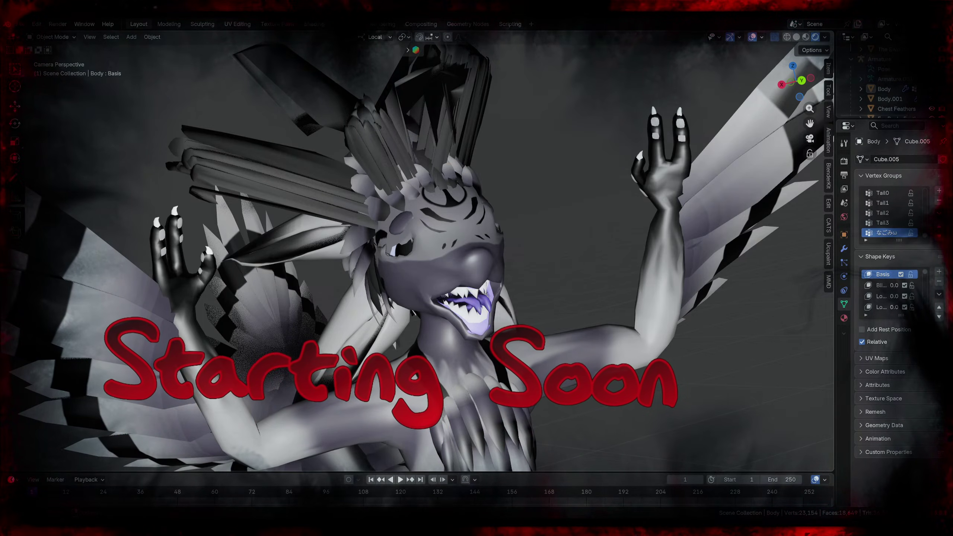
{"action": "left_click", "coordinate": [618, 175]}
{"action": "left_click", "coordinate": [530, 159]}
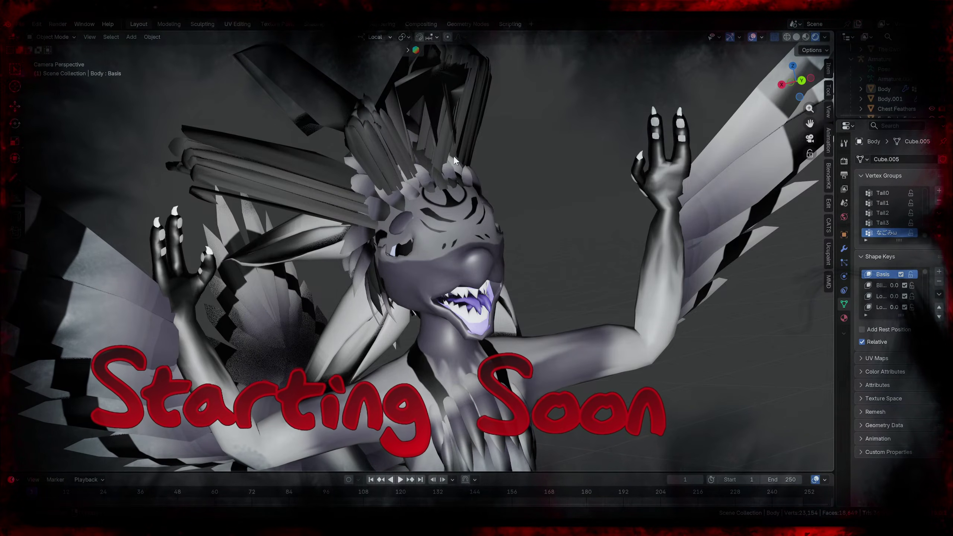
{"action": "left_click", "coordinate": [425, 143]}
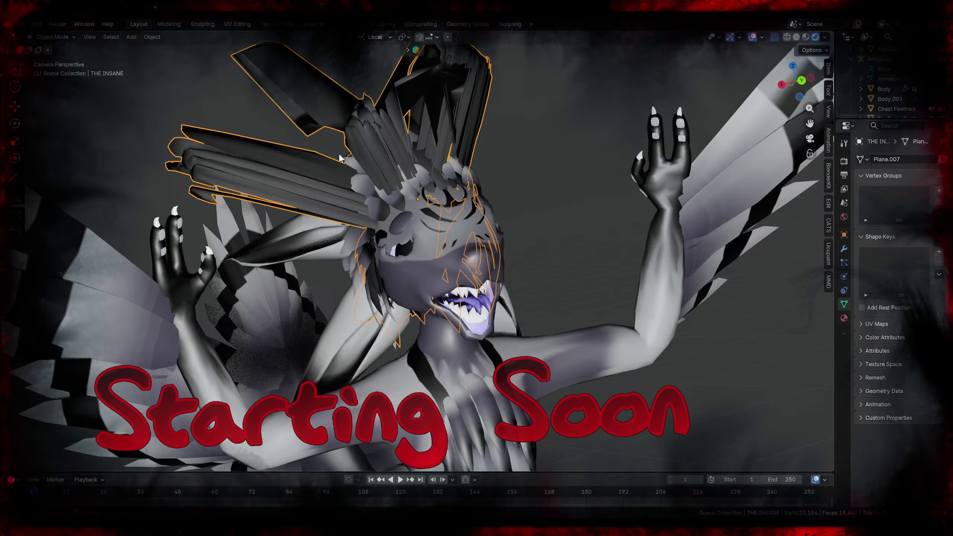
{"action": "left_click", "coordinate": [575, 199]}
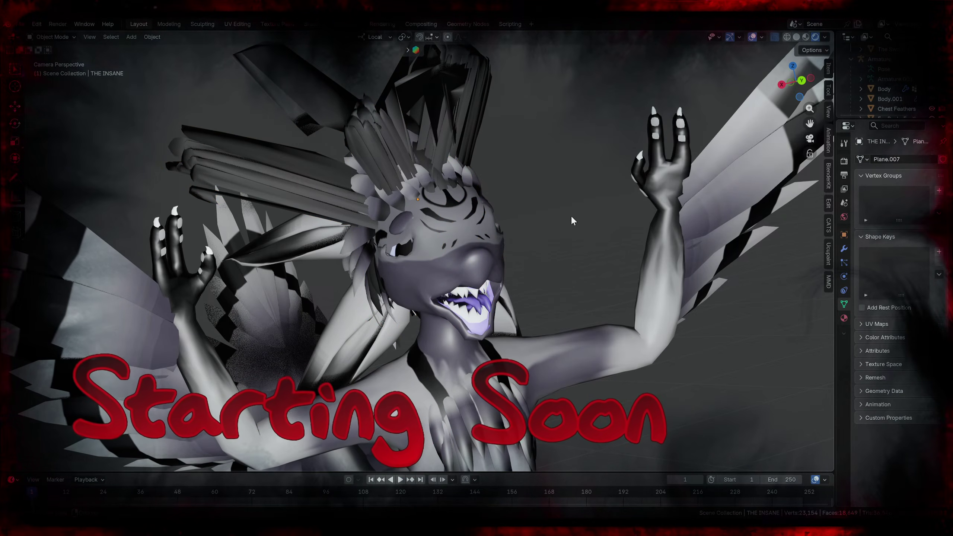
Leave the camera view and examine the character's head, arms and feathers from the front
{"action": "key", "text": "KP_0"}
{"action": "middle_click_drag", "start_coordinate": [377, 254], "coordinate": [361, 271]}
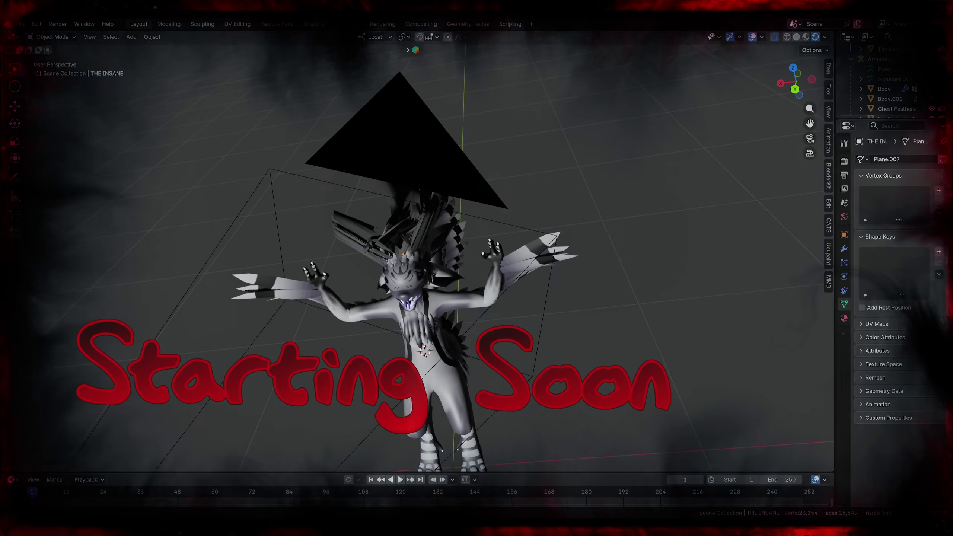
{"action": "middle_click_drag", "start_coordinate": [451, 299], "coordinate": [450, 275]}
{"action": "scroll", "coordinate": [407, 288], "scroll_direction": "up", "scroll_amount": 4}
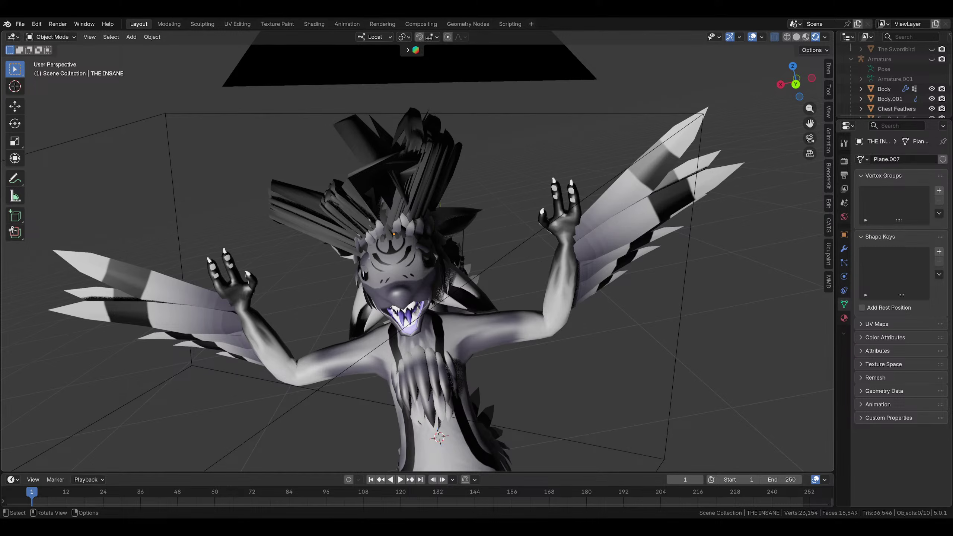
{"action": "mouse_move", "coordinate": [539, 370]}
{"action": "middle_mouse_down"}
{"action": "mouse_move", "coordinate": [554, 376]}
{"action": "mouse_move", "coordinate": [519, 367]}
{"action": "middle_mouse_up"}
{"action": "scroll", "coordinate": [520, 368], "scroll_direction": "up", "scroll_amount": 2}
{"action": "scroll", "coordinate": [527, 325], "scroll_direction": "down", "scroll_amount": 4}
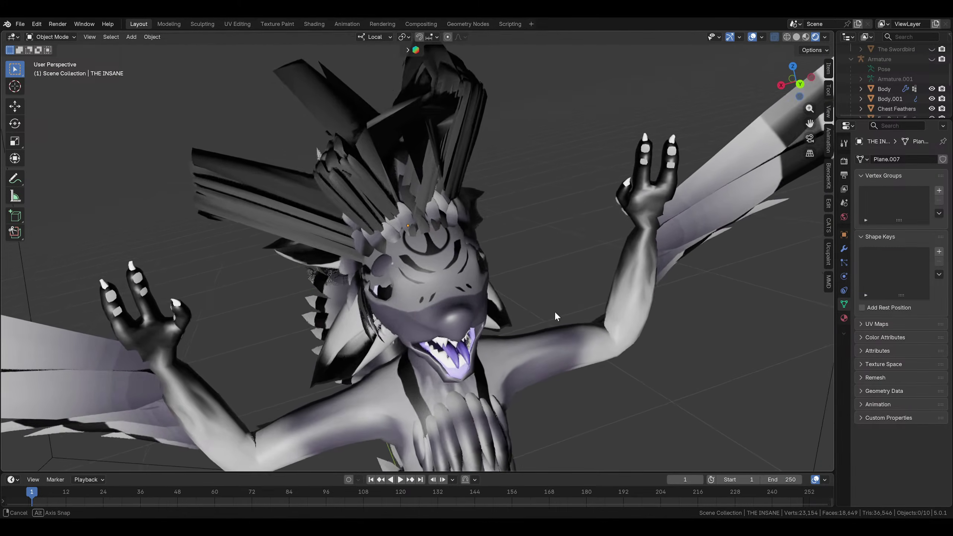
Switch the viewport to Material Preview shading, then move the camera away from the character and rotate it slightly
{"action": "left_click_drag", "start_coordinate": [800, 85], "coordinate": [279, 262]}
{"action": "left_click", "coordinate": [281, 253]}
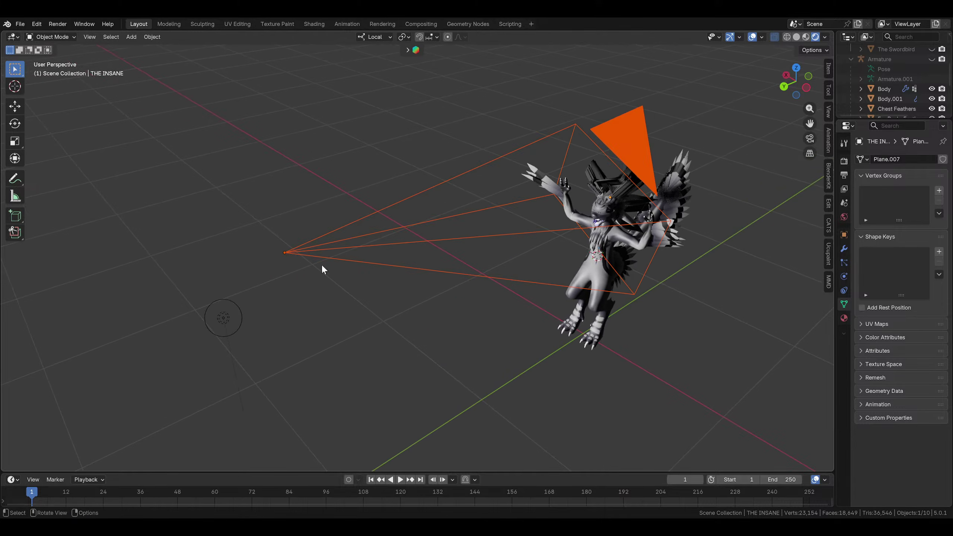
{"action": "left_click", "coordinate": [806, 37]}
{"action": "key", "text": "g"}
{"action": "left_click", "coordinate": [136, 231]}
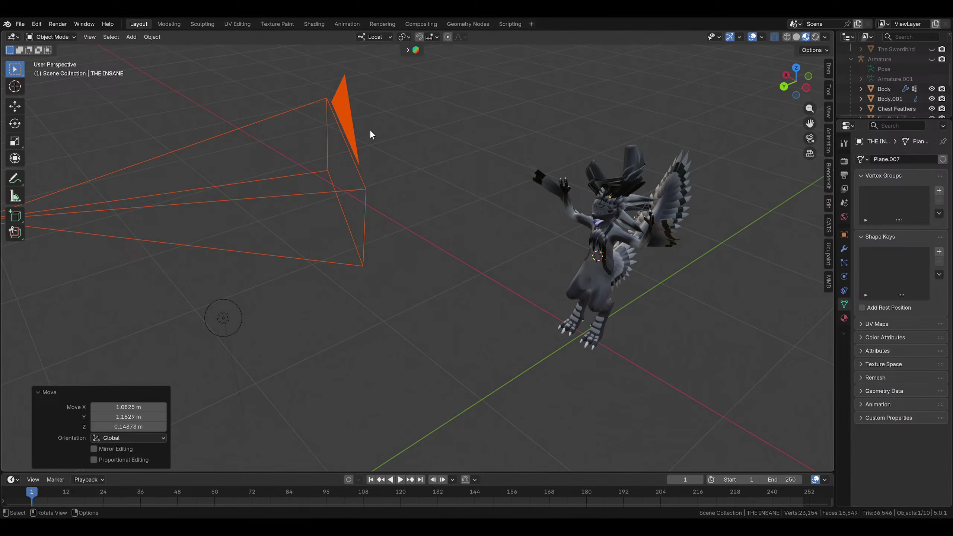
{"action": "key", "text": "r"}
{"action": "left_click", "coordinate": [404, 159]}
{"action": "left_click", "coordinate": [229, 326]}
{"action": "left_click", "coordinate": [230, 329]}
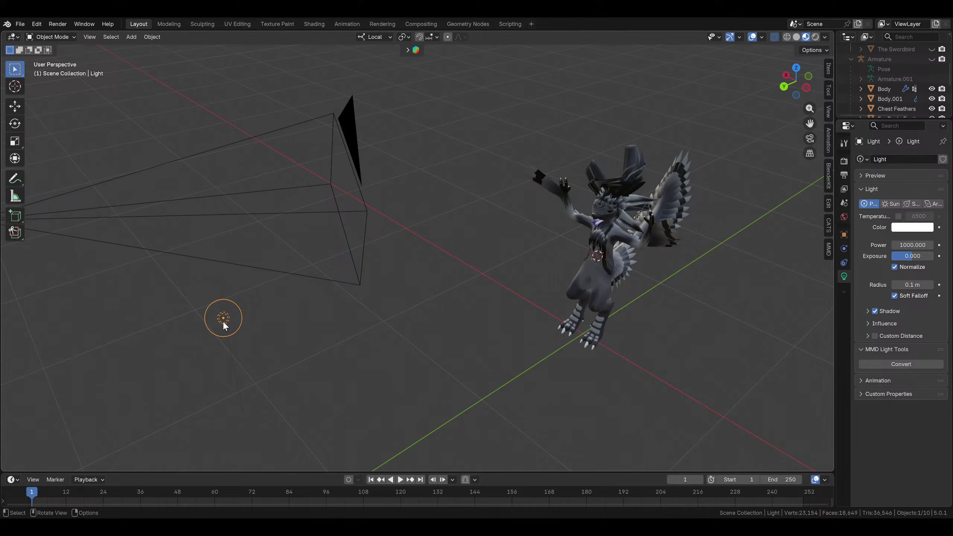
{"action": "left_click_drag", "start_coordinate": [223, 323], "coordinate": [228, 347]}
Hide the Body.001 mesh that holds the arm and body feathers
{"action": "middle_click_drag", "start_coordinate": [227, 346], "coordinate": [510, 243]}
{"action": "left_click", "coordinate": [375, 175]}
{"action": "left_click", "coordinate": [378, 255]}
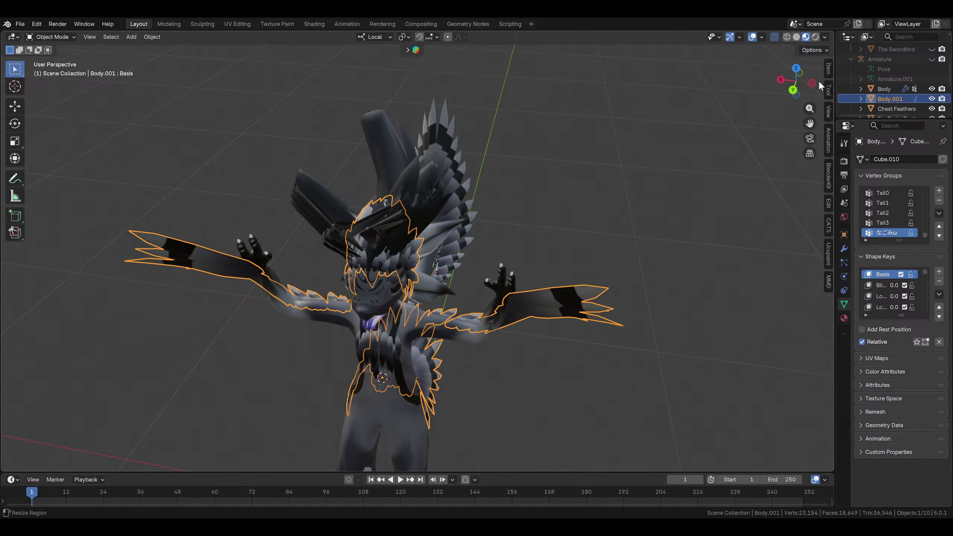
{"action": "left_click", "coordinate": [932, 99]}
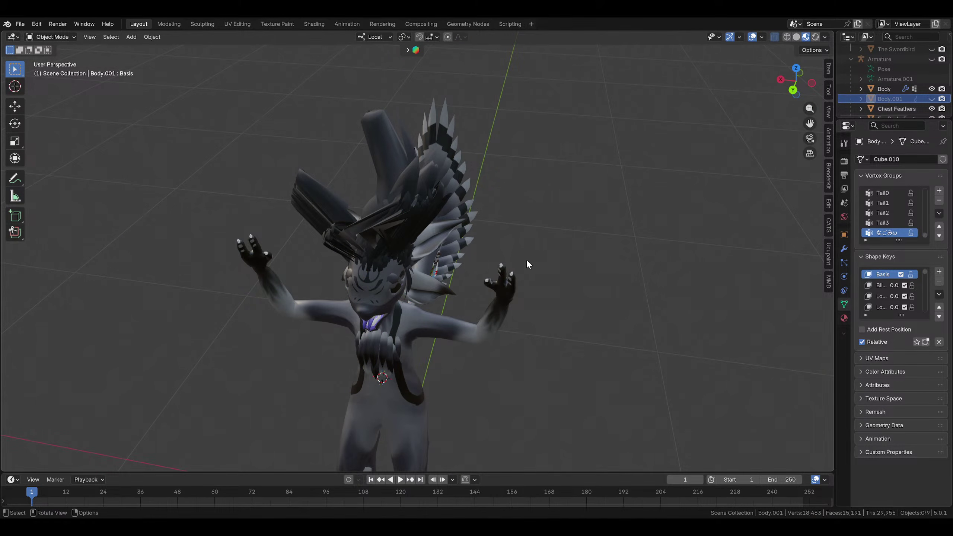
Hide the THE INSANE head feather object in the viewport
{"action": "middle_click_drag", "start_coordinate": [525, 259], "coordinate": [506, 253]}
{"action": "left_click", "coordinate": [353, 203]}
{"action": "scroll", "coordinate": [906, 77], "scroll_direction": "down", "scroll_amount": 5}
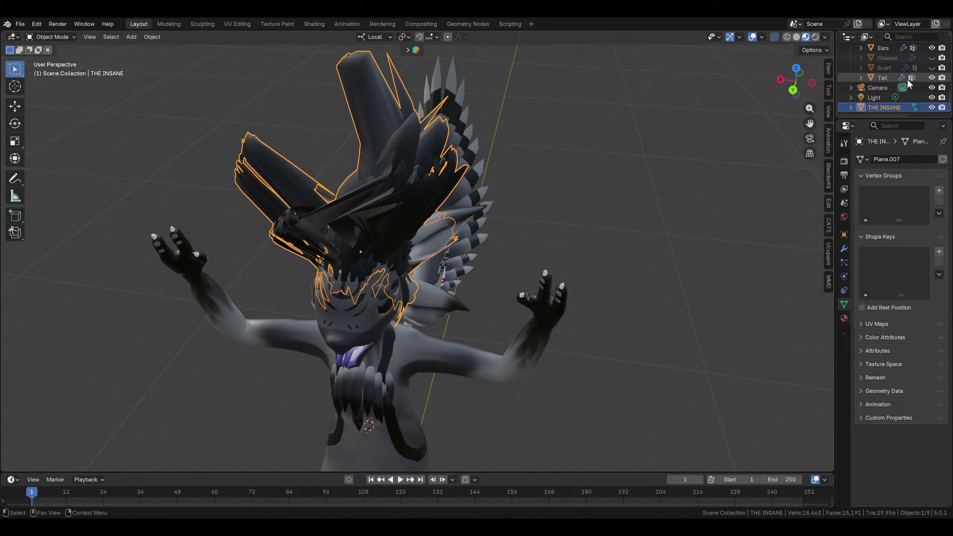
{"action": "scroll", "coordinate": [656, 239], "scroll_direction": "up", "scroll_amount": 4}
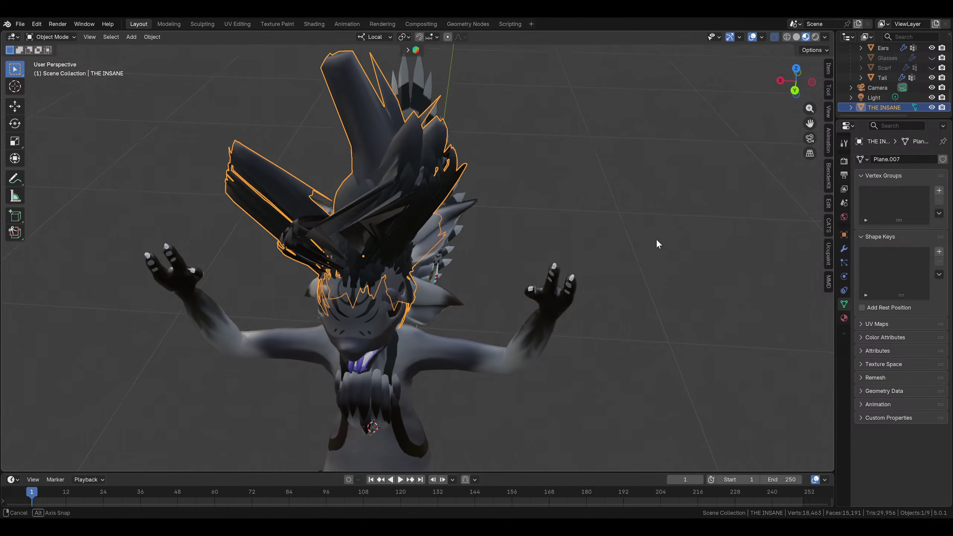
{"action": "left_click", "coordinate": [931, 107]}
Select The Jay and show The Shima, The Sidefeather, The Swordbird and The Aristo-Bird alongside it for comparison
{"action": "scroll", "coordinate": [915, 86], "scroll_direction": "up", "scroll_amount": 4}
{"action": "middle_click_drag", "start_coordinate": [469, 240], "coordinate": [442, 240]}
{"action": "left_click", "coordinate": [517, 257]}
{"action": "scroll", "coordinate": [854, 99], "scroll_direction": "up", "scroll_amount": 5}
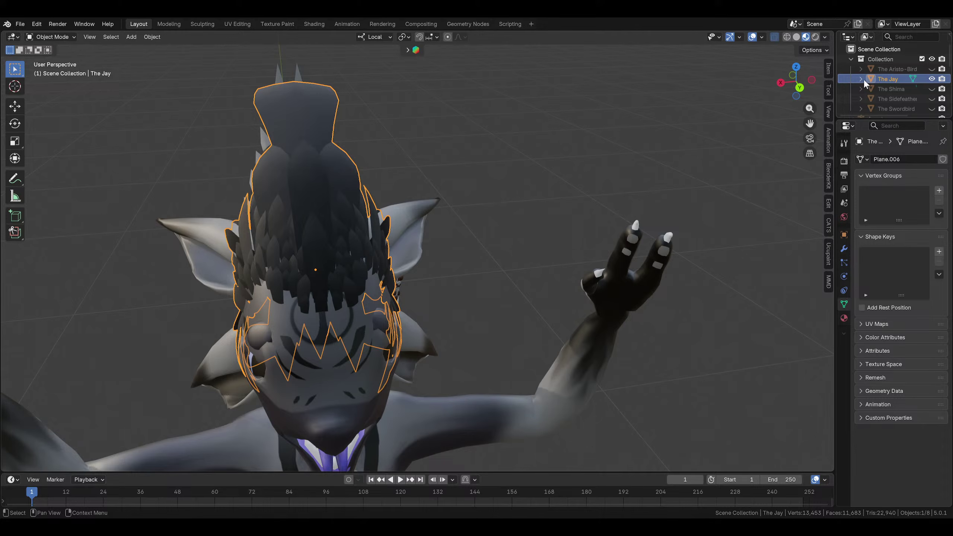
{"action": "left_click", "coordinate": [931, 89]}
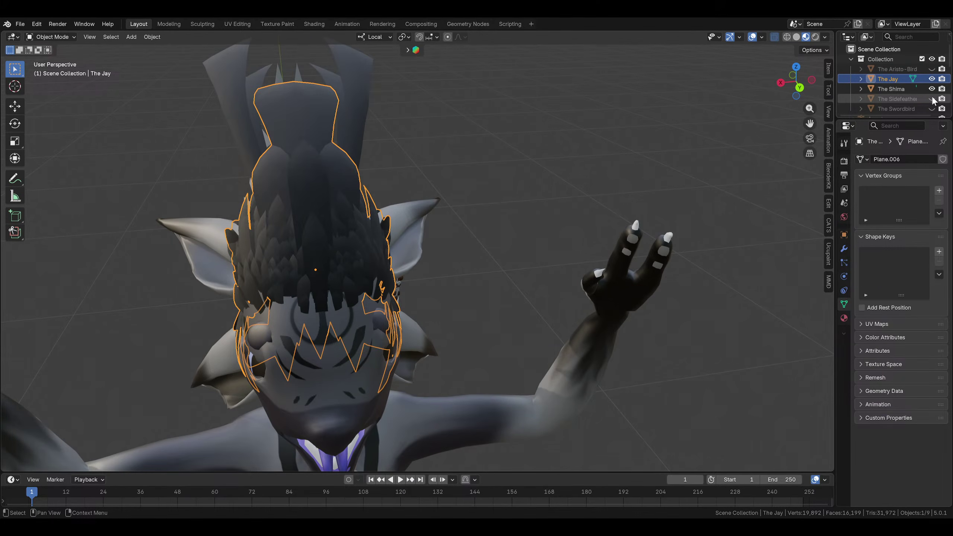
{"action": "left_click", "coordinate": [931, 98]}
{"action": "left_click", "coordinate": [931, 108]}
{"action": "left_click", "coordinate": [931, 69]}
{"action": "middle_click_drag", "start_coordinate": [544, 180], "coordinate": [630, 263]}
Hide The Aristo-Bird, The Shima, The Sidefeather and The Swordbird so only The Jay crest is displayed
{"action": "left_click", "coordinate": [932, 69]}
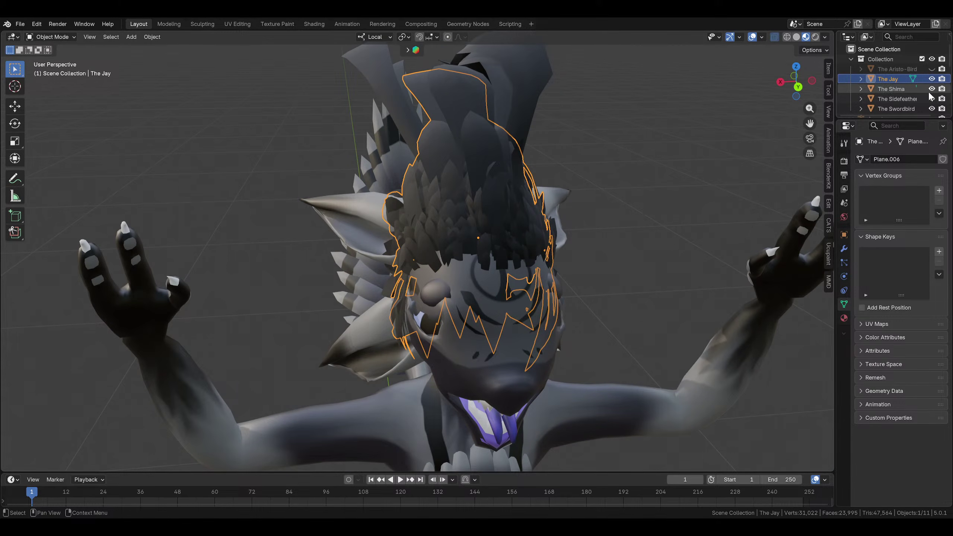
{"action": "left_click", "coordinate": [931, 89]}
{"action": "left_click", "coordinate": [932, 99]}
{"action": "left_click", "coordinate": [932, 108]}
{"action": "middle_click_drag", "start_coordinate": [705, 221], "coordinate": [425, 234]}
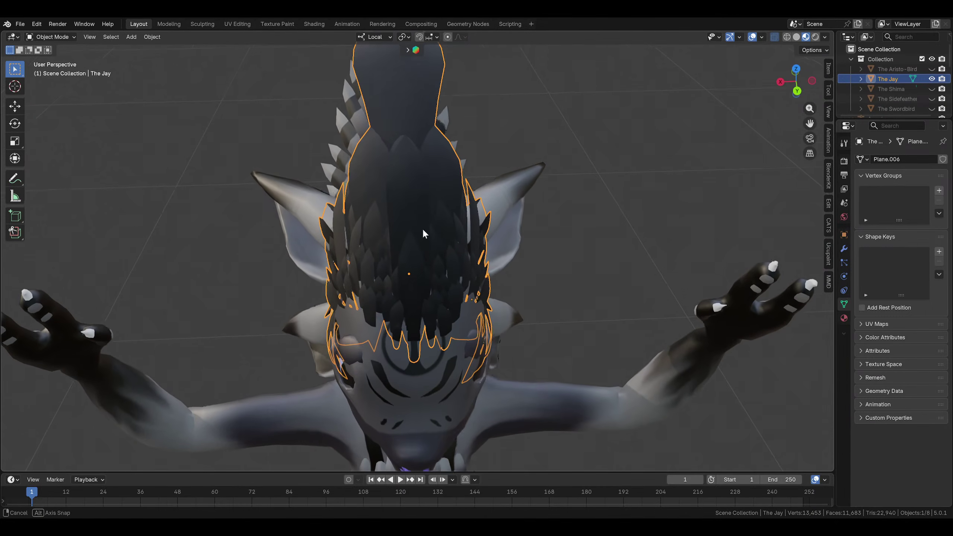
Open The Jay mesh in Edit Mode and frame the head in the back orthographic view
{"action": "left_click", "coordinate": [51, 36]}
{"action": "left_click", "coordinate": [52, 59]}
{"action": "middle_click_drag", "start_coordinate": [413, 188], "coordinate": [573, 179]}
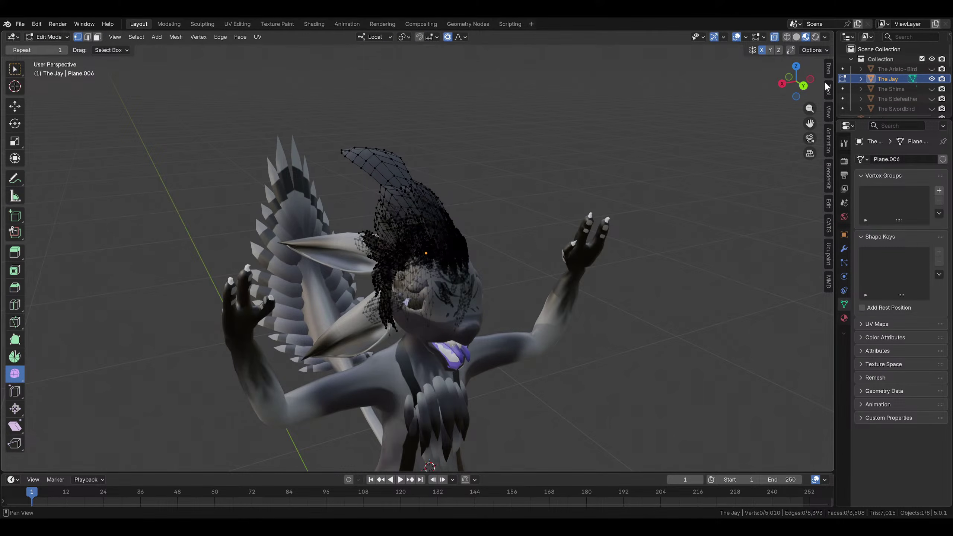
{"action": "middle_click_drag", "start_coordinate": [646, 144], "coordinate": [613, 190]}
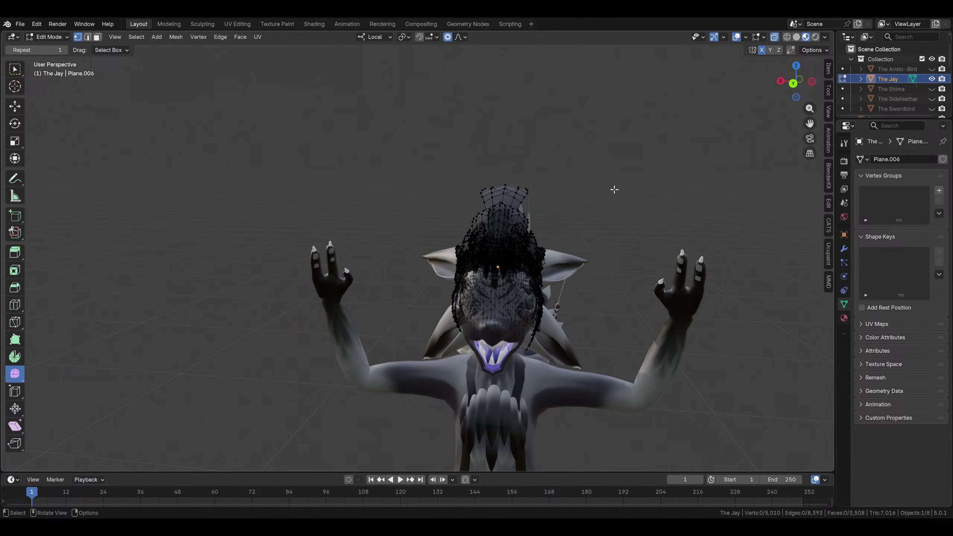
{"action": "left_click", "coordinate": [794, 81]}
{"action": "middle_click_drag", "start_coordinate": [452, 175], "coordinate": [533, 212], "text": "shift"}
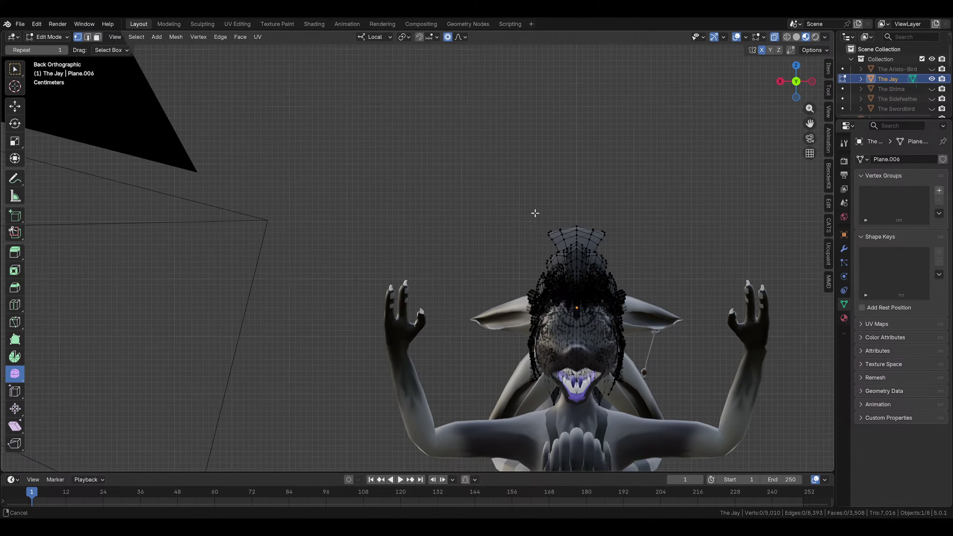
{"action": "scroll", "coordinate": [526, 221], "scroll_direction": "up", "scroll_amount": 2}
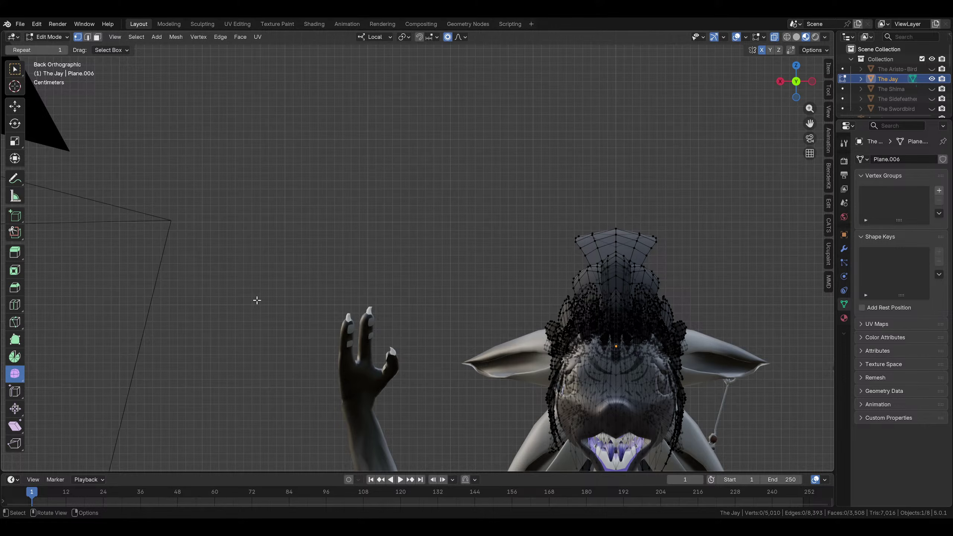
{"action": "middle_click_drag", "start_coordinate": [347, 292], "coordinate": [282, 192], "text": "shift"}
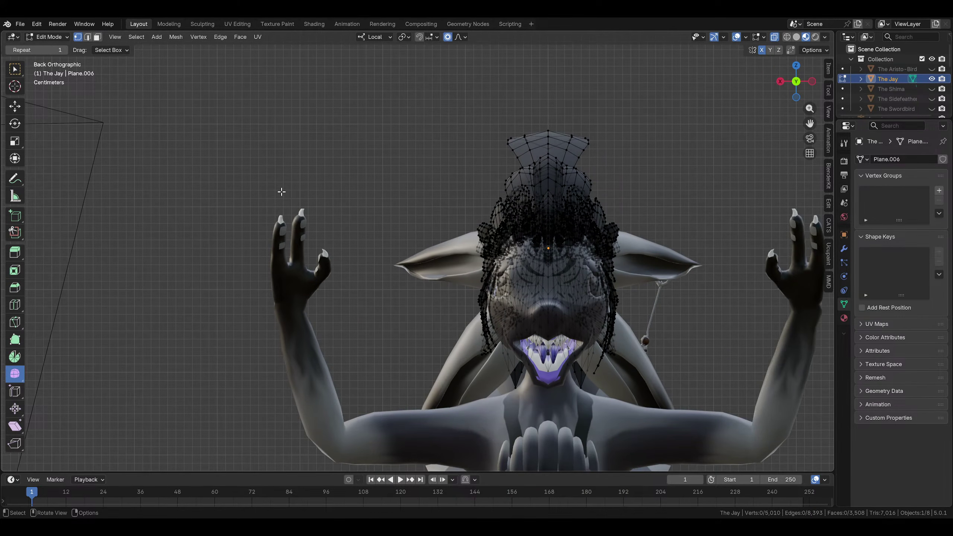
{"action": "middle_click_drag", "start_coordinate": [302, 265], "coordinate": [350, 330], "text": "shift"}
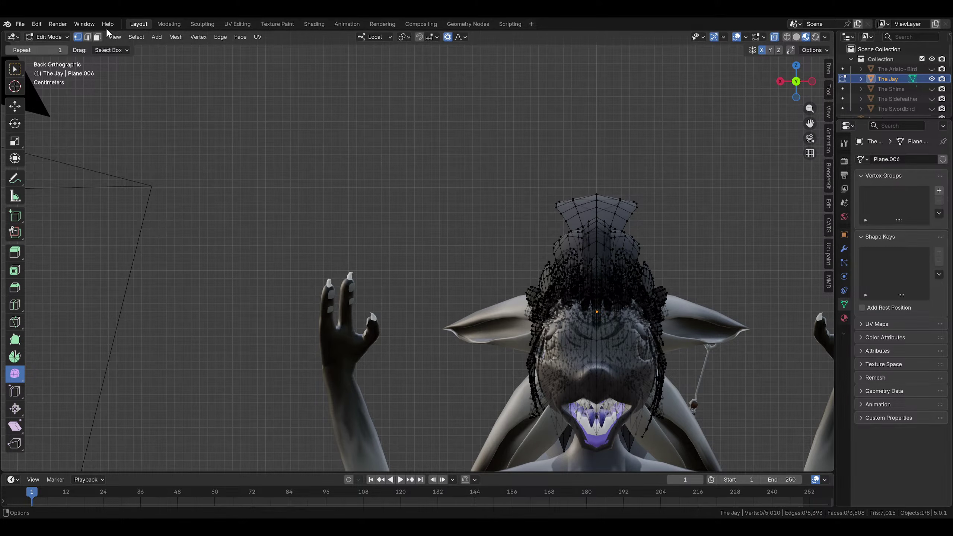
Return to Object Mode and add the blue jay photo 22705611.jpg as a reference image
{"action": "left_click", "coordinate": [156, 36]}
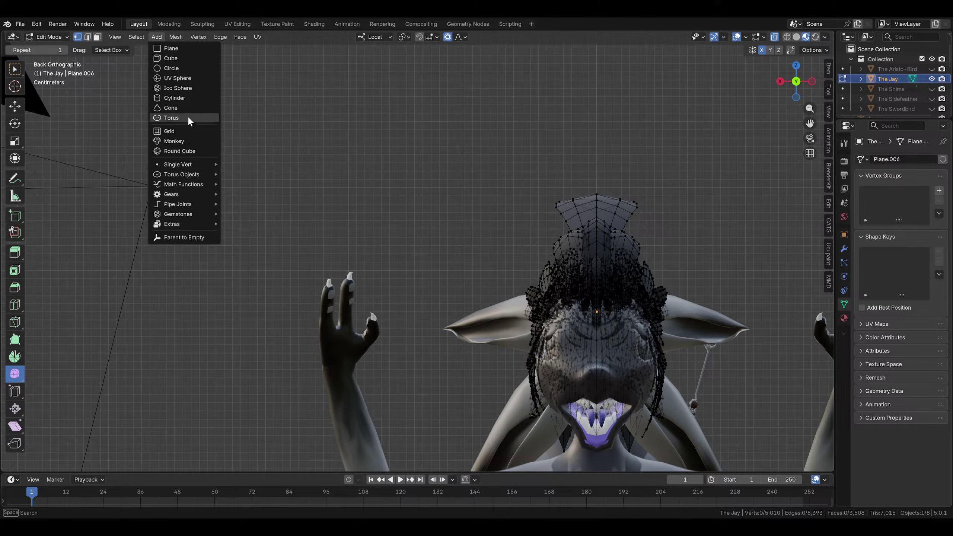
{"action": "left_click", "coordinate": [156, 36]}
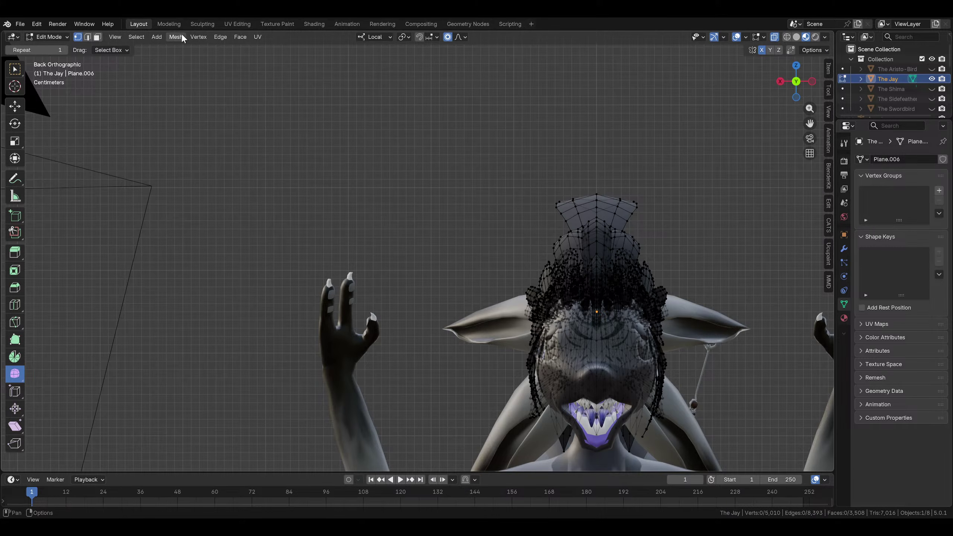
{"action": "left_click", "coordinate": [48, 37]}
{"action": "left_click", "coordinate": [53, 47]}
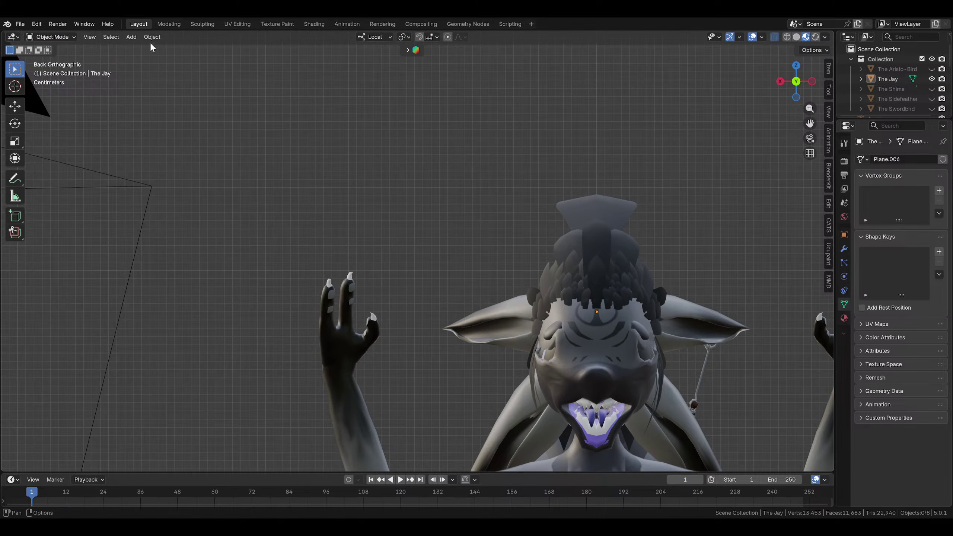
{"action": "left_click", "coordinate": [132, 37]}
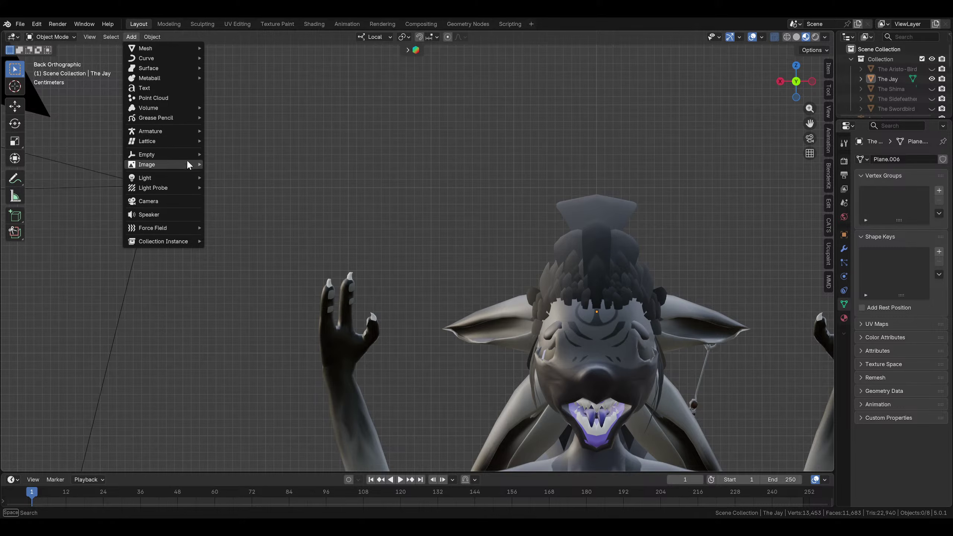
{"action": "mouse_move", "coordinate": [186, 164]}
{"action": "left_click", "coordinate": [250, 162]}
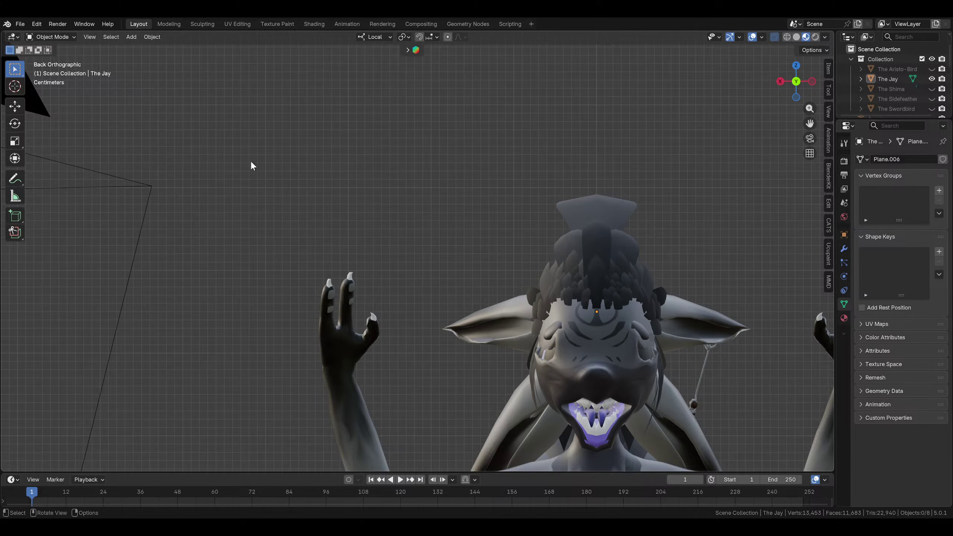
{"action": "double_click", "coordinate": [408, 187]}
Scale the blue jay reference image to 0.144 and move it beside the character's head
{"action": "scroll", "coordinate": [408, 189], "scroll_direction": "down", "scroll_amount": 15}
{"action": "scroll", "coordinate": [582, 246], "scroll_direction": "up", "scroll_amount": 3}
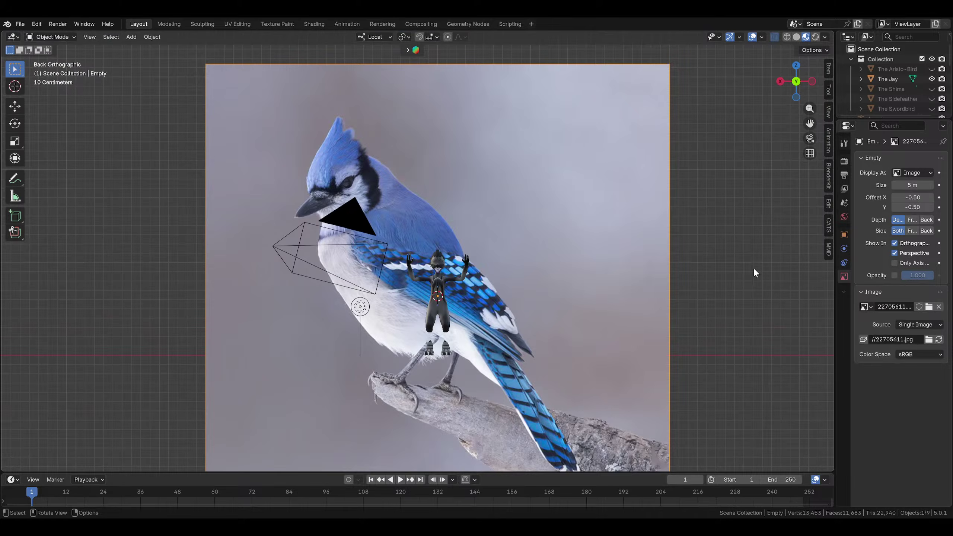
{"action": "key", "text": "s"}
{"action": "left_click", "coordinate": [477, 272]}
{"action": "scroll", "coordinate": [482, 279], "scroll_direction": "up", "scroll_amount": 5}
{"action": "key", "text": "g"}
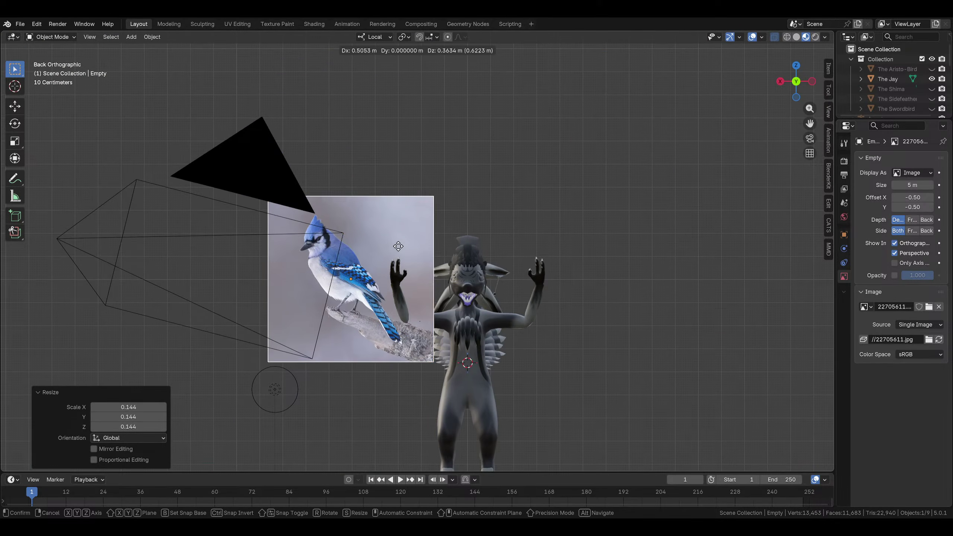
{"action": "left_click", "coordinate": [397, 259]}
Rotate the blue jay reference image about its Y axis so it stands angled beside the character, and deselect it
{"action": "middle_click_drag", "start_coordinate": [398, 259], "coordinate": [486, 359]}
{"action": "key", "text": "r"}
{"action": "key", "text": "z"}
{"action": "left_click", "coordinate": [389, 357]}
{"action": "key", "text": "r"}
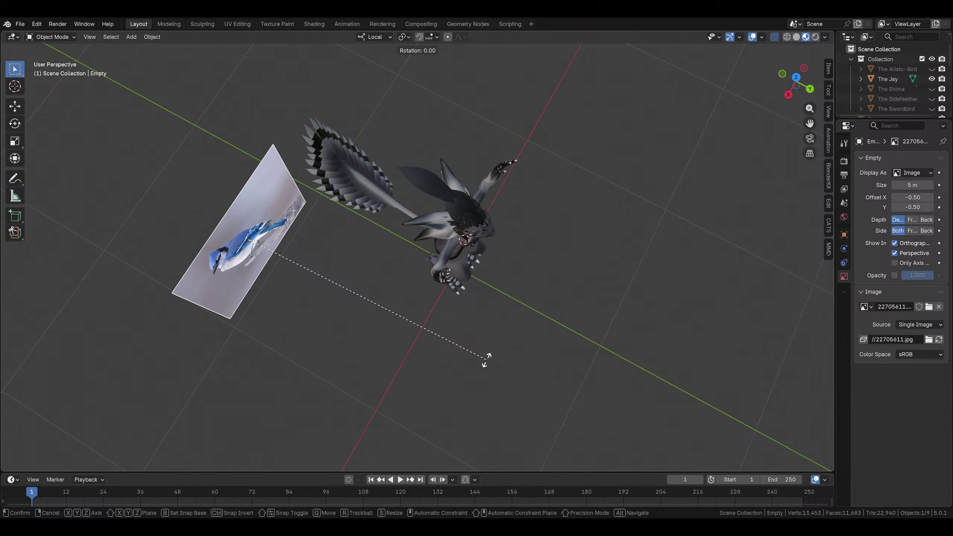
{"action": "key", "text": "y"}
{"action": "left_click", "coordinate": [446, 296]}
{"action": "middle_click_drag", "start_coordinate": [446, 296], "coordinate": [285, 251]}
{"action": "scroll", "coordinate": [429, 259], "scroll_direction": "up", "scroll_amount": 3}
{"action": "left_click", "coordinate": [310, 318]}
{"action": "scroll", "coordinate": [311, 314], "scroll_direction": "up", "scroll_amount": 2}
{"action": "middle_click_drag", "start_coordinate": [358, 300], "coordinate": [353, 297]}
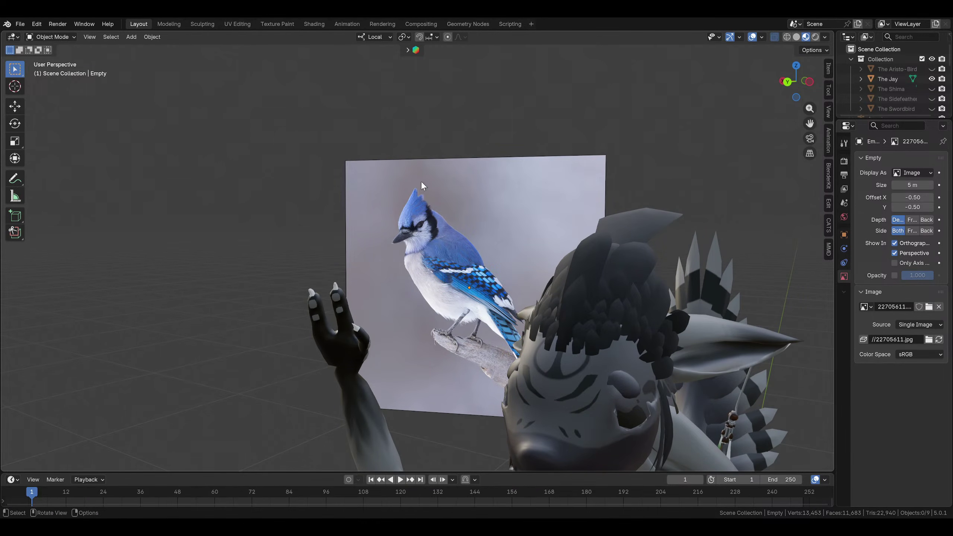
Select The Jay, show The Swordbird, and toggle The Jay's visibility off and on to compare the two head feather crests
{"action": "middle_click_drag", "start_coordinate": [421, 182], "coordinate": [649, 251]}
{"action": "left_click", "coordinate": [577, 258]}
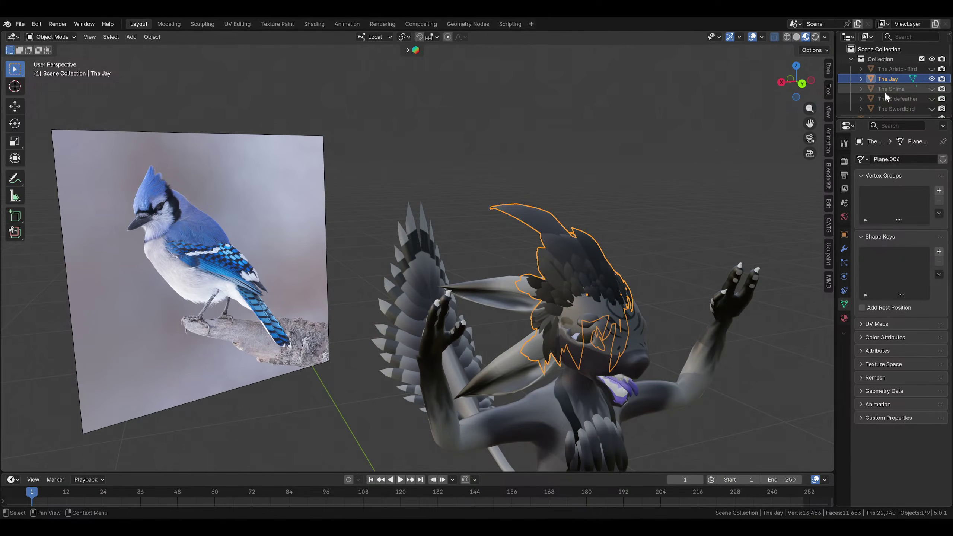
{"action": "left_click", "coordinate": [931, 108]}
{"action": "middle_click_drag", "start_coordinate": [675, 169], "coordinate": [544, 229]}
{"action": "left_click", "coordinate": [932, 79]}
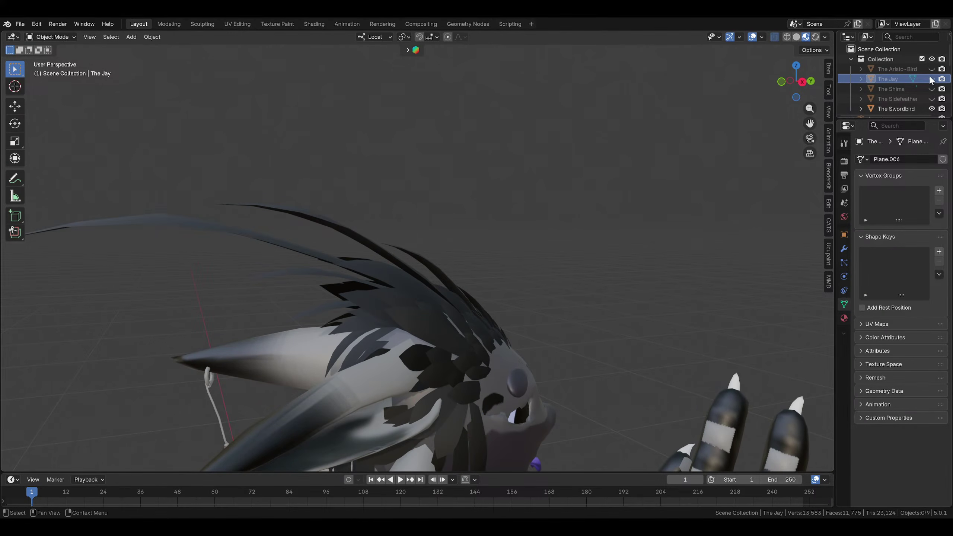
{"action": "left_click", "coordinate": [931, 79]}
{"action": "middle_click_drag", "start_coordinate": [735, 169], "coordinate": [593, 206]}
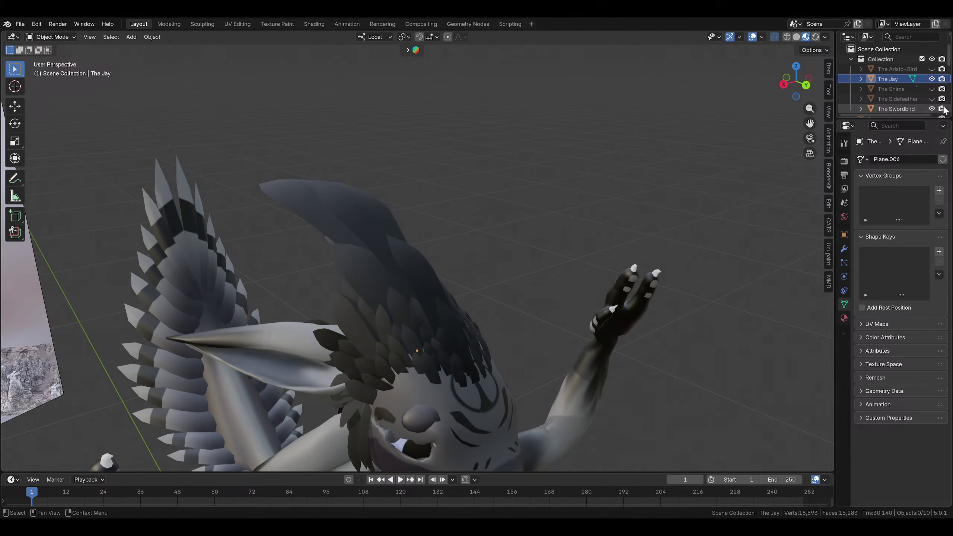
Hide The Swordbird and select The Jay's head feathers
{"action": "left_click", "coordinate": [931, 109]}
{"action": "middle_click_drag", "start_coordinate": [486, 239], "coordinate": [447, 278]}
{"action": "left_click", "coordinate": [409, 271]}
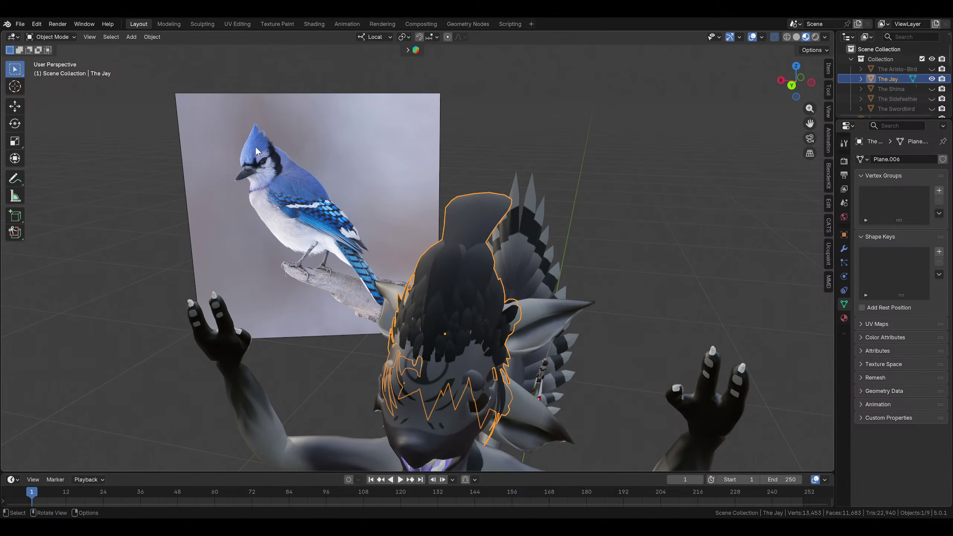
Examine The Jay's head crest from several angles, comparing its shape with the blue jay reference image
{"action": "middle_click_drag", "start_coordinate": [435, 336], "coordinate": [438, 350]}
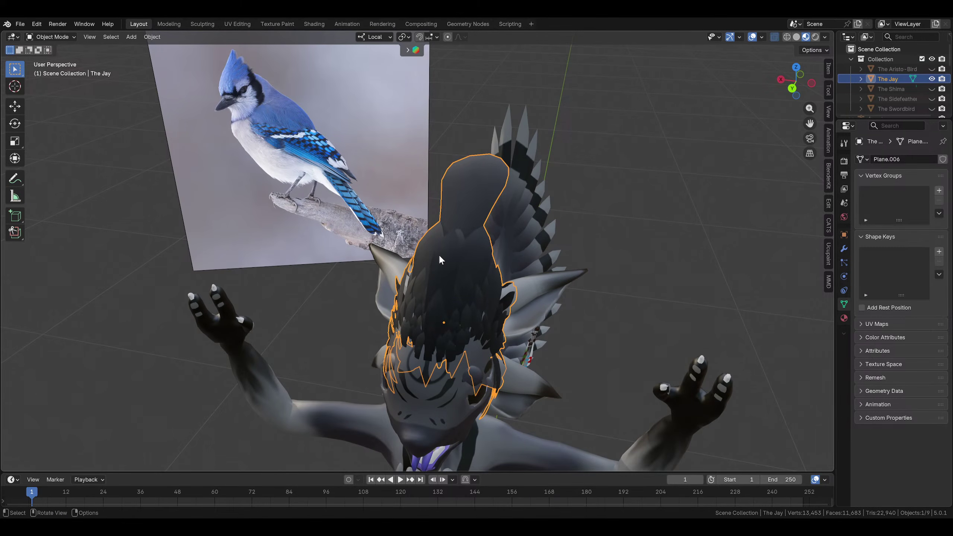
{"action": "middle_click_drag", "start_coordinate": [440, 255], "coordinate": [368, 206]}
{"action": "middle_click_drag", "start_coordinate": [483, 255], "coordinate": [578, 265]}
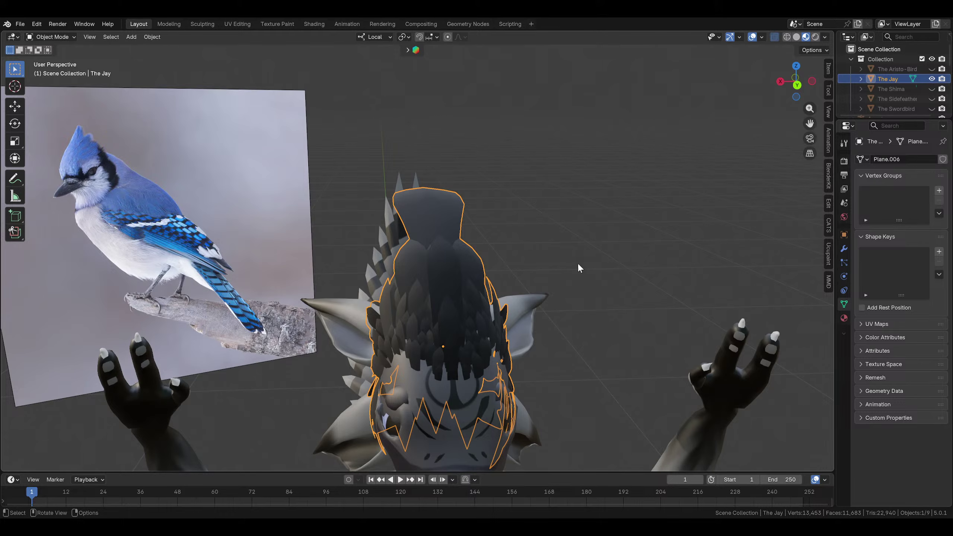
{"action": "middle_click_drag", "start_coordinate": [577, 264], "coordinate": [562, 267]}
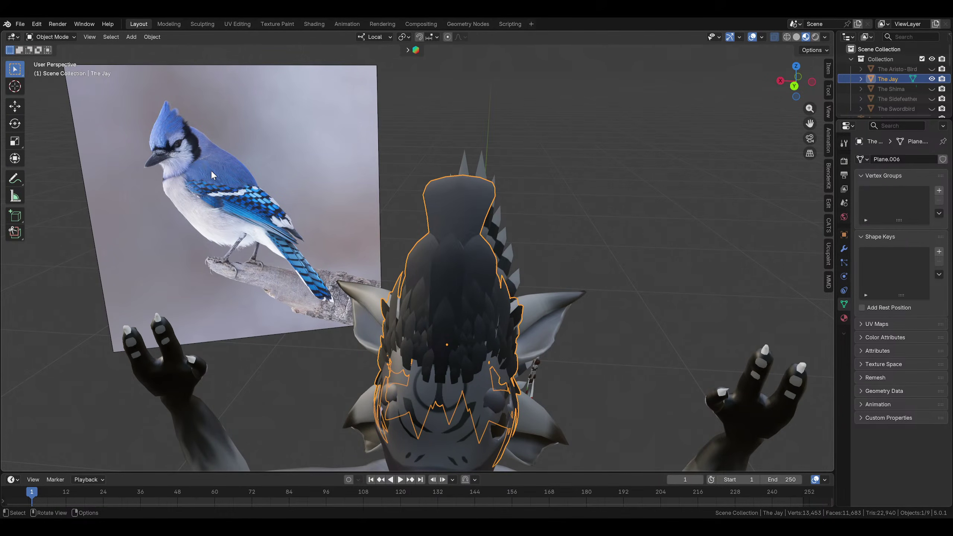
{"action": "left_click", "coordinate": [416, 128]}
{"action": "mouse_move", "coordinate": [417, 129]}
{"action": "middle_mouse_down"}
{"action": "mouse_move", "coordinate": [462, 130]}
{"action": "mouse_move", "coordinate": [430, 141]}
{"action": "middle_mouse_up"}
{"action": "middle_click_drag", "start_coordinate": [527, 226], "coordinate": [511, 236]}
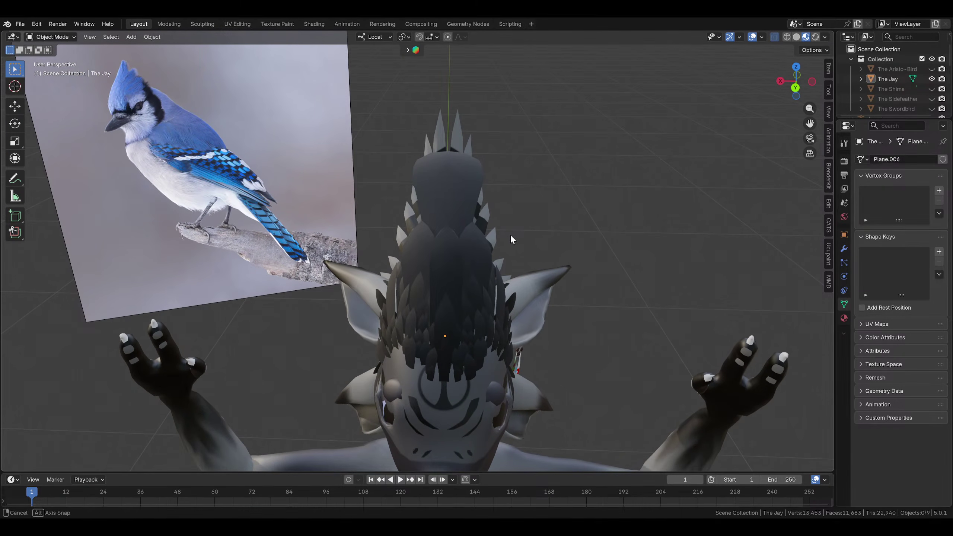
{"action": "middle_click_drag", "start_coordinate": [397, 223], "coordinate": [489, 282]}
{"action": "left_click", "coordinate": [379, 241]}
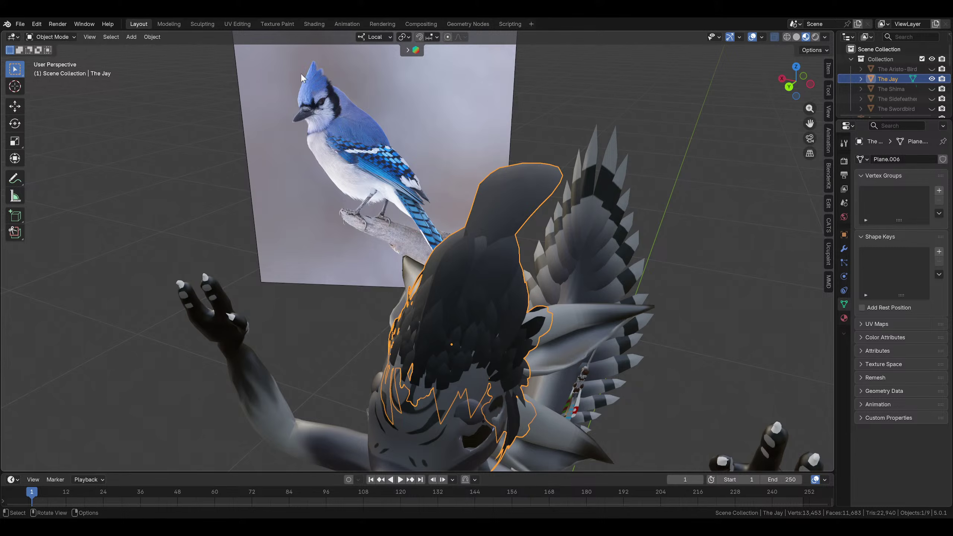
{"action": "middle_click_drag", "start_coordinate": [494, 129], "coordinate": [423, 113]}
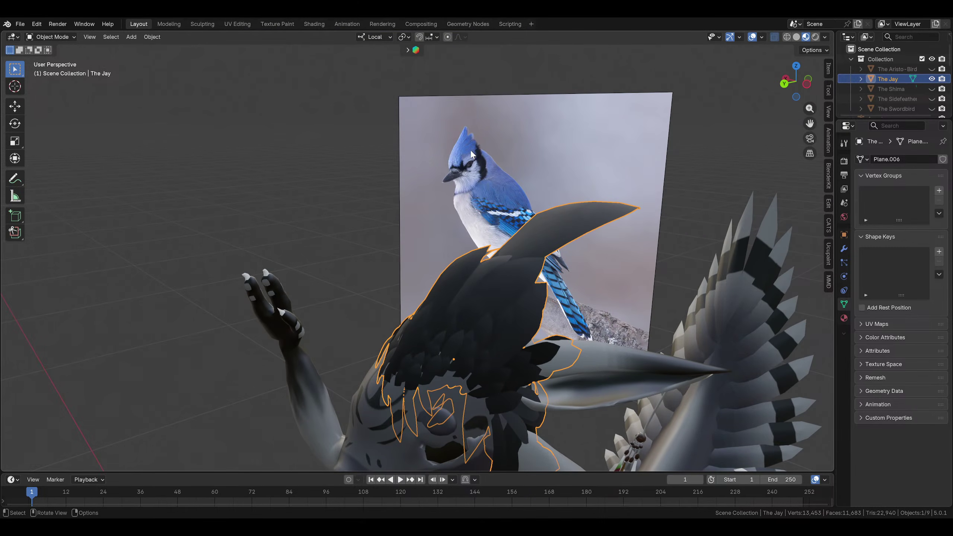
{"action": "middle_click_drag", "start_coordinate": [288, 271], "coordinate": [472, 263]}
{"action": "left_click", "coordinate": [615, 234]}
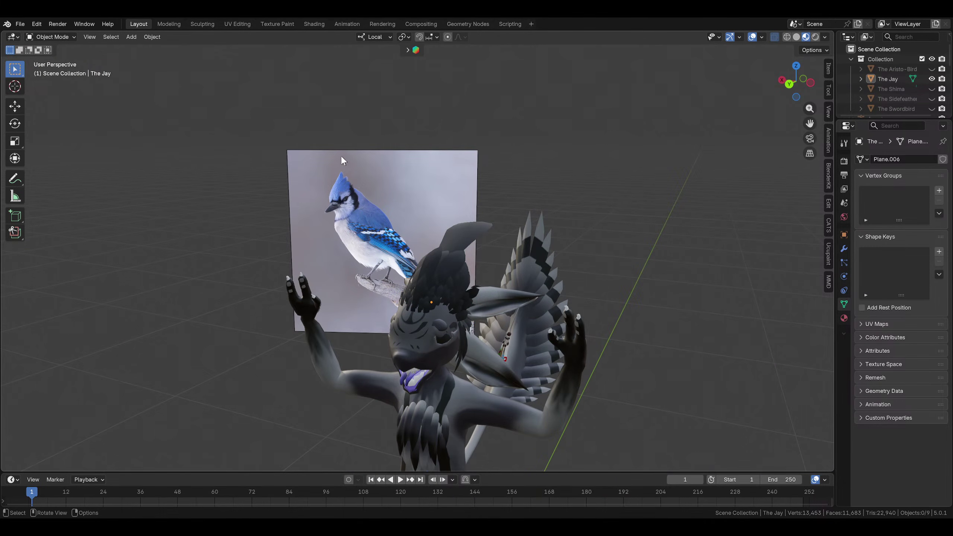
Select the Body mesh and widen the properties area so its shape key names and values are readable
{"action": "middle_click_drag", "start_coordinate": [414, 304], "coordinate": [517, 316]}
{"action": "scroll", "coordinate": [571, 262], "scroll_direction": "up", "scroll_amount": 4}
{"action": "scroll", "coordinate": [544, 283], "scroll_direction": "down", "scroll_amount": 2}
{"action": "left_click", "coordinate": [443, 381]}
{"action": "middle_click_drag", "start_coordinate": [443, 381], "coordinate": [502, 326]}
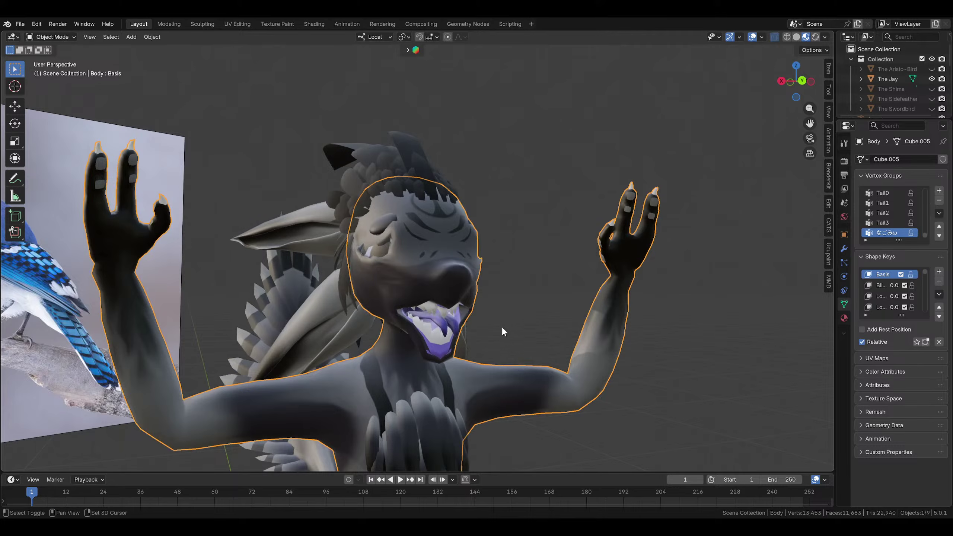
{"action": "scroll", "coordinate": [501, 326], "scroll_direction": "up", "scroll_amount": 4}
{"action": "left_click_drag", "start_coordinate": [836, 301], "coordinate": [692, 301]}
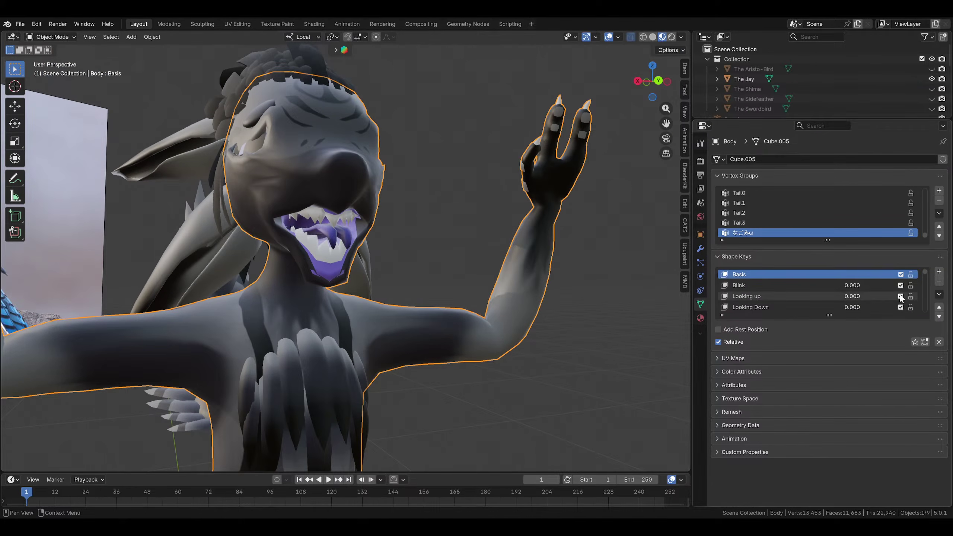
Set the Body's Tongue out, Happi Face, Smile and Wide Smile shape keys to 0
{"action": "scroll", "coordinate": [864, 288], "scroll_direction": "down", "scroll_amount": 5}
{"action": "scroll", "coordinate": [857, 289], "scroll_direction": "down", "scroll_amount": 5}
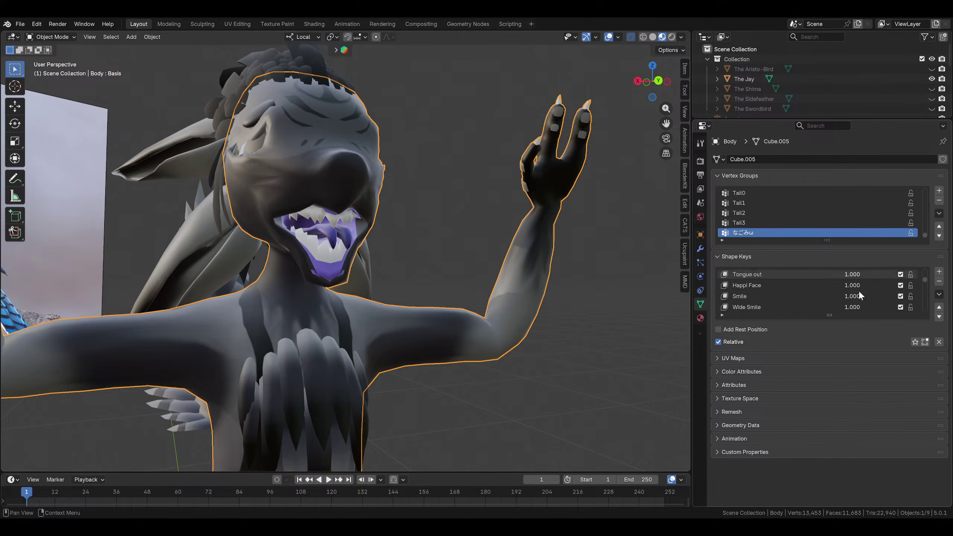
{"action": "left_click_drag", "start_coordinate": [856, 289], "coordinate": [816, 300]}
{"action": "scroll", "coordinate": [842, 290], "scroll_direction": "down", "scroll_amount": 5}
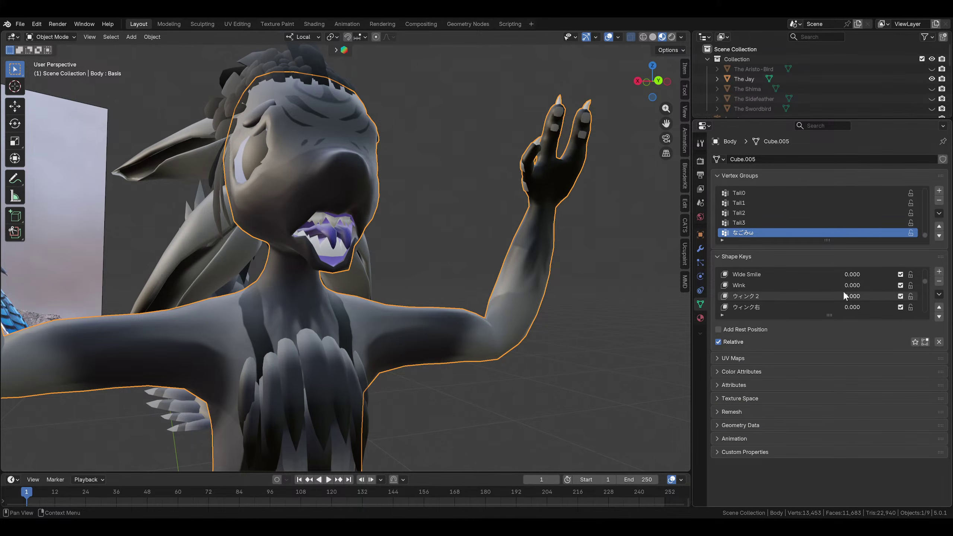
Clear the remaining active facial expression shape keys further down the Body's list to give a neutral face
{"action": "scroll", "coordinate": [842, 304], "scroll_direction": "down", "scroll_amount": 6}
{"action": "left_click_drag", "start_coordinate": [860, 296], "coordinate": [815, 297]}
{"action": "left_click_drag", "start_coordinate": [859, 307], "coordinate": [817, 297]}
{"action": "scroll", "coordinate": [861, 307], "scroll_direction": "down", "scroll_amount": 3}
{"action": "scroll", "coordinate": [846, 294], "scroll_direction": "down", "scroll_amount": 2}
{"action": "scroll", "coordinate": [859, 297], "scroll_direction": "down", "scroll_amount": 8}
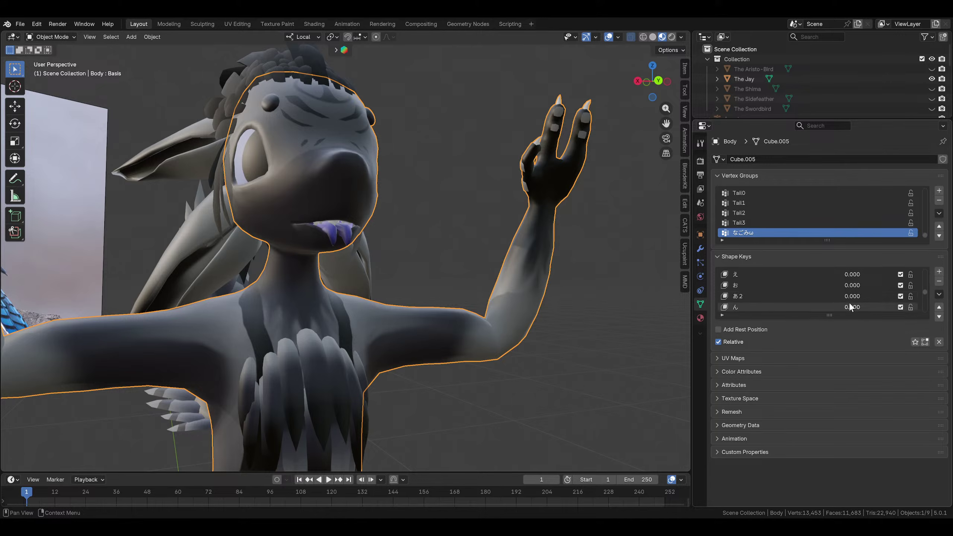
{"action": "scroll", "coordinate": [859, 294], "scroll_direction": "down", "scroll_amount": 5}
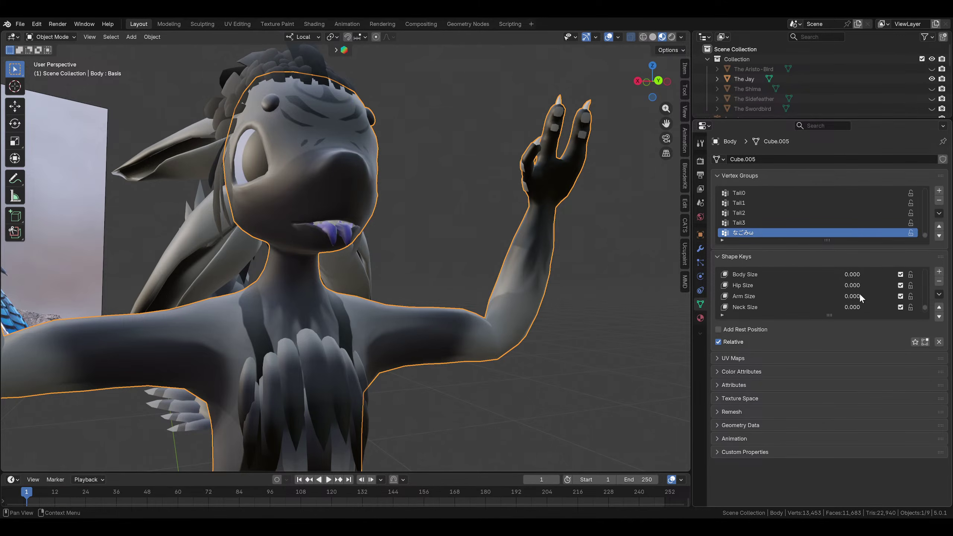
{"action": "scroll", "coordinate": [857, 295], "scroll_direction": "up", "scroll_amount": 1}
{"action": "scroll", "coordinate": [923, 286], "scroll_direction": "up", "scroll_amount": 2}
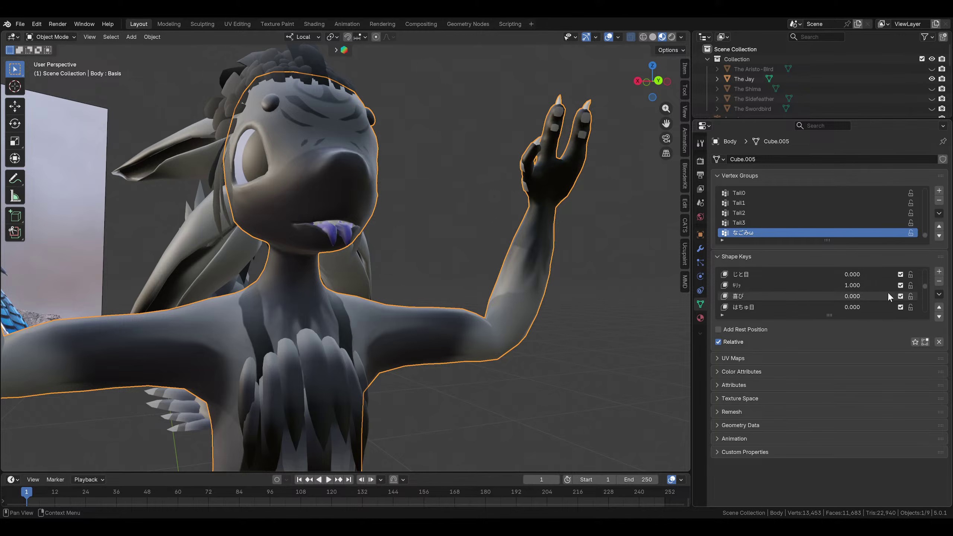
{"action": "left_click_drag", "start_coordinate": [877, 285], "coordinate": [908, 285]}
{"action": "scroll", "coordinate": [815, 285], "scroll_direction": "up", "scroll_amount": 4}
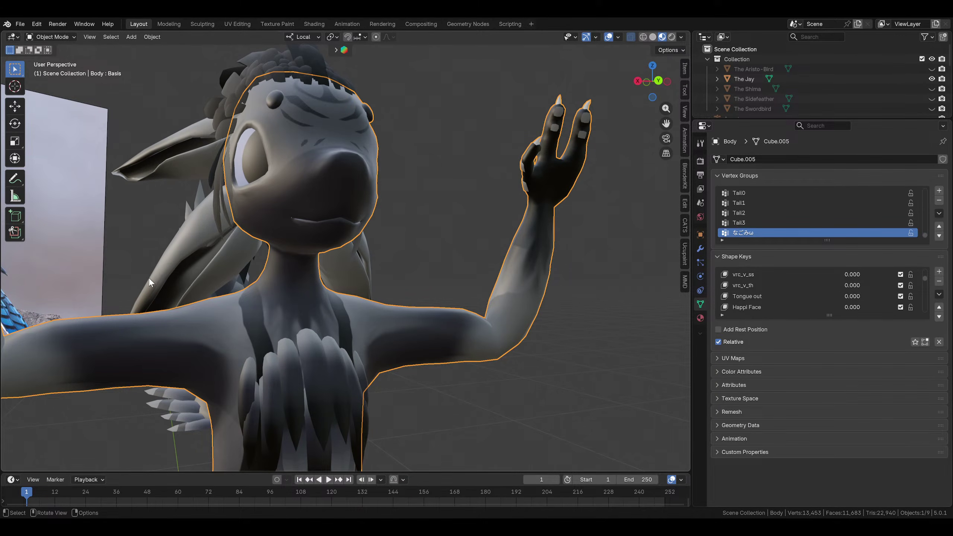
Make the Armature visible, select it and enter Pose Mode
{"action": "middle_click_drag", "start_coordinate": [149, 278], "coordinate": [428, 286]}
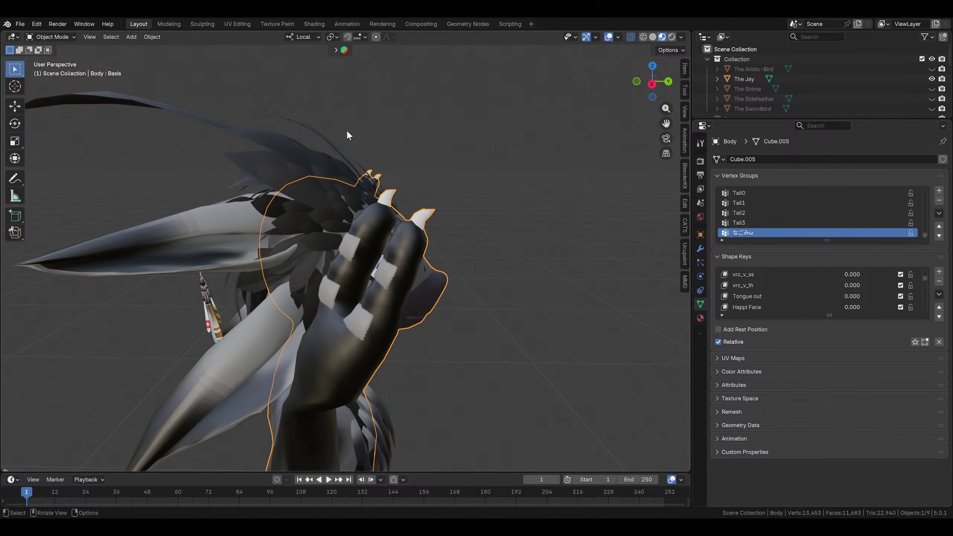
{"action": "middle_click_drag", "start_coordinate": [329, 169], "coordinate": [425, 337]}
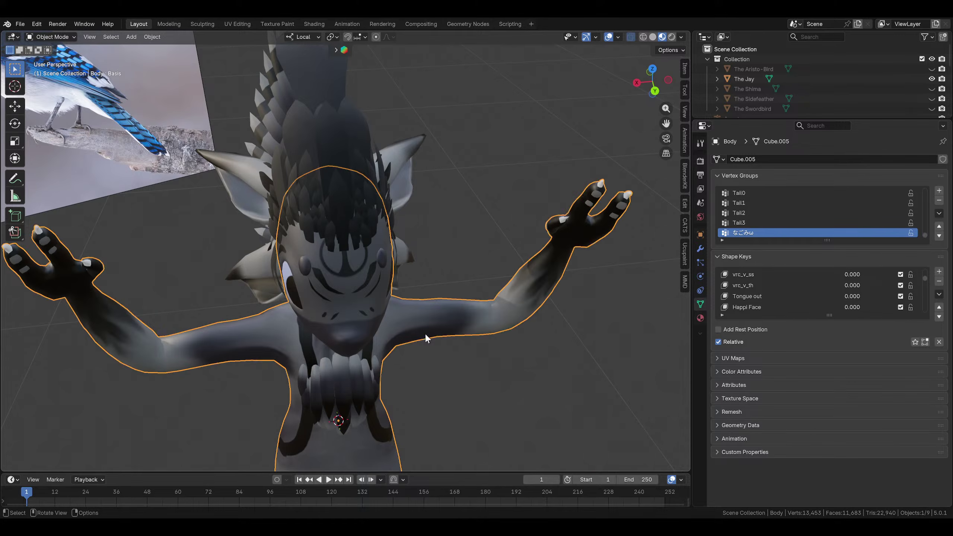
{"action": "scroll", "coordinate": [425, 337], "scroll_direction": "down", "scroll_amount": 2}
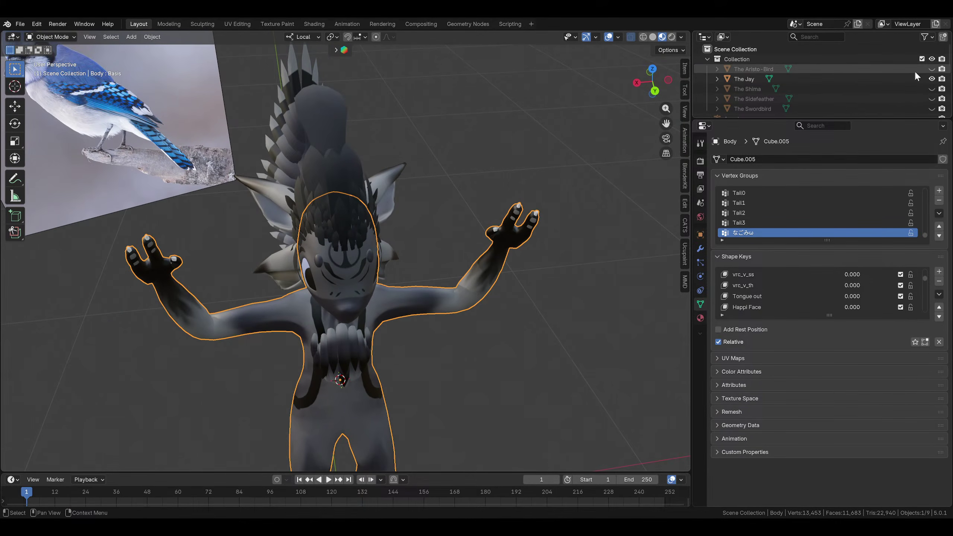
{"action": "scroll", "coordinate": [915, 72], "scroll_direction": "down", "scroll_amount": 3}
{"action": "left_click", "coordinate": [931, 80]}
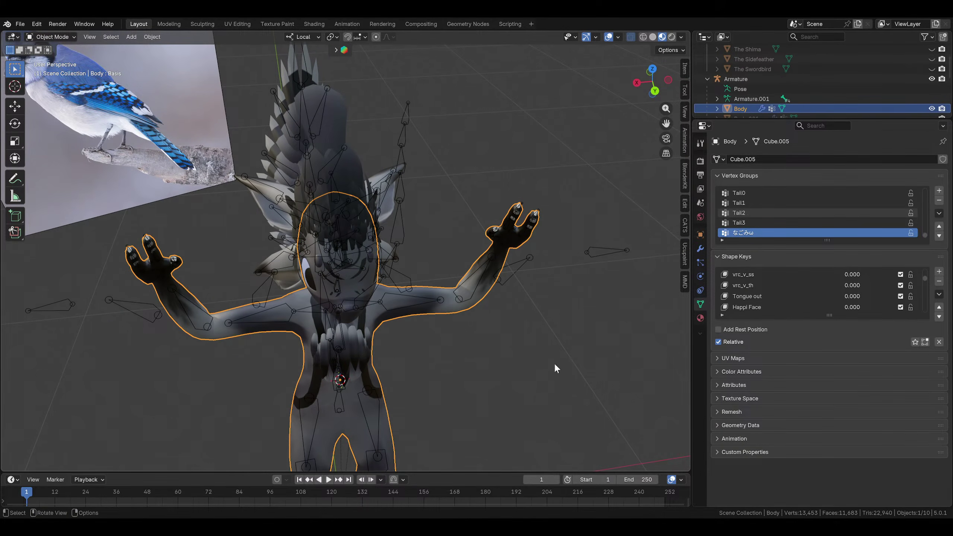
{"action": "left_click", "coordinate": [398, 243]}
{"action": "middle_click_drag", "start_coordinate": [398, 242], "coordinate": [401, 165]}
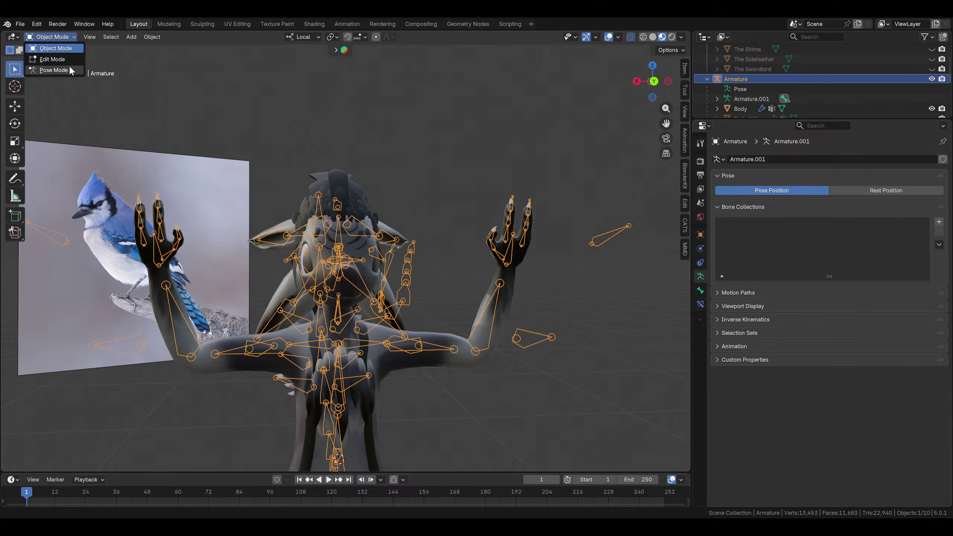
{"action": "left_click", "coordinate": [70, 70]}
Select all bones of the armature, clear all their pose transforms, and deselect them
{"action": "scroll", "coordinate": [280, 191], "scroll_direction": "down", "scroll_amount": 7}
{"action": "left_click_drag", "start_coordinate": [155, 130], "coordinate": [550, 445]}
{"action": "scroll", "coordinate": [469, 270], "scroll_direction": "up", "scroll_amount": 2}
{"action": "middle_click_drag", "start_coordinate": [463, 259], "coordinate": [473, 284]}
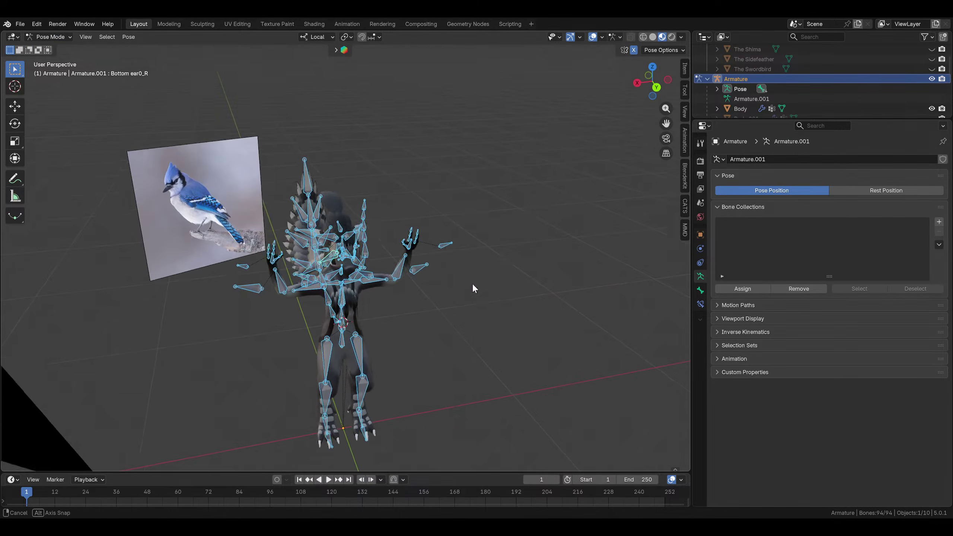
{"action": "left_click", "coordinate": [128, 37]}
{"action": "mouse_move", "coordinate": [204, 60]}
{"action": "left_click", "coordinate": [285, 58]}
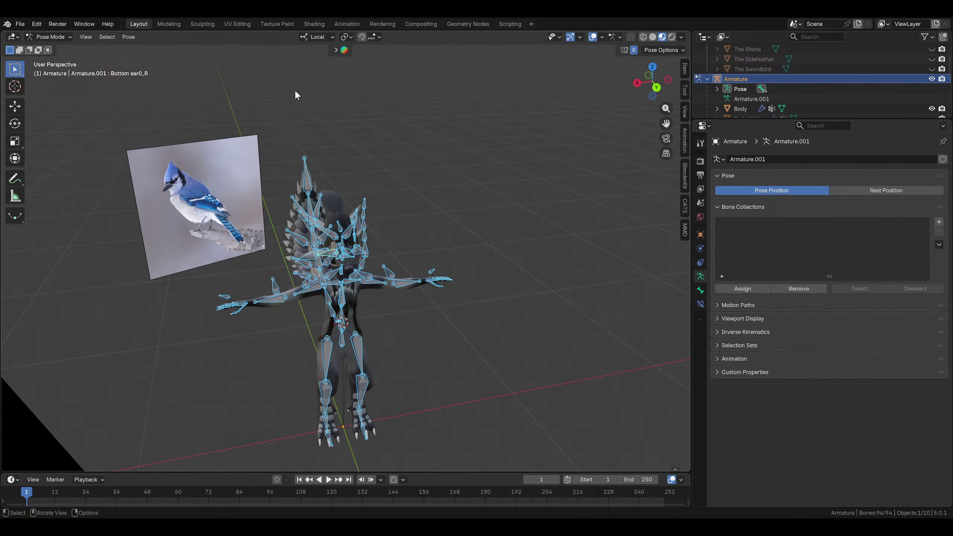
{"action": "key", "text": "alt+a"}
Return to Object Mode, deselect the Armature and hide it
{"action": "scroll", "coordinate": [457, 191], "scroll_direction": "up", "scroll_amount": 5}
{"action": "left_click", "coordinate": [45, 39]}
{"action": "left_click", "coordinate": [55, 49]}
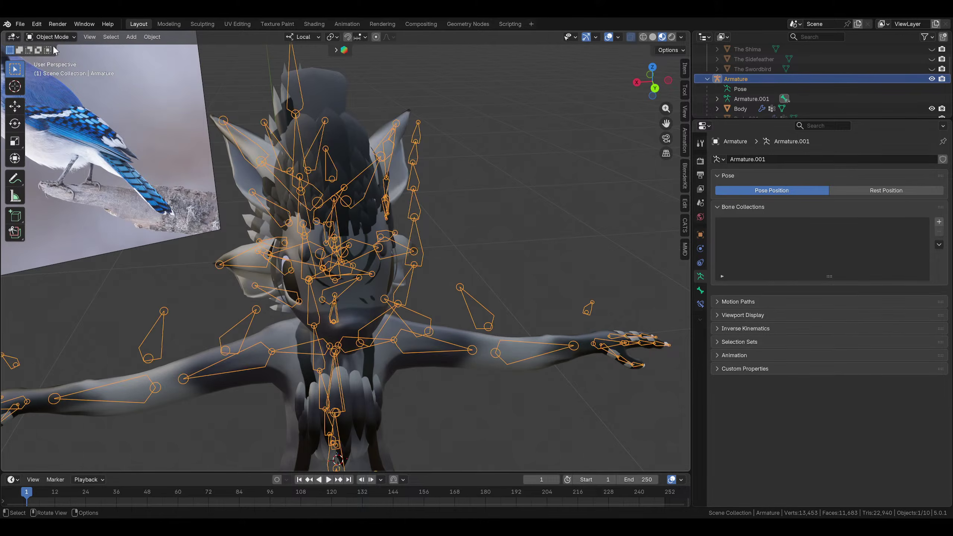
{"action": "left_click", "coordinate": [506, 199]}
{"action": "middle_click_drag", "start_coordinate": [506, 198], "coordinate": [451, 193]}
{"action": "left_click", "coordinate": [932, 78]}
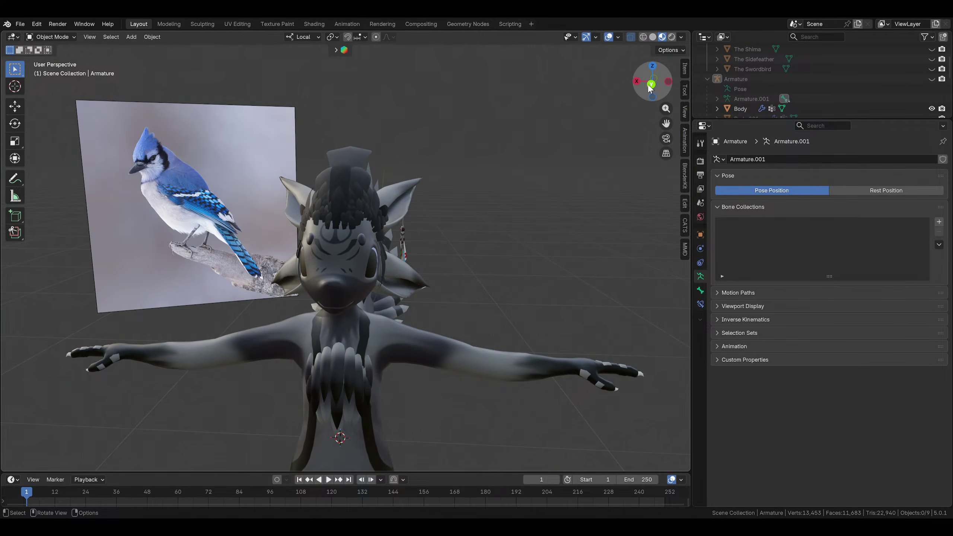
From the back orthographic view, add the feather sketch sheet download.jpg as a reference image
{"action": "left_click", "coordinate": [650, 85]}
{"action": "middle_click_drag", "start_coordinate": [533, 209], "coordinate": [282, 148], "text": "shift"}
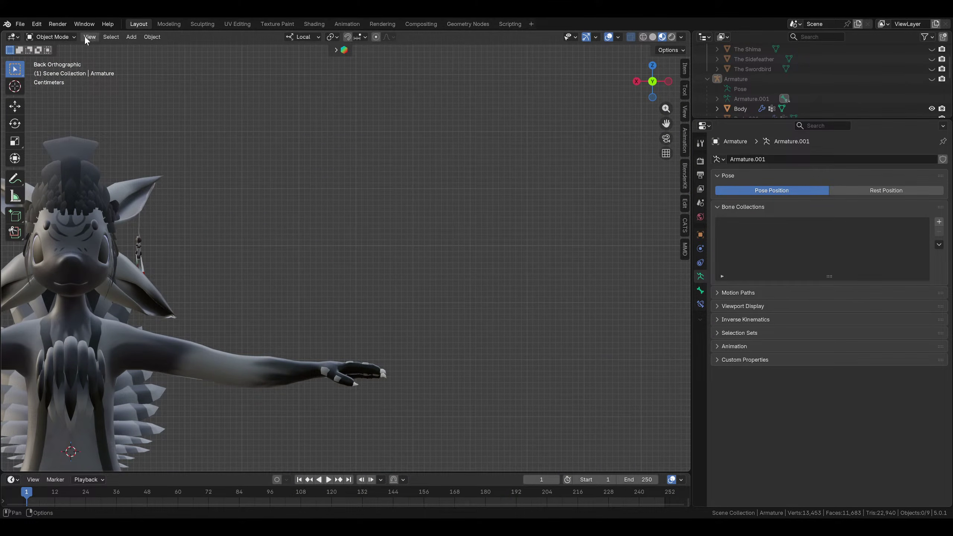
{"action": "left_click", "coordinate": [131, 37]}
{"action": "mouse_move", "coordinate": [169, 165]}
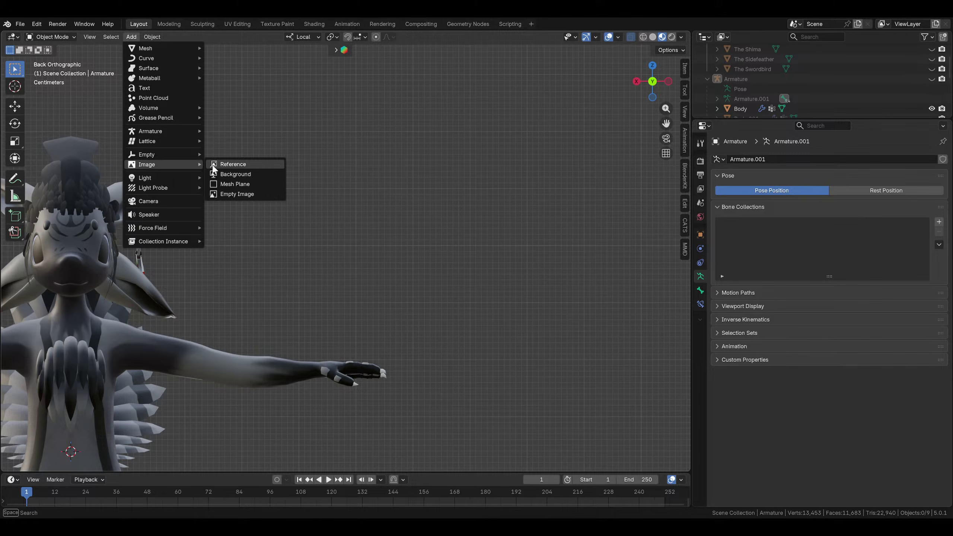
{"action": "double_click", "coordinate": [417, 208]}
Scale the download.jpg sketch reference down to a size closer to the character's
{"action": "scroll", "coordinate": [419, 210], "scroll_direction": "down", "scroll_amount": 14}
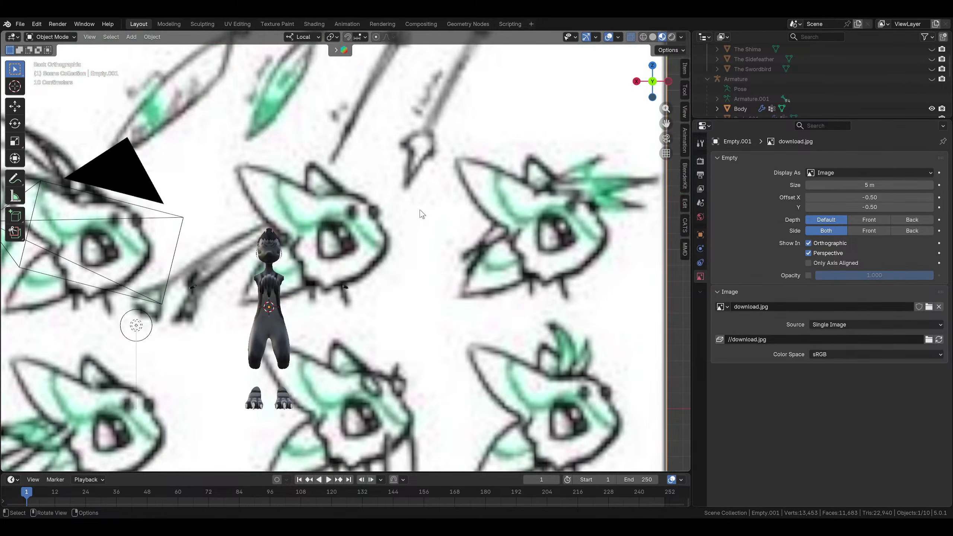
{"action": "key", "text": "s"}
{"action": "left_click", "coordinate": [373, 264]}
{"action": "middle_click_drag", "start_coordinate": [372, 265], "coordinate": [562, 308]}
{"action": "key", "text": "s"}
{"action": "left_click", "coordinate": [411, 270]}
Move and rotate the sketch reference so it stands angled beside the character, opposite the blue jay image
{"action": "left_click", "coordinate": [653, 82]}
{"action": "key", "text": "g"}
{"action": "left_click", "coordinate": [396, 386]}
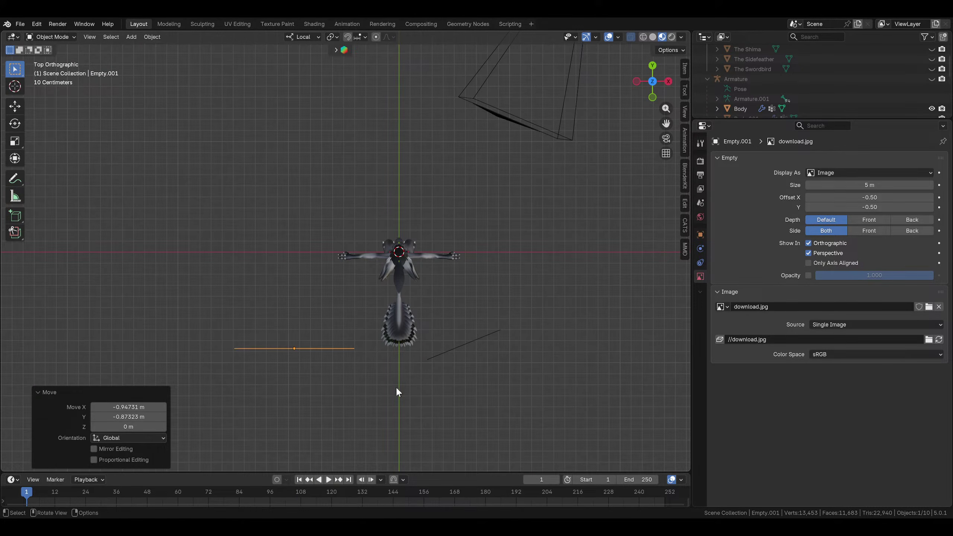
{"action": "key", "text": "r"}
{"action": "left_click", "coordinate": [450, 338]}
{"action": "key", "text": "g"}
{"action": "left_click", "coordinate": [488, 347]}
{"action": "middle_click_drag", "start_coordinate": [487, 346], "coordinate": [431, 296]}
{"action": "scroll", "coordinate": [432, 295], "scroll_direction": "down", "scroll_amount": 2}
{"action": "key", "text": "g"}
{"action": "left_click", "coordinate": [434, 308]}
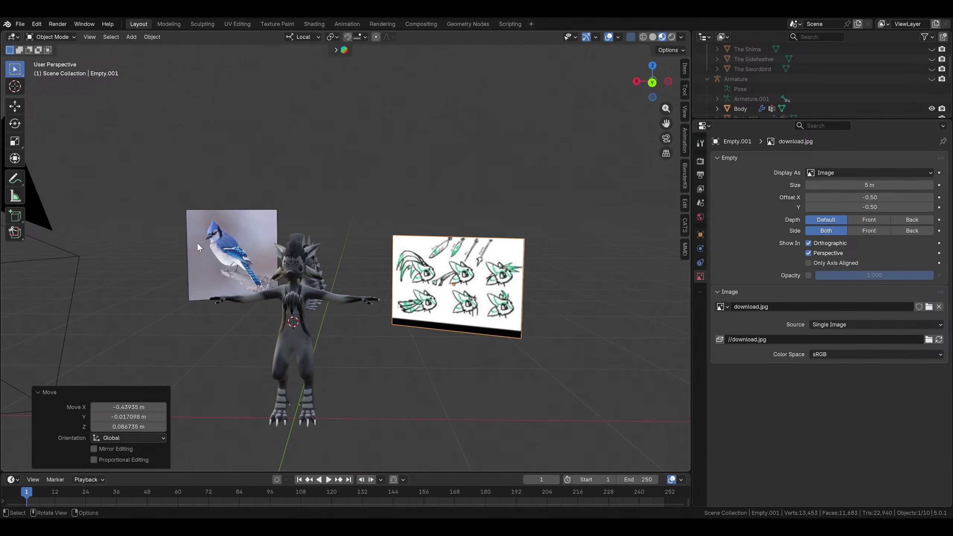
Move the blue jay reference image farther out from the character and deselect it
{"action": "left_click", "coordinate": [196, 242]}
{"action": "key", "text": "g"}
{"action": "left_click", "coordinate": [148, 245]}
{"action": "left_click", "coordinate": [392, 367]}
{"action": "scroll", "coordinate": [443, 367], "scroll_direction": "up", "scroll_amount": 3}
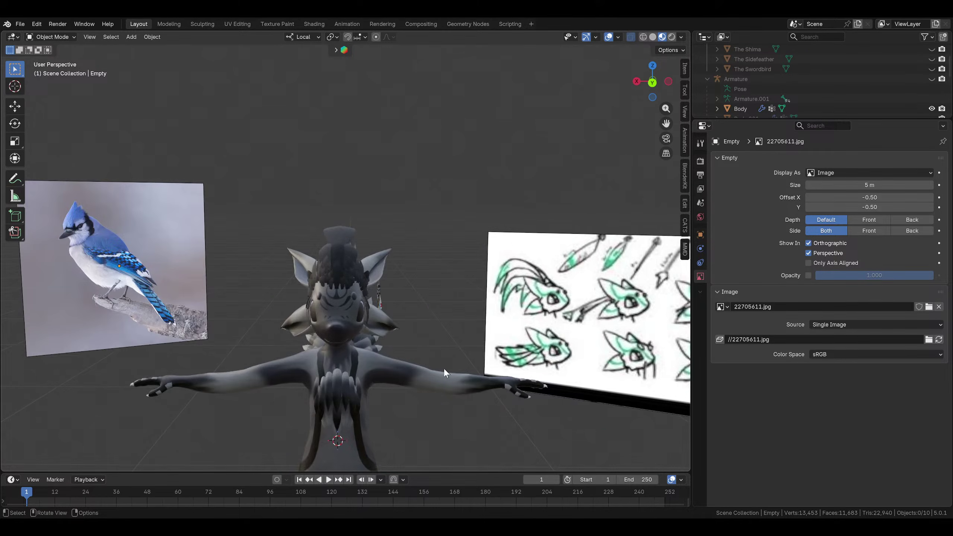
{"action": "mouse_move", "coordinate": [192, 228]}
{"action": "middle_mouse_down"}
{"action": "mouse_move", "coordinate": [253, 236]}
{"action": "mouse_move", "coordinate": [281, 256]}
{"action": "middle_mouse_up"}
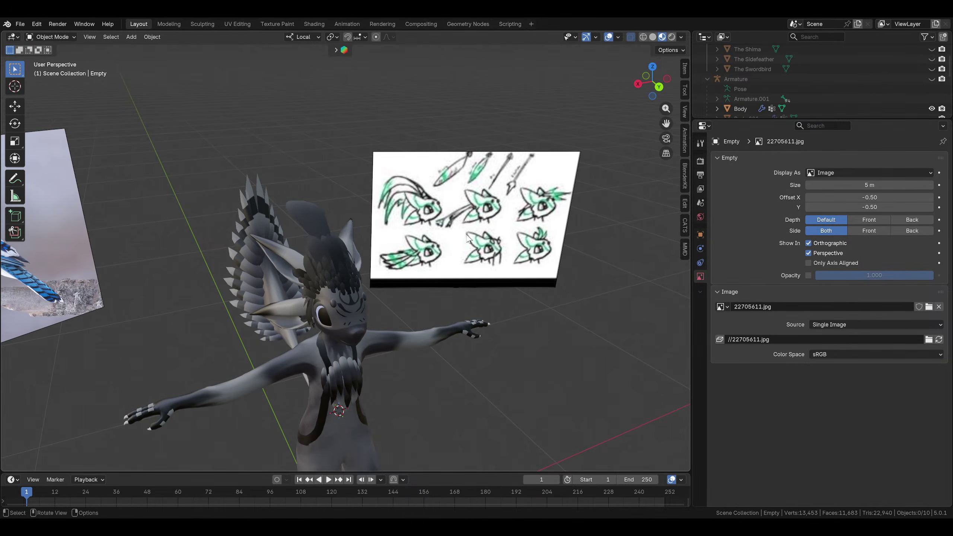
Select The Jay's head feathers and enter Edit Mode on the mesh
{"action": "left_click", "coordinate": [451, 254]}
{"action": "left_click", "coordinate": [505, 308]}
{"action": "mouse_move", "coordinate": [505, 309]}
{"action": "middle_mouse_down"}
{"action": "mouse_move", "coordinate": [486, 329]}
{"action": "mouse_move", "coordinate": [439, 331]}
{"action": "mouse_move", "coordinate": [485, 318]}
{"action": "mouse_move", "coordinate": [426, 320]}
{"action": "mouse_move", "coordinate": [354, 227]}
{"action": "middle_mouse_up"}
{"action": "scroll", "coordinate": [354, 228], "scroll_direction": "up", "scroll_amount": 2}
{"action": "left_click", "coordinate": [362, 233]}
{"action": "left_click", "coordinate": [378, 267]}
{"action": "key", "text": "KP_Decimal"}
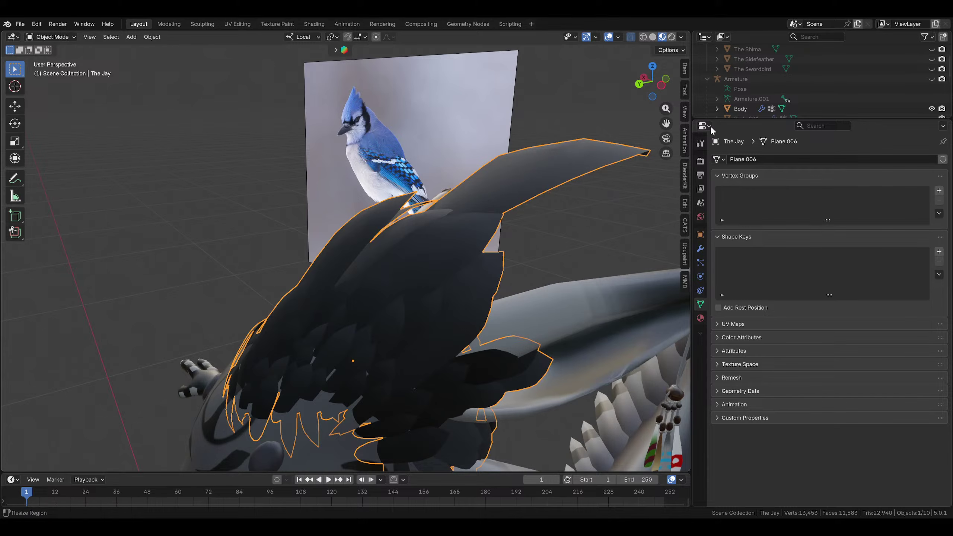
{"action": "scroll", "coordinate": [797, 105], "scroll_direction": "up", "scroll_amount": 3}
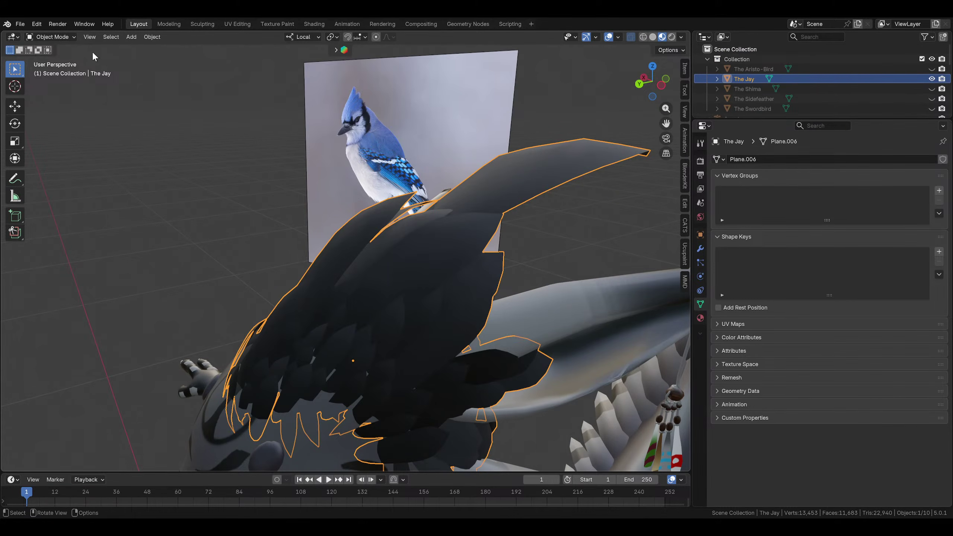
{"action": "left_click", "coordinate": [51, 36]}
{"action": "left_click", "coordinate": [45, 60]}
{"action": "middle_click_drag", "start_coordinate": [413, 262], "coordinate": [450, 239]}
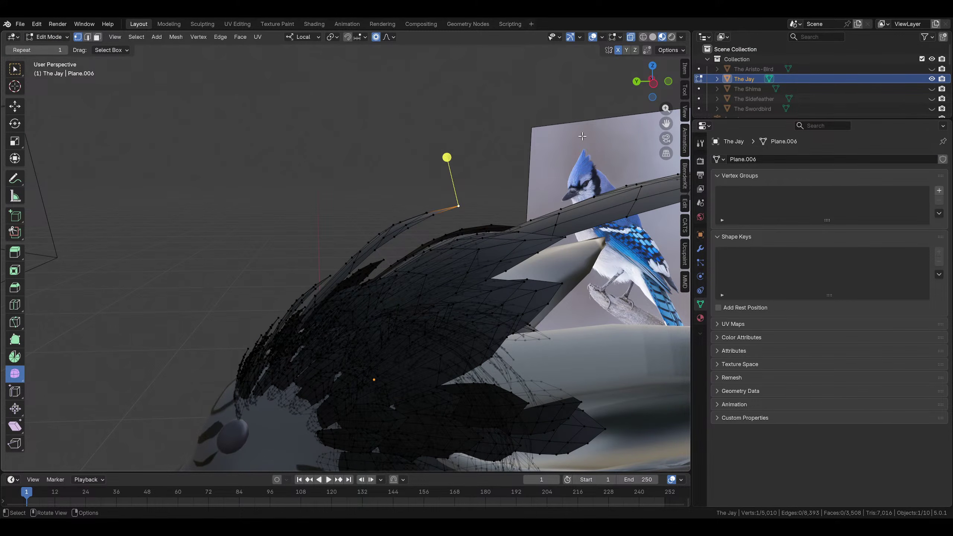
In left side view, rotate the front crest feather's tip by -36.1° with proportional editing, move it forward and up, and rotate it again
{"action": "left_click", "coordinate": [651, 96]}
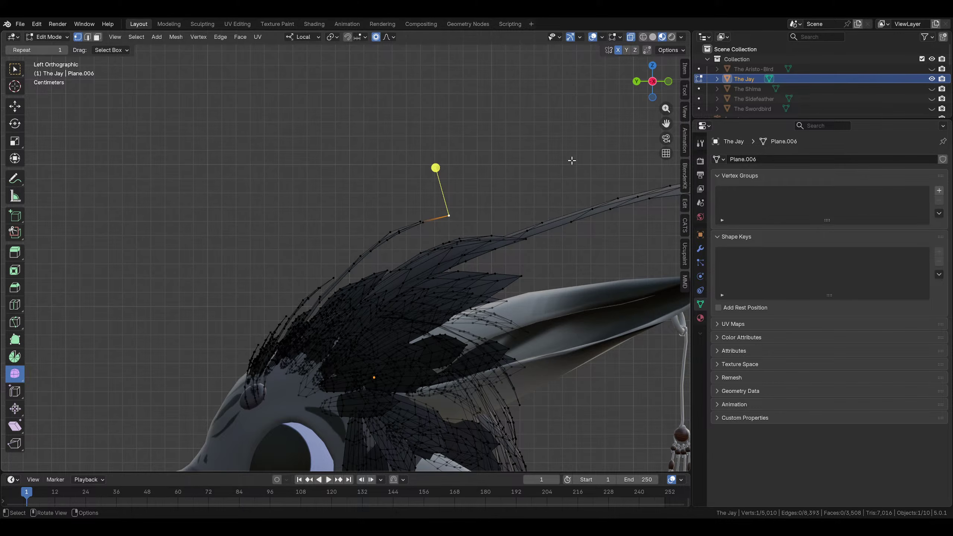
{"action": "key", "text": "r"}
{"action": "scroll", "coordinate": [561, 147], "scroll_direction": "down", "scroll_amount": 5}
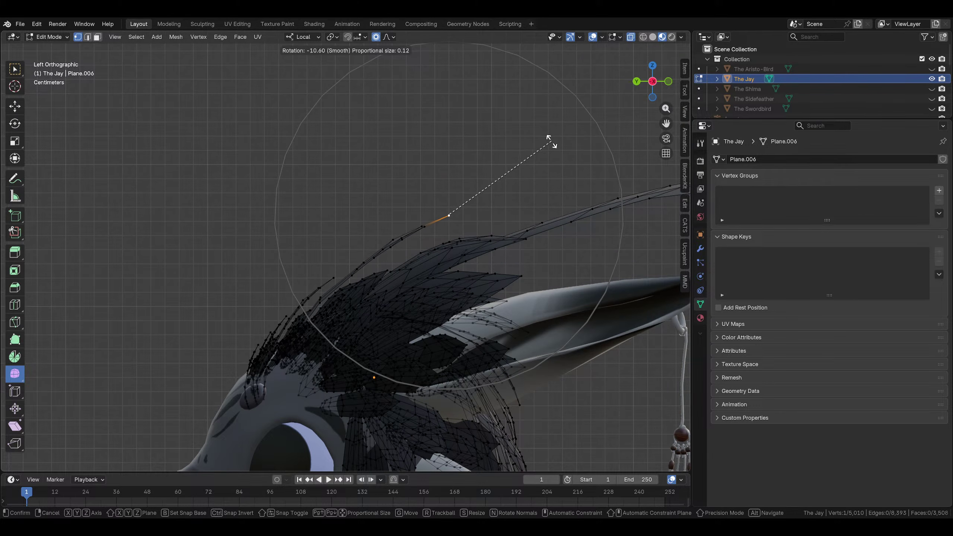
{"action": "left_click", "coordinate": [508, 132]}
{"action": "key", "text": "g"}
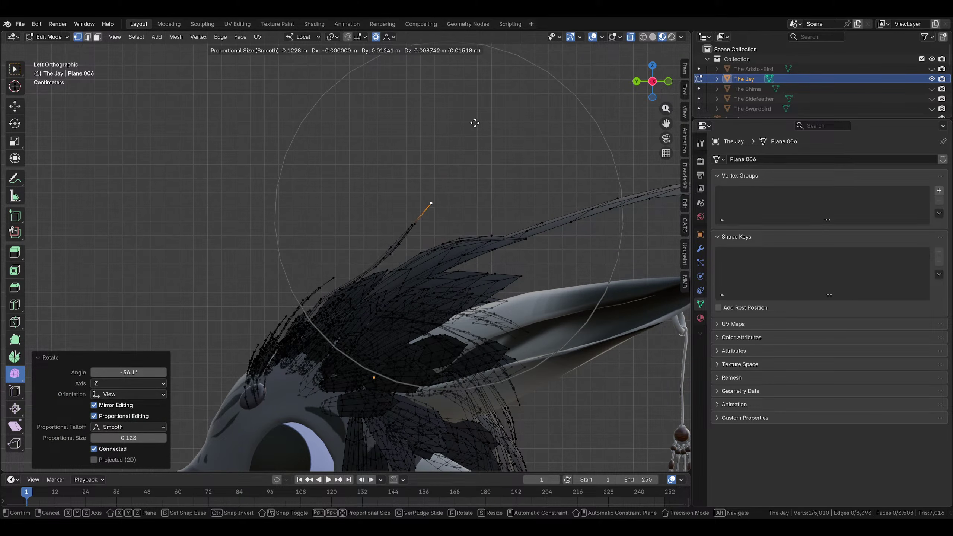
{"action": "left_click", "coordinate": [469, 131]}
{"action": "scroll", "coordinate": [445, 120], "scroll_direction": "up", "scroll_amount": 3}
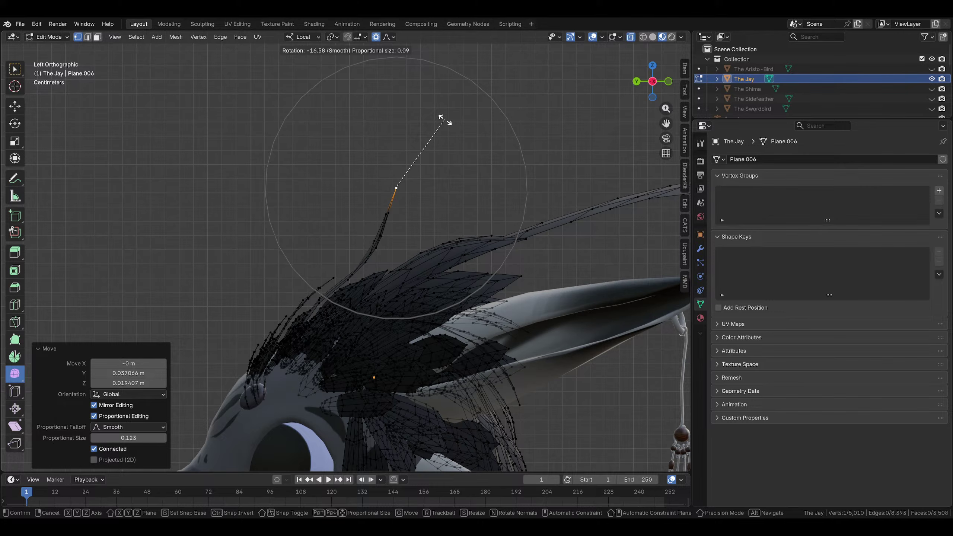
{"action": "left_click", "coordinate": [444, 120]}
Bend the front crest feather's lower section forward, shift its tip slightly, and rotate the tip by -14.8° with proportional editing
{"action": "left_click", "coordinate": [318, 296]}
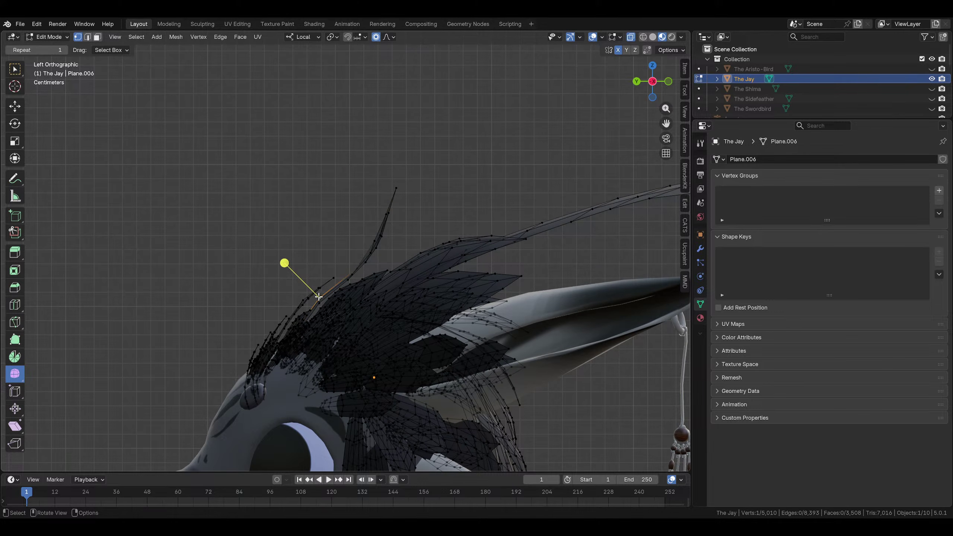
{"action": "key", "text": "g"}
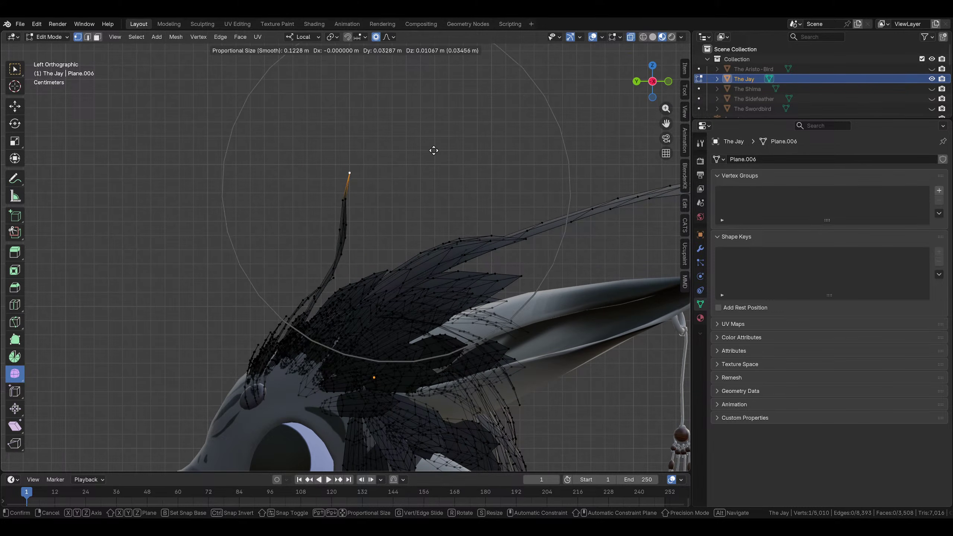
{"action": "left_click", "coordinate": [453, 158]}
{"action": "key", "text": "r"}
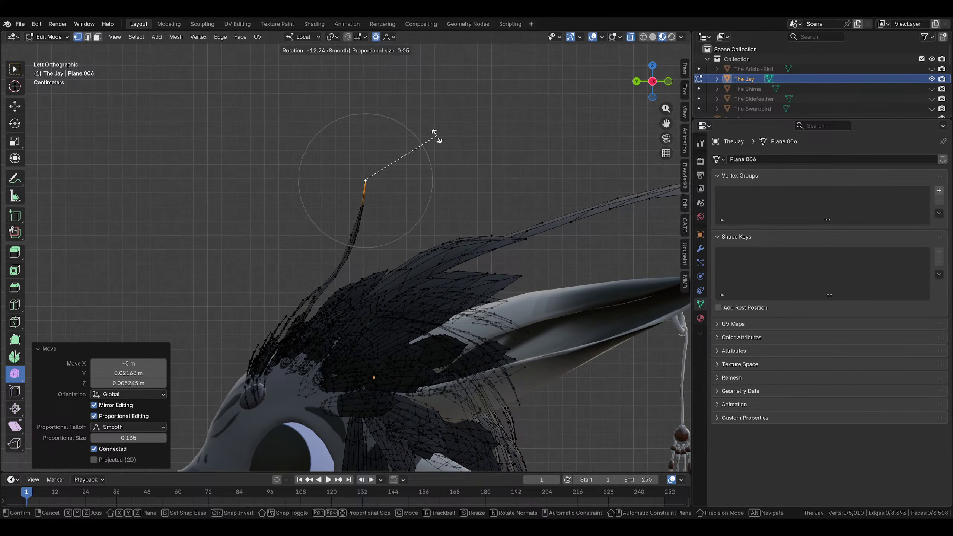
{"action": "left_click", "coordinate": [434, 132]}
In right side view, lift the tip of the short feather below the front crest by rotating it 22.3°, moving it outward and rotating it 8.73°
{"action": "middle_click_drag", "start_coordinate": [433, 132], "coordinate": [419, 259]}
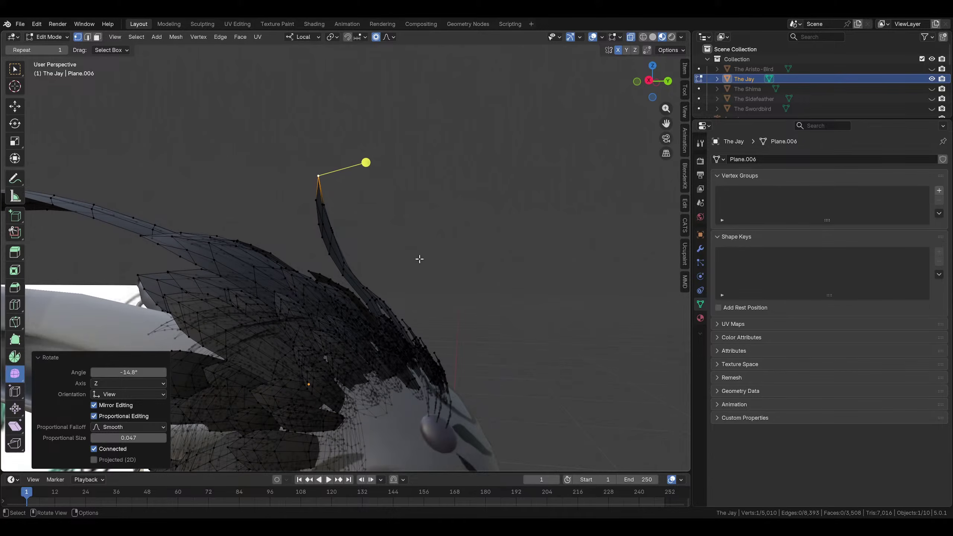
{"action": "middle_click_drag", "start_coordinate": [346, 284], "coordinate": [512, 184]}
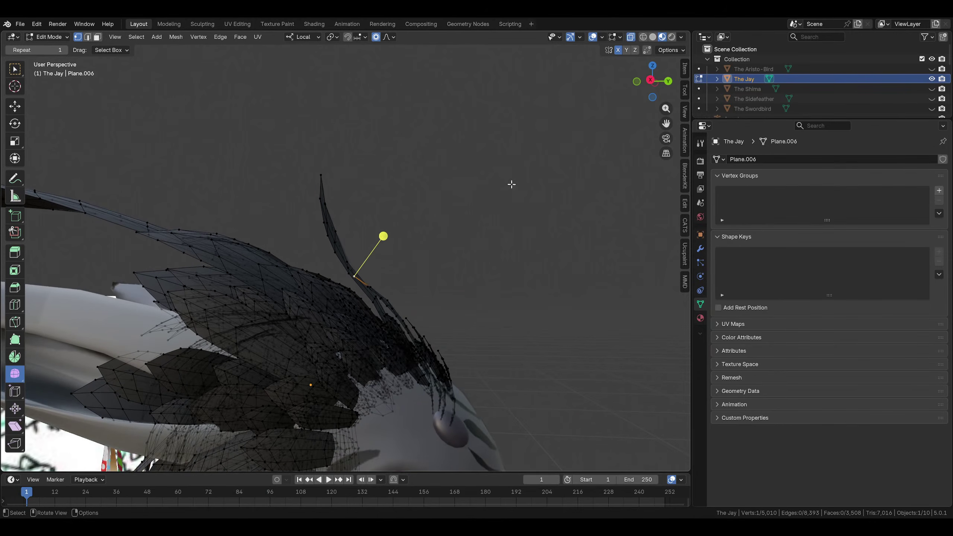
{"action": "left_click", "coordinate": [651, 82]}
{"action": "key", "text": "r"}
{"action": "left_click", "coordinate": [531, 216]}
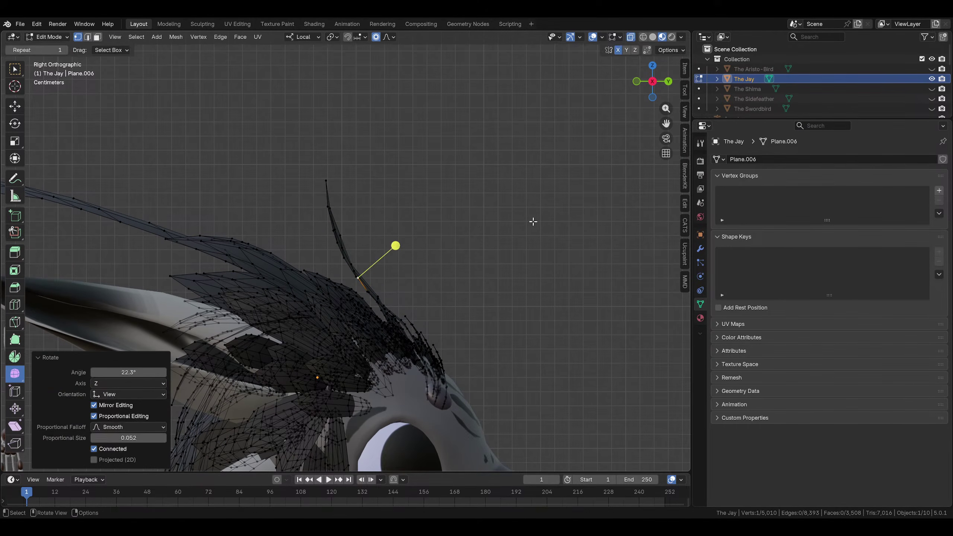
{"action": "key", "text": "g"}
{"action": "left_click", "coordinate": [548, 211]}
{"action": "key", "text": "r"}
{"action": "left_click", "coordinate": [544, 243]}
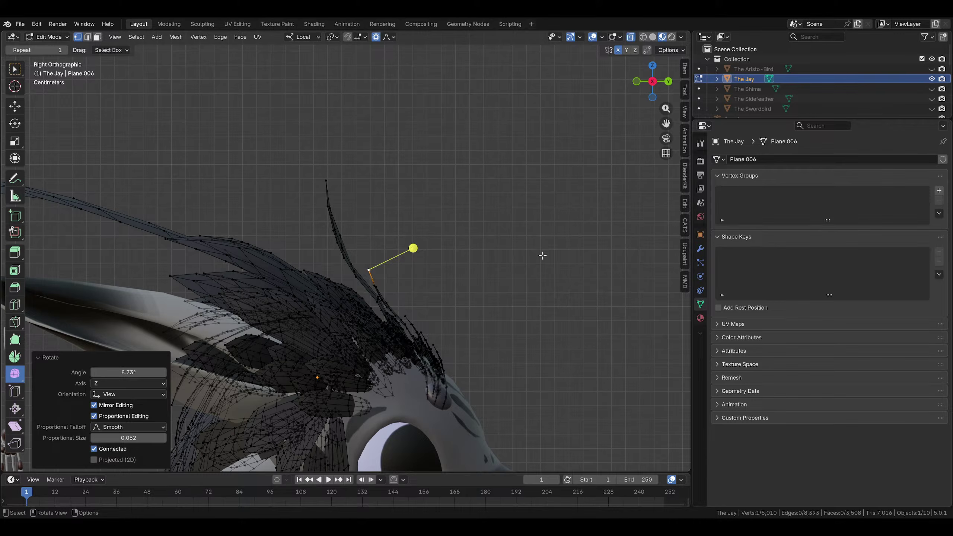
{"action": "left_click", "coordinate": [541, 257]}
Turn off X-ray and rotate an edge vertex of the long rear crest feather in left side view
{"action": "middle_click_drag", "start_coordinate": [483, 260], "coordinate": [340, 303]}
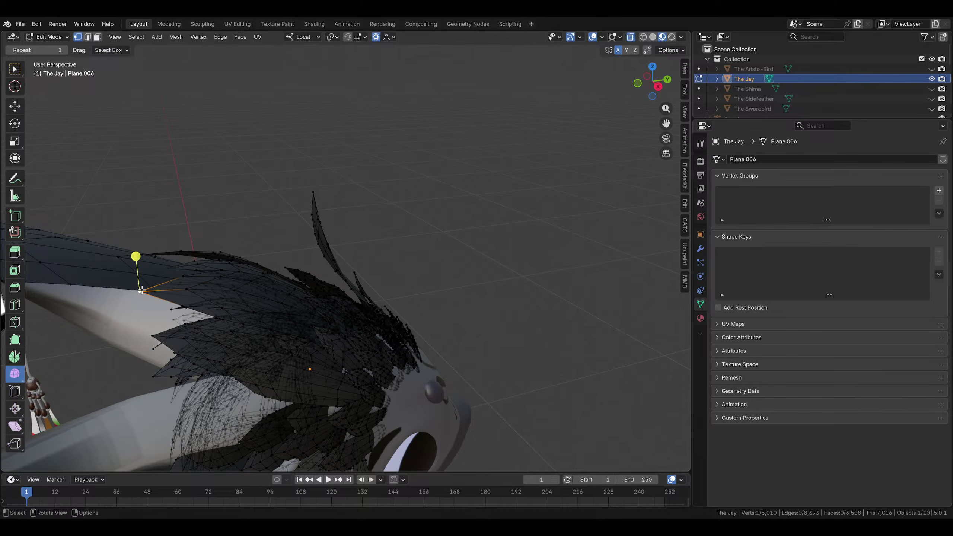
{"action": "left_click", "coordinate": [631, 39]}
{"action": "scroll", "coordinate": [428, 270], "scroll_direction": "down", "scroll_amount": 4}
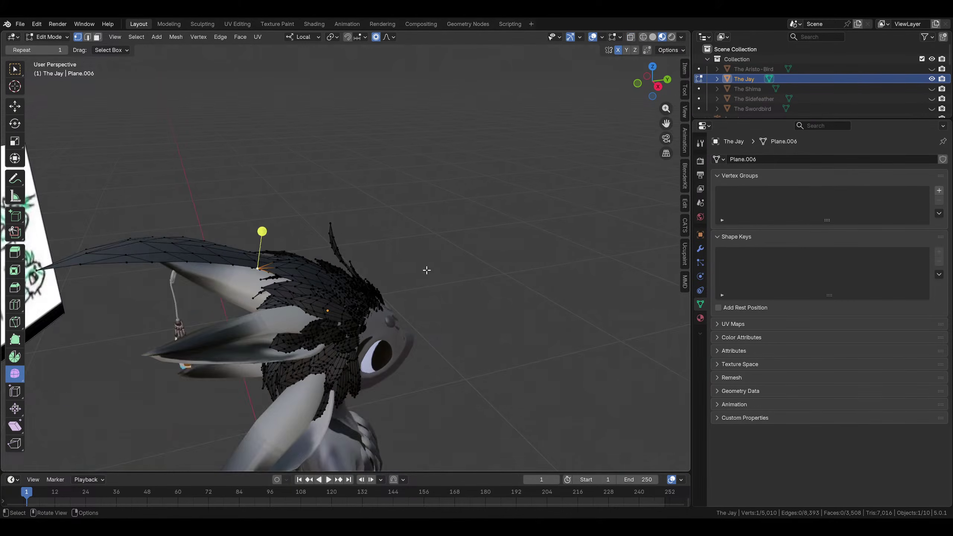
{"action": "middle_click_drag", "start_coordinate": [428, 270], "coordinate": [579, 160]}
{"action": "scroll", "coordinate": [468, 237], "scroll_direction": "up", "scroll_amount": 1}
{"action": "scroll", "coordinate": [468, 236], "scroll_direction": "up", "scroll_amount": 2}
{"action": "left_click", "coordinate": [647, 85]}
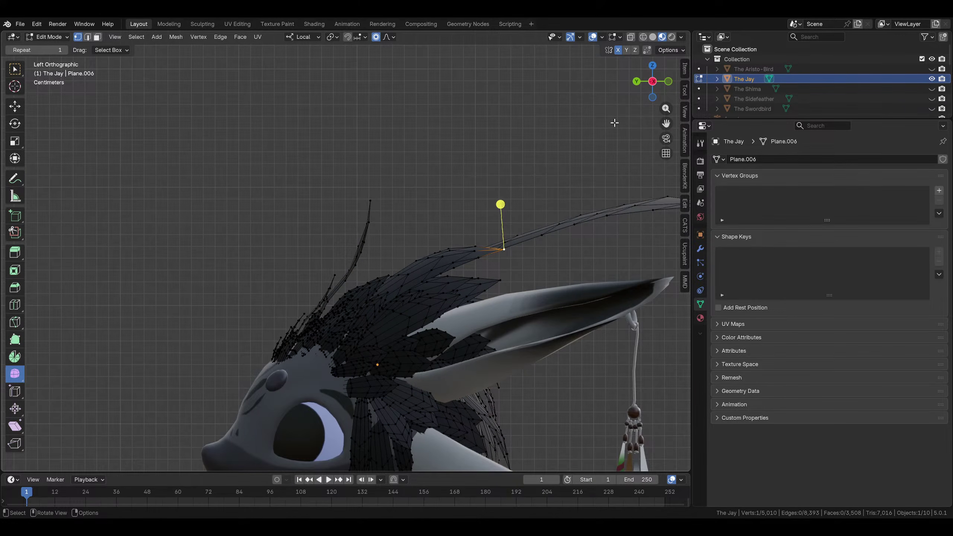
{"action": "key", "text": "r"}
{"action": "left_click", "coordinate": [571, 126]}
Box-select the feathers on the character's right side through X-ray, extend the selection to linked geometry, and delete the vertices
{"action": "middle_click_drag", "start_coordinate": [559, 147], "coordinate": [546, 240]}
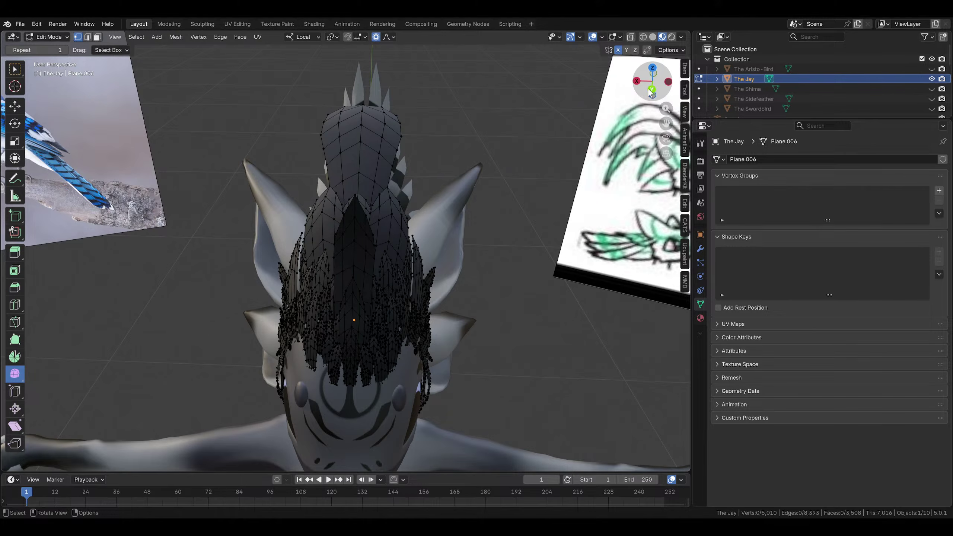
{"action": "left_click", "coordinate": [651, 90]}
{"action": "left_click_drag", "start_coordinate": [246, 194], "coordinate": [320, 391]}
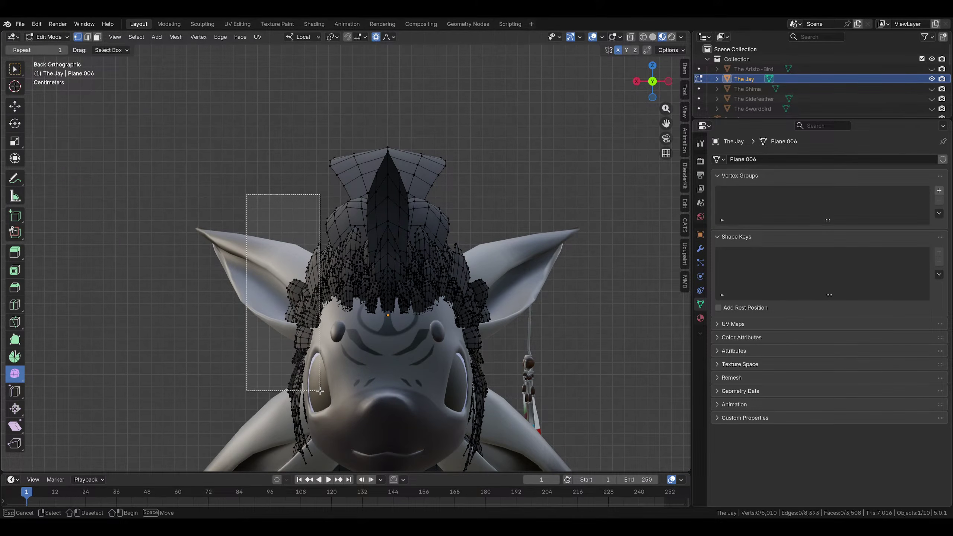
{"action": "left_click_drag", "start_coordinate": [329, 462], "coordinate": [329, 463]}
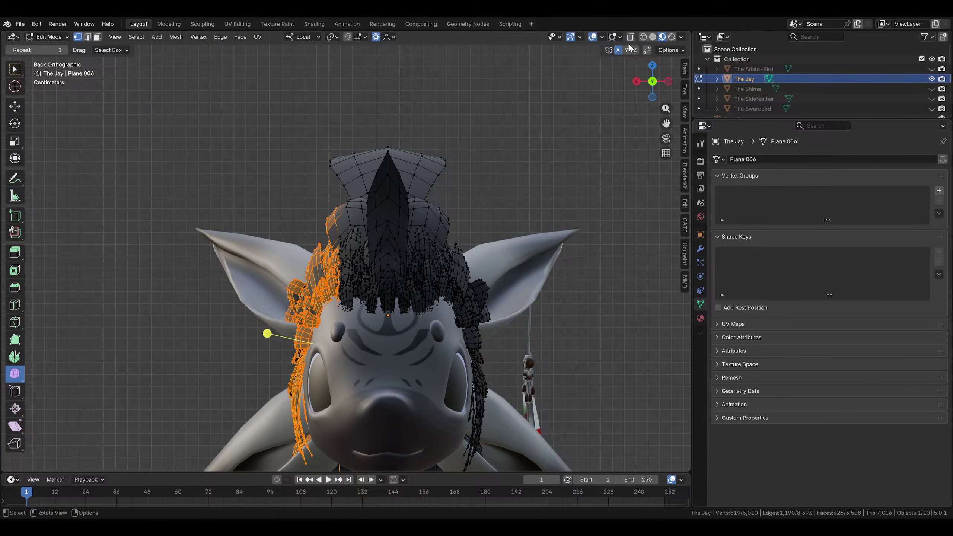
{"action": "middle_click_drag", "start_coordinate": [486, 240], "coordinate": [338, 373]}
{"action": "scroll", "coordinate": [339, 325], "scroll_direction": "up", "scroll_amount": 3}
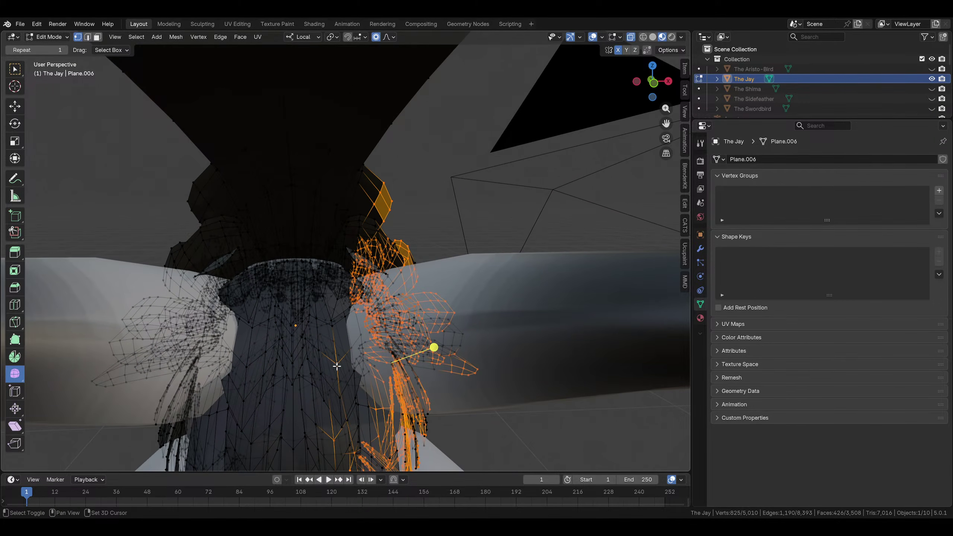
{"action": "middle_click_drag", "start_coordinate": [331, 314], "coordinate": [426, 228]}
{"action": "left_click", "coordinate": [402, 262], "text": "shift"}
{"action": "middle_click_drag", "start_coordinate": [402, 262], "coordinate": [411, 158]}
{"action": "key", "text": "ctrl+l"}
{"action": "key", "text": "x"}
{"action": "left_click", "coordinate": [394, 222]}
Select more leftover feathers on the character's right side, extend to linked geometry, and delete their vertices
{"action": "left_click_drag", "start_coordinate": [410, 149], "coordinate": [338, 285]}
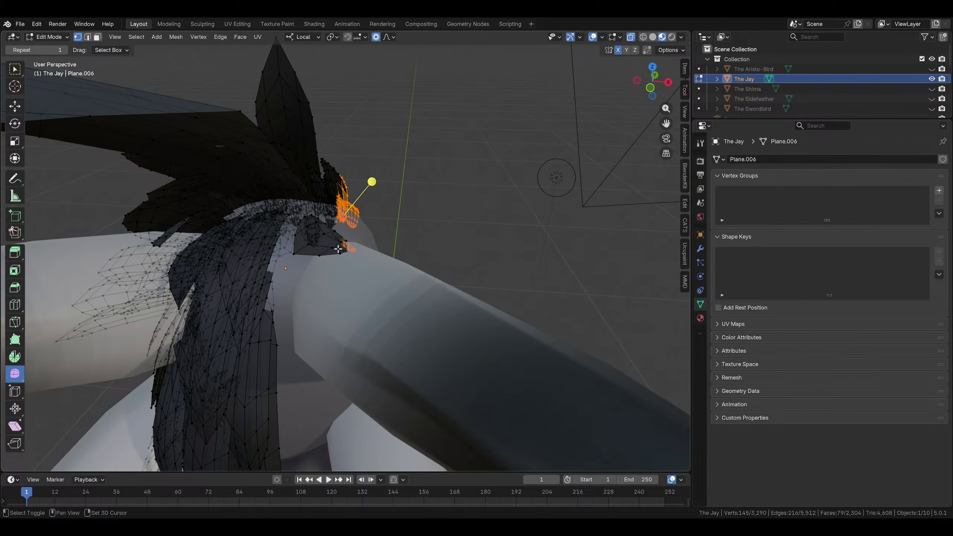
{"action": "left_click", "coordinate": [338, 250], "text": "shift"}
{"action": "middle_click_drag", "start_coordinate": [338, 250], "coordinate": [349, 267]}
{"action": "middle_click_drag", "start_coordinate": [322, 185], "coordinate": [396, 211]}
{"action": "key", "text": "ctrl+l"}
{"action": "key", "text": "x"}
{"action": "left_click", "coordinate": [351, 211]}
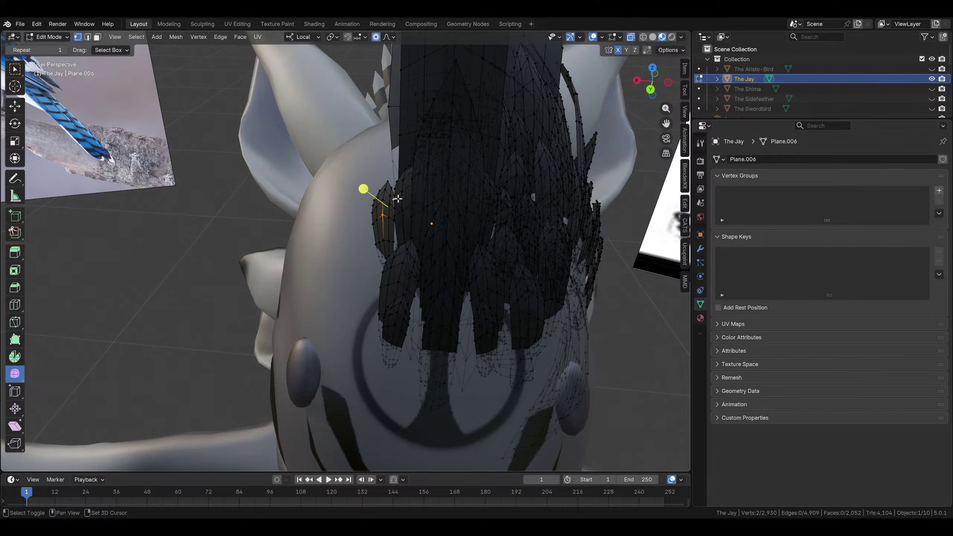
Delete the last small feathers beside the right edge of the forehead, including their linked vertices
{"action": "middle_click_drag", "start_coordinate": [380, 288], "coordinate": [383, 289]}
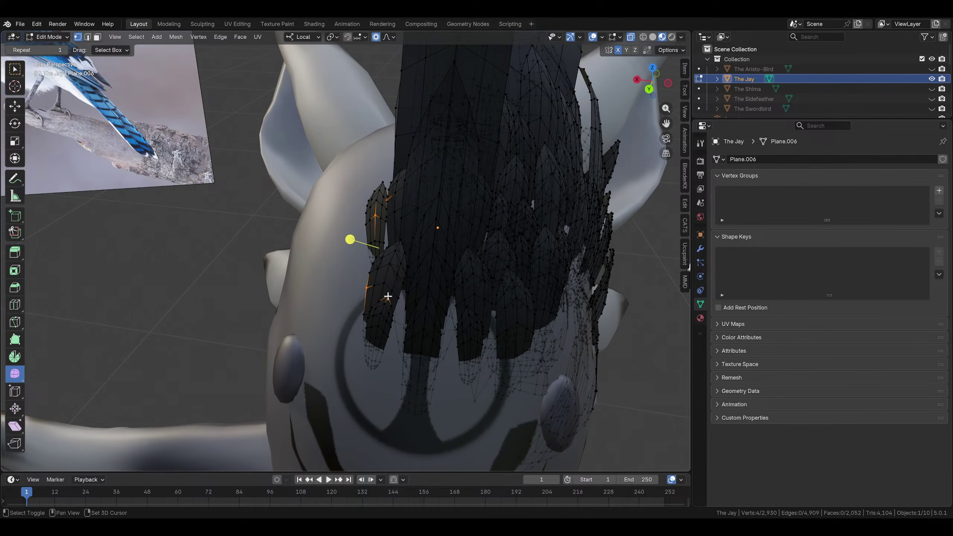
{"action": "key", "text": "ctrl+l"}
{"action": "key", "text": "x"}
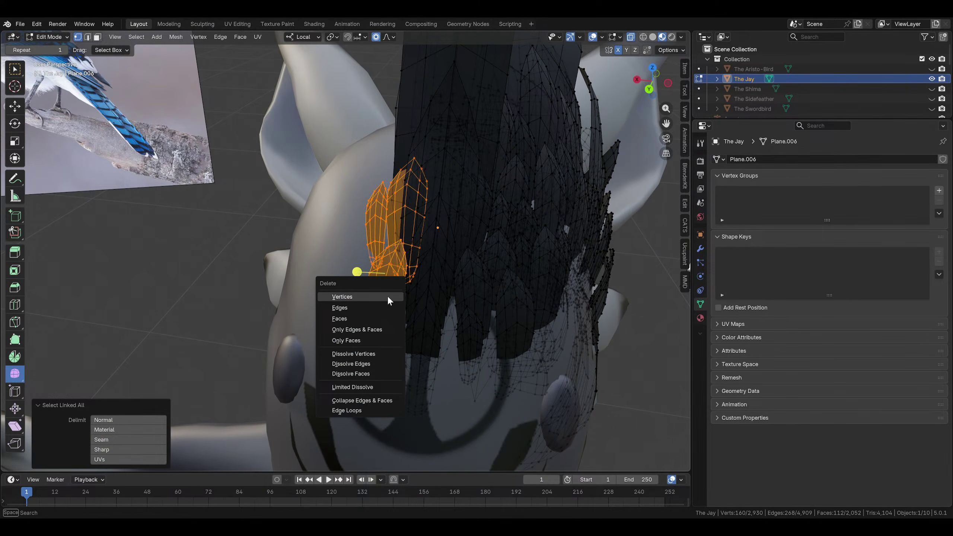
{"action": "left_click", "coordinate": [387, 295]}
Select the whole narrow feather beside the middle crest, then rotate it 10.9° and move it forward in right side view
{"action": "mouse_move", "coordinate": [387, 295]}
{"action": "middle_mouse_down"}
{"action": "mouse_move", "coordinate": [404, 277]}
{"action": "mouse_move", "coordinate": [519, 264]}
{"action": "mouse_move", "coordinate": [385, 277]}
{"action": "mouse_move", "coordinate": [493, 275]}
{"action": "mouse_move", "coordinate": [466, 269]}
{"action": "mouse_move", "coordinate": [500, 260]}
{"action": "middle_mouse_up"}
{"action": "scroll", "coordinate": [500, 261], "scroll_direction": "up", "scroll_amount": 3}
{"action": "mouse_move", "coordinate": [428, 259]}
{"action": "middle_mouse_down", "text": "shift"}
{"action": "mouse_move", "coordinate": [475, 304]}
{"action": "mouse_move", "coordinate": [229, 167]}
{"action": "middle_mouse_up", "text": "shift"}
{"action": "key", "text": "ctrl+l"}
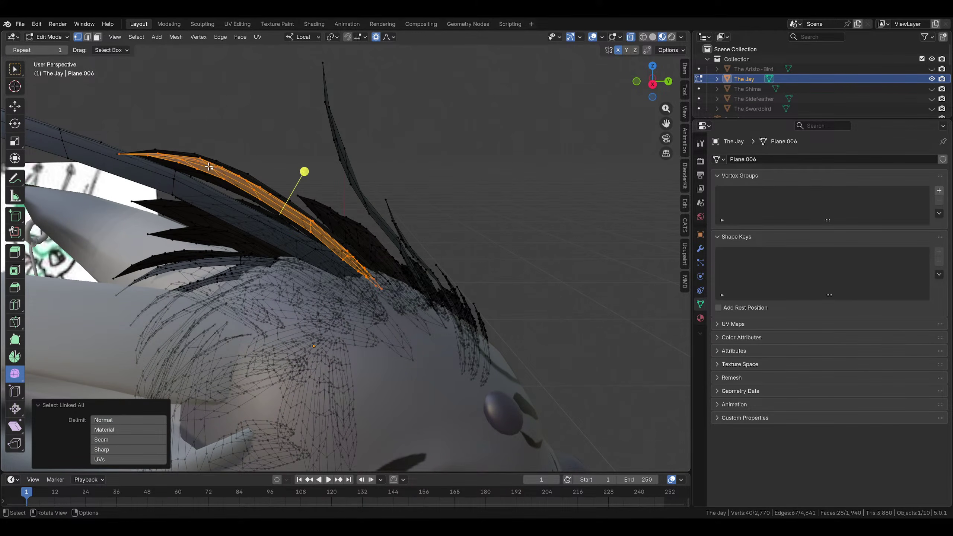
{"action": "left_click", "coordinate": [628, 38]}
{"action": "scroll", "coordinate": [510, 195], "scroll_direction": "down", "scroll_amount": 4}
{"action": "middle_click_drag", "start_coordinate": [510, 195], "coordinate": [507, 174]}
{"action": "left_click", "coordinate": [654, 80]}
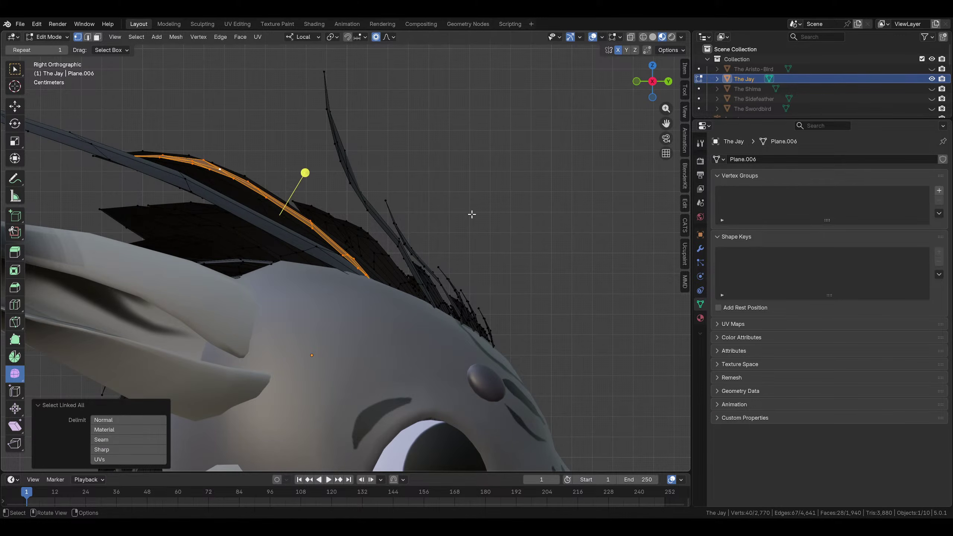
{"action": "key", "text": "r"}
{"action": "left_click", "coordinate": [508, 202]}
{"action": "key", "text": "r"}
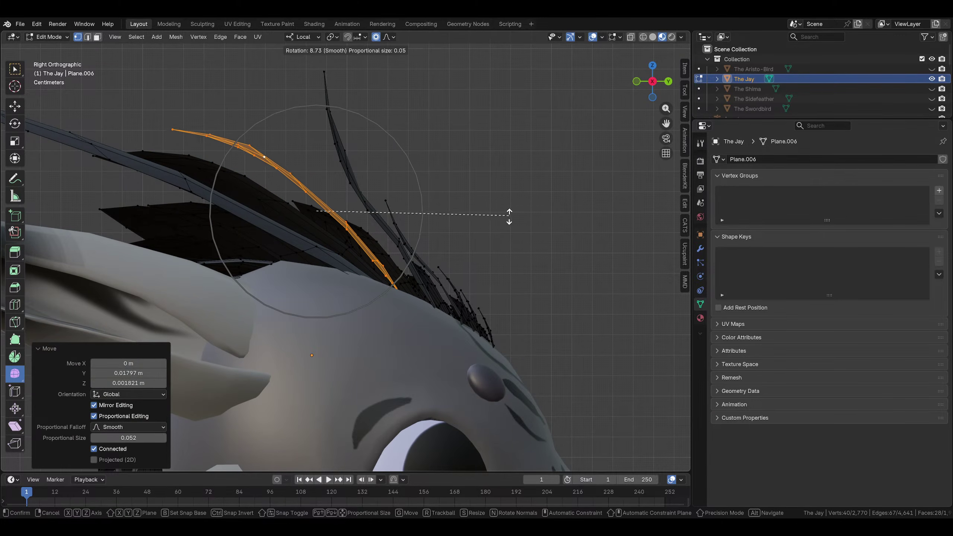
{"action": "left_click", "coordinate": [506, 223]}
{"action": "key", "text": "g"}
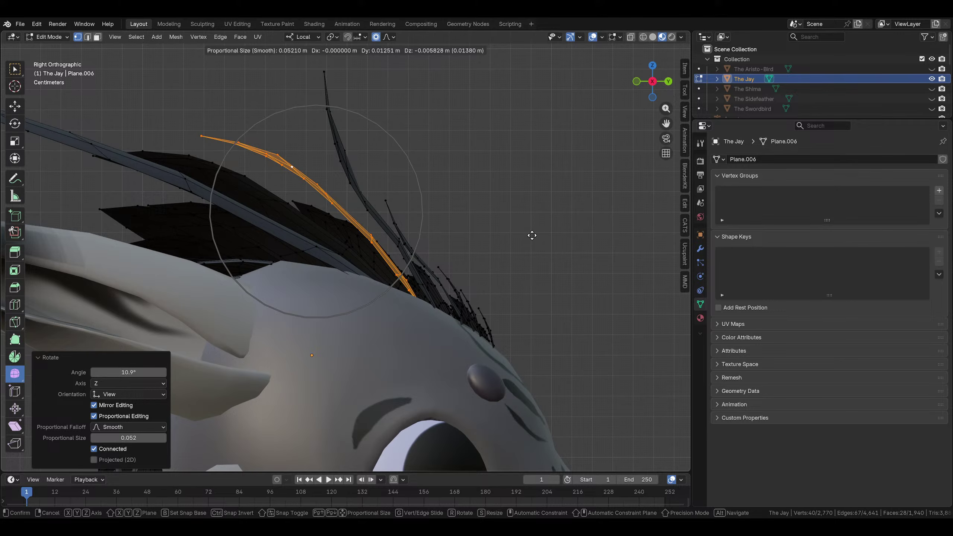
{"action": "left_click", "coordinate": [532, 235]}
Delete the vertices of the selected narrow crest feather
{"action": "middle_click_drag", "start_coordinate": [532, 235], "coordinate": [416, 304]}
{"action": "key", "text": "x"}
{"action": "left_click", "coordinate": [446, 280]}
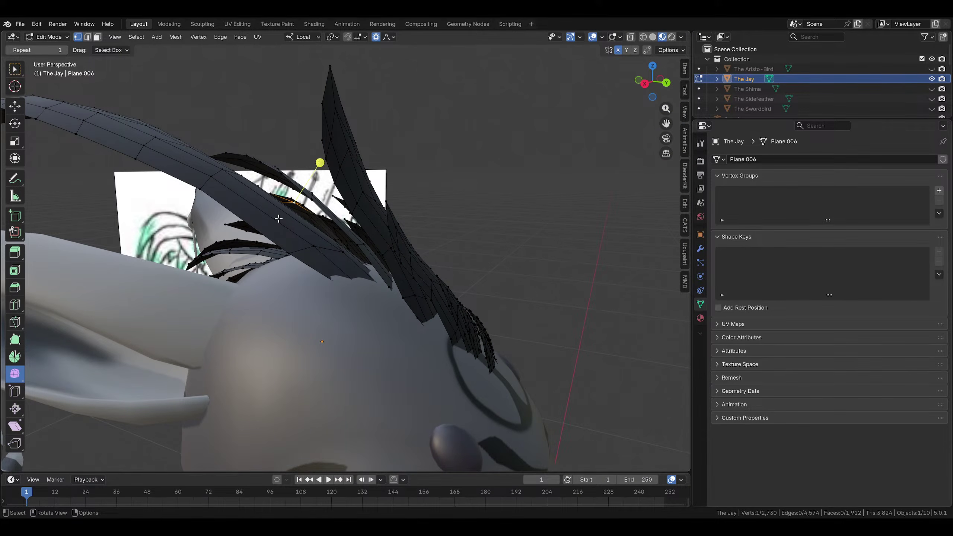
Select the entire long rear crest feather, rotate it upward, and move it forward toward the forehead in right side view
{"action": "key", "text": "ctrl+l"}
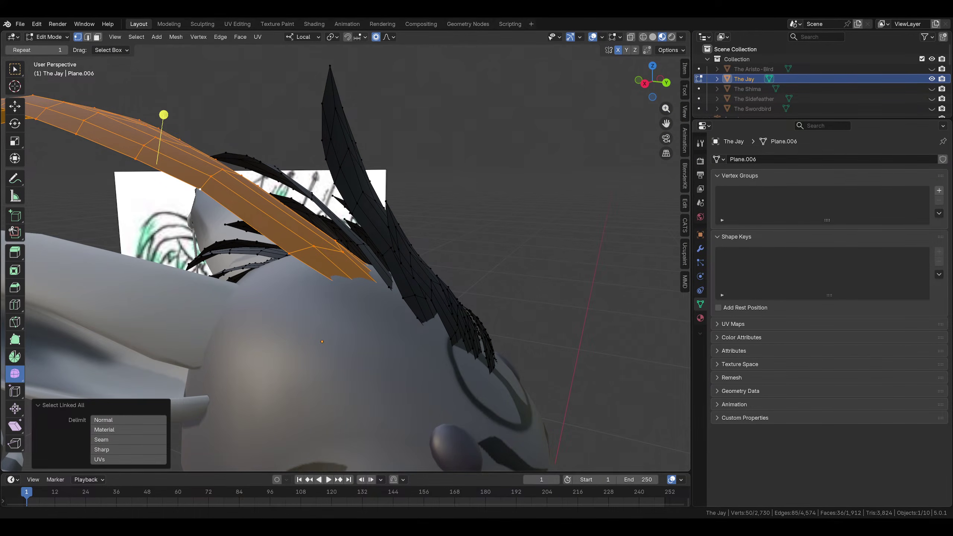
{"action": "left_click", "coordinate": [644, 84]}
{"action": "key", "text": "g"}
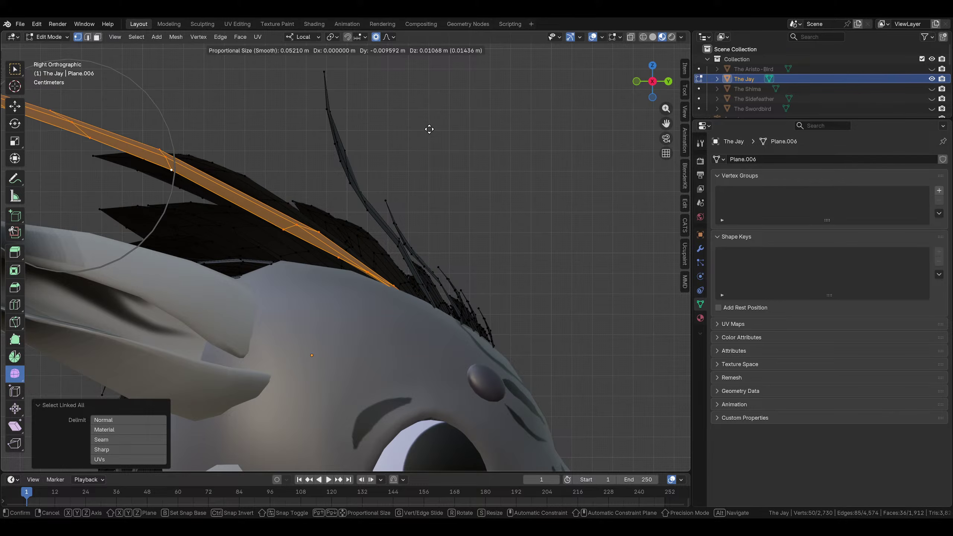
{"action": "left_click", "coordinate": [435, 130]}
{"action": "key", "text": "r"}
{"action": "left_click", "coordinate": [431, 222]}
{"action": "key", "text": "g"}
{"action": "left_click", "coordinate": [544, 183]}
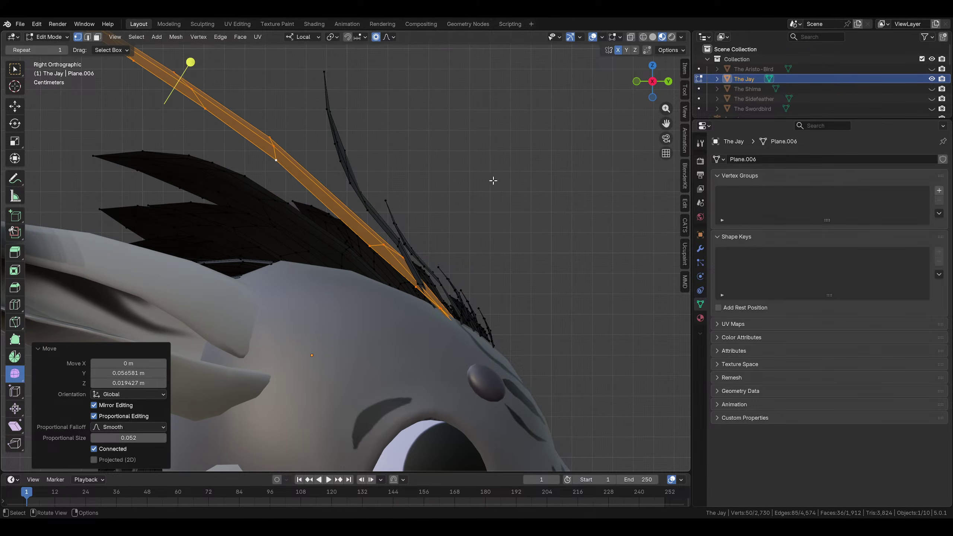
Scale the long crest feather down and move its base back onto the top of the head
{"action": "key", "text": "s"}
{"action": "left_click", "coordinate": [420, 180]}
{"action": "key", "text": "g"}
{"action": "left_click", "coordinate": [456, 222]}
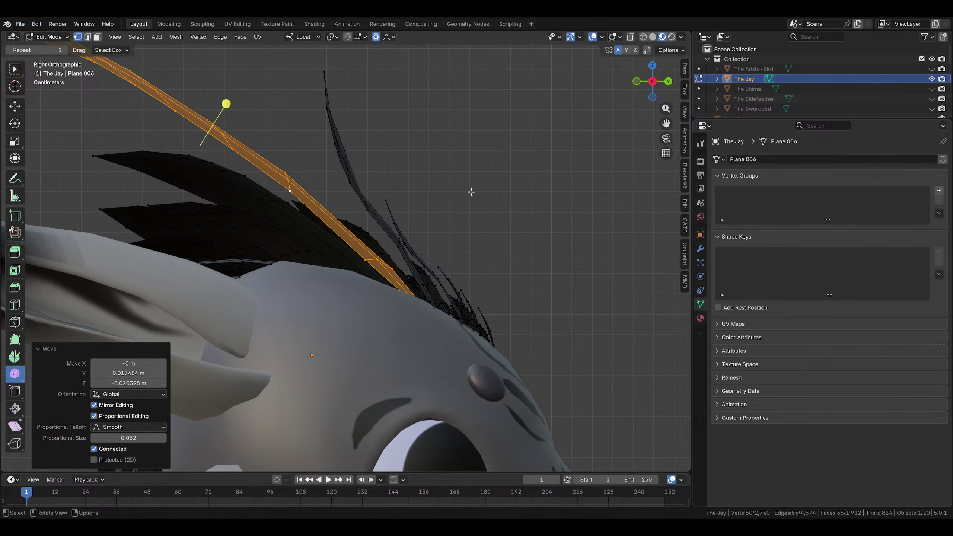
{"action": "key", "text": "g"}
{"action": "left_click", "coordinate": [480, 202]}
Select the long crest feather's tip vertex and, in right side view with proportional editing, rotate it about 40° and move it up and forward
{"action": "scroll", "coordinate": [430, 197], "scroll_direction": "down", "scroll_amount": 4}
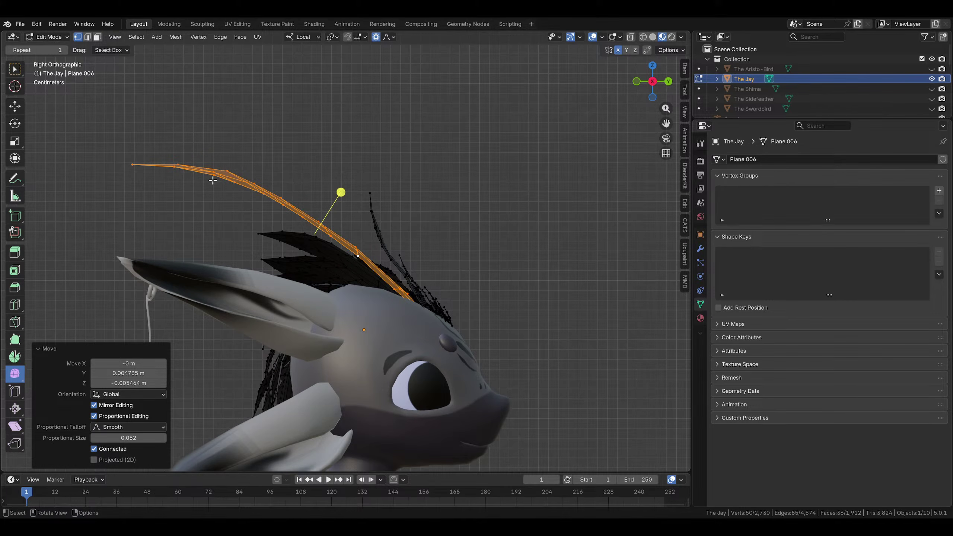
{"action": "middle_click_drag", "start_coordinate": [240, 178], "coordinate": [248, 191]}
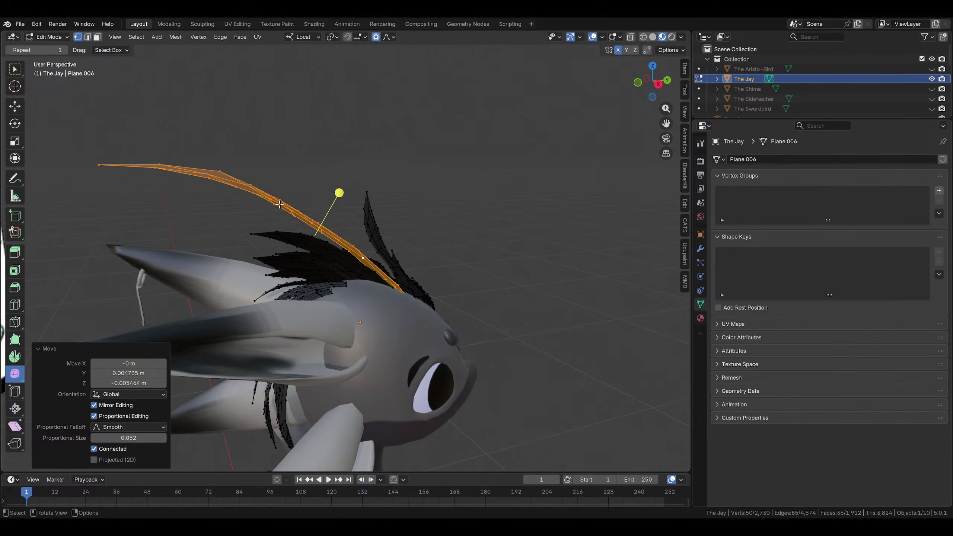
{"action": "left_click", "coordinate": [480, 168]}
{"action": "middle_click_drag", "start_coordinate": [480, 168], "coordinate": [465, 184]}
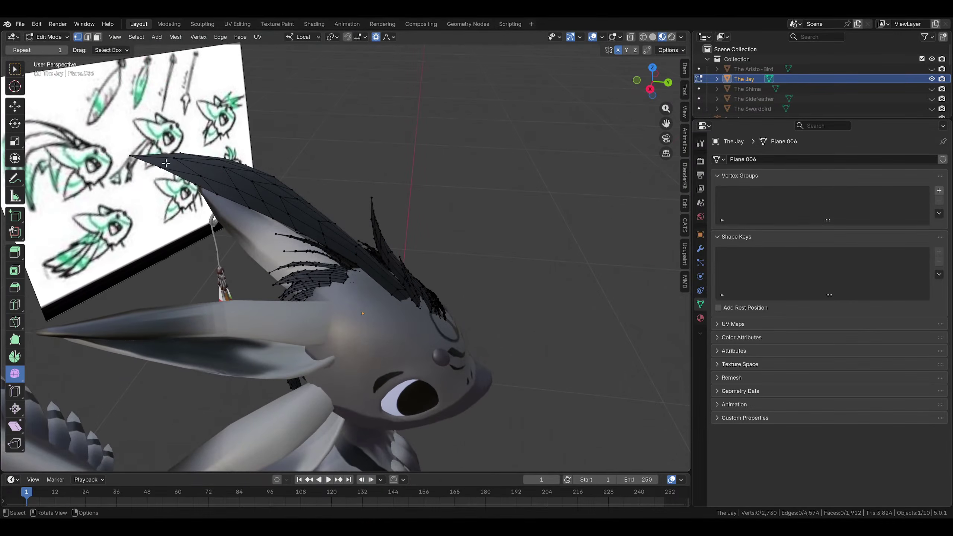
{"action": "left_click", "coordinate": [125, 153]}
{"action": "middle_click_drag", "start_coordinate": [125, 153], "coordinate": [650, 74]}
{"action": "left_click", "coordinate": [662, 86]}
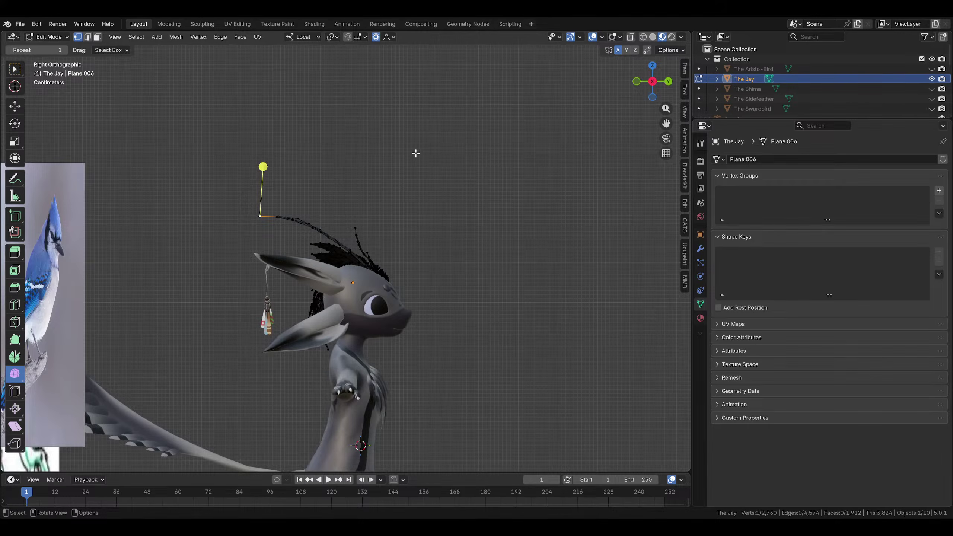
{"action": "key", "text": "r"}
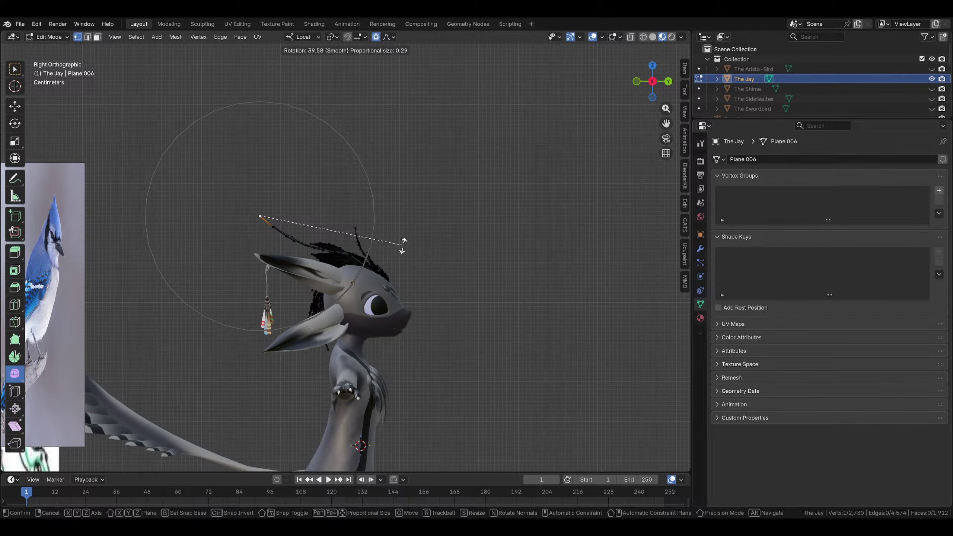
{"action": "left_click", "coordinate": [402, 244]}
{"action": "key", "text": "g"}
{"action": "left_click", "coordinate": [432, 213]}
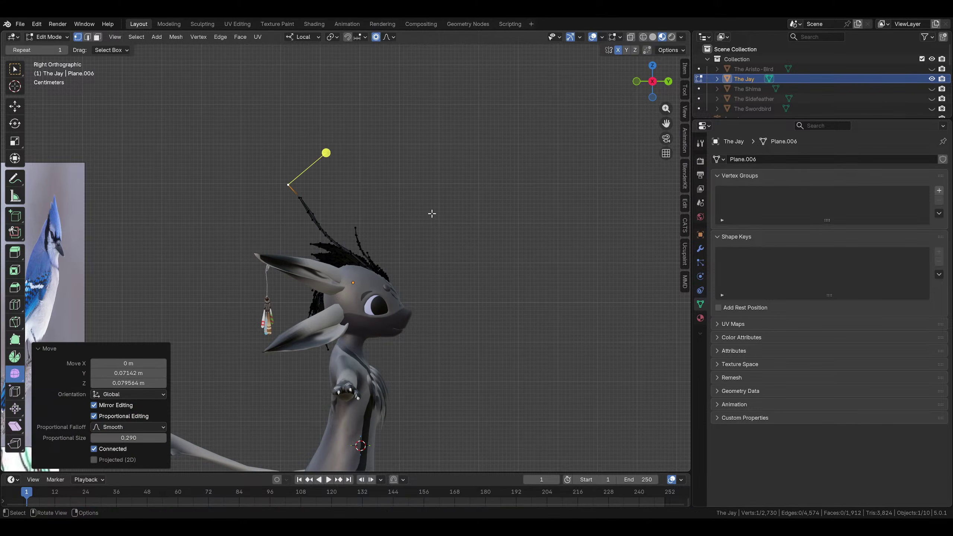
Rotate the feather tip another 18.3° and move it forward about 0.074 m in Y and 0.026 m in Z with soft falloff
{"action": "key", "text": "r"}
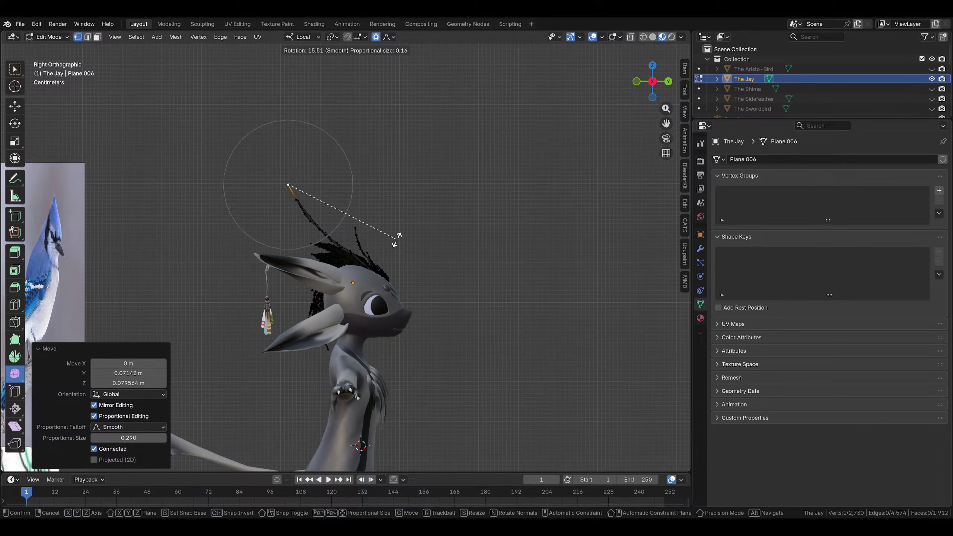
{"action": "left_click", "coordinate": [390, 242]}
{"action": "key", "text": "g"}
{"action": "scroll", "coordinate": [390, 243], "scroll_direction": "down", "scroll_amount": 1}
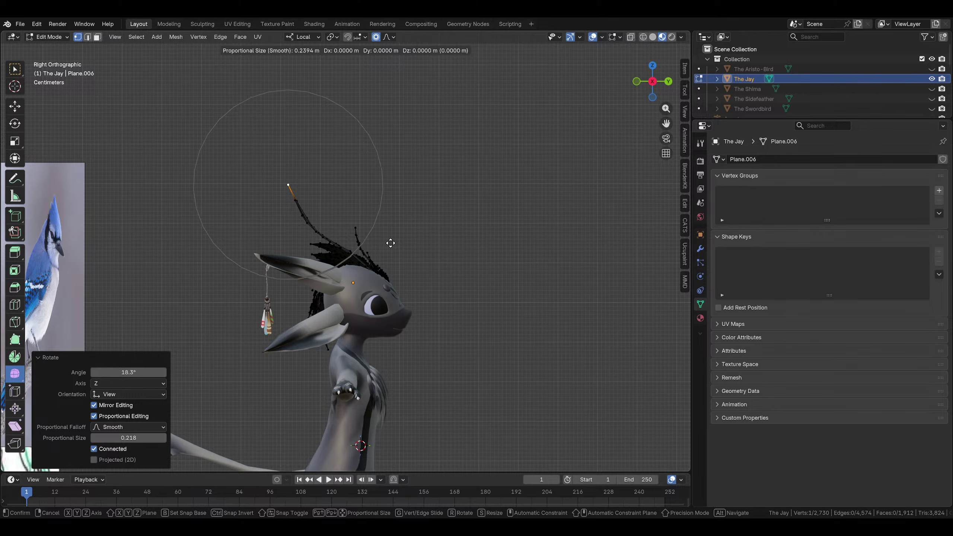
{"action": "left_click", "coordinate": [412, 235]}
Straighten the upper part of the long feather by rotating its tip 17.7° and then about 4° more with proportional editing
{"action": "key", "text": "r"}
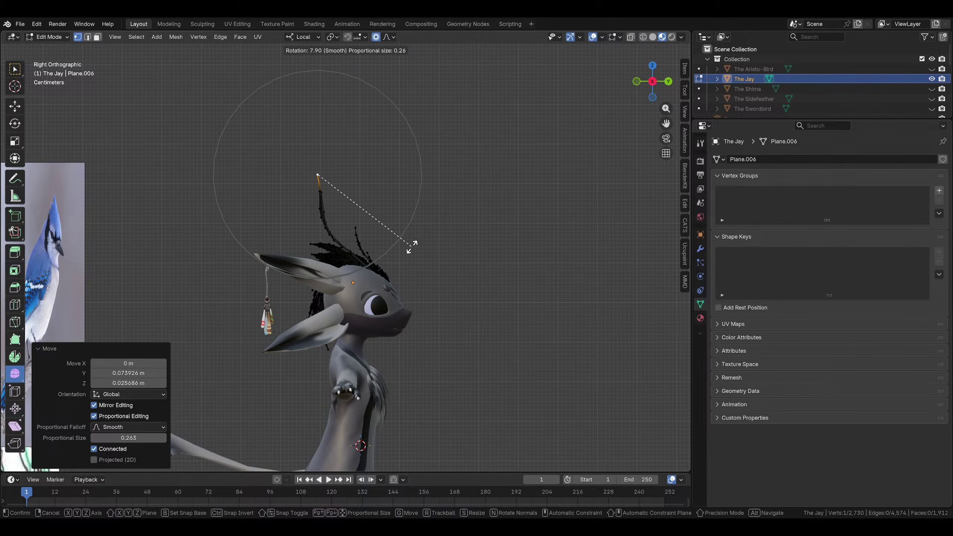
{"action": "left_click", "coordinate": [389, 253]}
{"action": "scroll", "coordinate": [416, 228], "scroll_direction": "up", "scroll_amount": 2}
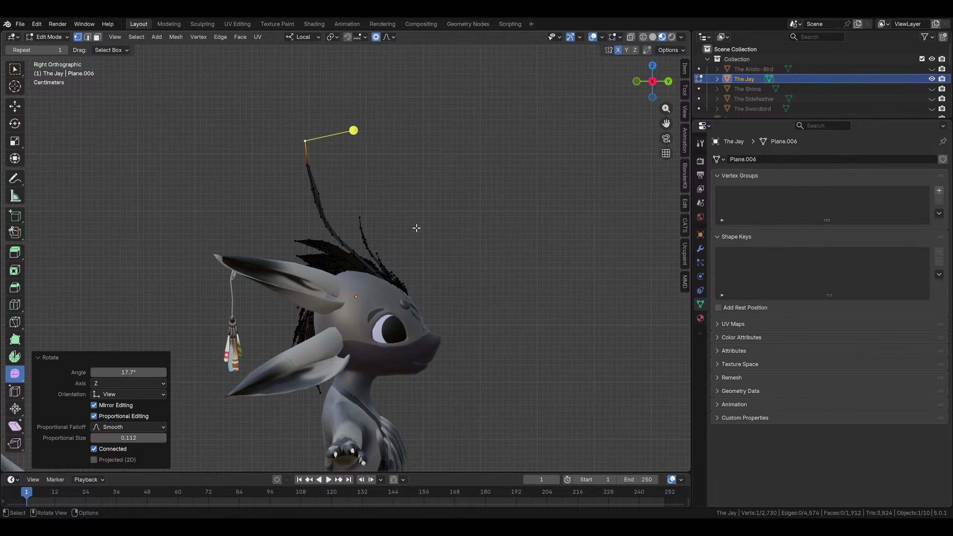
{"action": "key", "text": "r"}
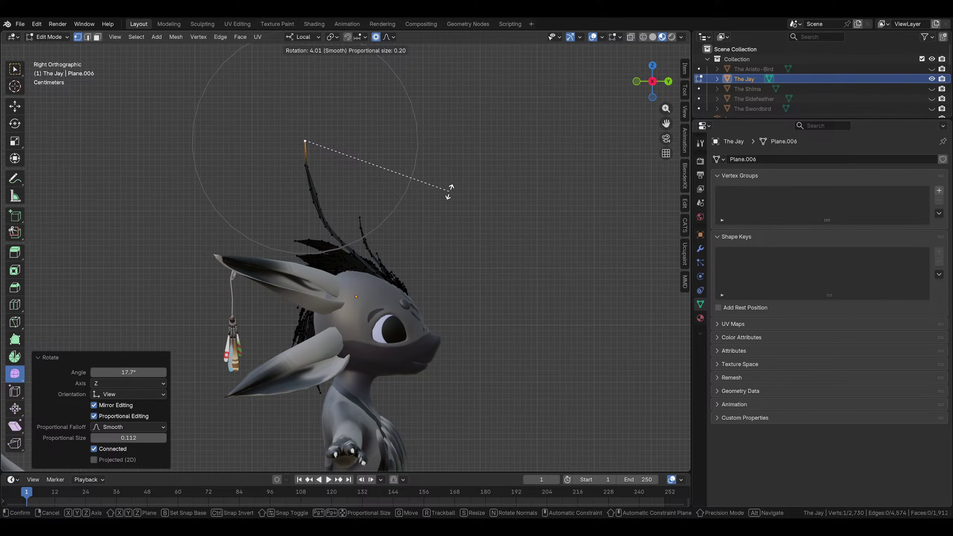
{"action": "left_click", "coordinate": [448, 191]}
Select two opposite edge vertices in the lower part of the long feather and scale them apart to widen it
{"action": "mouse_move", "coordinate": [448, 191]}
{"action": "middle_mouse_down"}
{"action": "mouse_move", "coordinate": [415, 203]}
{"action": "mouse_move", "coordinate": [474, 179]}
{"action": "mouse_move", "coordinate": [536, 204]}
{"action": "mouse_move", "coordinate": [436, 185]}
{"action": "mouse_move", "coordinate": [414, 170]}
{"action": "mouse_move", "coordinate": [549, 166]}
{"action": "mouse_move", "coordinate": [457, 204]}
{"action": "mouse_move", "coordinate": [398, 204]}
{"action": "mouse_move", "coordinate": [351, 261]}
{"action": "mouse_move", "coordinate": [490, 261]}
{"action": "middle_mouse_up"}
{"action": "scroll", "coordinate": [398, 204], "scroll_direction": "up", "scroll_amount": 2}
{"action": "left_click", "coordinate": [410, 189]}
{"action": "left_click", "coordinate": [340, 264], "text": "shift"}
{"action": "middle_click_drag", "start_coordinate": [341, 264], "coordinate": [285, 319]}
{"action": "key", "text": "s"}
{"action": "scroll", "coordinate": [462, 293], "scroll_direction": "up", "scroll_amount": 10}
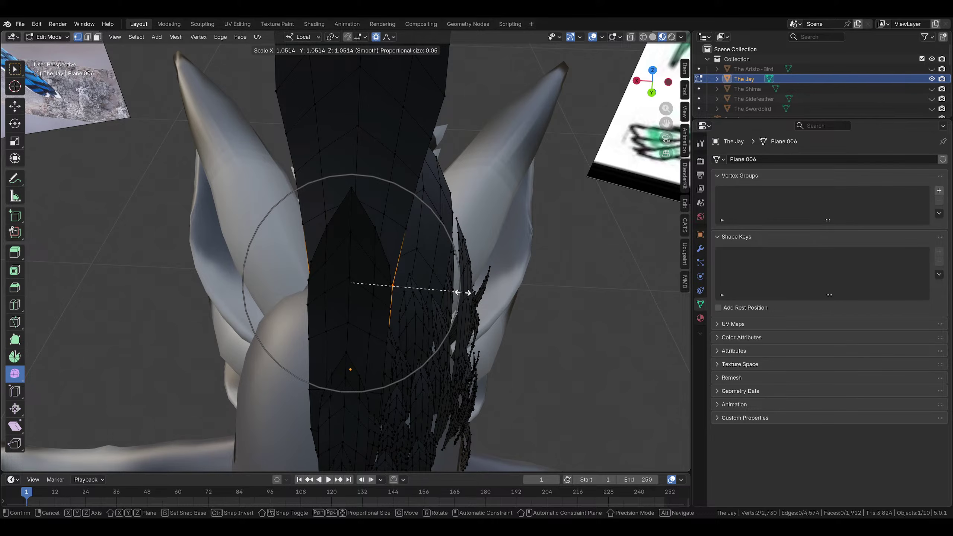
{"action": "scroll", "coordinate": [478, 292], "scroll_direction": "down", "scroll_amount": 6}
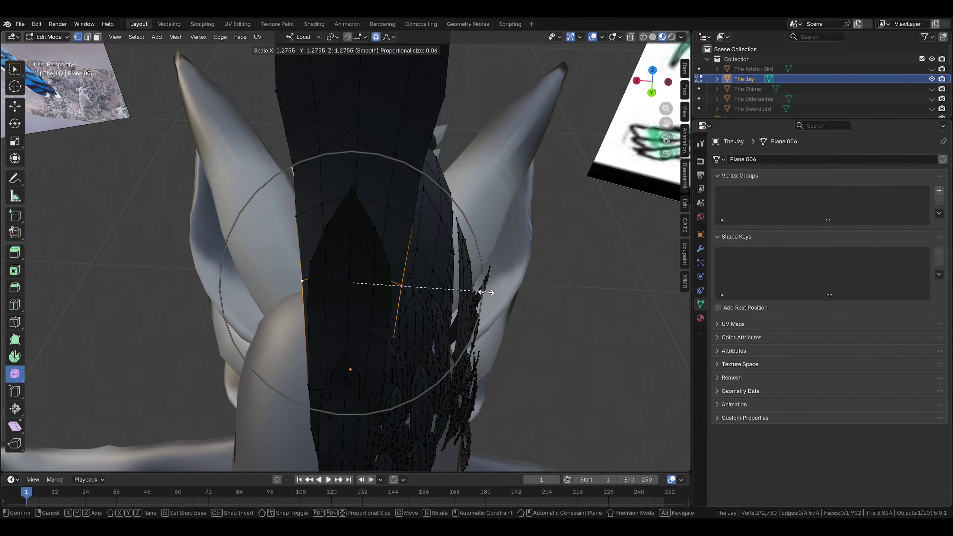
{"action": "left_click", "coordinate": [479, 292]}
Select the whole long crest feather, scale it by 0.520, then enlarge it by 1.309
{"action": "middle_click_drag", "start_coordinate": [478, 292], "coordinate": [316, 159]}
{"action": "key", "text": "ctrl+l"}
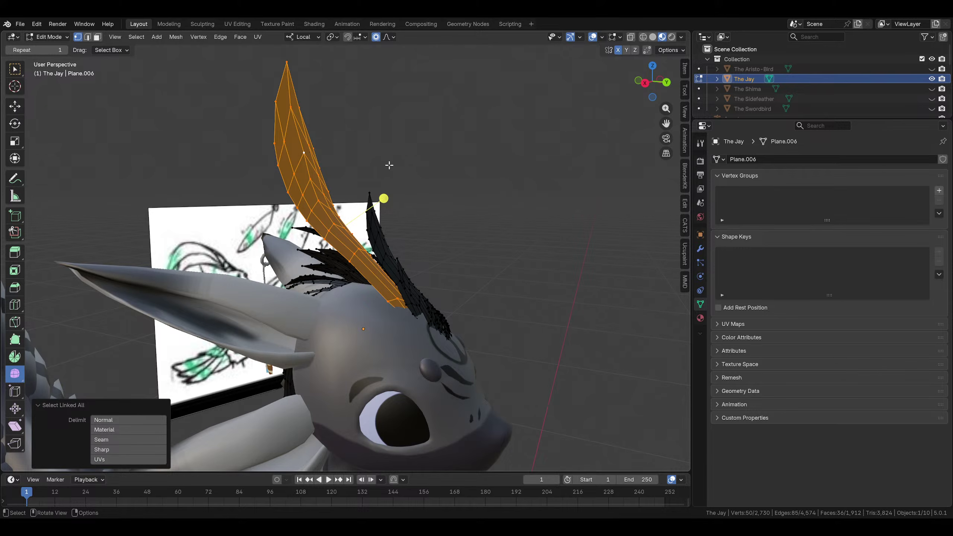
{"action": "middle_click_drag", "start_coordinate": [389, 165], "coordinate": [491, 151]}
{"action": "key", "text": "s"}
{"action": "left_click", "coordinate": [454, 195]}
{"action": "middle_click_drag", "start_coordinate": [445, 198], "coordinate": [421, 211]}
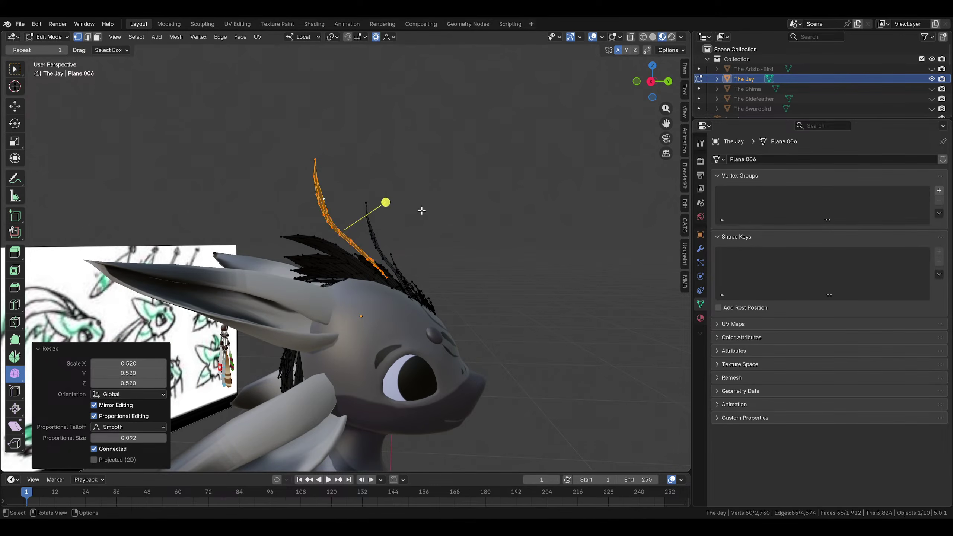
{"action": "key", "text": "s"}
{"action": "left_click", "coordinate": [456, 218]}
In right side view, move the long feather forward 0.0227 m in Y and down 0.0218 m in Z onto the head
{"action": "left_click", "coordinate": [650, 83]}
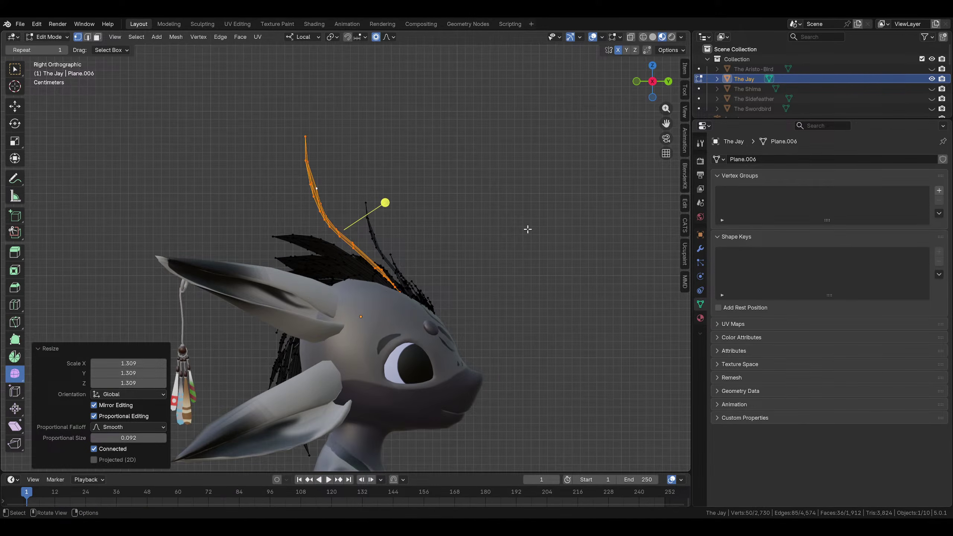
{"action": "key", "text": "g"}
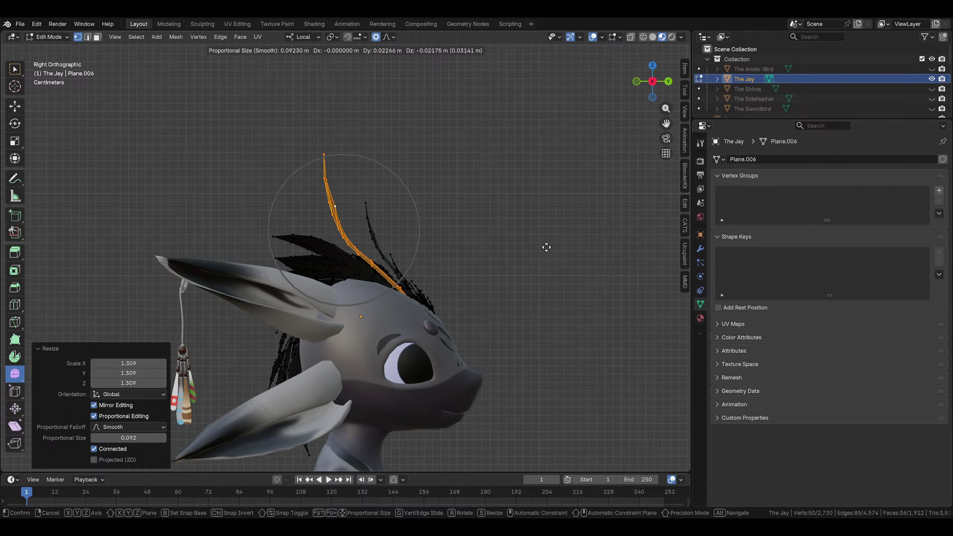
{"action": "left_click", "coordinate": [545, 248]}
Select the long feather's tip vertex and rotate it -3.25° in left side view with a proportional size of about 0.123
{"action": "middle_click_drag", "start_coordinate": [546, 247], "coordinate": [453, 257]}
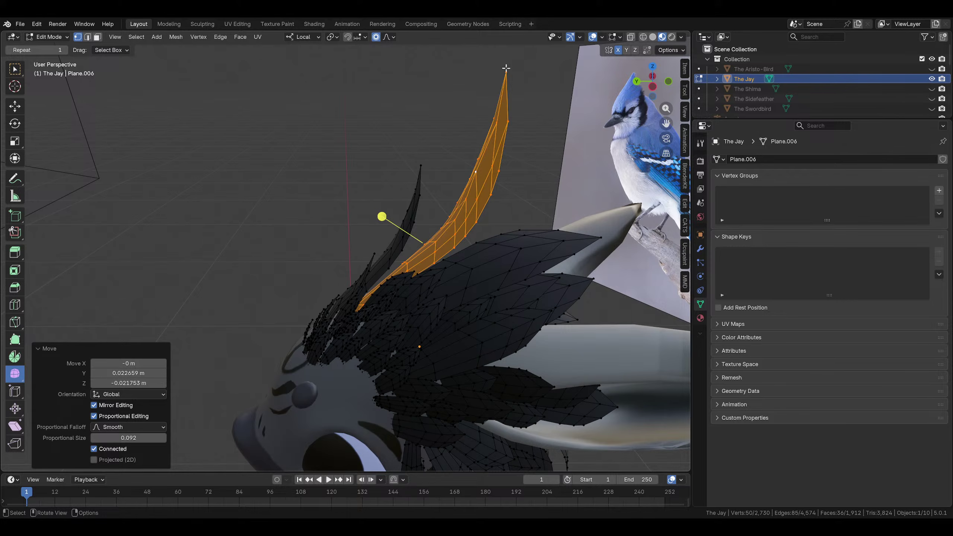
{"action": "left_click", "coordinate": [506, 68]}
{"action": "left_click", "coordinate": [652, 86]}
{"action": "key", "text": "r"}
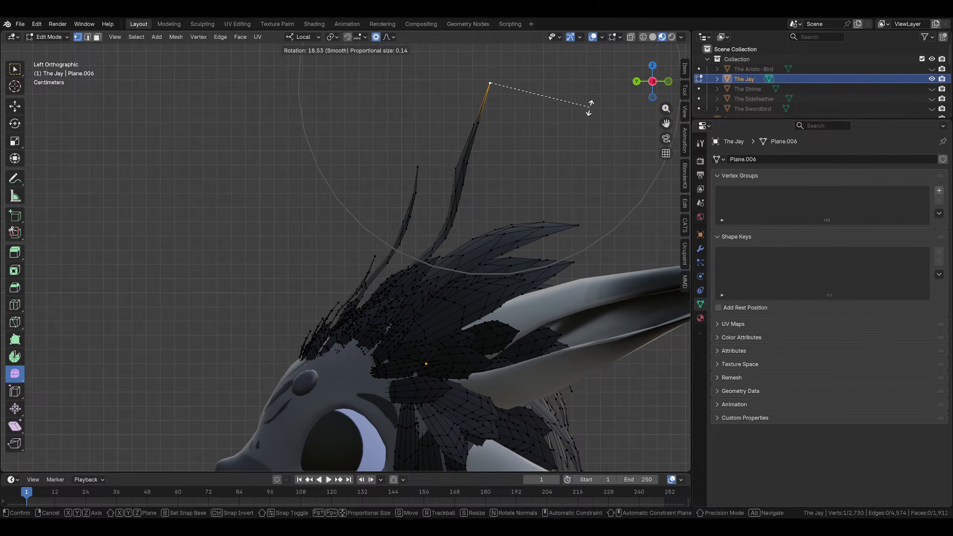
{"action": "scroll", "coordinate": [581, 116], "scroll_direction": "down", "scroll_amount": 4}
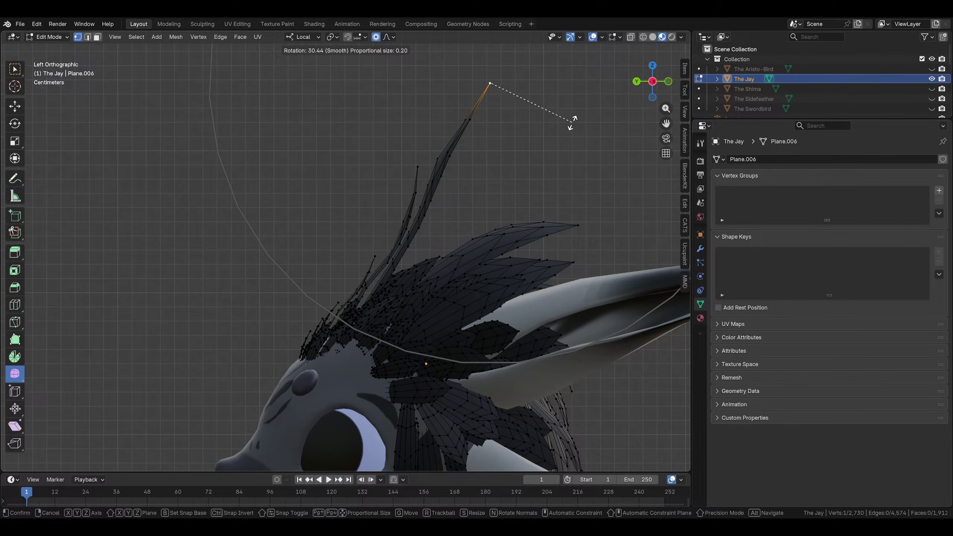
{"action": "scroll", "coordinate": [580, 94], "scroll_direction": "up", "scroll_amount": 4}
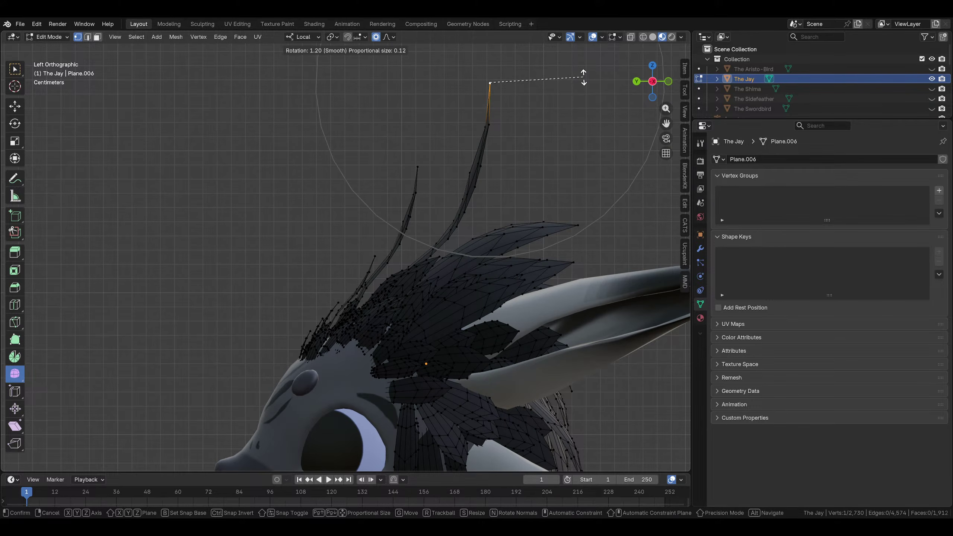
{"action": "left_click", "coordinate": [584, 70]}
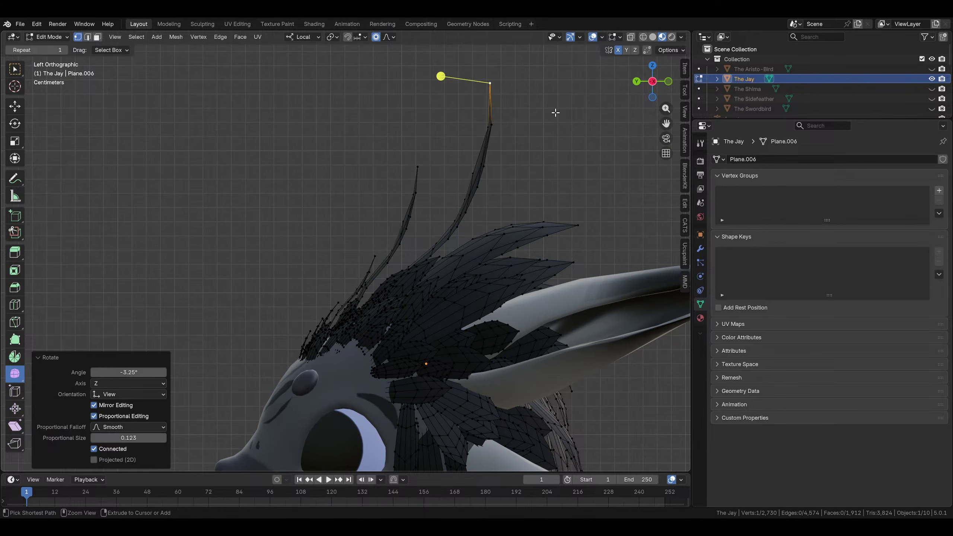
Select the entire long feather, rotate it -10.8°, and move it 0.0254 m in Y and -0.0117 m in Z toward the forehead
{"action": "key", "text": "ctrl+l"}
{"action": "key", "text": "r"}
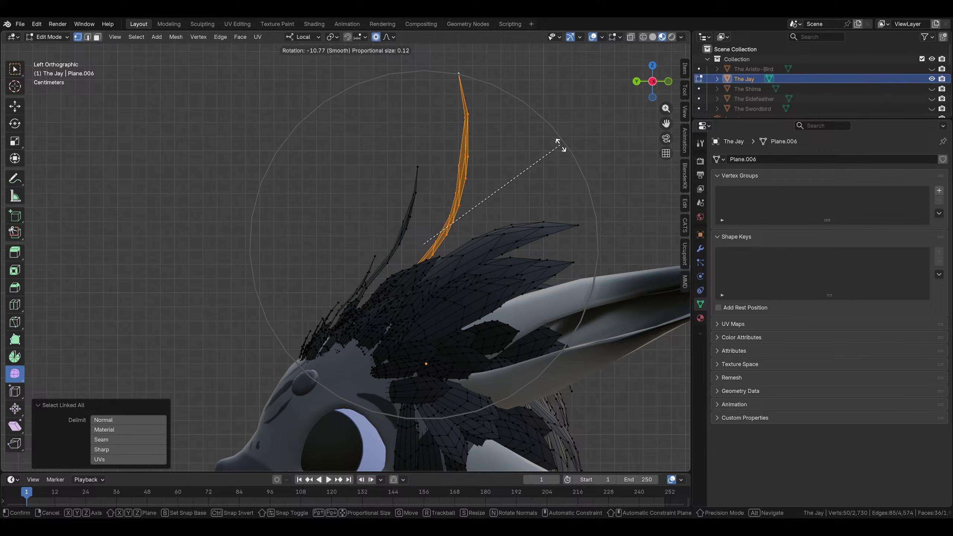
{"action": "left_click", "coordinate": [561, 144]}
{"action": "key", "text": "g"}
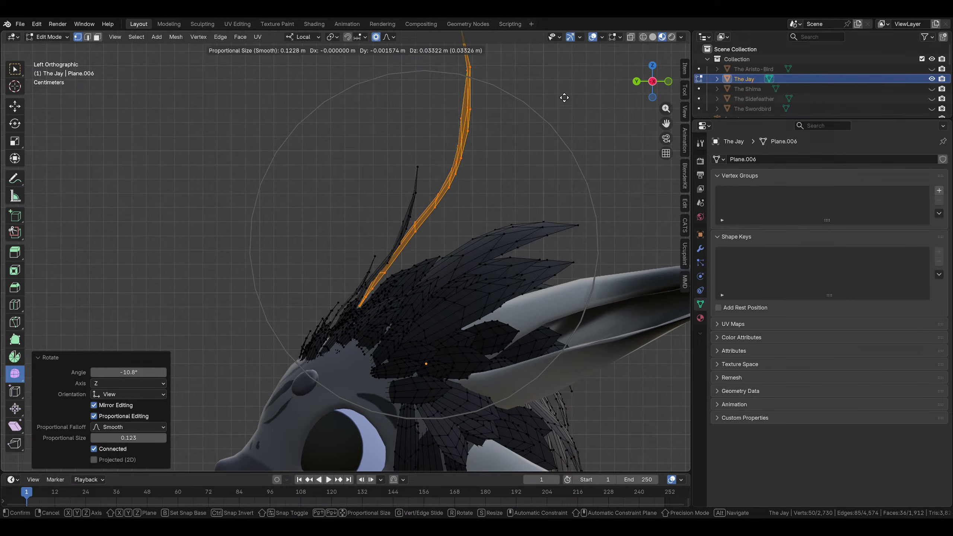
{"action": "left_click", "coordinate": [524, 162]}
{"action": "middle_click_drag", "start_coordinate": [525, 163], "coordinate": [642, 221]}
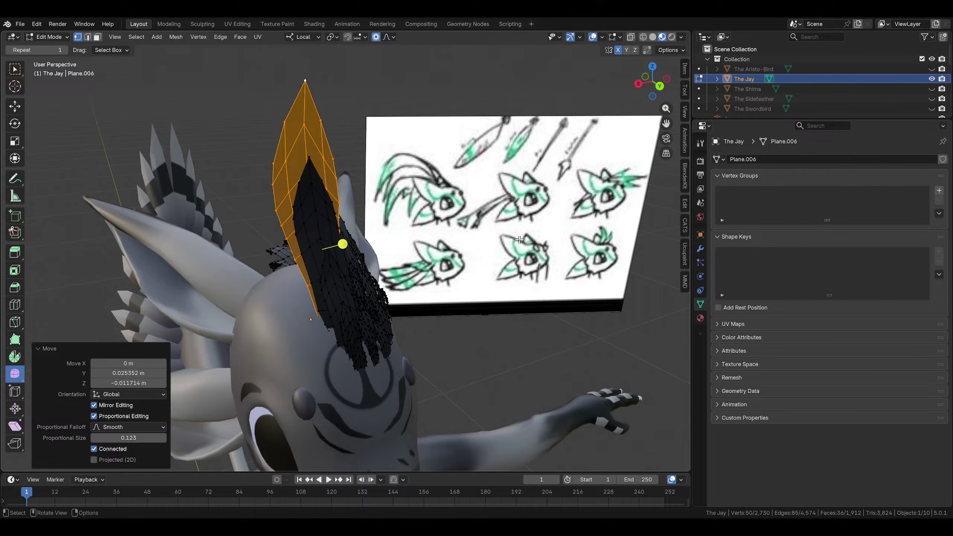
Select two opposite edge vertices on the upper part of the long feather, scale them by 0.820, then widen them by about 1.39
{"action": "left_click", "coordinate": [511, 276]}
{"action": "mouse_move", "coordinate": [511, 275]}
{"action": "middle_mouse_down"}
{"action": "mouse_move", "coordinate": [472, 279]}
{"action": "mouse_move", "coordinate": [397, 261]}
{"action": "mouse_move", "coordinate": [467, 253]}
{"action": "mouse_move", "coordinate": [404, 270]}
{"action": "mouse_move", "coordinate": [476, 294]}
{"action": "mouse_move", "coordinate": [413, 262]}
{"action": "mouse_move", "coordinate": [375, 225]}
{"action": "middle_mouse_up"}
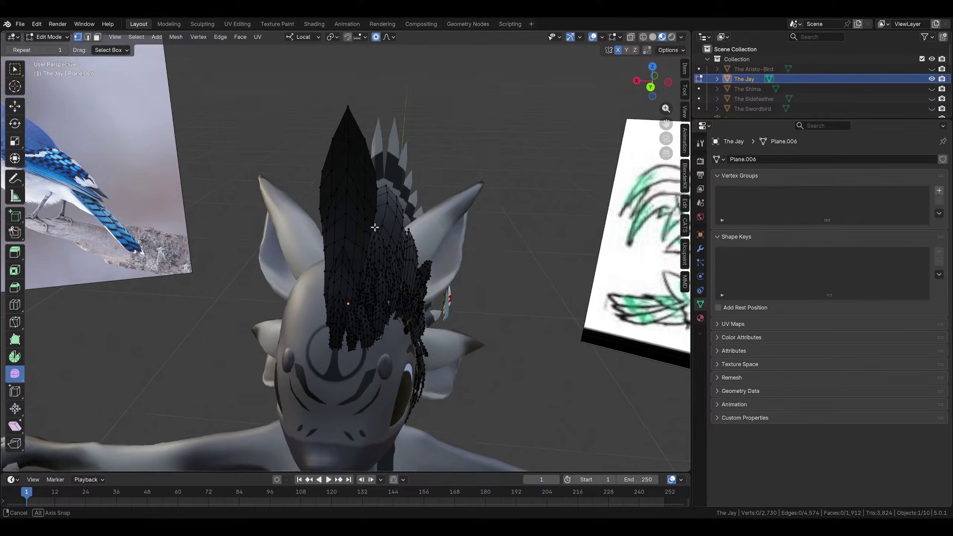
{"action": "scroll", "coordinate": [351, 200], "scroll_direction": "up", "scroll_amount": 3}
{"action": "left_click", "coordinate": [384, 164], "text": "shift"}
{"action": "key", "text": "s"}
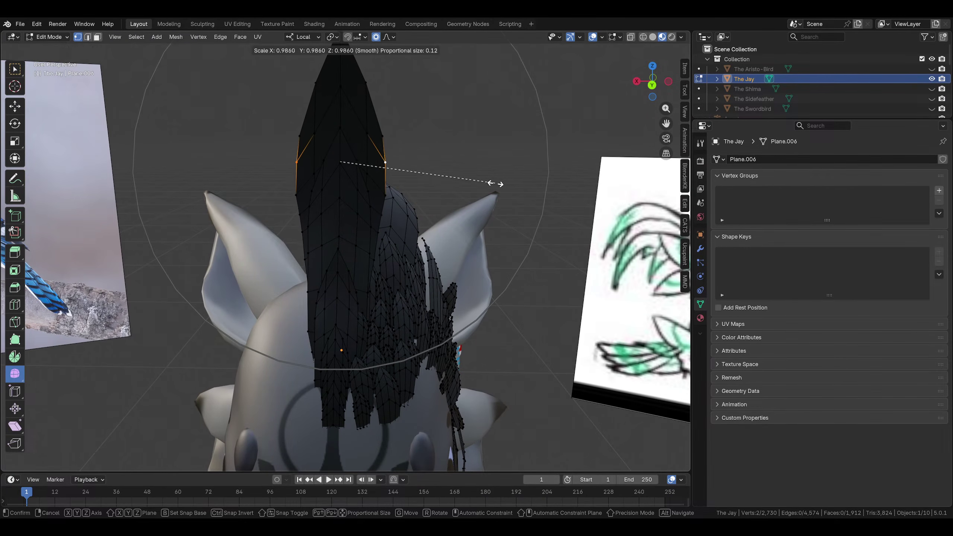
{"action": "left_click", "coordinate": [469, 174]}
{"action": "mouse_move", "coordinate": [469, 174]}
{"action": "middle_mouse_down"}
{"action": "mouse_move", "coordinate": [510, 170]}
{"action": "mouse_move", "coordinate": [420, 171]}
{"action": "mouse_move", "coordinate": [486, 174]}
{"action": "middle_mouse_up"}
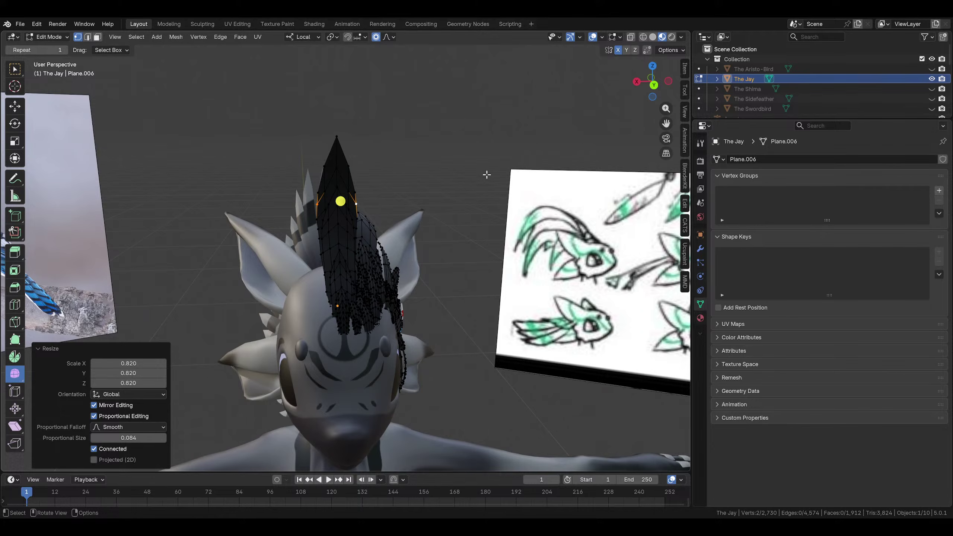
{"action": "key", "text": "s"}
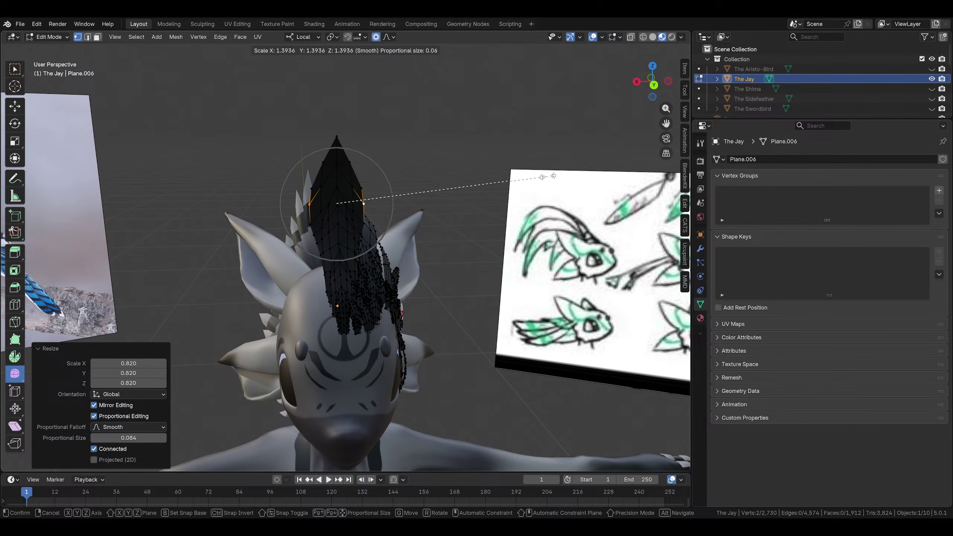
{"action": "left_click", "coordinate": [547, 176]}
Duplicate the whole long crest feather in back view, place the copy beside it, and rotate the copy 10.8° outward
{"action": "middle_click_drag", "start_coordinate": [548, 176], "coordinate": [342, 135]}
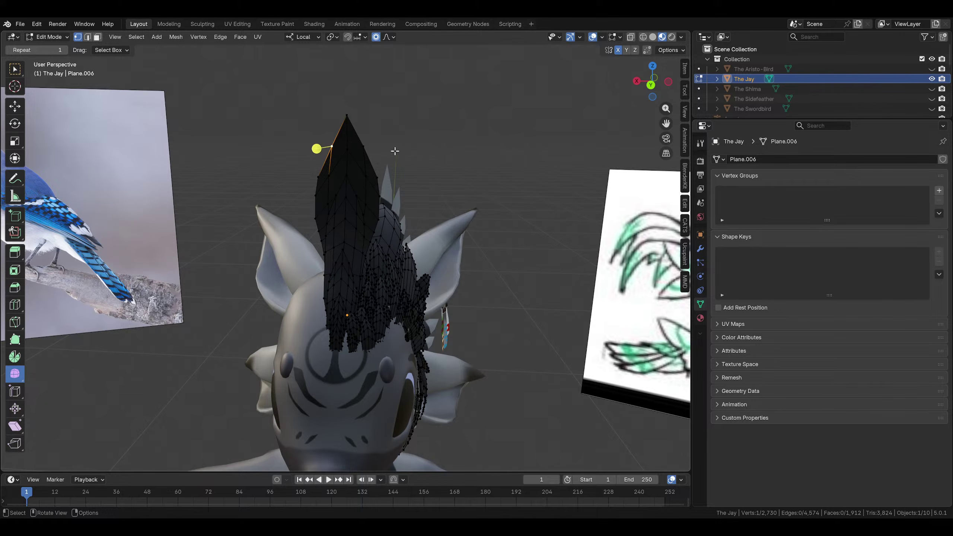
{"action": "middle_click_drag", "start_coordinate": [301, 141], "coordinate": [166, 166]}
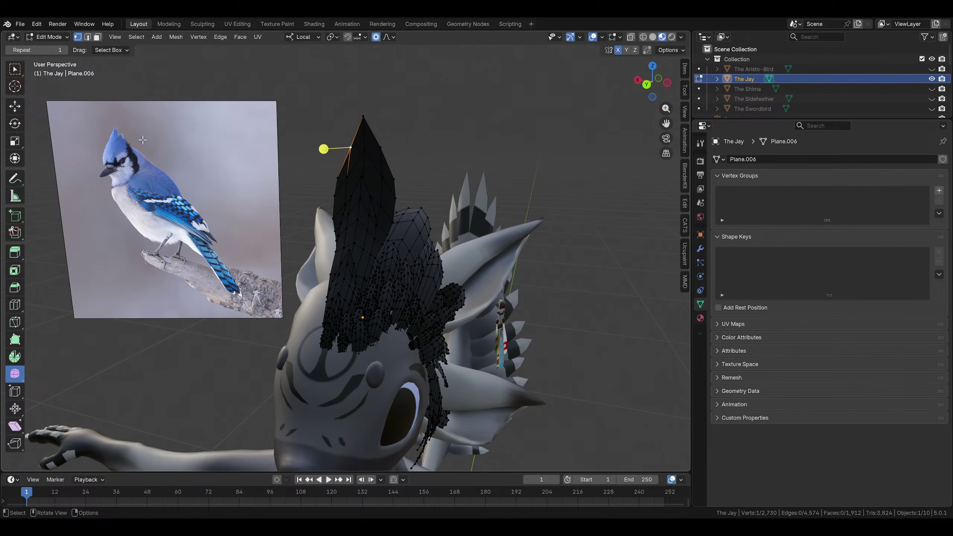
{"action": "middle_click_drag", "start_coordinate": [349, 187], "coordinate": [379, 125]}
{"action": "key", "text": "ctrl+l"}
{"action": "middle_click_drag", "start_coordinate": [494, 160], "coordinate": [642, 124]}
{"action": "left_click", "coordinate": [653, 83]}
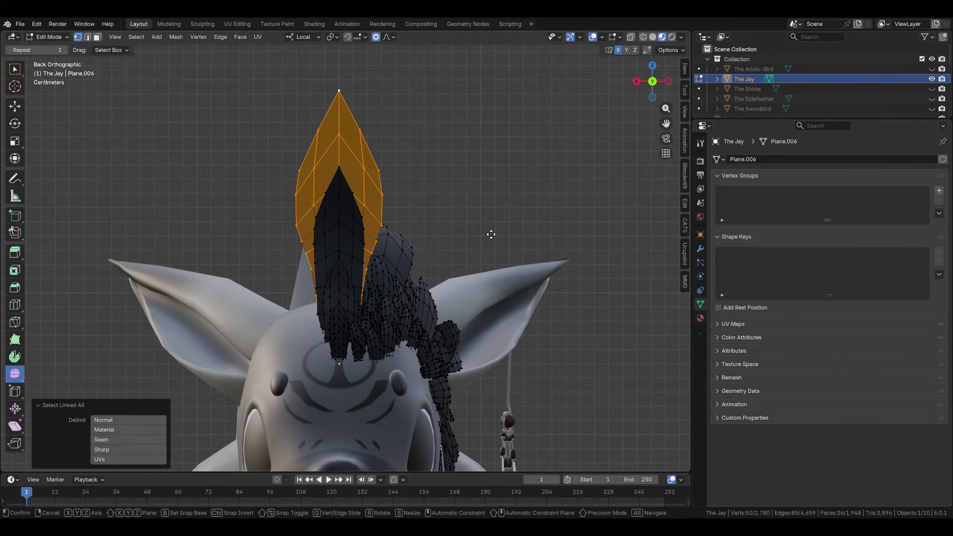
{"action": "key", "text": "shift+d"}
{"action": "left_click", "coordinate": [520, 153]}
{"action": "key", "text": "r"}
{"action": "left_click", "coordinate": [531, 169]}
Scale the duplicated feather down to about 0.84 and shift it by 0.001 m in X and -0.0028 m in Z
{"action": "key", "text": "s"}
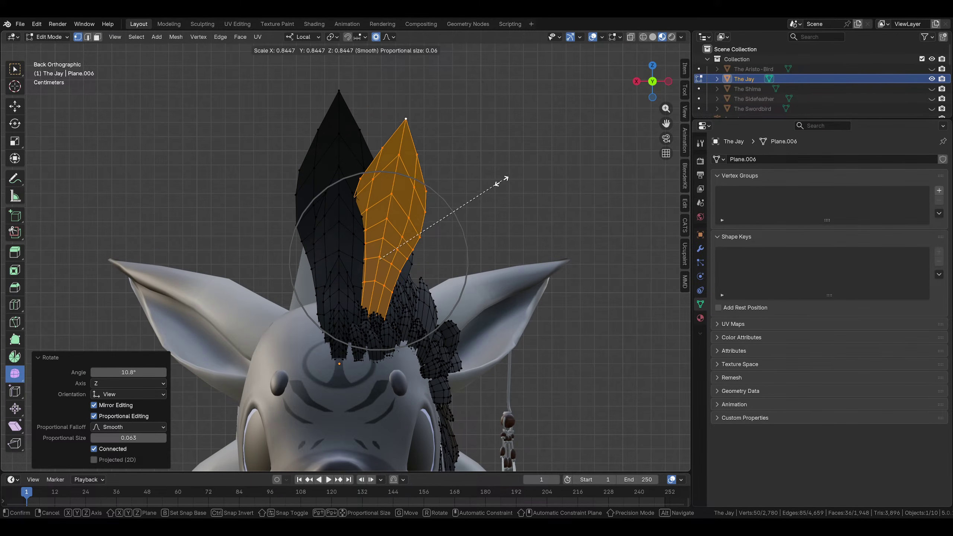
{"action": "left_click", "coordinate": [505, 179]}
{"action": "key", "text": "g"}
{"action": "left_click", "coordinate": [501, 184]}
{"action": "middle_click_drag", "start_coordinate": [501, 184], "coordinate": [409, 165]}
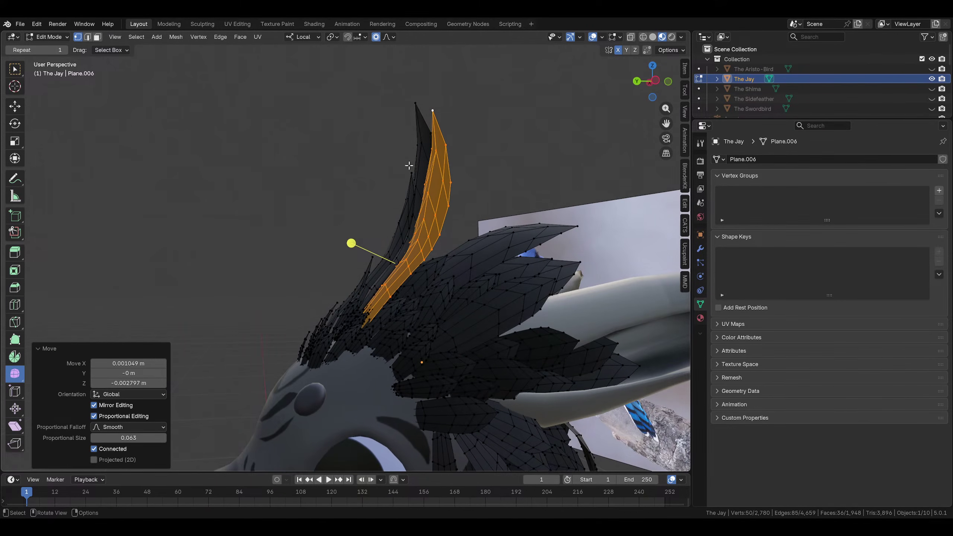
Scale the duplicated crest feather to 0.927 and shift it closer beside the middle feather
{"action": "middle_click_drag", "start_coordinate": [487, 108], "coordinate": [522, 163]}
{"action": "key", "text": "s"}
{"action": "left_click", "coordinate": [559, 155]}
{"action": "key", "text": "g"}
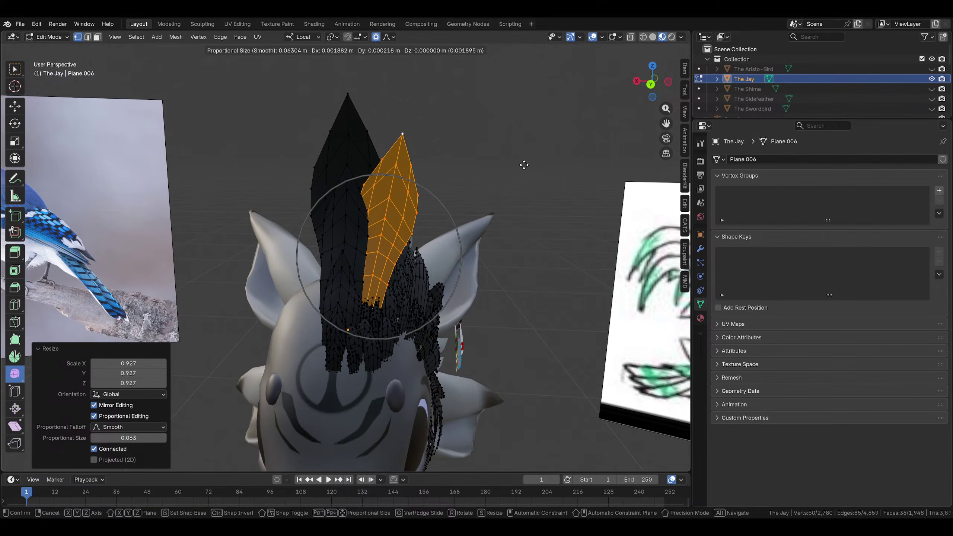
{"action": "left_click", "coordinate": [523, 164]}
Turn on X-ray and reshape the duplicated feather by moving its vertices with proportional editing, including a move along Y
{"action": "left_click", "coordinate": [633, 39]}
{"action": "middle_click_drag", "start_coordinate": [551, 272], "coordinate": [458, 238]}
{"action": "key", "text": "g"}
{"action": "left_click", "coordinate": [473, 252]}
{"action": "key", "text": "g"}
{"action": "left_click", "coordinate": [483, 251]}
{"action": "key", "text": "g"}
{"action": "left_click", "coordinate": [578, 330]}
{"action": "key", "text": "g"}
{"action": "key", "text": "y"}
{"action": "left_click", "coordinate": [422, 250]}
{"action": "left_click", "coordinate": [458, 238]}
{"action": "middle_click_drag", "start_coordinate": [386, 268], "coordinate": [446, 193]}
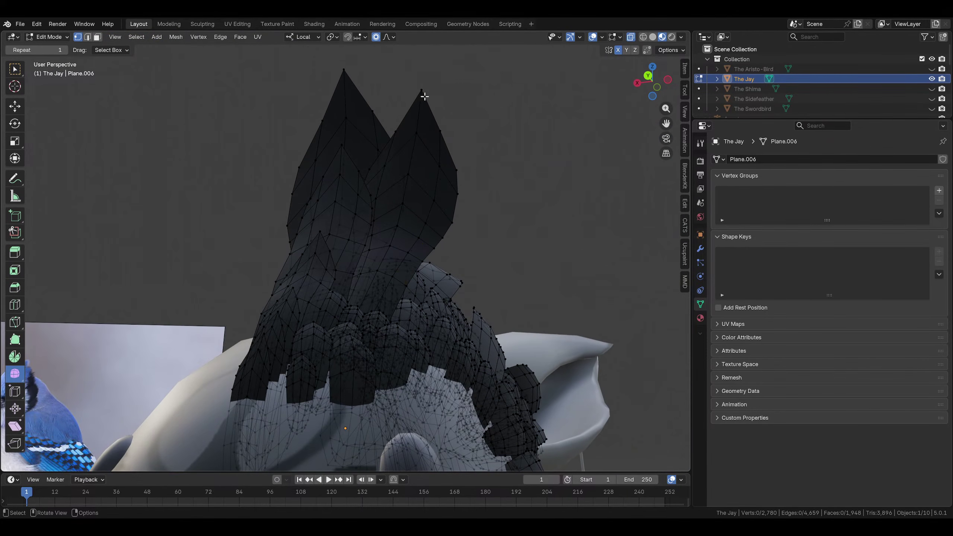
Undo the edits to the duplicated side feather and its duplication, leaving only the middle long feather
{"action": "left_click", "coordinate": [424, 96]}
{"action": "middle_click_drag", "start_coordinate": [424, 96], "coordinate": [401, 248]}
{"action": "key", "text": "alt+a"}
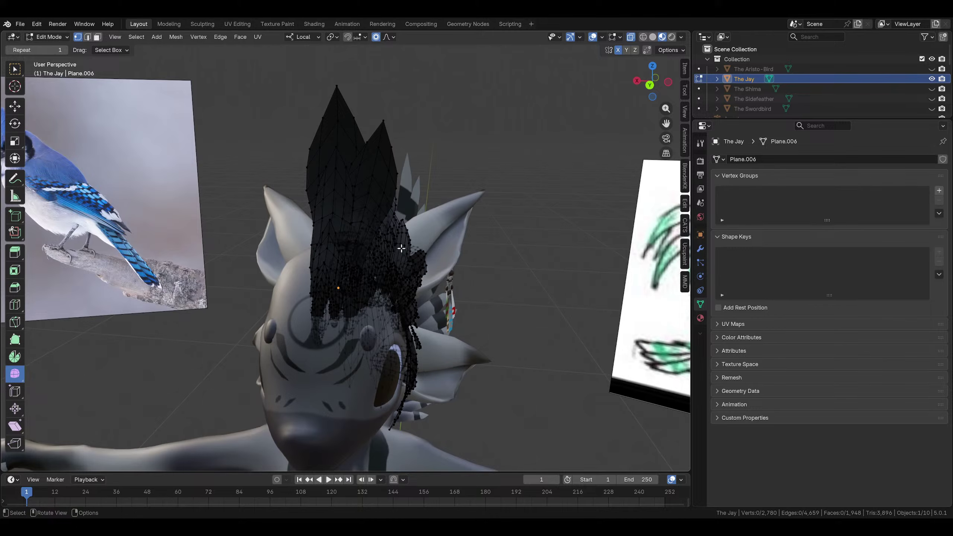
{"action": "mouse_move", "coordinate": [375, 143]}
{"action": "middle_mouse_down"}
{"action": "mouse_move", "coordinate": [506, 166]}
{"action": "mouse_move", "coordinate": [374, 138]}
{"action": "middle_mouse_up"}
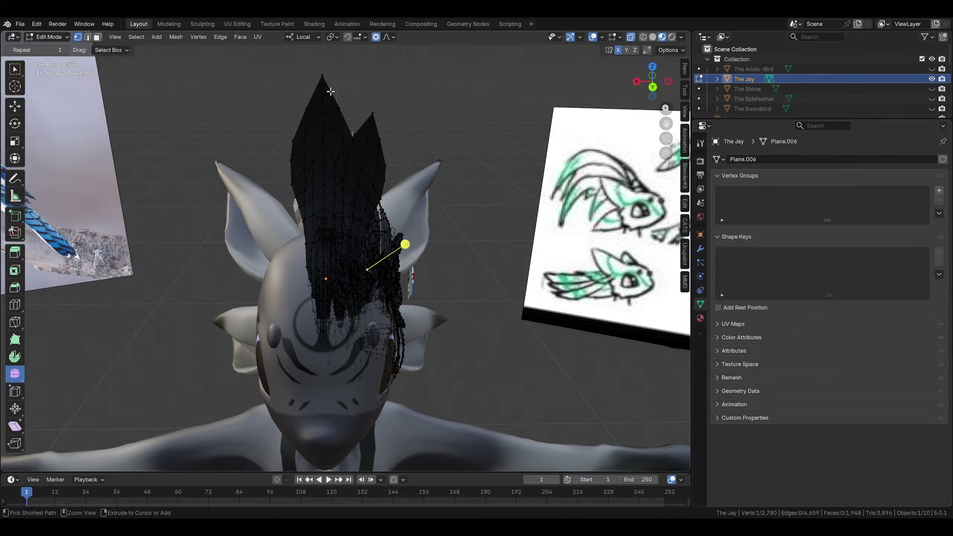
{"action": "key", "text": "ctrl+l"}
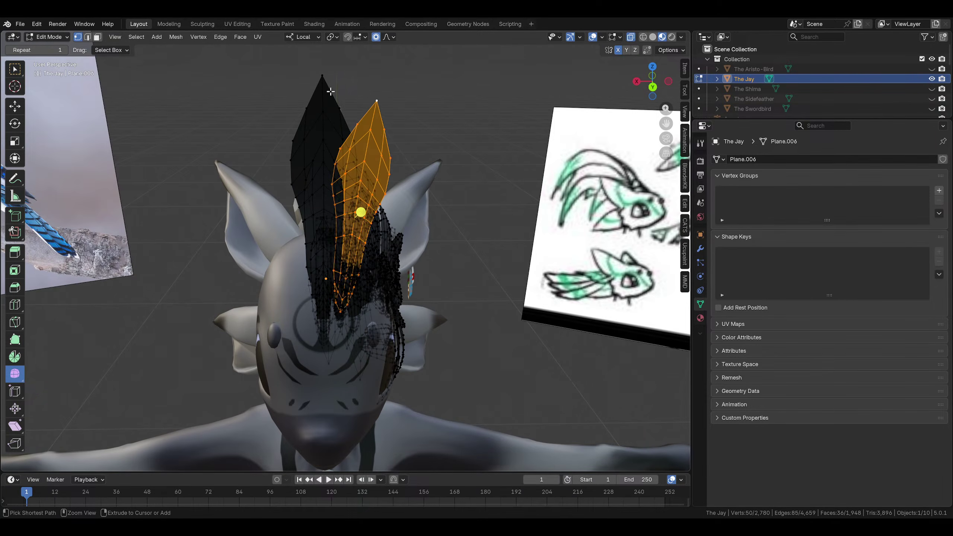
{"action": "key", "text": "ctrl+z"}
{"action": "key", "text": "ctrl+z"}
{"action": "key", "text": "ctrl+z"}
{"action": "middle_click_drag", "start_coordinate": [373, 137], "coordinate": [366, 141]}
{"action": "key", "text": "g"}
{"action": "left_click", "coordinate": [338, 113]}
{"action": "key", "text": "ctrl+z"}
Select the whole middle crest feather and unwrap it in the UV Editing workspace using the Minimum Stretch method
{"action": "left_click", "coordinate": [433, 133]}
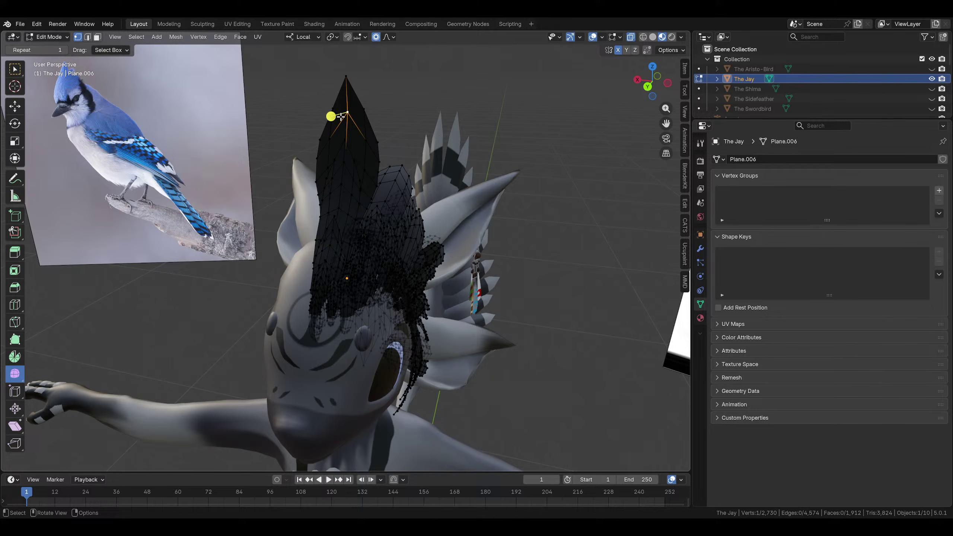
{"action": "key", "text": "ctrl+l"}
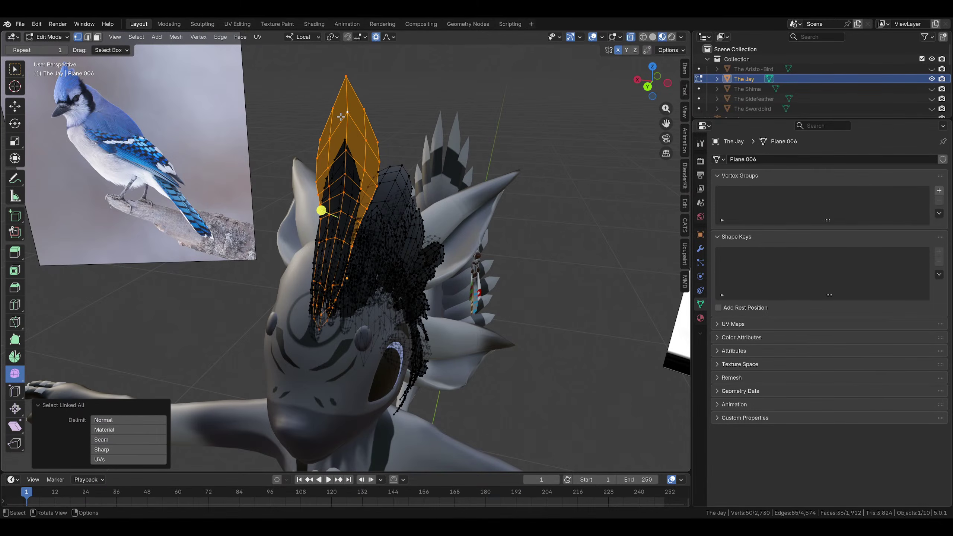
{"action": "left_click", "coordinate": [246, 24]}
{"action": "scroll", "coordinate": [146, 240], "scroll_direction": "down", "scroll_amount": 1}
{"action": "scroll", "coordinate": [130, 247], "scroll_direction": "up", "scroll_amount": 2}
{"action": "middle_click_drag", "start_coordinate": [131, 244], "coordinate": [156, 262]}
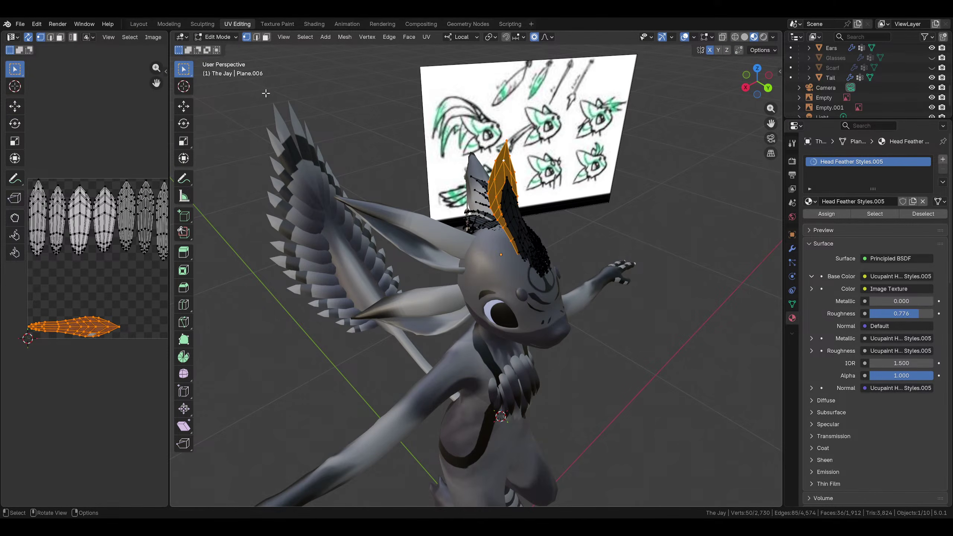
{"action": "left_click", "coordinate": [431, 35]}
{"action": "left_click", "coordinate": [478, 64]}
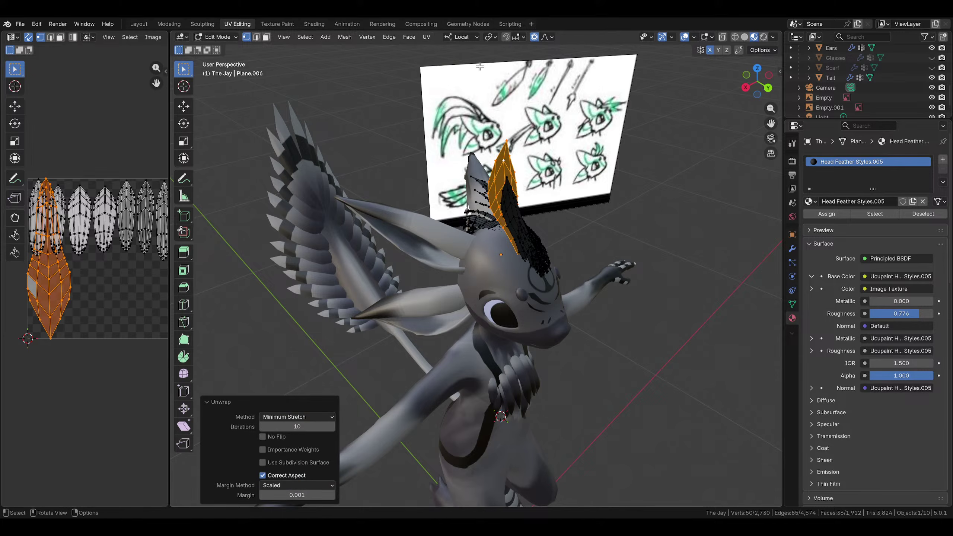
Rotate the crest feather's UV island 90°, scale it to about 0.63, and place it in the empty space below the other islands
{"action": "scroll", "coordinate": [88, 281], "scroll_direction": "down", "scroll_amount": 2}
{"action": "key", "text": "r"}
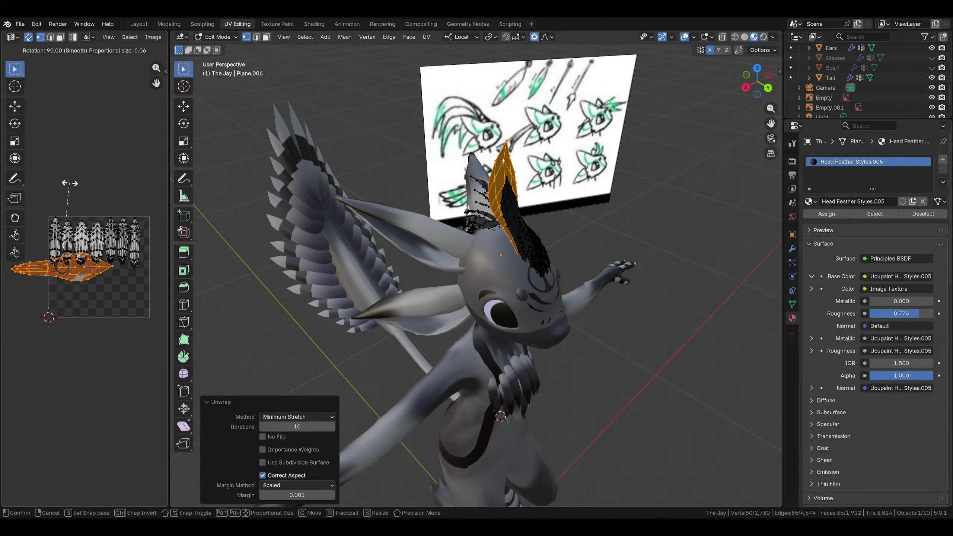
{"action": "left_click", "coordinate": [67, 183]}
{"action": "key", "text": "g"}
{"action": "left_click", "coordinate": [119, 265]}
{"action": "key", "text": "s"}
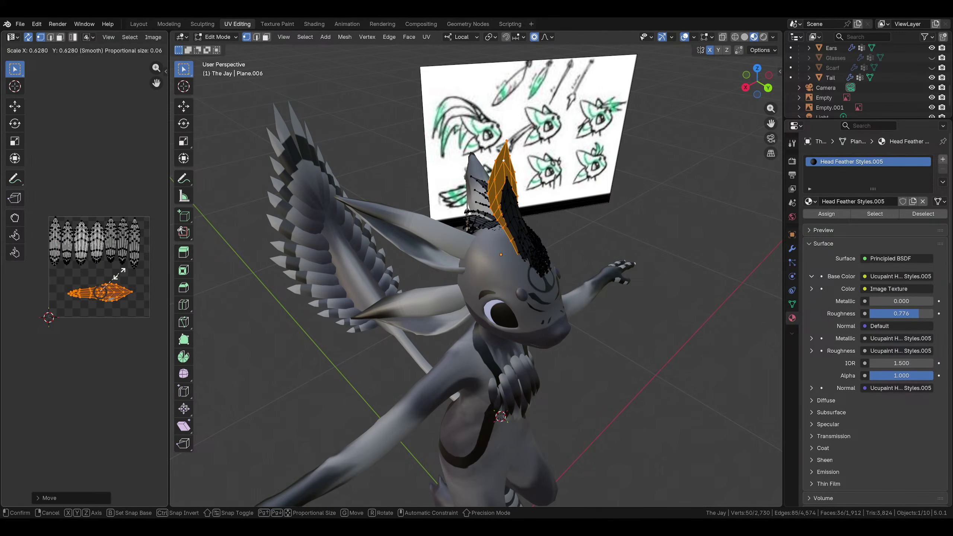
{"action": "left_click", "coordinate": [114, 274]}
{"action": "key", "text": "g"}
{"action": "left_click", "coordinate": [117, 265]}
Select the head feather objects from The Aristo-Bird through The Swordbird and switch The Jay to Object Mode
{"action": "scroll", "coordinate": [837, 68], "scroll_direction": "up", "scroll_amount": 5}
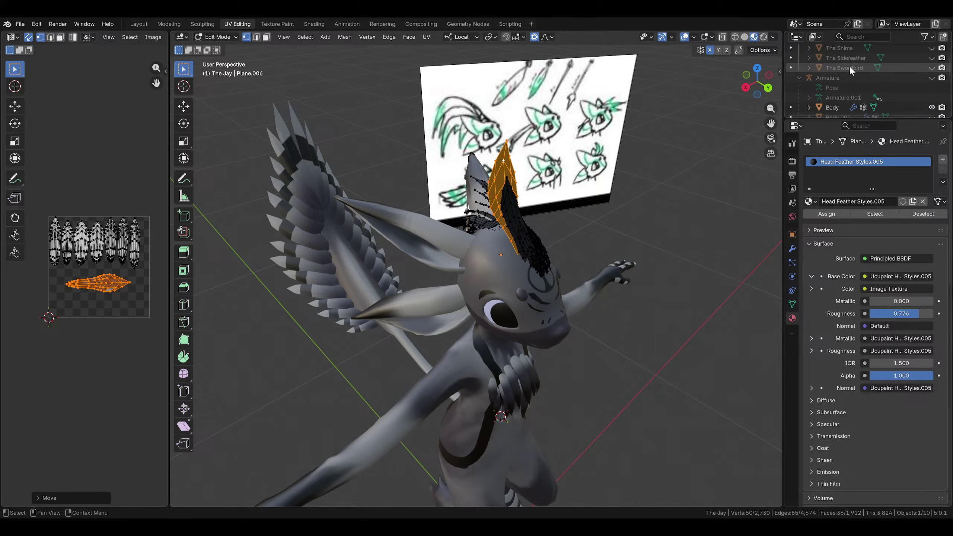
{"action": "scroll", "coordinate": [846, 68], "scroll_direction": "up", "scroll_amount": 2}
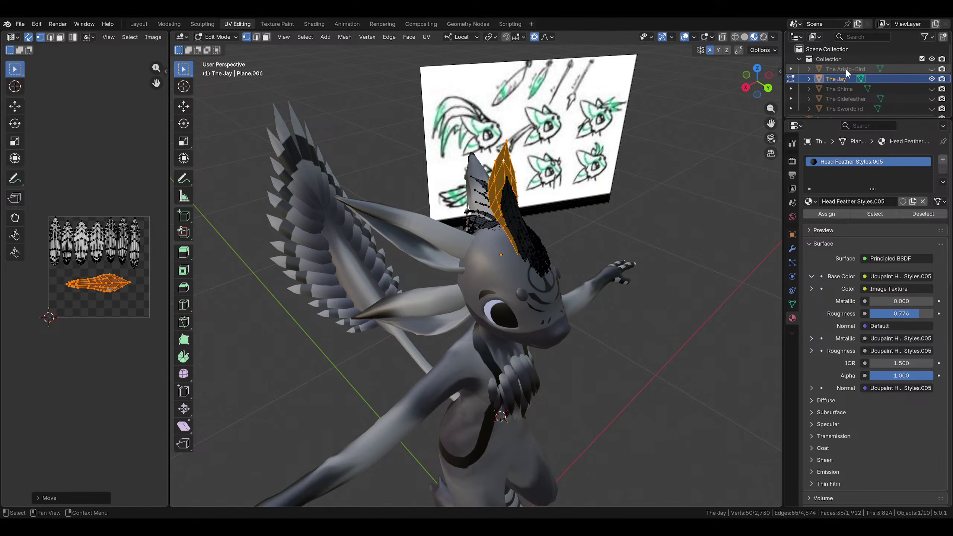
{"action": "left_click", "coordinate": [845, 69]}
{"action": "left_click", "coordinate": [841, 107], "text": "shift"}
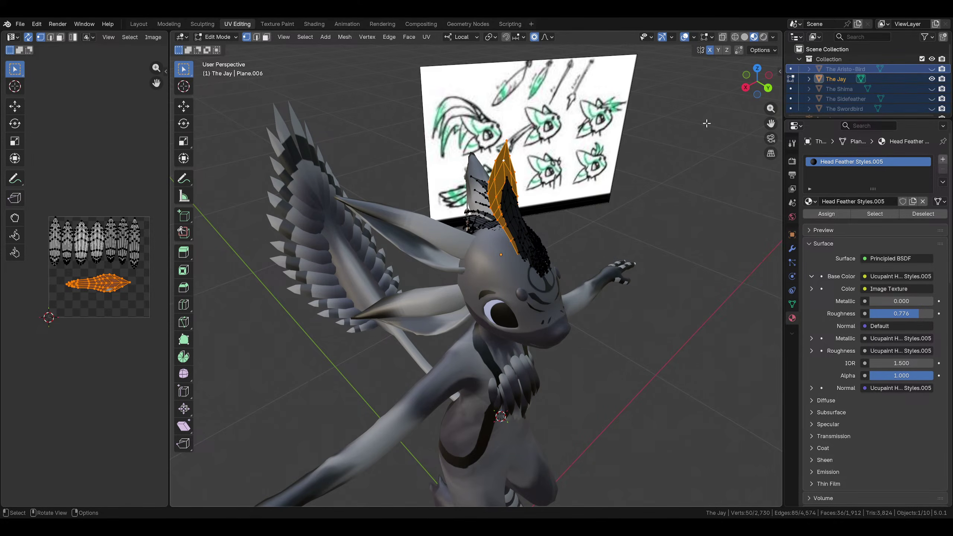
{"action": "left_click", "coordinate": [499, 79]}
{"action": "left_click", "coordinate": [231, 39]}
{"action": "left_click", "coordinate": [233, 47]}
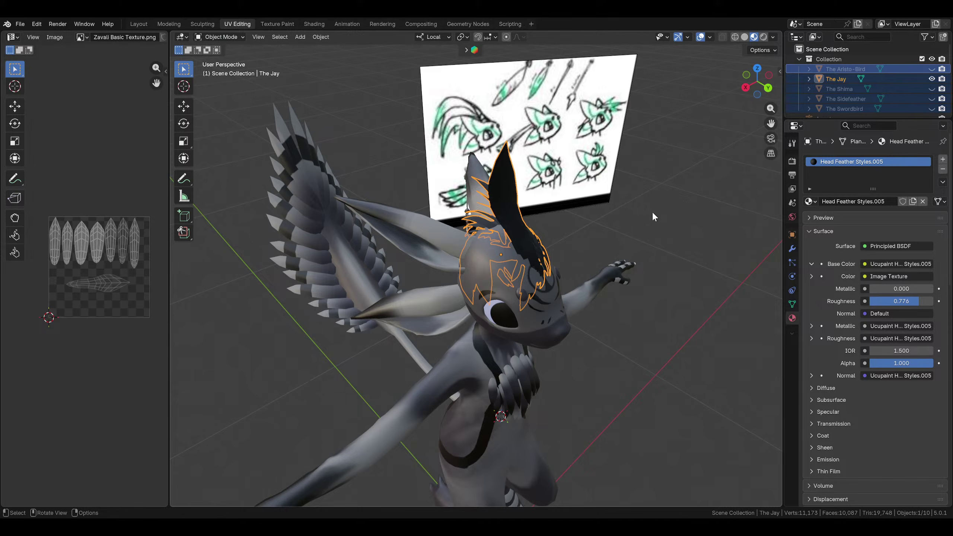
Reselect all five head feather objects and unhide The Aristo-Bird, The Shima, The Sidefeather and The Swordbird
{"action": "left_click", "coordinate": [652, 213]}
{"action": "left_click", "coordinate": [833, 70]}
{"action": "left_click", "coordinate": [838, 107], "text": "shift"}
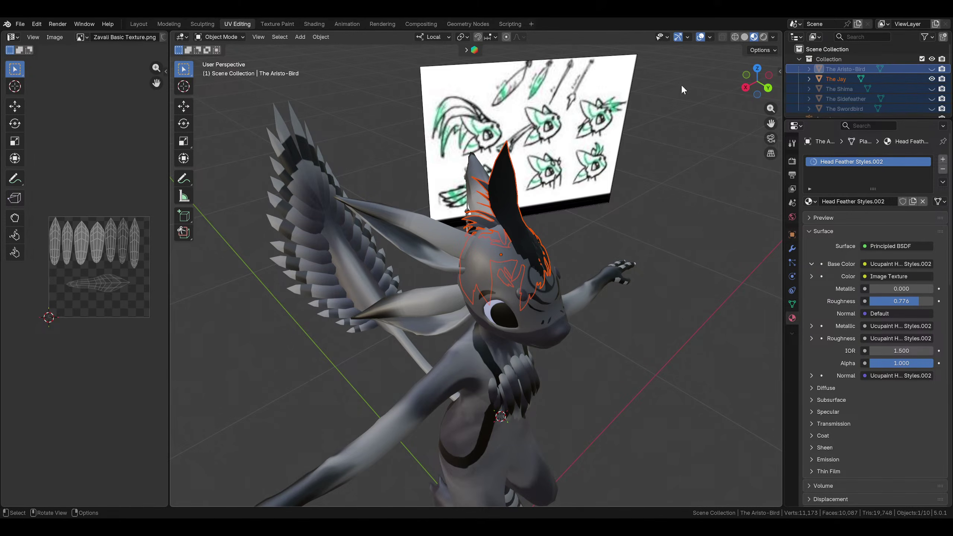
{"action": "mouse_move", "coordinate": [928, 83]}
{"action": "left_mouse_down"}
{"action": "mouse_move", "coordinate": [931, 110]}
{"action": "mouse_move", "coordinate": [931, 70]}
{"action": "left_mouse_up"}
{"action": "left_click", "coordinate": [932, 70]}
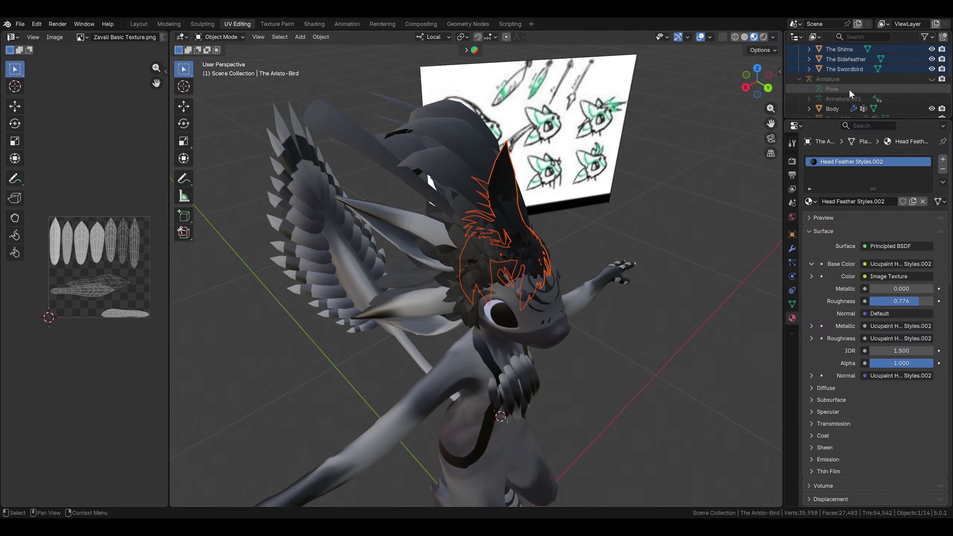
Enter Edit Mode on The Aristo-Bird and The Jay together and select The Jay's whole middle crest feather
{"action": "scroll", "coordinate": [849, 89], "scroll_direction": "down", "scroll_amount": 2}
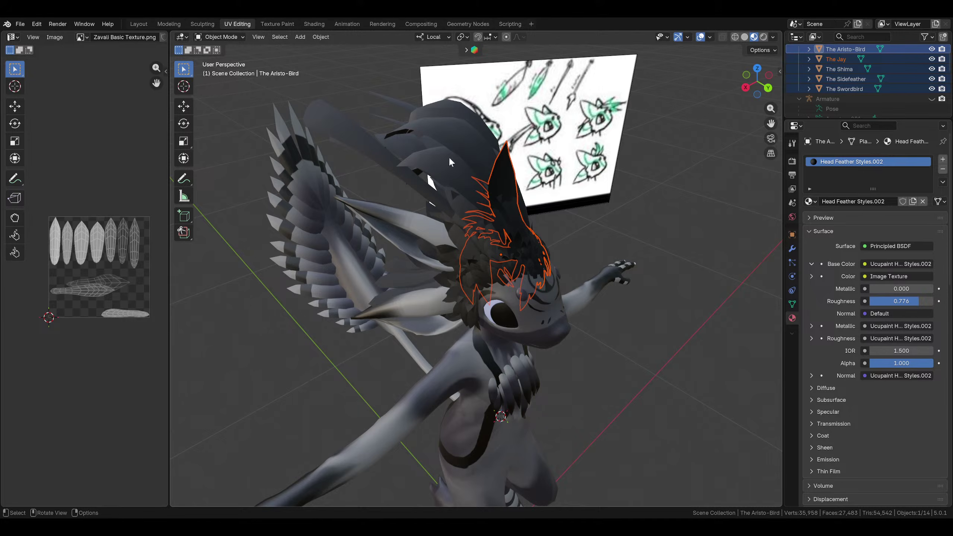
{"action": "left_click", "coordinate": [225, 36]}
{"action": "left_click", "coordinate": [221, 59]}
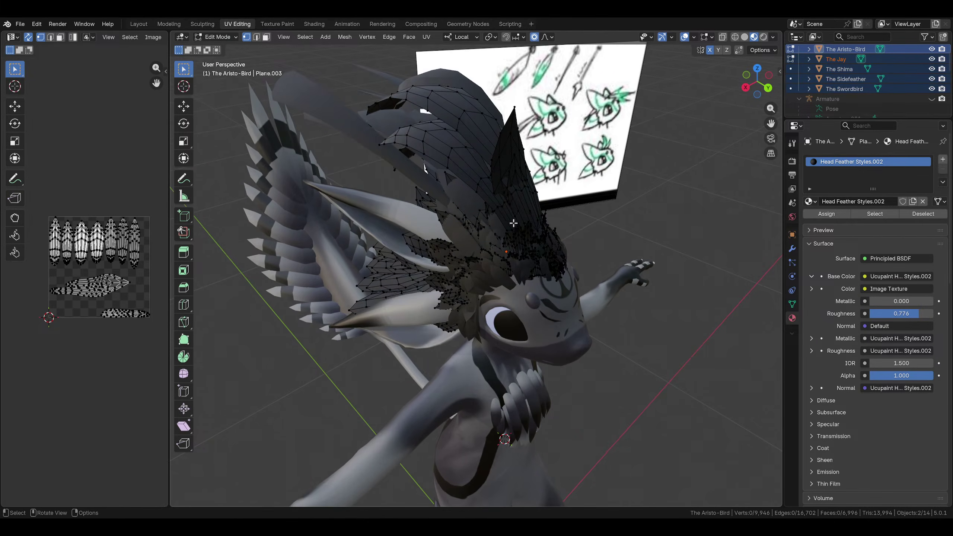
{"action": "middle_click_drag", "start_coordinate": [514, 111], "coordinate": [492, 109]}
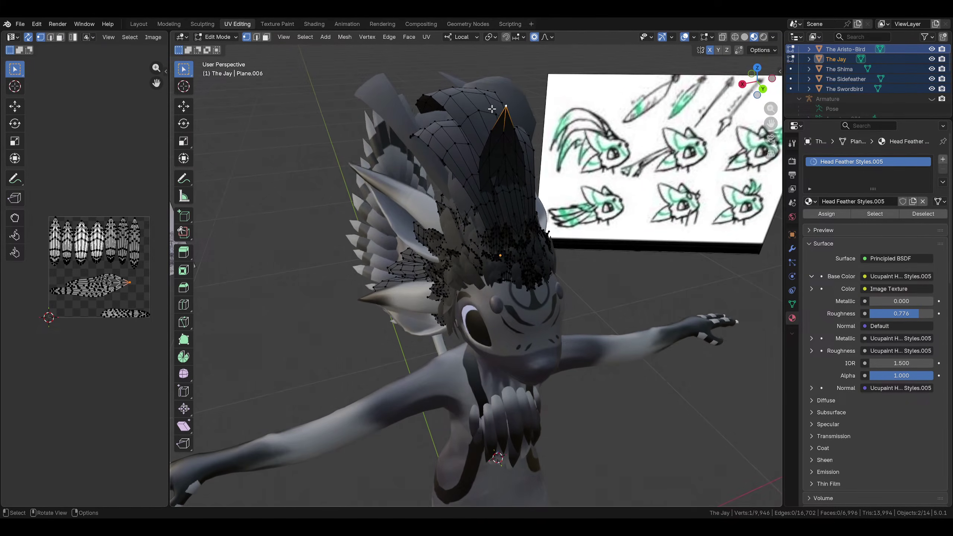
{"action": "key", "text": "ctrl+l"}
{"action": "scroll", "coordinate": [112, 270], "scroll_direction": "up", "scroll_amount": 4}
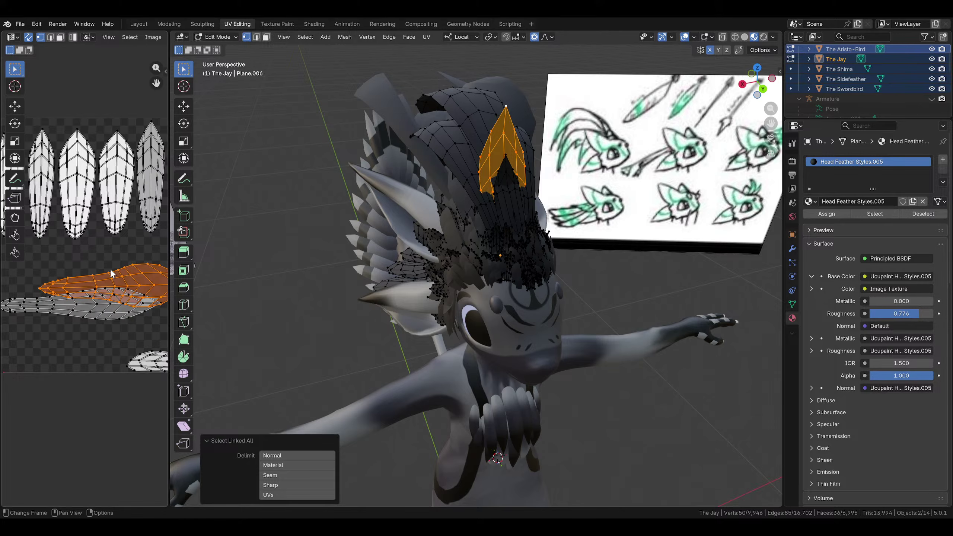
Move and rotate the crest feather's UV island diagonally into the free space beside The Aristo-Bird's large feather island
{"action": "key", "text": "g"}
{"action": "left_click", "coordinate": [69, 256]}
{"action": "scroll", "coordinate": [134, 268], "scroll_direction": "down", "scroll_amount": 2}
{"action": "middle_click_drag", "start_coordinate": [149, 266], "coordinate": [96, 274]}
{"action": "key", "text": "r"}
{"action": "left_click", "coordinate": [116, 314]}
{"action": "key", "text": "g"}
{"action": "left_click", "coordinate": [15, 328]}
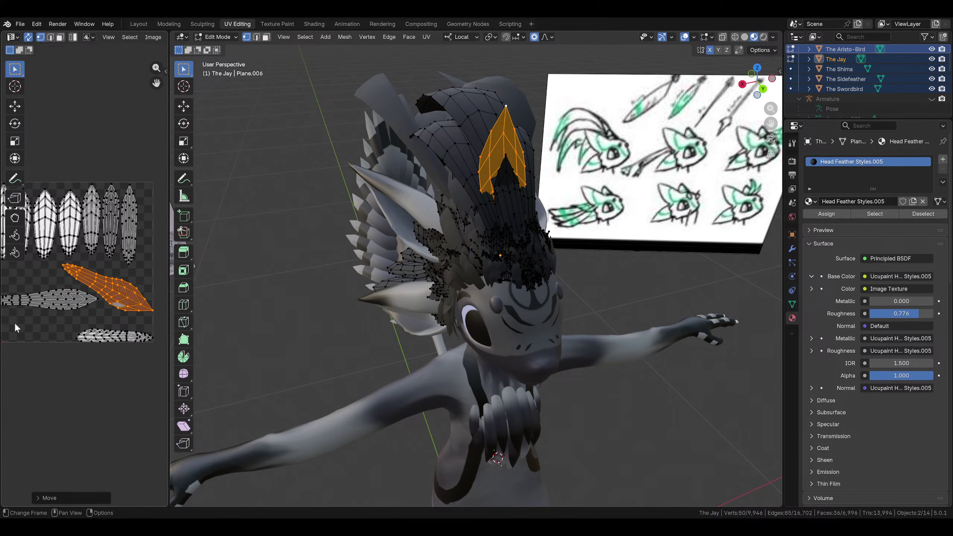
Tilt the crest feather's UV island more steeply, resize it slightly, and fit it above the small horizontal island
{"action": "key", "text": "r"}
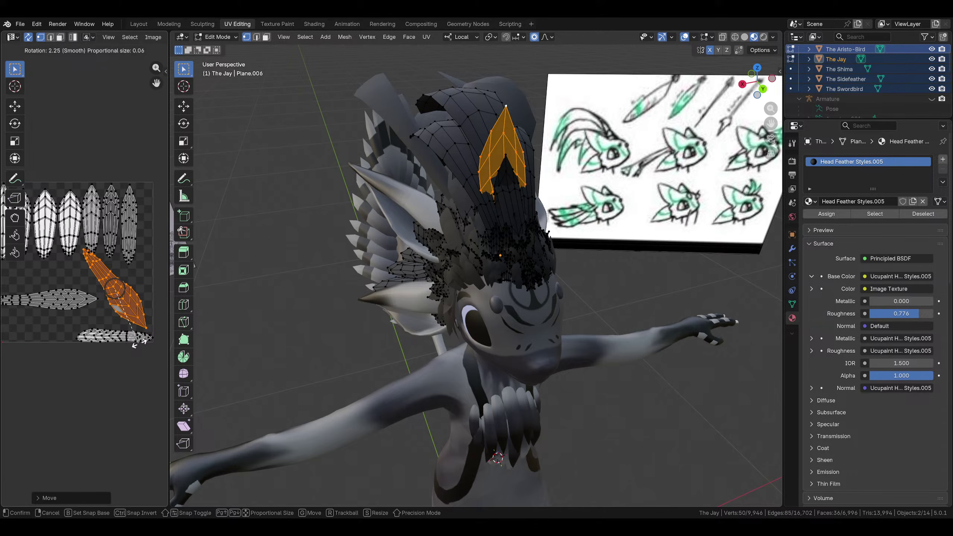
{"action": "left_click", "coordinate": [146, 348]}
{"action": "key", "text": "s"}
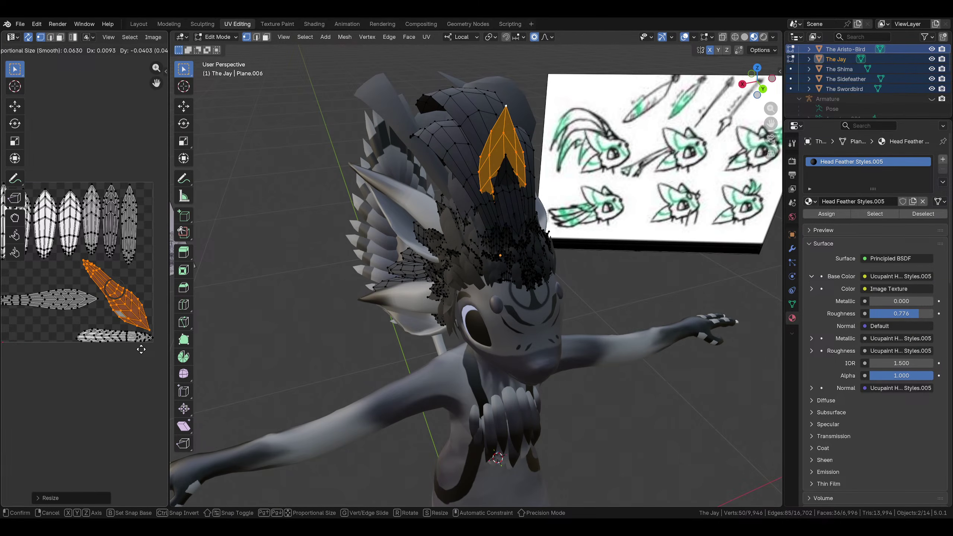
{"action": "left_click", "coordinate": [140, 349]}
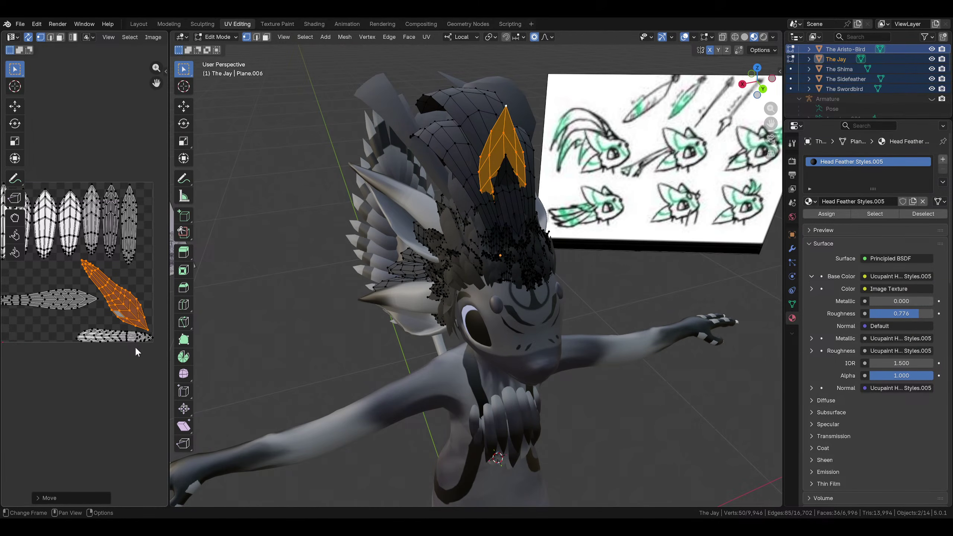
Deselect the feather geometry and return The Aristo-Bird and The Jay to Object Mode
{"action": "scroll", "coordinate": [312, 316], "scroll_direction": "down", "scroll_amount": 3}
{"action": "left_click", "coordinate": [300, 323]}
{"action": "middle_click_drag", "start_coordinate": [300, 324], "coordinate": [420, 299]}
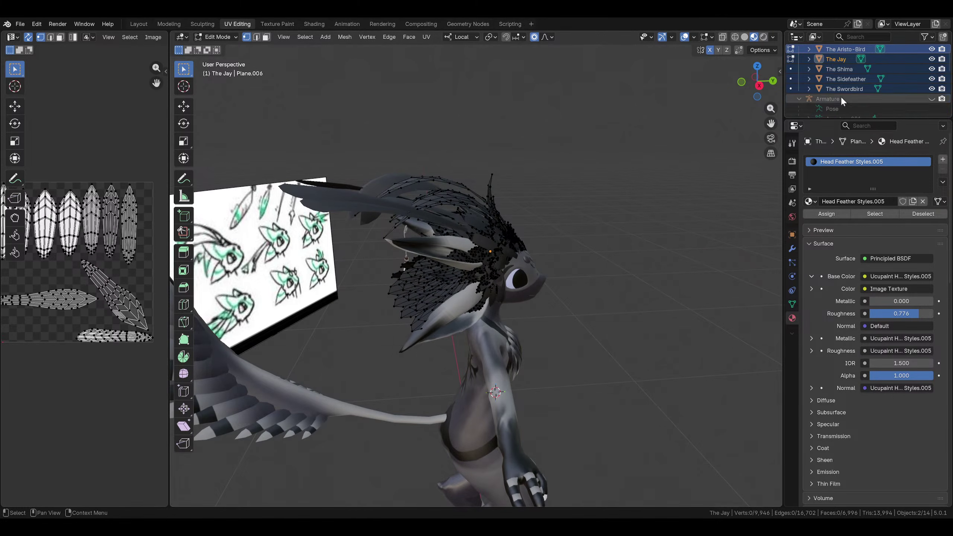
{"action": "scroll", "coordinate": [861, 79], "scroll_direction": "up", "scroll_amount": 2}
{"action": "left_click", "coordinate": [847, 92]}
{"action": "left_click", "coordinate": [848, 99]}
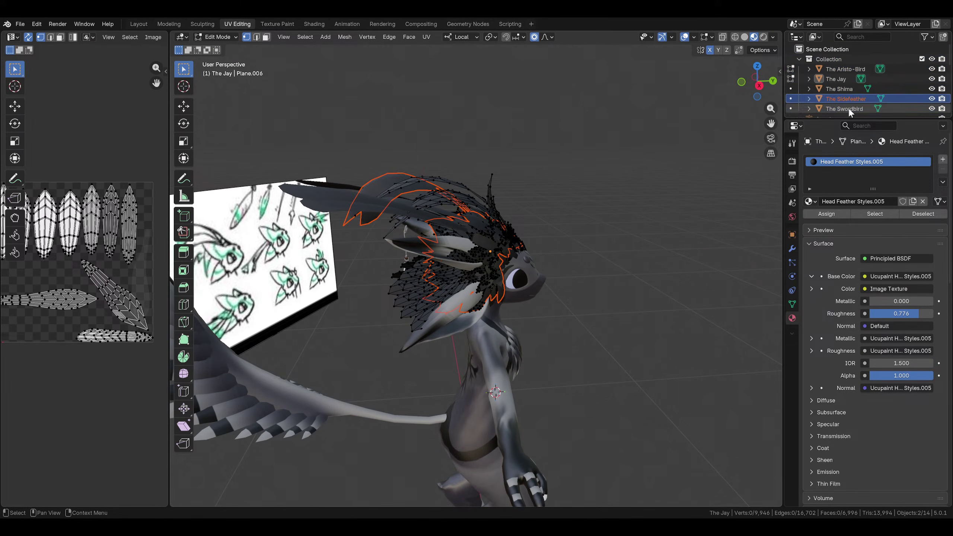
{"action": "left_click", "coordinate": [848, 107]}
{"action": "middle_click_drag", "start_coordinate": [452, 105], "coordinate": [419, 113]}
{"action": "scroll", "coordinate": [419, 112], "scroll_direction": "up", "scroll_amount": 2}
{"action": "key", "text": "Tab"}
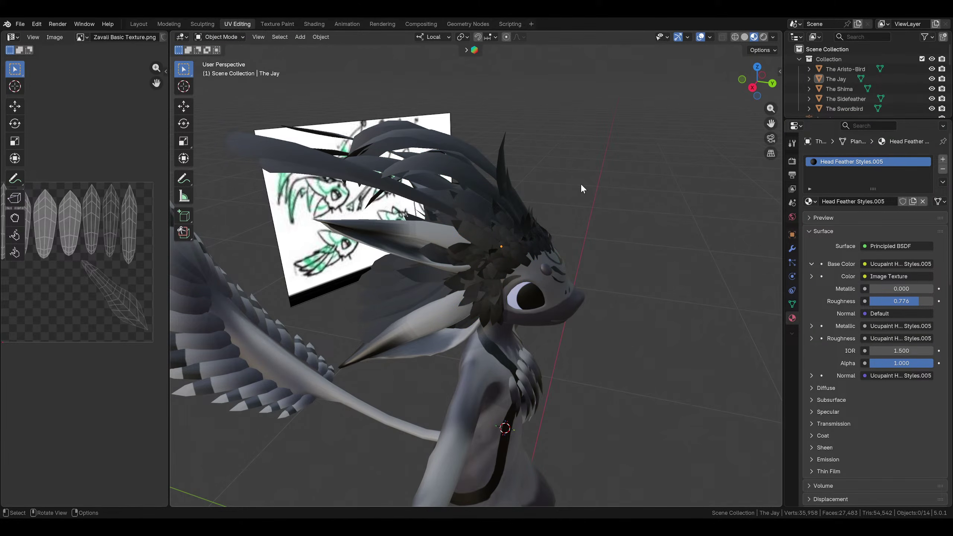
Enter Edit Mode on all five head feather objects together and select The Jay's whole middle crest feather
{"action": "middle_click_drag", "start_coordinate": [578, 187], "coordinate": [506, 129]}
{"action": "left_click", "coordinate": [844, 107]}
{"action": "left_click", "coordinate": [844, 70], "text": "shift"}
{"action": "left_click", "coordinate": [218, 37]}
{"action": "left_click", "coordinate": [223, 54]}
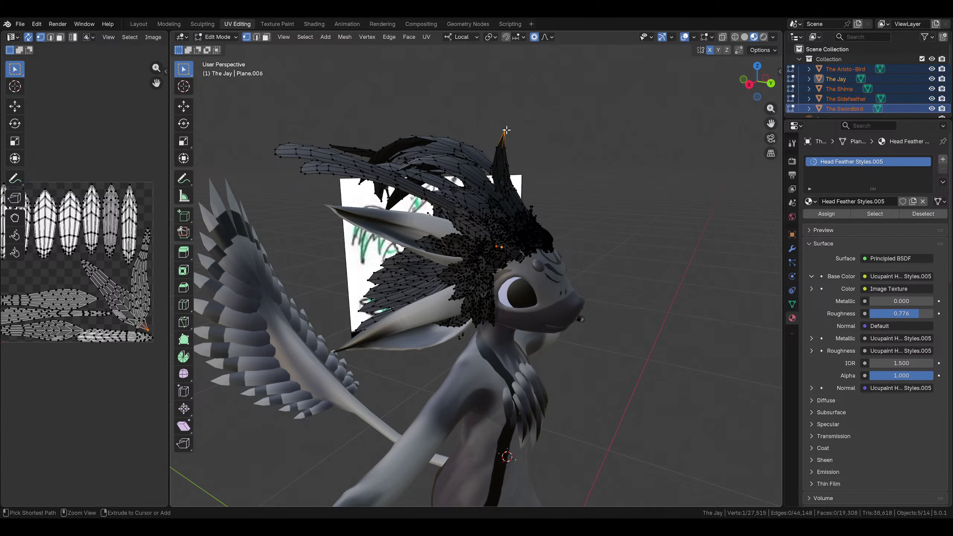
{"action": "key", "text": "ctrl+l"}
{"action": "scroll", "coordinate": [113, 263], "scroll_direction": "up", "scroll_amount": 3}
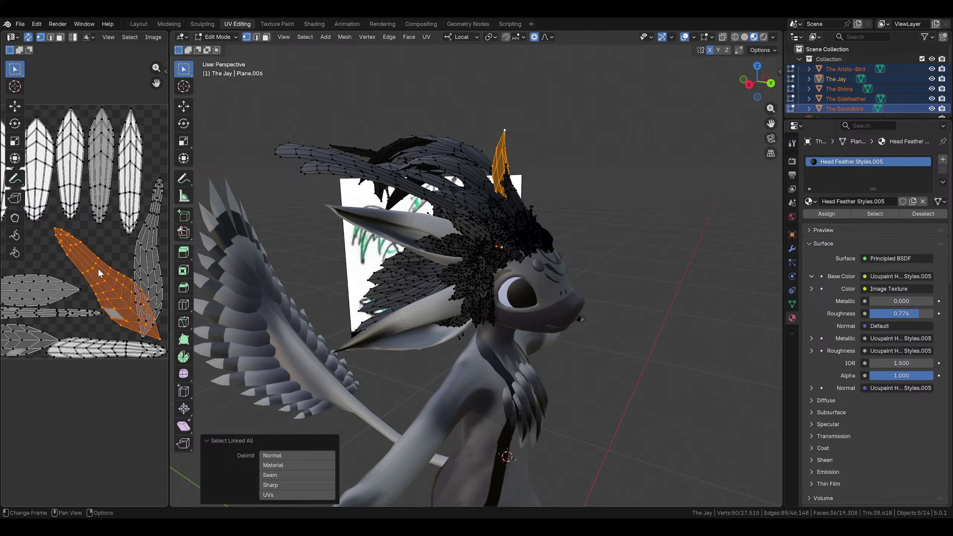
Turn the crest feather's UV island about 170°, resize it slightly, and shift it into the gap between the neighbouring islands
{"action": "key", "text": "r"}
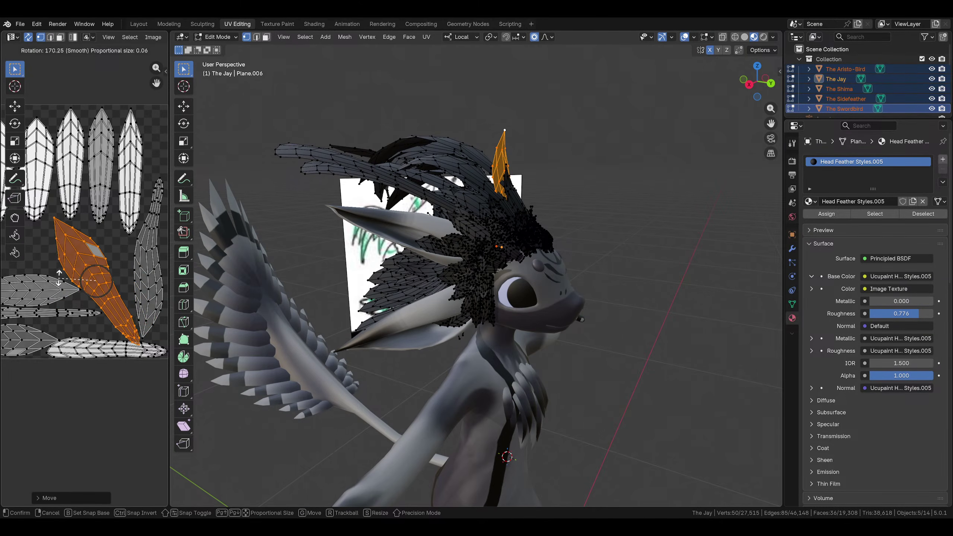
{"action": "left_click", "coordinate": [138, 286]}
{"action": "key", "text": "s"}
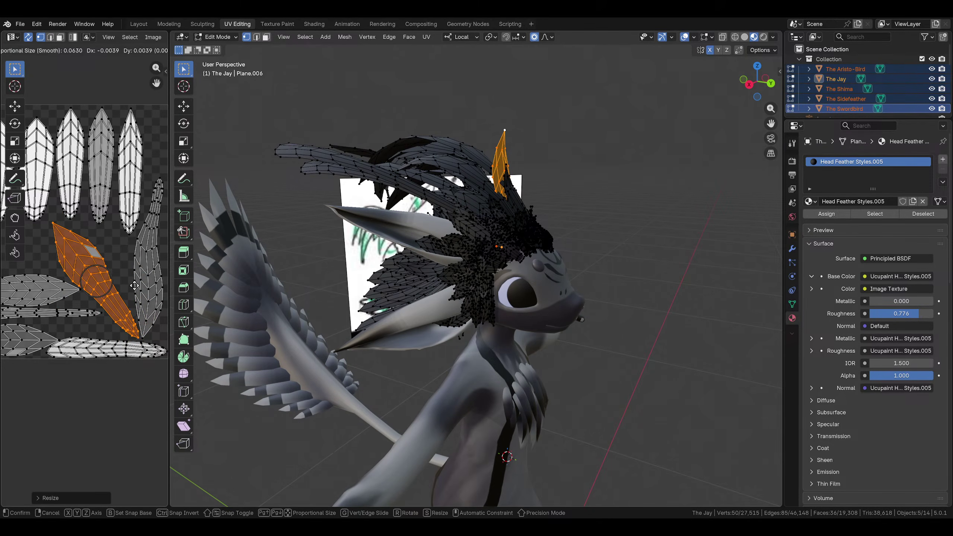
{"action": "left_click", "coordinate": [135, 285]}
Fine-tune the rotation of the crest feather's UV island so it clears the surrounding feather islands
{"action": "scroll", "coordinate": [128, 283], "scroll_direction": "down", "scroll_amount": 4}
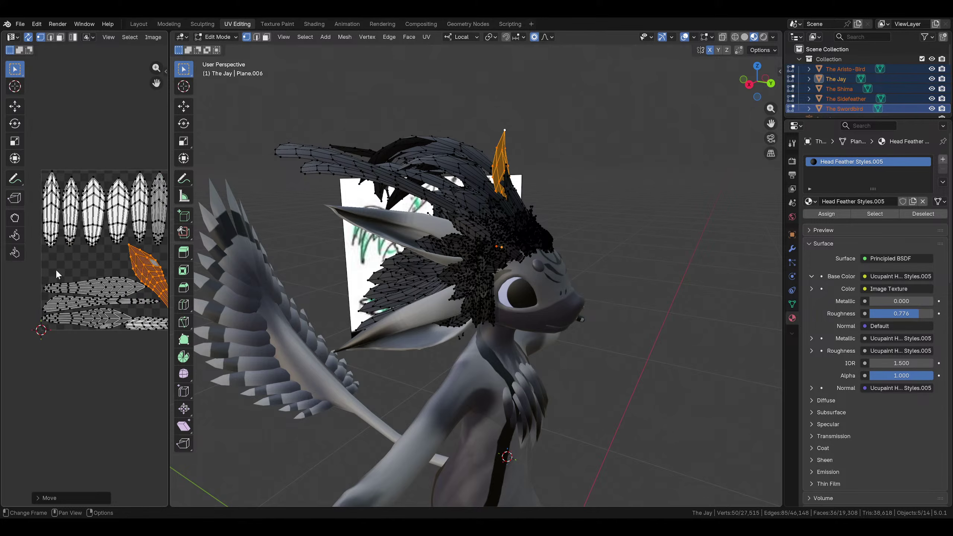
{"action": "middle_click_drag", "start_coordinate": [114, 264], "coordinate": [68, 264]}
{"action": "scroll", "coordinate": [109, 282], "scroll_direction": "up", "scroll_amount": 3}
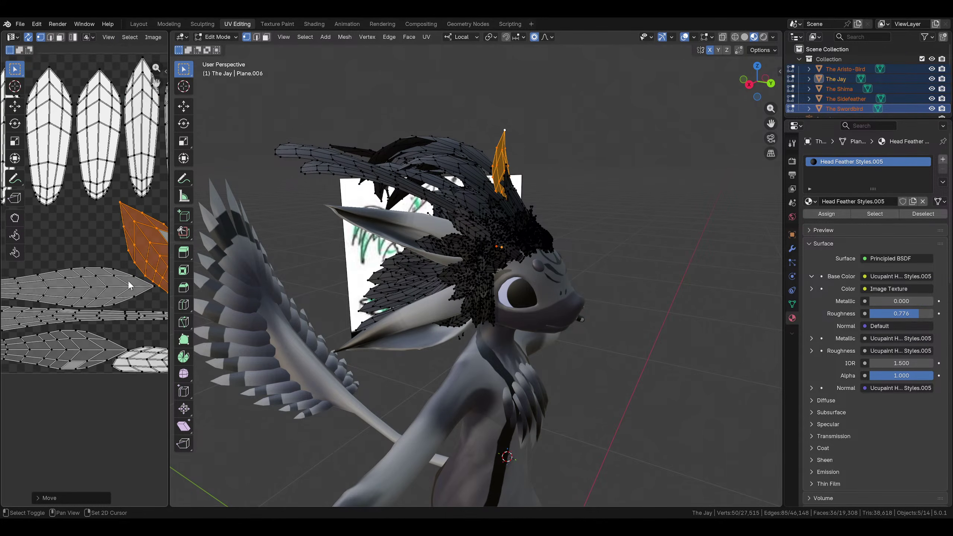
{"action": "middle_click_drag", "start_coordinate": [128, 281], "coordinate": [40, 275]}
{"action": "key", "text": "r"}
{"action": "left_click", "coordinate": [130, 220]}
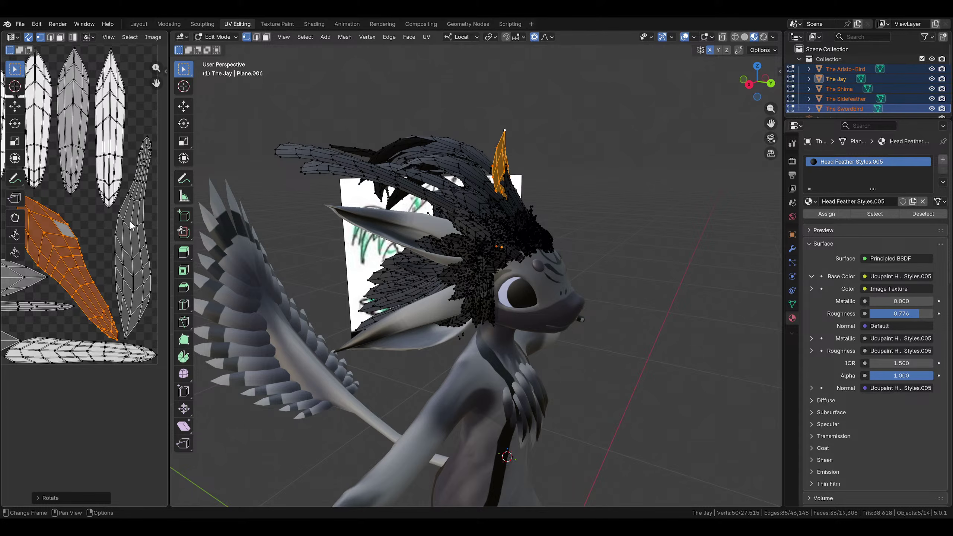
Return all five head feather objects to Object Mode and deselect everything
{"action": "scroll", "coordinate": [113, 244], "scroll_direction": "down", "scroll_amount": 3}
{"action": "middle_click_drag", "start_coordinate": [99, 266], "coordinate": [135, 273]}
{"action": "mouse_move", "coordinate": [487, 285]}
{"action": "middle_mouse_down"}
{"action": "mouse_move", "coordinate": [600, 292]}
{"action": "mouse_move", "coordinate": [543, 296]}
{"action": "mouse_move", "coordinate": [593, 302]}
{"action": "mouse_move", "coordinate": [625, 283]}
{"action": "mouse_move", "coordinate": [375, 169]}
{"action": "mouse_move", "coordinate": [224, 117]}
{"action": "middle_mouse_up"}
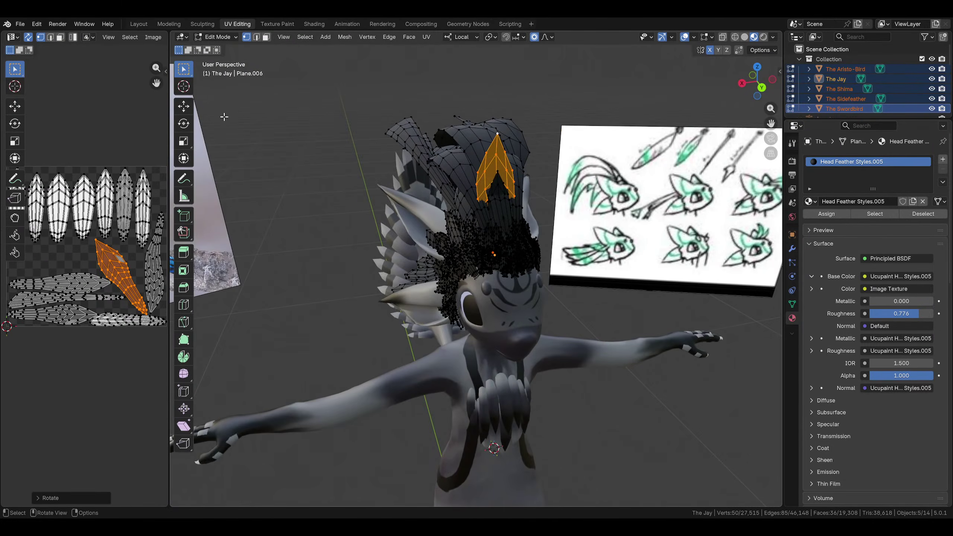
{"action": "left_click", "coordinate": [222, 38]}
{"action": "left_click", "coordinate": [225, 48]}
{"action": "key", "text": "alt+a"}
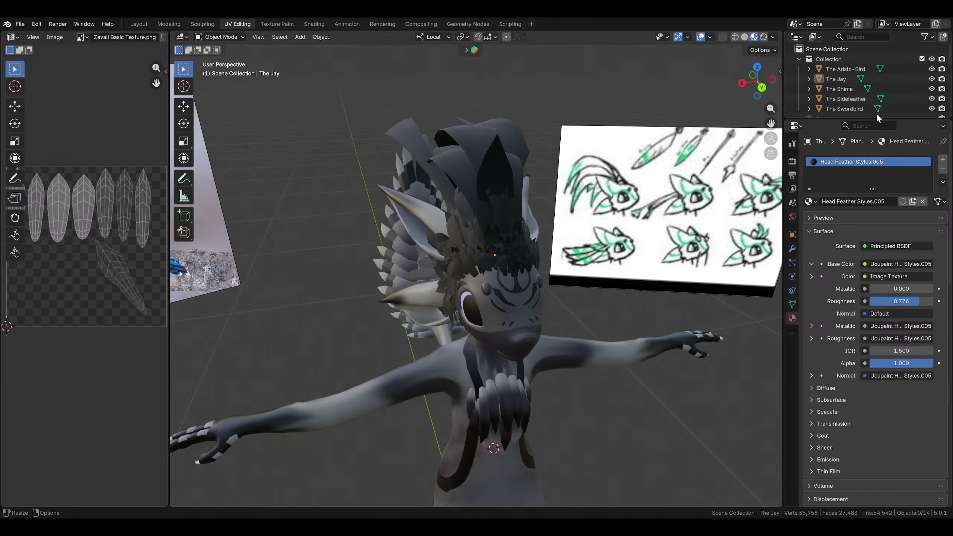
Hide The Aristo-Bird, The Shima, The Sidefeather and The Swordbird, leaving The Jay as the only head feather style shown
{"action": "left_click", "coordinate": [931, 69]}
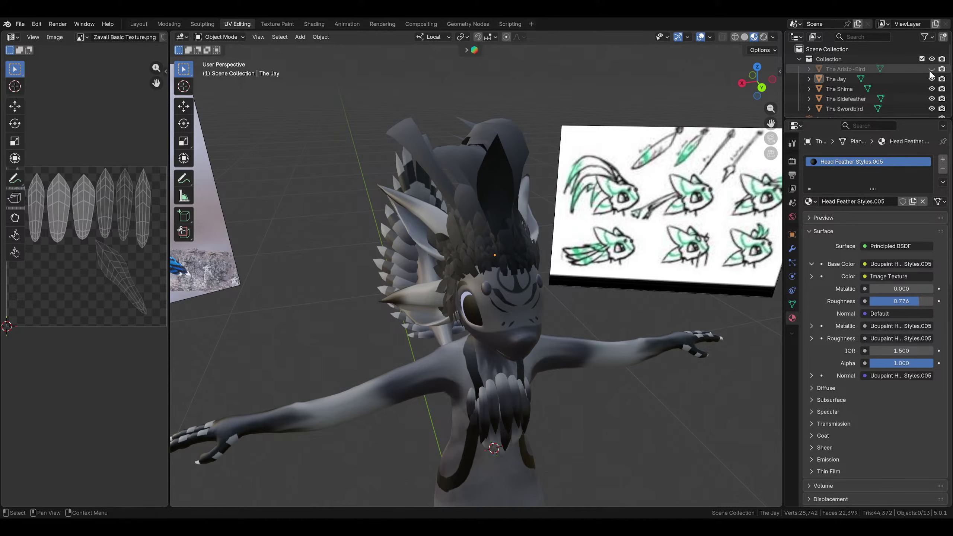
{"action": "left_click", "coordinate": [931, 89]}
{"action": "left_click", "coordinate": [931, 99]}
{"action": "left_click", "coordinate": [931, 108]}
Select The Jay's feathers on the model and enter Edit Mode on that object alone
{"action": "mouse_move", "coordinate": [600, 247]}
{"action": "middle_mouse_down"}
{"action": "mouse_move", "coordinate": [535, 239]}
{"action": "mouse_move", "coordinate": [499, 180]}
{"action": "mouse_move", "coordinate": [402, 197]}
{"action": "mouse_move", "coordinate": [396, 181]}
{"action": "mouse_move", "coordinate": [540, 184]}
{"action": "middle_mouse_up"}
{"action": "left_click", "coordinate": [505, 192]}
{"action": "left_click", "coordinate": [242, 38]}
{"action": "left_click", "coordinate": [240, 53]}
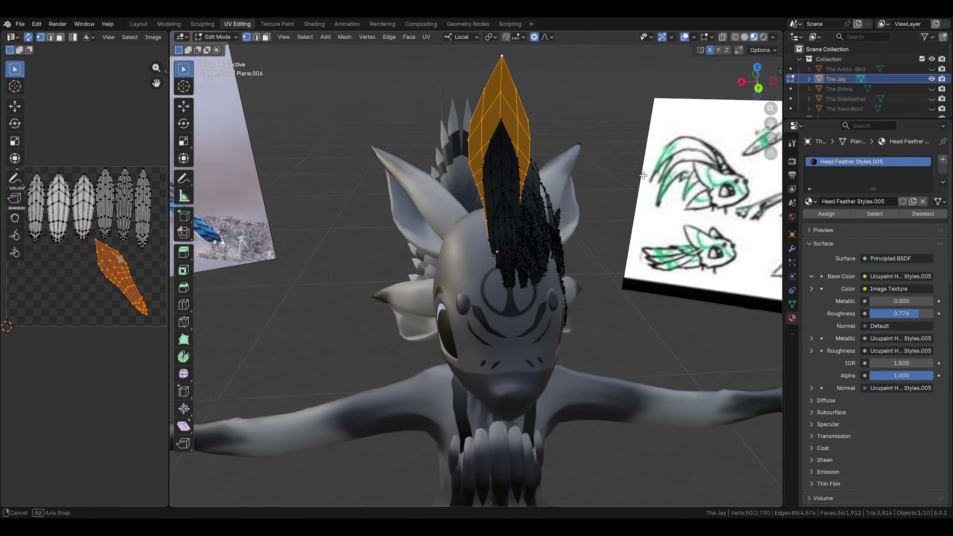
Duplicate the middle crest feather in back view, shift the copy about 0.021 m sideways, tilt it to fit beside the original, and deselect it
{"action": "left_click", "coordinate": [754, 89]}
{"action": "key", "text": "shift+d"}
{"action": "left_click", "coordinate": [602, 157]}
{"action": "key", "text": "r"}
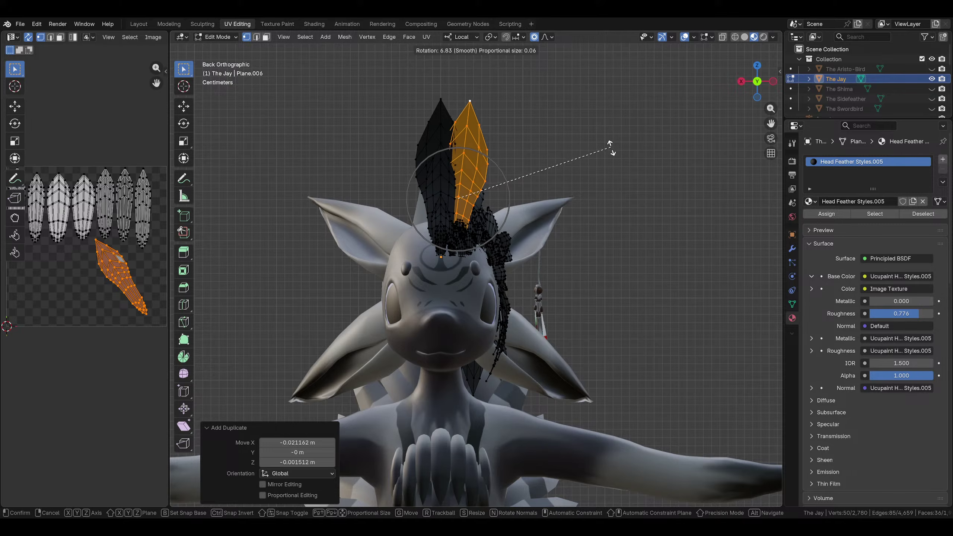
{"action": "left_click", "coordinate": [595, 162]}
{"action": "key", "text": "g"}
{"action": "left_click", "coordinate": [589, 164]}
{"action": "middle_click_drag", "start_coordinate": [589, 165], "coordinate": [495, 226]}
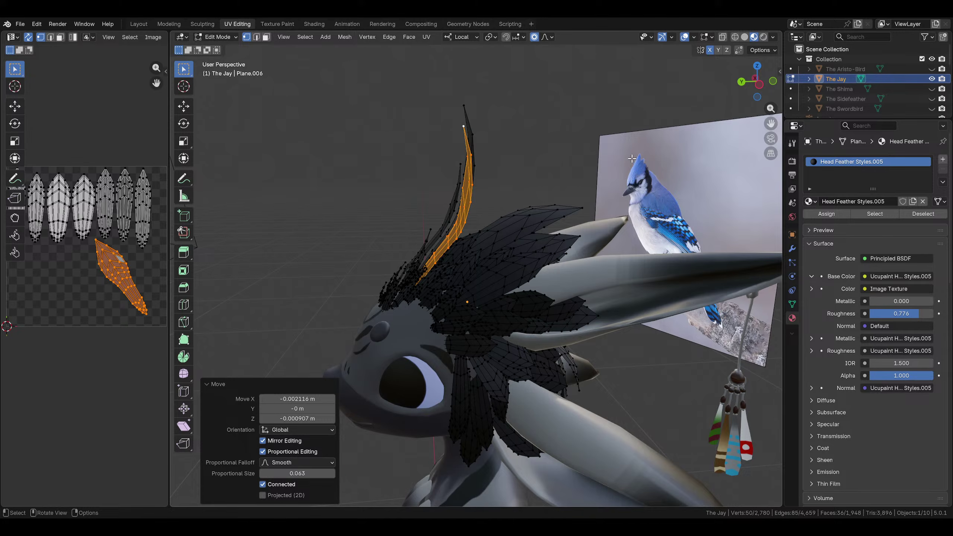
{"action": "middle_click_drag", "start_coordinate": [632, 159], "coordinate": [478, 149]}
{"action": "left_click", "coordinate": [420, 144]}
{"action": "middle_click_drag", "start_coordinate": [420, 144], "coordinate": [658, 243]}
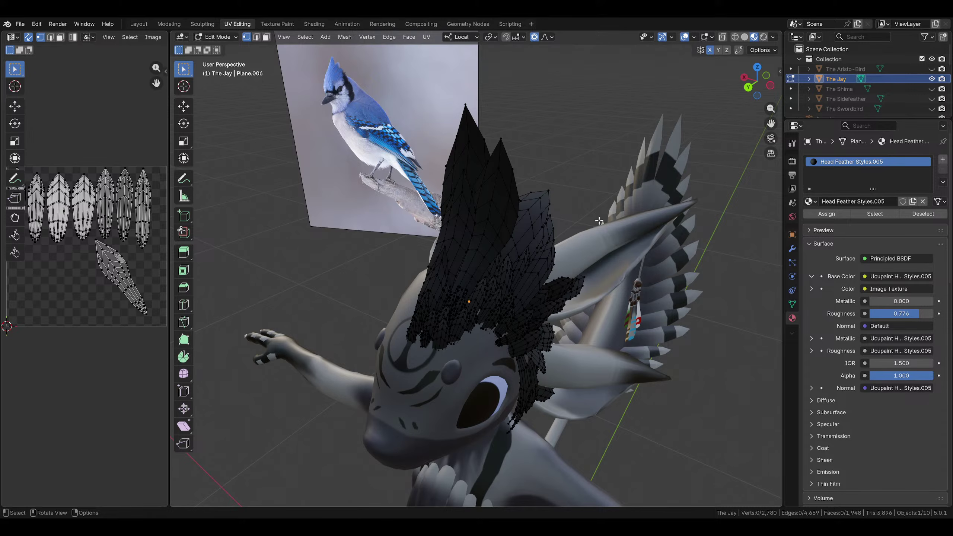
Duplicate the whole second crest feather, scale the copy to 0.827, and place it further outward and slightly lower
{"action": "mouse_move", "coordinate": [570, 226]}
{"action": "middle_mouse_down"}
{"action": "mouse_move", "coordinate": [628, 227]}
{"action": "mouse_move", "coordinate": [600, 235]}
{"action": "mouse_move", "coordinate": [491, 101]}
{"action": "mouse_move", "coordinate": [527, 108]}
{"action": "middle_mouse_up"}
{"action": "left_click", "coordinate": [527, 108]}
{"action": "key", "text": "ctrl+l"}
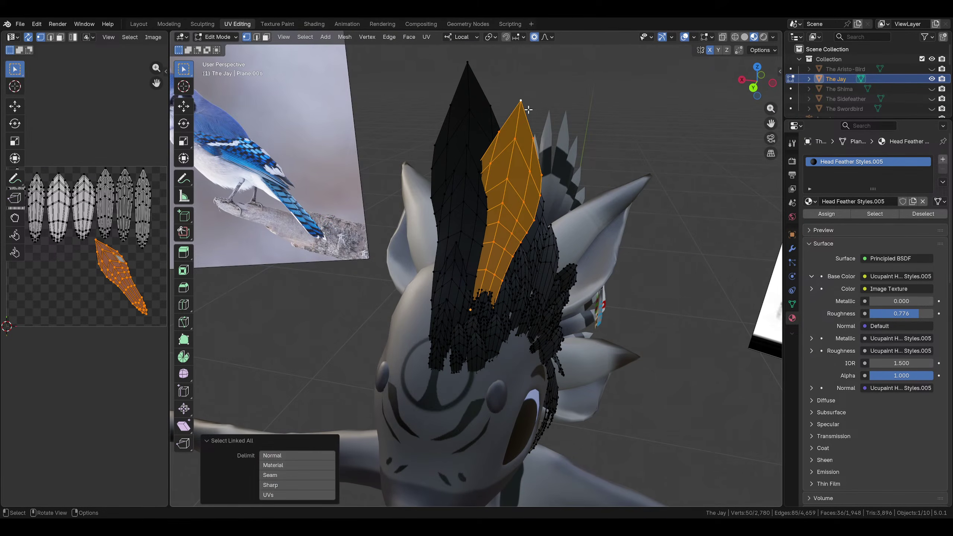
{"action": "left_click", "coordinate": [751, 87]}
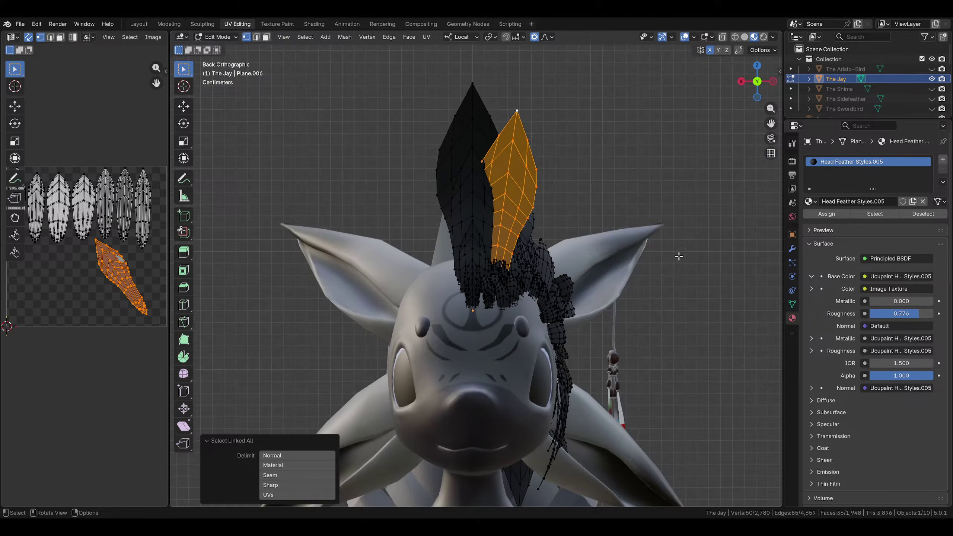
{"action": "left_click", "coordinate": [679, 256]}
{"action": "key", "text": "s"}
{"action": "left_click", "coordinate": [659, 232]}
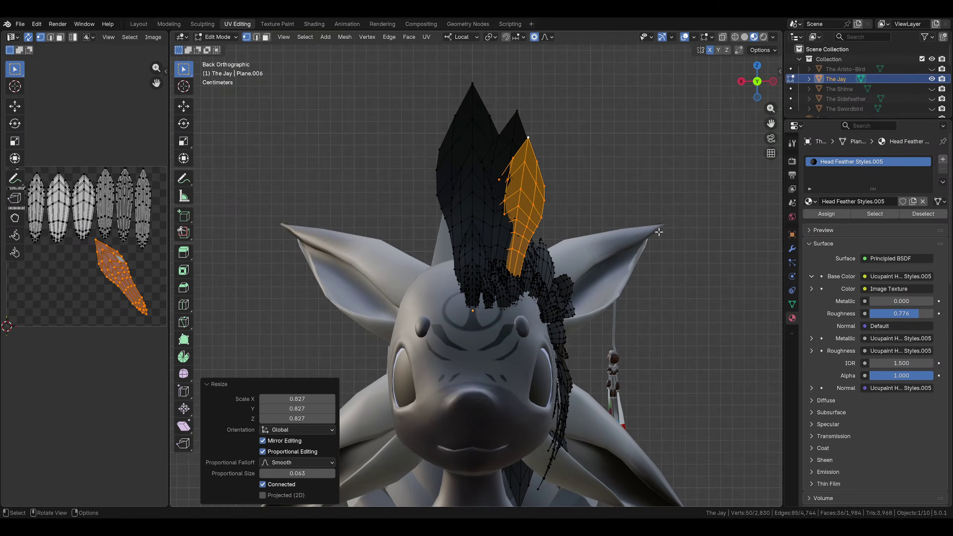
{"action": "left_click", "coordinate": [662, 205]}
{"action": "left_click", "coordinate": [663, 207]}
Rotate the third crest feather about 5.8° in side view and adjust its position and height to line up with the crest
{"action": "middle_click_drag", "start_coordinate": [662, 207], "coordinate": [547, 210]}
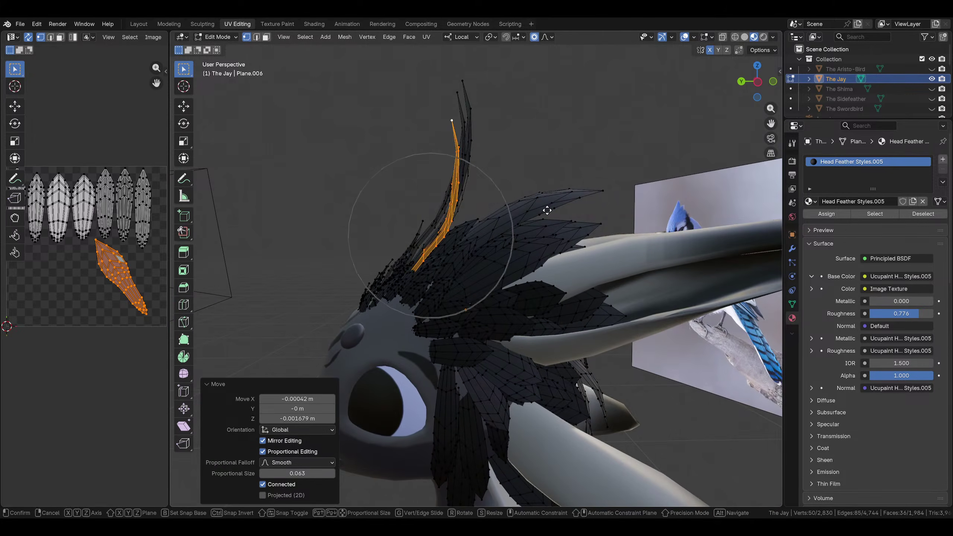
{"action": "left_click", "coordinate": [560, 181]}
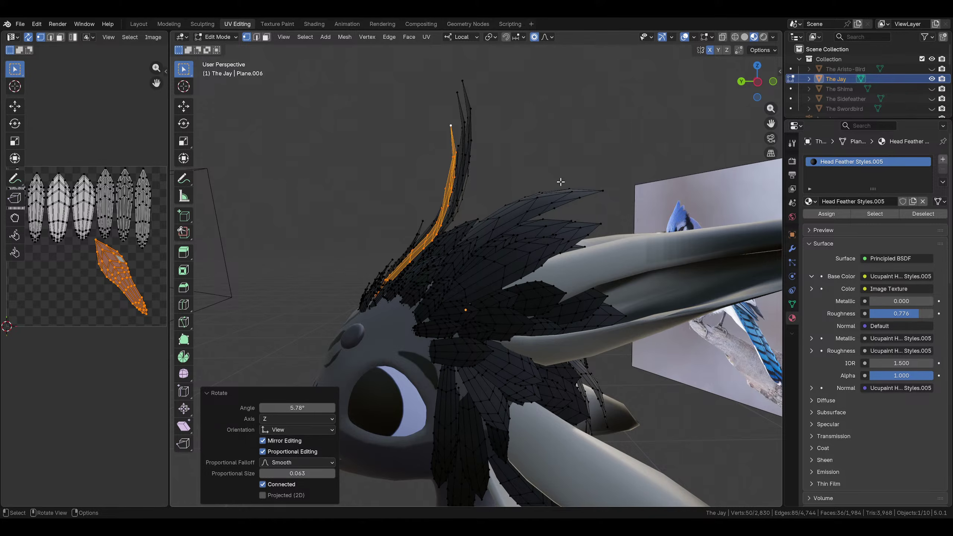
{"action": "left_click", "coordinate": [561, 182]}
{"action": "middle_click_drag", "start_coordinate": [560, 185], "coordinate": [688, 191]}
{"action": "key", "text": "g"}
{"action": "key", "text": "z"}
{"action": "left_click", "coordinate": [626, 206]}
{"action": "mouse_move", "coordinate": [627, 206]}
{"action": "middle_mouse_down"}
{"action": "mouse_move", "coordinate": [653, 237]}
{"action": "mouse_move", "coordinate": [497, 237]}
{"action": "mouse_move", "coordinate": [617, 223]}
{"action": "mouse_move", "coordinate": [669, 244]}
{"action": "middle_mouse_up"}
Bend the tip of the long back-swept feather upward in left view, using proportional rotations and moves
{"action": "scroll", "coordinate": [651, 236], "scroll_direction": "down", "scroll_amount": 4}
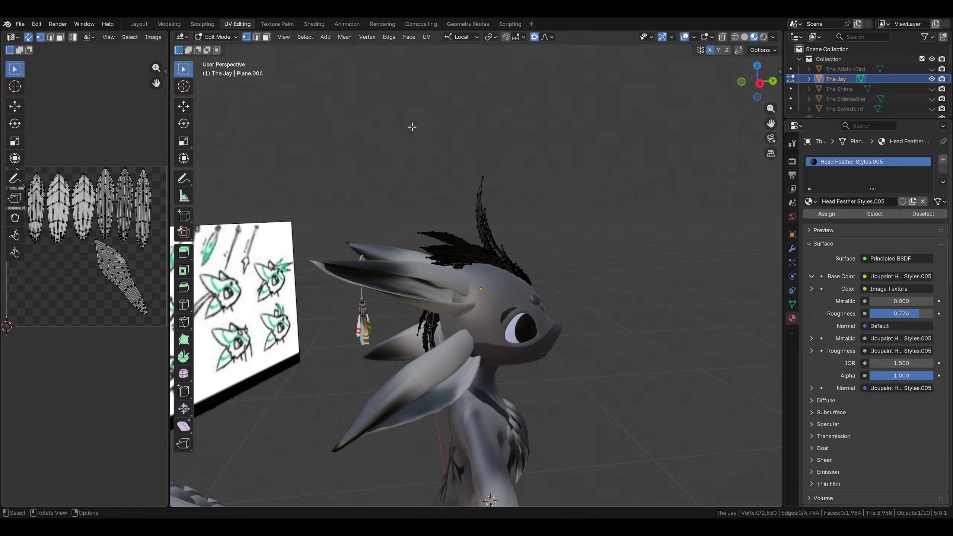
{"action": "middle_click_drag", "start_coordinate": [412, 127], "coordinate": [580, 208]}
{"action": "left_click", "coordinate": [743, 81]}
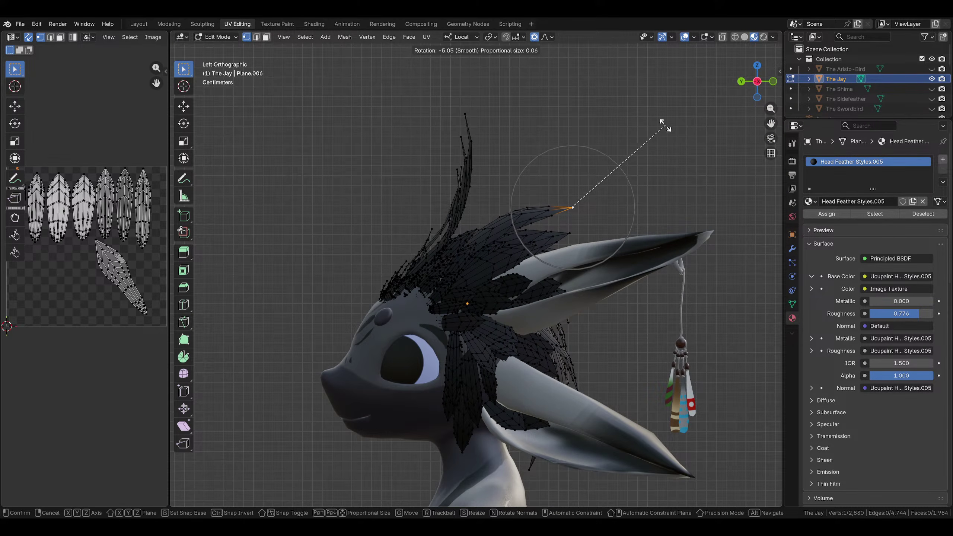
{"action": "left_click", "coordinate": [617, 120]}
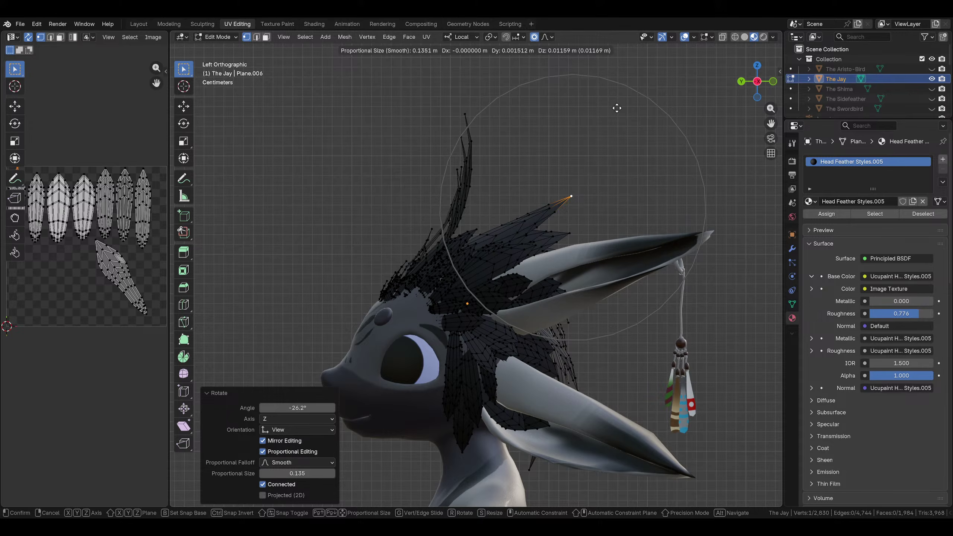
{"action": "left_click", "coordinate": [615, 106]}
{"action": "key", "text": "r"}
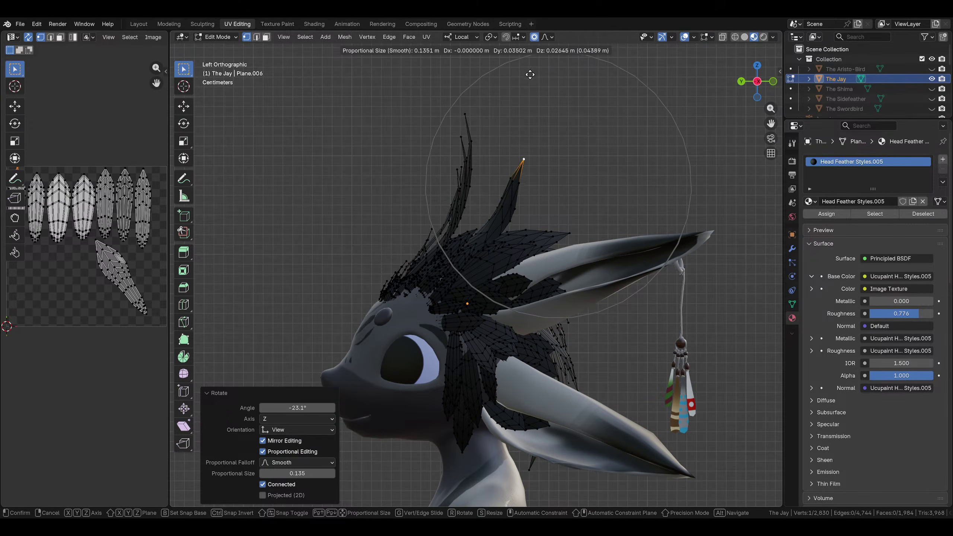
{"action": "left_click", "coordinate": [536, 82]}
{"action": "scroll", "coordinate": [550, 111], "scroll_direction": "up", "scroll_amount": 1}
{"action": "left_click", "coordinate": [547, 112]}
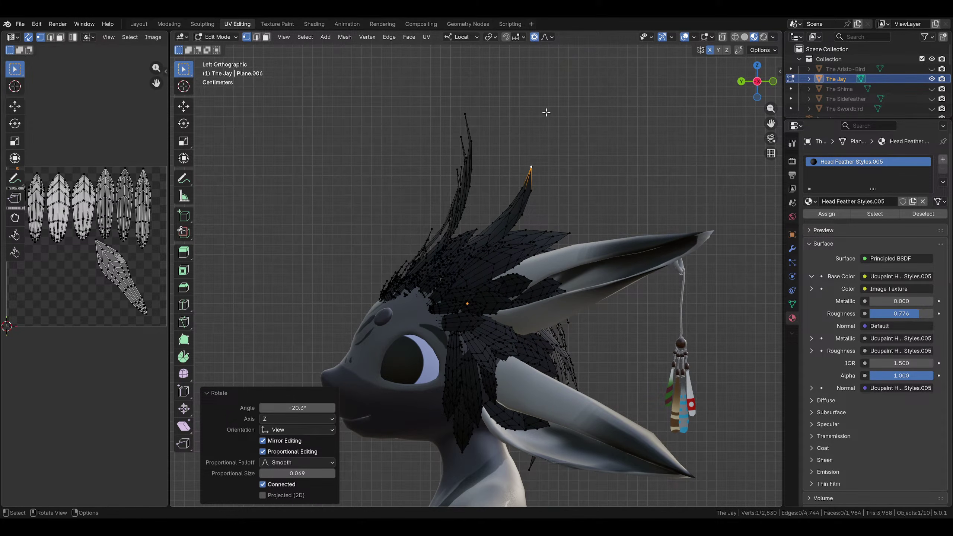
Select the whole upturned back feather, then rotate and move it forward to sit close behind the crest
{"action": "key", "text": "ctrl+l"}
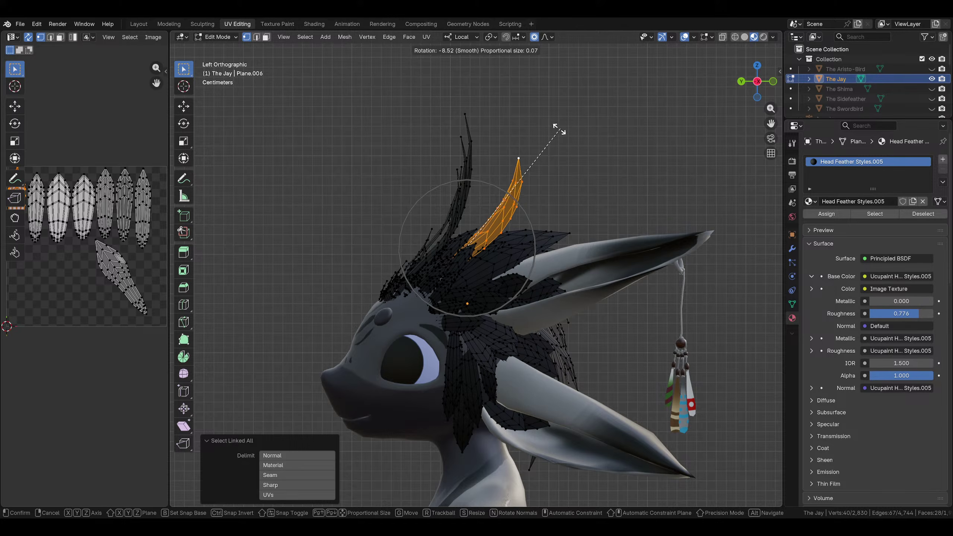
{"action": "left_click", "coordinate": [558, 129]}
{"action": "key", "text": "g"}
{"action": "left_click", "coordinate": [540, 119]}
{"action": "key", "text": "r"}
{"action": "left_click", "coordinate": [529, 113]}
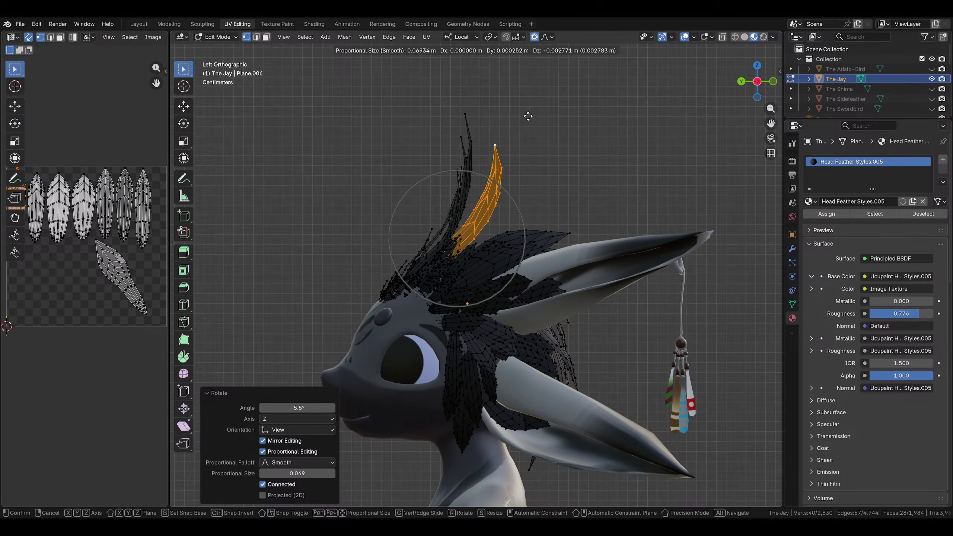
{"action": "left_click", "coordinate": [529, 117]}
{"action": "left_click", "coordinate": [541, 132]}
{"action": "key", "text": "g"}
{"action": "left_click", "coordinate": [542, 136]}
Nudge a vertex on the crest feather from above with proportional editing to refine how the crest feathers overlap
{"action": "middle_click_drag", "start_coordinate": [542, 138], "coordinate": [715, 221]}
{"action": "left_click", "coordinate": [600, 263]}
{"action": "middle_click_drag", "start_coordinate": [600, 263], "coordinate": [698, 306]}
{"action": "scroll", "coordinate": [563, 222], "scroll_direction": "up", "scroll_amount": 4}
{"action": "middle_click_drag", "start_coordinate": [481, 169], "coordinate": [510, 213]}
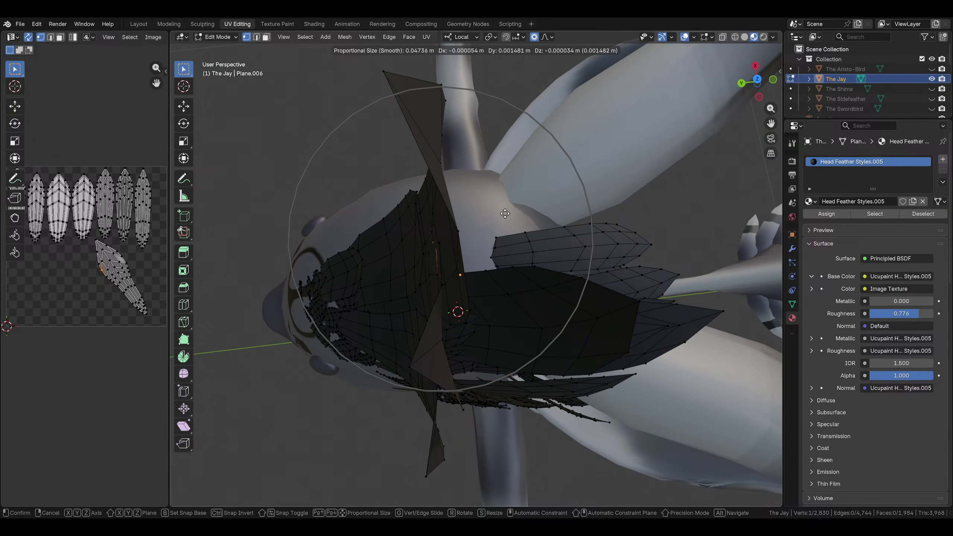
{"action": "left_click", "coordinate": [500, 215]}
{"action": "middle_click_drag", "start_coordinate": [503, 214], "coordinate": [540, 195]}
{"action": "left_click", "coordinate": [602, 200]}
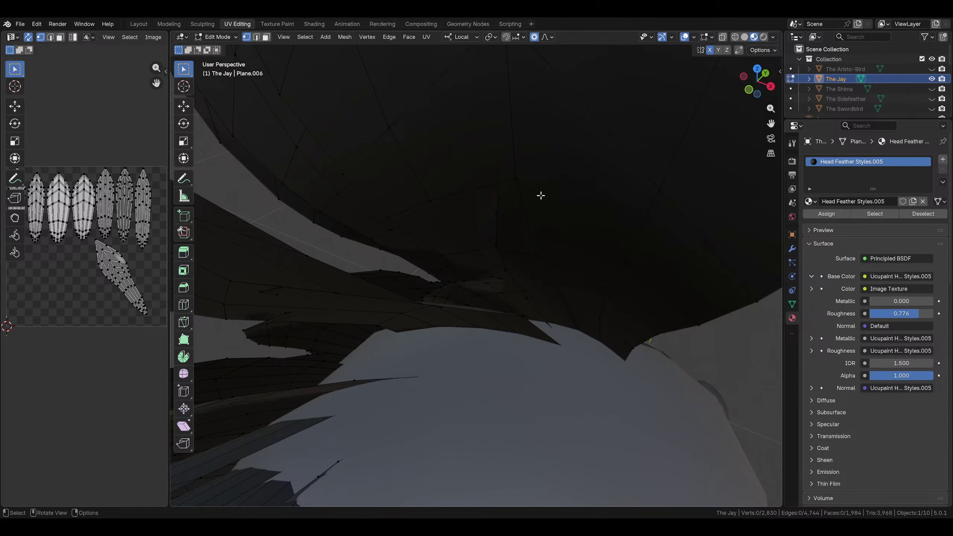
Move individual vertices near the base of the crest feather with proportional editing so it clears the neighbouring feathers
{"action": "middle_click_drag", "start_coordinate": [493, 249], "coordinate": [471, 243]}
{"action": "left_click", "coordinate": [469, 245]}
{"action": "key", "text": "g"}
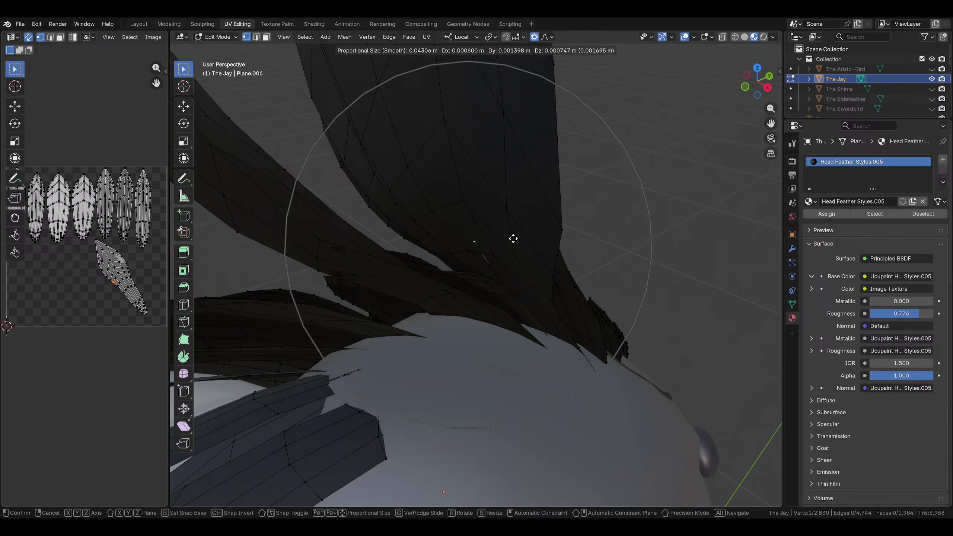
{"action": "left_click", "coordinate": [518, 237]}
{"action": "left_click", "coordinate": [514, 295]}
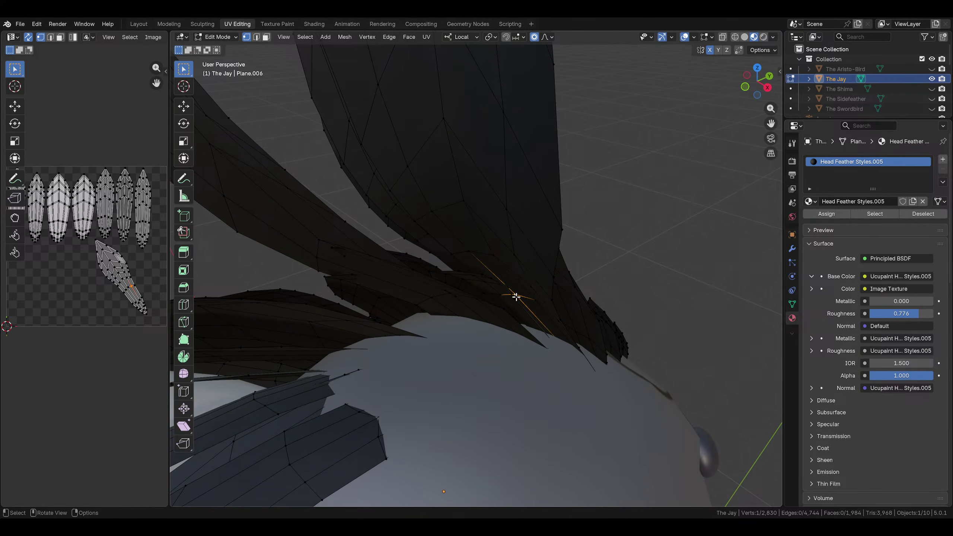
{"action": "left_click", "coordinate": [530, 298]}
{"action": "middle_click_drag", "start_coordinate": [531, 298], "coordinate": [521, 326]}
{"action": "scroll", "coordinate": [521, 326], "scroll_direction": "down", "scroll_amount": 6}
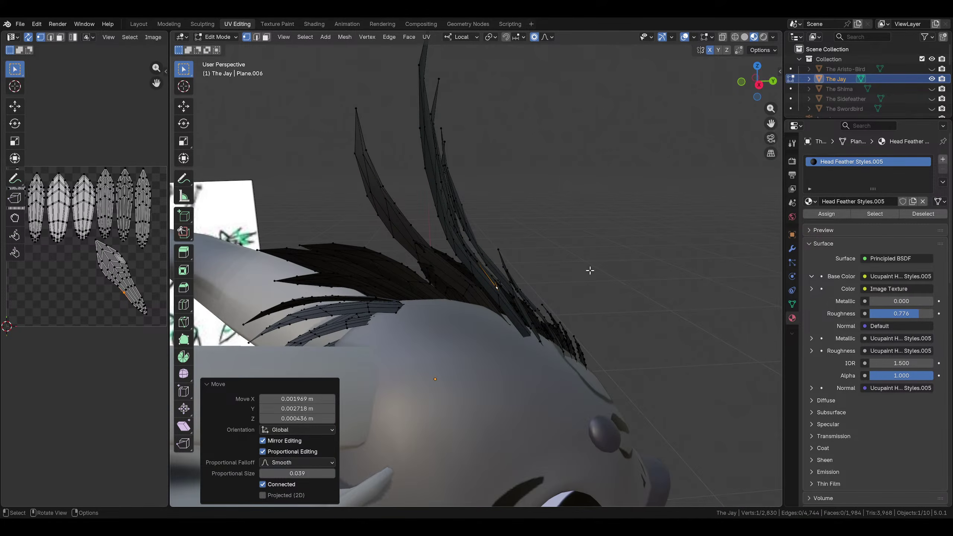
Check the crest from the front and save the file
{"action": "left_click", "coordinate": [456, 308]}
{"action": "middle_click_drag", "start_coordinate": [569, 276], "coordinate": [570, 227]}
{"action": "key", "text": "ctrl+s"}
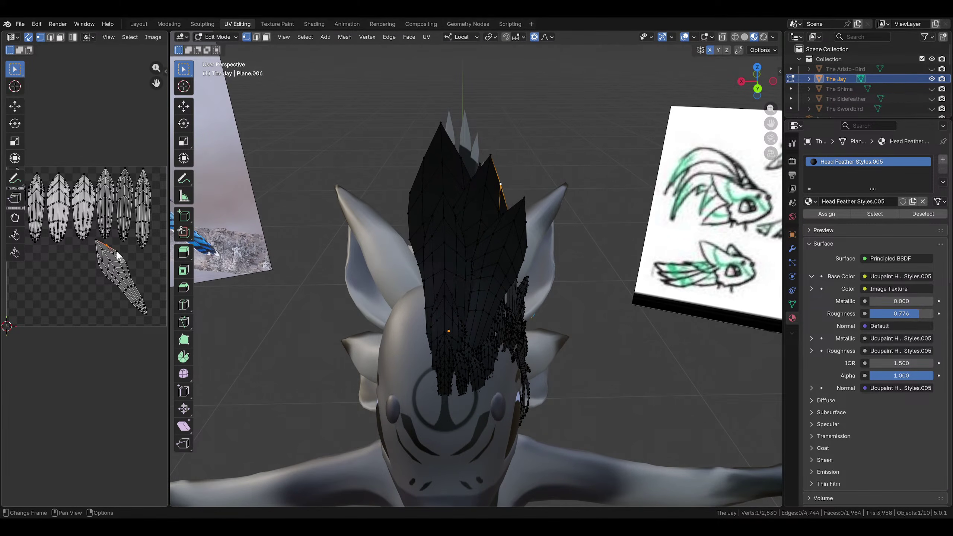
Rotate the tip of a small forehead feather with proportional editing so it follows the crest's sweep
{"action": "mouse_move", "coordinate": [544, 285]}
{"action": "middle_mouse_down"}
{"action": "mouse_move", "coordinate": [704, 240]}
{"action": "mouse_move", "coordinate": [527, 285]}
{"action": "mouse_move", "coordinate": [589, 294]}
{"action": "mouse_move", "coordinate": [519, 329]}
{"action": "mouse_move", "coordinate": [432, 339]}
{"action": "mouse_move", "coordinate": [455, 327]}
{"action": "middle_mouse_up"}
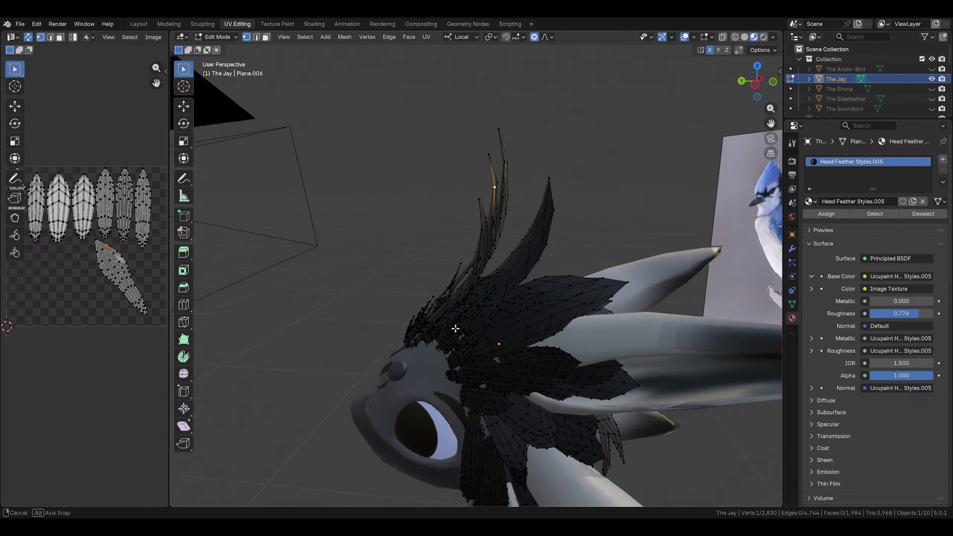
{"action": "scroll", "coordinate": [495, 287], "scroll_direction": "up", "scroll_amount": 2}
{"action": "middle_click_drag", "start_coordinate": [506, 277], "coordinate": [510, 295]}
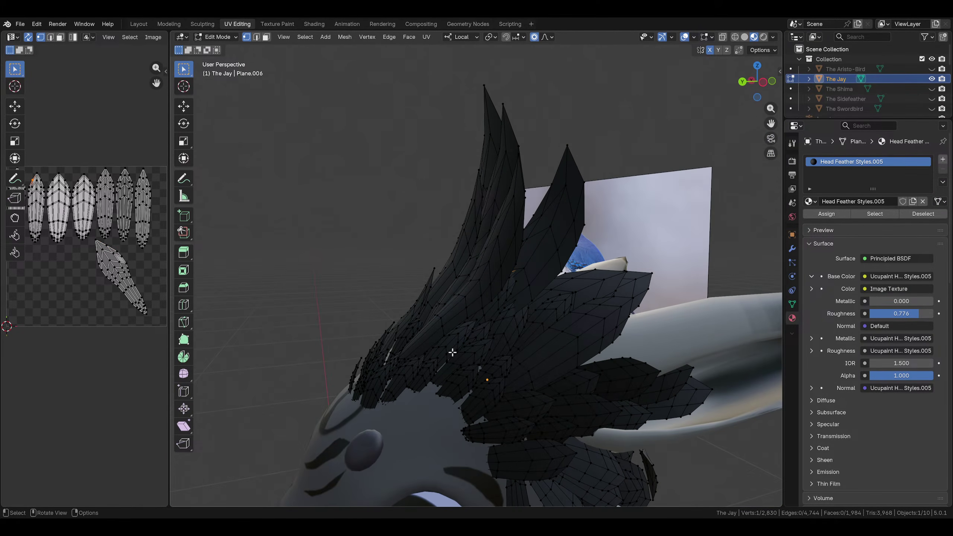
{"action": "middle_click_drag", "start_coordinate": [452, 352], "coordinate": [477, 276], "text": "shift"}
{"action": "scroll", "coordinate": [515, 268], "scroll_direction": "up", "scroll_amount": 4}
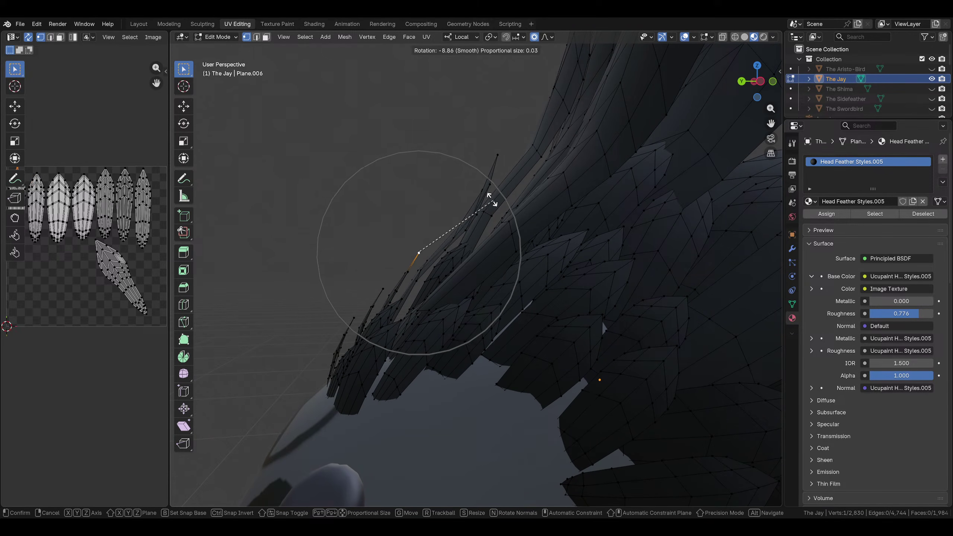
{"action": "left_click", "coordinate": [482, 203]}
{"action": "middle_click_drag", "start_coordinate": [481, 204], "coordinate": [427, 270]}
{"action": "left_click", "coordinate": [461, 180]}
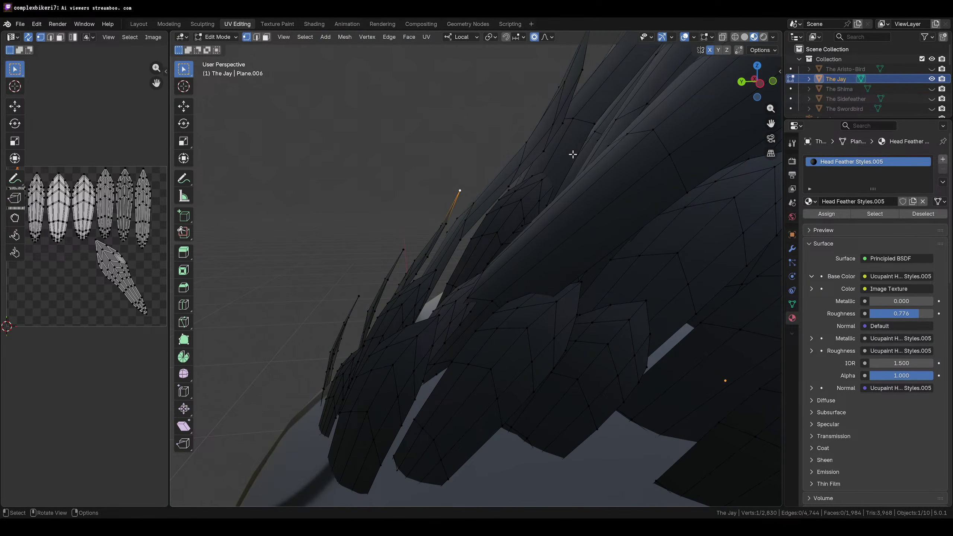
Try to rotate the small forehead feather's tip about 57° in left view
{"action": "left_click", "coordinate": [763, 82]}
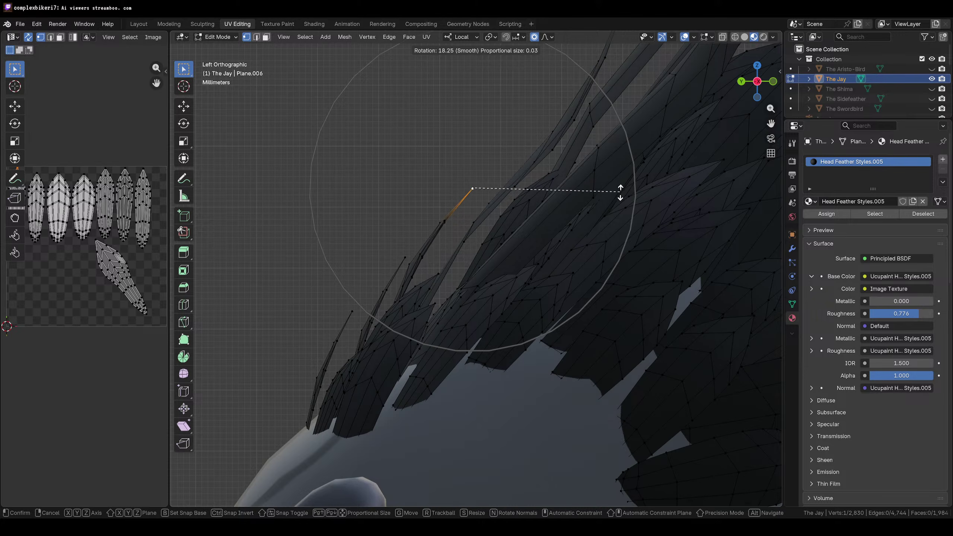
{"action": "left_click", "coordinate": [568, 276]}
{"action": "middle_click_drag", "start_coordinate": [568, 277], "coordinate": [734, 273]}
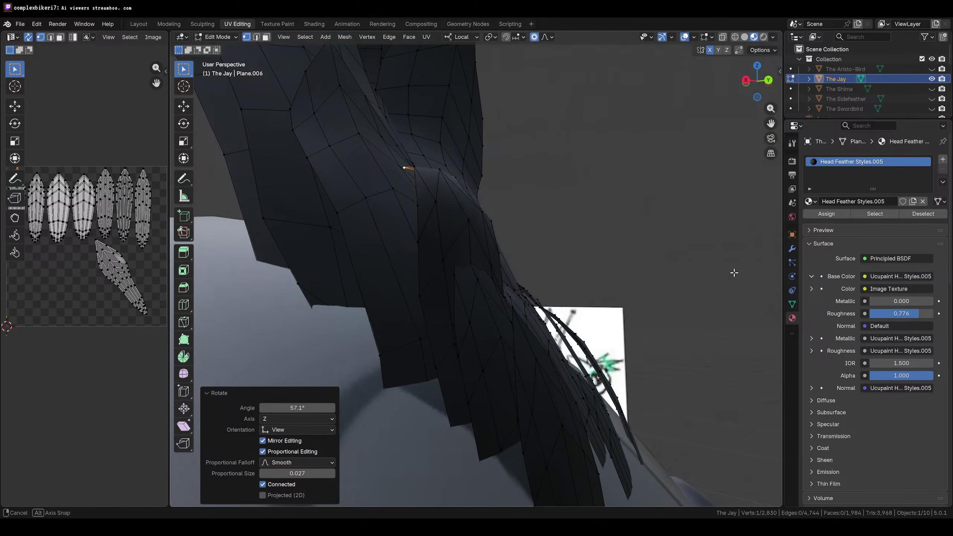
{"action": "key", "text": "ctrl+z"}
Rotate the small forehead feather's tip about 8° in left view with proportional editing
{"action": "middle_click_drag", "start_coordinate": [675, 244], "coordinate": [485, 209]}
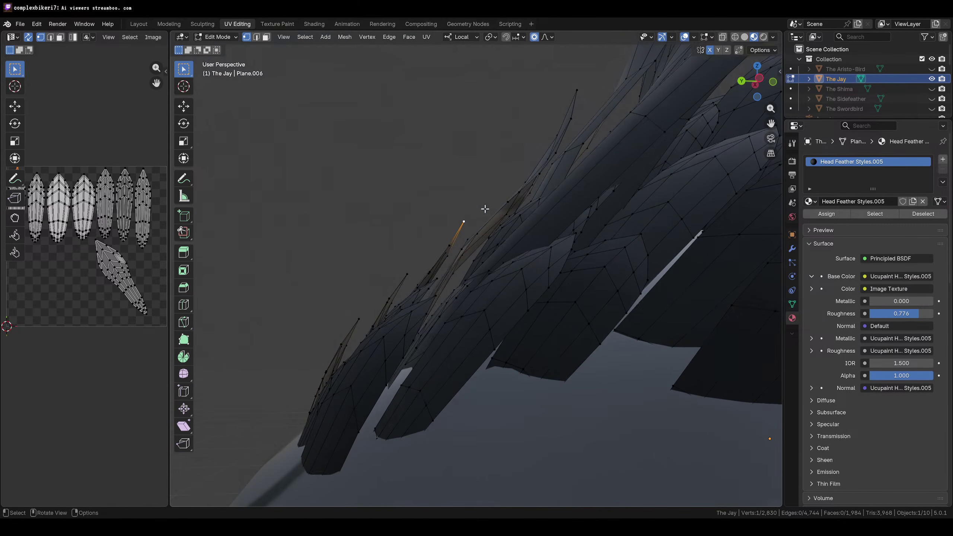
{"action": "left_click", "coordinate": [756, 87]}
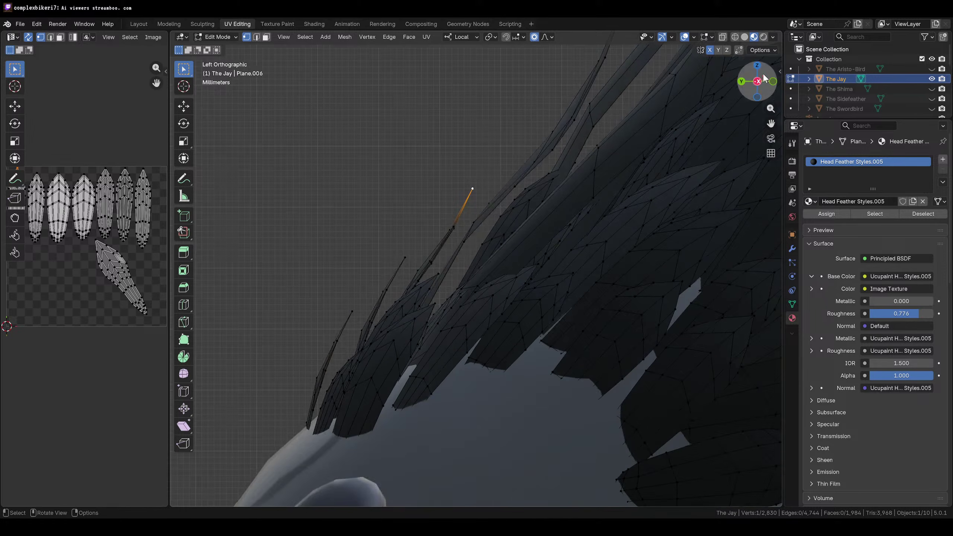
{"action": "key", "text": "r"}
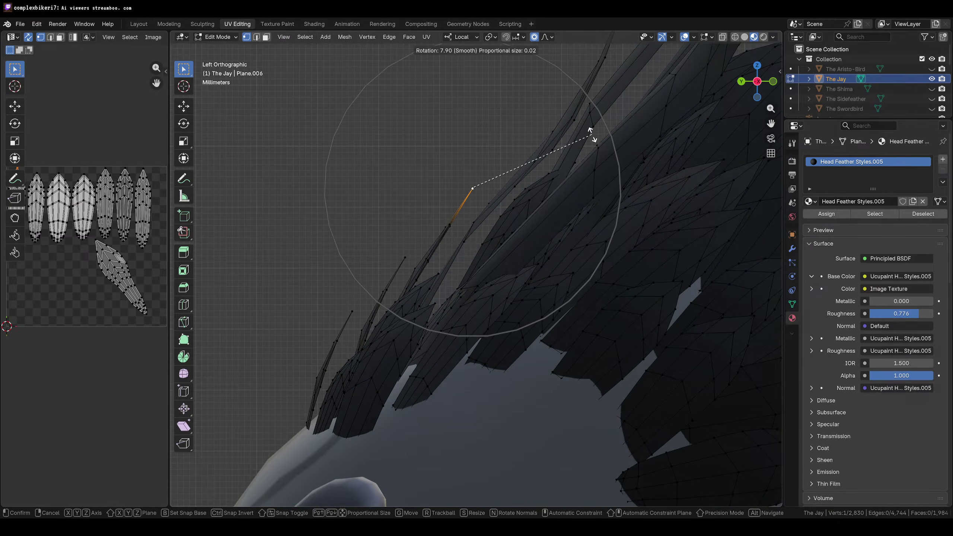
{"action": "left_click", "coordinate": [589, 133]}
{"action": "middle_click_drag", "start_coordinate": [590, 134], "coordinate": [572, 307]}
{"action": "middle_click_drag", "start_coordinate": [466, 306], "coordinate": [479, 239]}
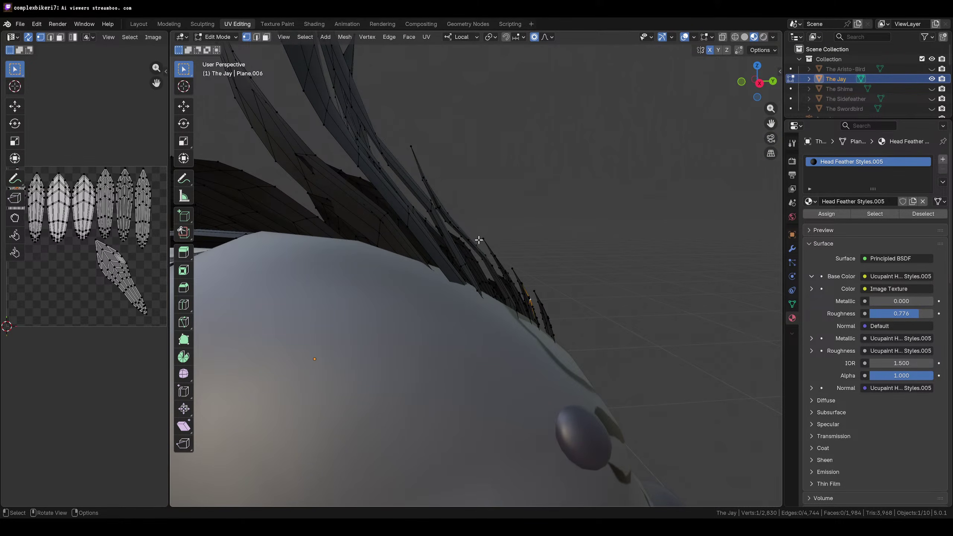
Select the whole small forehead feather and move it about -0.0015 m along local Y in right view
{"action": "key", "text": "ctrl+l"}
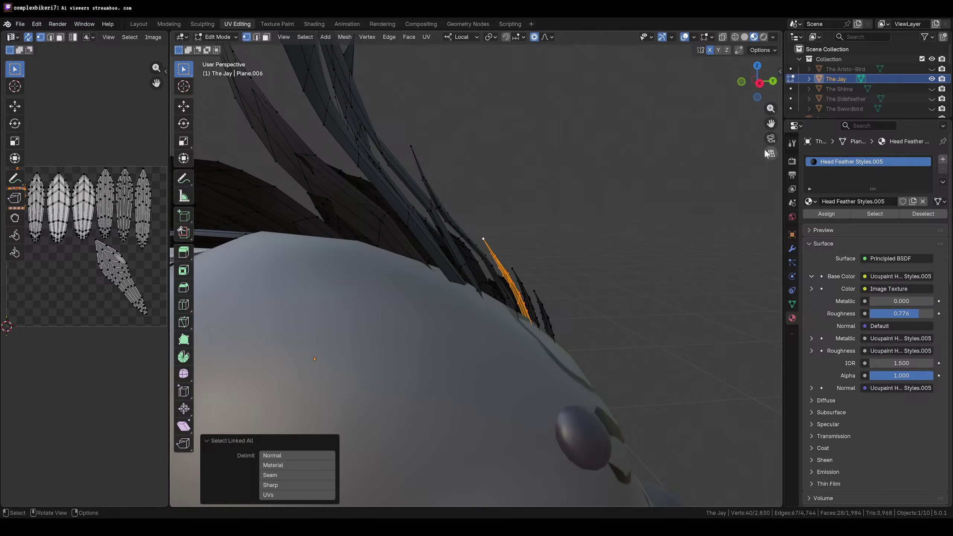
{"action": "left_click", "coordinate": [759, 84]}
{"action": "middle_click_drag", "start_coordinate": [610, 238], "coordinate": [585, 238], "text": "shift"}
{"action": "scroll", "coordinate": [637, 271], "scroll_direction": "up", "scroll_amount": 3}
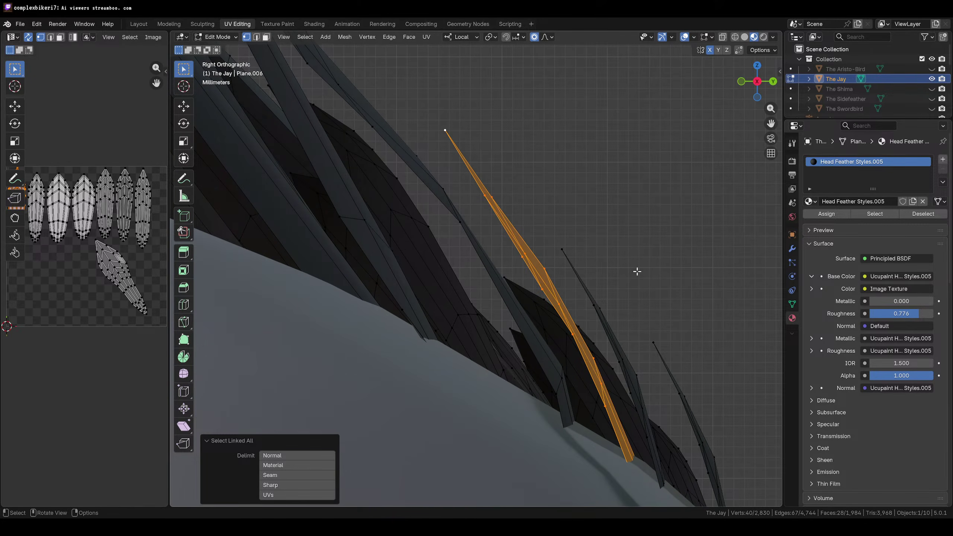
{"action": "left_click", "coordinate": [621, 271]}
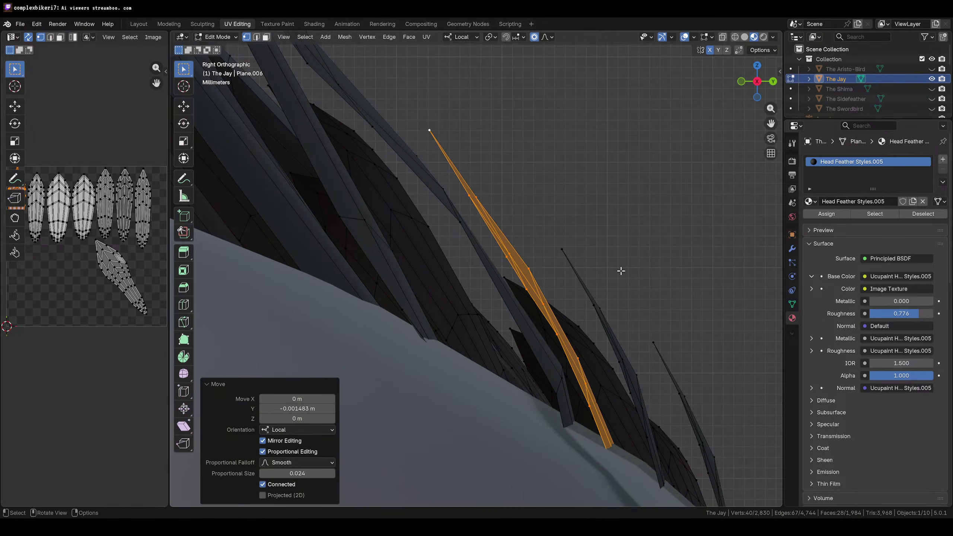
Move the next forehead feather down the brow back toward the crest along local Y and raise it along local Z
{"action": "left_click", "coordinate": [569, 260]}
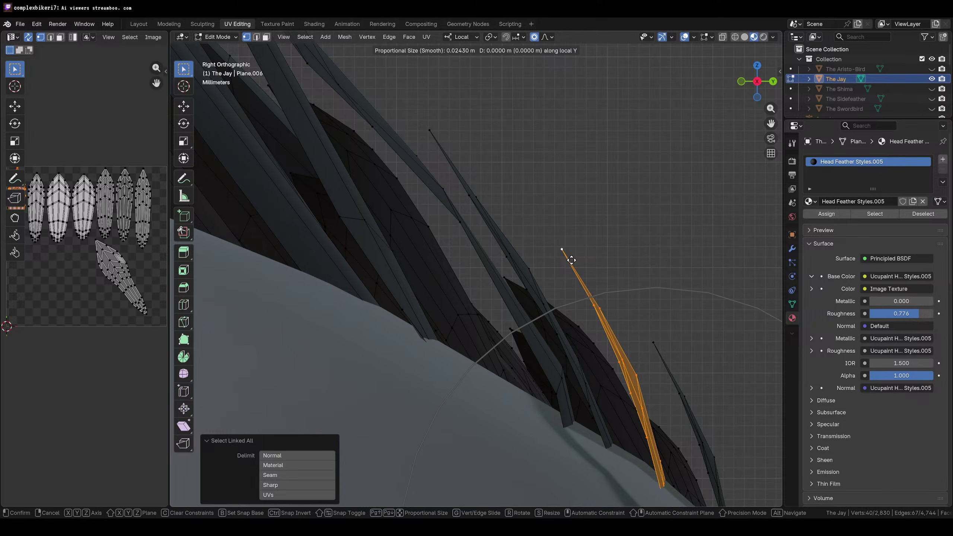
{"action": "left_click", "coordinate": [551, 256]}
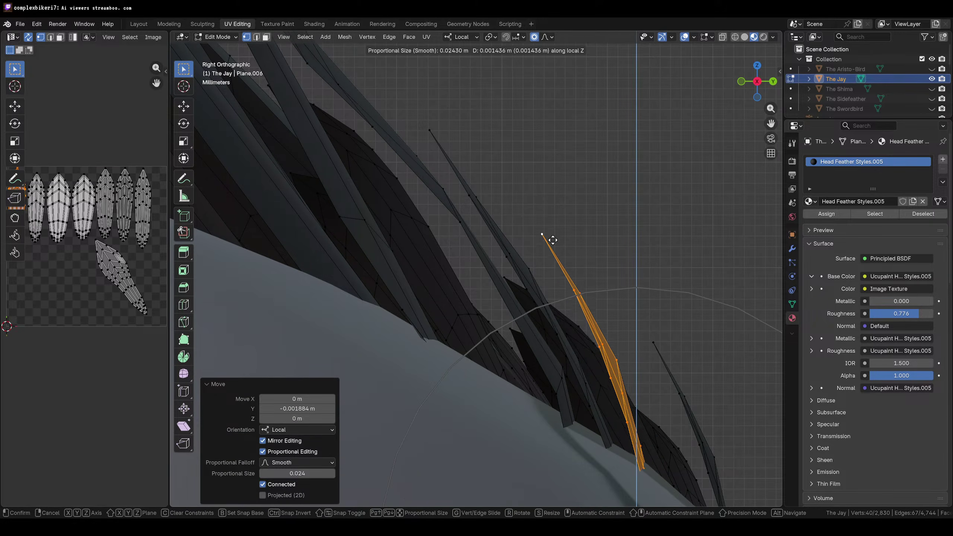
{"action": "left_click", "coordinate": [539, 235]}
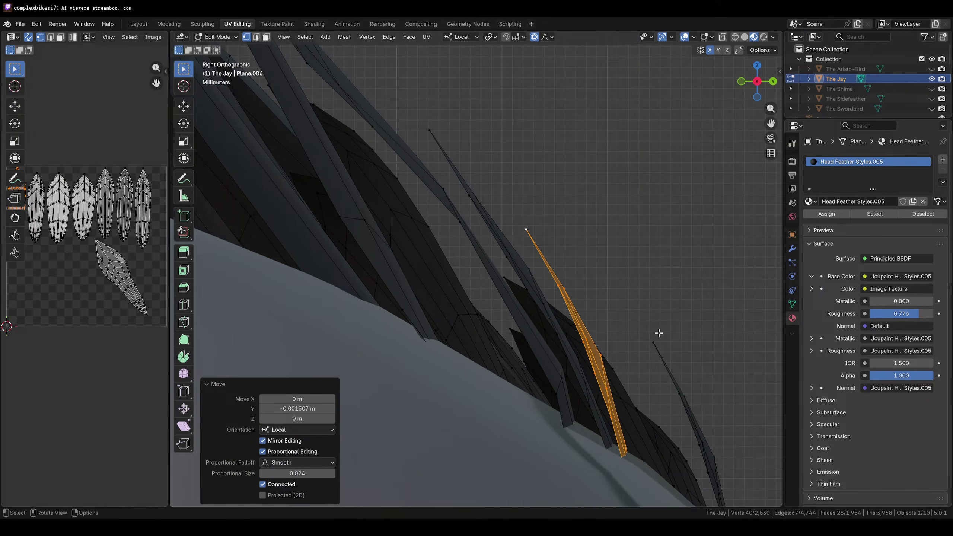
Move the lowest centre forehead feather about -0.0066 m along local Y and raise it along local Z onto the head surface
{"action": "middle_click_drag", "start_coordinate": [649, 338], "coordinate": [598, 302], "text": "shift"}
{"action": "left_click", "coordinate": [599, 303]}
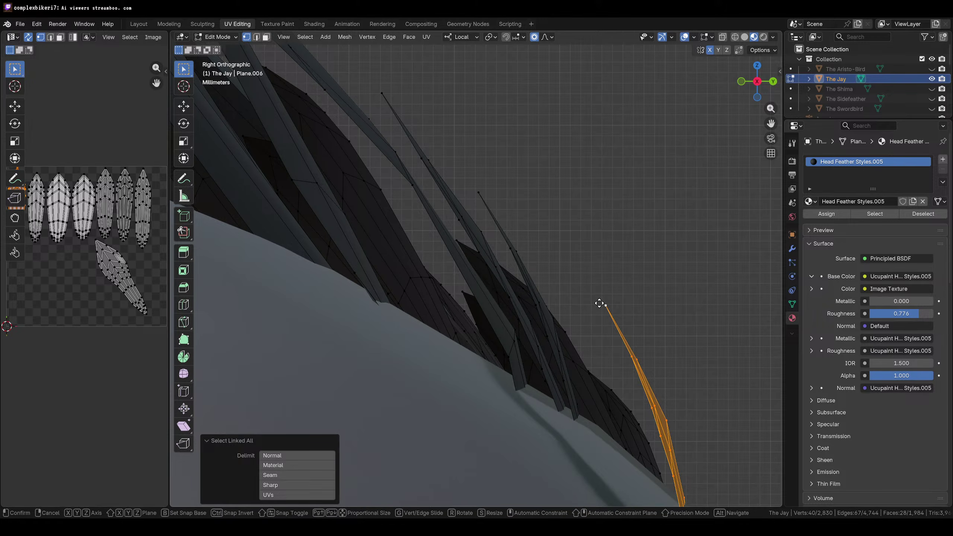
{"action": "left_click", "coordinate": [528, 305]}
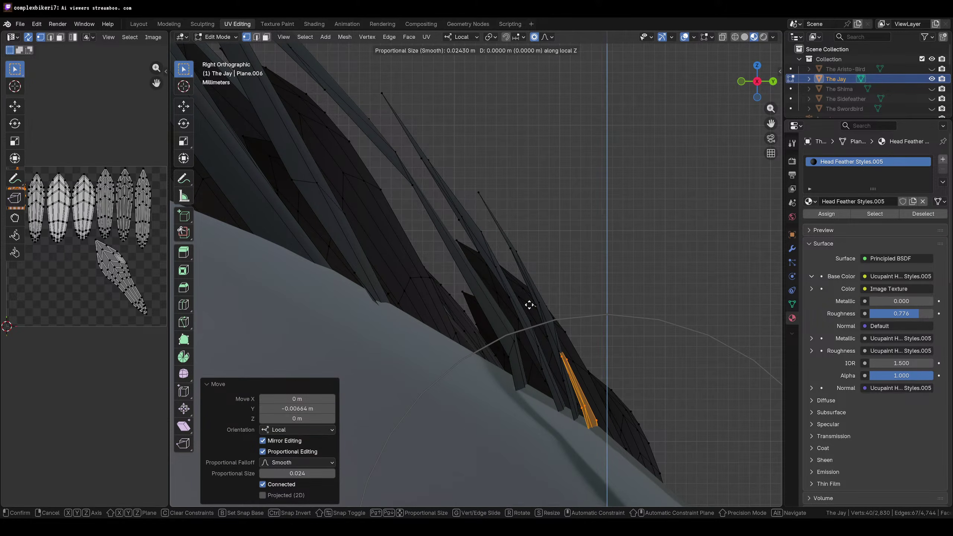
{"action": "left_click", "coordinate": [533, 249]}
{"action": "left_click", "coordinate": [618, 222]}
{"action": "scroll", "coordinate": [619, 221], "scroll_direction": "down", "scroll_amount": 2}
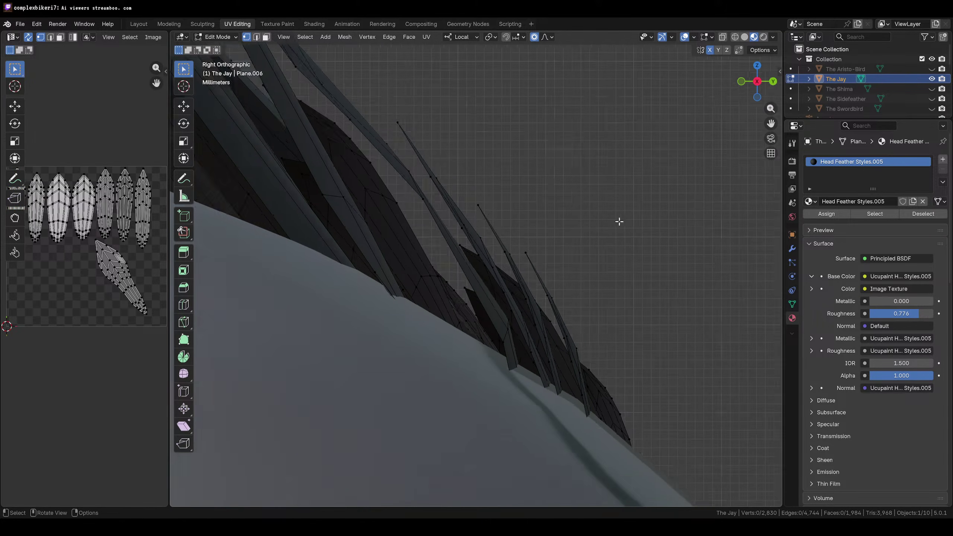
In left view, raise a side forehead feather's tip about 0.0042 m in Y and 0.0033 m in Z, then rotate it -10.7° with proportional editing
{"action": "middle_click_drag", "start_coordinate": [619, 222], "coordinate": [397, 236]}
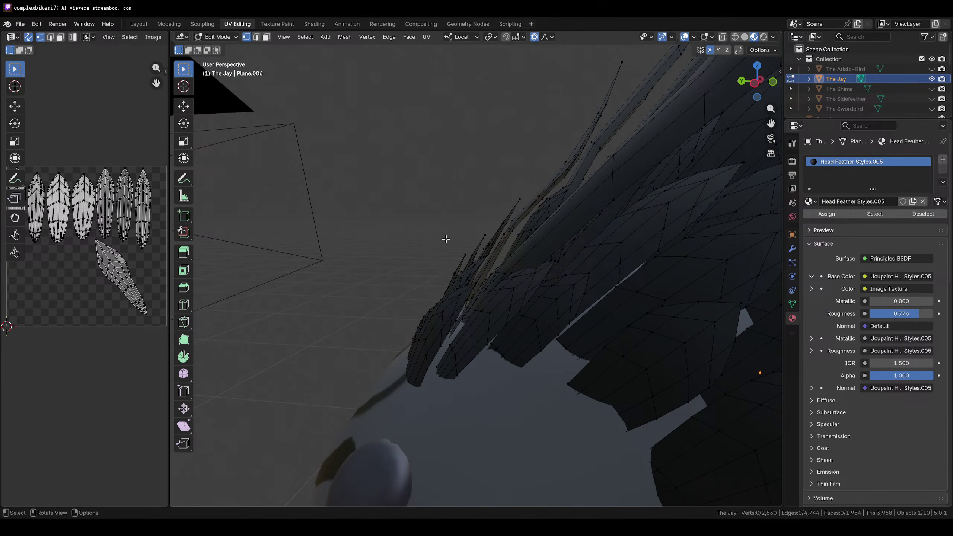
{"action": "middle_click_drag", "start_coordinate": [445, 239], "coordinate": [584, 261]}
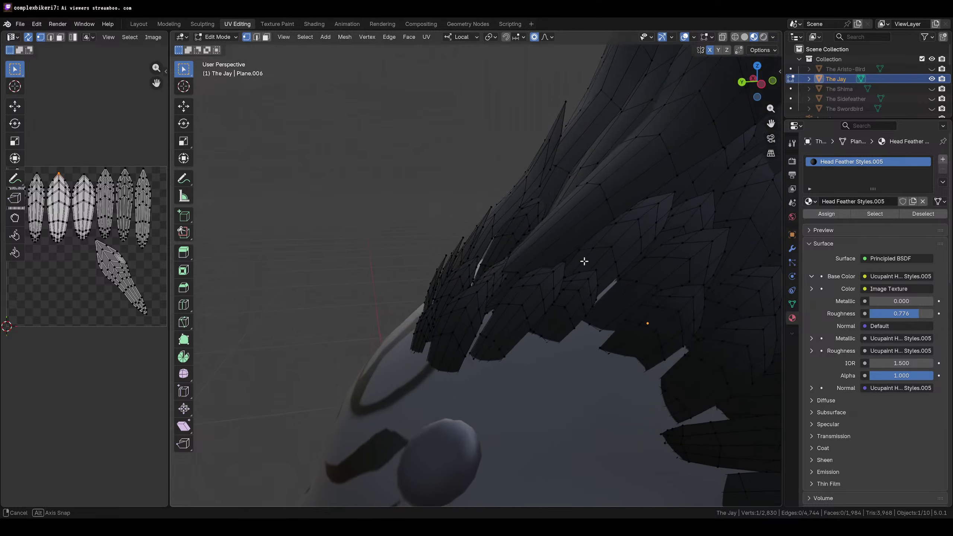
{"action": "left_click", "coordinate": [761, 87]}
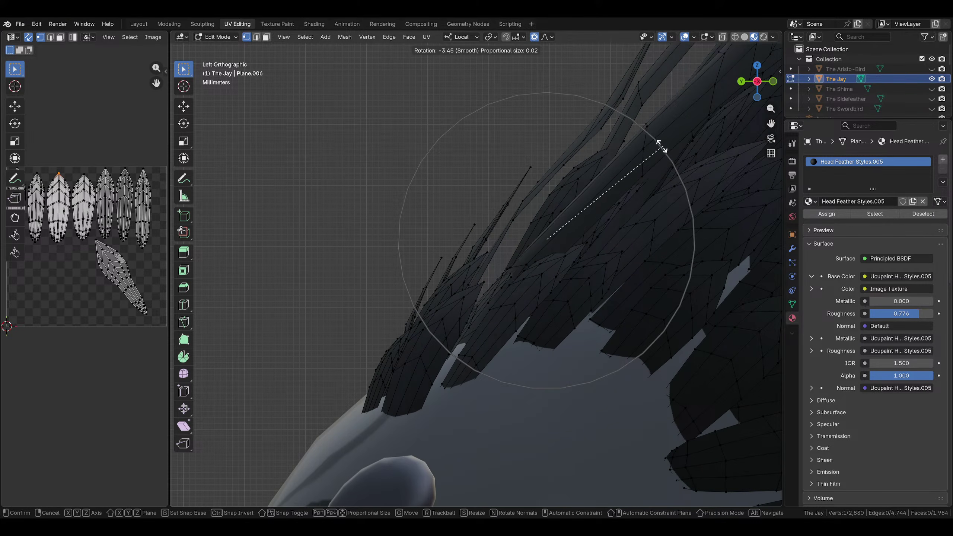
{"action": "left_click", "coordinate": [618, 142]}
{"action": "key", "text": "g"}
{"action": "left_click", "coordinate": [591, 121]}
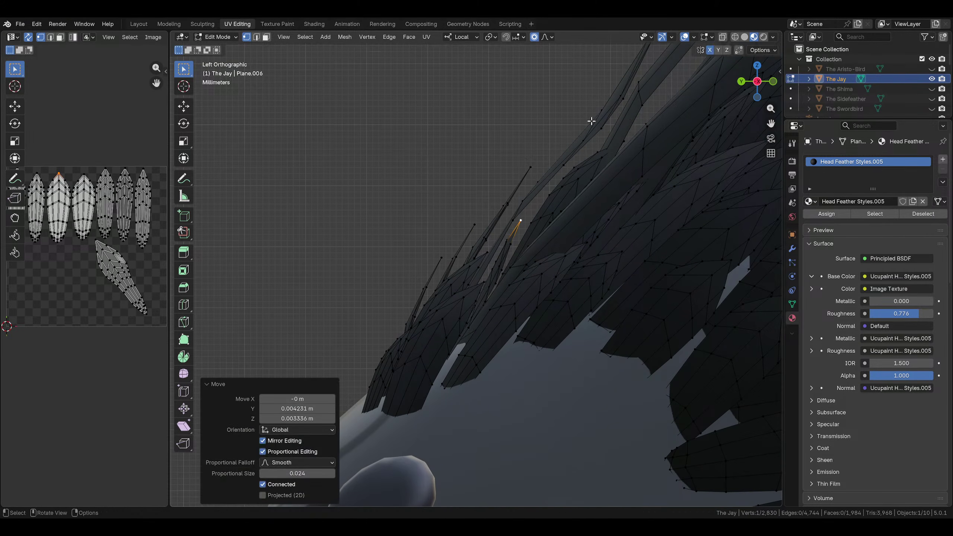
{"action": "left_click", "coordinate": [567, 124]}
{"action": "middle_click_drag", "start_coordinate": [566, 138], "coordinate": [635, 164]}
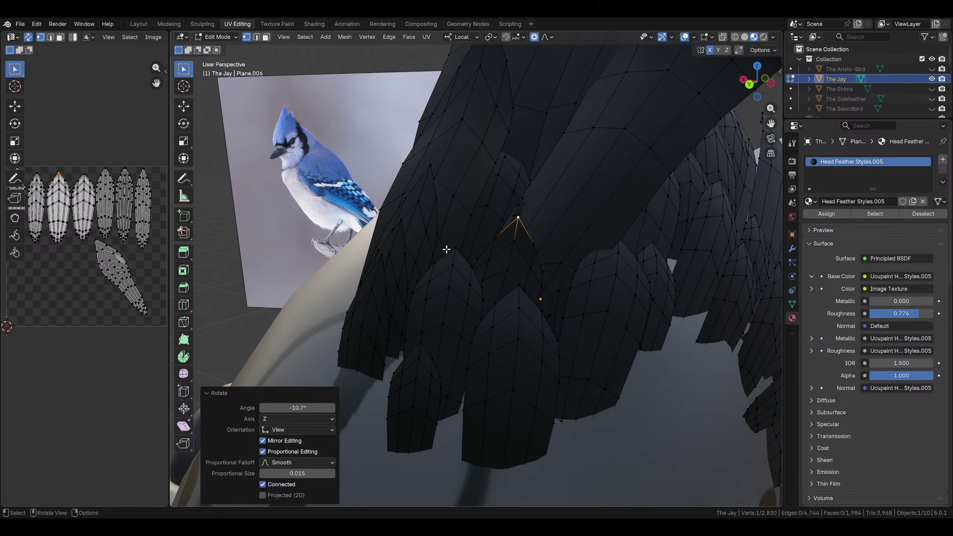
In left view, move the neighbouring feather's tip about 0.0017 m in Y and 0.0018 m in Z, and rotate it with proportional editing
{"action": "middle_click_drag", "start_coordinate": [562, 242], "coordinate": [742, 102]}
{"action": "left_click", "coordinate": [757, 83]}
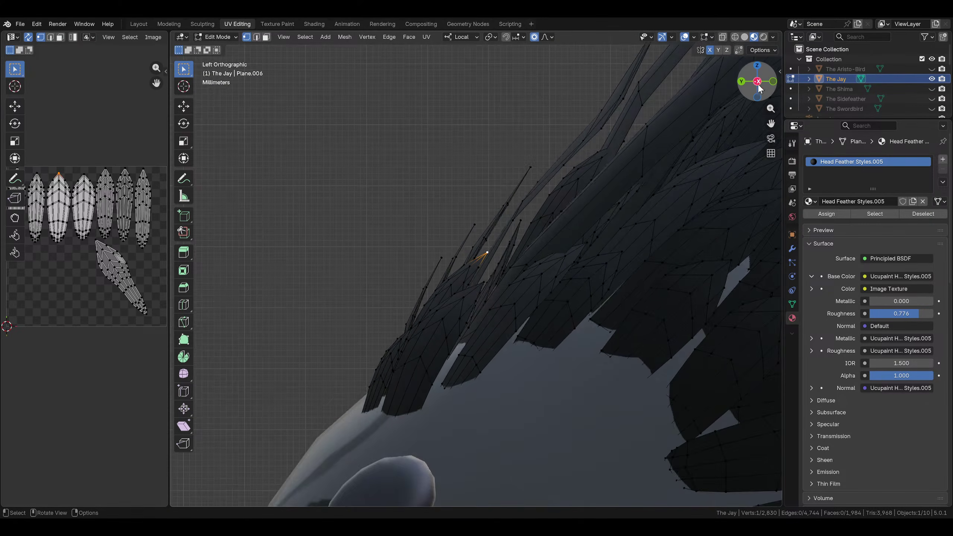
{"action": "left_click", "coordinate": [536, 169]}
{"action": "key", "text": "g"}
{"action": "left_click", "coordinate": [520, 153]}
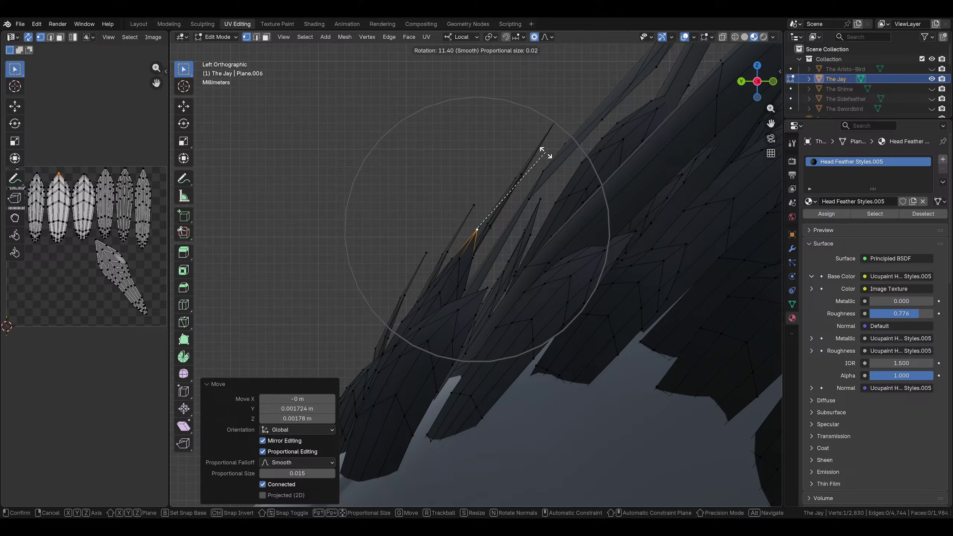
{"action": "left_click", "coordinate": [552, 188]}
Select a whole feather beside the crest's base and reposition it among the front head feathers
{"action": "middle_click_drag", "start_coordinate": [552, 198], "coordinate": [689, 300]}
{"action": "key", "text": "ctrl+l"}
{"action": "left_click", "coordinate": [634, 285]}
{"action": "middle_click_drag", "start_coordinate": [633, 285], "coordinate": [589, 183]}
{"action": "key", "text": "g"}
{"action": "left_click", "coordinate": [513, 308]}
{"action": "left_click", "coordinate": [673, 335]}
{"action": "scroll", "coordinate": [696, 344], "scroll_direction": "up", "scroll_amount": 4}
In left view, bend the tip of the feather beneath the crest outward by rotating it and moving it about 0.0022 m in Y and 0.0018 m in Z
{"action": "left_click", "coordinate": [540, 184]}
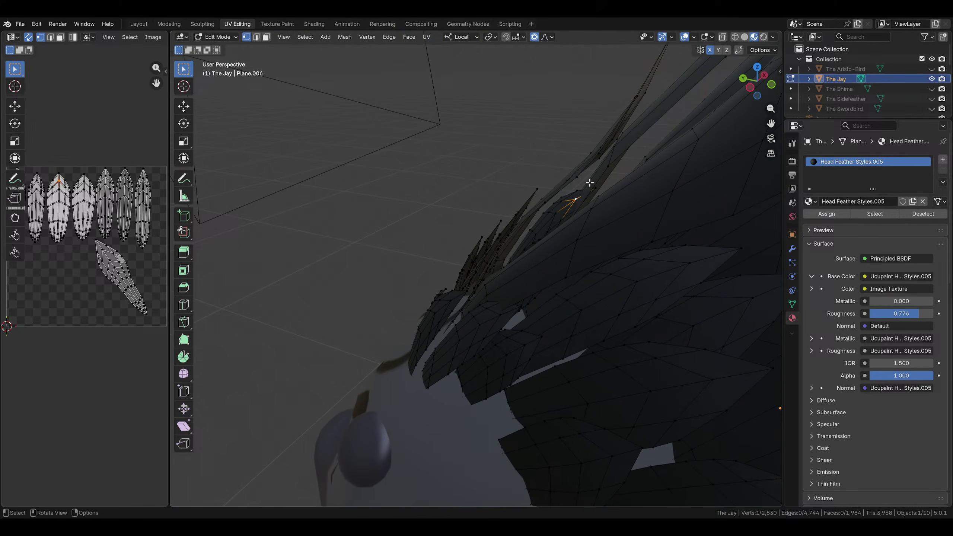
{"action": "left_click", "coordinate": [749, 88]}
{"action": "key", "text": "r"}
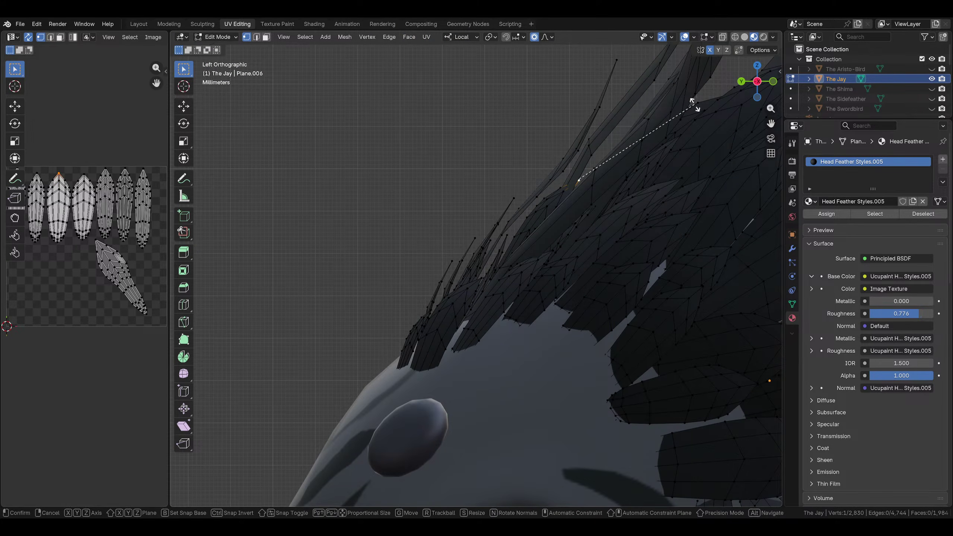
{"action": "left_click", "coordinate": [655, 94]}
{"action": "key", "text": "g"}
{"action": "left_click", "coordinate": [641, 86]}
{"action": "key", "text": "r"}
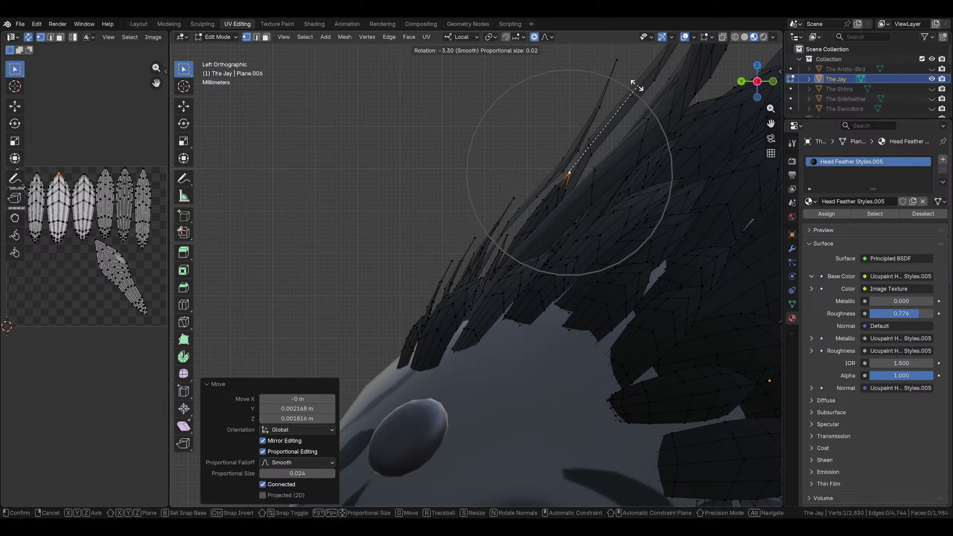
{"action": "left_click", "coordinate": [626, 85]}
{"action": "key", "text": "g"}
{"action": "left_click", "coordinate": [628, 86]}
Try to rotate the small feather beside the centre forehead row 22.7° and shift its position
{"action": "middle_click_drag", "start_coordinate": [628, 86], "coordinate": [602, 265]}
{"action": "scroll", "coordinate": [652, 169], "scroll_direction": "down", "scroll_amount": 1}
{"action": "left_click", "coordinate": [472, 247]}
{"action": "scroll", "coordinate": [522, 300], "scroll_direction": "down", "scroll_amount": 3}
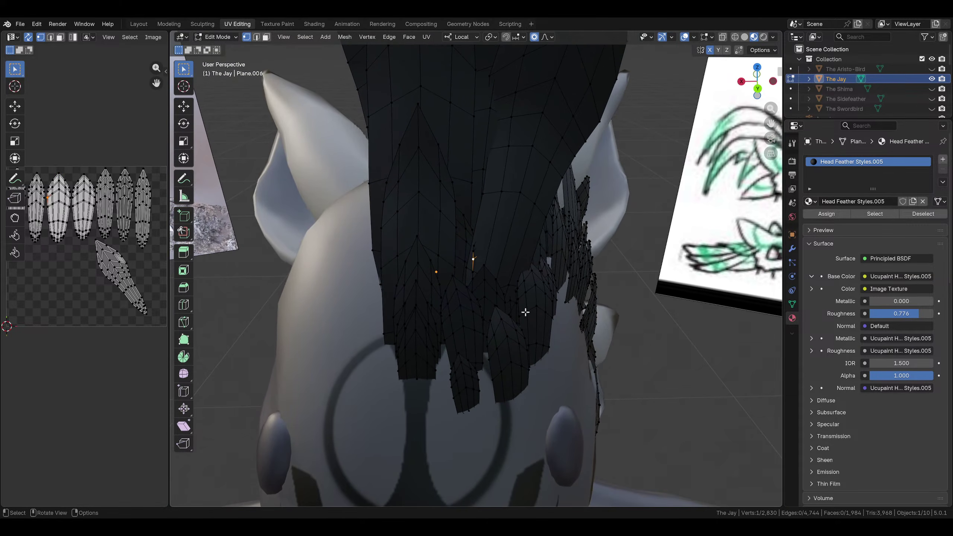
{"action": "key", "text": "ctrl+l"}
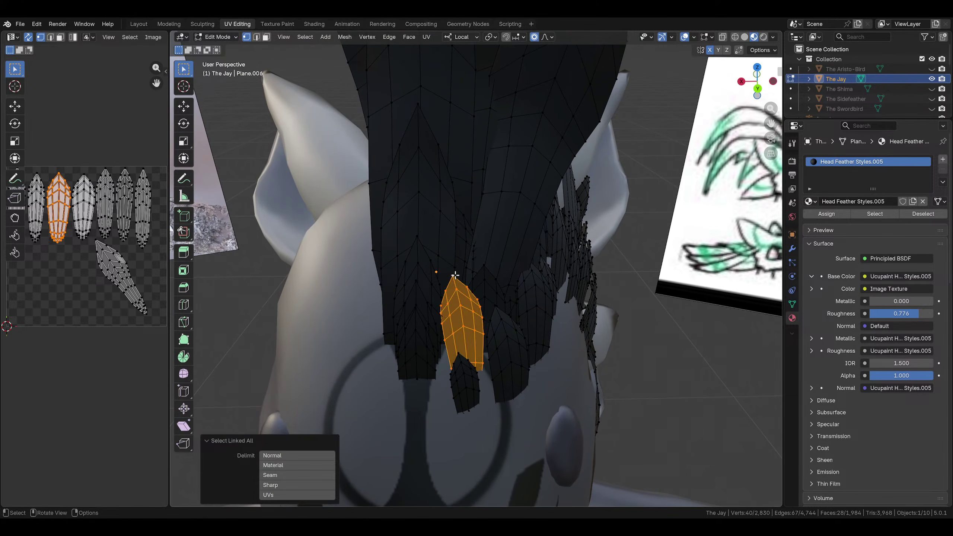
{"action": "scroll", "coordinate": [455, 275], "scroll_direction": "up", "scroll_amount": 2}
{"action": "key", "text": "r"}
{"action": "middle_click_drag", "start_coordinate": [619, 366], "coordinate": [616, 369]}
{"action": "key", "text": "g"}
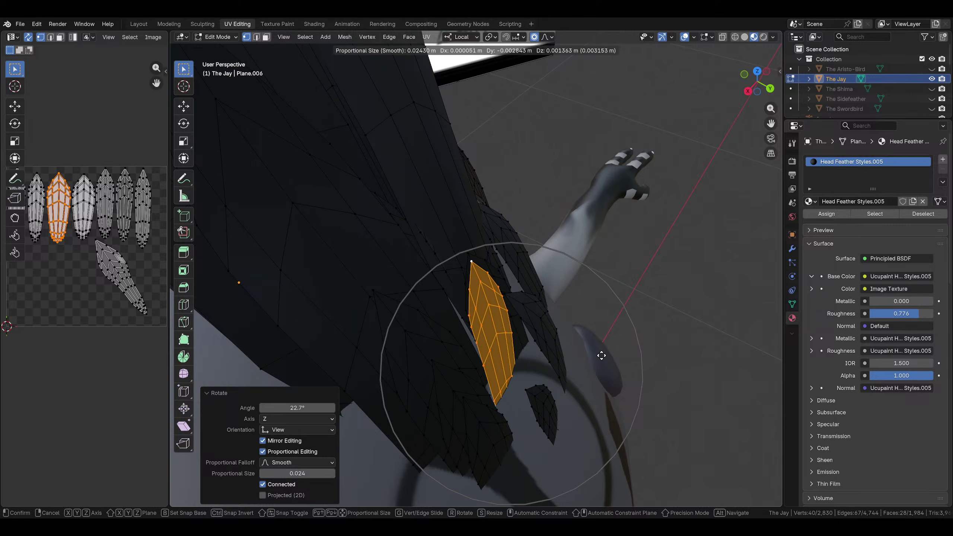
{"action": "left_click", "coordinate": [594, 355]}
{"action": "middle_click_drag", "start_coordinate": [551, 344], "coordinate": [534, 314]}
{"action": "key", "text": "ctrl+z"}
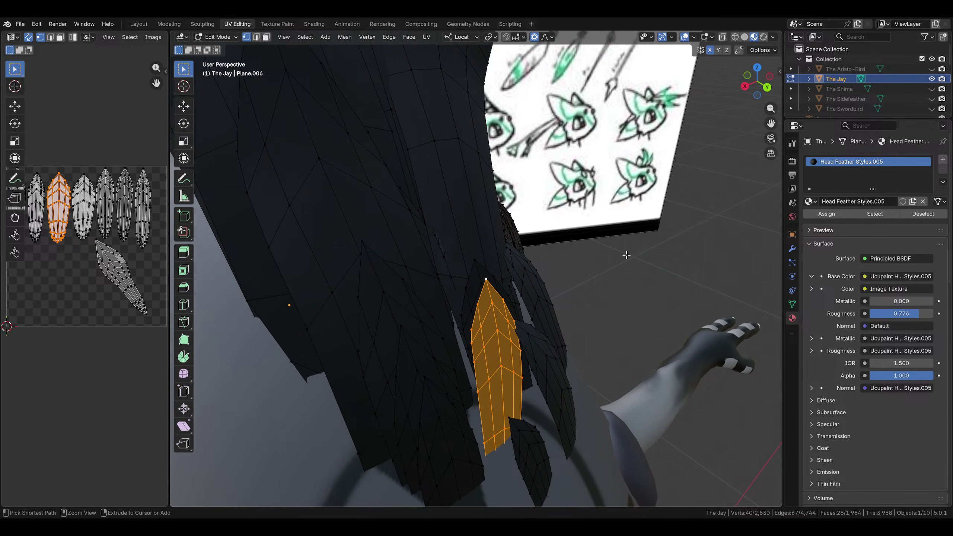
Select five front feathers beside the crest's base and rotate them about local Y around their individual origins
{"action": "middle_click_drag", "start_coordinate": [625, 255], "coordinate": [494, 270]}
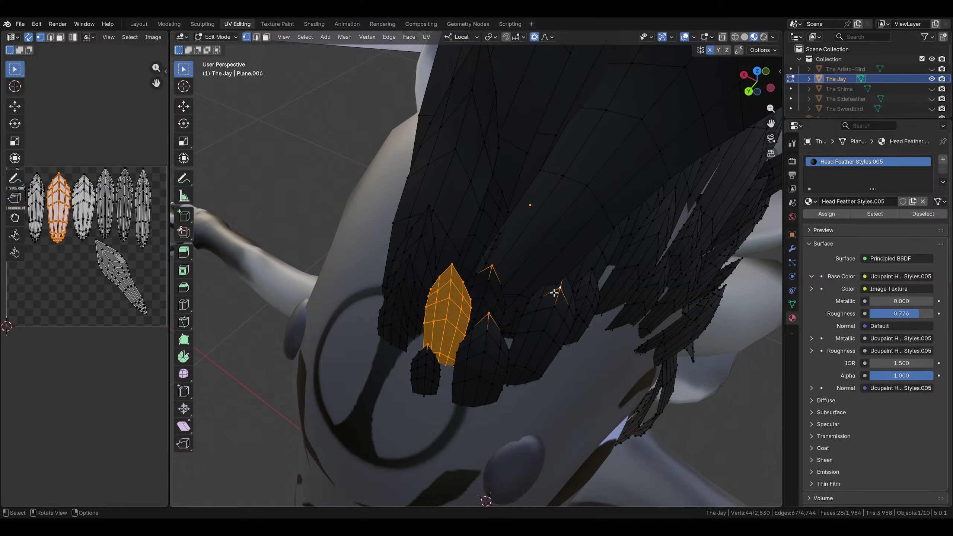
{"action": "key", "text": "ctrl+l"}
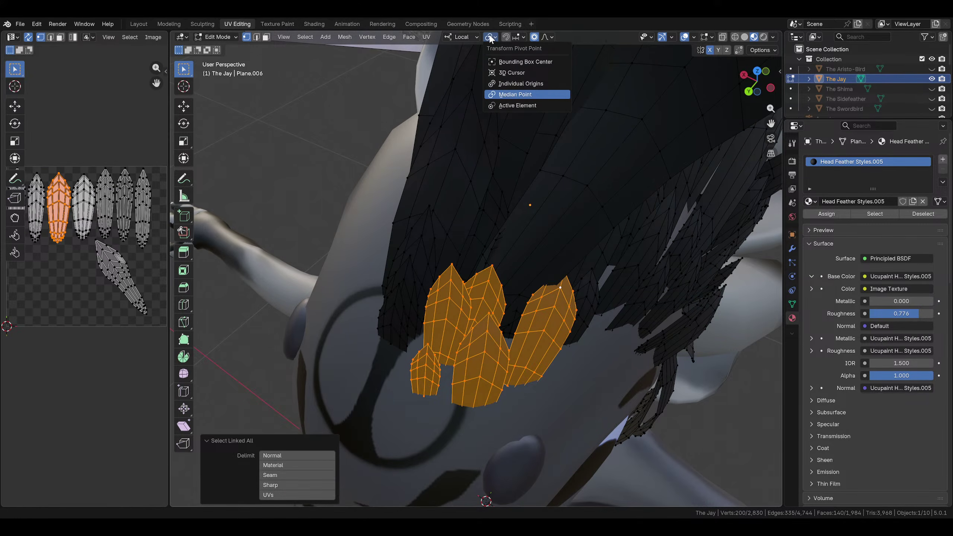
{"action": "middle_click_drag", "start_coordinate": [498, 101], "coordinate": [590, 98]}
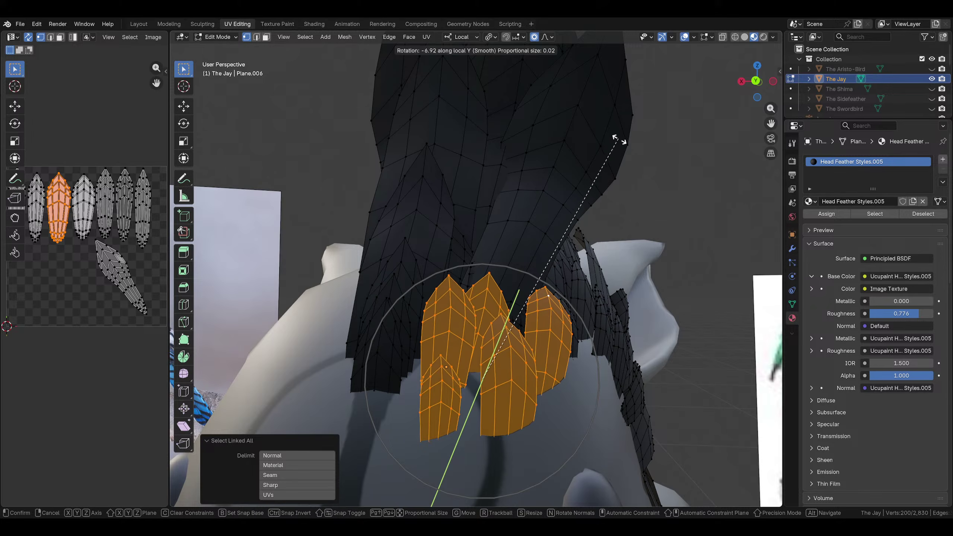
{"action": "left_click", "coordinate": [662, 184]}
{"action": "left_click", "coordinate": [658, 279]}
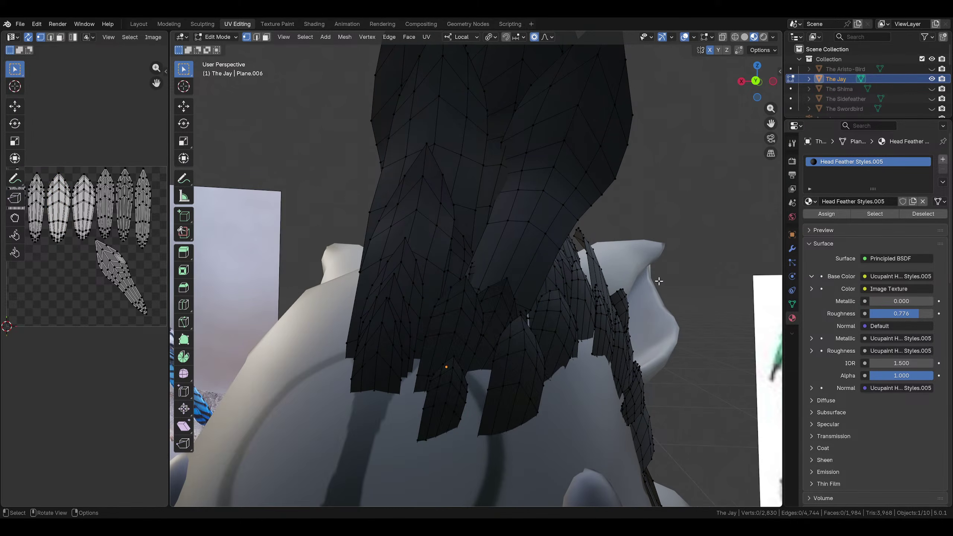
Select the whole feather next to the centre forehead row and move it closer against the crest's base
{"action": "middle_click_drag", "start_coordinate": [657, 280], "coordinate": [678, 337]}
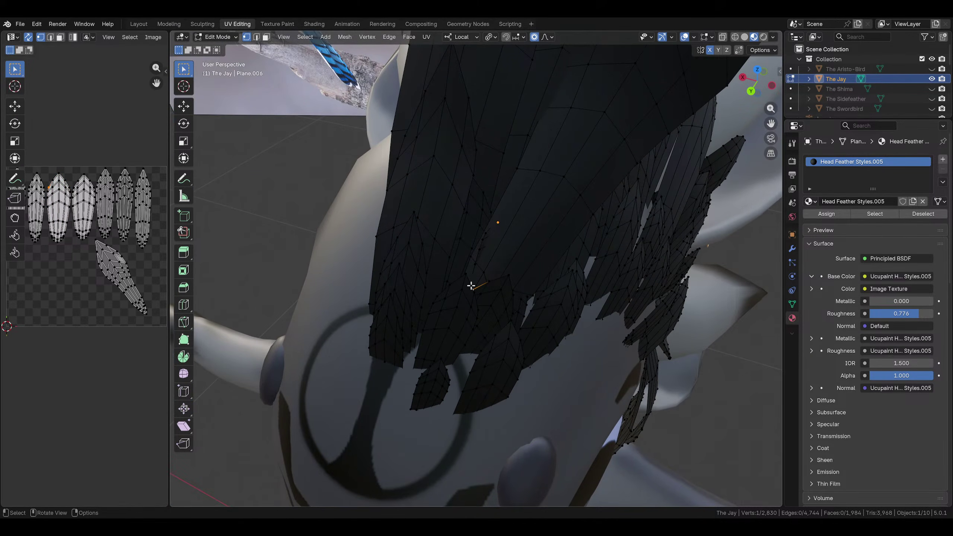
{"action": "key", "text": "ctrl+l"}
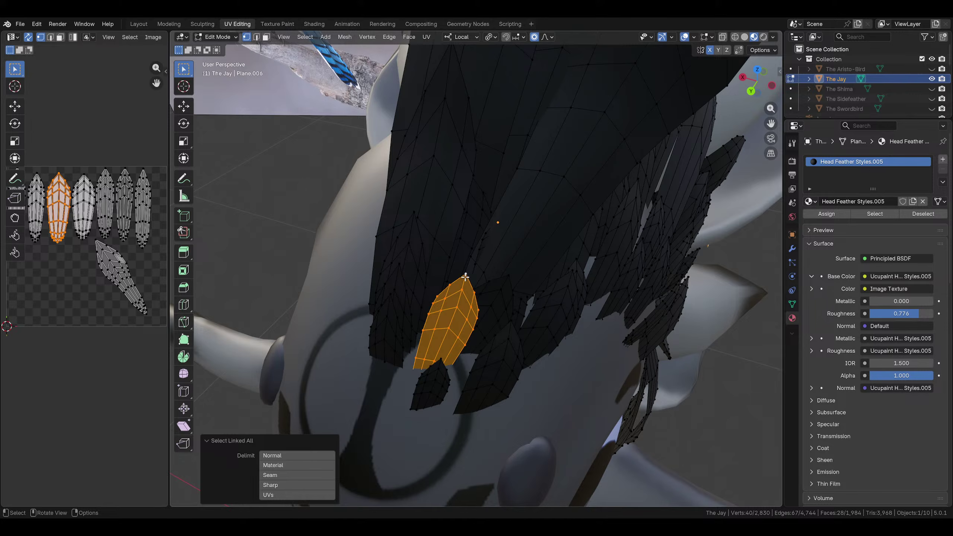
{"action": "middle_click_drag", "start_coordinate": [465, 276], "coordinate": [557, 229]}
{"action": "key", "text": "g"}
{"action": "left_click", "coordinate": [506, 272]}
{"action": "key", "text": "g"}
{"action": "left_click", "coordinate": [598, 258]}
Rotate another front feather and move it about -0.0026 m in Y and 0.0035 m in Z so it lies along the crest
{"action": "left_click", "coordinate": [463, 376]}
{"action": "key", "text": "ctrl+l"}
{"action": "scroll", "coordinate": [474, 372], "scroll_direction": "up", "scroll_amount": 3}
{"action": "key", "text": "r"}
{"action": "left_click", "coordinate": [505, 303]}
{"action": "key", "text": "g"}
{"action": "left_click", "coordinate": [478, 246]}
{"action": "key", "text": "g"}
{"action": "left_click", "coordinate": [482, 265]}
{"action": "key", "text": "r"}
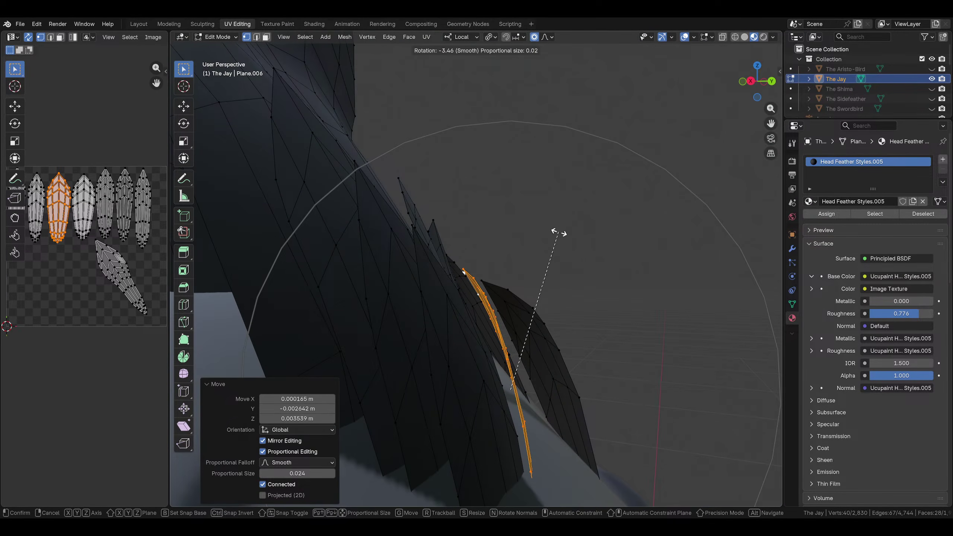
{"action": "left_click", "coordinate": [558, 230]}
Rotate that feather's tip 26° with proportional editing
{"action": "left_click", "coordinate": [464, 270]}
{"action": "key", "text": "r"}
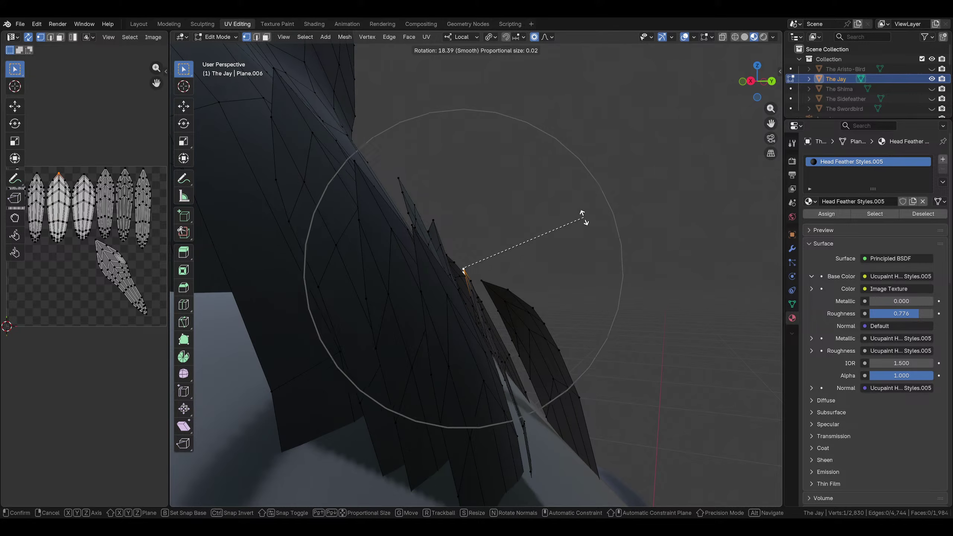
{"action": "left_click", "coordinate": [590, 233]}
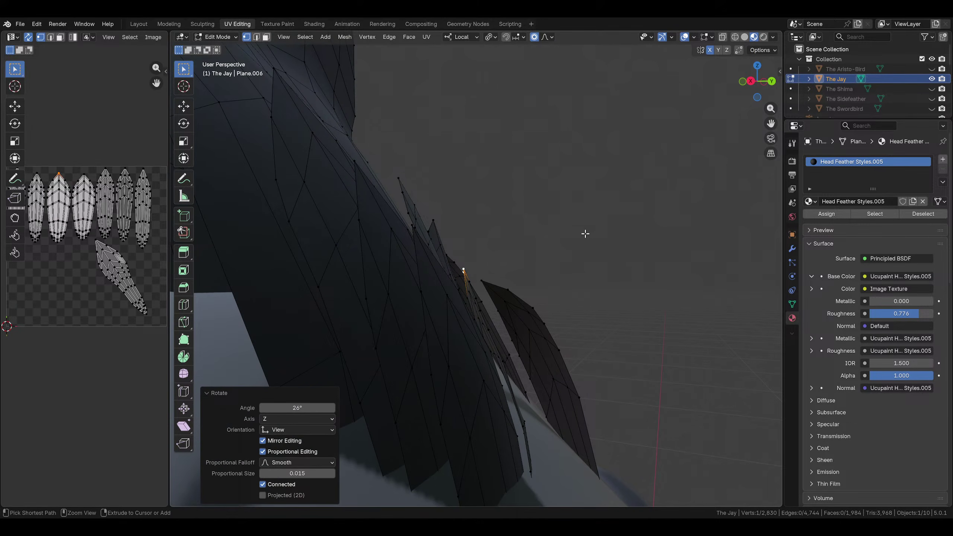
Select the whole front feather beside the crest's base and rotate it 13.6° in the view
{"action": "key", "text": "ctrl+l"}
{"action": "left_click", "coordinate": [580, 232]}
{"action": "middle_click_drag", "start_coordinate": [581, 232], "coordinate": [671, 313]}
{"action": "left_click", "coordinate": [631, 339]}
{"action": "left_click", "coordinate": [617, 302]}
{"action": "key", "text": "r"}
{"action": "left_click", "coordinate": [534, 243]}
Rotate the selected front feather another 16.2° and scale it down to about 0.86
{"action": "middle_click_drag", "start_coordinate": [534, 242], "coordinate": [392, 208]}
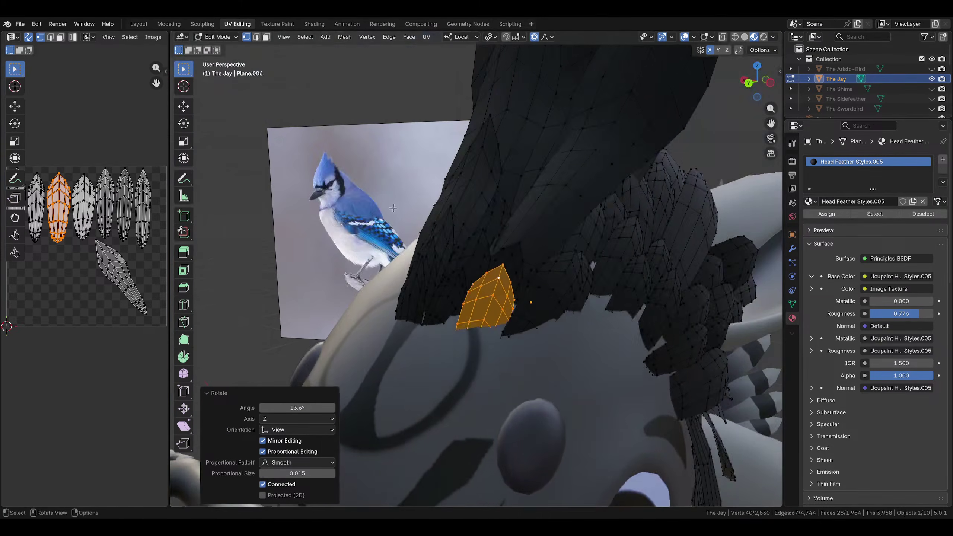
{"action": "key", "text": "r"}
{"action": "left_click", "coordinate": [544, 266]}
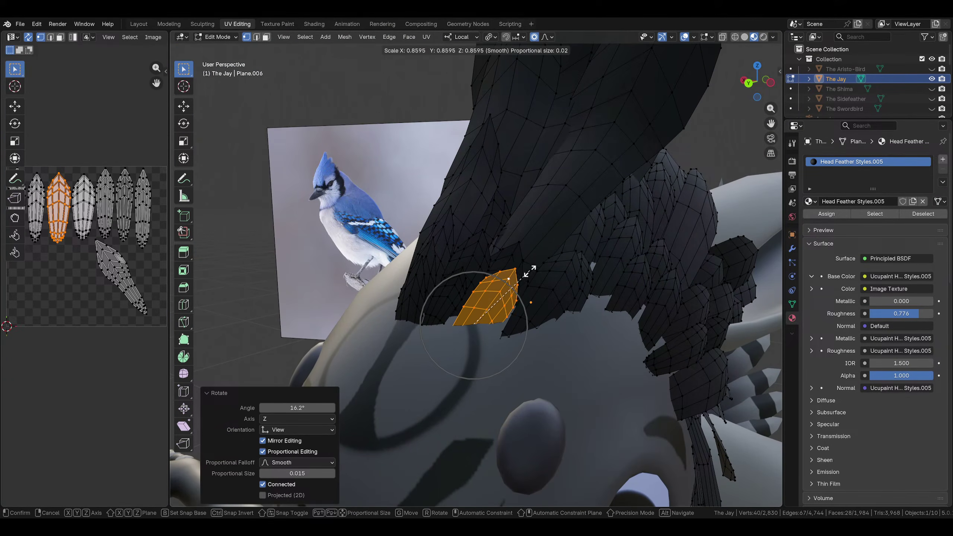
{"action": "left_click", "coordinate": [524, 277]}
Move the small front feather's tip about -0.0010 m in X, 0.0022 m in Y and 0.0010 m in Z, and rotate it 36.4°
{"action": "middle_click_drag", "start_coordinate": [524, 277], "coordinate": [435, 324]}
{"action": "left_click", "coordinate": [511, 301]}
{"action": "middle_click_drag", "start_coordinate": [511, 301], "coordinate": [545, 252]}
{"action": "key", "text": "g"}
{"action": "left_click", "coordinate": [548, 353]}
{"action": "left_click", "coordinate": [575, 283]}
{"action": "left_click", "coordinate": [536, 233]}
{"action": "left_click", "coordinate": [558, 244]}
{"action": "key", "text": "r"}
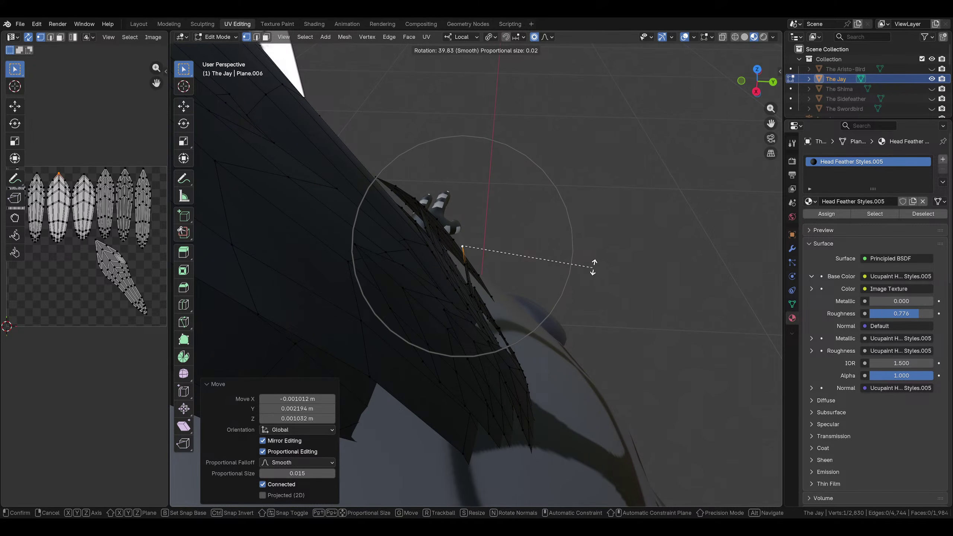
{"action": "middle_click_drag", "start_coordinate": [599, 260], "coordinate": [461, 225]}
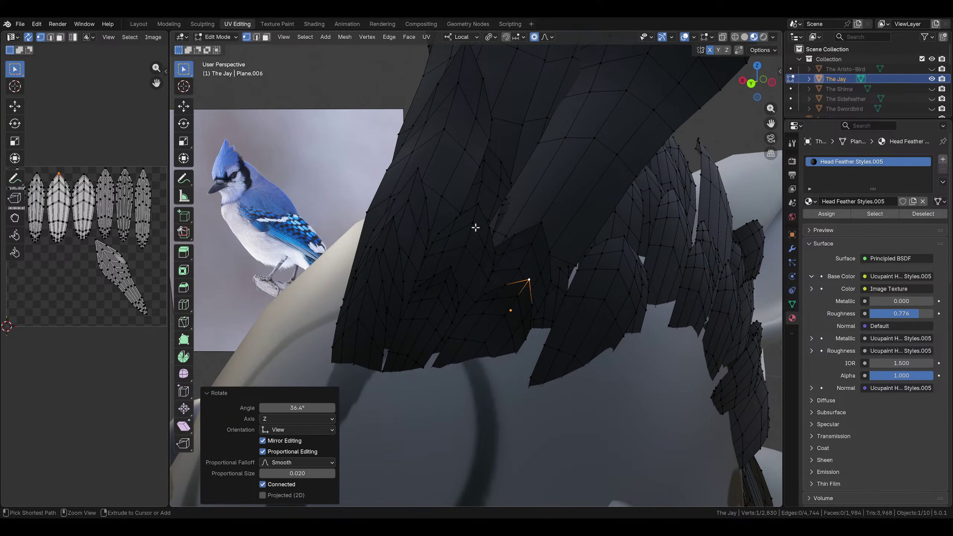
Select the whole small front feather, scale it to 0.831, nudge it toward the crest's base and rotate it 8.15° in the view
{"action": "key", "text": "ctrl+l"}
{"action": "scroll", "coordinate": [598, 301], "scroll_direction": "up", "scroll_amount": 2}
{"action": "left_click", "coordinate": [561, 306]}
{"action": "key", "text": "g"}
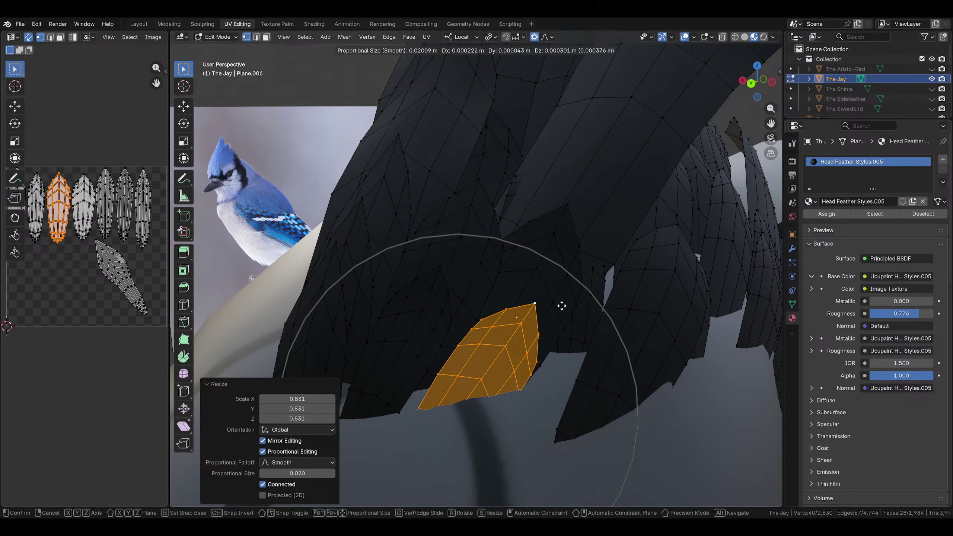
{"action": "left_click", "coordinate": [562, 288]}
{"action": "middle_click_drag", "start_coordinate": [562, 288], "coordinate": [615, 305]}
{"action": "key", "text": "r"}
{"action": "left_click", "coordinate": [625, 324]}
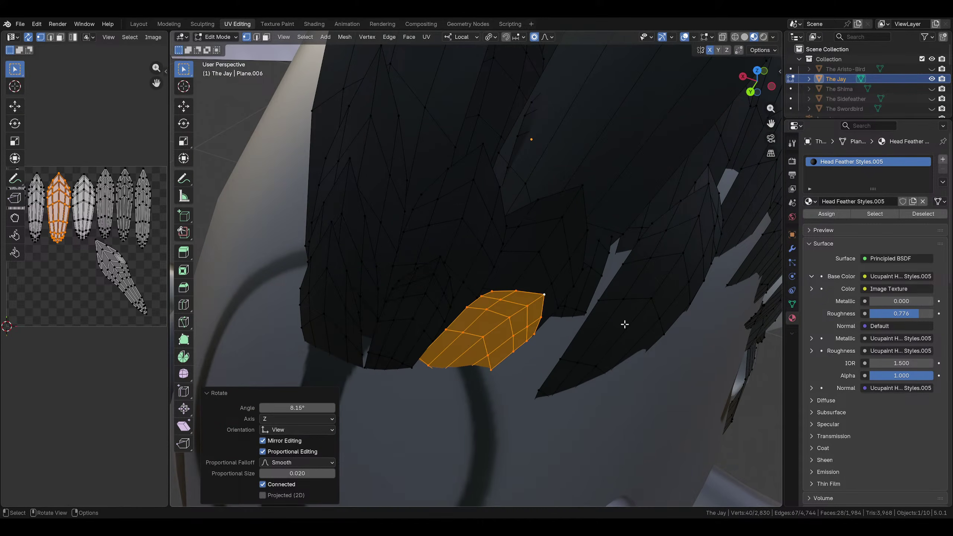
{"action": "left_click", "coordinate": [592, 423]}
Pull the feather tucked behind the crest's front out by about -0.0236 m in X, -0.0051 m in Y and 0.0143 m in Z
{"action": "scroll", "coordinate": [589, 416], "scroll_direction": "down", "scroll_amount": 3}
{"action": "middle_click_drag", "start_coordinate": [587, 412], "coordinate": [606, 400]}
{"action": "scroll", "coordinate": [529, 386], "scroll_direction": "down", "scroll_amount": 4}
{"action": "scroll", "coordinate": [606, 400], "scroll_direction": "up", "scroll_amount": 6}
{"action": "middle_click_drag", "start_coordinate": [599, 300], "coordinate": [491, 239]}
{"action": "key", "text": "ctrl+l"}
{"action": "scroll", "coordinate": [454, 229], "scroll_direction": "up", "scroll_amount": 2}
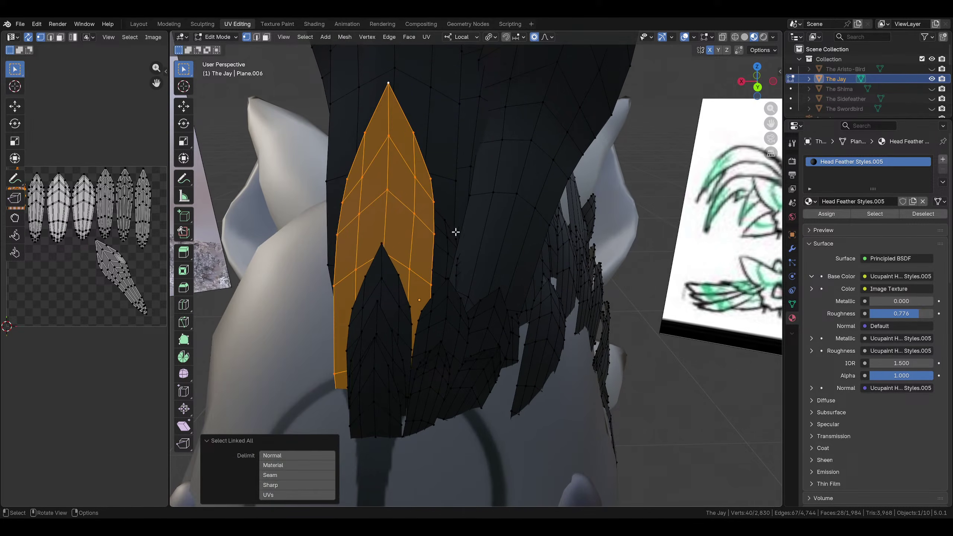
{"action": "left_click", "coordinate": [445, 225]}
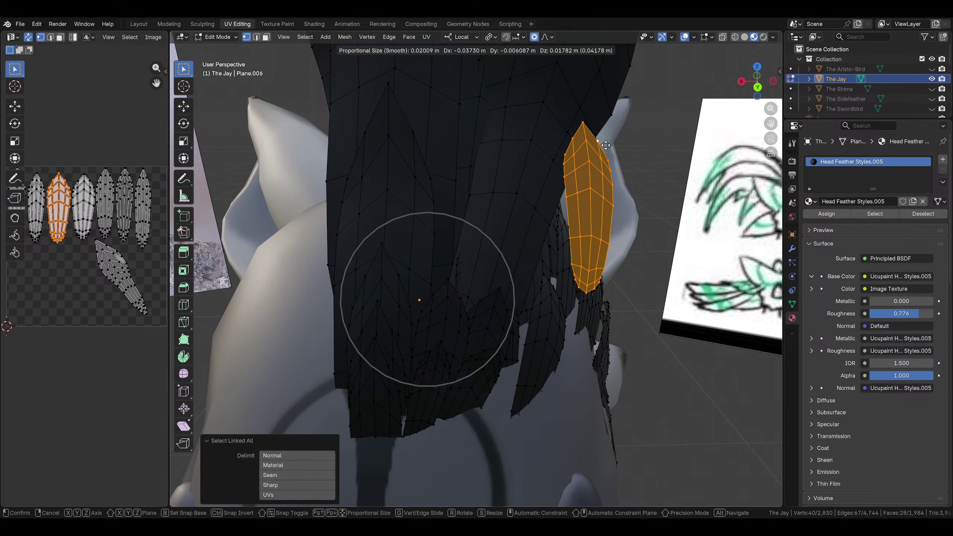
{"action": "left_click", "coordinate": [546, 162]}
{"action": "middle_click_drag", "start_coordinate": [546, 162], "coordinate": [562, 150]}
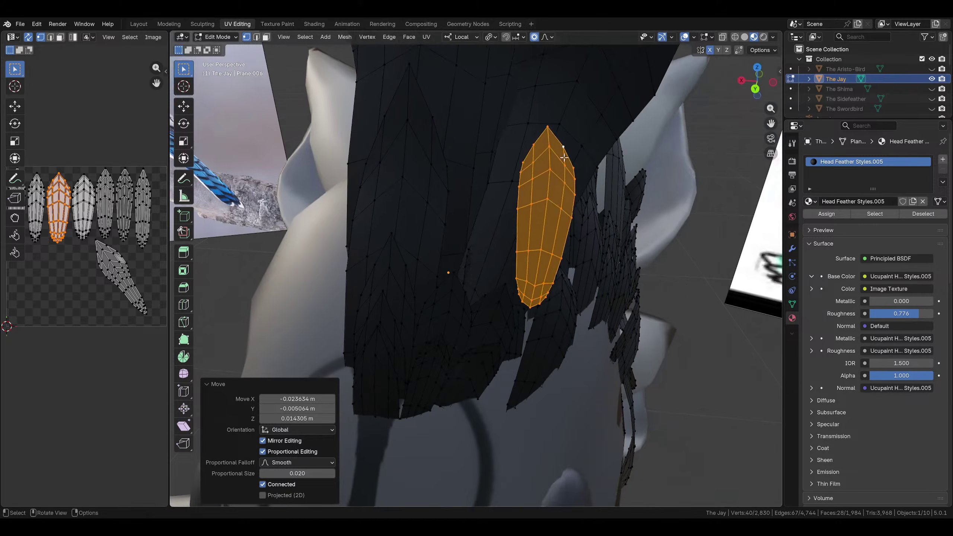
Rotate the pulled-out feather and move it about 0.0116 m in X, 0.0076 m in Y and -0.0113 m in Z
{"action": "key", "text": "r"}
{"action": "left_click", "coordinate": [628, 148]}
{"action": "key", "text": "g"}
{"action": "left_click", "coordinate": [580, 195]}
{"action": "middle_click_drag", "start_coordinate": [580, 196], "coordinate": [424, 213]}
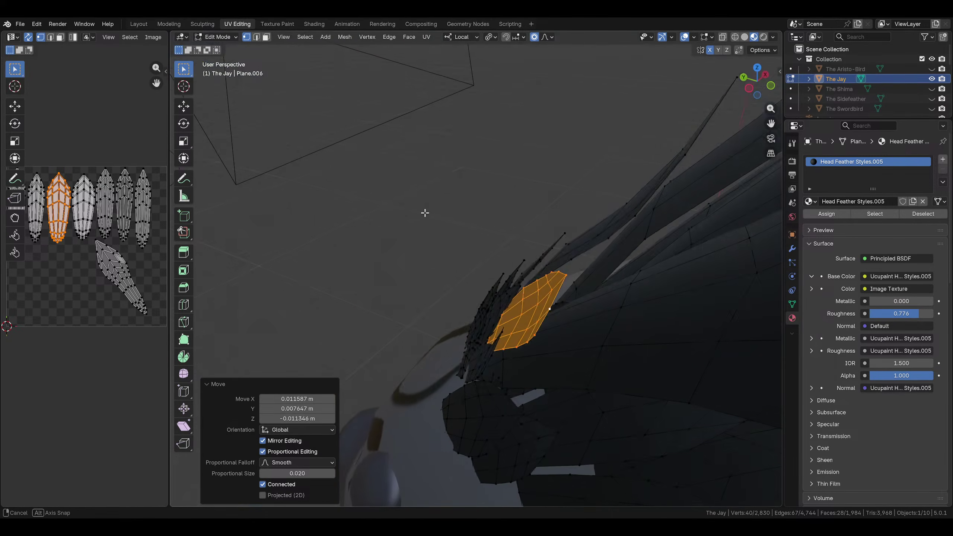
Rotate the selected feather -6.94° in the view and move it about -0.0012 m in Y and -0.0008 m in Z against the crest
{"action": "left_click", "coordinate": [570, 233]}
{"action": "middle_click_drag", "start_coordinate": [570, 232], "coordinate": [623, 226]}
{"action": "key", "text": "g"}
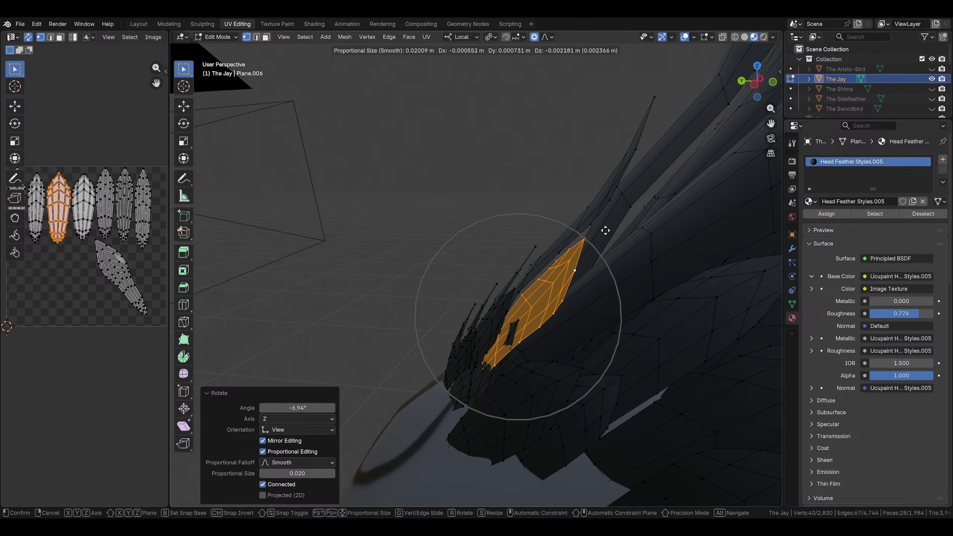
{"action": "left_click", "coordinate": [606, 228]}
{"action": "key", "text": "g"}
{"action": "left_click", "coordinate": [611, 236]}
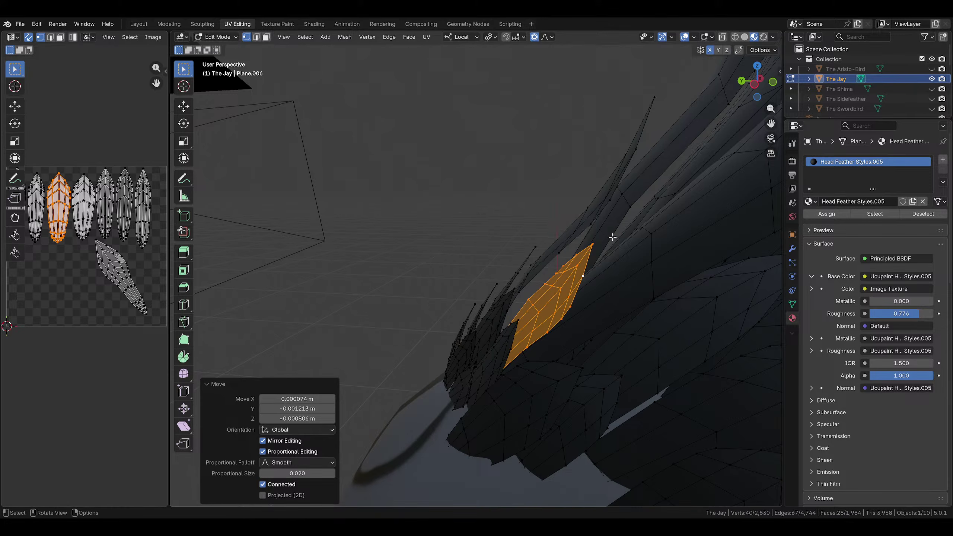
{"action": "middle_click_drag", "start_coordinate": [612, 236], "coordinate": [685, 233]}
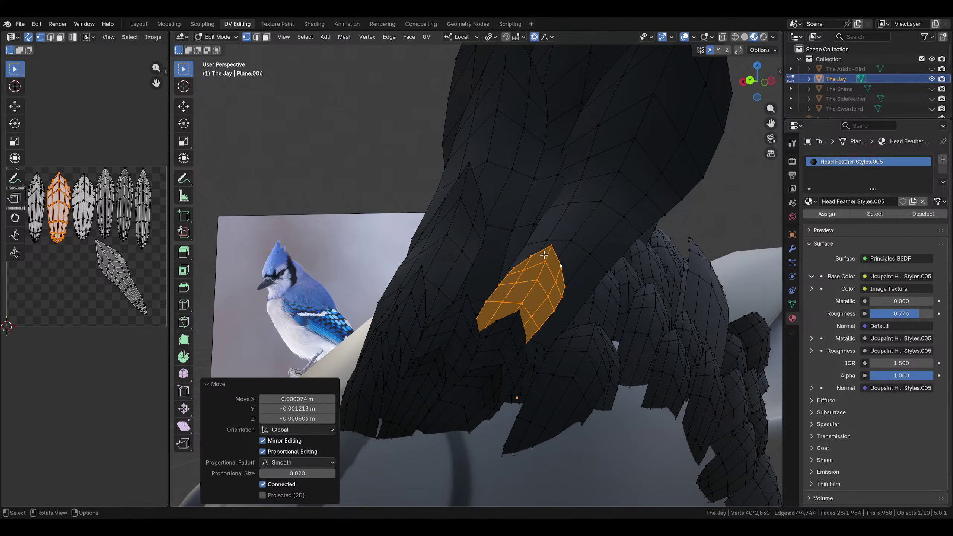
Rotate the feather -32.5° in the side view, adjust its scale, and select one vertex on each of its side edges
{"action": "scroll", "coordinate": [544, 255], "scroll_direction": "down", "scroll_amount": 3}
{"action": "middle_click_drag", "start_coordinate": [610, 294], "coordinate": [641, 295]}
{"action": "key", "text": "r"}
{"action": "left_click", "coordinate": [561, 253]}
{"action": "middle_click_drag", "start_coordinate": [562, 253], "coordinate": [570, 225]}
{"action": "key", "text": "r"}
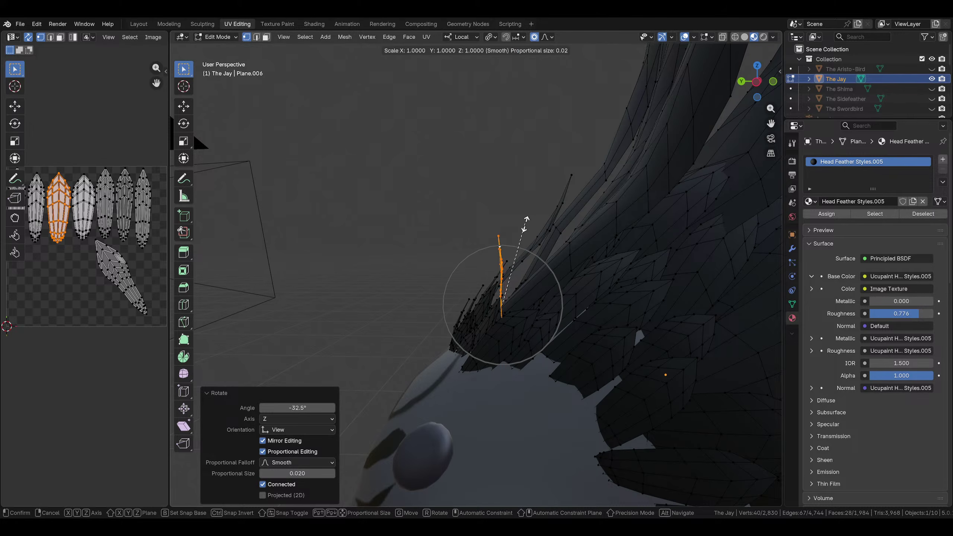
{"action": "left_click", "coordinate": [630, 212]}
{"action": "middle_click_drag", "start_coordinate": [563, 245], "coordinate": [511, 233]}
{"action": "left_click", "coordinate": [502, 230]}
{"action": "scroll", "coordinate": [493, 228], "scroll_direction": "up", "scroll_amount": 4}
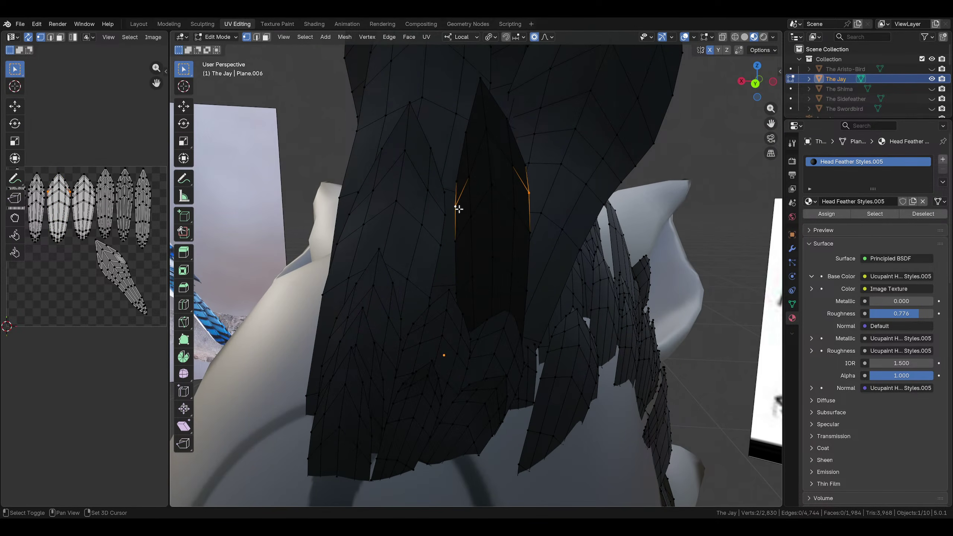
{"action": "key", "text": "s"}
{"action": "left_click", "coordinate": [579, 217]}
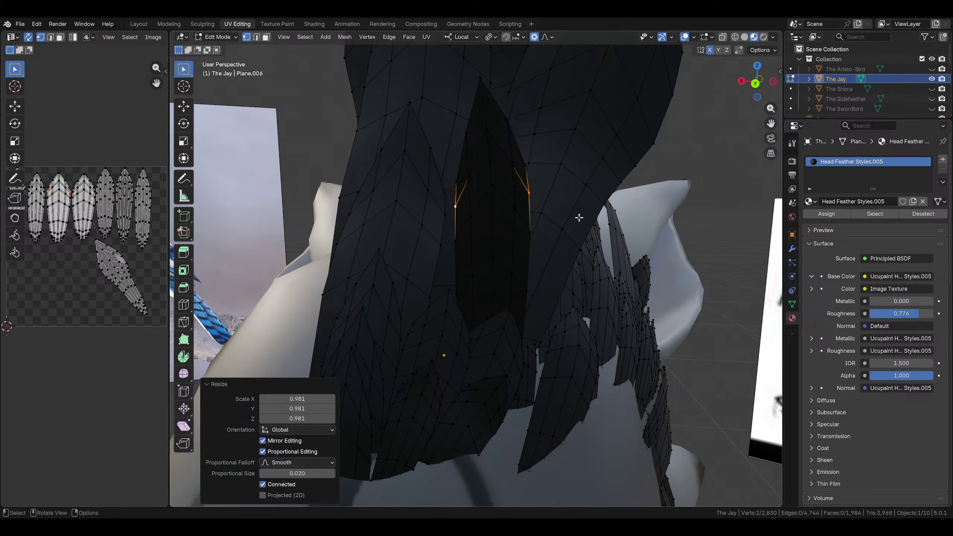
{"action": "key", "text": "ctrl+z"}
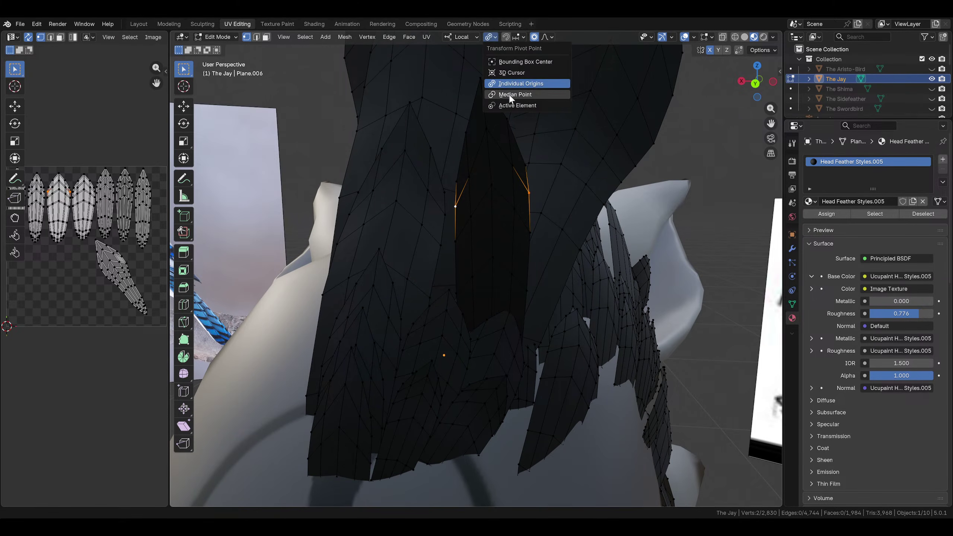
Widen the feather by scaling its two side-edge vertices up around the Median Point with proportional editing
{"action": "key", "text": "s"}
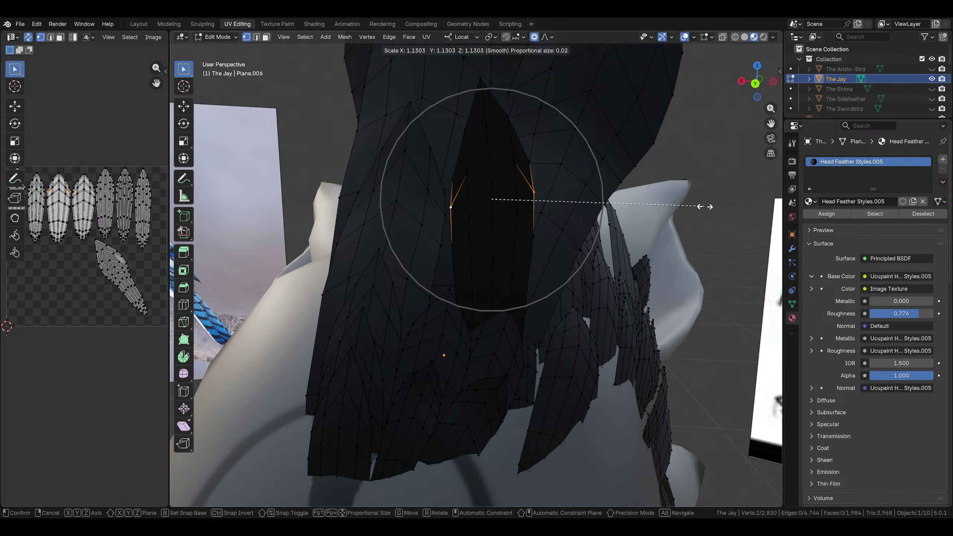
{"action": "left_click", "coordinate": [719, 206]}
{"action": "middle_click_drag", "start_coordinate": [720, 206], "coordinate": [692, 205]}
Select the whole widened feather, rotate it 39.8° in the side view and move it about -0.0034 m in Y and 0.0029 m in Z
{"action": "key", "text": "ctrl+l"}
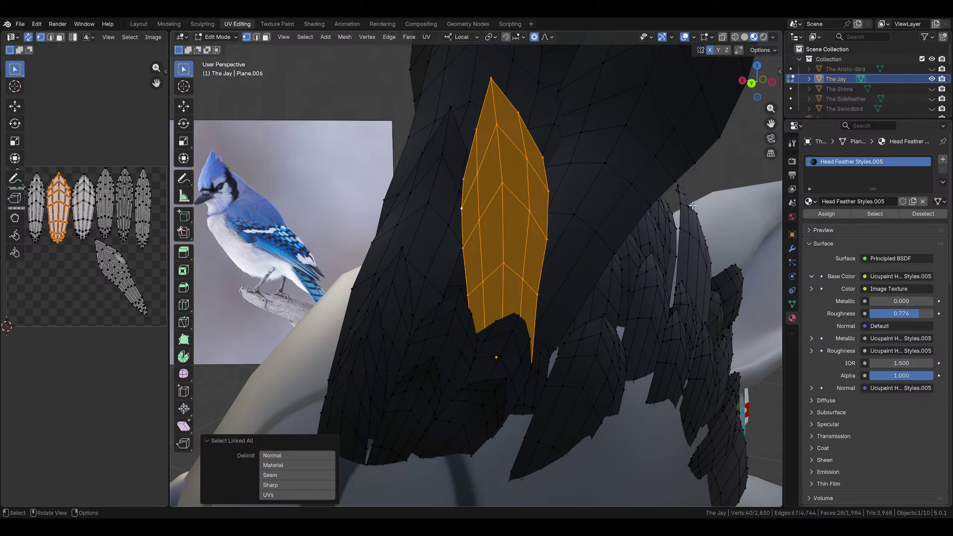
{"action": "middle_click_drag", "start_coordinate": [641, 267], "coordinate": [517, 193]}
{"action": "key", "text": "r"}
{"action": "left_click", "coordinate": [648, 230]}
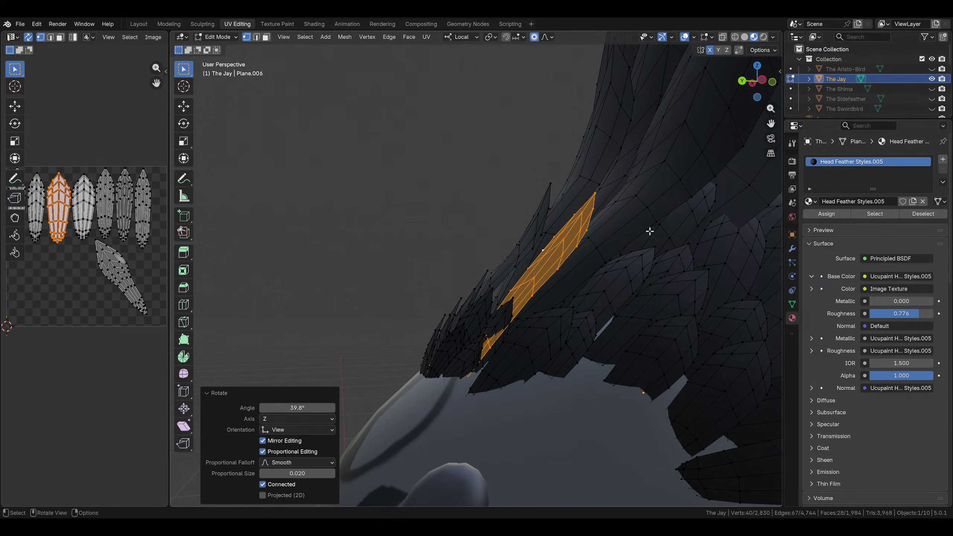
{"action": "middle_click_drag", "start_coordinate": [649, 229], "coordinate": [675, 344]}
{"action": "key", "text": "g"}
{"action": "left_click", "coordinate": [551, 277]}
{"action": "key", "text": "g"}
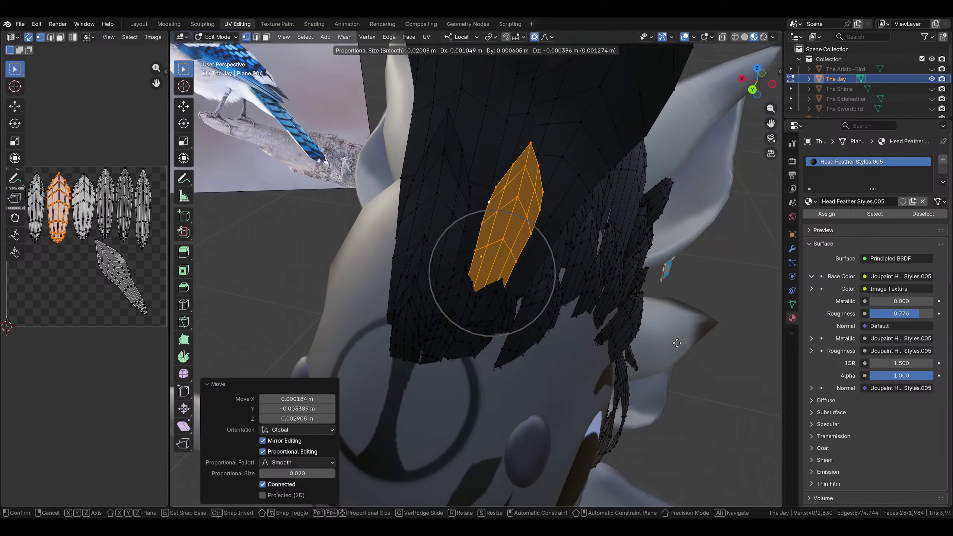
{"action": "left_click", "coordinate": [673, 346]}
Fine-tune the widened feather with small rotations and moves until it lies along the crest's front
{"action": "middle_click_drag", "start_coordinate": [548, 175], "coordinate": [630, 216]}
{"action": "key", "text": "r"}
{"action": "left_click", "coordinate": [592, 175]}
{"action": "key", "text": "g"}
{"action": "key", "text": "r"}
{"action": "left_click", "coordinate": [555, 224]}
{"action": "left_click", "coordinate": [501, 256]}
{"action": "key", "text": "g"}
{"action": "left_click", "coordinate": [518, 235]}
Bend the feather's tip about -13° in the Left Orthographic view with proportional editing
{"action": "left_click", "coordinate": [631, 127]}
{"action": "scroll", "coordinate": [641, 129], "scroll_direction": "down", "scroll_amount": 1}
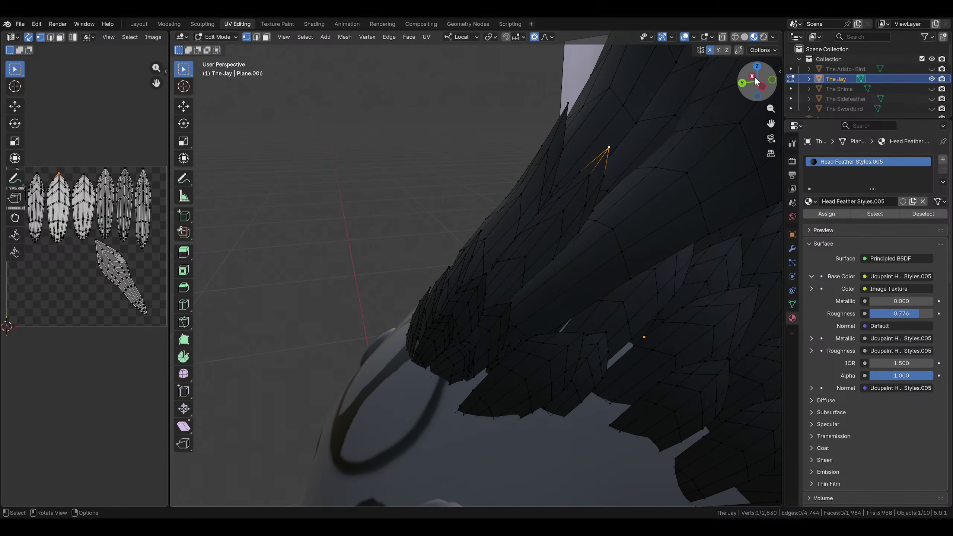
{"action": "left_click", "coordinate": [761, 88]}
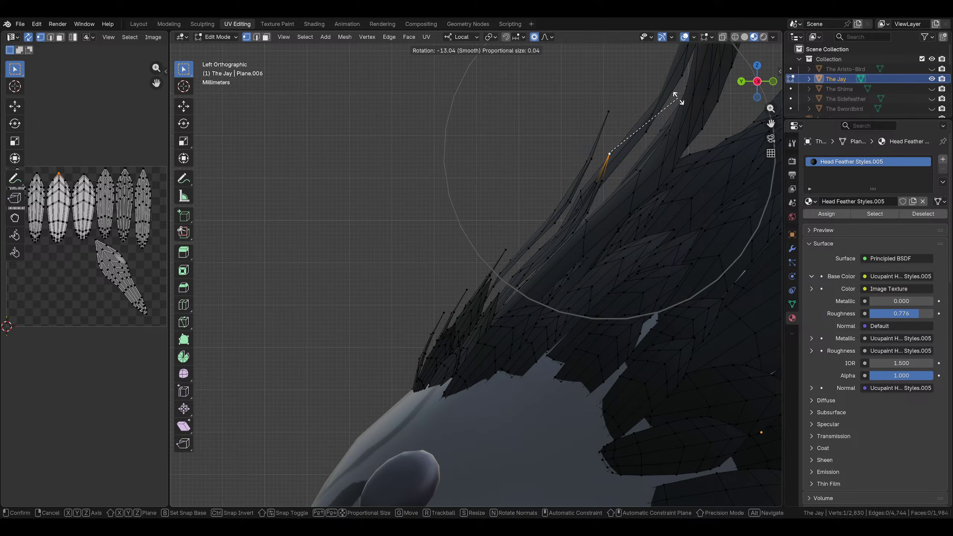
{"action": "left_click", "coordinate": [686, 103]}
{"action": "middle_click_drag", "start_coordinate": [686, 103], "coordinate": [697, 199]}
Select the whole bent feather and rotate it 1.91° in the view
{"action": "key", "text": "ctrl+l"}
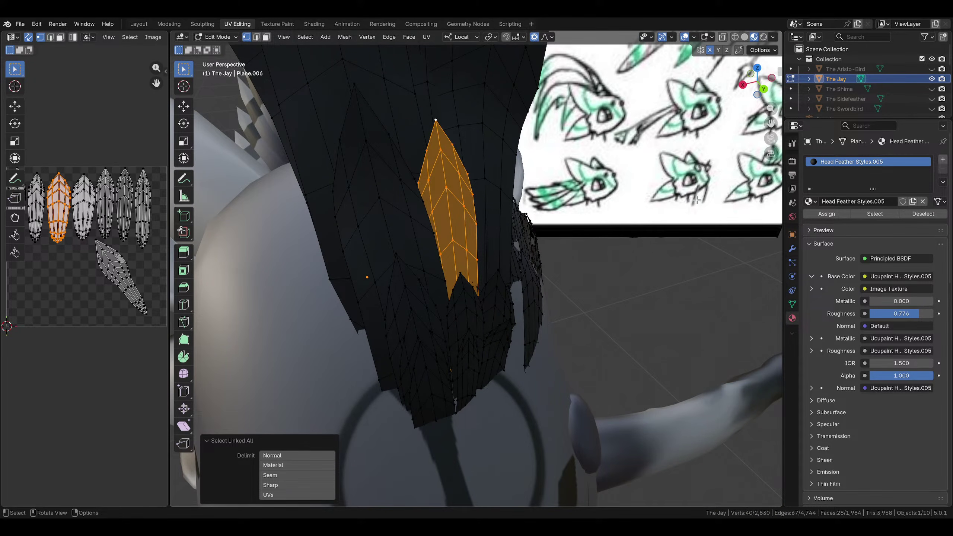
{"action": "key", "text": "r"}
{"action": "left_click", "coordinate": [509, 151]}
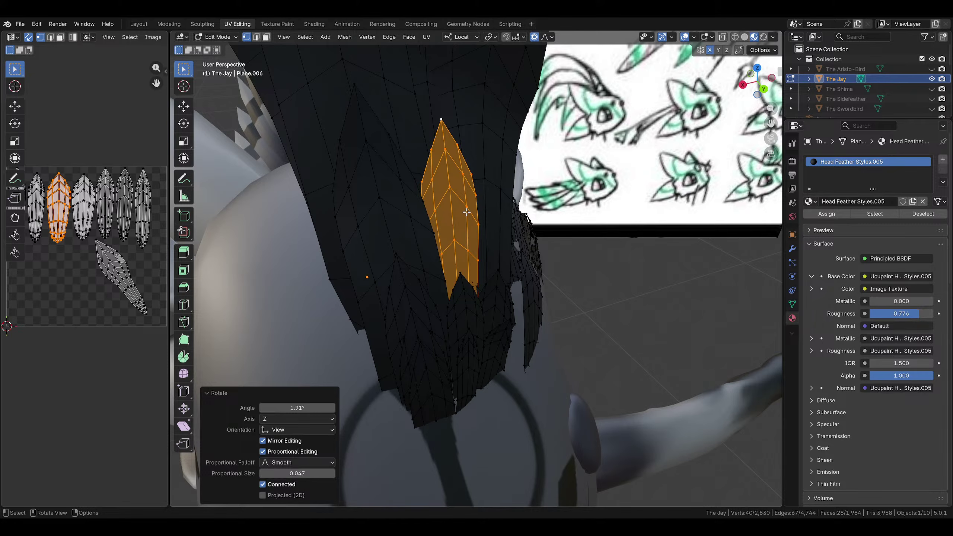
Select the feather's two opposite side-edge vertices and scale them to about 1.10 with proportional editing, then deselect everything
{"action": "left_click", "coordinate": [474, 192]}
{"action": "scroll", "coordinate": [474, 192], "scroll_direction": "up", "scroll_amount": 1}
{"action": "middle_click_drag", "start_coordinate": [474, 192], "coordinate": [417, 221], "text": "shift"}
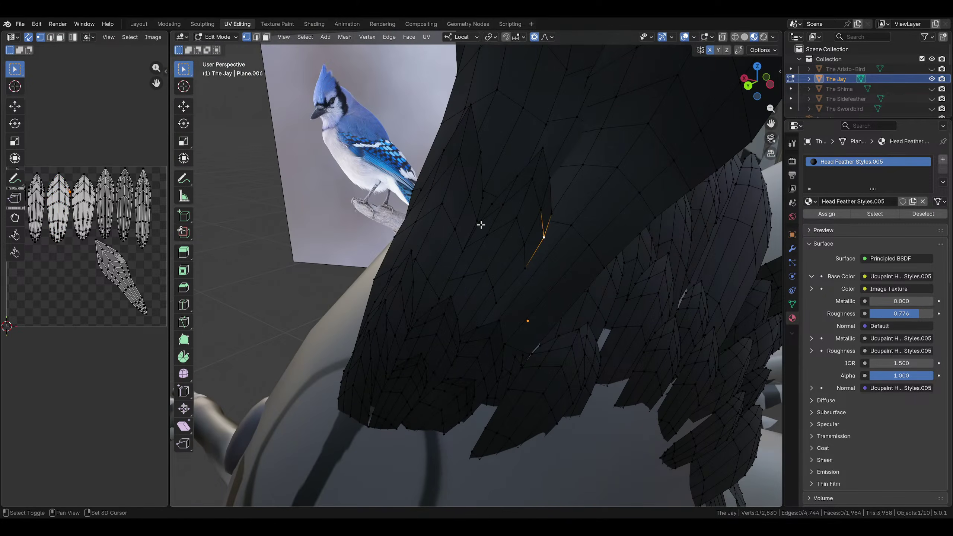
{"action": "middle_click_drag", "start_coordinate": [480, 224], "coordinate": [450, 216]}
{"action": "left_click", "coordinate": [436, 212], "text": "shift"}
{"action": "key", "text": "s"}
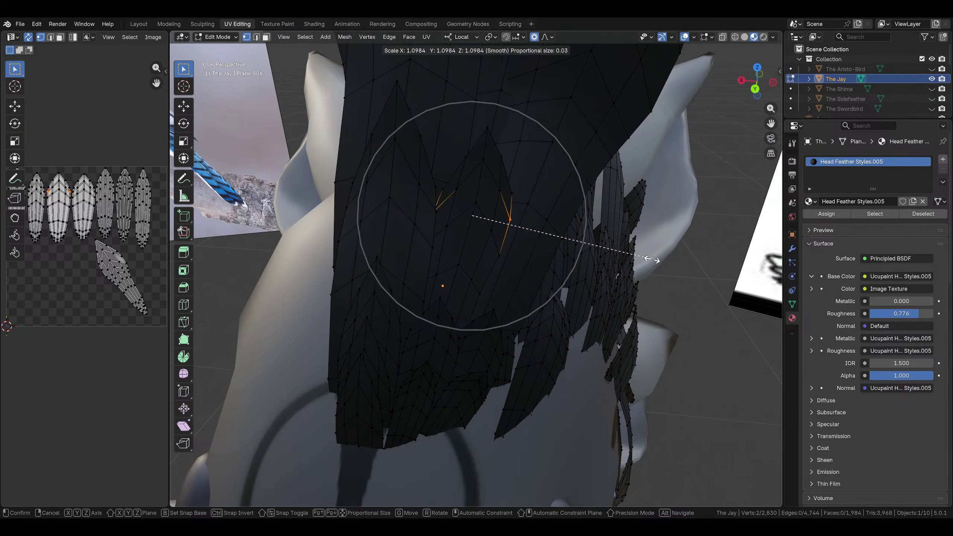
{"action": "left_click", "coordinate": [660, 261]}
{"action": "key", "text": "alt+a"}
{"action": "middle_click_drag", "start_coordinate": [661, 263], "coordinate": [502, 145]}
Adjust the feather's tip with proportional editing, rotate it to follow the crest, and clear the selection
{"action": "scroll", "coordinate": [502, 146], "scroll_direction": "up", "scroll_amount": 3}
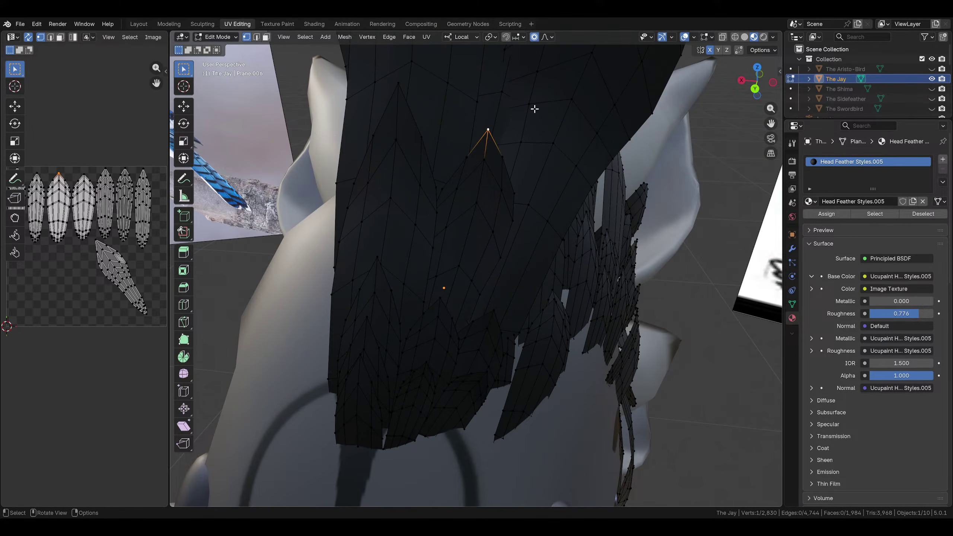
{"action": "key", "text": "s"}
{"action": "left_click", "coordinate": [551, 116]}
{"action": "key", "text": "alt+a"}
{"action": "middle_click_drag", "start_coordinate": [557, 132], "coordinate": [623, 285]}
{"action": "left_click", "coordinate": [564, 209]}
{"action": "key", "text": "r"}
{"action": "left_click", "coordinate": [615, 147]}
{"action": "key", "text": "alt+a"}
{"action": "scroll", "coordinate": [727, 204], "scroll_direction": "down", "scroll_amount": 3}
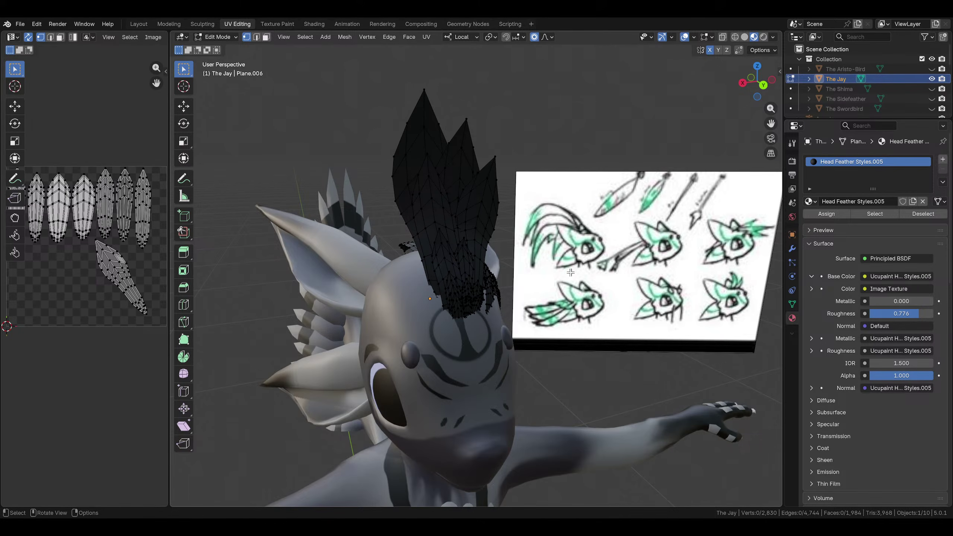
Move a vertex on the crest feather about 0.0006 m in X, -0.0039 m in Y and -0.0008 m in Z with proportional size 0.039
{"action": "middle_click_drag", "start_coordinate": [570, 272], "coordinate": [569, 238]}
{"action": "key", "text": "g"}
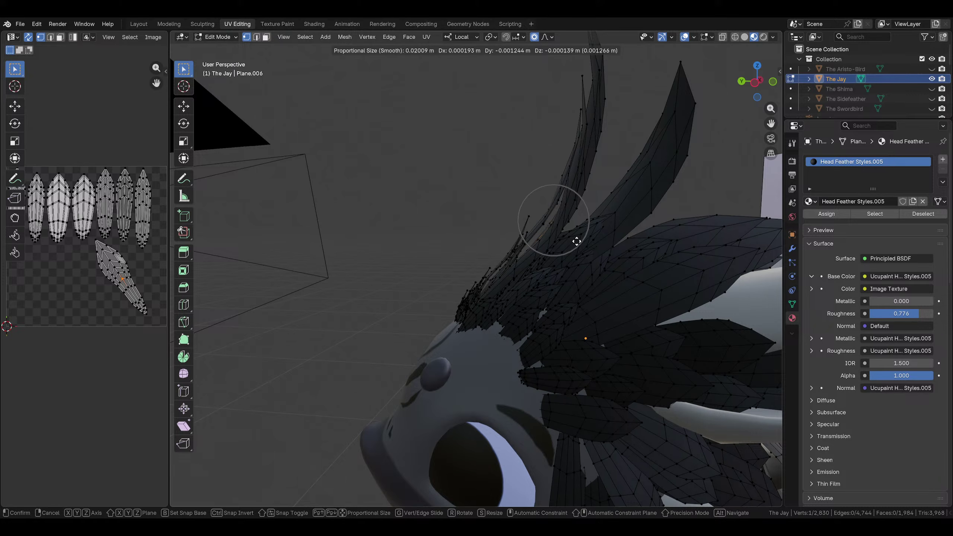
{"action": "left_click", "coordinate": [579, 242]}
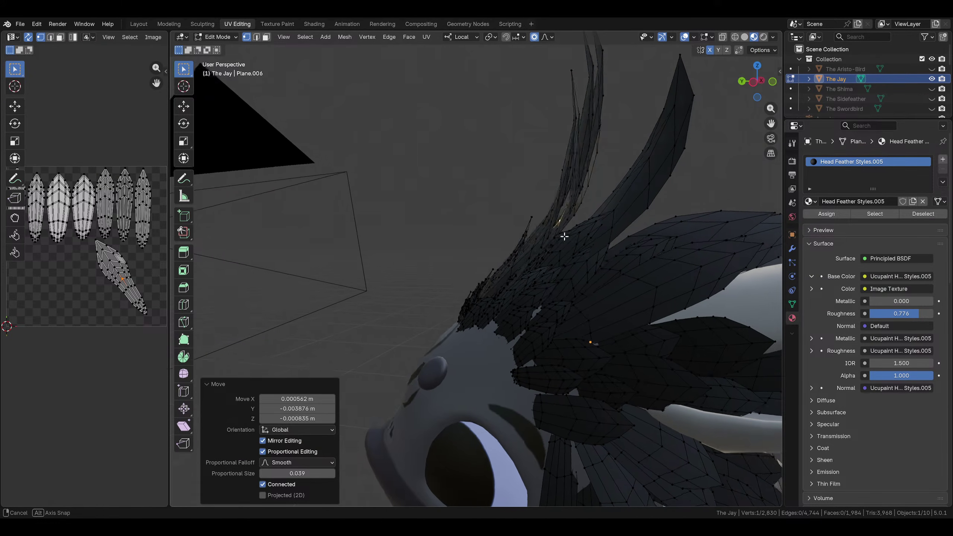
{"action": "middle_click_drag", "start_coordinate": [574, 240], "coordinate": [609, 400]}
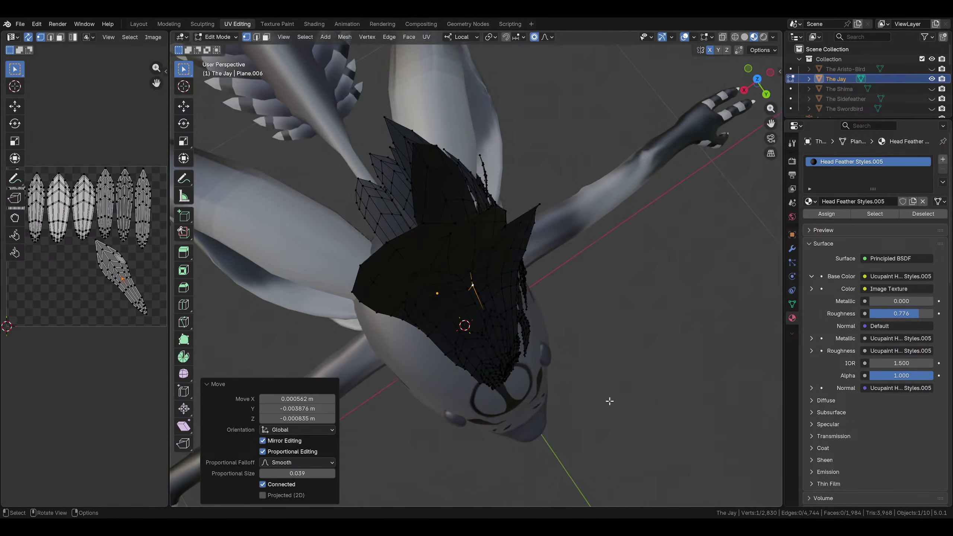
Select the whole rear crest feather, rotate it -2.07° in the view and stretch it to 1.4 along its local Z axis
{"action": "middle_click_drag", "start_coordinate": [401, 134], "coordinate": [678, 138]}
{"action": "key", "text": "ctrl+l"}
{"action": "middle_click_drag", "start_coordinate": [714, 170], "coordinate": [624, 293]}
{"action": "key", "text": "r"}
{"action": "left_click", "coordinate": [669, 183]}
{"action": "left_click", "coordinate": [651, 188]}
{"action": "left_click", "coordinate": [657, 238]}
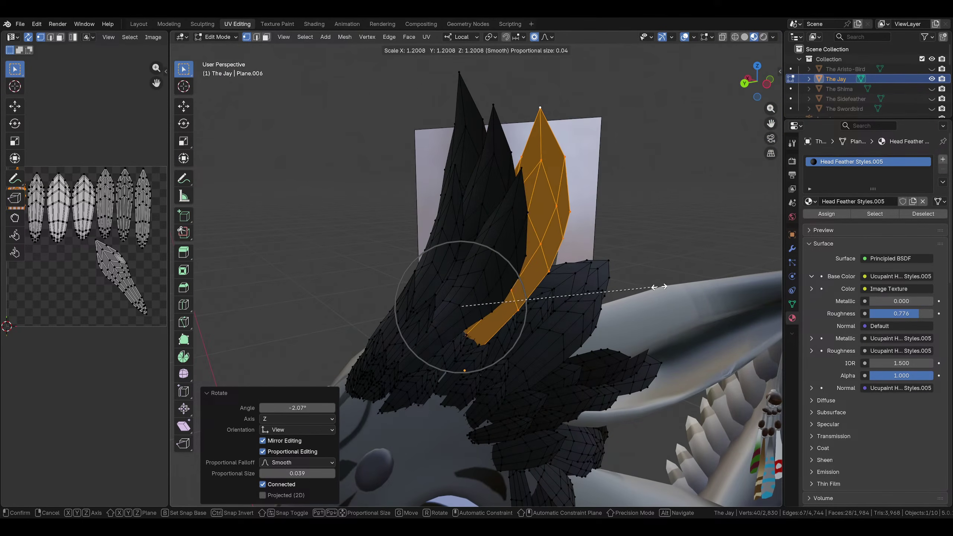
{"action": "right_click", "coordinate": [636, 275]}
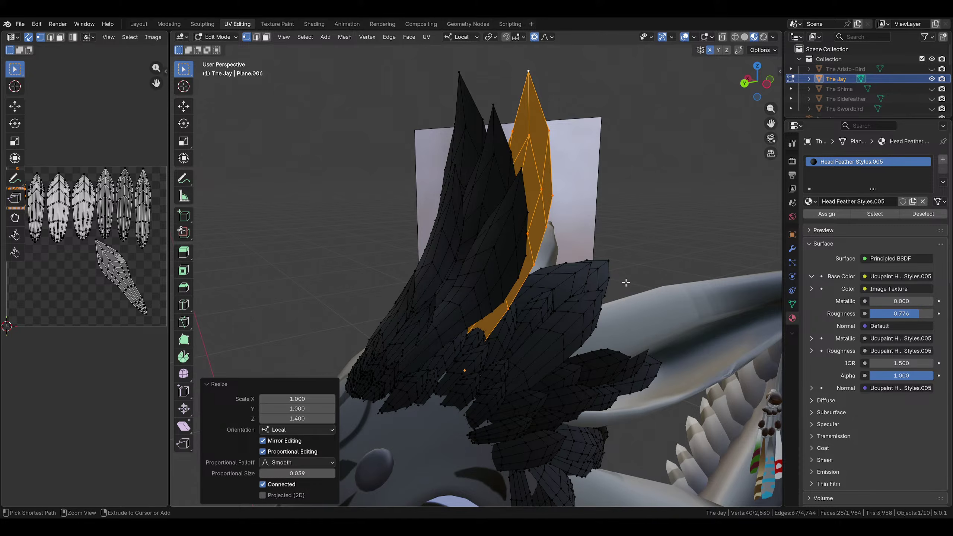
Rotate the stretched rear crest feather -6.88° in the side view and turn it again as seen from above
{"action": "middle_click_drag", "start_coordinate": [637, 276], "coordinate": [607, 272]}
{"action": "left_click", "coordinate": [606, 249]}
{"action": "middle_click_drag", "start_coordinate": [607, 249], "coordinate": [619, 195]}
{"action": "key", "text": "r"}
{"action": "left_click", "coordinate": [622, 158]}
{"action": "middle_click_drag", "start_coordinate": [622, 158], "coordinate": [537, 227]}
{"action": "key", "text": "r"}
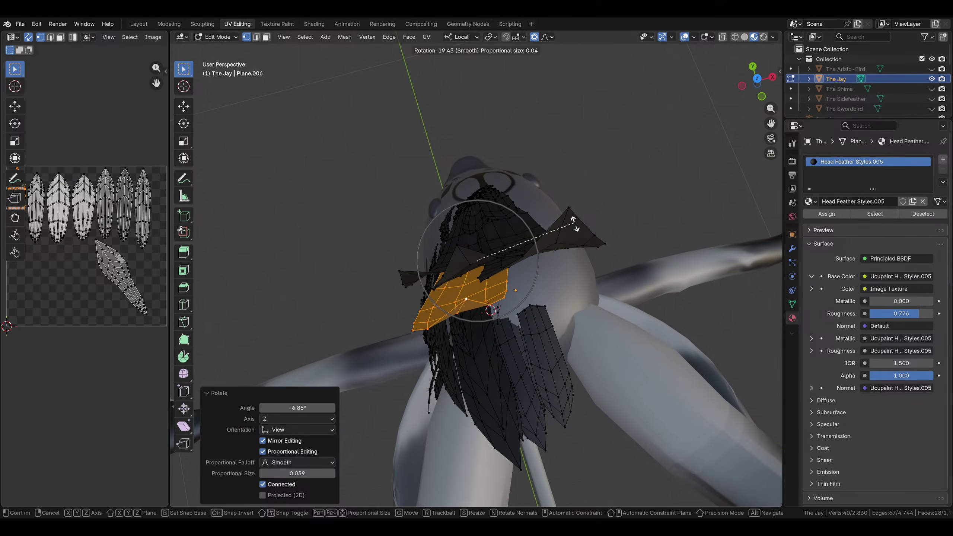
{"action": "left_click", "coordinate": [572, 252]}
Move the rear crest feather in behind the other crest feathers
{"action": "middle_click_drag", "start_coordinate": [561, 274], "coordinate": [634, 203]}
{"action": "key", "text": "g"}
{"action": "left_click", "coordinate": [611, 262]}
{"action": "left_click", "coordinate": [666, 299]}
Select the whole rear crest feather, rotate it 27° in the view and move it beside the other crest feathers
{"action": "key", "text": "ctrl+l"}
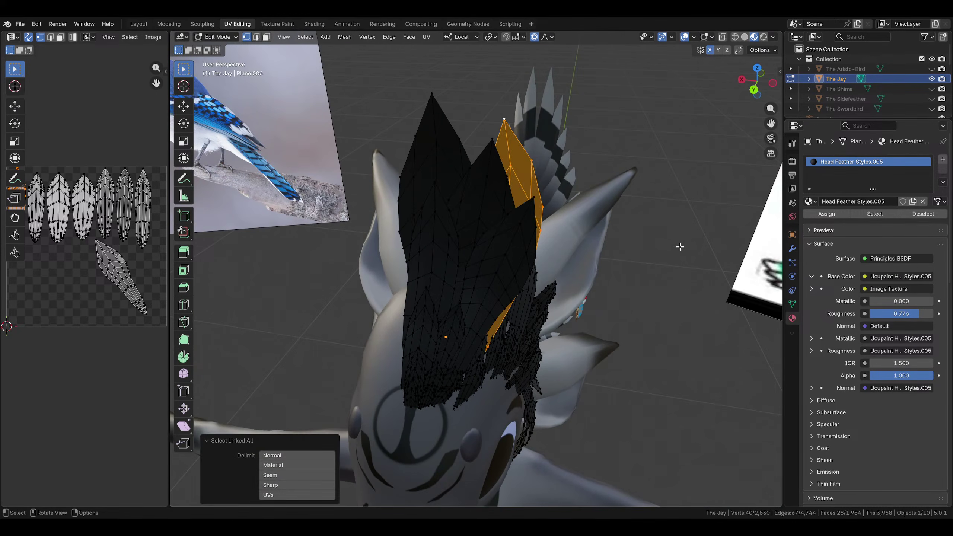
{"action": "middle_click_drag", "start_coordinate": [680, 246], "coordinate": [664, 181]}
{"action": "key", "text": "r"}
{"action": "left_click", "coordinate": [676, 277]}
{"action": "key", "text": "g"}
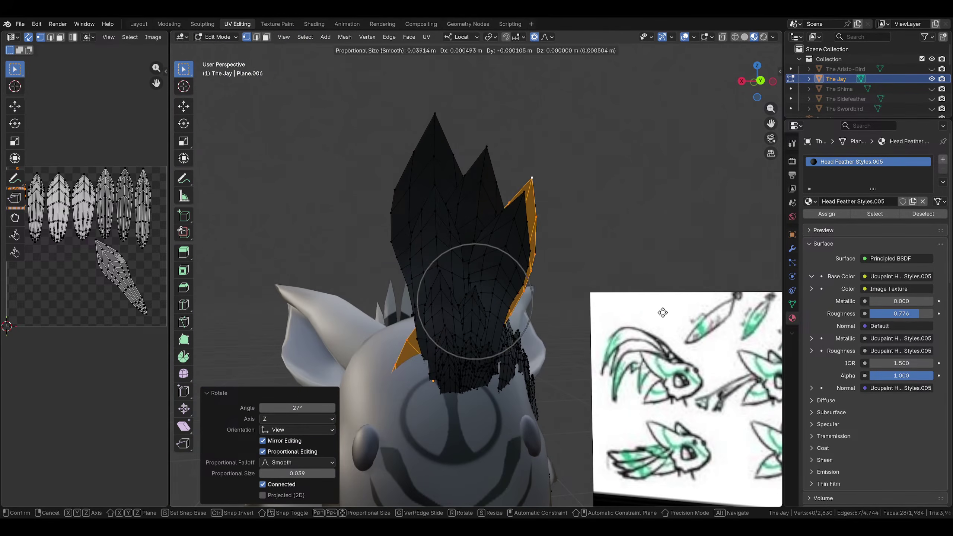
{"action": "left_click", "coordinate": [719, 280]}
Scale the rear crest feather and move it about 0.0094 m in X, -0.015 m in Y and -0.0145 m in Z
{"action": "middle_click_drag", "start_coordinate": [719, 280], "coordinate": [559, 174]}
{"action": "key", "text": "s"}
{"action": "left_click", "coordinate": [636, 282]}
{"action": "key", "text": "g"}
{"action": "left_click", "coordinate": [566, 317]}
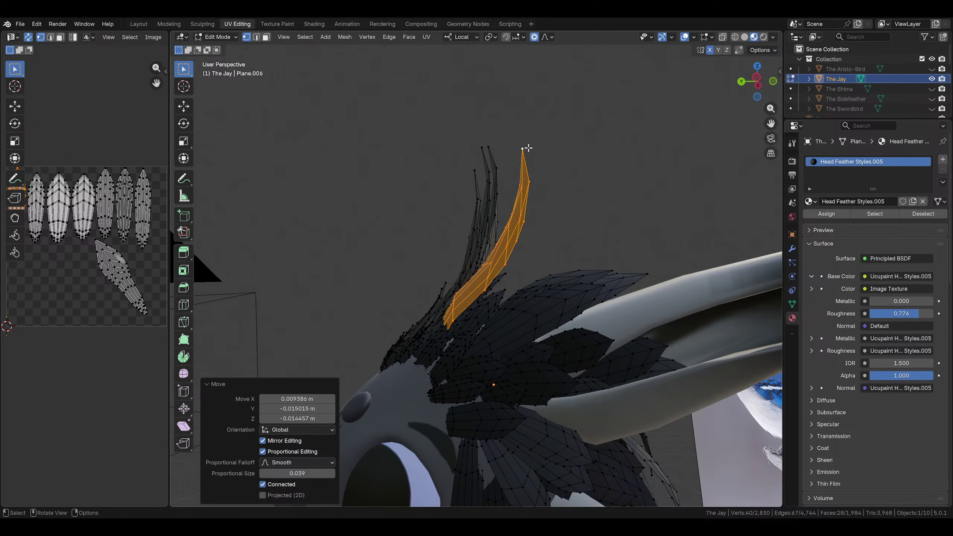
In the left view, move the rear crest feather's tip about 0.0236 m in Y and 0.008 m in Z with proportional size 0.149, and rotate it
{"action": "left_click", "coordinate": [523, 149]}
{"action": "left_click", "coordinate": [757, 85]}
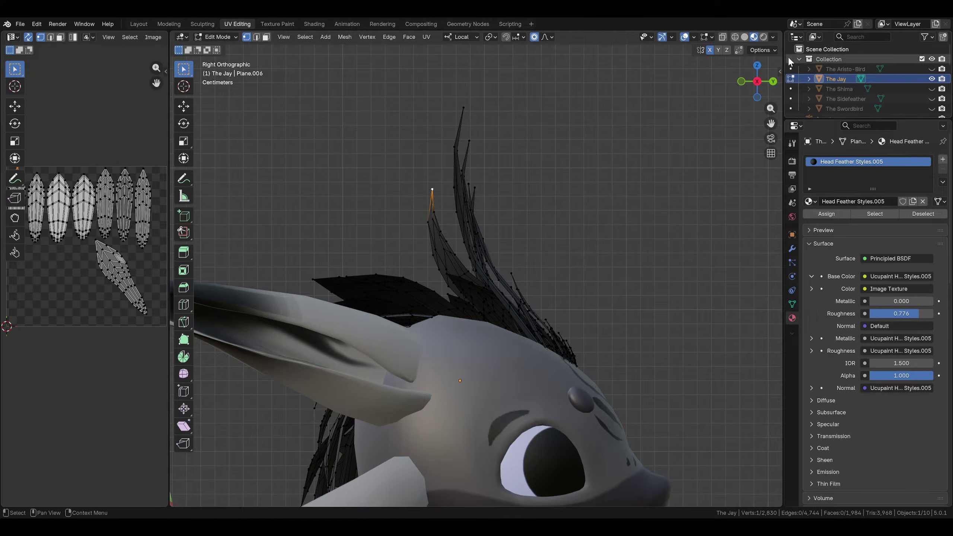
{"action": "left_click", "coordinate": [762, 84]}
{"action": "key", "text": "g"}
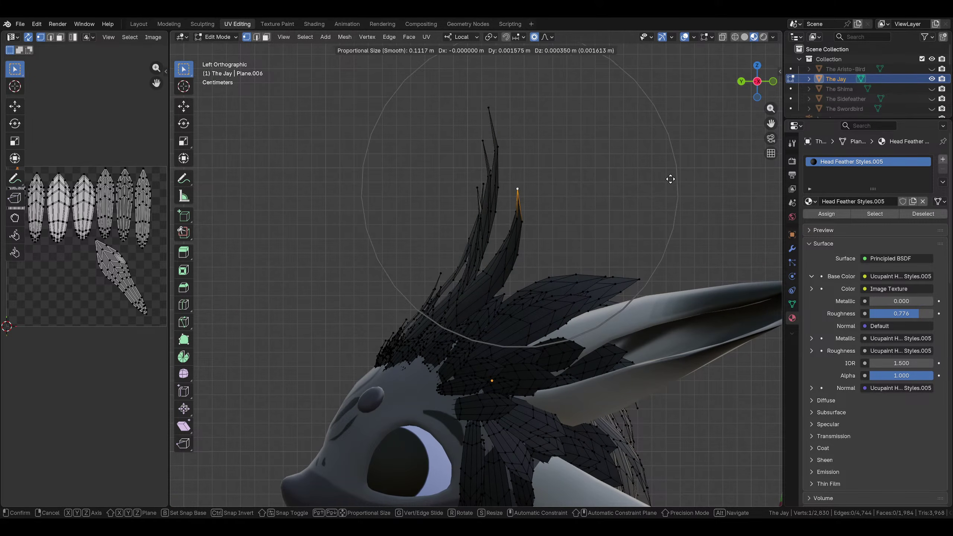
{"action": "scroll", "coordinate": [660, 174], "scroll_direction": "down", "scroll_amount": 1}
{"action": "left_click", "coordinate": [640, 167]}
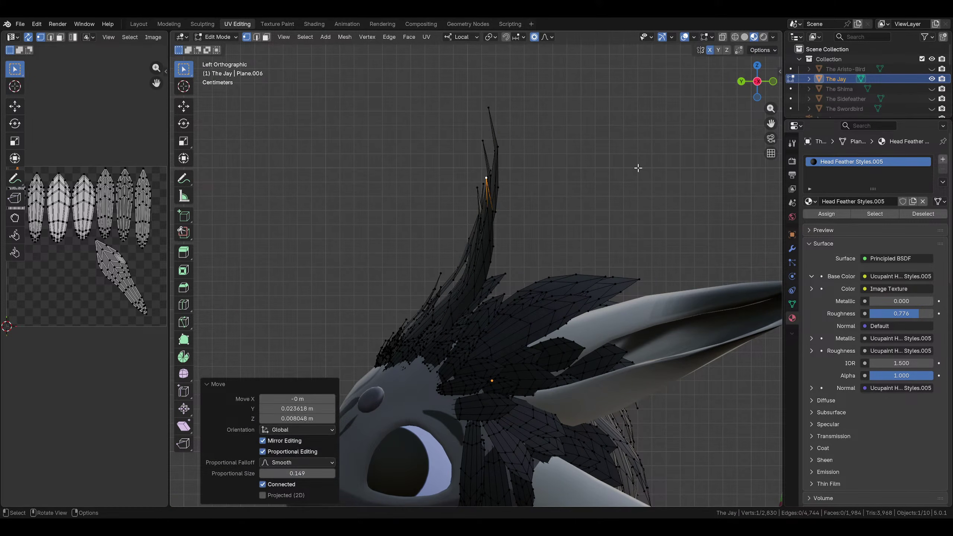
{"action": "key", "text": "r"}
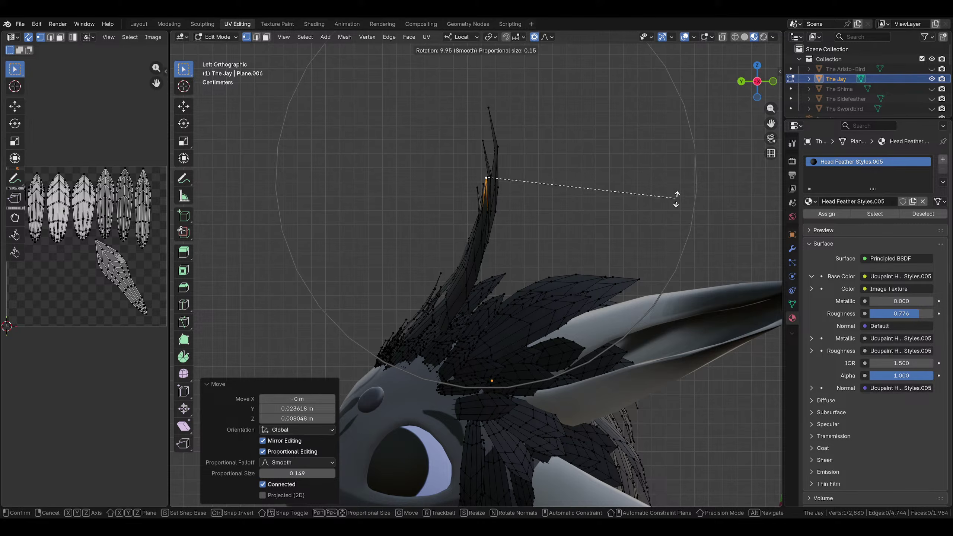
{"action": "left_click", "coordinate": [674, 201]}
Select the whole bent feather, rotate it and move it about -0.0002 m in X, -0.0047 m in Y and -0.0062 m in Z
{"action": "middle_click_drag", "start_coordinate": [673, 200], "coordinate": [665, 227]}
{"action": "key", "text": "ctrl+l"}
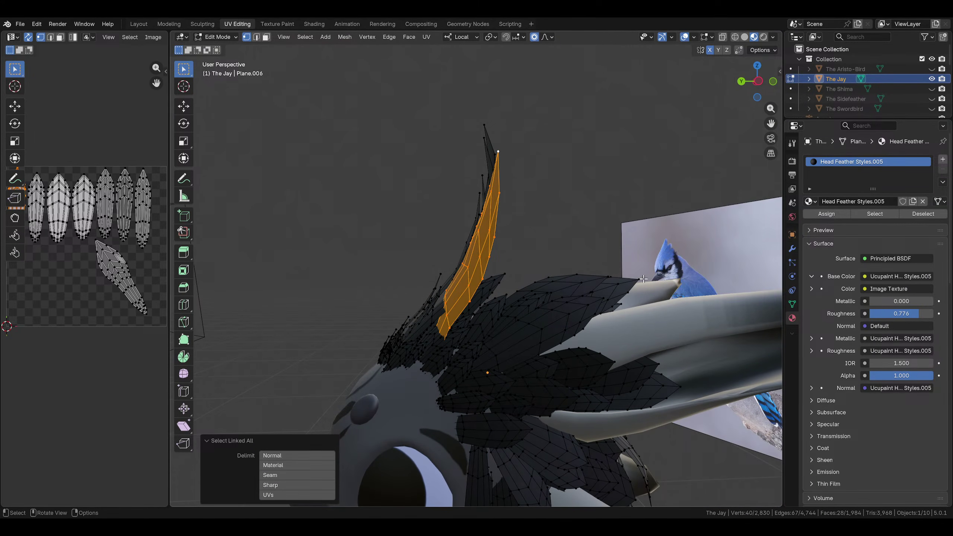
{"action": "key", "text": "r"}
{"action": "left_click", "coordinate": [609, 186]}
{"action": "key", "text": "g"}
{"action": "left_click", "coordinate": [627, 202]}
{"action": "key", "text": "r"}
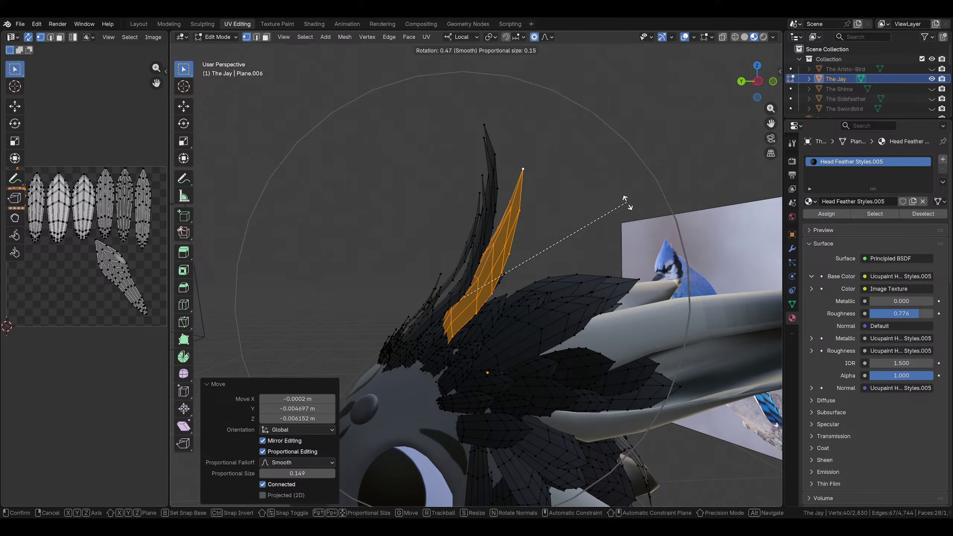
{"action": "left_click", "coordinate": [626, 203]}
Move the 15 vertices at the rear crest feather's base about 0.0004 m in Y and 0.0032 m in Z, and rotate them 10.2°
{"action": "middle_click_drag", "start_coordinate": [625, 202], "coordinate": [615, 277]}
{"action": "left_click", "coordinate": [373, 256]}
{"action": "middle_click_drag", "start_coordinate": [474, 272], "coordinate": [376, 274]}
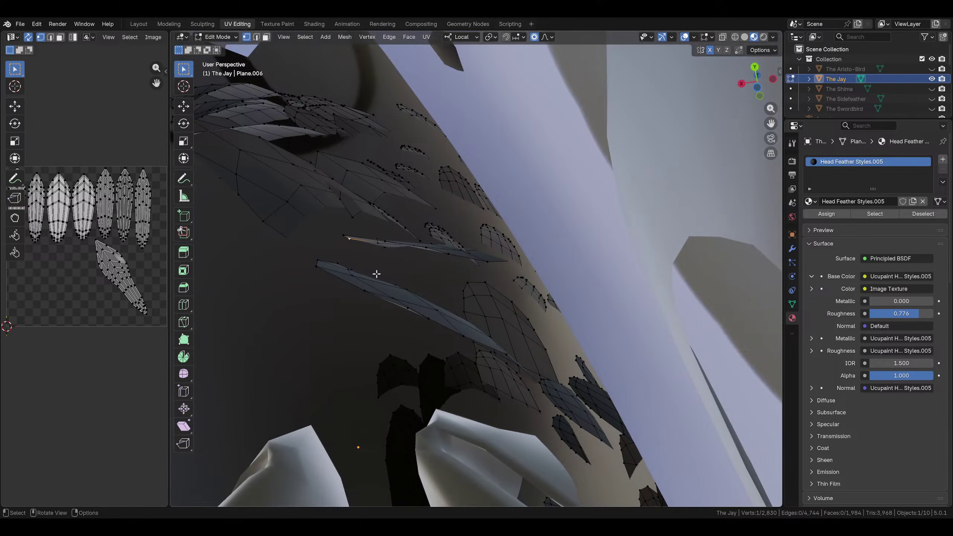
{"action": "middle_click_drag", "start_coordinate": [431, 250], "coordinate": [464, 347]}
{"action": "middle_click_drag", "start_coordinate": [358, 189], "coordinate": [517, 329]}
{"action": "key", "text": "ctrl+l"}
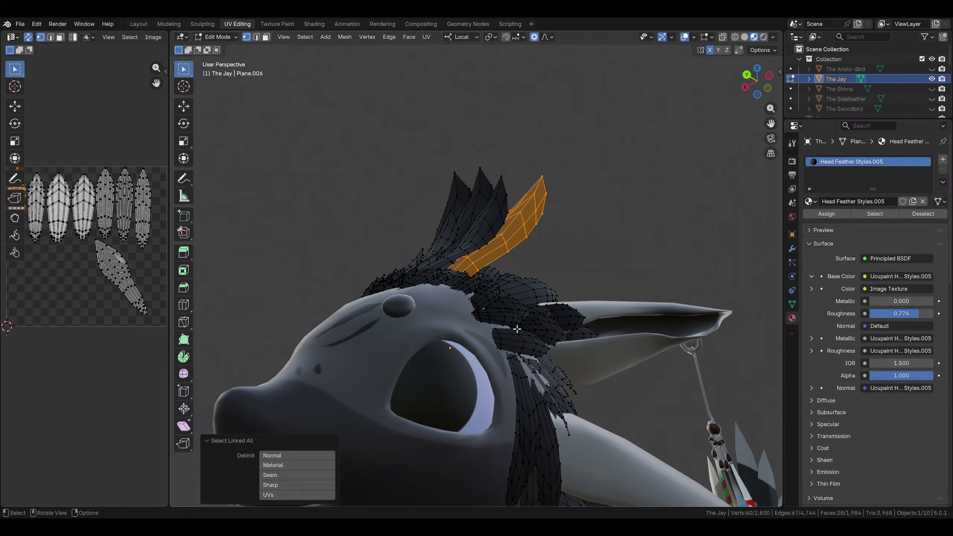
{"action": "key", "text": "ctrl+z"}
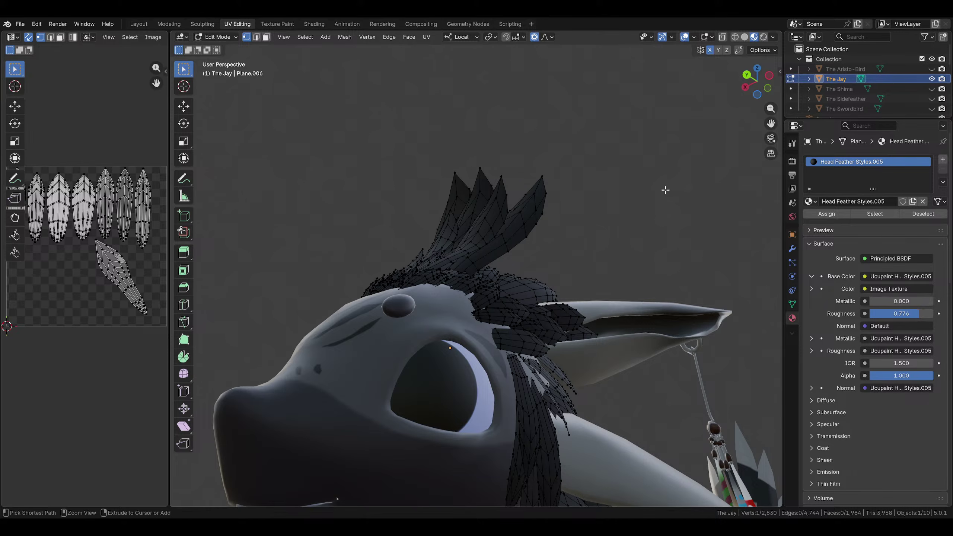
{"action": "left_click", "coordinate": [768, 89]}
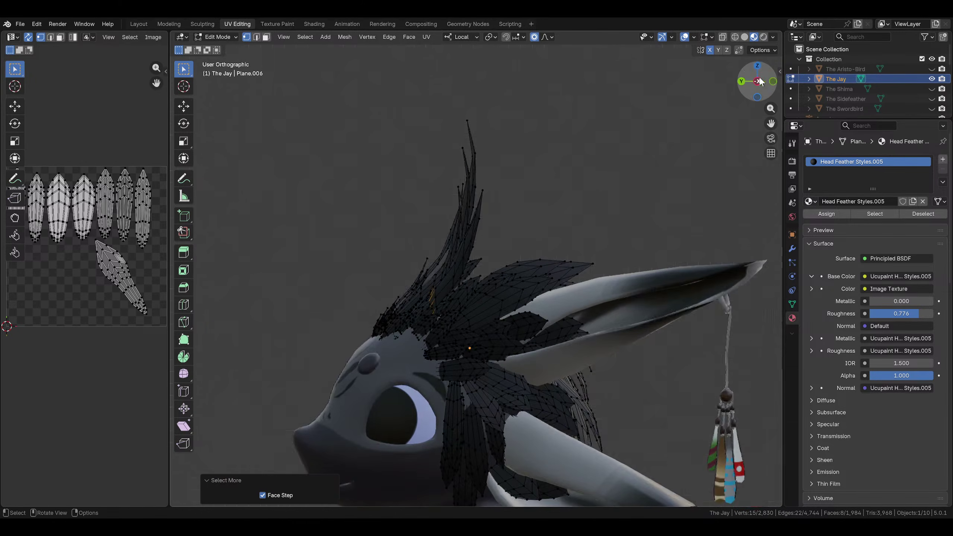
{"action": "scroll", "coordinate": [460, 336], "scroll_direction": "up", "scroll_amount": 4}
{"action": "key", "text": "g"}
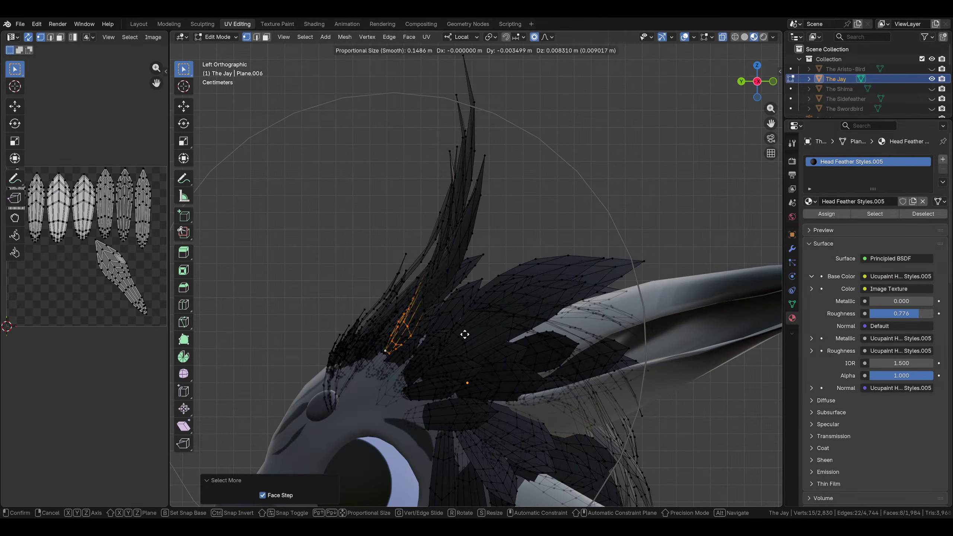
{"action": "left_click", "coordinate": [458, 343]}
{"action": "key", "text": "r"}
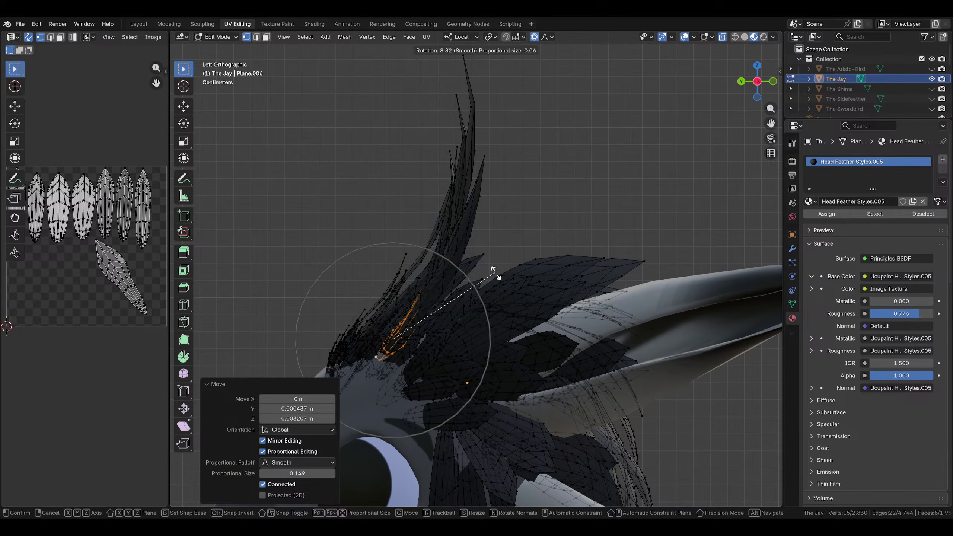
{"action": "left_click", "coordinate": [497, 276]}
Select the whole rear crest feather, reposition it toward the side of the crest and rotate it to follow the neighbouring feather
{"action": "middle_click_drag", "start_coordinate": [497, 275], "coordinate": [608, 359]}
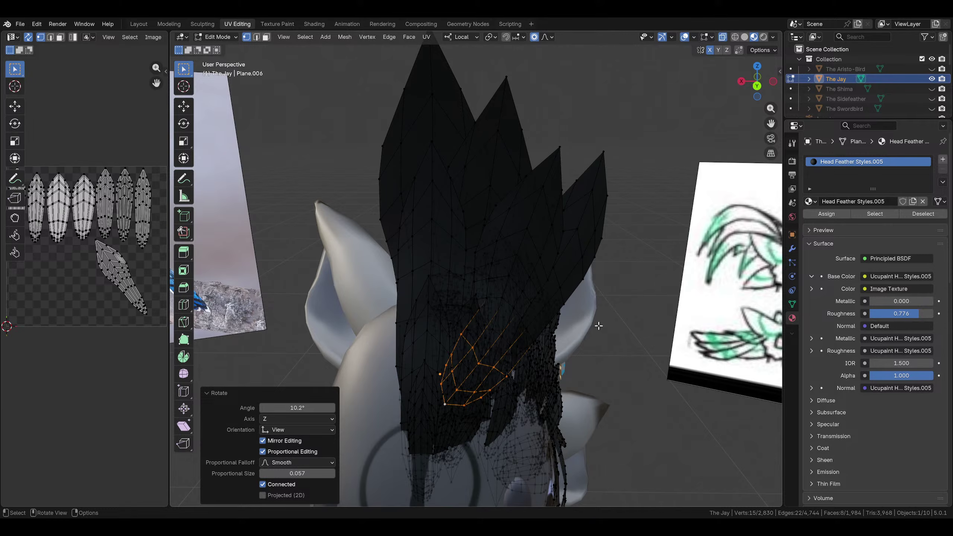
{"action": "key", "text": "ctrl+l"}
{"action": "key", "text": "g"}
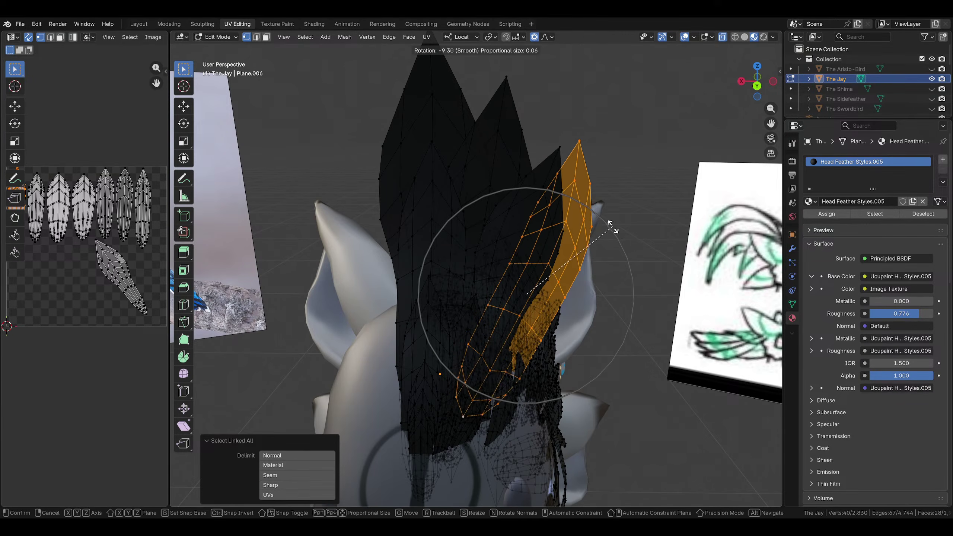
{"action": "left_click", "coordinate": [610, 226]}
{"action": "key", "text": "g"}
{"action": "left_click", "coordinate": [623, 229]}
{"action": "key", "text": "r"}
{"action": "left_click", "coordinate": [626, 232]}
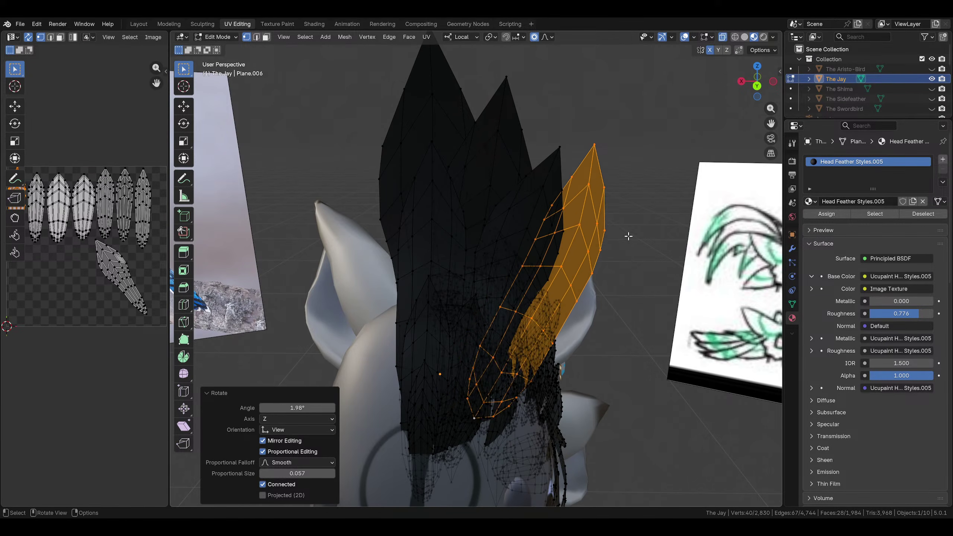
Bend the rear crest feather's middle by moving one of its edge vertices backward with proportional size about 0.092
{"action": "middle_click_drag", "start_coordinate": [625, 232], "coordinate": [604, 232]}
{"action": "left_click", "coordinate": [435, 265]}
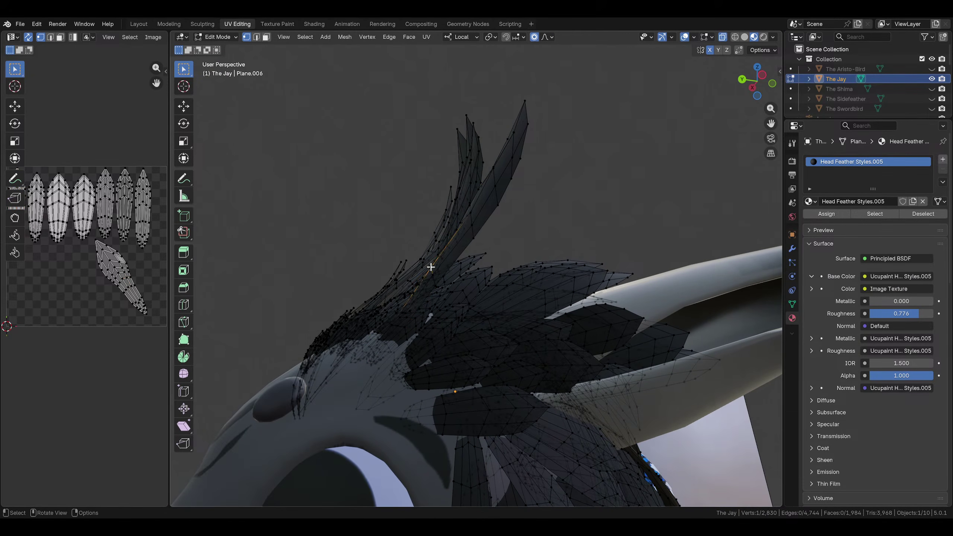
{"action": "middle_click_drag", "start_coordinate": [431, 266], "coordinate": [454, 271]}
{"action": "key", "text": "g"}
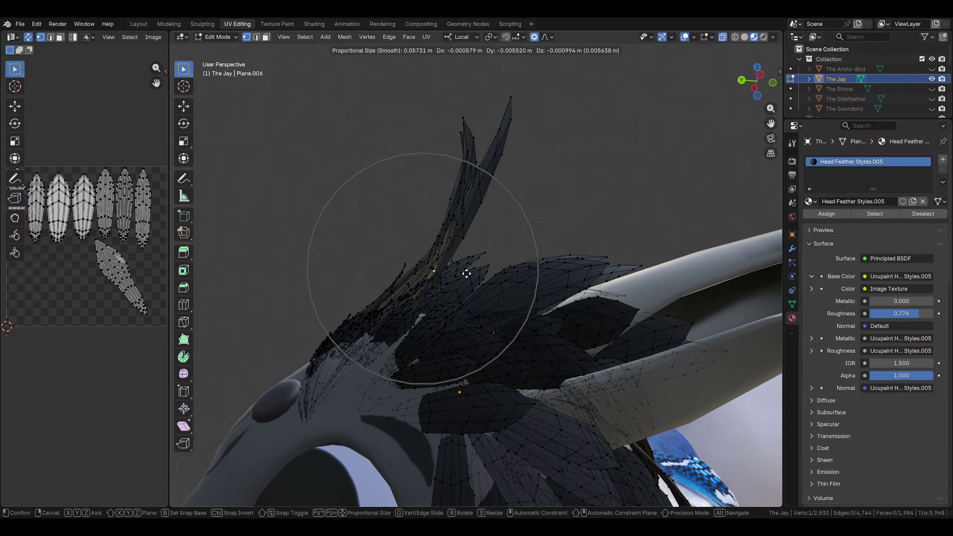
{"action": "scroll", "coordinate": [467, 274], "scroll_direction": "down", "scroll_amount": 1}
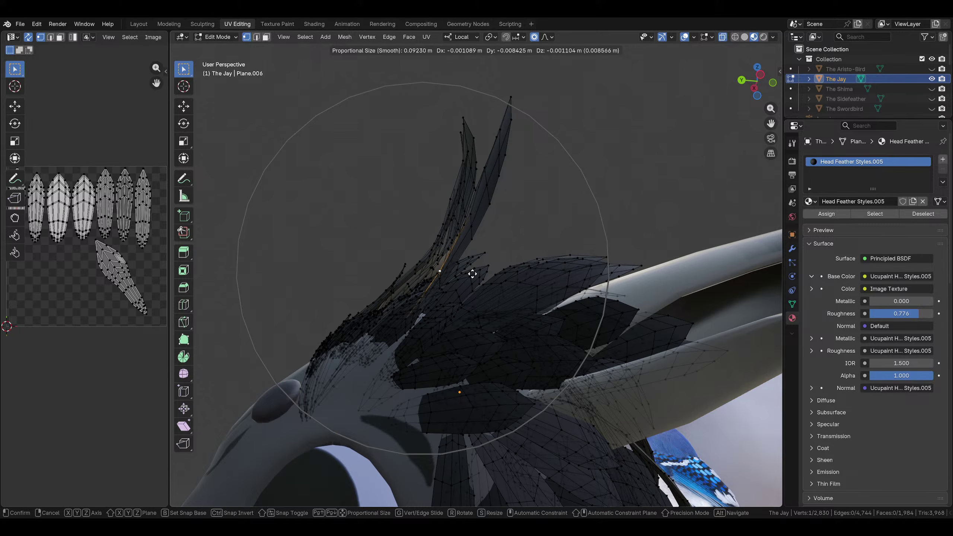
{"action": "left_click", "coordinate": [474, 274]}
Move a vertex on the rear crest feather's upper edge backward with proportional size 0.076
{"action": "left_click", "coordinate": [477, 185]}
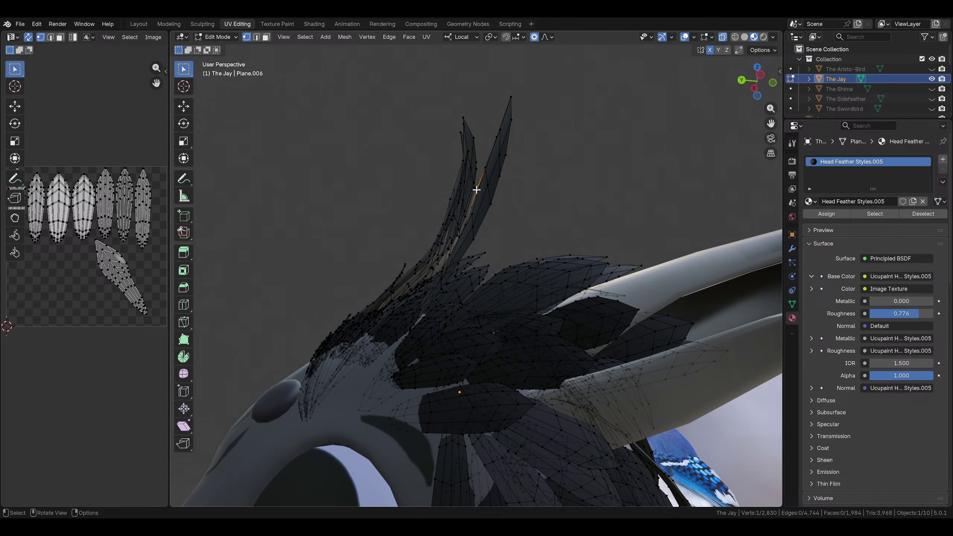
{"action": "key", "text": "g"}
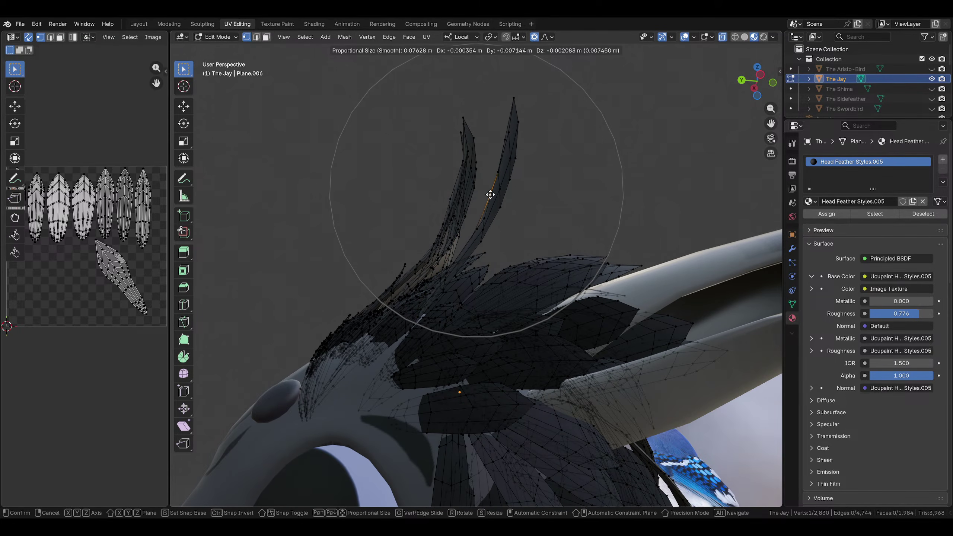
{"action": "left_click", "coordinate": [494, 196]}
Select the whole rear crest feather, move it about 0.001 m in X, 0.0098 m in Y and 0.0009 m in Z, and rotate it slightly
{"action": "middle_click_drag", "start_coordinate": [525, 217], "coordinate": [528, 259]}
{"action": "left_click", "coordinate": [579, 316]}
{"action": "key", "text": "ctrl+l"}
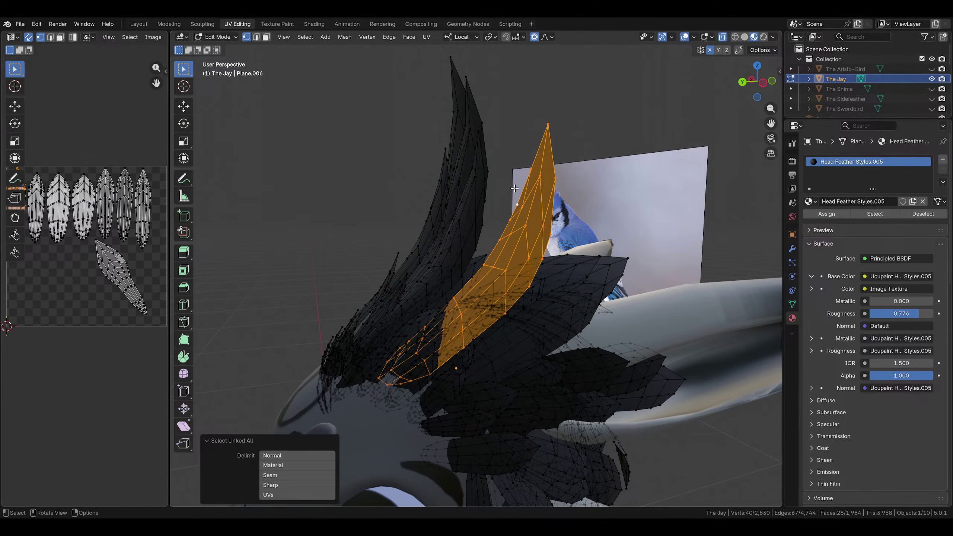
{"action": "middle_click_drag", "start_coordinate": [565, 209], "coordinate": [540, 192]}
{"action": "key", "text": "g"}
{"action": "left_click", "coordinate": [513, 288]}
{"action": "key", "text": "r"}
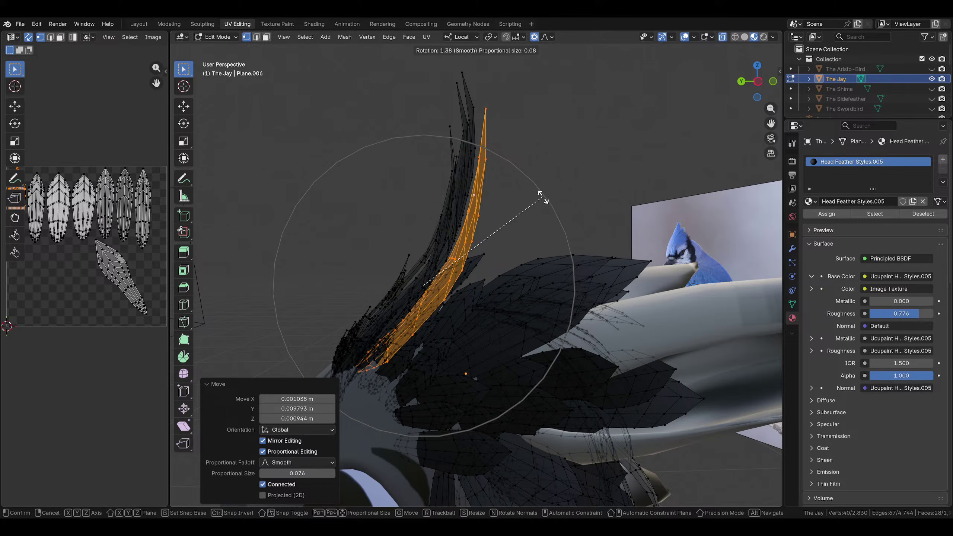
{"action": "left_click", "coordinate": [542, 197]}
Rotate the rear crest feather's base around its end vertex with proportional editing so it sits against the head feathers
{"action": "middle_click_drag", "start_coordinate": [350, 383], "coordinate": [617, 228], "text": "shift"}
{"action": "left_click", "coordinate": [402, 310]}
{"action": "key", "text": "r"}
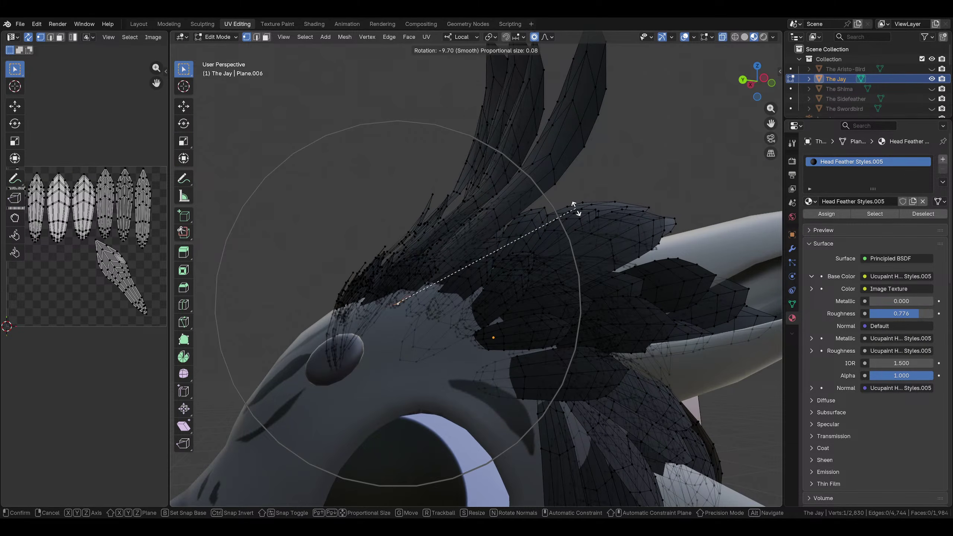
{"action": "left_click", "coordinate": [527, 209]}
{"action": "middle_click_drag", "start_coordinate": [527, 210], "coordinate": [593, 327]}
{"action": "key", "text": "s"}
{"action": "key", "text": "r"}
{"action": "left_click", "coordinate": [557, 228]}
{"action": "key", "text": "ctrl+l"}
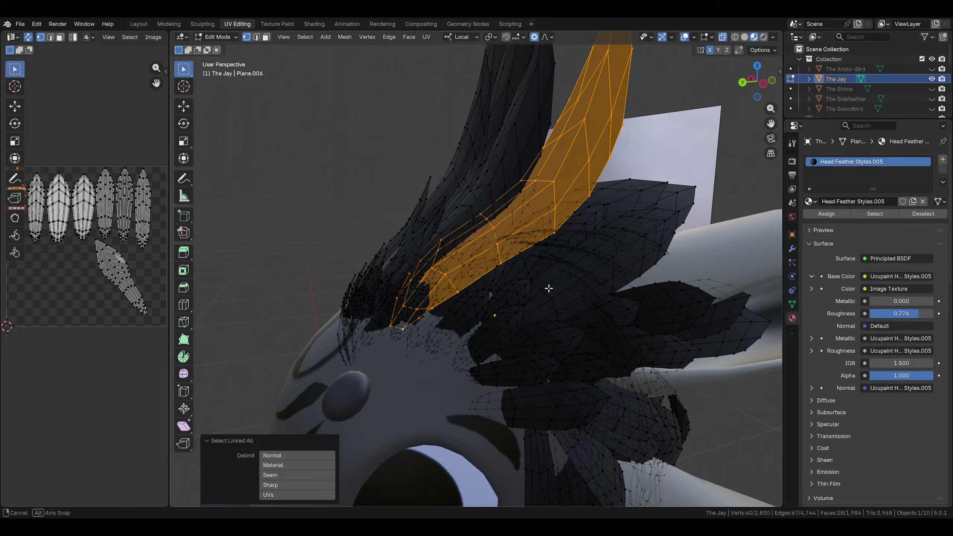
{"action": "middle_click_drag", "start_coordinate": [548, 288], "coordinate": [450, 356]}
Select a vertex on each side of the rear crest feather near its base and scale them down with proportional size about 0.05
{"action": "left_click", "coordinate": [537, 289]}
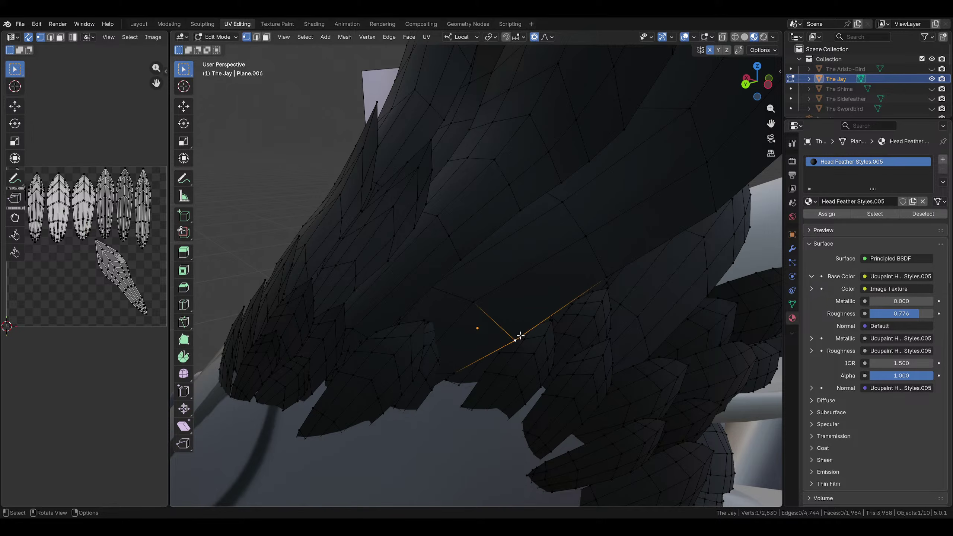
{"action": "middle_click_drag", "start_coordinate": [520, 335], "coordinate": [442, 289]}
{"action": "scroll", "coordinate": [420, 301], "scroll_direction": "up", "scroll_amount": 4}
{"action": "left_click", "coordinate": [417, 227], "text": "shift"}
{"action": "scroll", "coordinate": [419, 227], "scroll_direction": "down", "scroll_amount": 6}
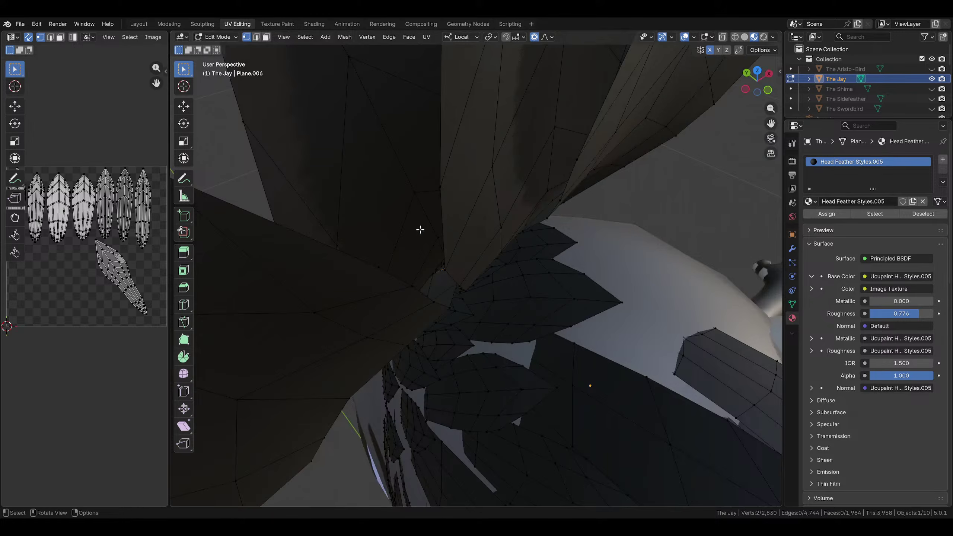
{"action": "middle_click_drag", "start_coordinate": [419, 227], "coordinate": [559, 230]}
{"action": "scroll", "coordinate": [636, 339], "scroll_direction": "up", "scroll_amount": 2}
{"action": "mouse_move", "coordinate": [636, 339]}
{"action": "middle_mouse_down"}
{"action": "mouse_move", "coordinate": [653, 350]}
{"action": "mouse_move", "coordinate": [633, 344]}
{"action": "middle_mouse_up"}
{"action": "key", "text": "s"}
{"action": "scroll", "coordinate": [629, 348], "scroll_direction": "up", "scroll_amount": 2}
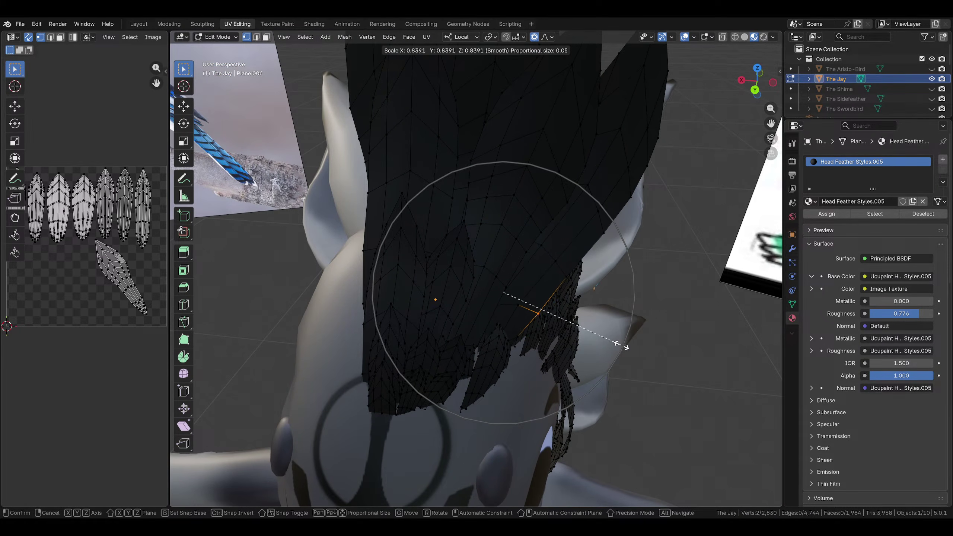
{"action": "left_click", "coordinate": [591, 334]}
Scale the same pair of feather vertices again with an adjusted proportional size, and save the file
{"action": "middle_click_drag", "start_coordinate": [592, 334], "coordinate": [606, 350]}
{"action": "key", "text": "s"}
{"action": "scroll", "coordinate": [651, 330], "scroll_direction": "down", "scroll_amount": 3}
{"action": "left_click", "coordinate": [636, 325]}
{"action": "scroll", "coordinate": [645, 330], "scroll_direction": "down", "scroll_amount": 4}
{"action": "left_click", "coordinate": [644, 329]}
{"action": "scroll", "coordinate": [644, 329], "scroll_direction": "up", "scroll_amount": 4}
{"action": "middle_click_drag", "start_coordinate": [490, 304], "coordinate": [553, 261], "text": "shift"}
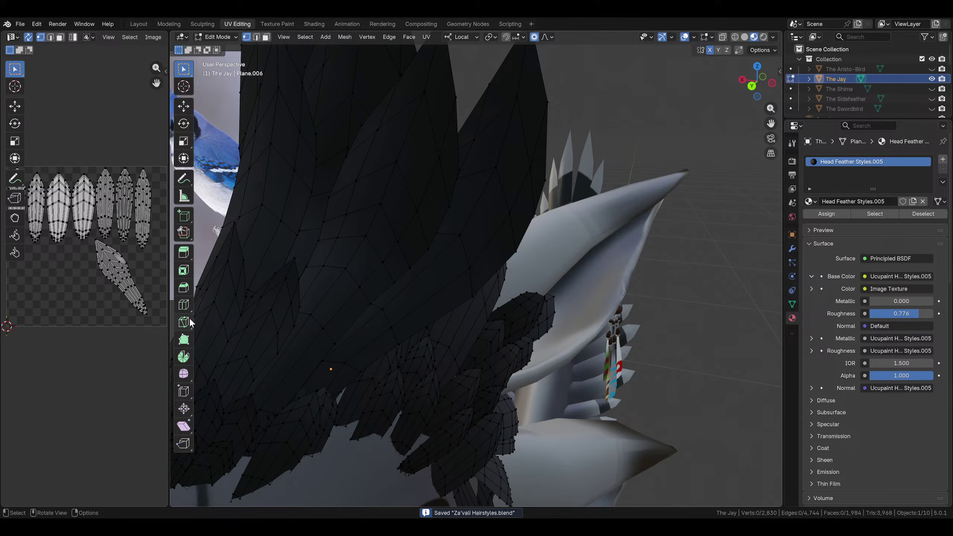
Add two single loop cuts across the rear crest feather, one in its lower half and one higher up, and switch to edge selection
{"action": "left_click", "coordinate": [184, 304]}
{"action": "left_click", "coordinate": [437, 311]}
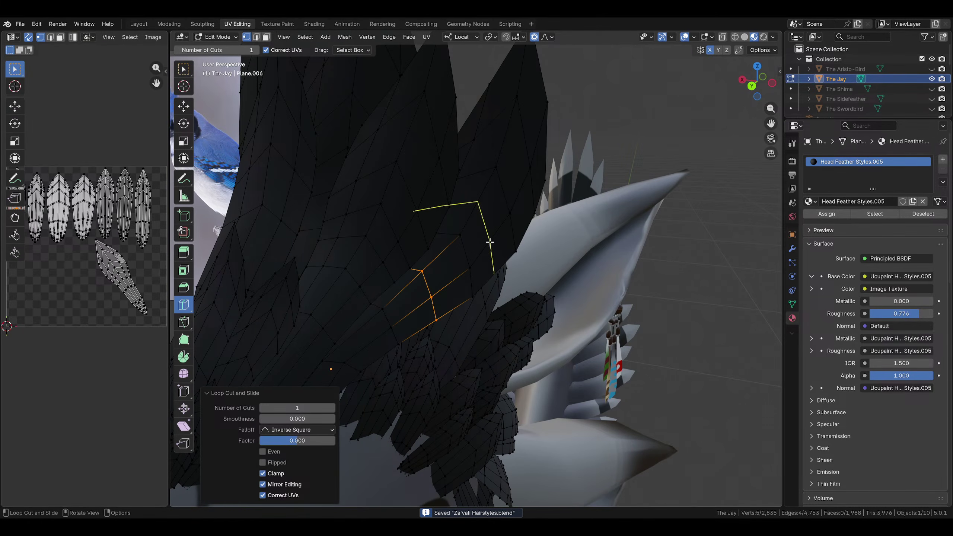
{"action": "middle_click_drag", "start_coordinate": [543, 340], "coordinate": [516, 263]}
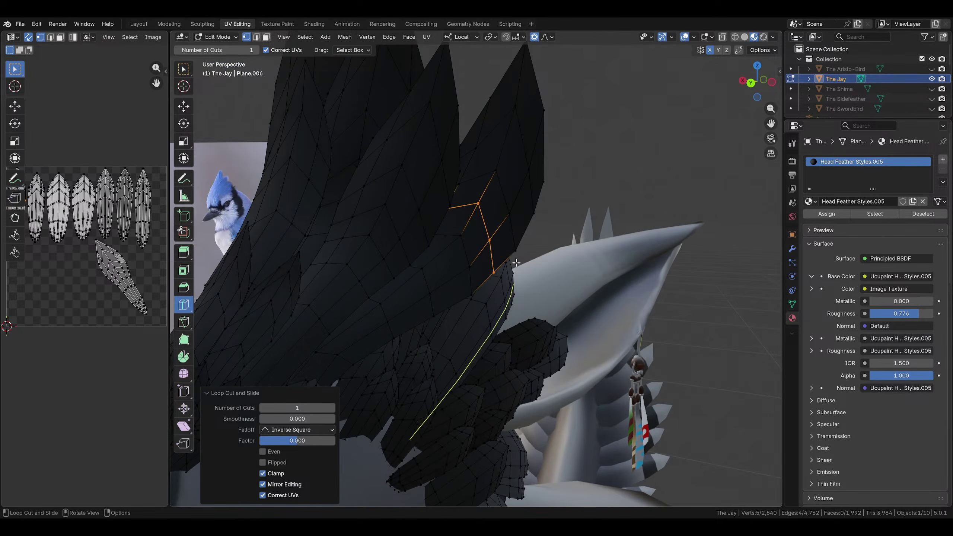
{"action": "left_click", "coordinate": [178, 72]}
{"action": "middle_click_drag", "start_coordinate": [446, 244], "coordinate": [303, 120]}
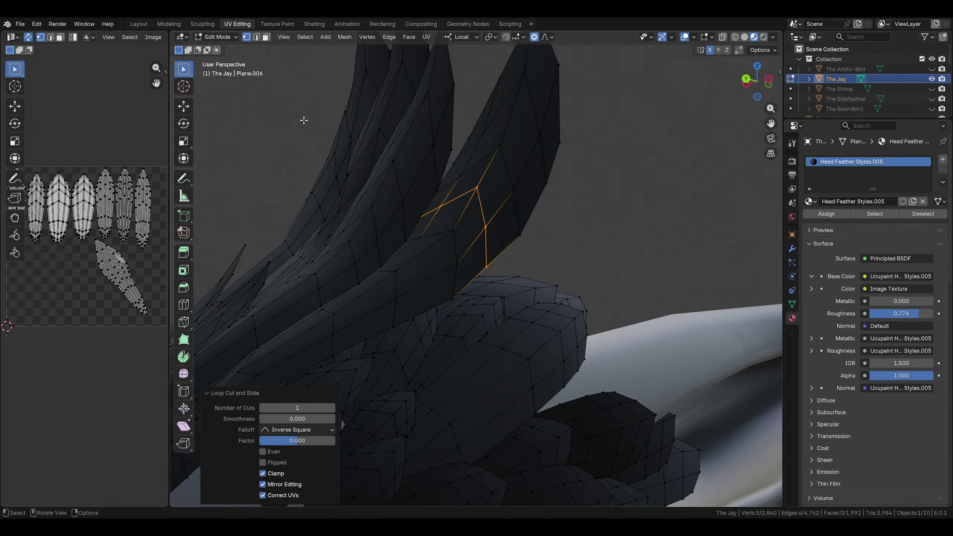
{"action": "left_click", "coordinate": [258, 37]}
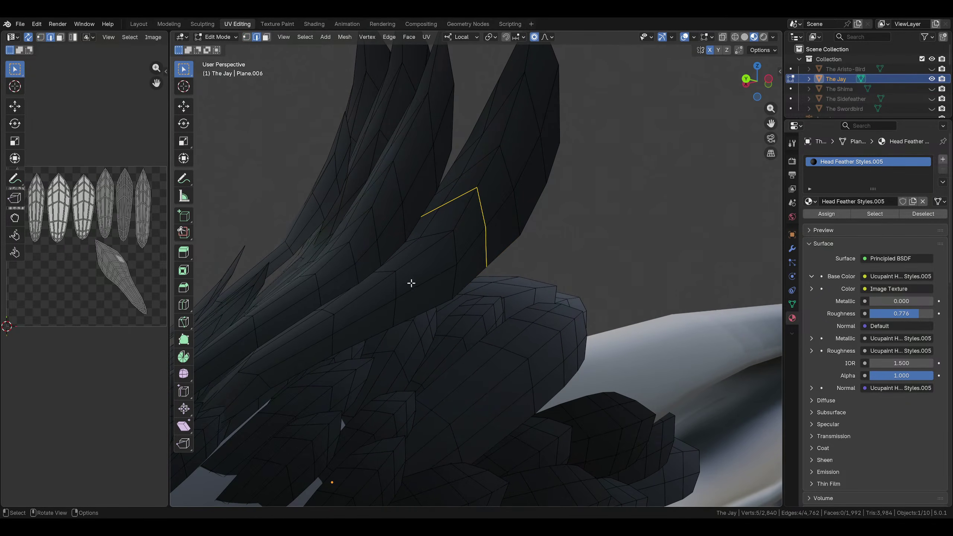
Try to even out the two edge loops across the rear crest feather with the Smooth tool
{"action": "left_click", "coordinate": [304, 36]}
{"action": "left_click", "coordinate": [422, 191]}
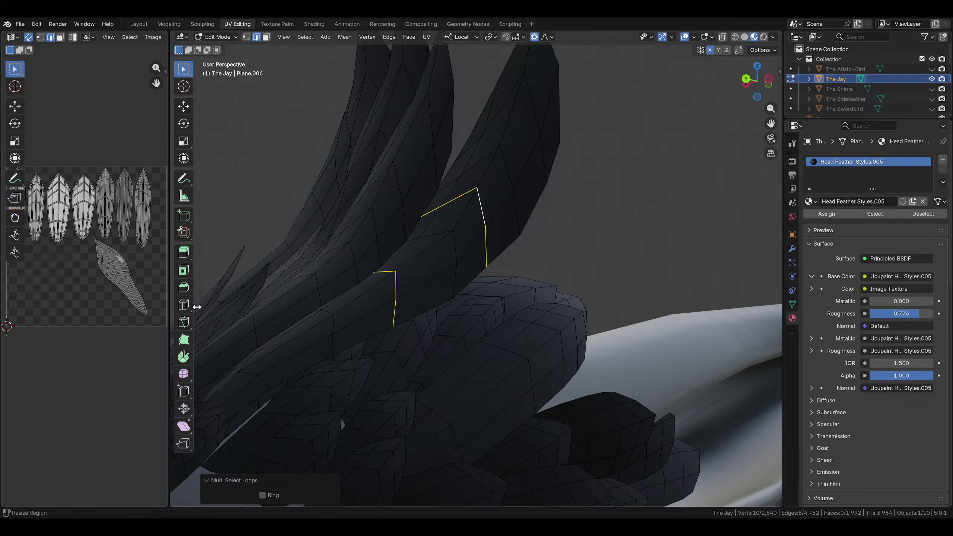
{"action": "left_click", "coordinate": [184, 373]}
{"action": "middle_click_drag", "start_coordinate": [368, 210], "coordinate": [399, 249]}
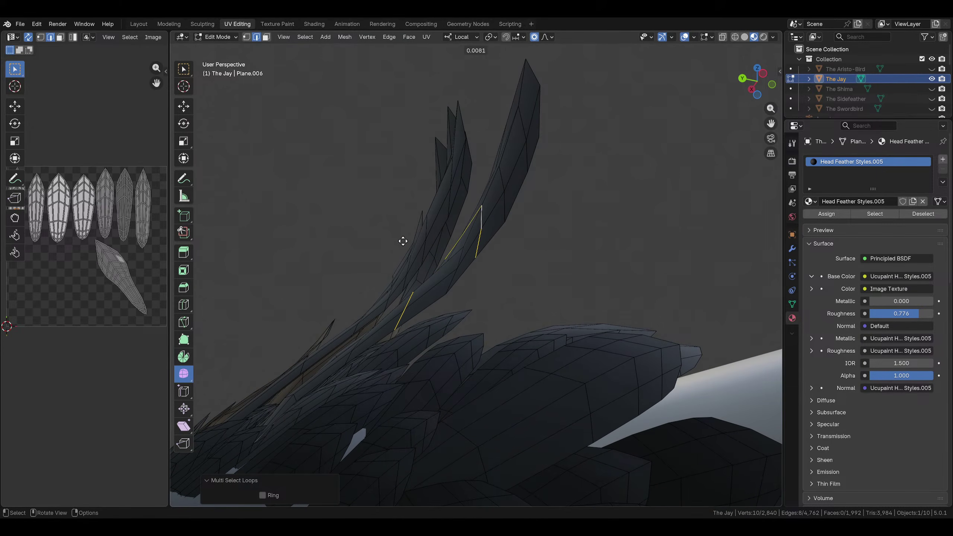
{"action": "left_click_drag", "start_coordinate": [470, 223], "coordinate": [481, 226]}
{"action": "middle_click_drag", "start_coordinate": [482, 226], "coordinate": [339, 285]}
{"action": "key", "text": "ctrl+z"}
{"action": "key", "text": "ctrl+z"}
Move the rear crest feather's lower edge loop about -0.0022 m along local Z with a proportional size of about 0.029
{"action": "left_click", "coordinate": [305, 37]}
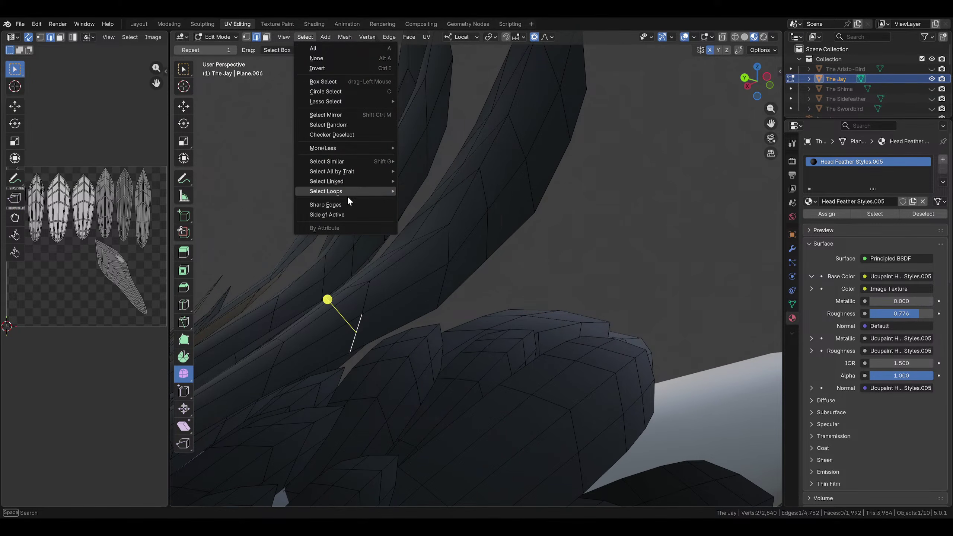
{"action": "left_click", "coordinate": [420, 195]}
{"action": "key", "text": "g"}
{"action": "key", "text": "z"}
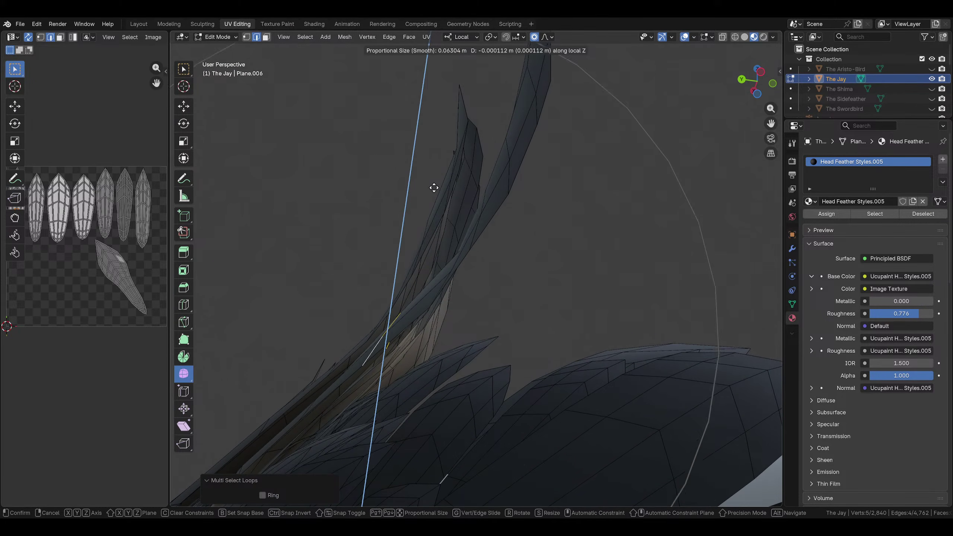
{"action": "left_click", "coordinate": [432, 195]}
{"action": "middle_click_drag", "start_coordinate": [432, 195], "coordinate": [502, 200]}
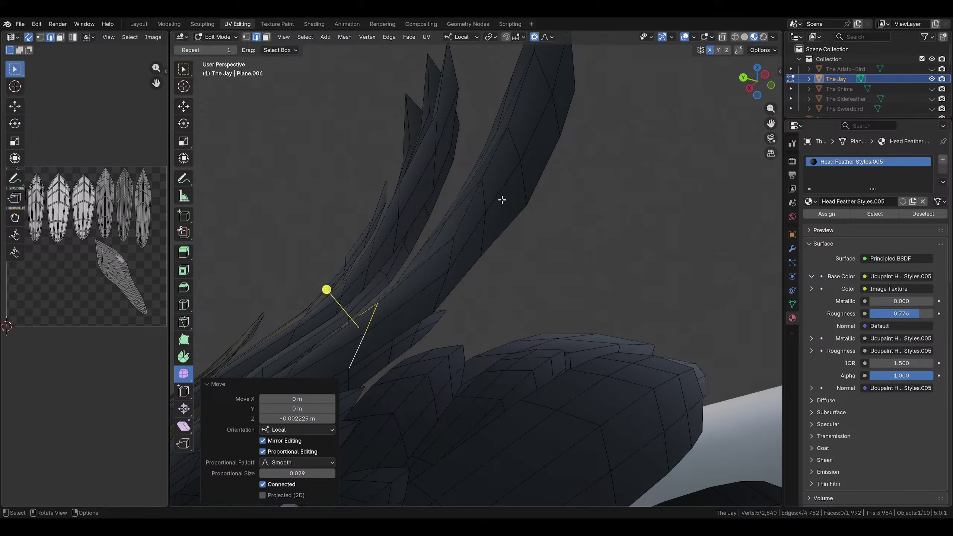
Select the feather's upper edge loop and shift it slightly along its Z axis with a proportional size of about 0.017
{"action": "left_click", "coordinate": [487, 186]}
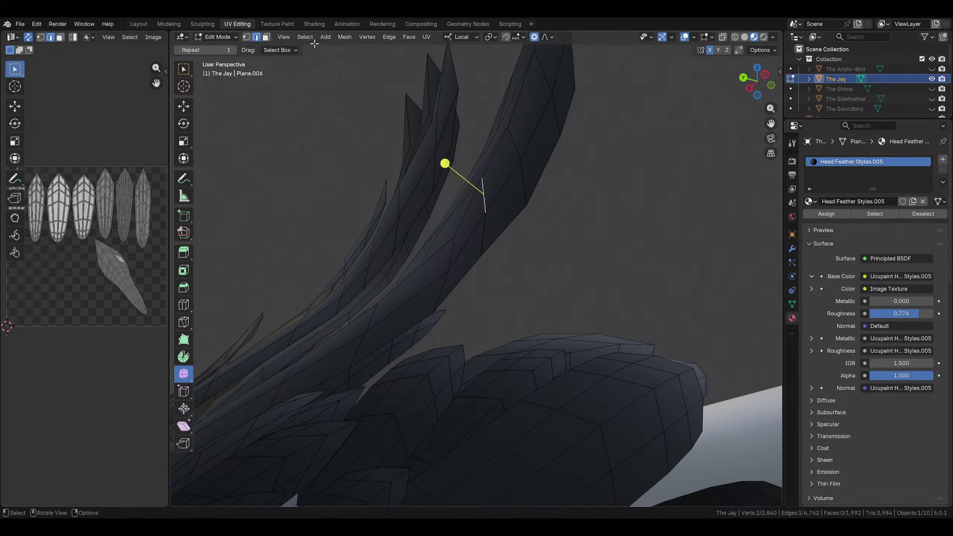
{"action": "left_click", "coordinate": [304, 36]}
{"action": "mouse_move", "coordinate": [357, 191]}
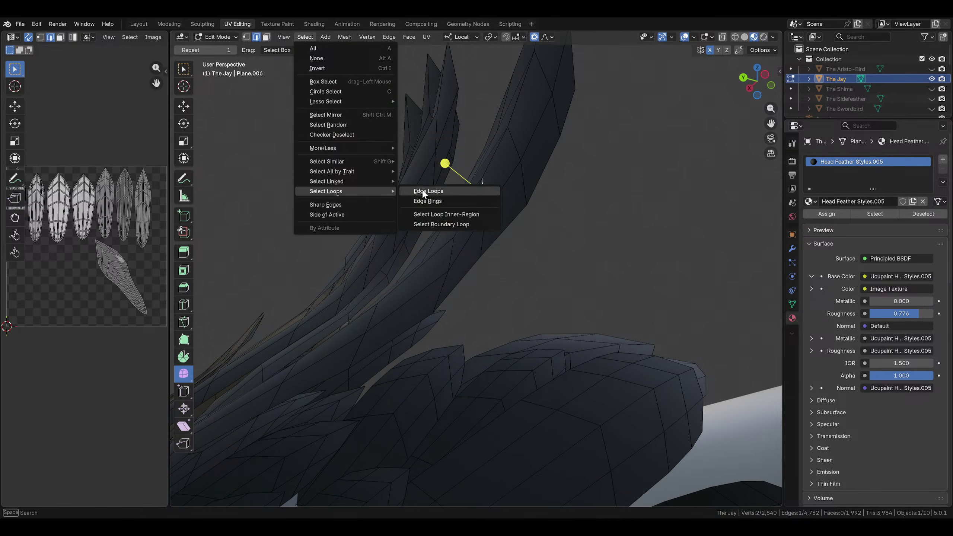
{"action": "left_click", "coordinate": [423, 194]}
{"action": "key", "text": "g"}
{"action": "key", "text": "z"}
{"action": "key", "text": "z"}
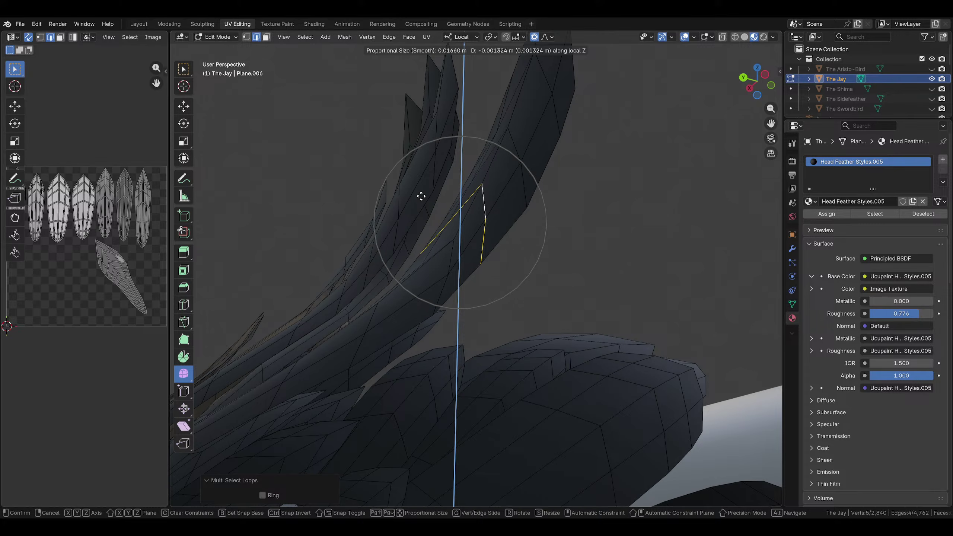
{"action": "left_click", "coordinate": [421, 196]}
Select the whole rear crest feather and unwrap its UVs with the Minimum Stretch method
{"action": "middle_click_drag", "start_coordinate": [680, 289], "coordinate": [490, 217]}
{"action": "left_click", "coordinate": [665, 249]}
{"action": "scroll", "coordinate": [664, 249], "scroll_direction": "down", "scroll_amount": 4}
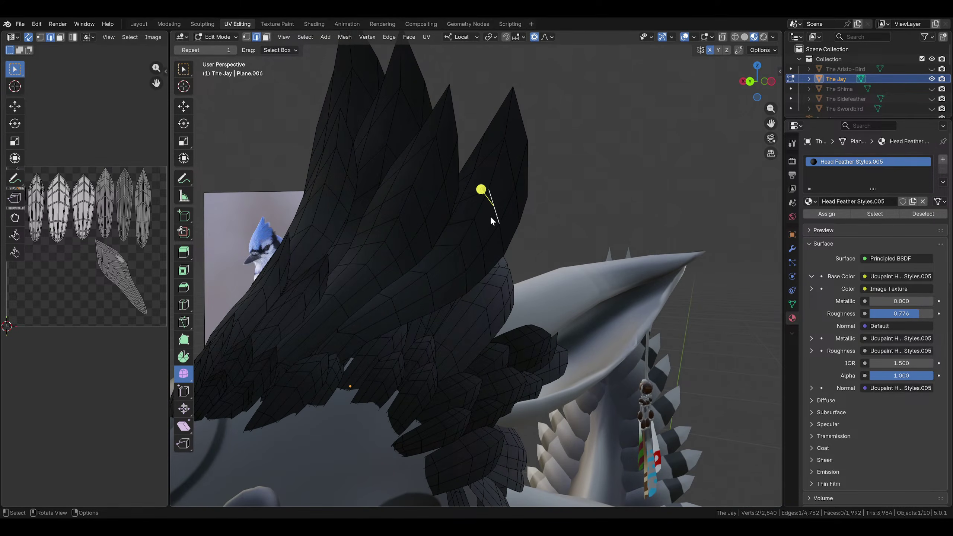
{"action": "key", "text": "ctrl+l"}
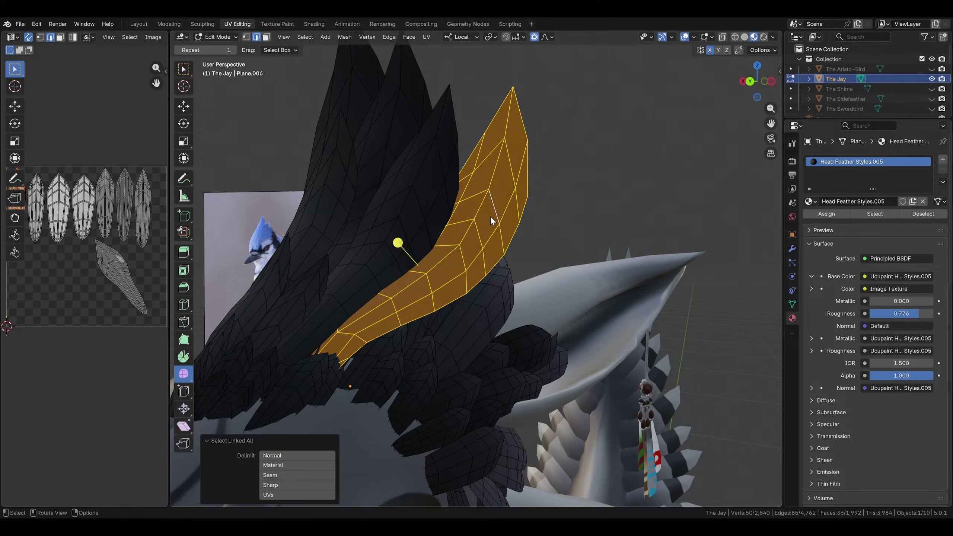
{"action": "mouse_move", "coordinate": [480, 216]}
{"action": "middle_mouse_down"}
{"action": "mouse_move", "coordinate": [506, 232]}
{"action": "mouse_move", "coordinate": [478, 237]}
{"action": "mouse_move", "coordinate": [496, 248]}
{"action": "mouse_move", "coordinate": [541, 240]}
{"action": "middle_mouse_up"}
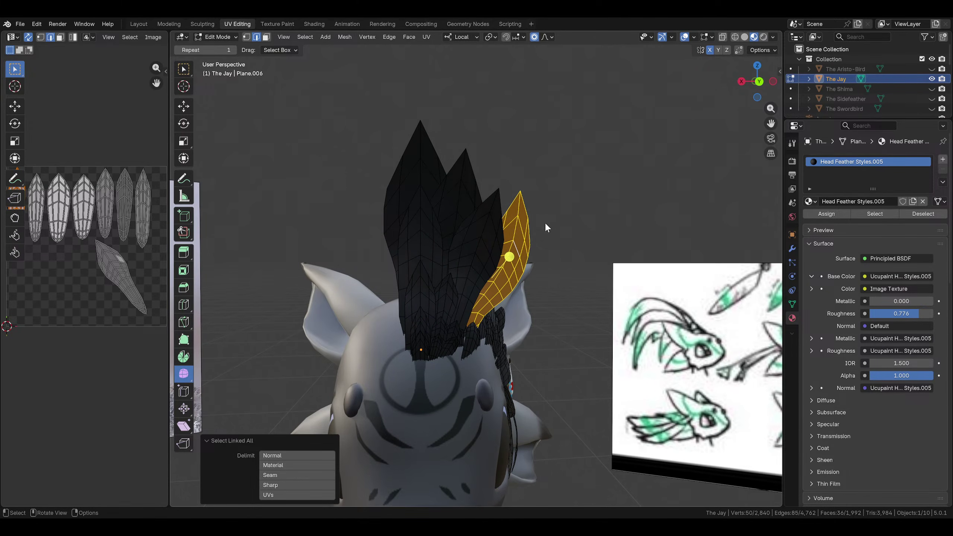
{"action": "left_click", "coordinate": [522, 208]}
{"action": "middle_click_drag", "start_coordinate": [522, 209], "coordinate": [560, 203]}
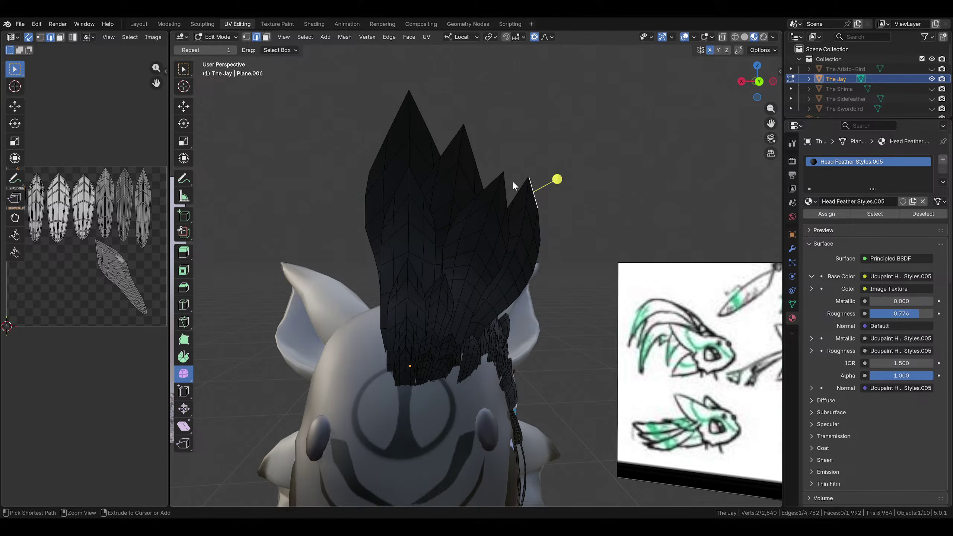
{"action": "key", "text": "ctrl+l"}
{"action": "left_click", "coordinate": [426, 37]}
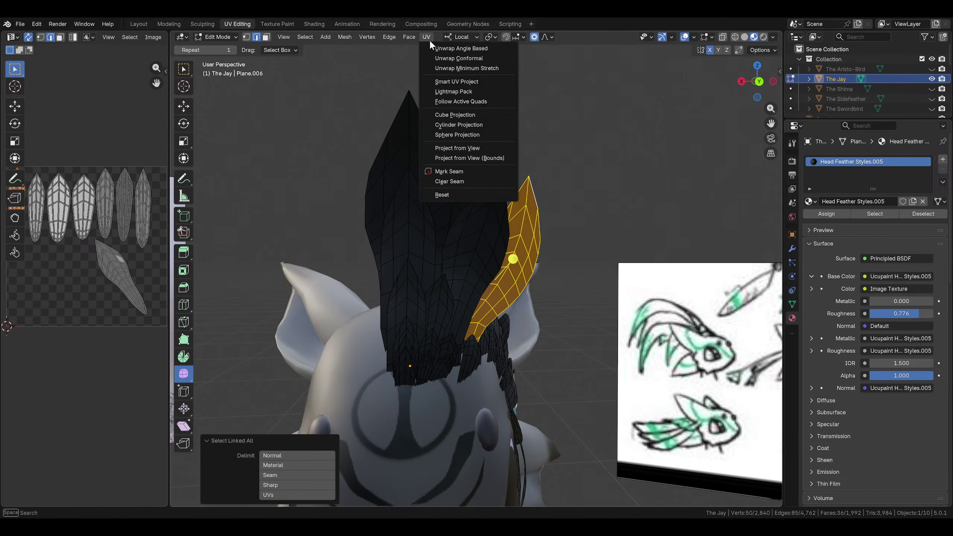
{"action": "left_click", "coordinate": [460, 68]}
Rotate the feather's UV island to lie horizontally, scale it down and move it beneath the row of upright islands
{"action": "key", "text": "r"}
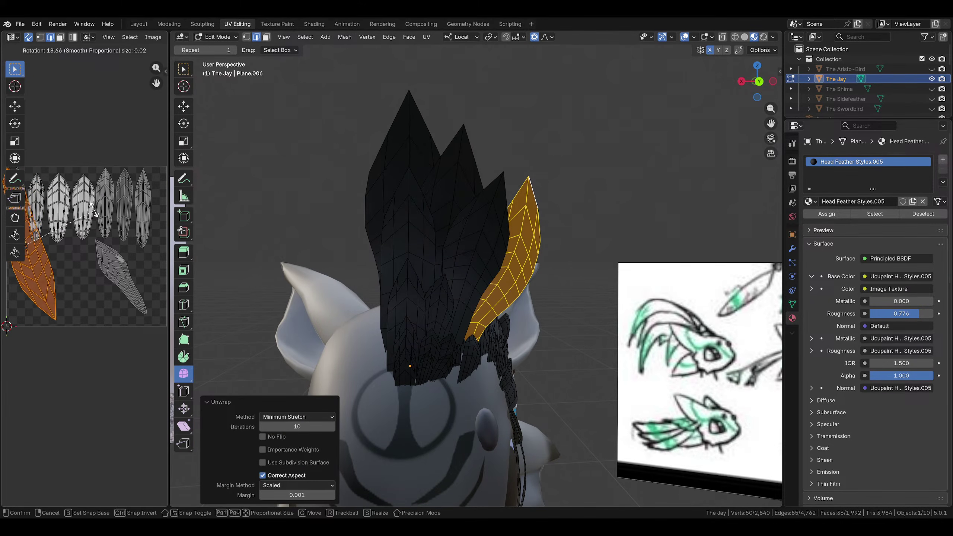
{"action": "left_click", "coordinate": [5, 161]}
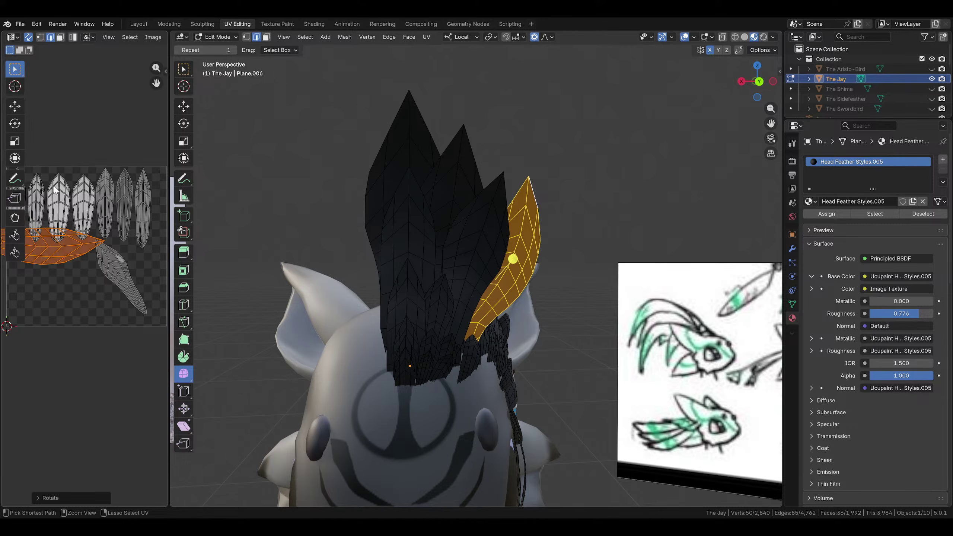
{"action": "key", "text": "s"}
{"action": "left_click", "coordinate": [96, 235]}
{"action": "key", "text": "g"}
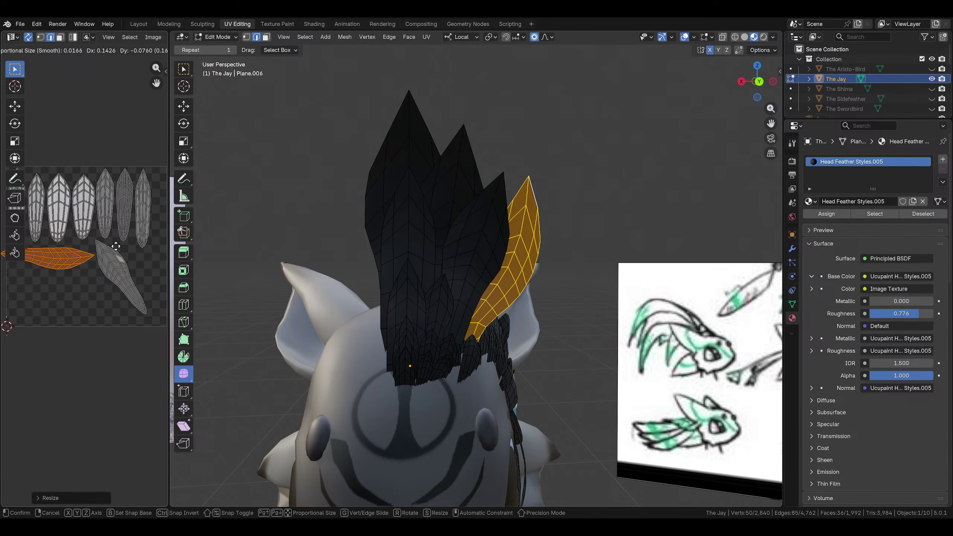
{"action": "left_click", "coordinate": [118, 247]}
Shrink the horizontal UV island slightly and reposition it in the gap beside the diagonal feather island
{"action": "key", "text": "s"}
{"action": "left_click", "coordinate": [114, 247]}
{"action": "key", "text": "g"}
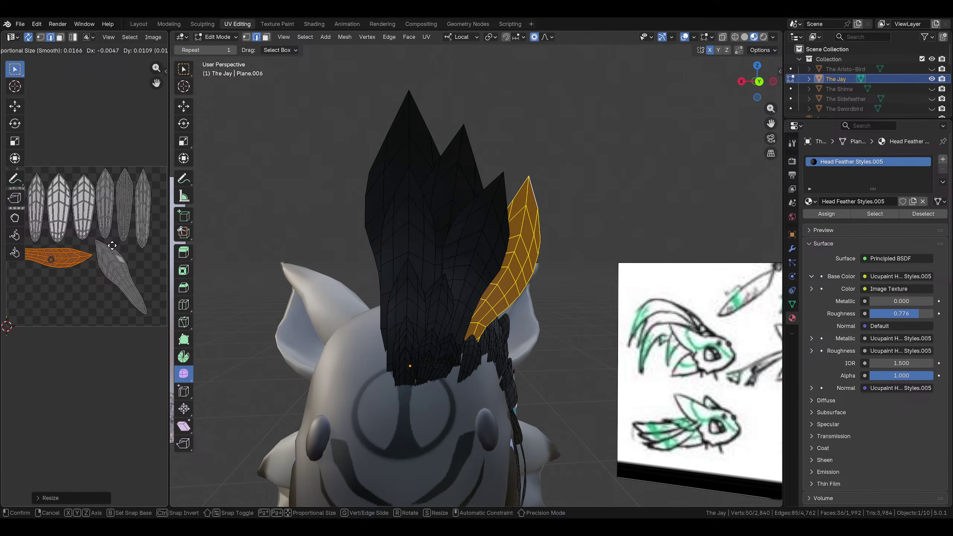
{"action": "left_click", "coordinate": [115, 242]}
{"action": "scroll", "coordinate": [115, 242], "scroll_direction": "down", "scroll_amount": 3}
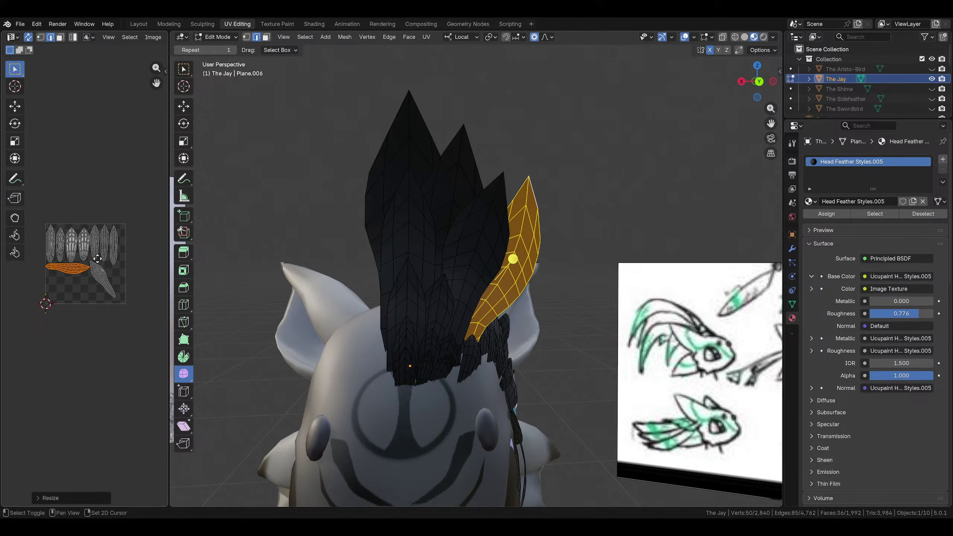
{"action": "scroll", "coordinate": [98, 259], "scroll_direction": "up", "scroll_amount": 2}
{"action": "key", "text": "g"}
{"action": "left_click", "coordinate": [110, 259]}
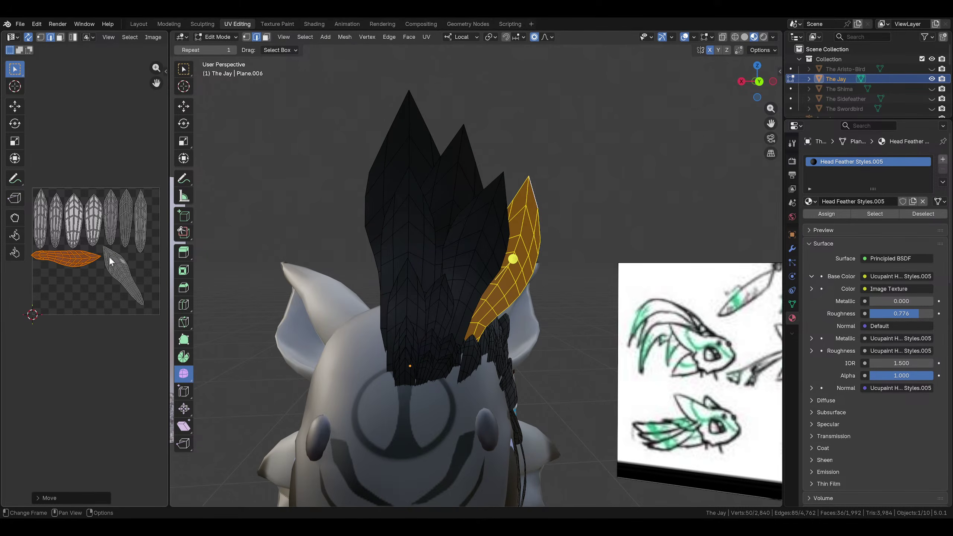
Fine-tune the horizontal UV island's scale so it stays inside the UV square, deselect it and save the file
{"action": "key", "text": "s"}
{"action": "left_click", "coordinate": [110, 256]}
{"action": "key", "text": "s"}
{"action": "left_click", "coordinate": [110, 258]}
{"action": "left_click", "coordinate": [127, 156]}
{"action": "key", "text": "ctrl+s"}
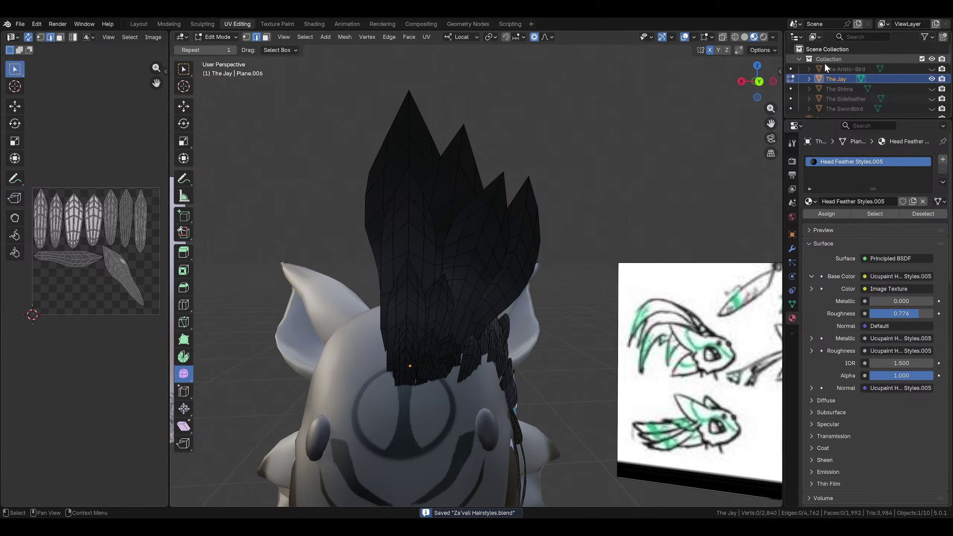
Select the other hairstyle objects in the outliner, down to The Swordbird
{"action": "scroll", "coordinate": [826, 67], "scroll_direction": "down", "scroll_amount": 4}
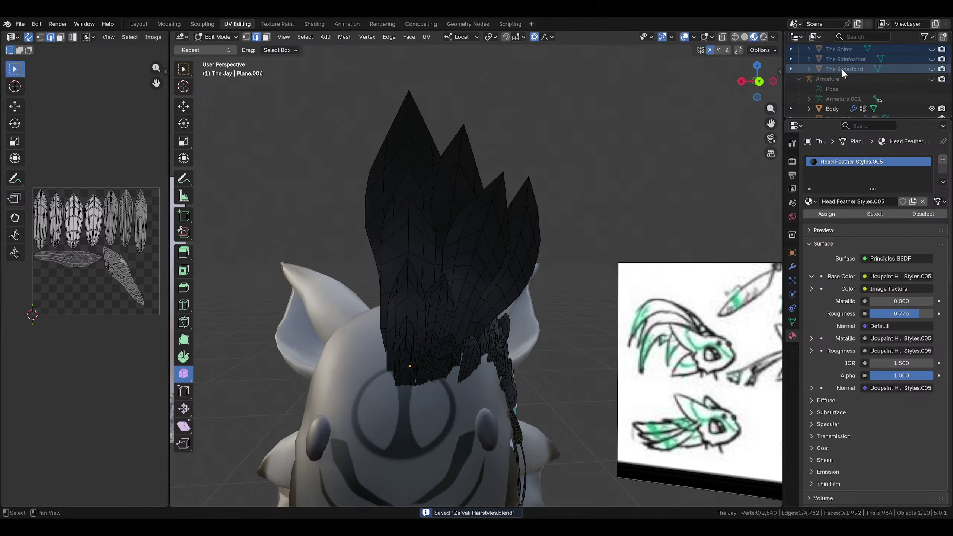
Show the Aristo-Bird, Shima, Sidefeather and Swordbird hairstyles and select them alongside The Jay to compare their UV layouts
{"action": "scroll", "coordinate": [841, 68], "scroll_direction": "up", "scroll_amount": 4}
{"action": "left_click", "coordinate": [931, 109]}
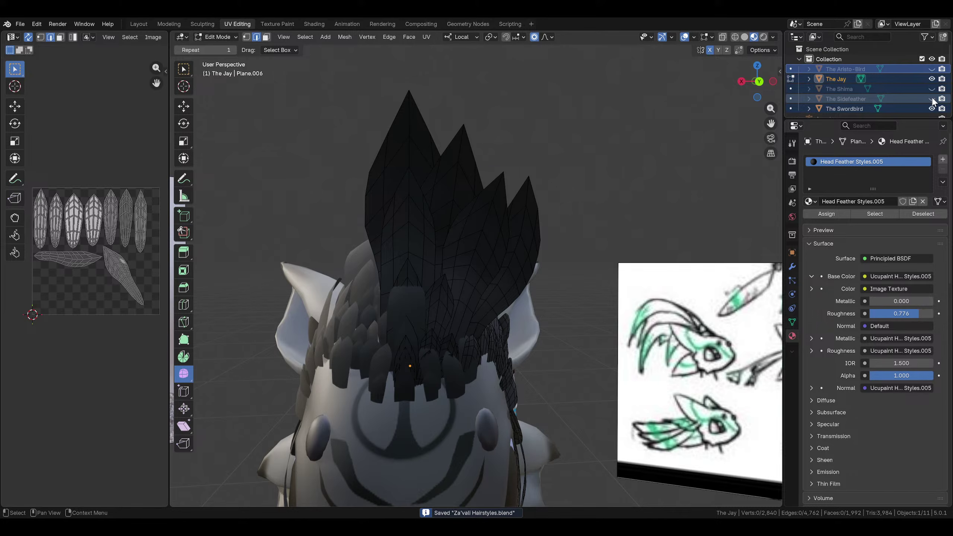
{"action": "left_click", "coordinate": [930, 98]}
{"action": "left_click", "coordinate": [932, 70]}
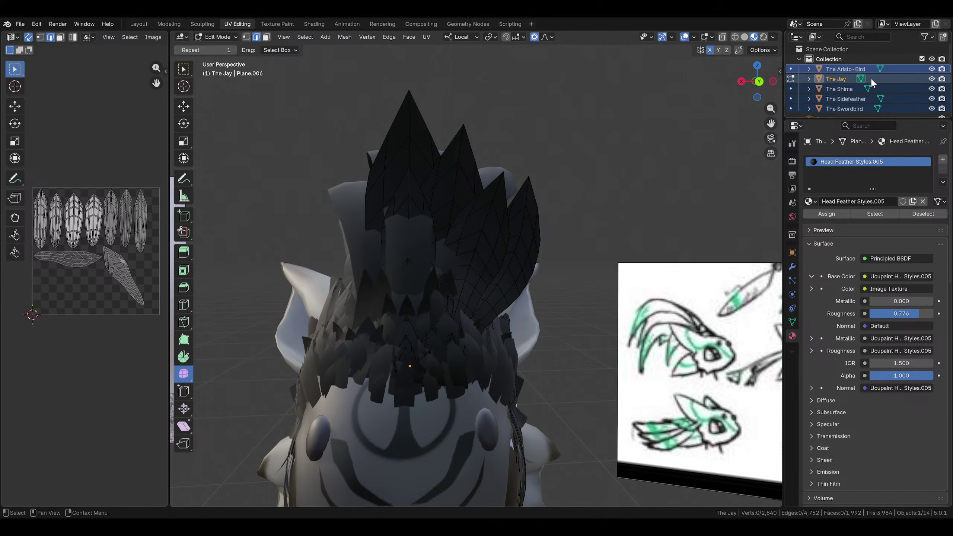
{"action": "left_click", "coordinate": [862, 70]}
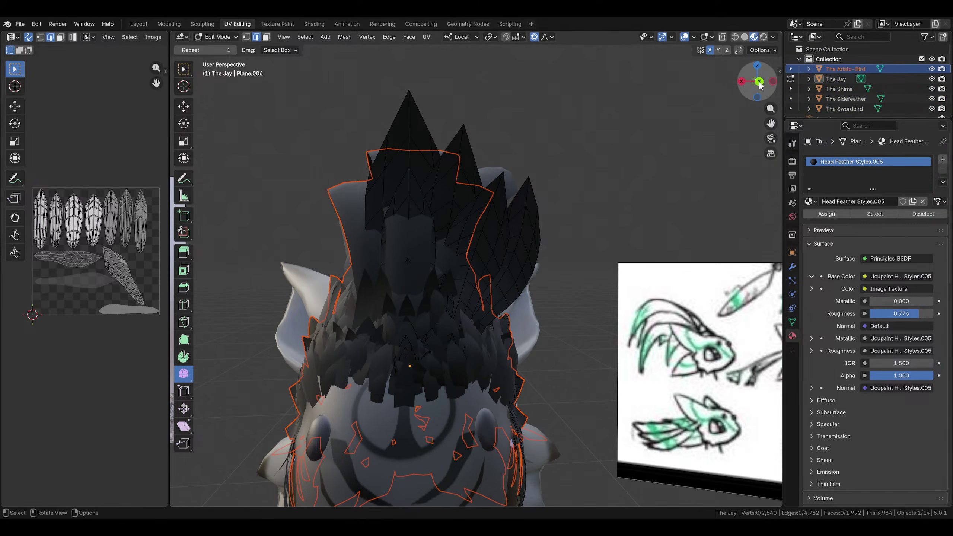
{"action": "scroll", "coordinate": [848, 94], "scroll_direction": "down", "scroll_amount": 1}
{"action": "left_click", "coordinate": [848, 90], "text": "shift"}
{"action": "scroll", "coordinate": [118, 250], "scroll_direction": "up", "scroll_amount": 2}
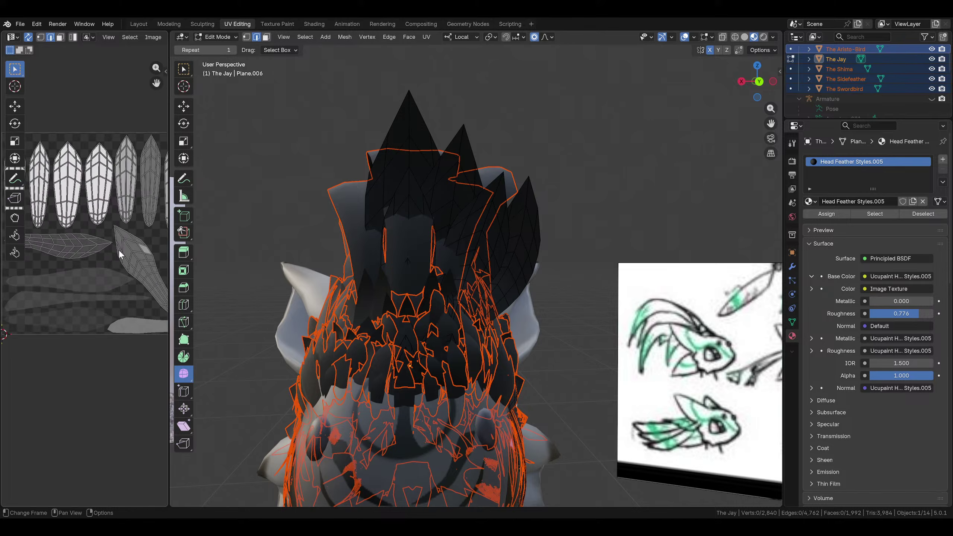
Select The Jay's horizontal feather UV island and rotate it diagonally so it clears the other hairstyles' islands
{"action": "key", "text": "ctrl+l"}
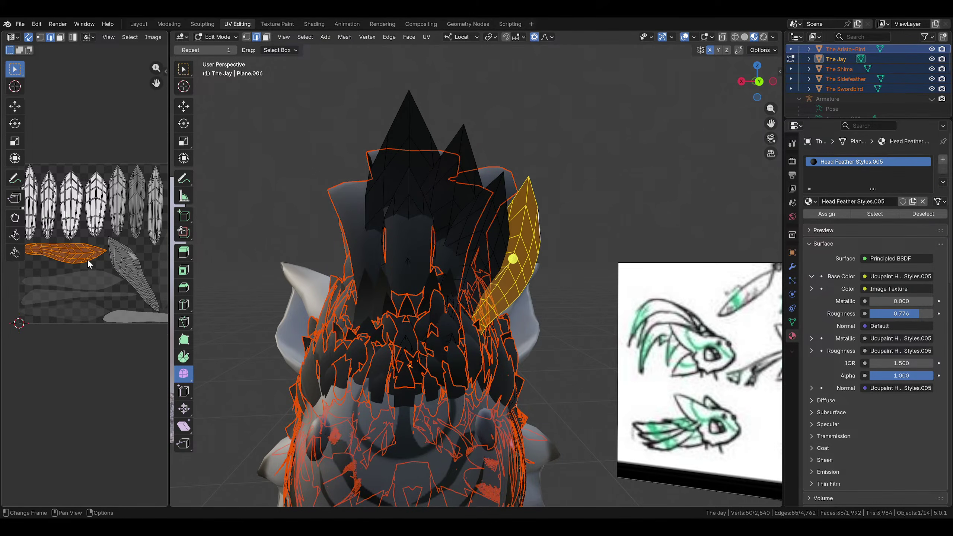
{"action": "scroll", "coordinate": [87, 261], "scroll_direction": "up", "scroll_amount": 1}
{"action": "middle_click_drag", "start_coordinate": [114, 240], "coordinate": [140, 261]}
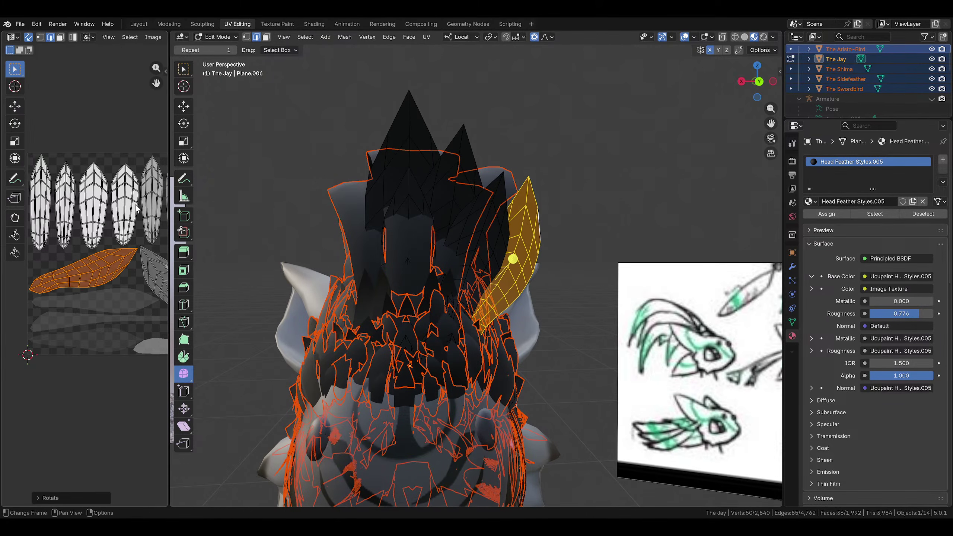
{"action": "scroll", "coordinate": [136, 209], "scroll_direction": "down", "scroll_amount": 3}
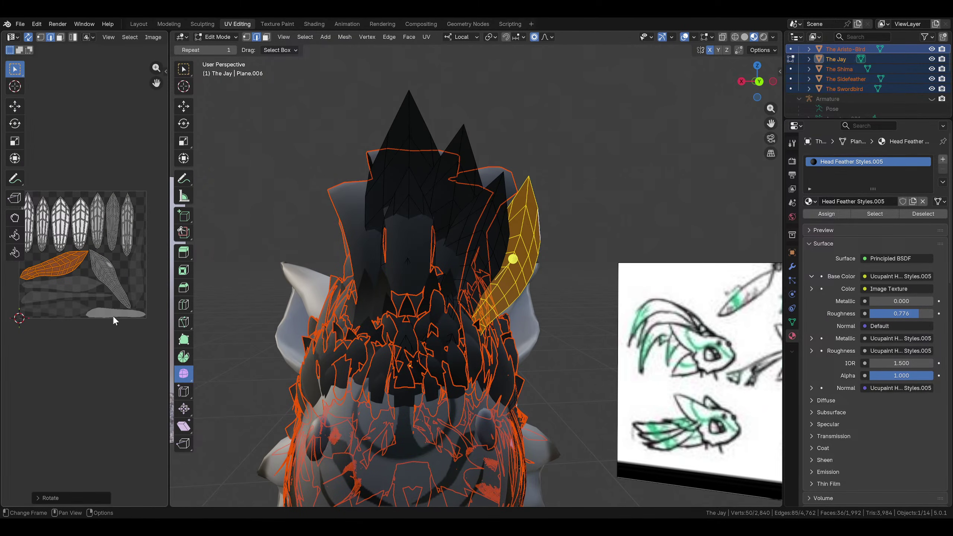
{"action": "scroll", "coordinate": [69, 218], "scroll_direction": "down", "scroll_amount": 1}
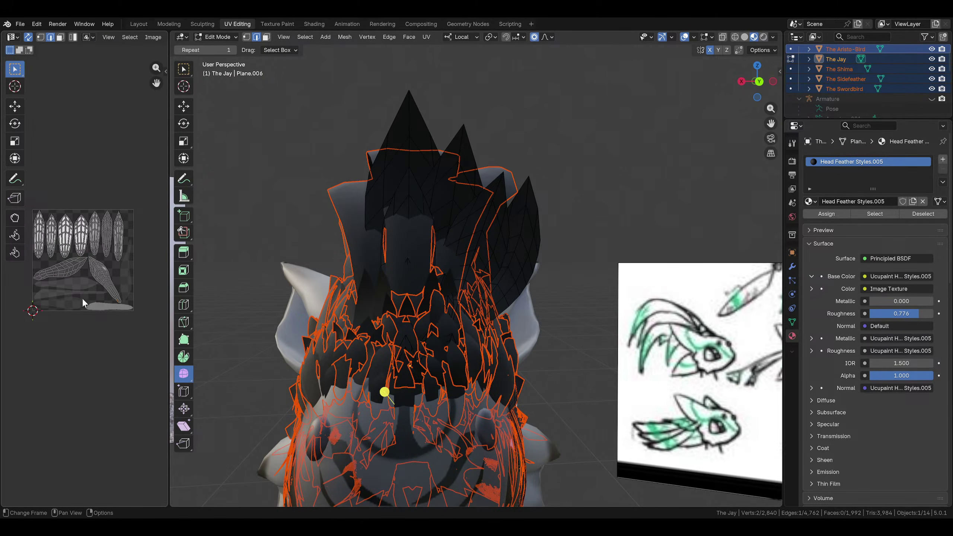
Hide the Aristo-Bird, Shima, Sidefeather and Swordbird hairstyles, leaving only The Jay shown
{"action": "middle_click_drag", "start_coordinate": [301, 171], "coordinate": [583, 178]}
{"action": "left_click", "coordinate": [931, 49]}
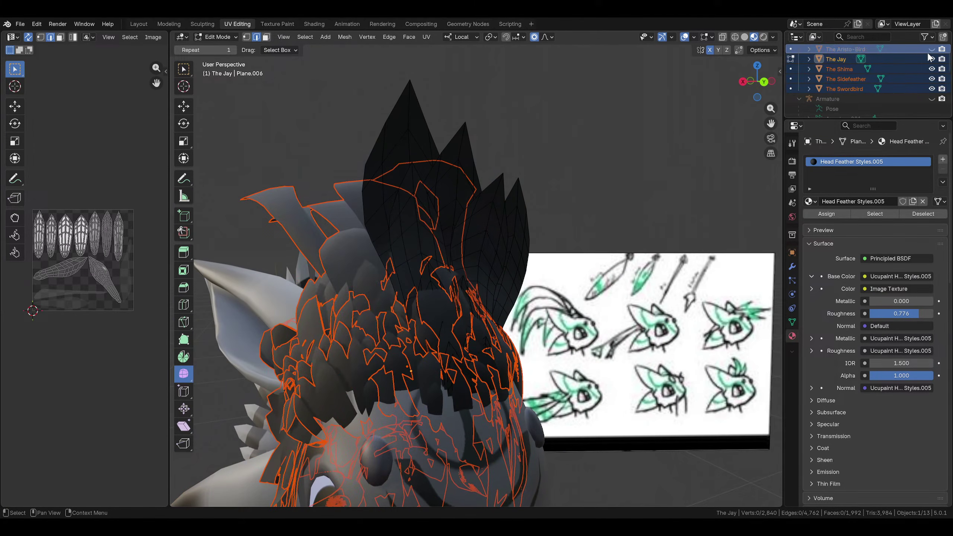
{"action": "left_click", "coordinate": [931, 69]}
{"action": "left_click", "coordinate": [931, 79]}
{"action": "left_click", "coordinate": [931, 89]}
Switch to the Layout workspace, save the file and open The Jay in Edit Mode
{"action": "mouse_move", "coordinate": [566, 234]}
{"action": "middle_mouse_down"}
{"action": "mouse_move", "coordinate": [576, 174]}
{"action": "mouse_move", "coordinate": [222, 64]}
{"action": "middle_mouse_up"}
{"action": "left_click", "coordinate": [147, 26]}
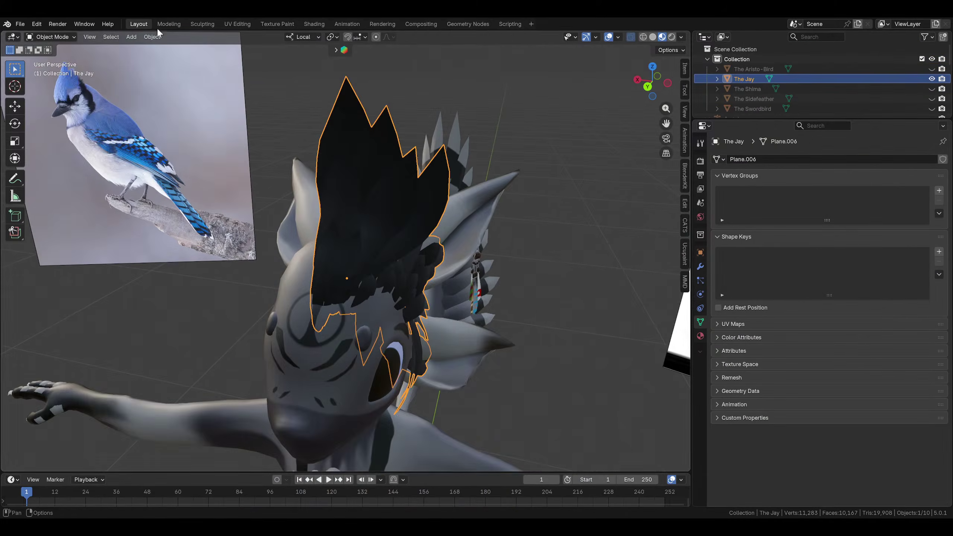
{"action": "scroll", "coordinate": [524, 281], "scroll_direction": "down", "scroll_amount": 3}
{"action": "left_click", "coordinate": [524, 281]}
{"action": "scroll", "coordinate": [475, 249], "scroll_direction": "up", "scroll_amount": 3}
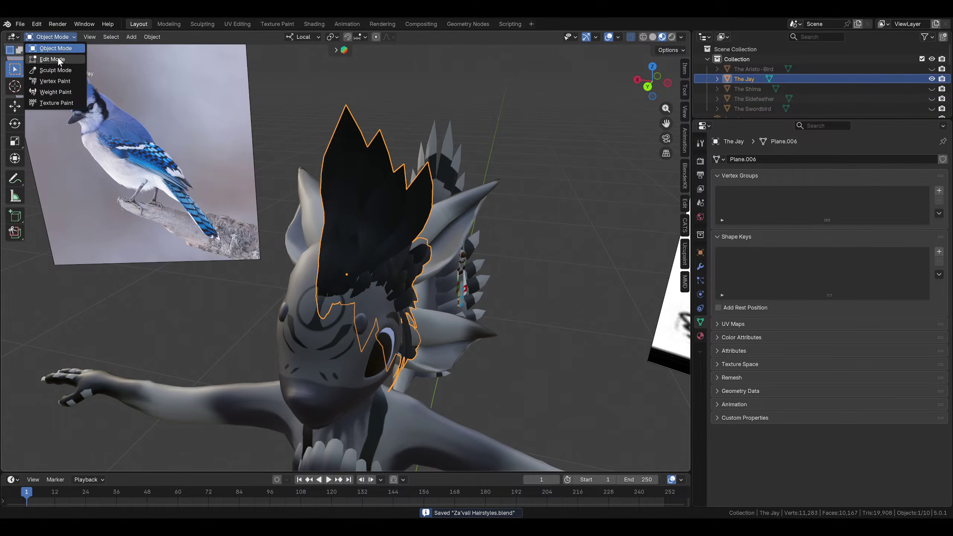
{"action": "left_click", "coordinate": [59, 60]}
{"action": "middle_click_drag", "start_coordinate": [531, 206], "coordinate": [485, 157]}
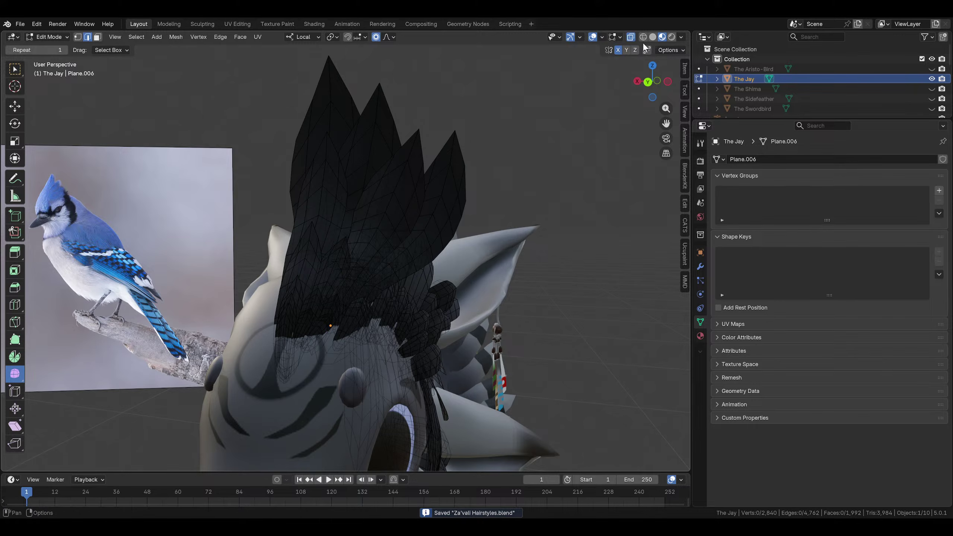
In the left orthographic view, lower and rotate the tip edge of an upright crest feather with connected proportional editing
{"action": "middle_click_drag", "start_coordinate": [553, 160], "coordinate": [357, 179]}
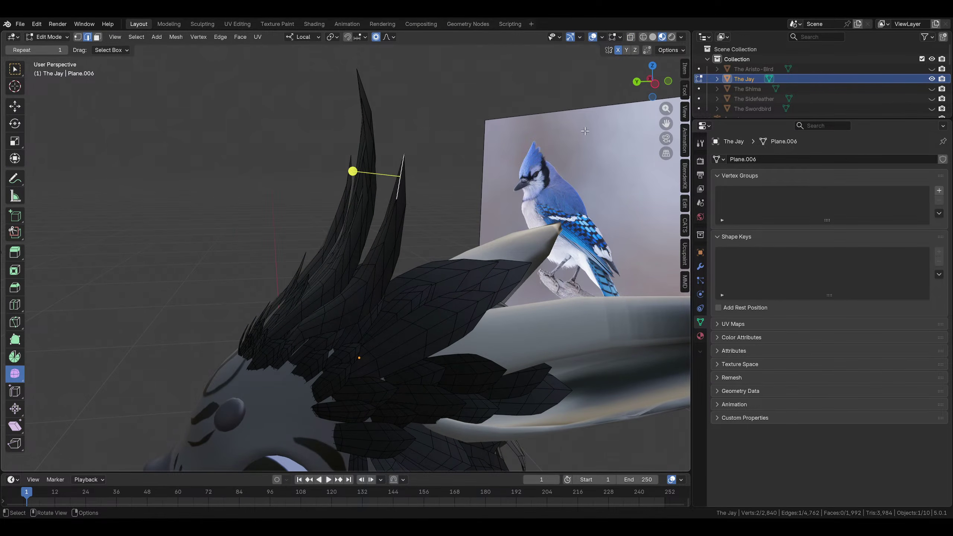
{"action": "left_click", "coordinate": [655, 84]}
{"action": "middle_click_drag", "start_coordinate": [432, 124], "coordinate": [459, 102], "text": "shift"}
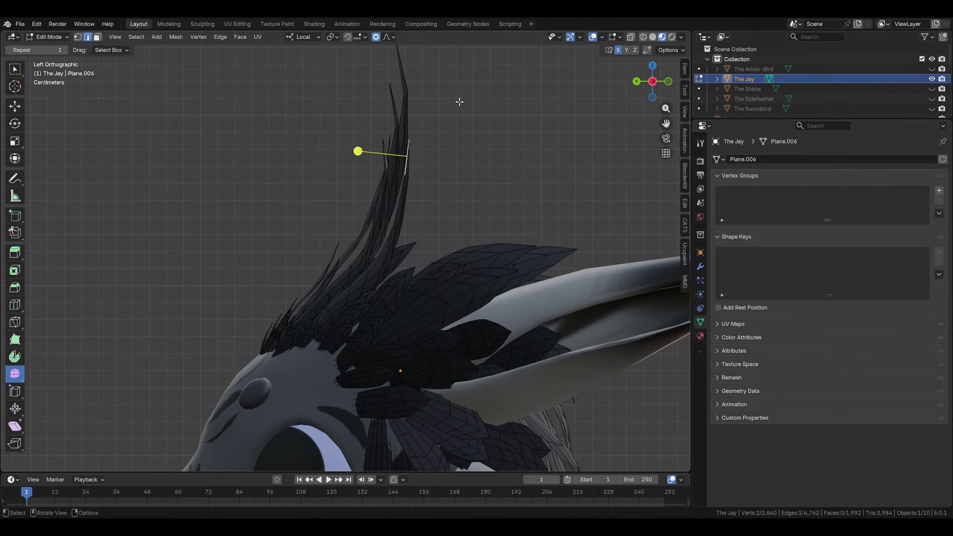
{"action": "left_click", "coordinate": [457, 122]}
{"action": "key", "text": "r"}
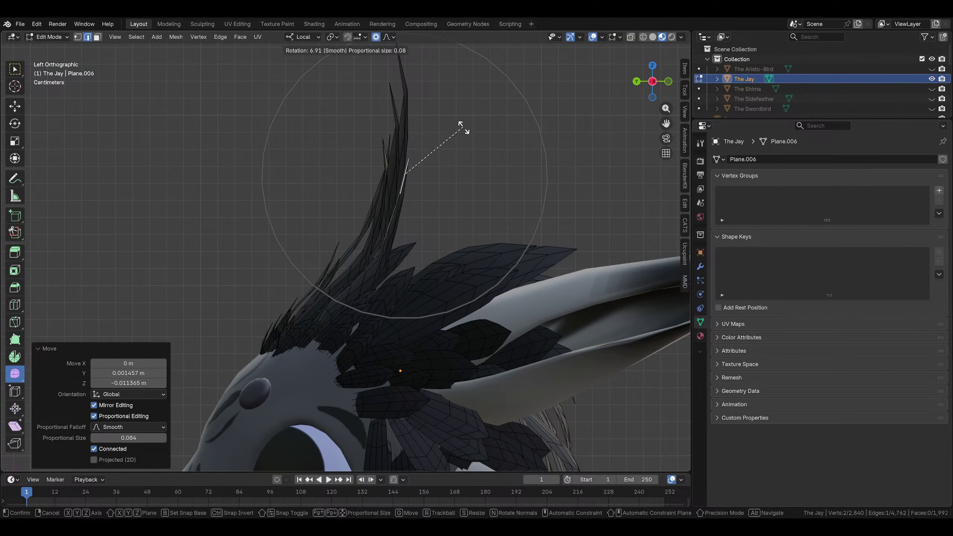
{"action": "left_click", "coordinate": [465, 129]}
{"action": "middle_click_drag", "start_coordinate": [465, 129], "coordinate": [602, 171]}
{"action": "left_click", "coordinate": [495, 104]}
{"action": "scroll", "coordinate": [539, 168], "scroll_direction": "down", "scroll_amount": 4}
{"action": "middle_click_drag", "start_coordinate": [539, 168], "coordinate": [486, 183]}
{"action": "left_click", "coordinate": [558, 239]}
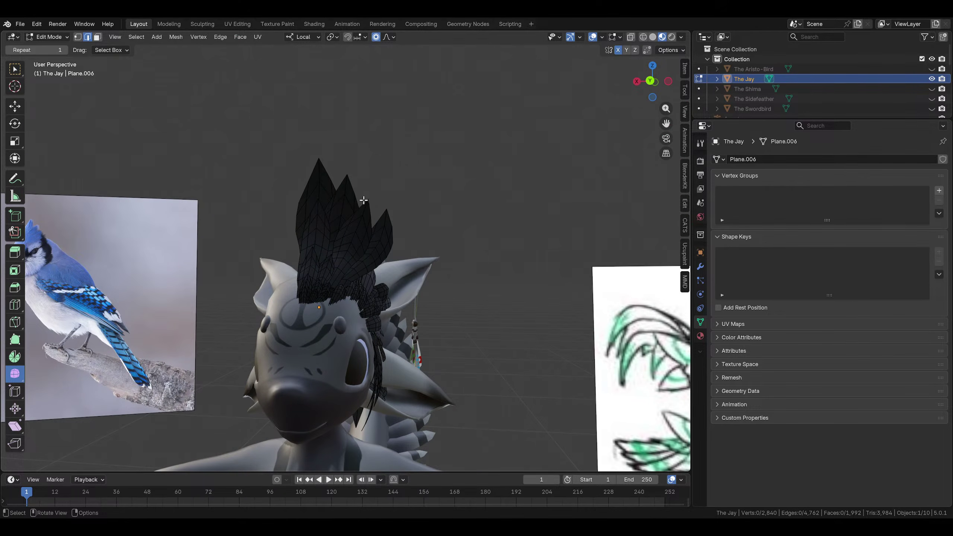
Move the tip of the crest feather beside the outermost one slightly upward with proportional editing
{"action": "scroll", "coordinate": [486, 183], "scroll_direction": "up", "scroll_amount": 4}
{"action": "left_click", "coordinate": [398, 196]}
{"action": "scroll", "coordinate": [390, 165], "scroll_direction": "up", "scroll_amount": 3}
{"action": "key", "text": "g"}
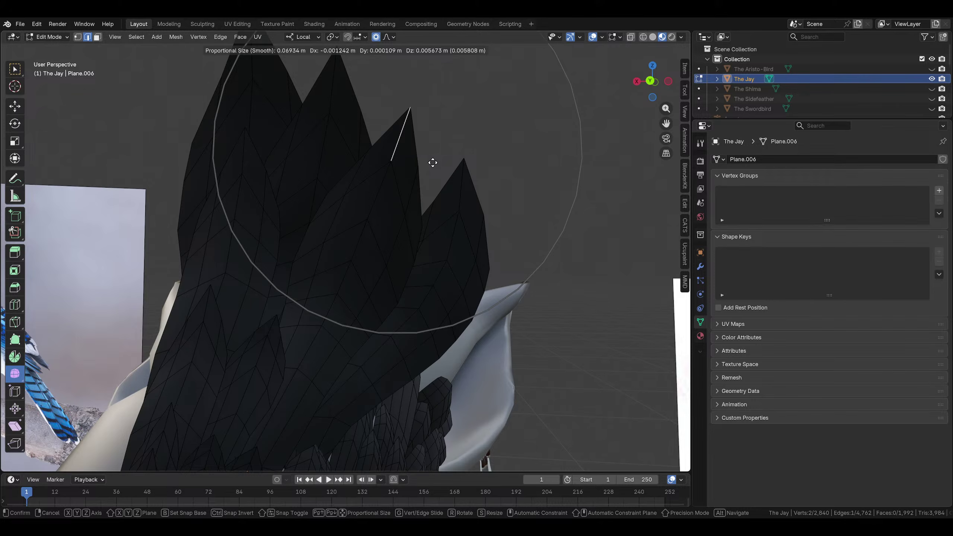
{"action": "left_click", "coordinate": [432, 162]}
{"action": "left_click", "coordinate": [582, 165]}
{"action": "scroll", "coordinate": [508, 203], "scroll_direction": "down", "scroll_amount": 4}
Duplicate the entire outermost crest feather, then rotate and move the copy over the side of the forehead
{"action": "middle_click_drag", "start_coordinate": [508, 202], "coordinate": [637, 101]}
{"action": "key", "text": "ctrl+l"}
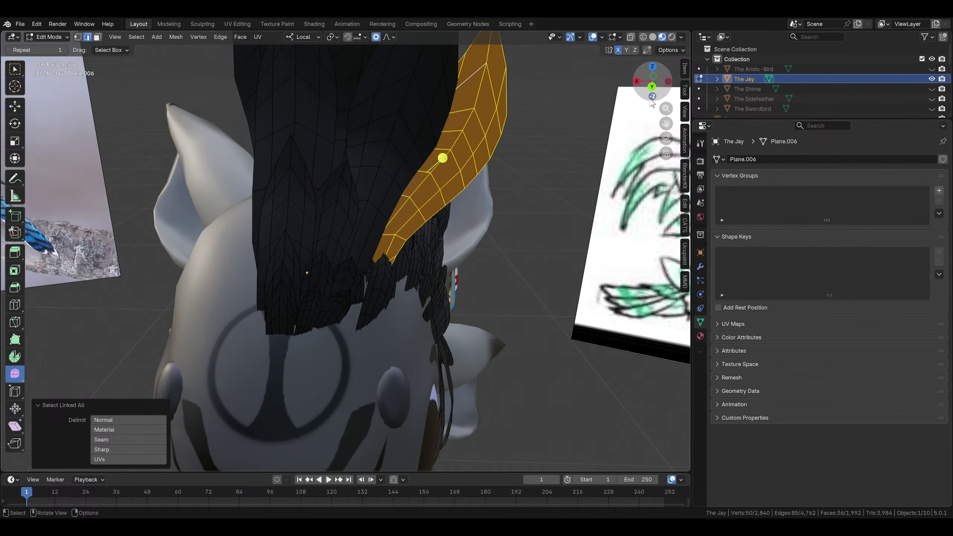
{"action": "left_click", "coordinate": [654, 94]}
{"action": "key", "text": "shift+d"}
{"action": "key", "text": "r"}
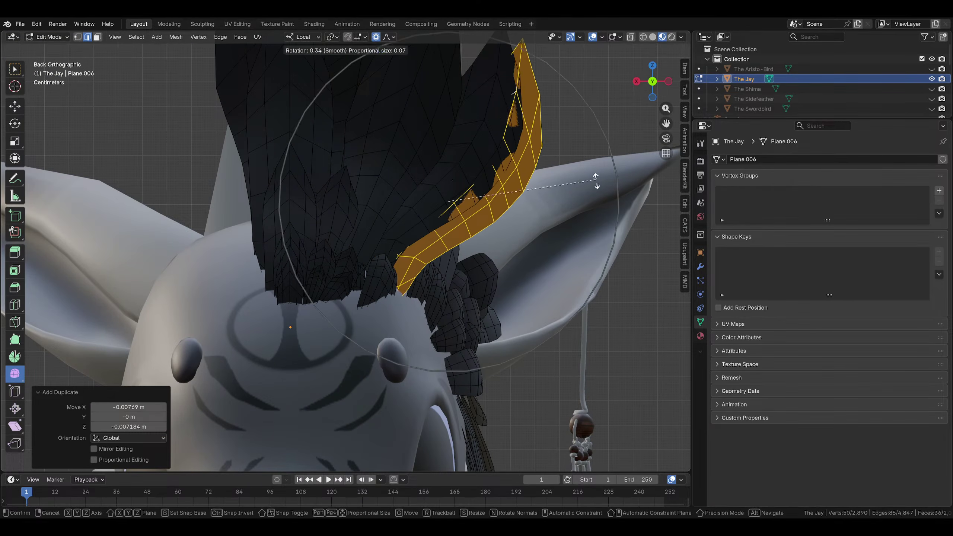
{"action": "left_click", "coordinate": [602, 214]}
{"action": "key", "text": "g"}
{"action": "left_click", "coordinate": [603, 214]}
Resize the duplicated crest feather, shift it and adjust its rotation to follow the head
{"action": "mouse_move", "coordinate": [603, 214]}
{"action": "middle_mouse_down"}
{"action": "mouse_move", "coordinate": [510, 215]}
{"action": "mouse_move", "coordinate": [656, 212]}
{"action": "mouse_move", "coordinate": [494, 175]}
{"action": "mouse_move", "coordinate": [573, 187]}
{"action": "mouse_move", "coordinate": [606, 228]}
{"action": "middle_mouse_up"}
{"action": "key", "text": "s"}
{"action": "left_click", "coordinate": [561, 198]}
{"action": "key", "text": "g"}
{"action": "left_click", "coordinate": [549, 207]}
{"action": "key", "text": "r"}
{"action": "left_click", "coordinate": [645, 227]}
{"action": "key", "text": "r"}
{"action": "left_click", "coordinate": [623, 202]}
Move the duplicated feather into its place beside the crest and fine-tune its angle
{"action": "key", "text": "g"}
{"action": "left_click", "coordinate": [519, 186]}
{"action": "scroll", "coordinate": [520, 186], "scroll_direction": "down", "scroll_amount": 4}
{"action": "key", "text": "r"}
{"action": "left_click", "coordinate": [514, 180]}
{"action": "scroll", "coordinate": [600, 230], "scroll_direction": "down", "scroll_amount": 5}
{"action": "left_click", "coordinate": [559, 236]}
Select the two small whole feathers behind the crest and move them up and back in the left orthographic view
{"action": "middle_click_drag", "start_coordinate": [450, 259], "coordinate": [496, 273]}
{"action": "scroll", "coordinate": [444, 313], "scroll_direction": "up", "scroll_amount": 2}
{"action": "left_click", "coordinate": [423, 222]}
{"action": "middle_click_drag", "start_coordinate": [448, 234], "coordinate": [410, 245]}
{"action": "scroll", "coordinate": [410, 245], "scroll_direction": "up", "scroll_amount": 6}
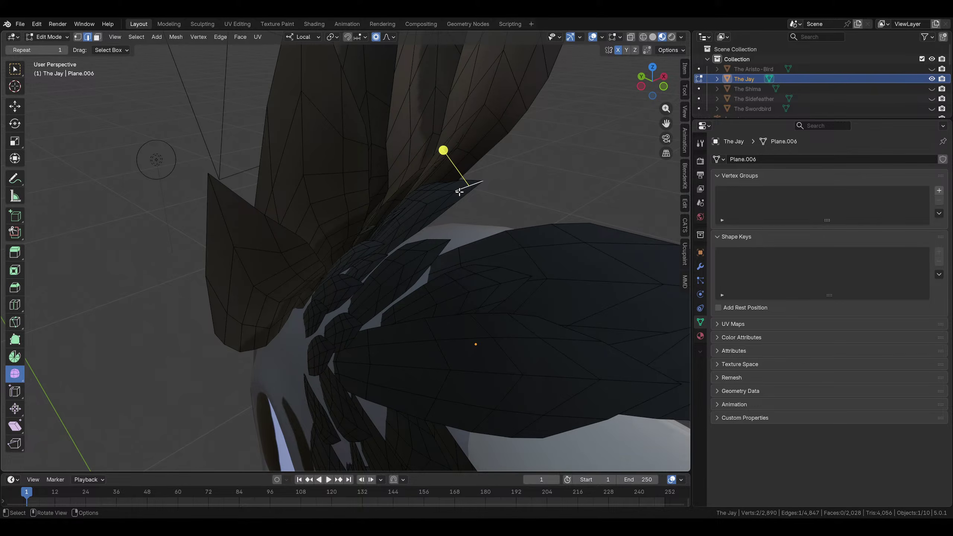
{"action": "key", "text": "ctrl+l"}
{"action": "middle_click_drag", "start_coordinate": [460, 192], "coordinate": [553, 128]}
{"action": "left_click", "coordinate": [404, 241], "text": "shift"}
{"action": "key", "text": "ctrl+l"}
{"action": "left_click", "coordinate": [649, 84]}
{"action": "key", "text": "g"}
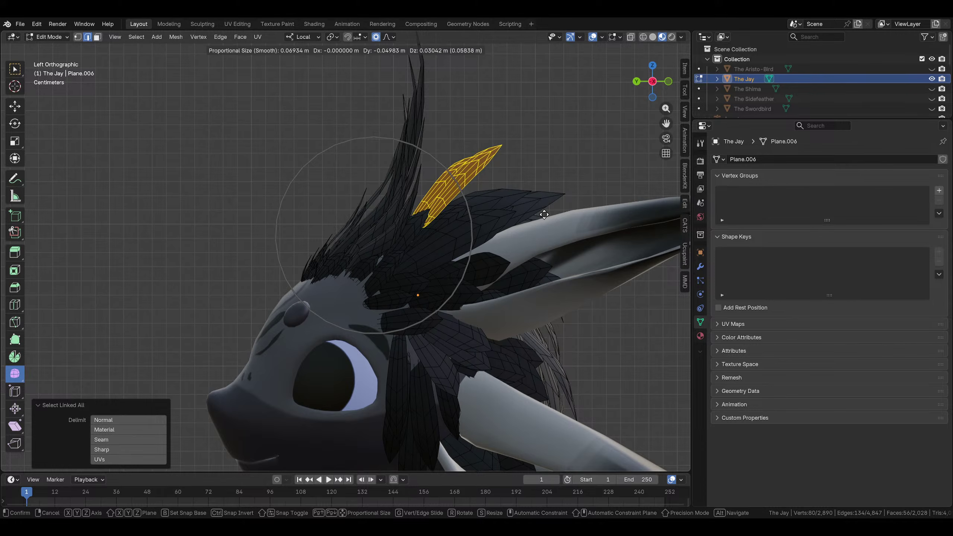
{"action": "left_click", "coordinate": [544, 212]}
Scale the two feathers behind the crest by 1.679 and nudge them down so their bases meet the head
{"action": "key", "text": "s"}
{"action": "left_click", "coordinate": [605, 201]}
{"action": "middle_click_drag", "start_coordinate": [605, 200], "coordinate": [663, 216]}
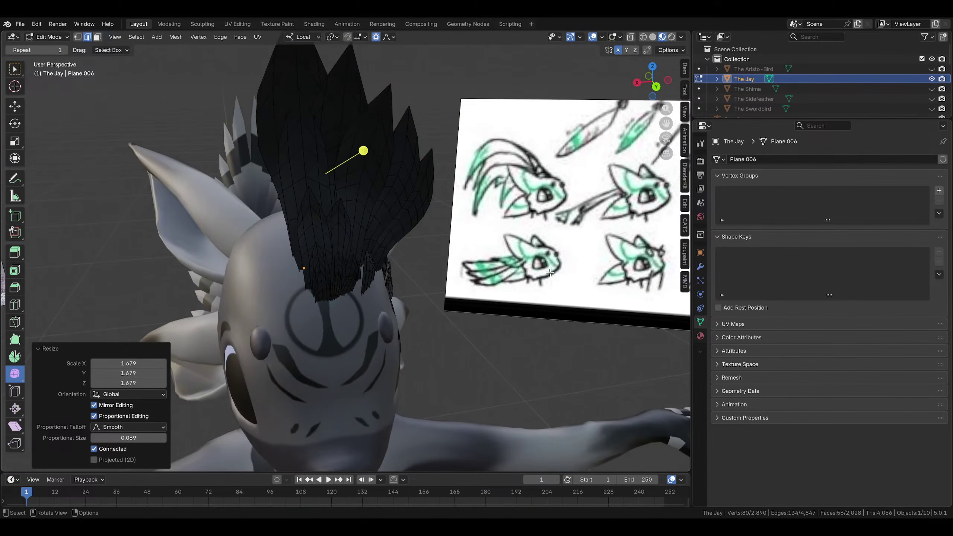
{"action": "key", "text": "g"}
{"action": "left_click", "coordinate": [540, 248]}
{"action": "middle_click_drag", "start_coordinate": [540, 248], "coordinate": [475, 237]}
{"action": "key", "text": "g"}
{"action": "left_click", "coordinate": [464, 230]}
{"action": "key", "text": "g"}
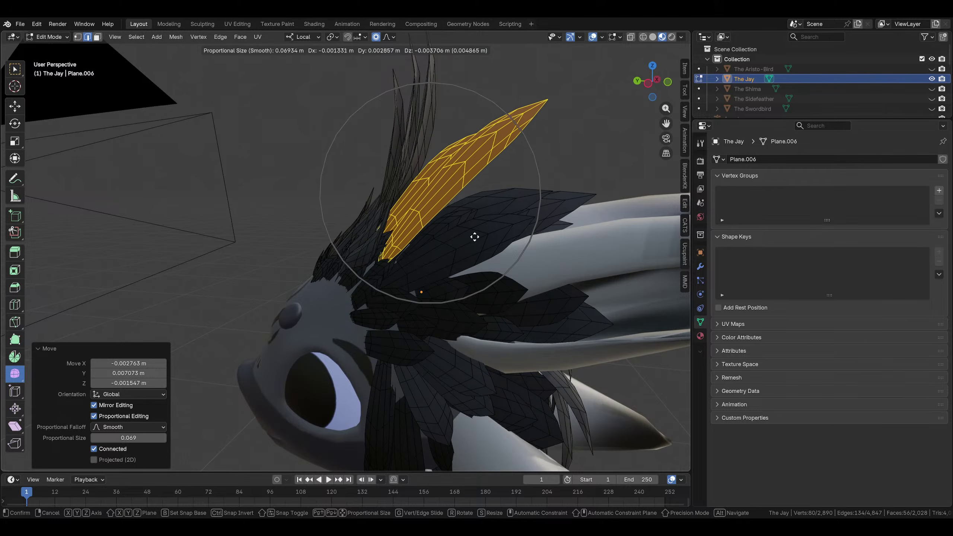
{"action": "left_click", "coordinate": [466, 247]}
Rotate and raise the tip edge of the front enlarged feather so it curves upward toward the crest
{"action": "left_click", "coordinate": [455, 156]}
{"action": "middle_click_drag", "start_coordinate": [455, 158], "coordinate": [600, 167]}
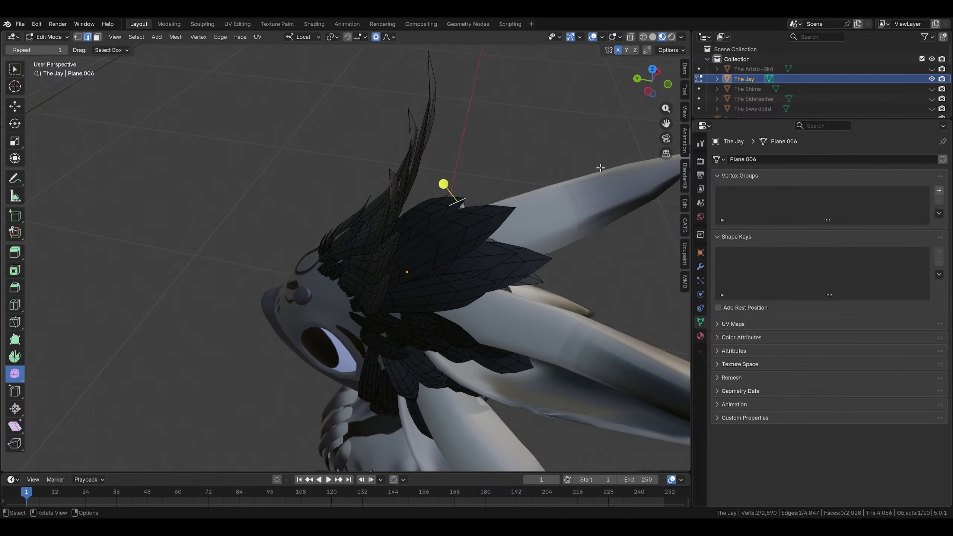
{"action": "left_click", "coordinate": [648, 91]}
{"action": "key", "text": "r"}
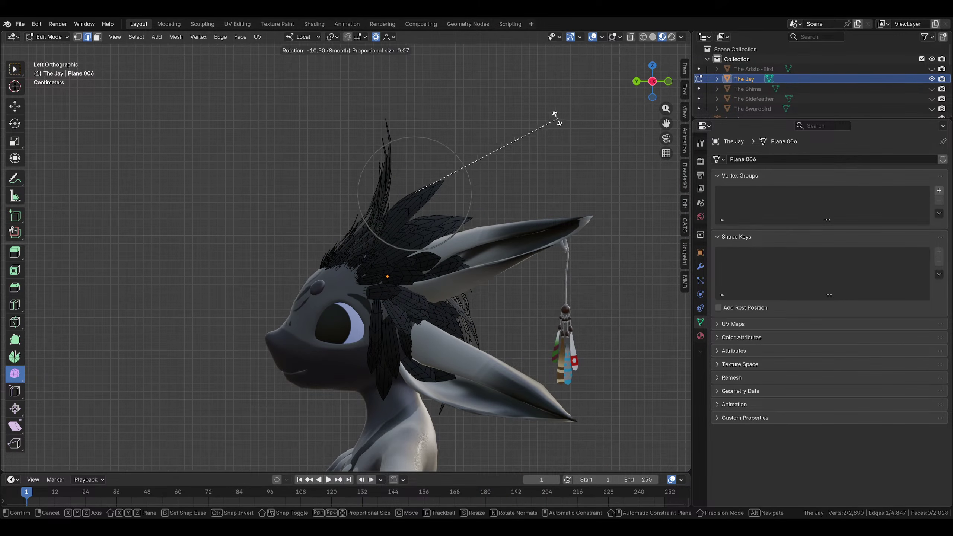
{"action": "left_click", "coordinate": [557, 127]}
{"action": "key", "text": "g"}
{"action": "left_click", "coordinate": [538, 171]}
{"action": "key", "text": "r"}
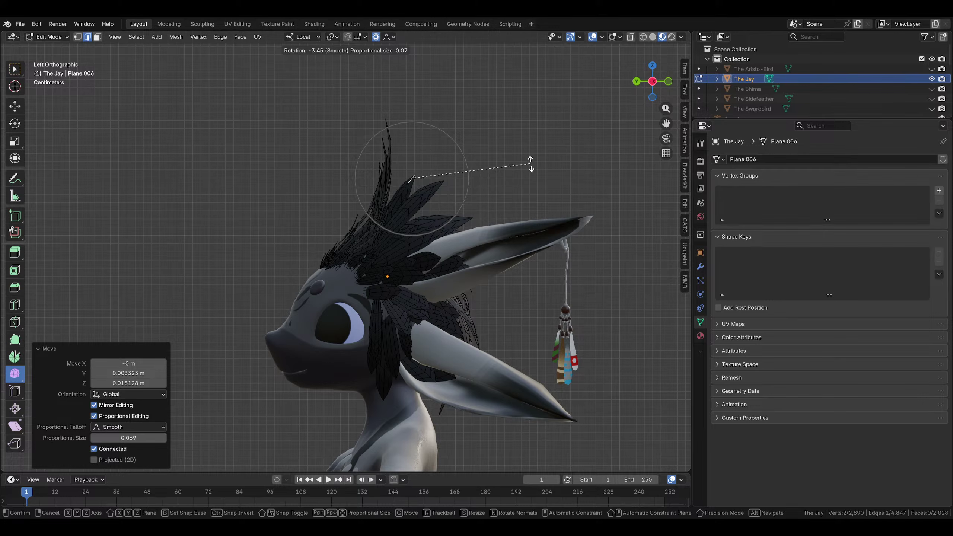
{"action": "left_click", "coordinate": [504, 148]}
{"action": "left_click", "coordinate": [517, 177]}
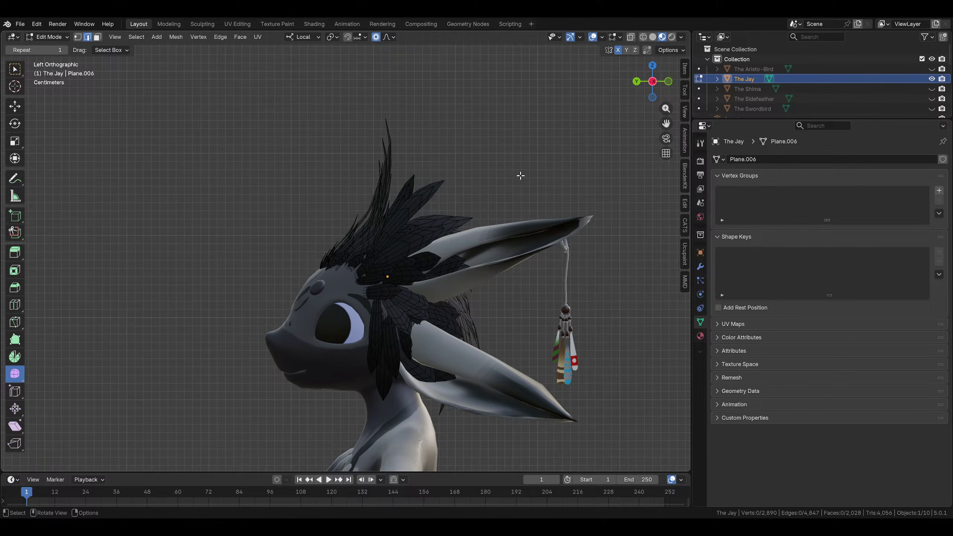
Rotate and move the tip edge of the rear enlarged feather to curve it upward, using a larger proportional editing radius
{"action": "middle_click_drag", "start_coordinate": [517, 177], "coordinate": [447, 189]}
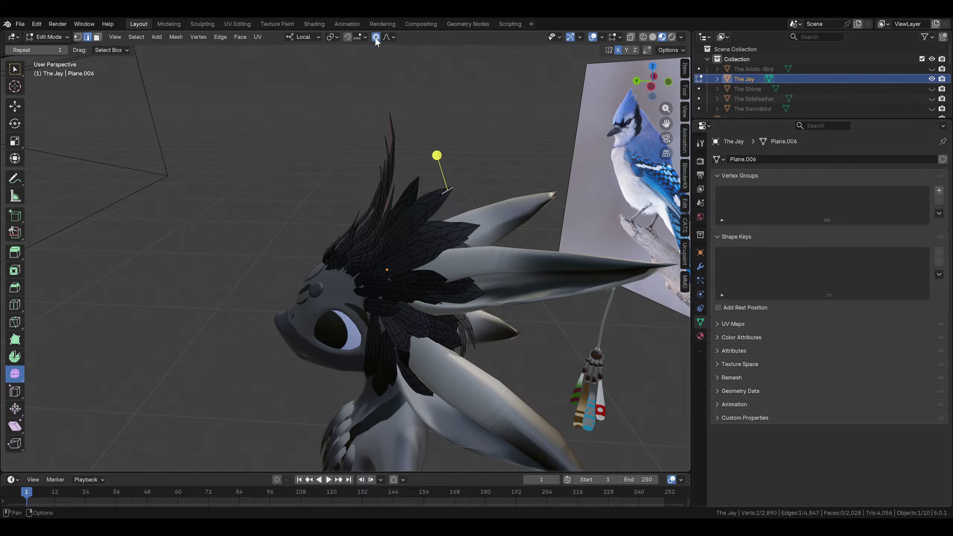
{"action": "left_click", "coordinate": [651, 86]}
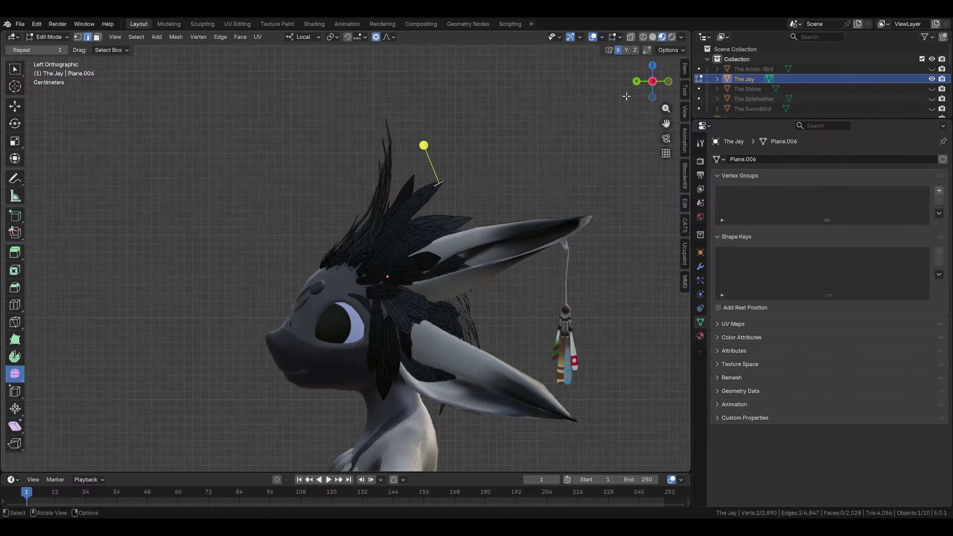
{"action": "scroll", "coordinate": [615, 98], "scroll_direction": "up", "scroll_amount": 3}
{"action": "key", "text": "r"}
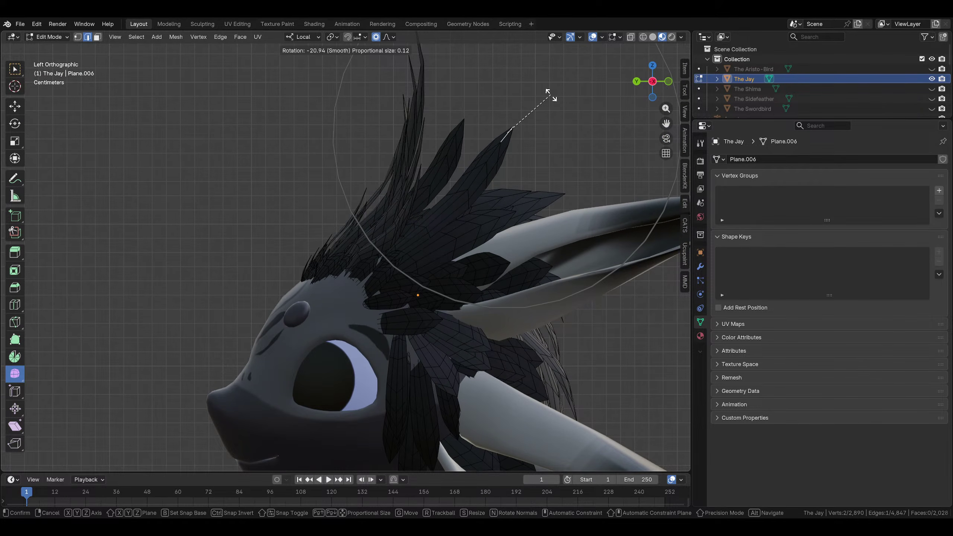
{"action": "left_click", "coordinate": [539, 99]}
{"action": "key", "text": "g"}
{"action": "left_click", "coordinate": [536, 121]}
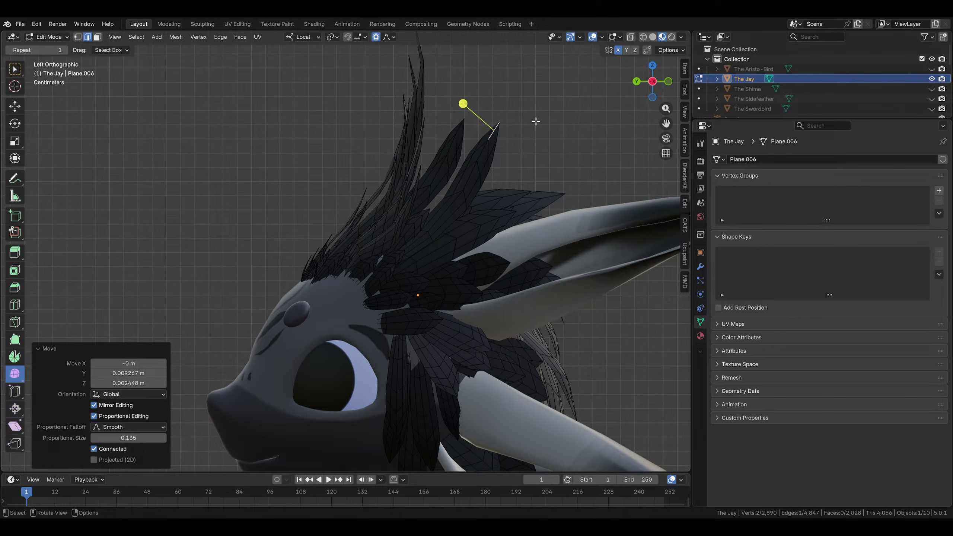
{"action": "key", "text": "r"}
{"action": "scroll", "coordinate": [527, 119], "scroll_direction": "up", "scroll_amount": 3}
{"action": "left_click", "coordinate": [527, 119]}
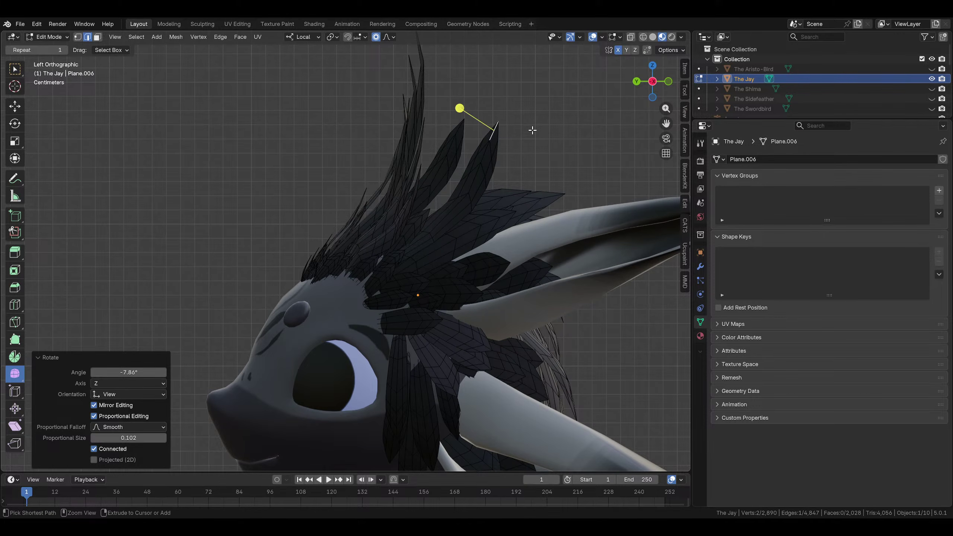
Select the whole rear enlarged feather, rotate it by -1° and shift it forward toward the crest
{"action": "key", "text": "ctrl+l"}
{"action": "key", "text": "r"}
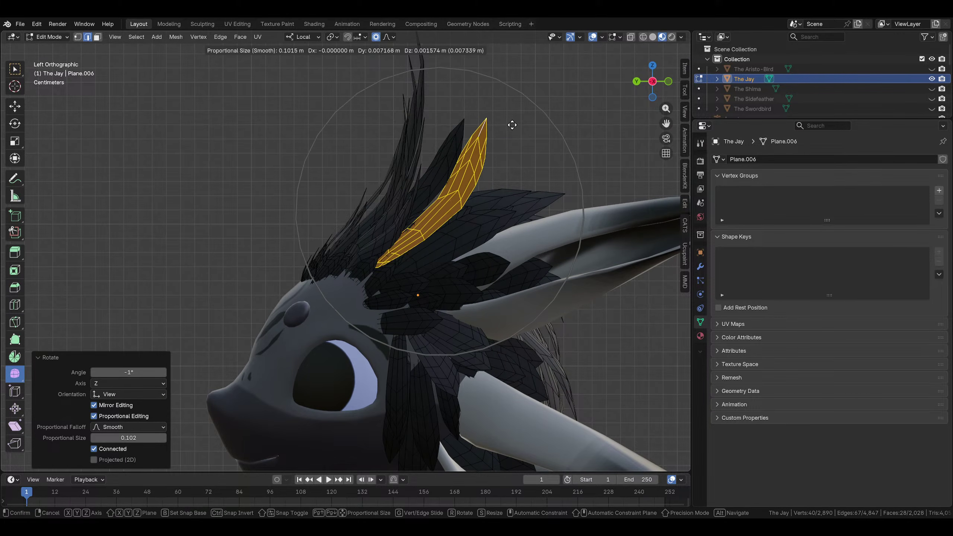
{"action": "left_click", "coordinate": [493, 122]}
{"action": "key", "text": "g"}
{"action": "left_click", "coordinate": [487, 123]}
Move and rotate the tip edge of the other enlarged feather behind the crest
{"action": "middle_click_drag", "start_coordinate": [487, 123], "coordinate": [382, 140]}
{"action": "left_click", "coordinate": [513, 150]}
{"action": "key", "text": "g"}
{"action": "left_click", "coordinate": [545, 114]}
{"action": "key", "text": "r"}
{"action": "left_click", "coordinate": [557, 117]}
Select that entire feather and shift it slightly so it sits closer behind the upright crest feathers
{"action": "key", "text": "ctrl+l"}
{"action": "scroll", "coordinate": [365, 362], "scroll_direction": "down", "scroll_amount": 3}
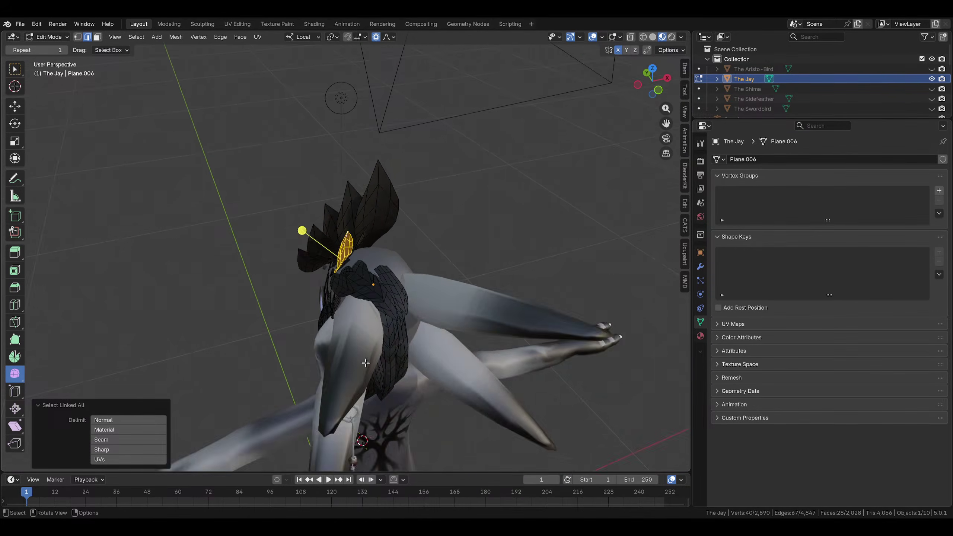
{"action": "middle_click_drag", "start_coordinate": [366, 363], "coordinate": [427, 291]}
{"action": "left_click", "coordinate": [489, 166]}
{"action": "key", "text": "g"}
{"action": "left_click", "coordinate": [479, 176]}
{"action": "middle_click_drag", "start_coordinate": [479, 183], "coordinate": [504, 191]}
{"action": "scroll", "coordinate": [504, 191], "scroll_direction": "up", "scroll_amount": 5}
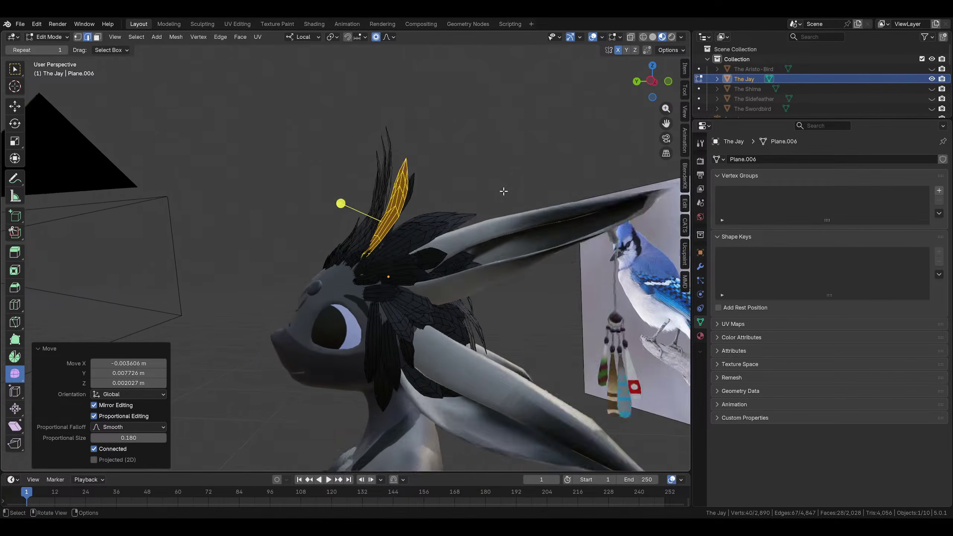
Scale and rotate the selected enlarged feather behind the upright crest feathers
{"action": "middle_click_drag", "start_coordinate": [428, 202], "coordinate": [541, 224]}
{"action": "key", "text": "s"}
{"action": "left_click", "coordinate": [438, 203]}
{"action": "key", "text": "r"}
{"action": "left_click", "coordinate": [538, 180]}
{"action": "middle_click_drag", "start_coordinate": [535, 185], "coordinate": [440, 170]}
{"action": "key", "text": "r"}
{"action": "left_click", "coordinate": [465, 216]}
Move and scale an edge of the rear feather, and rotate the whole linked feather
{"action": "left_click", "coordinate": [403, 224]}
{"action": "key", "text": "g"}
{"action": "left_click", "coordinate": [408, 191]}
{"action": "key", "text": "s"}
{"action": "left_click", "coordinate": [413, 244]}
{"action": "key", "text": "ctrl+l"}
{"action": "key", "text": "r"}
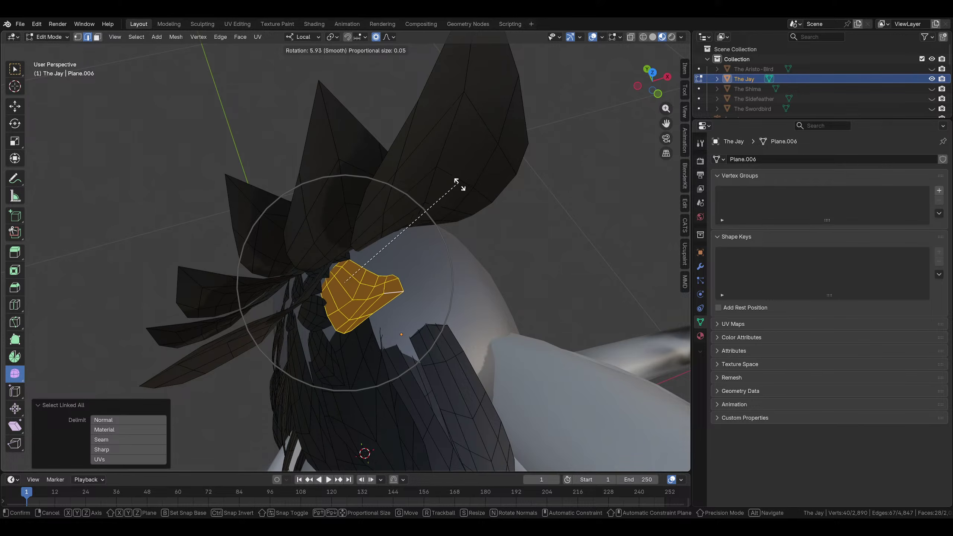
{"action": "left_click", "coordinate": [430, 270]}
{"action": "middle_click_drag", "start_coordinate": [430, 270], "coordinate": [356, 169]}
Rotate and slightly move the selected rear feather to fit it against the back of the crest
{"action": "key", "text": "r"}
{"action": "left_click", "coordinate": [470, 156]}
{"action": "key", "text": "g"}
{"action": "left_click", "coordinate": [470, 154]}
{"action": "key", "text": "r"}
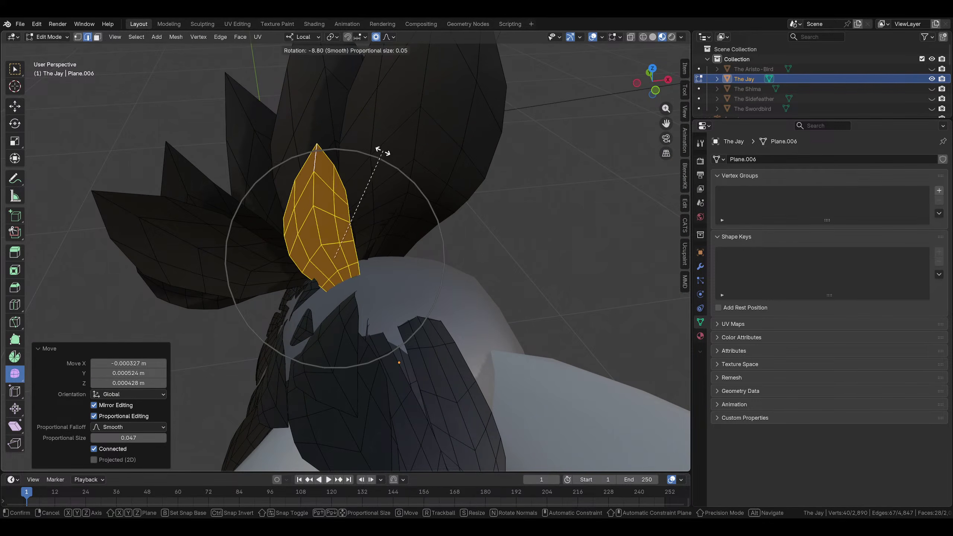
{"action": "left_click", "coordinate": [393, 164]}
Widen the selected rear feather by a factor of 1.278 along its local X axis and rotate it
{"action": "key", "text": "s"}
{"action": "key", "text": "x"}
{"action": "key", "text": "x"}
{"action": "left_click", "coordinate": [449, 164]}
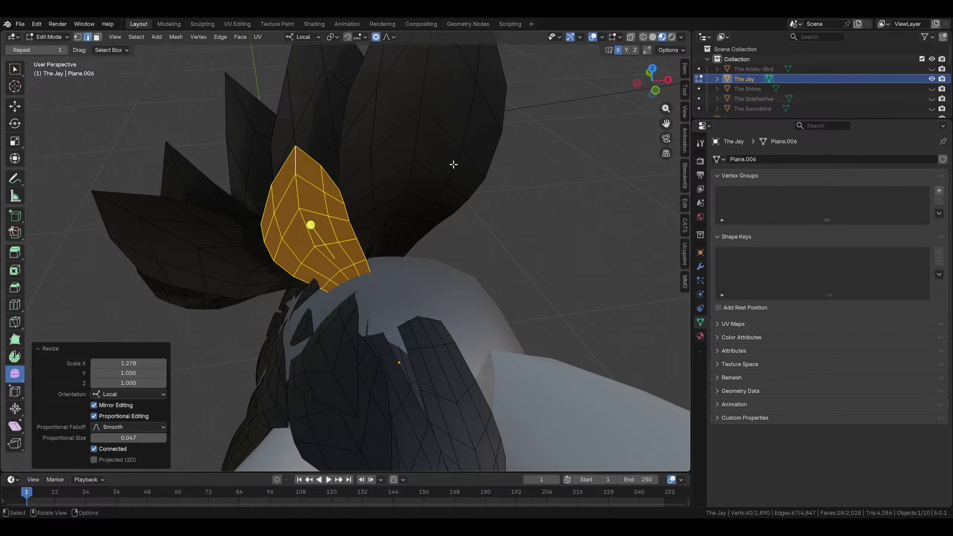
{"action": "key", "text": "r"}
{"action": "left_click", "coordinate": [461, 172]}
Move and rotate the widened feather so its base sits against the back of the head
{"action": "middle_click_drag", "start_coordinate": [414, 219], "coordinate": [390, 269]}
{"action": "key", "text": "g"}
{"action": "left_click", "coordinate": [540, 217]}
{"action": "key", "text": "r"}
{"action": "left_click", "coordinate": [477, 211]}
{"action": "key", "text": "g"}
{"action": "left_click", "coordinate": [511, 184]}
{"action": "key", "text": "g"}
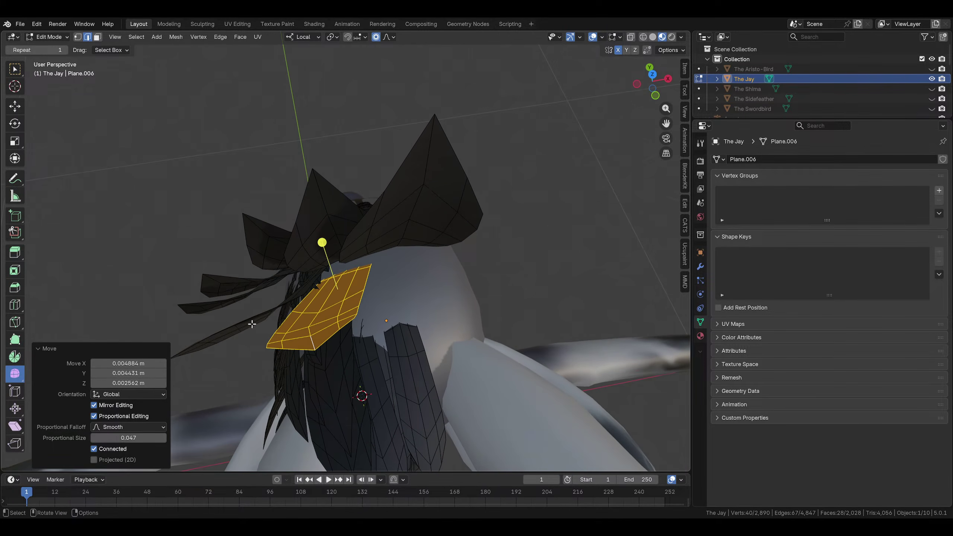
Select the whole neighbouring rear feather, rotate it by -10.9° and shift it slightly down toward the head
{"action": "left_click", "coordinate": [251, 323]}
{"action": "middle_click_drag", "start_coordinate": [252, 324], "coordinate": [443, 261]}
{"action": "key", "text": "ctrl+l"}
{"action": "key", "text": "r"}
{"action": "left_click", "coordinate": [440, 173]}
{"action": "left_click", "coordinate": [468, 182]}
{"action": "key", "text": "g"}
{"action": "left_click", "coordinate": [502, 356]}
{"action": "middle_click_drag", "start_coordinate": [502, 357], "coordinate": [443, 219]}
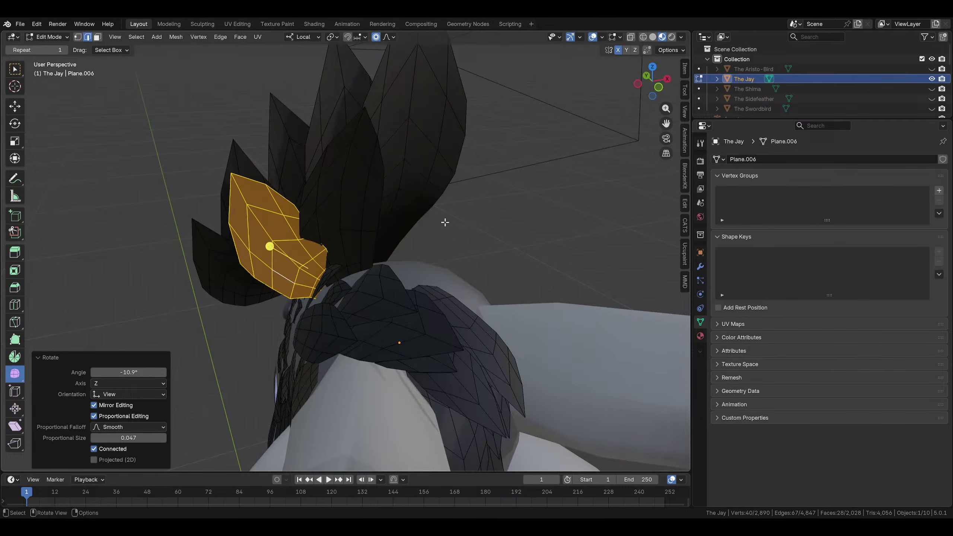
{"action": "middle_click_drag", "start_coordinate": [455, 253], "coordinate": [503, 246]}
{"action": "key", "text": "g"}
{"action": "left_click", "coordinate": [483, 252]}
{"action": "scroll", "coordinate": [504, 246], "scroll_direction": "down", "scroll_amount": 5}
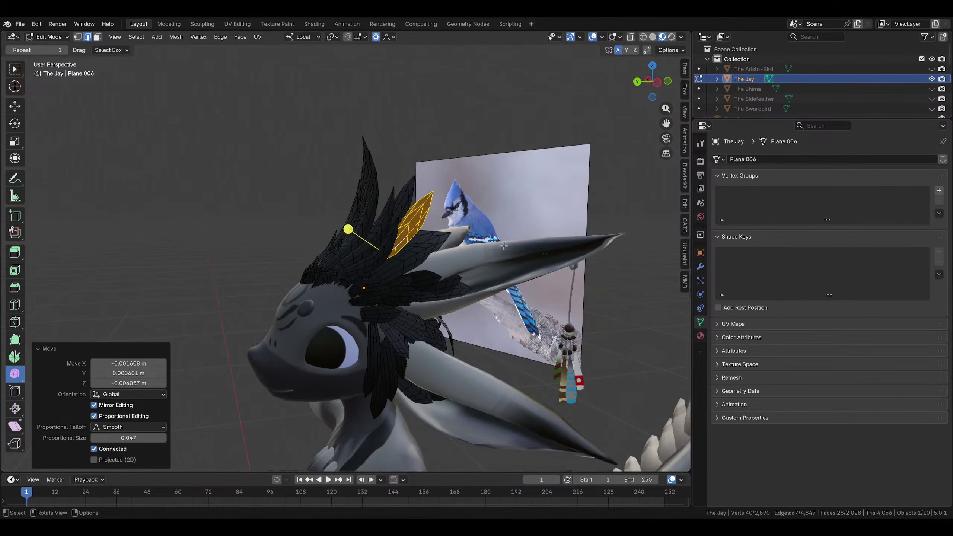
Select several whole upright crest feathers, duplicate them about 0.022 m backward and rotate the copies
{"action": "left_click", "coordinate": [526, 217]}
{"action": "middle_click_drag", "start_coordinate": [293, 113], "coordinate": [356, 139]}
{"action": "scroll", "coordinate": [357, 139], "scroll_direction": "up", "scroll_amount": 2}
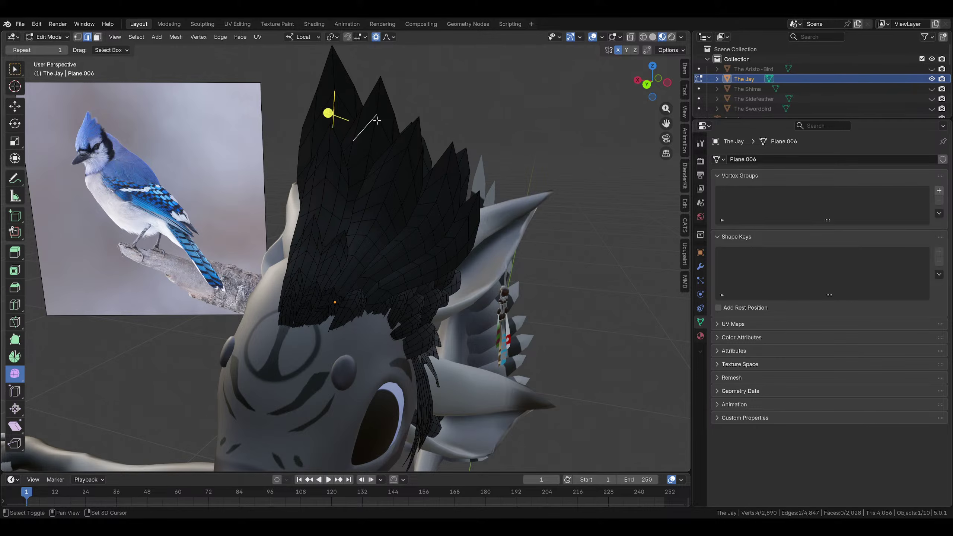
{"action": "middle_click_drag", "start_coordinate": [376, 121], "coordinate": [413, 136]}
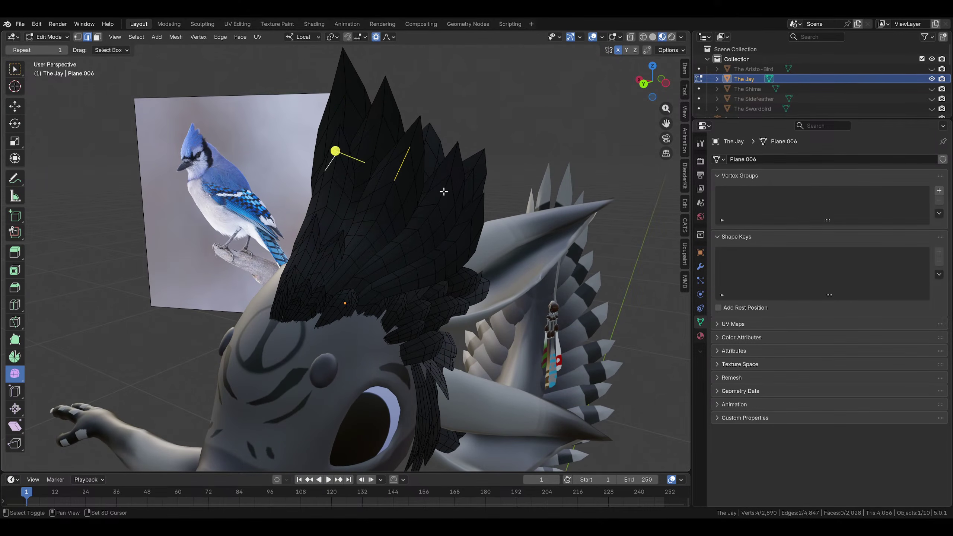
{"action": "middle_click_drag", "start_coordinate": [444, 191], "coordinate": [387, 183]}
{"action": "key", "text": "ctrl+l"}
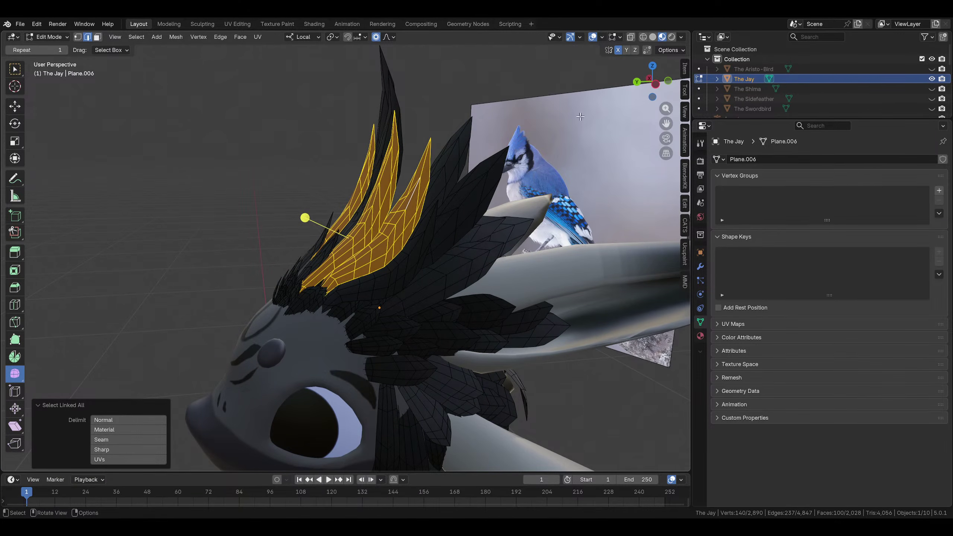
{"action": "left_click", "coordinate": [655, 85]}
{"action": "key", "text": "r"}
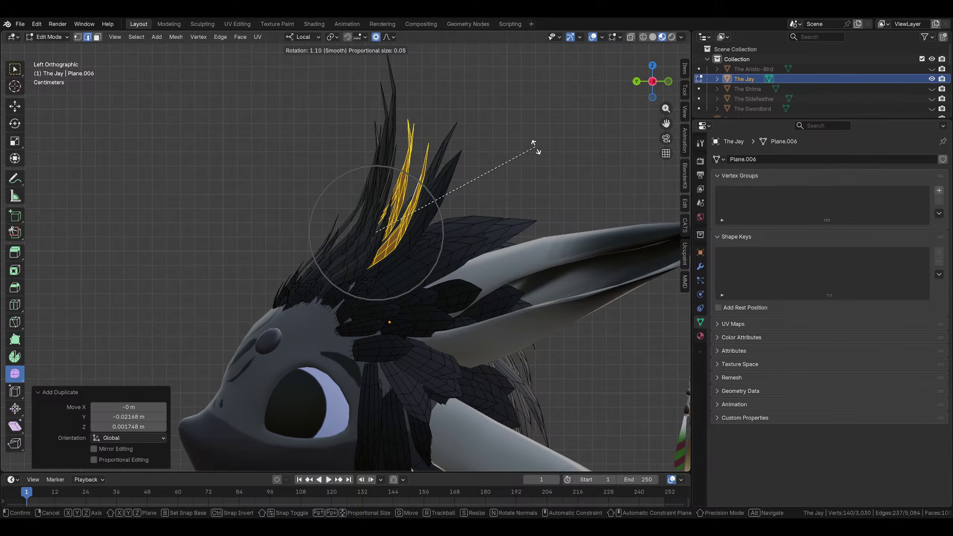
{"action": "left_click", "coordinate": [538, 160]}
{"action": "left_click", "coordinate": [536, 161]}
Select one whole duplicated feather at the back of the crest and move it sideways by about 0.014 m
{"action": "middle_click_drag", "start_coordinate": [536, 161], "coordinate": [473, 250]}
{"action": "left_click", "coordinate": [497, 224]}
{"action": "middle_click_drag", "start_coordinate": [378, 180], "coordinate": [401, 236]}
{"action": "left_click", "coordinate": [400, 237]}
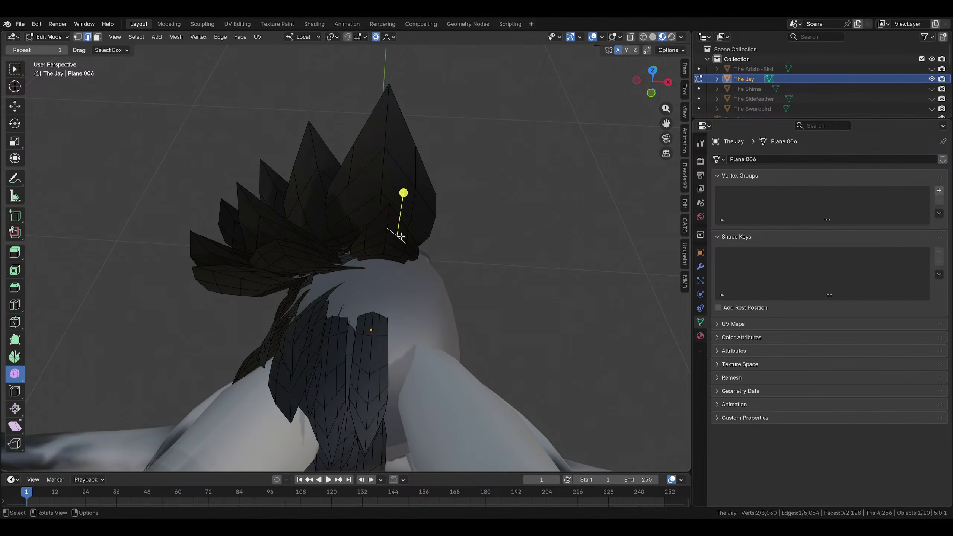
{"action": "key", "text": "ctrl+l"}
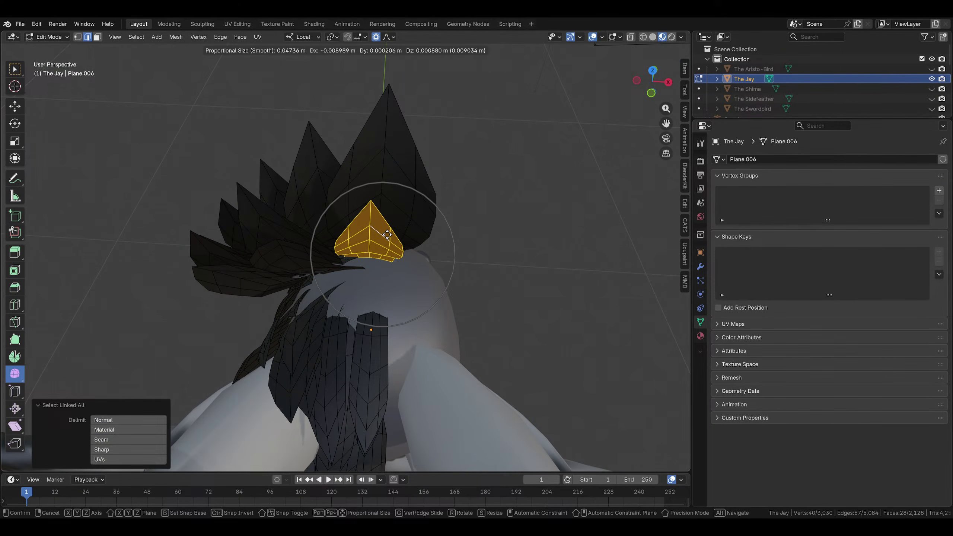
{"action": "left_click", "coordinate": [380, 237]}
{"action": "middle_click_drag", "start_coordinate": [443, 228], "coordinate": [387, 180]}
{"action": "key", "text": "g"}
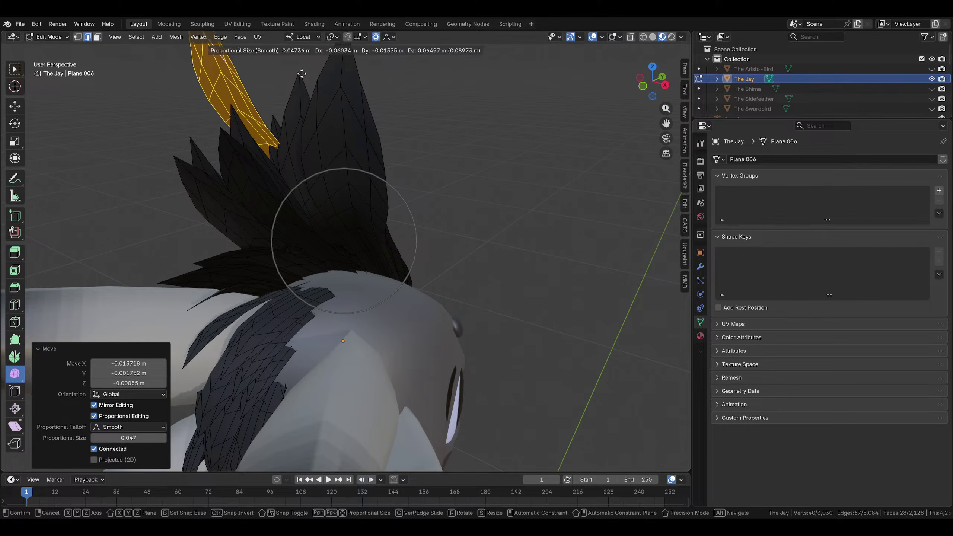
{"action": "left_click", "coordinate": [253, 81]}
{"action": "key", "text": "ctrl+z"}
Move and scale the duplicated rear feather to fit it behind the crest
{"action": "middle_click_drag", "start_coordinate": [448, 203], "coordinate": [570, 229]}
{"action": "key", "text": "g"}
{"action": "left_click", "coordinate": [471, 262]}
{"action": "key", "text": "s"}
{"action": "key", "text": "g"}
{"action": "left_click", "coordinate": [570, 228]}
Adjust individual edges of the duplicated feathers near their base at the back of the crest
{"action": "middle_click_drag", "start_coordinate": [390, 235], "coordinate": [457, 232]}
{"action": "scroll", "coordinate": [446, 226], "scroll_direction": "up", "scroll_amount": 4}
{"action": "left_click", "coordinate": [383, 188]}
{"action": "middle_click_drag", "start_coordinate": [382, 188], "coordinate": [395, 258]}
{"action": "key", "text": "g"}
{"action": "left_click", "coordinate": [379, 194]}
{"action": "scroll", "coordinate": [404, 251], "scroll_direction": "up", "scroll_amount": 4}
{"action": "key", "text": "g"}
{"action": "left_click", "coordinate": [417, 273]}
{"action": "scroll", "coordinate": [427, 280], "scroll_direction": "down", "scroll_amount": 4}
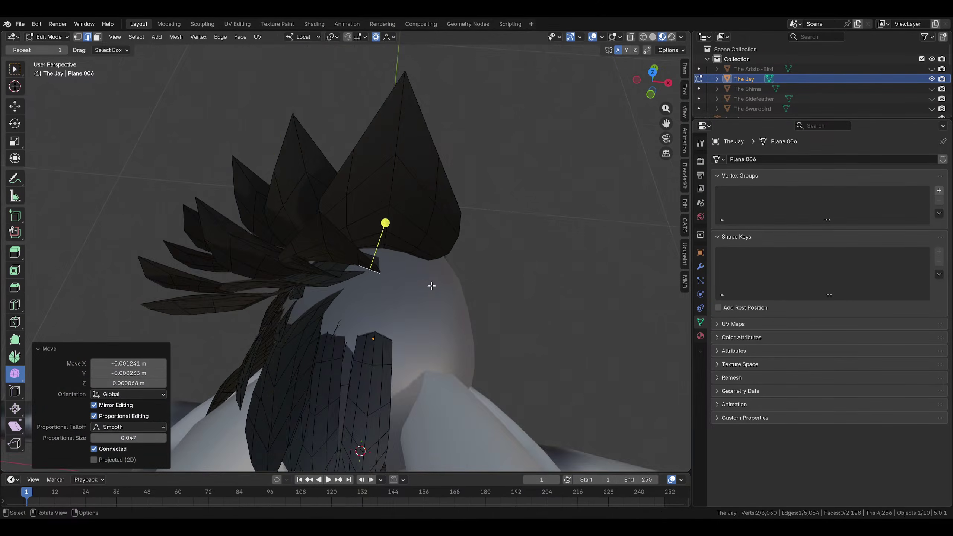
Select the tip edge of a duplicated crest feather and rotate it by 19.3° with a proportional size of 0.092
{"action": "middle_click_drag", "start_coordinate": [432, 285], "coordinate": [476, 264]}
{"action": "left_click", "coordinate": [527, 280]}
{"action": "mouse_move", "coordinate": [266, 211]}
{"action": "middle_mouse_down"}
{"action": "mouse_move", "coordinate": [293, 157]}
{"action": "mouse_move", "coordinate": [359, 149]}
{"action": "mouse_move", "coordinate": [382, 181]}
{"action": "mouse_move", "coordinate": [453, 181]}
{"action": "mouse_move", "coordinate": [483, 207]}
{"action": "mouse_move", "coordinate": [414, 166]}
{"action": "middle_mouse_up"}
{"action": "middle_click_drag", "start_coordinate": [354, 173], "coordinate": [432, 168]}
{"action": "scroll", "coordinate": [381, 157], "scroll_direction": "down", "scroll_amount": 3}
{"action": "left_click", "coordinate": [382, 153]}
{"action": "left_click", "coordinate": [391, 220]}
{"action": "key", "text": "r"}
{"action": "left_click", "coordinate": [443, 191]}
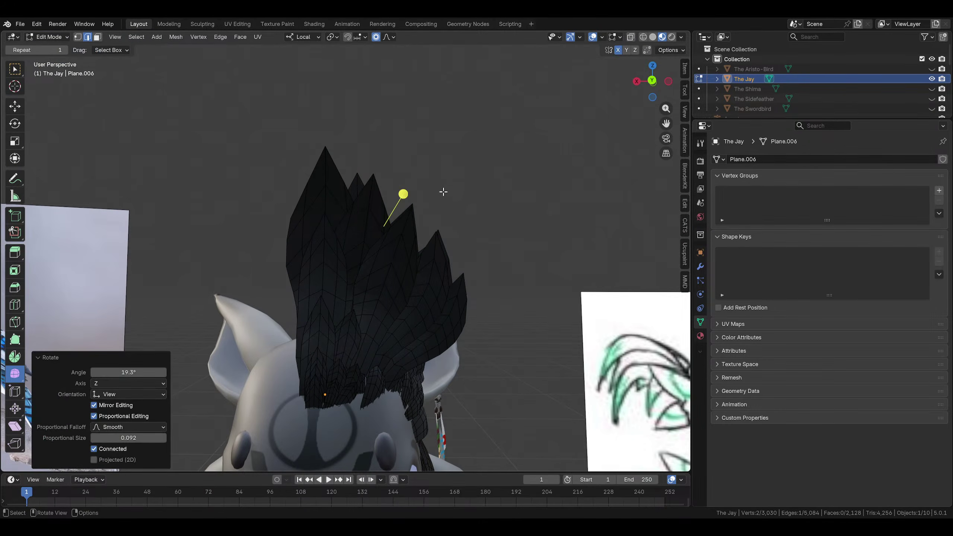
Move and rotate the same feather's tip edge to fit it between the neighbouring crest tips
{"action": "key", "text": "g"}
{"action": "left_click", "coordinate": [453, 174]}
{"action": "key", "text": "g"}
{"action": "left_click", "coordinate": [455, 168]}
{"action": "key", "text": "r"}
{"action": "left_click", "coordinate": [479, 196]}
{"action": "left_click", "coordinate": [482, 200]}
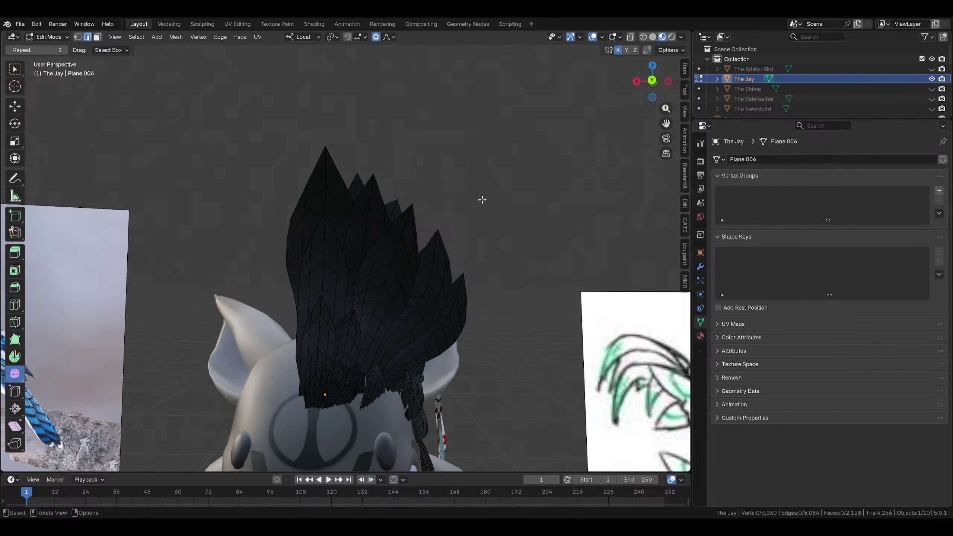
In the back view, select another duplicated feather's tip edge, move it outward and downward, and rotate it
{"action": "middle_click_drag", "start_coordinate": [481, 200], "coordinate": [508, 191]}
{"action": "left_click", "coordinate": [310, 230]}
{"action": "left_click", "coordinate": [649, 83]}
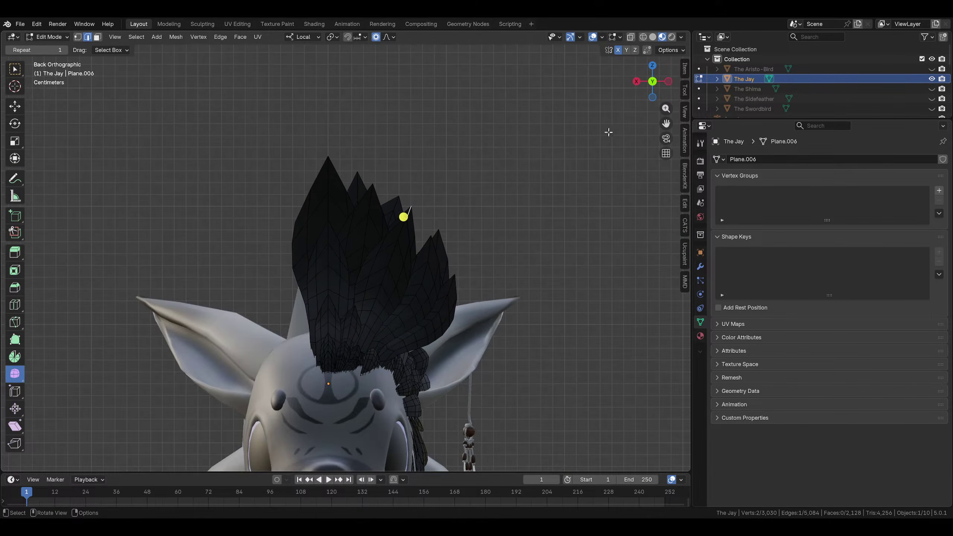
{"action": "key", "text": "g"}
{"action": "left_click", "coordinate": [518, 215]}
{"action": "key", "text": "r"}
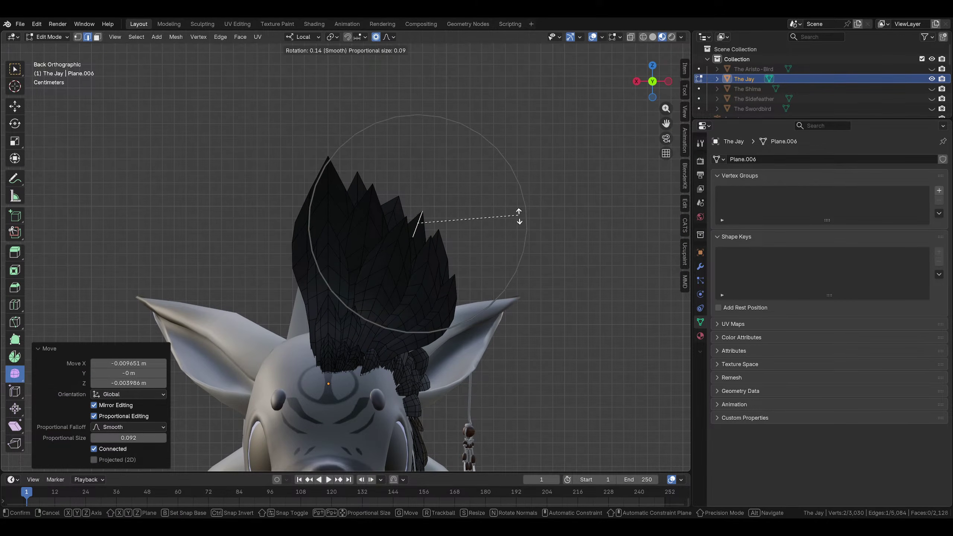
{"action": "scroll", "coordinate": [518, 219], "scroll_direction": "up", "scroll_amount": 2}
{"action": "left_click", "coordinate": [519, 219]}
Lower that tip edge by about 0.005 m and rotate it slightly, using a proportional size of 0.057
{"action": "key", "text": "g"}
{"action": "left_click", "coordinate": [519, 223]}
{"action": "key", "text": "r"}
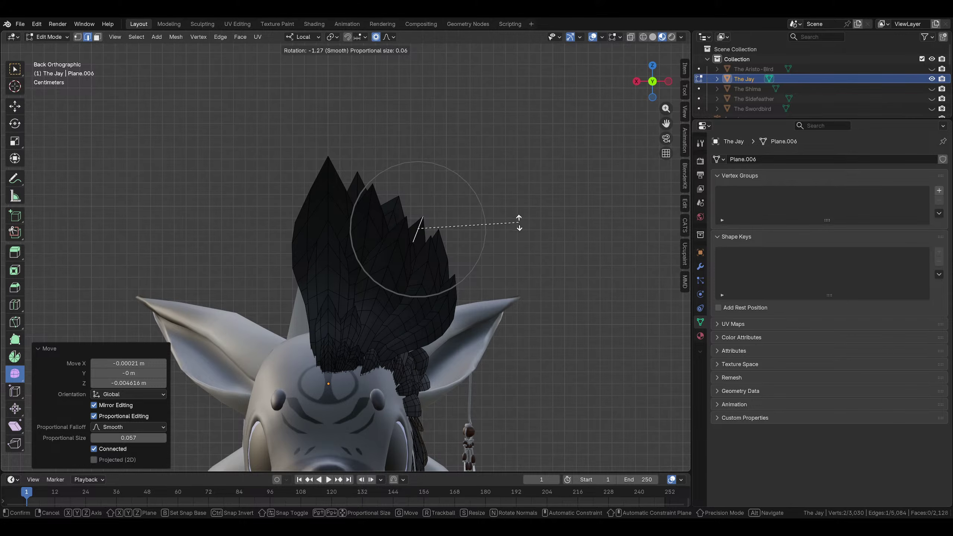
{"action": "left_click", "coordinate": [520, 222]}
{"action": "left_click", "coordinate": [536, 221]}
From the side, rotate the tip edge of the rear crest feather by -19.4°
{"action": "scroll", "coordinate": [521, 228], "scroll_direction": "down", "scroll_amount": 4}
{"action": "middle_click_drag", "start_coordinate": [520, 228], "coordinate": [442, 113]}
{"action": "key", "text": "r"}
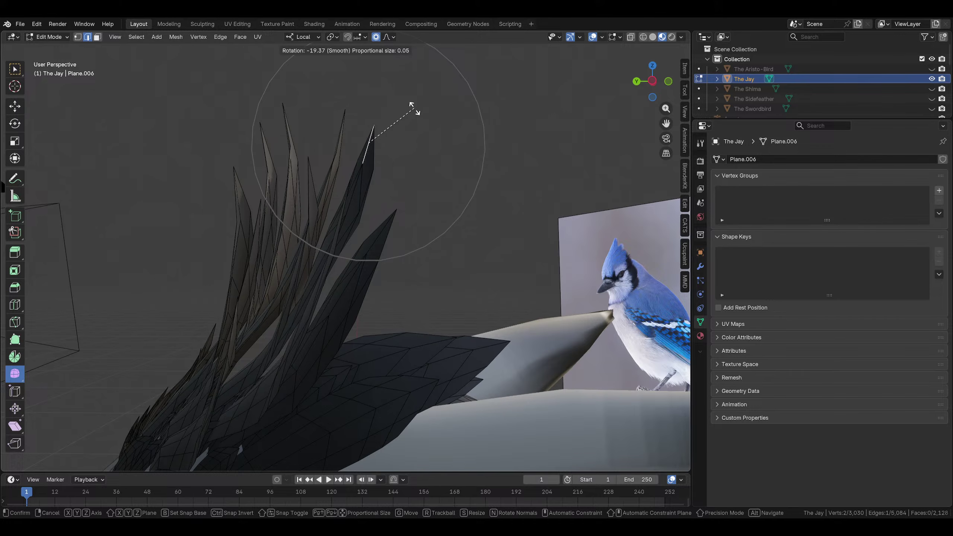
{"action": "right_click", "coordinate": [414, 108]}
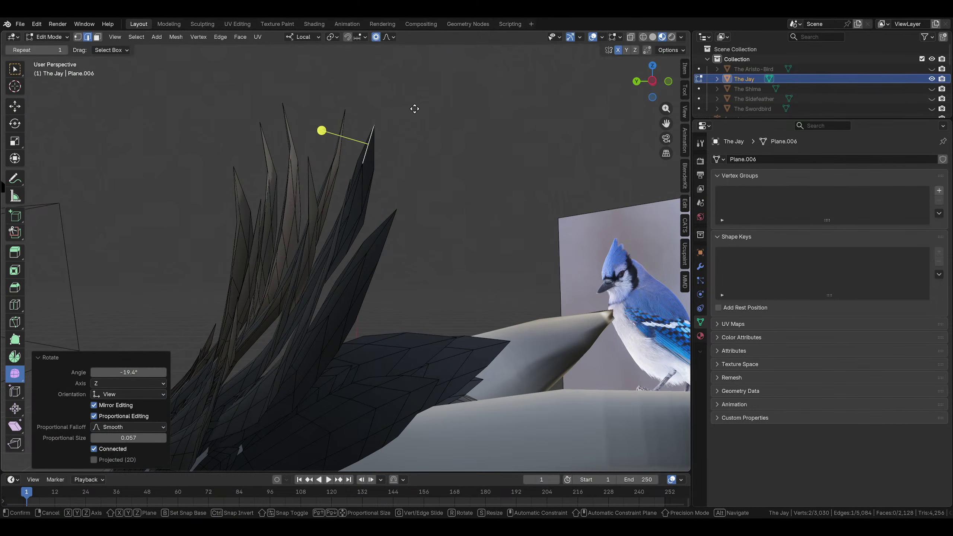
{"action": "right_click", "coordinate": [387, 105]}
Examine how the crest feathers overlap from above, from the side and from the front
{"action": "middle_click_drag", "start_coordinate": [423, 155], "coordinate": [648, 98]}
{"action": "left_click", "coordinate": [651, 97]}
{"action": "middle_click_drag", "start_coordinate": [473, 155], "coordinate": [408, 192]}
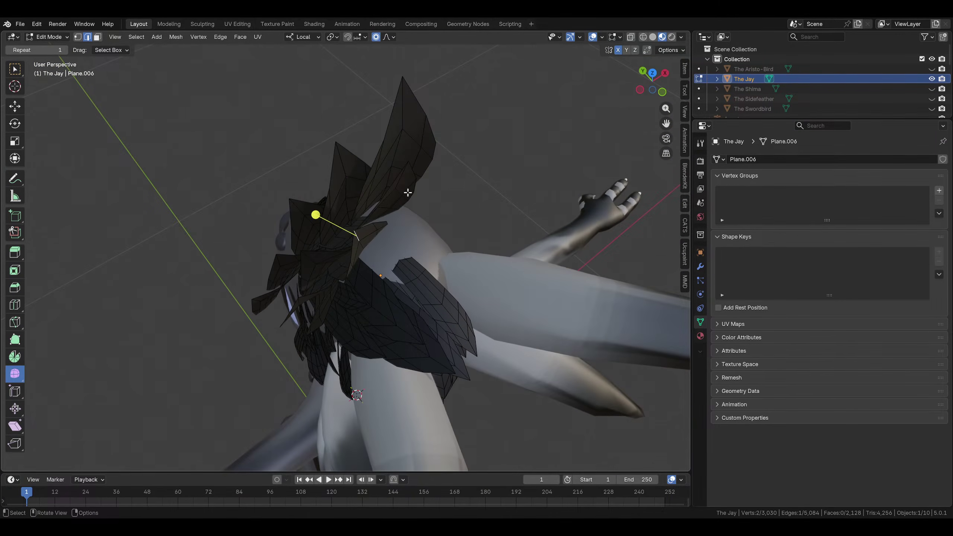
{"action": "left_click", "coordinate": [422, 205]}
{"action": "middle_click_drag", "start_coordinate": [422, 205], "coordinate": [597, 168]}
{"action": "left_click", "coordinate": [445, 232]}
{"action": "left_click", "coordinate": [506, 226]}
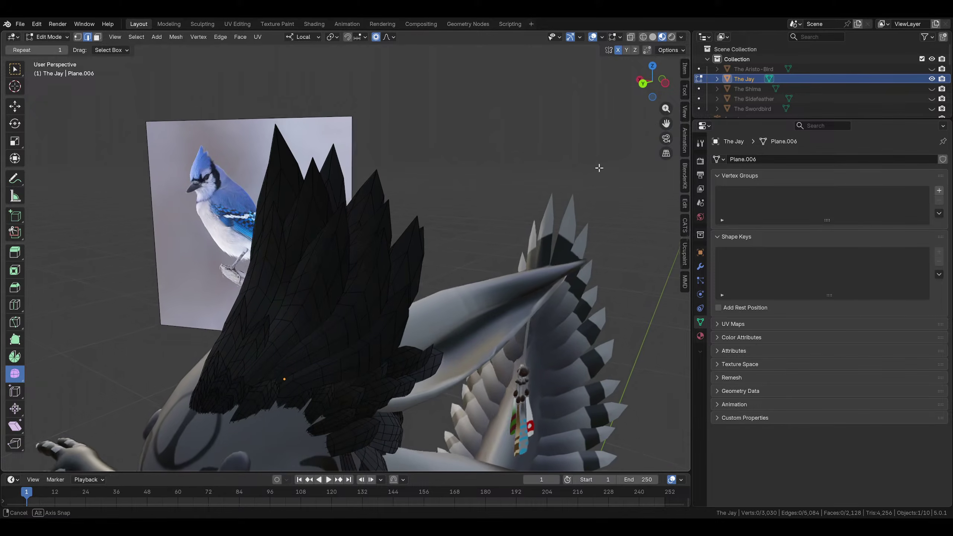
{"action": "middle_click_drag", "start_coordinate": [532, 200], "coordinate": [530, 194]}
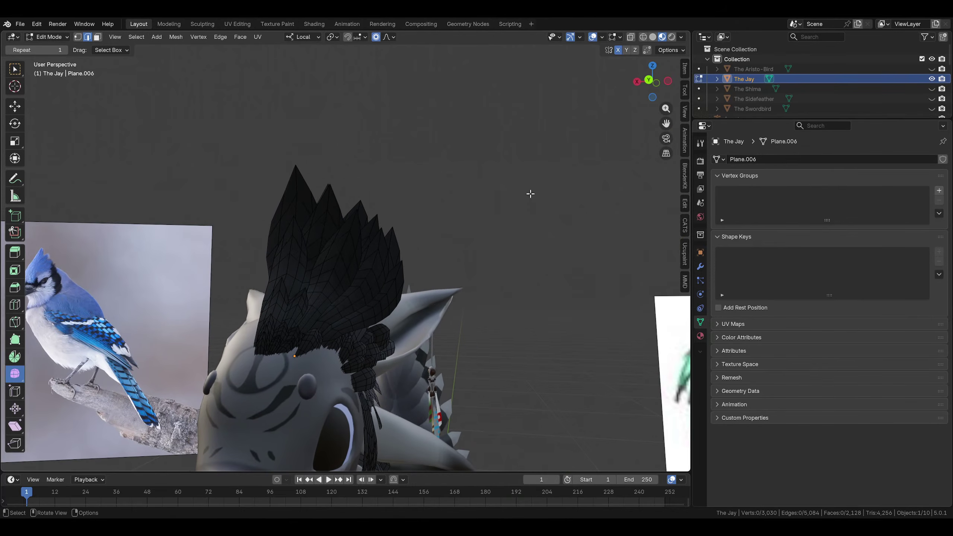
In the back view, move and scale the tip edge of a feather on the crest's outer slope
{"action": "left_click", "coordinate": [650, 83]}
{"action": "scroll", "coordinate": [405, 243], "scroll_direction": "up", "scroll_amount": 2}
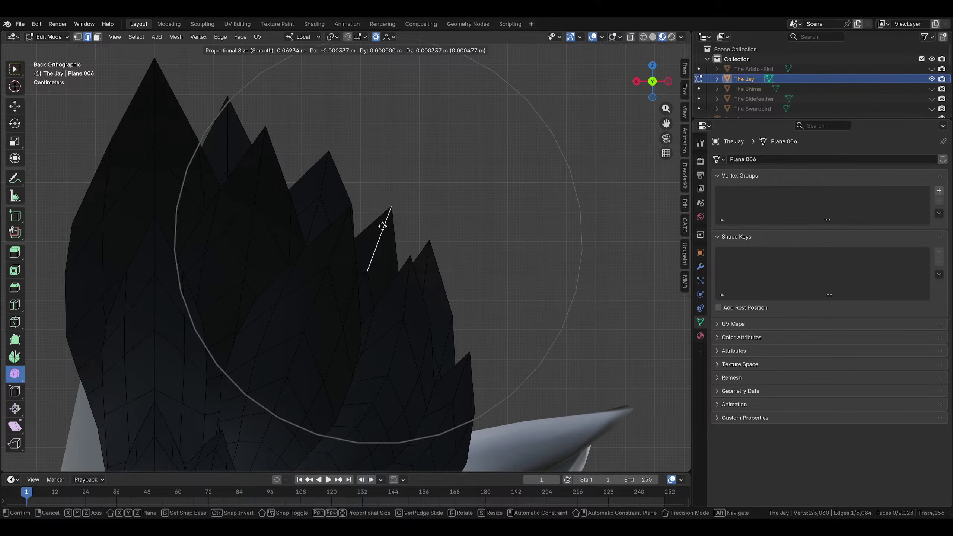
{"action": "left_click", "coordinate": [382, 225]}
{"action": "key", "text": "s"}
{"action": "left_click", "coordinate": [393, 232]}
{"action": "left_click", "coordinate": [474, 222]}
Rotate the next outer feather's tip edge by 15.6° and move it outward and down by about 0.008 m
{"action": "scroll", "coordinate": [474, 221], "scroll_direction": "down", "scroll_amount": 5}
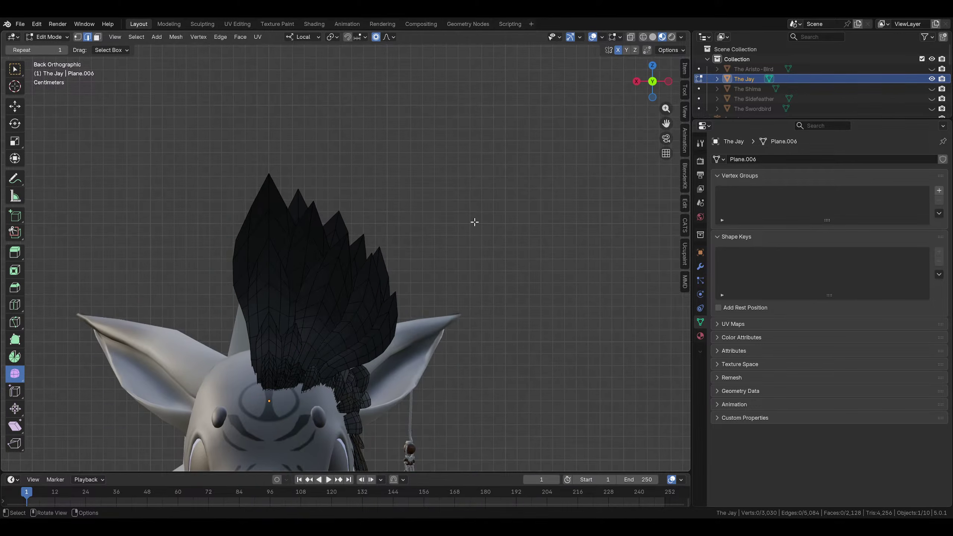
{"action": "middle_click_drag", "start_coordinate": [474, 222], "coordinate": [476, 211], "text": "shift"}
{"action": "scroll", "coordinate": [476, 211], "scroll_direction": "up", "scroll_amount": 3}
{"action": "left_click", "coordinate": [405, 222]}
{"action": "key", "text": "r"}
{"action": "left_click", "coordinate": [439, 202]}
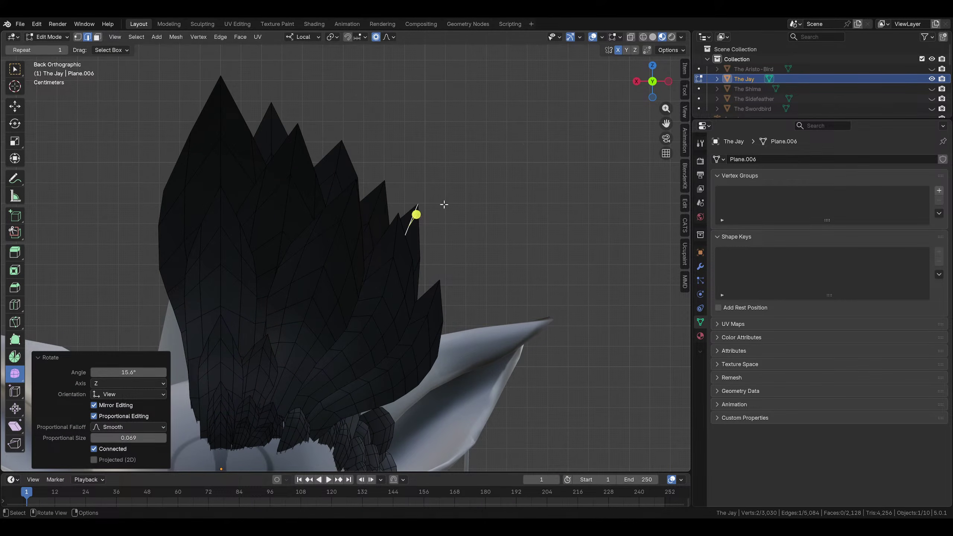
{"action": "key", "text": "g"}
{"action": "left_click", "coordinate": [452, 220]}
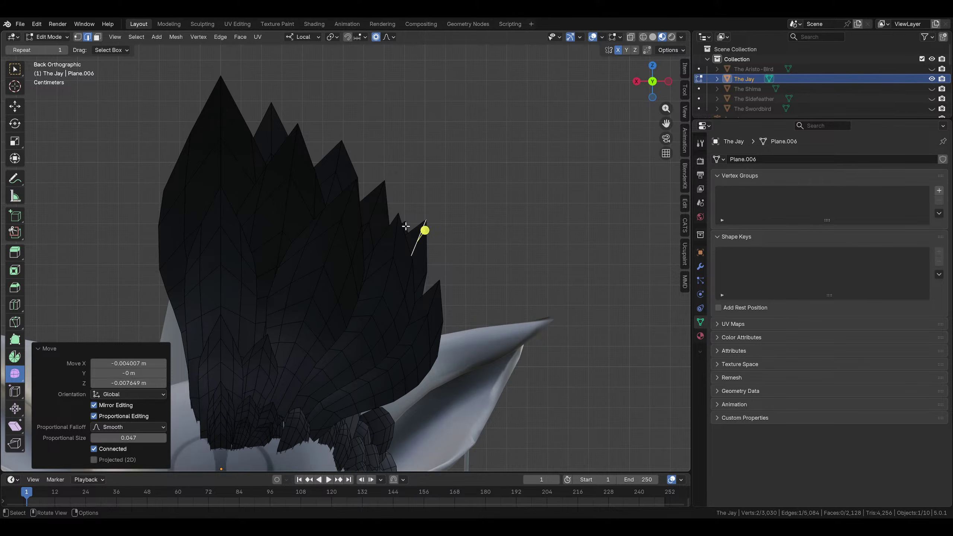
Raise the tip edge of the short feather between the two outer crest feathers
{"action": "left_click", "coordinate": [405, 226]}
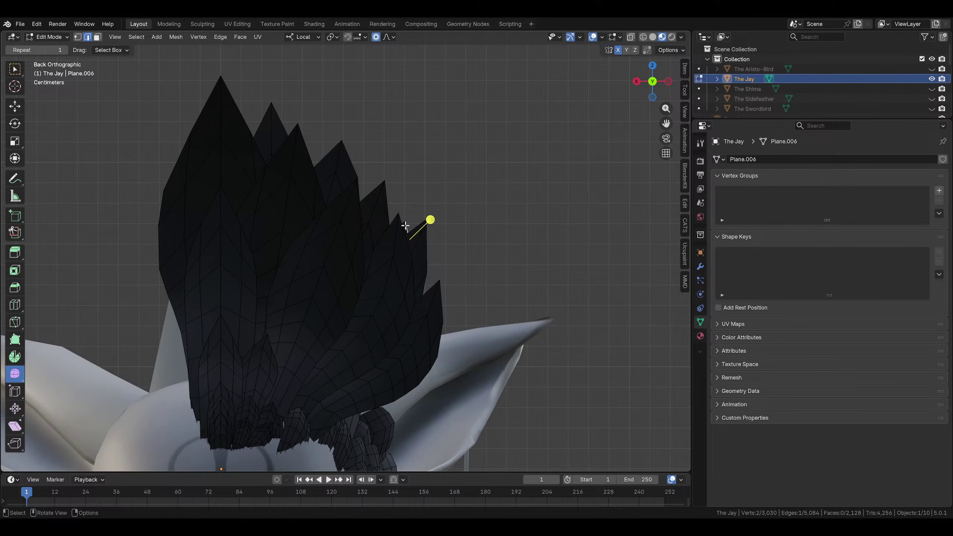
{"action": "left_click", "coordinate": [413, 192]}
{"action": "left_click", "coordinate": [461, 215]}
Nudge the two side edges near the tip of the taller background feather outward
{"action": "scroll", "coordinate": [413, 218], "scroll_direction": "down", "scroll_amount": 2}
{"action": "scroll", "coordinate": [366, 220], "scroll_direction": "up", "scroll_amount": 3}
{"action": "left_click", "coordinate": [364, 173]}
{"action": "key", "text": "g"}
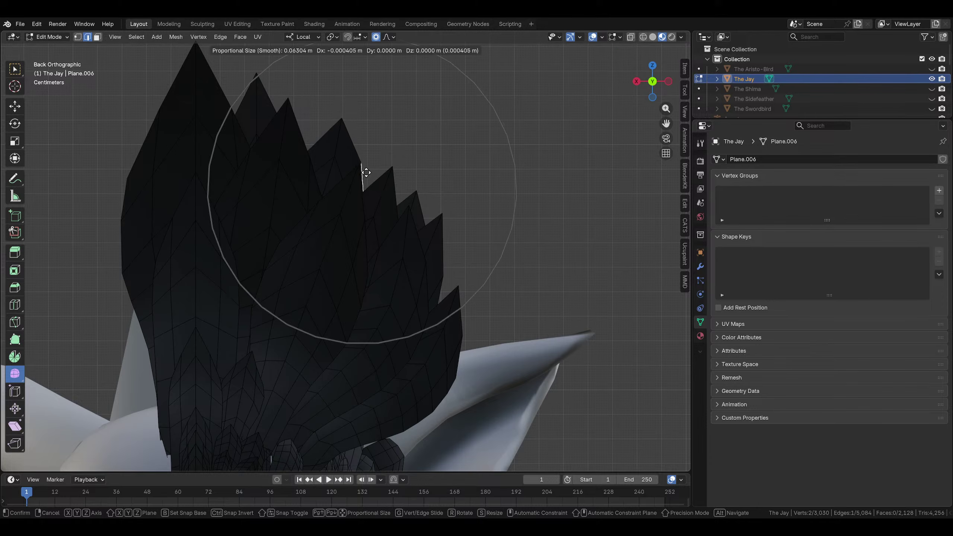
{"action": "left_click", "coordinate": [369, 173]}
{"action": "left_click", "coordinate": [319, 127]}
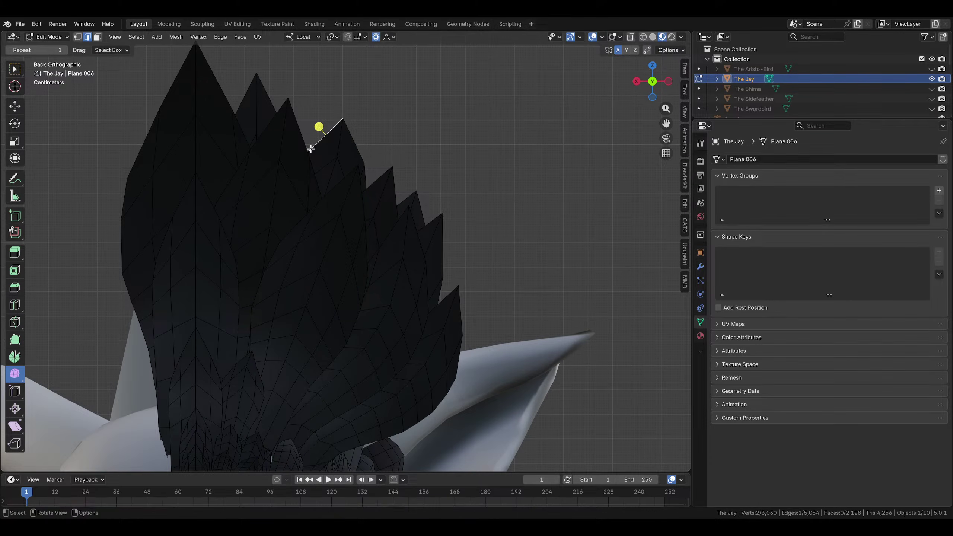
{"action": "key", "text": "g"}
{"action": "left_click", "coordinate": [317, 126]}
{"action": "left_click", "coordinate": [435, 151]}
Move the outer feather's tip edge outward and down, and rotate it by -1.58° with a proportional size of 0.039
{"action": "middle_click_drag", "start_coordinate": [436, 151], "coordinate": [409, 252]}
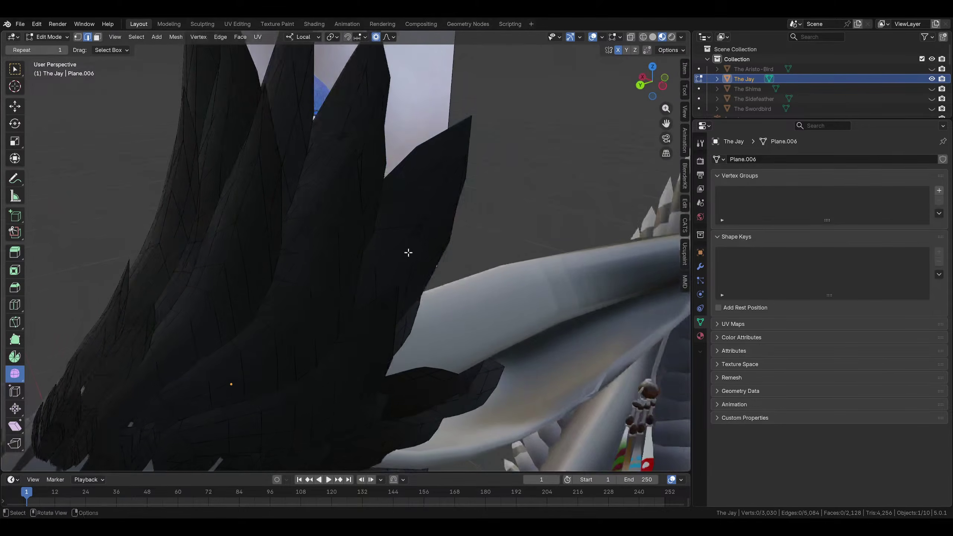
{"action": "left_click", "coordinate": [640, 85]}
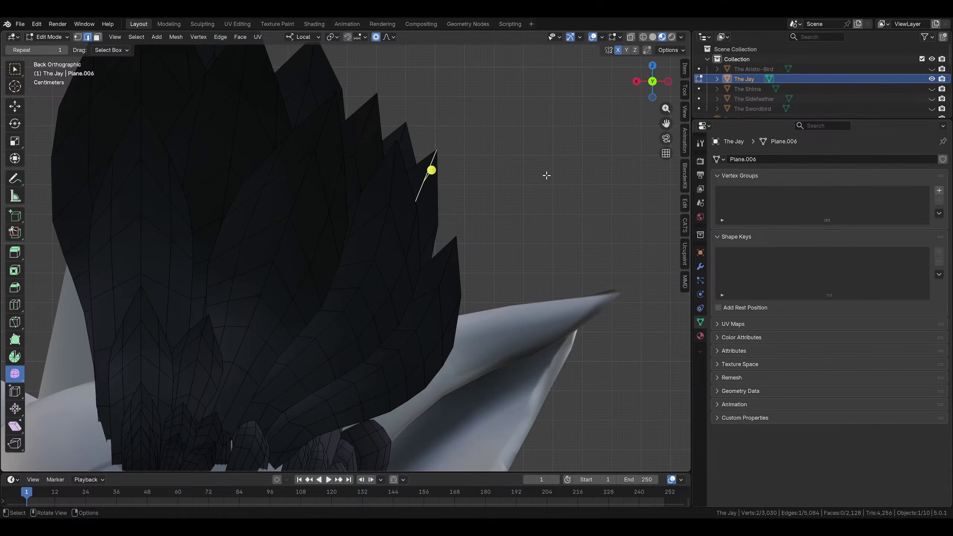
{"action": "key", "text": "g"}
{"action": "left_click", "coordinate": [561, 202]}
{"action": "key", "text": "r"}
{"action": "left_click", "coordinate": [559, 198]}
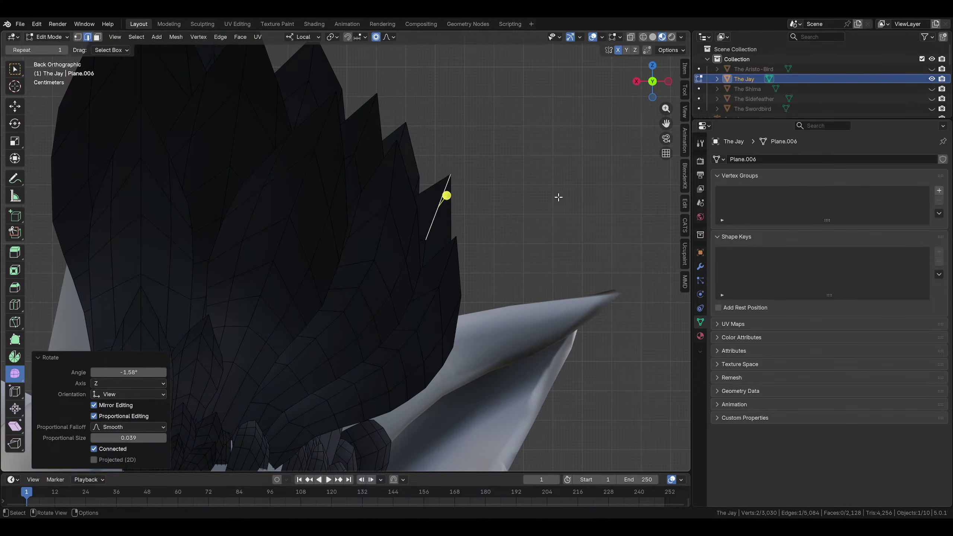
Rotate the outer feather's tip edge by 15.7° with a proportional size of 0.027
{"action": "scroll", "coordinate": [559, 222], "scroll_direction": "down", "scroll_amount": 4}
{"action": "left_click", "coordinate": [558, 224]}
{"action": "middle_click_drag", "start_coordinate": [559, 224], "coordinate": [503, 242]}
{"action": "scroll", "coordinate": [413, 239], "scroll_direction": "up", "scroll_amount": 4}
{"action": "left_click", "coordinate": [425, 249]}
{"action": "key", "text": "r"}
{"action": "left_click", "coordinate": [548, 233]}
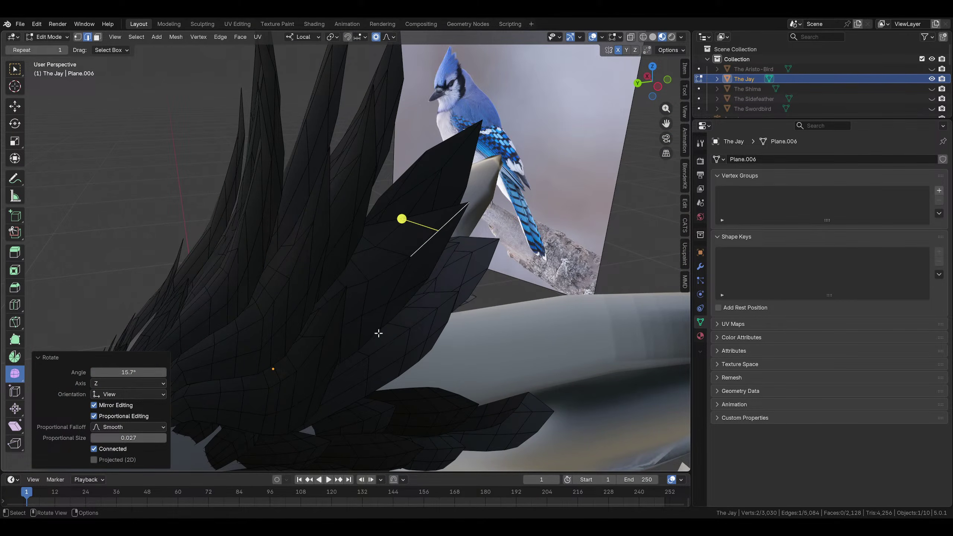
Nudge the small feather edge near the lower outer side of the crest backward and down, using a proportional size of 0.022
{"action": "middle_click_drag", "start_coordinate": [378, 333], "coordinate": [430, 349]}
{"action": "key", "text": "g"}
{"action": "left_click", "coordinate": [433, 349]}
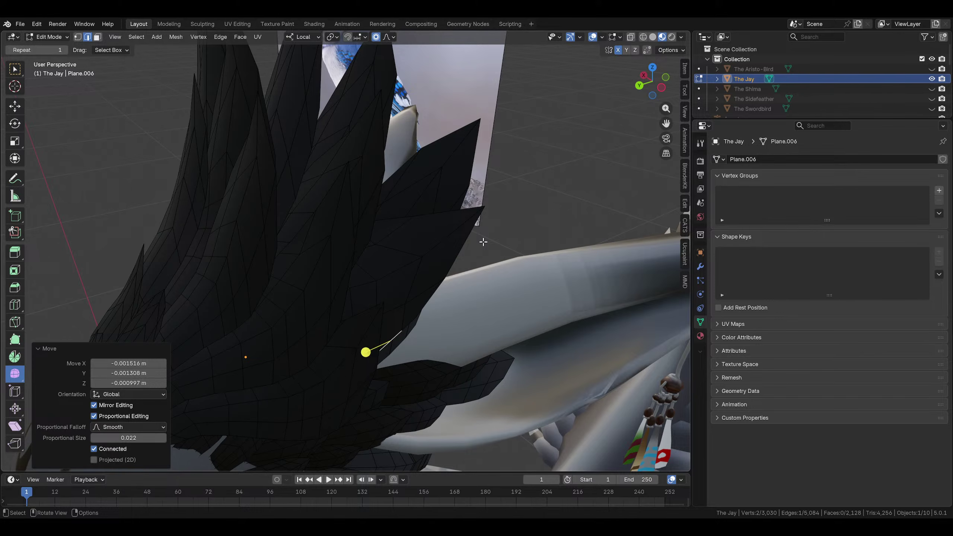
In left view, move the inner side edge of the outer crest feather backward and down by about 0.002 m and rotate it
{"action": "middle_click_drag", "start_coordinate": [466, 245], "coordinate": [442, 303]}
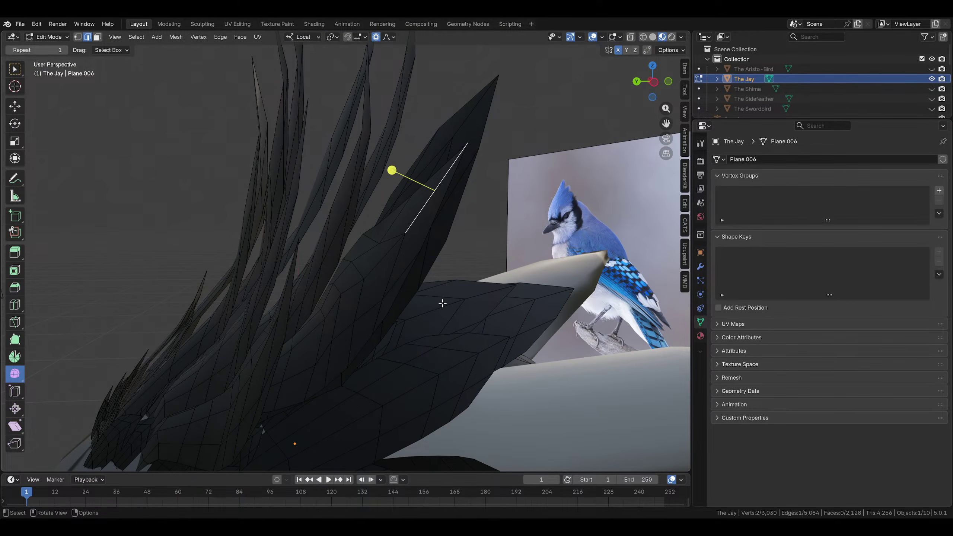
{"action": "middle_click_drag", "start_coordinate": [355, 290], "coordinate": [366, 256]}
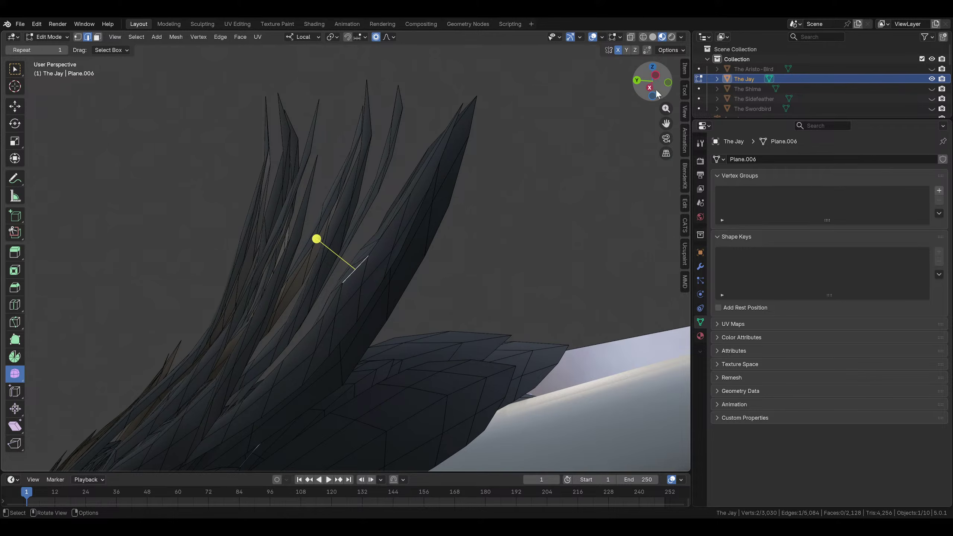
{"action": "left_click_drag", "start_coordinate": [657, 94], "coordinate": [653, 83]}
{"action": "key", "text": "g"}
{"action": "left_click", "coordinate": [416, 312]}
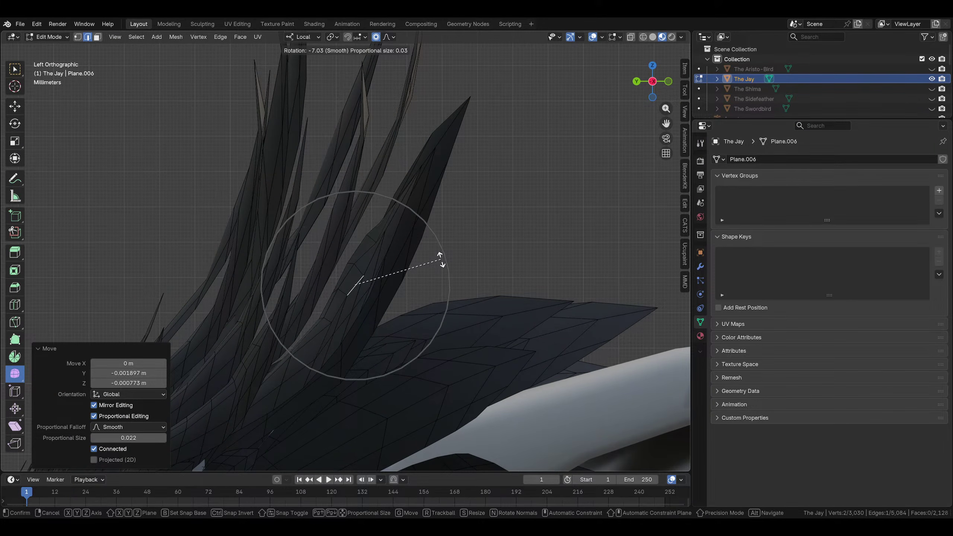
{"action": "left_click", "coordinate": [440, 260]}
{"action": "middle_click_drag", "start_coordinate": [441, 260], "coordinate": [417, 255]}
Rotate the next side edge further up the outer crest feather by about -7.3° with a proportional size of 0.02
{"action": "left_click", "coordinate": [359, 241]}
{"action": "middle_click_drag", "start_coordinate": [359, 241], "coordinate": [411, 228]}
{"action": "key", "text": "r"}
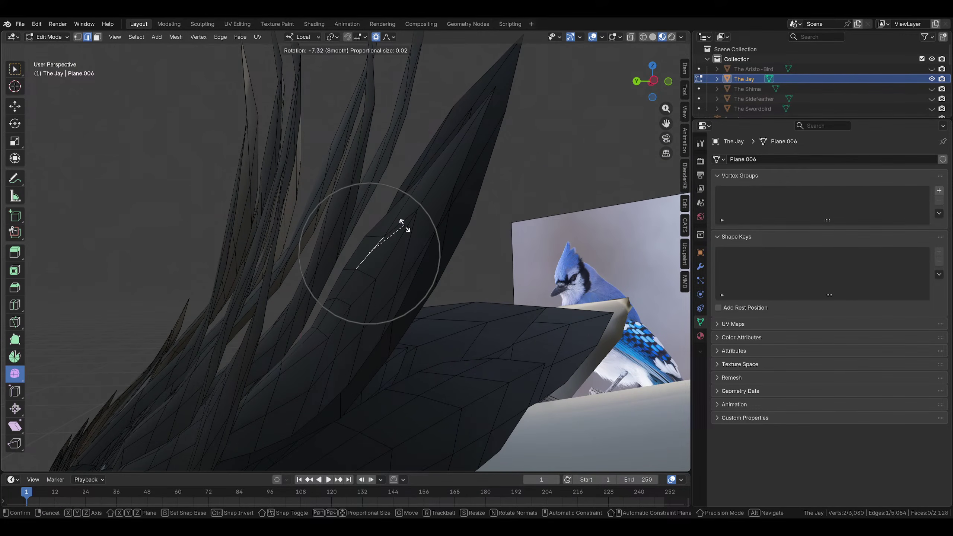
{"action": "left_click", "coordinate": [404, 224]}
Nudge a lower edge of the outer feather backward by about 0.0004 m, and slightly shift the three-edge row below it
{"action": "left_click", "coordinate": [370, 329]}
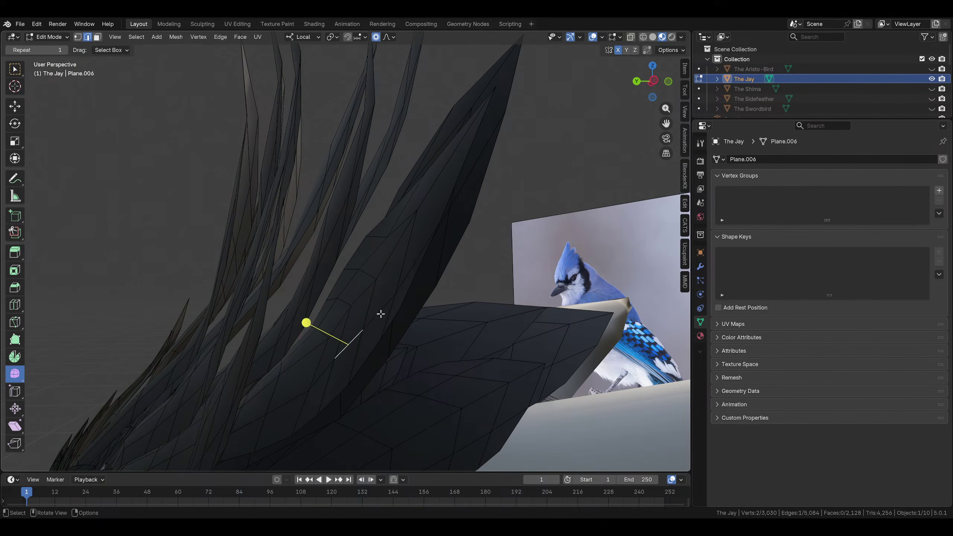
{"action": "left_click", "coordinate": [403, 289]}
{"action": "key", "text": "g"}
{"action": "left_click", "coordinate": [406, 290]}
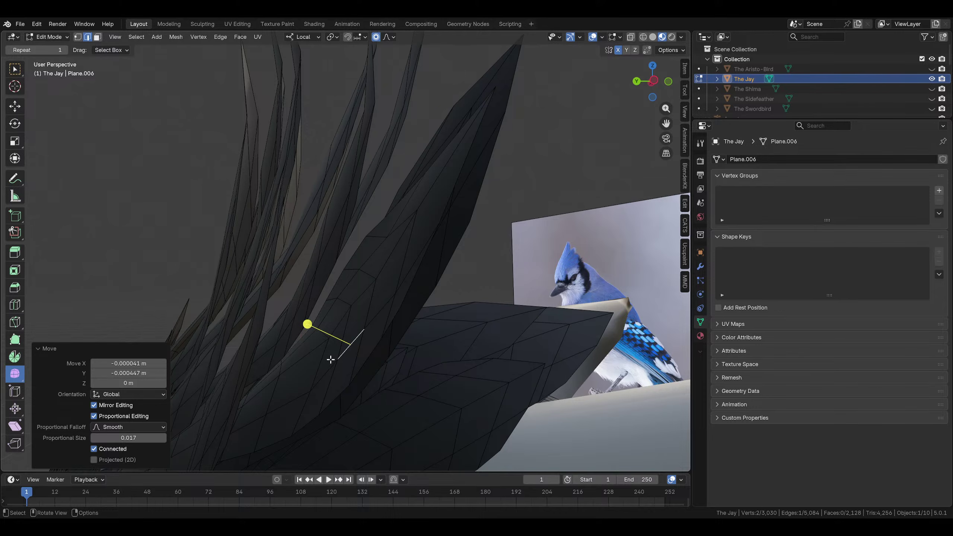
{"action": "left_click", "coordinate": [321, 382]}
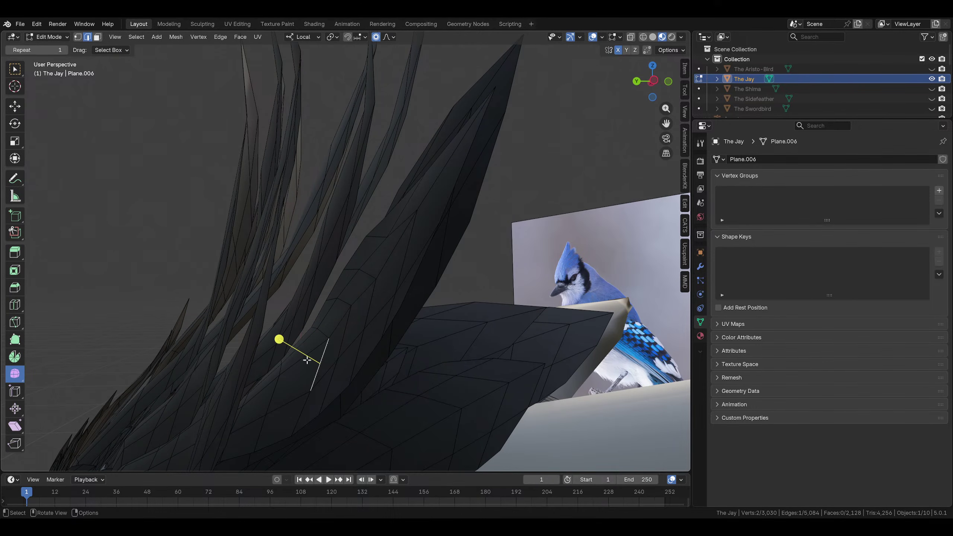
{"action": "left_click", "coordinate": [325, 332], "text": "ctrl"}
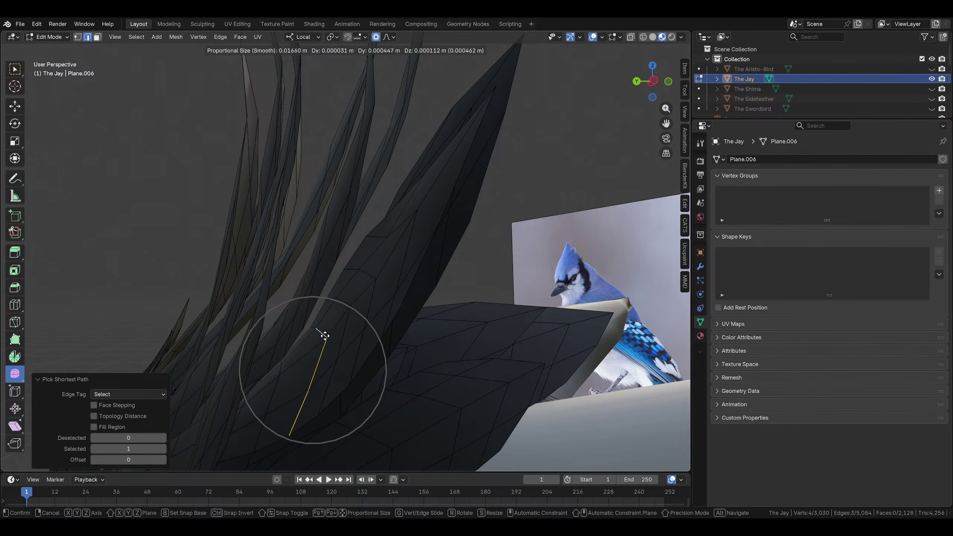
{"action": "left_click", "coordinate": [323, 335]}
Scale the tip edge of the outer crest feather to 0.731 with a proportional size of 0.017
{"action": "middle_click_drag", "start_coordinate": [325, 334], "coordinate": [432, 314]}
{"action": "left_click", "coordinate": [465, 215]}
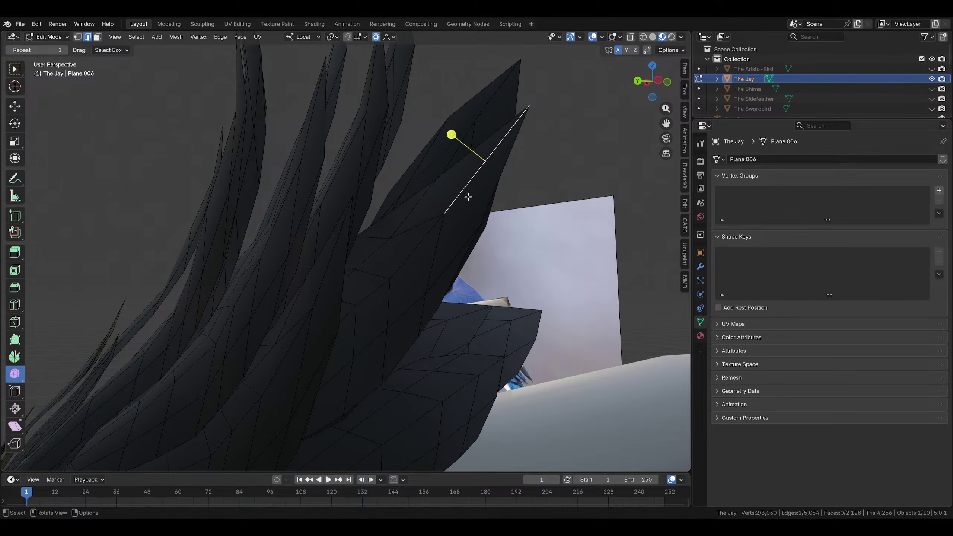
{"action": "middle_click_drag", "start_coordinate": [468, 195], "coordinate": [604, 280]}
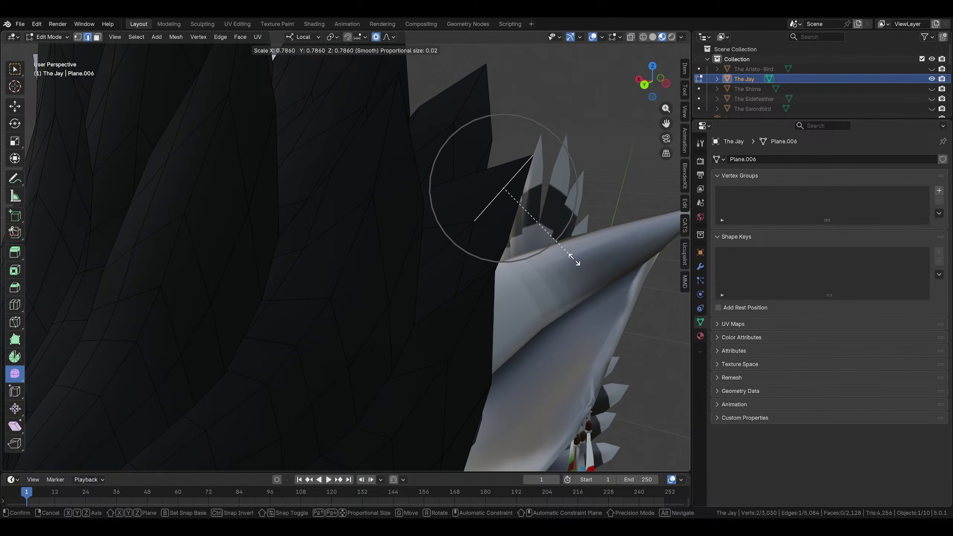
{"action": "left_click", "coordinate": [582, 235]}
Deselect the feather geometry and save the hairstyles file
{"action": "left_click", "coordinate": [645, 85]}
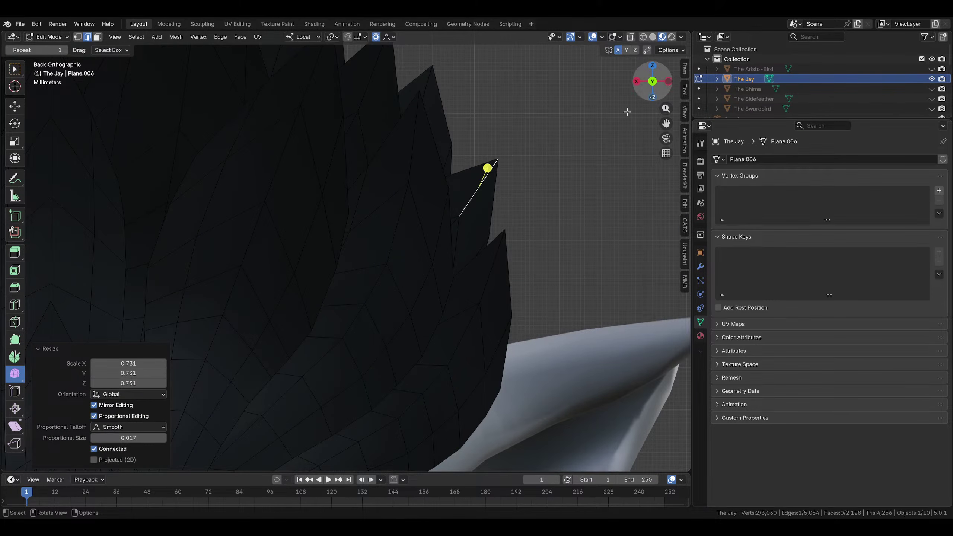
{"action": "left_click", "coordinate": [490, 266]}
{"action": "middle_click_drag", "start_coordinate": [565, 284], "coordinate": [547, 329]}
{"action": "key", "text": "ctrl+s"}
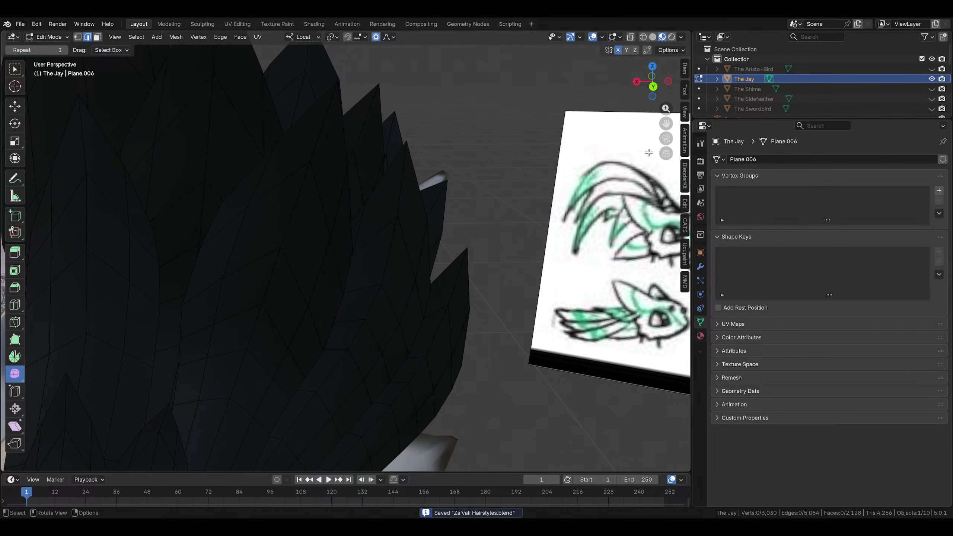
Rotate an end edge of the broad side feather by 11.2° and move it forward about 0.009 m with proportional size 0.092
{"action": "left_click", "coordinate": [654, 87]}
{"action": "middle_click_drag", "start_coordinate": [576, 168], "coordinate": [470, 248]}
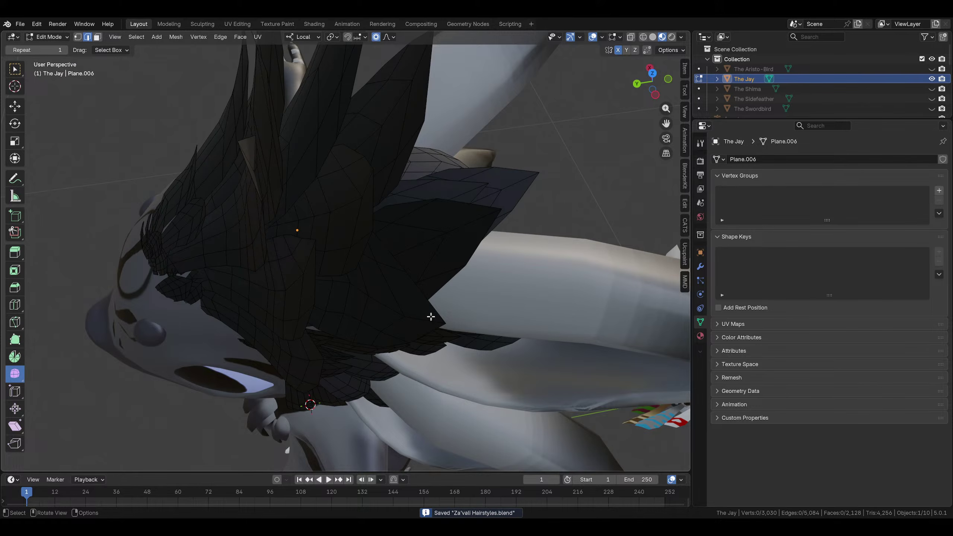
{"action": "middle_click_drag", "start_coordinate": [430, 316], "coordinate": [462, 242]}
{"action": "left_click", "coordinate": [401, 279]}
{"action": "key", "text": "r"}
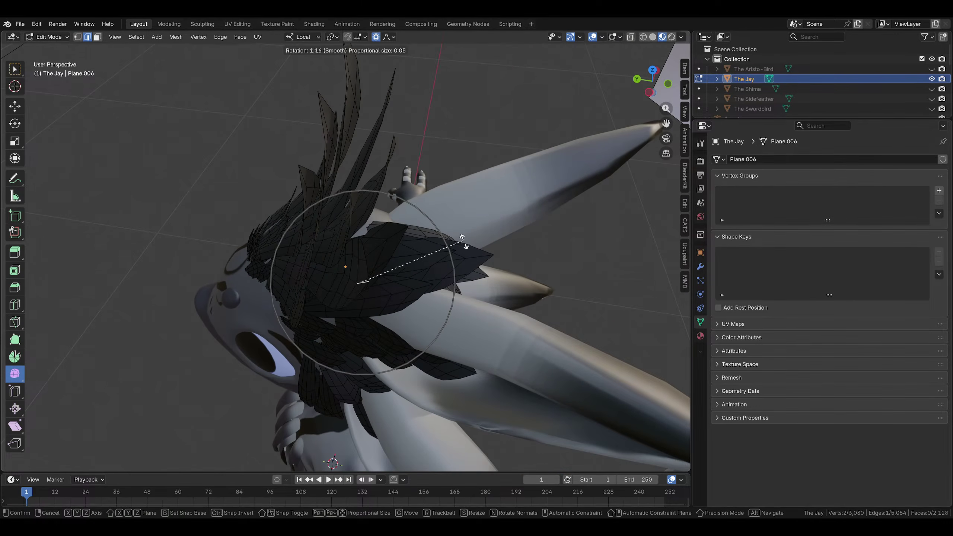
{"action": "left_click", "coordinate": [473, 258]}
{"action": "key", "text": "g"}
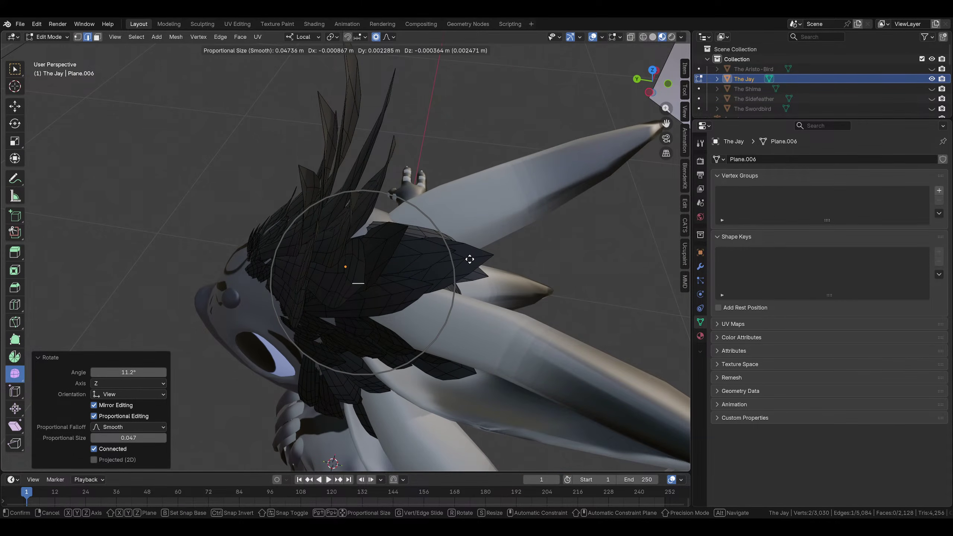
{"action": "left_click", "coordinate": [460, 256]}
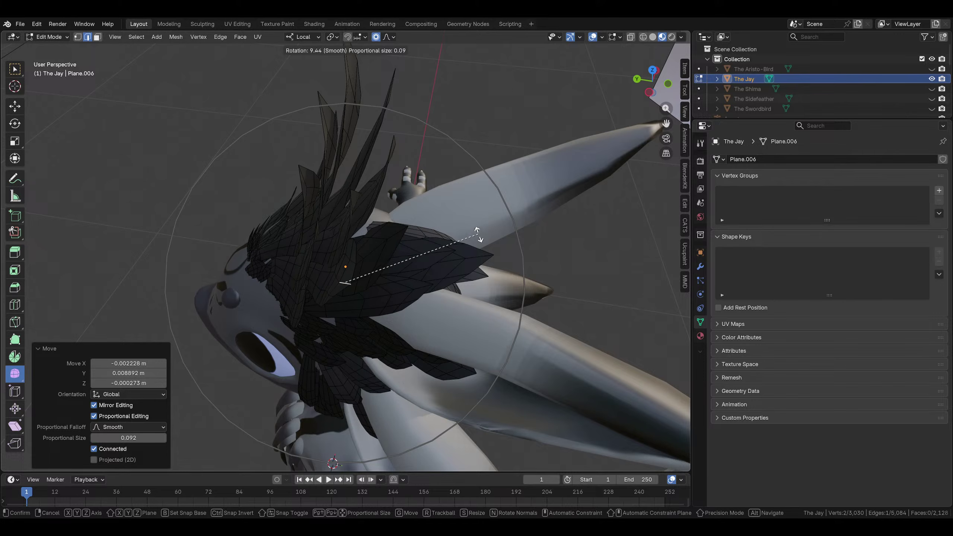
Move the broad side feather's end edge again and rotate it by 17.2° with a proportional size of 0.024
{"action": "key", "text": "g"}
{"action": "left_click", "coordinate": [435, 237]}
{"action": "middle_click_drag", "start_coordinate": [435, 236], "coordinate": [406, 297]}
{"action": "key", "text": "r"}
{"action": "left_click", "coordinate": [473, 158]}
{"action": "left_click", "coordinate": [519, 254]}
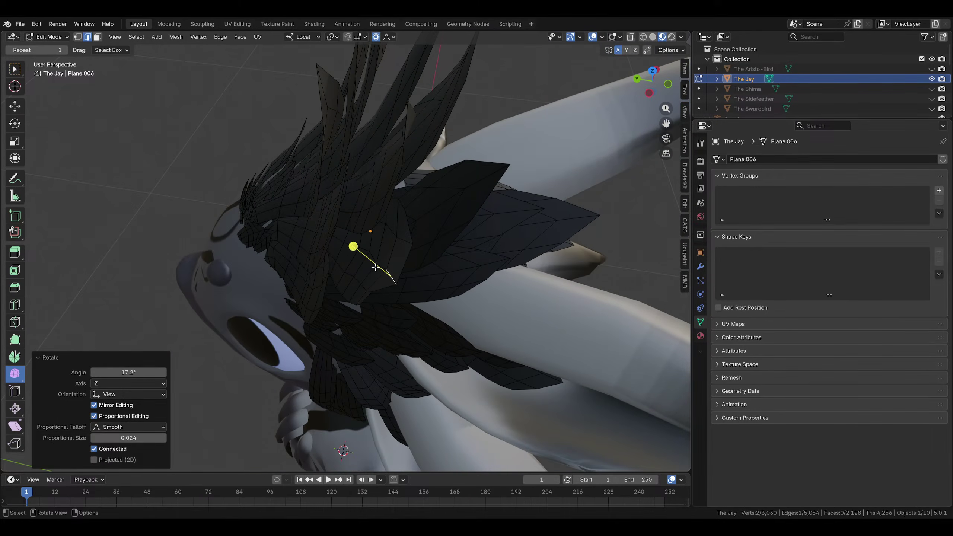
{"action": "scroll", "coordinate": [365, 242], "scroll_direction": "up", "scroll_amount": 3}
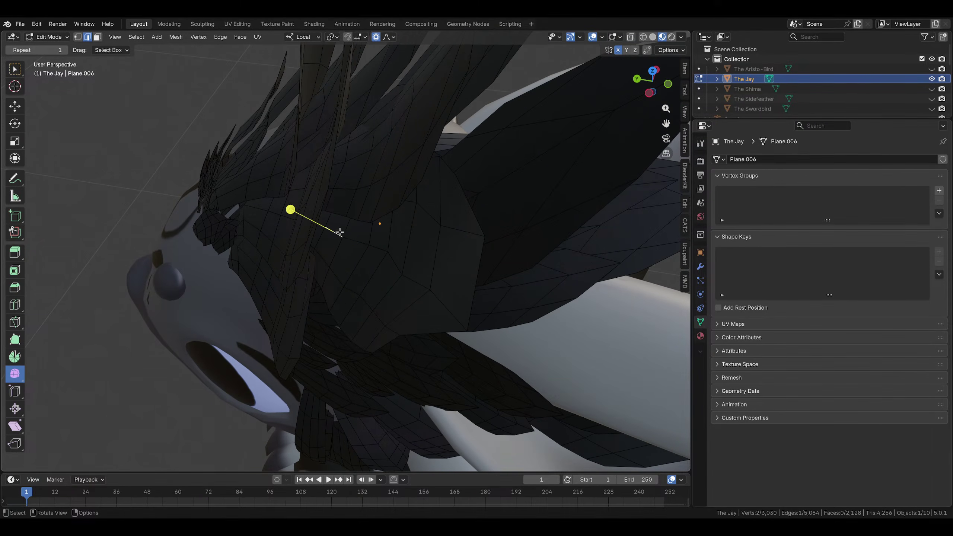
{"action": "left_click", "coordinate": [443, 305], "text": "ctrl"}
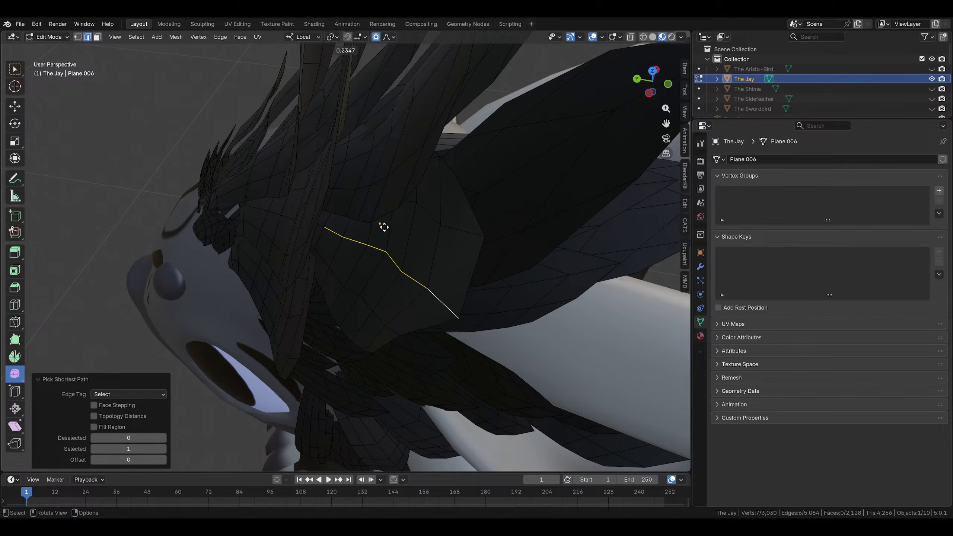
{"action": "key", "text": "ctrl+z"}
Move the outer crest feather's tip vertex outward and up by about 0.008 m with a proportional size of 0.018
{"action": "middle_click_drag", "start_coordinate": [444, 218], "coordinate": [464, 287]}
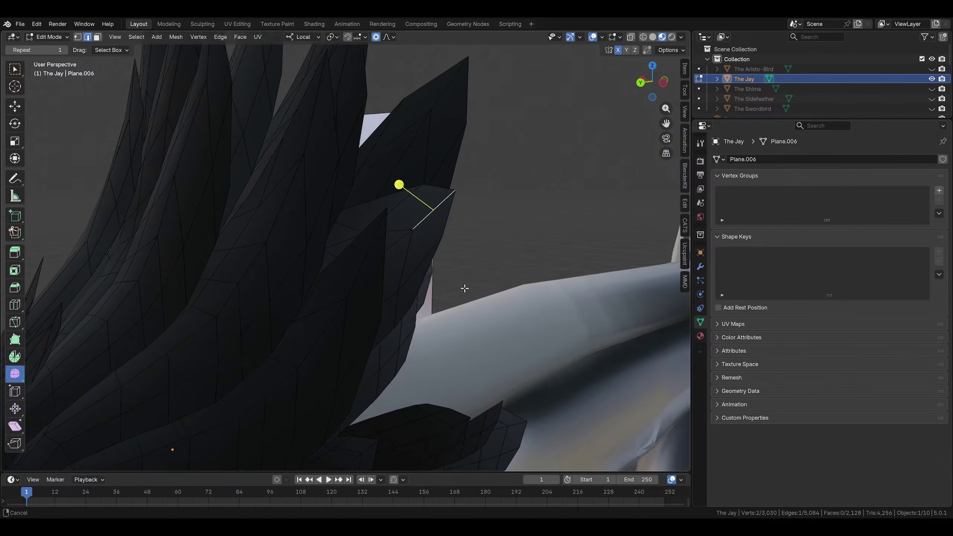
{"action": "left_click", "coordinate": [486, 219]}
{"action": "middle_click_drag", "start_coordinate": [487, 219], "coordinate": [357, 231]}
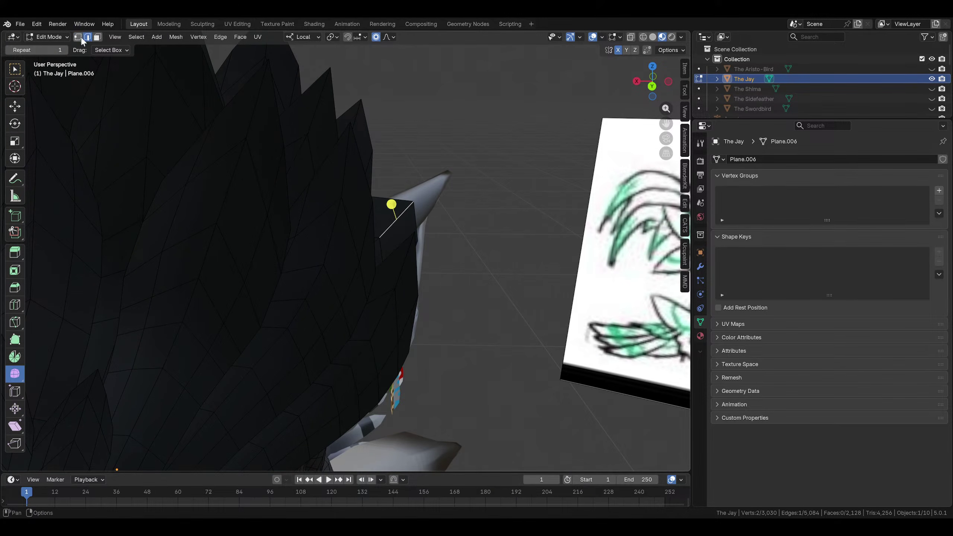
{"action": "key", "text": "g"}
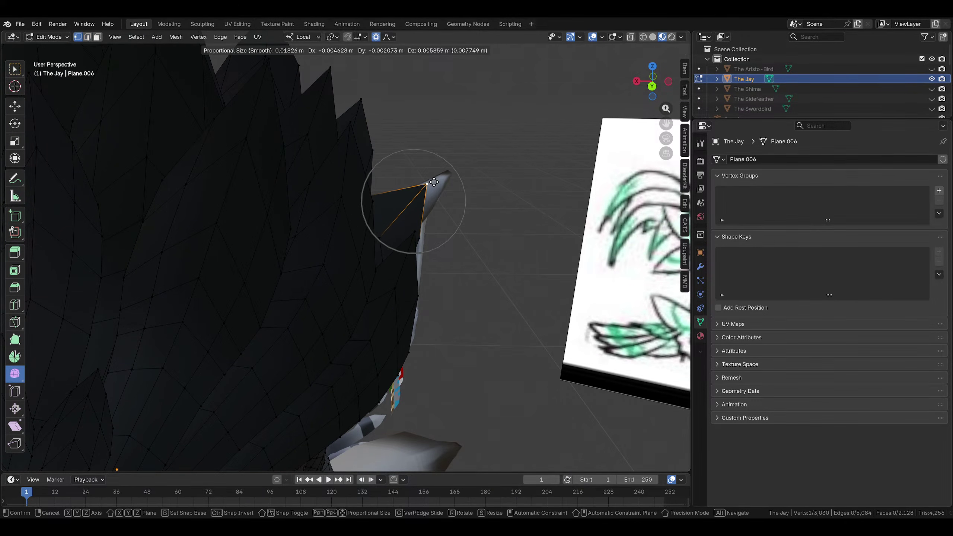
{"action": "left_click", "coordinate": [434, 182]}
{"action": "left_click", "coordinate": [468, 213]}
{"action": "mouse_move", "coordinate": [468, 213]}
{"action": "middle_mouse_down"}
{"action": "mouse_move", "coordinate": [419, 207]}
{"action": "mouse_move", "coordinate": [338, 222]}
{"action": "mouse_move", "coordinate": [289, 213]}
{"action": "mouse_move", "coordinate": [490, 289]}
{"action": "mouse_move", "coordinate": [446, 319]}
{"action": "mouse_move", "coordinate": [469, 242]}
{"action": "mouse_move", "coordinate": [431, 246]}
{"action": "mouse_move", "coordinate": [468, 247]}
{"action": "mouse_move", "coordinate": [447, 247]}
{"action": "mouse_move", "coordinate": [446, 238]}
{"action": "mouse_move", "coordinate": [499, 264]}
{"action": "mouse_move", "coordinate": [563, 276]}
{"action": "mouse_move", "coordinate": [426, 276]}
{"action": "mouse_move", "coordinate": [457, 278]}
{"action": "mouse_move", "coordinate": [457, 290]}
{"action": "middle_mouse_up"}
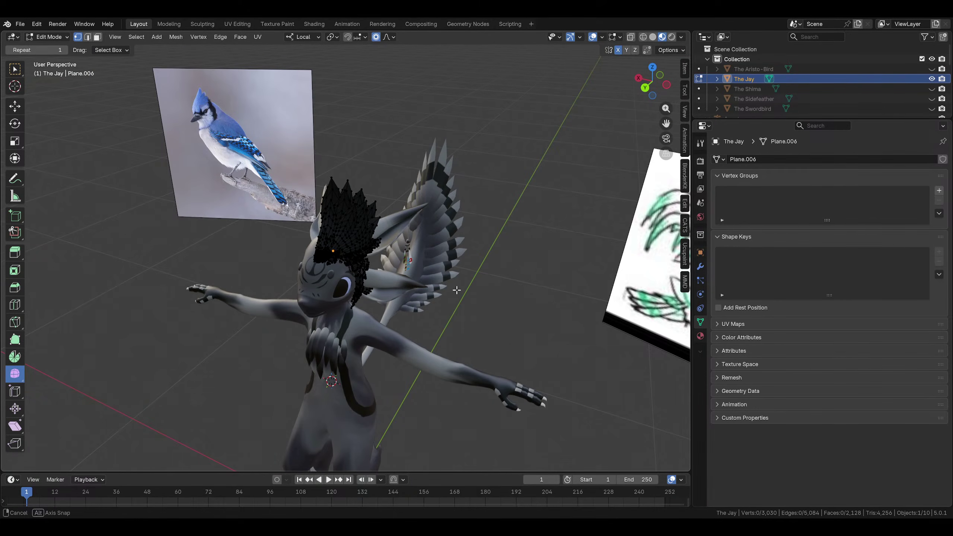
{"action": "scroll", "coordinate": [456, 290], "scroll_direction": "up", "scroll_amount": 5}
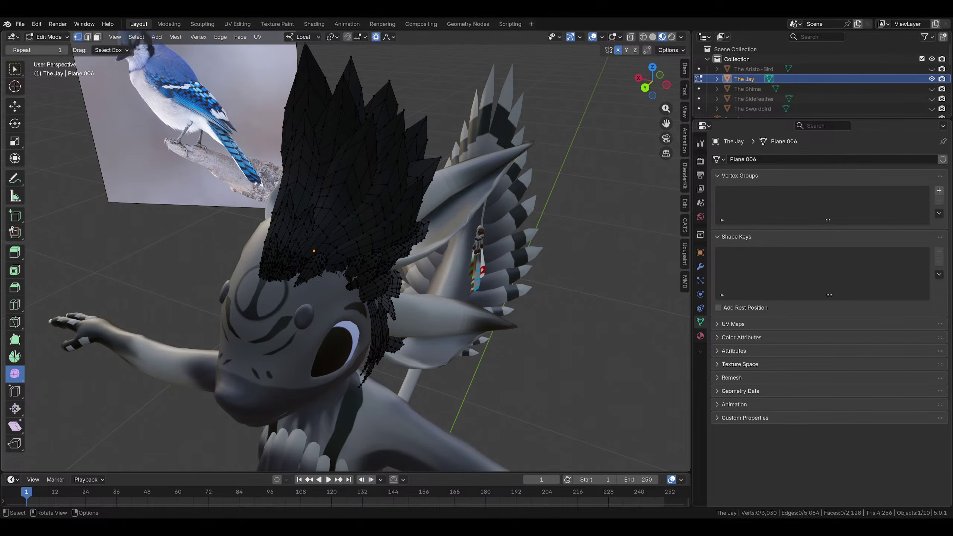
{"action": "scroll", "coordinate": [487, 341], "scroll_direction": "down", "scroll_amount": 4}
Select four short front crest feathers whole, rotate them by -6.23°, move them forward and rotate them again
{"action": "middle_click_drag", "start_coordinate": [461, 345], "coordinate": [262, 266]}
{"action": "scroll", "coordinate": [487, 319], "scroll_direction": "up", "scroll_amount": 3}
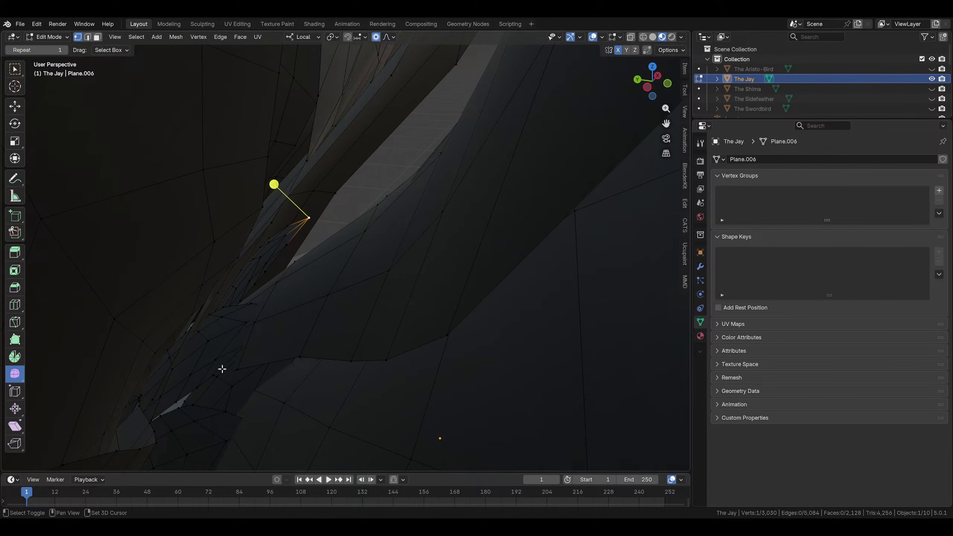
{"action": "middle_click_drag", "start_coordinate": [262, 368], "coordinate": [262, 357]}
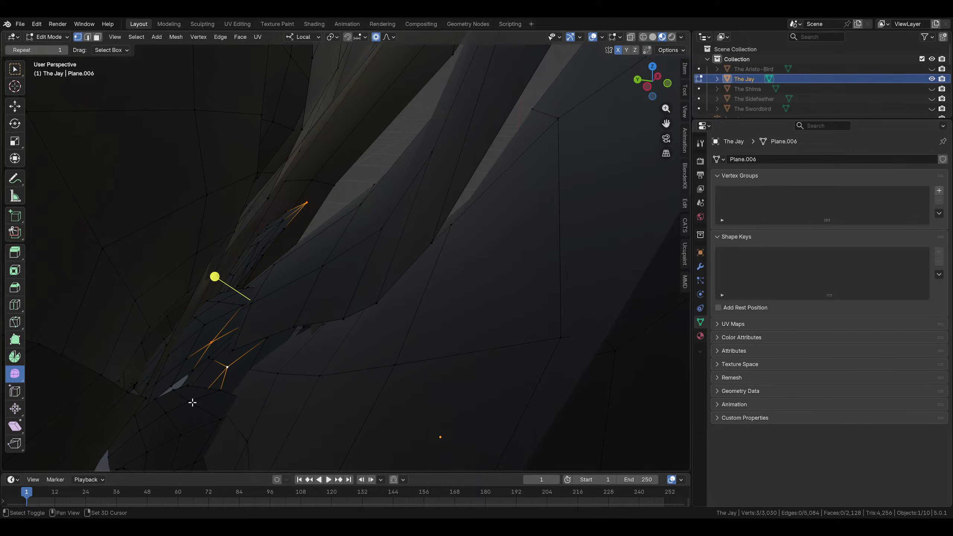
{"action": "scroll", "coordinate": [264, 340], "scroll_direction": "down", "scroll_amount": 6}
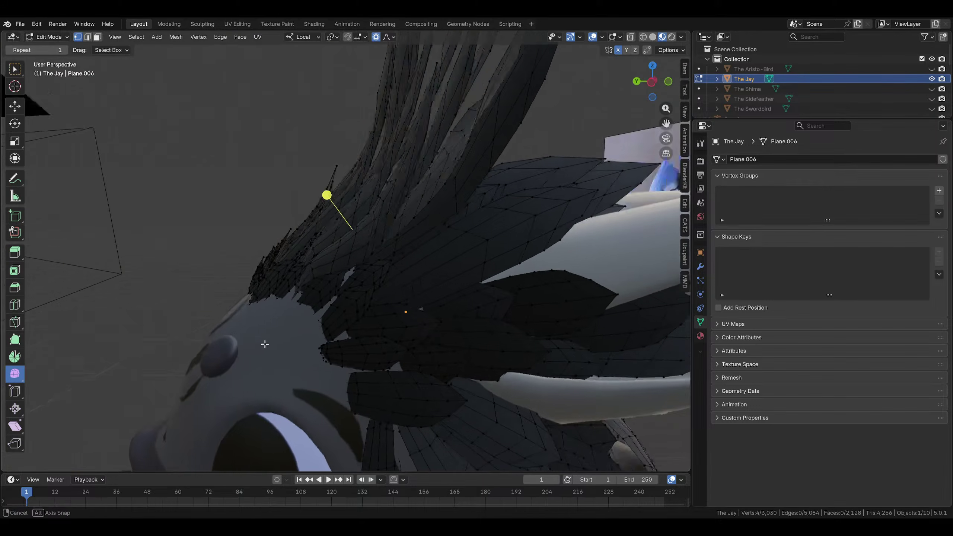
{"action": "key", "text": "ctrl+l"}
{"action": "middle_click_drag", "start_coordinate": [344, 325], "coordinate": [482, 201]}
{"action": "scroll", "coordinate": [352, 271], "scroll_direction": "up", "scroll_amount": 2}
{"action": "key", "text": "r"}
{"action": "left_click", "coordinate": [461, 193]}
{"action": "key", "text": "g"}
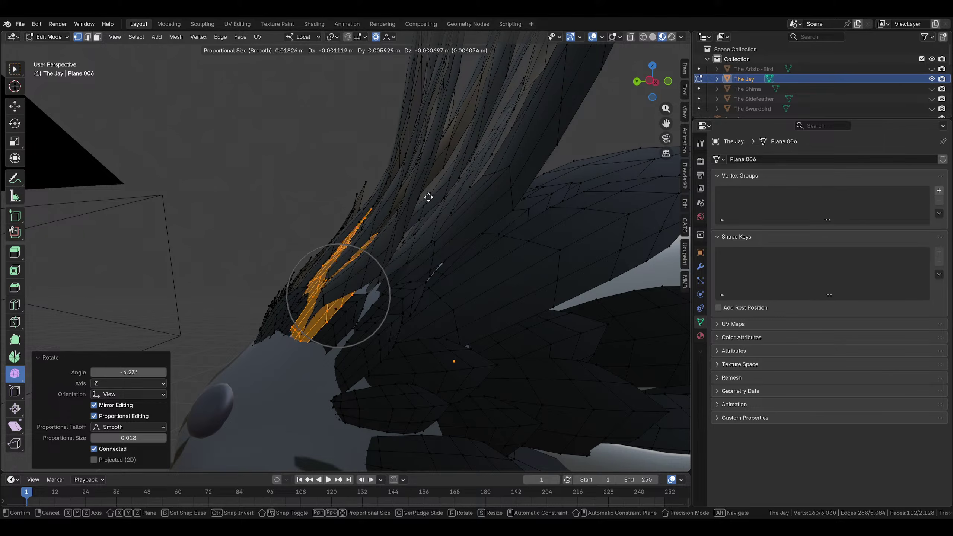
{"action": "left_click", "coordinate": [415, 198]}
{"action": "key", "text": "r"}
{"action": "left_click", "coordinate": [394, 211]}
Adjust the position of the four selected short front feathers with another move from an angled view
{"action": "middle_click_drag", "start_coordinate": [375, 223], "coordinate": [457, 299]}
{"action": "scroll", "coordinate": [446, 278], "scroll_direction": "up", "scroll_amount": 1}
{"action": "scroll", "coordinate": [446, 279], "scroll_direction": "up", "scroll_amount": 1}
{"action": "key", "text": "g"}
{"action": "left_click", "coordinate": [503, 299]}
In left view, rotate the short front feather's tip vertex with a proportional size of 0.02
{"action": "left_click", "coordinate": [382, 240]}
{"action": "scroll", "coordinate": [450, 278], "scroll_direction": "down", "scroll_amount": 2}
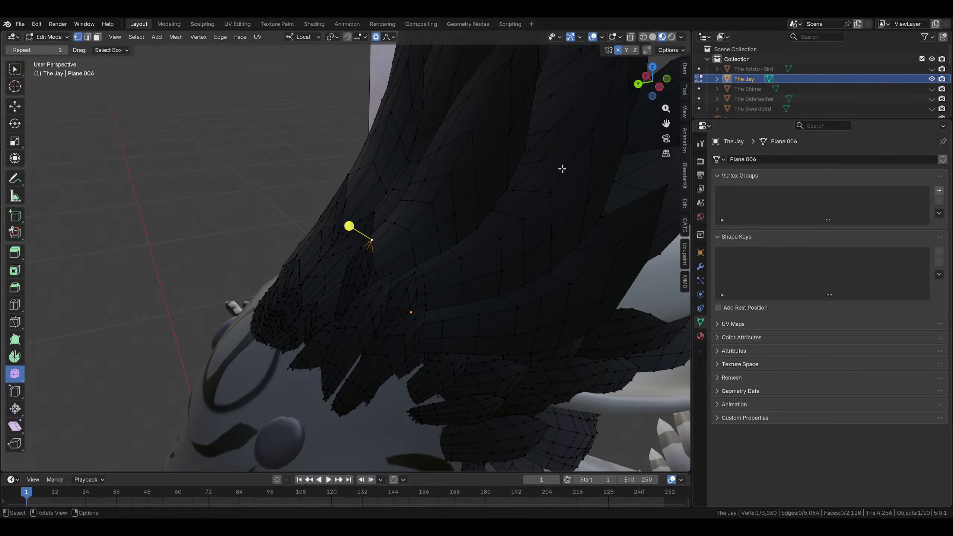
{"action": "left_click", "coordinate": [656, 90]}
{"action": "key", "text": "r"}
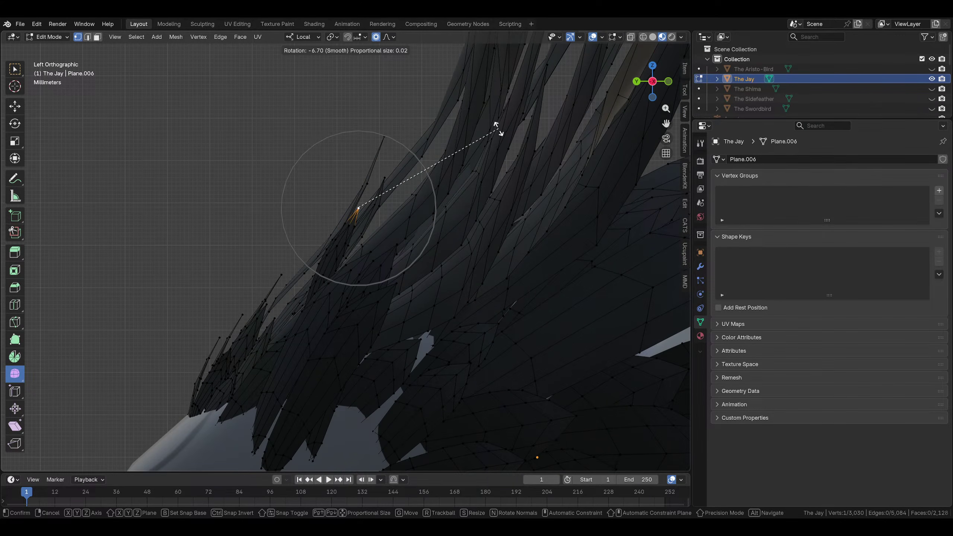
{"action": "left_click", "coordinate": [410, 148]}
Select the whole short front feather and rotate it by 10°
{"action": "middle_click_drag", "start_coordinate": [410, 148], "coordinate": [509, 165]}
{"action": "key", "text": "ctrl+l"}
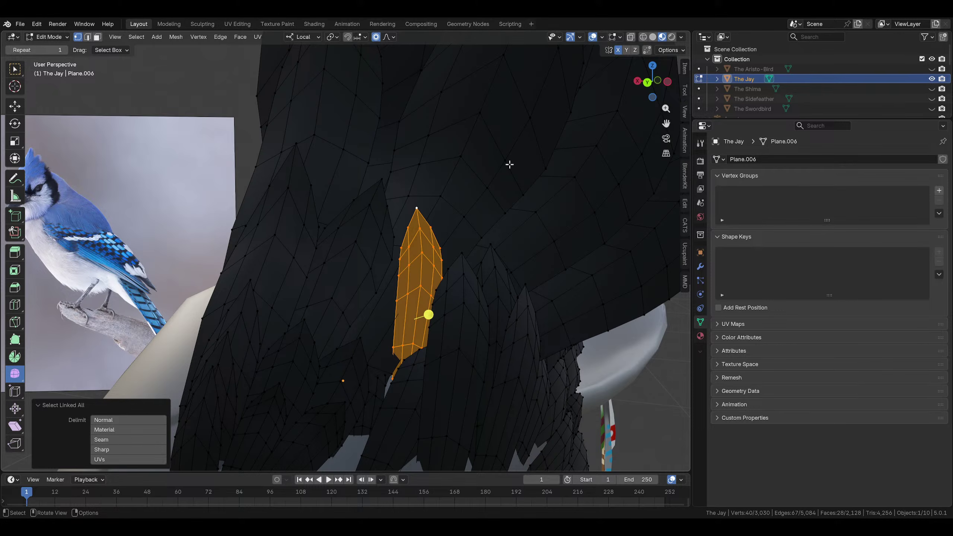
{"action": "key", "text": "r"}
{"action": "left_click", "coordinate": [462, 248]}
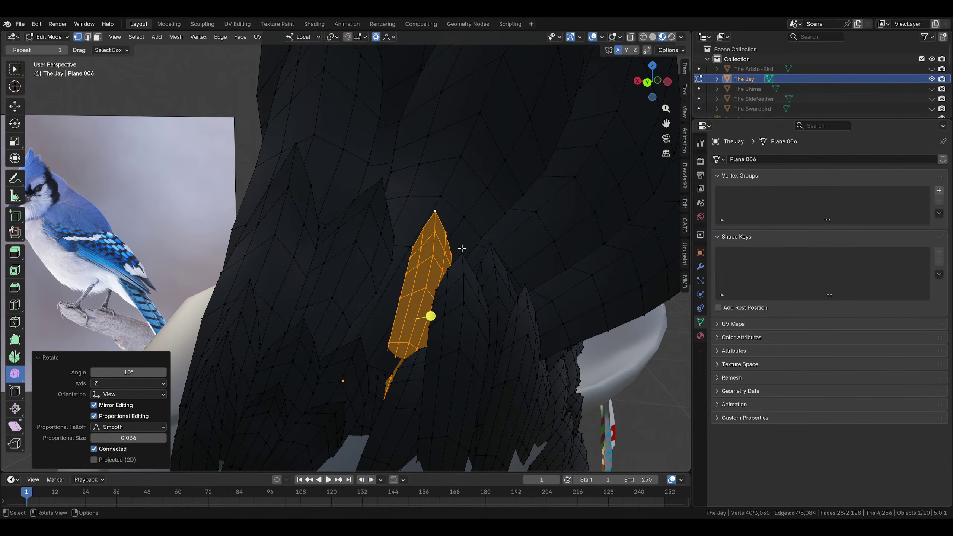
Rotate the short front feather's tip vertex by 9.4° with a proportional size of 0.036, and rotate it again from the side
{"action": "left_click", "coordinate": [433, 211]}
{"action": "key", "text": "r"}
{"action": "left_click", "coordinate": [523, 196]}
{"action": "middle_click_drag", "start_coordinate": [523, 197], "coordinate": [394, 172]}
{"action": "key", "text": "r"}
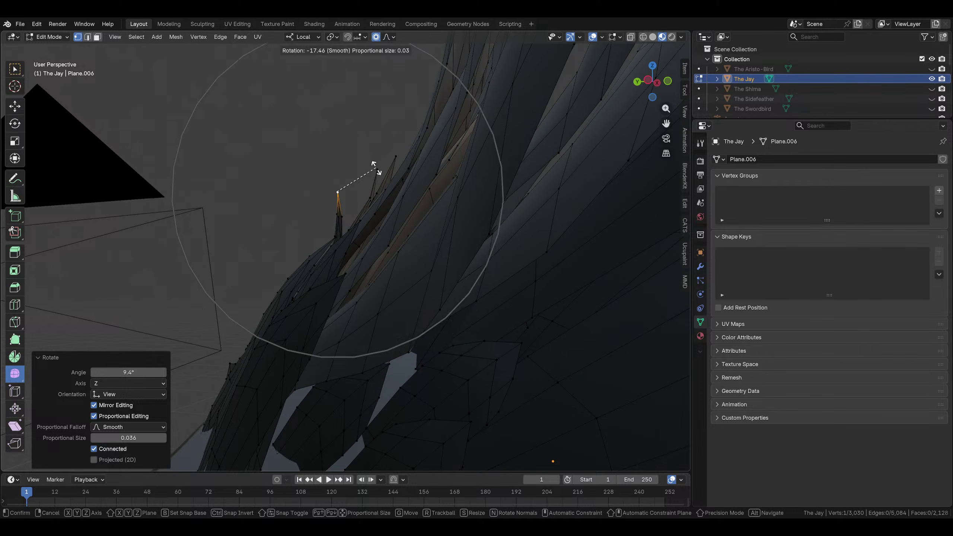
{"action": "left_click", "coordinate": [377, 168]}
Select the whole short front feather, rotate it, and move it down against the head from two side angles
{"action": "key", "text": "ctrl+l"}
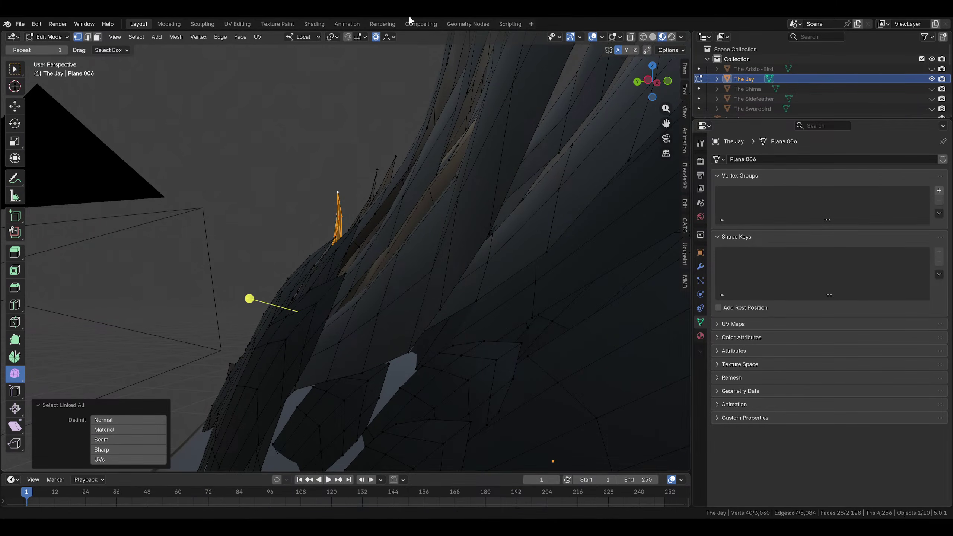
{"action": "key", "text": "r"}
{"action": "left_click", "coordinate": [431, 154]}
{"action": "key", "text": "g"}
{"action": "left_click", "coordinate": [391, 183]}
{"action": "middle_click_drag", "start_coordinate": [397, 185], "coordinate": [337, 195]}
{"action": "key", "text": "g"}
{"action": "left_click", "coordinate": [359, 239]}
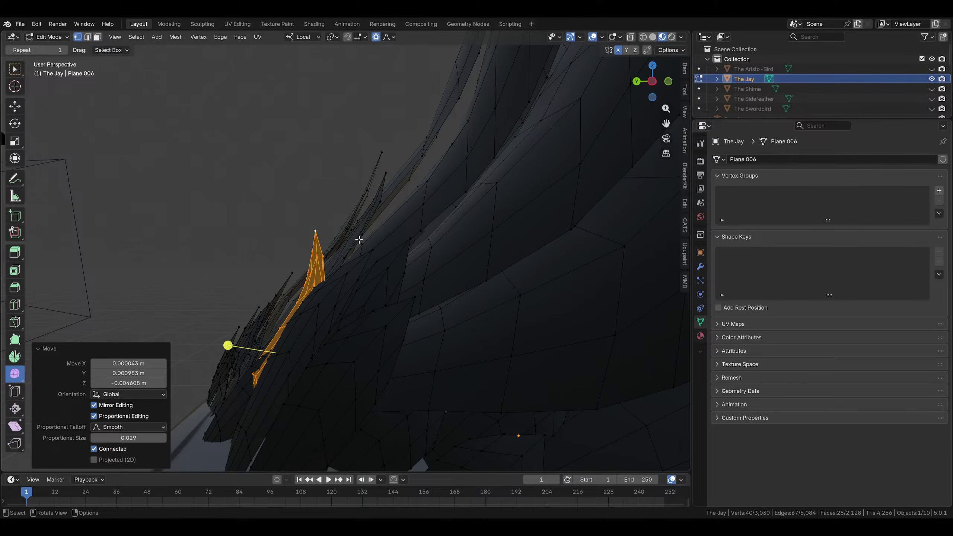
Select the upper section of the short front feather and move it downward with a proportional size of 0.02673 m
{"action": "middle_click_drag", "start_coordinate": [359, 239], "coordinate": [404, 155]}
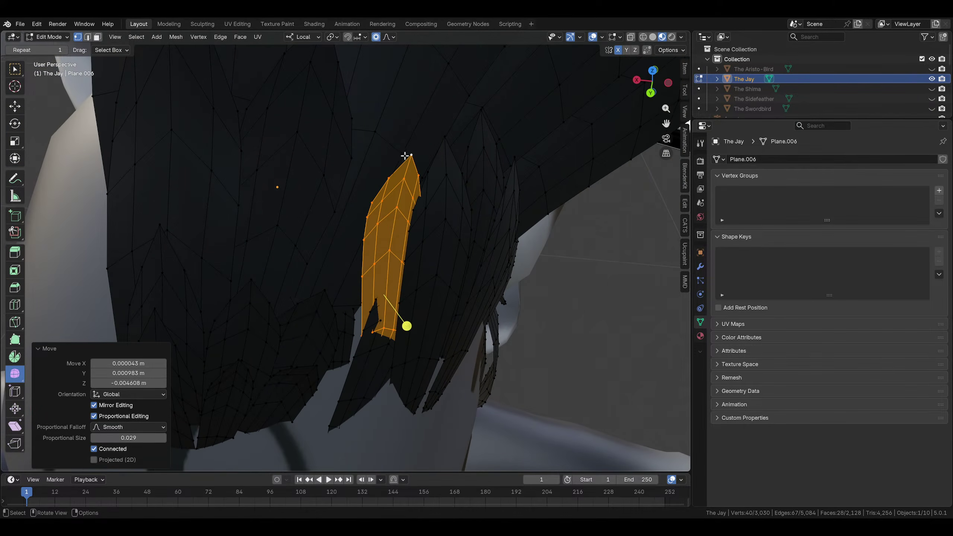
{"action": "left_click", "coordinate": [410, 155]}
{"action": "key", "text": "ctrl+l"}
{"action": "left_click", "coordinate": [411, 156]}
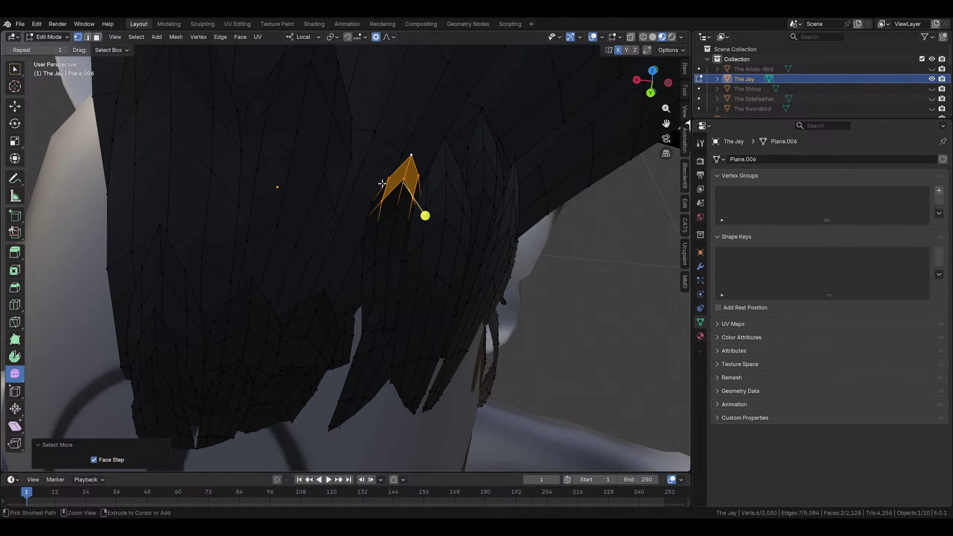
{"action": "scroll", "coordinate": [399, 211], "scroll_direction": "up", "scroll_amount": 5}
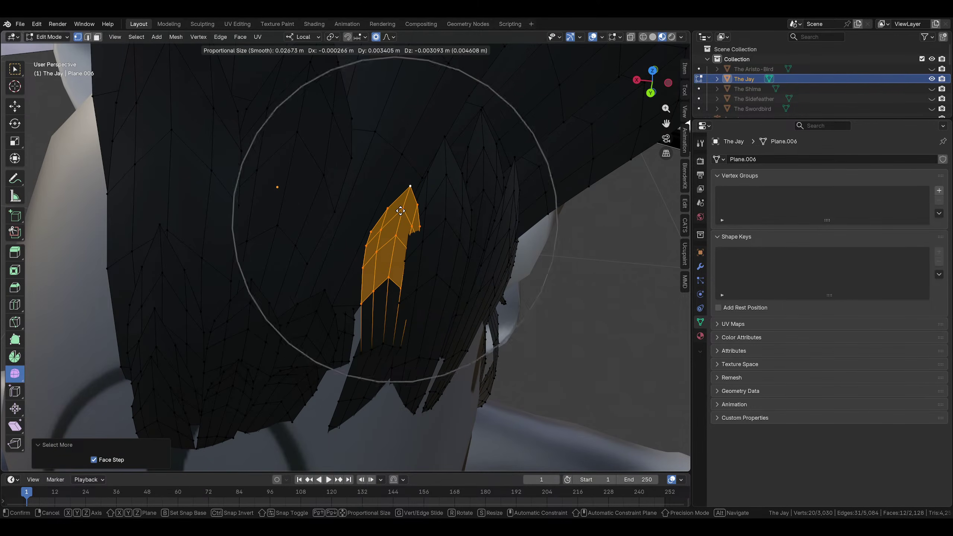
{"action": "left_click", "coordinate": [400, 219]}
Select that short front feather whole, rotate it, reposition it and rotate it a second time
{"action": "key", "text": "ctrl+l"}
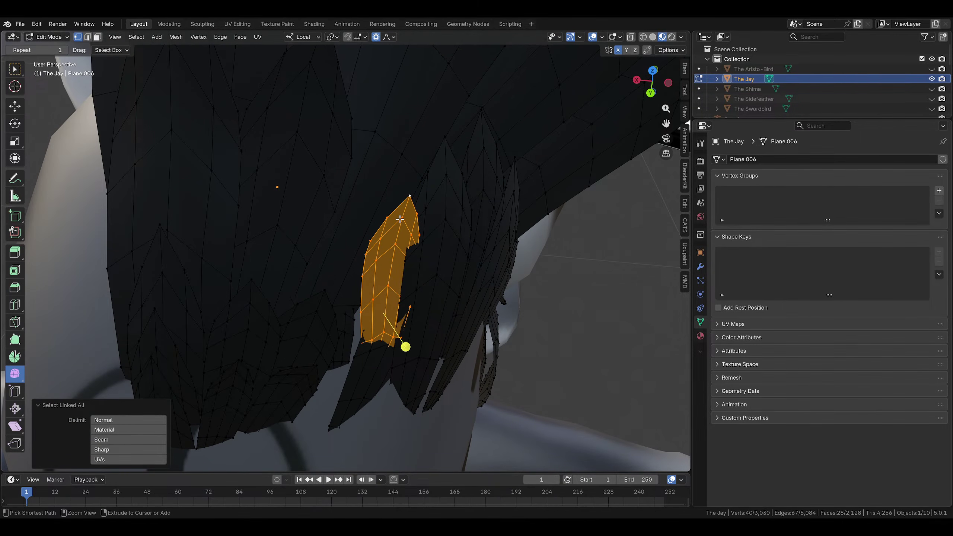
{"action": "middle_click_drag", "start_coordinate": [400, 219], "coordinate": [353, 203]}
{"action": "key", "text": "r"}
{"action": "left_click", "coordinate": [452, 191]}
{"action": "key", "text": "g"}
{"action": "left_click", "coordinate": [446, 202]}
{"action": "key", "text": "r"}
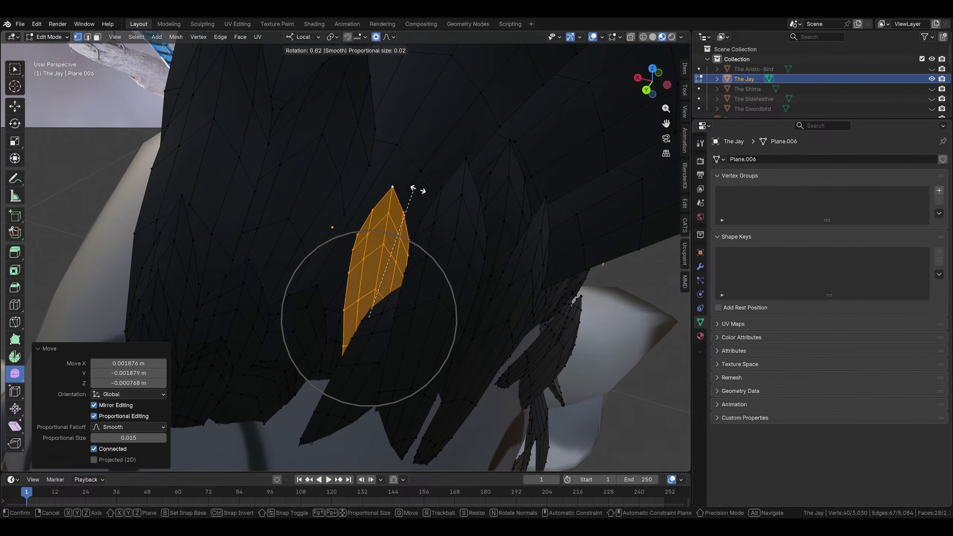
{"action": "left_click", "coordinate": [436, 202]}
Select the neighbouring short feather whole, move it, rotate it and move it lower on the forehead
{"action": "middle_click_drag", "start_coordinate": [428, 216], "coordinate": [465, 192]}
{"action": "left_click", "coordinate": [352, 331]}
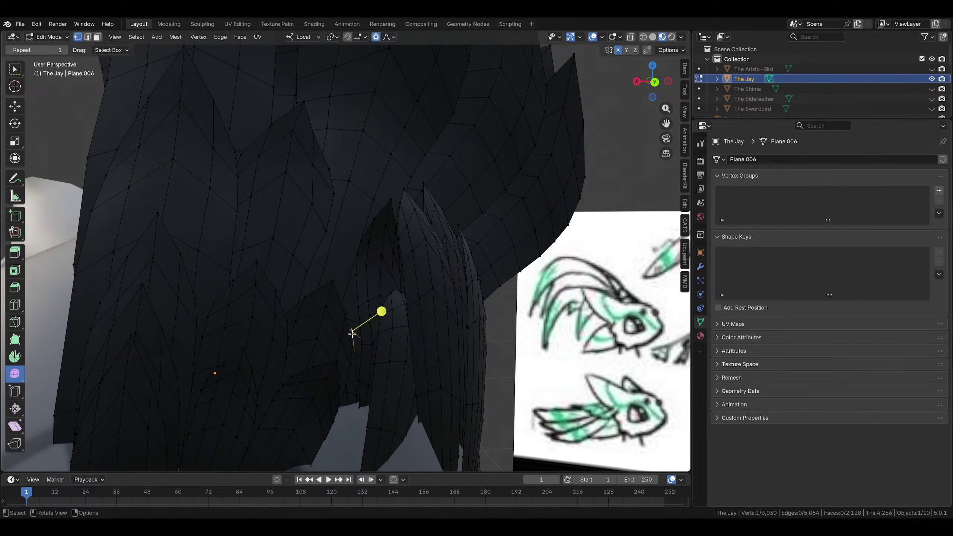
{"action": "middle_click_drag", "start_coordinate": [353, 332], "coordinate": [461, 225]}
{"action": "key", "text": "ctrl+l"}
{"action": "key", "text": "g"}
{"action": "left_click", "coordinate": [453, 325]}
{"action": "key", "text": "r"}
{"action": "left_click", "coordinate": [356, 277]}
{"action": "key", "text": "g"}
{"action": "left_click", "coordinate": [442, 260]}
Rotate the neighbouring short feather from an angled view and scale it
{"action": "middle_click_drag", "start_coordinate": [442, 260], "coordinate": [510, 238]}
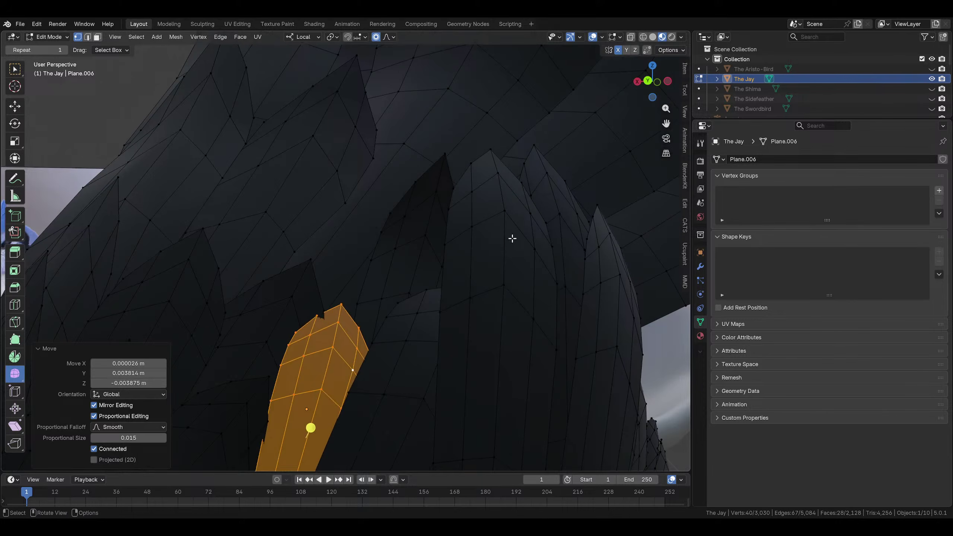
{"action": "key", "text": "r"}
{"action": "left_click", "coordinate": [508, 279]}
{"action": "key", "text": "s"}
{"action": "left_click", "coordinate": [467, 299]}
Rotate a lower short feather's tip, select the whole feather, move it, and rotate it by about -19° in side view
{"action": "scroll", "coordinate": [472, 191], "scroll_direction": "down", "scroll_amount": 2}
{"action": "middle_click_drag", "start_coordinate": [468, 300], "coordinate": [470, 194], "text": "shift"}
{"action": "left_click", "coordinate": [451, 201]}
{"action": "key", "text": "r"}
{"action": "left_click", "coordinate": [470, 150]}
{"action": "key", "text": "ctrl+l"}
{"action": "key", "text": "g"}
{"action": "left_click", "coordinate": [437, 226]}
{"action": "key", "text": "r"}
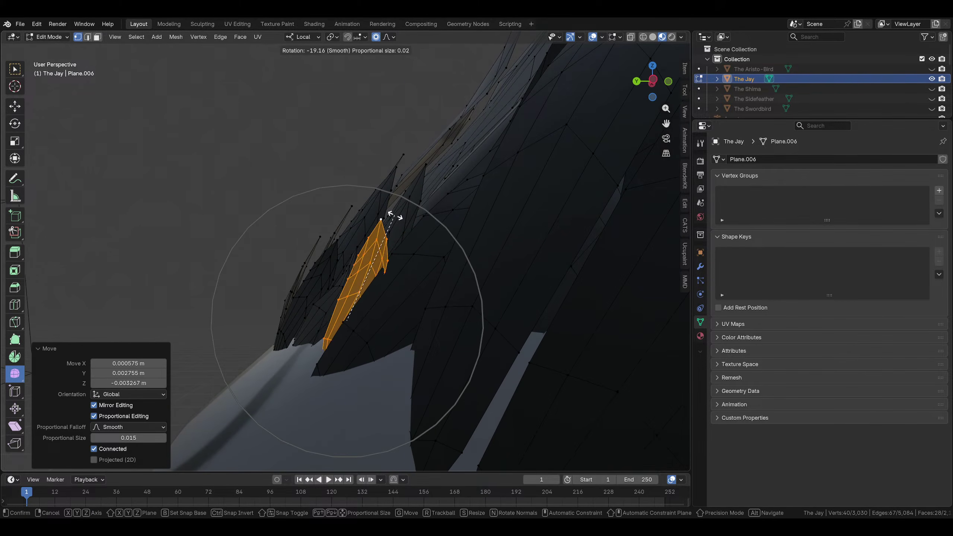
{"action": "left_click", "coordinate": [395, 216]}
Rotate the selected lower short feather by 15.5°, and by another 5.72° from a side angle
{"action": "middle_click_drag", "start_coordinate": [395, 216], "coordinate": [450, 266]}
{"action": "key", "text": "r"}
{"action": "left_click", "coordinate": [420, 200]}
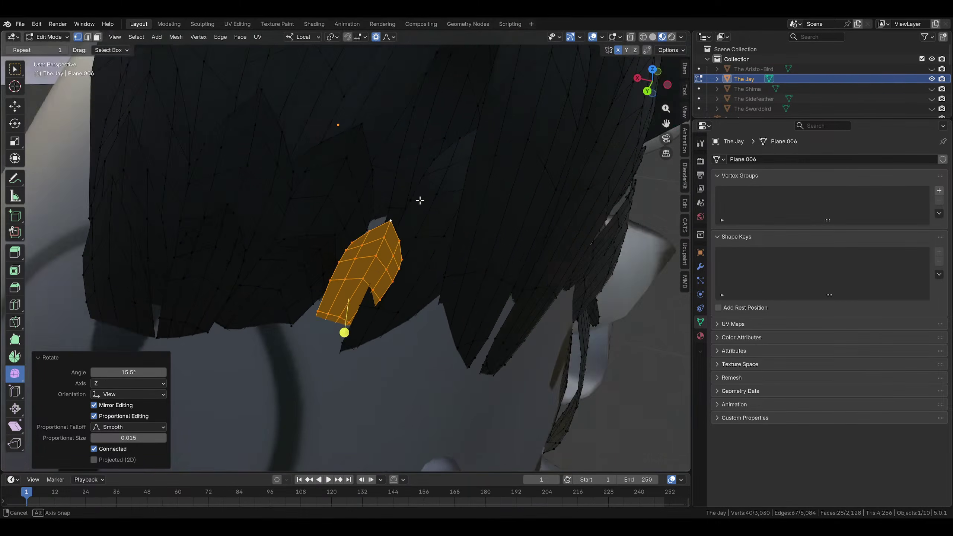
{"action": "middle_click_drag", "start_coordinate": [419, 200], "coordinate": [371, 239]}
{"action": "key", "text": "r"}
{"action": "left_click", "coordinate": [429, 191]}
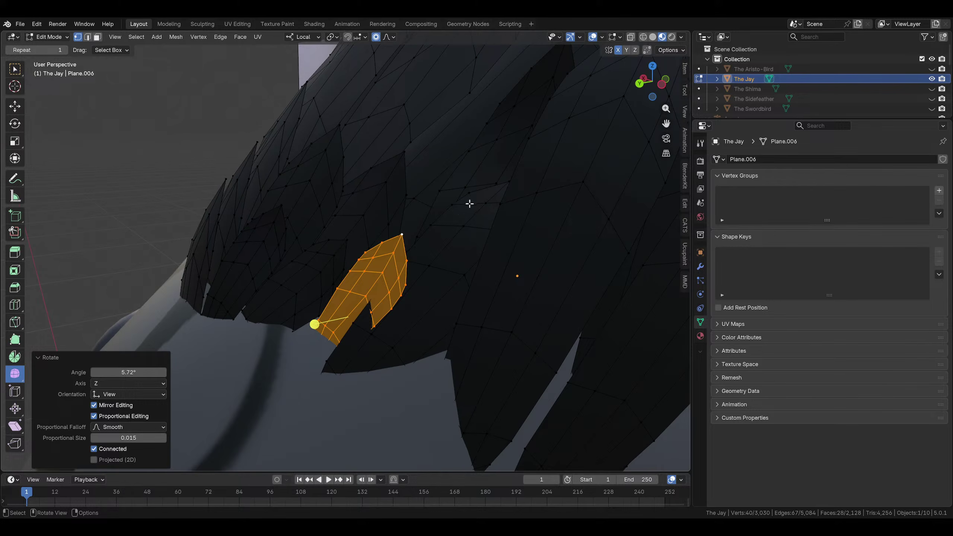
Pick the next feather and rotate its tip vertex by 21.4° with a proportional size of 0.022
{"action": "left_click", "coordinate": [469, 204]}
{"action": "key", "text": "ctrl+l"}
{"action": "middle_click_drag", "start_coordinate": [470, 200], "coordinate": [259, 169]}
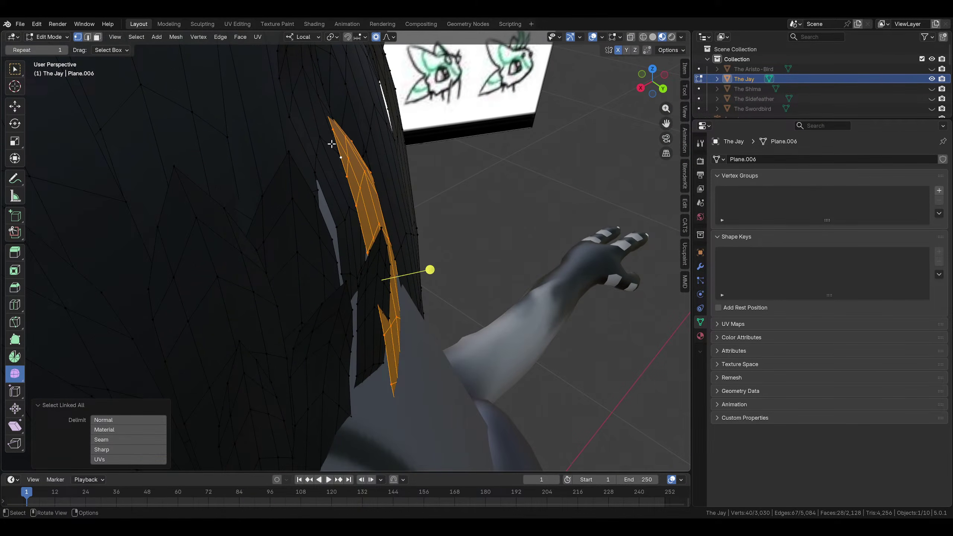
{"action": "left_click", "coordinate": [329, 132]}
{"action": "middle_click_drag", "start_coordinate": [330, 129], "coordinate": [404, 95]}
{"action": "key", "text": "r"}
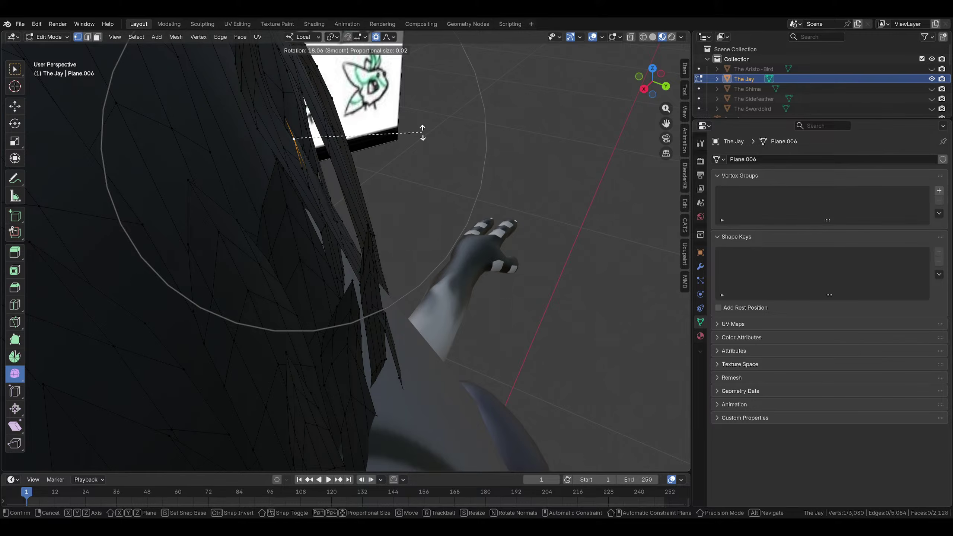
{"action": "left_click", "coordinate": [424, 139]}
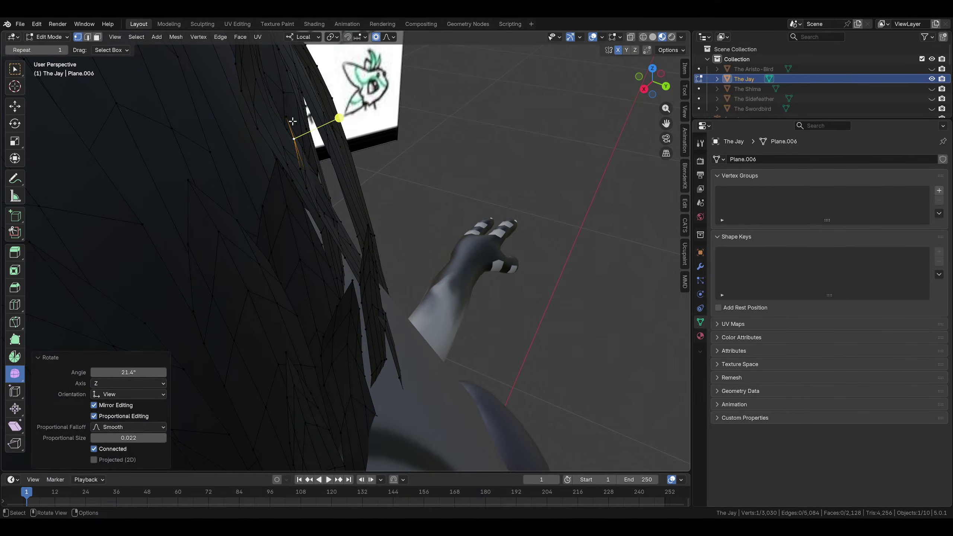
Refine the same feather's tip with two more rotations from different angles
{"action": "key", "text": "r"}
{"action": "left_click", "coordinate": [334, 124]}
{"action": "middle_click_drag", "start_coordinate": [334, 124], "coordinate": [413, 202]}
{"action": "key", "text": "r"}
{"action": "scroll", "coordinate": [423, 142], "scroll_direction": "down", "scroll_amount": 2}
{"action": "left_click", "coordinate": [424, 141]}
Select that feather whole, rotate it, scale it and rotate it again from a second angle
{"action": "key", "text": "ctrl+l"}
{"action": "key", "text": "r"}
{"action": "left_click", "coordinate": [525, 198]}
{"action": "middle_click_drag", "start_coordinate": [525, 198], "coordinate": [398, 213]}
{"action": "scroll", "coordinate": [446, 240], "scroll_direction": "up", "scroll_amount": 3}
{"action": "key", "text": "s"}
{"action": "left_click", "coordinate": [432, 243]}
{"action": "key", "text": "r"}
{"action": "left_click", "coordinate": [427, 250]}
Move the selected feather toward the forehead in side view and scale it to 0.842
{"action": "middle_click_drag", "start_coordinate": [427, 250], "coordinate": [311, 300]}
{"action": "key", "text": "g"}
{"action": "left_click", "coordinate": [450, 213]}
{"action": "key", "text": "s"}
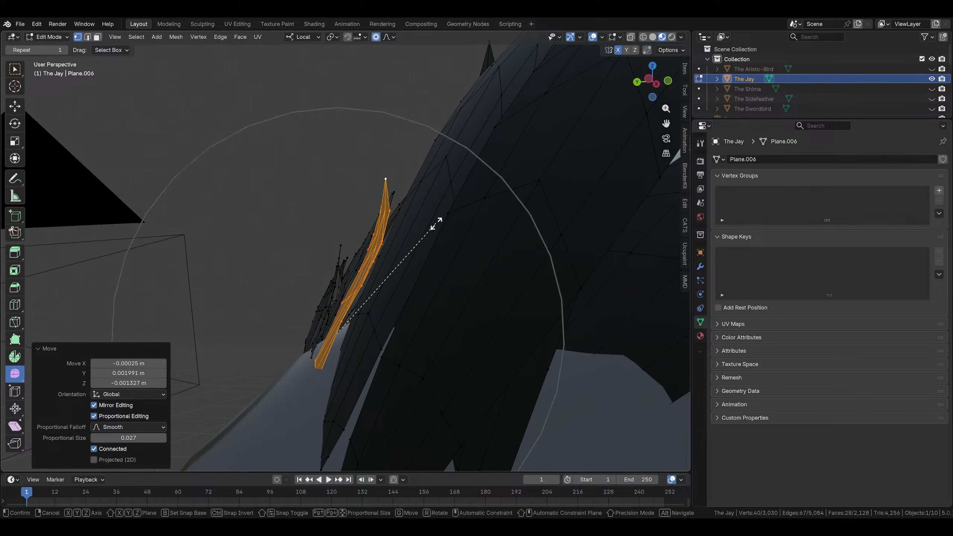
{"action": "left_click", "coordinate": [421, 247]}
Reposition the scaled feather among the lower front feathers and rotate it
{"action": "middle_click_drag", "start_coordinate": [421, 247], "coordinate": [580, 327]}
{"action": "key", "text": "g"}
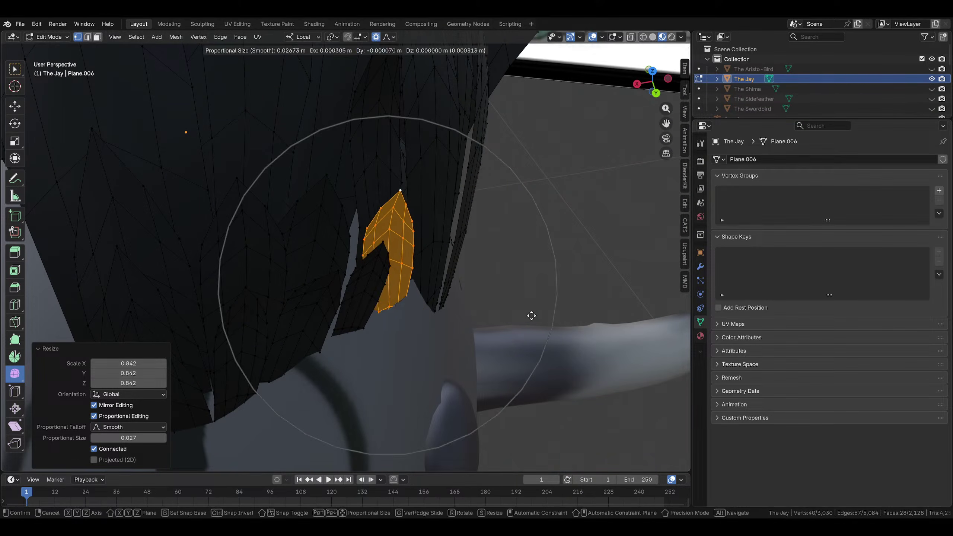
{"action": "left_click", "coordinate": [515, 317]}
{"action": "key", "text": "r"}
{"action": "left_click", "coordinate": [471, 170]}
Fine-tune the short front feather's placement with four further moves and a closing rotation
{"action": "middle_click_drag", "start_coordinate": [472, 170], "coordinate": [380, 260]}
{"action": "key", "text": "g"}
{"action": "left_click", "coordinate": [398, 127]}
{"action": "key", "text": "g"}
{"action": "left_click", "coordinate": [502, 161]}
{"action": "key", "text": "g"}
{"action": "left_click", "coordinate": [495, 233]}
{"action": "key", "text": "g"}
{"action": "left_click", "coordinate": [476, 224]}
{"action": "key", "text": "r"}
{"action": "left_click", "coordinate": [431, 241]}
Move a single vertex of a short front feather with a proportional size of 0.018 and save the file
{"action": "left_click", "coordinate": [333, 151]}
{"action": "middle_click_drag", "start_coordinate": [334, 203], "coordinate": [377, 222], "text": "shift"}
{"action": "key", "text": "g"}
{"action": "left_click", "coordinate": [408, 239]}
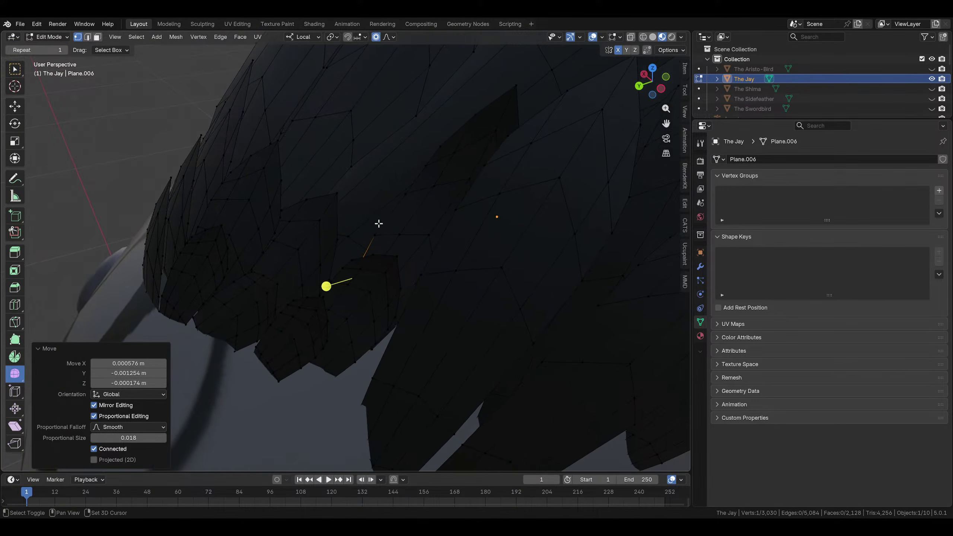
{"action": "scroll", "coordinate": [389, 224], "scroll_direction": "up", "scroll_amount": 2}
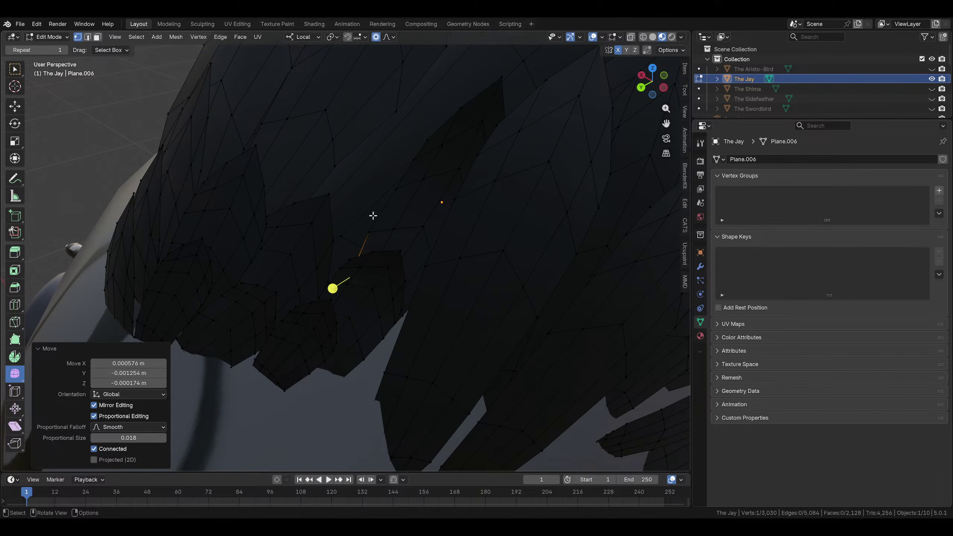
{"action": "middle_click_drag", "start_coordinate": [287, 273], "coordinate": [455, 259]}
{"action": "key", "text": "ctrl+s"}
Clear the selection, select another whole feather and move it into place from two viewing angles
{"action": "scroll", "coordinate": [396, 283], "scroll_direction": "down", "scroll_amount": 4}
{"action": "middle_click_drag", "start_coordinate": [395, 283], "coordinate": [479, 239]}
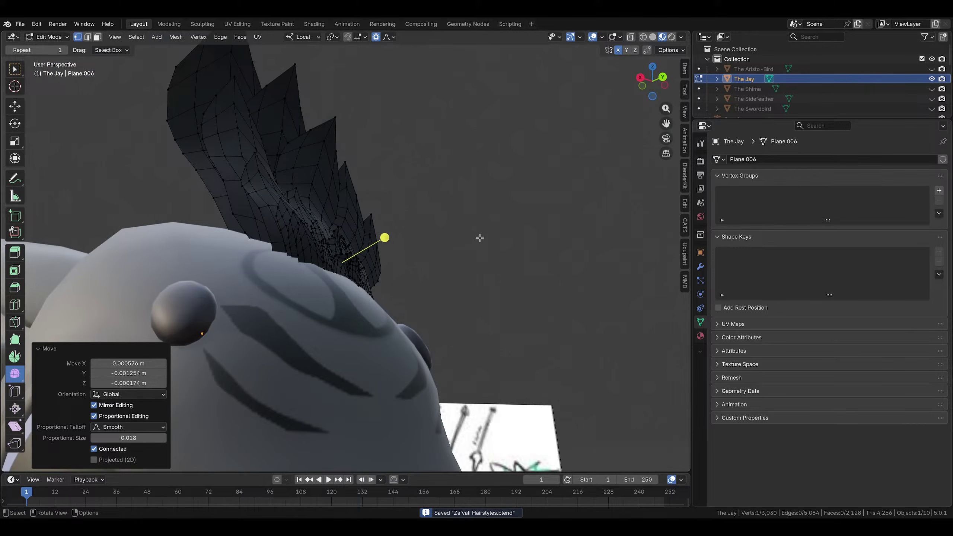
{"action": "scroll", "coordinate": [464, 262], "scroll_direction": "up", "scroll_amount": 4}
{"action": "middle_click_drag", "start_coordinate": [429, 306], "coordinate": [260, 287], "text": "shift"}
{"action": "key", "text": "alt+a"}
{"action": "middle_click_drag", "start_coordinate": [368, 192], "coordinate": [375, 216]}
{"action": "middle_click_drag", "start_coordinate": [419, 238], "coordinate": [354, 193]}
{"action": "key", "text": "ctrl+l"}
{"action": "key", "text": "g"}
{"action": "left_click", "coordinate": [495, 62]}
{"action": "middle_click_drag", "start_coordinate": [494, 62], "coordinate": [470, 200]}
{"action": "scroll", "coordinate": [505, 206], "scroll_direction": "down", "scroll_amount": 7}
{"action": "scroll", "coordinate": [499, 207], "scroll_direction": "up", "scroll_amount": 2}
{"action": "key", "text": "g"}
{"action": "left_click", "coordinate": [465, 225]}
Rotate the tip of the upper backward-pointing side feather by -9° with a proportional size of 0.102, and move it
{"action": "left_click", "coordinate": [648, 147]}
{"action": "scroll", "coordinate": [623, 165], "scroll_direction": "down", "scroll_amount": 5}
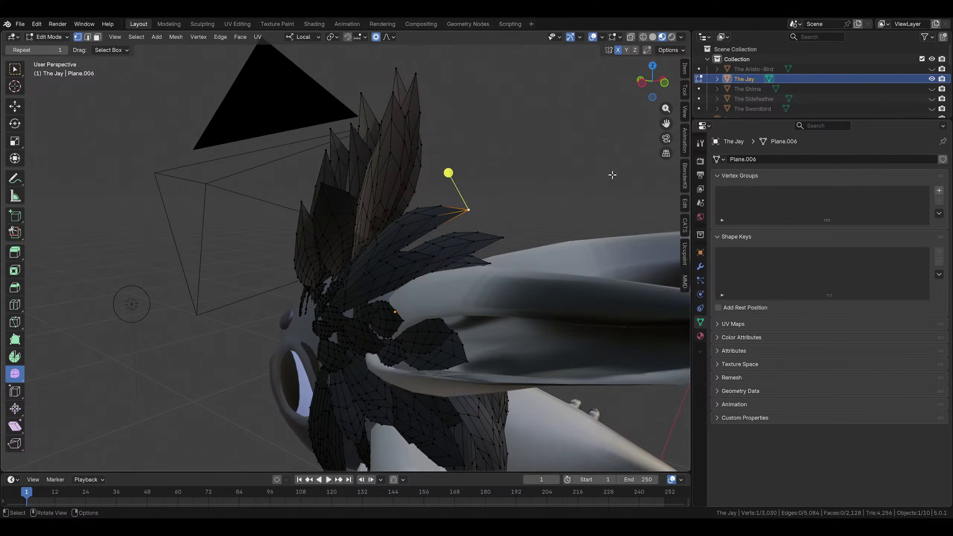
{"action": "middle_click_drag", "start_coordinate": [612, 174], "coordinate": [618, 153]}
{"action": "key", "text": "r"}
{"action": "scroll", "coordinate": [609, 146], "scroll_direction": "down", "scroll_amount": 4}
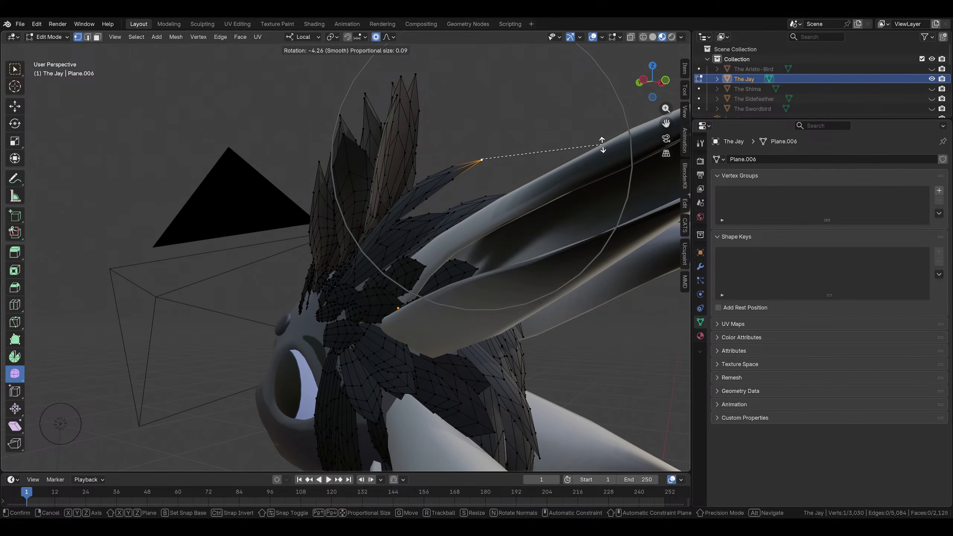
{"action": "left_click", "coordinate": [592, 136]}
{"action": "key", "text": "g"}
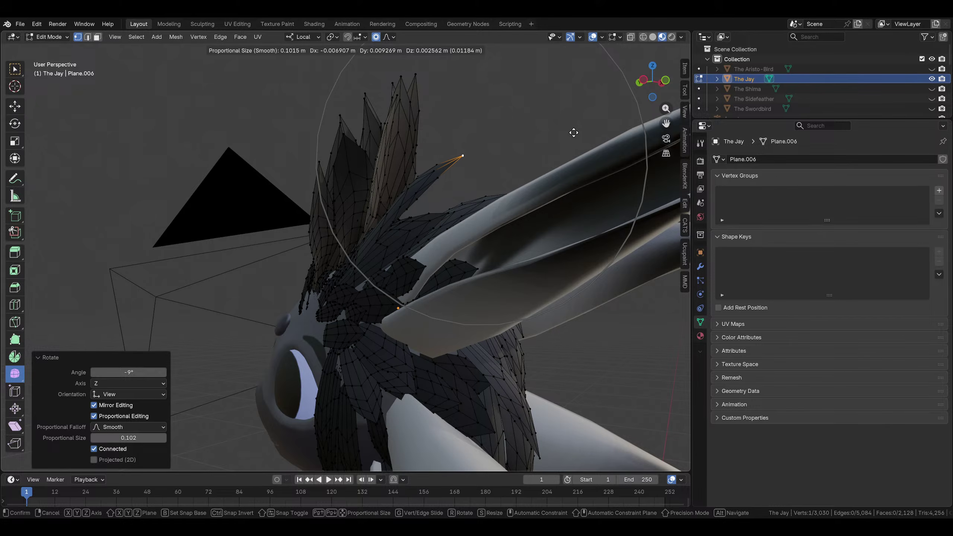
{"action": "left_click", "coordinate": [570, 133]}
Move the same side feather's tip in side view with a proportional size of 0.1351 m and rotate it
{"action": "middle_click_drag", "start_coordinate": [570, 144], "coordinate": [598, 128]}
{"action": "key", "text": "g"}
{"action": "scroll", "coordinate": [594, 131], "scroll_direction": "down", "scroll_amount": 3}
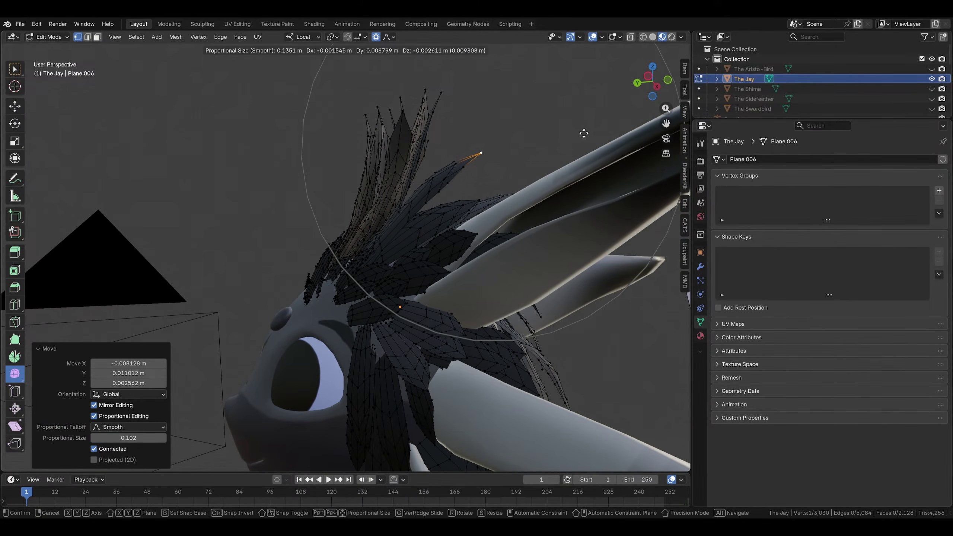
{"action": "left_click", "coordinate": [582, 137]}
{"action": "key", "text": "r"}
{"action": "middle_click_drag", "start_coordinate": [582, 141], "coordinate": [353, 322]}
Duplicate a whole feather behind the crest, move the copy toward the middle of the head and rotate it into position, finishing with 12°
{"action": "key", "text": "ctrl+l"}
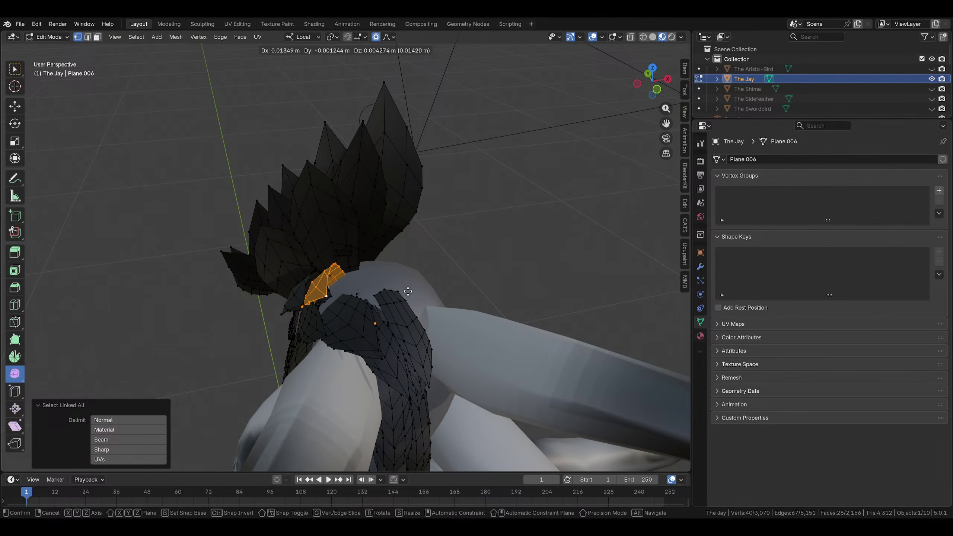
{"action": "left_click", "coordinate": [408, 290]}
{"action": "key", "text": "r"}
{"action": "left_click", "coordinate": [415, 314]}
{"action": "mouse_move", "coordinate": [415, 314]}
{"action": "middle_mouse_down"}
{"action": "mouse_move", "coordinate": [427, 287]}
{"action": "mouse_move", "coordinate": [422, 307]}
{"action": "middle_mouse_up"}
{"action": "key", "text": "g"}
{"action": "left_click", "coordinate": [432, 272]}
{"action": "key", "text": "r"}
{"action": "left_click", "coordinate": [443, 250]}
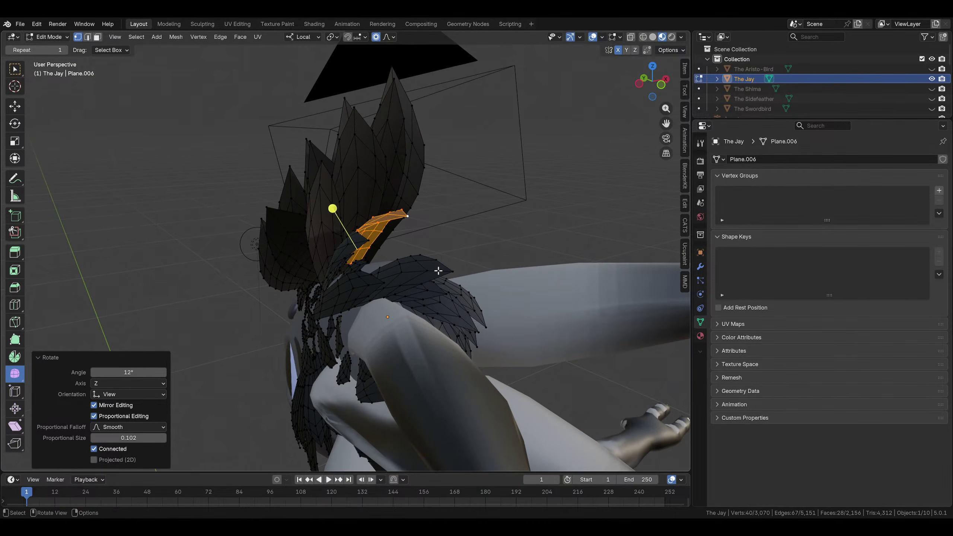
Adjust the duplicated feather's position behind the crest with two moves from side and back views
{"action": "middle_click_drag", "start_coordinate": [443, 250], "coordinate": [508, 255]}
{"action": "left_click", "coordinate": [395, 299]}
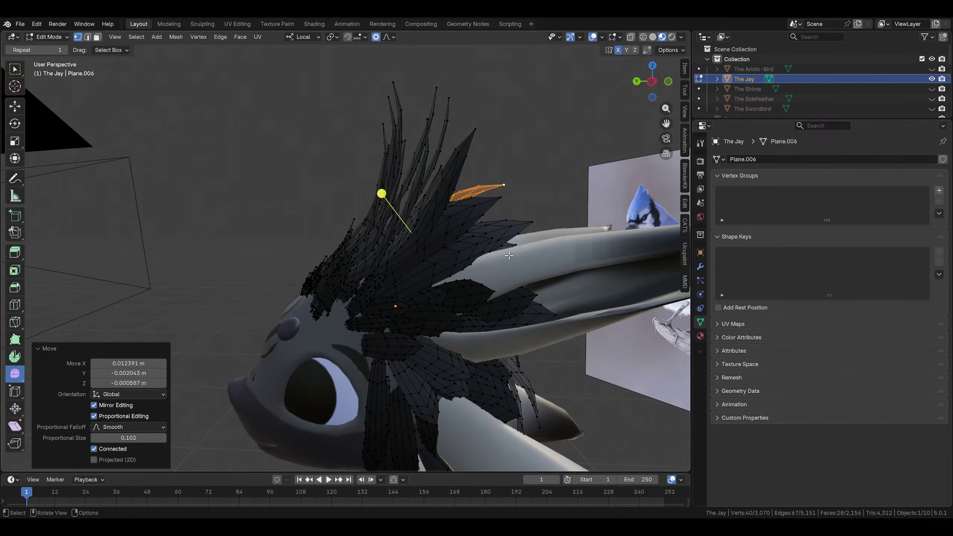
{"action": "left_click", "coordinate": [515, 207]}
{"action": "middle_click_drag", "start_coordinate": [514, 206], "coordinate": [442, 153]}
{"action": "key", "text": "g"}
{"action": "left_click", "coordinate": [477, 236]}
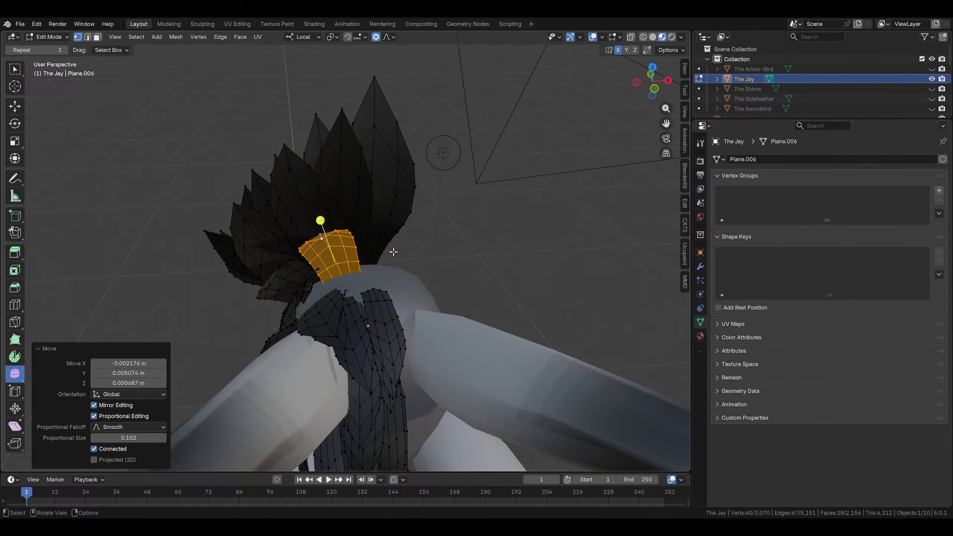
Rotate the duplicated feather at the back of the crest and clear the selection
{"action": "middle_click_drag", "start_coordinate": [391, 253], "coordinate": [411, 228]}
{"action": "key", "text": "r"}
{"action": "left_click", "coordinate": [407, 206]}
{"action": "left_click", "coordinate": [411, 228]}
{"action": "scroll", "coordinate": [411, 228], "scroll_direction": "down", "scroll_amount": 3}
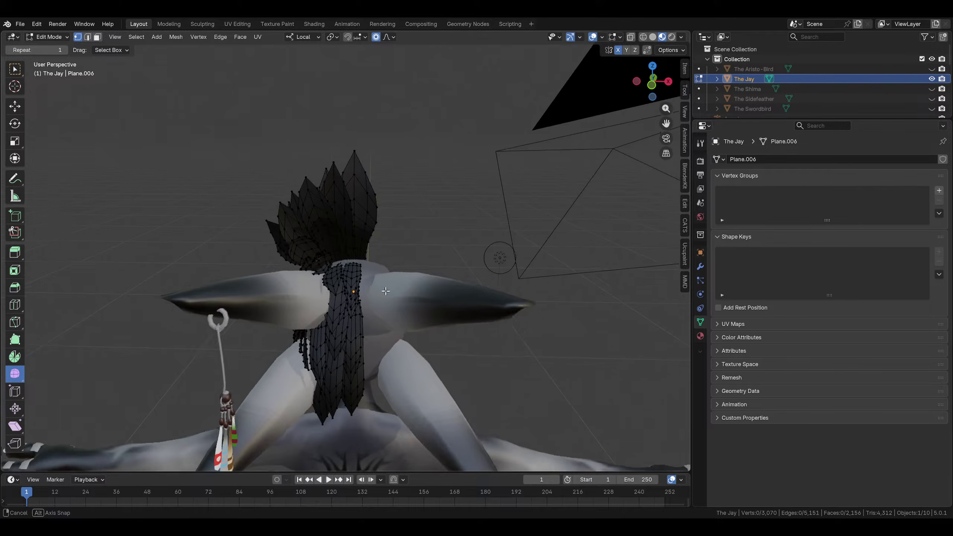
{"action": "middle_click_drag", "start_coordinate": [384, 277], "coordinate": [465, 266]}
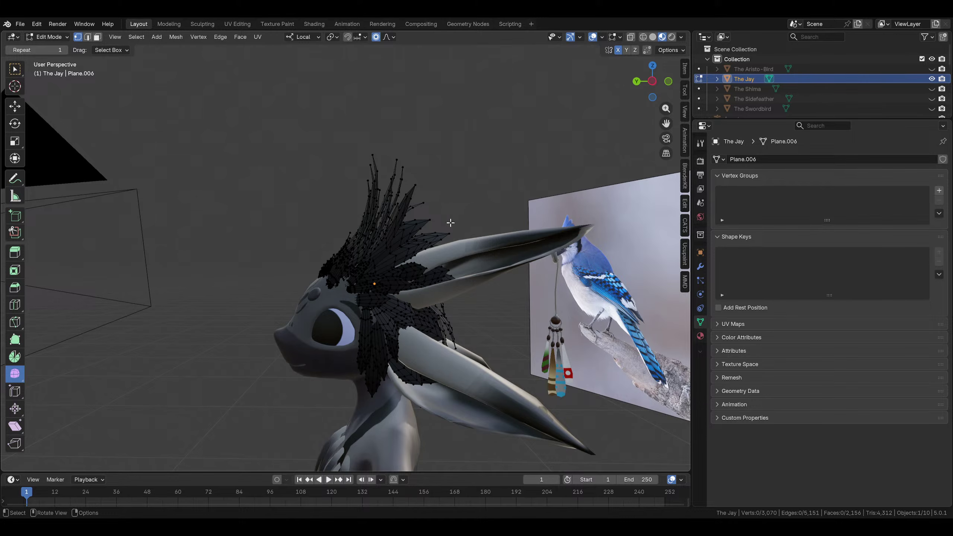
{"action": "middle_click_drag", "start_coordinate": [471, 371], "coordinate": [535, 321]}
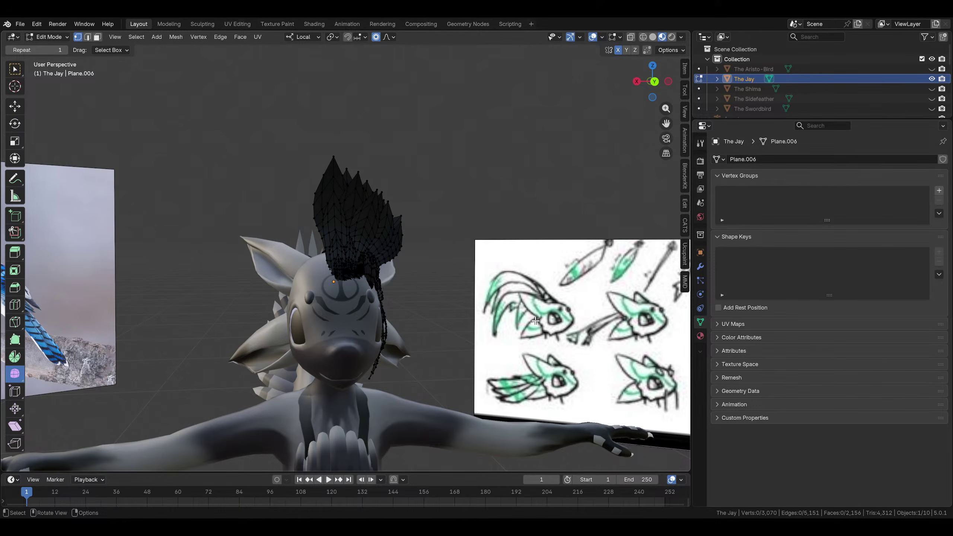
Inspect the feather hairstyle from the side and front against the blue jay photo and the hairstyle sketches
{"action": "middle_click_drag", "start_coordinate": [628, 216], "coordinate": [465, 200]}
{"action": "scroll", "coordinate": [466, 200], "scroll_direction": "up", "scroll_amount": 4}
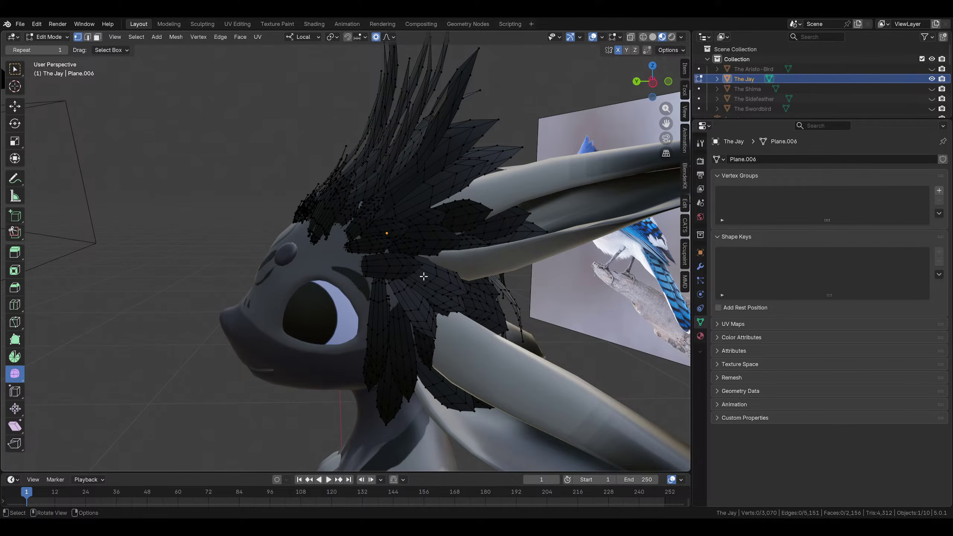
{"action": "middle_click_drag", "start_coordinate": [415, 308], "coordinate": [461, 129]}
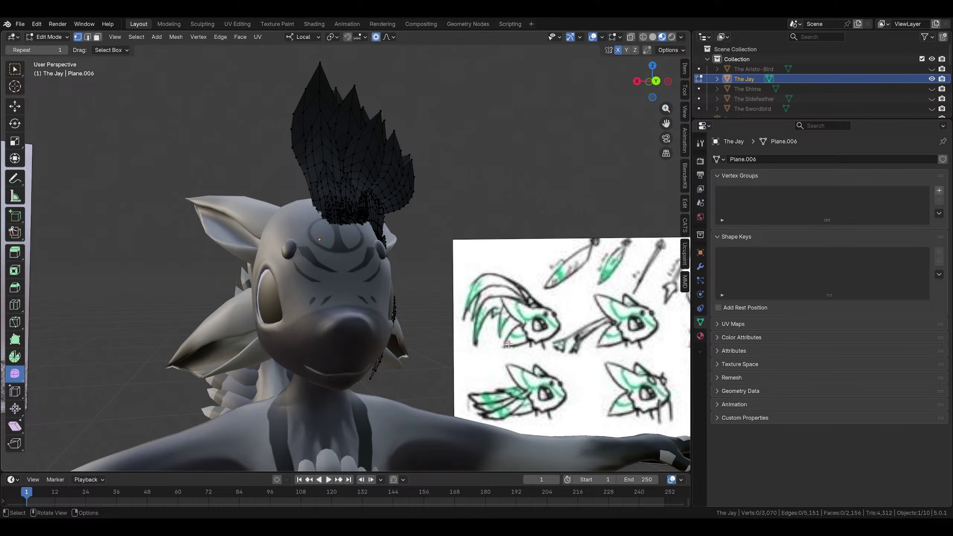
{"action": "middle_click_drag", "start_coordinate": [488, 285], "coordinate": [456, 287]}
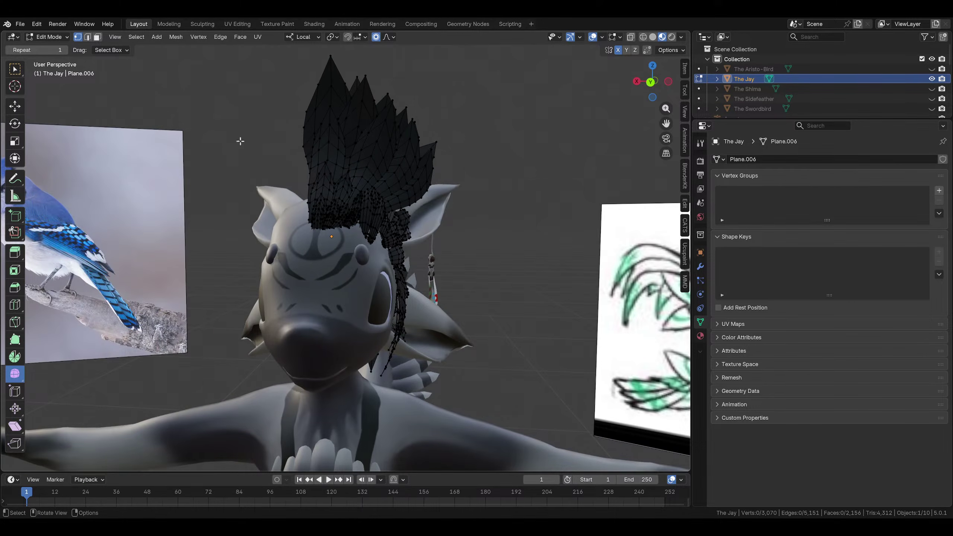
{"action": "scroll", "coordinate": [443, 248], "scroll_direction": "down", "scroll_amount": 3}
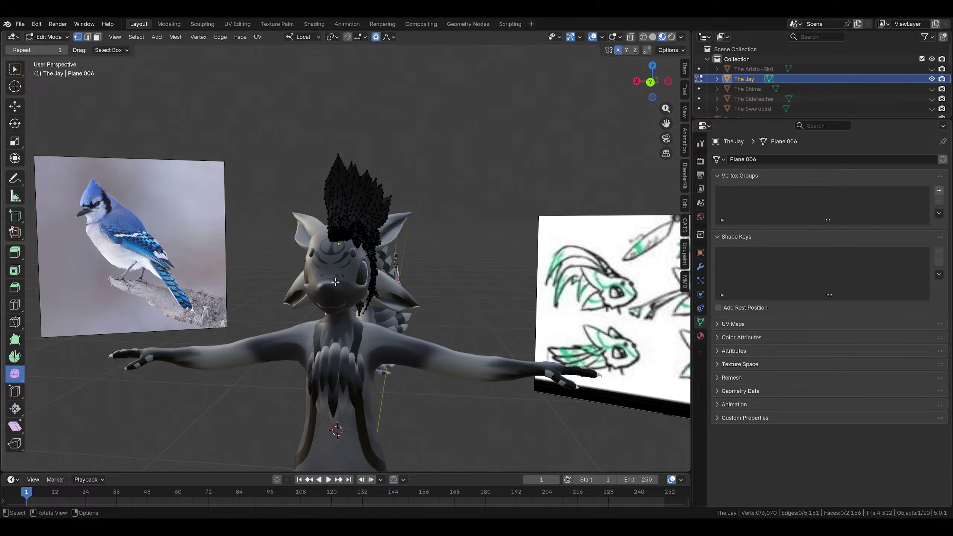
{"action": "middle_click_drag", "start_coordinate": [390, 275], "coordinate": [412, 278]}
{"action": "scroll", "coordinate": [413, 293], "scroll_direction": "up", "scroll_amount": 8}
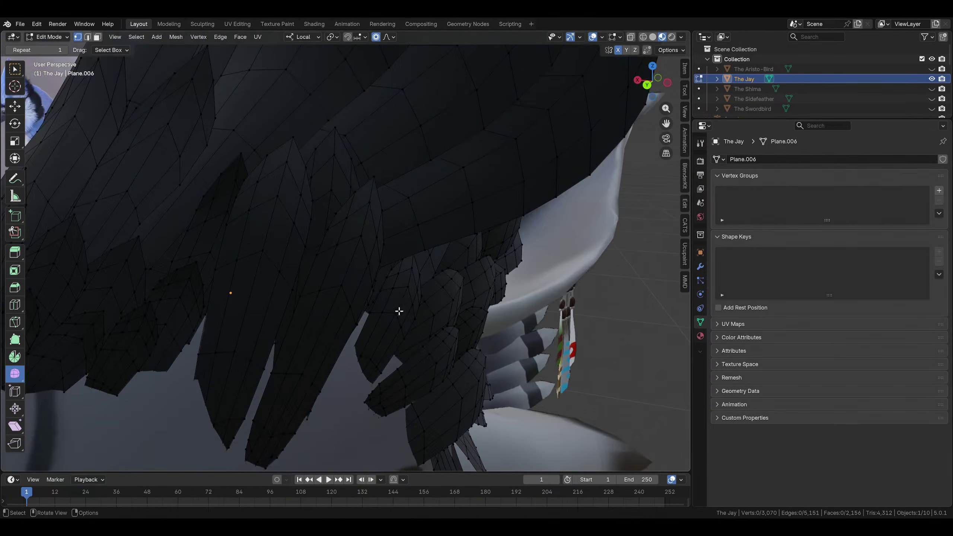
Rotate the tip of a small feather at the side of the crest's base by -23.2° with proportional size 0.047
{"action": "middle_click_drag", "start_coordinate": [399, 311], "coordinate": [399, 202]}
{"action": "scroll", "coordinate": [342, 198], "scroll_direction": "up", "scroll_amount": 4}
{"action": "left_click", "coordinate": [356, 204]}
{"action": "scroll", "coordinate": [367, 209], "scroll_direction": "down", "scroll_amount": 3}
{"action": "key", "text": "r"}
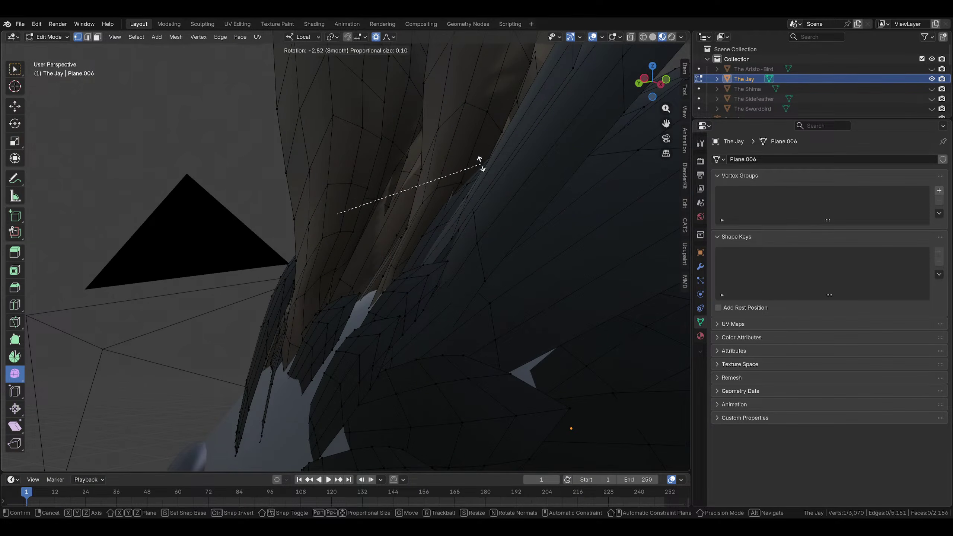
{"action": "left_click", "coordinate": [447, 124]}
{"action": "middle_click_drag", "start_coordinate": [446, 124], "coordinate": [582, 173]}
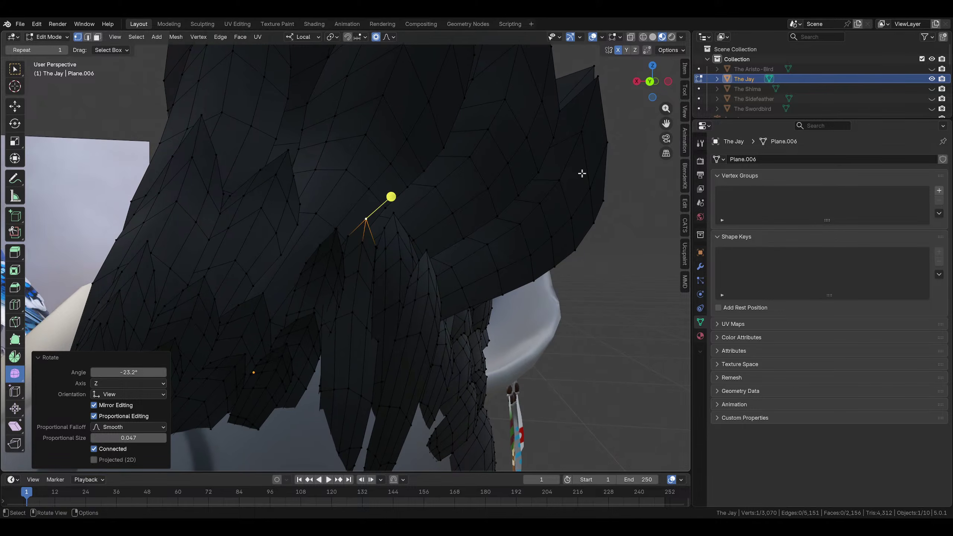
Select that entire small feather, then rotate, scale and move it to sit against the crest's base
{"action": "key", "text": "ctrl+l"}
{"action": "middle_click_drag", "start_coordinate": [546, 249], "coordinate": [561, 251]}
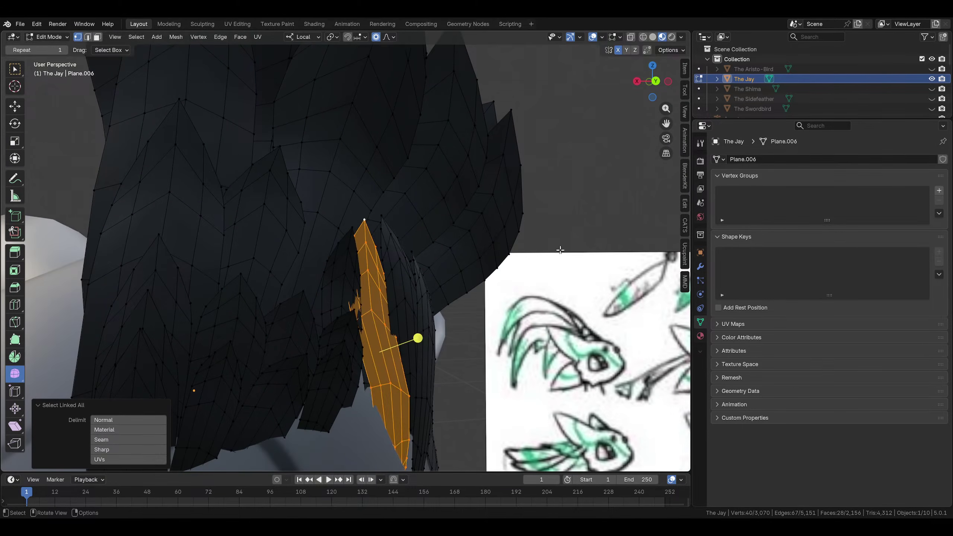
{"action": "key", "text": "r"}
{"action": "left_click", "coordinate": [497, 315]}
{"action": "middle_click_drag", "start_coordinate": [496, 315], "coordinate": [446, 190]}
{"action": "key", "text": "s"}
{"action": "left_click", "coordinate": [389, 344]}
{"action": "key", "text": "g"}
{"action": "key", "text": "r"}
{"action": "left_click", "coordinate": [417, 325]}
Adjust a small feather's tip beside the crest with a slight move at proportional size 0.039
{"action": "left_click", "coordinate": [458, 157]}
{"action": "middle_click_drag", "start_coordinate": [458, 157], "coordinate": [474, 209]}
{"action": "key", "text": "g"}
{"action": "left_click", "coordinate": [468, 197]}
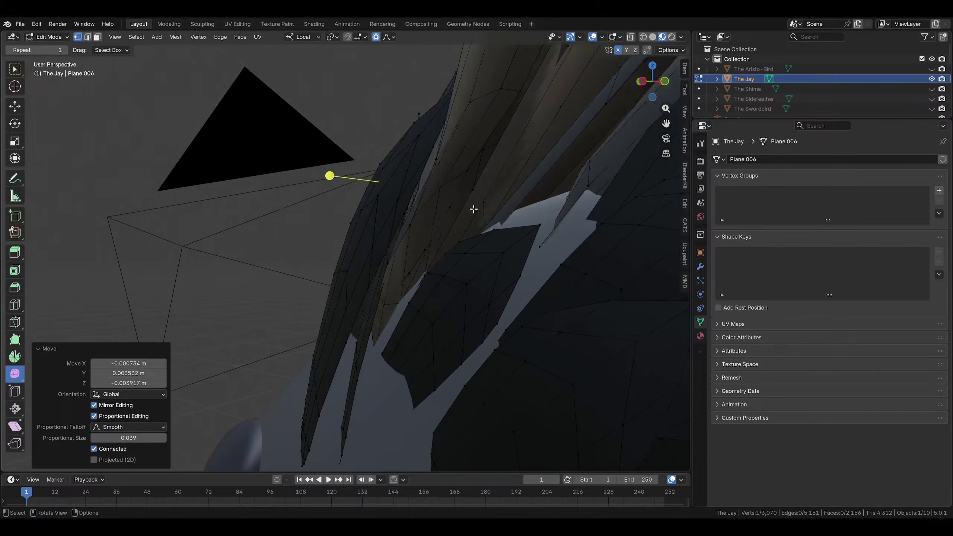
{"action": "left_click", "coordinate": [483, 150]}
Select the entire feather attached to that tip, move it down toward the hairline and scale it down
{"action": "middle_click_drag", "start_coordinate": [487, 160], "coordinate": [598, 155]}
{"action": "key", "text": "ctrl+l"}
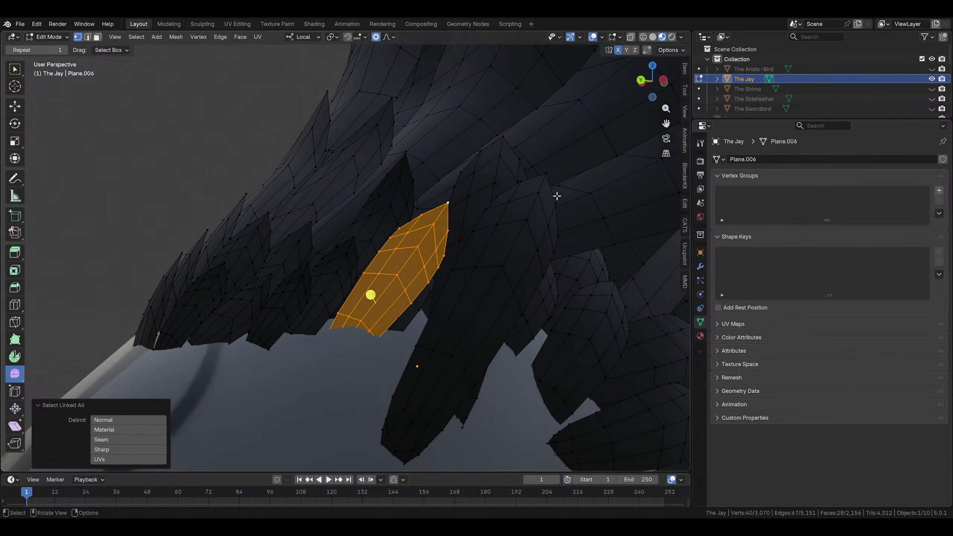
{"action": "middle_click_drag", "start_coordinate": [557, 195], "coordinate": [563, 229]}
{"action": "key", "text": "g"}
{"action": "left_click", "coordinate": [524, 279]}
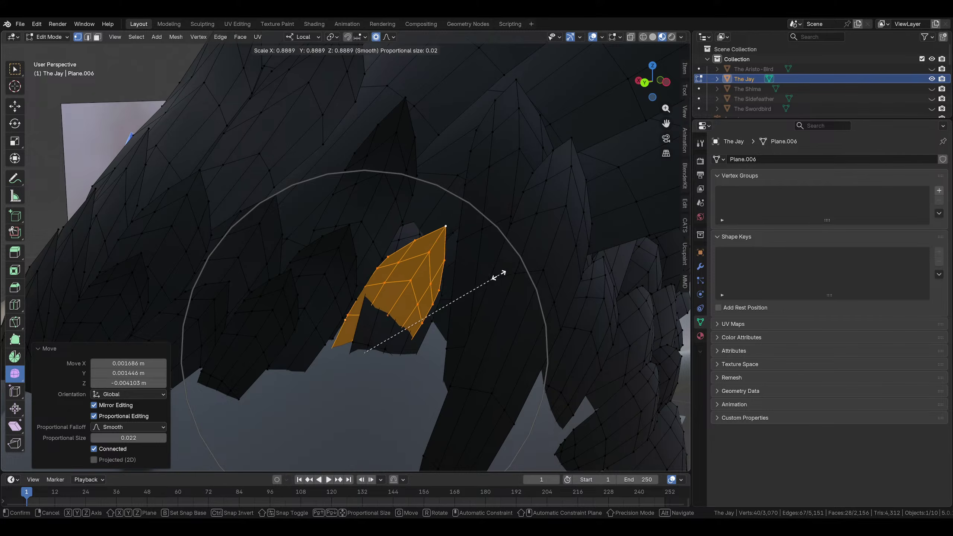
{"action": "left_click", "coordinate": [499, 275]}
Reposition the shortened feather at the hairline with two moves and a rotation from different angles
{"action": "middle_click_drag", "start_coordinate": [499, 275], "coordinate": [393, 276]}
{"action": "key", "text": "g"}
{"action": "left_click", "coordinate": [384, 236]}
{"action": "middle_click_drag", "start_coordinate": [385, 236], "coordinate": [578, 247]}
{"action": "key", "text": "r"}
{"action": "left_click", "coordinate": [404, 255]}
{"action": "key", "text": "g"}
{"action": "left_click", "coordinate": [388, 285]}
Select another whole small feather at the side of the crest's base and rotate it
{"action": "scroll", "coordinate": [537, 271], "scroll_direction": "down", "scroll_amount": 3}
{"action": "scroll", "coordinate": [537, 271], "scroll_direction": "down", "scroll_amount": 2}
{"action": "middle_click_drag", "start_coordinate": [537, 272], "coordinate": [420, 262]}
{"action": "left_click", "coordinate": [513, 240]}
{"action": "scroll", "coordinate": [420, 262], "scroll_direction": "up", "scroll_amount": 3}
{"action": "left_click", "coordinate": [454, 209]}
{"action": "scroll", "coordinate": [452, 209], "scroll_direction": "down", "scroll_amount": 3}
{"action": "middle_click_drag", "start_coordinate": [452, 209], "coordinate": [472, 264]}
{"action": "key", "text": "ctrl+l"}
{"action": "key", "text": "r"}
{"action": "left_click", "coordinate": [465, 172]}
Move the selected small feather closer to the head and rotate it by 19.2°
{"action": "key", "text": "g"}
{"action": "left_click", "coordinate": [446, 158]}
{"action": "key", "text": "r"}
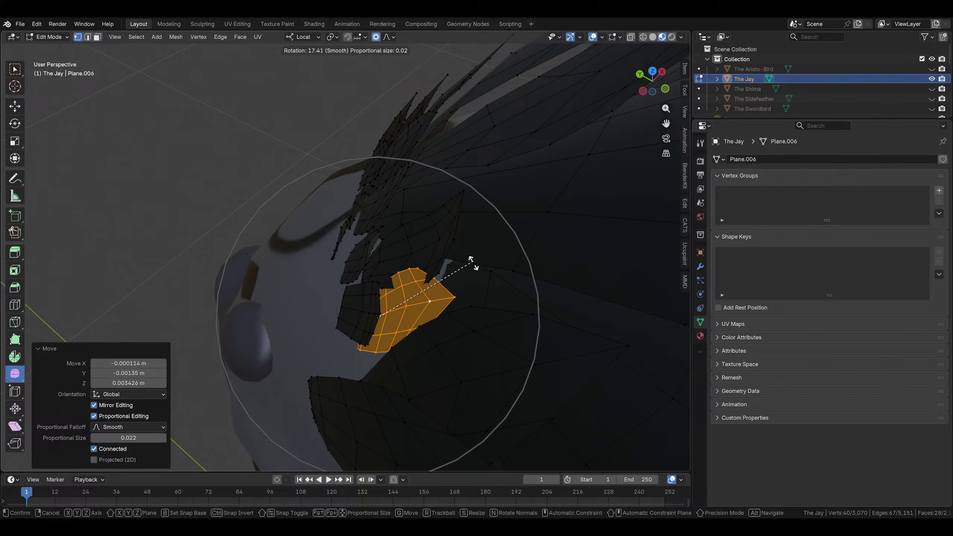
{"action": "left_click", "coordinate": [472, 264]}
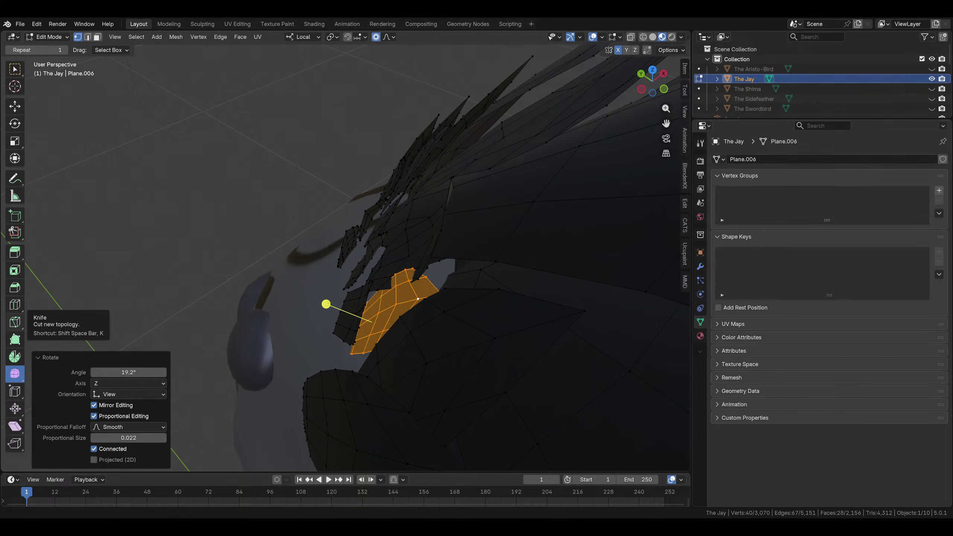
Rotate the small feather's tip by -27.7° with proportional size 0.018 and shift the whole feather slightly
{"action": "middle_click_drag", "start_coordinate": [362, 259], "coordinate": [507, 141]}
{"action": "left_click", "coordinate": [489, 227]}
{"action": "key", "text": "r"}
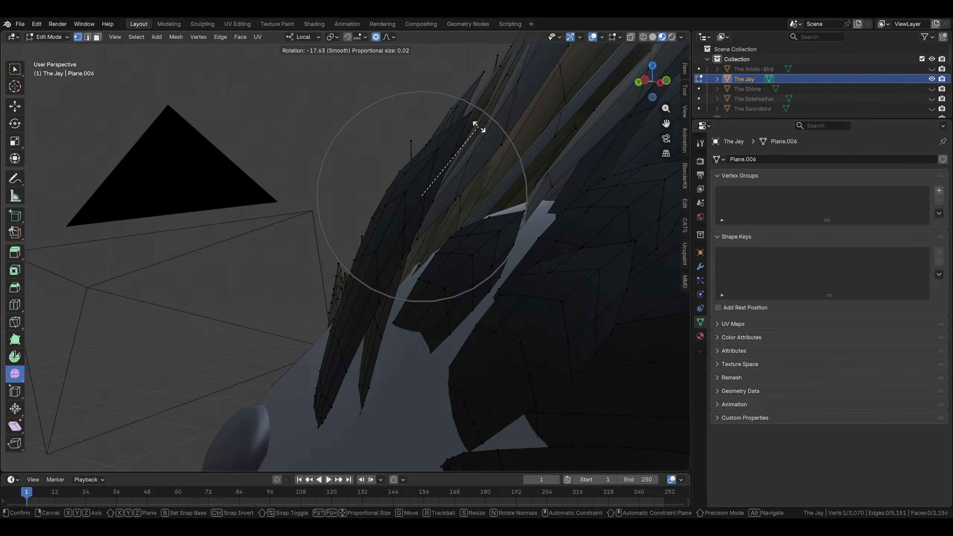
{"action": "left_click", "coordinate": [469, 162]}
{"action": "middle_click_drag", "start_coordinate": [455, 210], "coordinate": [492, 315]}
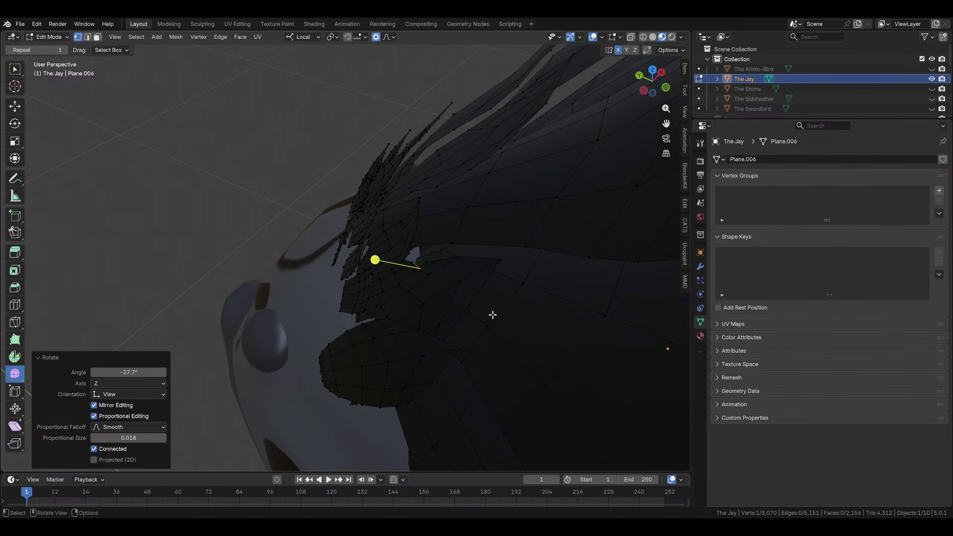
{"action": "key", "text": "ctrl+l"}
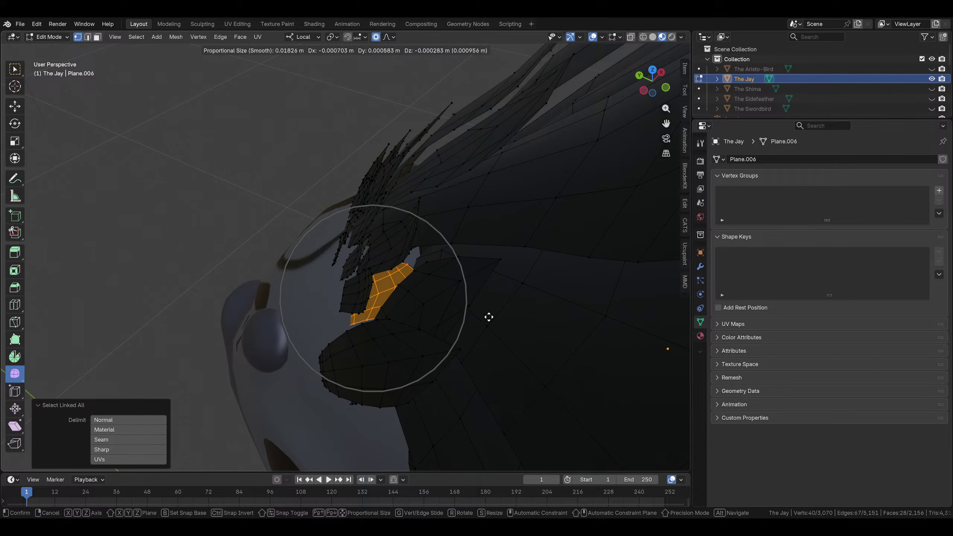
{"action": "left_click", "coordinate": [481, 323]}
{"action": "middle_click_drag", "start_coordinate": [481, 323], "coordinate": [461, 148]}
Bend the neighbouring feather's tip by rotating it, then select the whole feather and move it against the head
{"action": "left_click", "coordinate": [447, 134]}
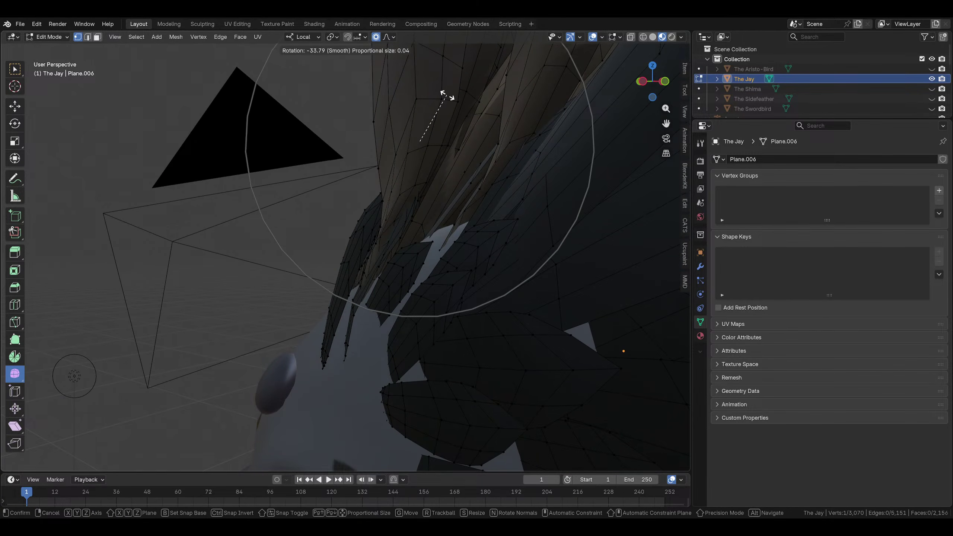
{"action": "left_click", "coordinate": [447, 94]}
{"action": "middle_click_drag", "start_coordinate": [447, 95], "coordinate": [449, 237]}
{"action": "key", "text": "ctrl+l"}
{"action": "left_click", "coordinate": [449, 297]}
{"action": "key", "text": "g"}
{"action": "left_click", "coordinate": [424, 295]}
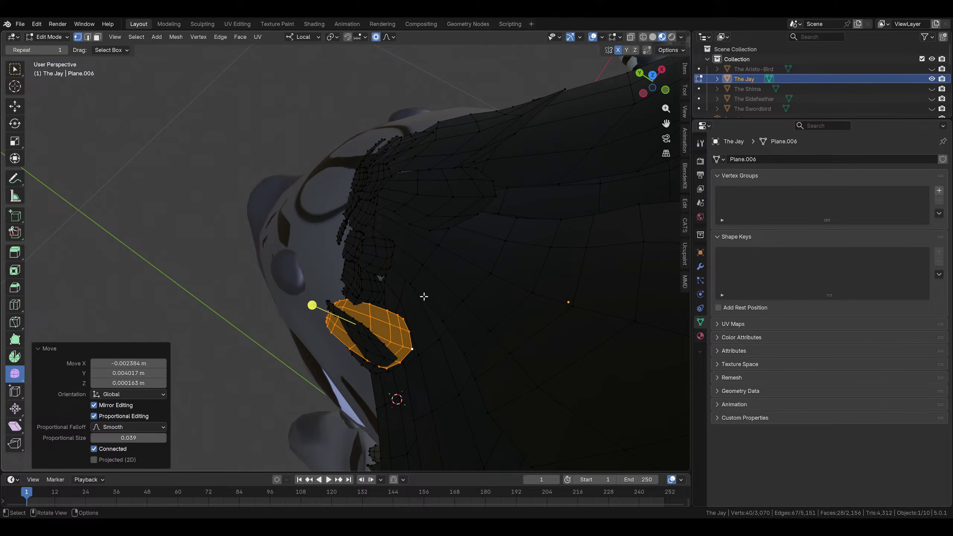
Move and rotate the feather beside the crest to follow the head's surface
{"action": "middle_click_drag", "start_coordinate": [423, 296], "coordinate": [475, 282]}
{"action": "left_click", "coordinate": [419, 221]}
{"action": "key", "text": "g"}
{"action": "left_click", "coordinate": [474, 250]}
{"action": "key", "text": "r"}
{"action": "left_click", "coordinate": [408, 272]}
Refine the angle of the feather beside the crest with further rotations and clear the selection
{"action": "key", "text": "r"}
{"action": "left_click", "coordinate": [398, 173]}
{"action": "left_click", "coordinate": [493, 204]}
{"action": "left_click", "coordinate": [490, 285]}
{"action": "key", "text": "r"}
{"action": "left_click", "coordinate": [450, 221]}
{"action": "key", "text": "alt+a"}
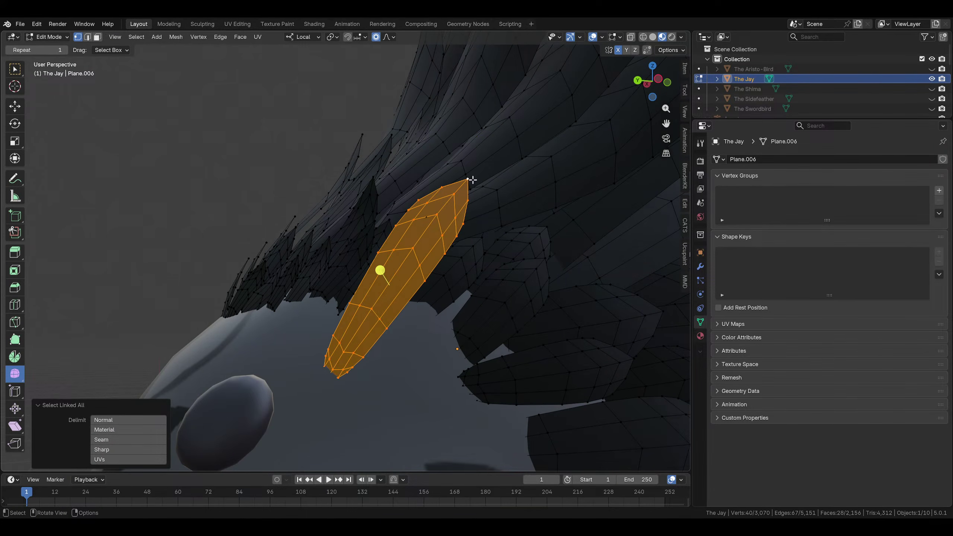
Move the long slim feather beside the crest slightly and rotate it by 28.7°
{"action": "left_click", "coordinate": [498, 270]}
{"action": "middle_click_drag", "start_coordinate": [497, 270], "coordinate": [458, 251]}
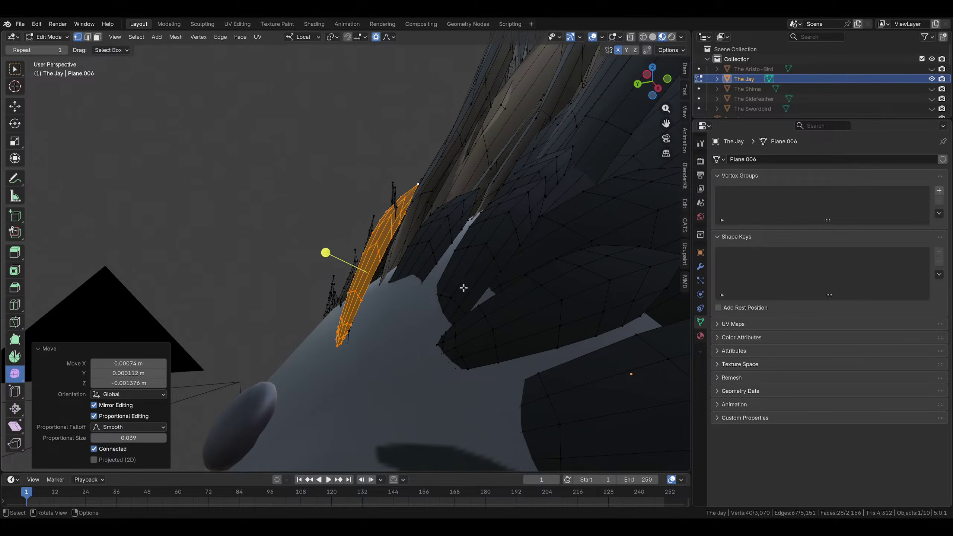
{"action": "middle_click_drag", "start_coordinate": [464, 288], "coordinate": [577, 331]}
{"action": "left_click", "coordinate": [559, 266]}
{"action": "middle_click_drag", "start_coordinate": [558, 267], "coordinate": [504, 287]}
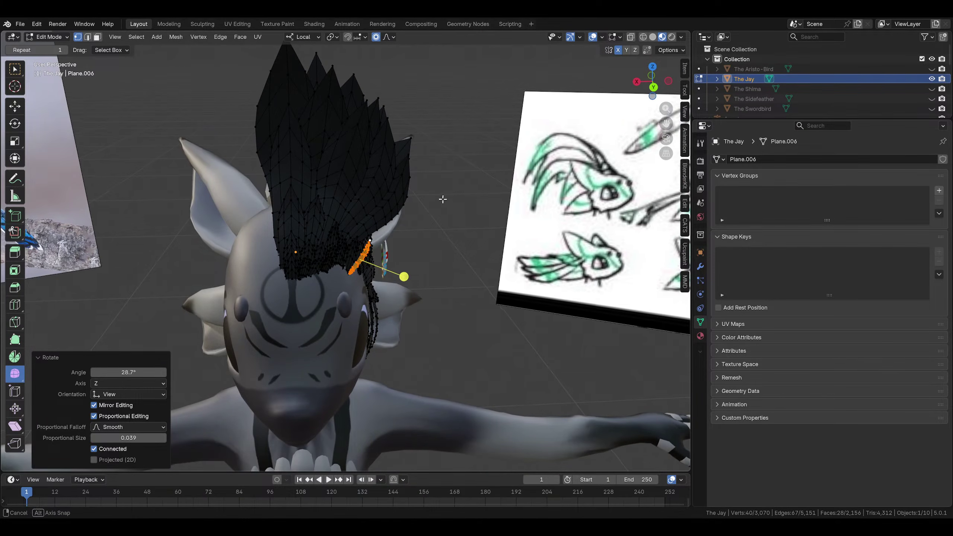
{"action": "mouse_move", "coordinate": [440, 198]}
{"action": "middle_mouse_down"}
{"action": "mouse_move", "coordinate": [284, 171]}
{"action": "mouse_move", "coordinate": [313, 141]}
{"action": "mouse_move", "coordinate": [436, 181]}
{"action": "mouse_move", "coordinate": [446, 213]}
{"action": "mouse_move", "coordinate": [423, 228]}
{"action": "mouse_move", "coordinate": [285, 187]}
{"action": "mouse_move", "coordinate": [191, 254]}
{"action": "mouse_move", "coordinate": [360, 221]}
{"action": "mouse_move", "coordinate": [354, 203]}
{"action": "mouse_move", "coordinate": [400, 264]}
{"action": "mouse_move", "coordinate": [458, 199]}
{"action": "middle_mouse_up"}
Fit the long slim feather into the crest's side with another rotation and move
{"action": "key", "text": "r"}
{"action": "left_click", "coordinate": [390, 218]}
{"action": "key", "text": "g"}
{"action": "left_click", "coordinate": [459, 285]}
{"action": "mouse_move", "coordinate": [459, 285]}
{"action": "middle_mouse_down"}
{"action": "mouse_move", "coordinate": [615, 279]}
{"action": "mouse_move", "coordinate": [511, 285]}
{"action": "mouse_move", "coordinate": [557, 276]}
{"action": "mouse_move", "coordinate": [385, 311]}
{"action": "mouse_move", "coordinate": [379, 325]}
{"action": "mouse_move", "coordinate": [490, 312]}
{"action": "mouse_move", "coordinate": [457, 145]}
{"action": "middle_mouse_up"}
{"action": "left_click", "coordinate": [542, 264]}
{"action": "left_click", "coordinate": [536, 284]}
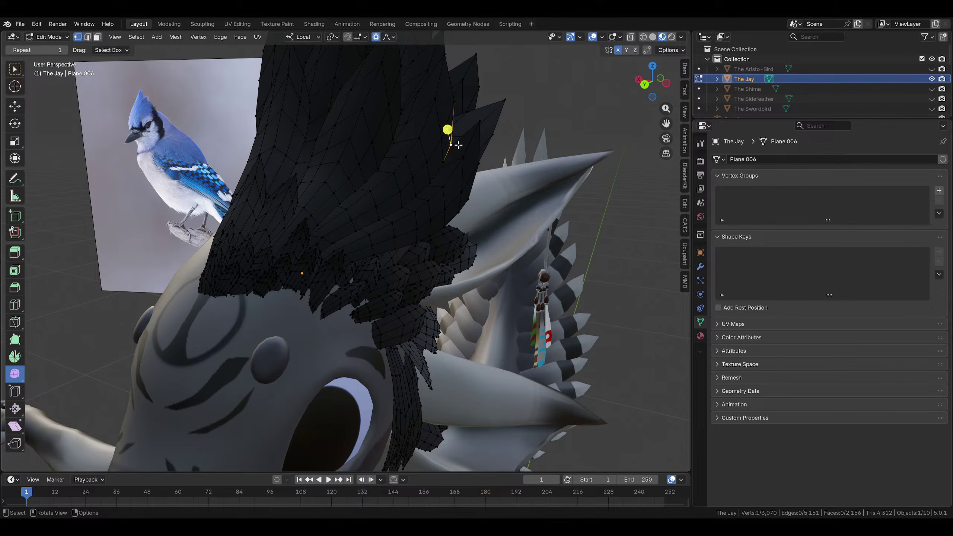
Duplicate a whole large crest feather in back view, place the copy beside the head and rotate it outward
{"action": "scroll", "coordinate": [458, 144], "scroll_direction": "down", "scroll_amount": 2}
{"action": "middle_click_drag", "start_coordinate": [374, 120], "coordinate": [359, 60]}
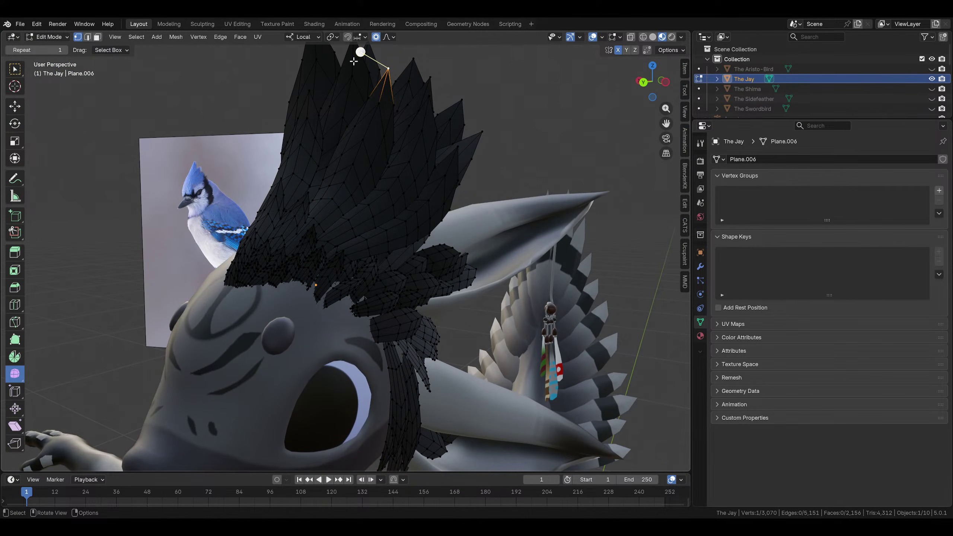
{"action": "scroll", "coordinate": [353, 61], "scroll_direction": "down", "scroll_amount": 2}
{"action": "key", "text": "ctrl+l"}
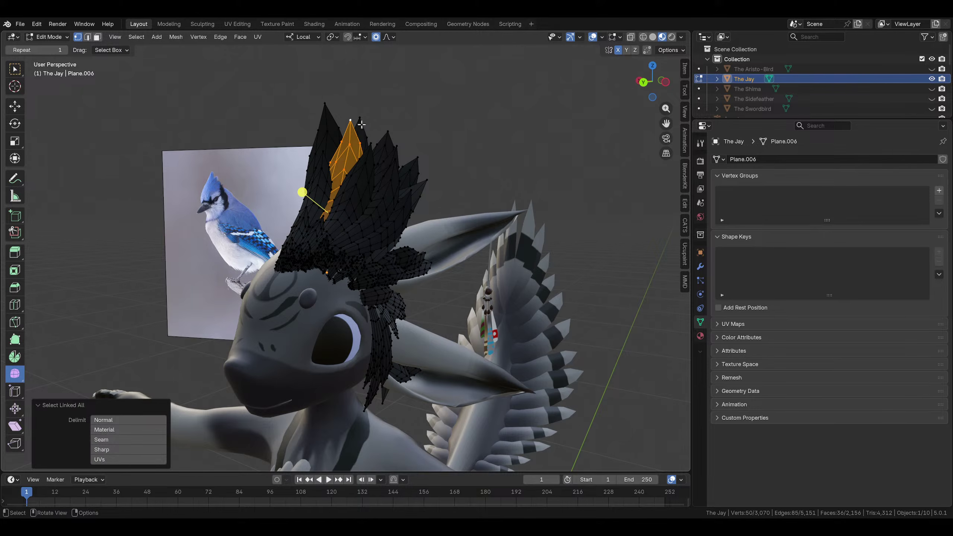
{"action": "left_click", "coordinate": [642, 82]}
{"action": "key", "text": "r"}
{"action": "left_click", "coordinate": [478, 213]}
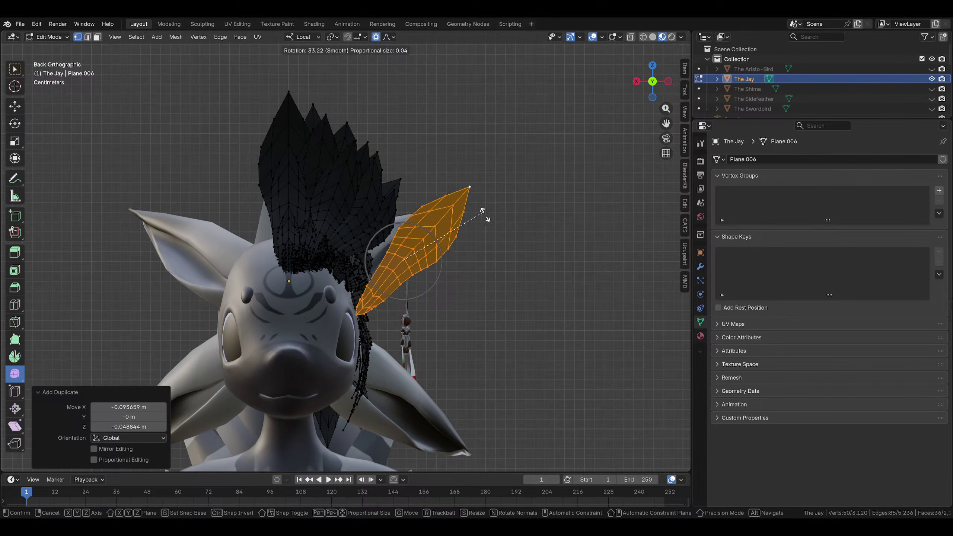
{"action": "left_click", "coordinate": [464, 232]}
Rotate the duplicated crest feather, scale it by 1.082 and rotate it another 10.2° from the side
{"action": "key", "text": "r"}
{"action": "left_click", "coordinate": [465, 238]}
{"action": "middle_click_drag", "start_coordinate": [465, 240], "coordinate": [440, 213]}
{"action": "key", "text": "s"}
{"action": "left_click", "coordinate": [416, 234]}
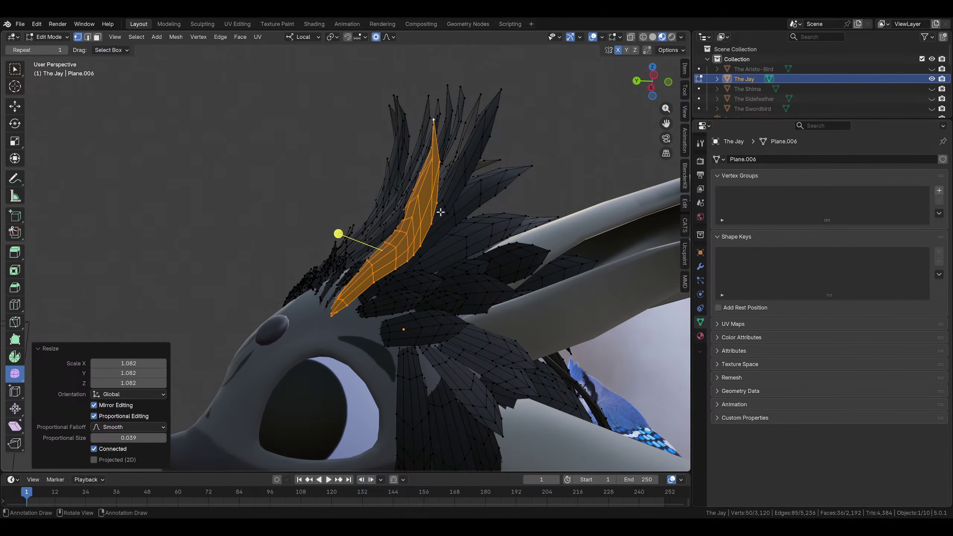
{"action": "left_click", "coordinate": [340, 229]}
{"action": "middle_click_drag", "start_coordinate": [340, 229], "coordinate": [415, 263]}
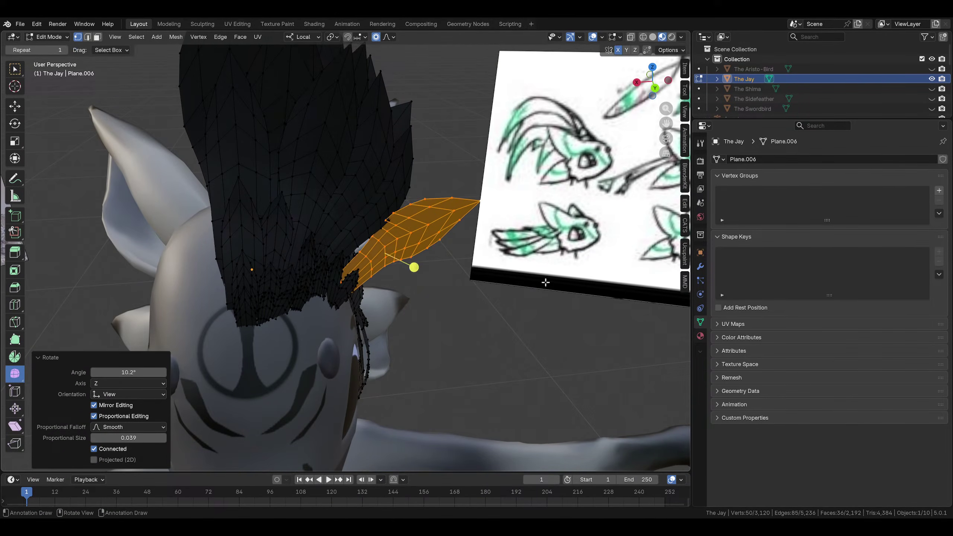
Rotate the duplicated feather again and move its base into the side of the crest
{"action": "left_click", "coordinate": [527, 274]}
{"action": "middle_click_drag", "start_coordinate": [527, 274], "coordinate": [576, 228]}
{"action": "key", "text": "r"}
{"action": "left_click", "coordinate": [487, 174]}
{"action": "key", "text": "g"}
{"action": "left_click", "coordinate": [481, 177]}
Shift the duplicated feather into line with the crest using several moves from different angles
{"action": "key", "text": "g"}
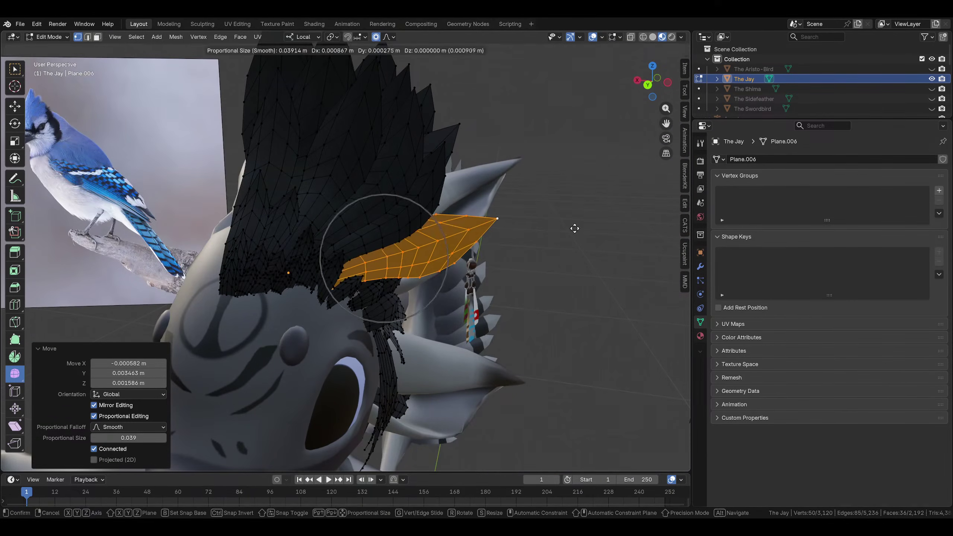
{"action": "middle_click_drag", "start_coordinate": [532, 258], "coordinate": [402, 330]}
{"action": "key", "text": "g"}
{"action": "left_click", "coordinate": [446, 270]}
{"action": "middle_click_drag", "start_coordinate": [618, 249], "coordinate": [545, 201]}
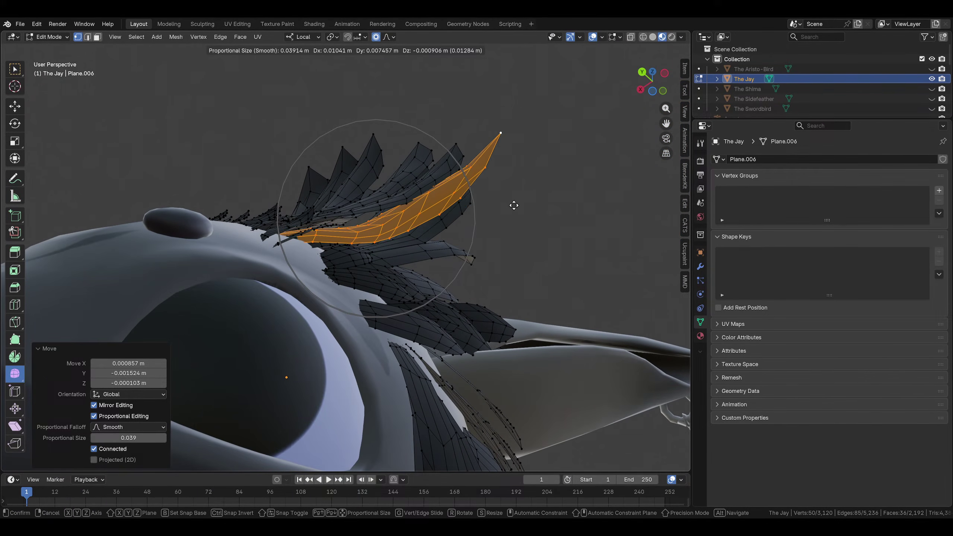
{"action": "left_click", "coordinate": [537, 174]}
Move a middle vertex of the crest feathers, rotate it by 11.4° with proportional size 0.032 and clear the selection
{"action": "middle_click_drag", "start_coordinate": [537, 178], "coordinate": [508, 214]}
{"action": "left_click", "coordinate": [380, 219]}
{"action": "middle_click_drag", "start_coordinate": [381, 218], "coordinate": [408, 199]}
{"action": "key", "text": "g"}
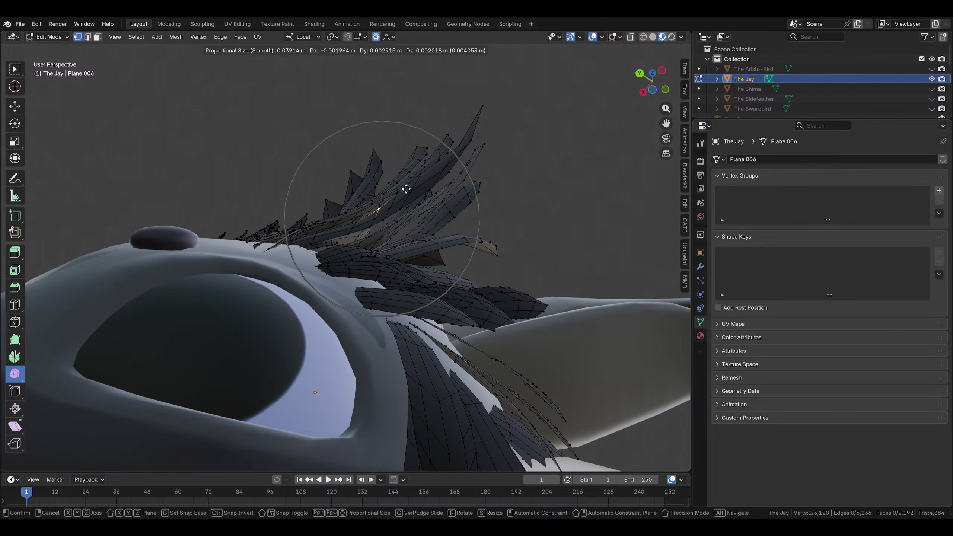
{"action": "left_click", "coordinate": [406, 171]}
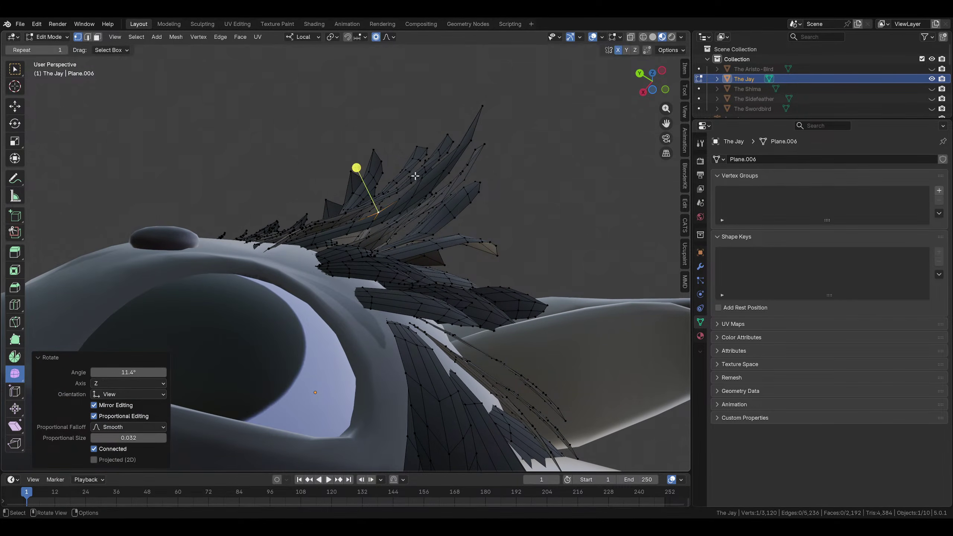
{"action": "left_click", "coordinate": [415, 175]}
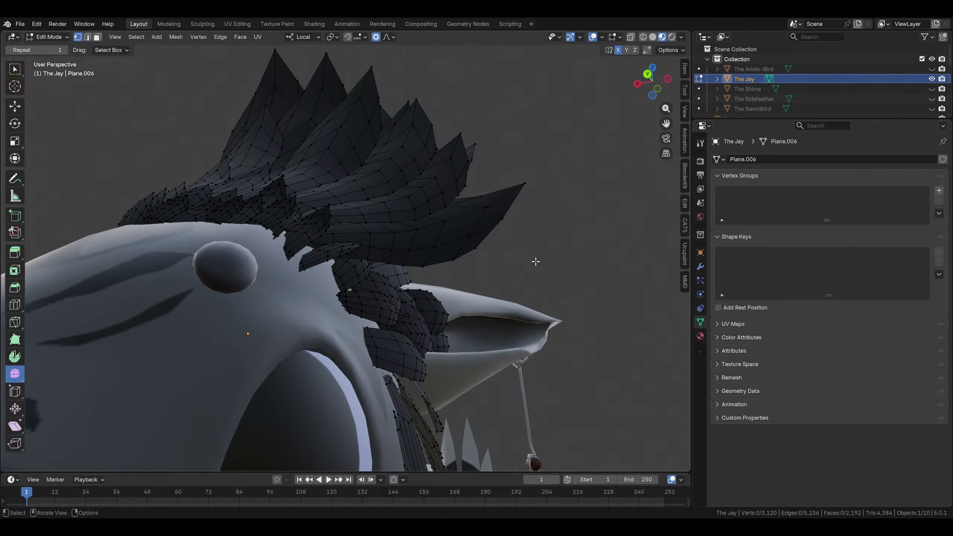
Examine the filled-out crest from all around, then check the feather bases at the side of the head up close
{"action": "middle_click_drag", "start_coordinate": [535, 262], "coordinate": [532, 286]}
{"action": "left_click", "coordinate": [523, 176]}
{"action": "scroll", "coordinate": [518, 185], "scroll_direction": "down", "scroll_amount": 4}
{"action": "mouse_move", "coordinate": [518, 185]}
{"action": "middle_mouse_down"}
{"action": "mouse_move", "coordinate": [530, 261]}
{"action": "mouse_move", "coordinate": [512, 290]}
{"action": "mouse_move", "coordinate": [546, 228]}
{"action": "mouse_move", "coordinate": [393, 230]}
{"action": "mouse_move", "coordinate": [542, 247]}
{"action": "mouse_move", "coordinate": [511, 240]}
{"action": "mouse_move", "coordinate": [498, 226]}
{"action": "mouse_move", "coordinate": [508, 199]}
{"action": "mouse_move", "coordinate": [436, 311]}
{"action": "middle_mouse_up"}
{"action": "left_click", "coordinate": [512, 291]}
{"action": "scroll", "coordinate": [512, 285], "scroll_direction": "down", "scroll_amount": 3}
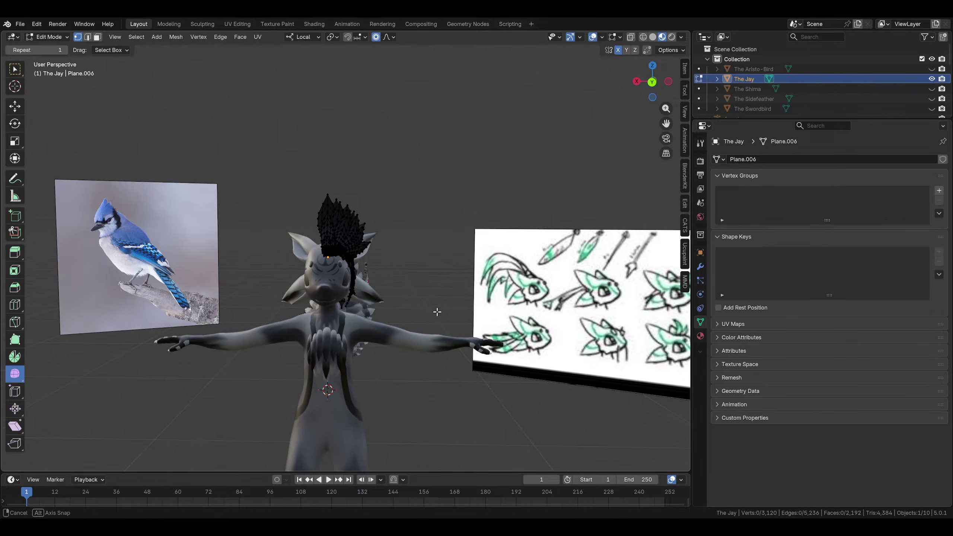
{"action": "middle_click_drag", "start_coordinate": [379, 248], "coordinate": [509, 320]}
{"action": "mouse_move", "coordinate": [355, 247]}
{"action": "middle_mouse_down"}
{"action": "mouse_move", "coordinate": [425, 245]}
{"action": "mouse_move", "coordinate": [402, 266]}
{"action": "mouse_move", "coordinate": [427, 264]}
{"action": "mouse_move", "coordinate": [365, 260]}
{"action": "middle_mouse_up"}
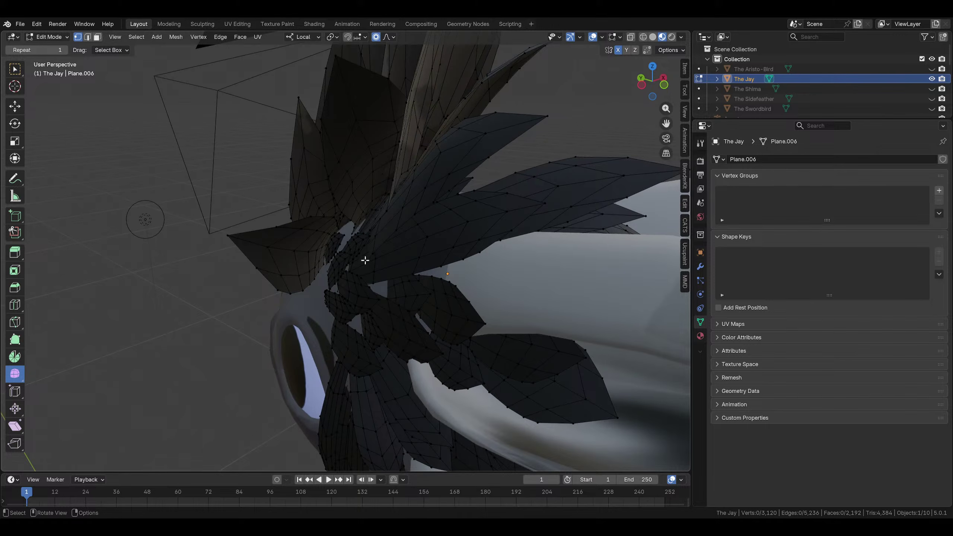
{"action": "scroll", "coordinate": [344, 236], "scroll_direction": "up", "scroll_amount": 2}
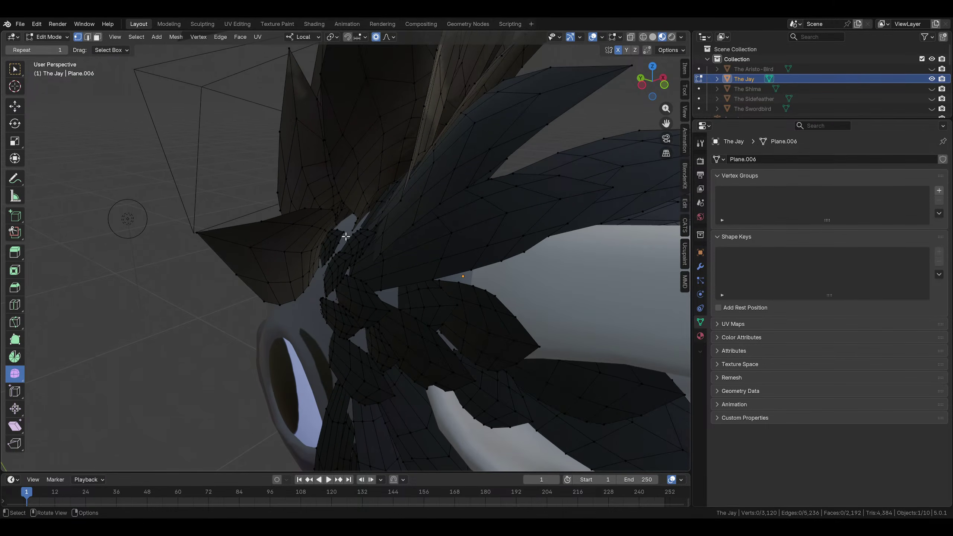
Move the small feather at the side base of the crest and rotate it by 31.8° with proportional size 0.032
{"action": "middle_click_drag", "start_coordinate": [345, 234], "coordinate": [450, 261]}
{"action": "scroll", "coordinate": [363, 240], "scroll_direction": "down", "scroll_amount": 3}
{"action": "scroll", "coordinate": [355, 264], "scroll_direction": "up", "scroll_amount": 2}
{"action": "scroll", "coordinate": [444, 205], "scroll_direction": "up", "scroll_amount": 2}
{"action": "key", "text": "g"}
{"action": "left_click", "coordinate": [443, 228]}
{"action": "left_click", "coordinate": [458, 183]}
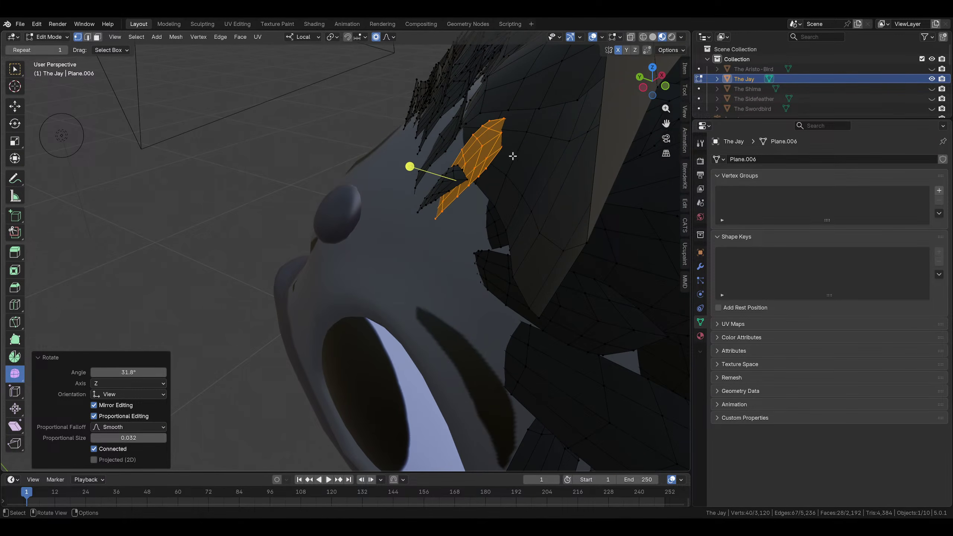
Rotate the small side feather again and move it against the crest from other viewing angles
{"action": "middle_click_drag", "start_coordinate": [512, 155], "coordinate": [509, 206]}
{"action": "key", "text": "r"}
{"action": "left_click", "coordinate": [495, 317]}
{"action": "middle_click_drag", "start_coordinate": [495, 317], "coordinate": [442, 240]}
{"action": "key", "text": "g"}
{"action": "left_click", "coordinate": [440, 268]}
Rotate the side feather's tip vertex by 18.9° with proportional size 0.032
{"action": "middle_click_drag", "start_coordinate": [443, 240], "coordinate": [466, 231], "text": "shift"}
{"action": "left_click", "coordinate": [387, 245]}
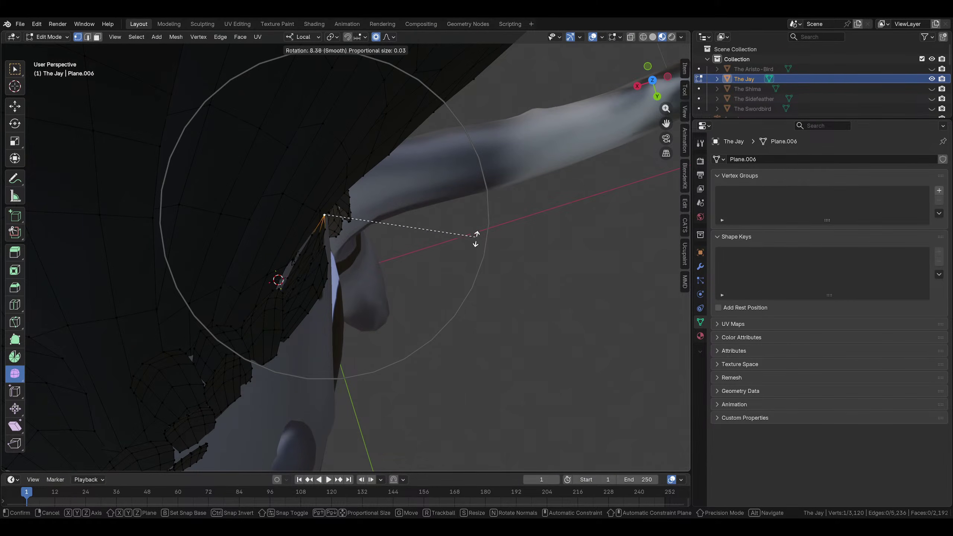
{"action": "left_click", "coordinate": [482, 269]}
{"action": "middle_click_drag", "start_coordinate": [481, 268], "coordinate": [378, 219]}
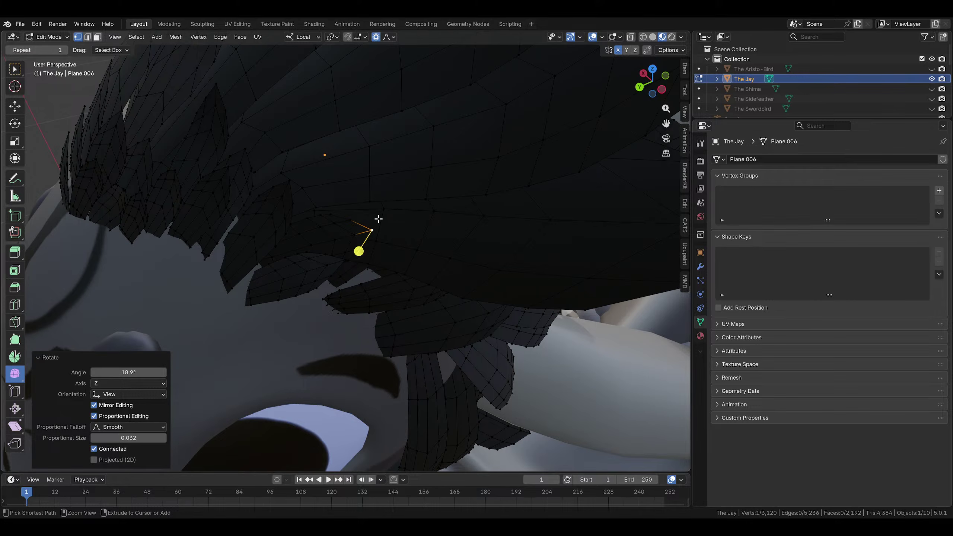
Scale the whole side feather by 1.267 and shift it along the lower edge of the crest
{"action": "left_click", "coordinate": [417, 244]}
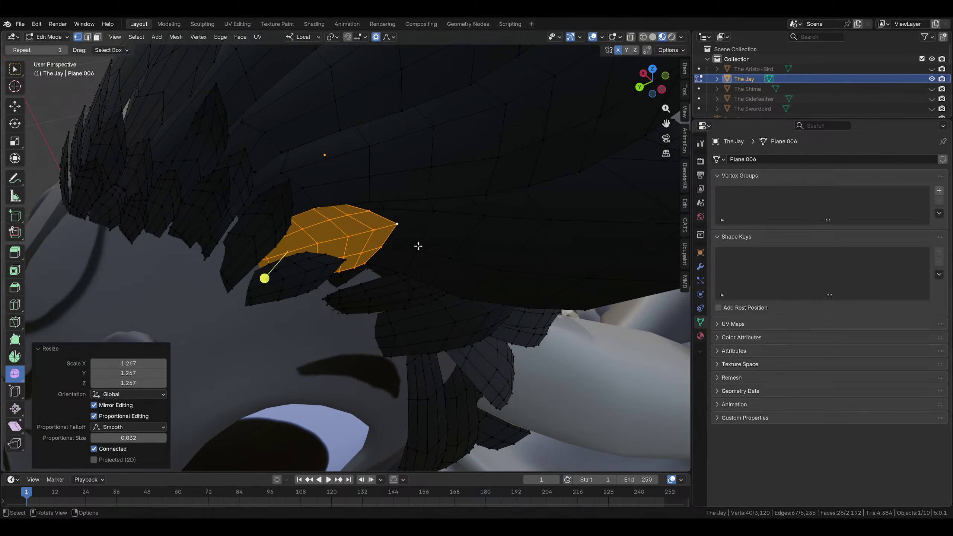
{"action": "middle_click_drag", "start_coordinate": [416, 244], "coordinate": [452, 291]}
{"action": "left_click", "coordinate": [442, 198]}
{"action": "key", "text": "g"}
{"action": "left_click", "coordinate": [454, 196]}
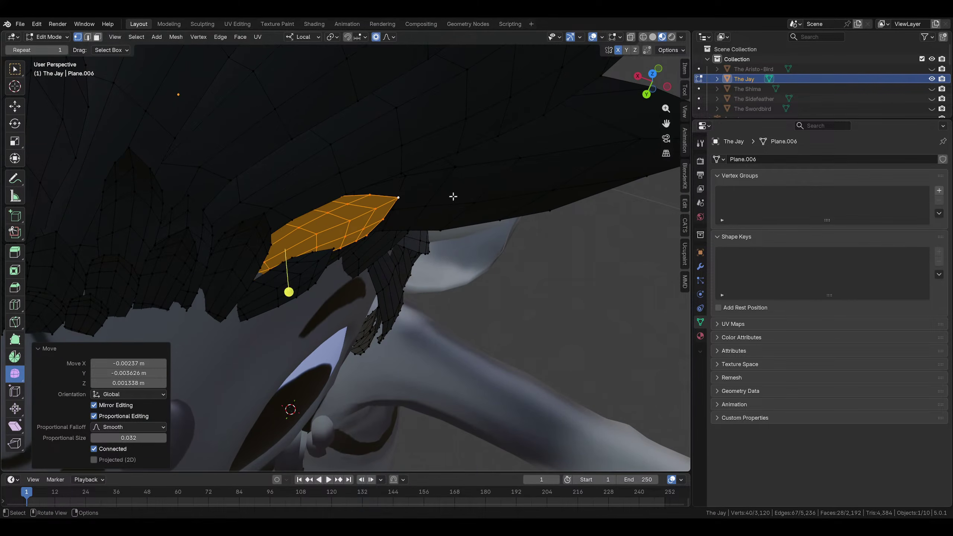
Rotate and move the enlarged side feather to fit the row of neighbouring feathers, then clear the selection
{"action": "middle_click_drag", "start_coordinate": [454, 196], "coordinate": [499, 195]}
{"action": "key", "text": "r"}
{"action": "left_click", "coordinate": [474, 202]}
{"action": "key", "text": "g"}
{"action": "left_click", "coordinate": [459, 164]}
{"action": "scroll", "coordinate": [460, 164], "scroll_direction": "down", "scroll_amount": 2}
{"action": "left_click", "coordinate": [630, 329]}
Bend a front feather's tip toward the crest by rotating it -16.5°, moving it, then rotating -10° with proportional size 0.022
{"action": "middle_click_drag", "start_coordinate": [629, 330], "coordinate": [491, 177]}
{"action": "left_click", "coordinate": [376, 243]}
{"action": "key", "text": "r"}
{"action": "left_click", "coordinate": [477, 166]}
{"action": "key", "text": "g"}
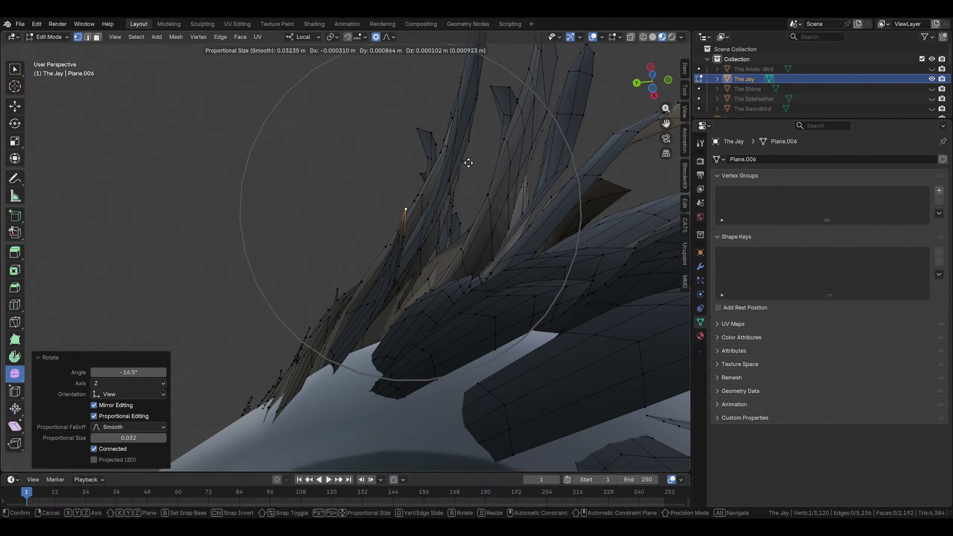
{"action": "left_click", "coordinate": [462, 161]}
{"action": "left_click", "coordinate": [446, 158]}
{"action": "scroll", "coordinate": [422, 212], "scroll_direction": "down", "scroll_amount": 4}
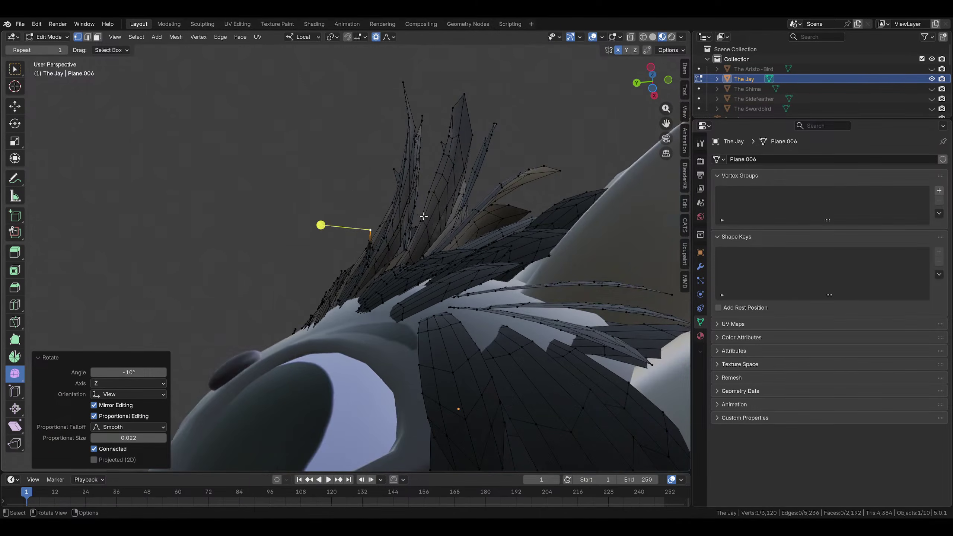
{"action": "left_click", "coordinate": [421, 215]}
Widen a small front crest feather and extend its tip upward, scaling by 1.257 with proportional size 0.039
{"action": "middle_click_drag", "start_coordinate": [421, 215], "coordinate": [356, 251]}
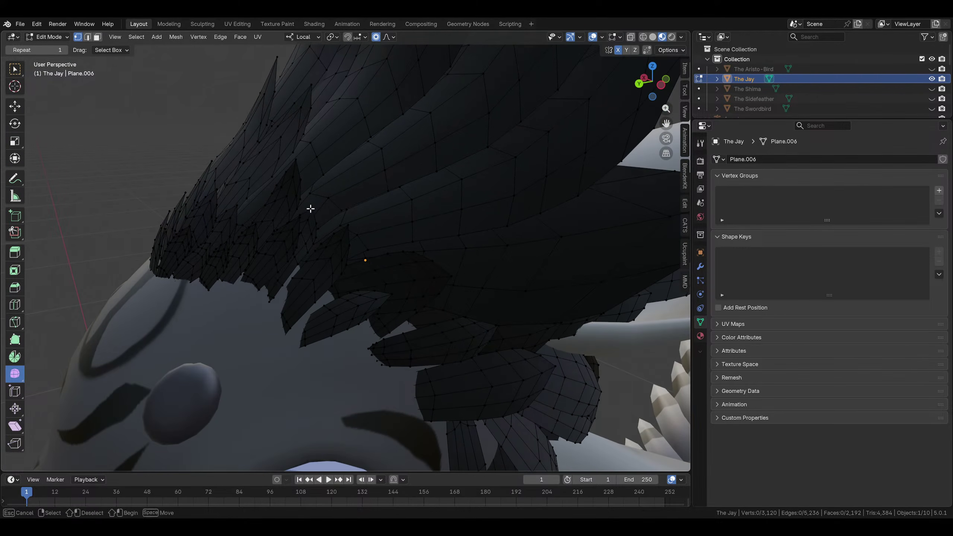
{"action": "mouse_move", "coordinate": [310, 208]}
{"action": "middle_mouse_down"}
{"action": "mouse_move", "coordinate": [368, 230]}
{"action": "mouse_move", "coordinate": [446, 315]}
{"action": "mouse_move", "coordinate": [315, 225]}
{"action": "mouse_move", "coordinate": [444, 223]}
{"action": "mouse_move", "coordinate": [384, 202]}
{"action": "mouse_move", "coordinate": [287, 211]}
{"action": "mouse_move", "coordinate": [415, 211]}
{"action": "mouse_move", "coordinate": [388, 208]}
{"action": "middle_mouse_up"}
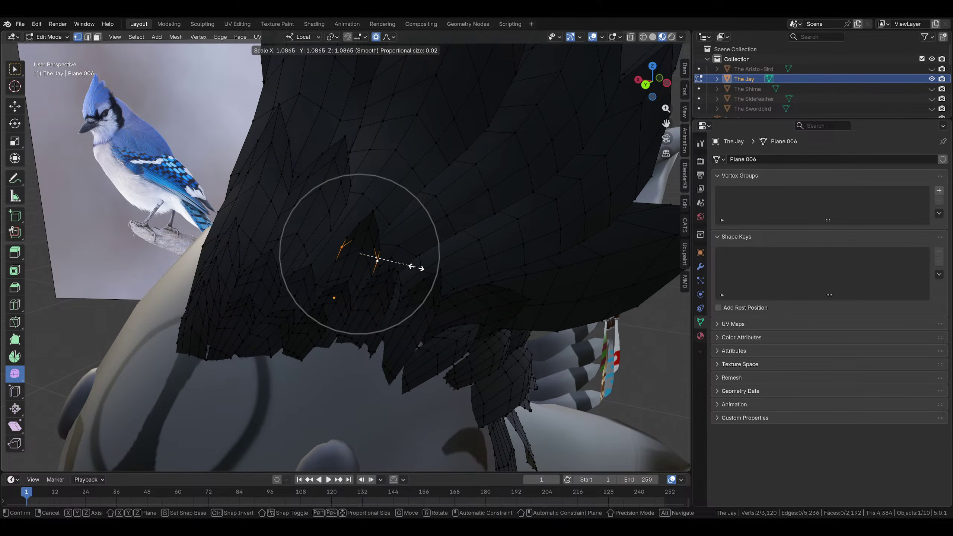
{"action": "left_click", "coordinate": [424, 269]}
{"action": "left_click", "coordinate": [376, 212]}
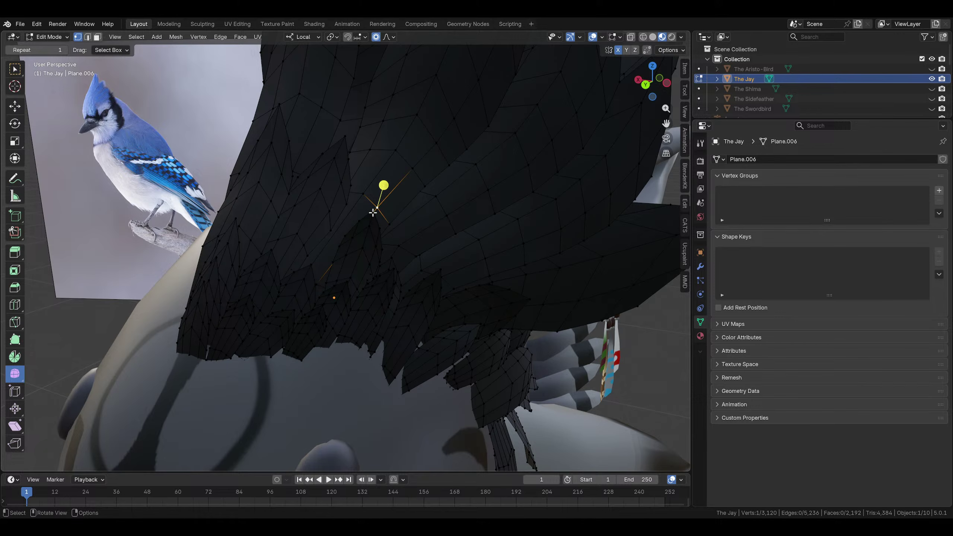
{"action": "key", "text": "g"}
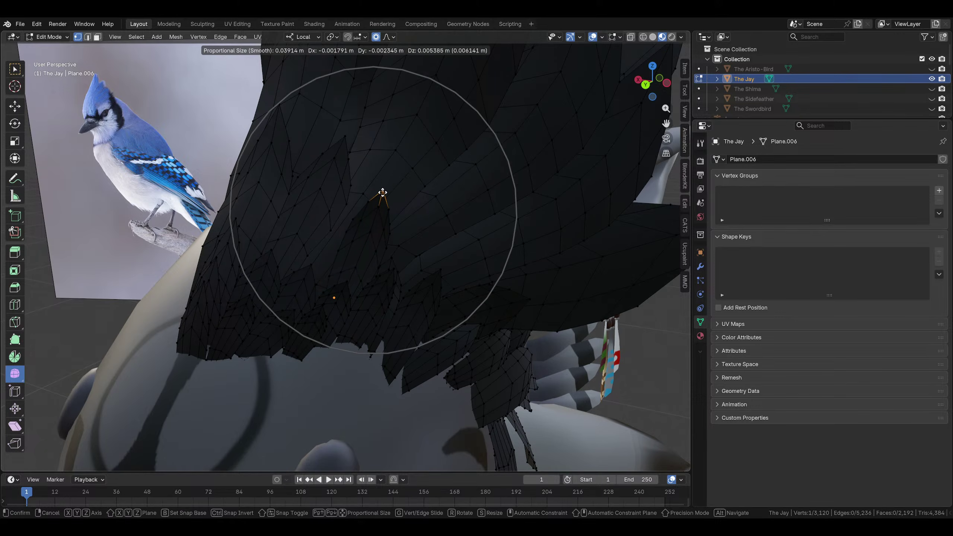
{"action": "left_click", "coordinate": [388, 189]}
{"action": "key", "text": "g"}
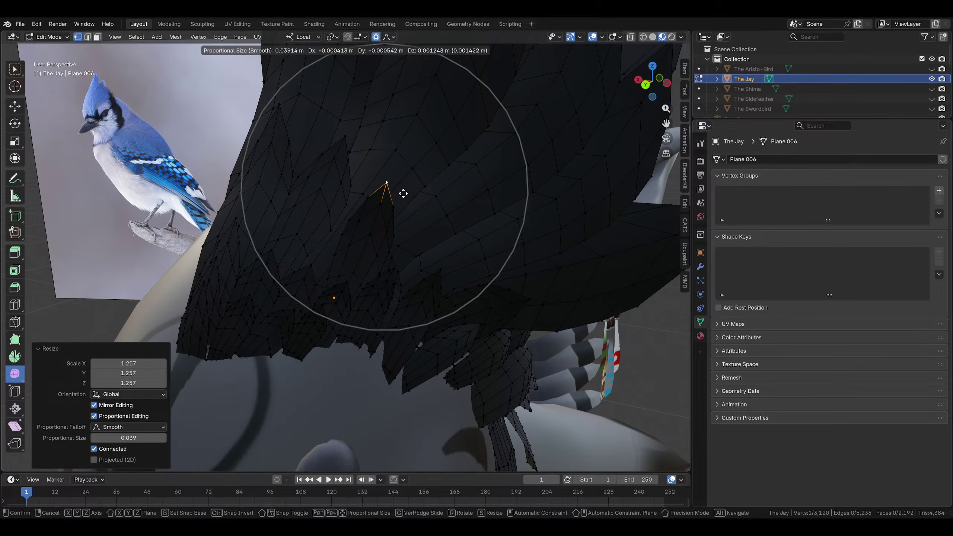
{"action": "left_click", "coordinate": [408, 184]}
Move the vertices on both side edges of the front feather to refine its outline
{"action": "left_click", "coordinate": [394, 236]}
{"action": "key", "text": "g"}
{"action": "left_click", "coordinate": [402, 236]}
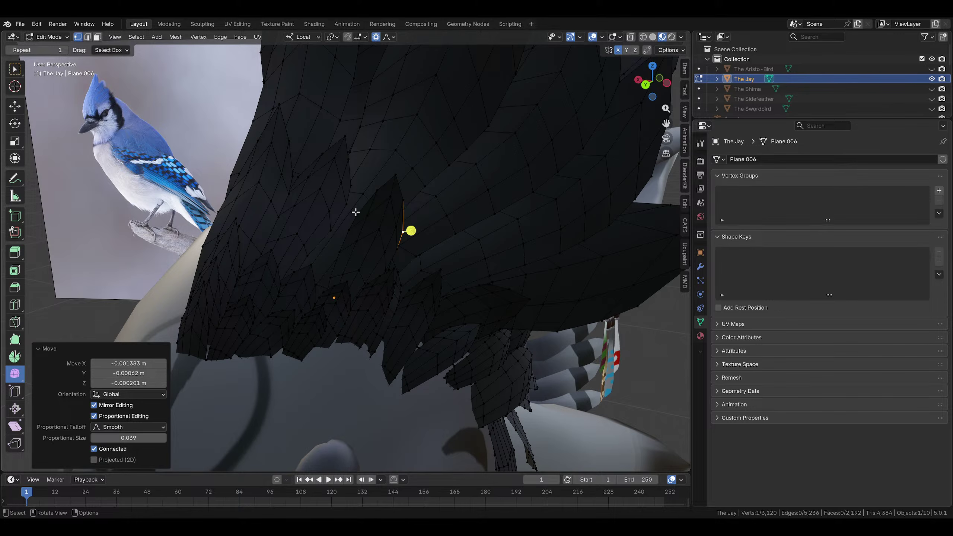
{"action": "left_click", "coordinate": [355, 213]}
{"action": "key", "text": "g"}
{"action": "left_click", "coordinate": [350, 207]}
{"action": "left_click", "coordinate": [404, 225]}
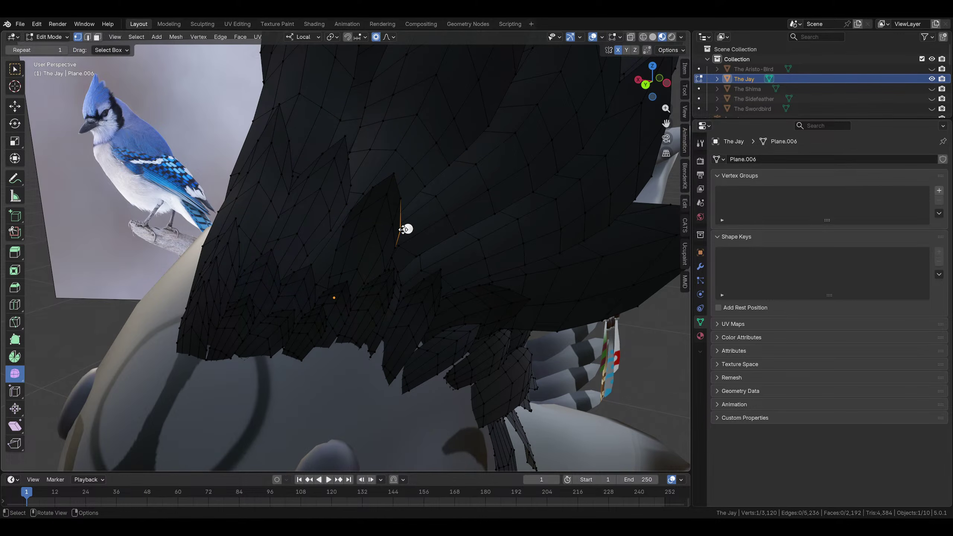
{"action": "key", "text": "g"}
{"action": "left_click", "coordinate": [413, 230]}
Select the whole linked front feather, rotate it and move it closer to the crest with proportional size 0.024
{"action": "middle_click_drag", "start_coordinate": [413, 230], "coordinate": [394, 187]}
{"action": "key", "text": "ctrl+l"}
{"action": "key", "text": "r"}
{"action": "left_click", "coordinate": [495, 256]}
{"action": "key", "text": "g"}
{"action": "left_click", "coordinate": [458, 235]}
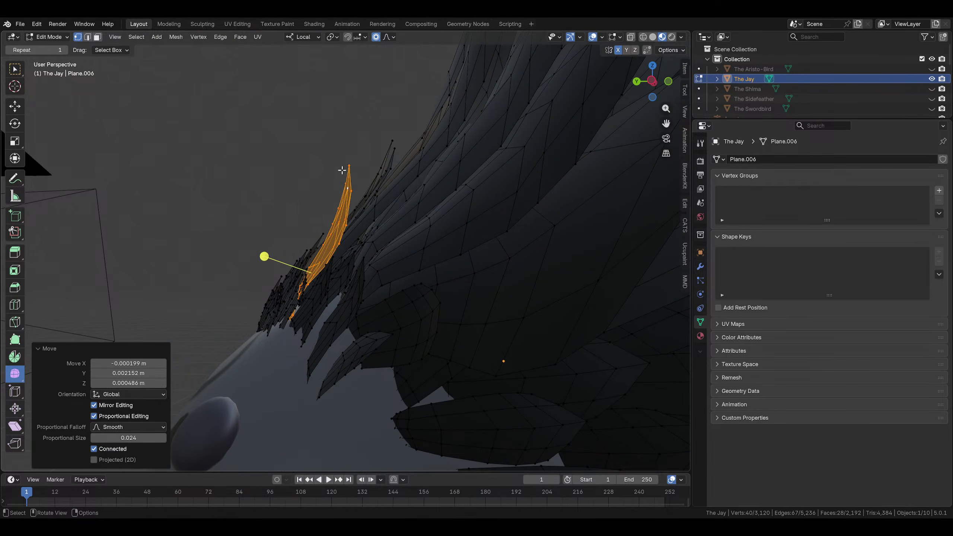
Rotate the front feather's tip vertex by 6.76° with proportional size 0.047 and move it toward the crest
{"action": "left_click", "coordinate": [348, 166]}
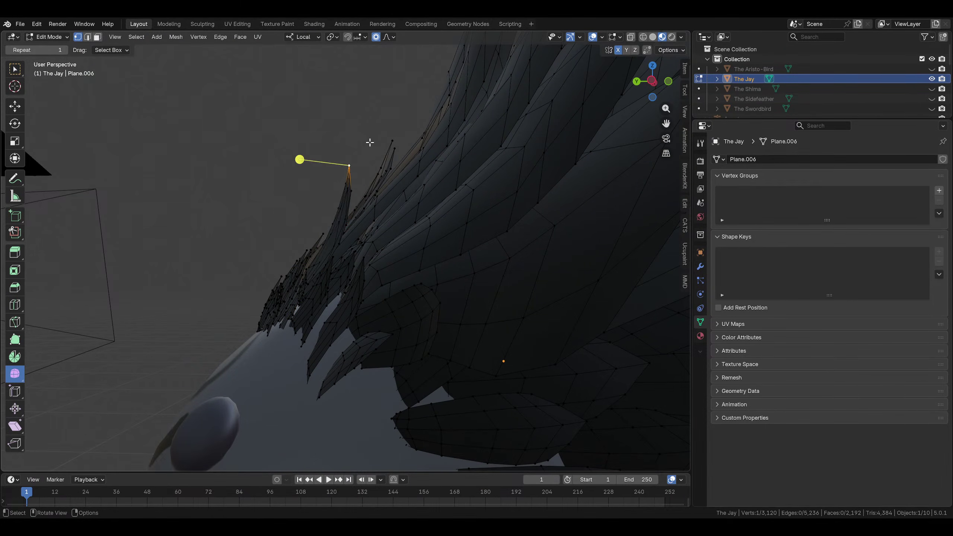
{"action": "left_click", "coordinate": [395, 142]}
{"action": "key", "text": "r"}
{"action": "left_click", "coordinate": [409, 147]}
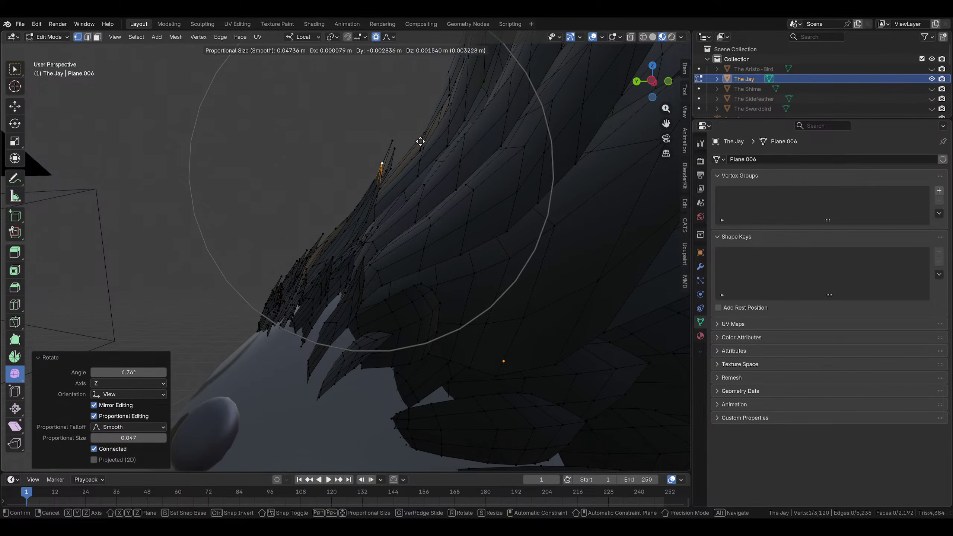
{"action": "left_click", "coordinate": [424, 153]}
Adjust the front feather's edge with small vertex moves at proportional size 0.047
{"action": "mouse_move", "coordinate": [426, 160]}
{"action": "middle_mouse_down"}
{"action": "mouse_move", "coordinate": [513, 177]}
{"action": "mouse_move", "coordinate": [428, 159]}
{"action": "mouse_move", "coordinate": [468, 193]}
{"action": "mouse_move", "coordinate": [443, 177]}
{"action": "mouse_move", "coordinate": [432, 197]}
{"action": "mouse_move", "coordinate": [391, 179]}
{"action": "mouse_move", "coordinate": [453, 145]}
{"action": "mouse_move", "coordinate": [387, 164]}
{"action": "mouse_move", "coordinate": [367, 197]}
{"action": "mouse_move", "coordinate": [487, 208]}
{"action": "mouse_move", "coordinate": [530, 247]}
{"action": "mouse_move", "coordinate": [337, 283]}
{"action": "mouse_move", "coordinate": [308, 315]}
{"action": "mouse_move", "coordinate": [351, 236]}
{"action": "middle_mouse_up"}
{"action": "left_click", "coordinate": [431, 171]}
{"action": "key", "text": "g"}
{"action": "left_click", "coordinate": [392, 187]}
{"action": "key", "text": "g"}
{"action": "left_click", "coordinate": [388, 188]}
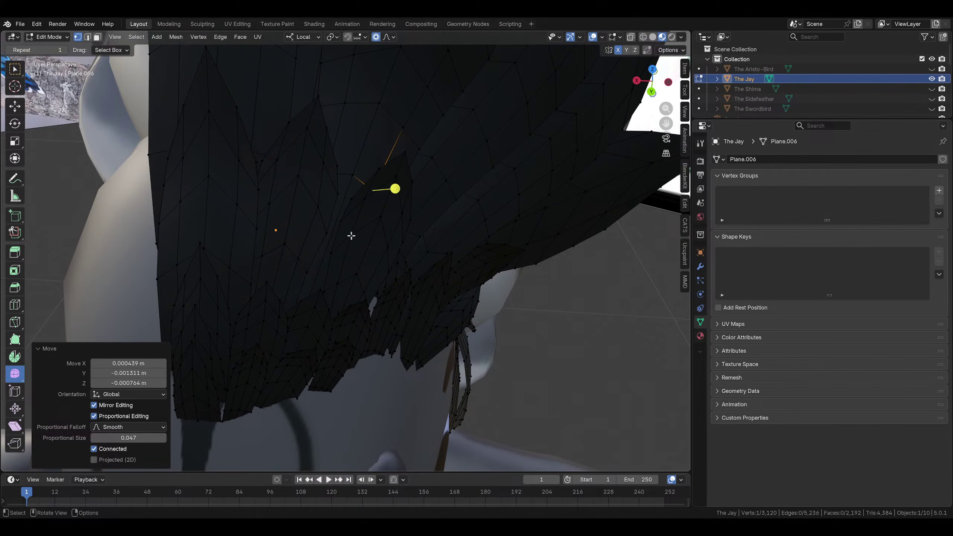
Select the whole linked front feather, shift it slightly and rotate it by 3.36°
{"action": "key", "text": "g"}
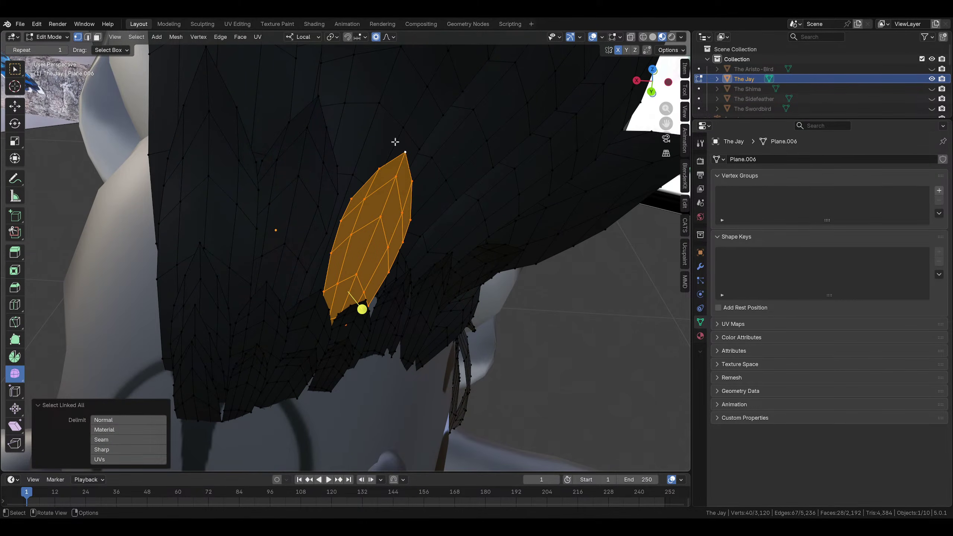
{"action": "left_click", "coordinate": [399, 144]}
{"action": "key", "text": "g"}
{"action": "left_click", "coordinate": [388, 141]}
{"action": "key", "text": "r"}
{"action": "left_click", "coordinate": [396, 141]}
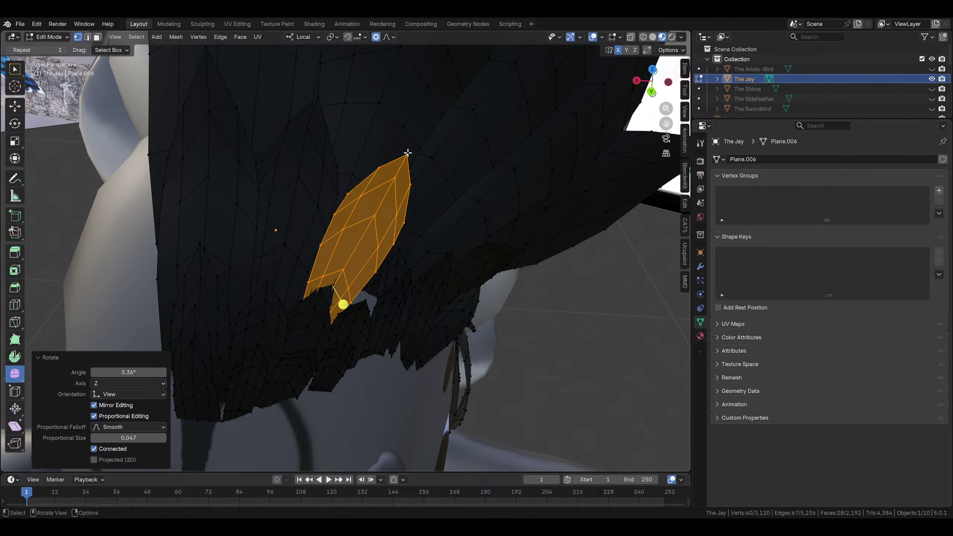
Move the front feather's tip vertex in from the side view with proportional size 0.069 and clear the selection
{"action": "middle_click_drag", "start_coordinate": [396, 141], "coordinate": [479, 256]}
{"action": "left_click", "coordinate": [330, 171]}
{"action": "left_click", "coordinate": [562, 200]}
{"action": "scroll", "coordinate": [561, 200], "scroll_direction": "down", "scroll_amount": 5}
{"action": "scroll", "coordinate": [372, 230], "scroll_direction": "down", "scroll_amount": 3}
{"action": "scroll", "coordinate": [478, 256], "scroll_direction": "up", "scroll_amount": 5}
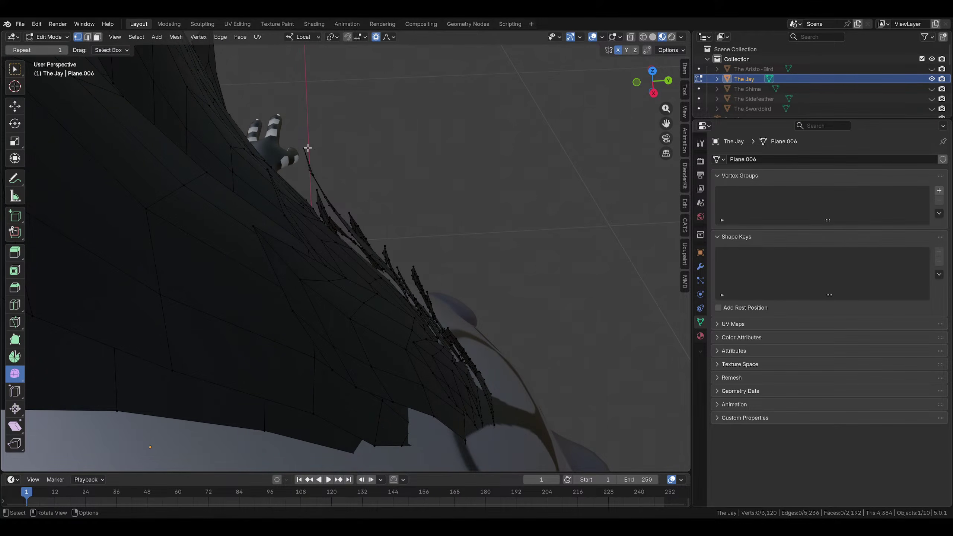
{"action": "key", "text": "g"}
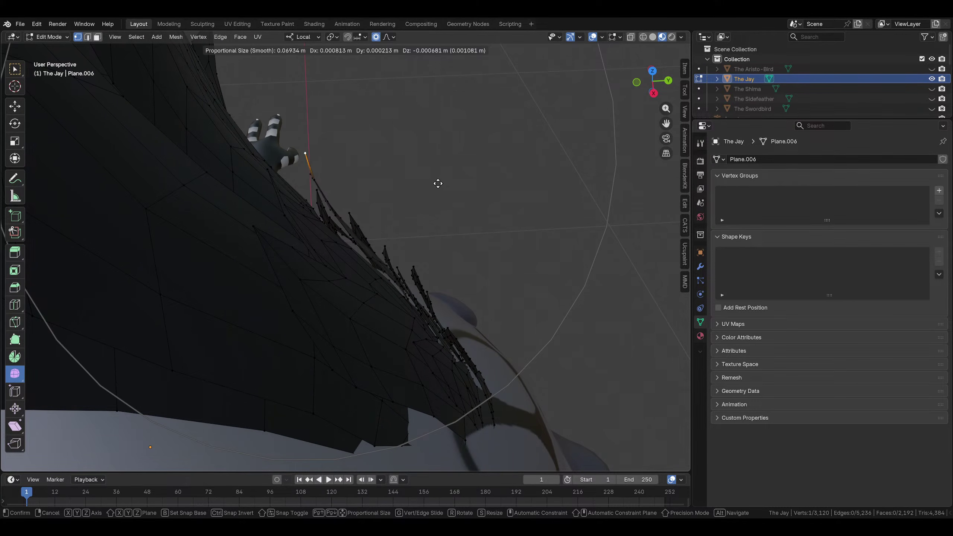
{"action": "left_click", "coordinate": [430, 185]}
{"action": "middle_click_drag", "start_coordinate": [429, 185], "coordinate": [425, 216]}
{"action": "left_click", "coordinate": [603, 335]}
Move a vertex on the front feather's edge as seen from the front, with proportional size 0.036
{"action": "scroll", "coordinate": [602, 334], "scroll_direction": "down", "scroll_amount": 5}
{"action": "middle_click_drag", "start_coordinate": [567, 336], "coordinate": [585, 322]}
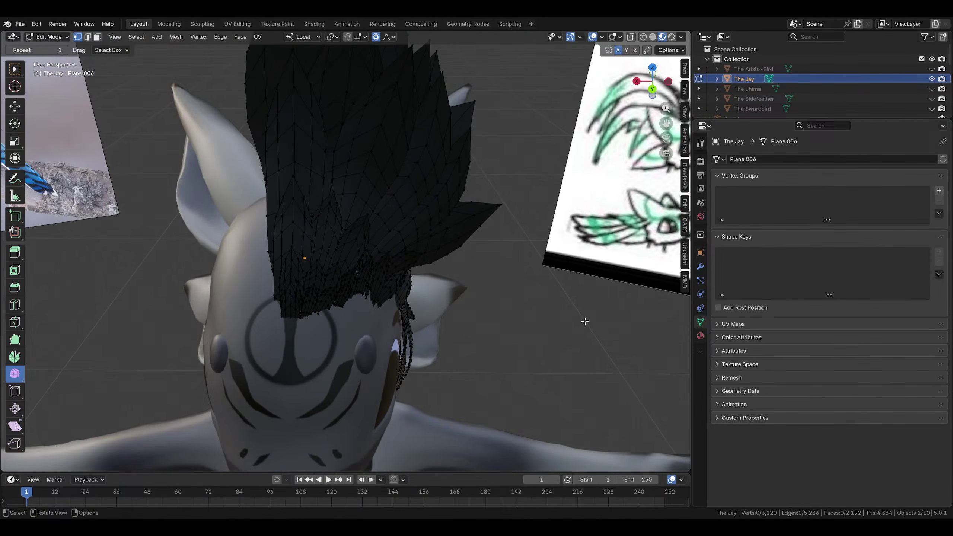
{"action": "scroll", "coordinate": [320, 281], "scroll_direction": "up", "scroll_amount": 5}
{"action": "key", "text": "g"}
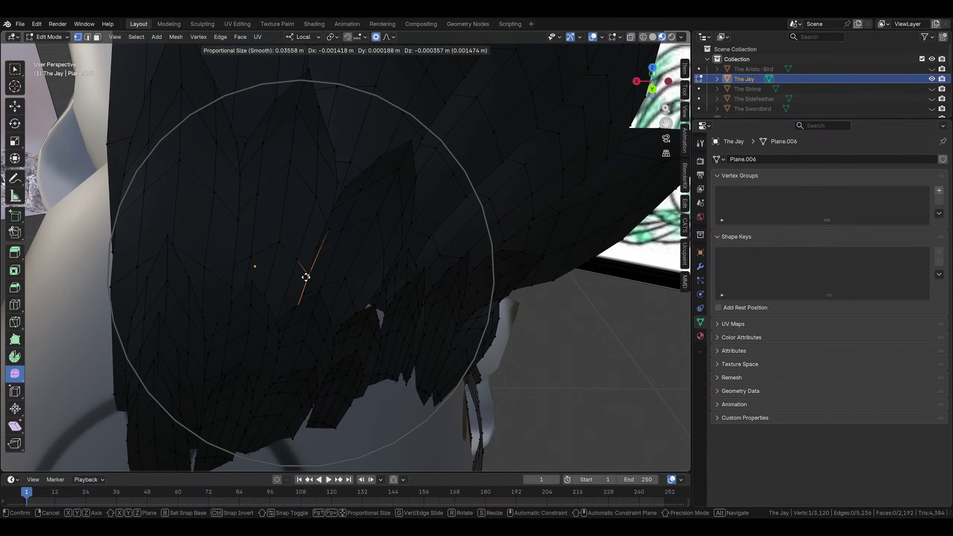
{"action": "left_click", "coordinate": [306, 277]}
Nudge the front feather's vertices toward the crest with moves at proportional size 0.022, then save the file
{"action": "middle_click_drag", "start_coordinate": [315, 272], "coordinate": [490, 339]}
{"action": "key", "text": "g"}
{"action": "left_click", "coordinate": [408, 278]}
{"action": "key", "text": "g"}
{"action": "left_click", "coordinate": [382, 272]}
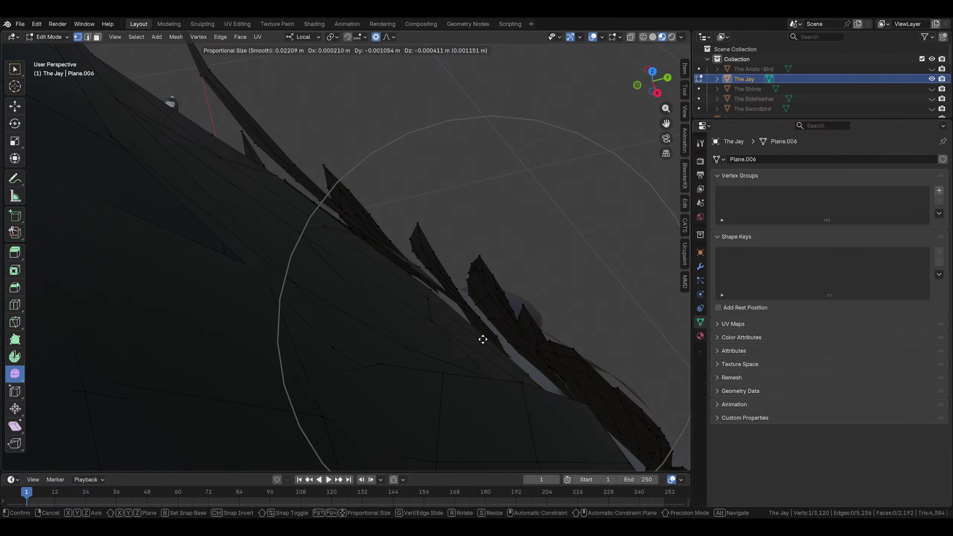
{"action": "left_click", "coordinate": [481, 339]}
{"action": "middle_click_drag", "start_coordinate": [576, 310], "coordinate": [445, 254]}
{"action": "left_click", "coordinate": [537, 301]}
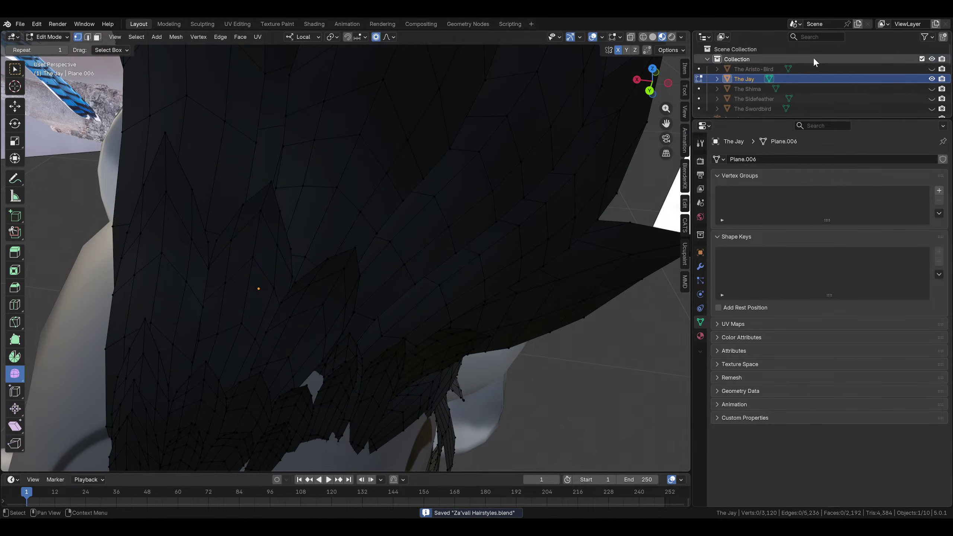
Show The Shima hairstyle briefly to compare it with the Jay feathers, then hide it again
{"action": "left_click", "coordinate": [759, 88]}
{"action": "left_click", "coordinate": [755, 96]}
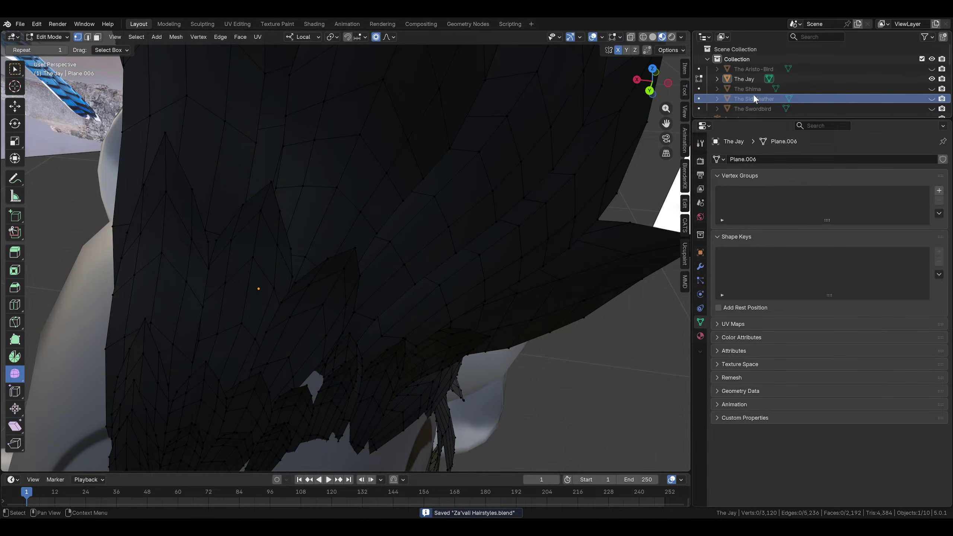
{"action": "left_click", "coordinate": [931, 89]}
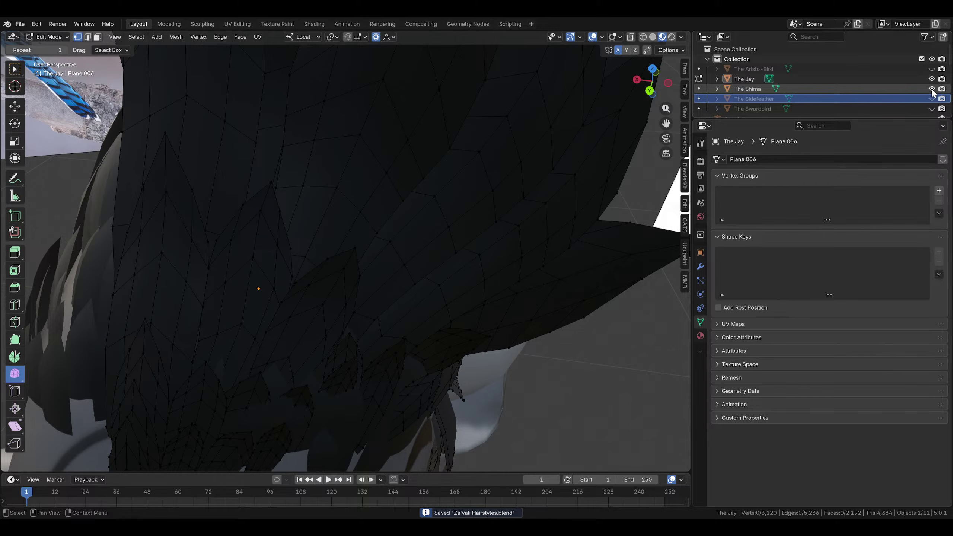
{"action": "left_click", "coordinate": [932, 89]}
{"action": "left_click", "coordinate": [931, 89]}
{"action": "left_click", "coordinate": [931, 89]}
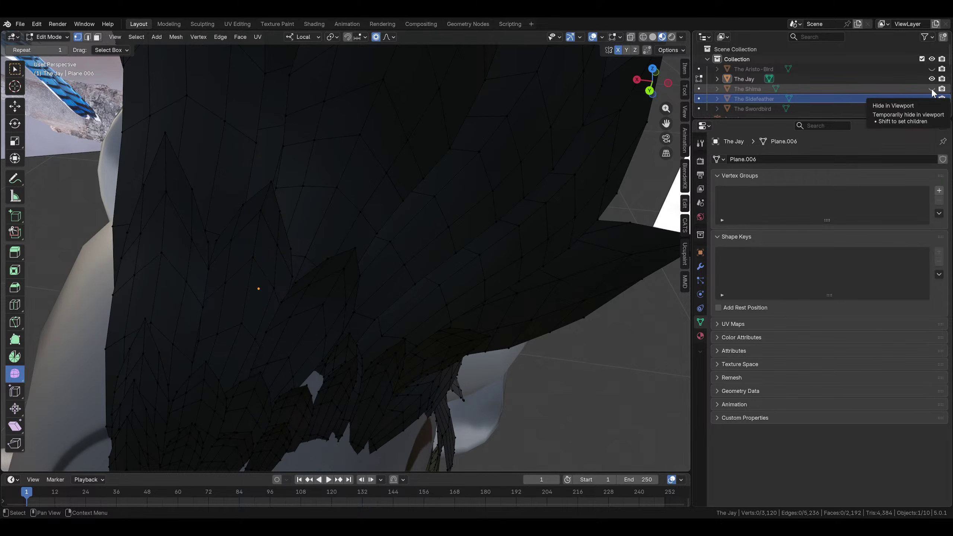
Select a whole small feather at the rear side of the crest and rotate it by -37.4°
{"action": "middle_click_drag", "start_coordinate": [525, 244], "coordinate": [444, 264]}
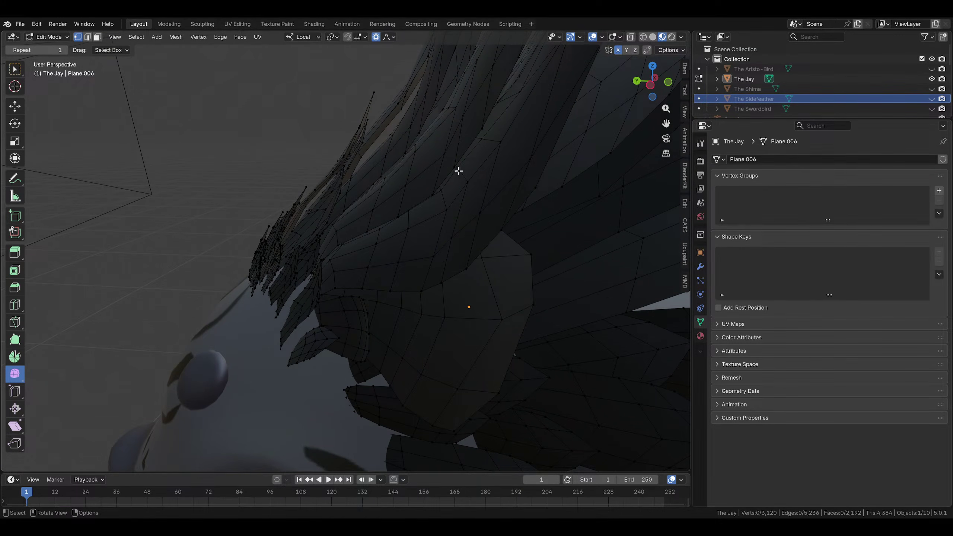
{"action": "scroll", "coordinate": [459, 171], "scroll_direction": "down", "scroll_amount": 6}
{"action": "middle_click_drag", "start_coordinate": [450, 173], "coordinate": [578, 179]}
{"action": "middle_click_drag", "start_coordinate": [349, 212], "coordinate": [356, 300]}
{"action": "scroll", "coordinate": [403, 228], "scroll_direction": "down", "scroll_amount": 3}
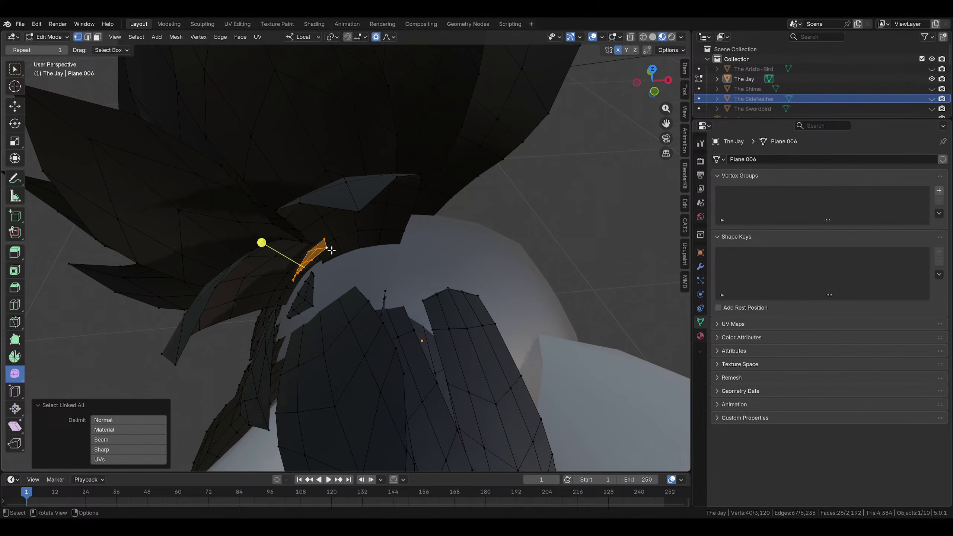
{"action": "middle_click_drag", "start_coordinate": [332, 251], "coordinate": [331, 273]}
{"action": "left_click", "coordinate": [285, 214]}
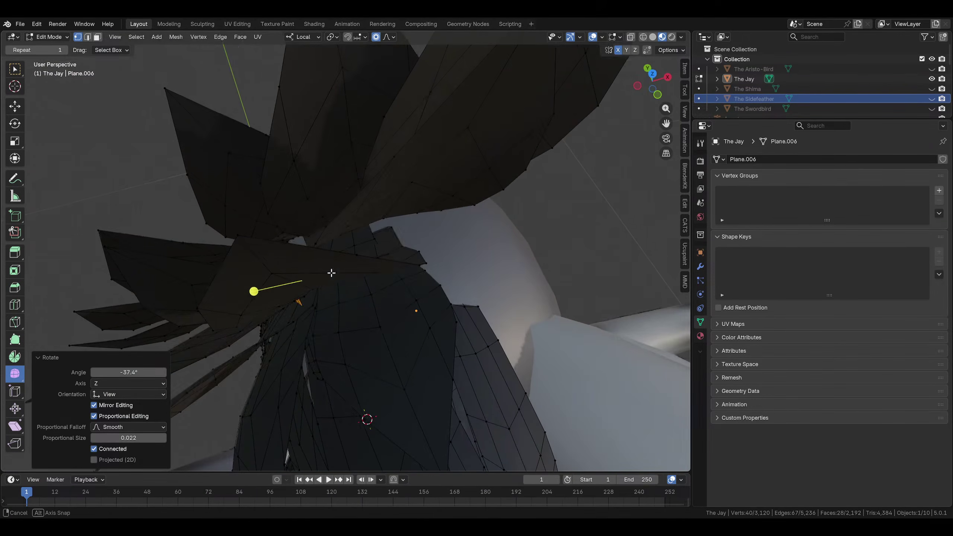
Rotate the selected small feather by 60.6° and move it out toward the side of the crest
{"action": "left_click", "coordinate": [414, 301]}
{"action": "middle_click_drag", "start_coordinate": [414, 301], "coordinate": [405, 231]}
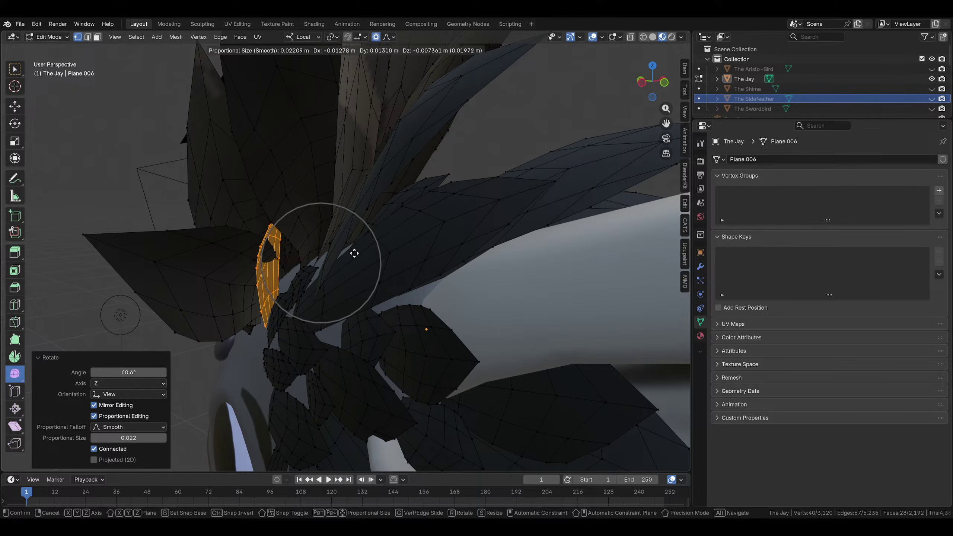
{"action": "left_click", "coordinate": [353, 254]}
{"action": "middle_click_drag", "start_coordinate": [354, 254], "coordinate": [536, 220]}
Orient the small feather along the crest with repeated rotations from several viewing angles
{"action": "key", "text": "r"}
{"action": "left_click", "coordinate": [540, 254]}
{"action": "middle_click_drag", "start_coordinate": [540, 253], "coordinate": [433, 316]}
{"action": "key", "text": "r"}
{"action": "left_click", "coordinate": [420, 290]}
{"action": "key", "text": "r"}
{"action": "left_click", "coordinate": [393, 391]}
{"action": "middle_click_drag", "start_coordinate": [393, 391], "coordinate": [563, 315]}
{"action": "key", "text": "r"}
{"action": "left_click", "coordinate": [504, 183]}
{"action": "key", "text": "r"}
{"action": "key", "text": "r"}
{"action": "left_click", "coordinate": [457, 207]}
Scale the small feather, rotate it by -12.3° to finish its placement beside the crest, and clear the selection
{"action": "key", "text": "s"}
{"action": "left_click", "coordinate": [469, 230]}
{"action": "key", "text": "r"}
{"action": "left_click", "coordinate": [540, 261]}
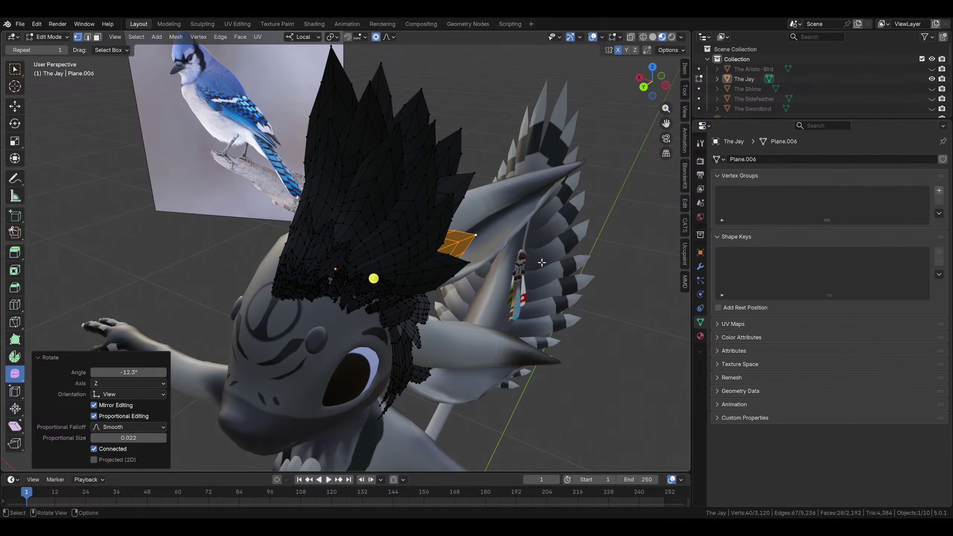
{"action": "left_click", "coordinate": [542, 265]}
{"action": "scroll", "coordinate": [543, 266], "scroll_direction": "down", "scroll_amount": 4}
{"action": "middle_click_drag", "start_coordinate": [543, 267], "coordinate": [310, 218]}
{"action": "scroll", "coordinate": [369, 234], "scroll_direction": "up", "scroll_amount": 4}
{"action": "key", "text": "alt+a"}
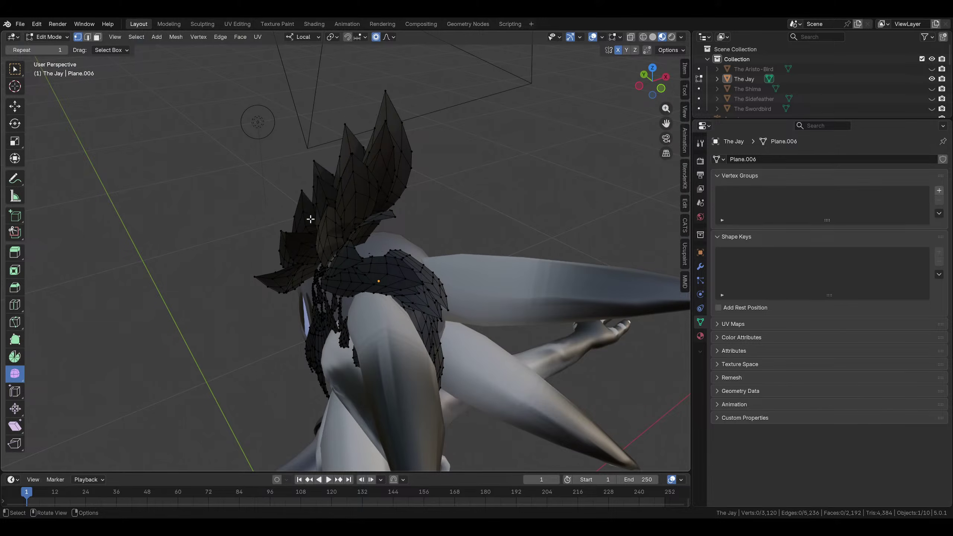
Duplicate the tallest rear feather of the crest, place the copy behind the original and rotate it by 17.3°
{"action": "key", "text": "ctrl+l"}
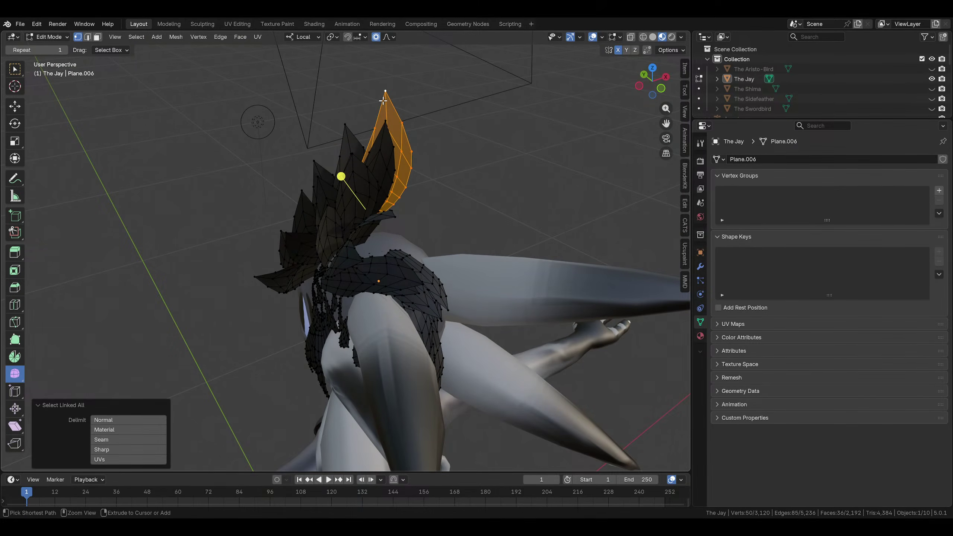
{"action": "left_click", "coordinate": [643, 94]}
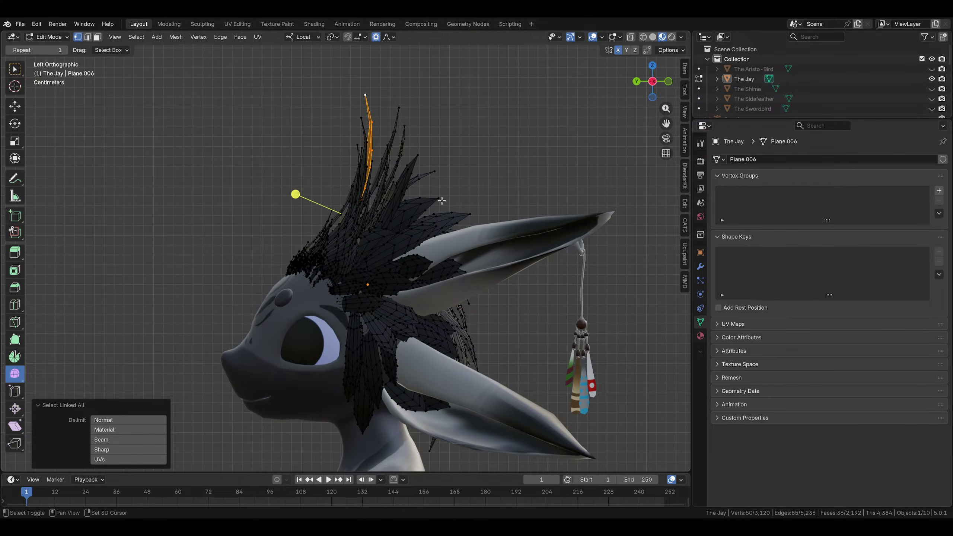
{"action": "left_click", "coordinate": [493, 184]}
{"action": "left_click", "coordinate": [513, 212]}
Rotate the copied feather by -11.2°, scale it to 0.811 and move it in close behind the tall crest feathers
{"action": "key", "text": "g"}
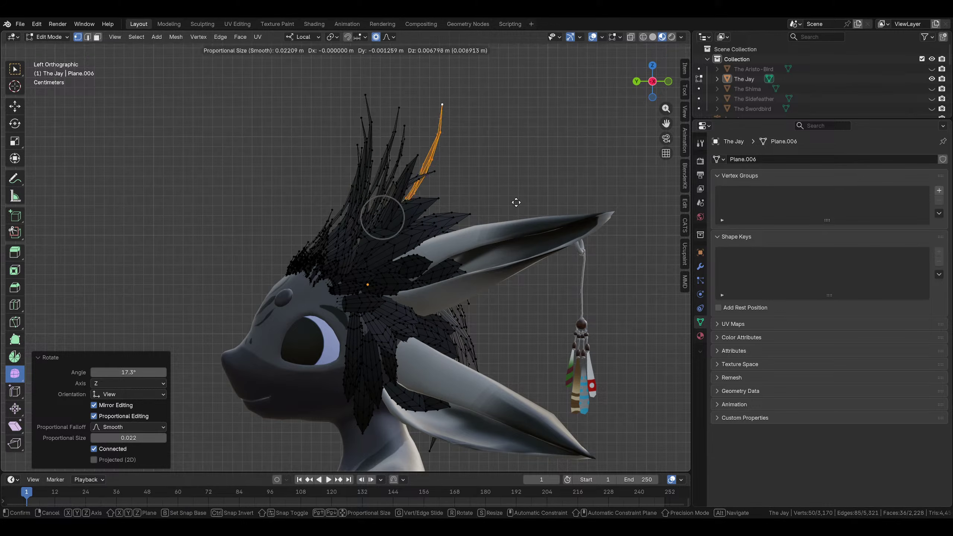
{"action": "left_click", "coordinate": [505, 153]}
{"action": "key", "text": "g"}
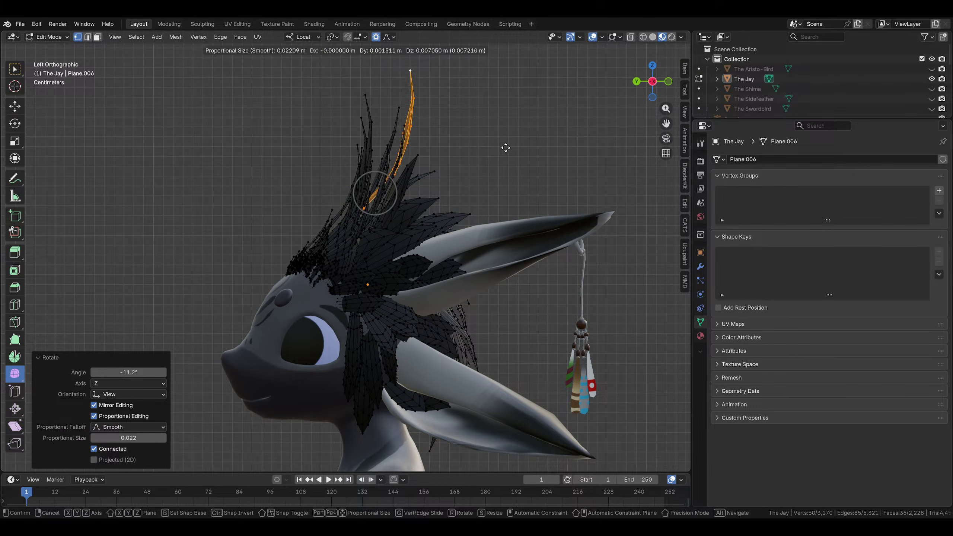
{"action": "left_click", "coordinate": [498, 151]}
{"action": "key", "text": "s"}
{"action": "left_click", "coordinate": [474, 157]}
{"action": "key", "text": "g"}
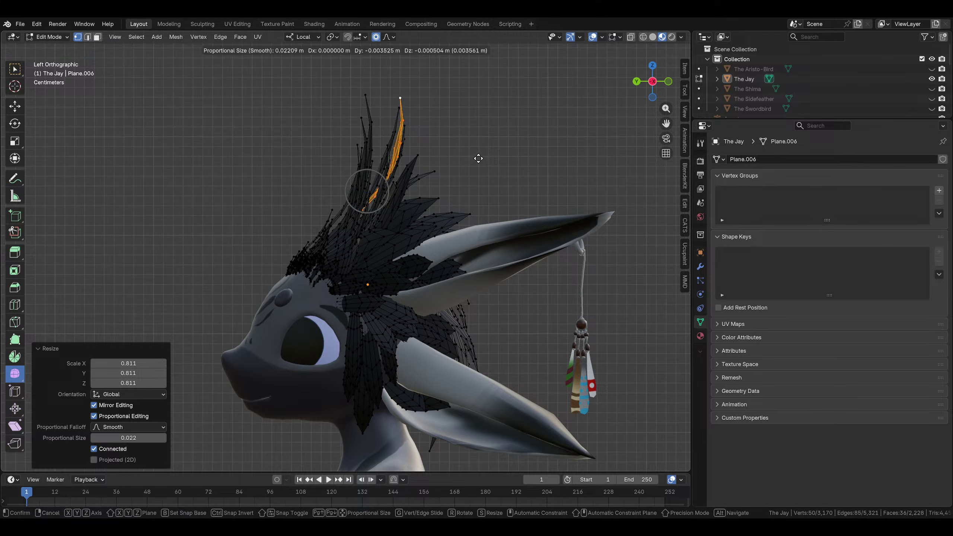
{"action": "left_click", "coordinate": [479, 160]}
Nudge the copied feather to its place in the side view, finishing with -0.003525 m in Y and -0.002518 m in Z
{"action": "middle_click_drag", "start_coordinate": [478, 160], "coordinate": [675, 102]}
{"action": "left_click", "coordinate": [651, 84]}
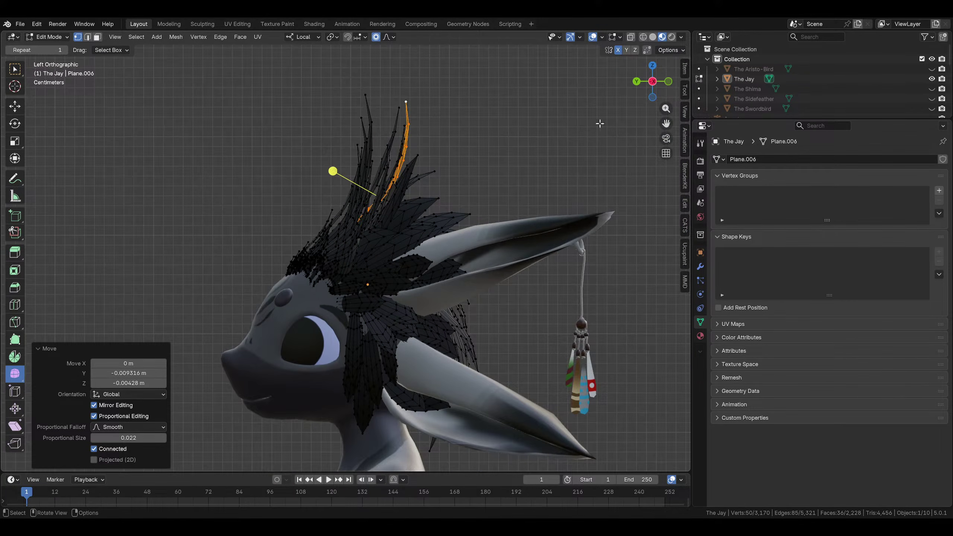
{"action": "left_click", "coordinate": [603, 155]}
{"action": "key", "text": "g"}
{"action": "left_click", "coordinate": [607, 159]}
Lower the copied feather along its local Z axis by -0.005334 m to seat its root
{"action": "middle_click_drag", "start_coordinate": [247, 263], "coordinate": [413, 374]}
{"action": "scroll", "coordinate": [460, 259], "scroll_direction": "up", "scroll_amount": 5}
{"action": "scroll", "coordinate": [491, 219], "scroll_direction": "up", "scroll_amount": 5}
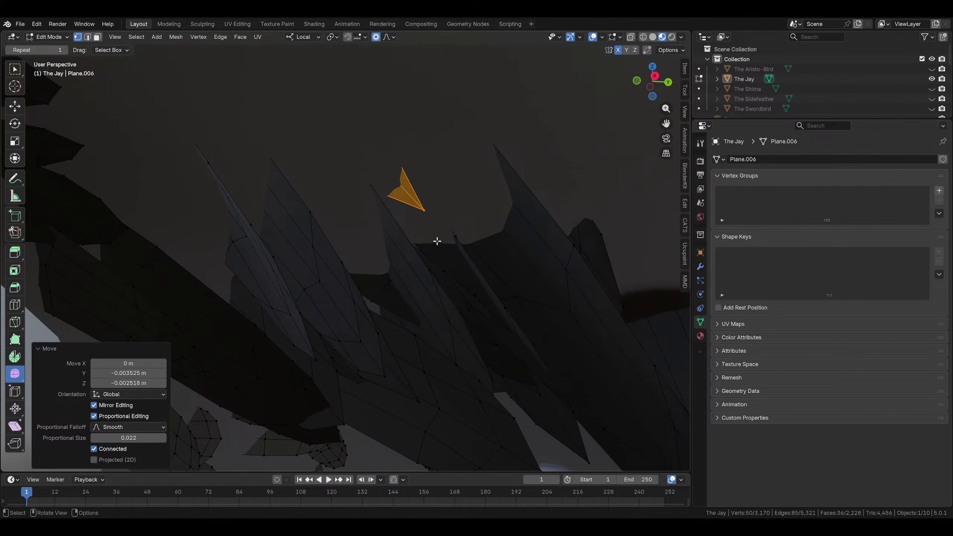
{"action": "middle_click_drag", "start_coordinate": [436, 240], "coordinate": [480, 266]}
{"action": "key", "text": "g"}
{"action": "key", "text": "z"}
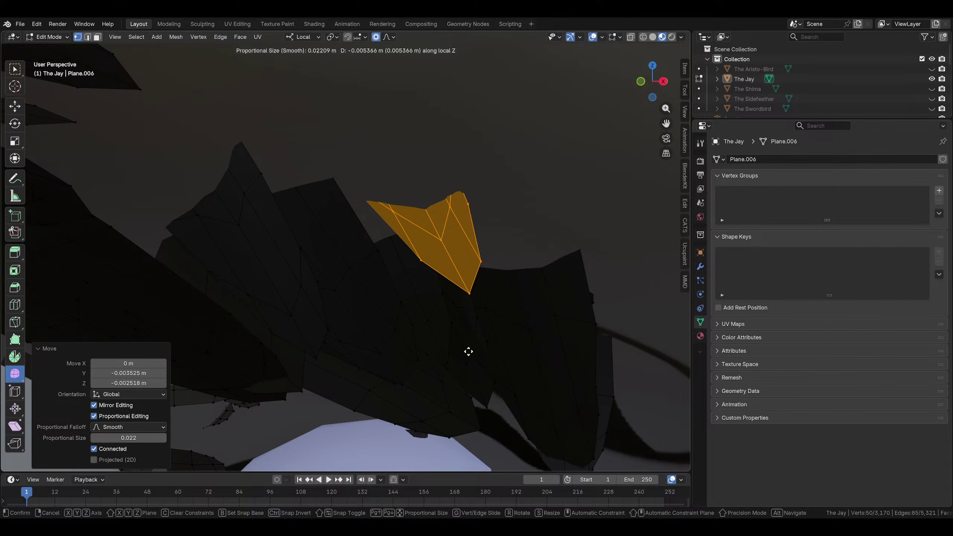
{"action": "scroll", "coordinate": [465, 335], "scroll_direction": "down", "scroll_amount": 5}
Move the feather about 0.004 m forward along Y in the side view and clear the selection
{"action": "middle_click_drag", "start_coordinate": [465, 335], "coordinate": [450, 256]}
{"action": "scroll", "coordinate": [402, 311], "scroll_direction": "down", "scroll_amount": 3}
{"action": "scroll", "coordinate": [401, 310], "scroll_direction": "down", "scroll_amount": 2}
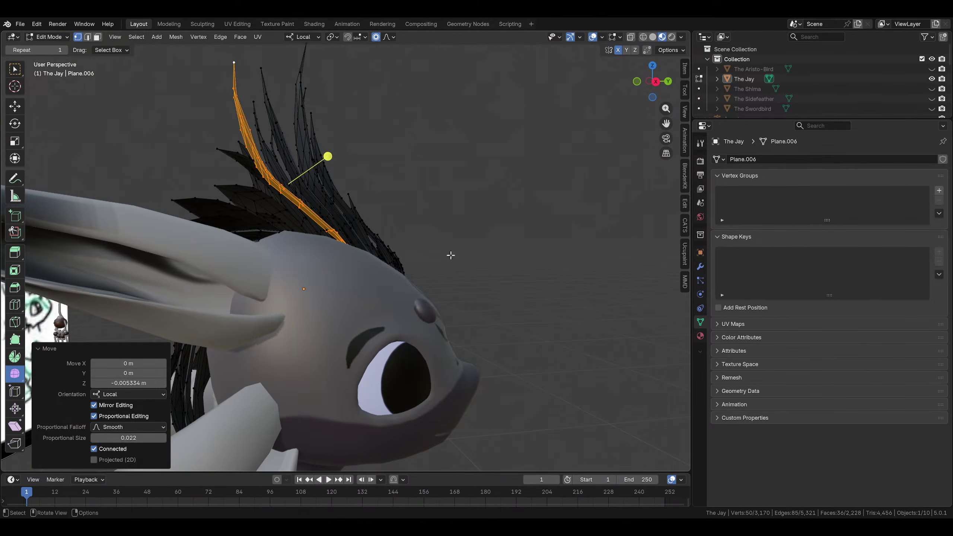
{"action": "left_click", "coordinate": [654, 83]}
{"action": "key", "text": "g"}
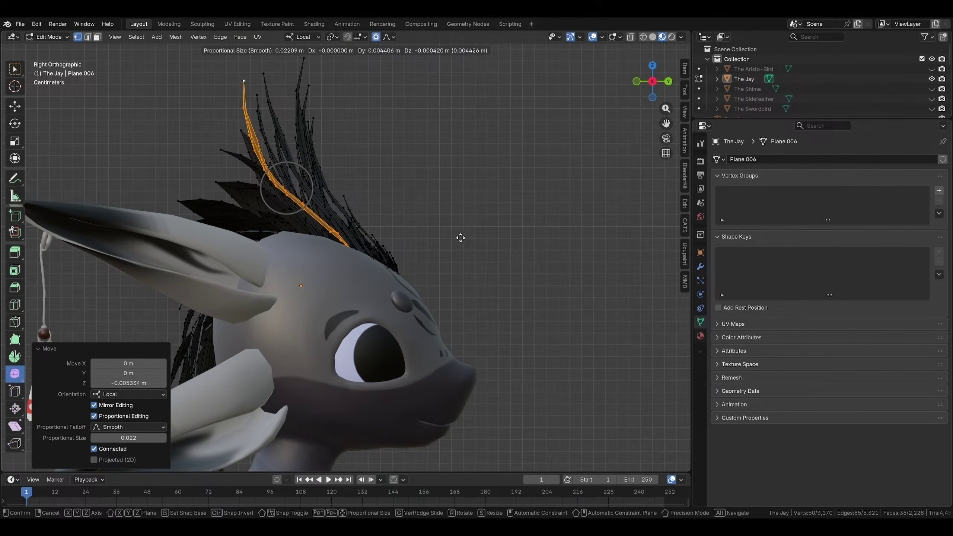
{"action": "left_click", "coordinate": [469, 239]}
{"action": "middle_click_drag", "start_coordinate": [469, 239], "coordinate": [394, 240]}
{"action": "left_click", "coordinate": [567, 209]}
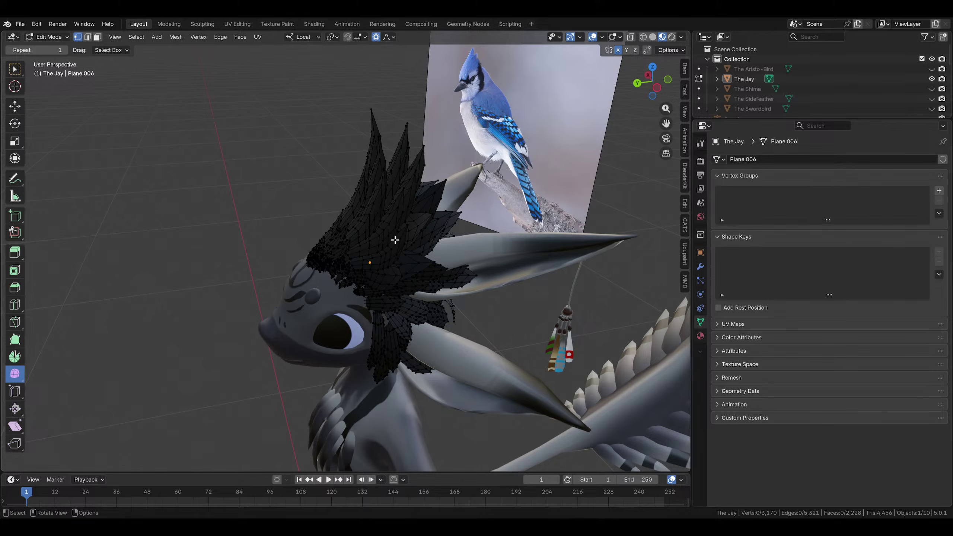
Duplicate the whole feather at the middle rear of the crest, place the copy behind it and tilt it backward
{"action": "mouse_move", "coordinate": [395, 240]}
{"action": "middle_mouse_down"}
{"action": "mouse_move", "coordinate": [554, 231]}
{"action": "mouse_move", "coordinate": [122, 213]}
{"action": "mouse_move", "coordinate": [353, 267]}
{"action": "mouse_move", "coordinate": [311, 195]}
{"action": "mouse_move", "coordinate": [369, 194]}
{"action": "middle_mouse_up"}
{"action": "key", "text": "ctrl+l"}
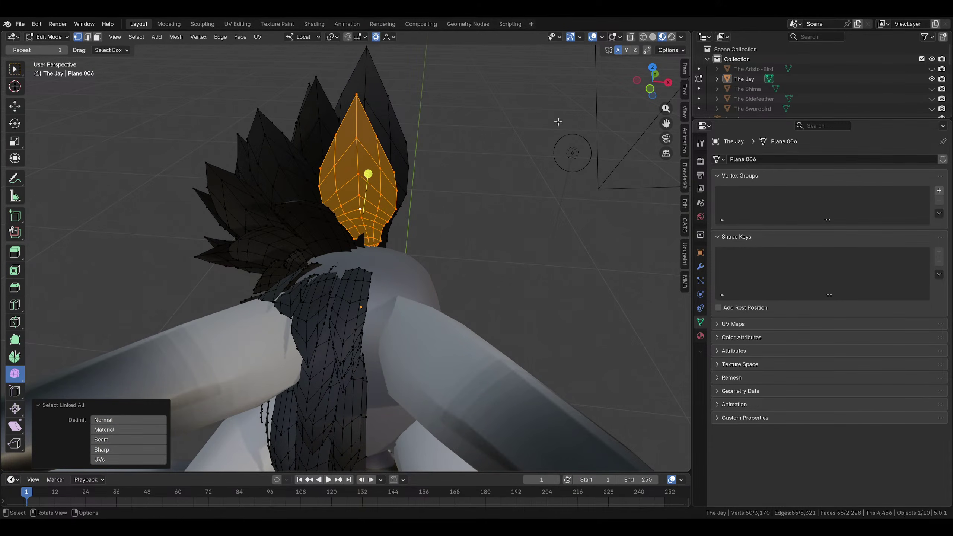
{"action": "left_click", "coordinate": [636, 80]}
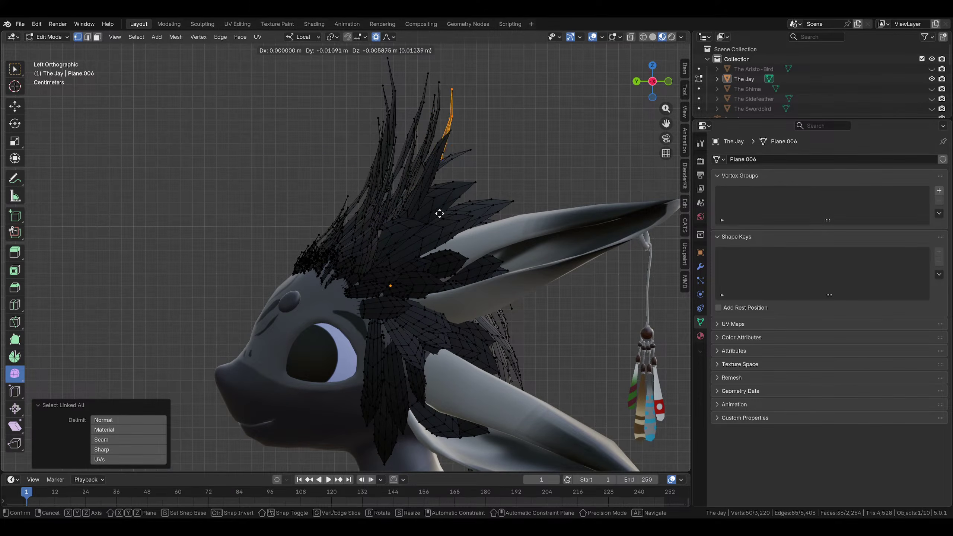
{"action": "left_click", "coordinate": [454, 221]}
{"action": "key", "text": "r"}
{"action": "left_click", "coordinate": [576, 156]}
Scale the new rear feather to 0.902 and move it in against the crest
{"action": "key", "text": "s"}
{"action": "left_click", "coordinate": [558, 158]}
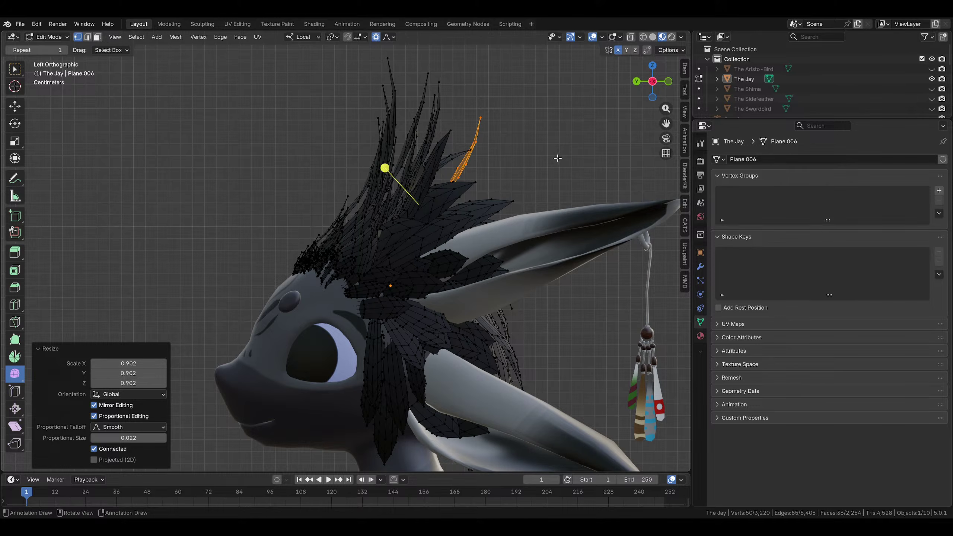
{"action": "key", "text": "g"}
{"action": "left_click", "coordinate": [546, 156]}
Bend the new rear feather backward by rotating its tip vertex by -16.3° with proportional editing
{"action": "middle_click_drag", "start_coordinate": [546, 155], "coordinate": [370, 178]}
{"action": "scroll", "coordinate": [329, 193], "scroll_direction": "down", "scroll_amount": 5}
{"action": "scroll", "coordinate": [370, 178], "scroll_direction": "up", "scroll_amount": 7}
{"action": "scroll", "coordinate": [155, 81], "scroll_direction": "down", "scroll_amount": 4}
{"action": "left_click", "coordinate": [232, 136]}
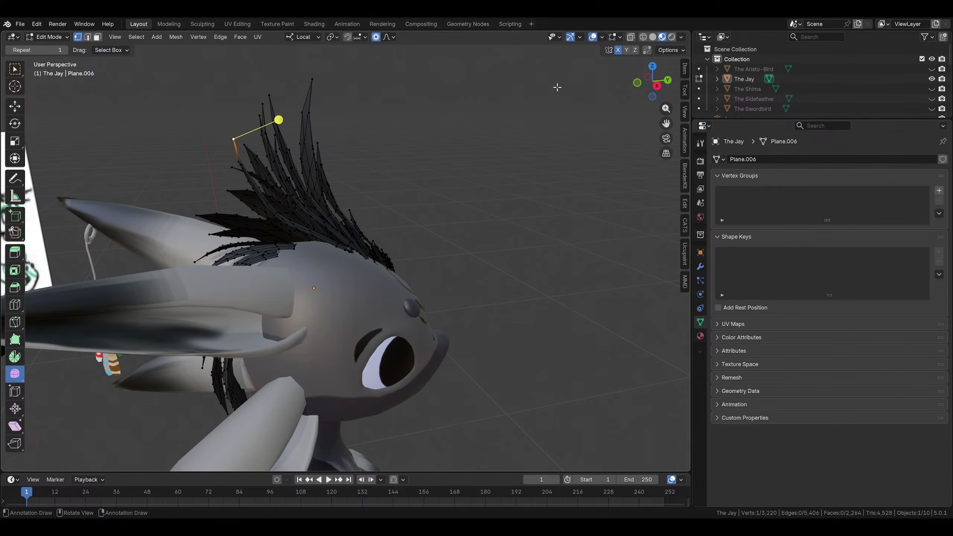
{"action": "left_click", "coordinate": [657, 87]}
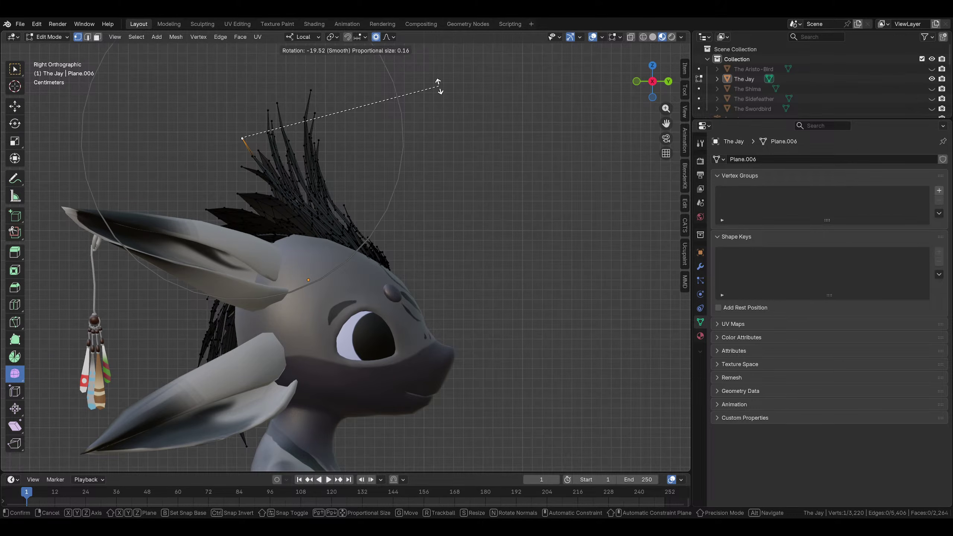
{"action": "left_click", "coordinate": [463, 93]}
{"action": "middle_click_drag", "start_coordinate": [463, 94], "coordinate": [464, 164]}
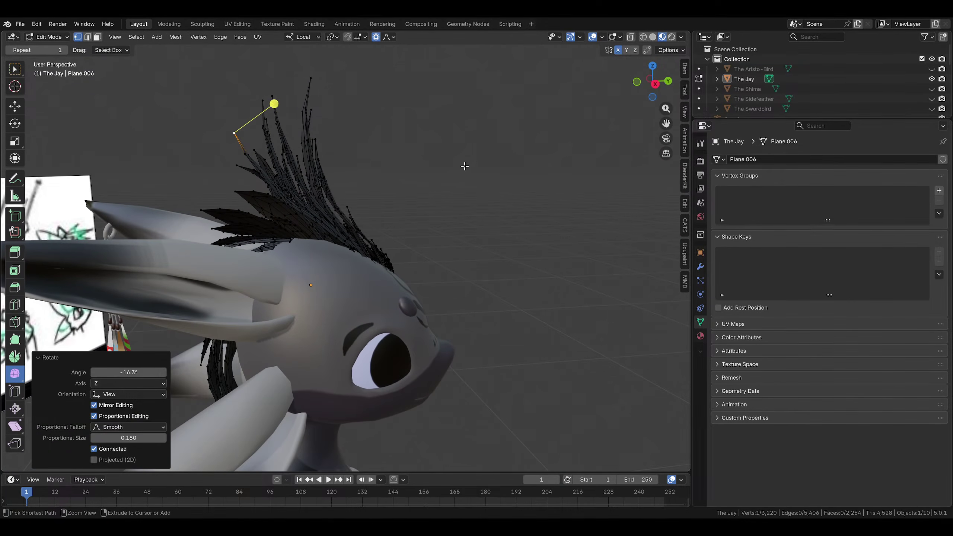
Duplicate the whole bent feather and offset the copy by -0.016113 m in Y and -0.006546 m in Z
{"action": "key", "text": "ctrl+l"}
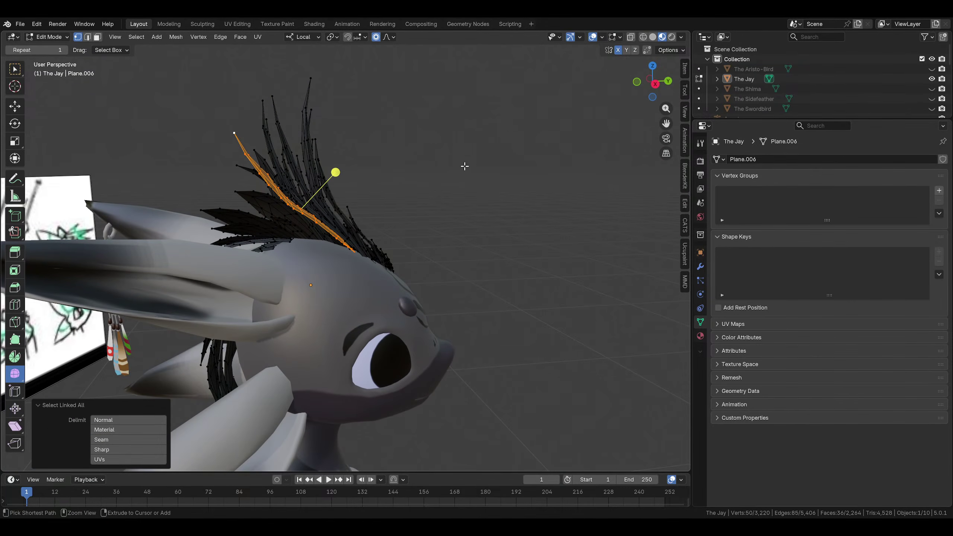
{"action": "left_click", "coordinate": [653, 85]}
{"action": "key", "text": "shift+d"}
{"action": "left_click", "coordinate": [474, 222]}
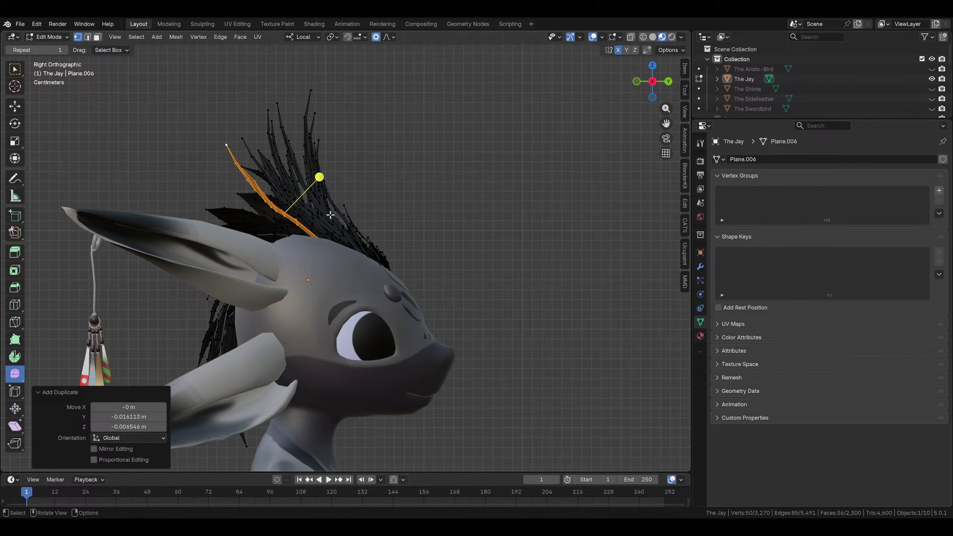
Bend the copied feather backward by rotating its tip vertex by -34.9° with proportional editing
{"action": "left_click", "coordinate": [227, 144]}
{"action": "key", "text": "r"}
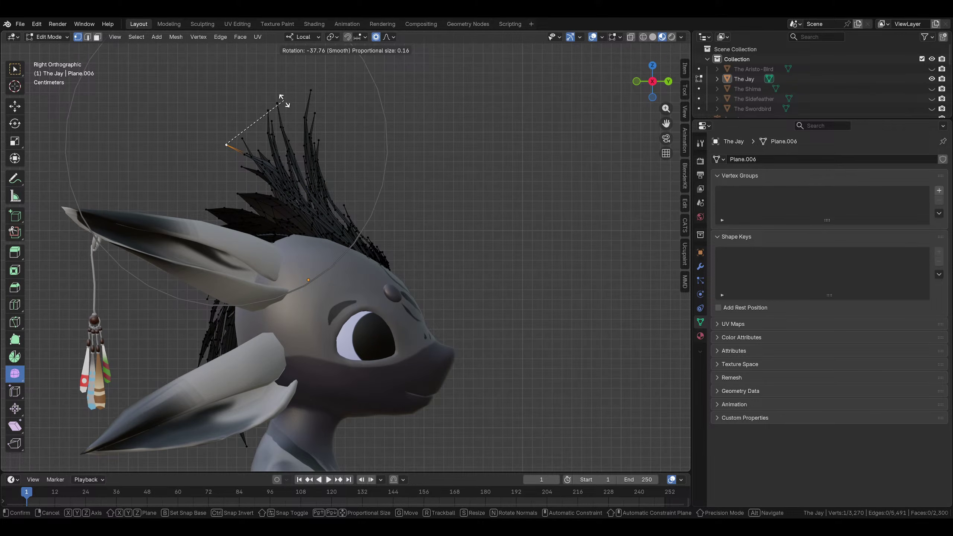
{"action": "left_click", "coordinate": [284, 99]}
{"action": "middle_click_drag", "start_coordinate": [285, 100], "coordinate": [319, 129]}
{"action": "key", "text": "r"}
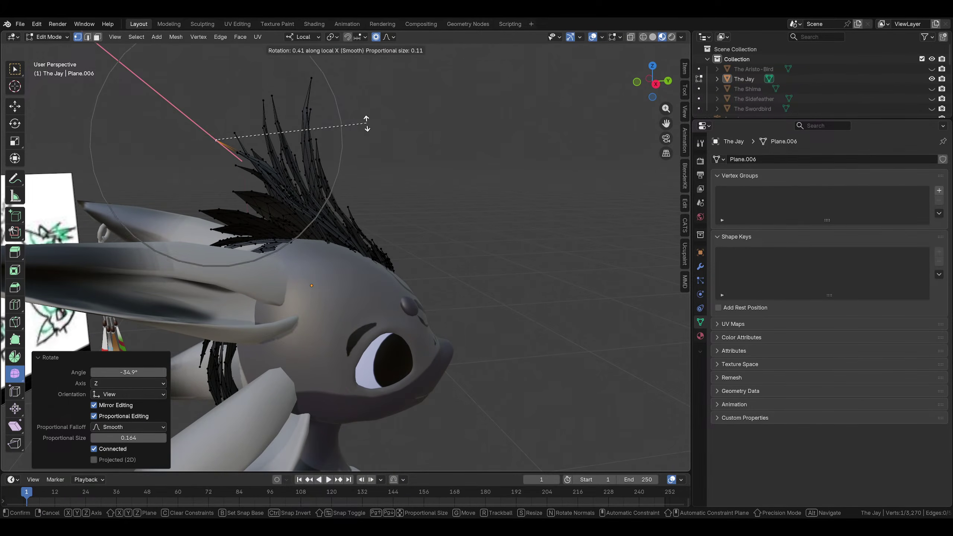
{"action": "right_click", "coordinate": [324, 94]}
Select the whole bent copy, move it slightly in the side view and rotate it by -11°
{"action": "key", "text": "ctrl+l"}
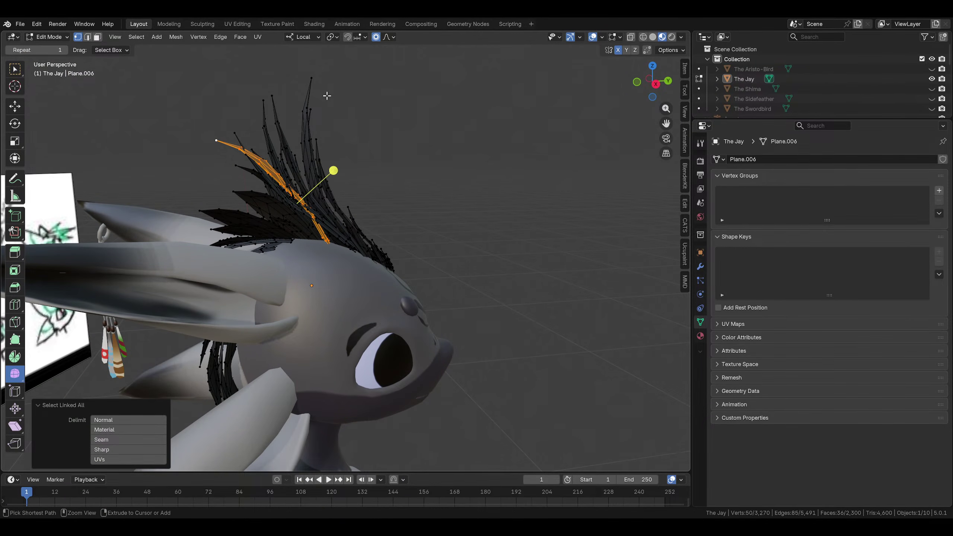
{"action": "left_click", "coordinate": [659, 87]}
{"action": "key", "text": "g"}
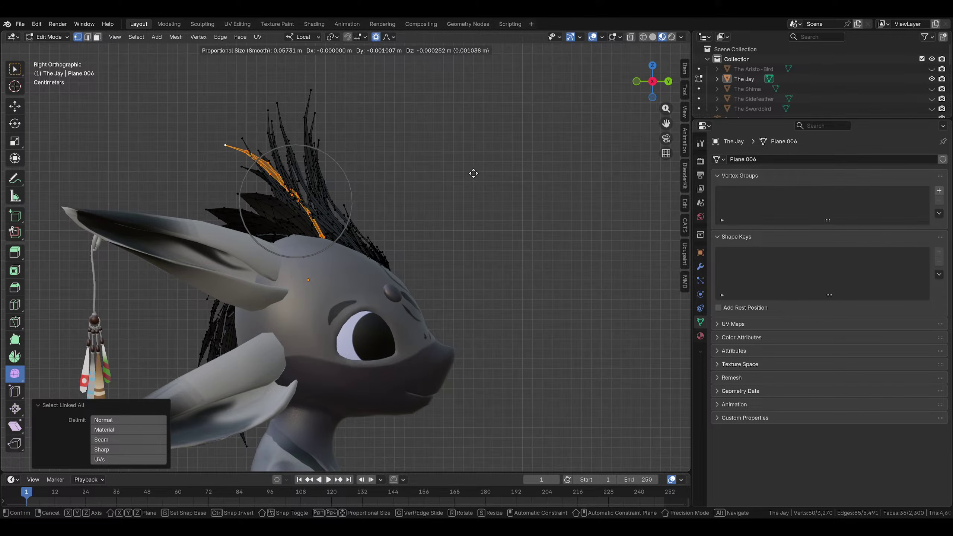
{"action": "left_click", "coordinate": [465, 181]}
{"action": "left_click", "coordinate": [457, 147]}
Raise a vertex partway along the feather with proportional editing to adjust its curve in the side view
{"action": "middle_click_drag", "start_coordinate": [457, 147], "coordinate": [426, 196]}
{"action": "scroll", "coordinate": [425, 196], "scroll_direction": "up", "scroll_amount": 4}
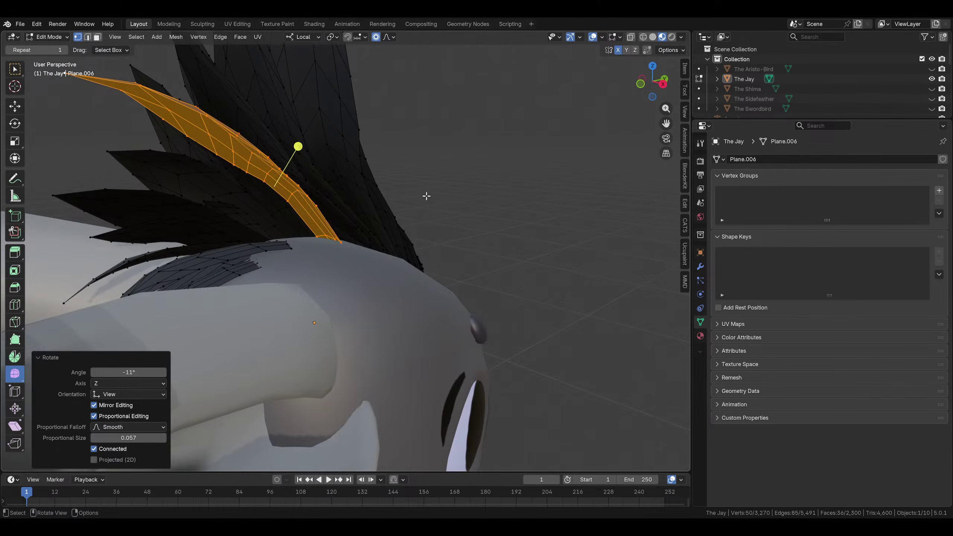
{"action": "middle_click_drag", "start_coordinate": [197, 174], "coordinate": [297, 92]}
{"action": "left_click", "coordinate": [249, 112]}
{"action": "left_click", "coordinate": [641, 90]}
{"action": "left_click", "coordinate": [653, 81]}
{"action": "key", "text": "g"}
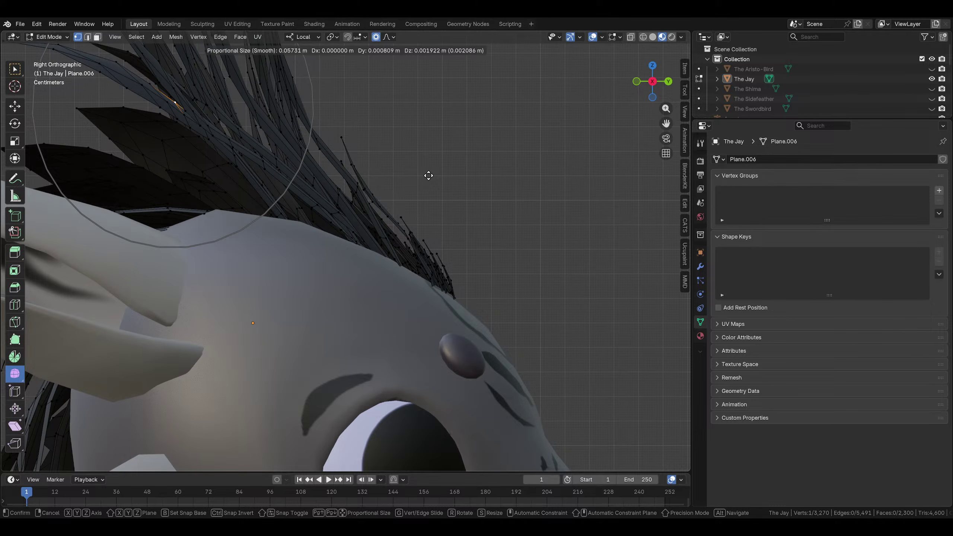
{"action": "left_click", "coordinate": [435, 167]}
Select the whole curved feather, move it by -0.009441 m in Z and tilt it backward
{"action": "key", "text": "ctrl+l"}
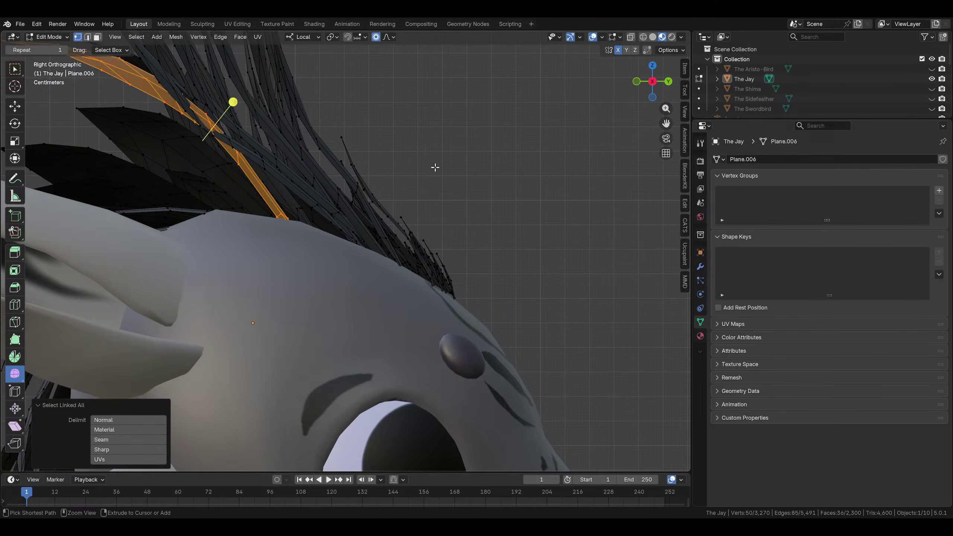
{"action": "scroll", "coordinate": [454, 169], "scroll_direction": "down", "scroll_amount": 2}
{"action": "key", "text": "g"}
{"action": "left_click", "coordinate": [453, 191]}
{"action": "key", "text": "r"}
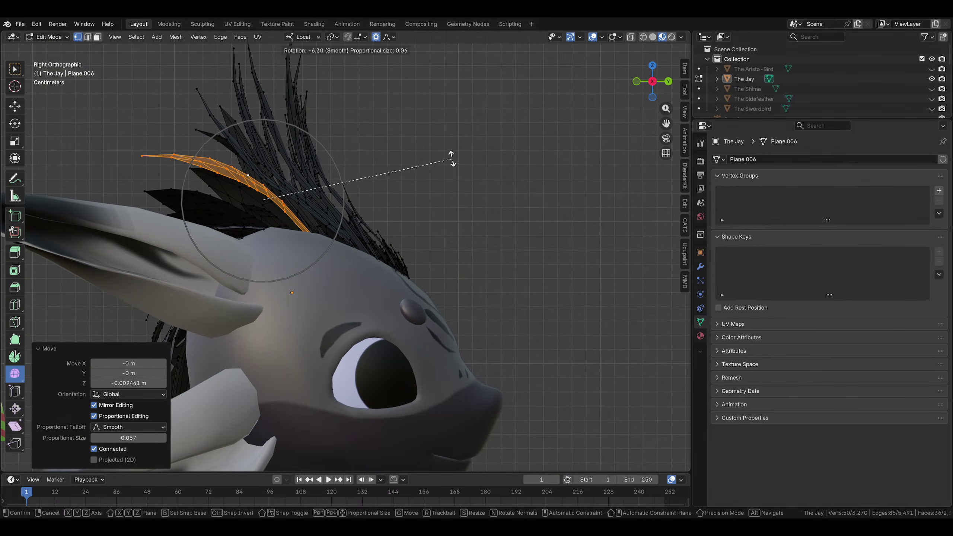
{"action": "left_click", "coordinate": [451, 158]}
Reposition the curved feather, scale it to 1.174, rotate it by -2.19° and clear the selection
{"action": "key", "text": "g"}
{"action": "left_click", "coordinate": [450, 153]}
{"action": "key", "text": "s"}
{"action": "left_click", "coordinate": [473, 186]}
{"action": "key", "text": "r"}
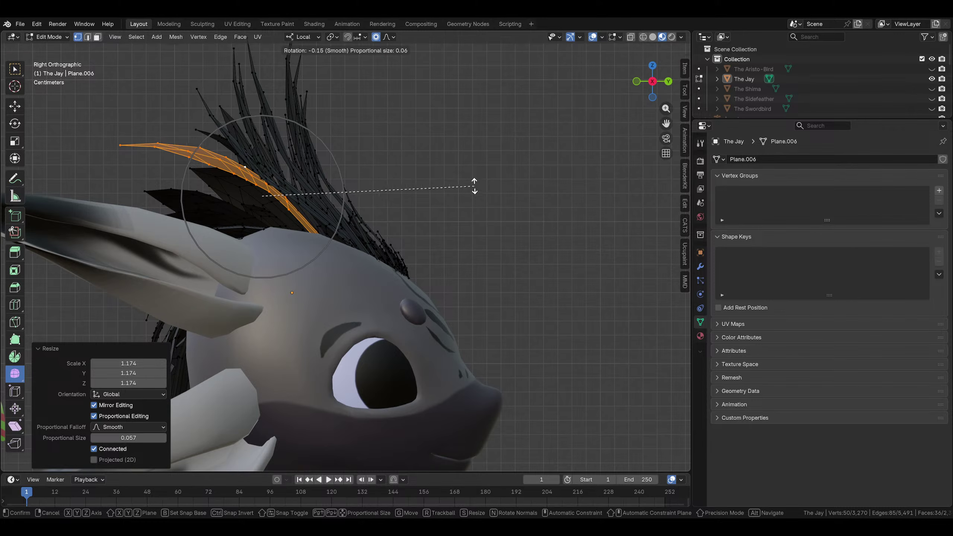
{"action": "left_click", "coordinate": [477, 177]}
{"action": "scroll", "coordinate": [446, 210], "scroll_direction": "down", "scroll_amount": 5}
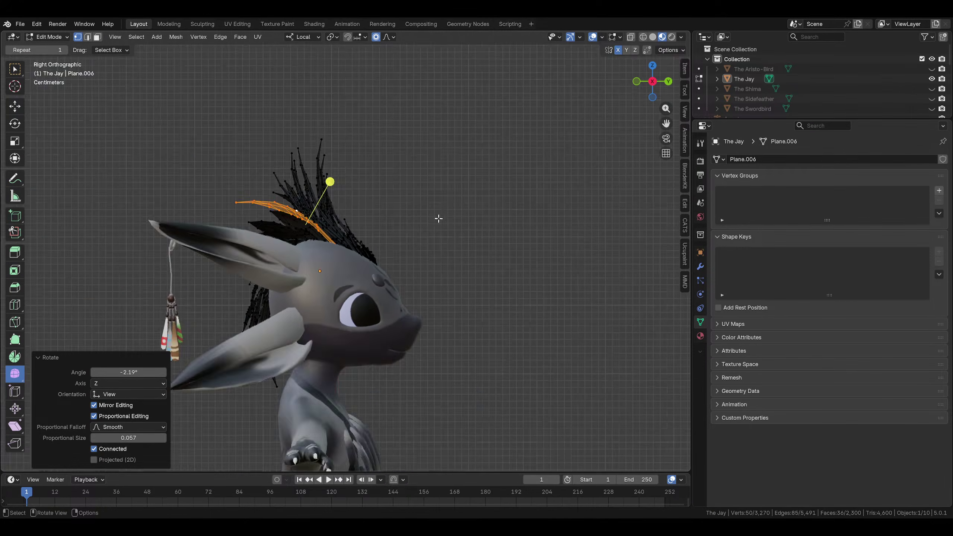
{"action": "middle_click_drag", "start_coordinate": [438, 218], "coordinate": [536, 259]}
{"action": "left_click", "coordinate": [477, 270]}
Select the whole small feather at the crest's rear base and place a duplicate of it in the side view
{"action": "middle_click_drag", "start_coordinate": [477, 271], "coordinate": [428, 247]}
{"action": "scroll", "coordinate": [425, 247], "scroll_direction": "up", "scroll_amount": 3}
{"action": "middle_click_drag", "start_coordinate": [359, 246], "coordinate": [367, 212]}
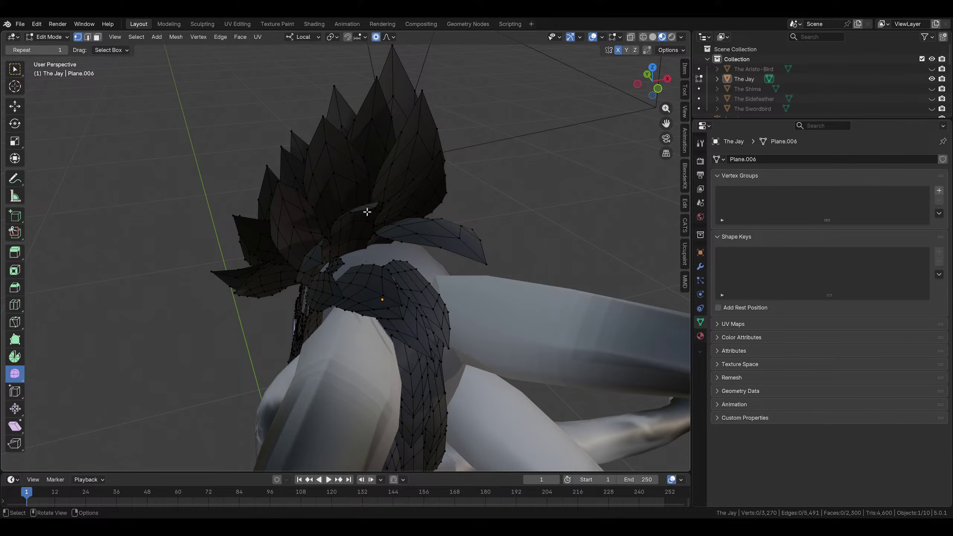
{"action": "key", "text": "ctrl+l"}
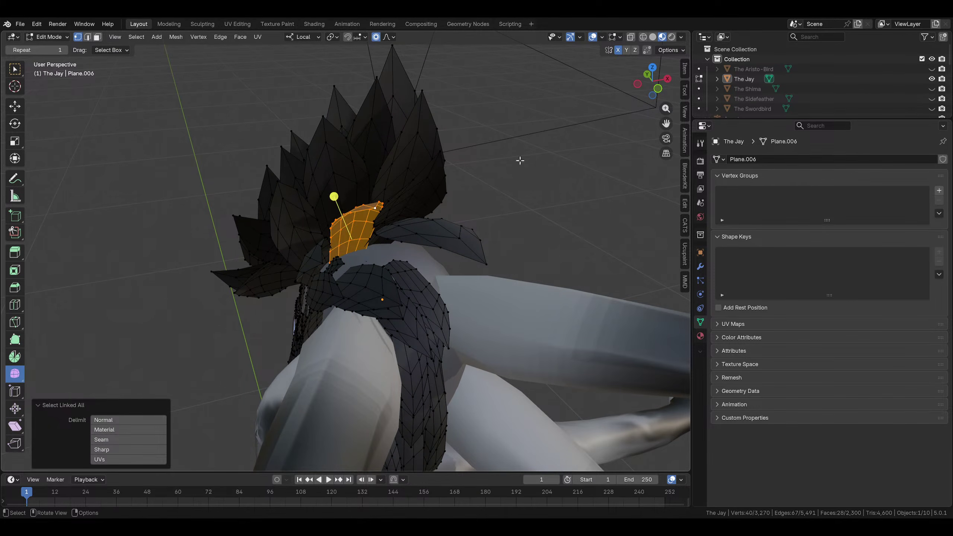
{"action": "left_click", "coordinate": [637, 84]}
{"action": "left_click", "coordinate": [514, 256]}
Rotate the duplicated small feather by -11.2°, and turn it further from an angled rear view
{"action": "middle_click_drag", "start_coordinate": [515, 257], "coordinate": [497, 203]}
{"action": "left_click", "coordinate": [416, 184]}
{"action": "middle_click_drag", "start_coordinate": [417, 183], "coordinate": [464, 207]}
{"action": "key", "text": "r"}
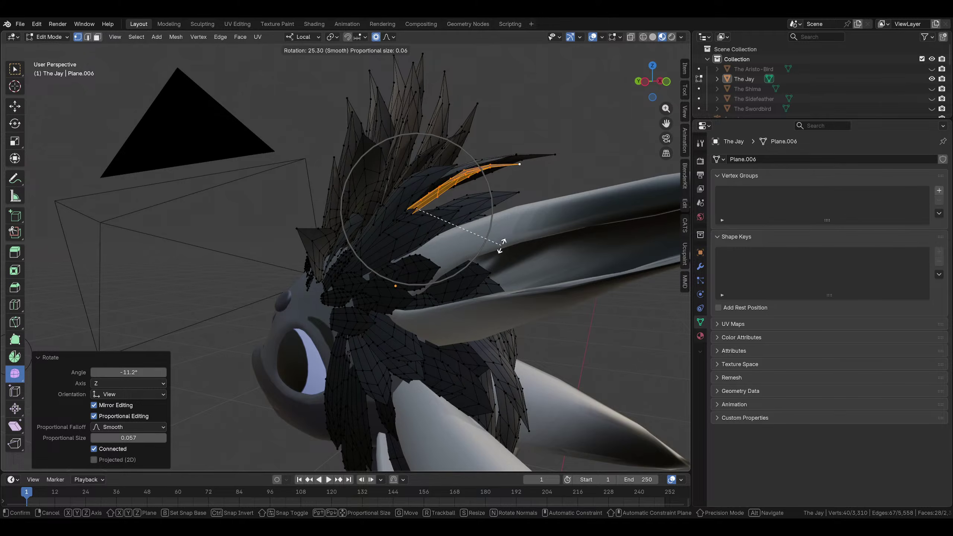
{"action": "left_click", "coordinate": [500, 246]}
Finish orienting the duplicated small feather, move it into the rear of the crest and clear the selection
{"action": "middle_click_drag", "start_coordinate": [499, 246], "coordinate": [502, 285]}
{"action": "left_click", "coordinate": [405, 260]}
{"action": "key", "text": "r"}
{"action": "key", "text": "g"}
{"action": "left_click", "coordinate": [500, 171]}
{"action": "left_click", "coordinate": [498, 215]}
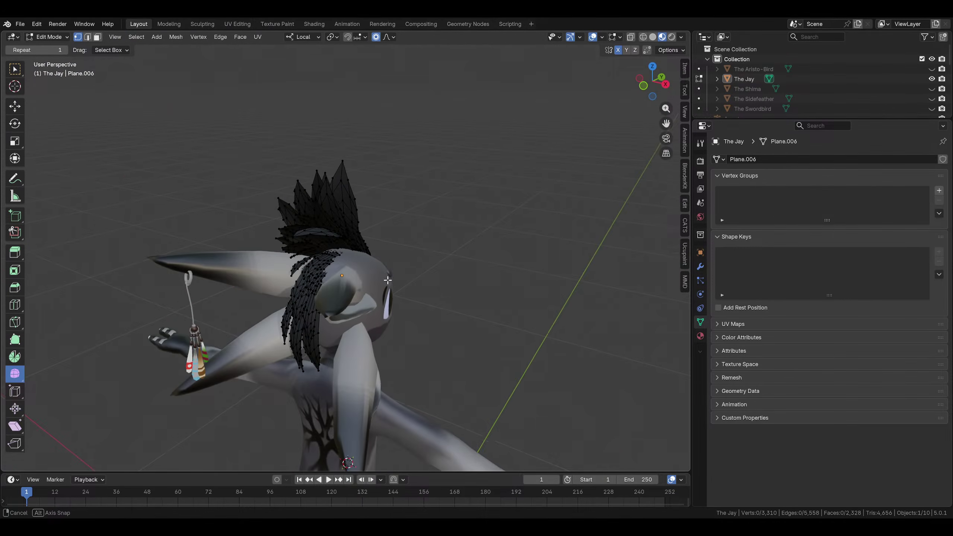
Select a whole small feather on the side of the crest above the eye and rotate it by -10.6°
{"action": "middle_click_drag", "start_coordinate": [387, 280], "coordinate": [404, 152]}
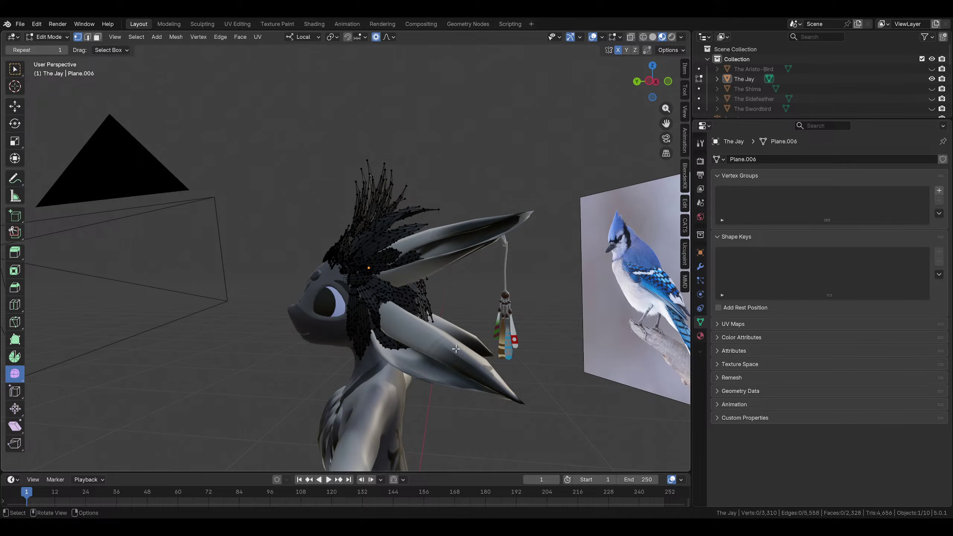
{"action": "middle_click_drag", "start_coordinate": [405, 341], "coordinate": [472, 375]}
{"action": "scroll", "coordinate": [424, 349], "scroll_direction": "up", "scroll_amount": 4}
{"action": "middle_click_drag", "start_coordinate": [378, 318], "coordinate": [386, 246], "text": "shift"}
{"action": "middle_click_drag", "start_coordinate": [404, 167], "coordinate": [521, 287]}
{"action": "key", "text": "ctrl+l"}
{"action": "key", "text": "r"}
{"action": "left_click", "coordinate": [425, 255]}
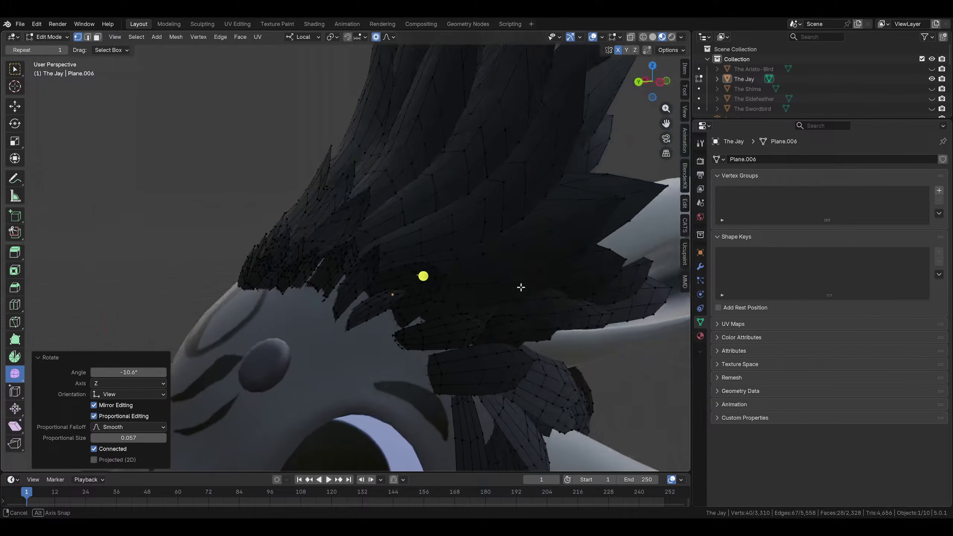
Rotate the selected side feather above the eye, move it towards the head and resize it
{"action": "key", "text": "r"}
{"action": "left_click", "coordinate": [536, 356]}
{"action": "middle_click_drag", "start_coordinate": [536, 356], "coordinate": [474, 358]}
{"action": "key", "text": "g"}
{"action": "left_click", "coordinate": [387, 365]}
{"action": "key", "text": "s"}
{"action": "left_click", "coordinate": [538, 344]}
Adjust the side feather's angle from a raised view and move it slightly along the side of the head
{"action": "middle_click_drag", "start_coordinate": [538, 344], "coordinate": [483, 440]}
{"action": "left_click", "coordinate": [563, 406]}
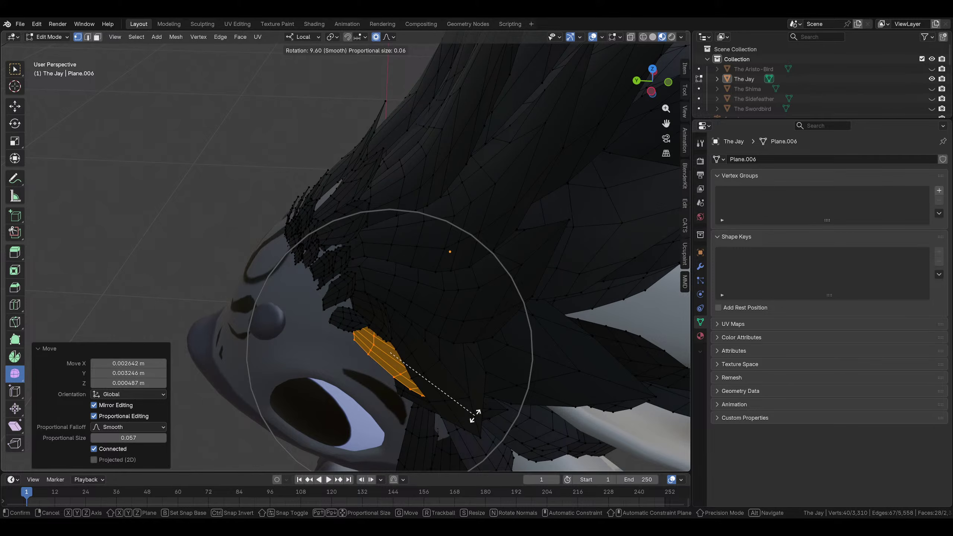
{"action": "key", "text": "g"}
{"action": "left_click", "coordinate": [446, 251]}
{"action": "middle_click_drag", "start_coordinate": [446, 251], "coordinate": [523, 336]}
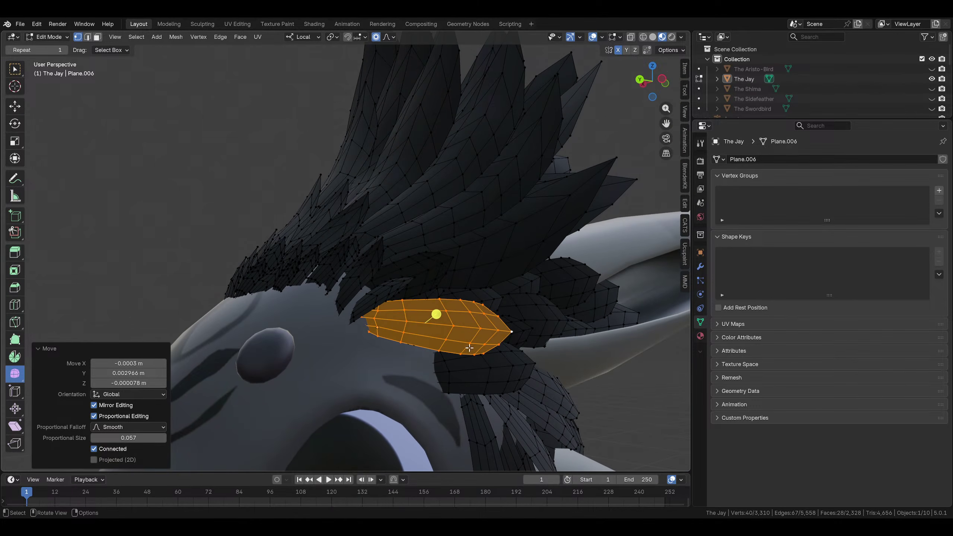
Bend the side feather above the eye with two rotations and a move between them
{"action": "middle_click_drag", "start_coordinate": [469, 348], "coordinate": [415, 230]}
{"action": "left_click", "coordinate": [503, 285]}
{"action": "key", "text": "r"}
{"action": "left_click", "coordinate": [523, 255]}
{"action": "key", "text": "g"}
{"action": "left_click", "coordinate": [501, 345]}
{"action": "key", "text": "r"}
{"action": "left_click", "coordinate": [446, 347]}
Select the whole side feather and move it into the side of the crest, in front of the ear
{"action": "key", "text": "ctrl+l"}
{"action": "key", "text": "g"}
{"action": "left_click", "coordinate": [495, 340]}
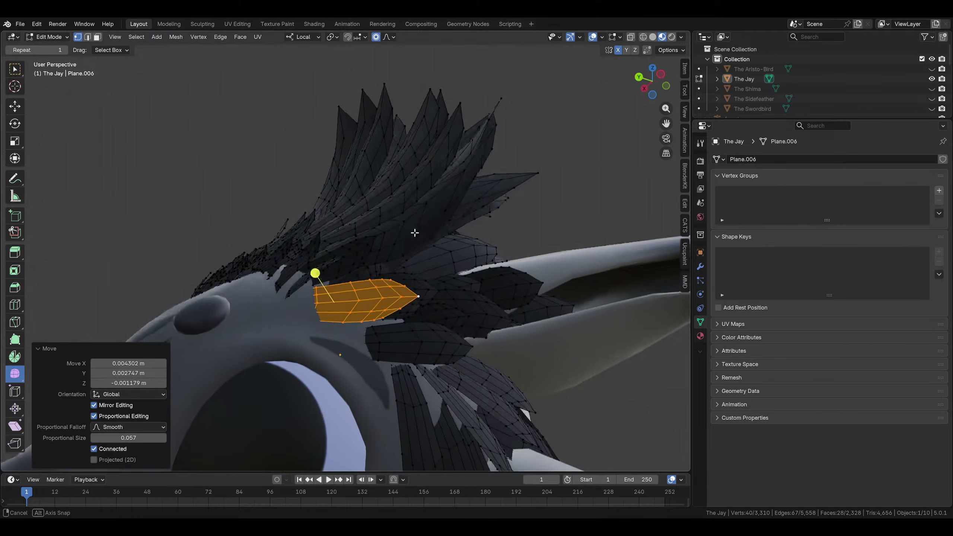
{"action": "key", "text": "g"}
{"action": "left_click", "coordinate": [409, 210]}
{"action": "middle_click_drag", "start_coordinate": [490, 253], "coordinate": [402, 235]}
Rotate the side feather further from an angled front view to follow the head's curve
{"action": "key", "text": "r"}
{"action": "left_click", "coordinate": [456, 195]}
{"action": "left_click", "coordinate": [403, 216]}
{"action": "key", "text": "r"}
{"action": "left_click", "coordinate": [467, 189]}
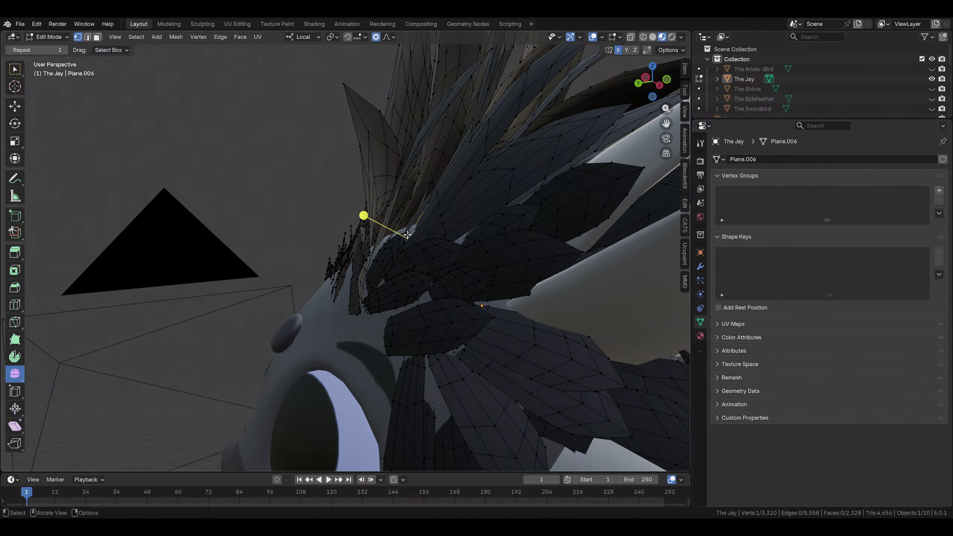
Select a whole small side feather, rotate it by -20.6° about its local Z axis and move it slightly
{"action": "key", "text": "ctrl+l"}
{"action": "middle_click_drag", "start_coordinate": [406, 234], "coordinate": [279, 227]}
{"action": "key", "text": "r"}
{"action": "left_click", "coordinate": [435, 326]}
{"action": "key", "text": "r"}
{"action": "left_click", "coordinate": [449, 318]}
{"action": "key", "text": "g"}
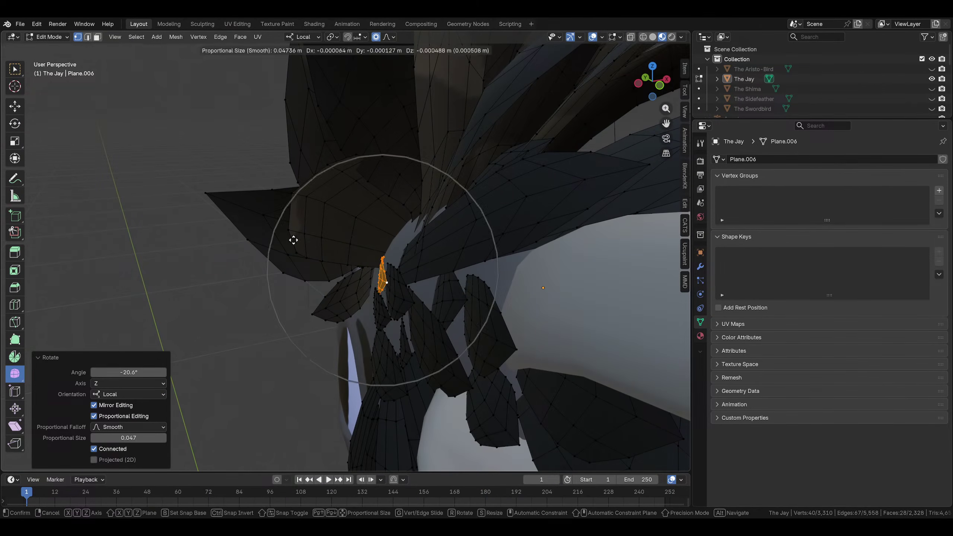
{"action": "left_click", "coordinate": [305, 257]}
Resize the selected small feather, scaling it up by a factor of 3.746
{"action": "middle_click_drag", "start_coordinate": [304, 257], "coordinate": [495, 258]}
{"action": "key", "text": "s"}
{"action": "left_click", "coordinate": [383, 284]}
{"action": "key", "text": "s"}
{"action": "left_click", "coordinate": [205, 233]}
{"action": "scroll", "coordinate": [202, 234], "scroll_direction": "down", "scroll_amount": 5}
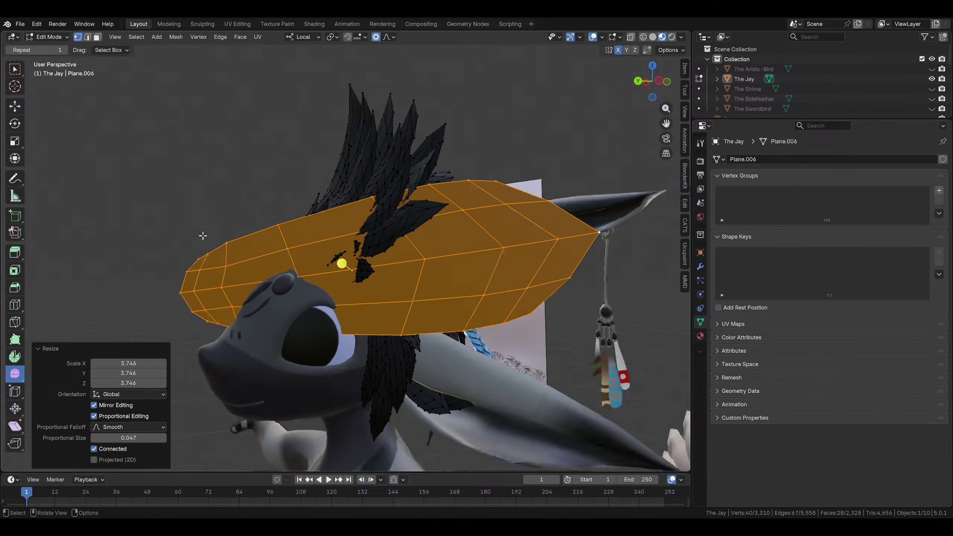
Move the enlarged feather away from the crest and scale it down by 0.421 and again by 0.806
{"action": "key", "text": "g"}
{"action": "middle_click_drag", "start_coordinate": [342, 276], "coordinate": [300, 262]}
{"action": "key", "text": "s"}
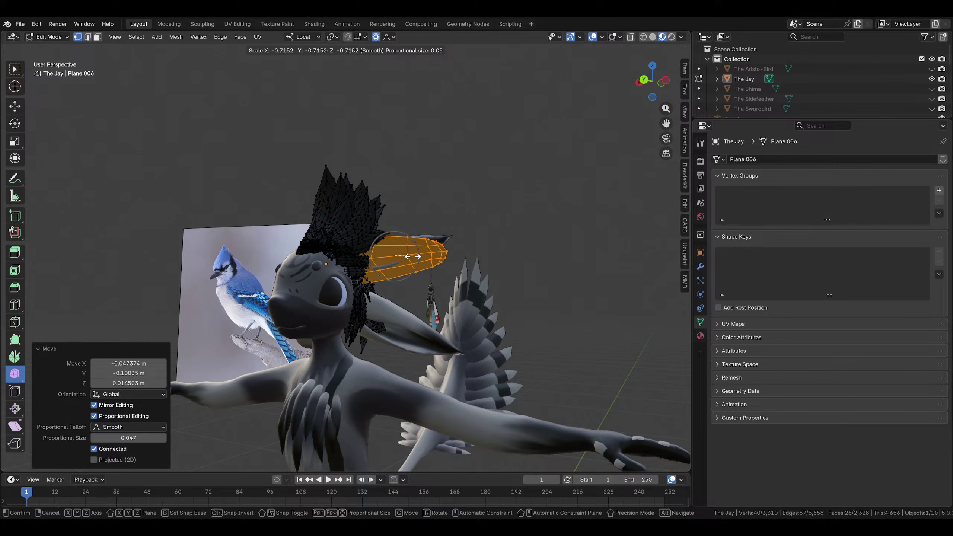
{"action": "left_click", "coordinate": [383, 259]}
{"action": "scroll", "coordinate": [377, 262], "scroll_direction": "up", "scroll_amount": 3}
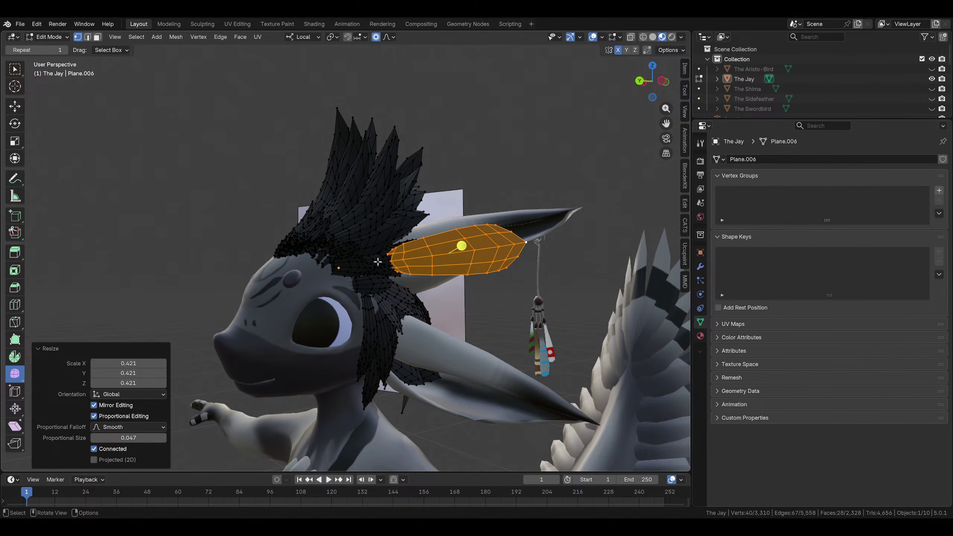
{"action": "left_click", "coordinate": [568, 261]}
Move the scaled feather onto the side of the head, with its base above the eye
{"action": "middle_click_drag", "start_coordinate": [568, 261], "coordinate": [535, 233]}
{"action": "key", "text": "g"}
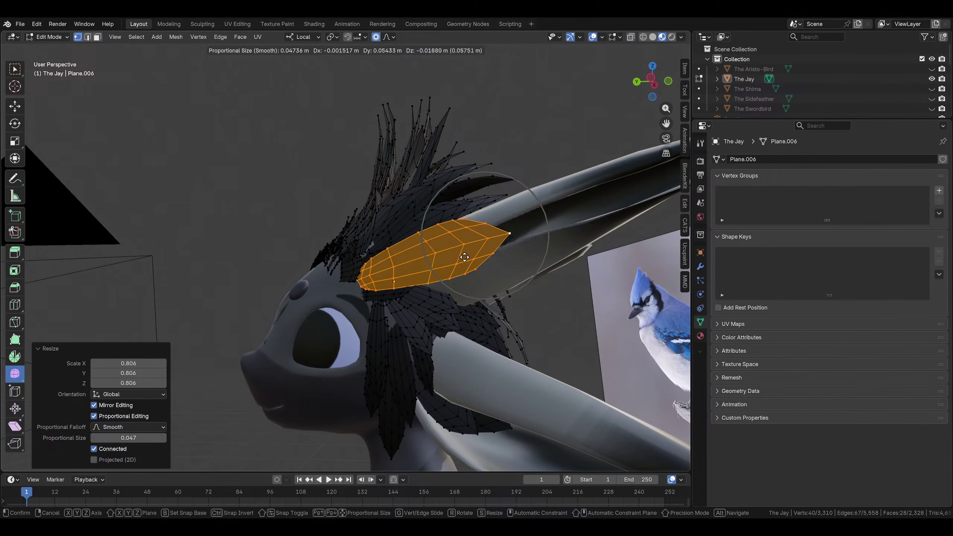
{"action": "middle_click_drag", "start_coordinate": [452, 271], "coordinate": [429, 226]}
{"action": "left_click", "coordinate": [501, 279]}
{"action": "left_click", "coordinate": [362, 335]}
{"action": "key", "text": "g"}
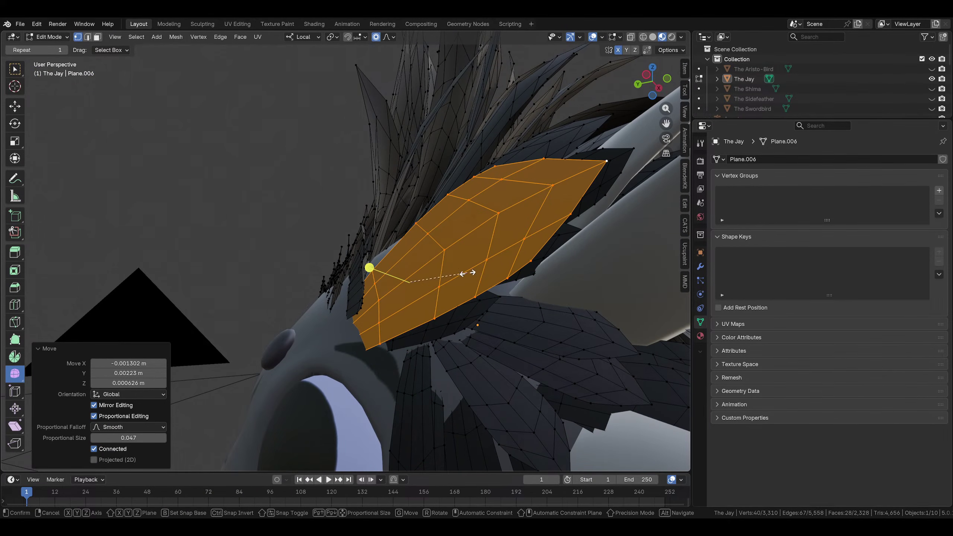
Rotate the feather above the eye by -9.34° and shift it closer to the scalp
{"action": "key", "text": "g"}
{"action": "middle_click_drag", "start_coordinate": [450, 285], "coordinate": [484, 229]}
{"action": "left_click", "coordinate": [503, 280]}
{"action": "scroll", "coordinate": [484, 229], "scroll_direction": "up", "scroll_amount": 3}
{"action": "key", "text": "r"}
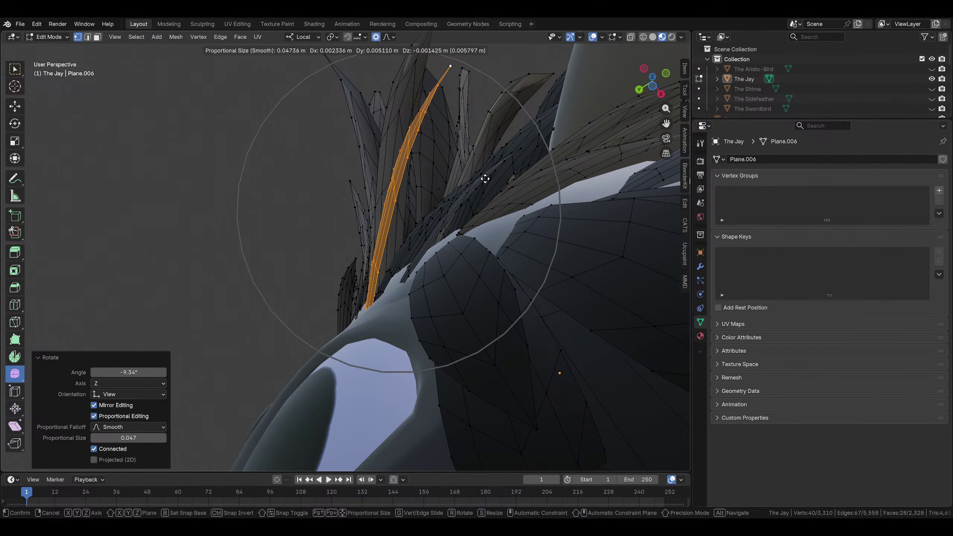
{"action": "left_click", "coordinate": [485, 179]}
{"action": "middle_click_drag", "start_coordinate": [485, 179], "coordinate": [547, 315]}
Fine-tune the feather's position on the side of the crest and clear the selection
{"action": "key", "text": "g"}
{"action": "left_click", "coordinate": [453, 285]}
{"action": "scroll", "coordinate": [434, 347], "scroll_direction": "down", "scroll_amount": 4}
{"action": "scroll", "coordinate": [546, 315], "scroll_direction": "down", "scroll_amount": 2}
{"action": "left_click", "coordinate": [547, 315]}
{"action": "scroll", "coordinate": [546, 315], "scroll_direction": "down", "scroll_amount": 3}
{"action": "middle_click_drag", "start_coordinate": [394, 319], "coordinate": [354, 317]}
{"action": "scroll", "coordinate": [352, 315], "scroll_direction": "up", "scroll_amount": 3}
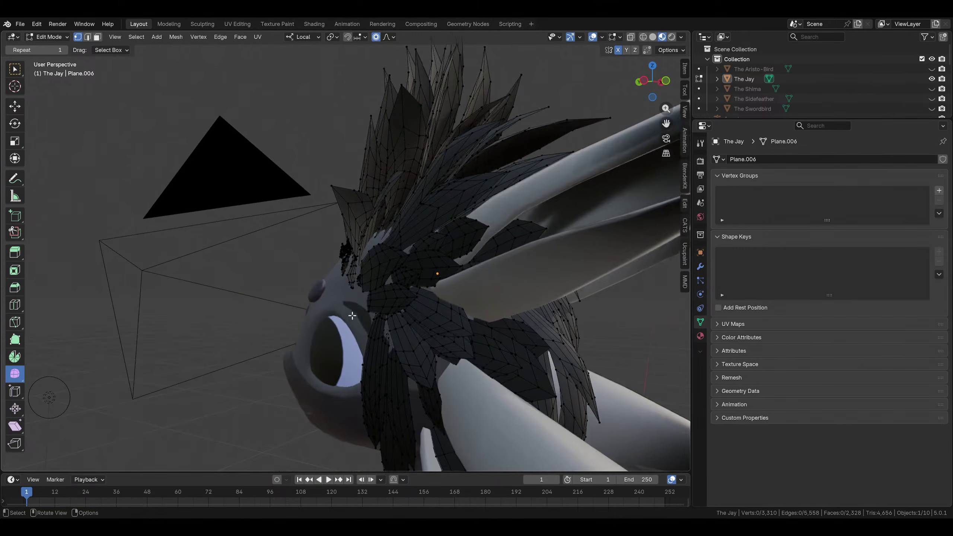
Select a whole feather on the side of the crest above the ear base and scale it by 0.885
{"action": "middle_click_drag", "start_coordinate": [404, 258], "coordinate": [499, 247]}
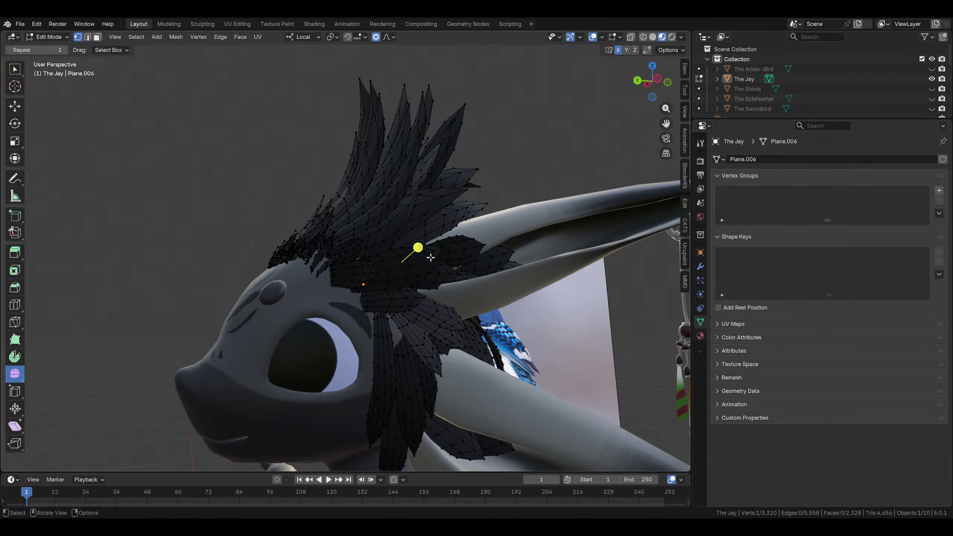
{"action": "middle_click_drag", "start_coordinate": [442, 264], "coordinate": [535, 263]}
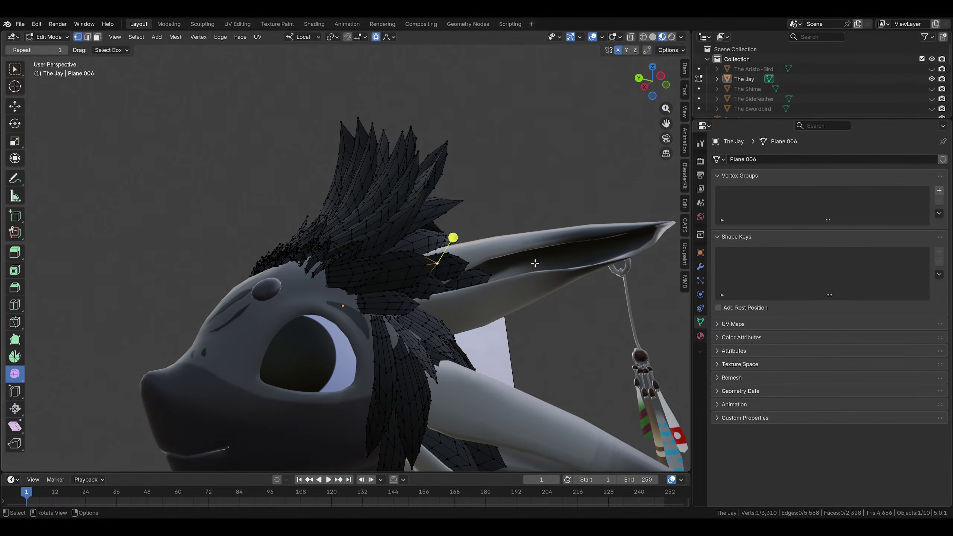
{"action": "left_click", "coordinate": [532, 287]}
{"action": "key", "text": "ctrl+l"}
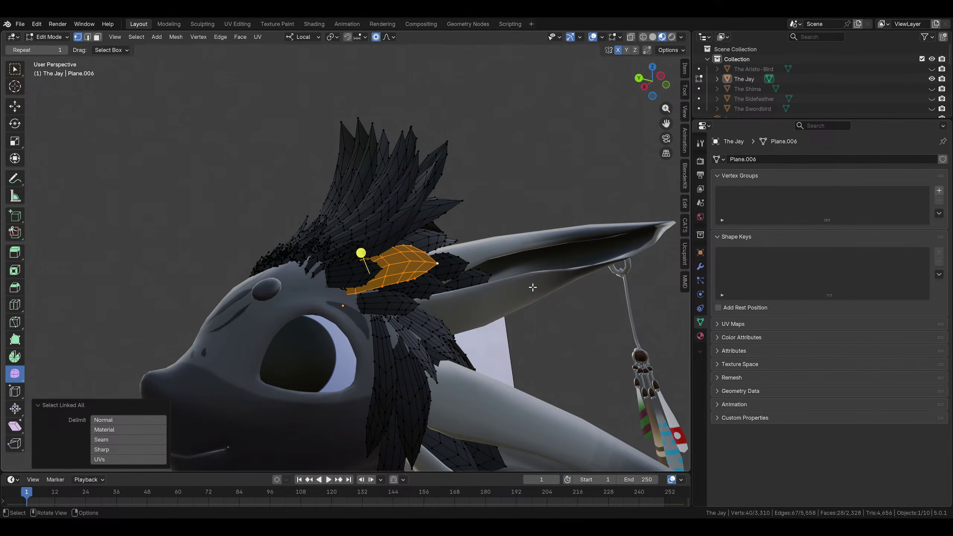
{"action": "left_click", "coordinate": [522, 348]}
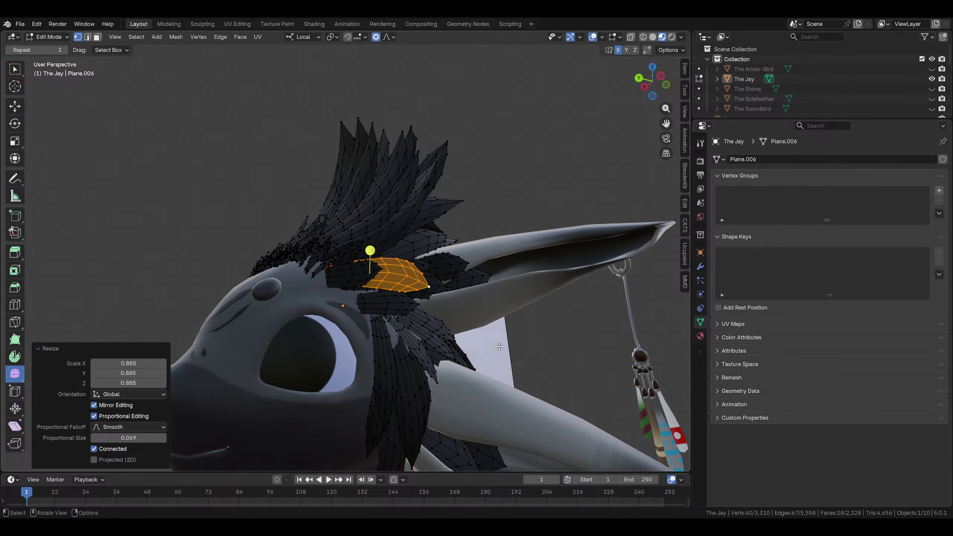
Rotate the scaled-down side feather from a rear angle and move it closer to the head
{"action": "middle_click_drag", "start_coordinate": [509, 358], "coordinate": [465, 327]}
{"action": "key", "text": "r"}
{"action": "left_click", "coordinate": [422, 367]}
{"action": "key", "text": "g"}
{"action": "left_click", "coordinate": [419, 365]}
{"action": "scroll", "coordinate": [415, 366], "scroll_direction": "up", "scroll_amount": 4}
{"action": "key", "text": "g"}
{"action": "scroll", "coordinate": [434, 349], "scroll_direction": "down", "scroll_amount": 5}
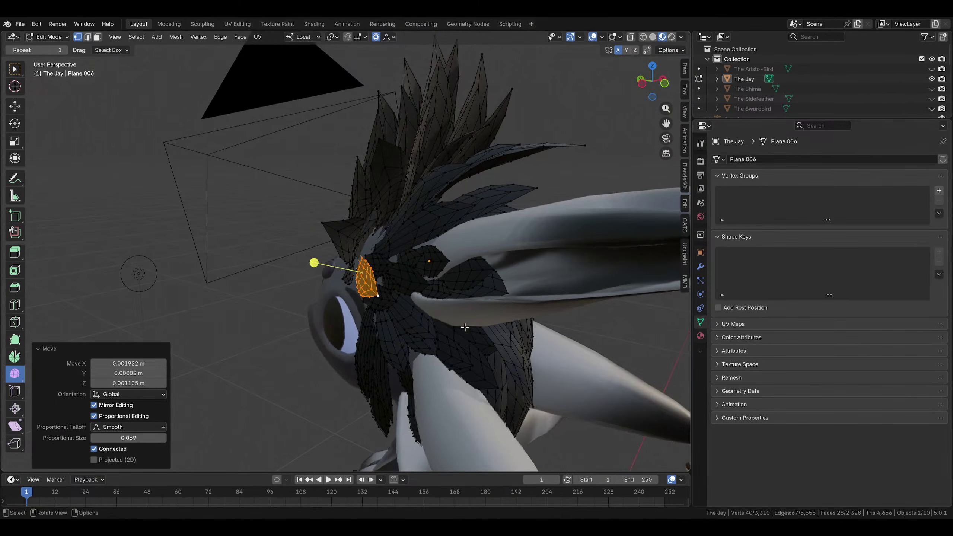
Select a whole upright feather on the crest's side and place a duplicate of it above the ear base
{"action": "mouse_move", "coordinate": [387, 200]}
{"action": "middle_mouse_down"}
{"action": "mouse_move", "coordinate": [349, 270]}
{"action": "mouse_move", "coordinate": [386, 206]}
{"action": "middle_mouse_up"}
{"action": "left_click", "coordinate": [369, 203]}
{"action": "left_click_drag", "start_coordinate": [386, 206], "coordinate": [388, 208]}
{"action": "key", "text": "ctrl+l"}
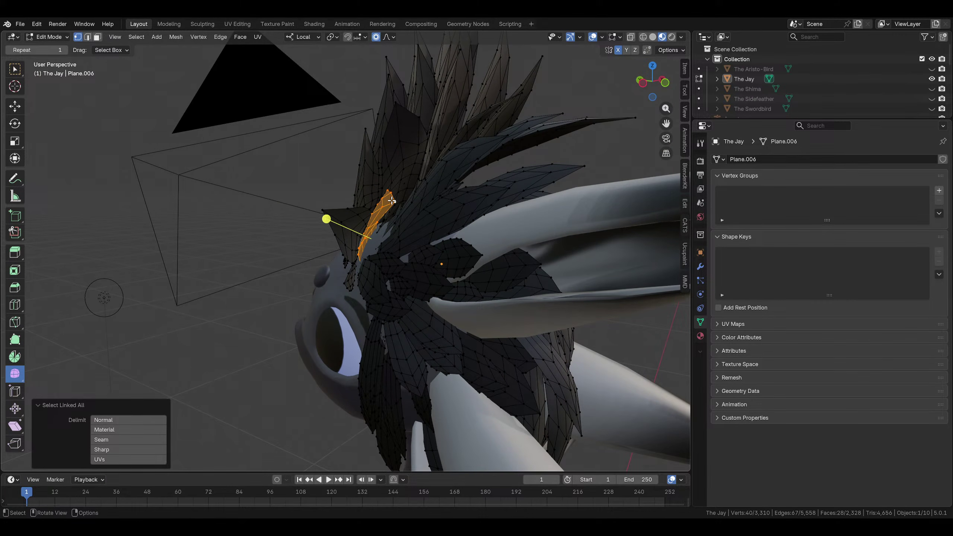
{"action": "left_click", "coordinate": [431, 227]}
{"action": "middle_click_drag", "start_coordinate": [428, 231], "coordinate": [451, 300]}
{"action": "left_click", "coordinate": [457, 310]}
{"action": "key", "text": "g"}
{"action": "left_click", "coordinate": [446, 271]}
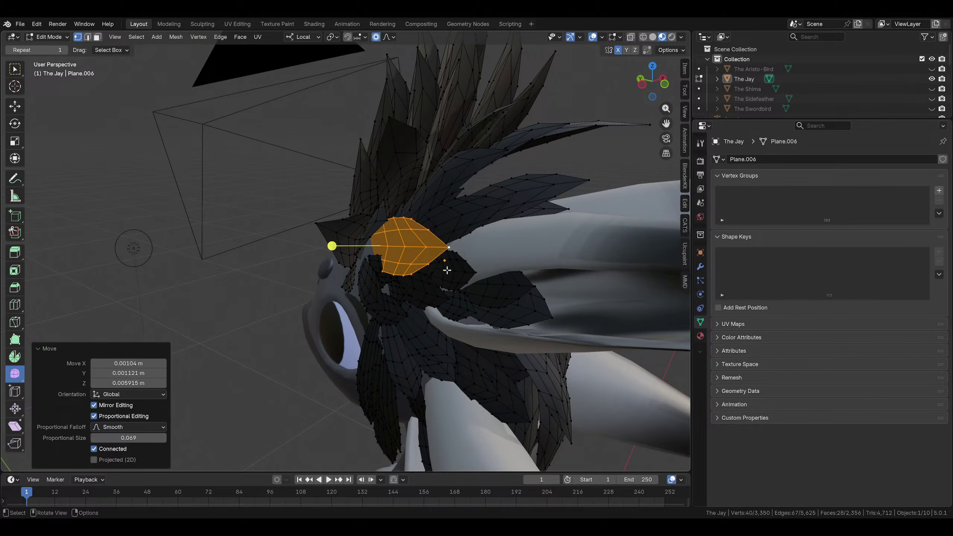
Rotate the duplicated feather by -15° and move it against the side of the crest
{"action": "left_click", "coordinate": [467, 243]}
{"action": "middle_click_drag", "start_coordinate": [466, 242], "coordinate": [488, 209]}
{"action": "key", "text": "r"}
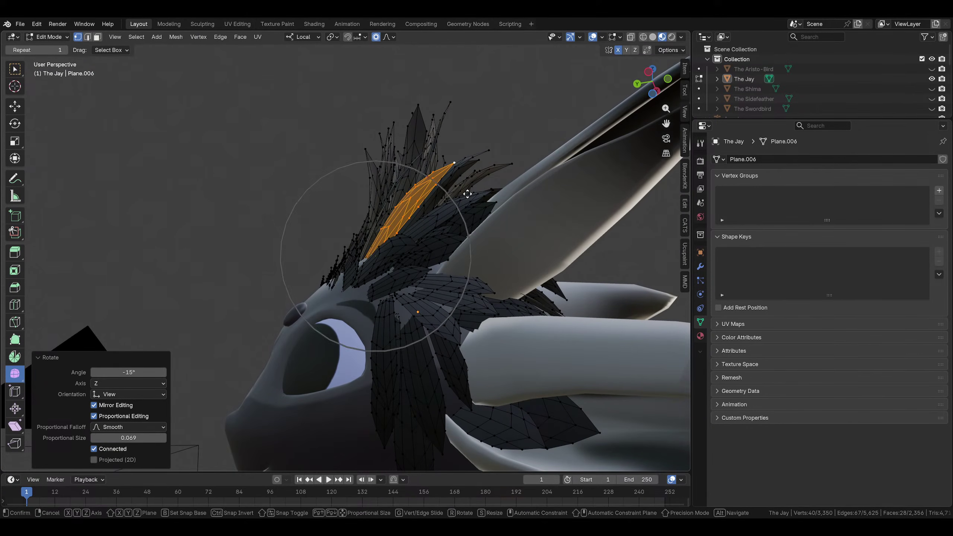
{"action": "left_click", "coordinate": [465, 191]}
Bend the duplicated feather's tip by rotating it 30.9°, moving it down and rotating it back the other way
{"action": "left_click", "coordinate": [444, 154]}
{"action": "middle_click_drag", "start_coordinate": [468, 151], "coordinate": [475, 131]}
{"action": "key", "text": "r"}
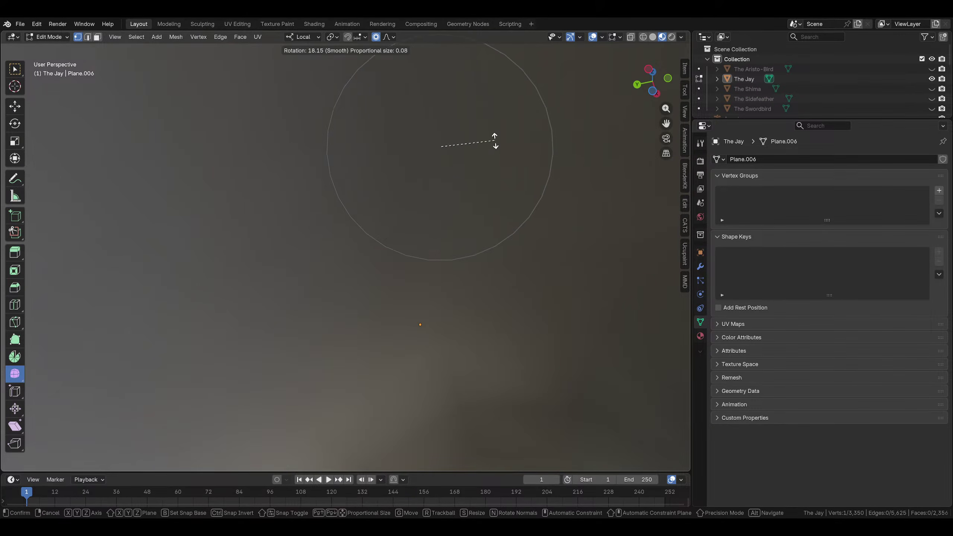
{"action": "left_click", "coordinate": [495, 147]}
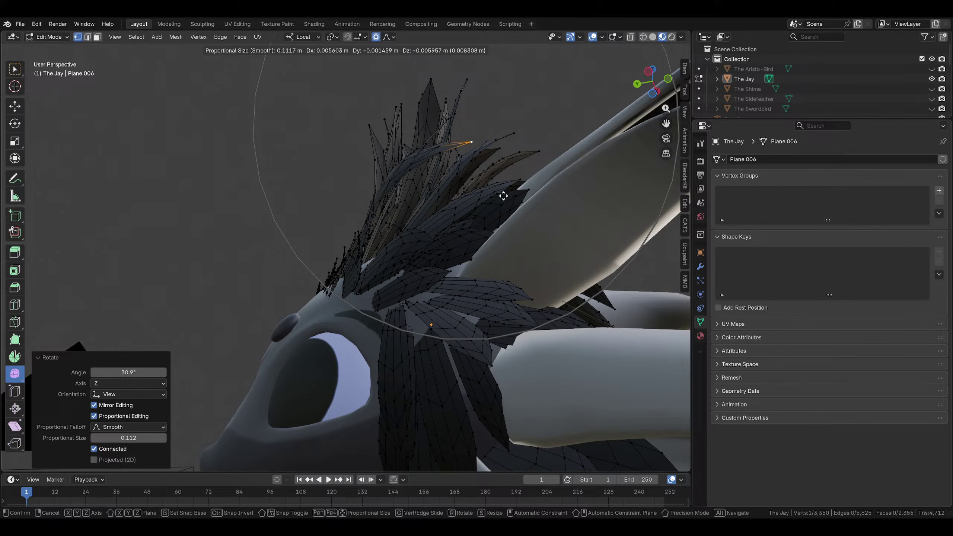
{"action": "left_click", "coordinate": [496, 215]}
{"action": "key", "text": "r"}
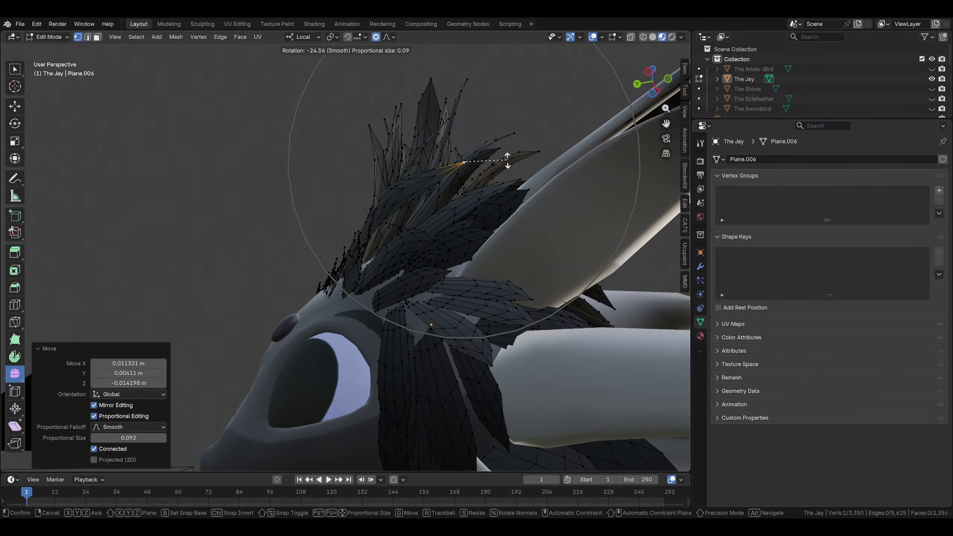
{"action": "left_click", "coordinate": [507, 161]}
Select the whole duplicated feather, reposition and scale it within the crest, and clear the selection
{"action": "middle_click_drag", "start_coordinate": [507, 160], "coordinate": [475, 250]}
{"action": "key", "text": "ctrl+l"}
{"action": "left_click", "coordinate": [545, 214]}
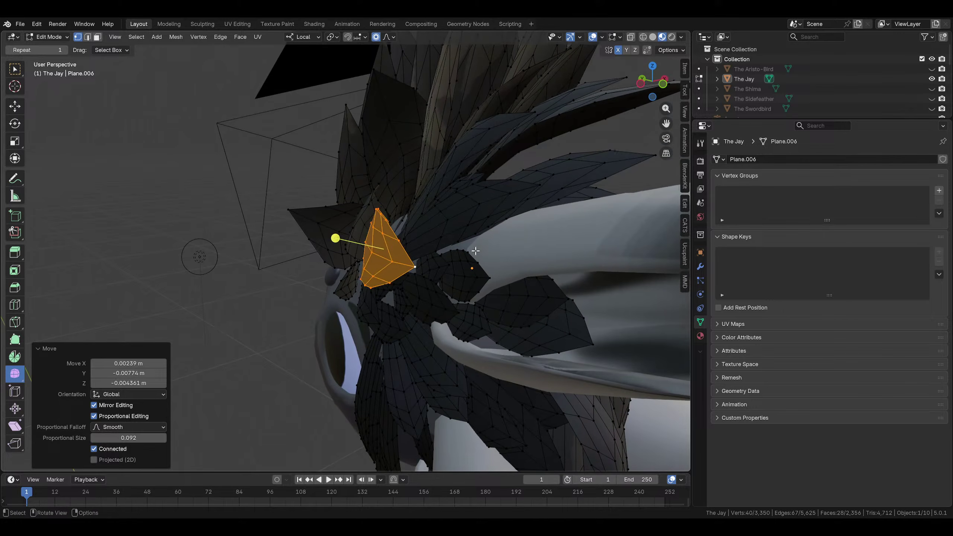
{"action": "left_click", "coordinate": [476, 119]}
{"action": "middle_click_drag", "start_coordinate": [475, 119], "coordinate": [487, 323]}
{"action": "left_click", "coordinate": [428, 348]}
{"action": "key", "text": "s"}
{"action": "left_click", "coordinate": [566, 309]}
Select a feather's tip on the side of the crest near the ear base and move it slightly
{"action": "middle_click_drag", "start_coordinate": [514, 375], "coordinate": [566, 329]}
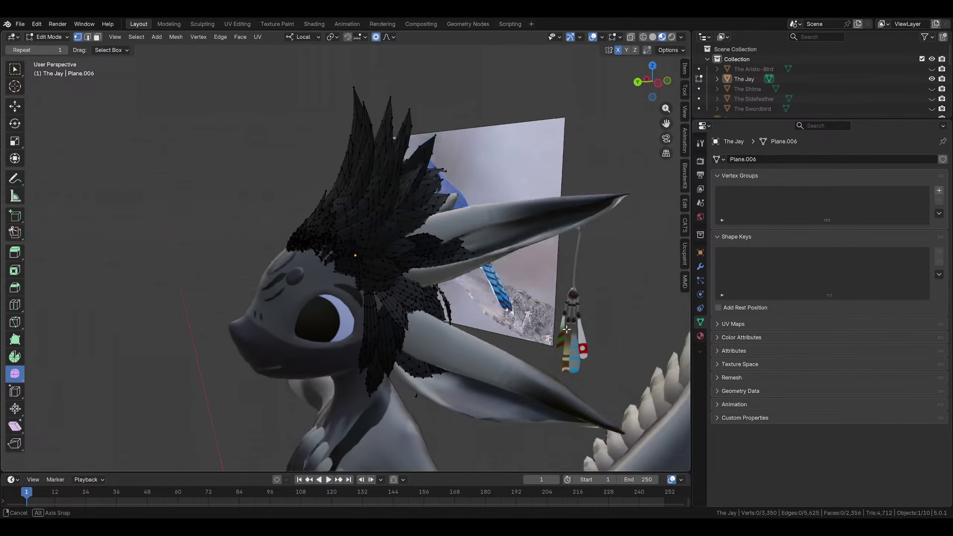
{"action": "middle_click_drag", "start_coordinate": [537, 301], "coordinate": [456, 280]}
{"action": "left_click", "coordinate": [400, 244]}
{"action": "left_click", "coordinate": [452, 175]}
{"action": "scroll", "coordinate": [610, 147], "scroll_direction": "up", "scroll_amount": 3}
{"action": "scroll", "coordinate": [456, 279], "scroll_direction": "down", "scroll_amount": 5}
{"action": "middle_click_drag", "start_coordinate": [390, 297], "coordinate": [384, 328]}
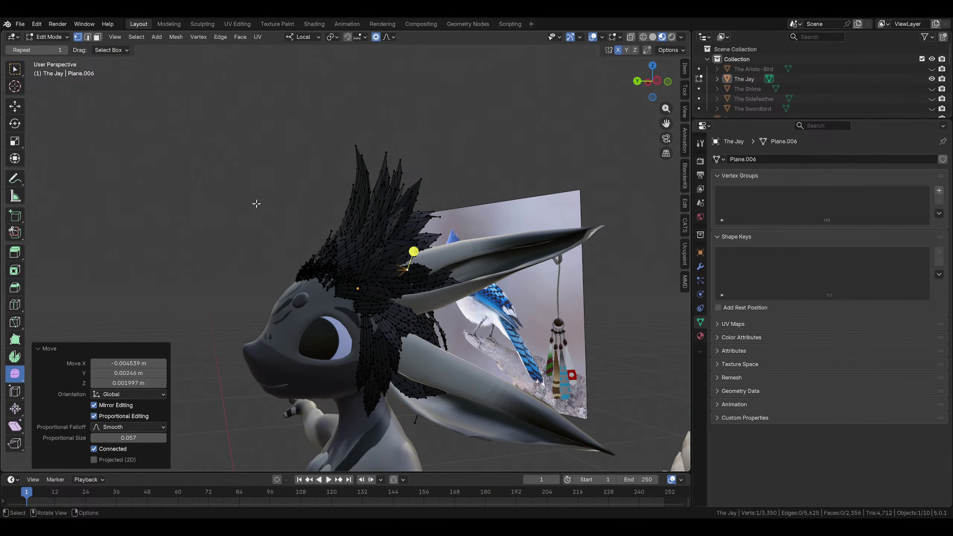
Select the feathers at the front of the crest, lower them by 0.006453 m on local Z, and clear the selection
{"action": "left_click_drag", "start_coordinate": [352, 310], "coordinate": [351, 309]}
{"action": "key", "text": "g"}
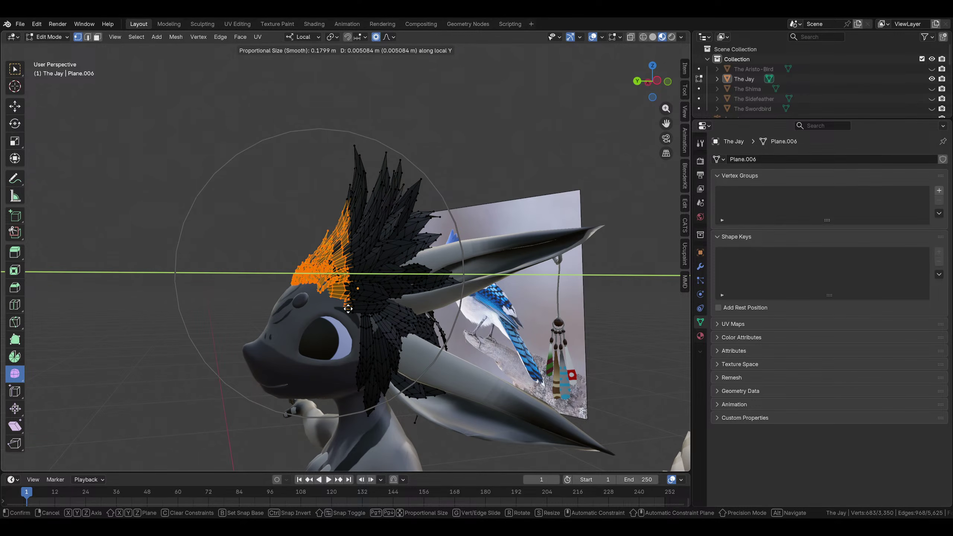
{"action": "left_click", "coordinate": [346, 308]}
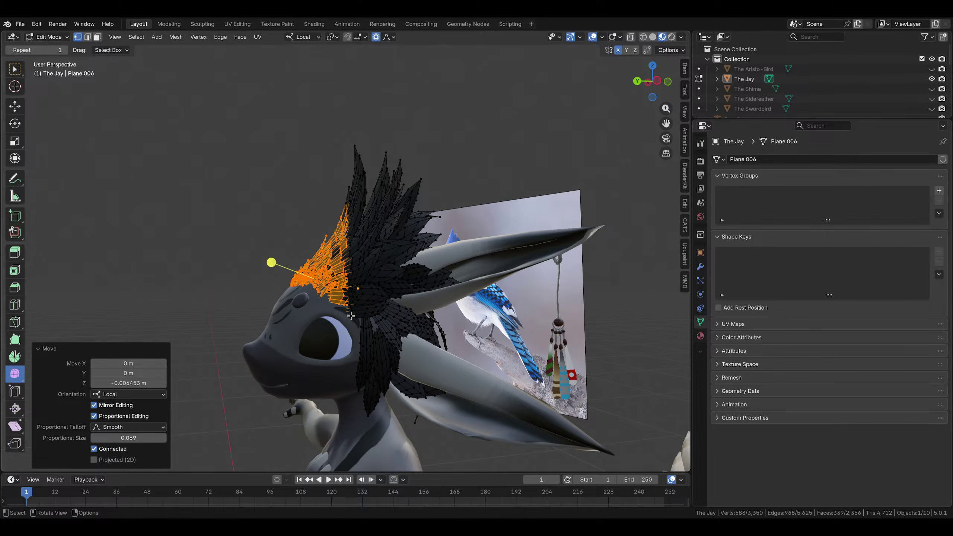
{"action": "middle_click_drag", "start_coordinate": [350, 316], "coordinate": [360, 242]}
{"action": "key", "text": "alt+a"}
Select the tips of the tall feathers behind the crest's front peak and shift them forward in the left orthographic view
{"action": "left_click_drag", "start_coordinate": [423, 76], "coordinate": [458, 132]}
{"action": "middle_click_drag", "start_coordinate": [459, 131], "coordinate": [392, 124]}
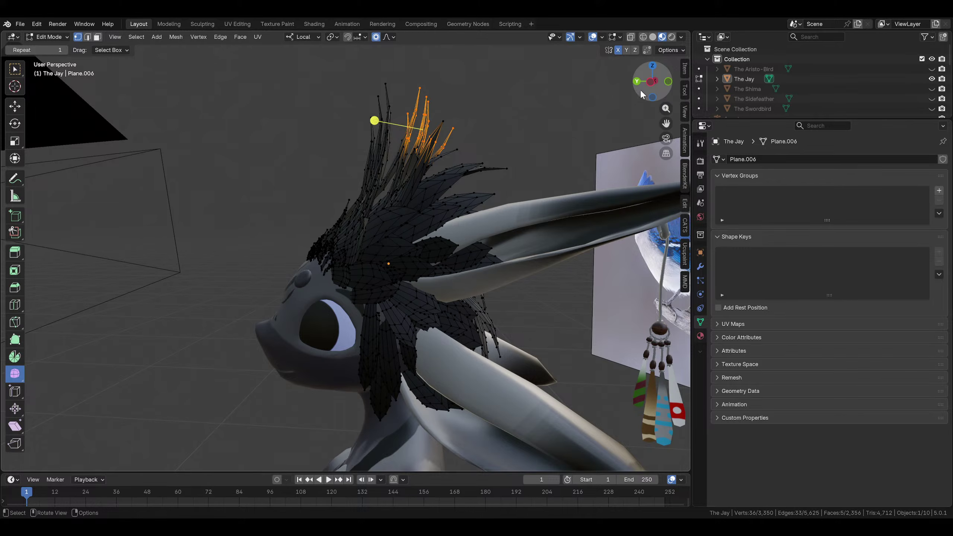
{"action": "left_click", "coordinate": [651, 82]}
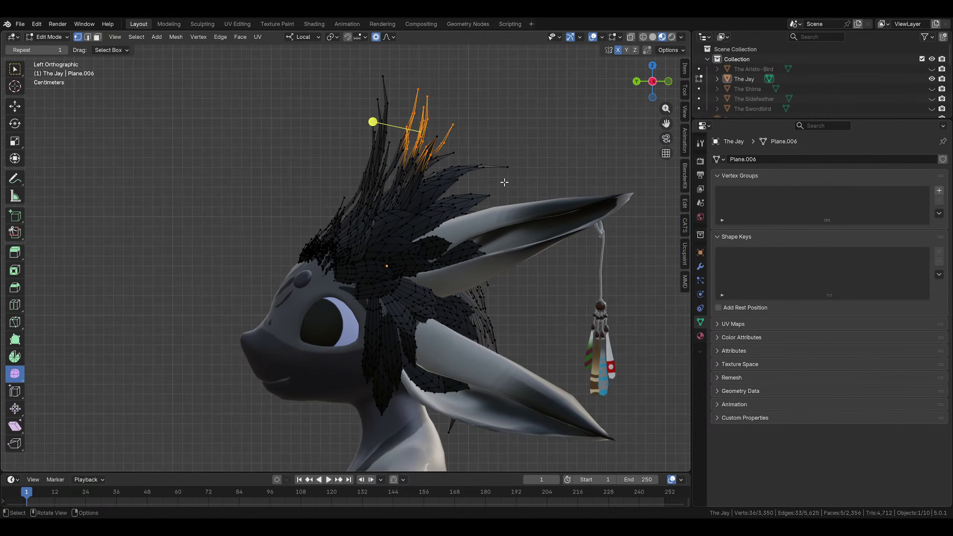
{"action": "left_click", "coordinate": [467, 195]}
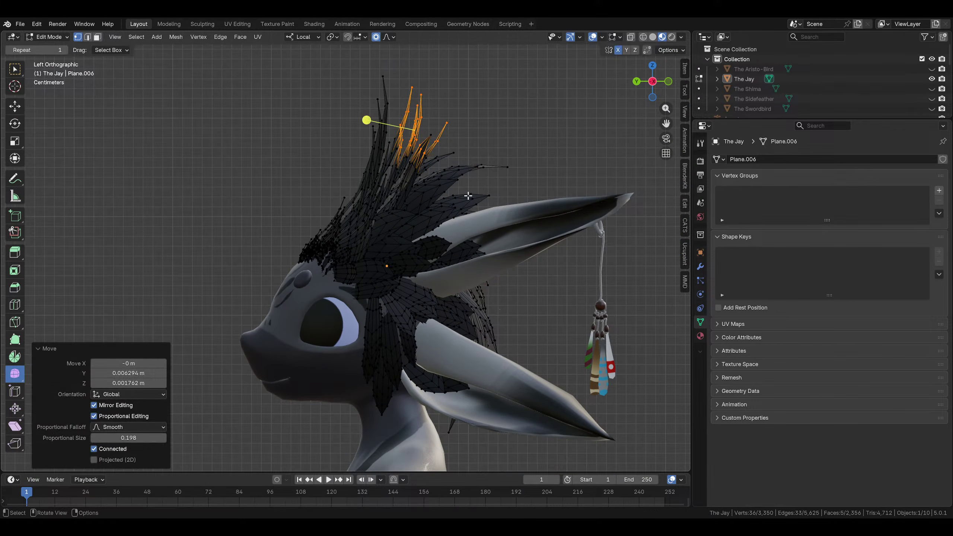
{"action": "scroll", "coordinate": [511, 134], "scroll_direction": "up", "scroll_amount": 1}
{"action": "left_click", "coordinate": [511, 134]}
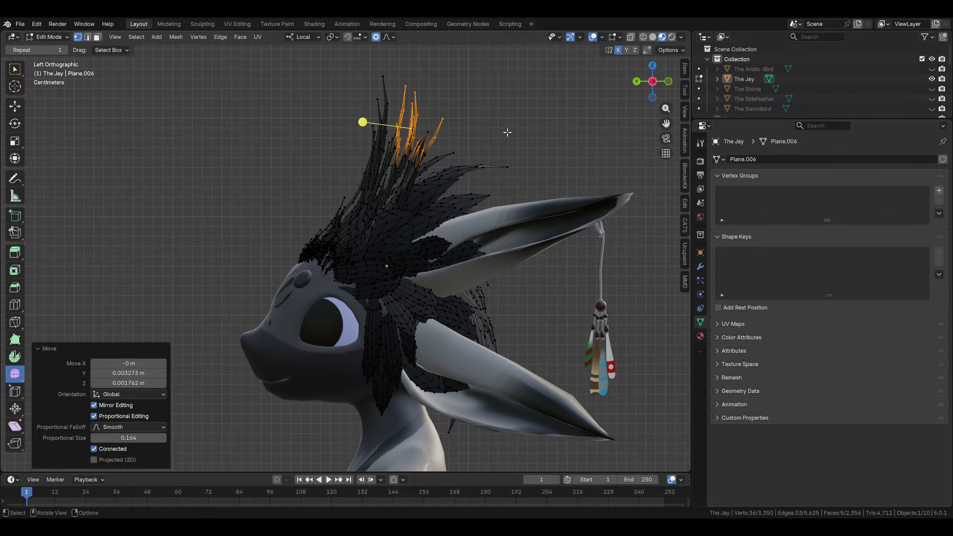
{"action": "left_click", "coordinate": [506, 131]}
{"action": "left_click", "coordinate": [506, 165]}
{"action": "middle_click_drag", "start_coordinate": [506, 166], "coordinate": [572, 209]}
{"action": "left_click", "coordinate": [574, 267]}
Select the whole partly hidden feather beside the gap at the crest's lower edge, rotate and move it, and scale it by 1.207
{"action": "middle_click_drag", "start_coordinate": [576, 300], "coordinate": [447, 266]}
{"action": "scroll", "coordinate": [354, 323], "scroll_direction": "up", "scroll_amount": 4}
{"action": "key", "text": "ctrl+l"}
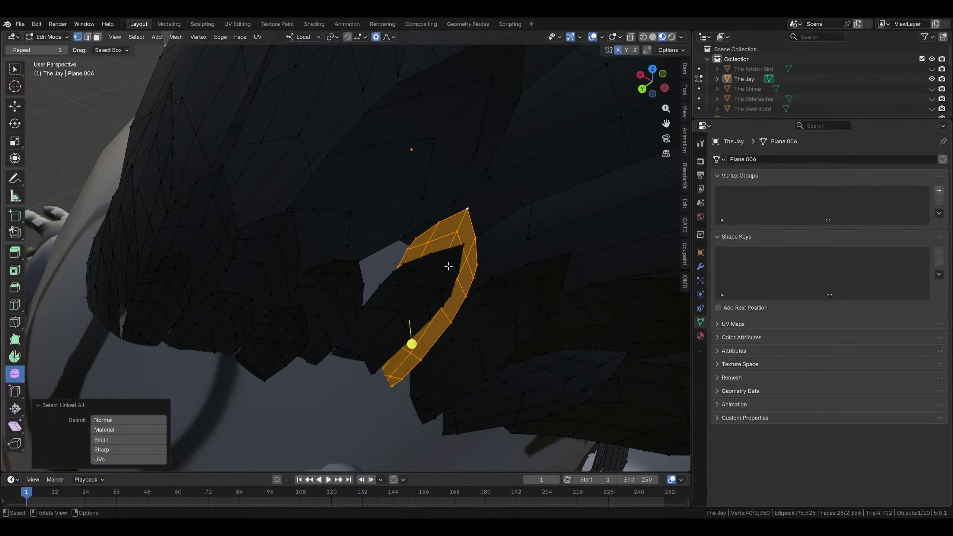
{"action": "key", "text": "r"}
{"action": "left_click", "coordinate": [465, 279]}
{"action": "key", "text": "g"}
{"action": "left_click", "coordinate": [459, 260]}
{"action": "key", "text": "s"}
{"action": "left_click", "coordinate": [481, 268]}
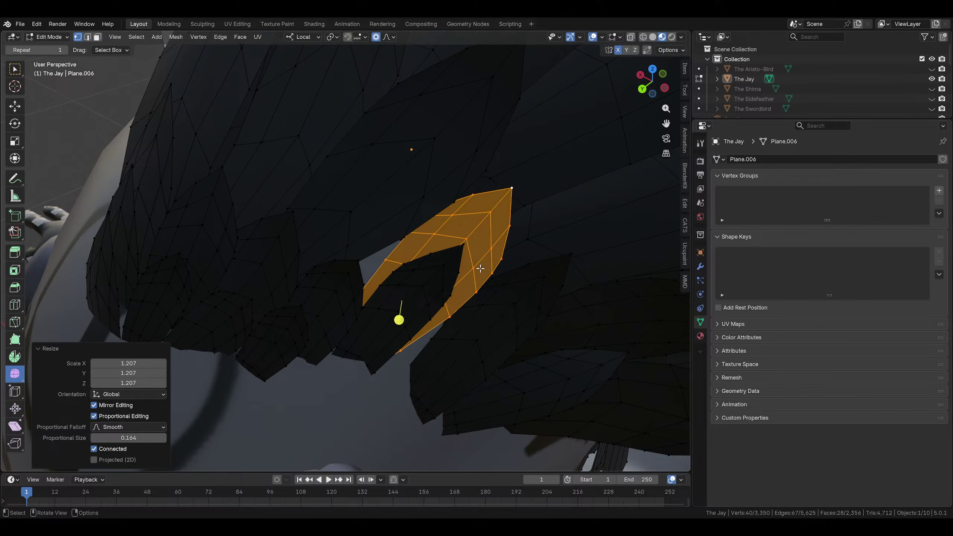
Rotate the enlarged feather further and nudge it over the gap at the crest's lower edge
{"action": "key", "text": "r"}
{"action": "left_click", "coordinate": [504, 249]}
{"action": "key", "text": "g"}
{"action": "left_click", "coordinate": [497, 247]}
{"action": "scroll", "coordinate": [528, 273], "scroll_direction": "down", "scroll_amount": 5}
{"action": "scroll", "coordinate": [420, 288], "scroll_direction": "up", "scroll_amount": 7}
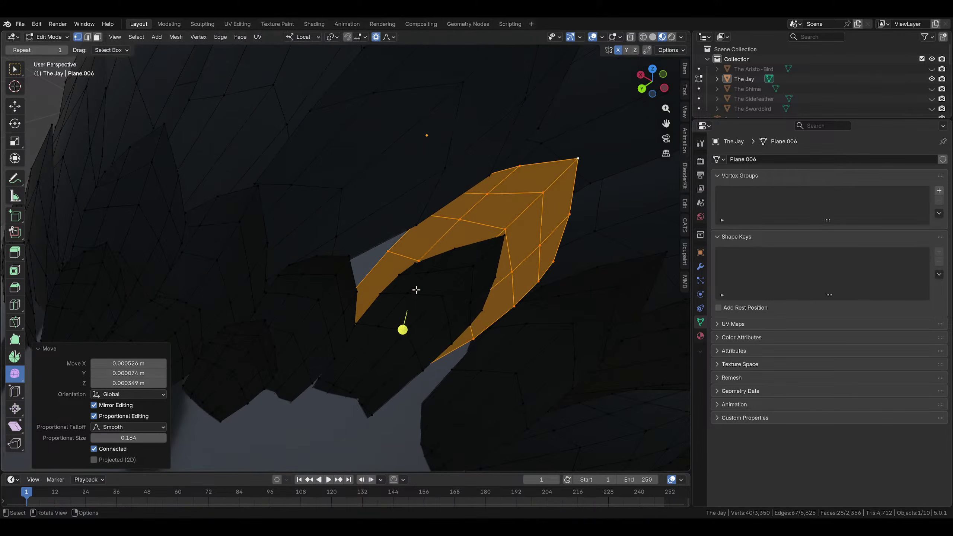
Adjust a single feather vertex beside the gap at the crest's lower edge using proportional editing
{"action": "left_click", "coordinate": [395, 277]}
{"action": "middle_click_drag", "start_coordinate": [408, 229], "coordinate": [259, 203]}
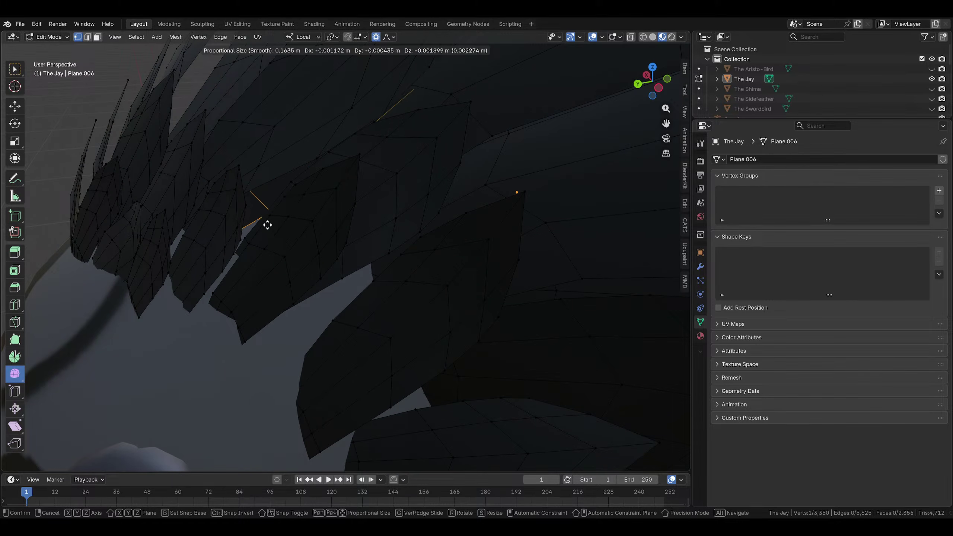
{"action": "left_click", "coordinate": [266, 201]}
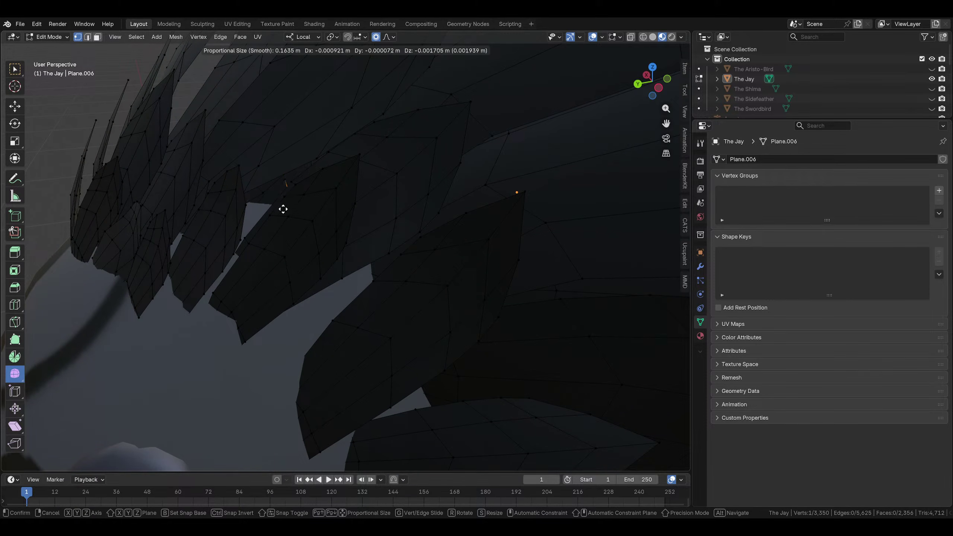
{"action": "left_click", "coordinate": [90, 153]}
Select the whole feather above the forehead and move it to the gap at the crest's lower edge
{"action": "middle_click_drag", "start_coordinate": [89, 155], "coordinate": [338, 198], "text": "ctrl"}
{"action": "middle_click_drag", "start_coordinate": [337, 199], "coordinate": [359, 240]}
{"action": "key", "text": "ctrl+l"}
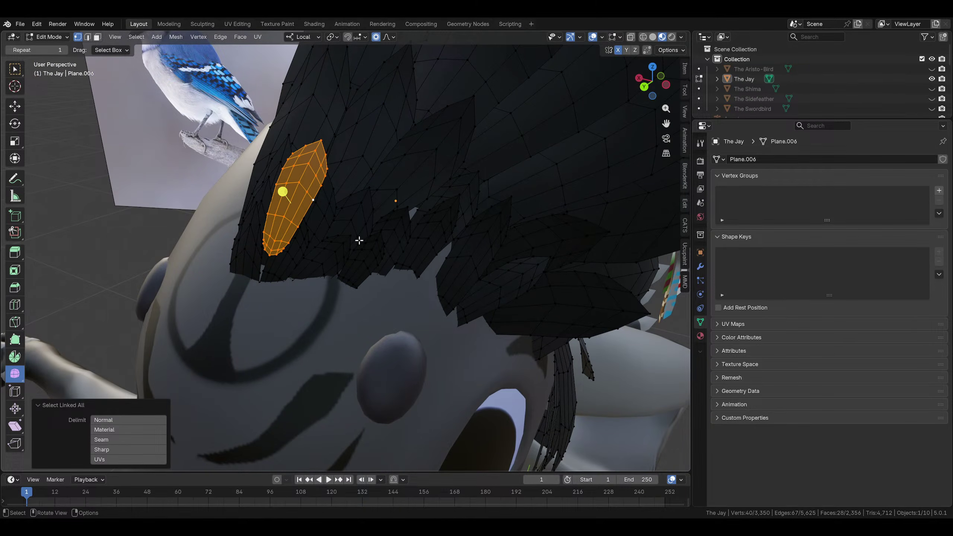
{"action": "left_click", "coordinate": [362, 239]}
{"action": "key", "text": "g"}
{"action": "left_click", "coordinate": [434, 260]}
{"action": "middle_click_drag", "start_coordinate": [434, 260], "coordinate": [395, 324]}
{"action": "key", "text": "g"}
{"action": "left_click", "coordinate": [384, 271]}
{"action": "scroll", "coordinate": [384, 272], "scroll_direction": "up", "scroll_amount": 4}
{"action": "scroll", "coordinate": [342, 279], "scroll_direction": "down", "scroll_amount": 4}
{"action": "scroll", "coordinate": [300, 289], "scroll_direction": "up", "scroll_amount": 3}
{"action": "key", "text": "g"}
{"action": "left_click", "coordinate": [364, 351]}
{"action": "middle_click_drag", "start_coordinate": [364, 351], "coordinate": [386, 336]}
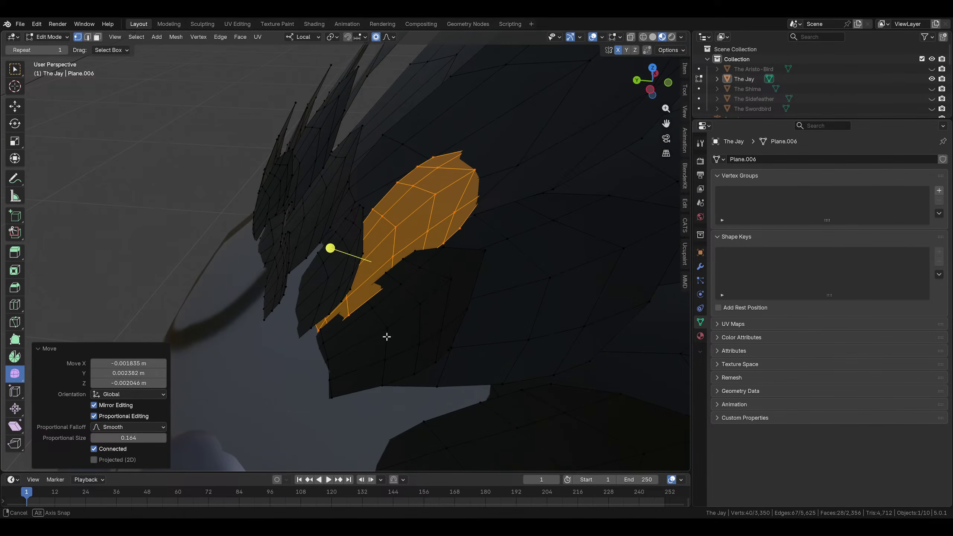
Scale the relocated feather, rotate it by -17° to follow the head, and reposition it
{"action": "key", "text": "s"}
{"action": "left_click", "coordinate": [513, 230]}
{"action": "middle_click_drag", "start_coordinate": [513, 231], "coordinate": [461, 287]}
{"action": "left_click", "coordinate": [464, 235]}
{"action": "middle_click_drag", "start_coordinate": [464, 236], "coordinate": [435, 306]}
{"action": "left_click", "coordinate": [441, 204]}
{"action": "middle_click_drag", "start_coordinate": [442, 204], "coordinate": [395, 264]}
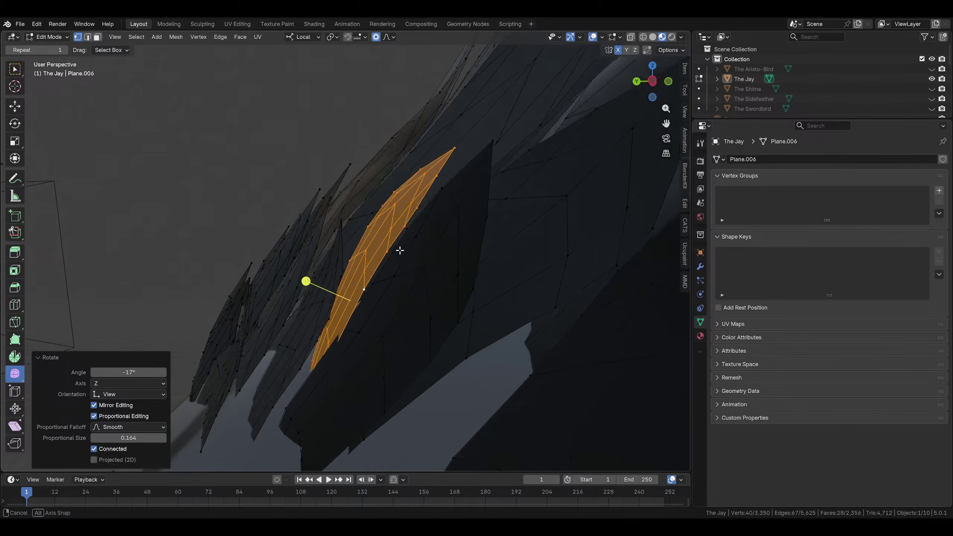
{"action": "key", "text": "g"}
{"action": "left_click", "coordinate": [391, 302]}
Bend the relocated feather's tip by rotating its vertex -25.1° with a proportional size of 0.014
{"action": "middle_click_drag", "start_coordinate": [391, 302], "coordinate": [420, 196]}
{"action": "left_click", "coordinate": [482, 209]}
{"action": "middle_click_drag", "start_coordinate": [483, 209], "coordinate": [525, 129]}
{"action": "key", "text": "r"}
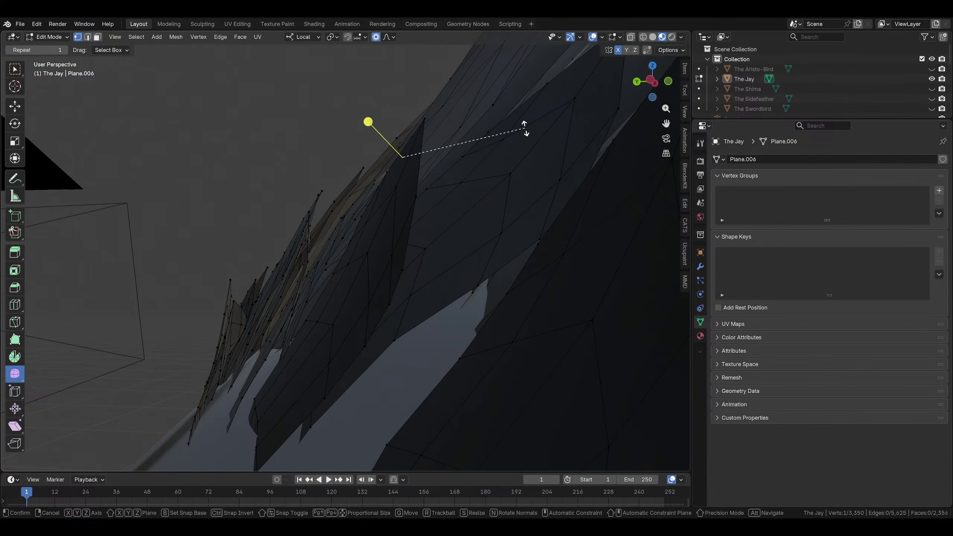
{"action": "left_click", "coordinate": [454, 115]}
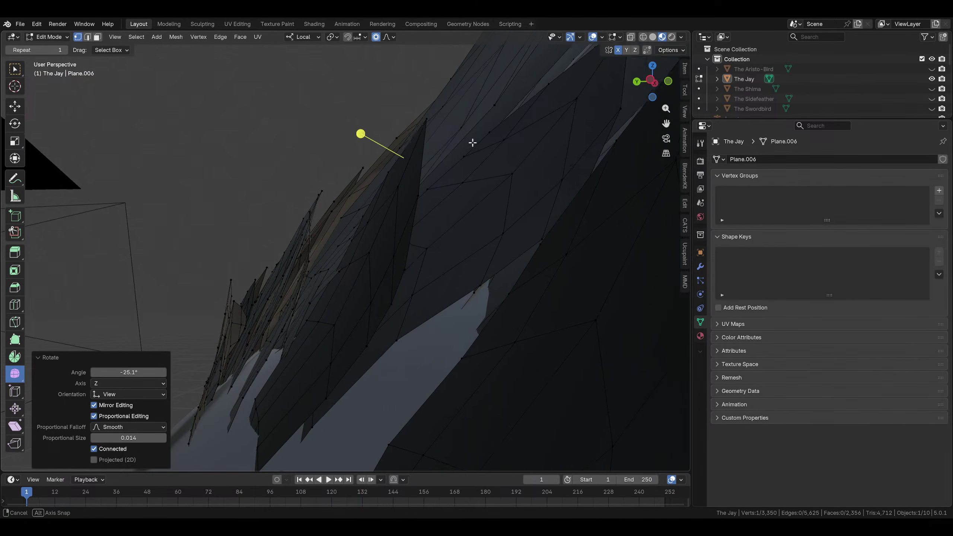
Select the whole bent feather, rotate it by -6.02°, turn it further, and move it among its neighbours
{"action": "middle_click_drag", "start_coordinate": [472, 142], "coordinate": [463, 379]}
{"action": "key", "text": "ctrl+l"}
{"action": "key", "text": "r"}
{"action": "left_click", "coordinate": [428, 296]}
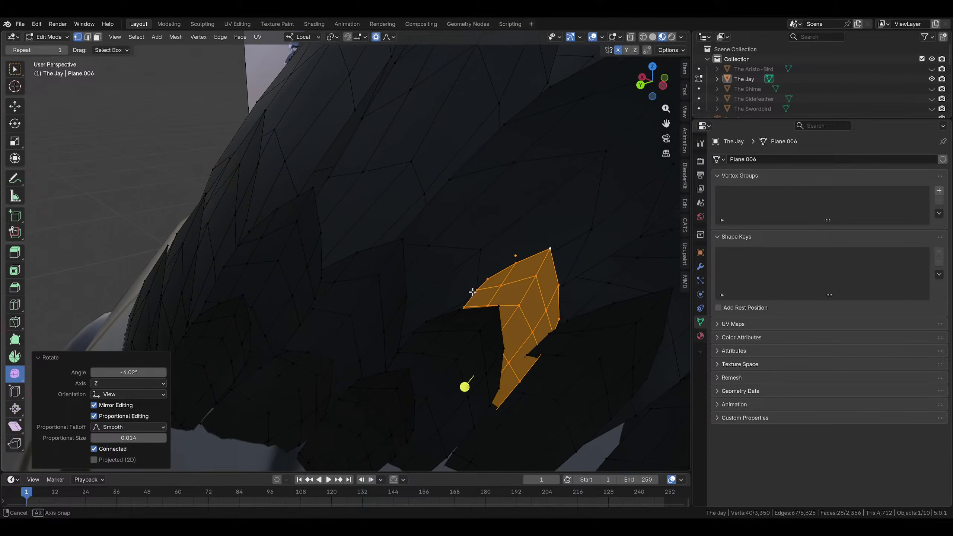
{"action": "key", "text": "r"}
{"action": "left_click", "coordinate": [557, 258]}
{"action": "key", "text": "g"}
{"action": "left_click", "coordinate": [525, 275]}
Rotate the same feather from a new angle and nudge it into place over the gap
{"action": "middle_click_drag", "start_coordinate": [572, 280], "coordinate": [429, 278]}
{"action": "key", "text": "r"}
{"action": "left_click", "coordinate": [472, 224]}
{"action": "key", "text": "g"}
{"action": "left_click", "coordinate": [438, 263]}
{"action": "key", "text": "g"}
{"action": "left_click", "coordinate": [431, 300]}
{"action": "left_click", "coordinate": [424, 347]}
Select the next whole feather along the crest's lower edge, rotate it, and move it into position
{"action": "middle_click_drag", "start_coordinate": [510, 315], "coordinate": [361, 222]}
{"action": "left_click", "coordinate": [388, 153]}
{"action": "key", "text": "ctrl+l"}
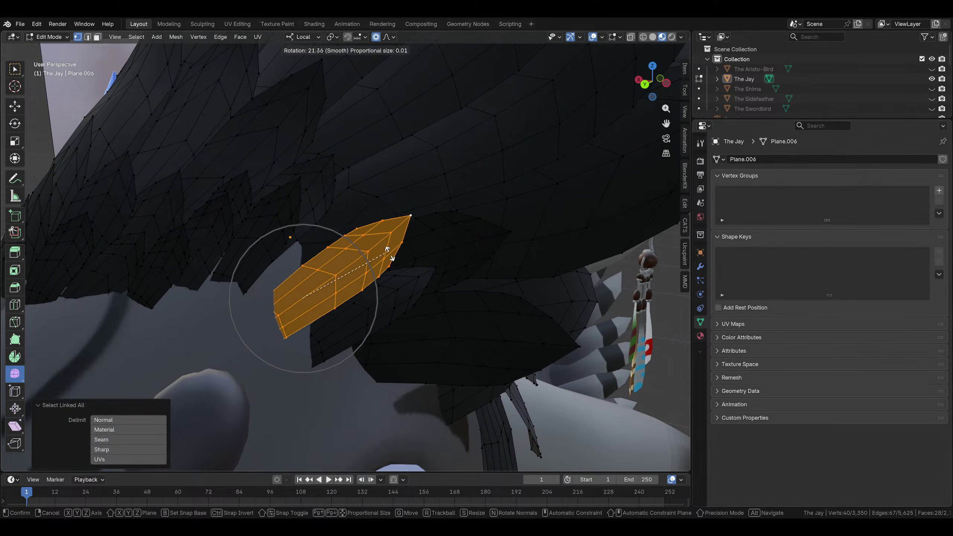
{"action": "left_click", "coordinate": [389, 257]}
{"action": "key", "text": "g"}
{"action": "left_click", "coordinate": [366, 293]}
{"action": "middle_click_drag", "start_coordinate": [372, 289], "coordinate": [391, 304]}
Select the tip vertex of the feather just placed and rotate it with proportional editing to bend the feather
{"action": "left_click", "coordinate": [383, 299]}
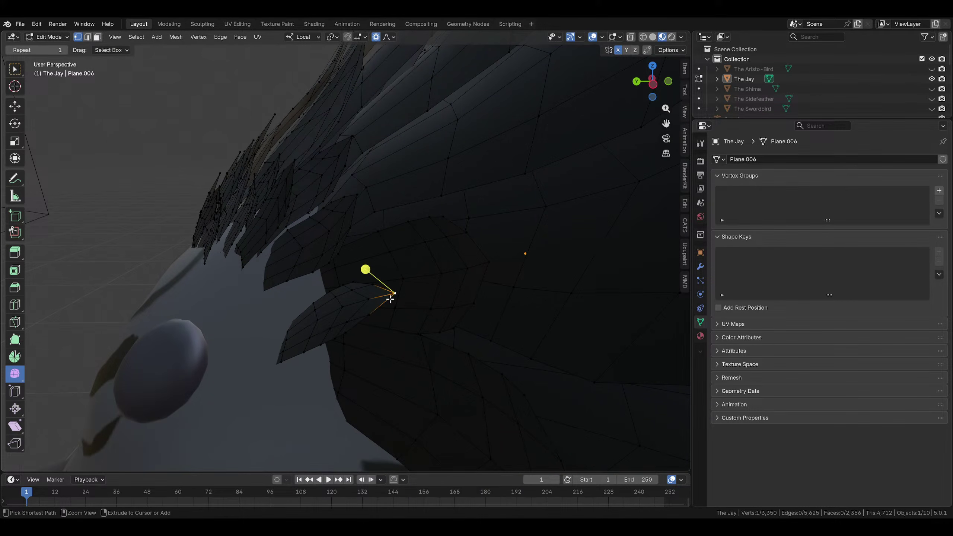
{"action": "middle_click_drag", "start_coordinate": [399, 273], "coordinate": [499, 229]}
{"action": "left_click", "coordinate": [353, 271]}
{"action": "key", "text": "r"}
{"action": "left_click", "coordinate": [494, 289]}
{"action": "middle_click_drag", "start_coordinate": [493, 289], "coordinate": [450, 351]}
{"action": "left_click", "coordinate": [347, 342]}
Clear the selection and examine the crest's overall silhouette from the front and side against the blue jay reference
{"action": "scroll", "coordinate": [351, 345], "scroll_direction": "down", "scroll_amount": 2}
{"action": "scroll", "coordinate": [488, 349], "scroll_direction": "down", "scroll_amount": 4}
{"action": "left_click", "coordinate": [562, 376]}
{"action": "scroll", "coordinate": [451, 351], "scroll_direction": "up", "scroll_amount": 5}
{"action": "scroll", "coordinate": [173, 231], "scroll_direction": "down", "scroll_amount": 5}
{"action": "middle_click_drag", "start_coordinate": [197, 211], "coordinate": [257, 248]}
{"action": "scroll", "coordinate": [257, 248], "scroll_direction": "up", "scroll_amount": 4}
{"action": "middle_click_drag", "start_coordinate": [367, 283], "coordinate": [323, 191]}
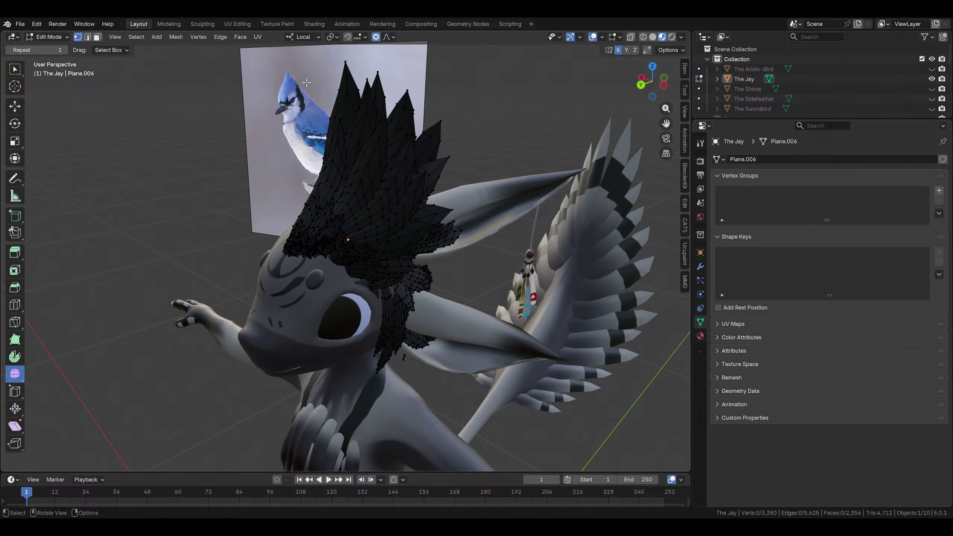
{"action": "middle_click_drag", "start_coordinate": [303, 226], "coordinate": [265, 256]}
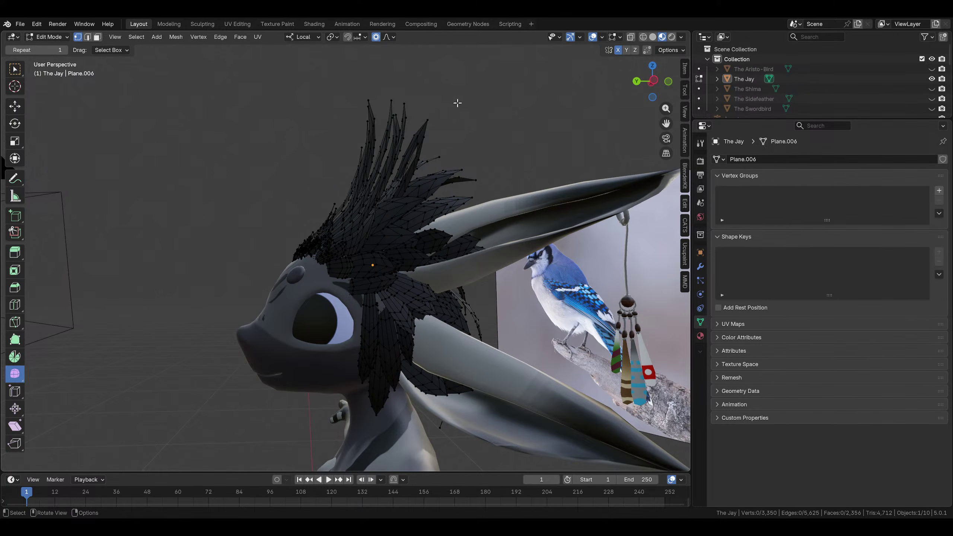
{"action": "middle_click_drag", "start_coordinate": [403, 109], "coordinate": [369, 227]}
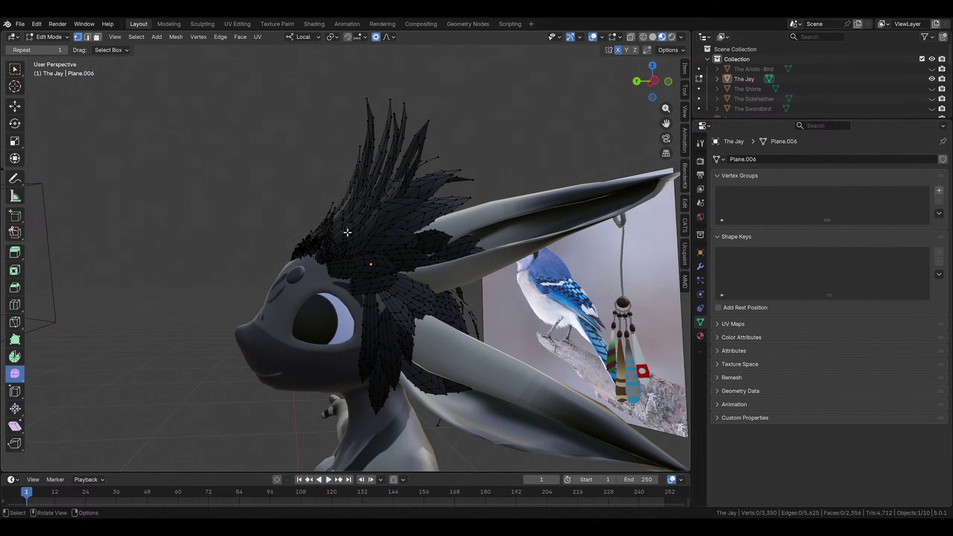
{"action": "middle_click_drag", "start_coordinate": [347, 232], "coordinate": [436, 397]}
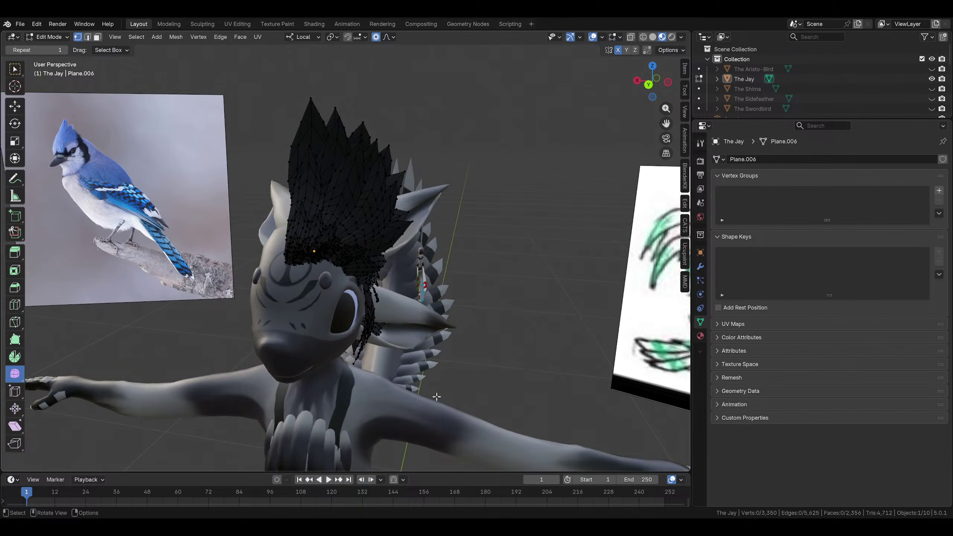
Rotate the tip of a tall feather at the back of the crest with proportional editing
{"action": "scroll", "coordinate": [436, 397], "scroll_direction": "up", "scroll_amount": 2}
{"action": "mouse_move", "coordinate": [403, 331]}
{"action": "middle_mouse_down"}
{"action": "mouse_move", "coordinate": [527, 353]}
{"action": "mouse_move", "coordinate": [445, 333]}
{"action": "mouse_move", "coordinate": [506, 405]}
{"action": "mouse_move", "coordinate": [521, 323]}
{"action": "mouse_move", "coordinate": [389, 281]}
{"action": "mouse_move", "coordinate": [375, 259]}
{"action": "mouse_move", "coordinate": [399, 146]}
{"action": "mouse_move", "coordinate": [378, 102]}
{"action": "middle_mouse_up"}
{"action": "scroll", "coordinate": [375, 259], "scroll_direction": "up", "scroll_amount": 1}
{"action": "key", "text": "r"}
{"action": "scroll", "coordinate": [417, 96], "scroll_direction": "down", "scroll_amount": 4}
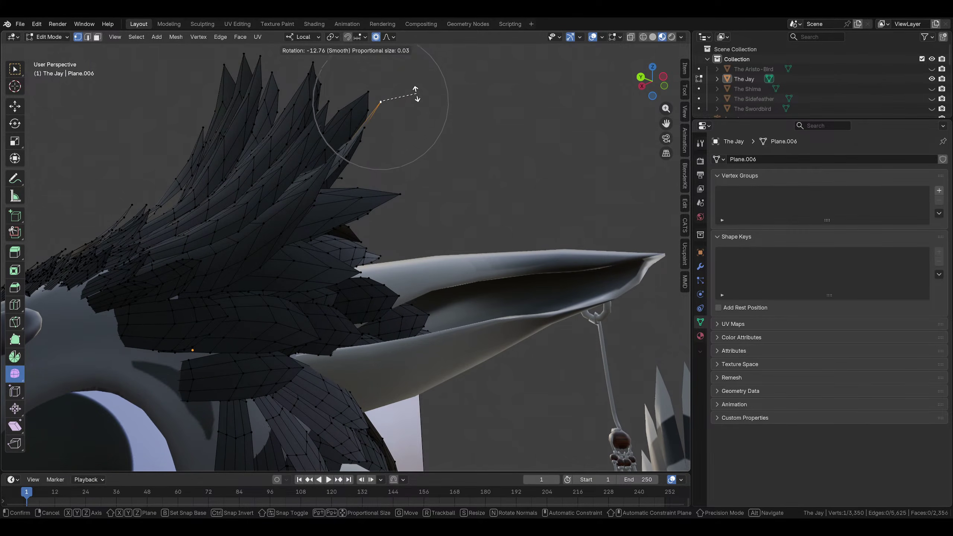
{"action": "left_click", "coordinate": [417, 93]}
{"action": "scroll", "coordinate": [432, 122], "scroll_direction": "down", "scroll_amount": 1}
{"action": "left_click", "coordinate": [435, 130]}
Rotate the tip of a side feather above the ear by 7.17° and move it outward with proportional editing
{"action": "middle_click_drag", "start_coordinate": [438, 249], "coordinate": [294, 340], "text": "shift"}
{"action": "key", "text": "r"}
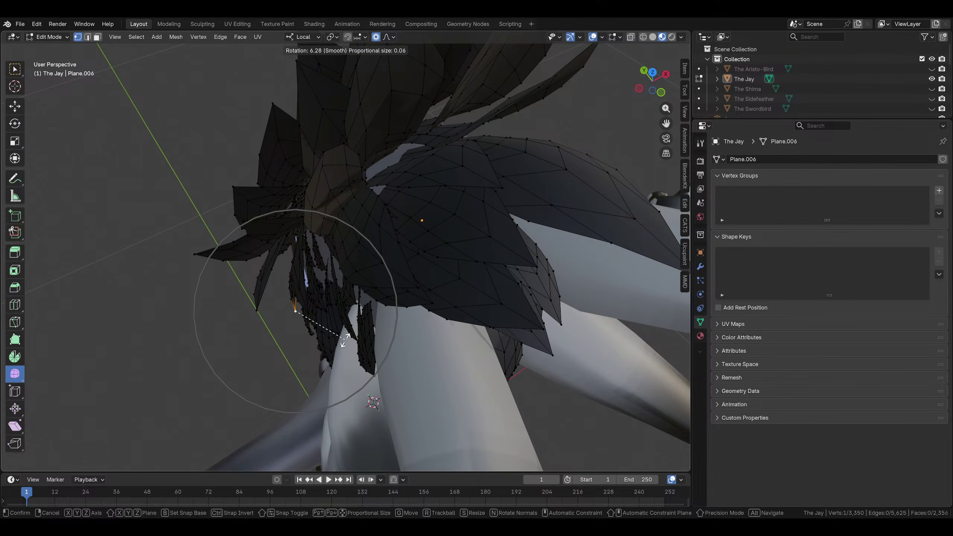
{"action": "left_click", "coordinate": [250, 319]}
{"action": "middle_click_drag", "start_coordinate": [250, 319], "coordinate": [383, 174]}
{"action": "key", "text": "g"}
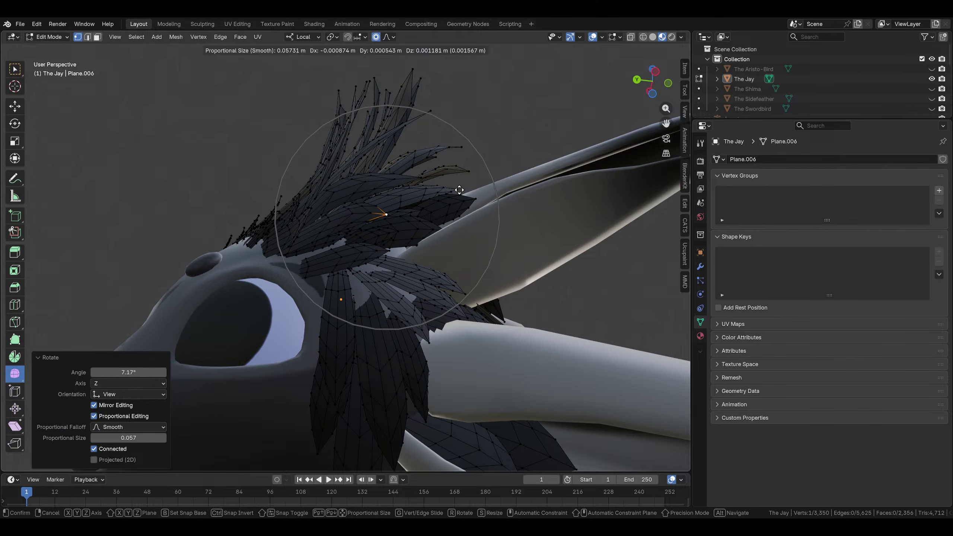
{"action": "left_click", "coordinate": [452, 190]}
Select the whole partly hidden feather beside the upper ear's base, rotate it 14.9°, and reposition and scale it
{"action": "middle_click_drag", "start_coordinate": [453, 208], "coordinate": [465, 247]}
{"action": "scroll", "coordinate": [465, 249], "scroll_direction": "up", "scroll_amount": 2}
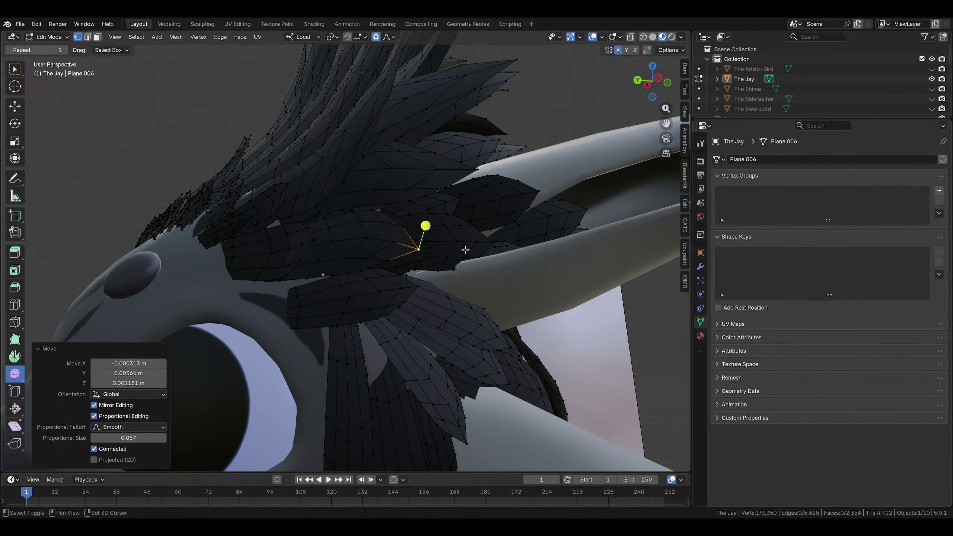
{"action": "scroll", "coordinate": [435, 262], "scroll_direction": "up", "scroll_amount": 2}
{"action": "middle_click_drag", "start_coordinate": [511, 143], "coordinate": [396, 228]}
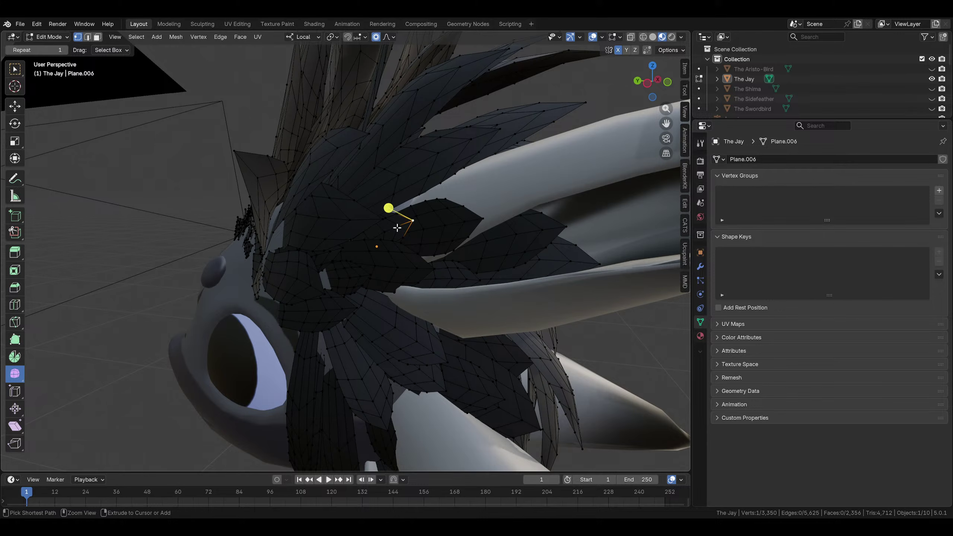
{"action": "key", "text": "ctrl+l"}
{"action": "key", "text": "r"}
{"action": "left_click", "coordinate": [423, 245]}
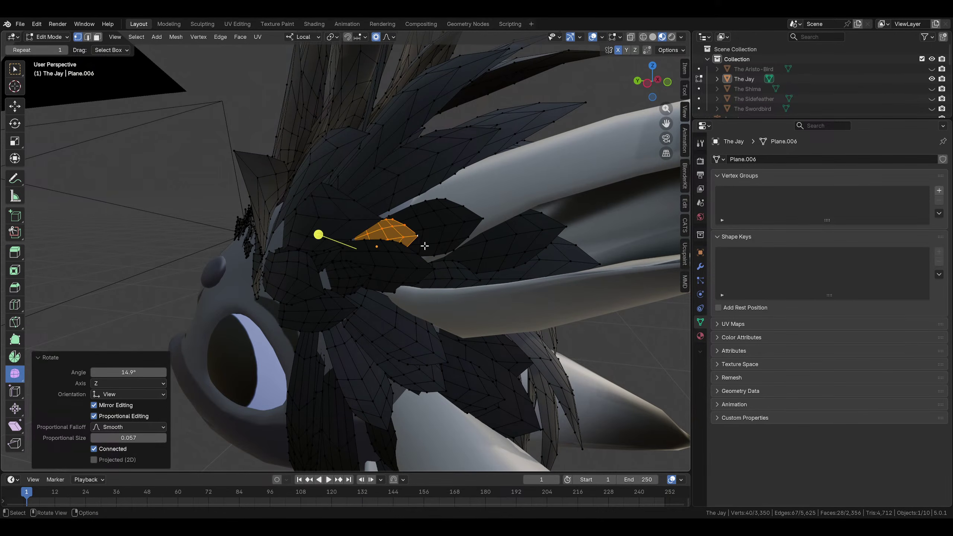
{"action": "middle_click_drag", "start_coordinate": [423, 245], "coordinate": [444, 255]}
{"action": "key", "text": "g"}
{"action": "left_click", "coordinate": [347, 259]}
{"action": "key", "text": "s"}
{"action": "left_click", "coordinate": [401, 258]}
Select opposite vertices near the base of the feather beside the ear and scale them to reshape its width
{"action": "left_click", "coordinate": [352, 299]}
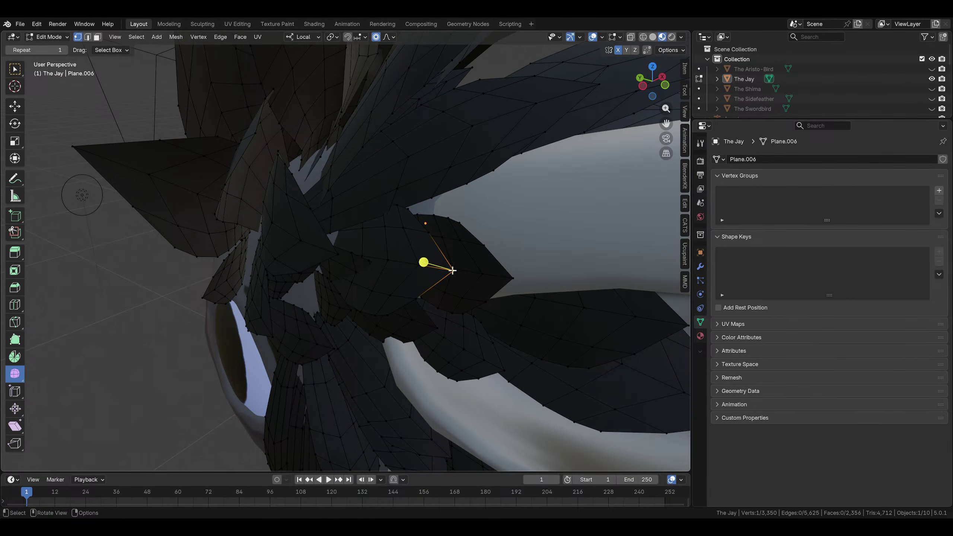
{"action": "middle_click_drag", "start_coordinate": [452, 270], "coordinate": [382, 263]}
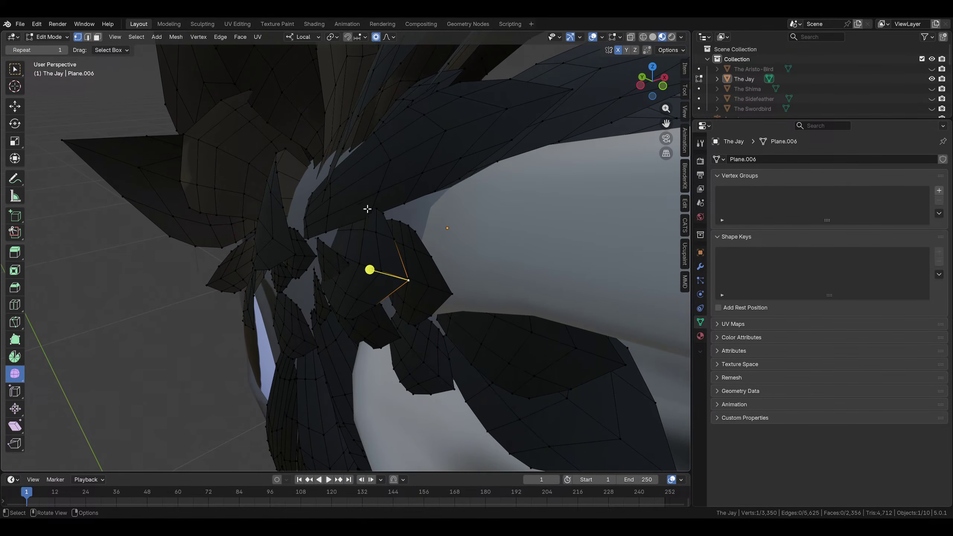
{"action": "middle_click_drag", "start_coordinate": [367, 210], "coordinate": [426, 183]}
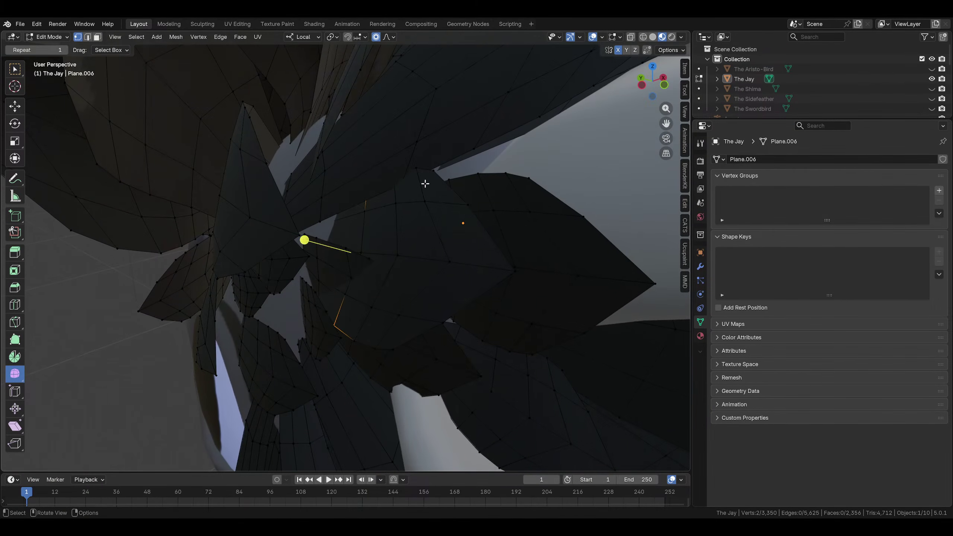
{"action": "key", "text": "s"}
{"action": "scroll", "coordinate": [449, 237], "scroll_direction": "up", "scroll_amount": 6}
{"action": "left_click", "coordinate": [446, 238]}
{"action": "middle_click_drag", "start_coordinate": [446, 238], "coordinate": [456, 220]}
{"action": "key", "text": "s"}
{"action": "scroll", "coordinate": [481, 216], "scroll_direction": "down", "scroll_amount": 2}
{"action": "left_click", "coordinate": [474, 215]}
Select the whole reshaped feather, rotate and scale it, and move it over the gap near the ear's base
{"action": "key", "text": "ctrl+l"}
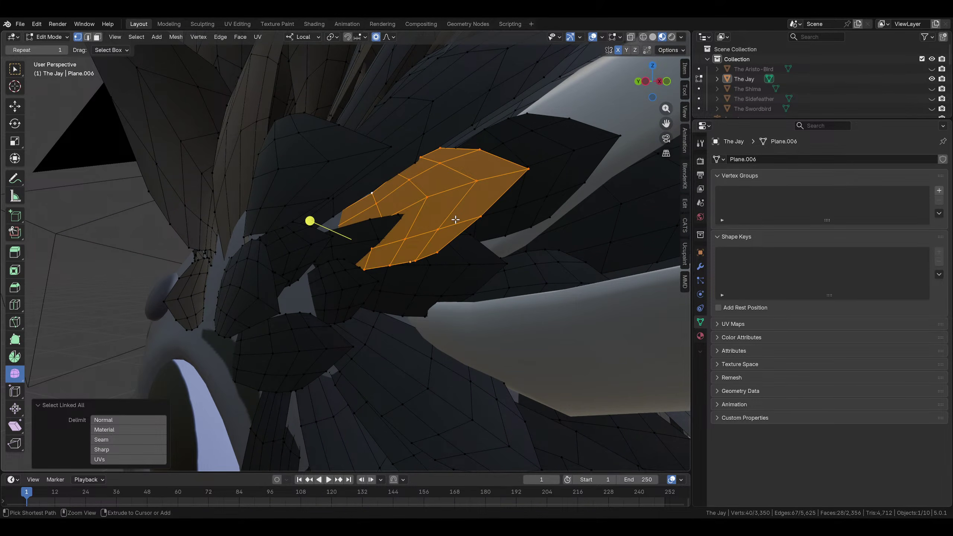
{"action": "scroll", "coordinate": [463, 220], "scroll_direction": "down", "scroll_amount": 5}
{"action": "middle_click_drag", "start_coordinate": [443, 308], "coordinate": [391, 352]}
{"action": "key", "text": "r"}
{"action": "left_click", "coordinate": [457, 276]}
{"action": "middle_click_drag", "start_coordinate": [457, 277], "coordinate": [379, 315]}
{"action": "key", "text": "s"}
{"action": "left_click", "coordinate": [468, 309]}
{"action": "key", "text": "g"}
{"action": "left_click", "coordinate": [453, 315]}
{"action": "key", "text": "g"}
{"action": "left_click", "coordinate": [508, 271]}
{"action": "scroll", "coordinate": [338, 293], "scroll_direction": "up", "scroll_amount": 2}
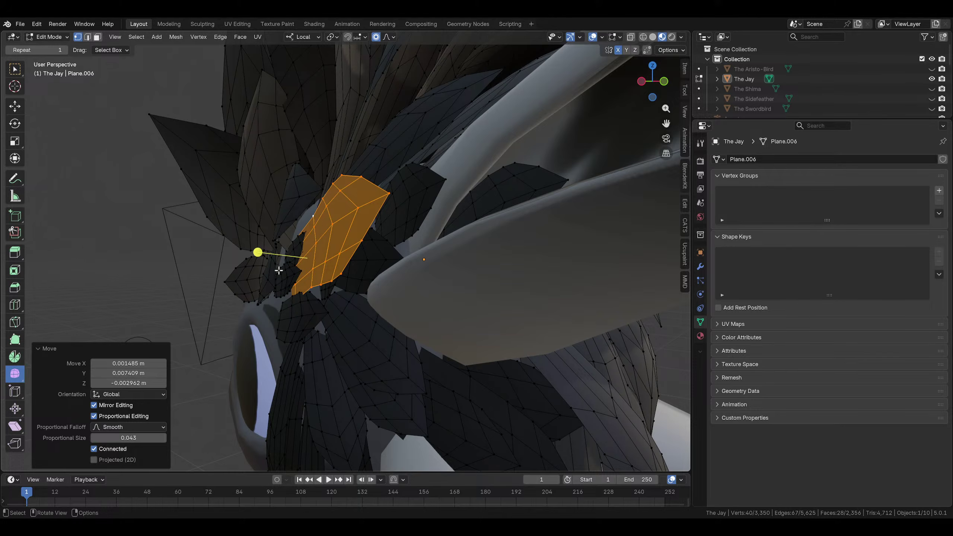
Select another whole side feather, rotate and scale it, and move it down toward the area above the eye
{"action": "left_click", "coordinate": [289, 272]}
{"action": "middle_click_drag", "start_coordinate": [290, 271], "coordinate": [489, 276]}
{"action": "key", "text": "ctrl+l"}
{"action": "key", "text": "r"}
{"action": "left_click", "coordinate": [341, 202]}
{"action": "key", "text": "g"}
{"action": "left_click", "coordinate": [339, 218]}
{"action": "key", "text": "s"}
{"action": "left_click", "coordinate": [385, 213]}
{"action": "key", "text": "g"}
{"action": "left_click", "coordinate": [340, 288]}
Rotate the feather above the eye along the crest's edge, move it, and tilt it by -20.3°
{"action": "key", "text": "r"}
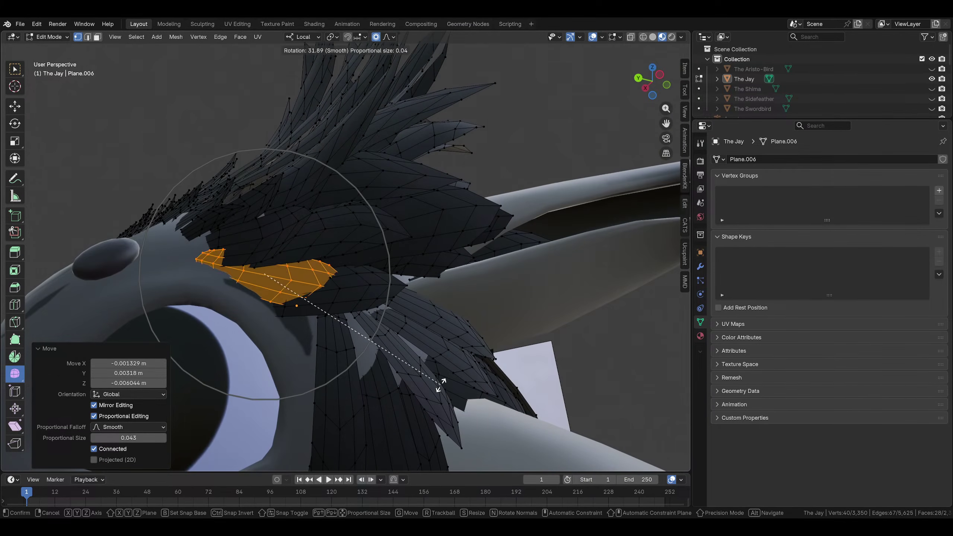
{"action": "left_click", "coordinate": [438, 384]}
{"action": "key", "text": "g"}
{"action": "left_click", "coordinate": [317, 246]}
{"action": "middle_click_drag", "start_coordinate": [317, 237], "coordinate": [416, 256]}
{"action": "key", "text": "r"}
{"action": "left_click", "coordinate": [342, 227]}
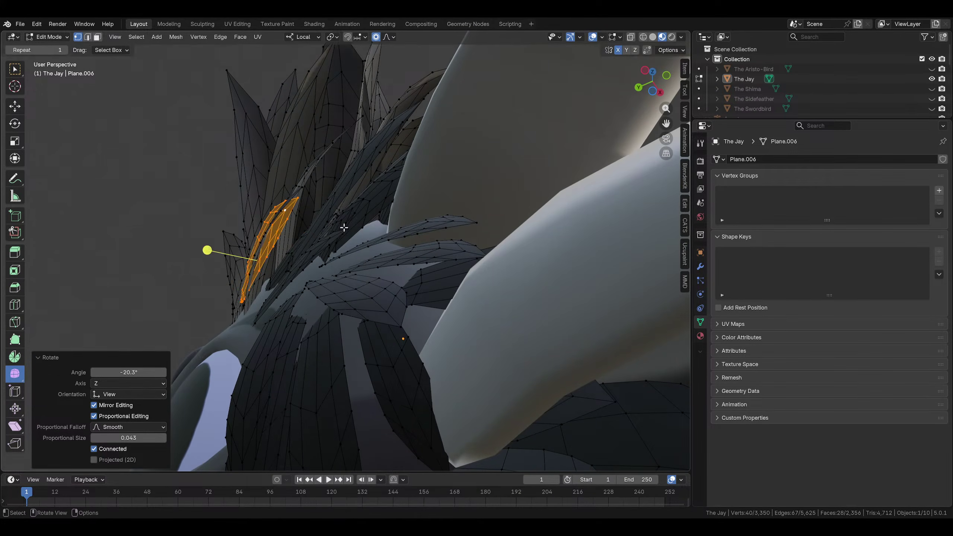
Rotate the feather above the eye further and move it against the head between the crest and side feathers
{"action": "middle_click_drag", "start_coordinate": [343, 228], "coordinate": [354, 250]}
{"action": "key", "text": "r"}
{"action": "left_click", "coordinate": [371, 306]}
{"action": "key", "text": "g"}
{"action": "left_click", "coordinate": [375, 324]}
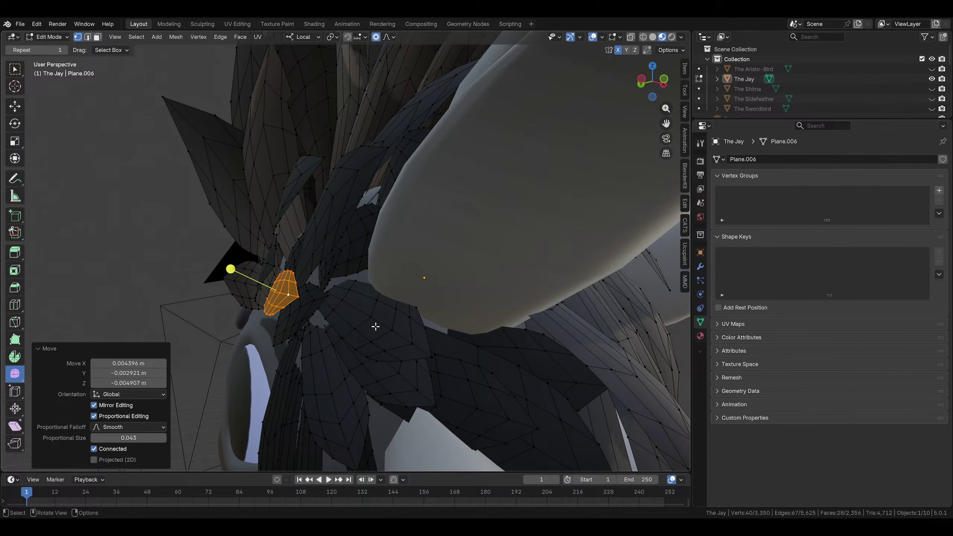
{"action": "middle_click_drag", "start_coordinate": [376, 326], "coordinate": [295, 315]}
{"action": "key", "text": "r"}
{"action": "left_click", "coordinate": [419, 221]}
{"action": "key", "text": "g"}
{"action": "left_click", "coordinate": [386, 264]}
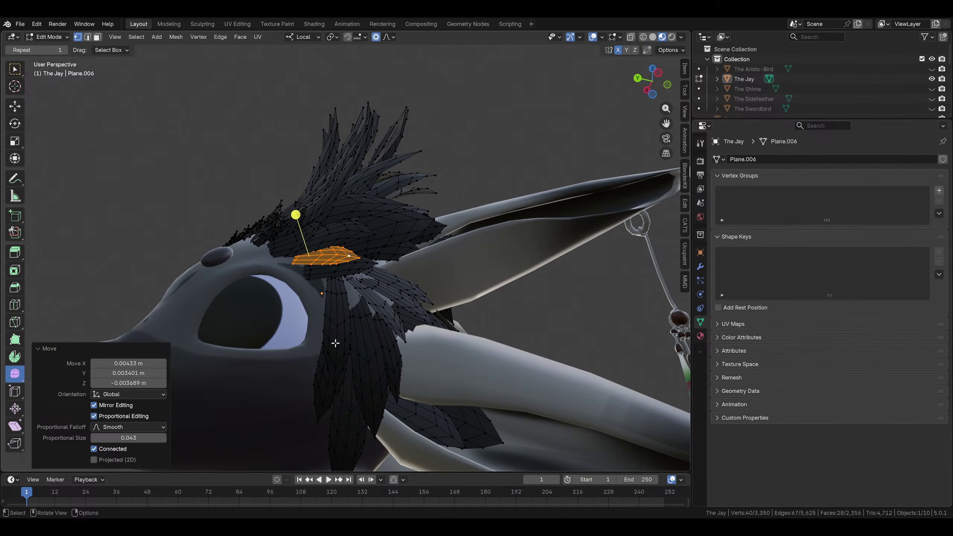
Rotate the tip of the feather above the eye with proportional editing and clear the selection
{"action": "middle_click_drag", "start_coordinate": [372, 362], "coordinate": [382, 314]}
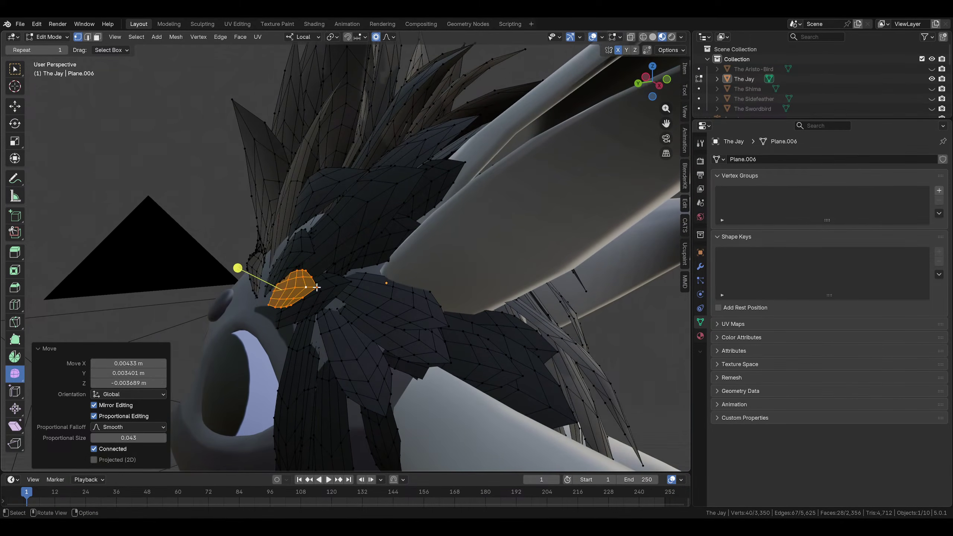
{"action": "left_click", "coordinate": [317, 287]}
{"action": "middle_click_drag", "start_coordinate": [317, 287], "coordinate": [375, 262]}
{"action": "key", "text": "r"}
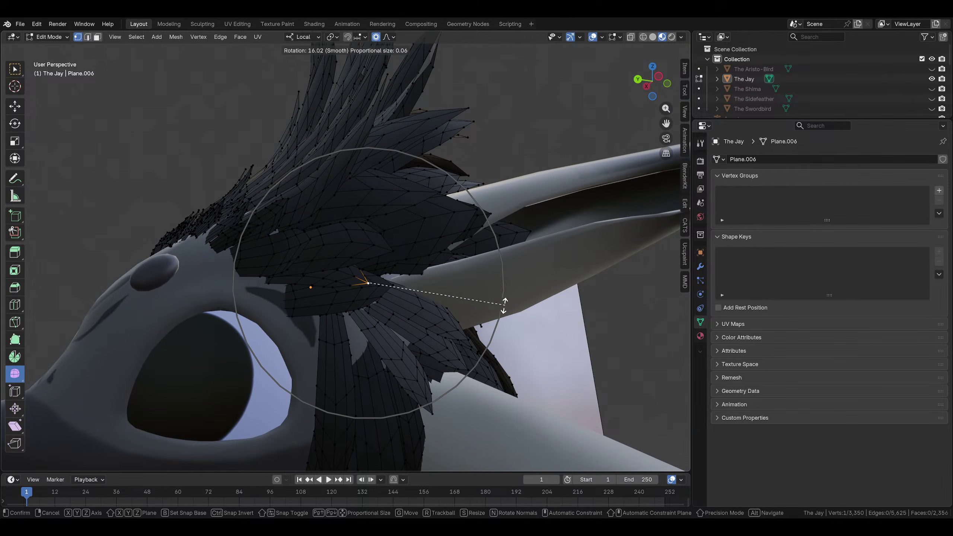
{"action": "scroll", "coordinate": [502, 306], "scroll_direction": "up", "scroll_amount": 2}
{"action": "left_click", "coordinate": [499, 309]}
{"action": "scroll", "coordinate": [508, 320], "scroll_direction": "down", "scroll_amount": 4}
{"action": "left_click", "coordinate": [512, 326]}
{"action": "middle_click_drag", "start_coordinate": [512, 326], "coordinate": [557, 358]}
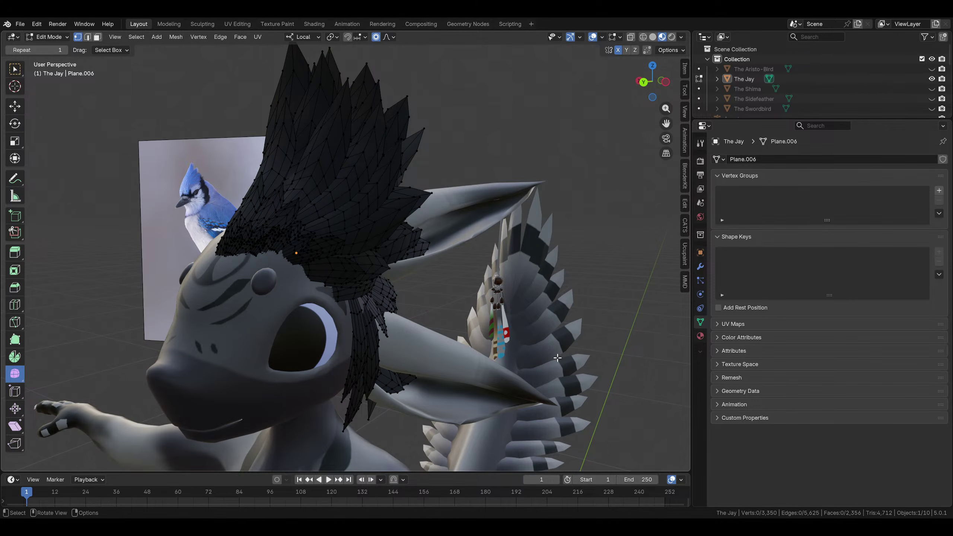
Select the whole hanging feather just behind the eye and rotate it so its tip points back toward the ear
{"action": "middle_click_drag", "start_coordinate": [466, 222], "coordinate": [361, 256]}
{"action": "scroll", "coordinate": [362, 259], "scroll_direction": "up", "scroll_amount": 8}
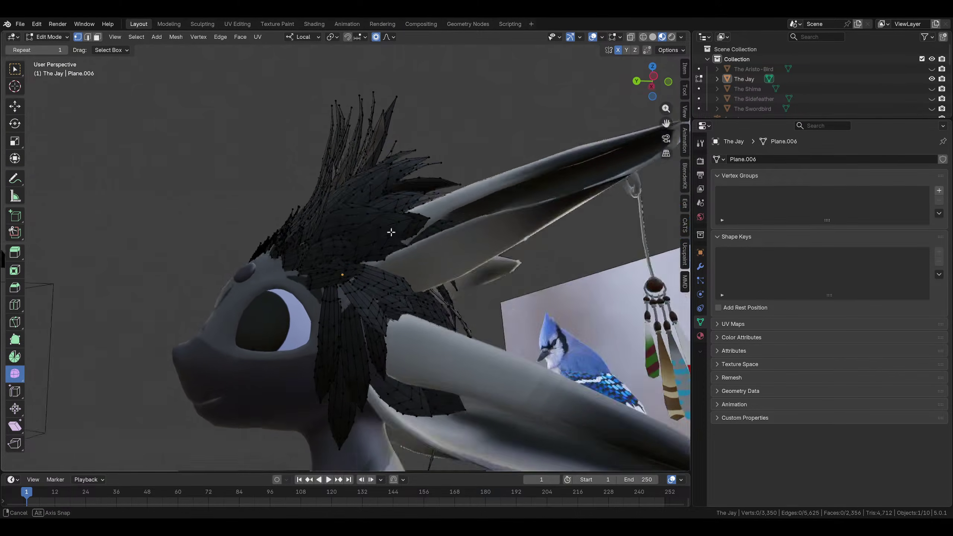
{"action": "middle_click_drag", "start_coordinate": [339, 314], "coordinate": [463, 268]}
{"action": "left_click", "coordinate": [354, 295]}
{"action": "key", "text": "ctrl+l"}
{"action": "scroll", "coordinate": [395, 265], "scroll_direction": "up", "scroll_amount": 1}
{"action": "key", "text": "r"}
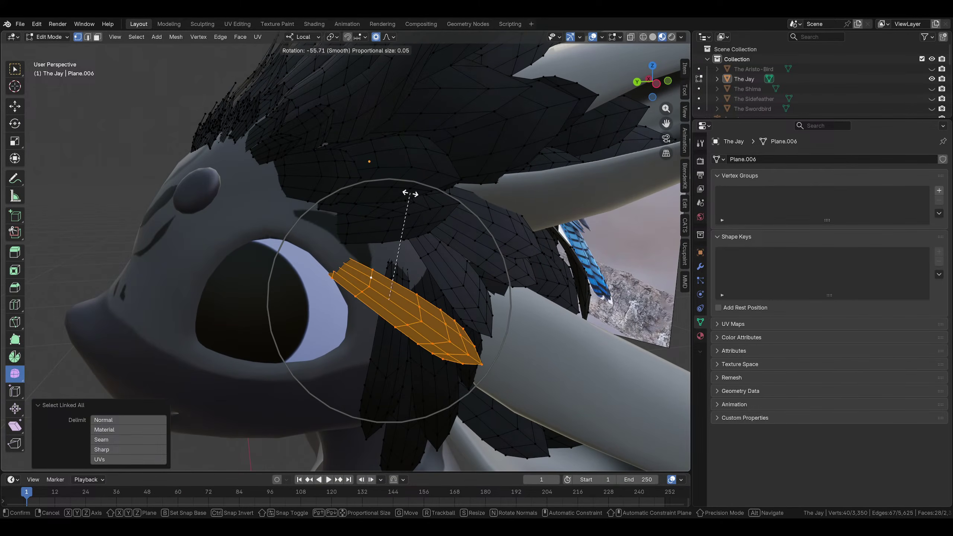
{"action": "left_click", "coordinate": [411, 194]}
Move the feather behind the eye up under the lower crest feathers and tilt it by -7.31°
{"action": "key", "text": "g"}
{"action": "left_click", "coordinate": [462, 296]}
{"action": "key", "text": "r"}
{"action": "left_click", "coordinate": [469, 290]}
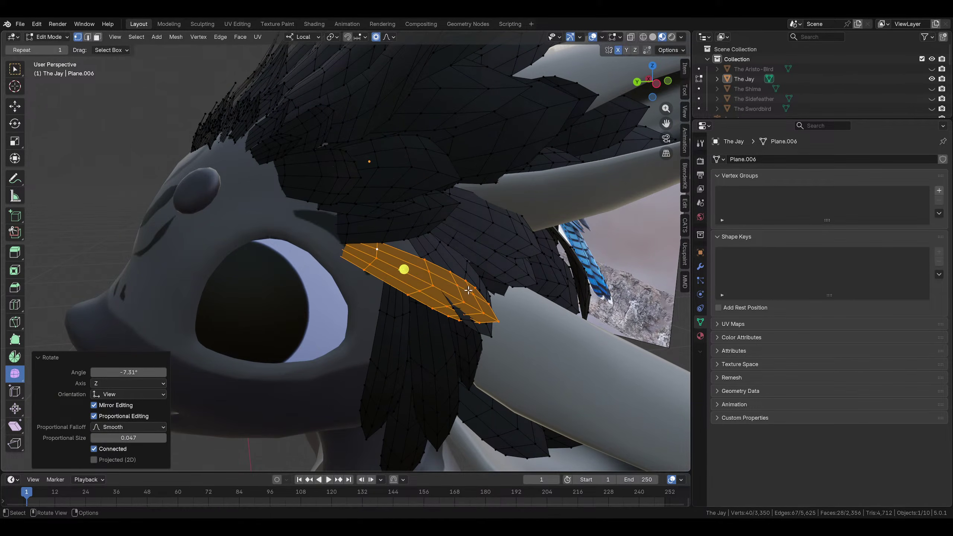
Select the tip of the feather behind the eye, then rotate and move it with proportional editing to bend the feather
{"action": "left_click", "coordinate": [497, 316]}
{"action": "mouse_move", "coordinate": [497, 316]}
{"action": "middle_mouse_down"}
{"action": "mouse_move", "coordinate": [453, 340]}
{"action": "mouse_move", "coordinate": [468, 376]}
{"action": "middle_mouse_up"}
{"action": "left_click", "coordinate": [468, 367]}
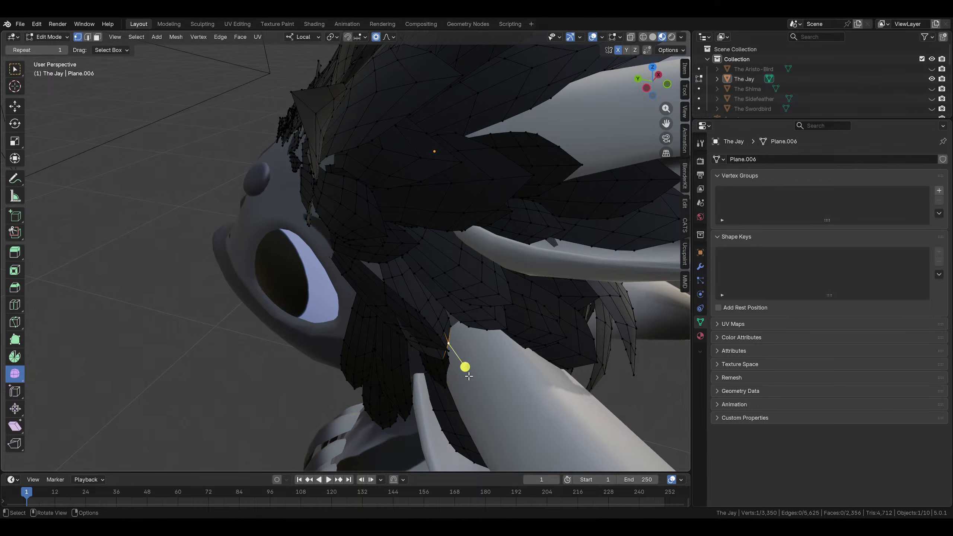
{"action": "middle_click_drag", "start_coordinate": [558, 364], "coordinate": [489, 372]}
{"action": "key", "text": "r"}
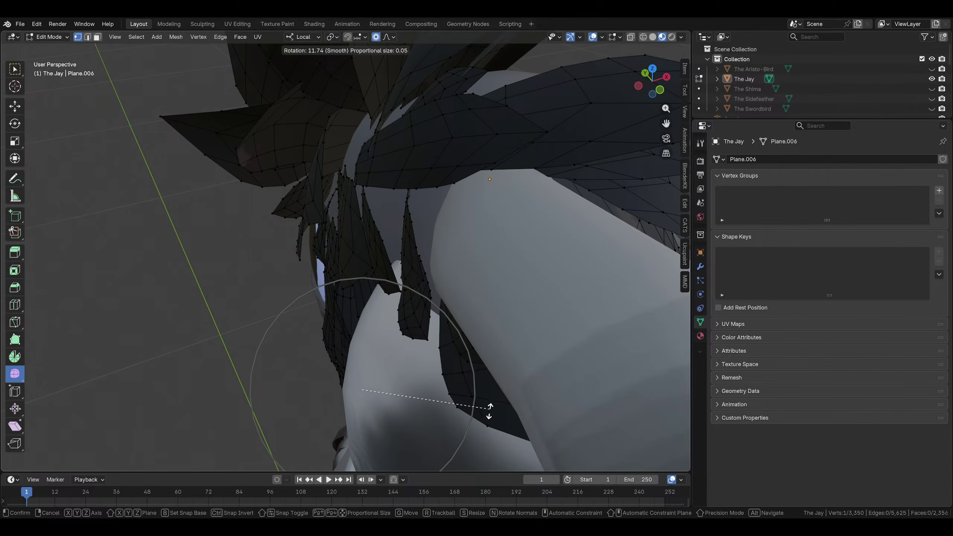
{"action": "left_click", "coordinate": [459, 434]}
{"action": "key", "text": "g"}
{"action": "left_click", "coordinate": [407, 429]}
Curl the feather's tip with proportional rotations of 18.1° at size 0.039 and 25.7° at size 0.027
{"action": "key", "text": "r"}
{"action": "scroll", "coordinate": [419, 429], "scroll_direction": "up", "scroll_amount": 5}
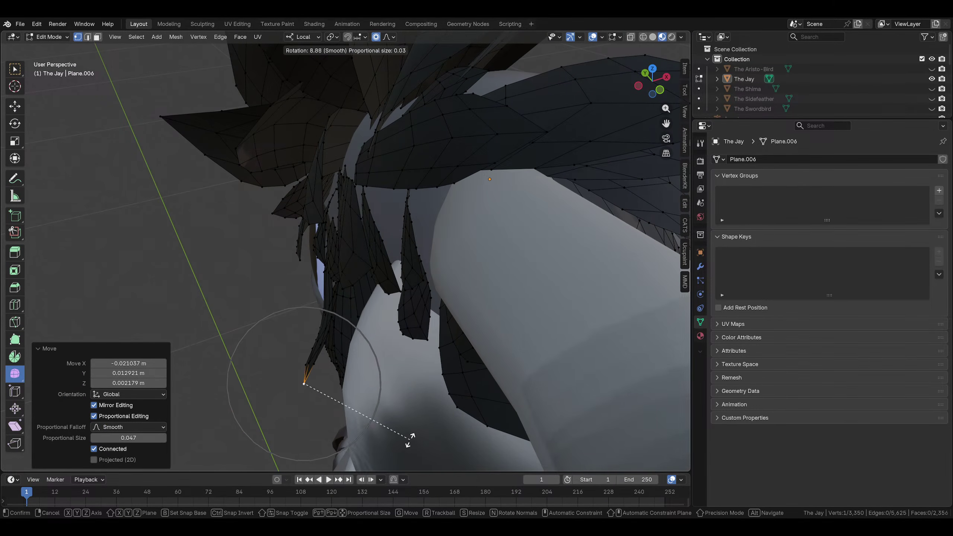
{"action": "left_click", "coordinate": [404, 458]}
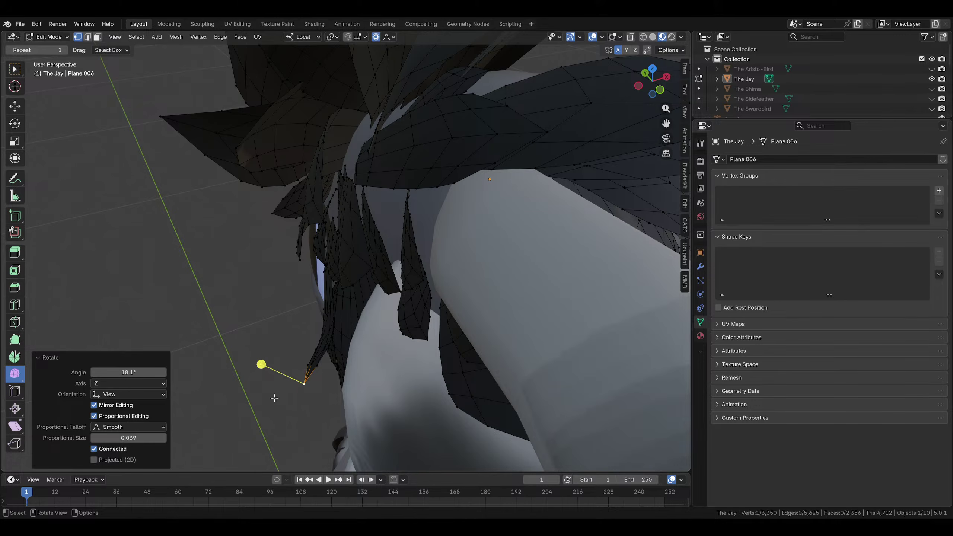
{"action": "key", "text": "r"}
{"action": "scroll", "coordinate": [296, 396], "scroll_direction": "up", "scroll_amount": 4}
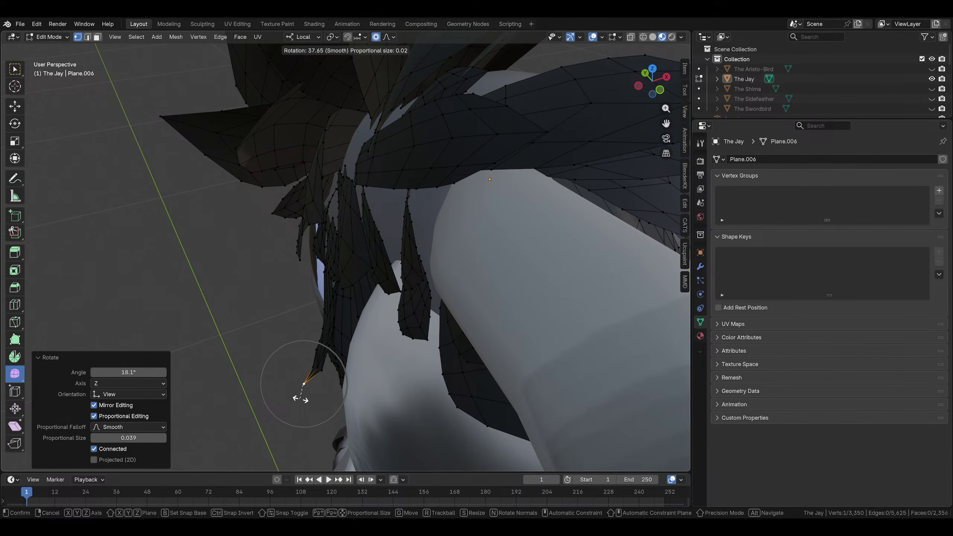
{"action": "scroll", "coordinate": [300, 398], "scroll_direction": "down", "scroll_amount": 4}
{"action": "scroll", "coordinate": [303, 400], "scroll_direction": "up", "scroll_amount": 1}
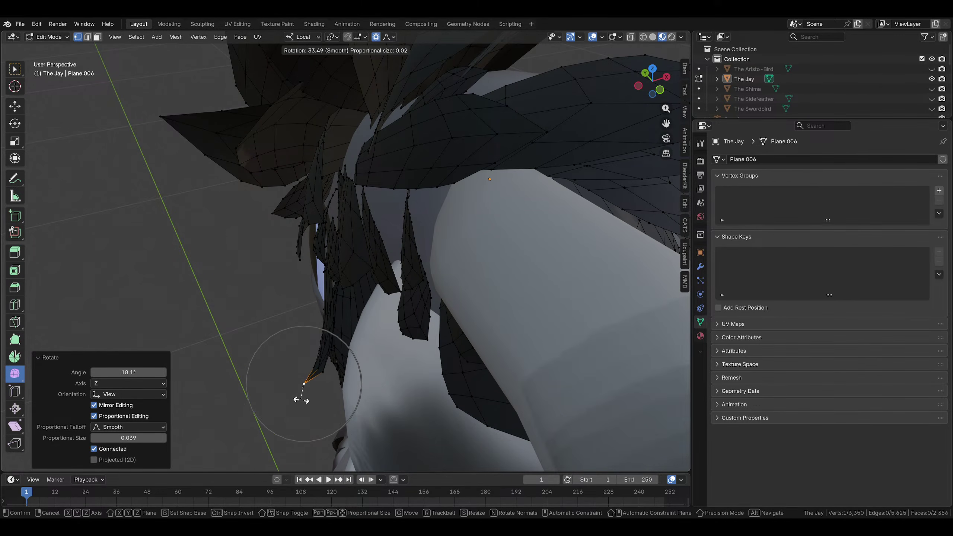
{"action": "left_click", "coordinate": [306, 403]}
Rotate the feather's tip by -8.39° and move it, then scale it by 1.139 with a proportional size of 0.052
{"action": "middle_click_drag", "start_coordinate": [306, 403], "coordinate": [501, 307]}
{"action": "key", "text": "r"}
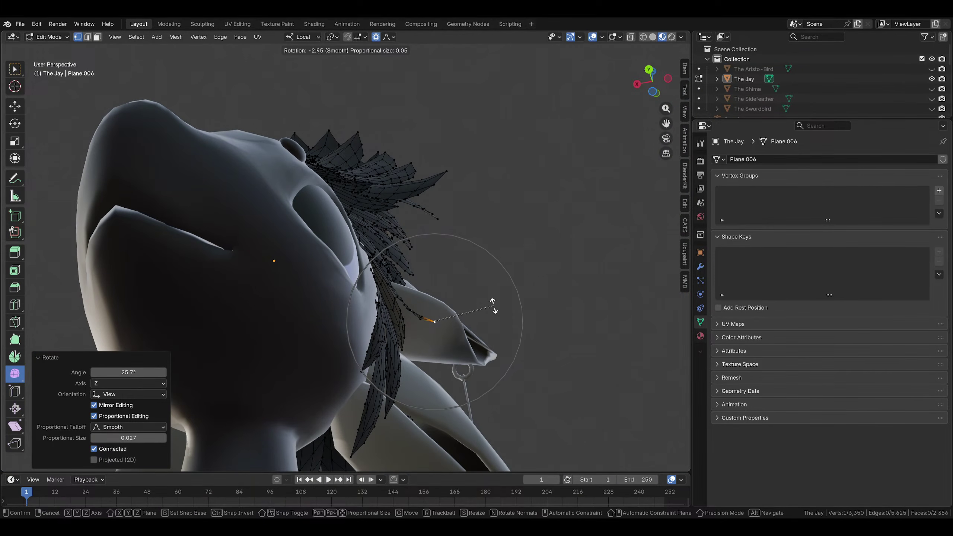
{"action": "scroll", "coordinate": [495, 306], "scroll_direction": "down", "scroll_amount": 7}
{"action": "left_click", "coordinate": [489, 298]}
{"action": "key", "text": "g"}
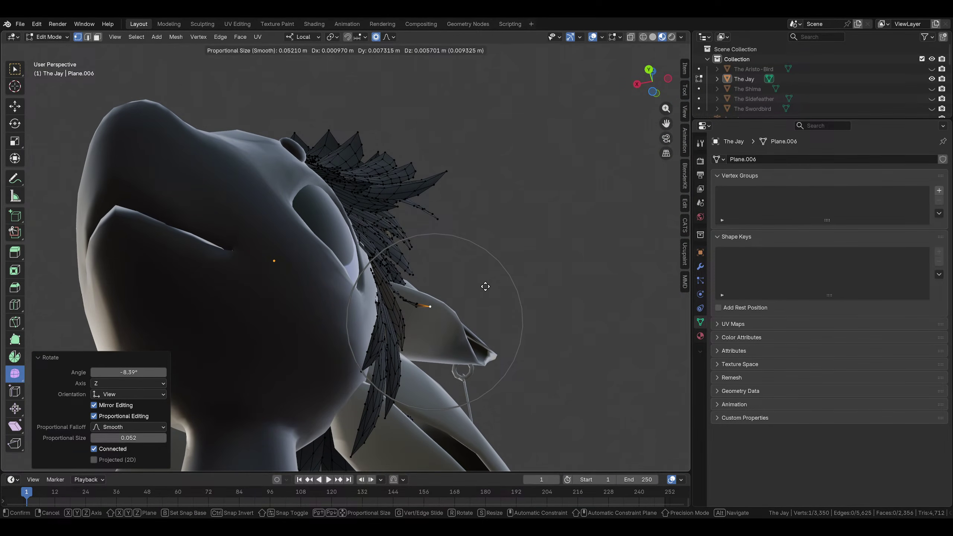
{"action": "left_click", "coordinate": [485, 286]}
{"action": "key", "text": "s"}
{"action": "left_click", "coordinate": [491, 288]}
Select the whole feather behind the eye again, then rotate it and move it against the head
{"action": "middle_click_drag", "start_coordinate": [491, 288], "coordinate": [424, 336]}
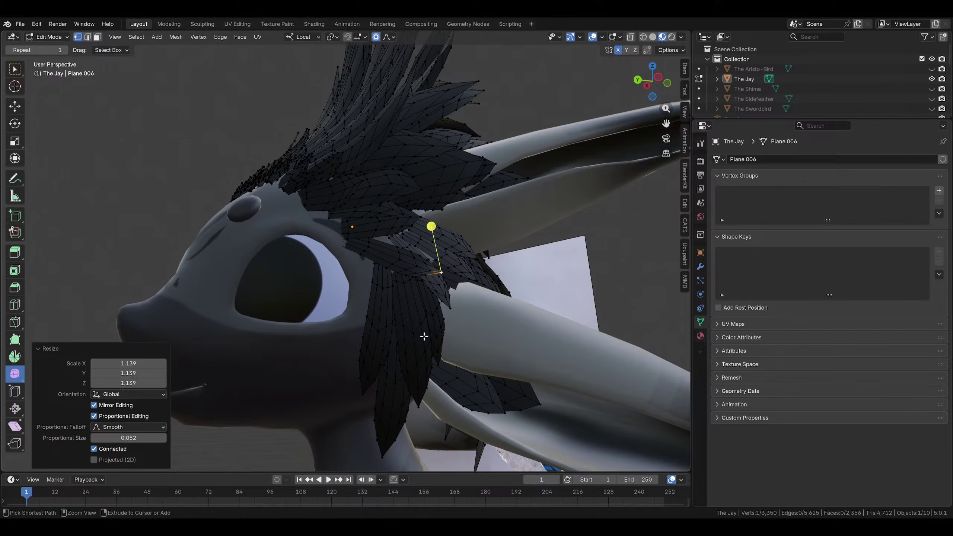
{"action": "key", "text": "ctrl+l"}
{"action": "middle_click_drag", "start_coordinate": [330, 235], "coordinate": [516, 244]}
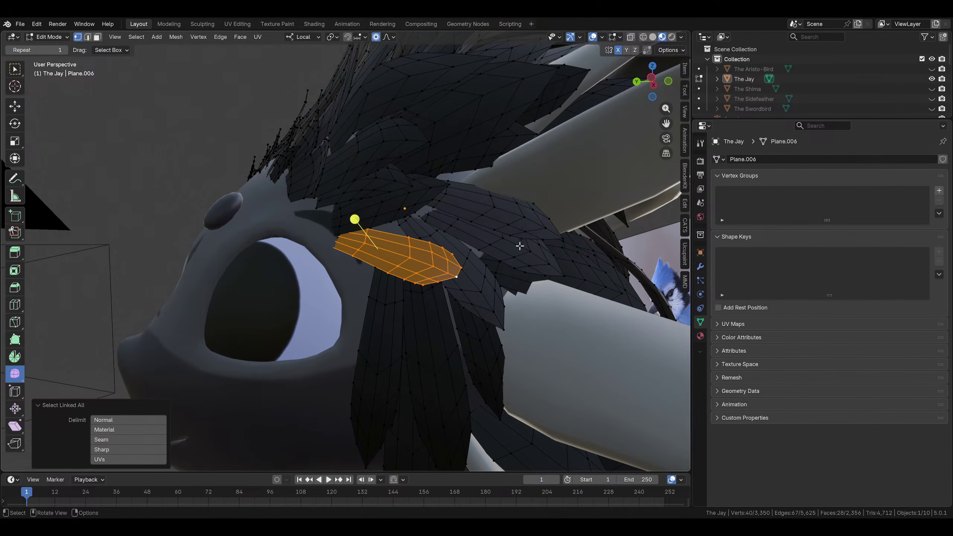
{"action": "key", "text": "r"}
{"action": "left_click", "coordinate": [578, 226]}
{"action": "middle_click_drag", "start_coordinate": [577, 225], "coordinate": [525, 110]}
{"action": "key", "text": "g"}
{"action": "left_click", "coordinate": [467, 303]}
Select the feather's tip, rotate and move it with proportional editing, and turn it by another -12.8°
{"action": "left_click", "coordinate": [506, 375]}
{"action": "left_click", "coordinate": [448, 207]}
{"action": "key", "text": "r"}
{"action": "left_click", "coordinate": [329, 314]}
{"action": "key", "text": "g"}
{"action": "left_click", "coordinate": [330, 313]}
{"action": "key", "text": "r"}
{"action": "left_click", "coordinate": [489, 111]}
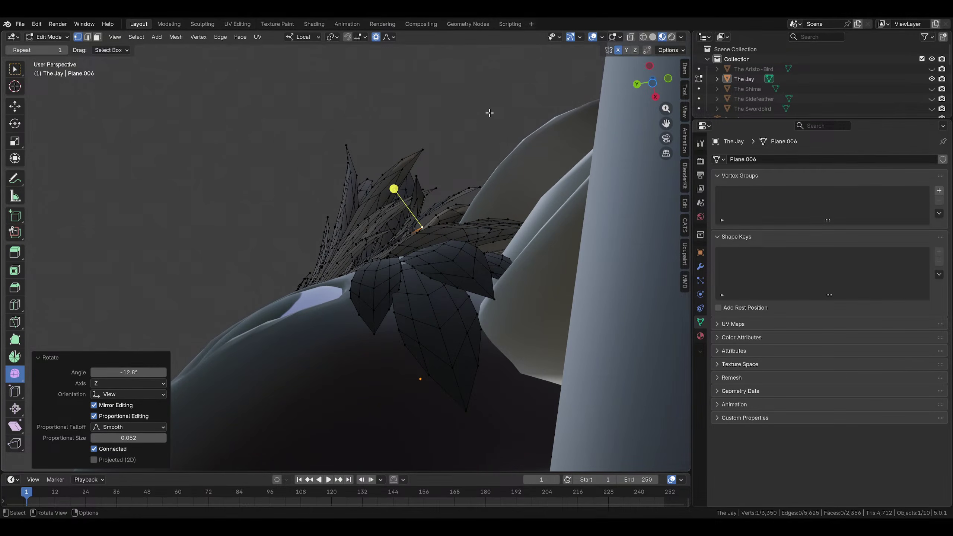
Move the feather's tip closer to the head and rotate it by -7.73° with a proportional size of 0.036
{"action": "key", "text": "g"}
{"action": "left_click", "coordinate": [472, 128]}
{"action": "key", "text": "r"}
{"action": "key", "text": "g"}
{"action": "left_click", "coordinate": [458, 130]}
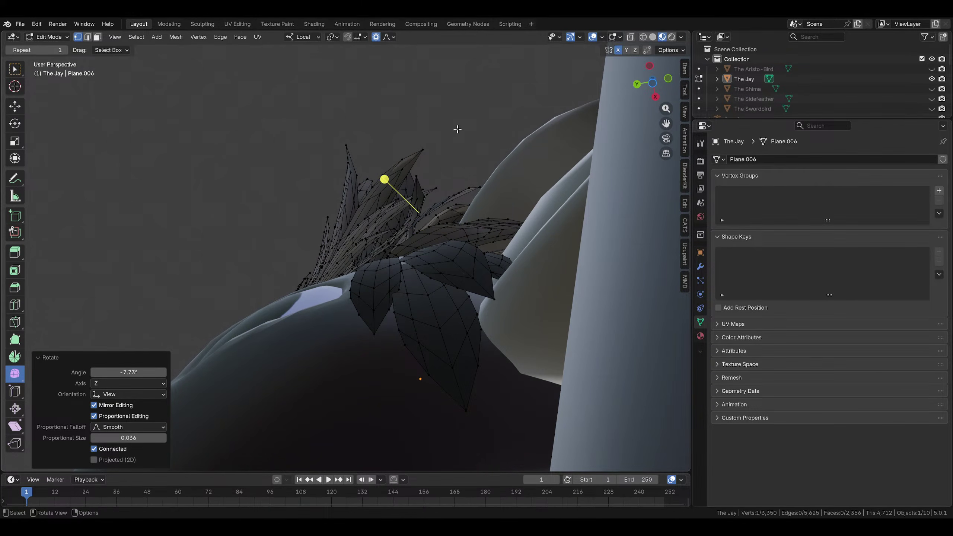
Rotate the feather's tip again and shift it slightly toward the head with a proportional size of 0.047
{"action": "key", "text": "r"}
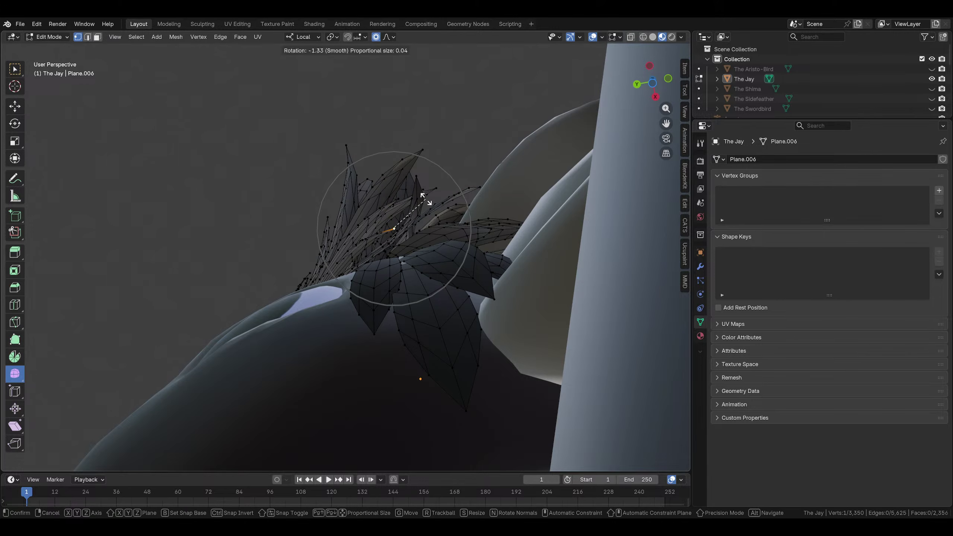
{"action": "scroll", "coordinate": [413, 189], "scroll_direction": "down", "scroll_amount": 3}
{"action": "left_click", "coordinate": [413, 189]}
{"action": "key", "text": "g"}
{"action": "left_click", "coordinate": [404, 183]}
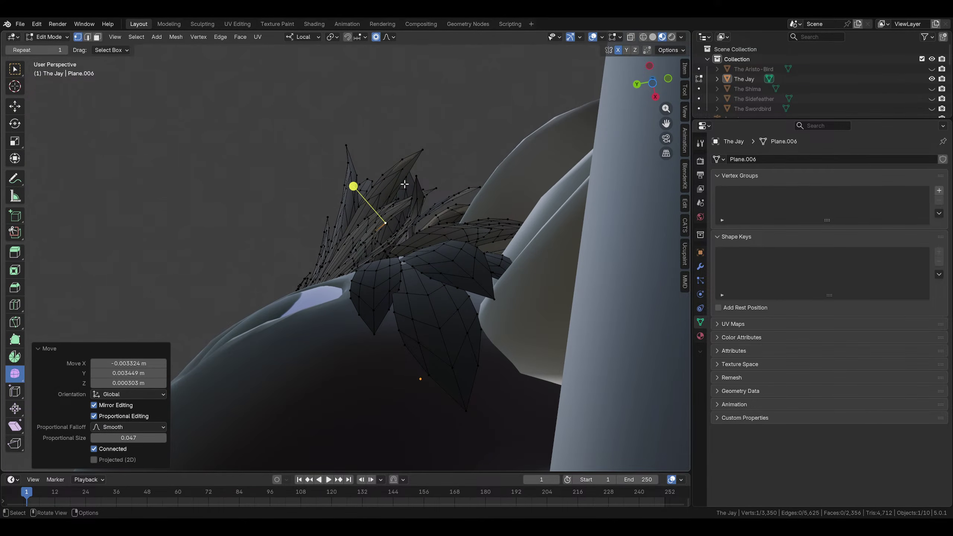
Make a final rotation of the feather's tip with a smaller proportional area and clear the selection
{"action": "key", "text": "r"}
{"action": "scroll", "coordinate": [400, 183], "scroll_direction": "up", "scroll_amount": 2}
{"action": "left_click", "coordinate": [399, 184]}
{"action": "middle_click_drag", "start_coordinate": [400, 184], "coordinate": [414, 267]}
{"action": "key", "text": "alt+a"}
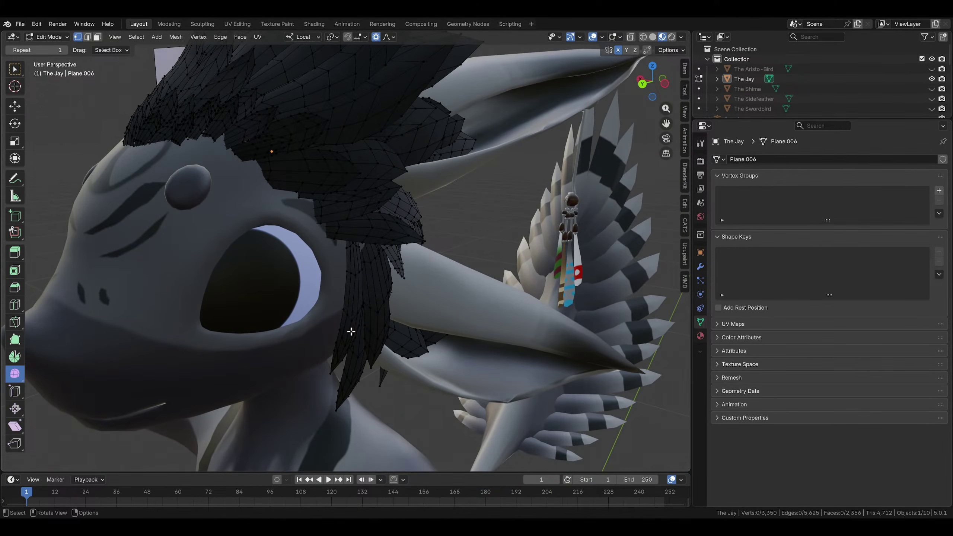
Select the whole hanging feather closest to the eye and delete its vertices
{"action": "middle_click_drag", "start_coordinate": [350, 331], "coordinate": [330, 323]}
{"action": "key", "text": "ctrl+l"}
{"action": "key", "text": "x"}
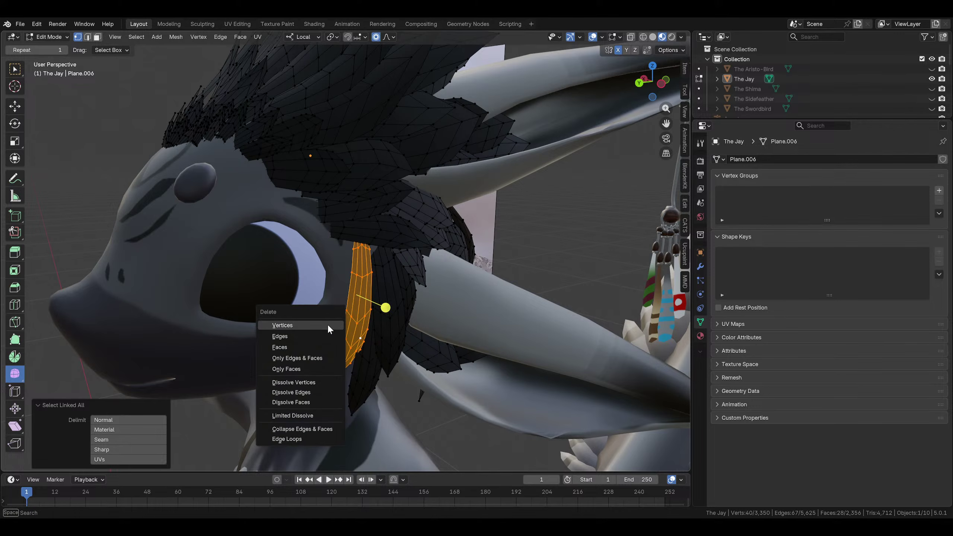
{"action": "left_click", "coordinate": [327, 325]}
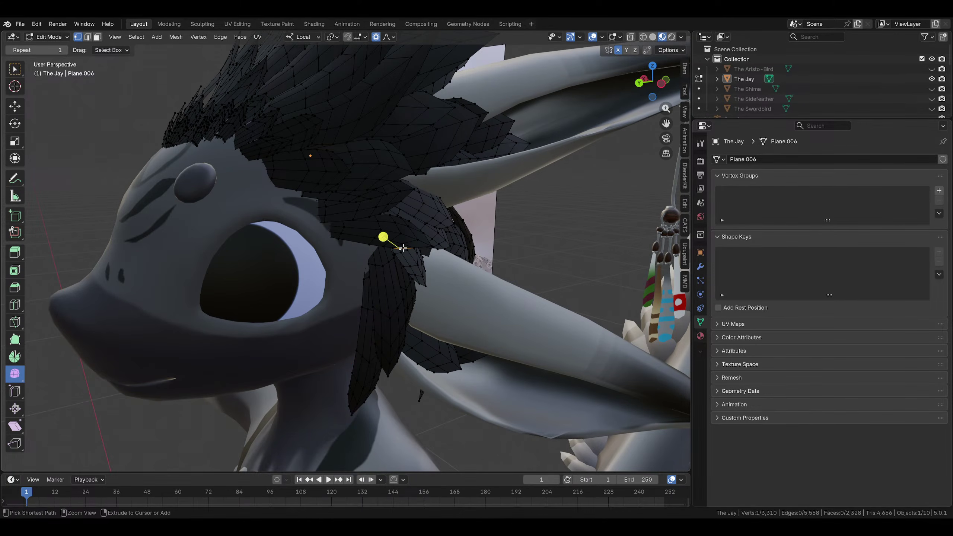
Select the whole reshaped feather behind the eye and duplicate it
{"action": "key", "text": "ctrl+l"}
{"action": "middle_click_drag", "start_coordinate": [402, 248], "coordinate": [382, 238]}
{"action": "key", "text": "shift+d"}
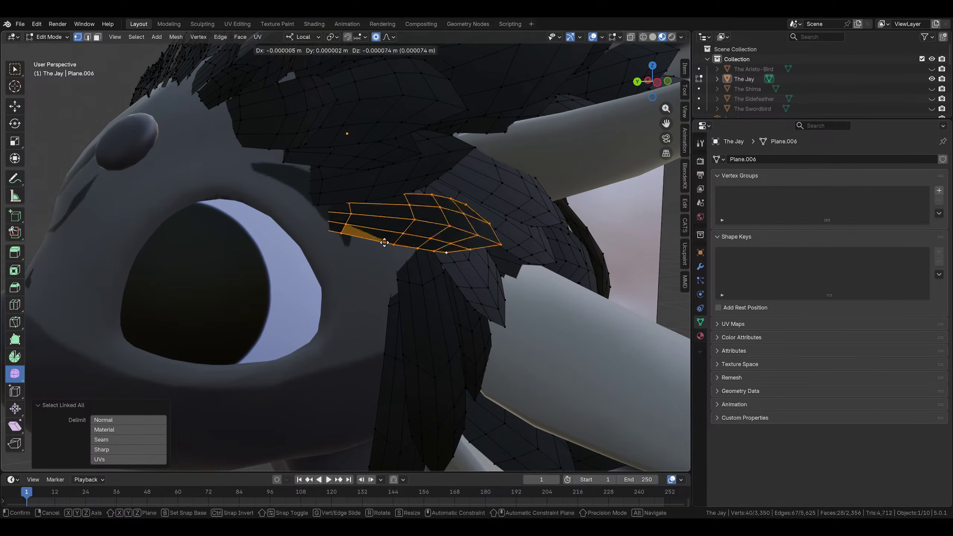
{"action": "left_click", "coordinate": [392, 279]}
{"action": "key", "text": "r"}
{"action": "key", "text": "Escape"}
{"action": "key", "text": "ctrl+z"}
{"action": "key", "text": "ctrl+z"}
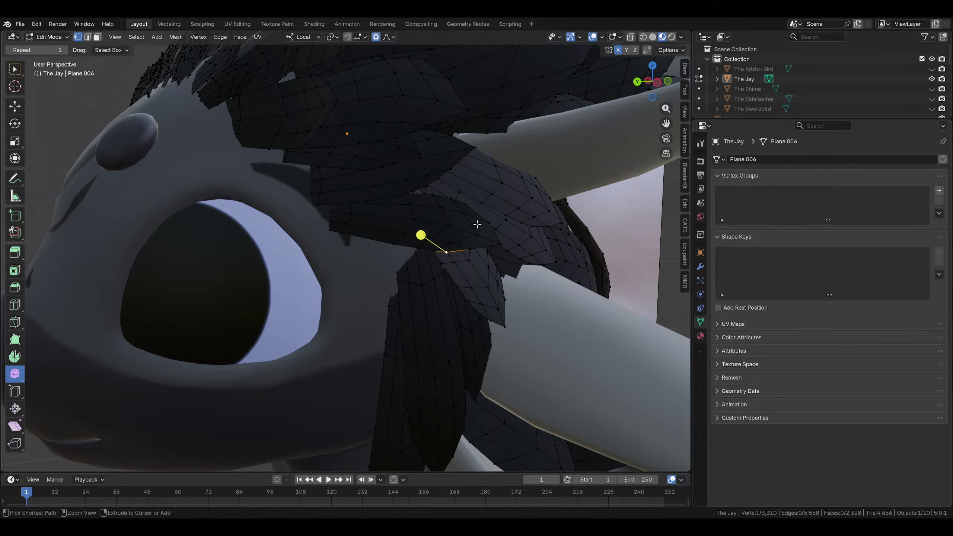
Duplicate the whole feather beside the eye, then rotate and move the copy downward so it slants below the original
{"action": "key", "text": "ctrl+l"}
{"action": "key", "text": "shift+d"}
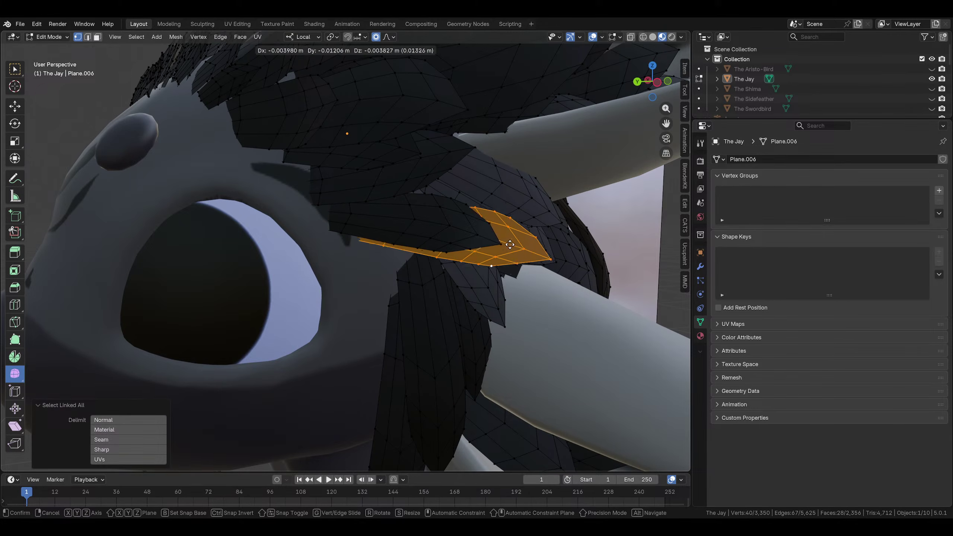
{"action": "left_click", "coordinate": [538, 246]}
{"action": "key", "text": "r"}
{"action": "left_click", "coordinate": [382, 236]}
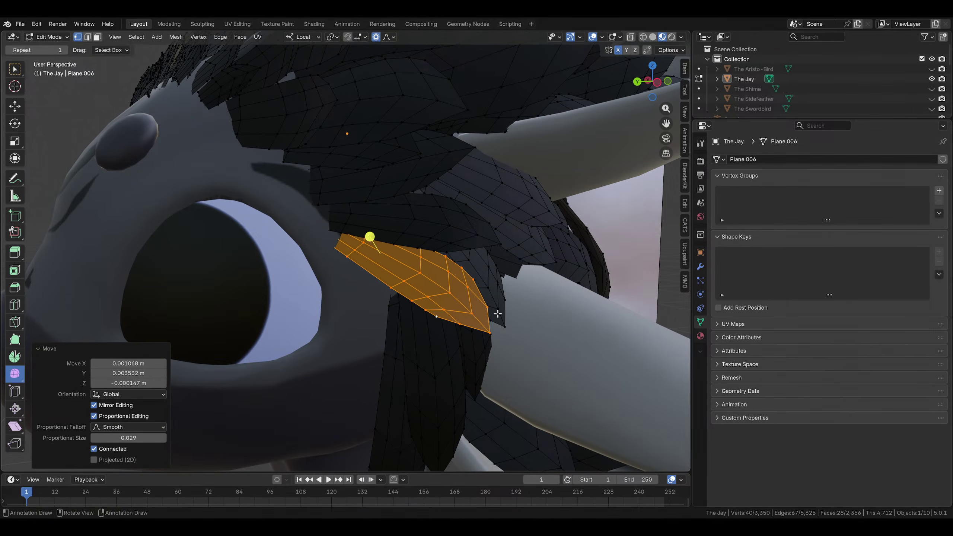
{"action": "key", "text": "g"}
{"action": "left_click", "coordinate": [526, 290]}
Refine the copied feather's rotation and position from several angles so it lies against the side of the head
{"action": "middle_click_drag", "start_coordinate": [527, 289], "coordinate": [572, 290]}
{"action": "left_click", "coordinate": [542, 349]}
{"action": "key", "text": "r"}
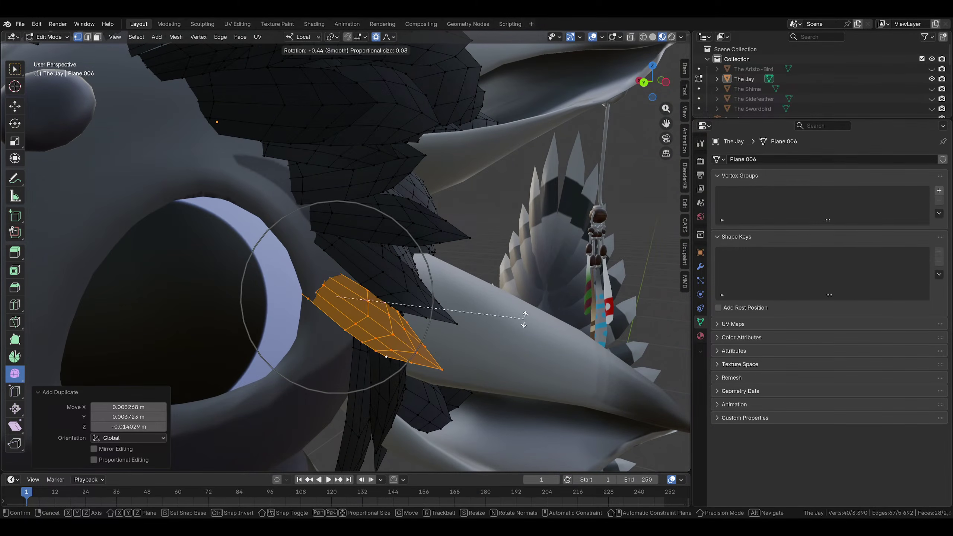
{"action": "left_click", "coordinate": [531, 377]}
{"action": "middle_click_drag", "start_coordinate": [531, 378], "coordinate": [518, 338]}
{"action": "left_click", "coordinate": [511, 271]}
{"action": "key", "text": "r"}
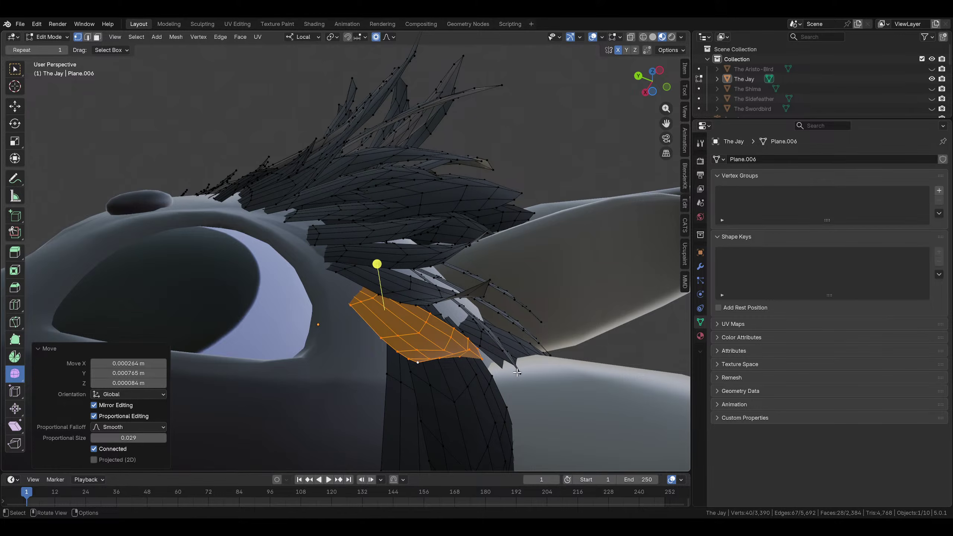
Move the edge vertices of the side feathers that poke through inside the head, using proportional editing
{"action": "middle_click_drag", "start_coordinate": [517, 372], "coordinate": [424, 293]}
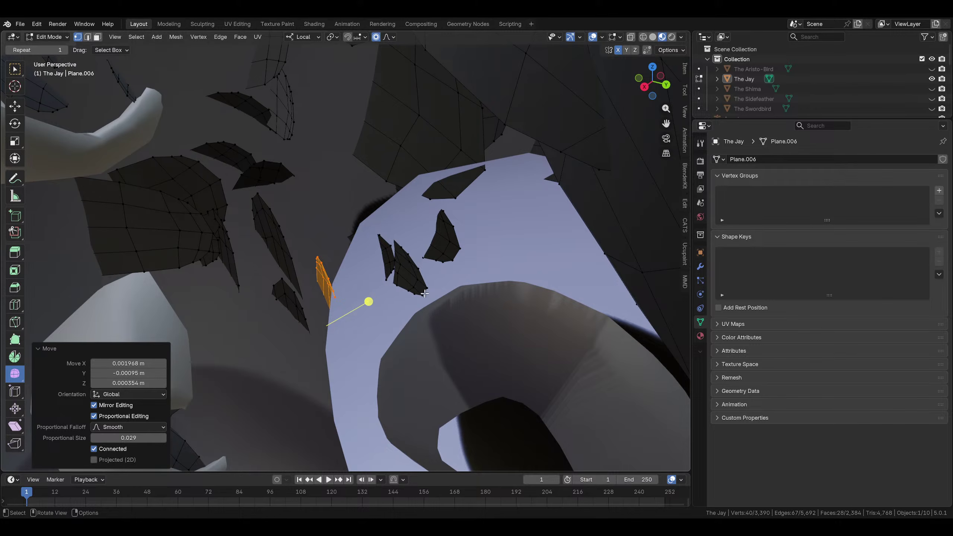
{"action": "left_click", "coordinate": [428, 286]}
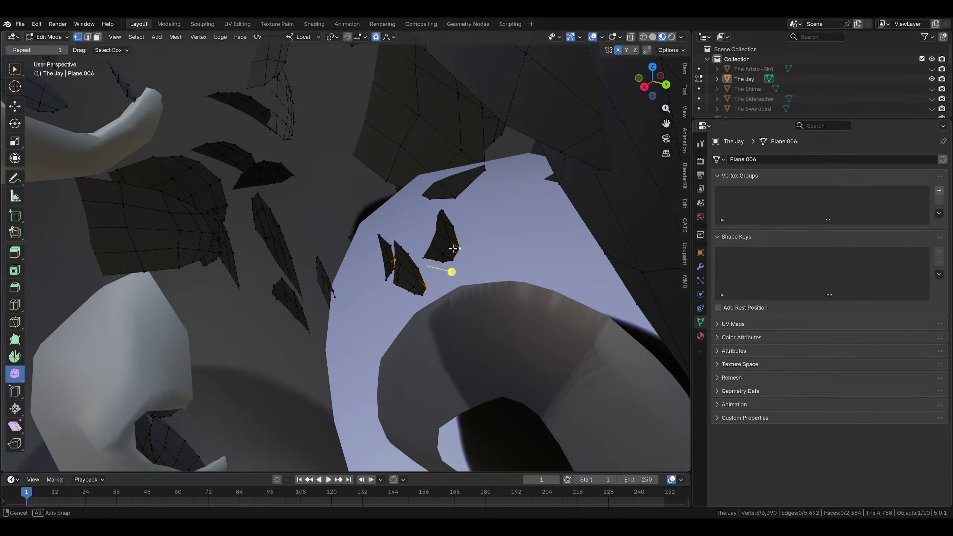
{"action": "middle_click_drag", "start_coordinate": [453, 249], "coordinate": [428, 235]}
{"action": "left_click", "coordinate": [399, 231]}
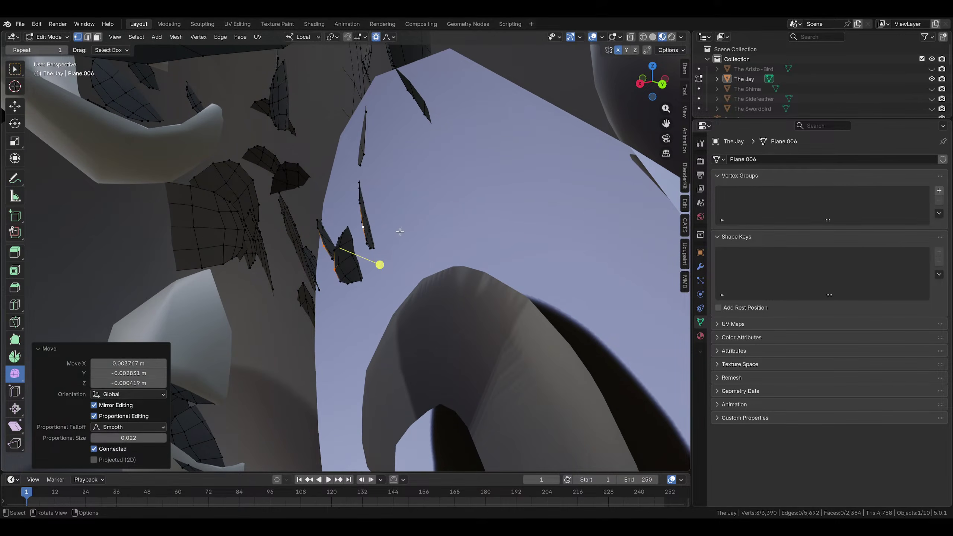
{"action": "left_click", "coordinate": [360, 151]}
{"action": "key", "text": "g"}
{"action": "left_click", "coordinate": [334, 156]}
Move the corner vertex of the upper feather poking through inside the head, using proportional editing
{"action": "left_click", "coordinate": [429, 119]}
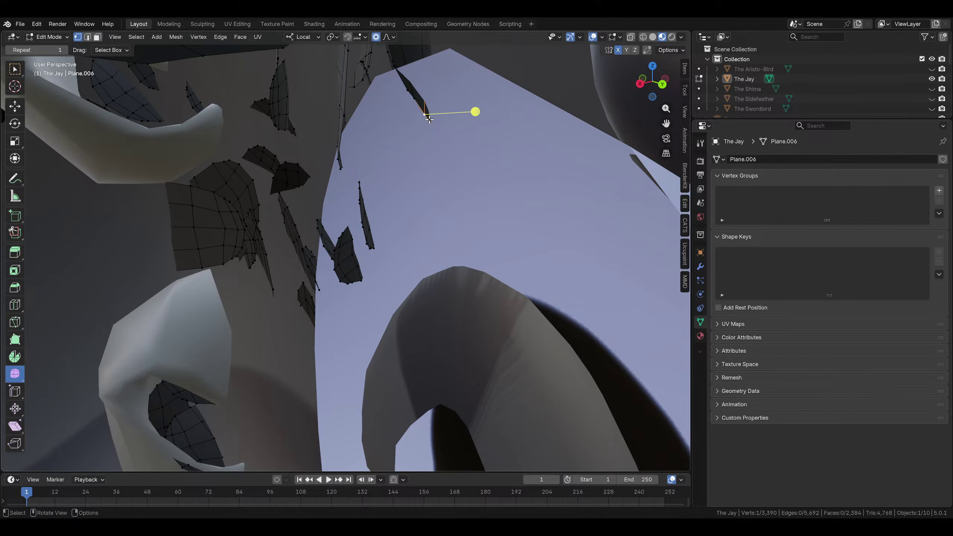
{"action": "middle_click_drag", "start_coordinate": [414, 106], "coordinate": [474, 354]}
{"action": "key", "text": "g"}
{"action": "left_click", "coordinate": [469, 182]}
{"action": "left_click", "coordinate": [410, 175]}
{"action": "left_click", "coordinate": [357, 188]}
Bend the side feather sticking out behind the eye by moving and rotating its vertex with proportional editing
{"action": "middle_click_drag", "start_coordinate": [358, 189], "coordinate": [361, 326]}
{"action": "scroll", "coordinate": [360, 326], "scroll_direction": "up", "scroll_amount": 6}
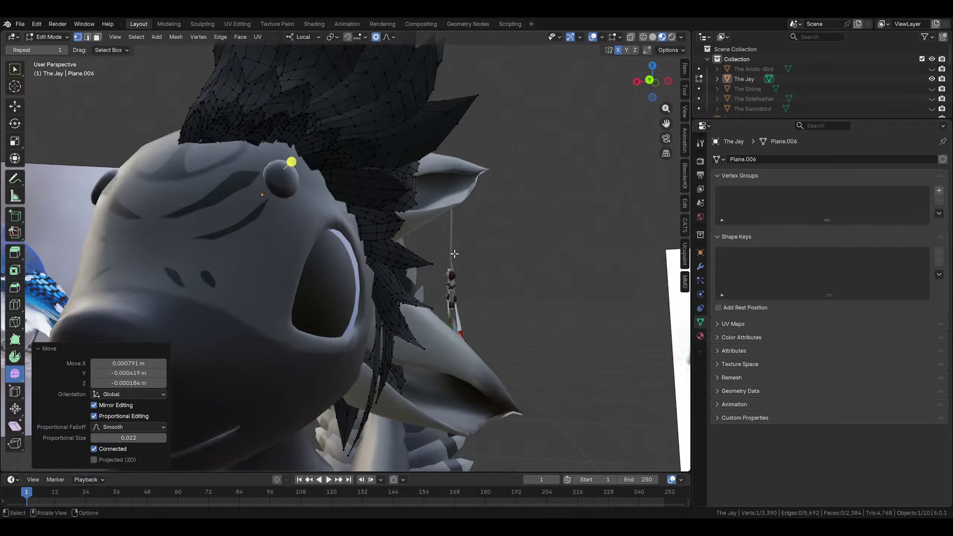
{"action": "middle_click_drag", "start_coordinate": [416, 256], "coordinate": [362, 246]}
{"action": "middle_click_drag", "start_coordinate": [397, 215], "coordinate": [338, 290]}
{"action": "left_click", "coordinate": [379, 339]}
{"action": "key", "text": "g"}
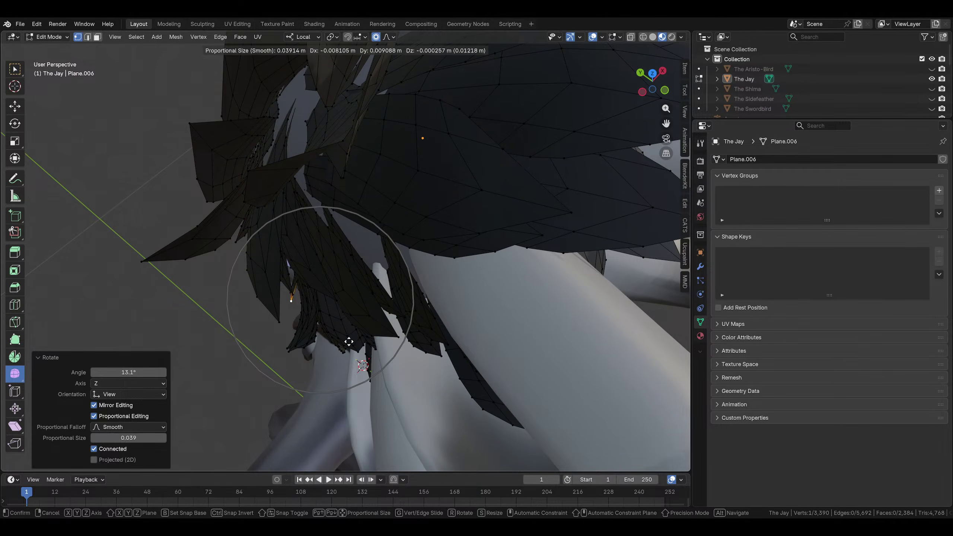
{"action": "middle_click_drag", "start_coordinate": [326, 347], "coordinate": [467, 181]}
{"action": "left_click", "coordinate": [429, 251]}
{"action": "left_click", "coordinate": [507, 235]}
{"action": "key", "text": "r"}
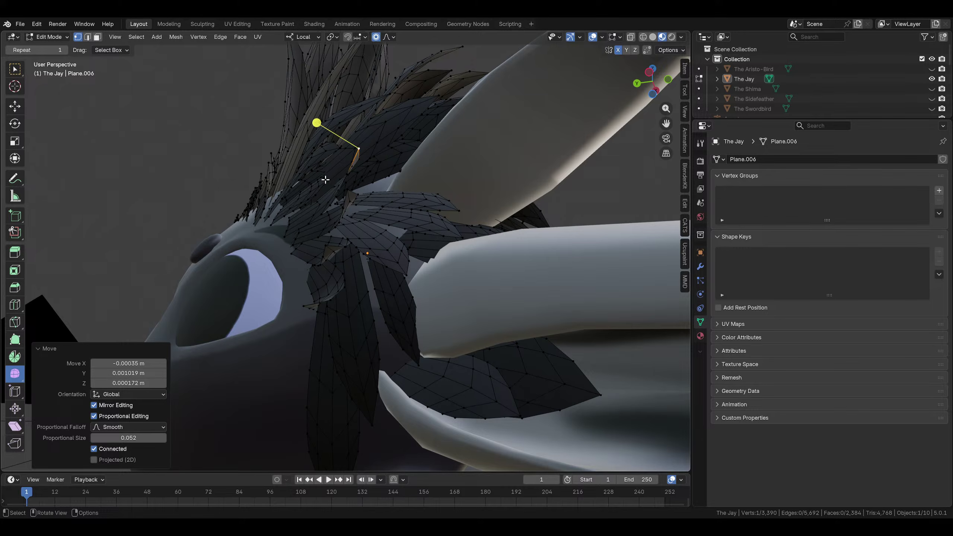
Rotate and move the selected vertex of the raised feather above the ear to reshape it with proportional editing
{"action": "left_click", "coordinate": [325, 180]}
{"action": "middle_click_drag", "start_coordinate": [325, 179], "coordinate": [469, 225]}
{"action": "scroll", "coordinate": [384, 222], "scroll_direction": "up", "scroll_amount": 4}
{"action": "key", "text": "r"}
{"action": "left_click", "coordinate": [472, 214]}
{"action": "left_click", "coordinate": [498, 193]}
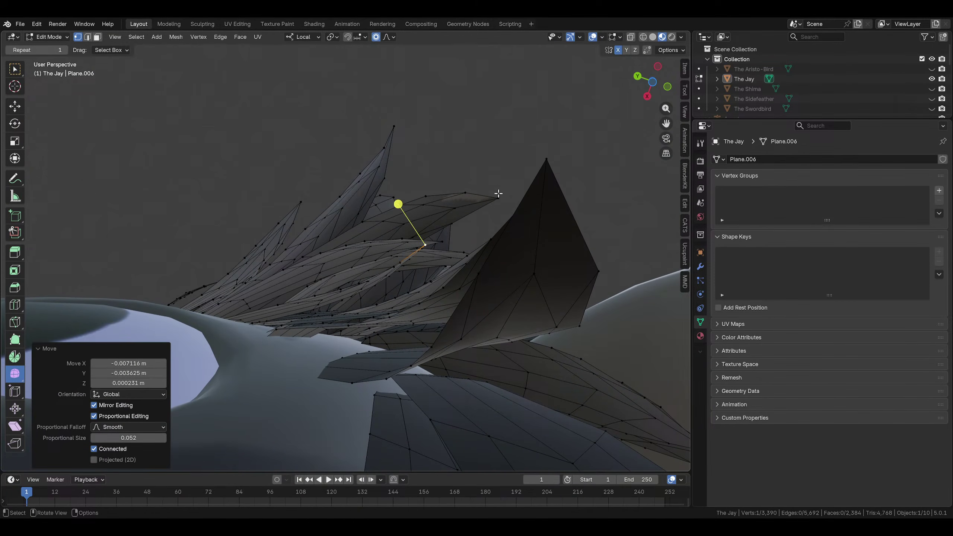
Select another vertex on the feathers above the ear, then move and rotate it to adjust the feather's curve
{"action": "left_click", "coordinate": [515, 193]}
{"action": "middle_click_drag", "start_coordinate": [513, 195], "coordinate": [508, 314]}
{"action": "key", "text": "g"}
{"action": "middle_click_drag", "start_coordinate": [387, 300], "coordinate": [461, 284]}
{"action": "left_click", "coordinate": [410, 235]}
{"action": "middle_click_drag", "start_coordinate": [406, 297], "coordinate": [429, 228]}
{"action": "key", "text": "r"}
{"action": "left_click", "coordinate": [489, 240]}
{"action": "scroll", "coordinate": [515, 309], "scroll_direction": "up", "scroll_amount": 3}
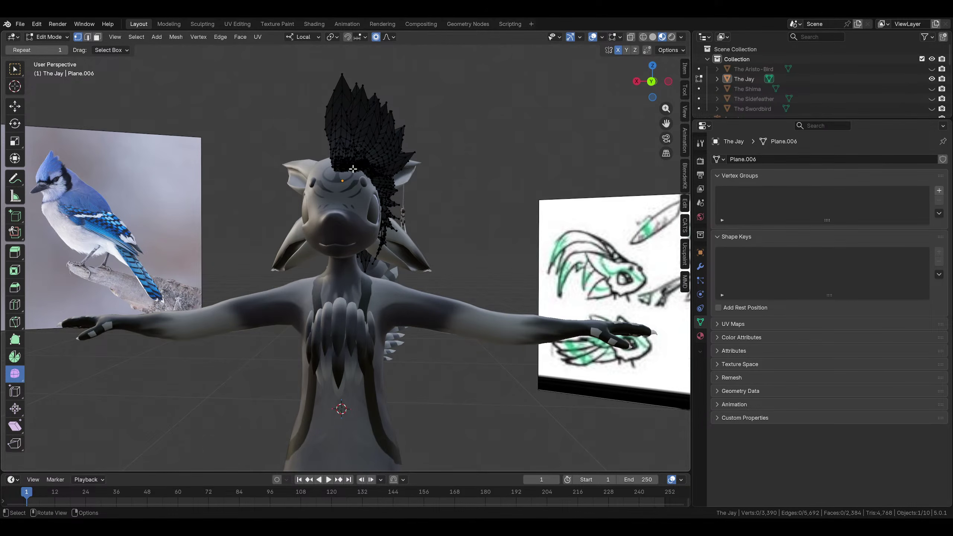
Rotate the rear edge vertex of the feathers hanging behind the jaw by about 22° and shift it with proportional editing
{"action": "middle_click_drag", "start_coordinate": [349, 302], "coordinate": [285, 310]}
{"action": "scroll", "coordinate": [285, 310], "scroll_direction": "up", "scroll_amount": 8}
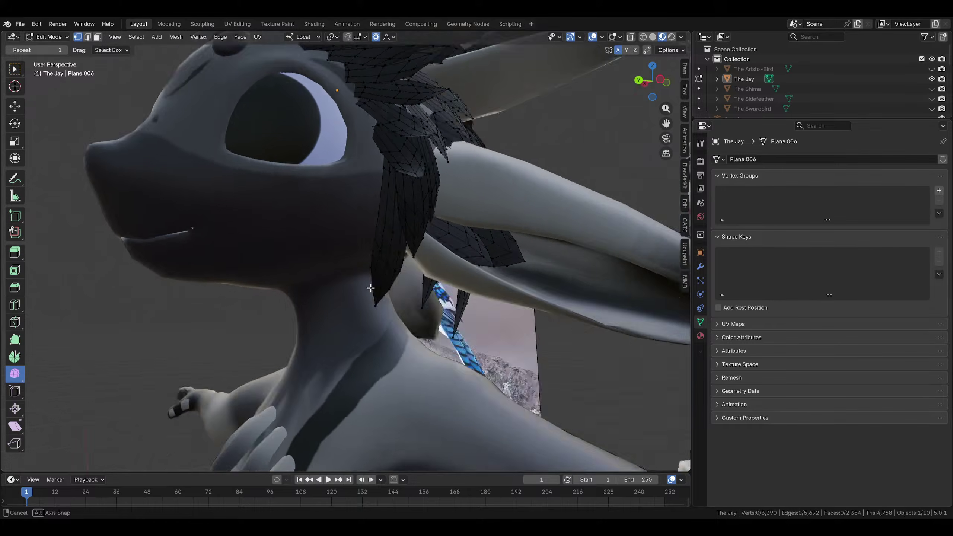
{"action": "left_click", "coordinate": [365, 271]}
{"action": "middle_click_drag", "start_coordinate": [365, 271], "coordinate": [394, 260]}
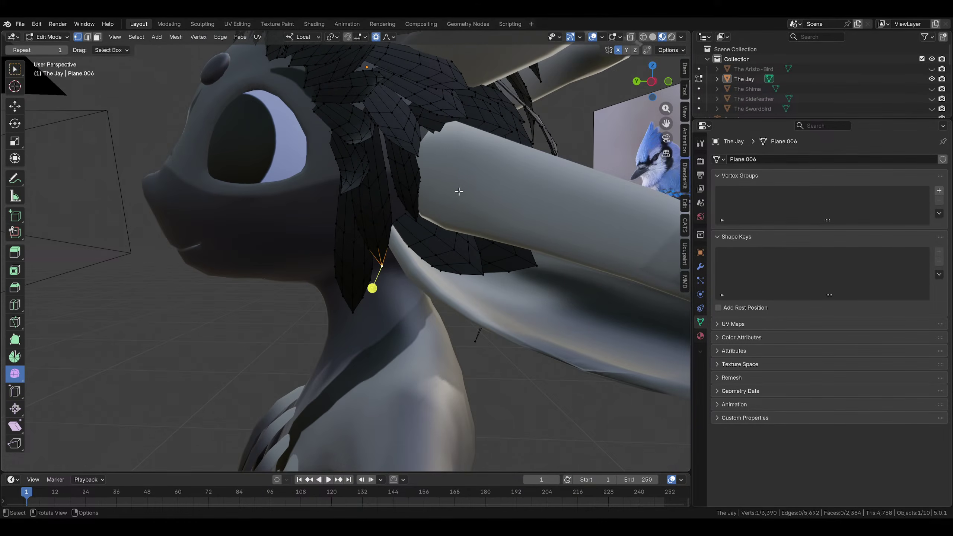
{"action": "key", "text": "r"}
{"action": "left_click", "coordinate": [466, 234]}
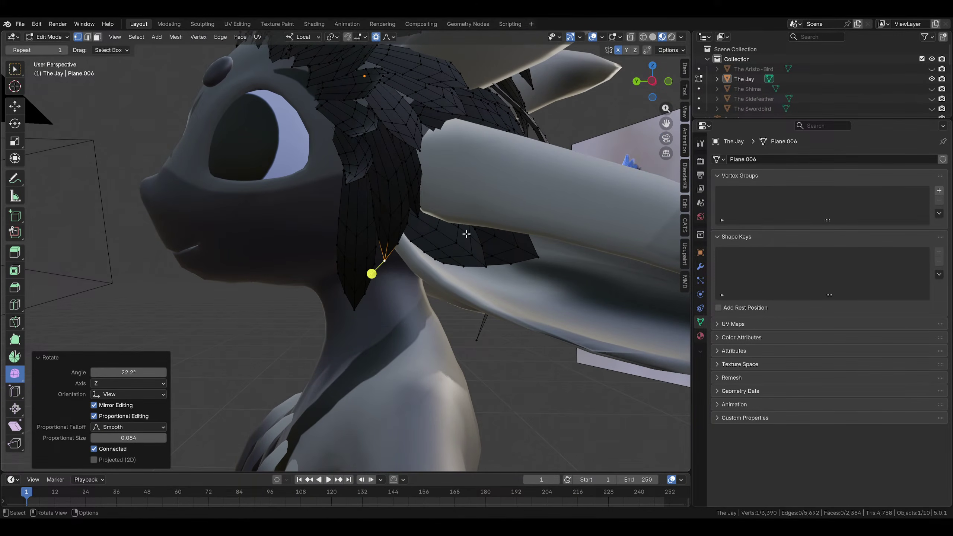
{"action": "left_click", "coordinate": [440, 249]}
{"action": "middle_click_drag", "start_coordinate": [440, 249], "coordinate": [455, 230]}
{"action": "scroll", "coordinate": [507, 174], "scroll_direction": "up", "scroll_amount": 5}
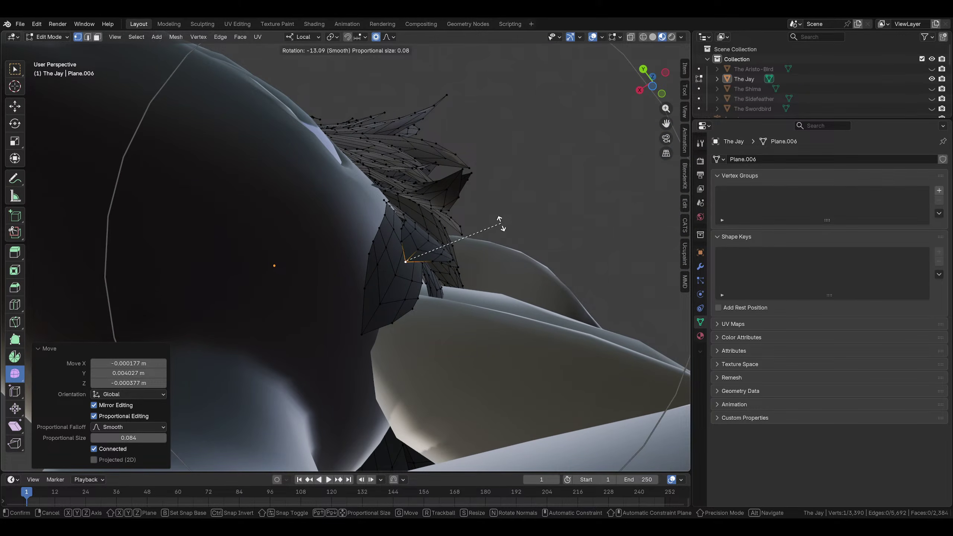
Rotate the hanging feather's edge vertex by about 12° and move it to follow the cheek
{"action": "middle_click_drag", "start_coordinate": [488, 211], "coordinate": [396, 297]}
{"action": "left_click", "coordinate": [433, 277]}
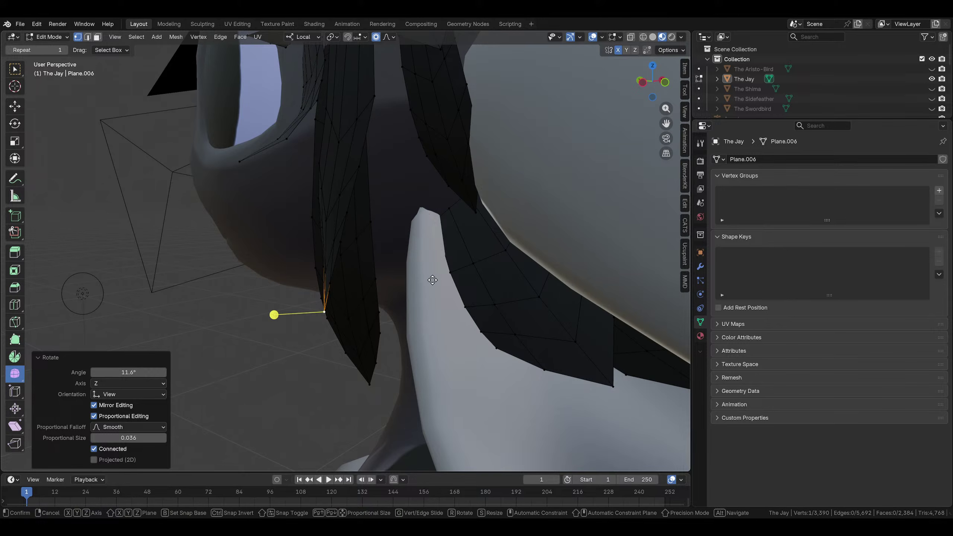
{"action": "key", "text": "g"}
{"action": "left_click", "coordinate": [417, 286]}
Select the tip of the long hanging feather, then rotate and move it with proportional editing to twist it toward the neck
{"action": "left_click", "coordinate": [372, 371]}
{"action": "middle_click_drag", "start_coordinate": [370, 382], "coordinate": [528, 264]}
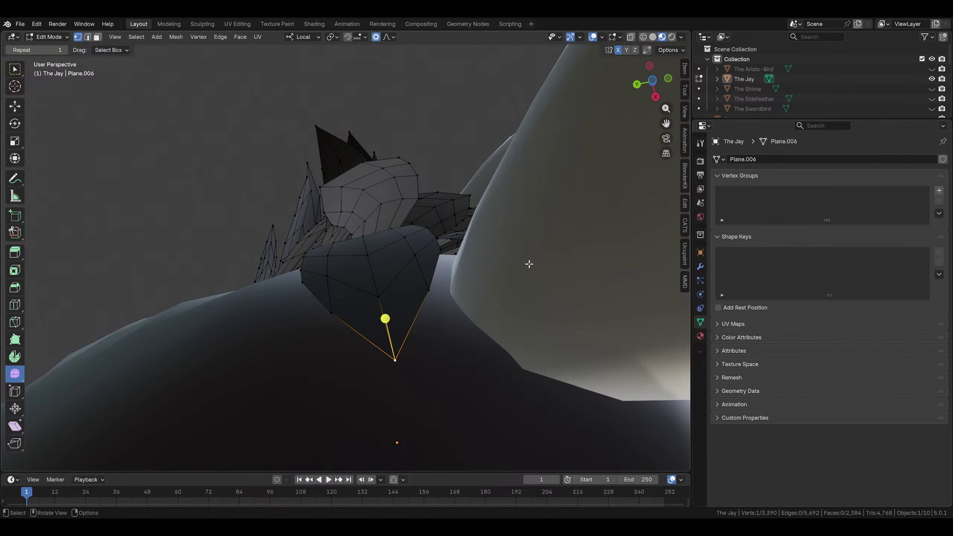
{"action": "left_click", "coordinate": [458, 208]}
{"action": "middle_click_drag", "start_coordinate": [457, 209], "coordinate": [501, 121]}
{"action": "left_click", "coordinate": [505, 207]}
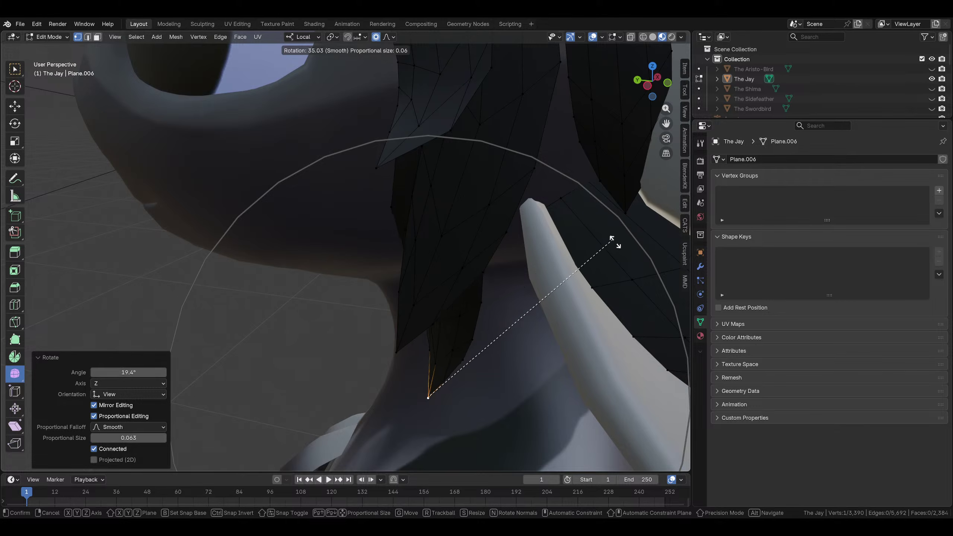
{"action": "left_click", "coordinate": [594, 227]}
{"action": "middle_click_drag", "start_coordinate": [594, 227], "coordinate": [98, 177]}
{"action": "key", "text": "g"}
{"action": "left_click", "coordinate": [543, 272]}
{"action": "left_click", "coordinate": [98, 176]}
Rotate the hanging feather's middle vertex and move its upper edge vertex to curve the feather around the head
{"action": "middle_click_drag", "start_coordinate": [296, 235], "coordinate": [478, 251]}
{"action": "left_click", "coordinate": [304, 240]}
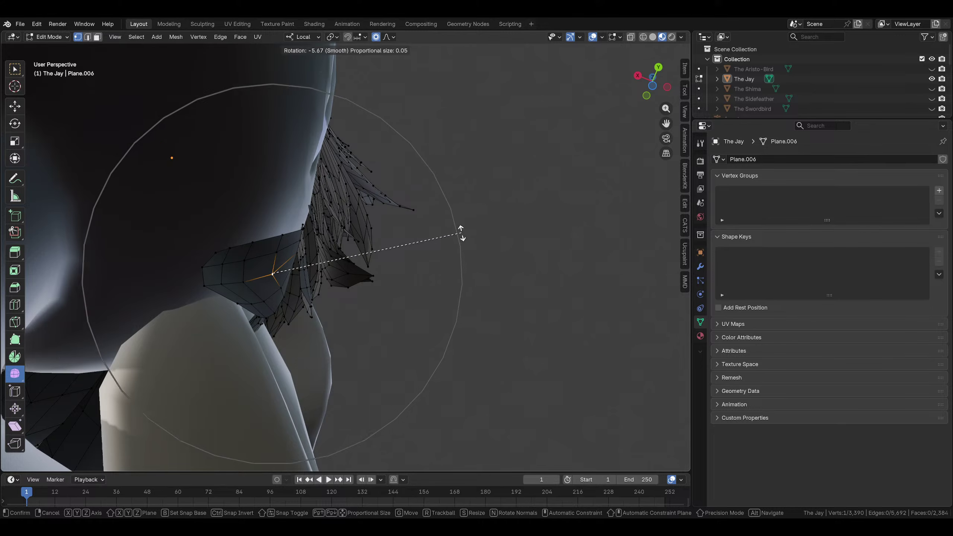
{"action": "left_click", "coordinate": [433, 209]}
{"action": "left_click", "coordinate": [296, 252]}
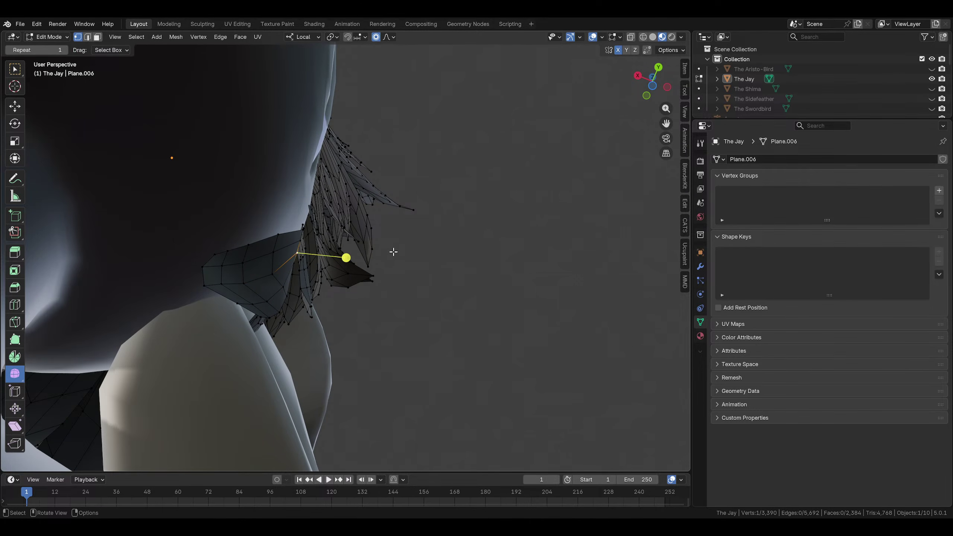
{"action": "left_click", "coordinate": [382, 239]}
{"action": "middle_click_drag", "start_coordinate": [384, 242], "coordinate": [346, 307]}
{"action": "left_click", "coordinate": [517, 370]}
Duplicate the long feather hanging behind the jaw and place the copy forward on the cheek below the eye
{"action": "scroll", "coordinate": [517, 370], "scroll_direction": "down", "scroll_amount": 5}
{"action": "middle_click_drag", "start_coordinate": [516, 369], "coordinate": [500, 382]}
{"action": "scroll", "coordinate": [444, 409], "scroll_direction": "down", "scroll_amount": 3}
{"action": "scroll", "coordinate": [529, 396], "scroll_direction": "down", "scroll_amount": 3}
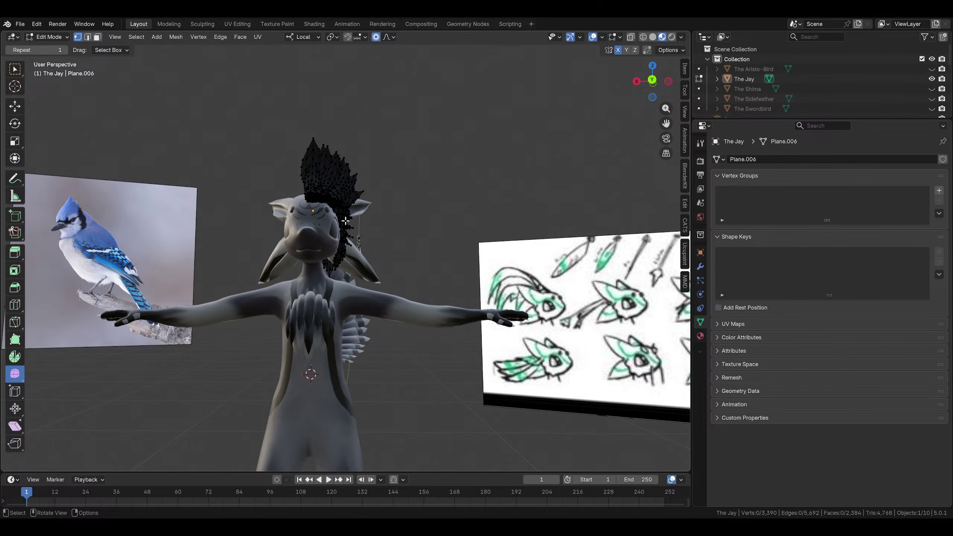
{"action": "middle_click_drag", "start_coordinate": [273, 317], "coordinate": [153, 345]}
{"action": "scroll", "coordinate": [324, 263], "scroll_direction": "up", "scroll_amount": 6}
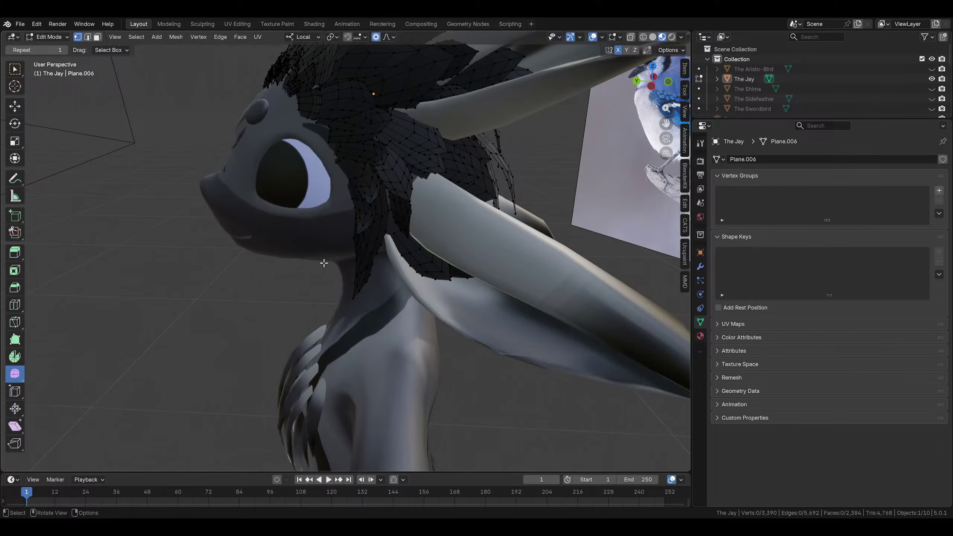
{"action": "middle_click_drag", "start_coordinate": [324, 264], "coordinate": [355, 247]}
{"action": "scroll", "coordinate": [343, 251], "scroll_direction": "up", "scroll_amount": 3}
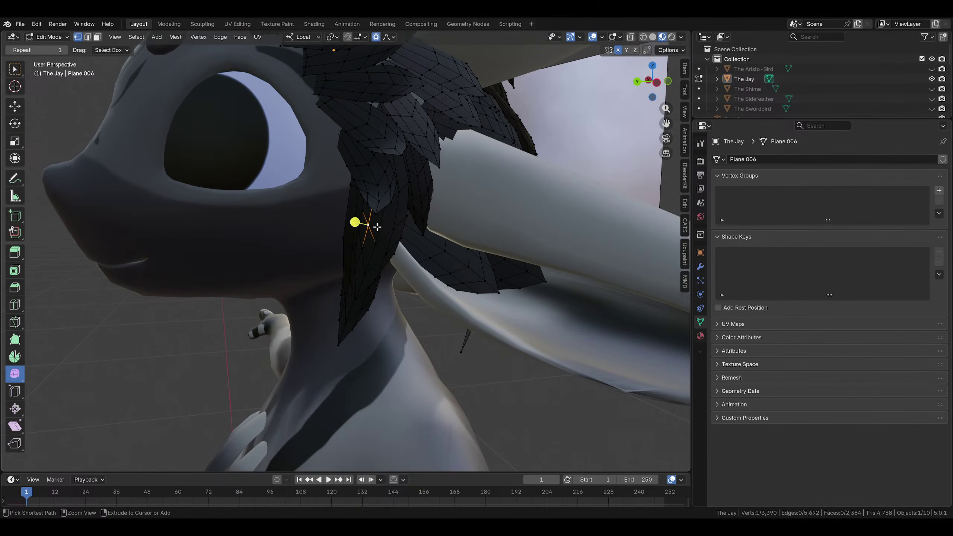
{"action": "left_click", "coordinate": [280, 236]}
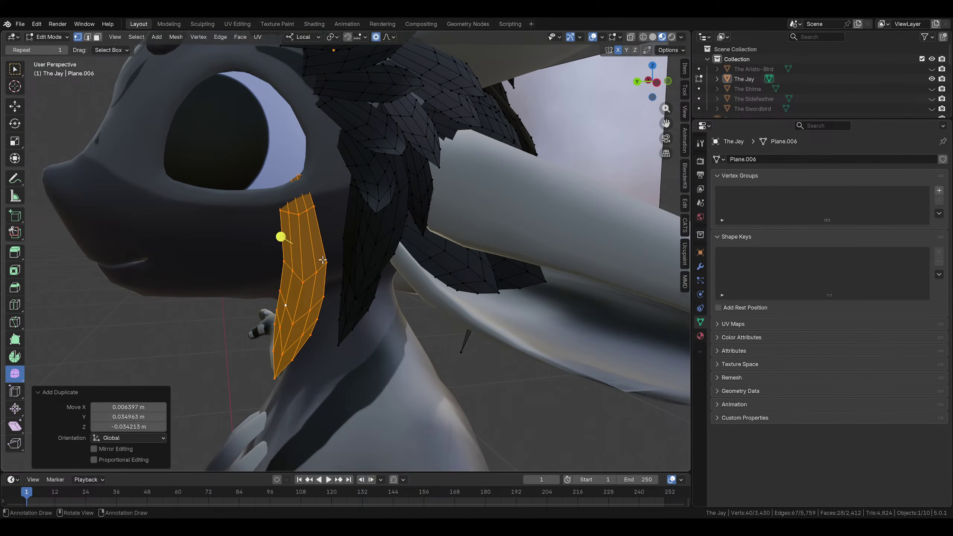
{"action": "left_click", "coordinate": [411, 283]}
Move the copied cheek feather against the side of the head, checking its depth from the front and back
{"action": "middle_click_drag", "start_coordinate": [411, 284], "coordinate": [475, 295]}
{"action": "key", "text": "g"}
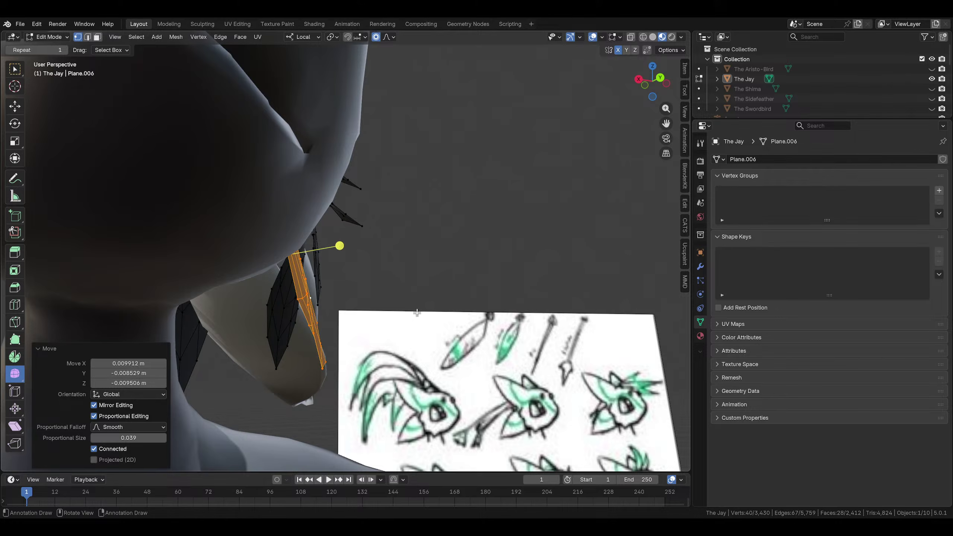
{"action": "middle_click_drag", "start_coordinate": [417, 313], "coordinate": [365, 313]}
{"action": "left_click", "coordinate": [392, 269]}
{"action": "key", "text": "g"}
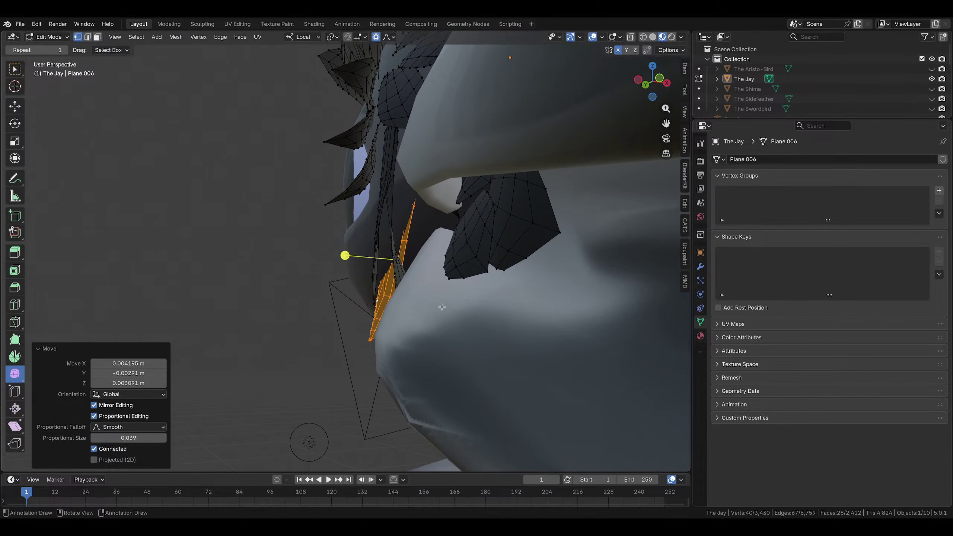
Rotate and move the copied feather so it sweeps forward along the jawline with its root beneath the hanging feather
{"action": "middle_click_drag", "start_coordinate": [442, 307], "coordinate": [411, 367]}
{"action": "middle_click_drag", "start_coordinate": [470, 297], "coordinate": [546, 225]}
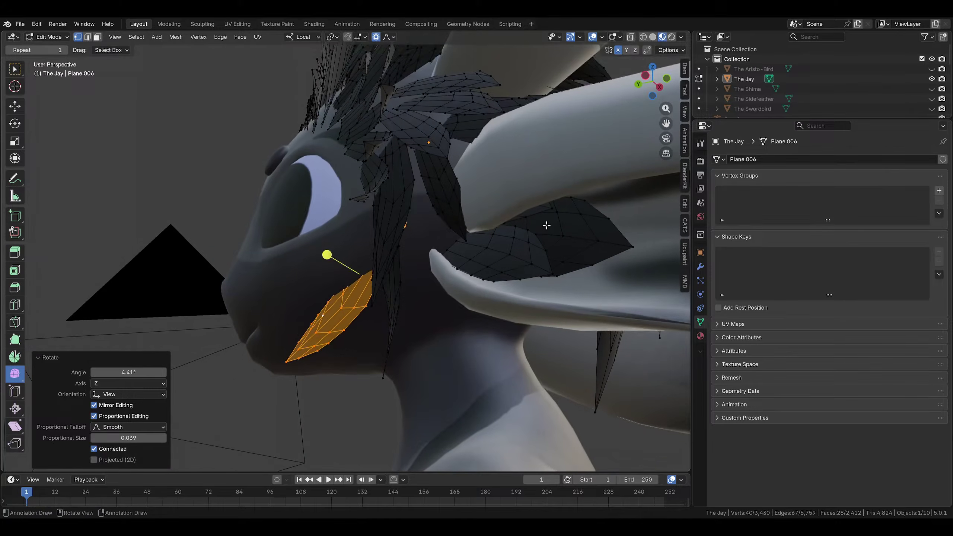
{"action": "middle_click_drag", "start_coordinate": [488, 258], "coordinate": [498, 401]}
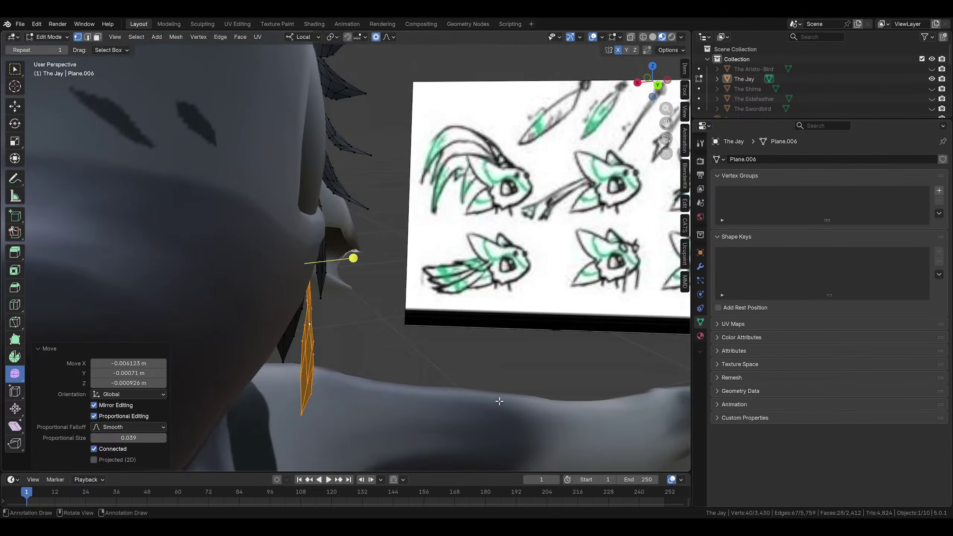
{"action": "left_click", "coordinate": [486, 343]}
{"action": "middle_click_drag", "start_coordinate": [485, 343], "coordinate": [313, 338]}
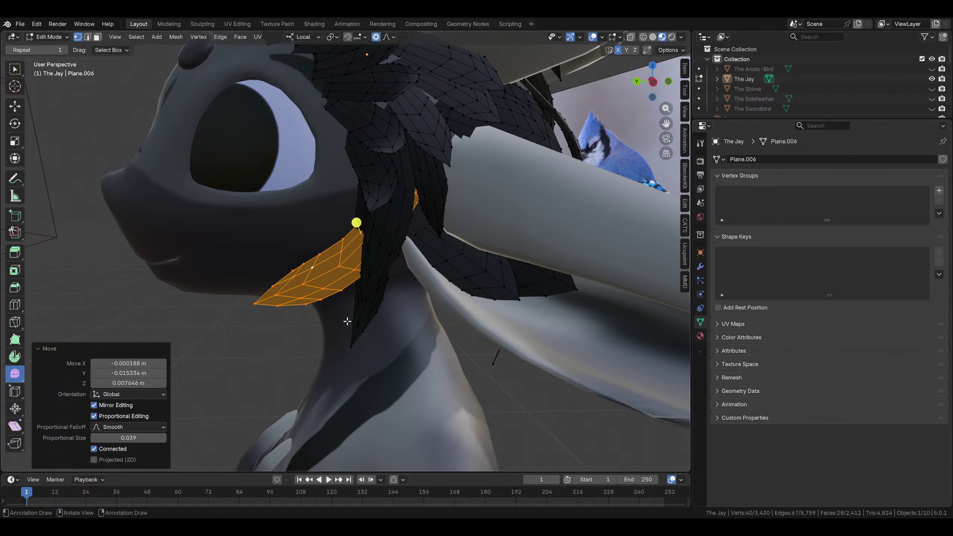
{"action": "middle_click_drag", "start_coordinate": [431, 315], "coordinate": [566, 295]}
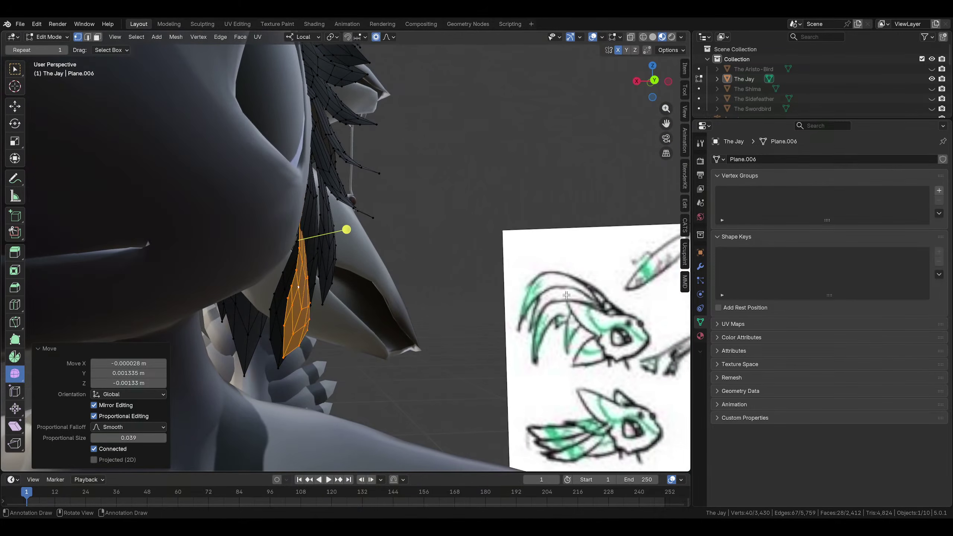
Move the long hanging feather's tip outward from the neck and rotate it, using a larger proportional editing size
{"action": "left_click", "coordinate": [285, 363]}
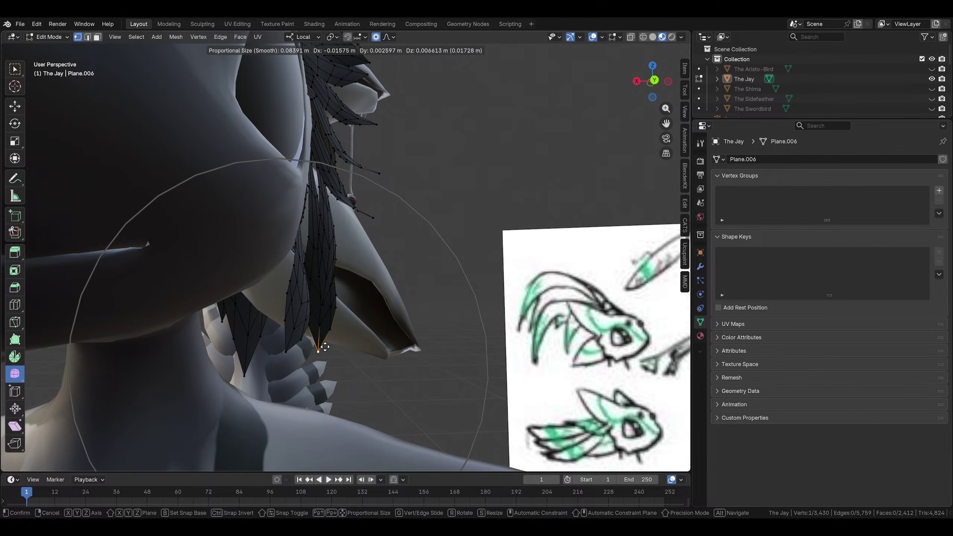
{"action": "left_click", "coordinate": [325, 347]}
{"action": "middle_click_drag", "start_coordinate": [325, 347], "coordinate": [438, 280]}
{"action": "key", "text": "r"}
{"action": "left_click", "coordinate": [370, 291]}
Move the hanging feather's tip again to refine its shape, and save the file
{"action": "left_click", "coordinate": [361, 293]}
{"action": "key", "text": "g"}
{"action": "left_click", "coordinate": [400, 273]}
{"action": "scroll", "coordinate": [287, 345], "scroll_direction": "down", "scroll_amount": 4}
{"action": "left_click", "coordinate": [440, 345]}
{"action": "key", "text": "ctrl+s"}
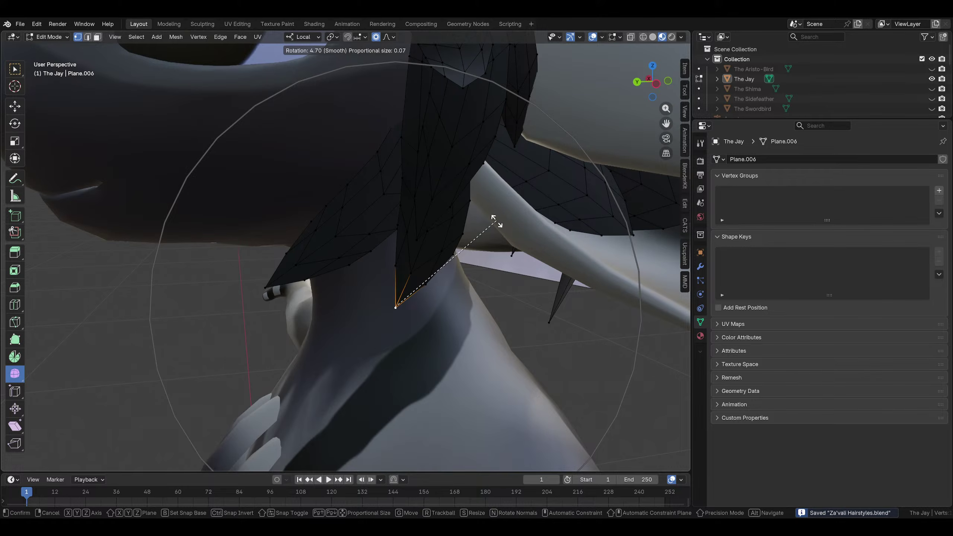
Rotate and move the long hanging feather's tip forward so it curves toward the jawline feather, adjusting it from a second angle
{"action": "left_click", "coordinate": [496, 222]}
{"action": "key", "text": "g"}
{"action": "left_click", "coordinate": [488, 224]}
{"action": "key", "text": "r"}
{"action": "left_click", "coordinate": [492, 229]}
{"action": "key", "text": "g"}
{"action": "left_click", "coordinate": [475, 239]}
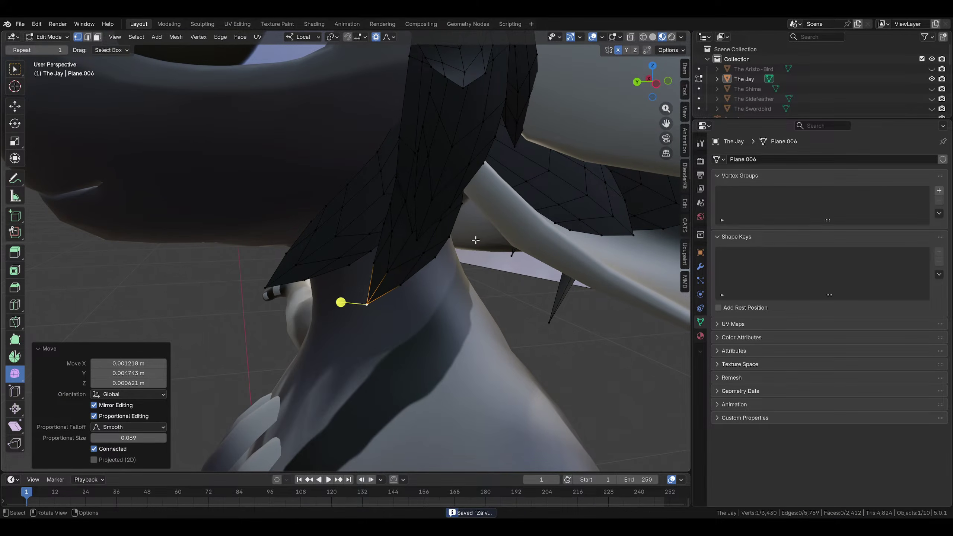
{"action": "middle_click_drag", "start_coordinate": [475, 240], "coordinate": [349, 196]}
{"action": "key", "text": "r"}
{"action": "left_click", "coordinate": [574, 189]}
Select the whole narrow feather beside the eye and duplicate it, placing the copy near the jaw
{"action": "scroll", "coordinate": [487, 247], "scroll_direction": "down", "scroll_amount": 3}
{"action": "left_click", "coordinate": [483, 252]}
{"action": "left_click", "coordinate": [361, 209]}
{"action": "key", "text": "ctrl+l"}
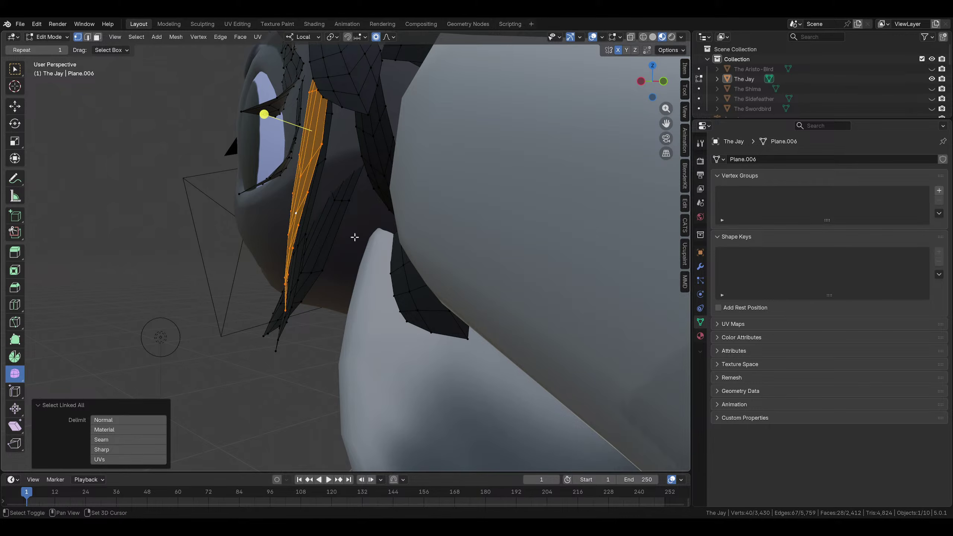
{"action": "key", "text": "shift+d"}
{"action": "left_click", "coordinate": [388, 254]}
{"action": "middle_click_drag", "start_coordinate": [388, 254], "coordinate": [543, 195]}
Rotate the copied feather and move it against the side of the head below the cheek feathers
{"action": "key", "text": "r"}
{"action": "left_click", "coordinate": [487, 217]}
{"action": "key", "text": "g"}
{"action": "left_click", "coordinate": [480, 224]}
{"action": "key", "text": "g"}
{"action": "key", "text": "g"}
{"action": "left_click", "coordinate": [456, 228]}
Duplicate that feather again, rotate the copy and move it under the jaw against the side of the neck
{"action": "key", "text": "shift+d"}
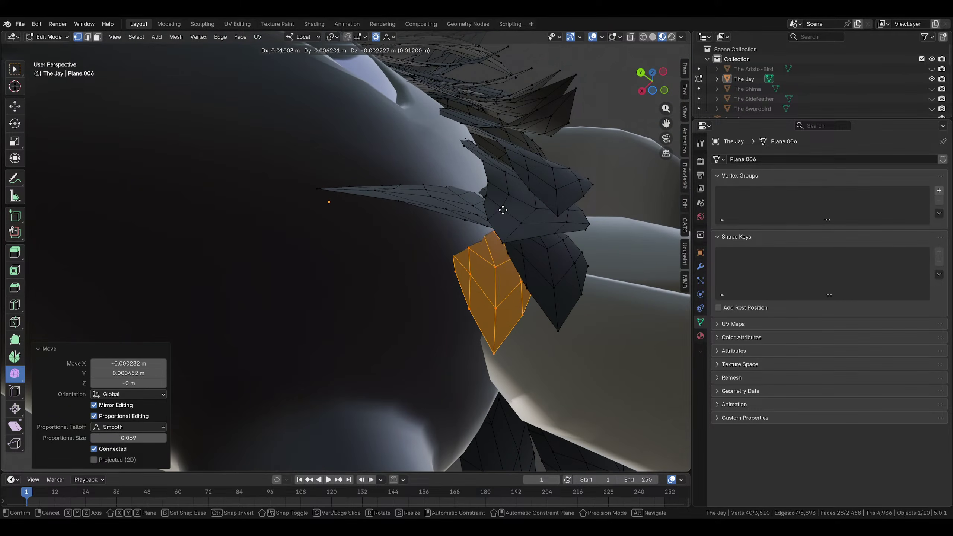
{"action": "left_click", "coordinate": [503, 210]}
{"action": "scroll", "coordinate": [502, 211], "scroll_direction": "down", "scroll_amount": 5}
{"action": "middle_click_drag", "start_coordinate": [446, 266], "coordinate": [494, 177]}
{"action": "left_click", "coordinate": [522, 201]}
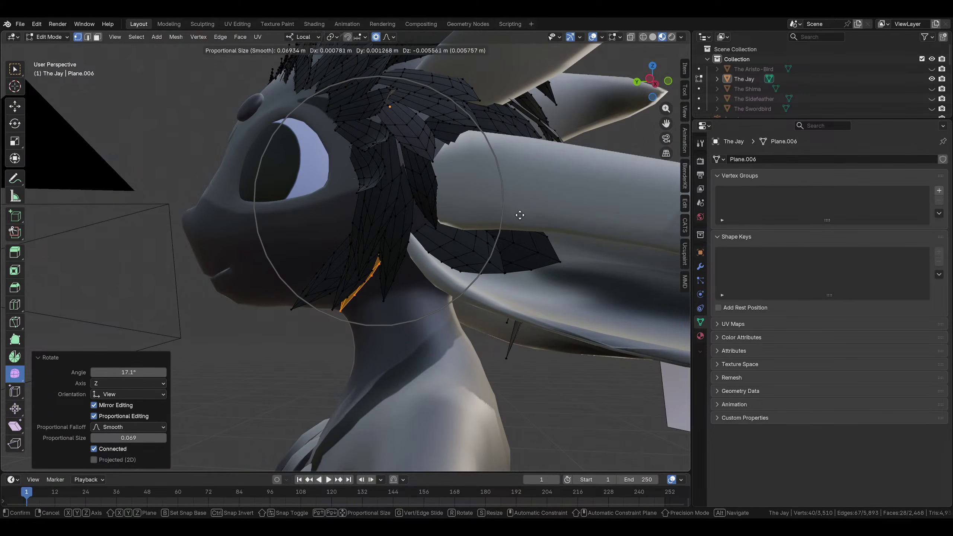
{"action": "middle_click_drag", "start_coordinate": [517, 213], "coordinate": [628, 187]}
{"action": "key", "text": "g"}
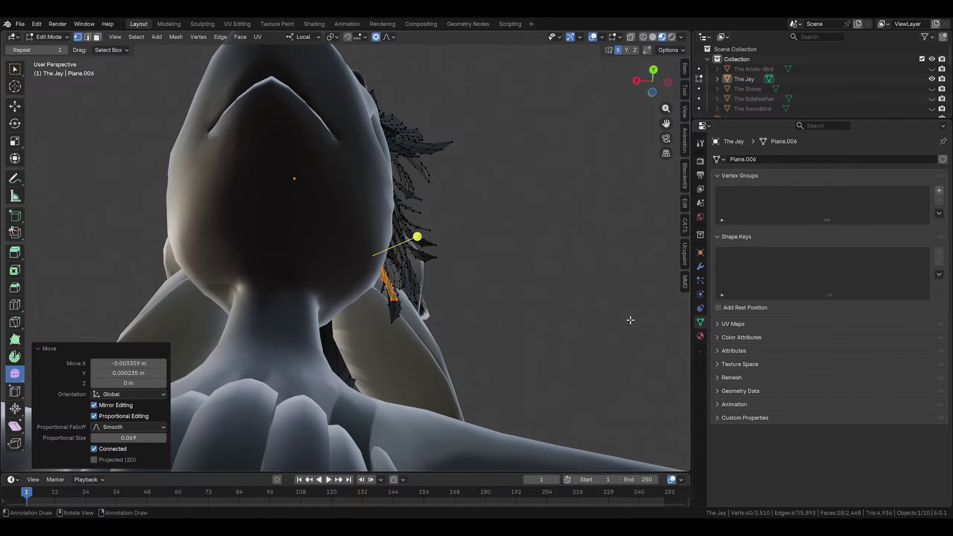
{"action": "left_click", "coordinate": [630, 320]}
Examine the feather arrangement on the head from the front and the side
{"action": "scroll", "coordinate": [615, 327], "scroll_direction": "down", "scroll_amount": 4}
{"action": "middle_click_drag", "start_coordinate": [507, 381], "coordinate": [397, 424]}
{"action": "scroll", "coordinate": [397, 375], "scroll_direction": "down", "scroll_amount": 3}
{"action": "middle_click_drag", "start_coordinate": [396, 349], "coordinate": [302, 172]}
{"action": "middle_click_drag", "start_coordinate": [361, 200], "coordinate": [322, 186]}
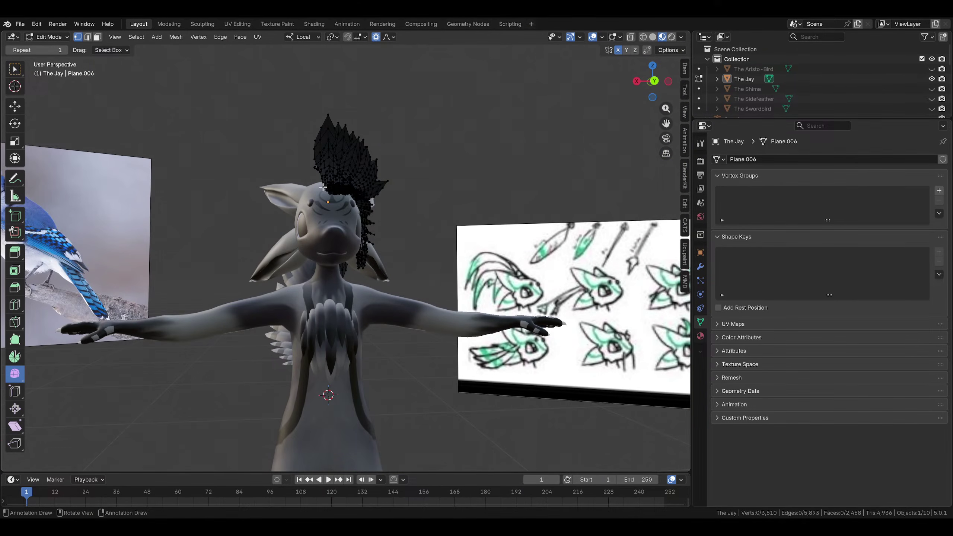
{"action": "mouse_move", "coordinate": [357, 251]}
{"action": "middle_mouse_down"}
{"action": "mouse_move", "coordinate": [534, 253]}
{"action": "mouse_move", "coordinate": [502, 279]}
{"action": "mouse_move", "coordinate": [244, 301]}
{"action": "middle_mouse_up"}
{"action": "scroll", "coordinate": [263, 263], "scroll_direction": "up", "scroll_amount": 5}
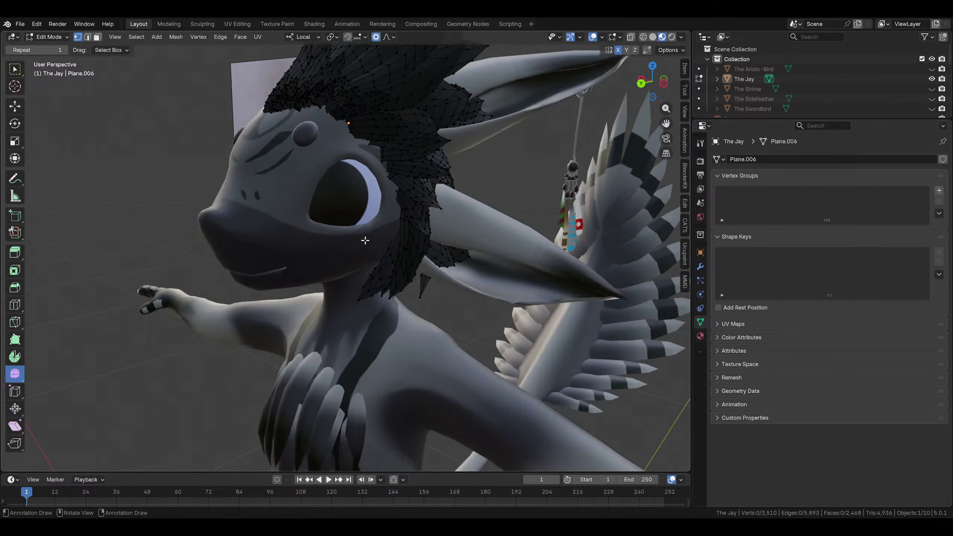
{"action": "middle_click_drag", "start_coordinate": [263, 263], "coordinate": [461, 172]}
Rotate and lower the tips of two side feathers between the upper and lower ears
{"action": "left_click", "coordinate": [434, 172]}
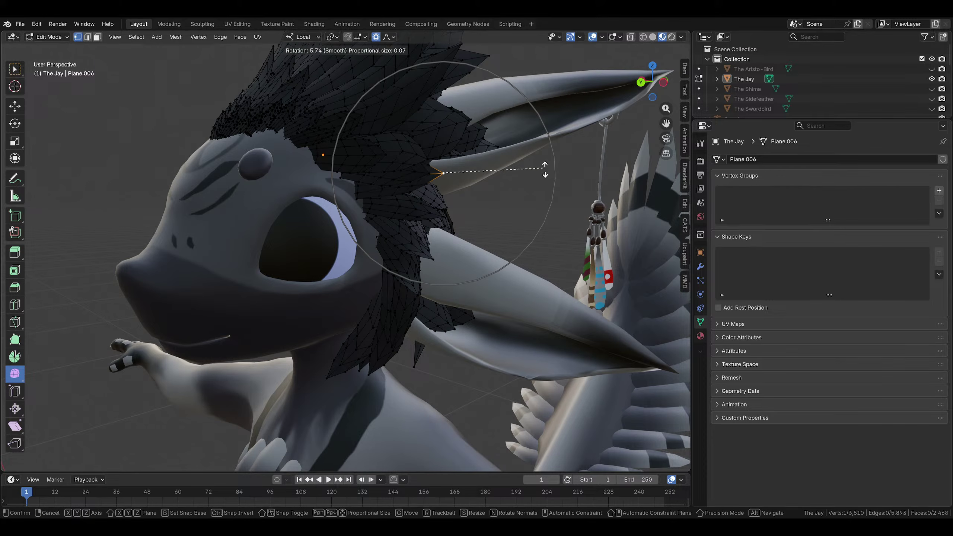
{"action": "left_click", "coordinate": [546, 185]}
{"action": "key", "text": "g"}
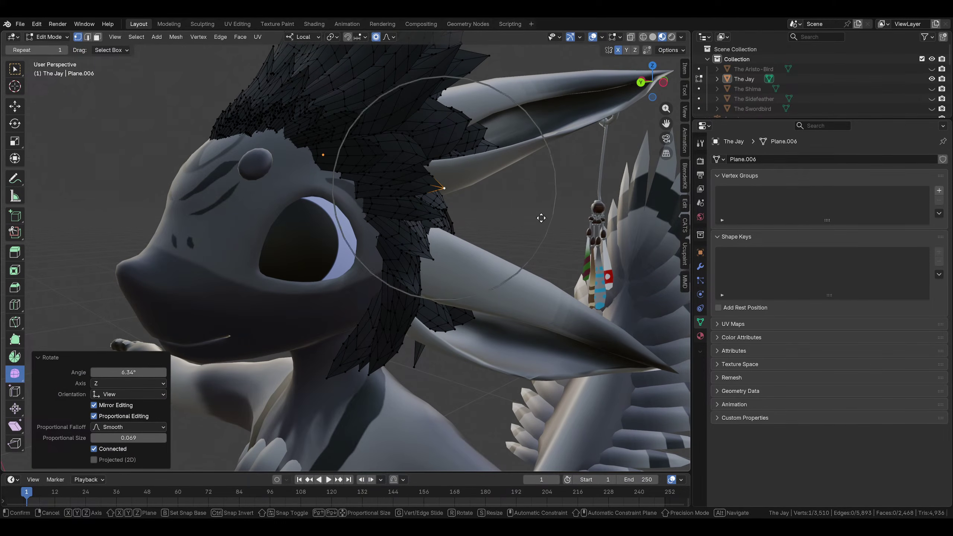
{"action": "left_click", "coordinate": [541, 217]}
{"action": "key", "text": "r"}
{"action": "left_click", "coordinate": [442, 220]}
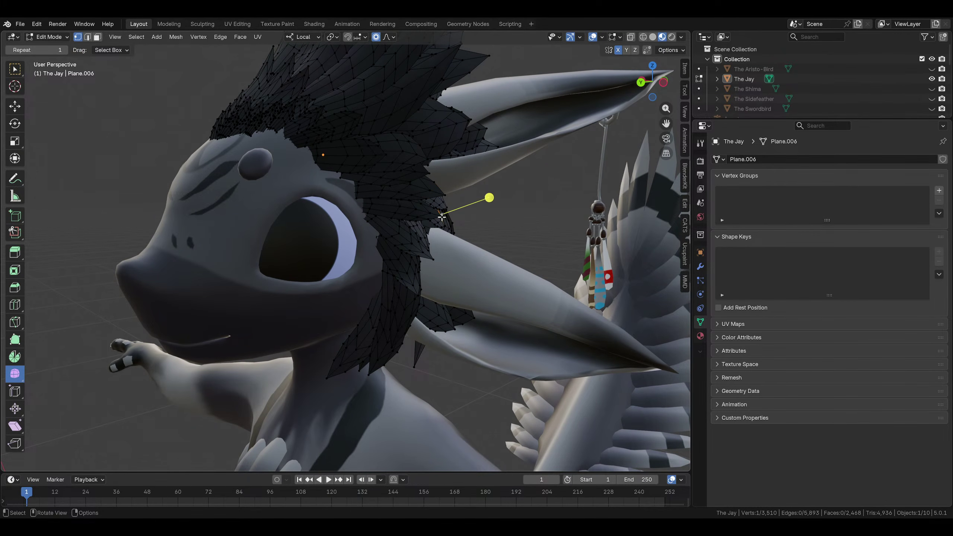
{"action": "right_click", "coordinate": [502, 225]}
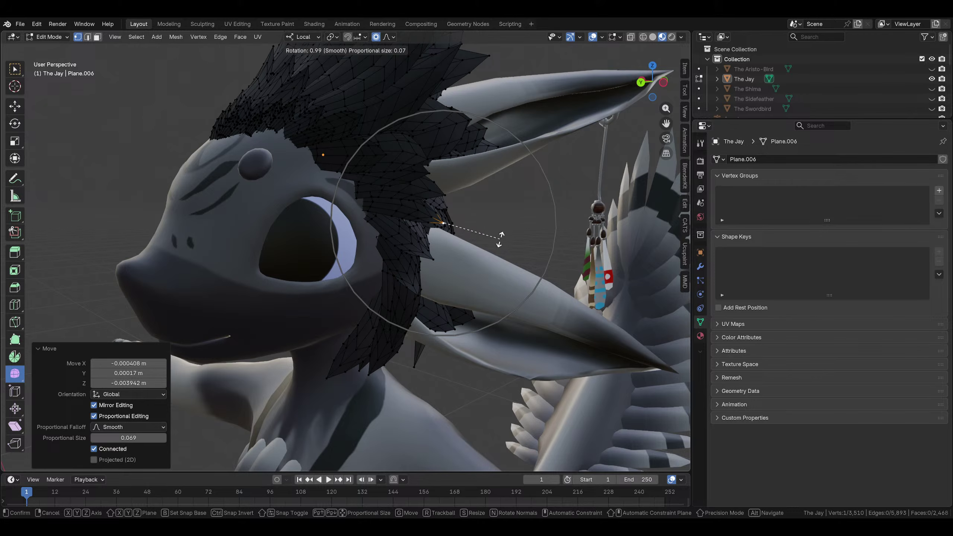
Rotate and lower the tip of the feather at the base of the lower ear
{"action": "left_click", "coordinate": [430, 261]}
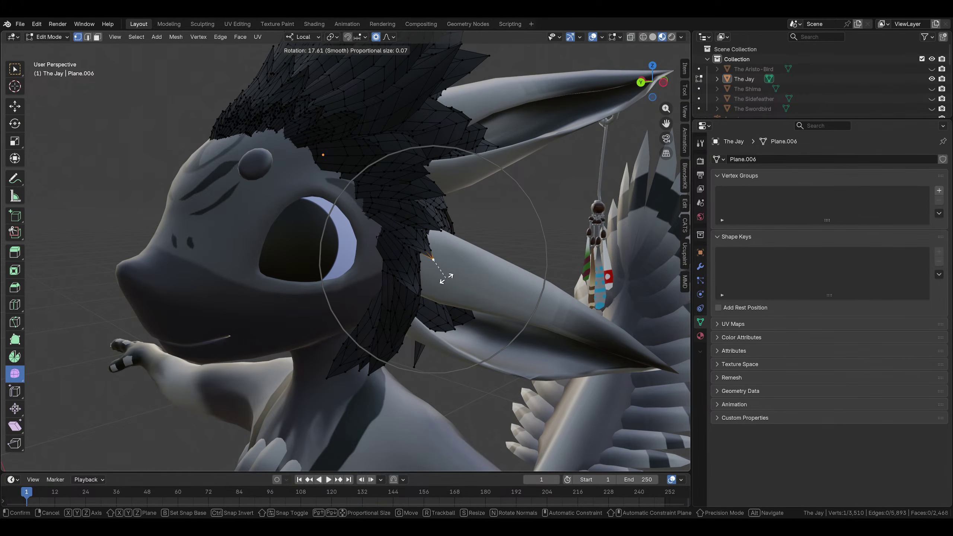
{"action": "left_click", "coordinate": [448, 278]}
{"action": "key", "text": "g"}
{"action": "left_click", "coordinate": [447, 288]}
Move the root vertex of the feather behind the eye slightly downward
{"action": "scroll", "coordinate": [395, 226], "scroll_direction": "up", "scroll_amount": 2}
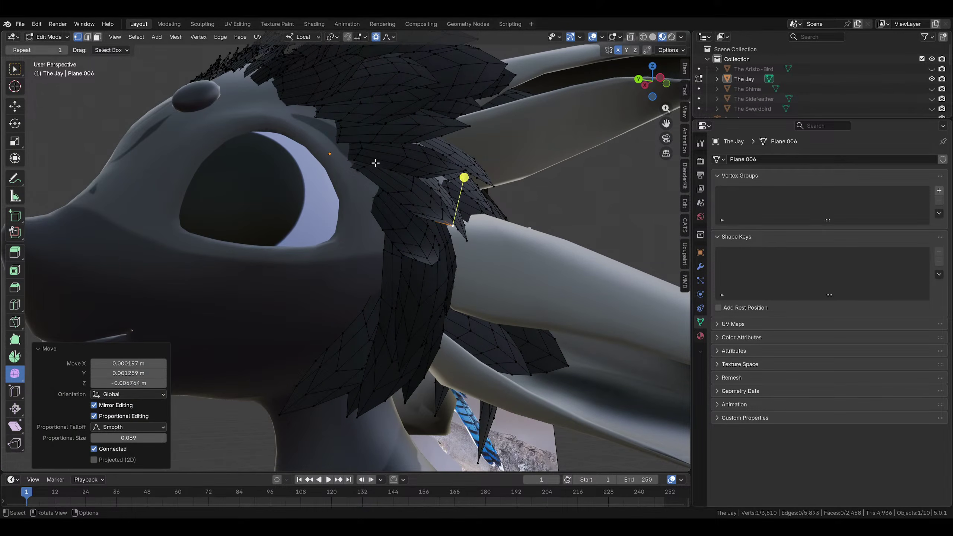
{"action": "left_click", "coordinate": [373, 162]}
{"action": "middle_click_drag", "start_coordinate": [373, 162], "coordinate": [365, 162]}
{"action": "key", "text": "g"}
{"action": "left_click", "coordinate": [373, 170]}
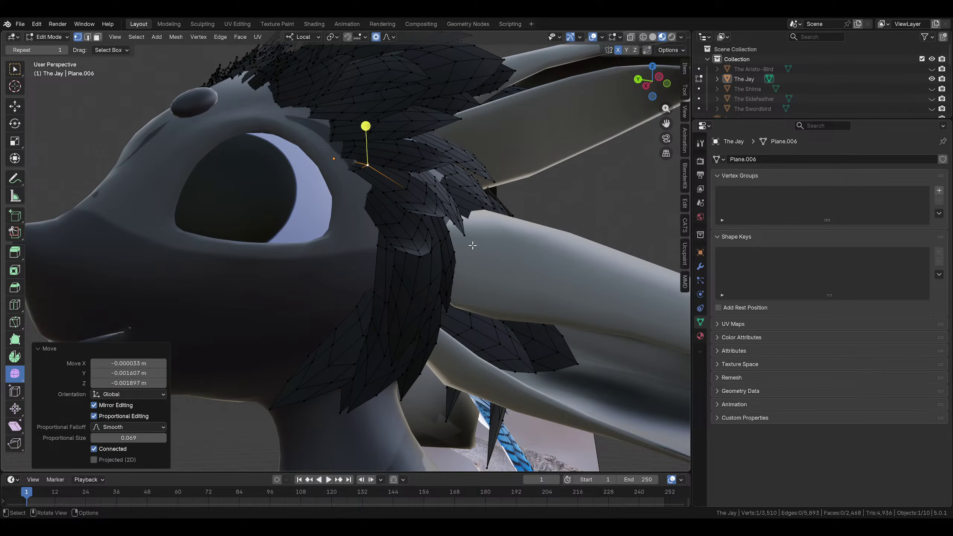
Rotate the tip of the cheek feather in front of the lower ear to bend it
{"action": "mouse_move", "coordinate": [458, 164]}
{"action": "middle_mouse_down"}
{"action": "mouse_move", "coordinate": [504, 256]}
{"action": "mouse_move", "coordinate": [479, 308]}
{"action": "mouse_move", "coordinate": [468, 153]}
{"action": "middle_mouse_up"}
{"action": "key", "text": "r"}
{"action": "left_click", "coordinate": [478, 305]}
{"action": "key", "text": "r"}
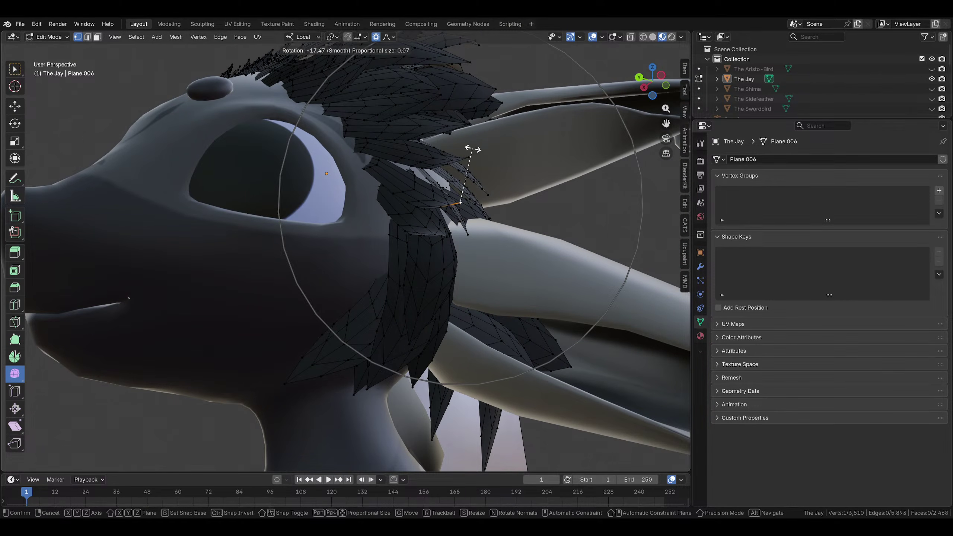
{"action": "left_click", "coordinate": [475, 149]}
{"action": "middle_click_drag", "start_coordinate": [484, 160], "coordinate": [499, 252]}
{"action": "left_click", "coordinate": [507, 265]}
Rotate and move a side feather's tip outward from the head, working from the front
{"action": "scroll", "coordinate": [506, 265], "scroll_direction": "down", "scroll_amount": 5}
{"action": "scroll", "coordinate": [426, 310], "scroll_direction": "up", "scroll_amount": 5}
{"action": "left_click", "coordinate": [480, 304]}
{"action": "key", "text": "r"}
{"action": "left_click", "coordinate": [518, 278]}
{"action": "key", "text": "g"}
{"action": "left_click", "coordinate": [508, 306]}
Rotate and move the protruding side feather's tip again with a smaller proportional editing size
{"action": "key", "text": "r"}
{"action": "scroll", "coordinate": [512, 309], "scroll_direction": "up", "scroll_amount": 3}
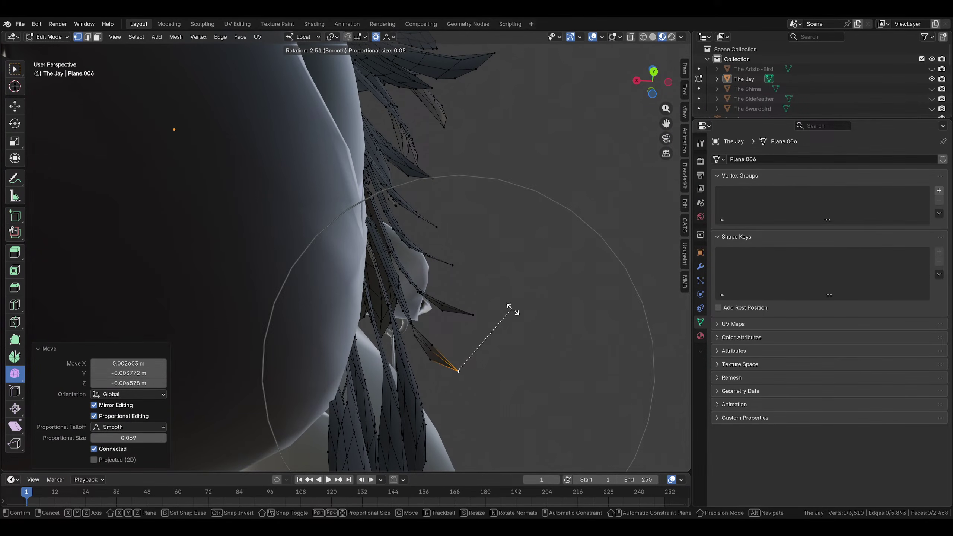
{"action": "scroll", "coordinate": [512, 310], "scroll_direction": "up", "scroll_amount": 3}
{"action": "left_click", "coordinate": [517, 317]}
{"action": "key", "text": "g"}
{"action": "left_click", "coordinate": [513, 327]}
Rotate and reposition the same feather tip from a more level front angle
{"action": "middle_click_drag", "start_coordinate": [512, 328], "coordinate": [504, 267]}
{"action": "key", "text": "r"}
{"action": "left_click", "coordinate": [493, 350]}
{"action": "key", "text": "g"}
{"action": "left_click", "coordinate": [510, 274]}
Rotate the outermost cheek feather's tip downward and move it closer to the head, with a proportional size of about 0.039
{"action": "left_click", "coordinate": [460, 300]}
{"action": "key", "text": "r"}
{"action": "left_click", "coordinate": [516, 284]}
{"action": "key", "text": "g"}
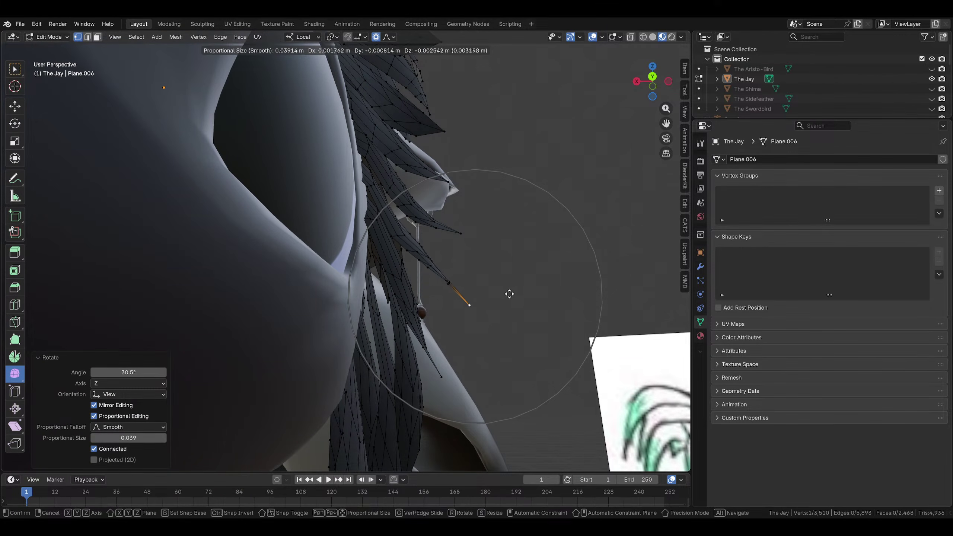
{"action": "left_click", "coordinate": [490, 301]}
{"action": "key", "text": "r"}
{"action": "left_click", "coordinate": [486, 291]}
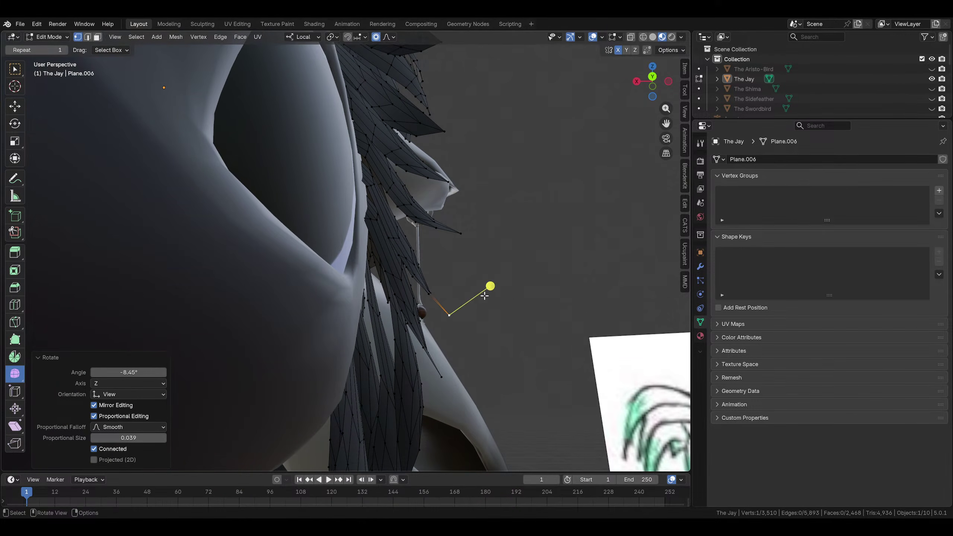
Refine the cheek feather tip's angle and position from the front so it follows the neighbouring feathers
{"action": "middle_click_drag", "start_coordinate": [484, 294], "coordinate": [529, 204]}
{"action": "key", "text": "r"}
{"action": "left_click", "coordinate": [517, 291]}
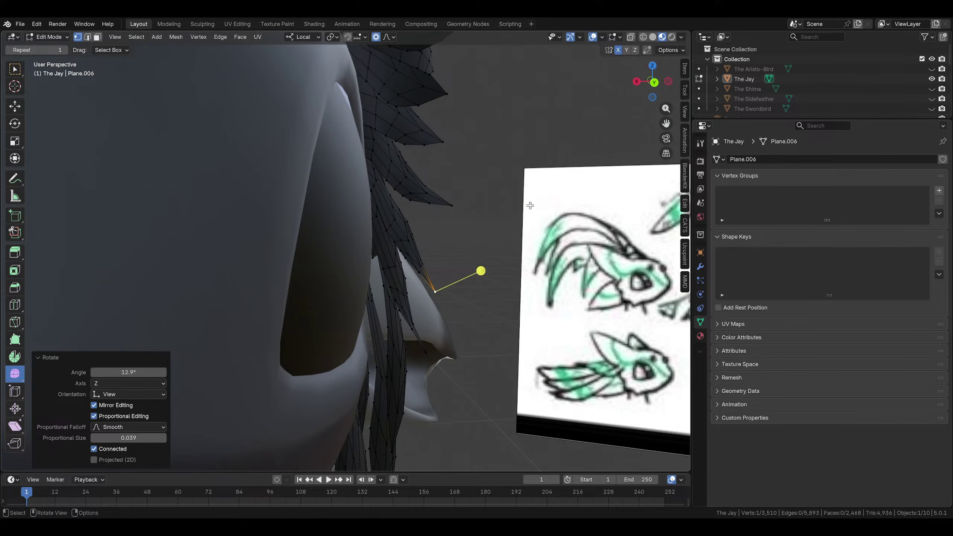
{"action": "key", "text": "g"}
{"action": "left_click", "coordinate": [525, 209]}
{"action": "scroll", "coordinate": [522, 218], "scroll_direction": "down", "scroll_amount": 4}
{"action": "left_click", "coordinate": [502, 253]}
Rotate the cheek feather's tip from above to adjust its outward bend, and deselect it
{"action": "middle_click_drag", "start_coordinate": [446, 240], "coordinate": [446, 181]}
{"action": "key", "text": "r"}
{"action": "left_click", "coordinate": [410, 213]}
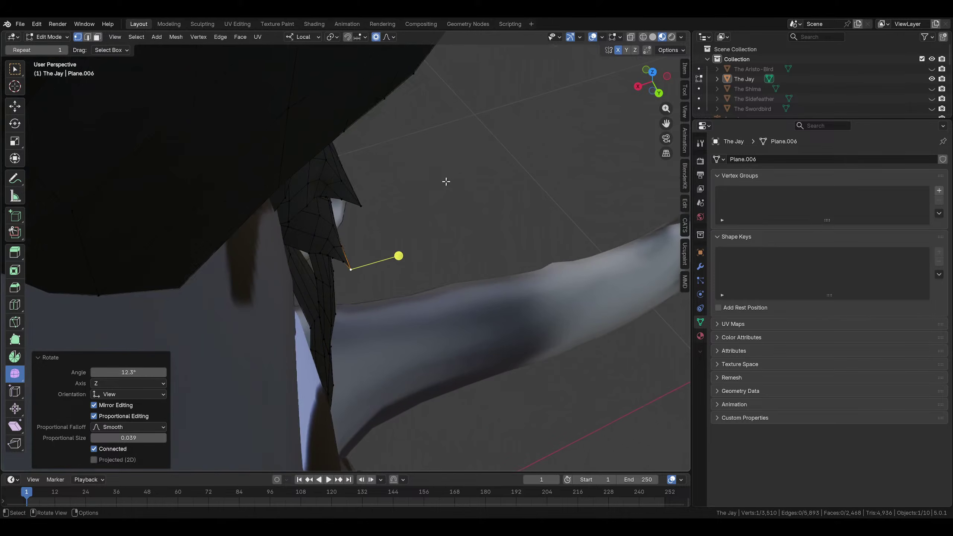
{"action": "key", "text": "r"}
{"action": "left_click", "coordinate": [462, 223]}
{"action": "left_click", "coordinate": [466, 264]}
{"action": "scroll", "coordinate": [461, 271], "scroll_direction": "down", "scroll_amount": 6}
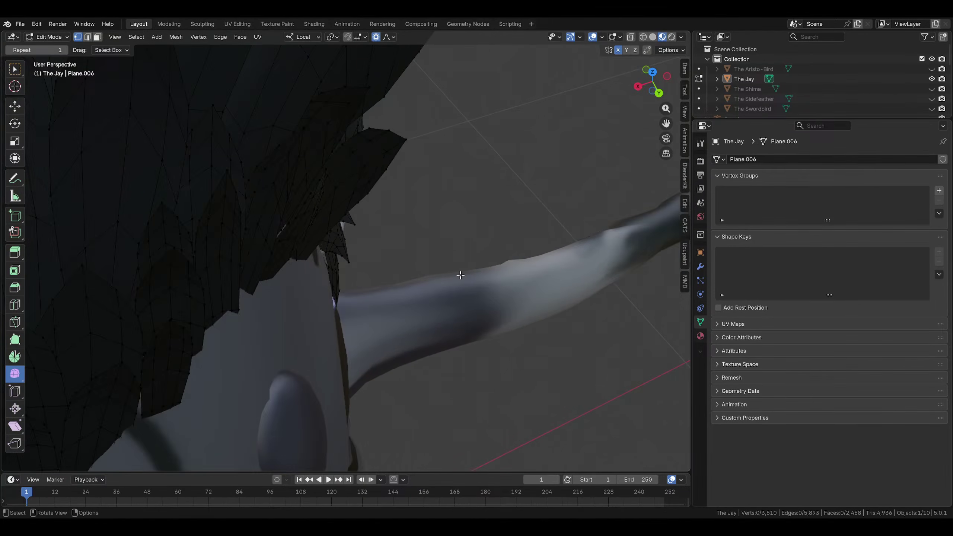
Rotate and move the tip of the feather sticking out beside the eye so it points down and closer to the head
{"action": "middle_click_drag", "start_coordinate": [459, 273], "coordinate": [429, 213]}
{"action": "scroll", "coordinate": [374, 210], "scroll_direction": "down", "scroll_amount": 3}
{"action": "scroll", "coordinate": [382, 197], "scroll_direction": "up", "scroll_amount": 3}
{"action": "left_click", "coordinate": [371, 210]}
{"action": "scroll", "coordinate": [379, 204], "scroll_direction": "up", "scroll_amount": 4}
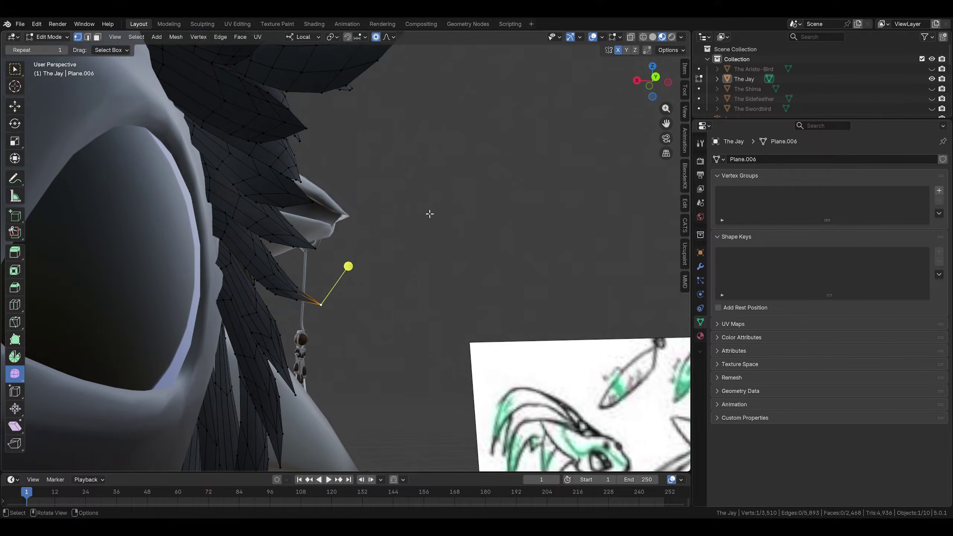
{"action": "key", "text": "r"}
{"action": "left_click", "coordinate": [421, 263]}
{"action": "key", "text": "g"}
{"action": "left_click", "coordinate": [419, 270]}
{"action": "key", "text": "r"}
{"action": "left_click", "coordinate": [424, 288]}
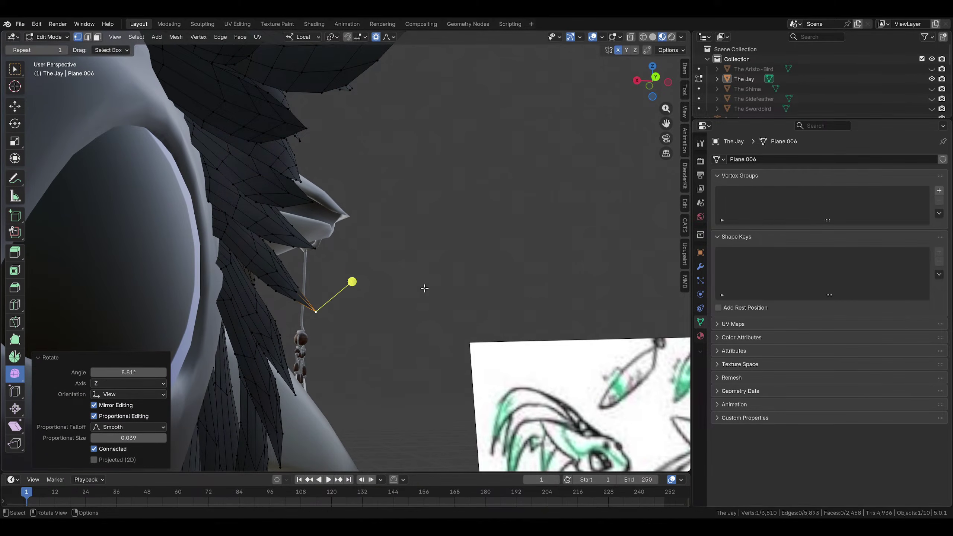
{"action": "key", "text": "g"}
{"action": "left_click", "coordinate": [420, 290]}
Select the tip of the neighbouring upper feather beside the eye and move it to reshape the feather
{"action": "key", "text": "g"}
{"action": "left_click", "coordinate": [325, 249]}
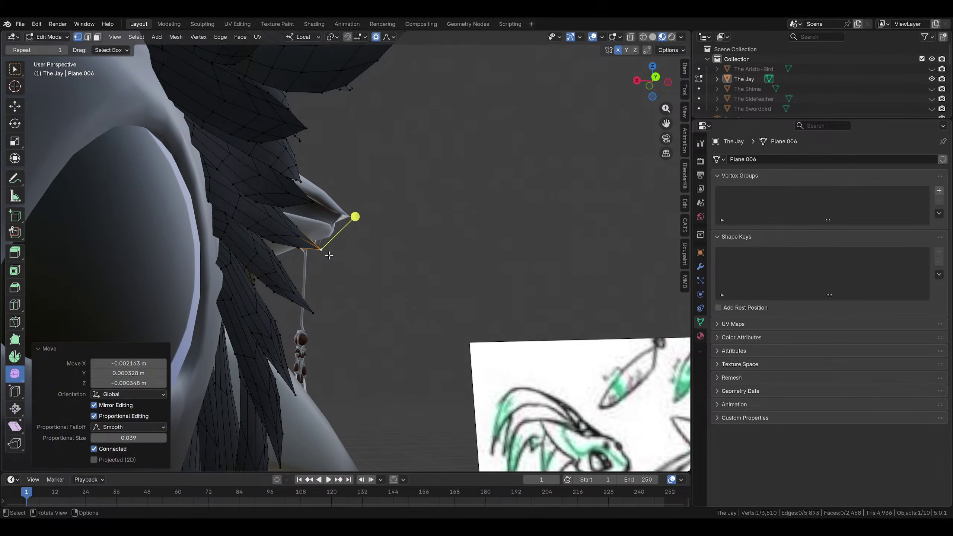
{"action": "left_click", "coordinate": [330, 282]}
{"action": "middle_click_drag", "start_coordinate": [330, 283], "coordinate": [327, 275]}
{"action": "left_click", "coordinate": [328, 275]}
{"action": "key", "text": "g"}
{"action": "left_click", "coordinate": [360, 252]}
Rotate and move that feather's tip with the proportional size reduced to about 0.032, and deselect it
{"action": "key", "text": "r"}
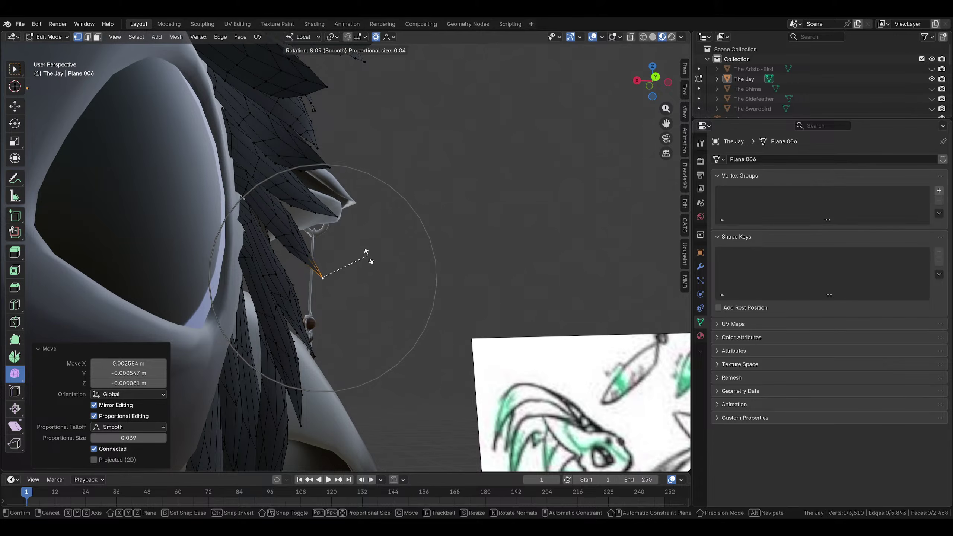
{"action": "scroll", "coordinate": [371, 262], "scroll_direction": "up", "scroll_amount": 2}
{"action": "left_click", "coordinate": [374, 264]}
{"action": "key", "text": "g"}
{"action": "left_click", "coordinate": [367, 266]}
{"action": "key", "text": "r"}
{"action": "left_click", "coordinate": [372, 262]}
{"action": "scroll", "coordinate": [387, 269], "scroll_direction": "down", "scroll_amount": 3}
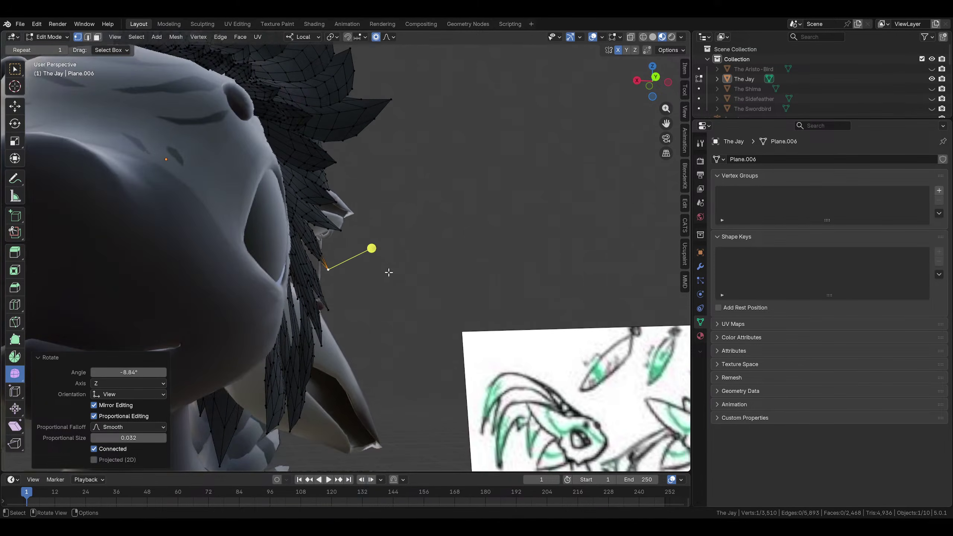
{"action": "left_click", "coordinate": [388, 272]}
Review the hairstyle from the front and side, and save the file
{"action": "middle_click_drag", "start_coordinate": [387, 272], "coordinate": [359, 298]}
{"action": "middle_click_drag", "start_coordinate": [431, 225], "coordinate": [310, 228]}
{"action": "scroll", "coordinate": [272, 254], "scroll_direction": "down", "scroll_amount": 7}
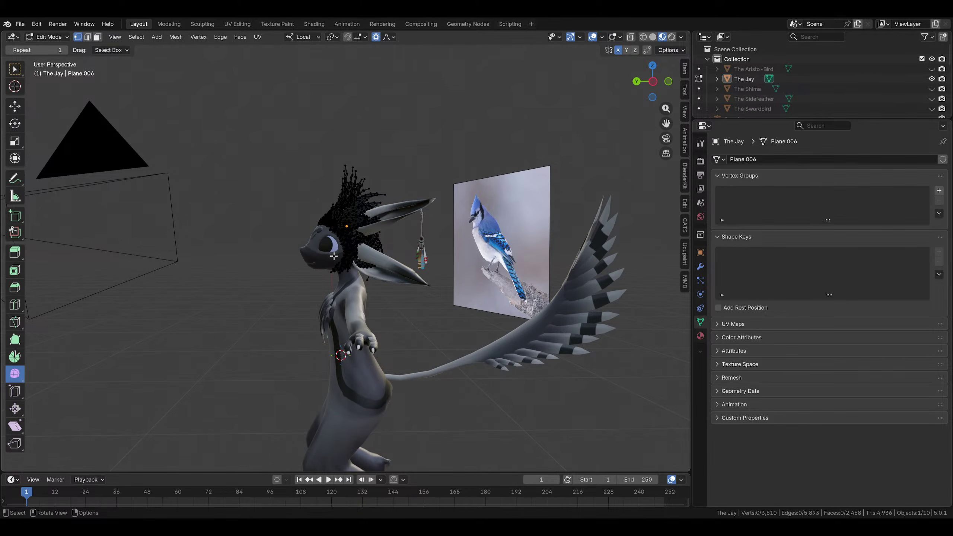
{"action": "middle_click_drag", "start_coordinate": [314, 265], "coordinate": [358, 258], "text": "shift"}
{"action": "scroll", "coordinate": [416, 249], "scroll_direction": "up", "scroll_amount": 6}
{"action": "middle_click_drag", "start_coordinate": [417, 249], "coordinate": [351, 268], "text": "shift"}
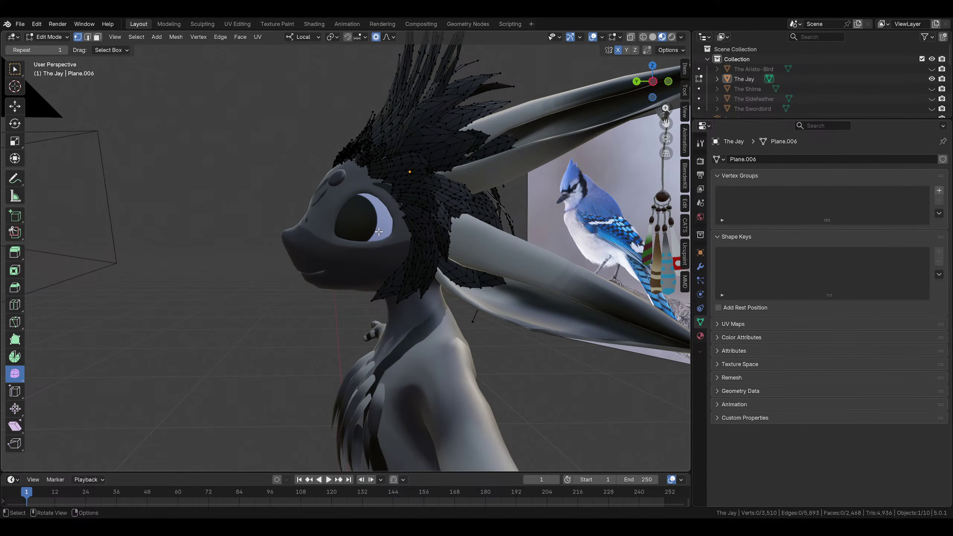
{"action": "middle_click_drag", "start_coordinate": [399, 227], "coordinate": [415, 313]}
{"action": "key", "text": "ctrl+s"}
Inspect the hairstyle from several angles and align the view to Left Orthographic
{"action": "scroll", "coordinate": [468, 269], "scroll_direction": "up", "scroll_amount": 6}
{"action": "scroll", "coordinate": [416, 313], "scroll_direction": "down", "scroll_amount": 3}
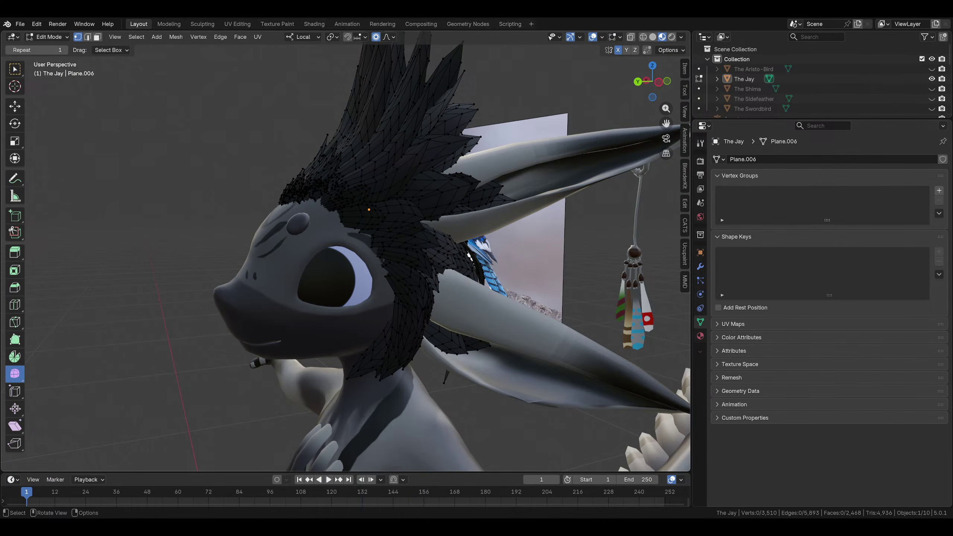
{"action": "scroll", "coordinate": [273, 133], "scroll_direction": "down", "scroll_amount": 3}
{"action": "middle_click_drag", "start_coordinate": [272, 133], "coordinate": [383, 166]}
{"action": "middle_click_drag", "start_coordinate": [397, 205], "coordinate": [300, 195]}
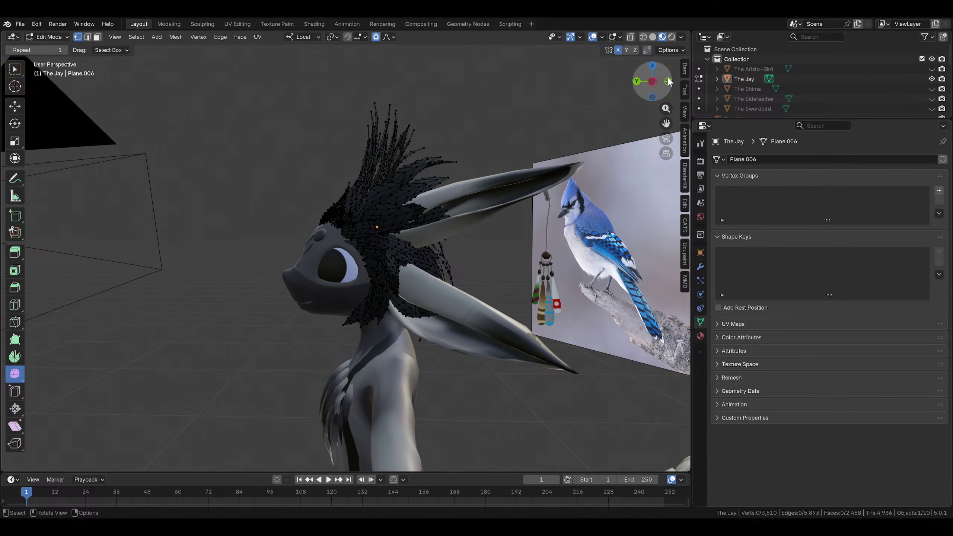
{"action": "left_click", "coordinate": [652, 82]}
{"action": "scroll", "coordinate": [292, 107], "scroll_direction": "up", "scroll_amount": 2}
Switch to Object Mode and add Golden Ratio.jpg as a reference image
{"action": "left_click", "coordinate": [156, 36]}
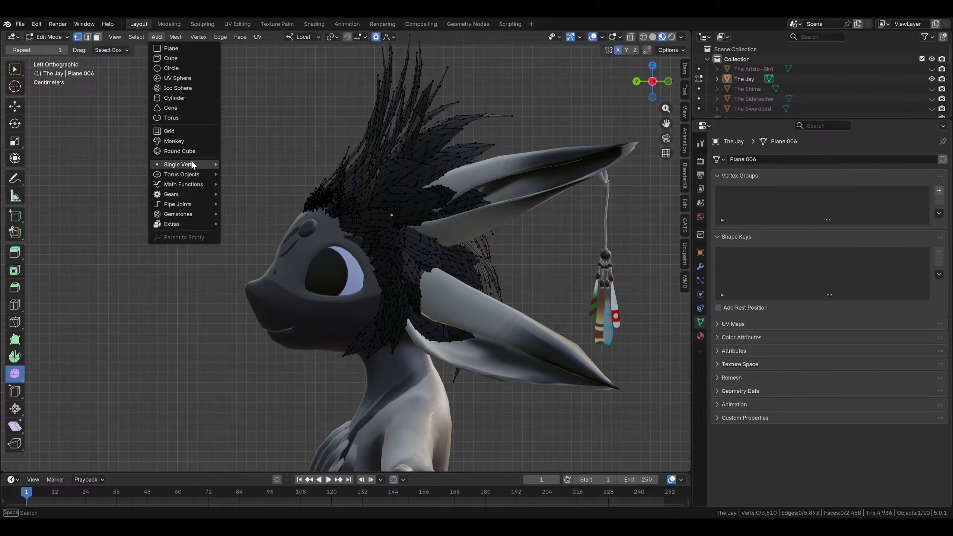
{"action": "left_click", "coordinate": [62, 39]}
{"action": "left_click", "coordinate": [60, 49]}
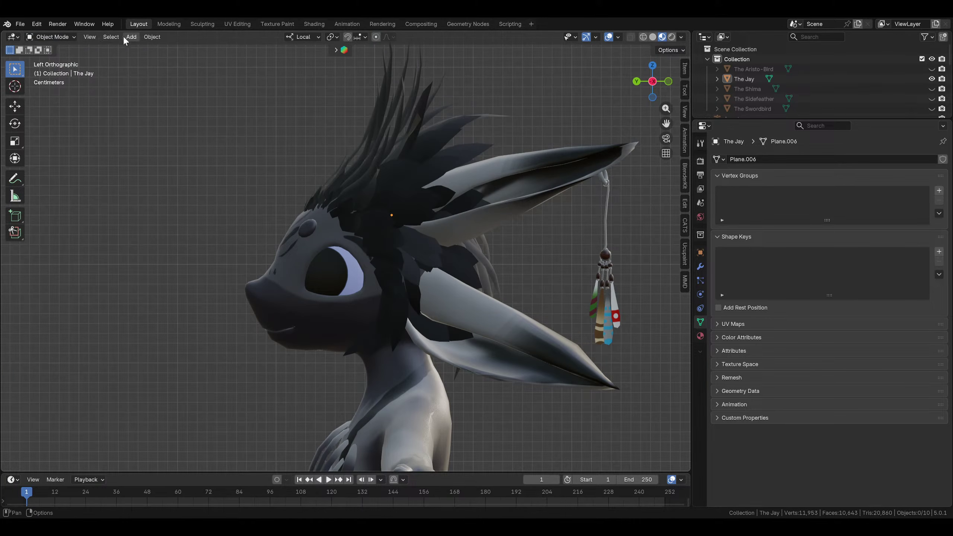
{"action": "left_click", "coordinate": [131, 37]}
{"action": "key", "text": "ctrl+shift+z"}
{"action": "scroll", "coordinate": [416, 251], "scroll_direction": "down", "scroll_amount": 10}
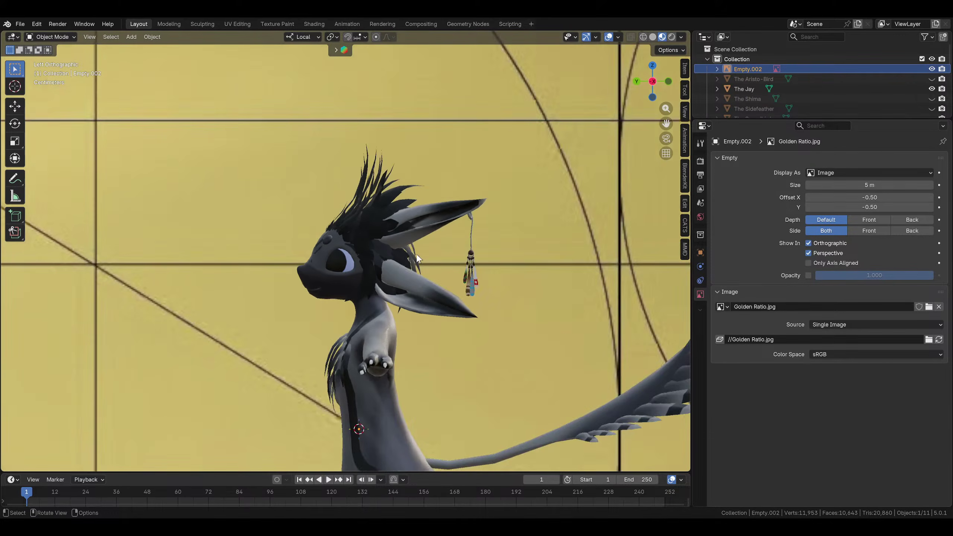
Scale the golden ratio reference image down to about 0.132
{"action": "key", "text": "s"}
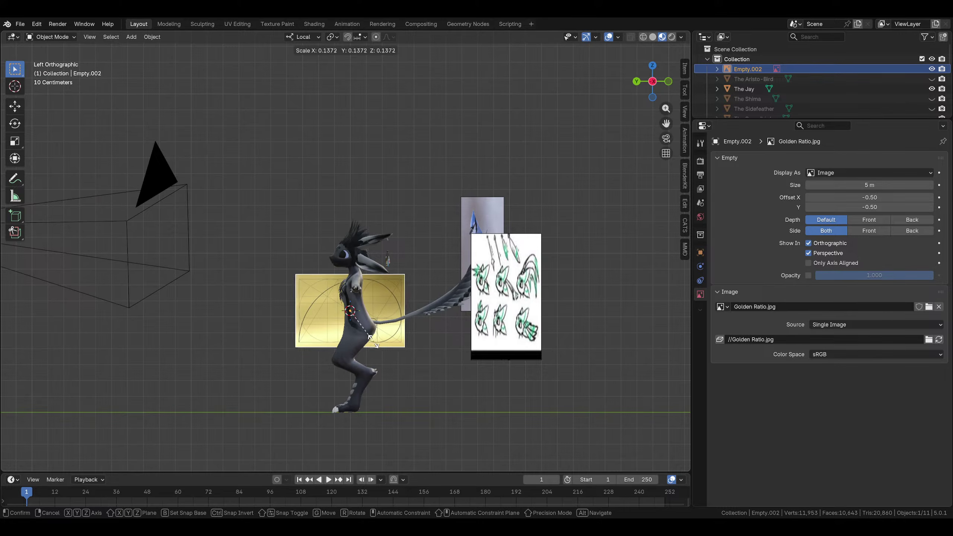
{"action": "left_click", "coordinate": [433, 310]}
{"action": "scroll", "coordinate": [433, 310], "scroll_direction": "up", "scroll_amount": 3}
{"action": "middle_click_drag", "start_coordinate": [433, 311], "coordinate": [442, 190], "text": "shift"}
{"action": "scroll", "coordinate": [460, 203], "scroll_direction": "up", "scroll_amount": 2}
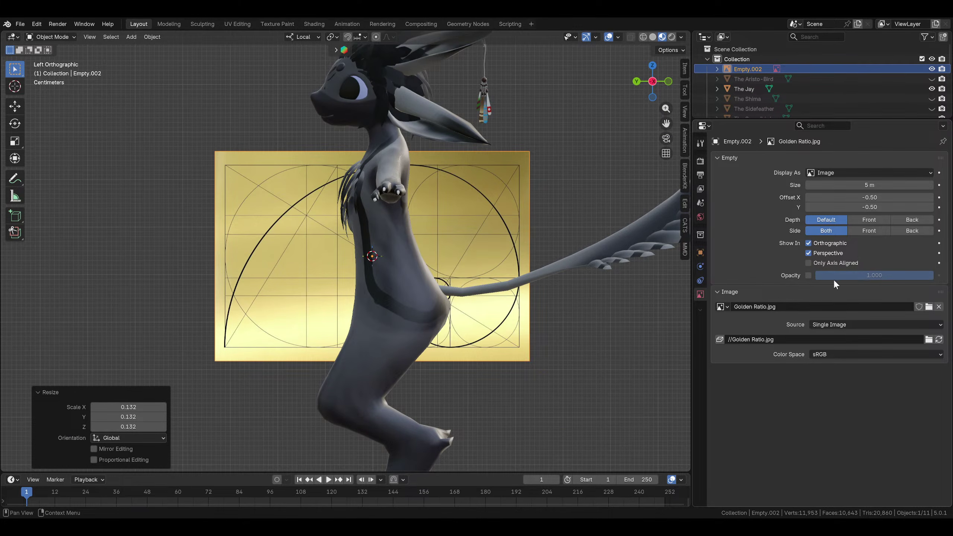
Enable opacity for the golden ratio image, lower it to about 0.304, and set its depth to Front
{"action": "left_click", "coordinate": [808, 275]}
{"action": "left_click_drag", "start_coordinate": [821, 275], "coordinate": [743, 275]}
{"action": "left_click", "coordinate": [868, 219]}
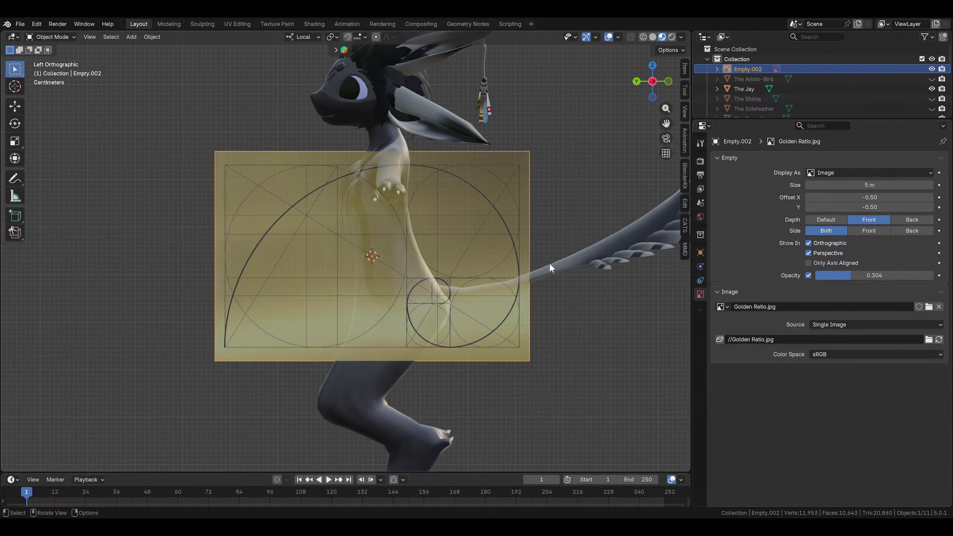
Move the golden ratio image up over the character's head and scale it by about 0.655
{"action": "scroll", "coordinate": [548, 266], "scroll_direction": "up", "scroll_amount": 2}
{"action": "key", "text": "g"}
{"action": "left_click", "coordinate": [398, 136]}
{"action": "middle_click_drag", "start_coordinate": [398, 137], "coordinate": [416, 325], "text": "shift"}
{"action": "scroll", "coordinate": [431, 317], "scroll_direction": "up", "scroll_amount": 1}
{"action": "key", "text": "g"}
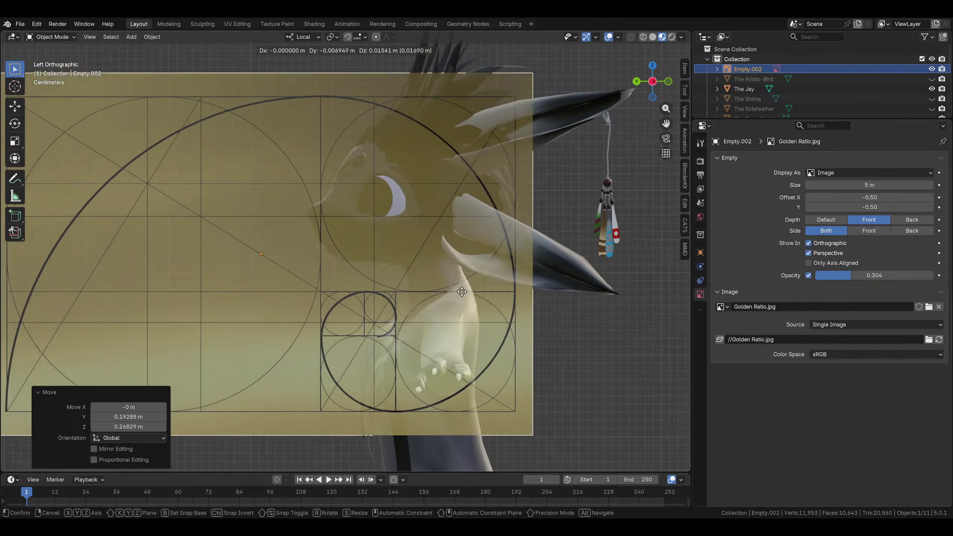
{"action": "left_click", "coordinate": [392, 190]}
{"action": "key", "text": "s"}
{"action": "left_click", "coordinate": [391, 215]}
{"action": "key", "text": "g"}
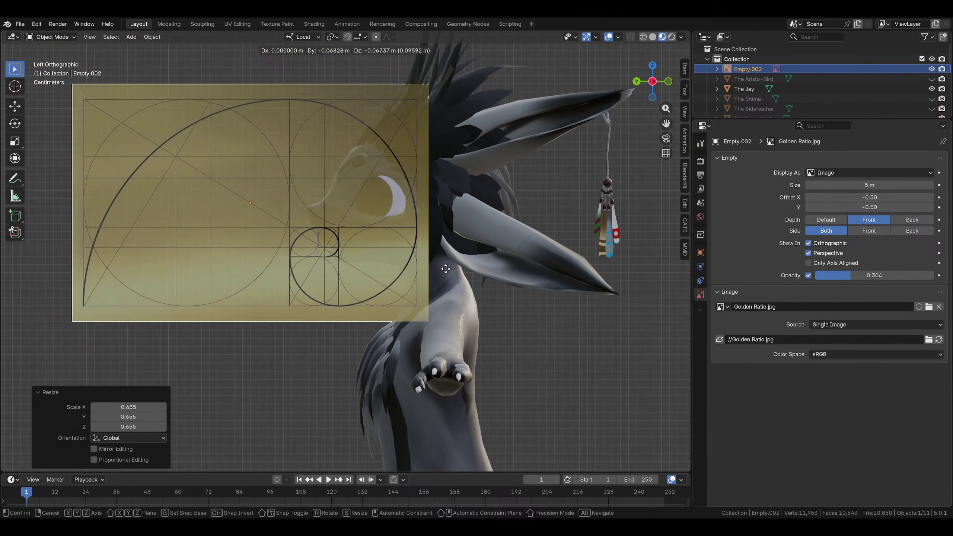
{"action": "left_click", "coordinate": [445, 269]}
Lower the golden ratio image's opacity to 0.075, then scale it by about 0.852 and reposition it over the face
{"action": "left_click_drag", "start_coordinate": [862, 274], "coordinate": [834, 275]}
{"action": "scroll", "coordinate": [576, 296], "scroll_direction": "up", "scroll_amount": 3}
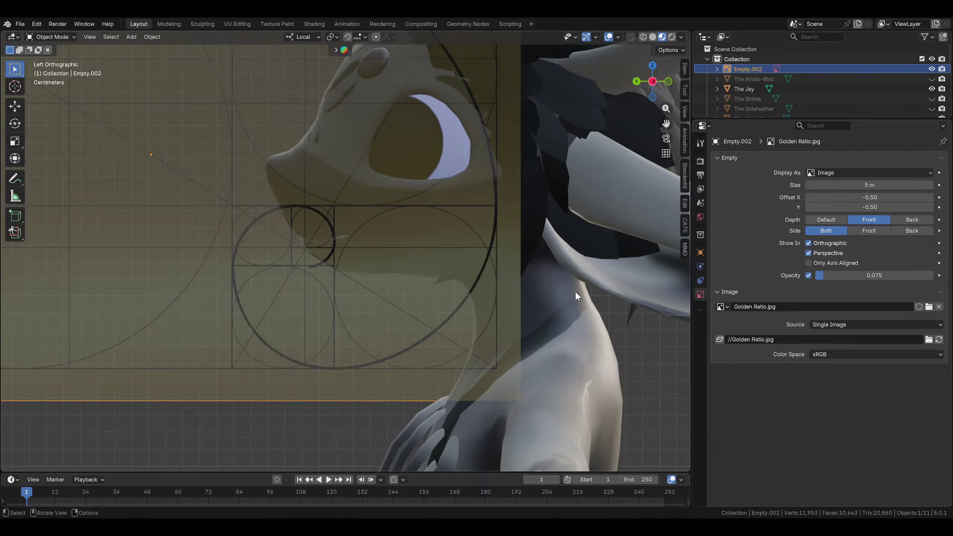
{"action": "key", "text": "s"}
{"action": "left_click", "coordinate": [525, 295]}
{"action": "key", "text": "g"}
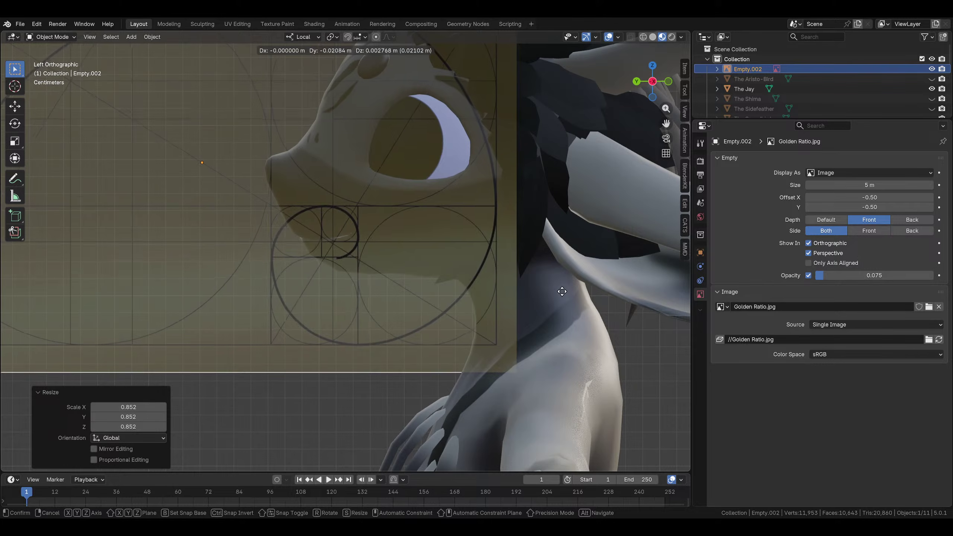
{"action": "left_click", "coordinate": [558, 274]}
Scale the golden ratio image by about 0.770 and move it so the spiral fits the side of the face
{"action": "scroll", "coordinate": [511, 338], "scroll_direction": "up", "scroll_amount": 3}
{"action": "key", "text": "g"}
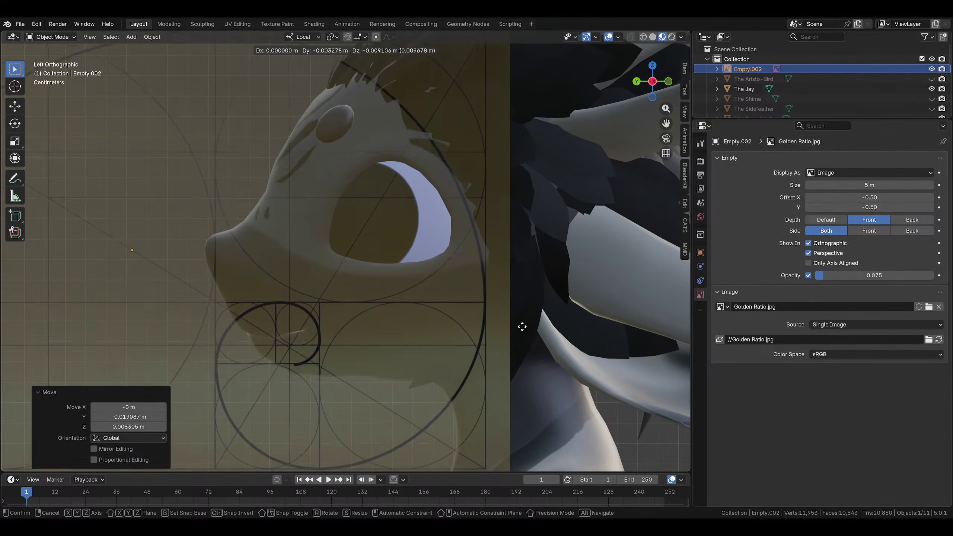
{"action": "left_click", "coordinate": [522, 326]}
{"action": "key", "text": "s"}
{"action": "left_click", "coordinate": [494, 298]}
{"action": "key", "text": "g"}
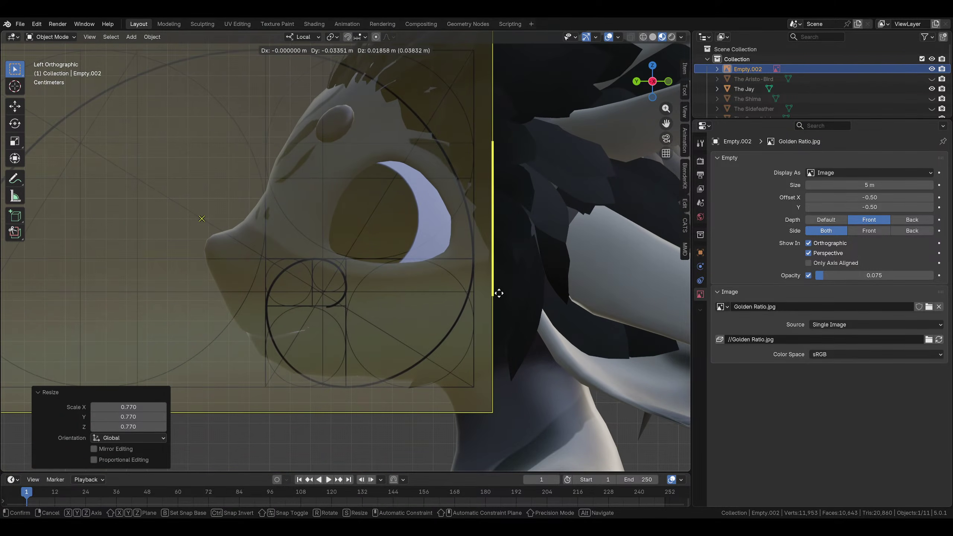
{"action": "left_click", "coordinate": [511, 304]}
Compare the spiral with the head in Left Orthographic view, then reselect the golden ratio image and move it forward over the snout
{"action": "middle_click_drag", "start_coordinate": [510, 304], "coordinate": [542, 278]}
{"action": "left_click", "coordinate": [653, 84]}
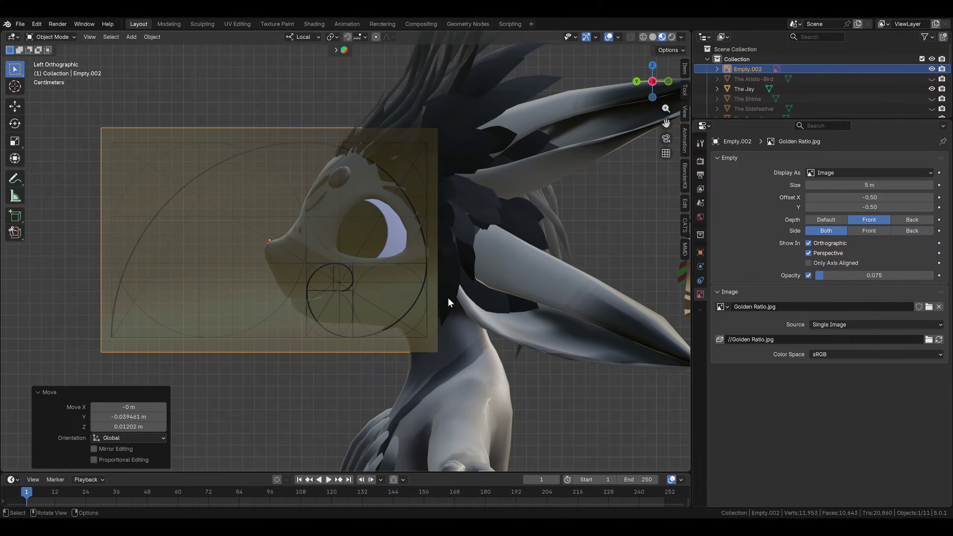
{"action": "scroll", "coordinate": [447, 299], "scroll_direction": "down", "scroll_amount": 3}
{"action": "scroll", "coordinate": [423, 370], "scroll_direction": "up", "scroll_amount": 2}
{"action": "middle_click_drag", "start_coordinate": [423, 370], "coordinate": [421, 349], "text": "shift"}
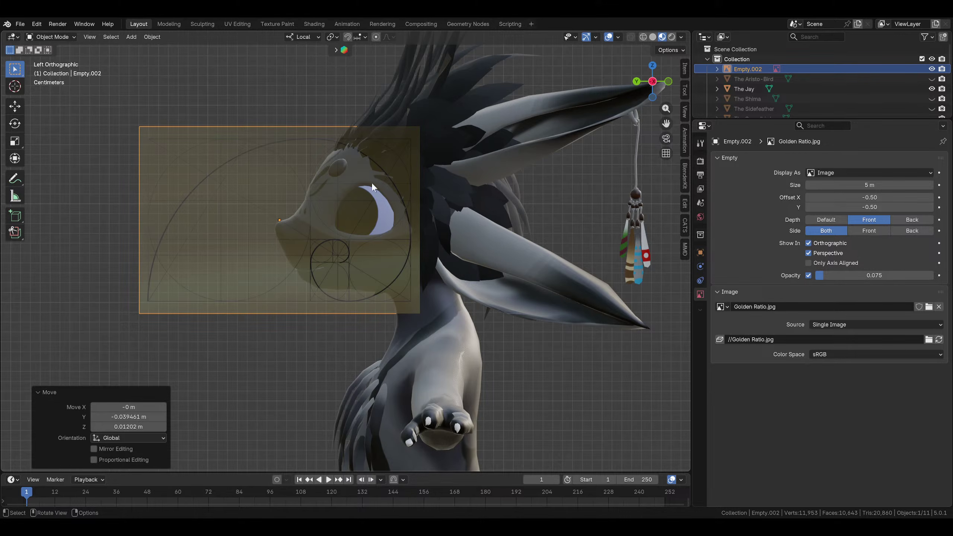
{"action": "left_click", "coordinate": [355, 144]}
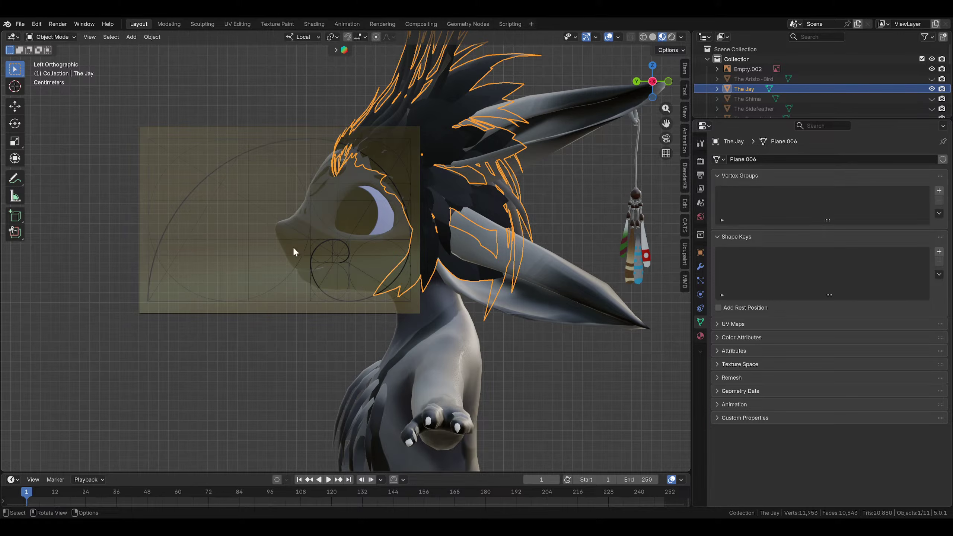
{"action": "left_click", "coordinate": [319, 242]}
{"action": "left_click", "coordinate": [259, 224]}
{"action": "key", "text": "g"}
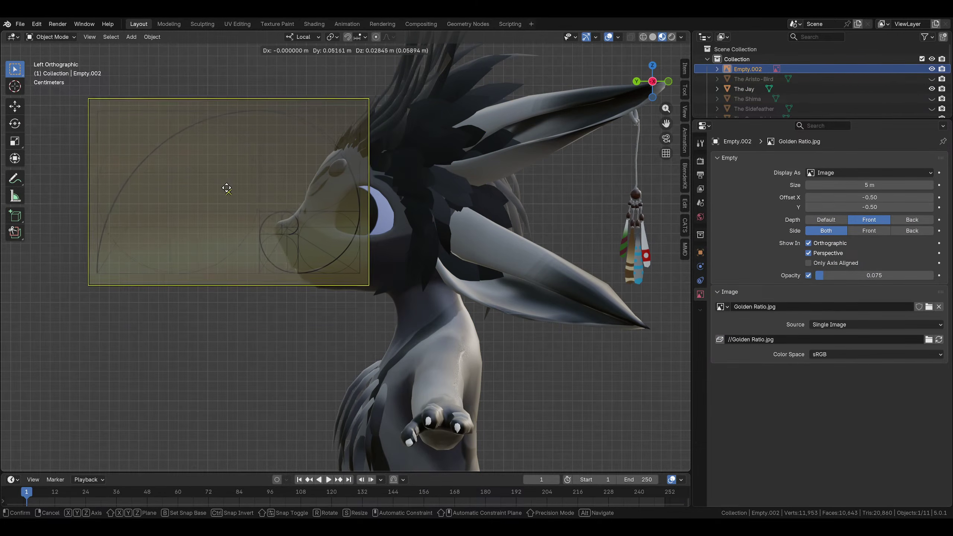
{"action": "left_click", "coordinate": [240, 187]}
Scale the golden ratio image by about 1.406 and tilt it so the spiral's curve runs around the back of the face
{"action": "key", "text": "s"}
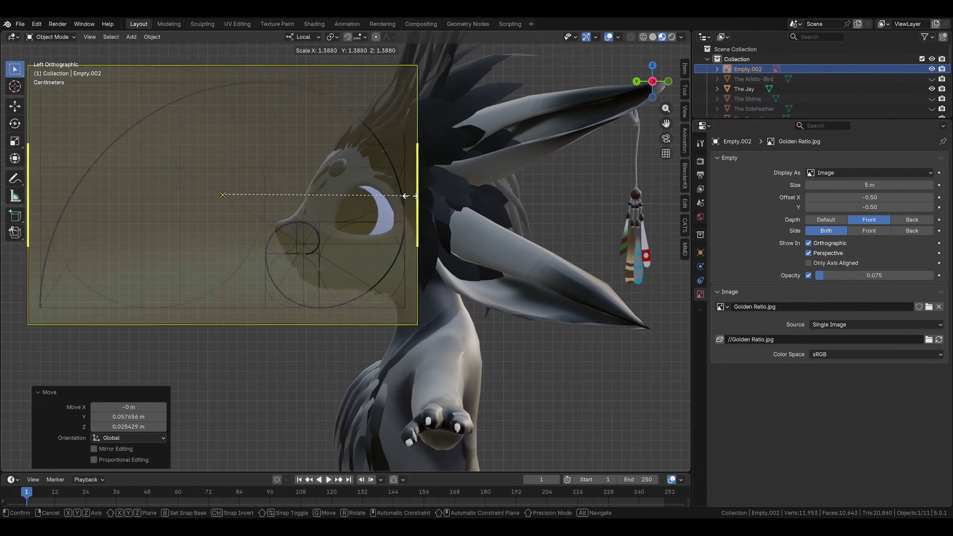
{"action": "left_click", "coordinate": [412, 197]}
{"action": "key", "text": "r"}
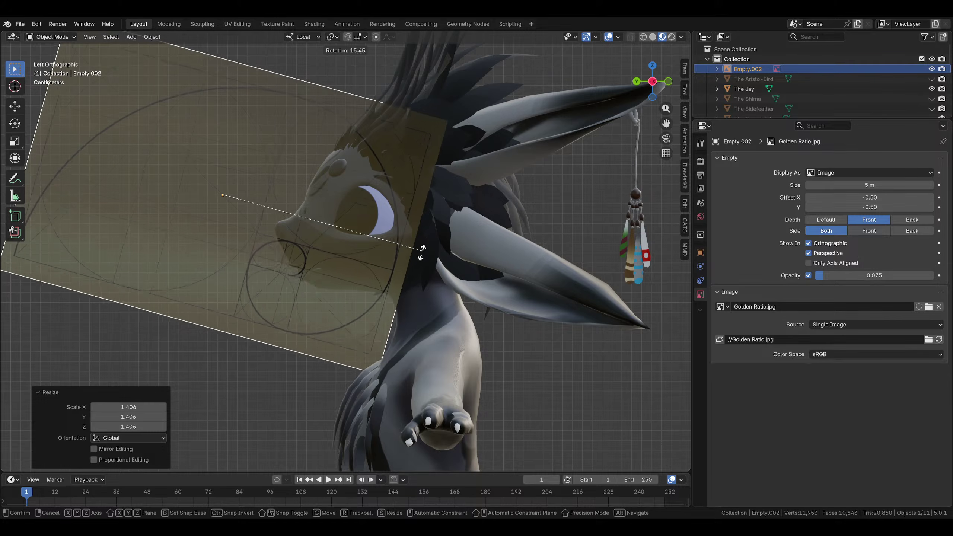
{"action": "left_click", "coordinate": [383, 304]}
{"action": "key", "text": "g"}
{"action": "left_click", "coordinate": [394, 319]}
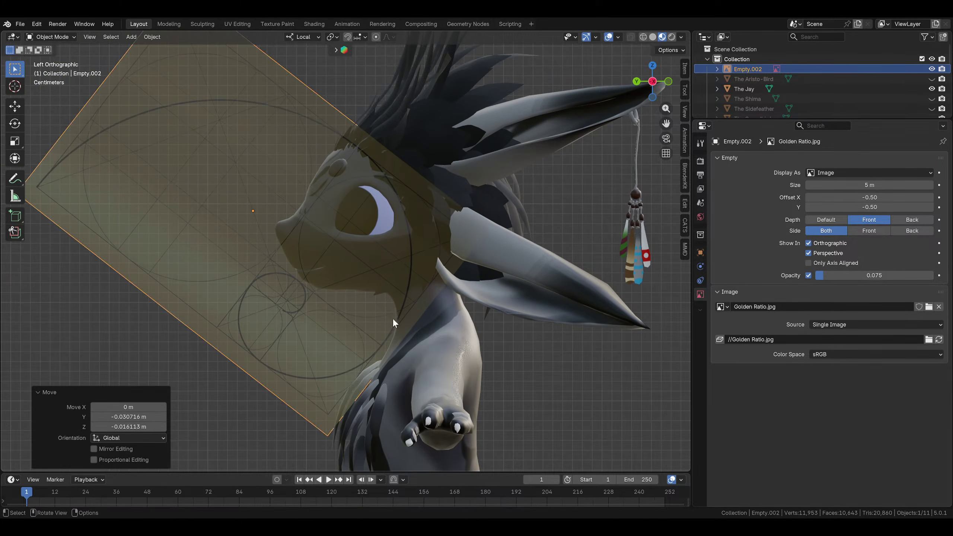
Scale the tilted golden ratio image down by about 0.626 and readjust its size and position over the face
{"action": "key", "text": "s"}
{"action": "left_click", "coordinate": [386, 224]}
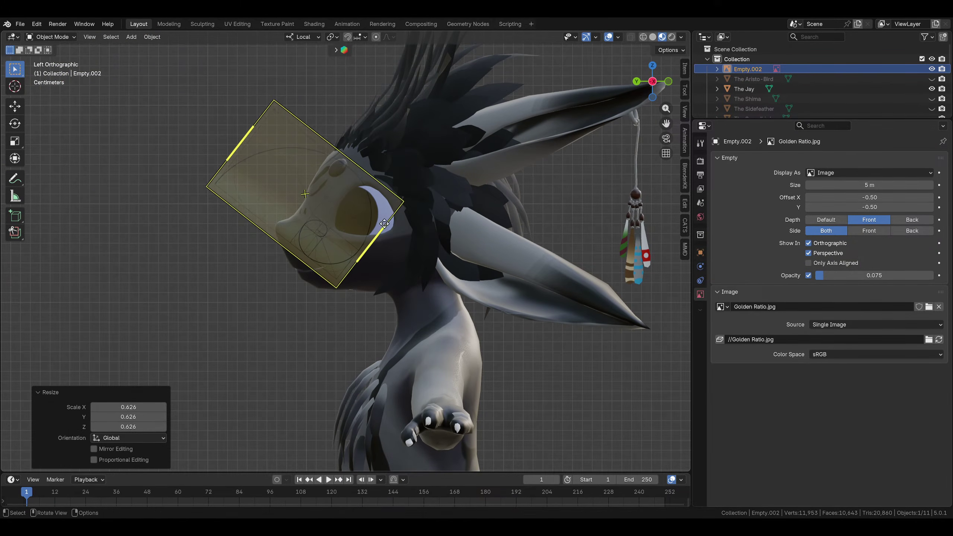
{"action": "key", "text": "g"}
{"action": "left_click", "coordinate": [407, 249]}
{"action": "key", "text": "s"}
{"action": "left_click", "coordinate": [431, 263]}
{"action": "key", "text": "g"}
{"action": "left_click", "coordinate": [426, 259]}
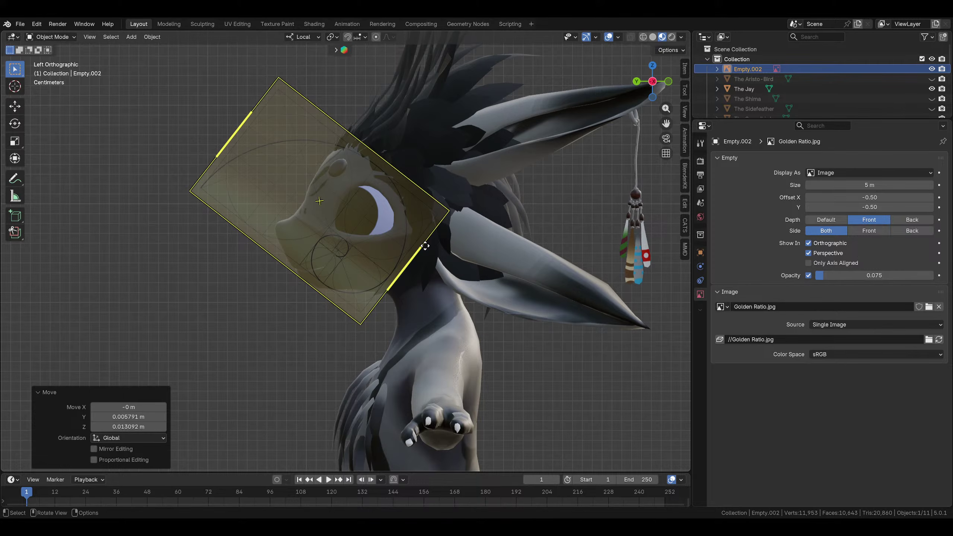
Tilt the golden ratio image slightly further and enlarge it by about 1.043 over the face
{"action": "key", "text": "r"}
{"action": "key", "text": "s"}
{"action": "left_click", "coordinate": [430, 260]}
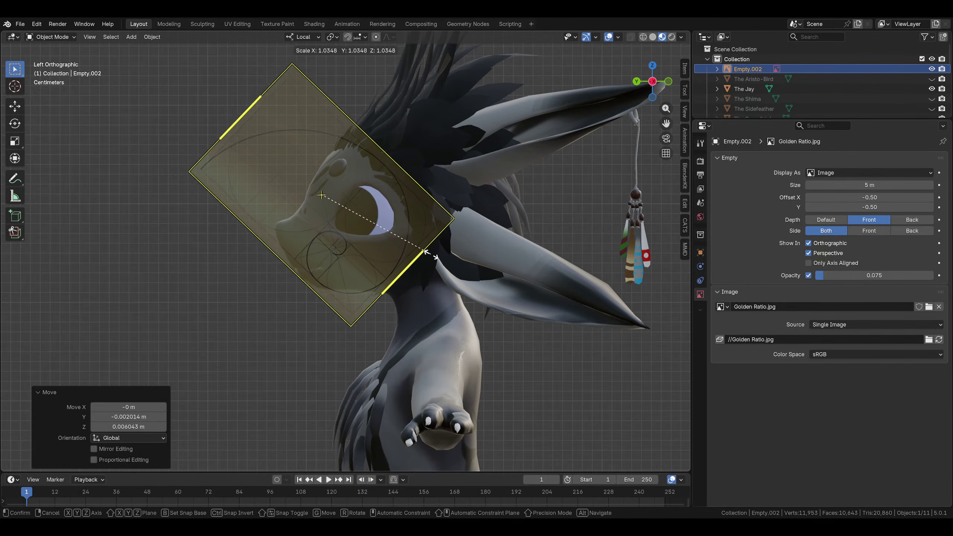
{"action": "key", "text": "g"}
{"action": "right_click", "coordinate": [432, 261]}
{"action": "key", "text": "s"}
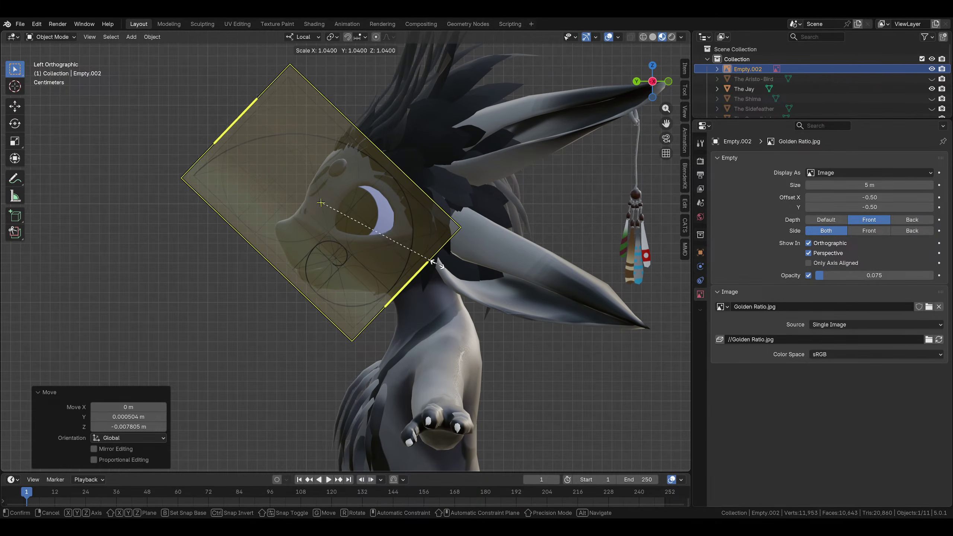
{"action": "left_click", "coordinate": [437, 264]}
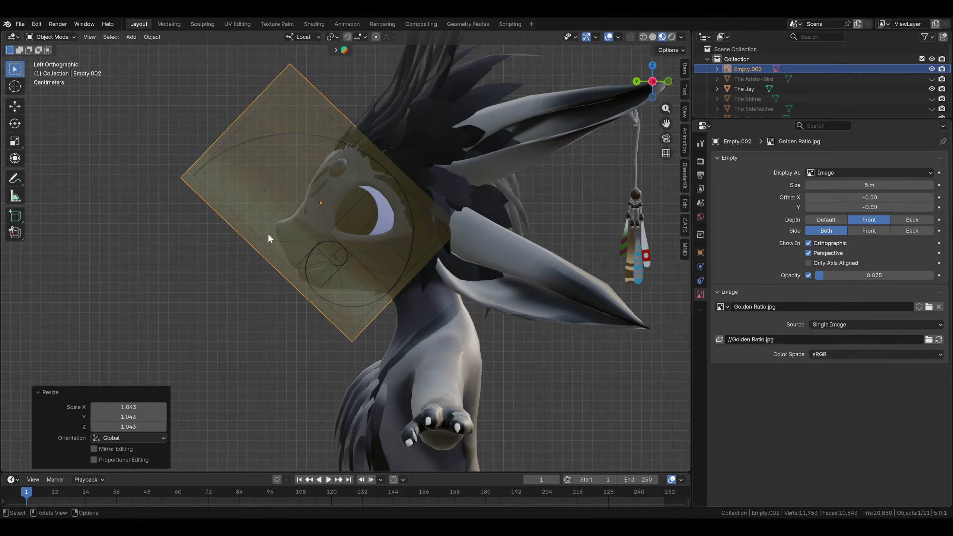
Rotate the golden ratio image by about -38.7° and -6.54° and move it back over the face
{"action": "key", "text": "r"}
{"action": "left_click", "coordinate": [467, 219]}
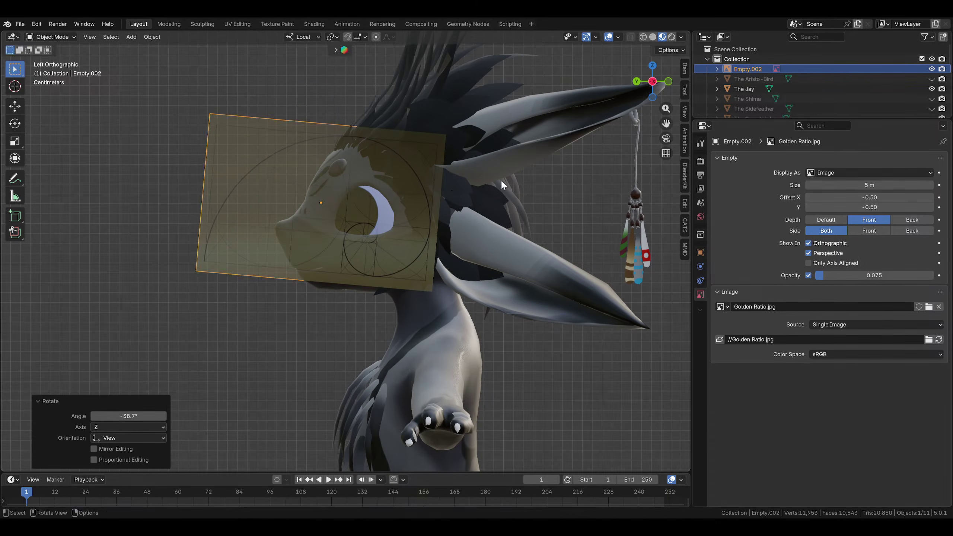
{"action": "key", "text": "g"}
{"action": "left_click", "coordinate": [469, 219]}
{"action": "key", "text": "r"}
{"action": "left_click", "coordinate": [467, 198]}
{"action": "key", "text": "g"}
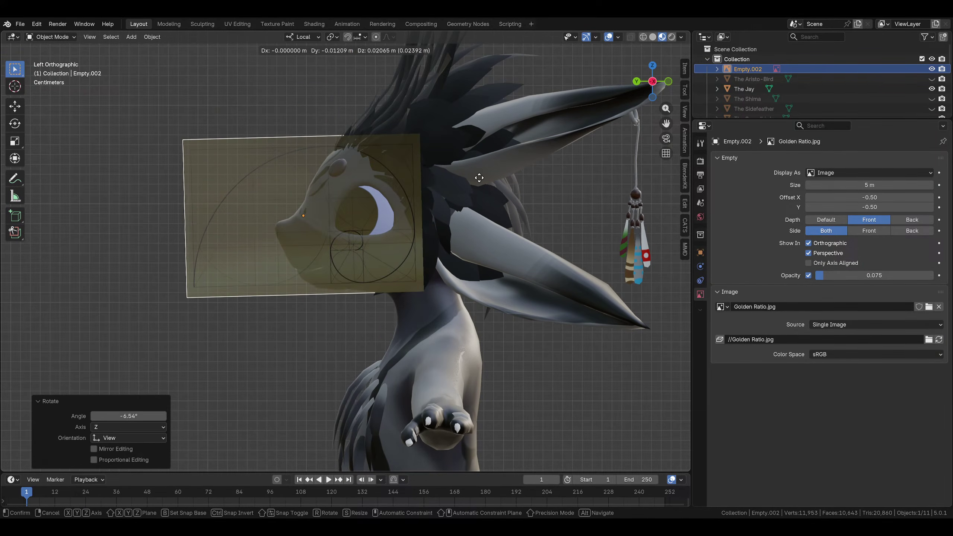
{"action": "left_click", "coordinate": [475, 184]}
Scale the golden ratio image by about 1.064 and fine-tune its rotation and position against the facial hairline
{"action": "key", "text": "s"}
{"action": "scroll", "coordinate": [487, 186], "scroll_direction": "up", "scroll_amount": 2}
{"action": "key", "text": "r"}
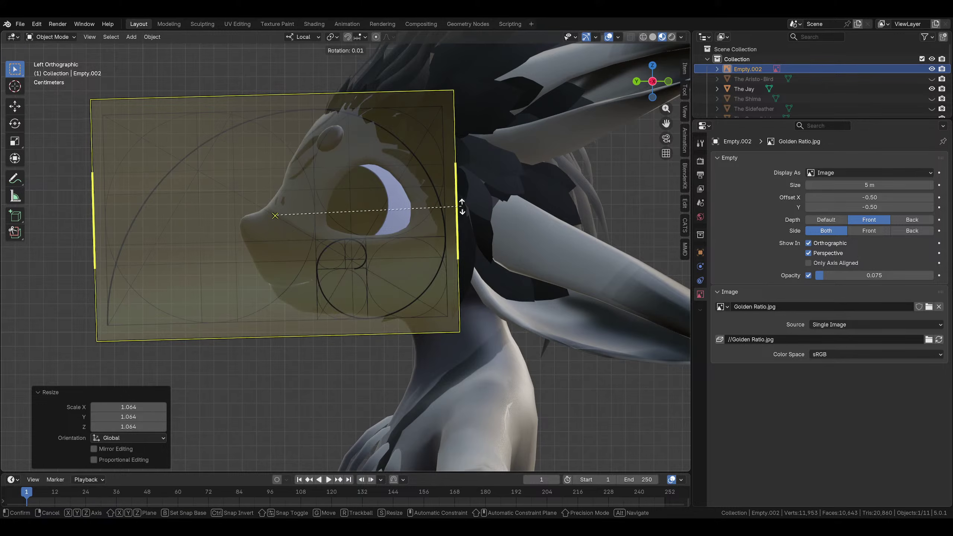
{"action": "left_click", "coordinate": [464, 210]}
{"action": "key", "text": "g"}
{"action": "left_click", "coordinate": [457, 210]}
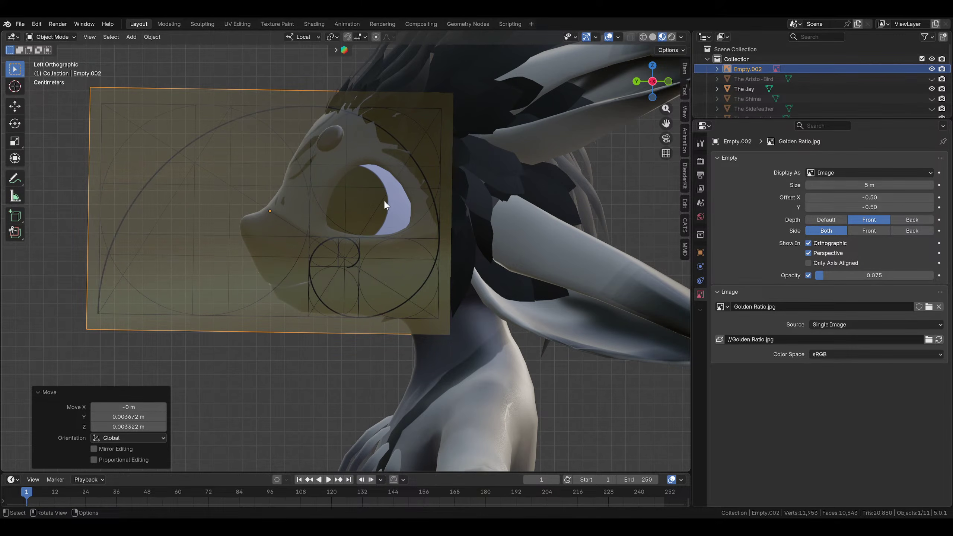
Move the golden ratio image along its local Z axis, away from the head's centre
{"action": "middle_click_drag", "start_coordinate": [366, 232], "coordinate": [477, 266]}
{"action": "key", "text": "g"}
{"action": "key", "text": "x"}
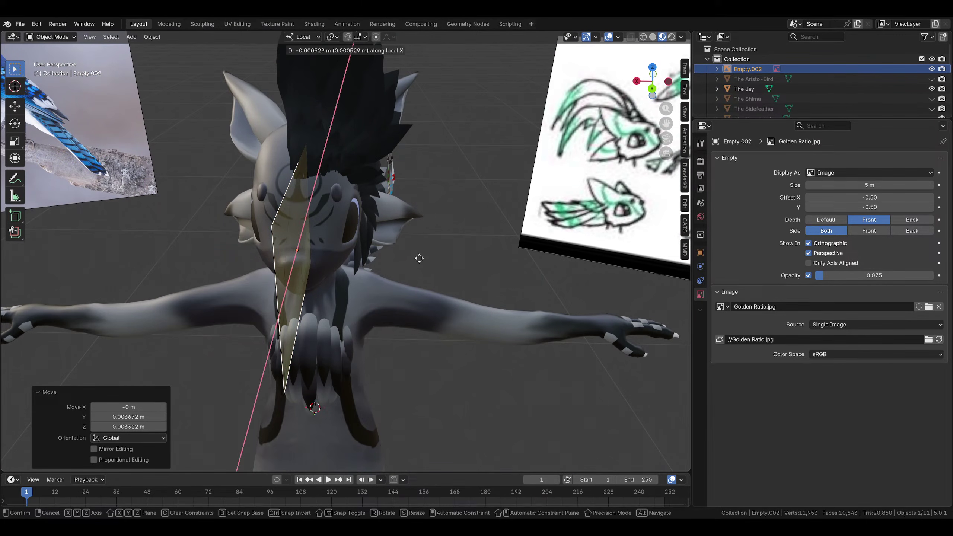
{"action": "key", "text": "Escape"}
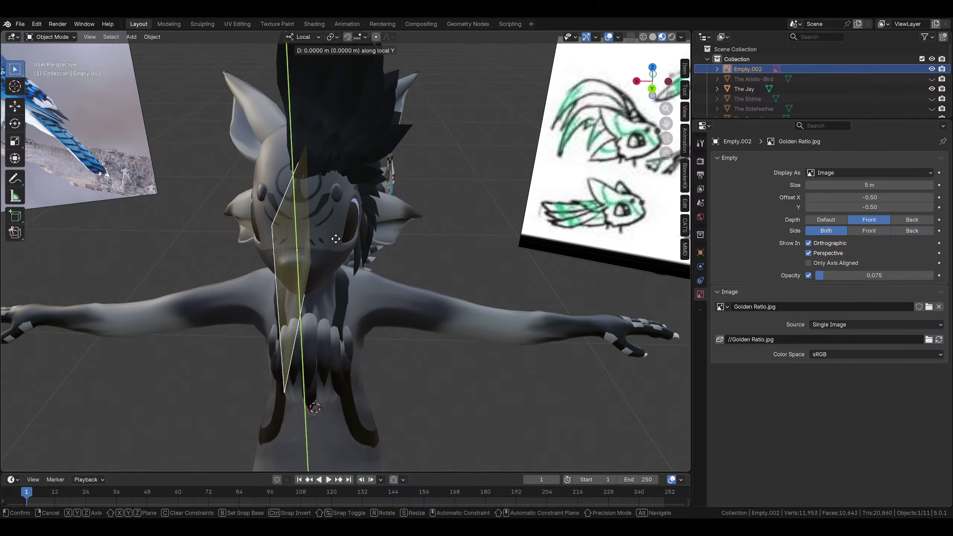
{"action": "key", "text": "z"}
{"action": "left_click", "coordinate": [129, 235]}
Hide the golden ratio image and move it out of the hairstyle collection into the Scene Collection
{"action": "middle_click_drag", "start_coordinate": [375, 236], "coordinate": [525, 210]}
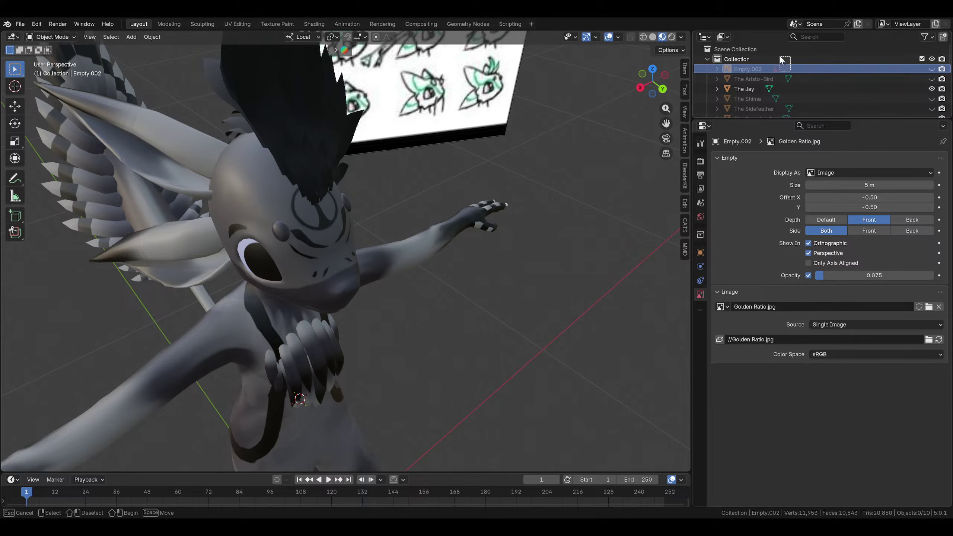
{"action": "left_click_drag", "start_coordinate": [737, 53], "coordinate": [735, 49]}
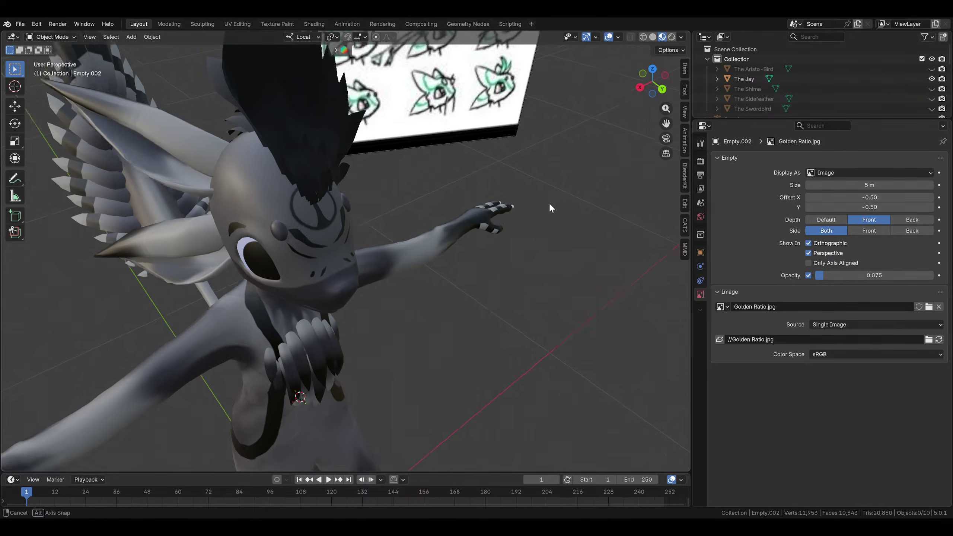
Select The Jay hair mesh and switch to Edit Mode
{"action": "middle_click_drag", "start_coordinate": [548, 201], "coordinate": [399, 290]}
{"action": "left_click", "coordinate": [388, 272]}
{"action": "left_click", "coordinate": [406, 204]}
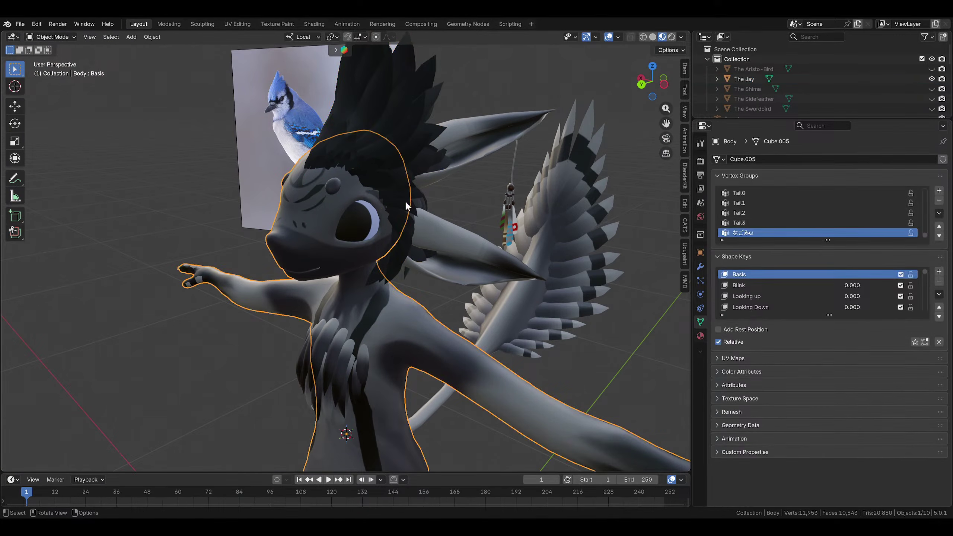
{"action": "left_click", "coordinate": [404, 199]}
{"action": "left_click", "coordinate": [52, 59]}
Reposition vertices of a small feather at the forehead hairline above the brow using proportional editing
{"action": "scroll", "coordinate": [419, 259], "scroll_direction": "up", "scroll_amount": 6}
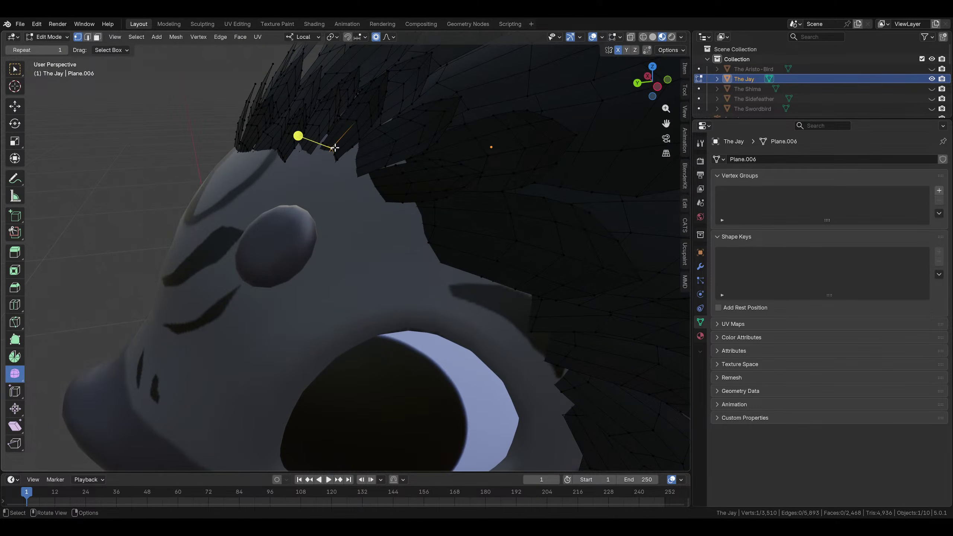
{"action": "middle_click_drag", "start_coordinate": [334, 147], "coordinate": [368, 221]}
{"action": "key", "text": "g"}
{"action": "left_click", "coordinate": [358, 249]}
{"action": "left_click", "coordinate": [352, 160]}
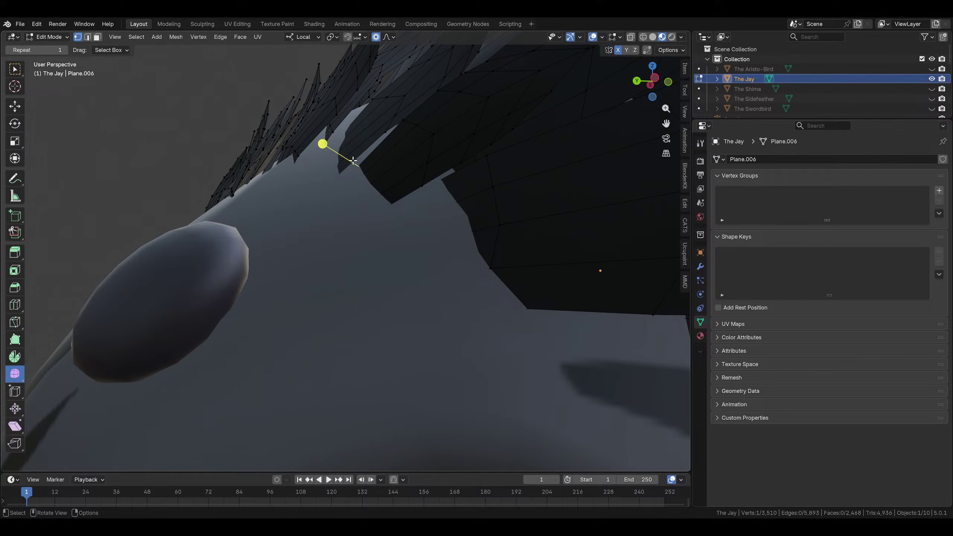
{"action": "middle_click_drag", "start_coordinate": [390, 141], "coordinate": [358, 187]}
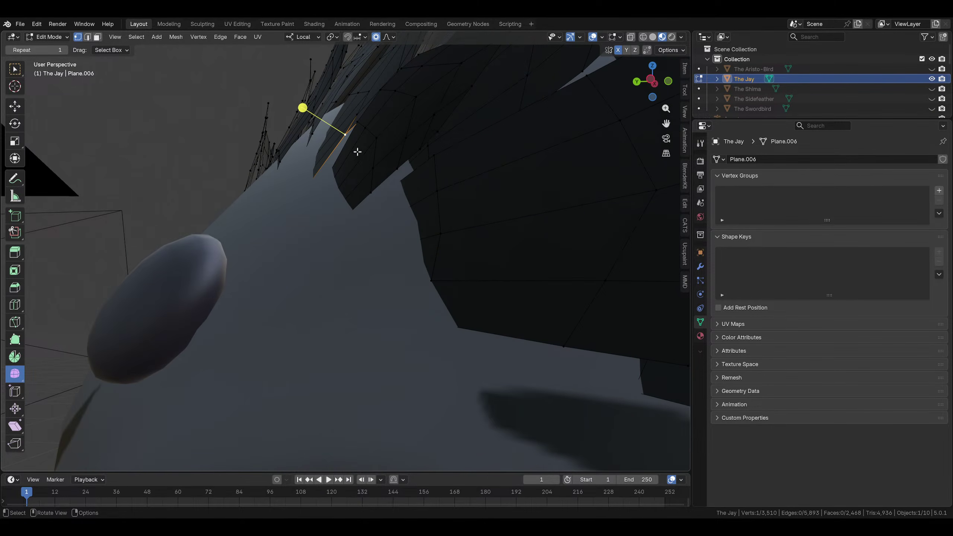
{"action": "key", "text": "g"}
{"action": "left_click", "coordinate": [350, 94]}
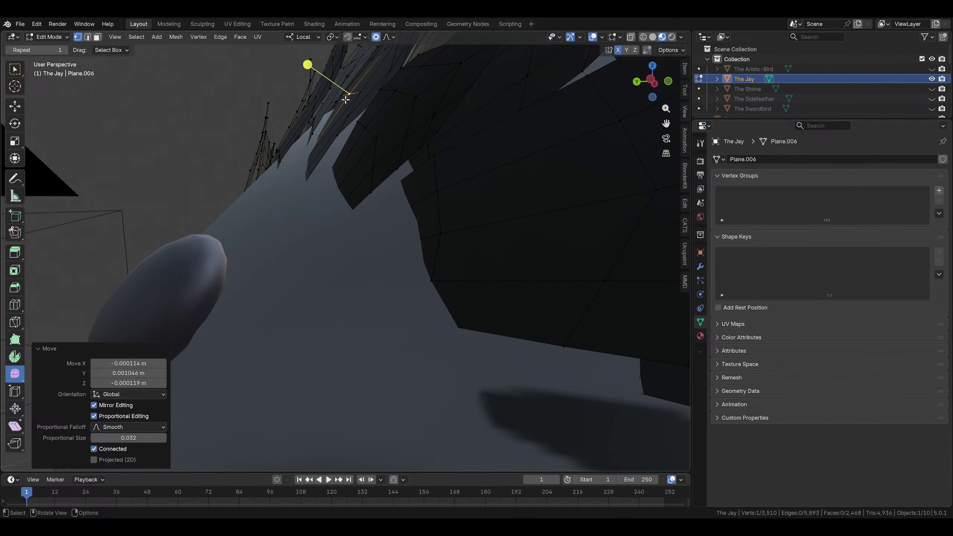
Rotate the small forehead feather by about -5.26° and deselect it while checking the hairline from above
{"action": "middle_click_drag", "start_coordinate": [350, 94], "coordinate": [353, 232]}
{"action": "left_click", "coordinate": [482, 122]}
{"action": "scroll", "coordinate": [487, 242], "scroll_direction": "down", "scroll_amount": 4}
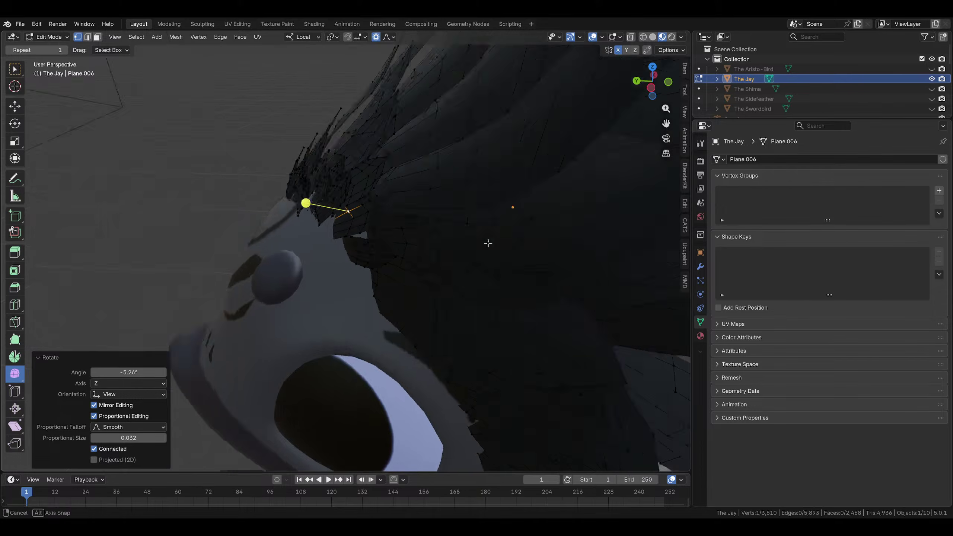
{"action": "middle_click_drag", "start_coordinate": [487, 242], "coordinate": [298, 299]}
{"action": "left_click", "coordinate": [523, 268]}
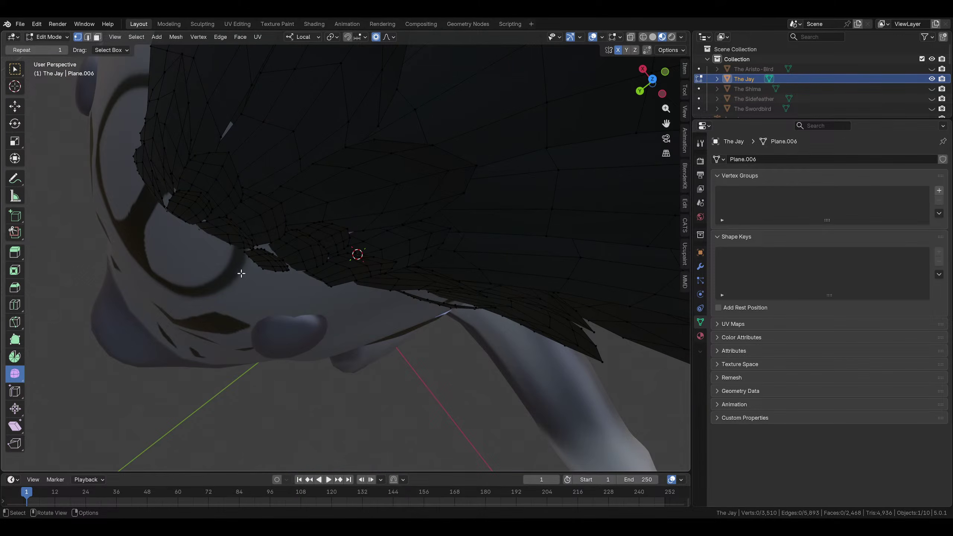
Nudge a vertex of the small forehead hairline feather with proportional editing, inspect the hairline, and save the file
{"action": "left_click", "coordinate": [271, 247]}
{"action": "middle_click_drag", "start_coordinate": [280, 259], "coordinate": [306, 279]}
{"action": "scroll", "coordinate": [337, 270], "scroll_direction": "up", "scroll_amount": 2}
{"action": "key", "text": "g"}
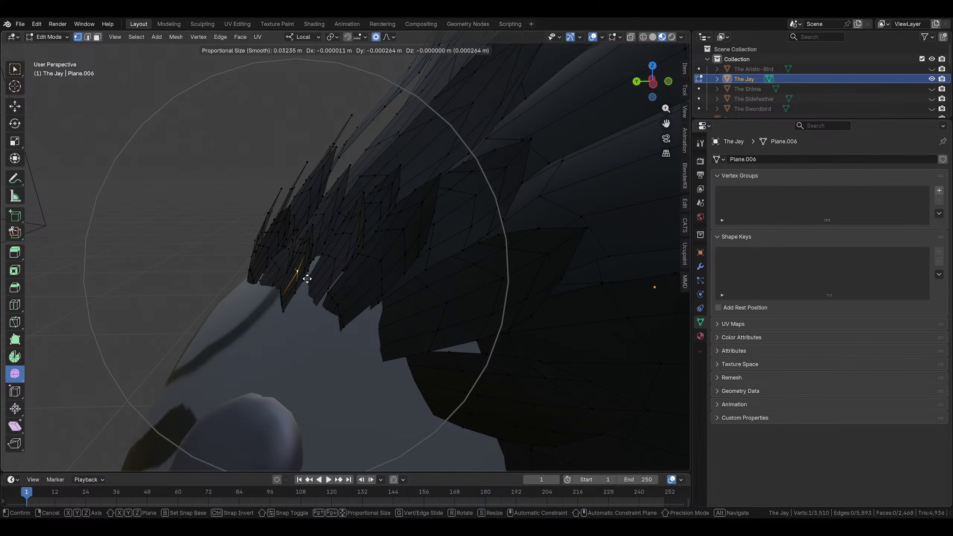
{"action": "left_click", "coordinate": [314, 278]}
{"action": "middle_click_drag", "start_coordinate": [330, 315], "coordinate": [360, 236]}
{"action": "key", "text": "ctrl+s"}
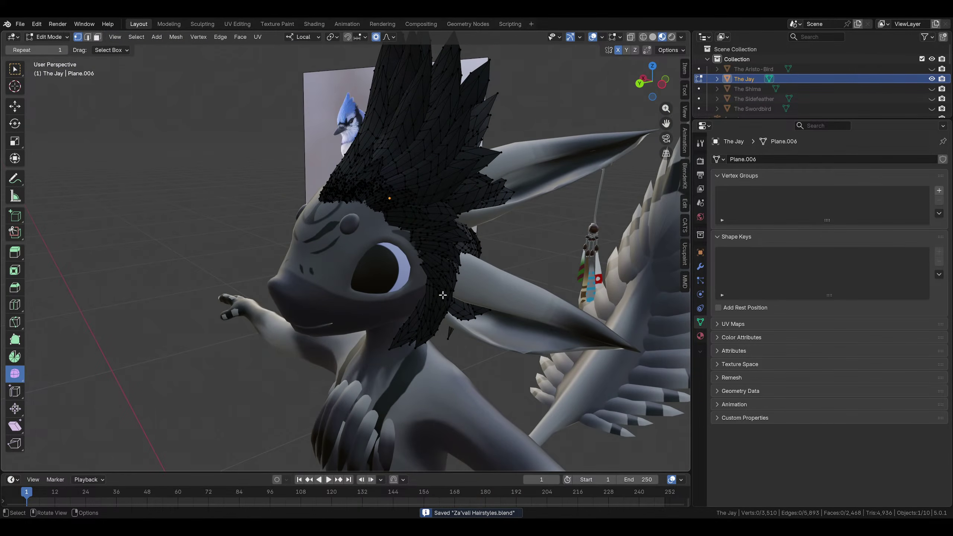
Select a whole feather at the back of the head, rotate it about 21.6°, scale it about 1.49, and move it into the rear crest
{"action": "scroll", "coordinate": [443, 295], "scroll_direction": "down", "scroll_amount": 6}
{"action": "middle_click_drag", "start_coordinate": [443, 295], "coordinate": [396, 319]}
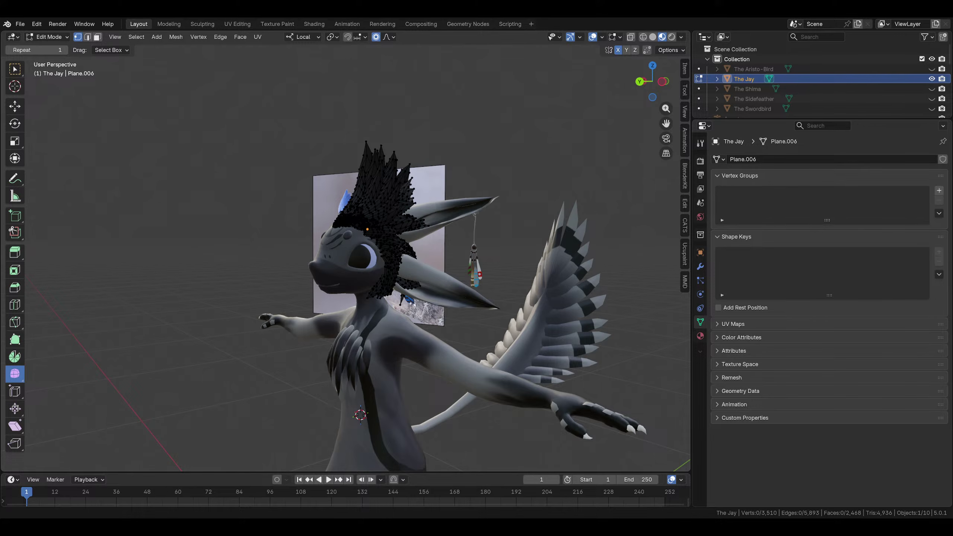
{"action": "middle_click_drag", "start_coordinate": [397, 319], "coordinate": [364, 261]}
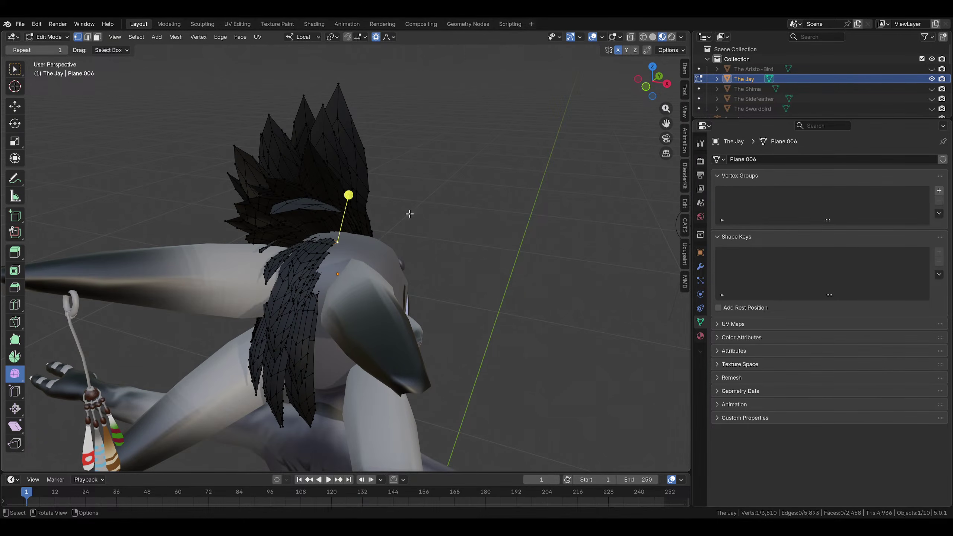
{"action": "key", "text": "ctrl+l"}
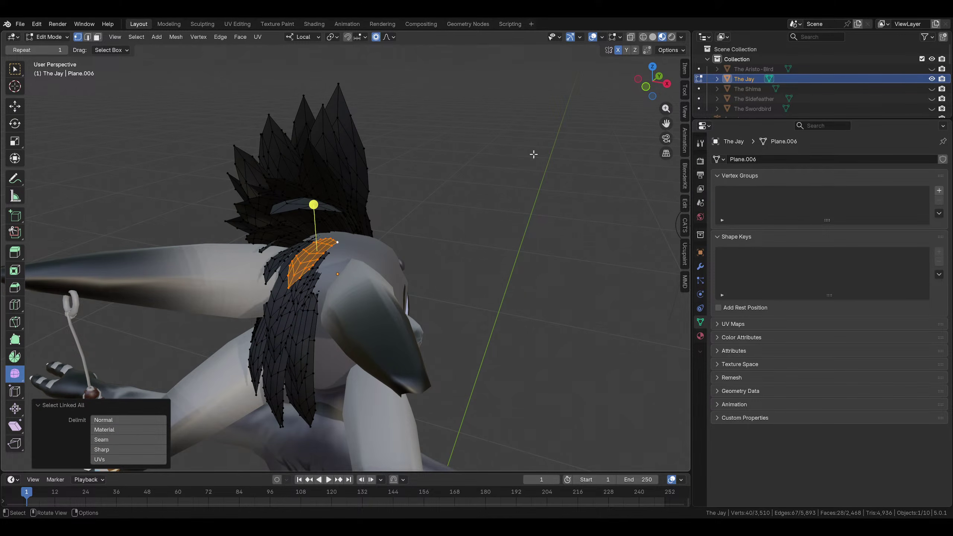
{"action": "left_click", "coordinate": [666, 84]}
{"action": "left_click", "coordinate": [531, 225]}
{"action": "key", "text": "g"}
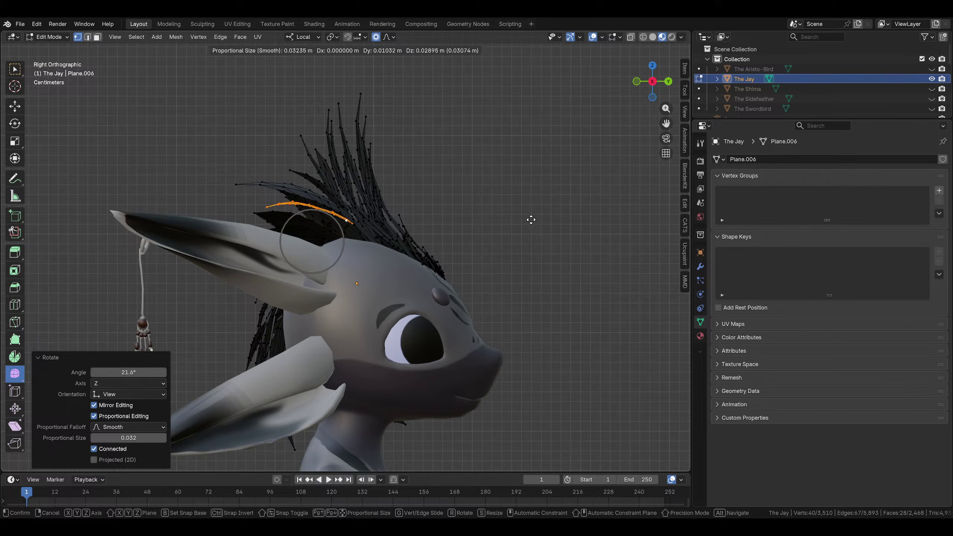
{"action": "left_click", "coordinate": [515, 226]}
{"action": "left_click", "coordinate": [619, 238]}
{"action": "key", "text": "g"}
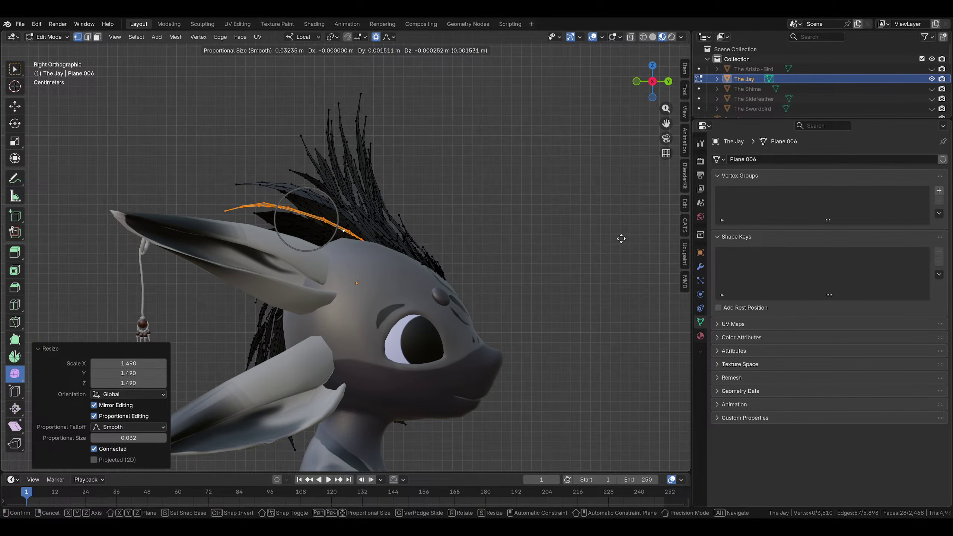
{"action": "left_click", "coordinate": [622, 240]}
Select the next small feather at the back of the head, raise it above the ear, and scale, rotate and position it in side view
{"action": "middle_click_drag", "start_coordinate": [392, 251], "coordinate": [305, 272]}
{"action": "left_click", "coordinate": [305, 273]}
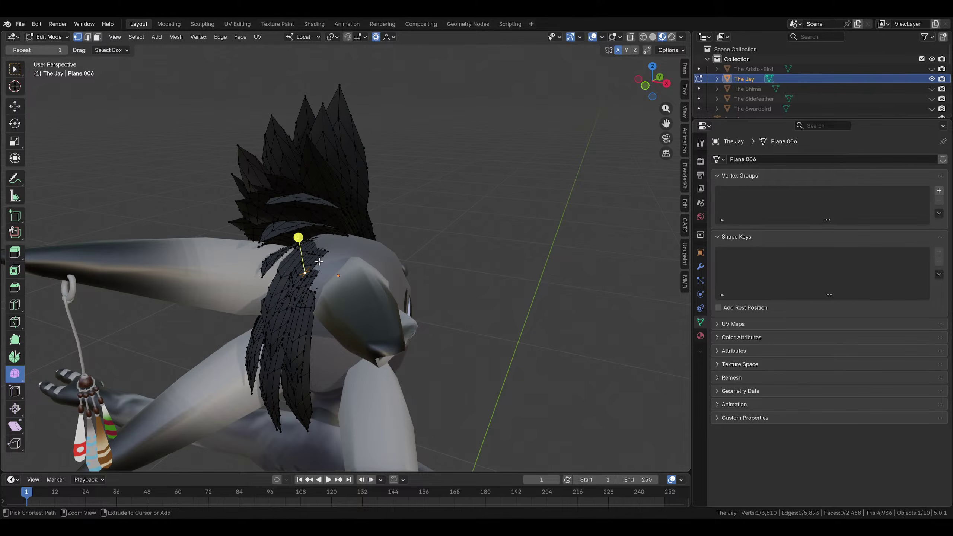
{"action": "key", "text": "ctrl+l"}
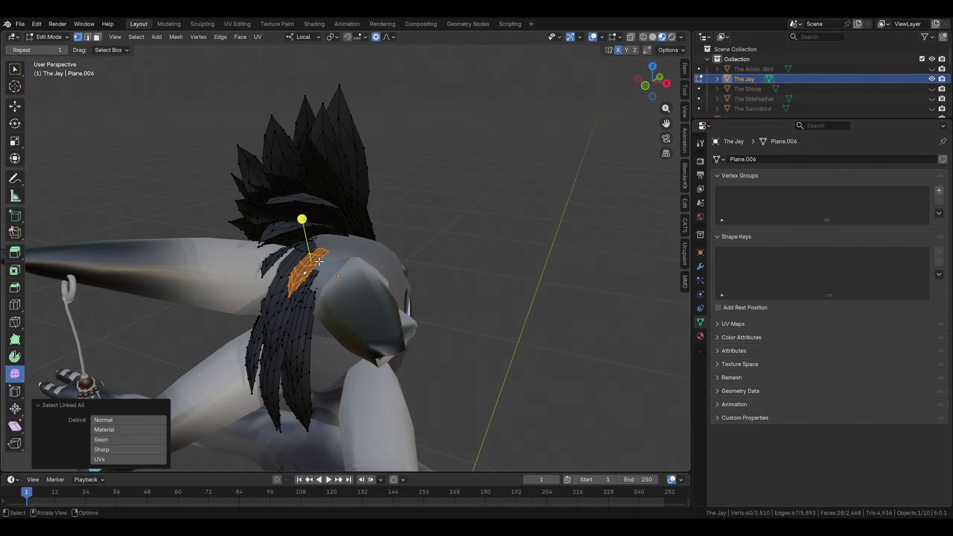
{"action": "left_click", "coordinate": [666, 83]}
{"action": "left_click", "coordinate": [472, 229]}
{"action": "key", "text": "g"}
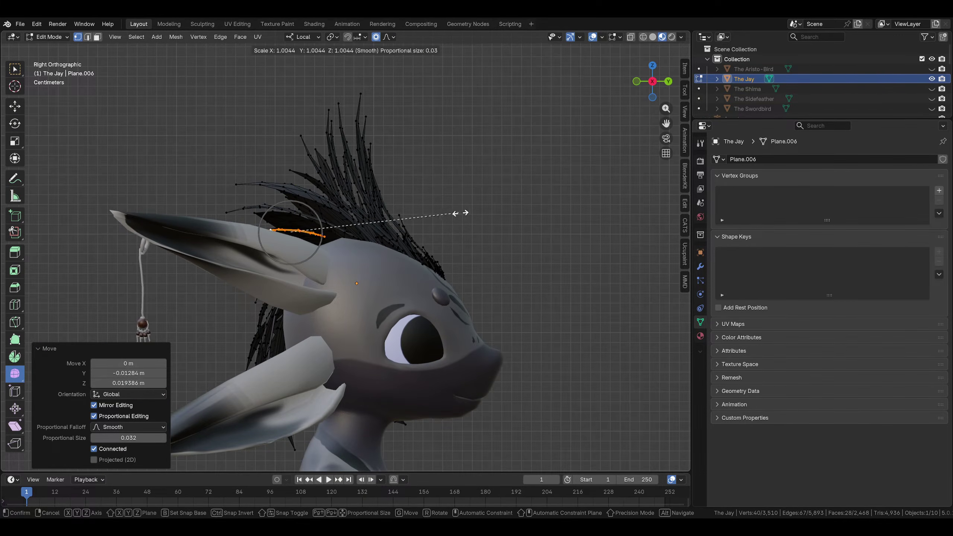
{"action": "left_click", "coordinate": [538, 221]}
{"action": "key", "text": "r"}
{"action": "left_click", "coordinate": [539, 228]}
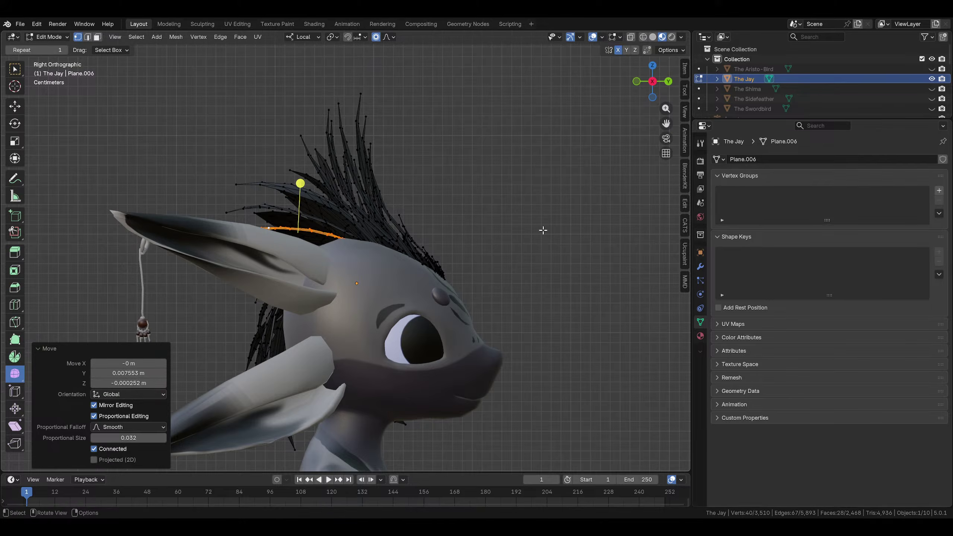
{"action": "middle_click_drag", "start_coordinate": [542, 228], "coordinate": [383, 273]}
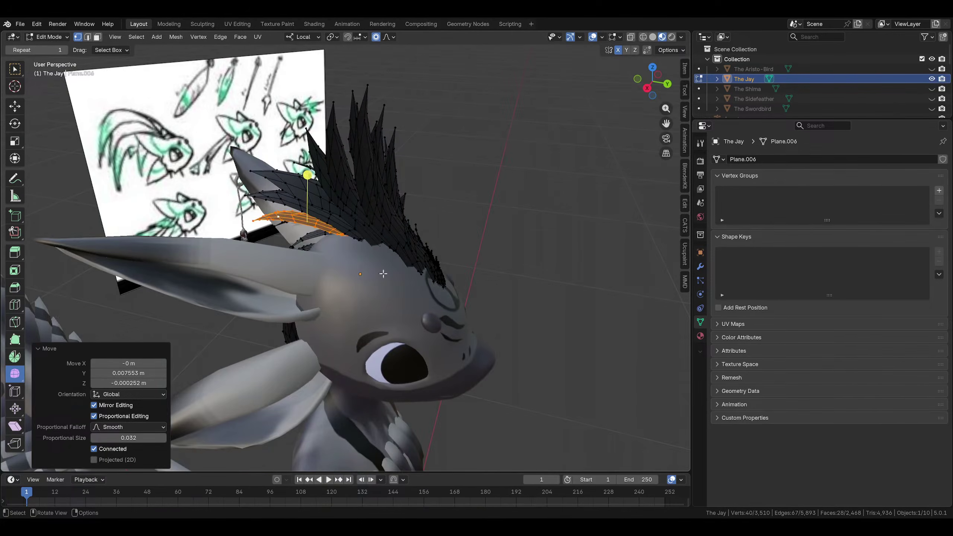
Reshape the long rearward crest feather from its tip in side view, moving and rotating it upward with proportional editing, then deselect it
{"action": "left_click", "coordinate": [417, 242]}
{"action": "middle_click_drag", "start_coordinate": [462, 211], "coordinate": [502, 234]}
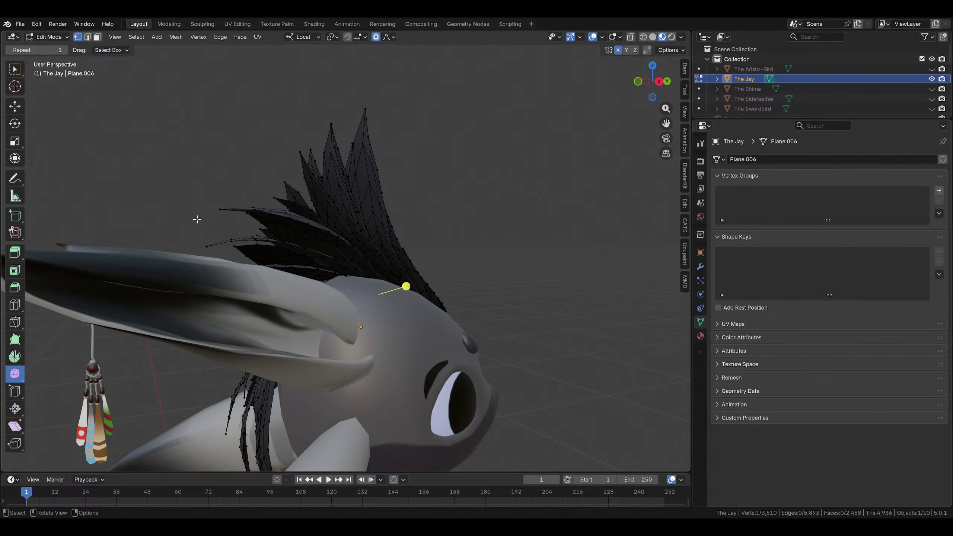
{"action": "left_click", "coordinate": [661, 81]}
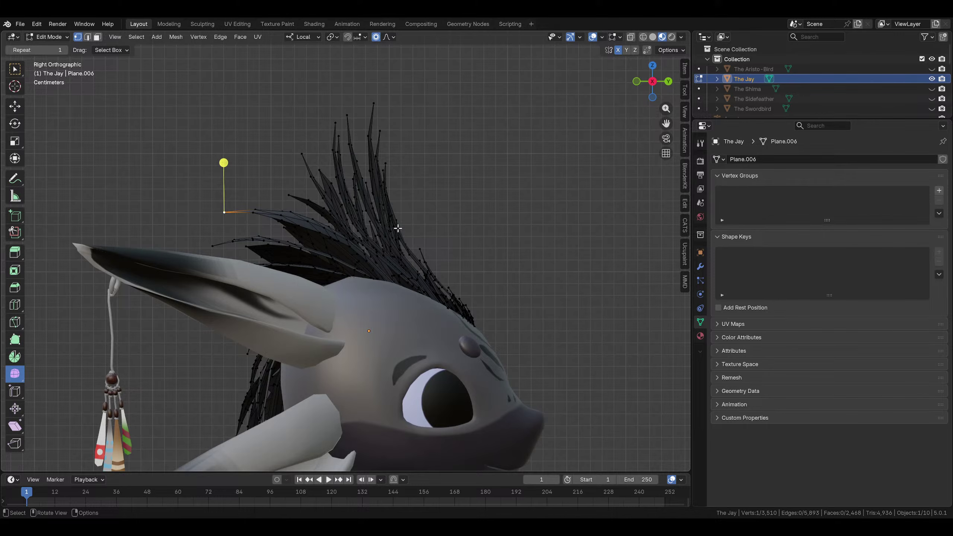
{"action": "key", "text": "g"}
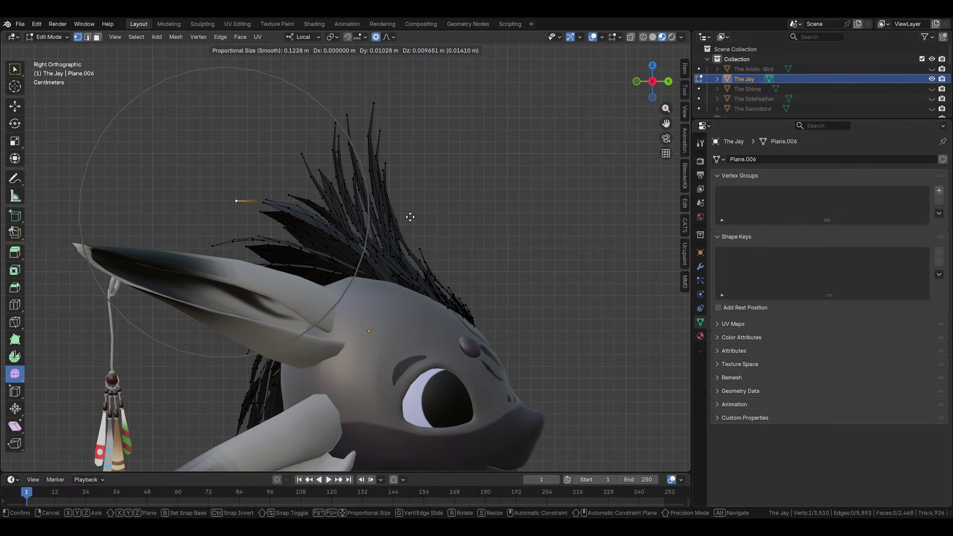
{"action": "left_click", "coordinate": [410, 217]}
{"action": "key", "text": "r"}
{"action": "left_click", "coordinate": [413, 234]}
{"action": "key", "text": "g"}
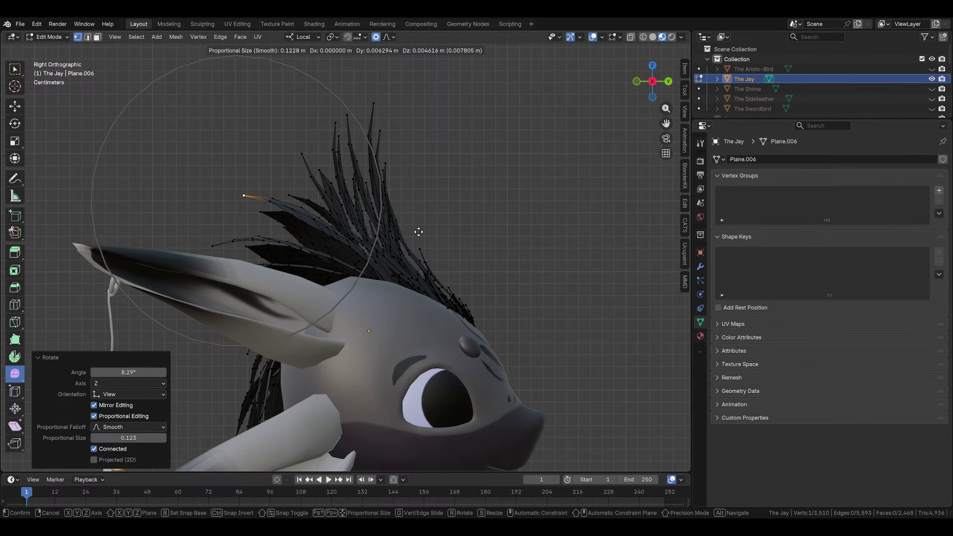
{"action": "left_click", "coordinate": [419, 229]}
{"action": "key", "text": "r"}
{"action": "left_click", "coordinate": [421, 223]}
{"action": "key", "text": "g"}
{"action": "left_click", "coordinate": [420, 222]}
{"action": "left_click", "coordinate": [510, 222]}
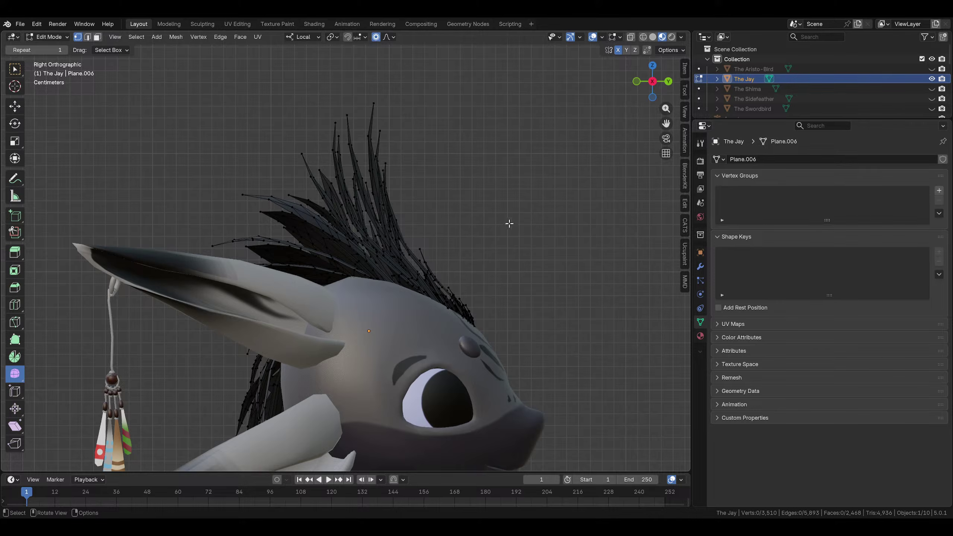
Move the tip of the short upright rear crest feather about -0.0105 m in Y and 0.0047 m in Z with proportional editing
{"action": "middle_click_drag", "start_coordinate": [509, 224], "coordinate": [314, 191]}
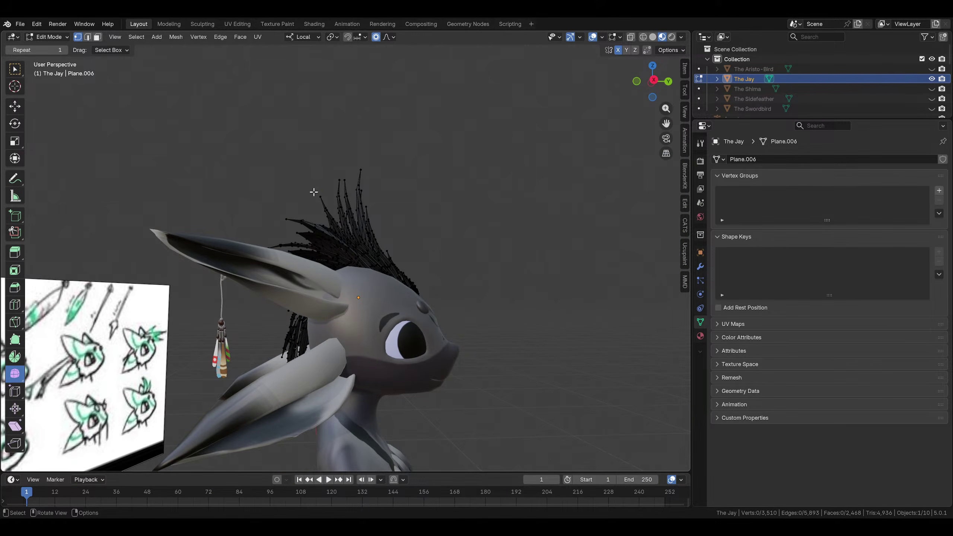
{"action": "left_click", "coordinate": [658, 85]}
{"action": "key", "text": "g"}
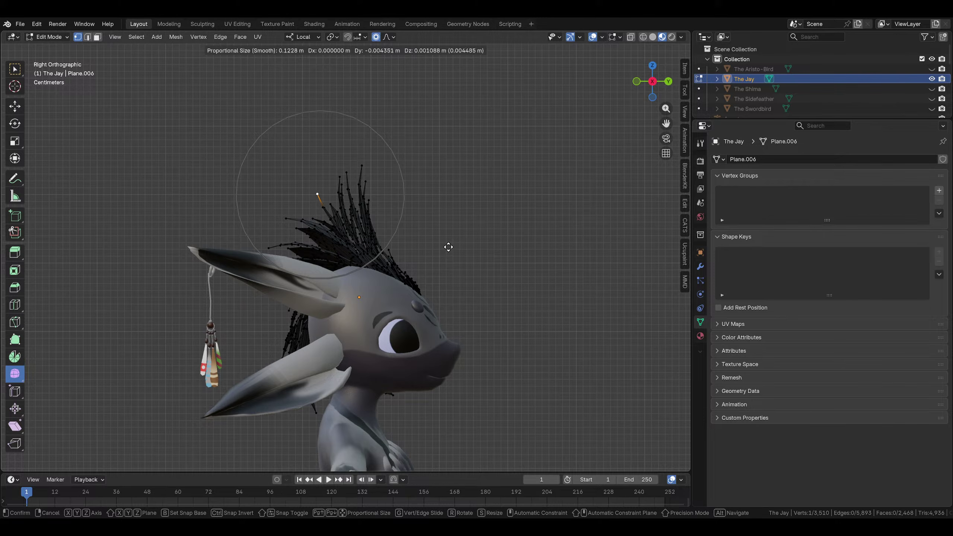
{"action": "left_click", "coordinate": [444, 244]}
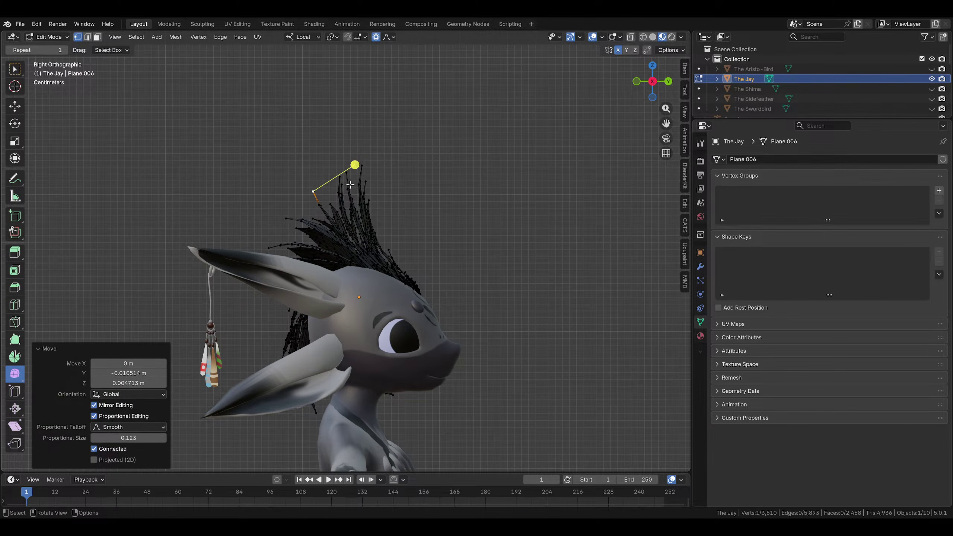
Move the adjacent taller crest feather's tip about -0.008 m in Y, and nudge both rear tips slightly lower
{"action": "left_click", "coordinate": [341, 176]}
{"action": "key", "text": "g"}
{"action": "left_click", "coordinate": [333, 177]}
{"action": "key", "text": "r"}
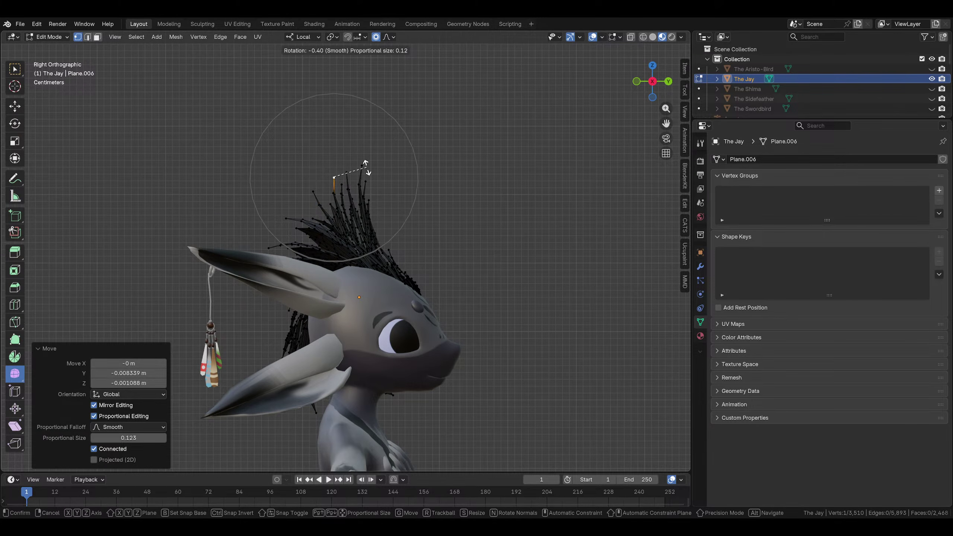
{"action": "right_click", "coordinate": [339, 179]}
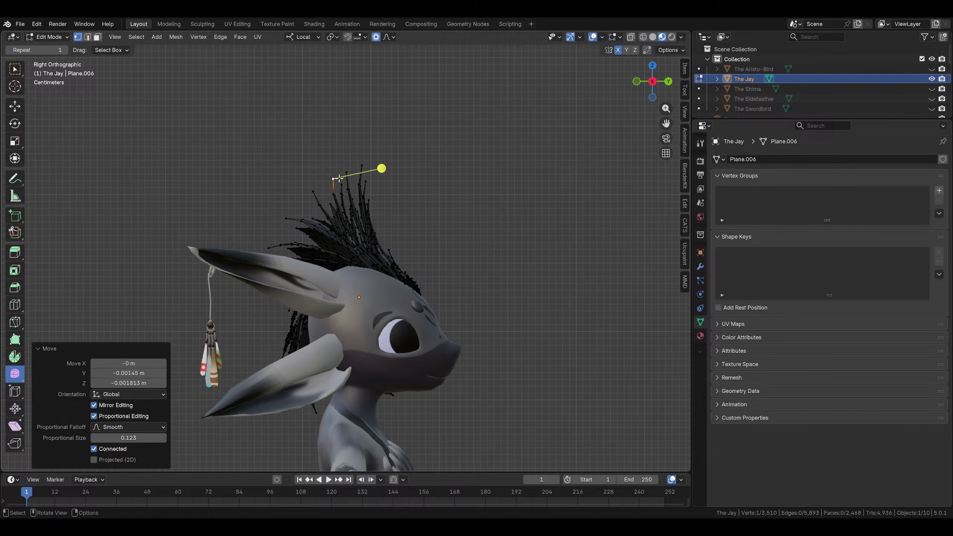
{"action": "key", "text": "g"}
{"action": "left_click", "coordinate": [308, 196]}
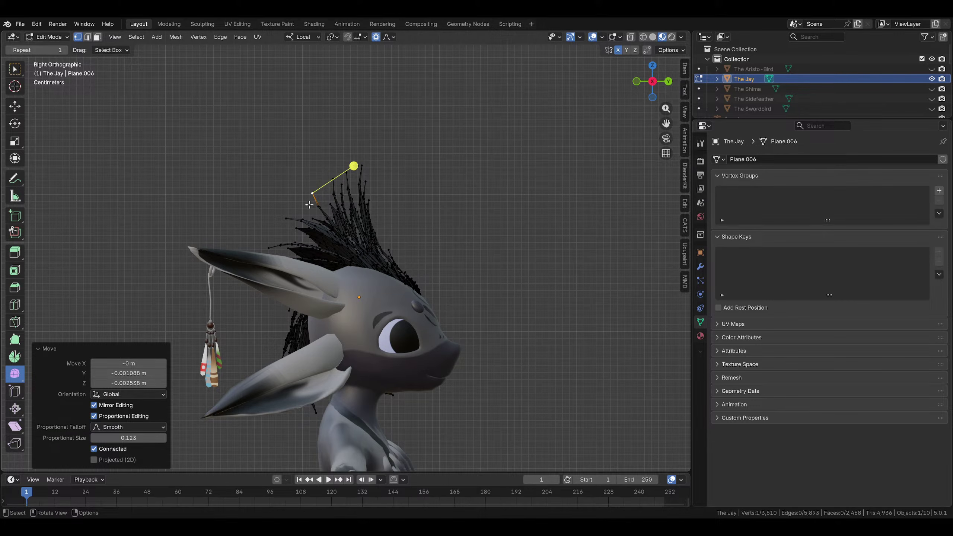
Adjust the tips of the two lowest rearward crest feathers in side view and deselect them
{"action": "left_click", "coordinate": [269, 248]}
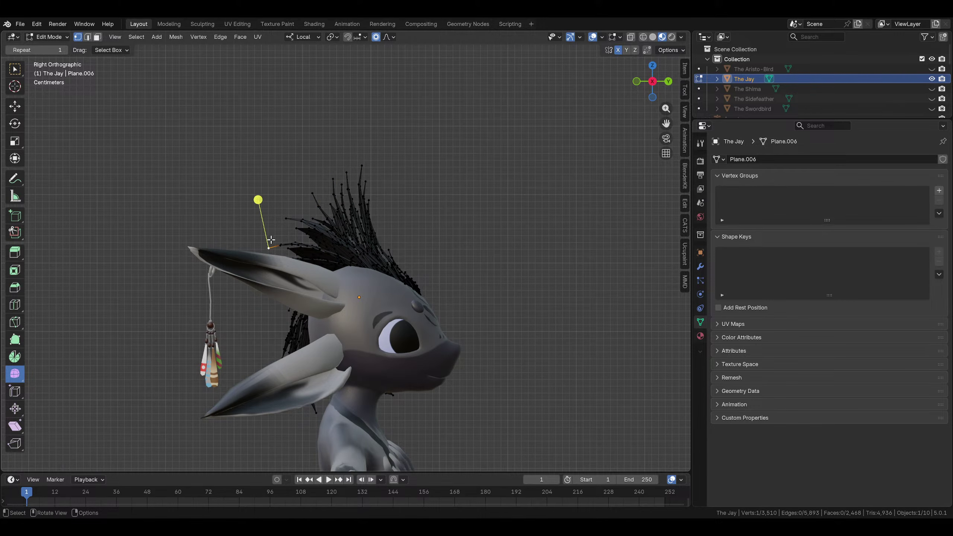
{"action": "left_click", "coordinate": [285, 219]}
{"action": "left_click", "coordinate": [268, 245]}
{"action": "left_click", "coordinate": [257, 197]}
{"action": "left_click", "coordinate": [521, 236]}
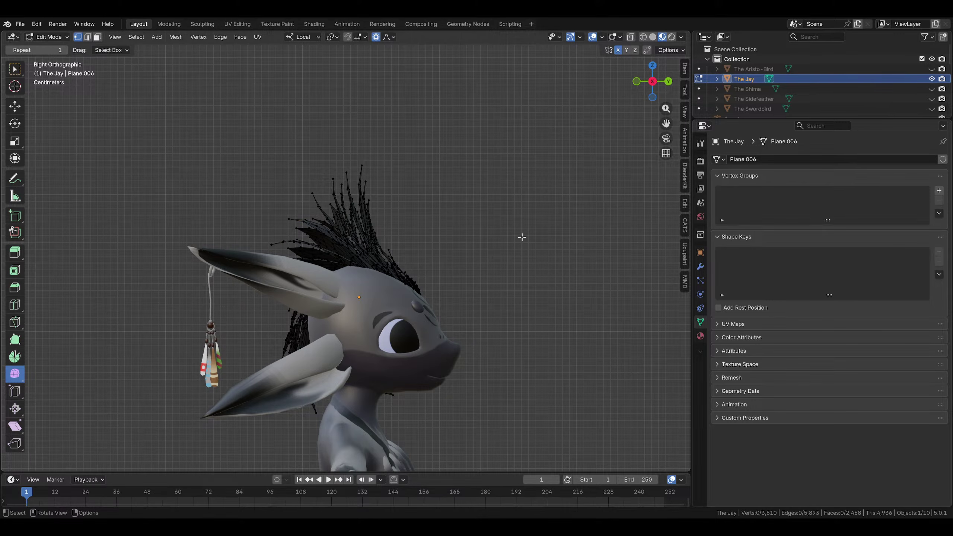
Select a whole loose feather near the ear base, scale it, and move it up among the rear crest feathers
{"action": "middle_click_drag", "start_coordinate": [521, 236], "coordinate": [337, 280]}
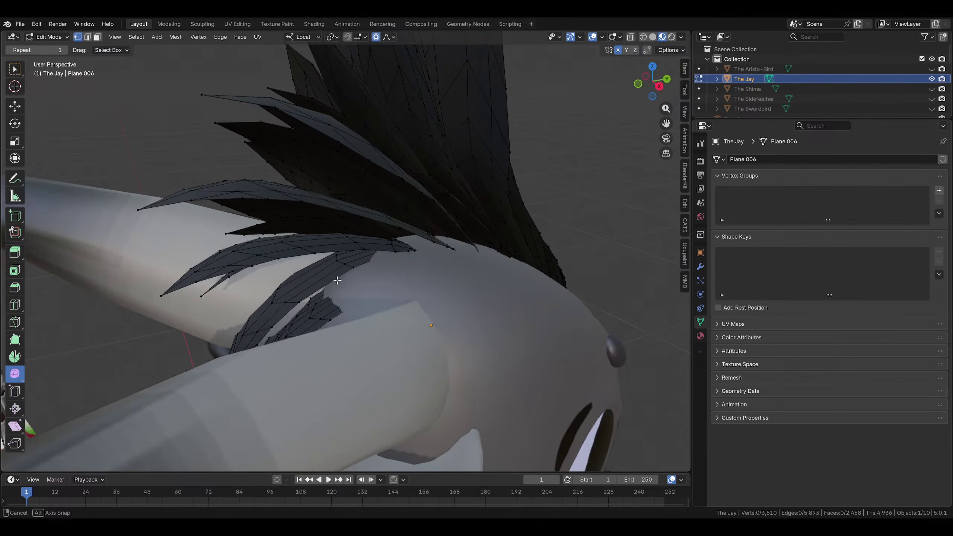
{"action": "left_click", "coordinate": [229, 259]}
{"action": "scroll", "coordinate": [229, 259], "scroll_direction": "down", "scroll_amount": 5}
{"action": "scroll", "coordinate": [629, 221], "scroll_direction": "up", "scroll_amount": 5}
{"action": "middle_click_drag", "start_coordinate": [230, 259], "coordinate": [411, 199]}
{"action": "left_click", "coordinate": [397, 274]}
{"action": "key", "text": "ctrl+l"}
{"action": "scroll", "coordinate": [311, 209], "scroll_direction": "down", "scroll_amount": 5}
{"action": "key", "text": "s"}
{"action": "left_click", "coordinate": [362, 189]}
{"action": "key", "text": "g"}
{"action": "left_click", "coordinate": [468, 191]}
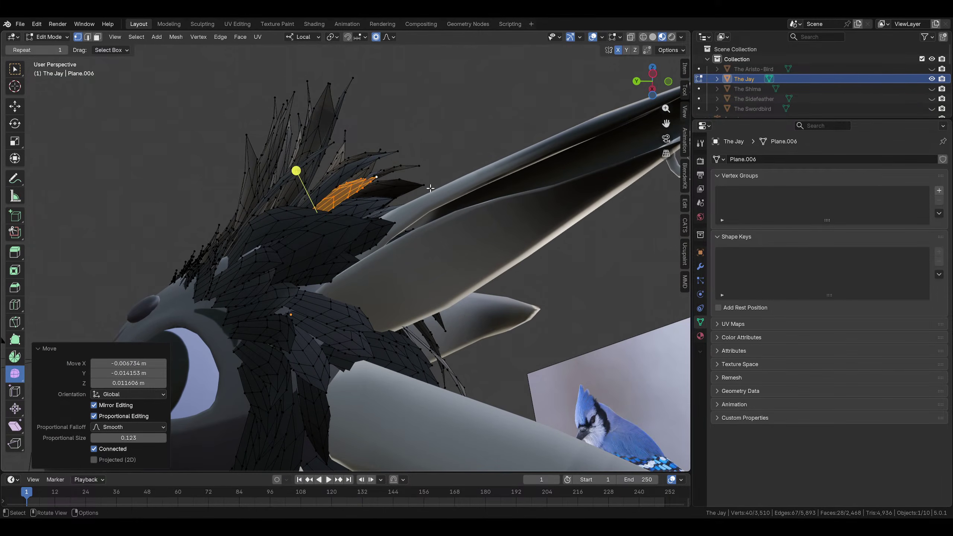
Rotate, rescale and reposition the selected feather so it follows the neighbouring crest feathers above the ear
{"action": "middle_click_drag", "start_coordinate": [468, 191], "coordinate": [425, 228]}
{"action": "key", "text": "r"}
{"action": "left_click", "coordinate": [455, 236]}
{"action": "key", "text": "r"}
{"action": "left_click", "coordinate": [323, 346]}
{"action": "key", "text": "s"}
{"action": "left_click", "coordinate": [412, 262]}
{"action": "key", "text": "g"}
{"action": "left_click", "coordinate": [363, 207]}
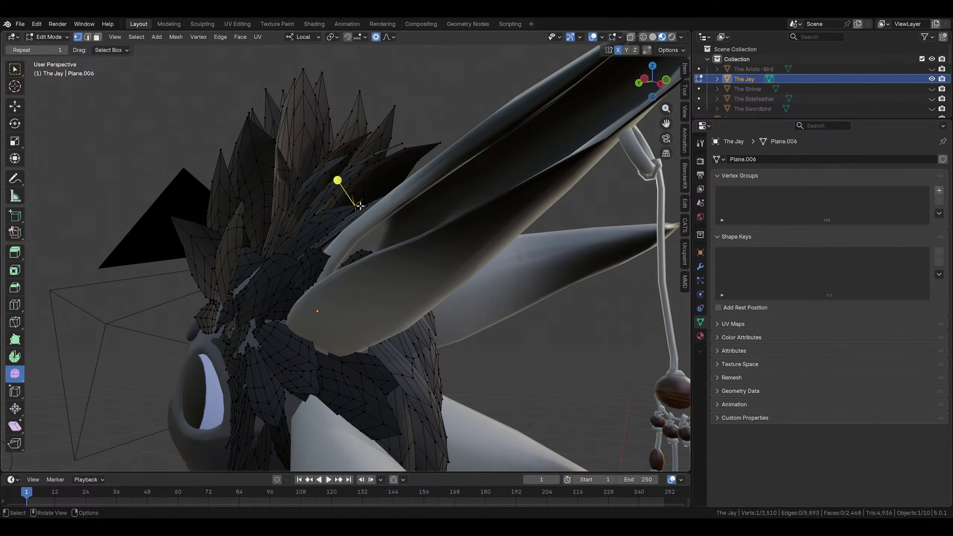
Select the whole next feather above the ear, rotate it, and move it closer to the side of the head
{"action": "scroll", "coordinate": [360, 205], "scroll_direction": "up", "scroll_amount": 5}
{"action": "middle_click_drag", "start_coordinate": [360, 206], "coordinate": [364, 254]}
{"action": "scroll", "coordinate": [398, 185], "scroll_direction": "down", "scroll_amount": 6}
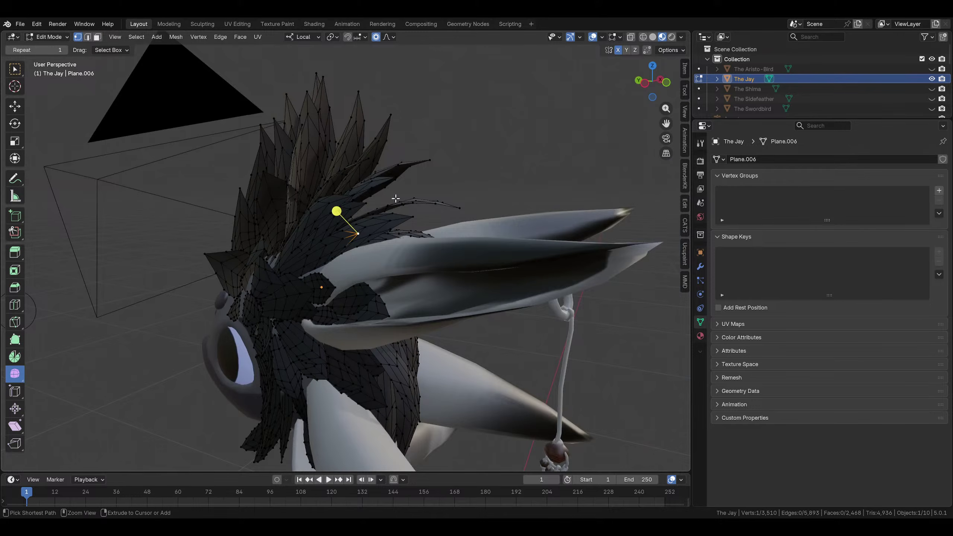
{"action": "key", "text": "ctrl+l"}
{"action": "scroll", "coordinate": [385, 235], "scroll_direction": "up", "scroll_amount": 3}
{"action": "key", "text": "r"}
{"action": "middle_click_drag", "start_coordinate": [385, 236], "coordinate": [374, 311]}
{"action": "left_click", "coordinate": [311, 302]}
{"action": "key", "text": "g"}
{"action": "left_click", "coordinate": [340, 297]}
Rotate the small feather in front of the ear base by about 6.15° and refine its placement from several angles
{"action": "left_click", "coordinate": [371, 232]}
{"action": "key", "text": "r"}
{"action": "left_click", "coordinate": [469, 265]}
{"action": "left_click", "coordinate": [359, 328]}
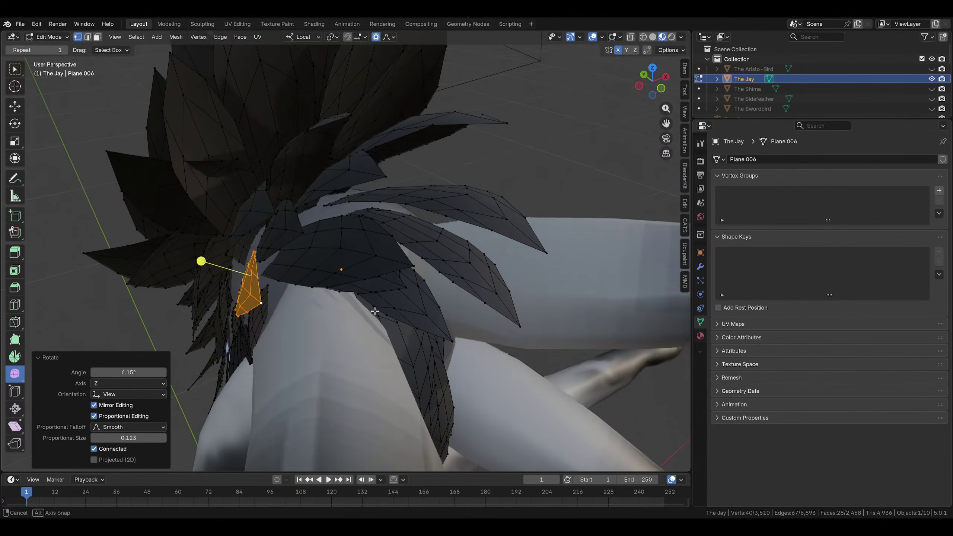
{"action": "left_click", "coordinate": [356, 261]}
{"action": "middle_click_drag", "start_coordinate": [356, 260], "coordinate": [451, 265]}
{"action": "left_click", "coordinate": [488, 275]}
Duplicate a whole feather near the ear base, and place and rotate the copy among the crest feathers above the ear
{"action": "scroll", "coordinate": [495, 280], "scroll_direction": "down", "scroll_amount": 4}
{"action": "middle_click_drag", "start_coordinate": [510, 285], "coordinate": [308, 339]}
{"action": "scroll", "coordinate": [341, 308], "scroll_direction": "up", "scroll_amount": 6}
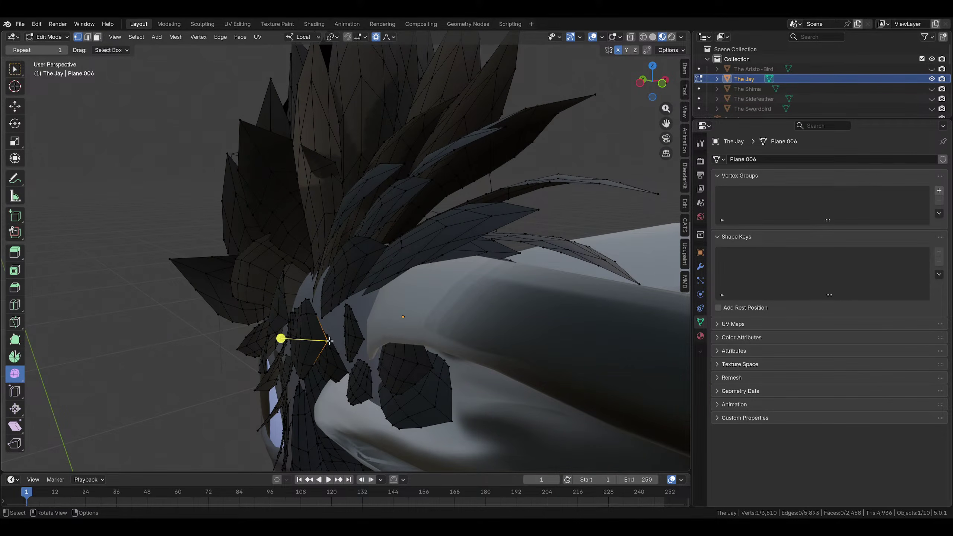
{"action": "key", "text": "ctrl+l"}
{"action": "middle_click_drag", "start_coordinate": [391, 308], "coordinate": [378, 198]}
{"action": "left_click", "coordinate": [337, 303]}
{"action": "left_click", "coordinate": [362, 280]}
{"action": "key", "text": "r"}
Bend the feather above the ear by rotating its tip vertex about 16.5° with proportional editing
{"action": "left_click", "coordinate": [380, 192]}
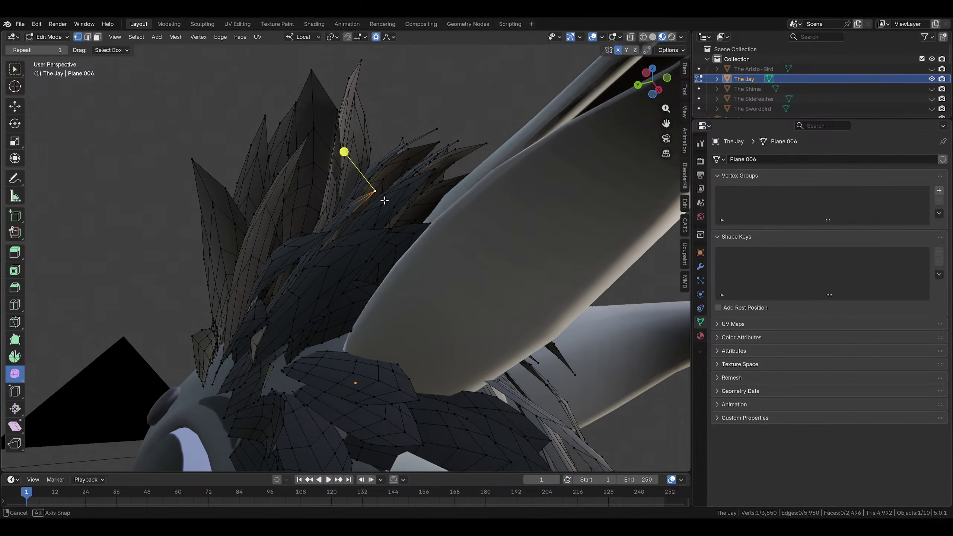
{"action": "key", "text": "r"}
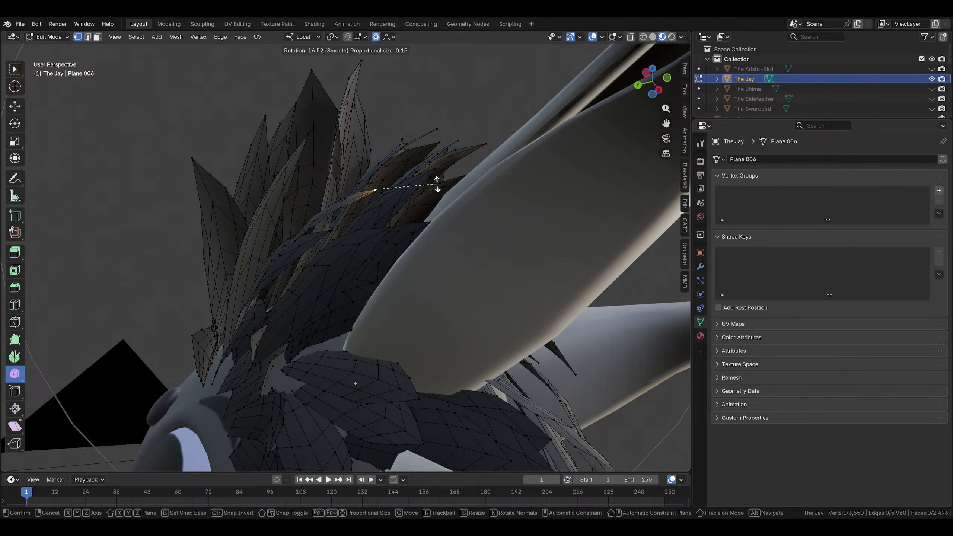
{"action": "left_click", "coordinate": [436, 183]}
Select the whole bent feather above the ear, rotate it by about -7.91°, and reposition it among the neighbouring crest feathers
{"action": "key", "text": "ctrl+l"}
{"action": "middle_click_drag", "start_coordinate": [441, 177], "coordinate": [461, 158]}
{"action": "key", "text": "r"}
{"action": "left_click", "coordinate": [391, 289]}
{"action": "key", "text": "g"}
{"action": "left_click", "coordinate": [400, 273]}
{"action": "key", "text": "r"}
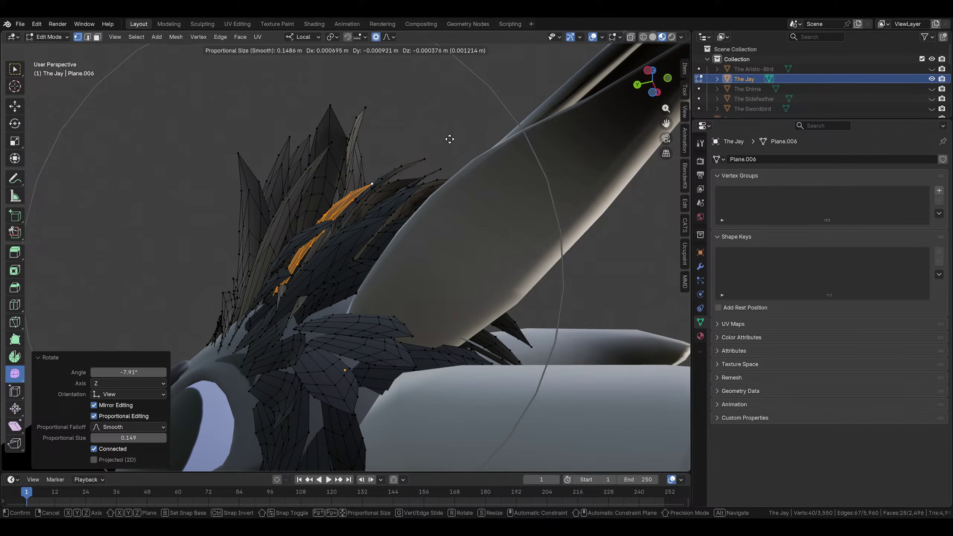
{"action": "left_click", "coordinate": [448, 150]}
{"action": "key", "text": "r"}
{"action": "key", "text": "g"}
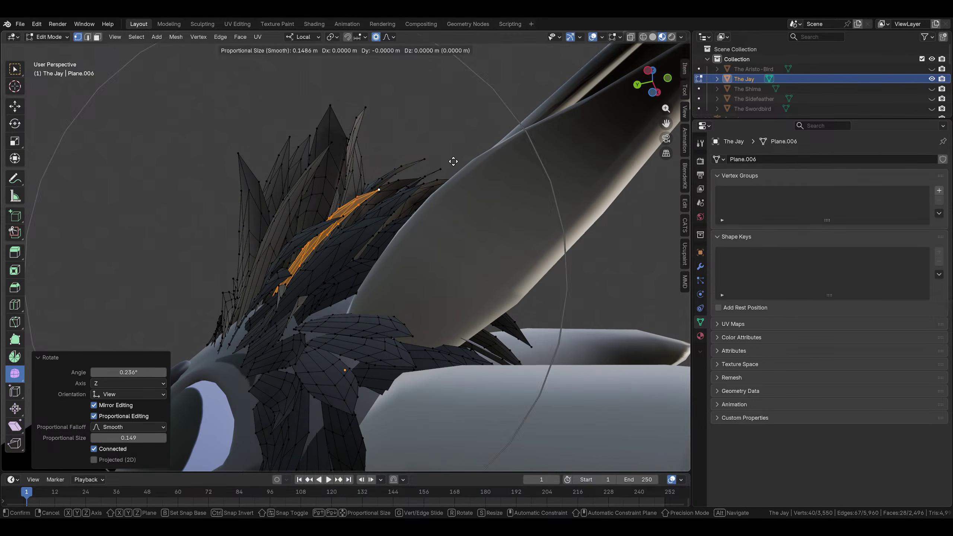
{"action": "left_click", "coordinate": [451, 159]}
Bend the crest feather above the ear by rotating its tip vertex about -13.3° with proportional editing and moving it outward
{"action": "middle_click_drag", "start_coordinate": [450, 160], "coordinate": [384, 193]}
{"action": "left_click", "coordinate": [384, 285]}
{"action": "left_click", "coordinate": [372, 232]}
{"action": "key", "text": "g"}
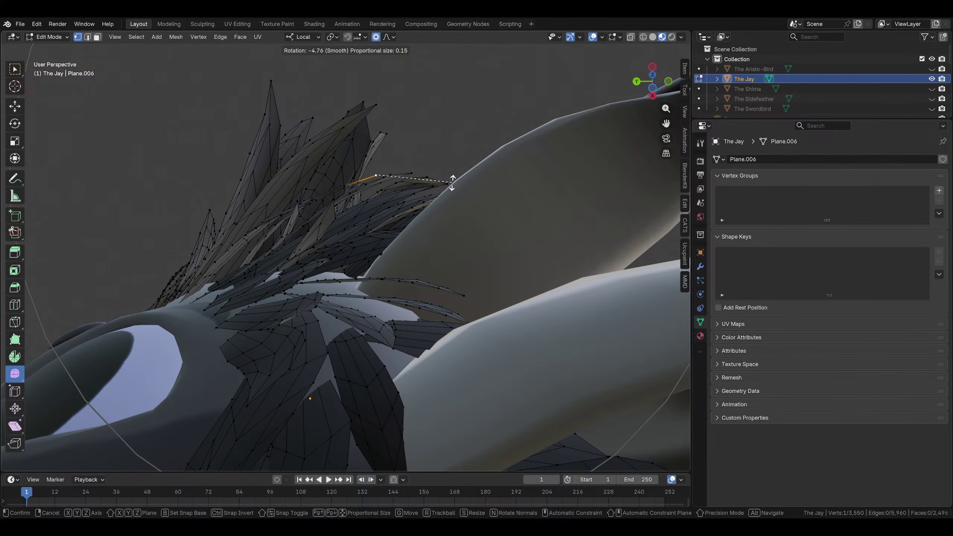
{"action": "left_click", "coordinate": [453, 171]}
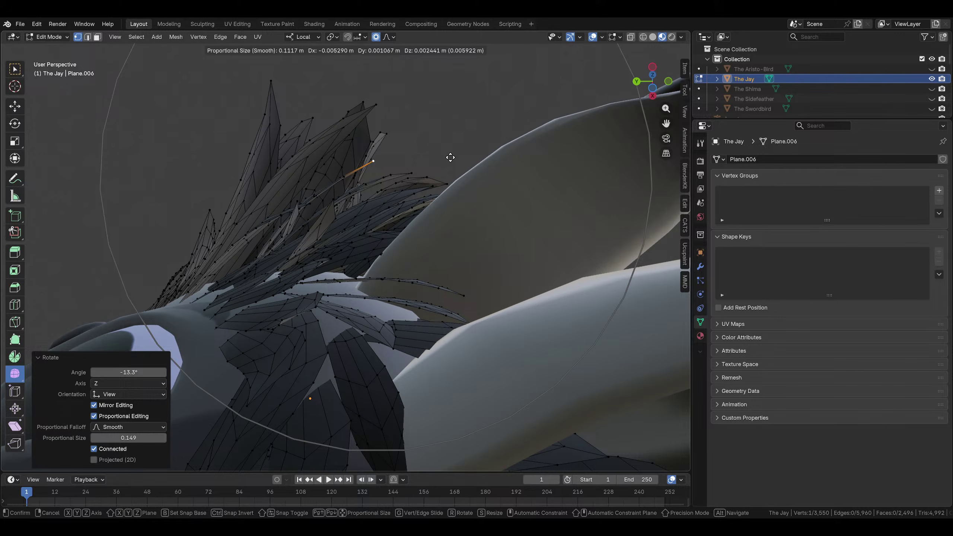
{"action": "left_click", "coordinate": [449, 158]}
Move the tip vertex of the feather overlapping the inner ear base outward along the ear with a proportional size of 0.052
{"action": "middle_click_drag", "start_coordinate": [450, 158], "coordinate": [453, 246]}
{"action": "middle_click_drag", "start_coordinate": [398, 211], "coordinate": [414, 266]}
{"action": "left_click", "coordinate": [414, 266]}
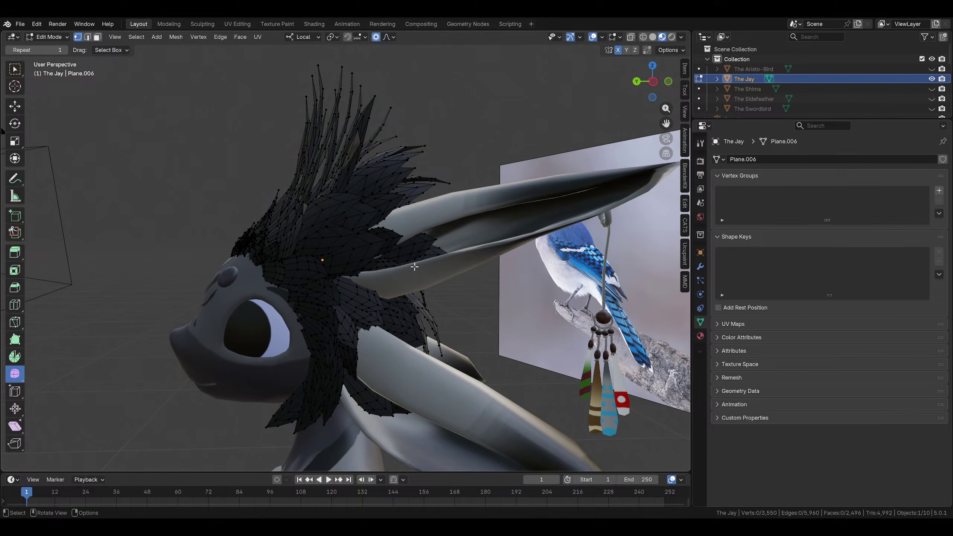
{"action": "middle_click_drag", "start_coordinate": [413, 234], "coordinate": [428, 229]}
{"action": "scroll", "coordinate": [427, 229], "scroll_direction": "up", "scroll_amount": 5}
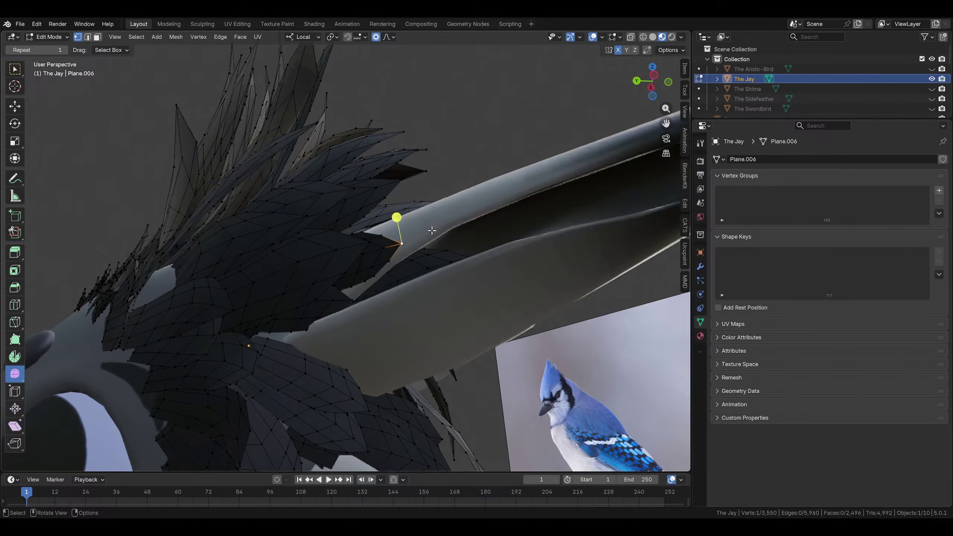
{"action": "key", "text": "g"}
{"action": "left_click", "coordinate": [461, 219]}
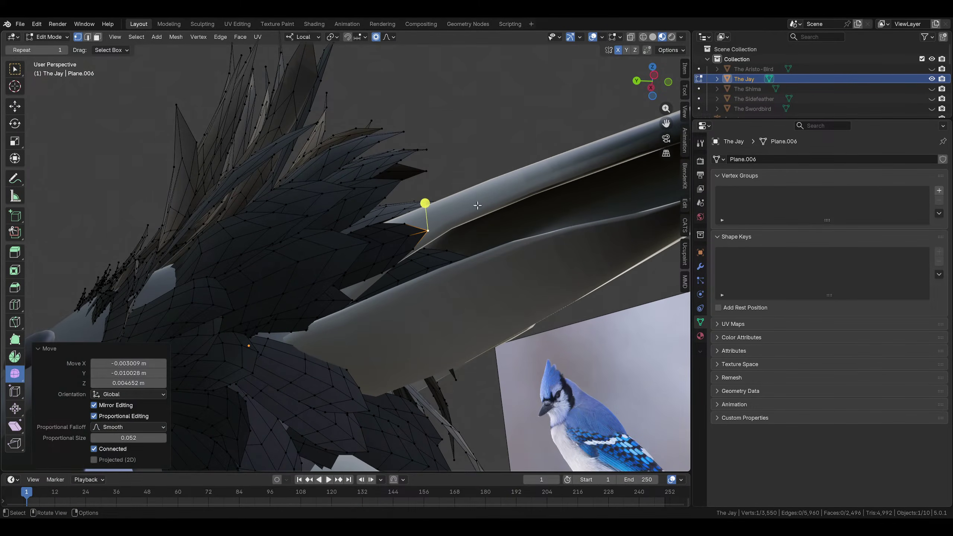
{"action": "middle_click_drag", "start_coordinate": [461, 219], "coordinate": [383, 331]}
{"action": "left_click", "coordinate": [417, 267]}
Select the whole feather below the front of the ear base, rotate it by about -52.5°, and move it closer to the eye
{"action": "scroll", "coordinate": [536, 205], "scroll_direction": "down", "scroll_amount": 5}
{"action": "middle_click_drag", "start_coordinate": [266, 335], "coordinate": [385, 287]}
{"action": "scroll", "coordinate": [385, 287], "scroll_direction": "up", "scroll_amount": 6}
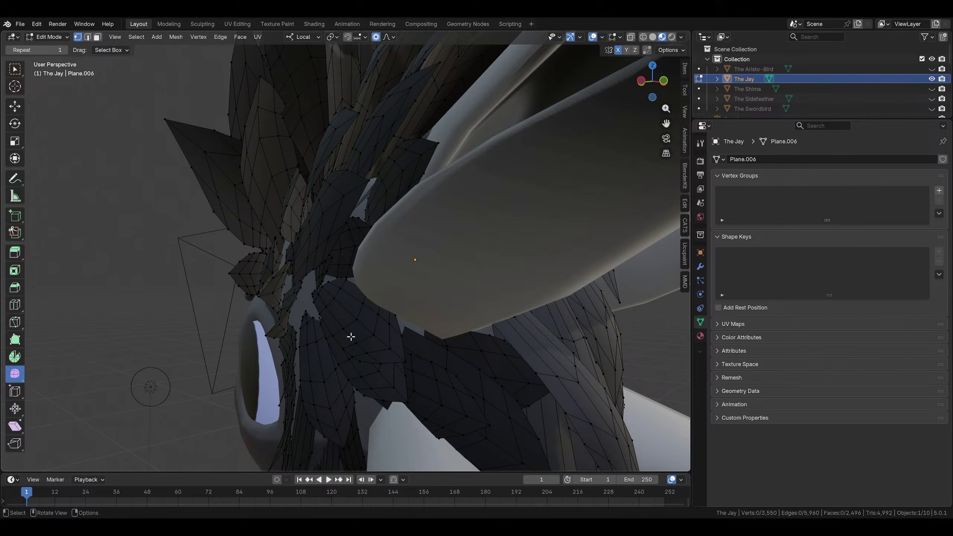
{"action": "left_click", "coordinate": [351, 339]}
{"action": "middle_click_drag", "start_coordinate": [351, 340], "coordinate": [380, 305]}
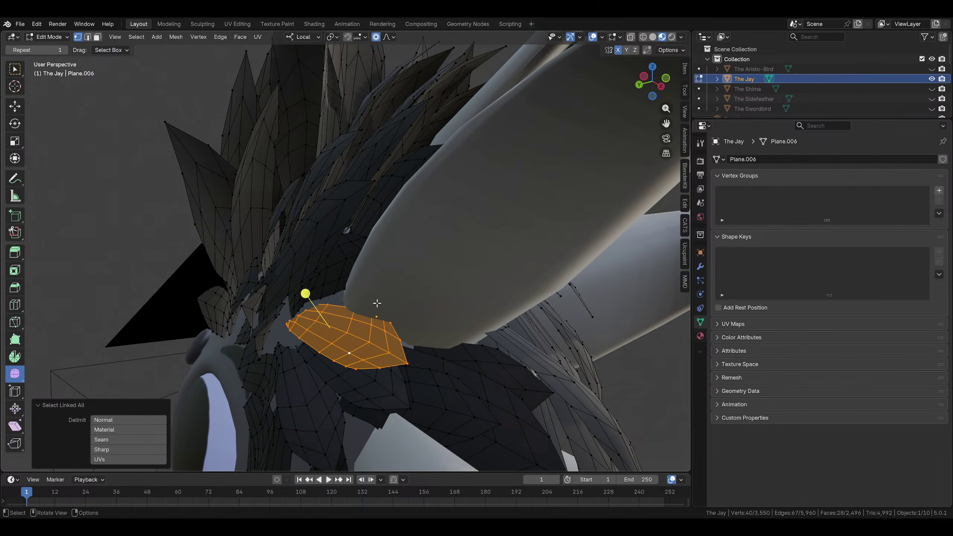
{"action": "middle_click_drag", "start_coordinate": [377, 303], "coordinate": [371, 329]}
{"action": "left_click", "coordinate": [386, 216]}
{"action": "middle_click_drag", "start_coordinate": [388, 215], "coordinate": [446, 262]}
{"action": "key", "text": "r"}
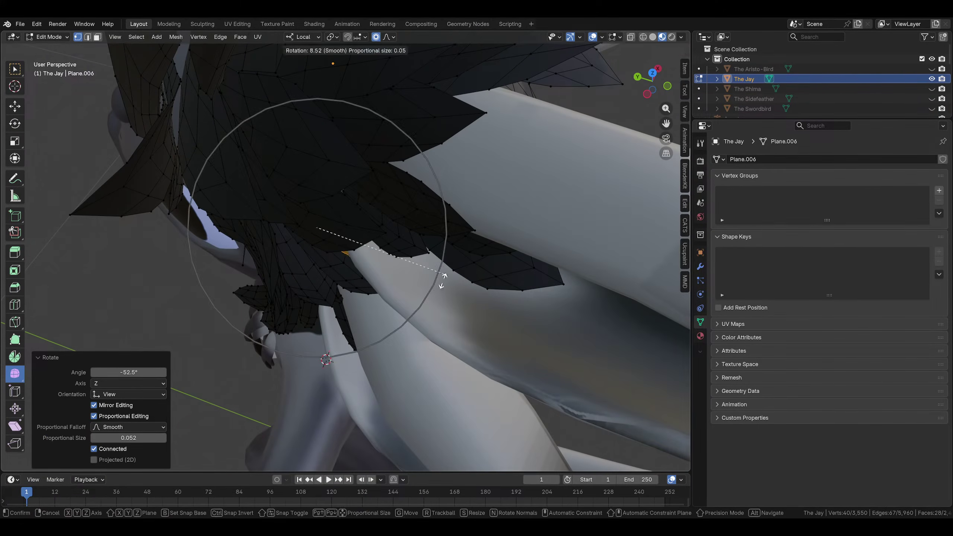
{"action": "left_click", "coordinate": [400, 323]}
{"action": "middle_click_drag", "start_coordinate": [399, 322], "coordinate": [334, 242]}
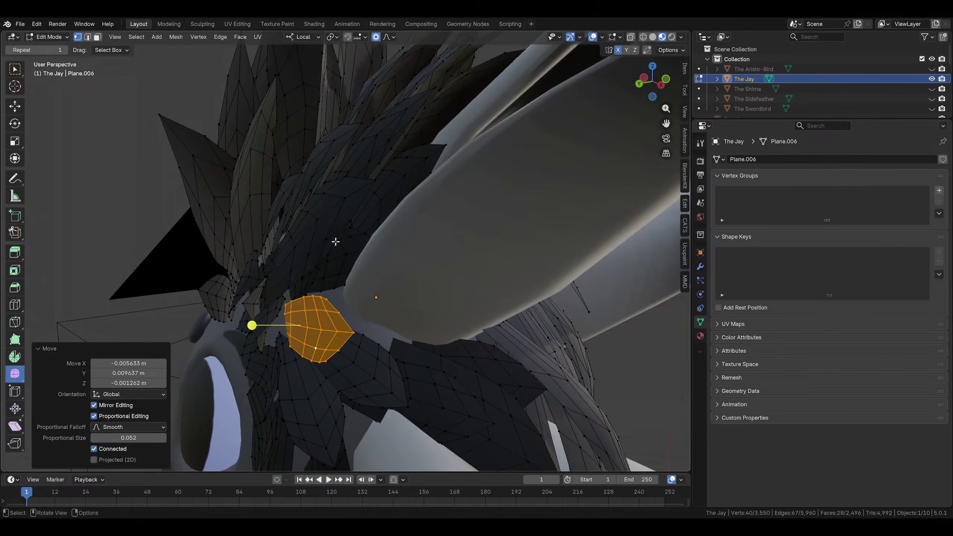
{"action": "key", "text": "g"}
{"action": "key", "text": "Escape"}
Bend the feather in front of the ear base by rotating and moving its tip vertex with proportional editing
{"action": "left_click", "coordinate": [363, 345]}
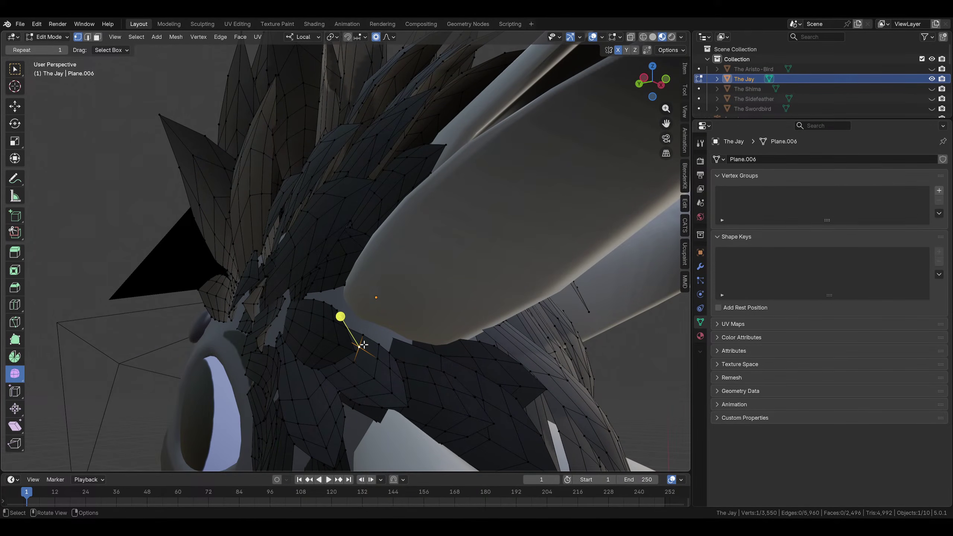
{"action": "middle_click_drag", "start_coordinate": [354, 352], "coordinate": [450, 230]}
{"action": "key", "text": "r"}
{"action": "left_click", "coordinate": [379, 377]}
{"action": "key", "text": "g"}
{"action": "left_click", "coordinate": [370, 377]}
{"action": "key", "text": "r"}
{"action": "left_click", "coordinate": [362, 377]}
{"action": "key", "text": "r"}
{"action": "left_click", "coordinate": [407, 273]}
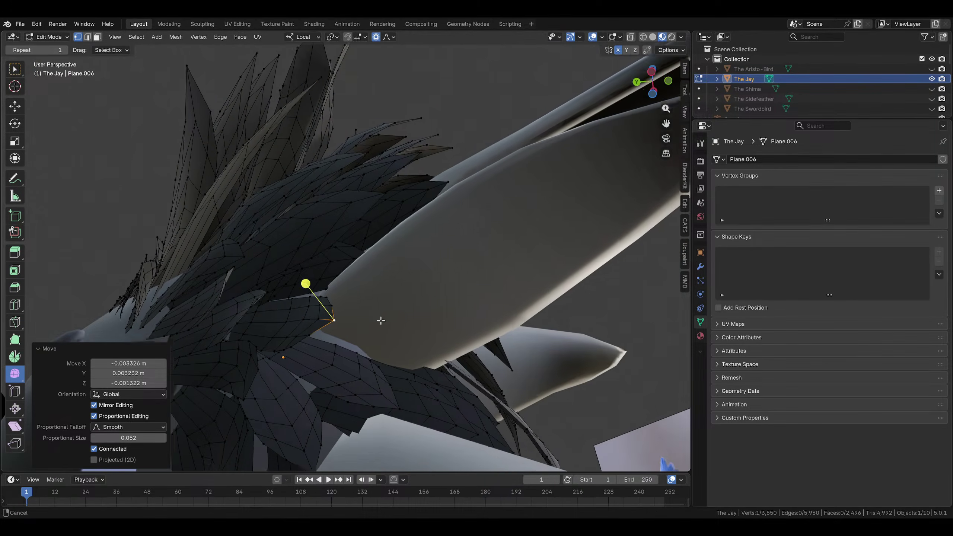
Curl that feather's tip toward the head by rotating it about -25° and moving it from several viewing angles
{"action": "middle_click_drag", "start_coordinate": [378, 318], "coordinate": [358, 347]}
{"action": "middle_click_drag", "start_coordinate": [345, 417], "coordinate": [331, 370]}
{"action": "key", "text": "r"}
{"action": "left_click", "coordinate": [418, 225]}
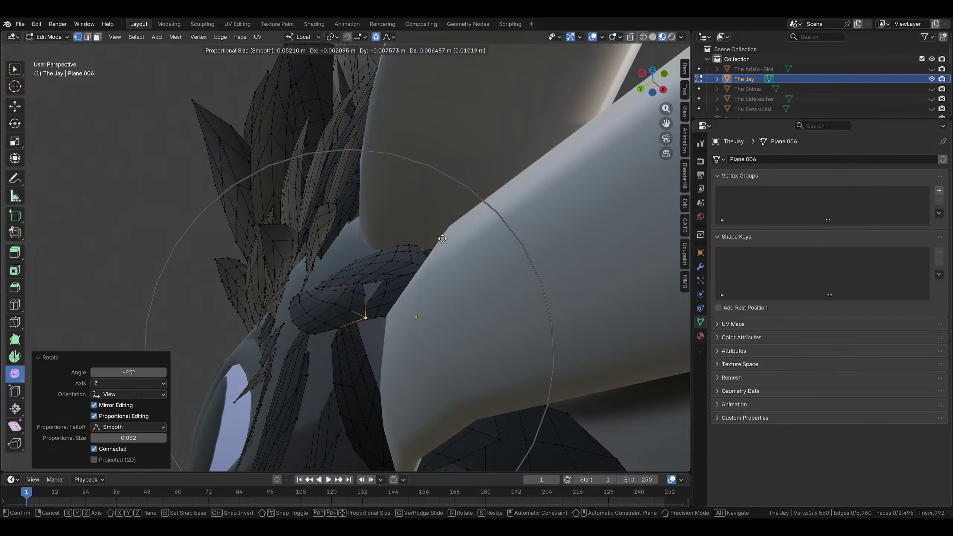
{"action": "left_click", "coordinate": [442, 240]}
{"action": "middle_click_drag", "start_coordinate": [442, 246], "coordinate": [424, 407]}
{"action": "key", "text": "r"}
{"action": "left_click", "coordinate": [417, 425]}
{"action": "key", "text": "g"}
{"action": "left_click", "coordinate": [422, 360]}
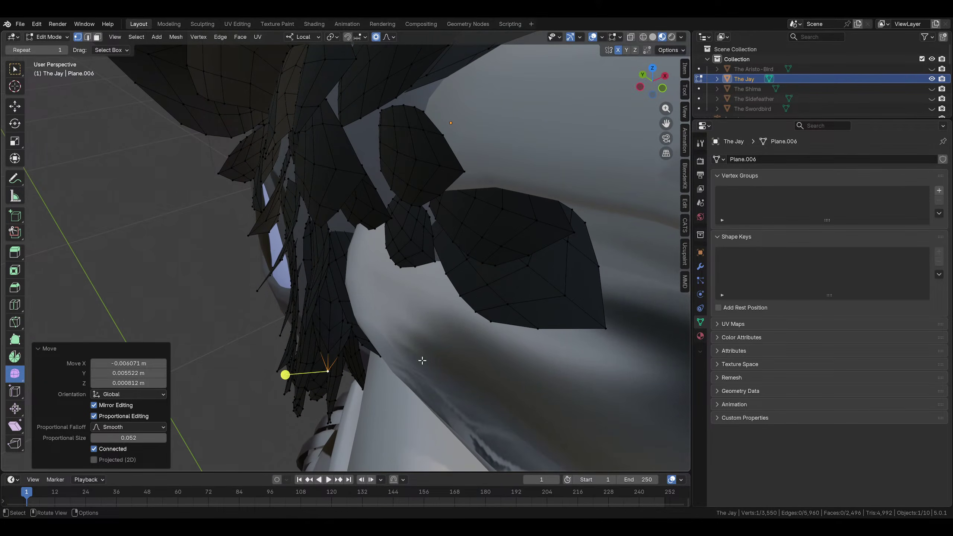
Refine the feather's tip position between the two ears, and select the whole feather to adjust its placement
{"action": "middle_click_drag", "start_coordinate": [422, 361], "coordinate": [461, 248]}
{"action": "left_click", "coordinate": [449, 222]}
{"action": "key", "text": "g"}
{"action": "left_click", "coordinate": [438, 210]}
{"action": "middle_click_drag", "start_coordinate": [442, 211], "coordinate": [452, 284]}
{"action": "key", "text": "r"}
{"action": "scroll", "coordinate": [440, 416], "scroll_direction": "up", "scroll_amount": 2}
{"action": "left_click", "coordinate": [440, 417]}
{"action": "key", "text": "g"}
{"action": "left_click", "coordinate": [437, 416]}
{"action": "key", "text": "ctrl+l"}
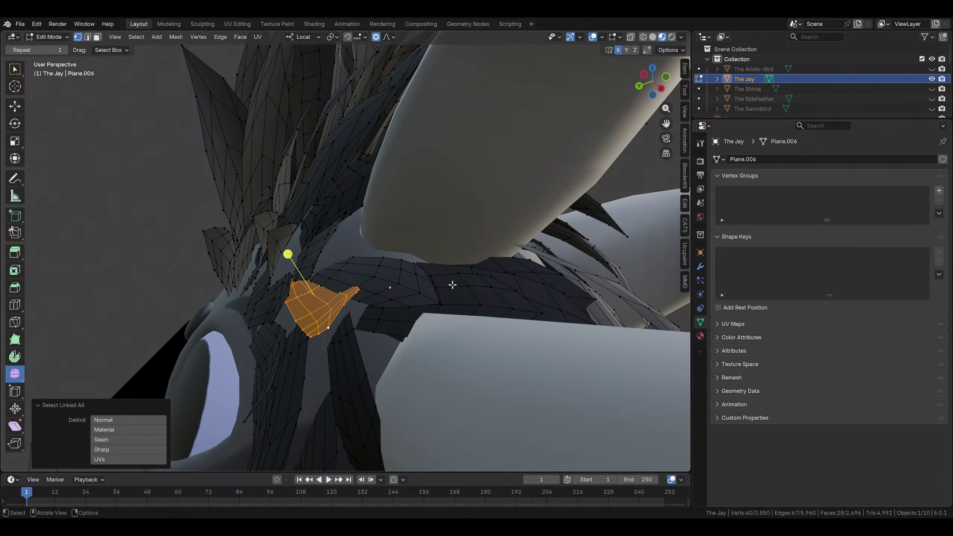
{"action": "left_click", "coordinate": [398, 232]}
Select the whole feather hanging beside the lower ear's base, rotate it by about -78°, stretch it along local X, and reposition it
{"action": "middle_click_drag", "start_coordinate": [393, 234], "coordinate": [362, 298]}
{"action": "left_click", "coordinate": [488, 341]}
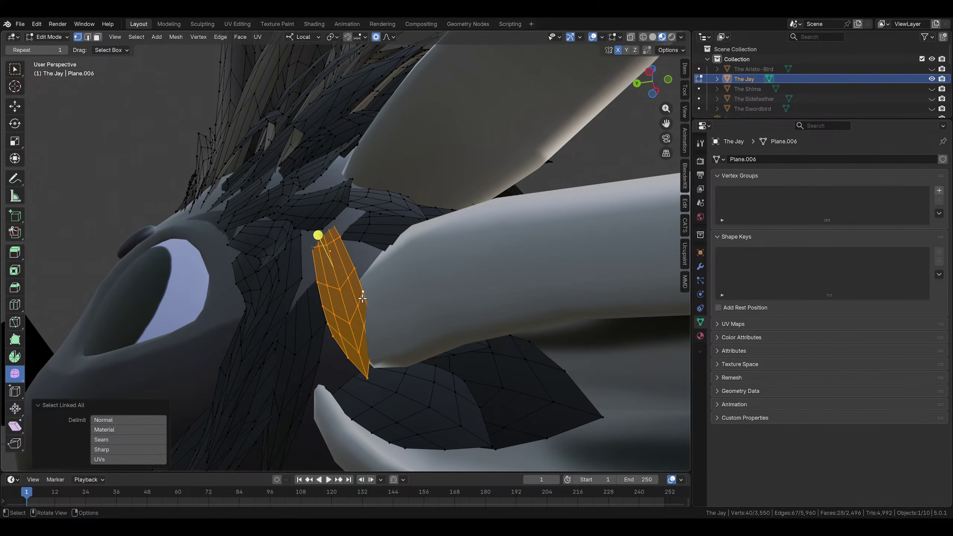
{"action": "left_click", "coordinate": [374, 158]}
{"action": "key", "text": "s"}
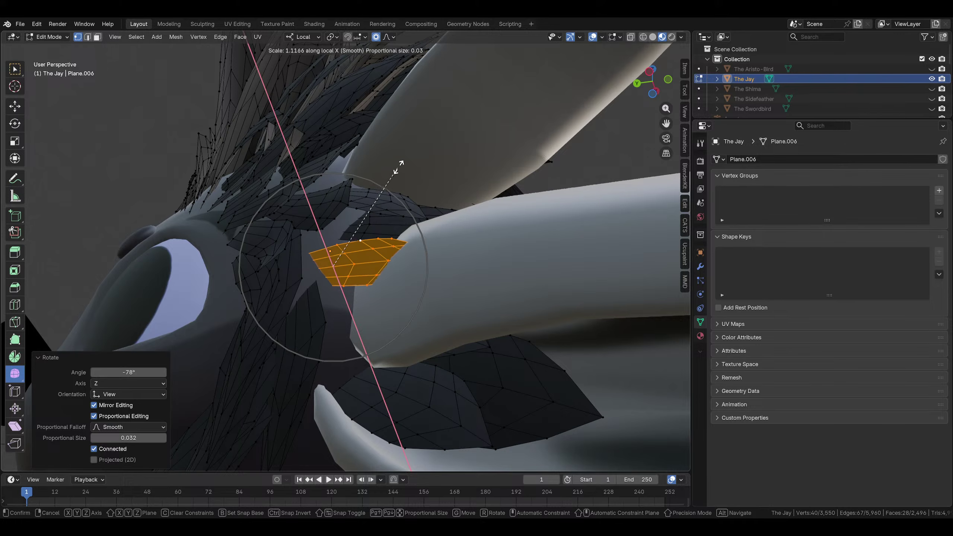
{"action": "left_click", "coordinate": [416, 135]}
{"action": "key", "text": "r"}
{"action": "left_click", "coordinate": [433, 187]}
{"action": "middle_click_drag", "start_coordinate": [431, 195], "coordinate": [402, 307]}
{"action": "key", "text": "r"}
{"action": "left_click", "coordinate": [404, 374]}
{"action": "key", "text": "g"}
{"action": "left_click", "coordinate": [400, 274]}
Rotate the tip vertex of the feather beside the lower ear with proportional editing to bend it toward the head
{"action": "middle_click_drag", "start_coordinate": [399, 274], "coordinate": [379, 338]}
{"action": "left_click", "coordinate": [340, 295]}
{"action": "key", "text": "r"}
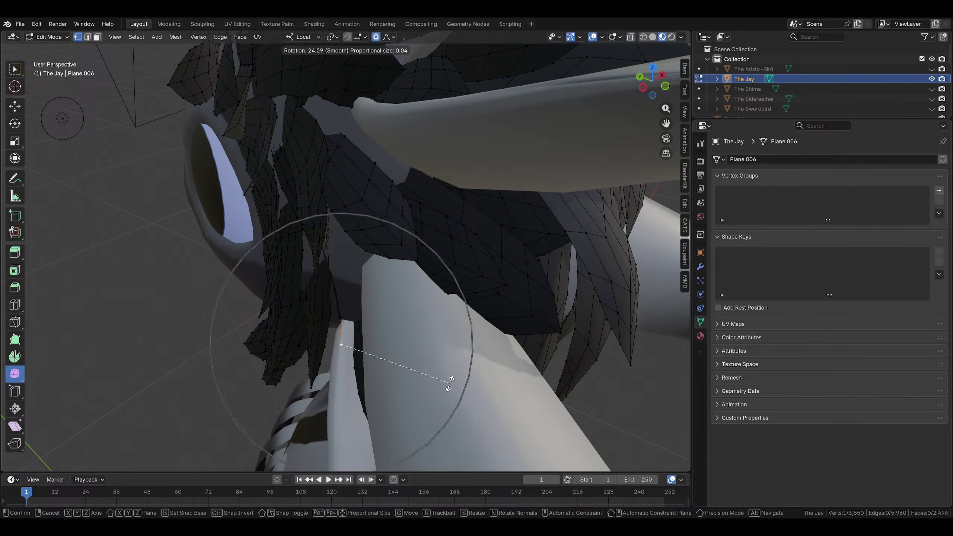
{"action": "left_click", "coordinate": [420, 408]}
Select the whole feather beside the lower ear, and rotate and move it to lie along the ear base
{"action": "middle_click_drag", "start_coordinate": [420, 407], "coordinate": [373, 247]}
{"action": "key", "text": "ctrl+l"}
{"action": "key", "text": "r"}
{"action": "left_click", "coordinate": [484, 266]}
{"action": "key", "text": "g"}
{"action": "left_click", "coordinate": [462, 264]}
{"action": "key", "text": "r"}
{"action": "left_click", "coordinate": [438, 295]}
{"action": "key", "text": "g"}
{"action": "left_click", "coordinate": [418, 350]}
{"action": "key", "text": "g"}
{"action": "left_click", "coordinate": [432, 334]}
{"action": "left_click", "coordinate": [465, 333]}
{"action": "key", "text": "alt+a"}
Duplicate the whole cheek feather beside the lower ear, place the copy, and rotate it by about -41.2°
{"action": "scroll", "coordinate": [538, 293], "scroll_direction": "down", "scroll_amount": 6}
{"action": "scroll", "coordinate": [334, 292], "scroll_direction": "up", "scroll_amount": 7}
{"action": "left_click", "coordinate": [334, 292]}
{"action": "key", "text": "ctrl+l"}
{"action": "scroll", "coordinate": [349, 259], "scroll_direction": "up", "scroll_amount": 3}
{"action": "key", "text": "shift+d"}
{"action": "left_click", "coordinate": [393, 233]}
{"action": "key", "text": "r"}
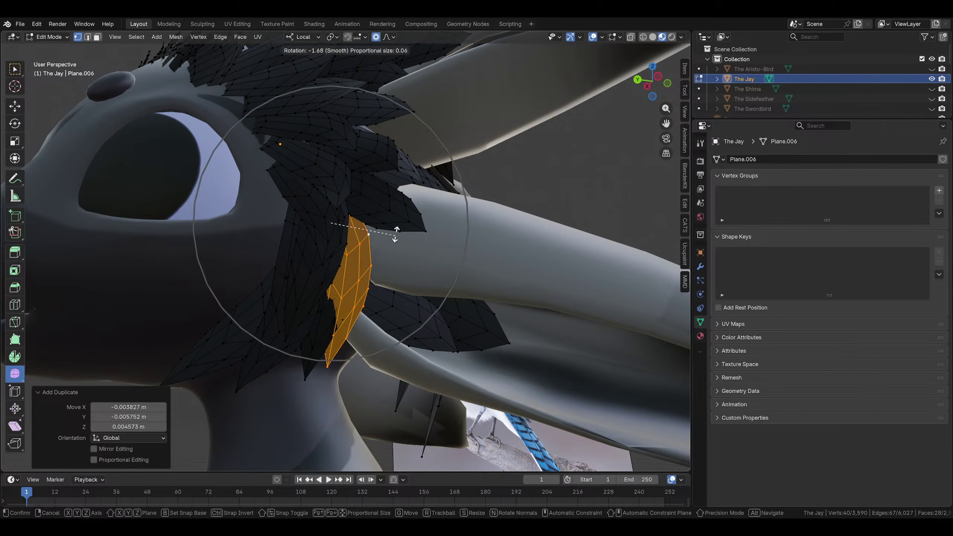
{"action": "left_click", "coordinate": [308, 207]}
{"action": "middle_click_drag", "start_coordinate": [308, 206], "coordinate": [296, 233]}
{"action": "key", "text": "r"}
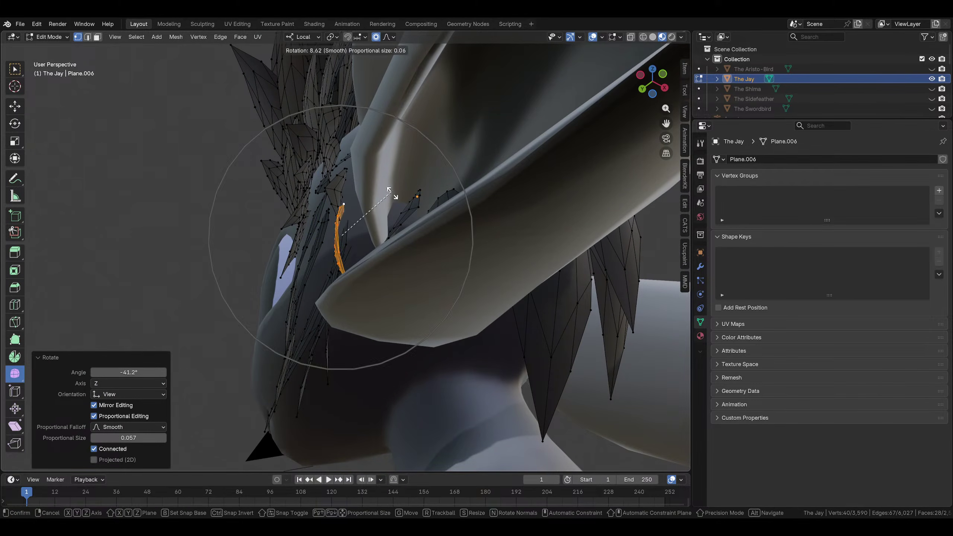
Bend the duplicated cheek feather by rotating its tip vertex about 25.8° and moving it with proportional editing
{"action": "middle_click_drag", "start_coordinate": [389, 230], "coordinate": [362, 277]}
{"action": "key", "text": "r"}
{"action": "left_click", "coordinate": [380, 299]}
{"action": "key", "text": "g"}
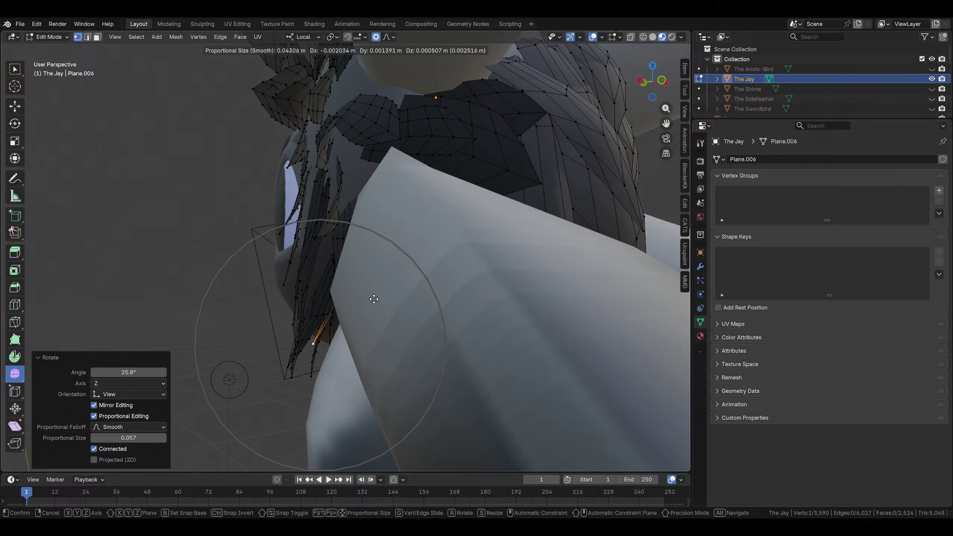
{"action": "scroll", "coordinate": [374, 299], "scroll_direction": "up", "scroll_amount": 3}
{"action": "left_click", "coordinate": [372, 300]}
{"action": "key", "text": "r"}
{"action": "left_click", "coordinate": [381, 319]}
{"action": "middle_click_drag", "start_coordinate": [382, 319], "coordinate": [461, 270]}
Select the whole duplicated feather, resize it, and move it into the gap in front of the lower ear
{"action": "key", "text": "ctrl+l"}
{"action": "key", "text": "s"}
{"action": "left_click", "coordinate": [451, 261]}
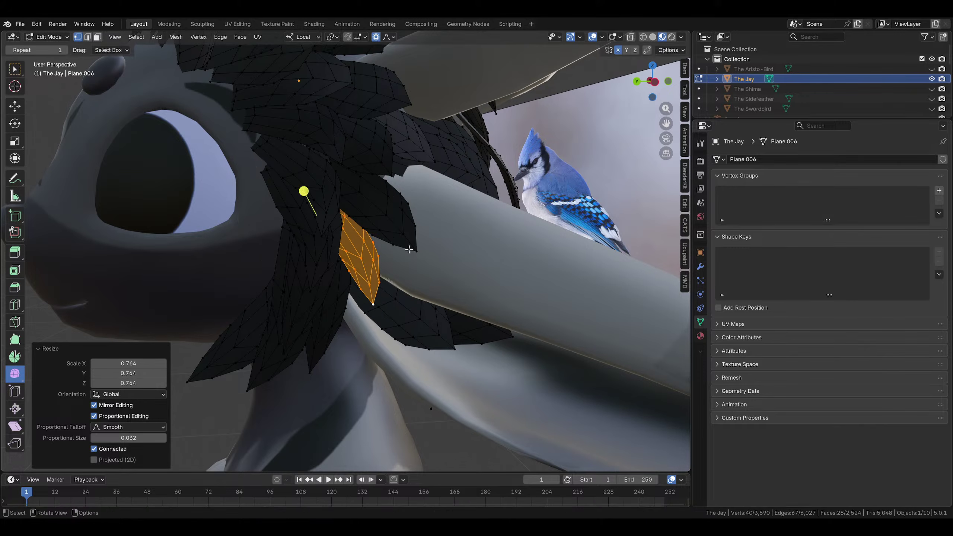
{"action": "key", "text": "g"}
{"action": "left_click", "coordinate": [430, 254]}
{"action": "key", "text": "s"}
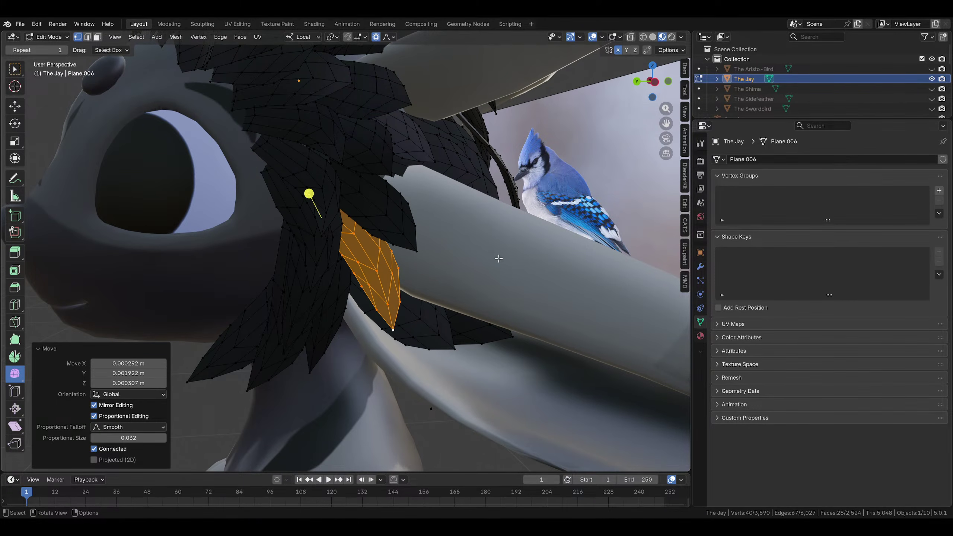
{"action": "left_click", "coordinate": [495, 259]}
Select the whole feather between the two ear bases, rotate it by about -35.6°, and move it into position
{"action": "scroll", "coordinate": [496, 259], "scroll_direction": "down", "scroll_amount": 6}
{"action": "middle_click_drag", "start_coordinate": [497, 259], "coordinate": [335, 217]}
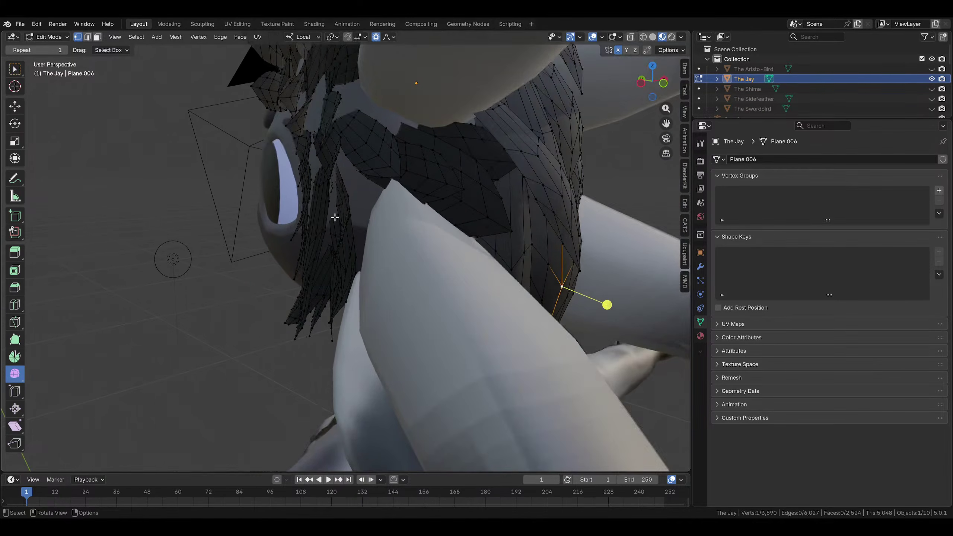
{"action": "middle_click_drag", "start_coordinate": [403, 175], "coordinate": [387, 260]}
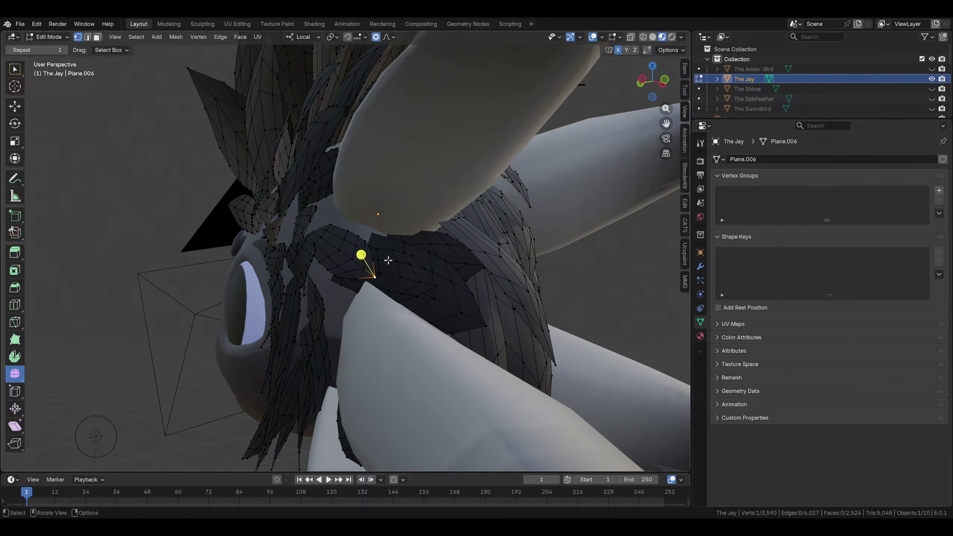
{"action": "key", "text": "ctrl+l"}
{"action": "key", "text": "r"}
{"action": "left_click", "coordinate": [368, 202]}
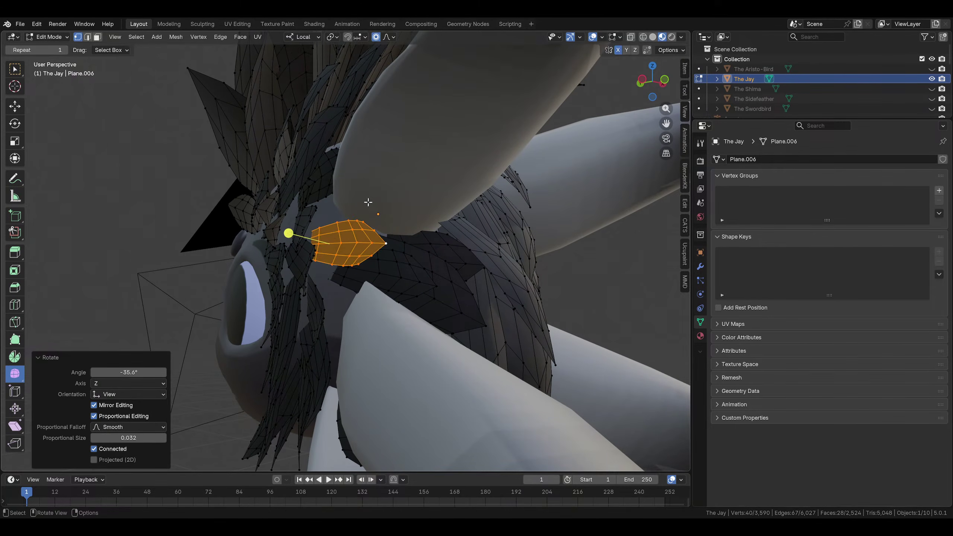
{"action": "left_click", "coordinate": [401, 207]}
{"action": "key", "text": "g"}
{"action": "left_click", "coordinate": [408, 219]}
Shape the feather between the ear bases with repeated small rotations and moves from another angle
{"action": "middle_click_drag", "start_coordinate": [408, 219], "coordinate": [443, 312]}
{"action": "key", "text": "r"}
{"action": "left_click", "coordinate": [419, 320]}
{"action": "key", "text": "g"}
{"action": "left_click", "coordinate": [414, 323]}
{"action": "key", "text": "r"}
{"action": "left_click", "coordinate": [449, 282]}
{"action": "left_click", "coordinate": [437, 280]}
{"action": "key", "text": "r"}
{"action": "left_click", "coordinate": [532, 275]}
Select the whole narrow feather beside the lower ear's base and rotate it around its local Z axis
{"action": "key", "text": "ctrl+l"}
{"action": "key", "text": "g"}
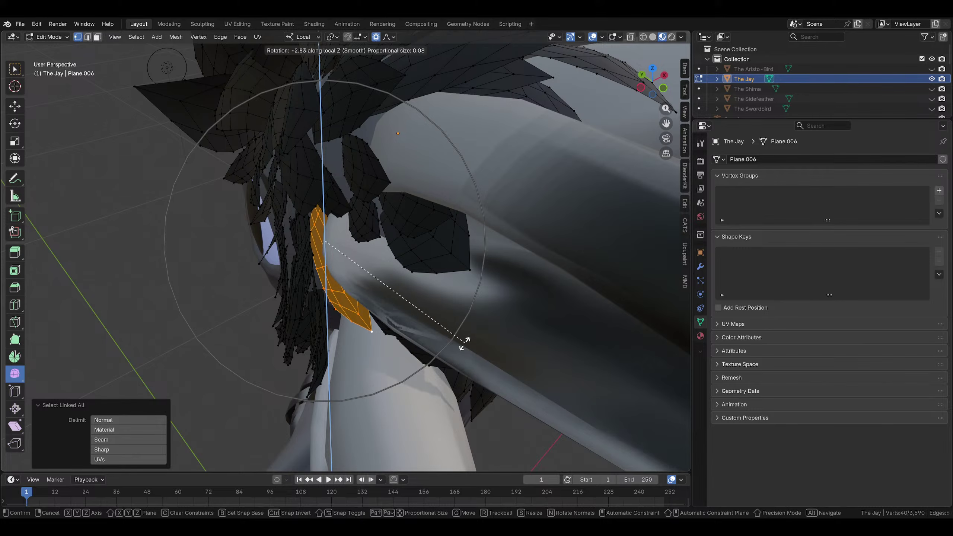
{"action": "left_click", "coordinate": [447, 345]}
{"action": "mouse_move", "coordinate": [446, 345]}
{"action": "middle_mouse_down"}
{"action": "mouse_move", "coordinate": [434, 316]}
{"action": "mouse_move", "coordinate": [438, 236]}
{"action": "mouse_move", "coordinate": [413, 298]}
{"action": "mouse_move", "coordinate": [425, 276]}
{"action": "mouse_move", "coordinate": [433, 349]}
{"action": "middle_mouse_up"}
Rotate the narrow feather beside the lower ear's base again and move it against the head
{"action": "key", "text": "r"}
{"action": "left_click", "coordinate": [410, 229]}
{"action": "key", "text": "g"}
{"action": "left_click", "coordinate": [415, 240]}
Bend the narrow feather's tip by rotating its end vertex 33.1° with proportional editing, then refine it with another rotation and moves
{"action": "left_click", "coordinate": [413, 298]}
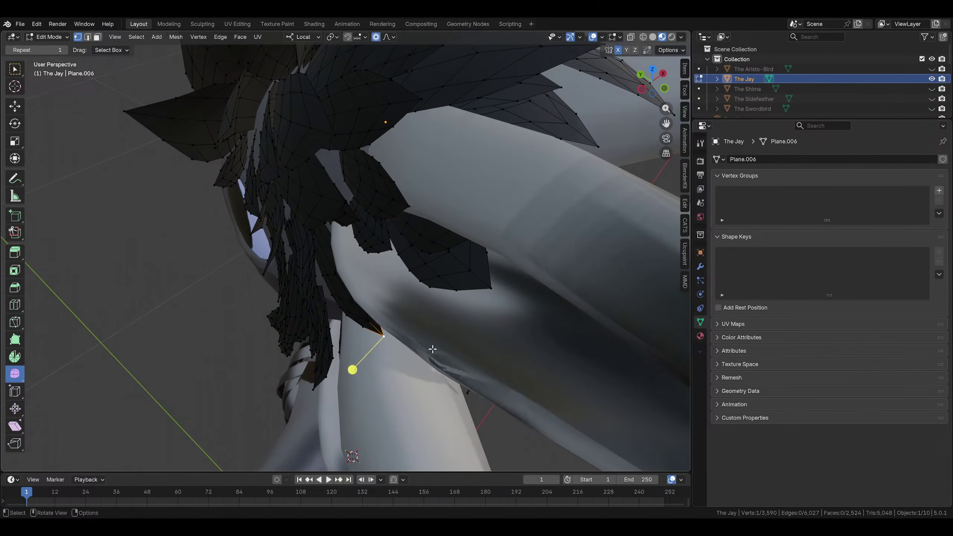
{"action": "left_click", "coordinate": [414, 370]}
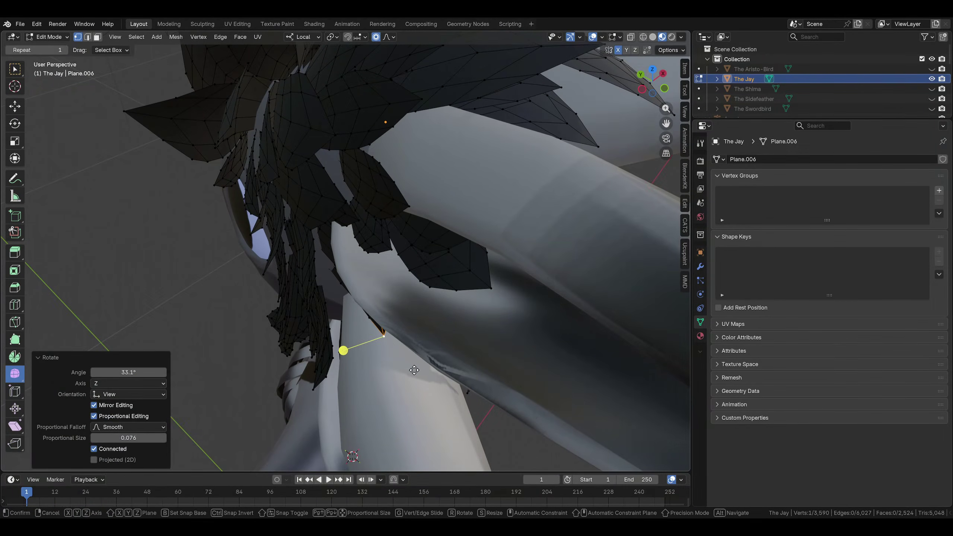
{"action": "left_click", "coordinate": [385, 374]}
{"action": "key", "text": "r"}
{"action": "left_click", "coordinate": [369, 373]}
{"action": "middle_click_drag", "start_coordinate": [370, 374], "coordinate": [428, 366]}
{"action": "key", "text": "g"}
{"action": "left_click", "coordinate": [350, 338]}
Select the whole linked feather near the lower ear's base, resize it, rotate it and move it into place
{"action": "key", "text": "ctrl+l"}
{"action": "key", "text": "s"}
{"action": "left_click", "coordinate": [462, 241]}
{"action": "key", "text": "r"}
{"action": "left_click", "coordinate": [402, 243]}
{"action": "key", "text": "g"}
{"action": "left_click", "coordinate": [394, 247]}
Refine the feather's size and fit near the lower ear's base with a further scale and repeated rotations and moves
{"action": "key", "text": "s"}
{"action": "left_click", "coordinate": [465, 253]}
{"action": "key", "text": "r"}
{"action": "left_click", "coordinate": [518, 321]}
{"action": "key", "text": "g"}
{"action": "left_click", "coordinate": [501, 318]}
{"action": "key", "text": "r"}
{"action": "left_click", "coordinate": [457, 313]}
{"action": "key", "text": "g"}
{"action": "left_click", "coordinate": [461, 307]}
{"action": "key", "text": "r"}
{"action": "left_click", "coordinate": [409, 384]}
Select another whole feather below the lower ear, resize it and move it to cover the gap there
{"action": "left_click", "coordinate": [457, 352]}
{"action": "scroll", "coordinate": [458, 352], "scroll_direction": "down", "scroll_amount": 5}
{"action": "left_click", "coordinate": [458, 352]}
{"action": "key", "text": "ctrl+l"}
{"action": "key", "text": "s"}
{"action": "left_click", "coordinate": [404, 317]}
{"action": "key", "text": "g"}
{"action": "left_click", "coordinate": [441, 311]}
{"action": "key", "text": "g"}
{"action": "left_click", "coordinate": [441, 299]}
Rotate the tip vertex of the feather below the lower ear and move it toward the cheek feathers with proportional editing
{"action": "left_click", "coordinate": [423, 311]}
{"action": "key", "text": "r"}
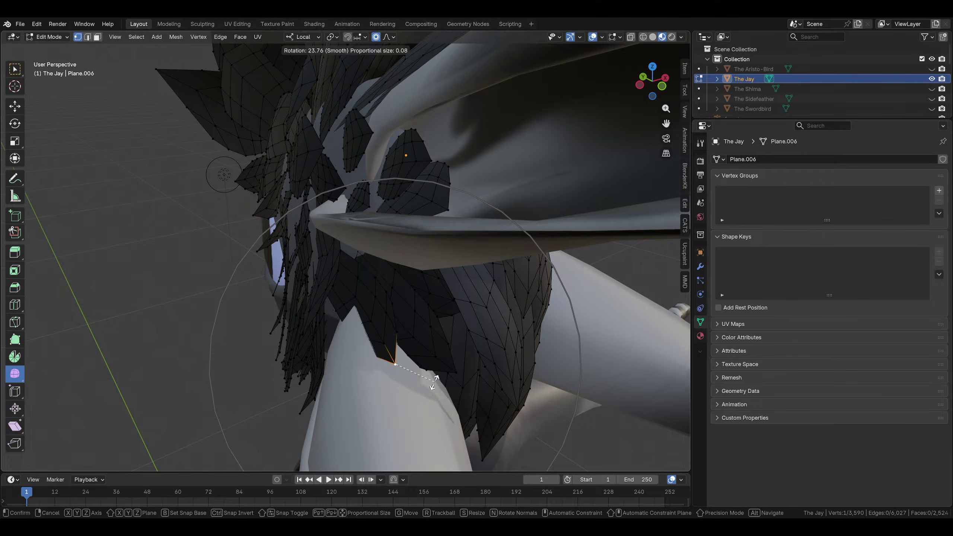
{"action": "left_click", "coordinate": [434, 376]}
{"action": "key", "text": "g"}
{"action": "left_click", "coordinate": [379, 383]}
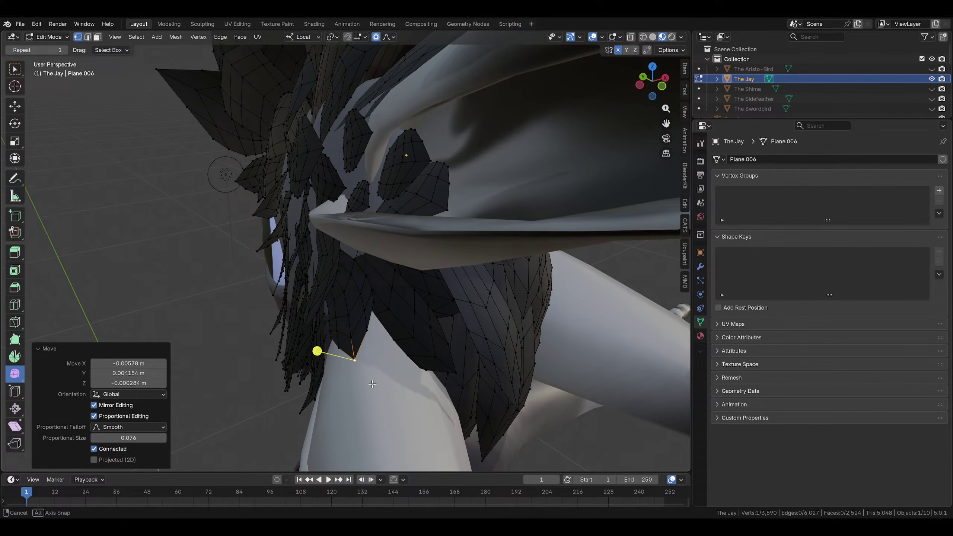
Shape the feather below the lower ear with repeated small rotations and moves from another viewing angle
{"action": "middle_click_drag", "start_coordinate": [379, 383], "coordinate": [505, 288]}
{"action": "key", "text": "r"}
{"action": "left_click", "coordinate": [450, 300]}
{"action": "key", "text": "r"}
{"action": "key", "text": "g"}
{"action": "left_click", "coordinate": [442, 195]}
{"action": "key", "text": "g"}
{"action": "left_click", "coordinate": [514, 304]}
{"action": "key", "text": "r"}
{"action": "left_click", "coordinate": [440, 370]}
{"action": "key", "text": "g"}
{"action": "left_click", "coordinate": [430, 372]}
{"action": "key", "text": "g"}
{"action": "left_click", "coordinate": [447, 335]}
Compare the hairstyle with the blue jay photo and sketch sheet, and switch to the UV Editing workspace
{"action": "left_click", "coordinate": [617, 255]}
{"action": "scroll", "coordinate": [617, 255], "scroll_direction": "down", "scroll_amount": 10}
{"action": "middle_click_drag", "start_coordinate": [617, 255], "coordinate": [339, 276]}
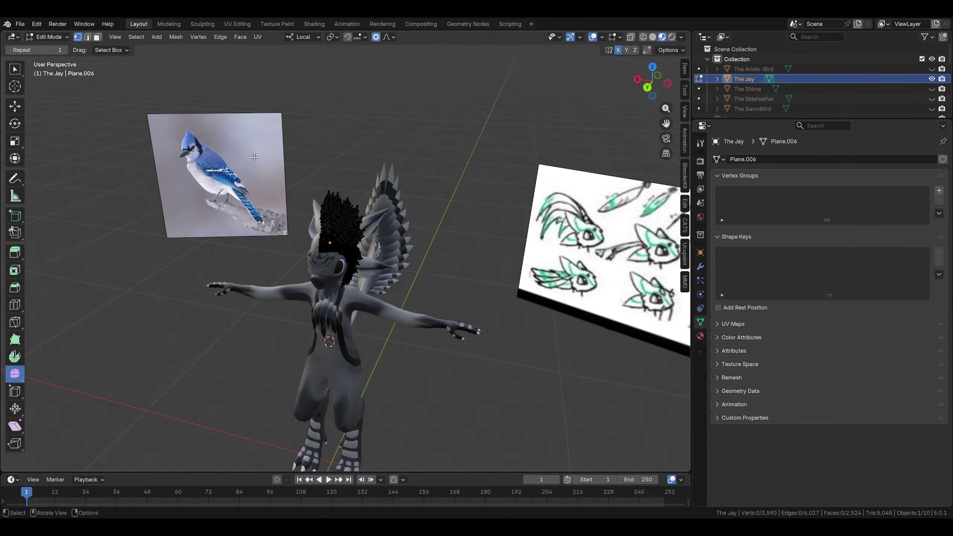
{"action": "middle_click_drag", "start_coordinate": [614, 238], "coordinate": [617, 261]}
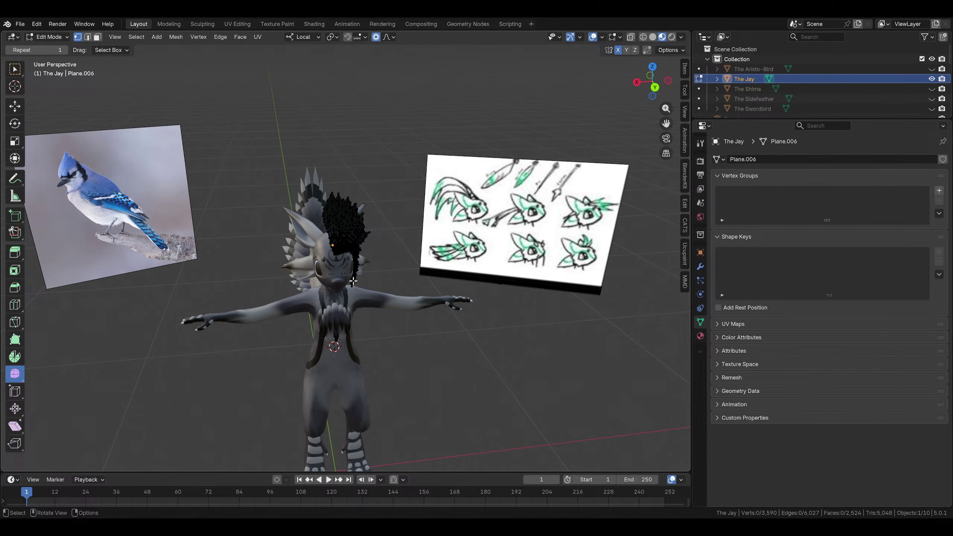
{"action": "middle_click_drag", "start_coordinate": [353, 281], "coordinate": [517, 356]}
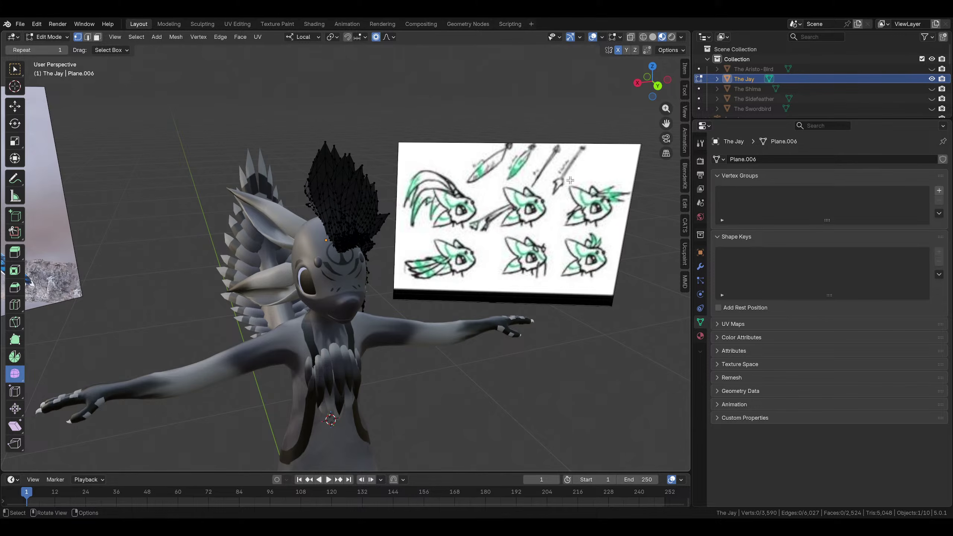
{"action": "left_click", "coordinate": [240, 24]}
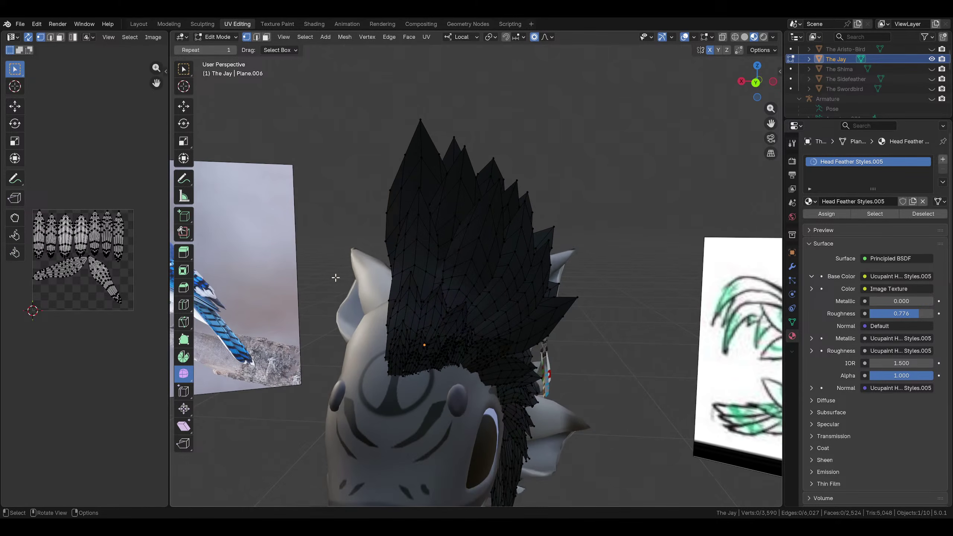
Leave Edit Mode, unhide all five hairstyle objects and select them together from The Aristo-Bird to The Swordbird
{"action": "left_click_drag", "start_coordinate": [842, 59], "coordinate": [844, 85]}
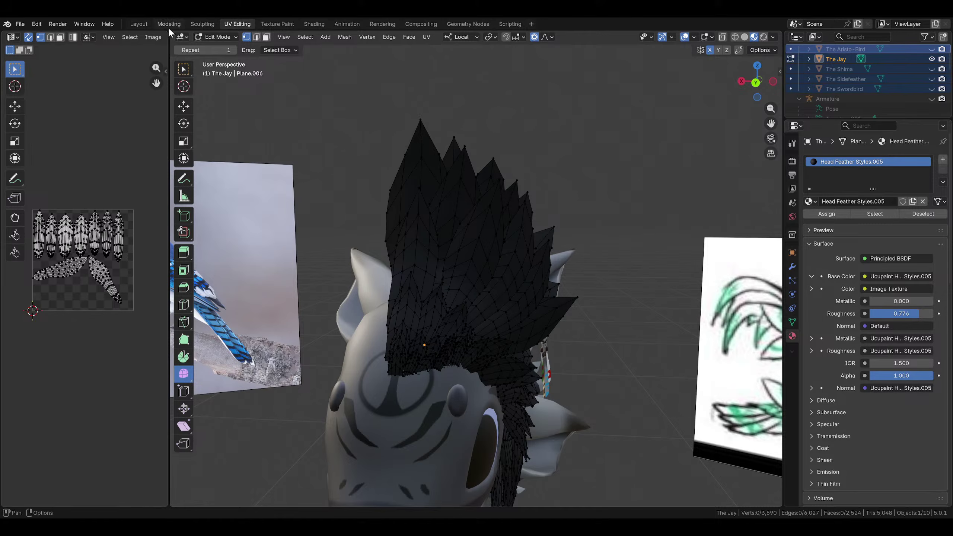
{"action": "left_click", "coordinate": [204, 48]}
{"action": "left_click_drag", "start_coordinate": [840, 51], "coordinate": [830, 99]}
{"action": "left_click", "coordinate": [580, 135]}
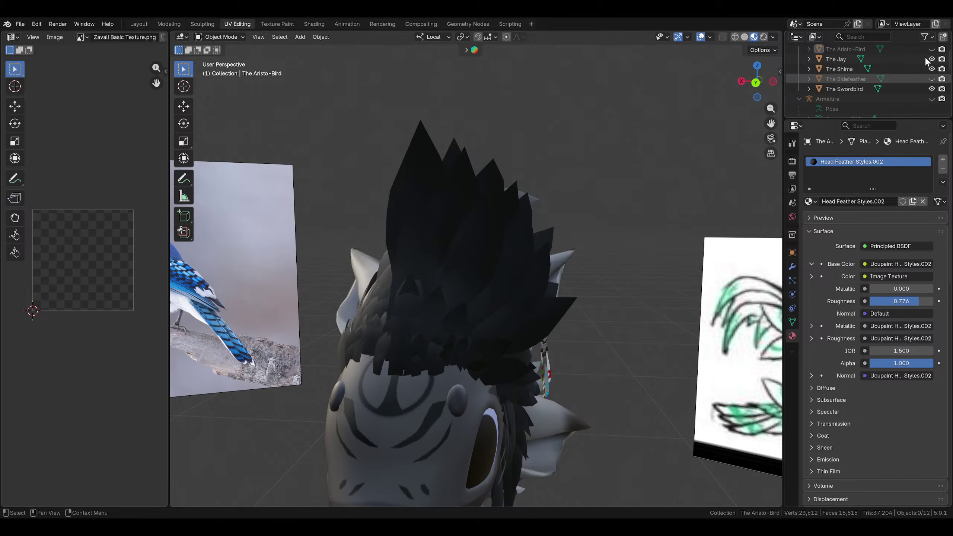
{"action": "key", "text": "alt+h"}
{"action": "left_click", "coordinate": [842, 89], "text": "shift"}
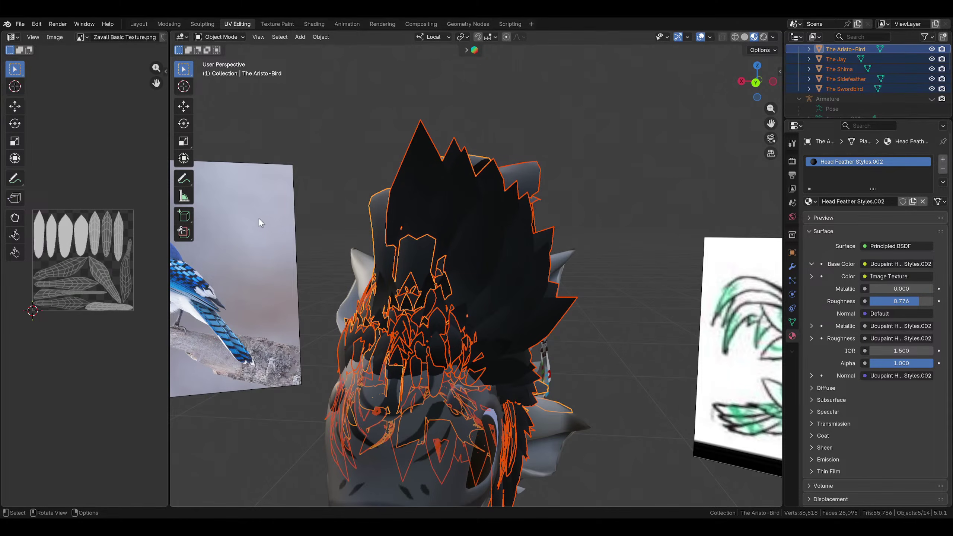
Examine the combined feather UV layout of all hairstyles alongside the overlapping feather meshes on the head
{"action": "scroll", "coordinate": [119, 257], "scroll_direction": "up", "scroll_amount": 3}
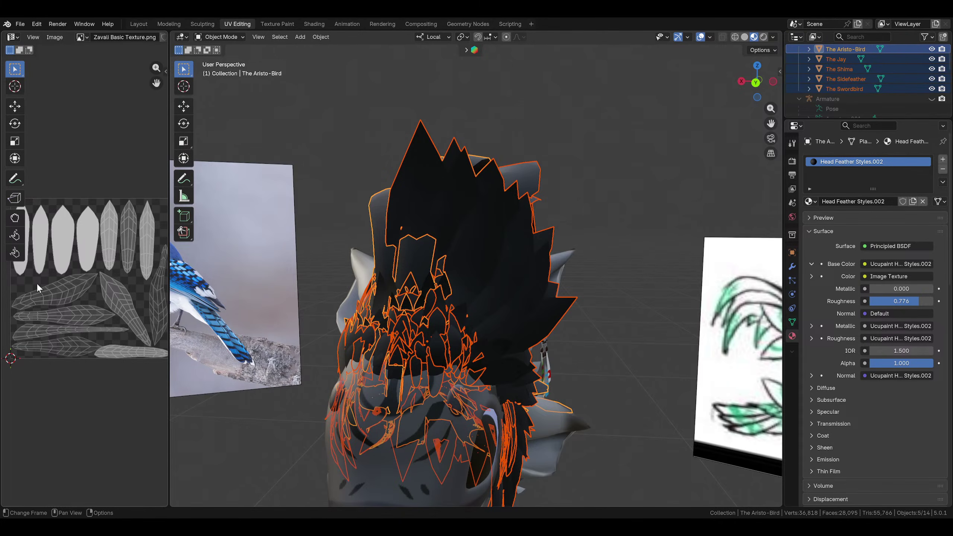
{"action": "scroll", "coordinate": [42, 286], "scroll_direction": "down", "scroll_amount": 1}
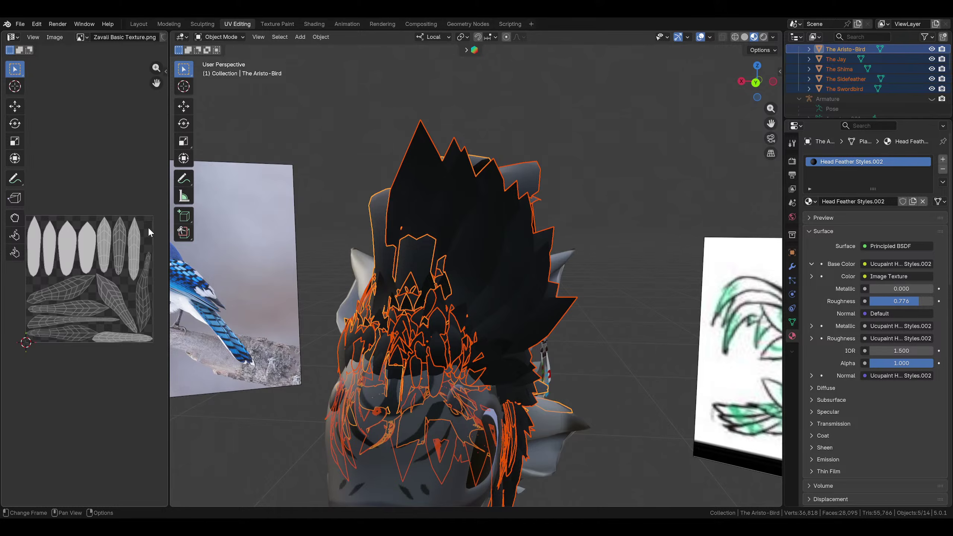
{"action": "mouse_move", "coordinate": [432, 274]}
{"action": "middle_mouse_down"}
{"action": "mouse_move", "coordinate": [454, 272]}
{"action": "mouse_move", "coordinate": [551, 188]}
{"action": "middle_mouse_up"}
{"action": "scroll", "coordinate": [99, 335], "scroll_direction": "up", "scroll_amount": 2}
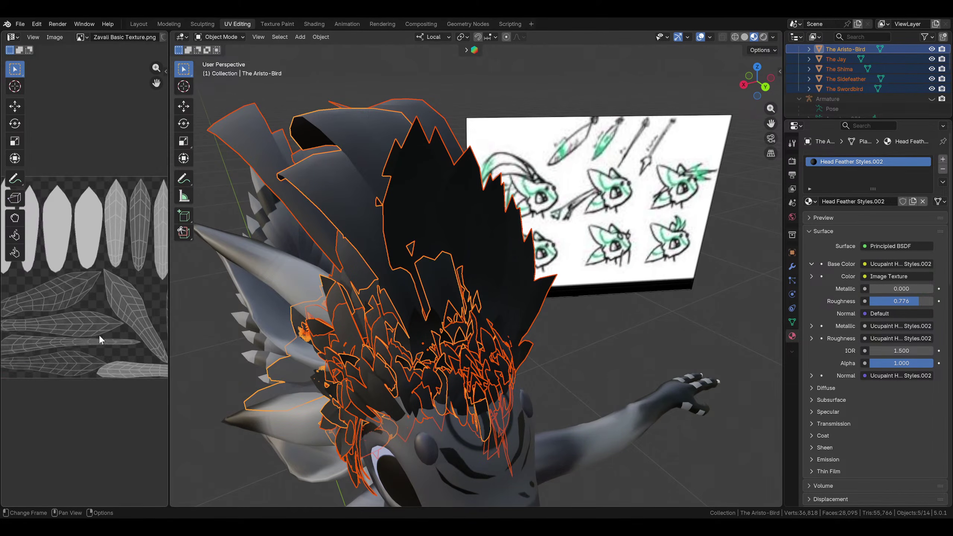
{"action": "middle_click_drag", "start_coordinate": [99, 336], "coordinate": [113, 286]}
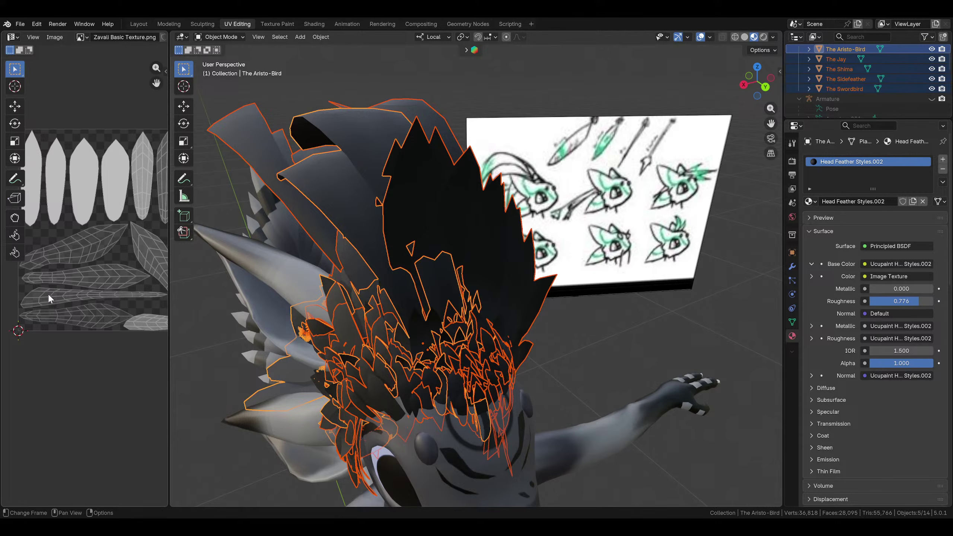
{"action": "mouse_move", "coordinate": [496, 260]}
{"action": "middle_mouse_down"}
{"action": "mouse_move", "coordinate": [512, 264]}
{"action": "mouse_move", "coordinate": [503, 263]}
{"action": "middle_mouse_up"}
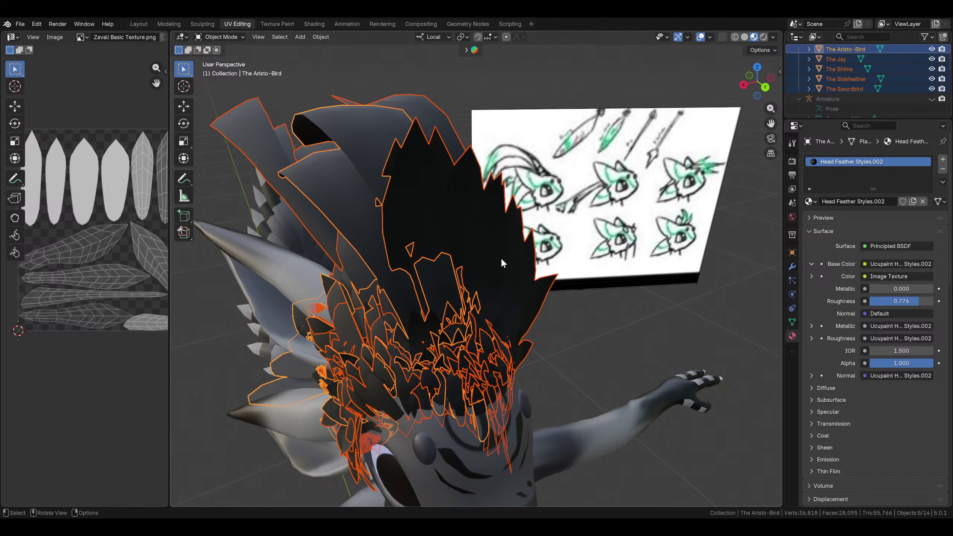
{"action": "middle_click_drag", "start_coordinate": [502, 263], "coordinate": [568, 273]}
Deselect everything and hide The Swordbird, The Sidefeather, The Shima and The Aristo-Bird, leaving only The Jay shown
{"action": "left_click", "coordinate": [593, 298]}
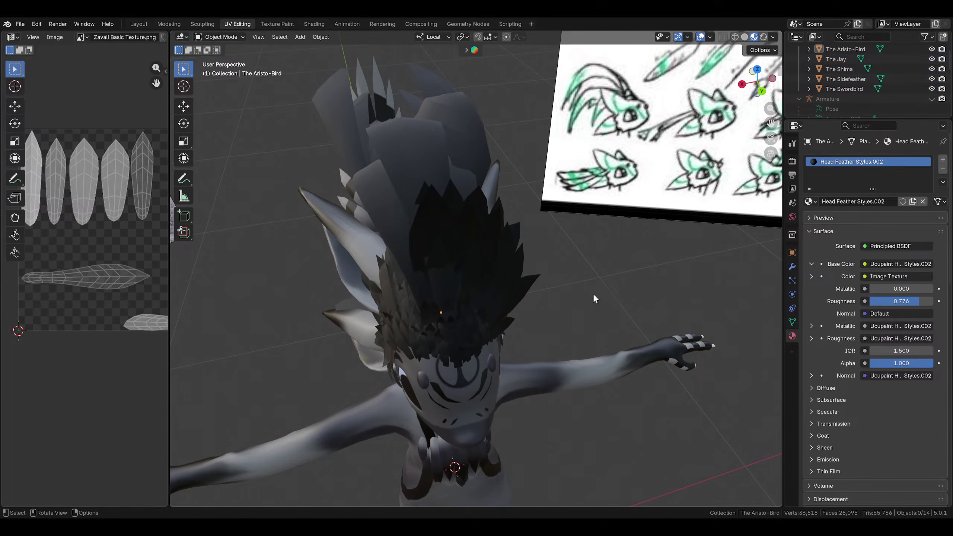
{"action": "left_click", "coordinate": [932, 89]}
{"action": "left_click", "coordinate": [931, 79]}
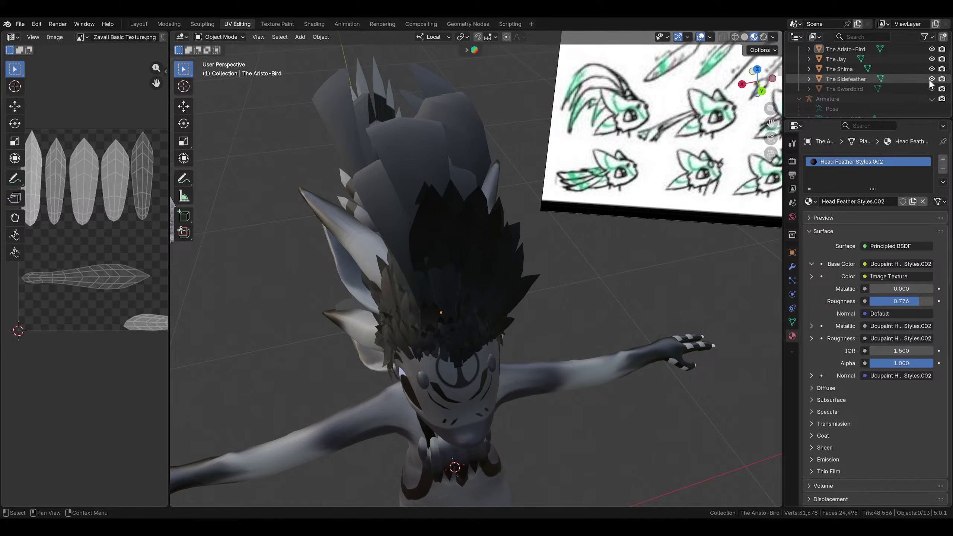
{"action": "left_click", "coordinate": [930, 69]}
{"action": "left_click", "coordinate": [931, 49]}
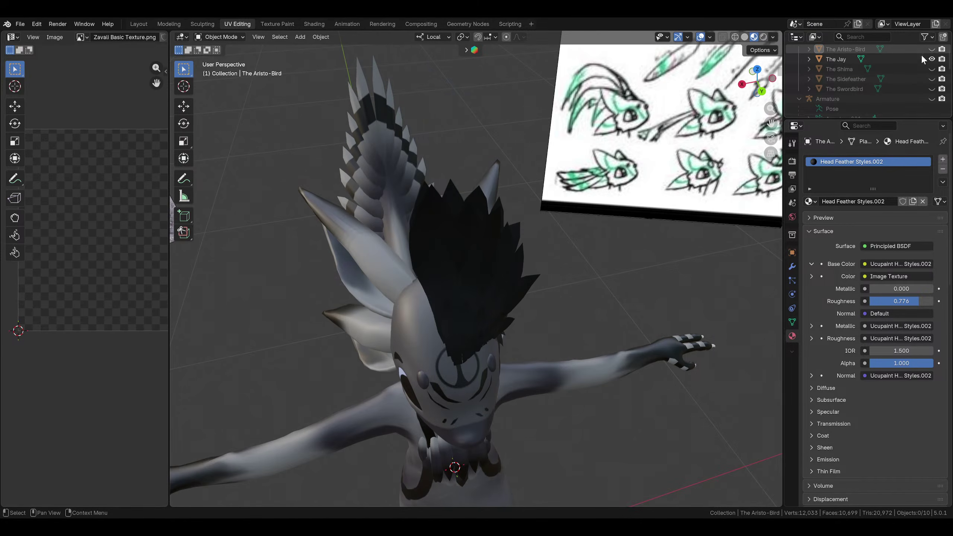
Select The Jay hairstyle and enter Edit Mode on it
{"action": "middle_click_drag", "start_coordinate": [550, 261], "coordinate": [513, 269]}
{"action": "left_click", "coordinate": [514, 252]}
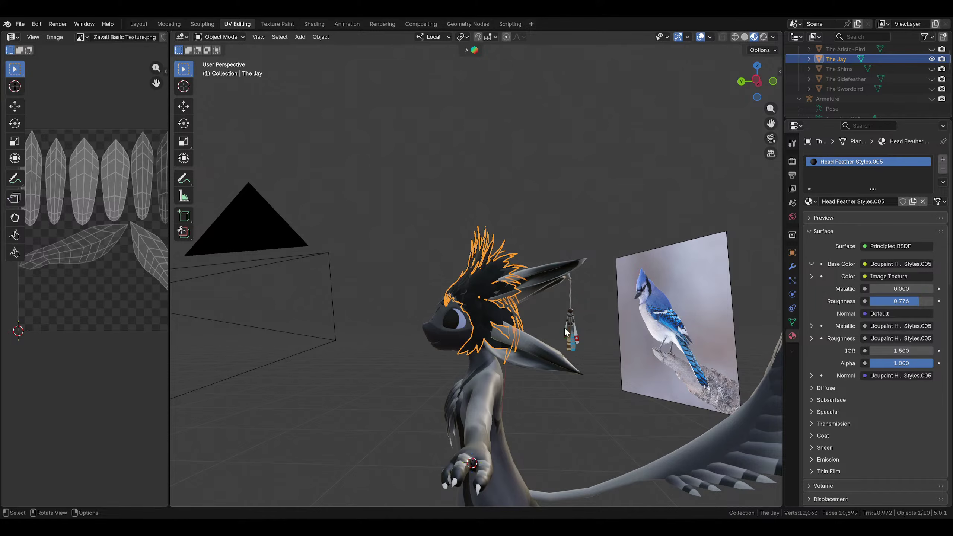
{"action": "middle_click_drag", "start_coordinate": [533, 412], "coordinate": [506, 357]}
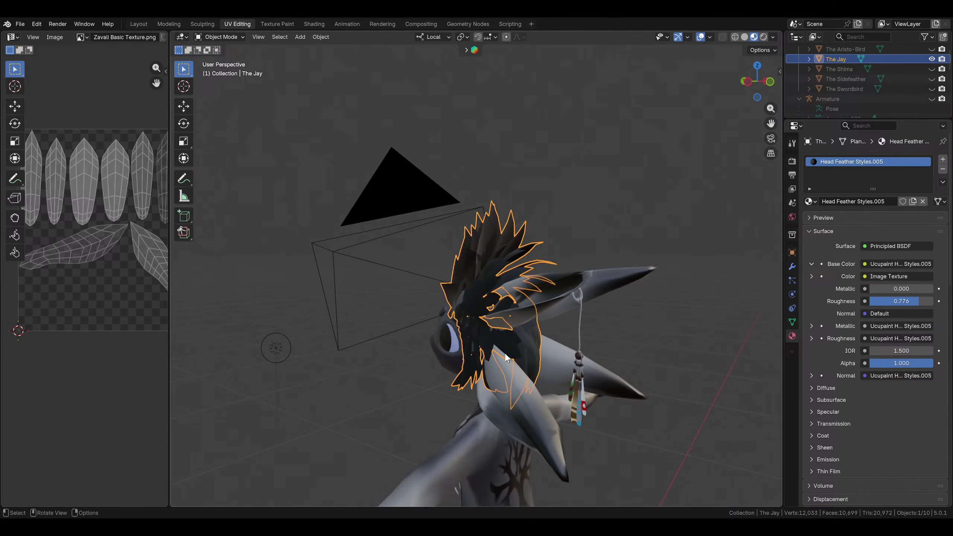
{"action": "left_click", "coordinate": [211, 40]}
{"action": "left_click", "coordinate": [214, 59]}
Select the whole feather at the back of the head below the crest, then resize and move it in the right side view
{"action": "middle_click_drag", "start_coordinate": [446, 268], "coordinate": [471, 275]}
{"action": "scroll", "coordinate": [450, 233], "scroll_direction": "up", "scroll_amount": 2}
{"action": "mouse_move", "coordinate": [444, 218]}
{"action": "middle_mouse_down"}
{"action": "mouse_move", "coordinate": [439, 209]}
{"action": "mouse_move", "coordinate": [453, 204]}
{"action": "middle_mouse_up"}
{"action": "key", "text": "ctrl+l"}
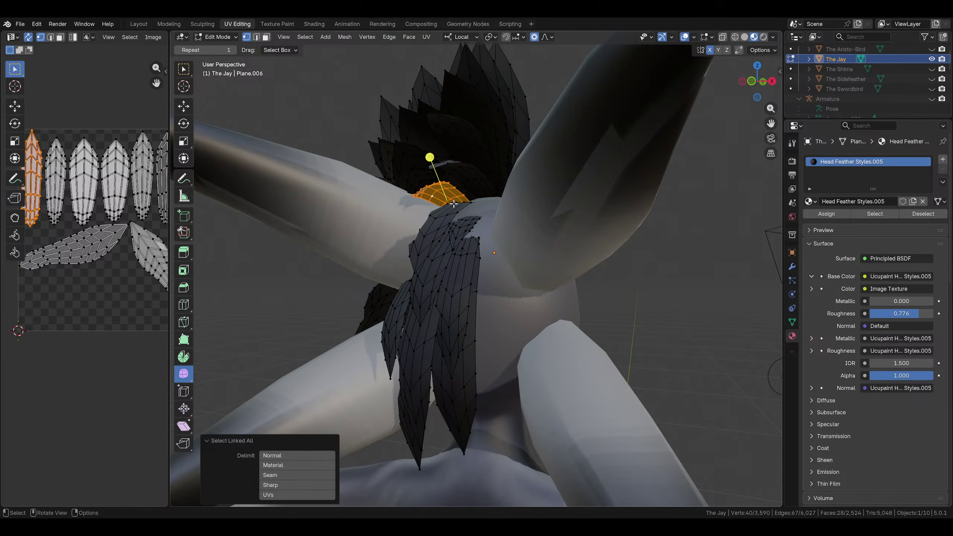
{"action": "left_click", "coordinate": [772, 81]}
{"action": "key", "text": "s"}
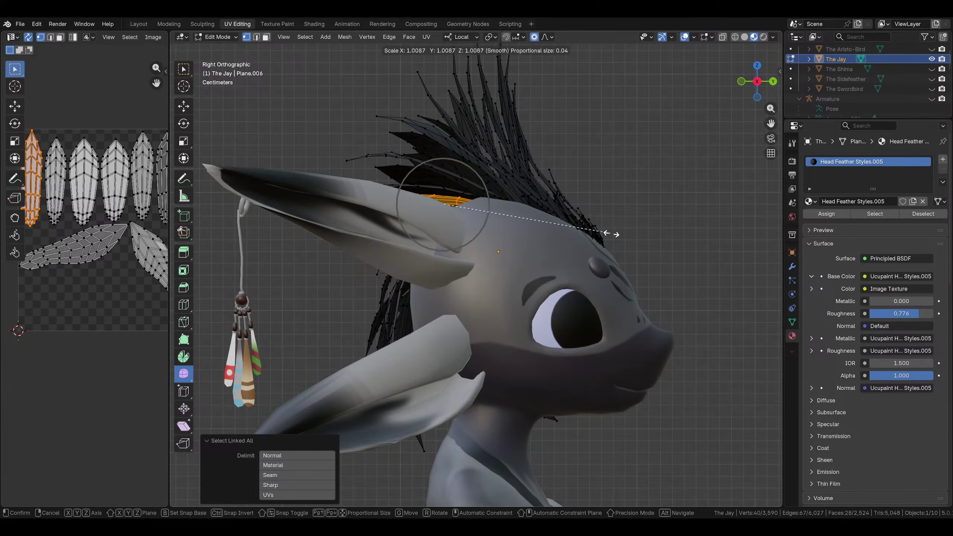
{"action": "left_click", "coordinate": [680, 224]}
{"action": "key", "text": "g"}
{"action": "left_click", "coordinate": [666, 227]}
Select the whole arched feather above the upper ear's base, enlarge it and move it -0.009027 m along Y in the side view
{"action": "middle_click_drag", "start_coordinate": [666, 227], "coordinate": [626, 249]}
{"action": "left_click", "coordinate": [595, 224]}
{"action": "key", "text": "ctrl+l"}
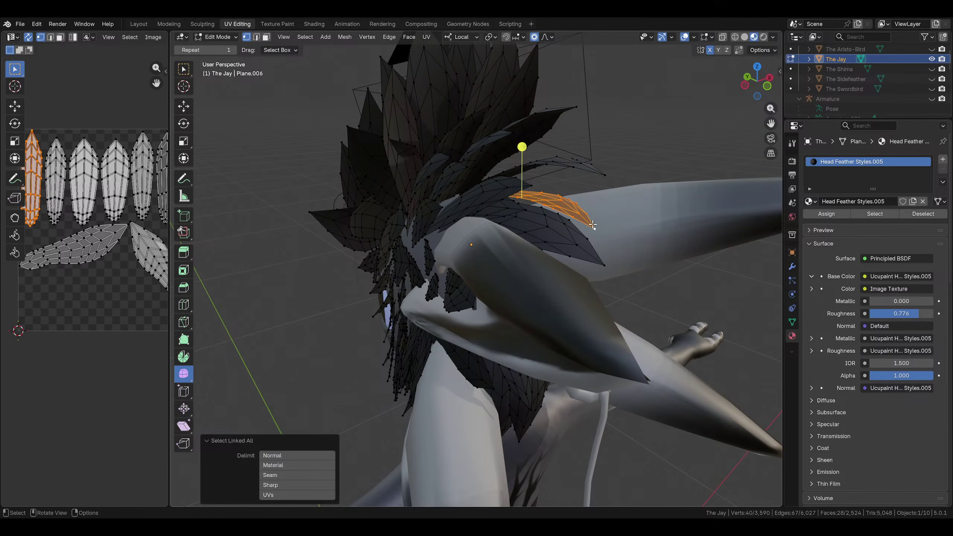
{"action": "left_click", "coordinate": [768, 79]}
{"action": "key", "text": "s"}
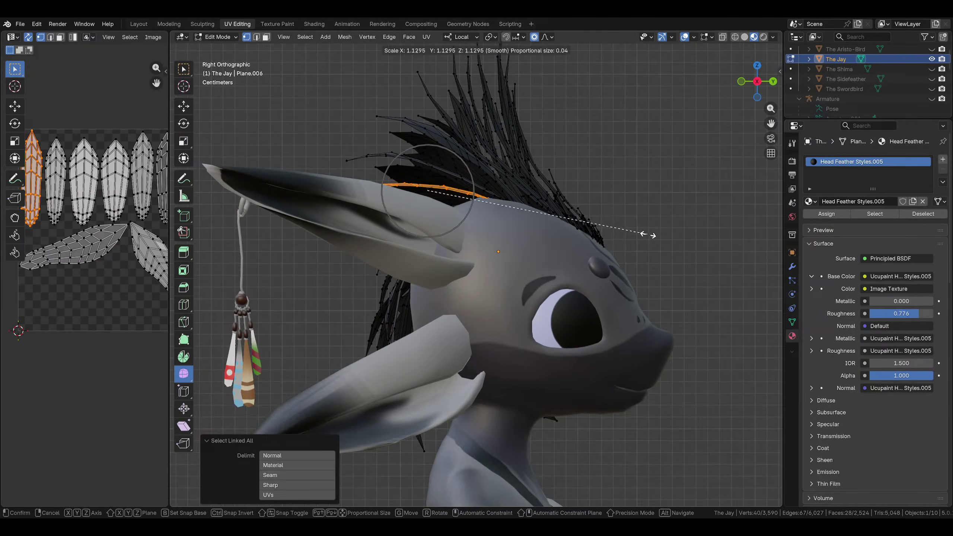
{"action": "left_click", "coordinate": [652, 233]}
{"action": "key", "text": "g"}
{"action": "left_click", "coordinate": [639, 235]}
Move the arched feather 0.000403 m along local Z and 0.009615 m along local Y, and rotate it slightly in the side view
{"action": "middle_click_drag", "start_coordinate": [626, 242], "coordinate": [614, 185]}
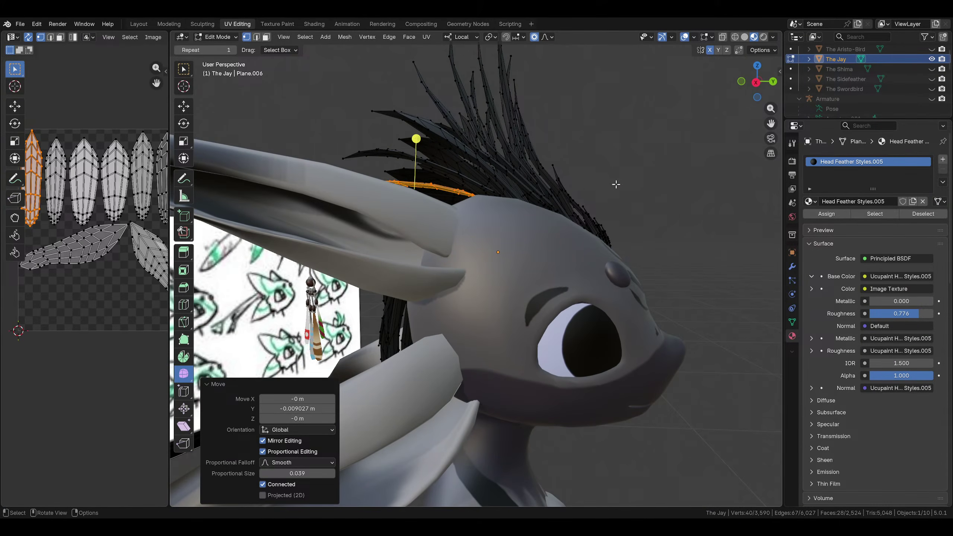
{"action": "key", "text": "g"}
{"action": "key", "text": "z"}
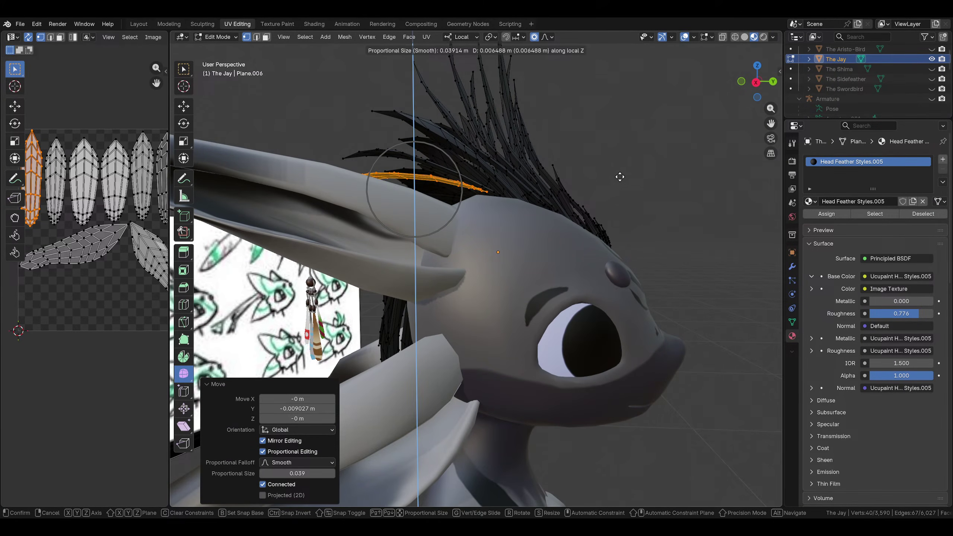
{"action": "left_click", "coordinate": [620, 176]}
{"action": "key", "text": "g"}
{"action": "key", "text": "y"}
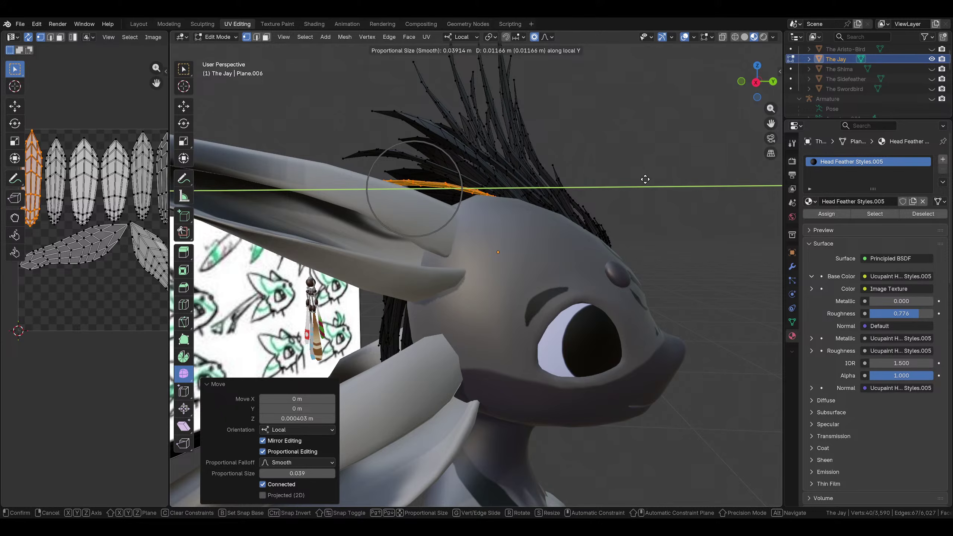
{"action": "left_click", "coordinate": [640, 181]}
{"action": "left_click", "coordinate": [755, 82]}
{"action": "key", "text": "r"}
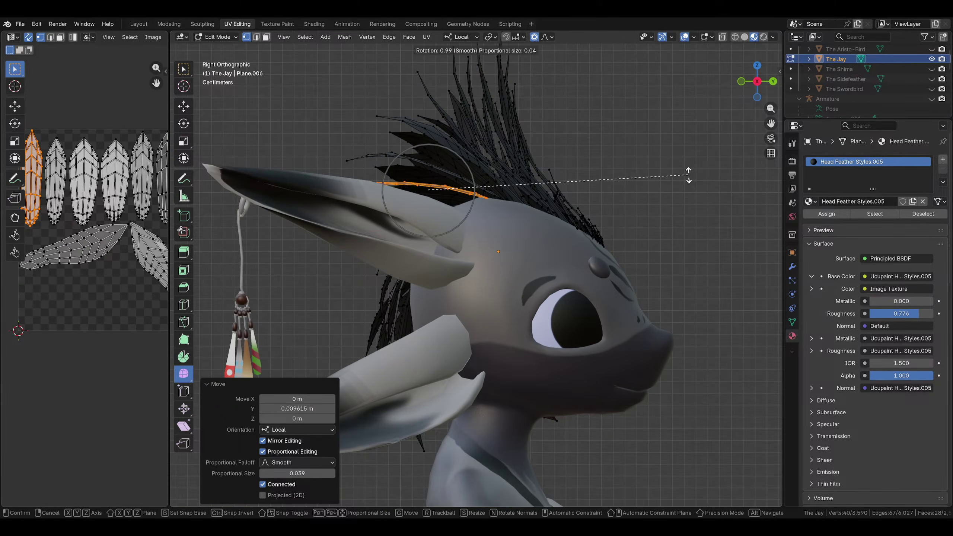
{"action": "left_click", "coordinate": [686, 174]}
Deselect the feathers, check the back of the head between the ears, and save the file
{"action": "left_click", "coordinate": [645, 235]}
{"action": "scroll", "coordinate": [630, 250], "scroll_direction": "down", "scroll_amount": 3}
{"action": "middle_click_drag", "start_coordinate": [601, 265], "coordinate": [508, 256]}
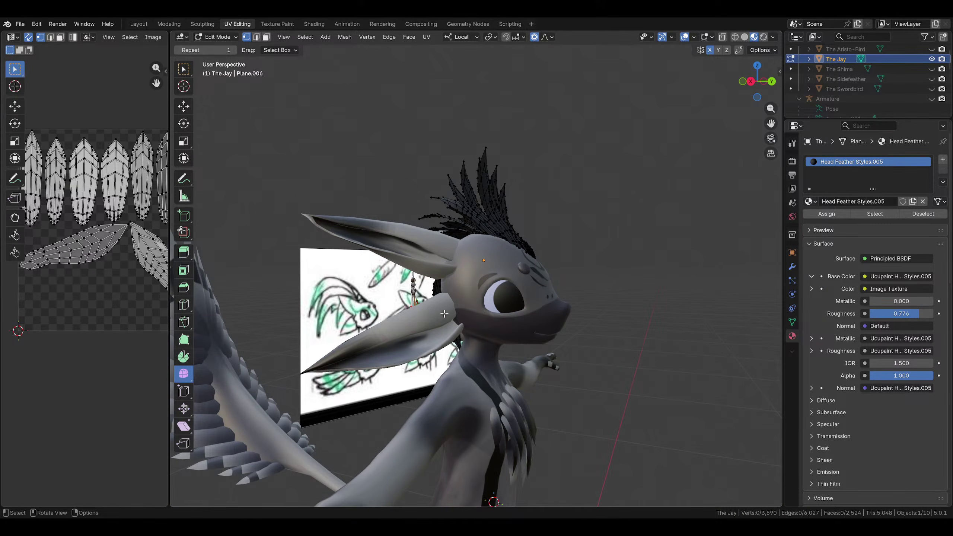
{"action": "middle_click_drag", "start_coordinate": [444, 314], "coordinate": [369, 202]}
{"action": "key", "text": "ctrl+s"}
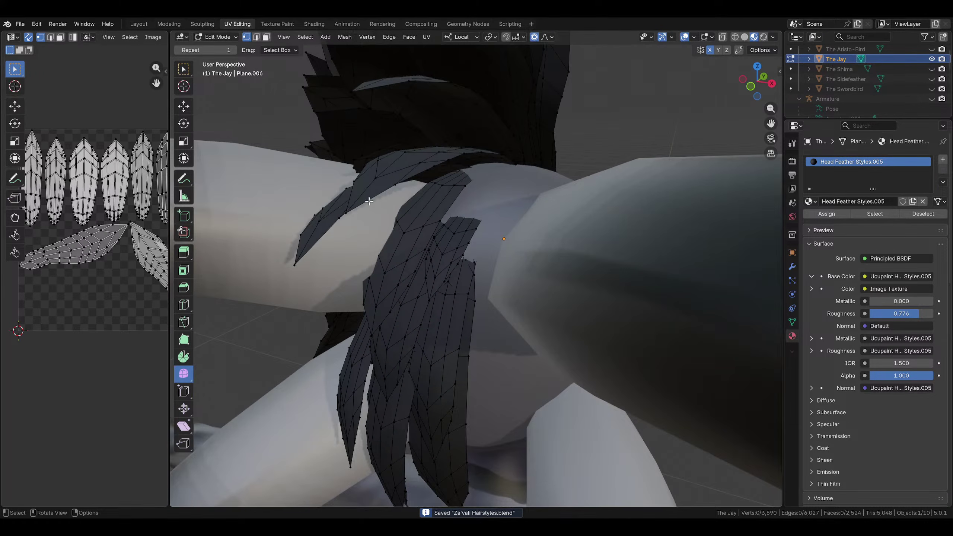
Inspect the rear feathers and crest from several angles against the sketch sheet, and save the file again
{"action": "middle_click_drag", "start_coordinate": [393, 248], "coordinate": [466, 249]}
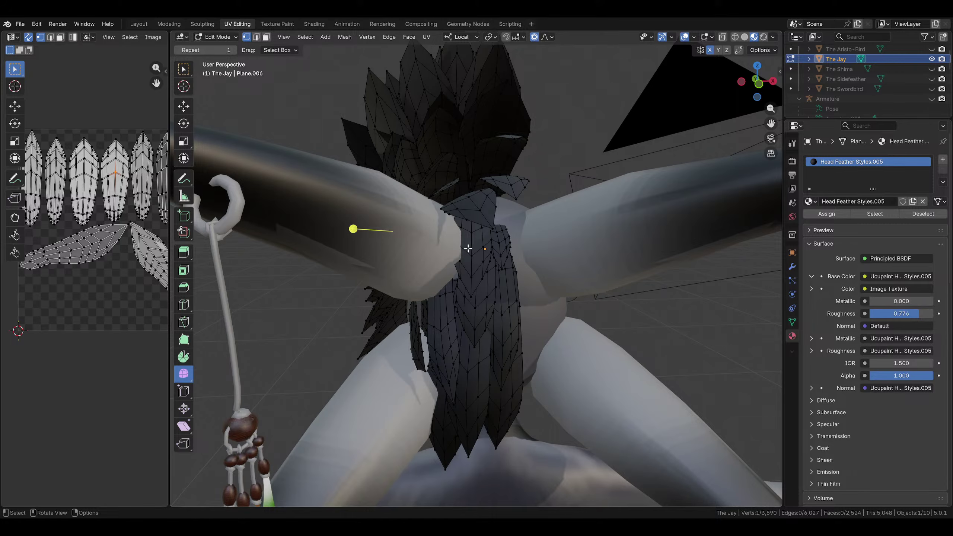
{"action": "scroll", "coordinate": [305, 233], "scroll_direction": "down", "scroll_amount": 4}
{"action": "middle_click_drag", "start_coordinate": [305, 233], "coordinate": [635, 254]}
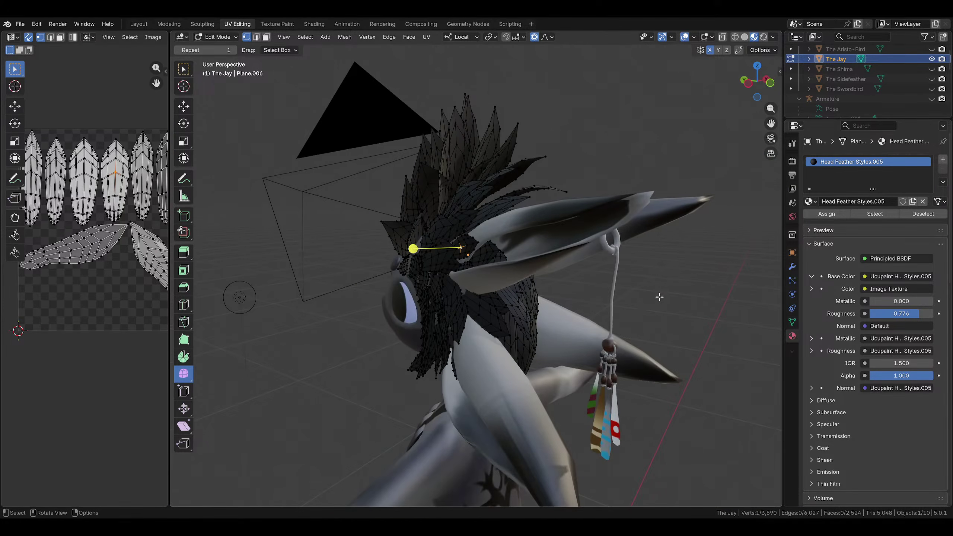
{"action": "left_click", "coordinate": [659, 298]}
{"action": "mouse_move", "coordinate": [659, 298]}
{"action": "middle_mouse_down"}
{"action": "mouse_move", "coordinate": [712, 332]}
{"action": "mouse_move", "coordinate": [652, 330]}
{"action": "mouse_move", "coordinate": [583, 296]}
{"action": "mouse_move", "coordinate": [566, 295]}
{"action": "mouse_move", "coordinate": [540, 325]}
{"action": "mouse_move", "coordinate": [468, 319]}
{"action": "mouse_move", "coordinate": [483, 345]}
{"action": "mouse_move", "coordinate": [646, 366]}
{"action": "mouse_move", "coordinate": [401, 318]}
{"action": "mouse_move", "coordinate": [559, 349]}
{"action": "mouse_move", "coordinate": [642, 276]}
{"action": "mouse_move", "coordinate": [644, 253]}
{"action": "middle_mouse_up"}
{"action": "scroll", "coordinate": [681, 334], "scroll_direction": "up", "scroll_amount": 3}
{"action": "key", "text": "ctrl+s"}
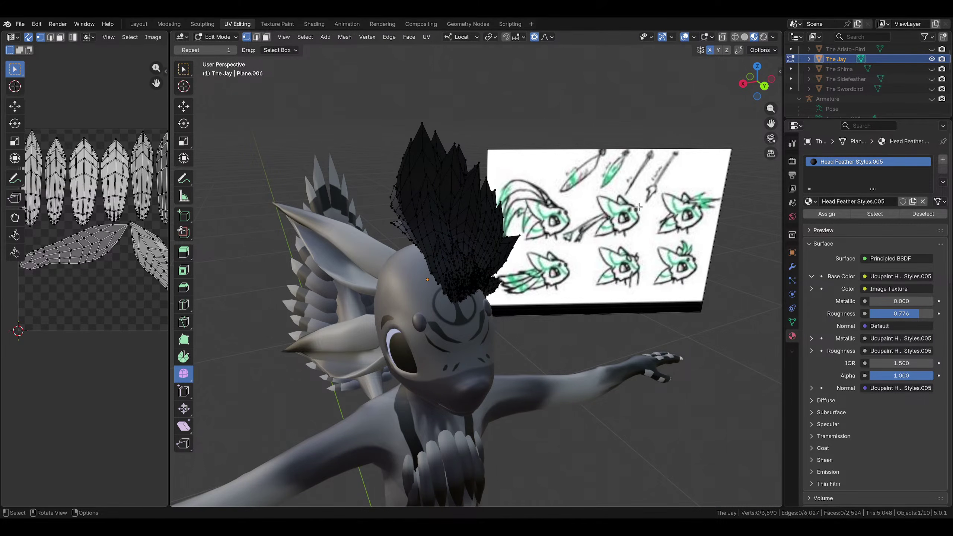
{"action": "mouse_move", "coordinate": [632, 239]}
{"action": "middle_mouse_down"}
{"action": "mouse_move", "coordinate": [407, 287]}
{"action": "mouse_move", "coordinate": [543, 315]}
{"action": "middle_mouse_up"}
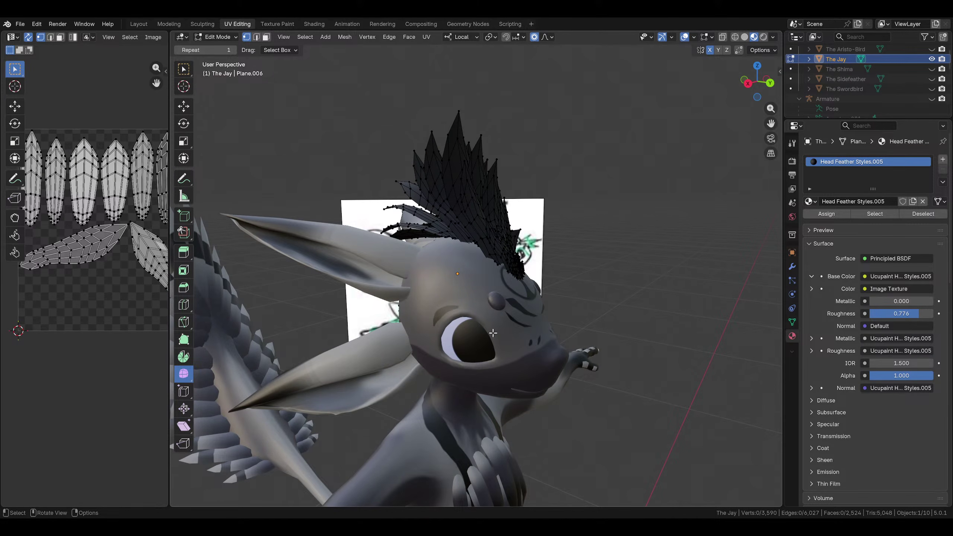
Compare the crest feathers with the sketch sheet and the blue jay photo from several angles, and save the file
{"action": "middle_click_drag", "start_coordinate": [512, 317], "coordinate": [501, 283]}
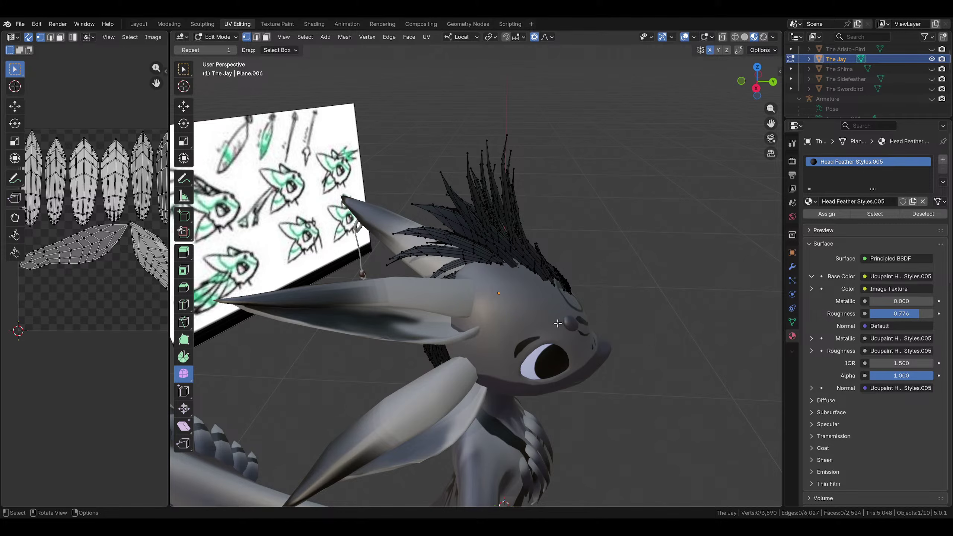
{"action": "middle_click_drag", "start_coordinate": [542, 318], "coordinate": [391, 298]}
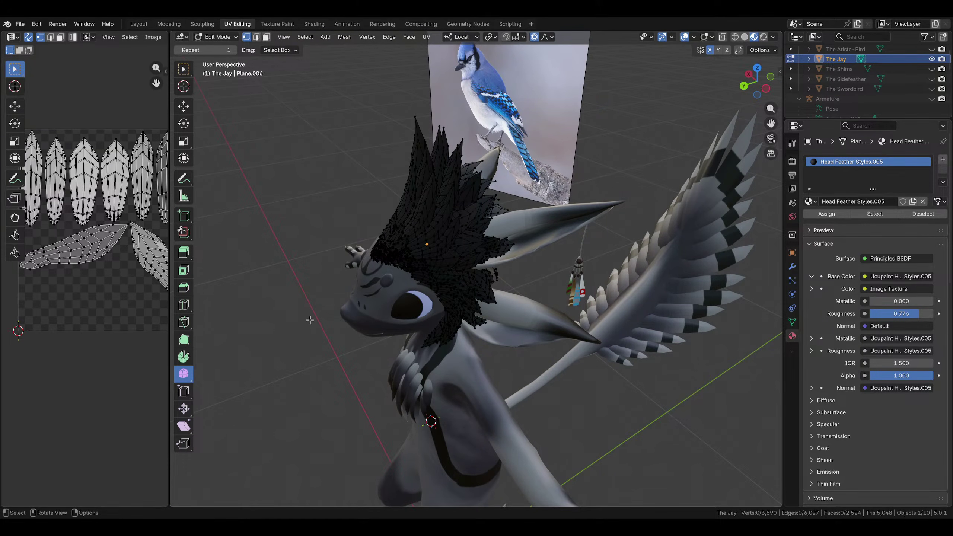
{"action": "mouse_move", "coordinate": [358, 305]}
{"action": "middle_mouse_down"}
{"action": "mouse_move", "coordinate": [533, 284]}
{"action": "mouse_move", "coordinate": [587, 226]}
{"action": "mouse_move", "coordinate": [378, 317]}
{"action": "mouse_move", "coordinate": [401, 289]}
{"action": "mouse_move", "coordinate": [646, 262]}
{"action": "mouse_move", "coordinate": [600, 300]}
{"action": "mouse_move", "coordinate": [516, 279]}
{"action": "middle_mouse_up"}
{"action": "key", "text": "ctrl+s"}
In the left side view, pull the tip of the feather above the upper ear outward and rotate it 8.78° with proportional editing
{"action": "middle_click_drag", "start_coordinate": [604, 309], "coordinate": [633, 159]}
{"action": "left_click", "coordinate": [749, 84]}
{"action": "key", "text": "g"}
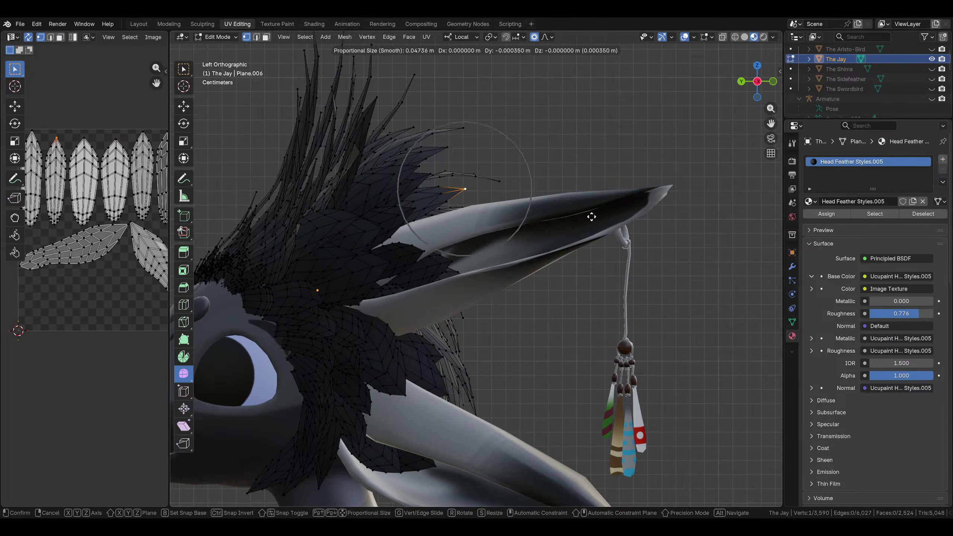
{"action": "left_click", "coordinate": [612, 208]}
{"action": "key", "text": "r"}
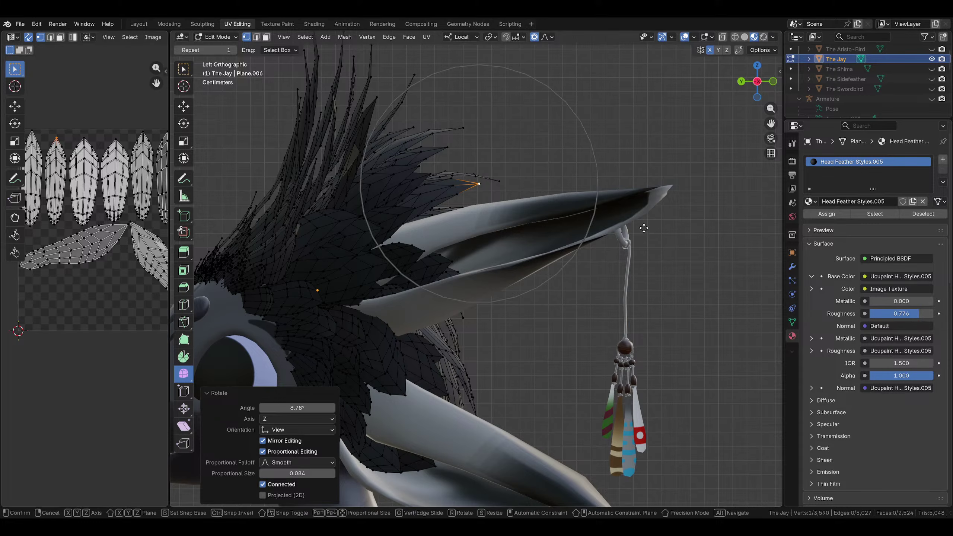
{"action": "left_click", "coordinate": [640, 229]}
{"action": "left_click", "coordinate": [644, 256]}
Move the feather tip behind the upper ear backward in the left side view, rotate it 5.83° and shift it slightly down
{"action": "middle_click_drag", "start_coordinate": [643, 257], "coordinate": [537, 319]}
{"action": "left_click", "coordinate": [507, 212]}
{"action": "middle_click_drag", "start_coordinate": [506, 213], "coordinate": [532, 214]}
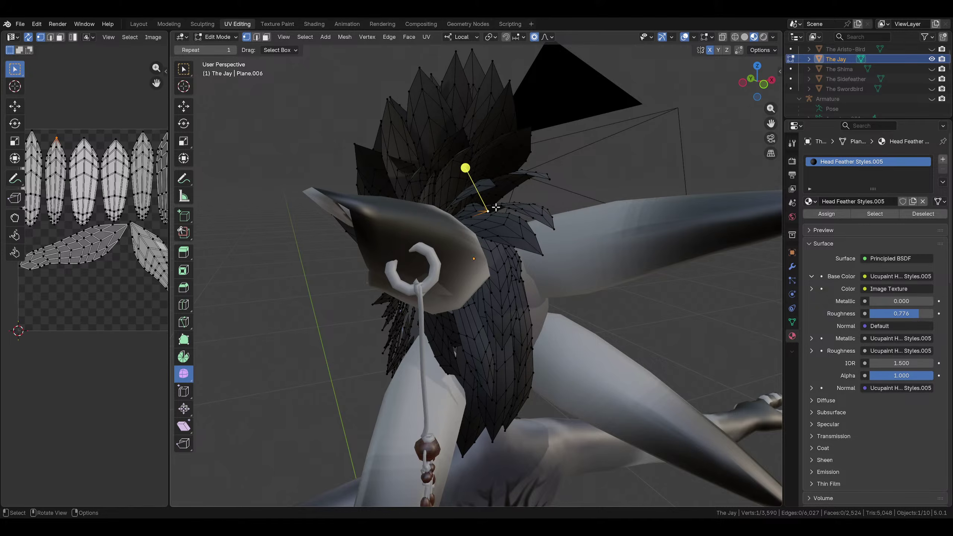
{"action": "middle_click_drag", "start_coordinate": [495, 207], "coordinate": [517, 204]}
{"action": "left_click", "coordinate": [747, 84]}
{"action": "key", "text": "g"}
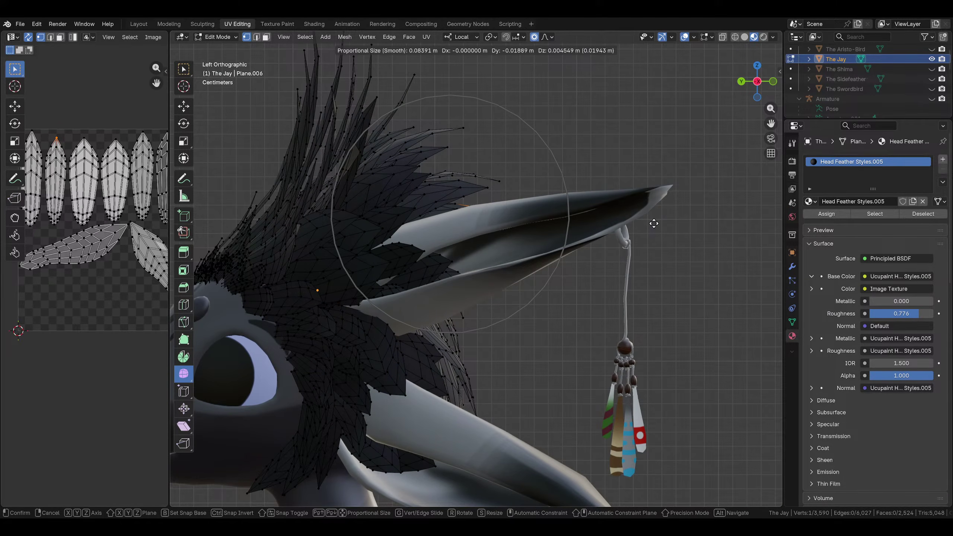
{"action": "left_click", "coordinate": [660, 224]}
{"action": "key", "text": "r"}
{"action": "left_click", "coordinate": [664, 243]}
{"action": "key", "text": "g"}
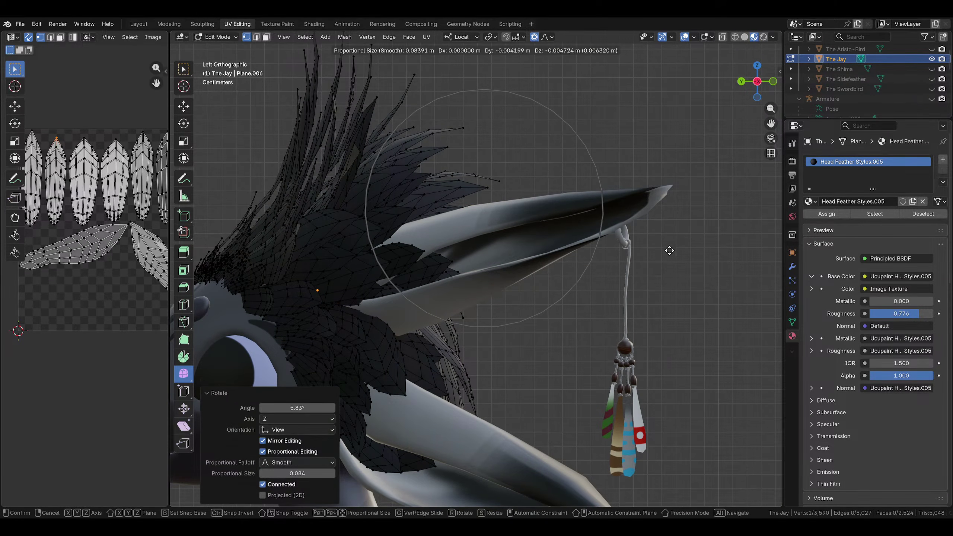
{"action": "left_click", "coordinate": [670, 256]}
{"action": "left_click", "coordinate": [677, 317]}
Save the file and switch The Jay to Object Mode to view the whole hairstyle from the front
{"action": "middle_click_drag", "start_coordinate": [677, 317], "coordinate": [629, 322]}
{"action": "key", "text": "ctrl+s"}
{"action": "left_click", "coordinate": [221, 37]}
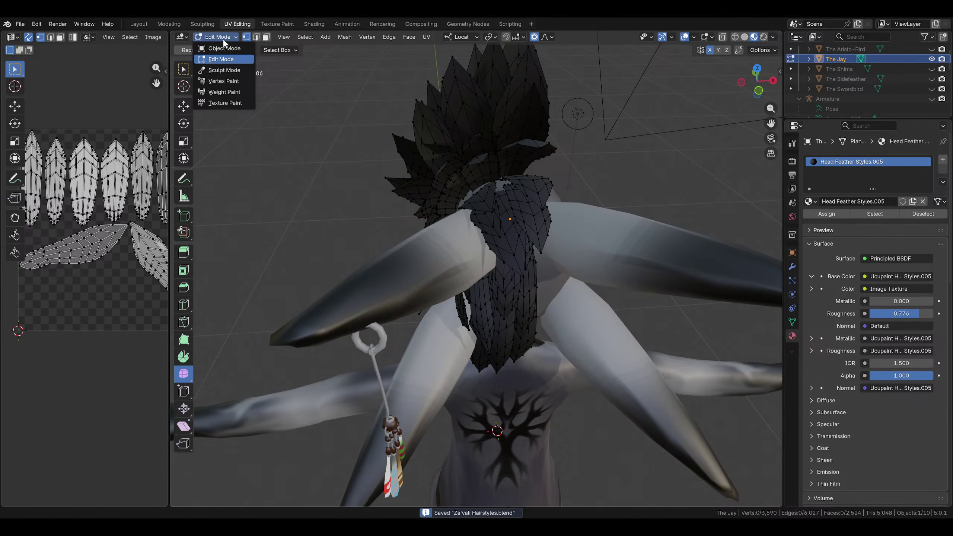
{"action": "left_click", "coordinate": [225, 48]}
{"action": "middle_click_drag", "start_coordinate": [323, 220], "coordinate": [489, 292]}
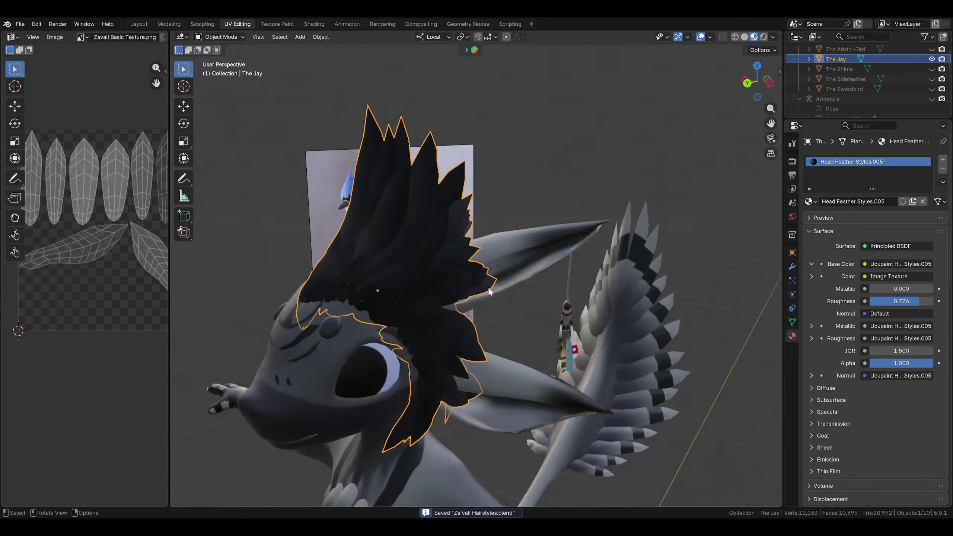
Set the body's Nose Shape shape key to 1.000 and check how the feathers sit on the head from several sides
{"action": "left_click", "coordinate": [411, 455]}
{"action": "left_click", "coordinate": [792, 322]}
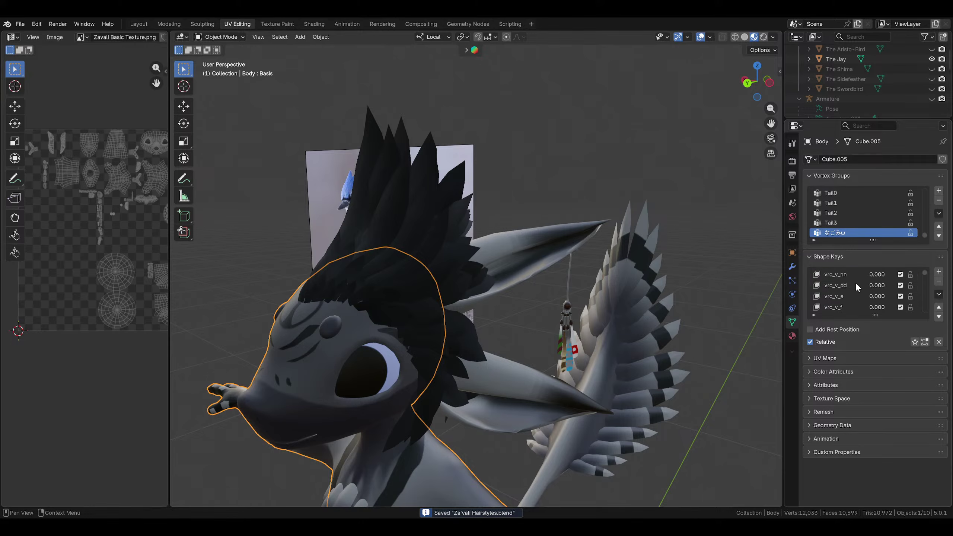
{"action": "scroll", "coordinate": [885, 280], "scroll_direction": "down", "scroll_amount": 5}
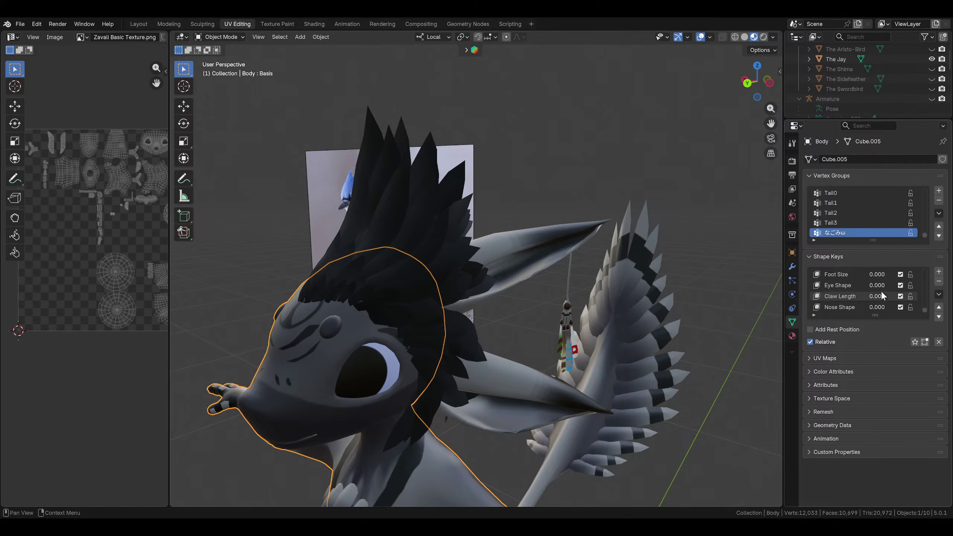
{"action": "scroll", "coordinate": [872, 284], "scroll_direction": "up", "scroll_amount": 2}
{"action": "scroll", "coordinate": [876, 295], "scroll_direction": "down", "scroll_amount": 2}
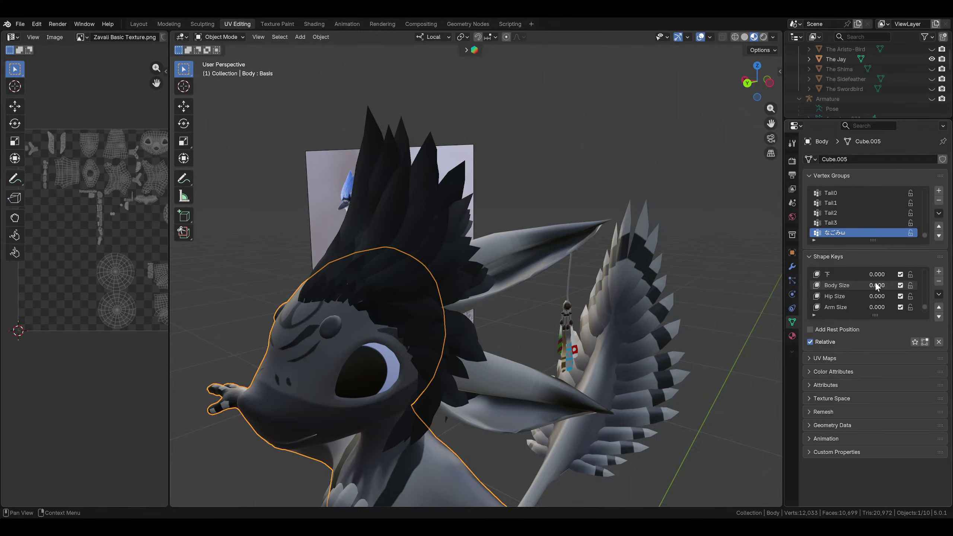
{"action": "scroll", "coordinate": [877, 292], "scroll_direction": "down", "scroll_amount": 2}
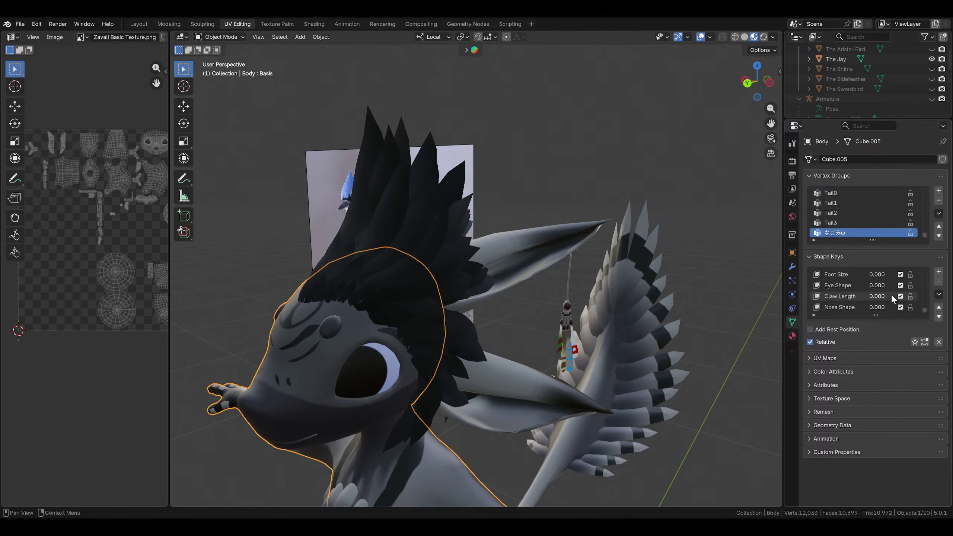
{"action": "left_click_drag", "start_coordinate": [877, 308], "coordinate": [911, 308]}
{"action": "middle_click_drag", "start_coordinate": [619, 360], "coordinate": [372, 222]}
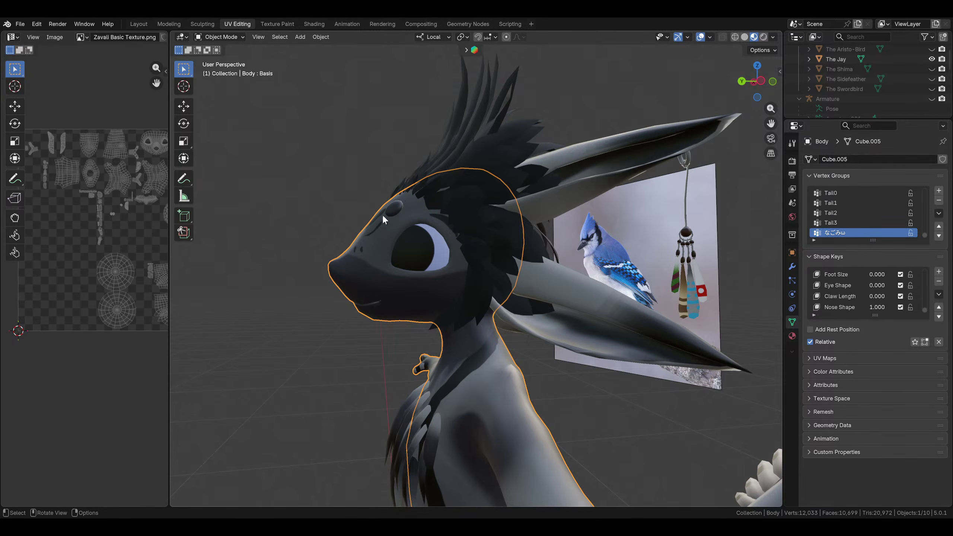
{"action": "middle_click_drag", "start_coordinate": [765, 297], "coordinate": [570, 247]}
{"action": "middle_click_drag", "start_coordinate": [514, 281], "coordinate": [421, 277]}
{"action": "scroll", "coordinate": [469, 263], "scroll_direction": "up", "scroll_amount": 3}
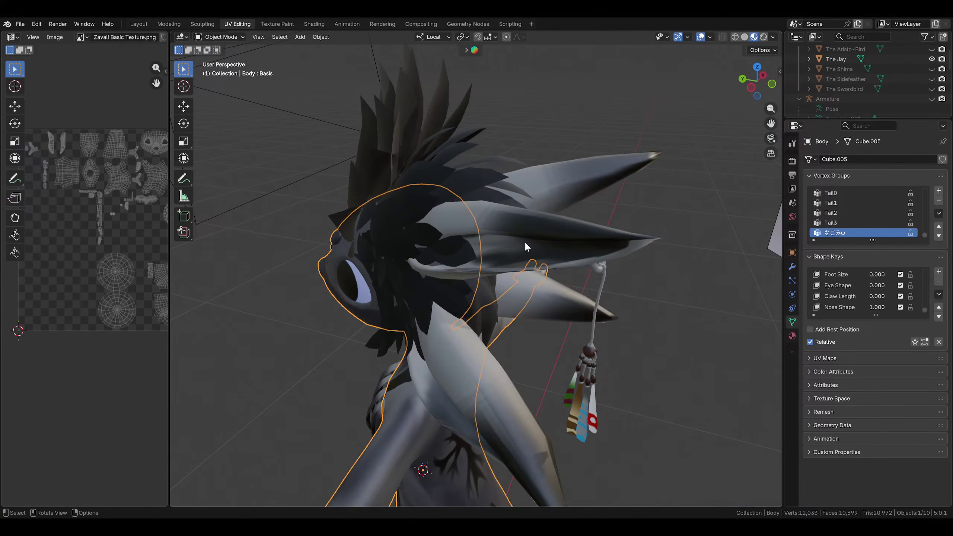
Select The Jay feather object, save the file and return to Edit Mode
{"action": "left_click", "coordinate": [524, 244]}
{"action": "middle_click_drag", "start_coordinate": [523, 240], "coordinate": [433, 178]}
{"action": "left_click", "coordinate": [446, 174]}
{"action": "key", "text": "ctrl+s"}
{"action": "left_click", "coordinate": [225, 37]}
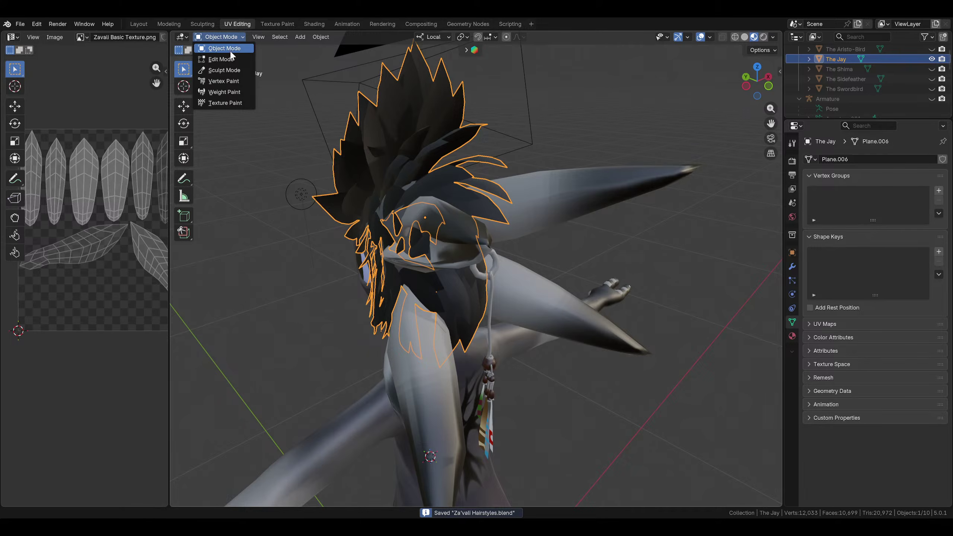
{"action": "left_click", "coordinate": [226, 60]}
Select all the linked geometry of the upper feathers at the back of the head between the ears
{"action": "middle_click_drag", "start_coordinate": [563, 163], "coordinate": [476, 180]}
{"action": "scroll", "coordinate": [507, 251], "scroll_direction": "down", "scroll_amount": 5}
{"action": "middle_click_drag", "start_coordinate": [508, 251], "coordinate": [494, 344]}
{"action": "scroll", "coordinate": [487, 300], "scroll_direction": "up", "scroll_amount": 4}
{"action": "middle_click_drag", "start_coordinate": [444, 319], "coordinate": [464, 328]}
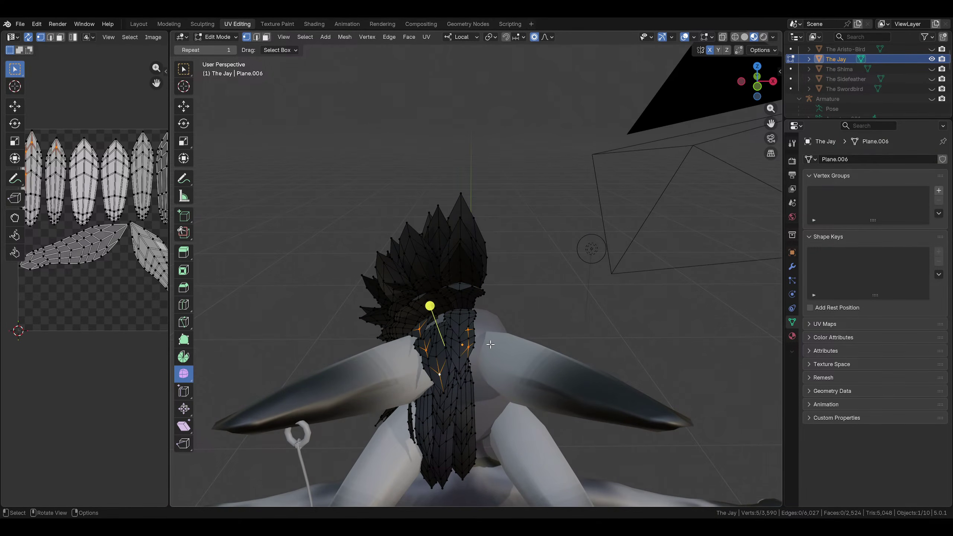
{"action": "key", "text": "ctrl+l"}
{"action": "left_click", "coordinate": [461, 318], "text": "shift"}
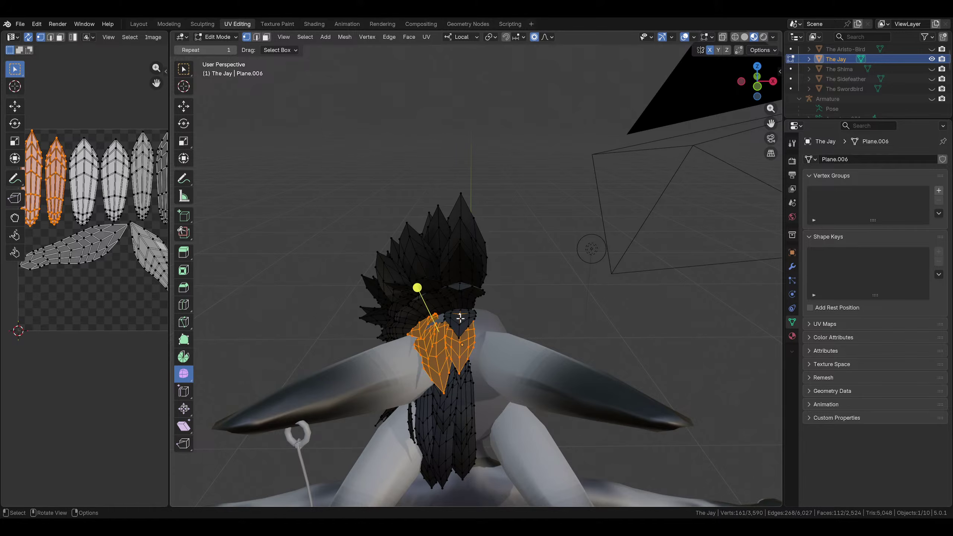
{"action": "key", "text": "ctrl+l"}
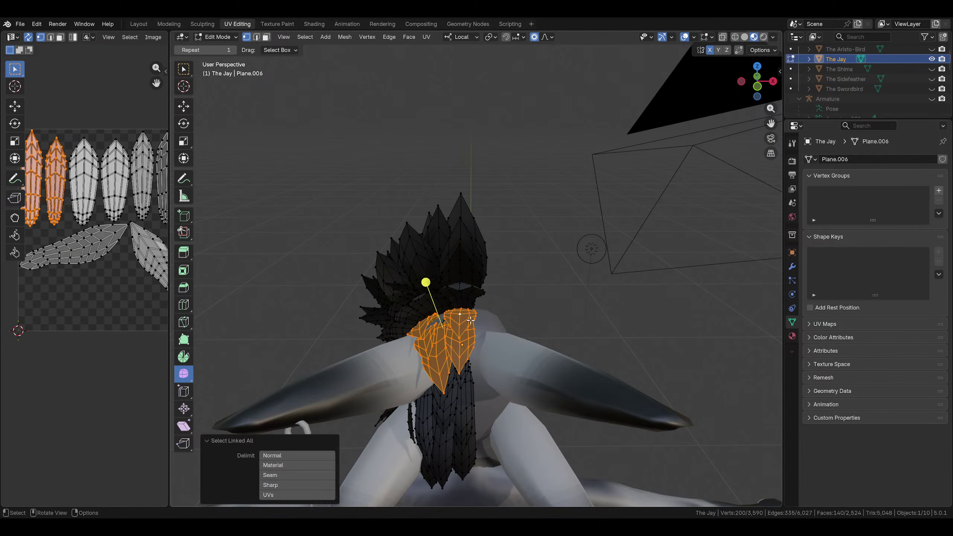
In the right side view, scale the selected rear feathers by 1.415 and then 0.865, repositioning them above the ear after each scaling
{"action": "left_click", "coordinate": [773, 81]}
{"action": "key", "text": "s"}
{"action": "left_click", "coordinate": [539, 341]}
{"action": "key", "text": "g"}
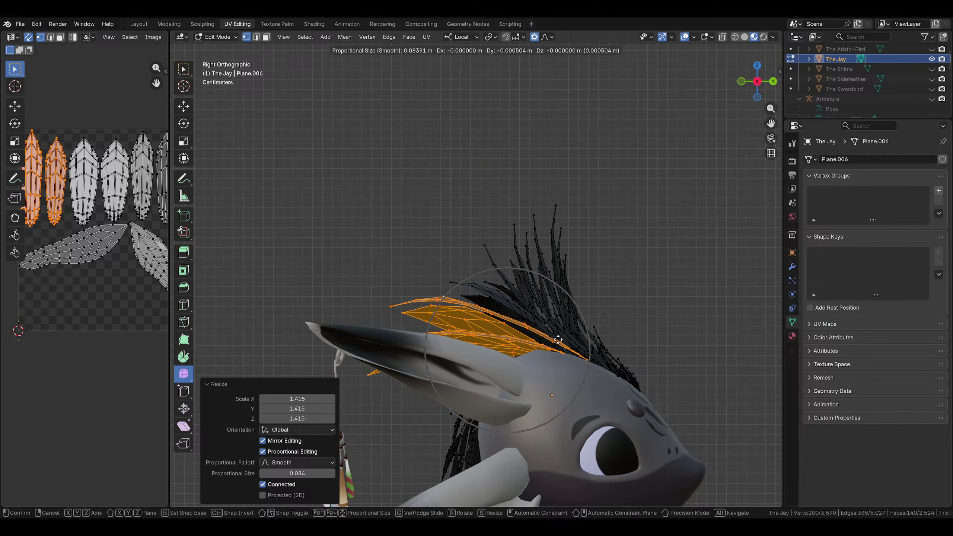
{"action": "left_click", "coordinate": [539, 340]}
{"action": "key", "text": "s"}
{"action": "left_click", "coordinate": [516, 321]}
{"action": "key", "text": "g"}
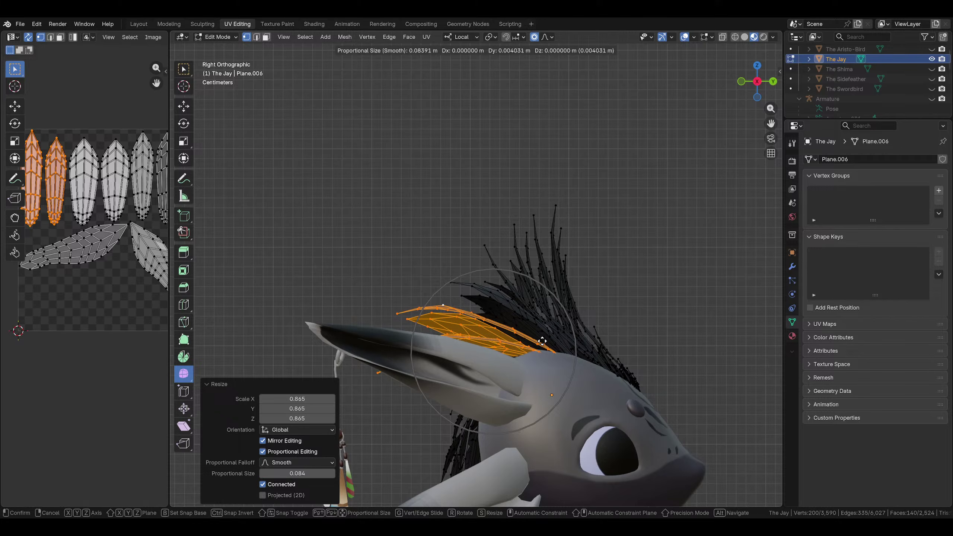
{"action": "left_click", "coordinate": [521, 322]}
Select the whole curved feather above the rear group, scale it by 1.209 and move it slightly backward
{"action": "left_click", "coordinate": [460, 282]}
{"action": "key", "text": "ctrl+l"}
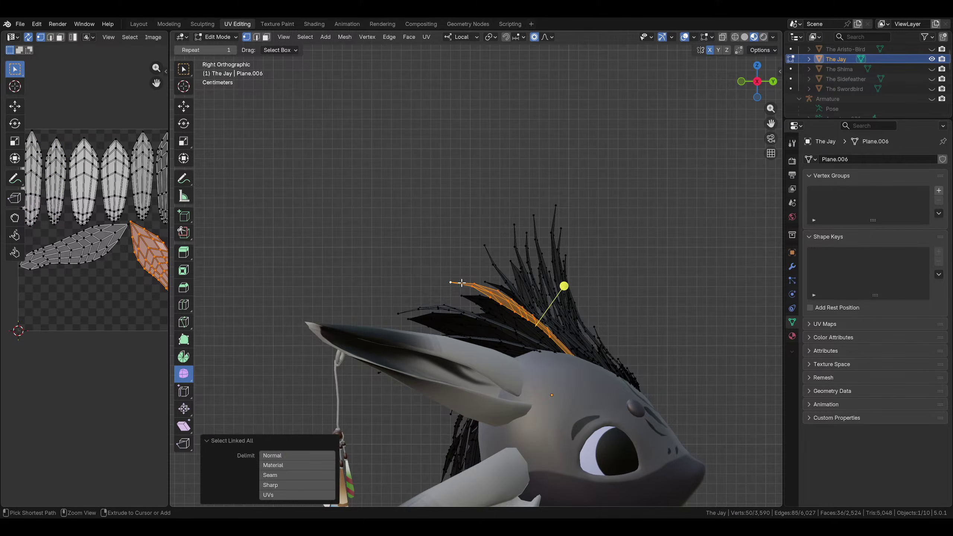
{"action": "key", "text": "g"}
{"action": "left_click", "coordinate": [636, 311]}
{"action": "key", "text": "g"}
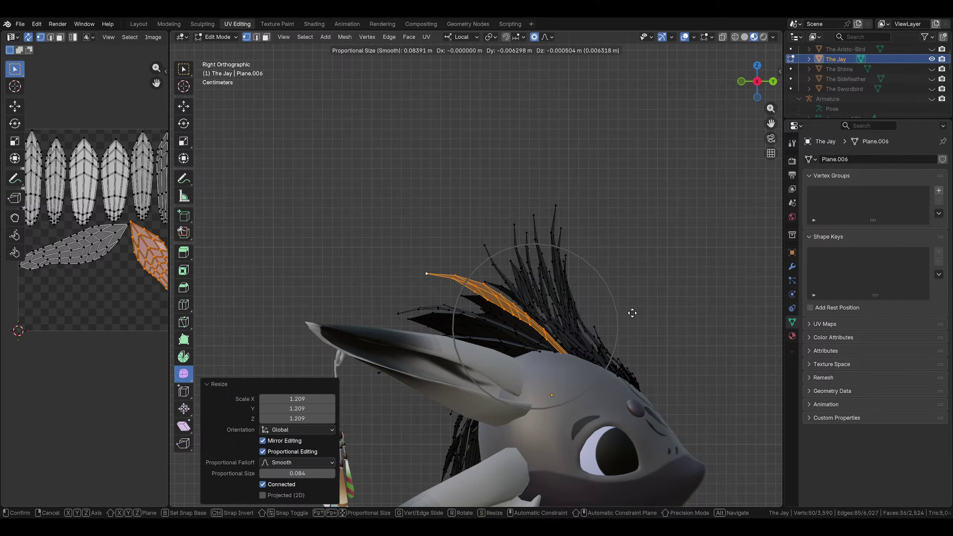
{"action": "left_click", "coordinate": [628, 308]}
{"action": "key", "text": "g"}
{"action": "key", "text": "Escape"}
Extend three crest feather tips up and back, moving the first -0.009573 m Y, 0.009825 m Z and the second -0.010077 m Y, 0.010077 m Z
{"action": "left_click", "coordinate": [490, 249]}
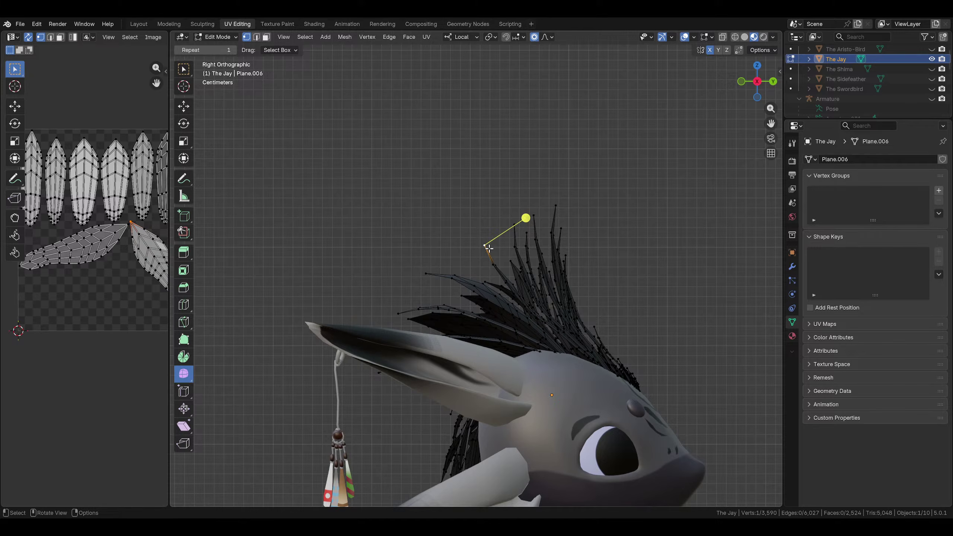
{"action": "key", "text": "g"}
{"action": "left_click", "coordinate": [512, 206]}
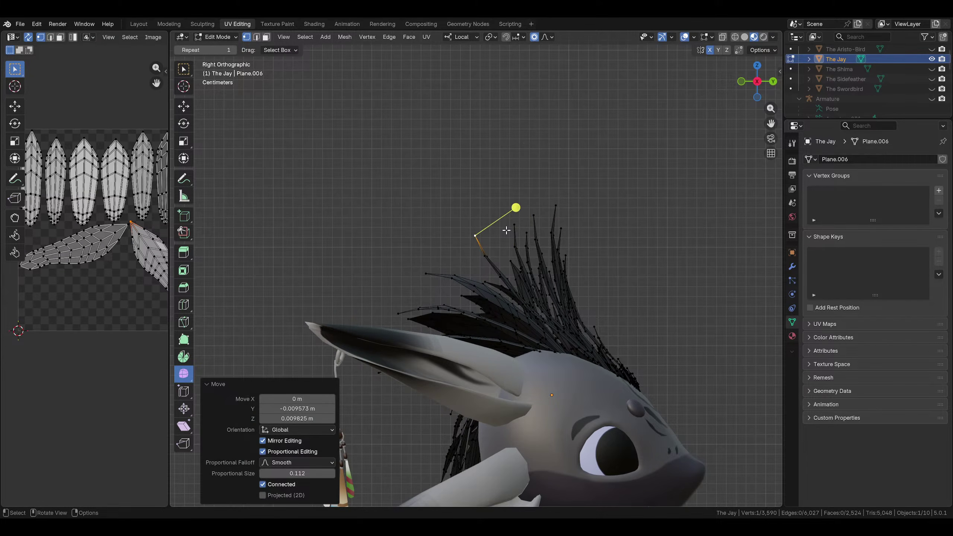
{"action": "key", "text": "g"}
{"action": "left_click", "coordinate": [503, 220]}
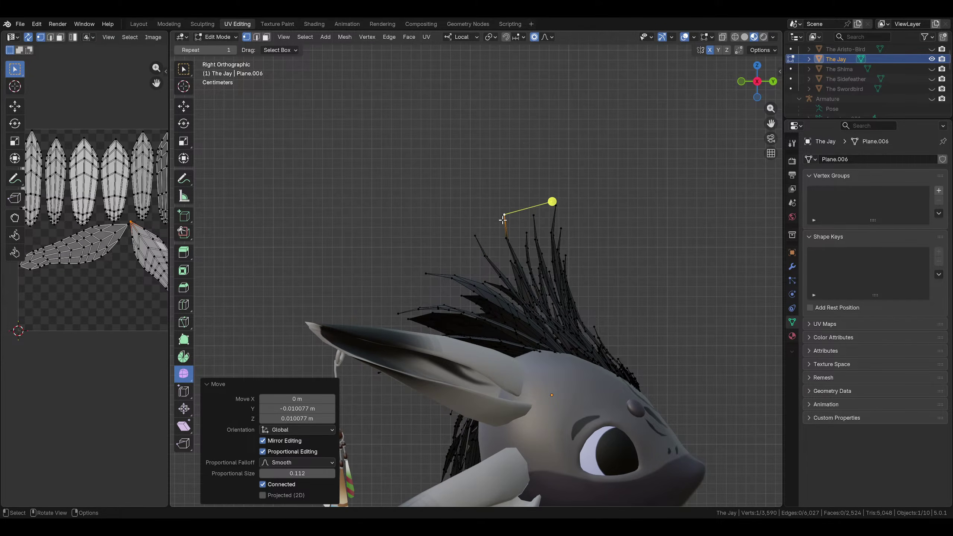
{"action": "left_click", "coordinate": [536, 217]}
{"action": "key", "text": "g"}
{"action": "left_click", "coordinate": [530, 209]}
{"action": "left_click", "coordinate": [654, 250]}
Select the whole small feather at the back of the head between the ears, and rotate, move and scale it in the right side view
{"action": "scroll", "coordinate": [654, 255], "scroll_direction": "down", "scroll_amount": 5}
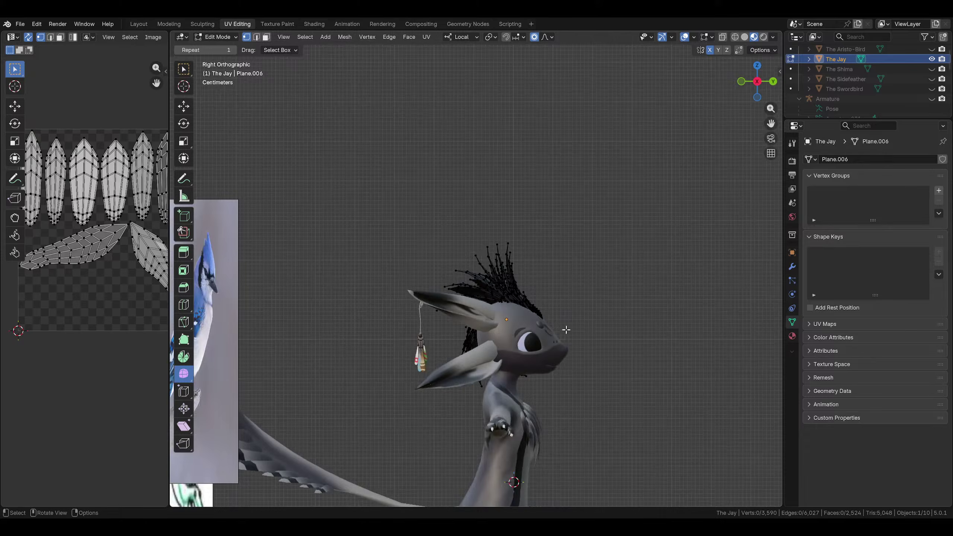
{"action": "middle_click_drag", "start_coordinate": [592, 323], "coordinate": [674, 340]}
{"action": "middle_click_drag", "start_coordinate": [566, 336], "coordinate": [612, 297]}
{"action": "middle_click_drag", "start_coordinate": [529, 308], "coordinate": [520, 296]}
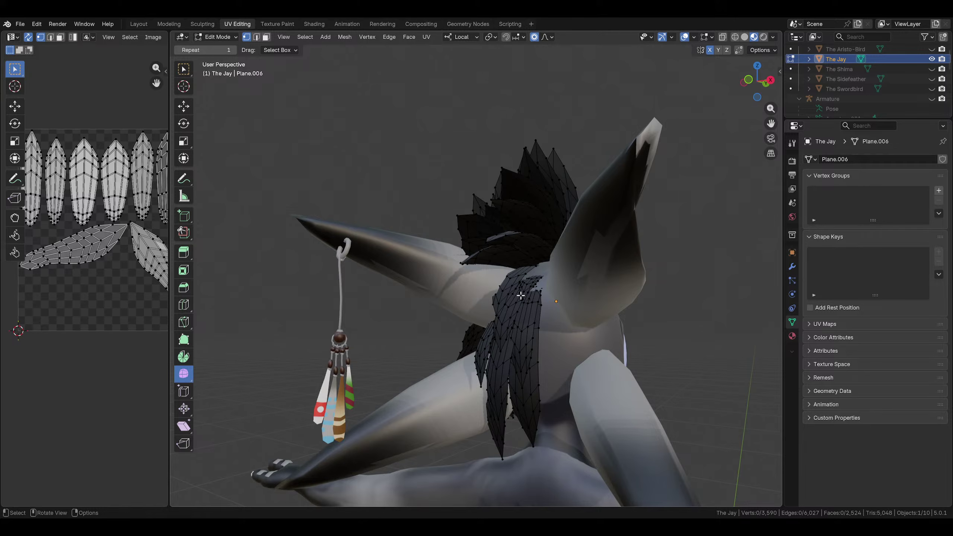
{"action": "key", "text": "ctrl+l"}
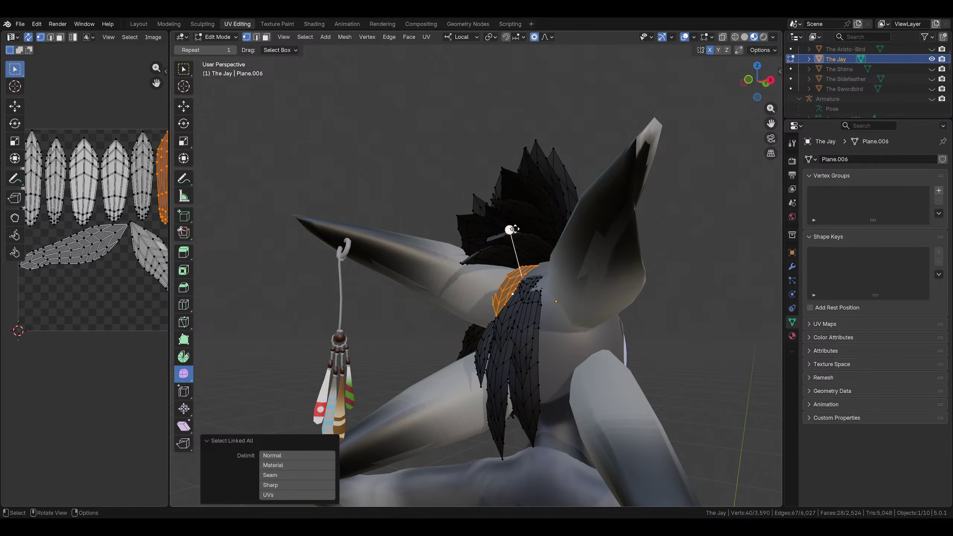
{"action": "left_click", "coordinate": [772, 80]}
{"action": "key", "text": "r"}
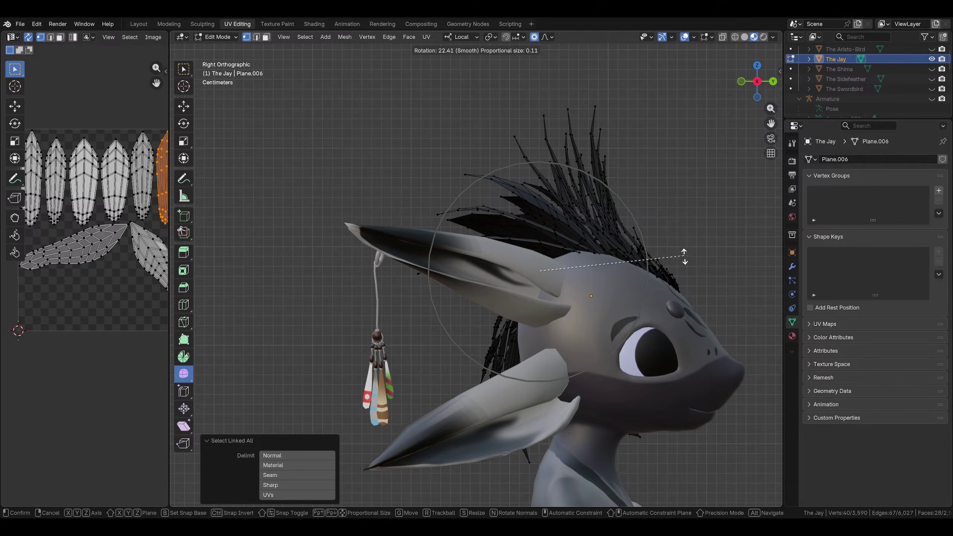
{"action": "left_click", "coordinate": [680, 261]}
{"action": "key", "text": "g"}
{"action": "left_click", "coordinate": [692, 228]}
{"action": "key", "text": "s"}
{"action": "left_click", "coordinate": [719, 228]}
Rotate the small rear feather -4.93°, move it, and refine its angle and position once more in the side view
{"action": "key", "text": "r"}
{"action": "left_click", "coordinate": [716, 215]}
{"action": "key", "text": "g"}
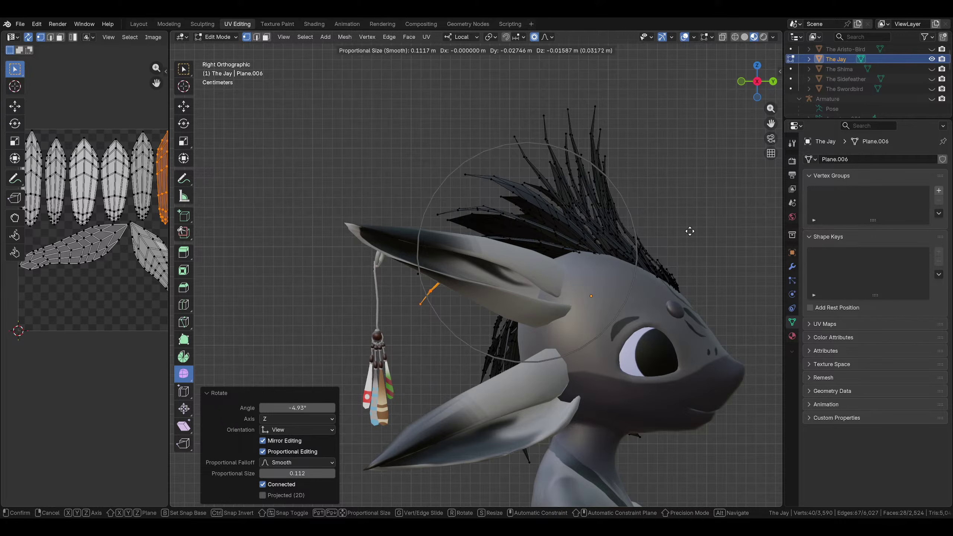
{"action": "left_click", "coordinate": [689, 227]}
{"action": "key", "text": "r"}
{"action": "left_click", "coordinate": [687, 209]}
{"action": "key", "text": "g"}
{"action": "left_click", "coordinate": [695, 206]}
Move the small rear feather along Z, rotate it and shift it into place in a perspective view
{"action": "middle_click_drag", "start_coordinate": [695, 206], "coordinate": [570, 230]}
{"action": "key", "text": "g"}
{"action": "key", "text": "z"}
{"action": "left_click", "coordinate": [697, 260]}
{"action": "key", "text": "r"}
{"action": "left_click", "coordinate": [679, 248]}
{"action": "key", "text": "g"}
{"action": "left_click", "coordinate": [672, 241]}
Rotate the small rear feather again, move it -0.000802 m X and -0.000093 m Y, fine-tune its angle and position, and deselect it
{"action": "key", "text": "r"}
{"action": "left_click", "coordinate": [655, 337]}
{"action": "key", "text": "g"}
{"action": "left_click", "coordinate": [651, 332]}
{"action": "key", "text": "r"}
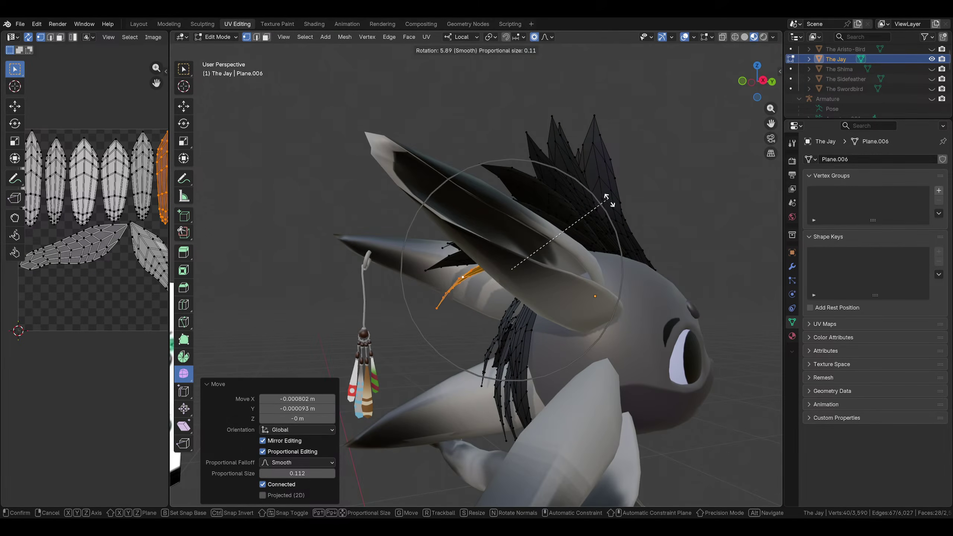
{"action": "left_click", "coordinate": [610, 200]}
{"action": "key", "text": "g"}
{"action": "left_click", "coordinate": [611, 205]}
{"action": "middle_click_drag", "start_coordinate": [612, 206], "coordinate": [691, 233]}
{"action": "left_click", "coordinate": [630, 265]}
Select the whole small feather at the centre back of the head, scale it and move it into place behind the head in the right side view
{"action": "middle_click_drag", "start_coordinate": [627, 266], "coordinate": [574, 272]}
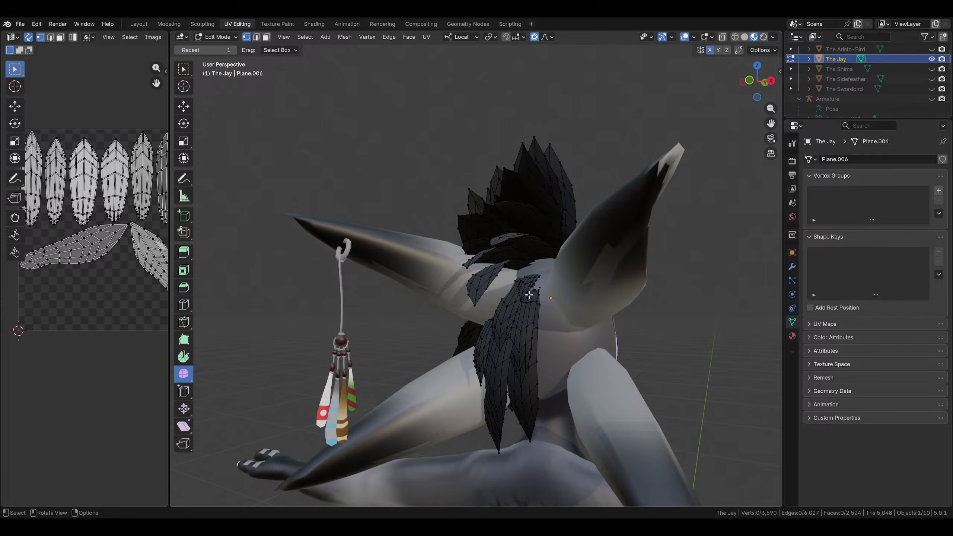
{"action": "key", "text": "ctrl+l"}
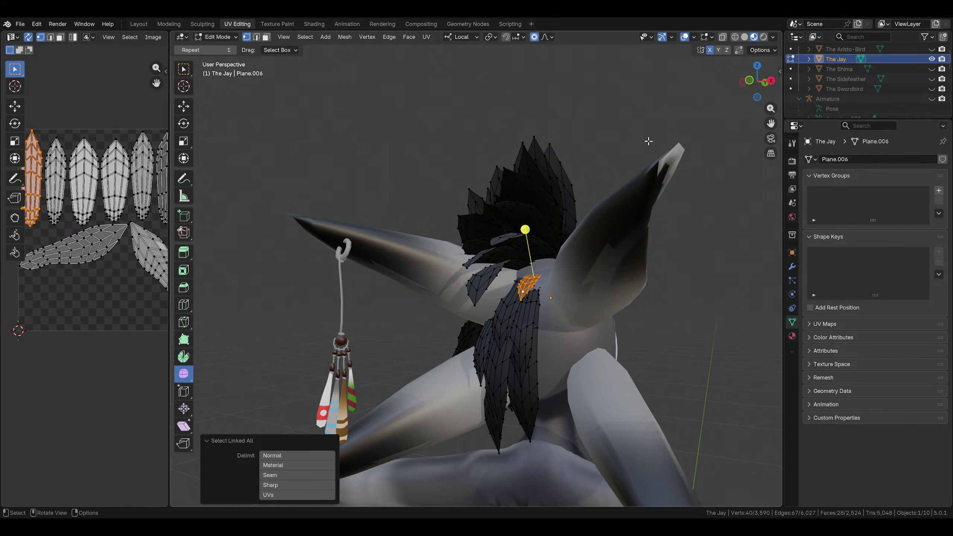
{"action": "left_click", "coordinate": [765, 82]}
{"action": "left_click", "coordinate": [741, 83]}
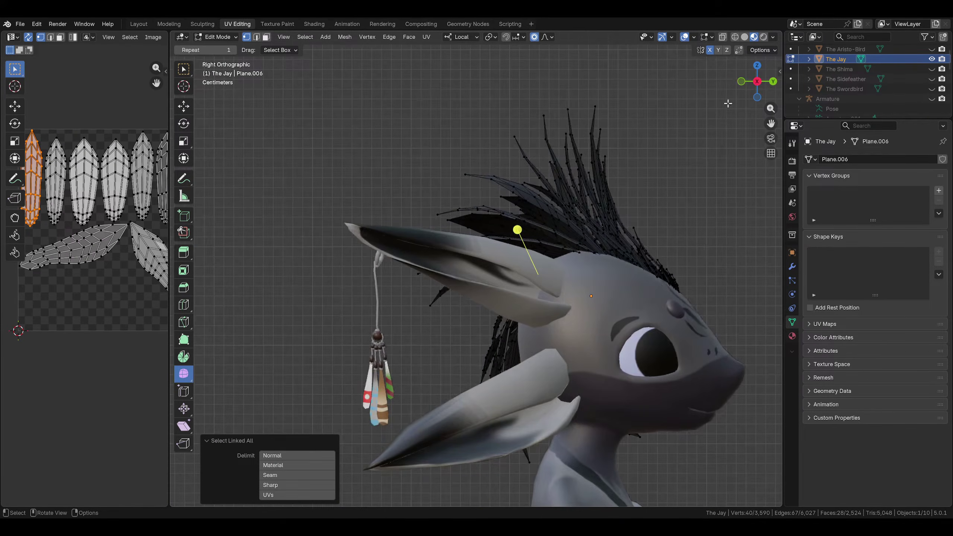
{"action": "key", "text": "s"}
{"action": "left_click", "coordinate": [729, 316]}
{"action": "key", "text": "g"}
{"action": "left_click", "coordinate": [688, 310]}
{"action": "key", "text": "g"}
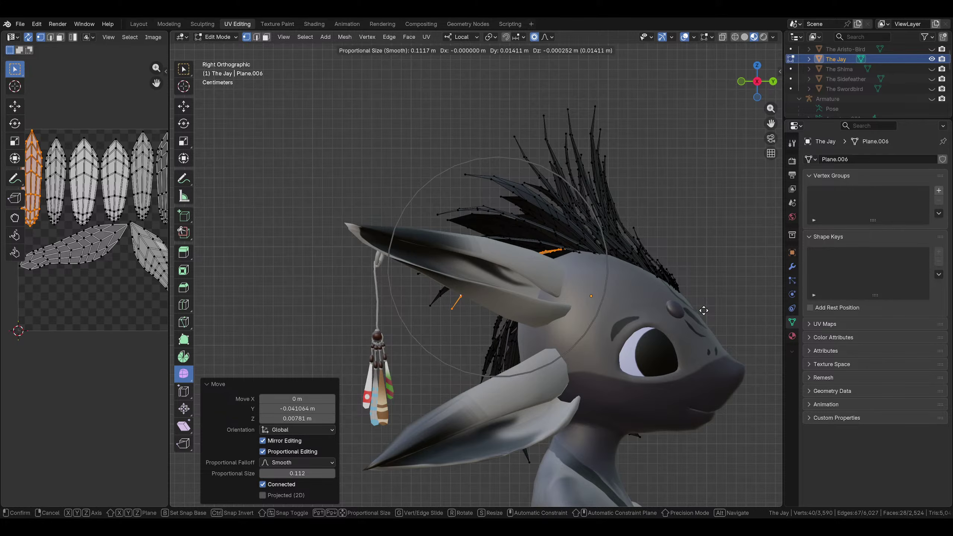
{"action": "left_click", "coordinate": [704, 310]}
Rotate the rear feather twice and refine its position in the side view, finishing with a 0.000252 m move in Y
{"action": "key", "text": "r"}
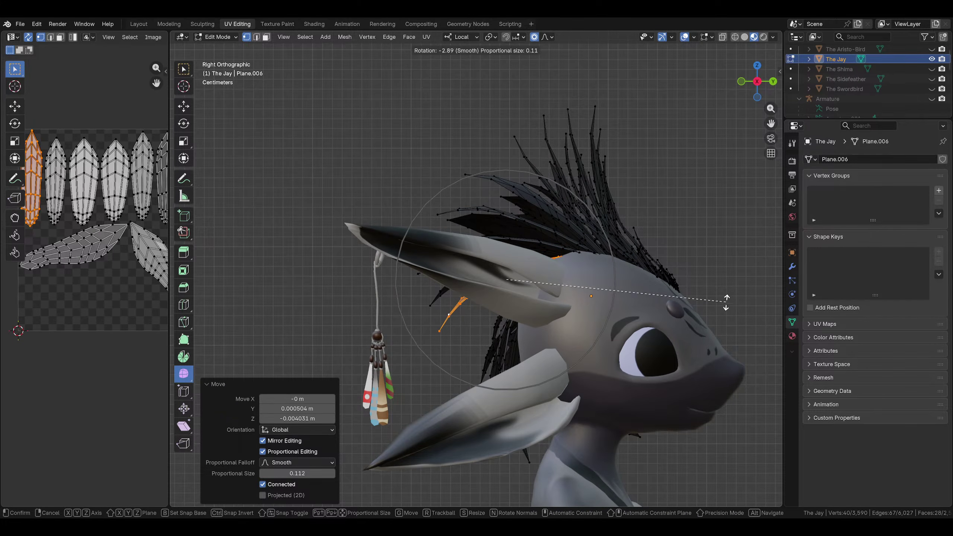
{"action": "left_click", "coordinate": [727, 302]}
{"action": "key", "text": "g"}
{"action": "left_click", "coordinate": [729, 303]}
{"action": "key", "text": "r"}
{"action": "left_click", "coordinate": [728, 314]}
{"action": "key", "text": "g"}
{"action": "left_click", "coordinate": [728, 315]}
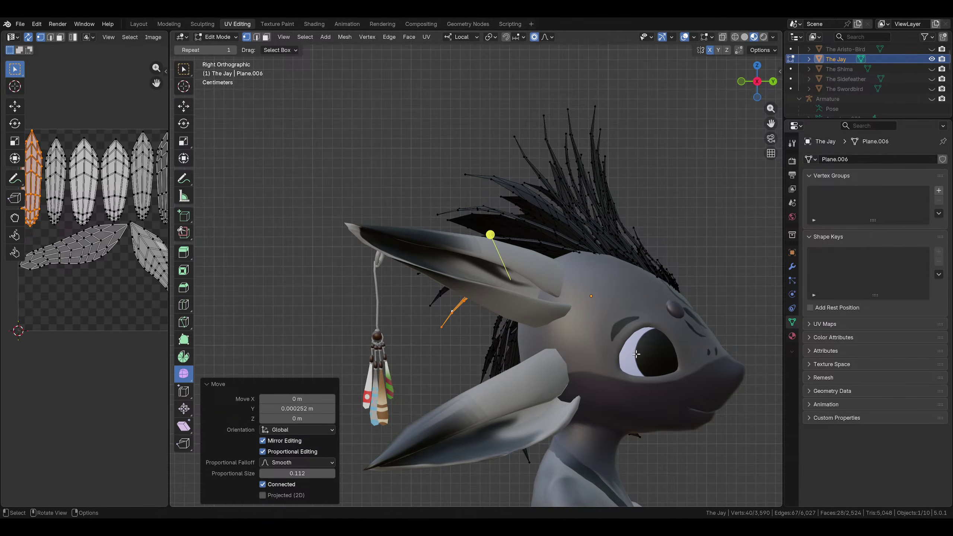
Adjust the rear feather's angle again and shift it in the right side view, raising it 0.004535 m in Z
{"action": "middle_click_drag", "start_coordinate": [636, 353], "coordinate": [732, 253]}
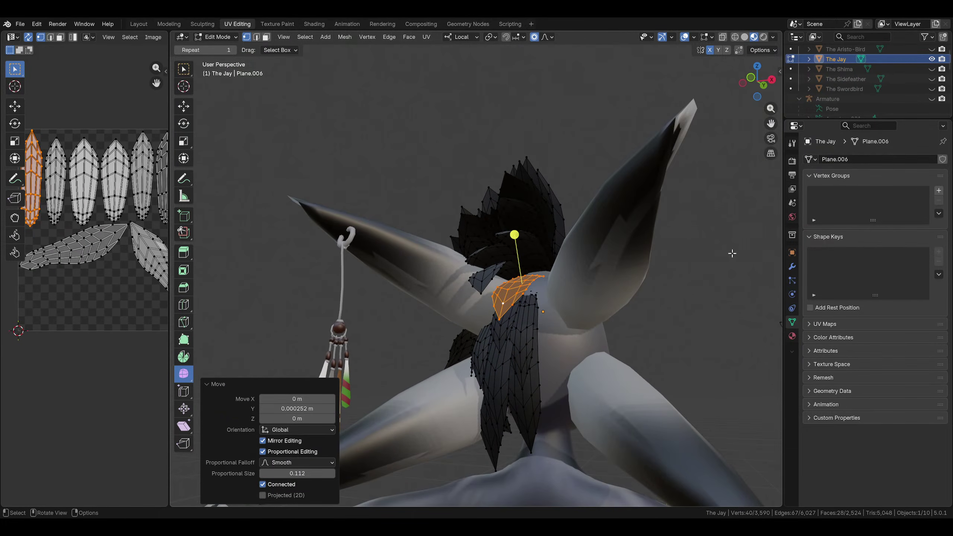
{"action": "left_click", "coordinate": [772, 80]}
{"action": "key", "text": "r"}
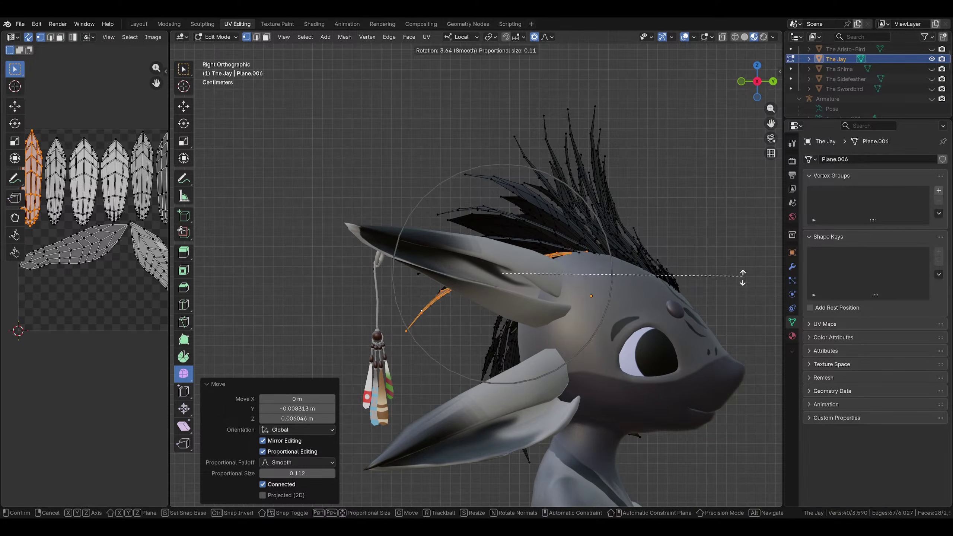
{"action": "left_click", "coordinate": [738, 295]}
{"action": "key", "text": "g"}
{"action": "left_click", "coordinate": [736, 290]}
{"action": "key", "text": "g"}
{"action": "left_click", "coordinate": [735, 289]}
Fine-tune the rear feather's rotation, move it -0.000504 m in Y and -0.002771 m in Z, and deselect it
{"action": "key", "text": "r"}
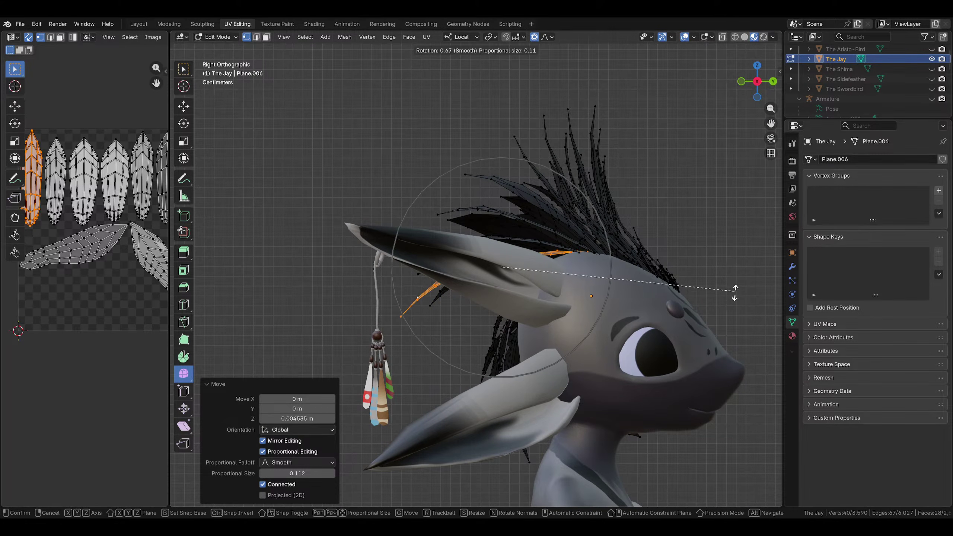
{"action": "left_click", "coordinate": [728, 311]}
{"action": "key", "text": "g"}
{"action": "left_click", "coordinate": [727, 314]}
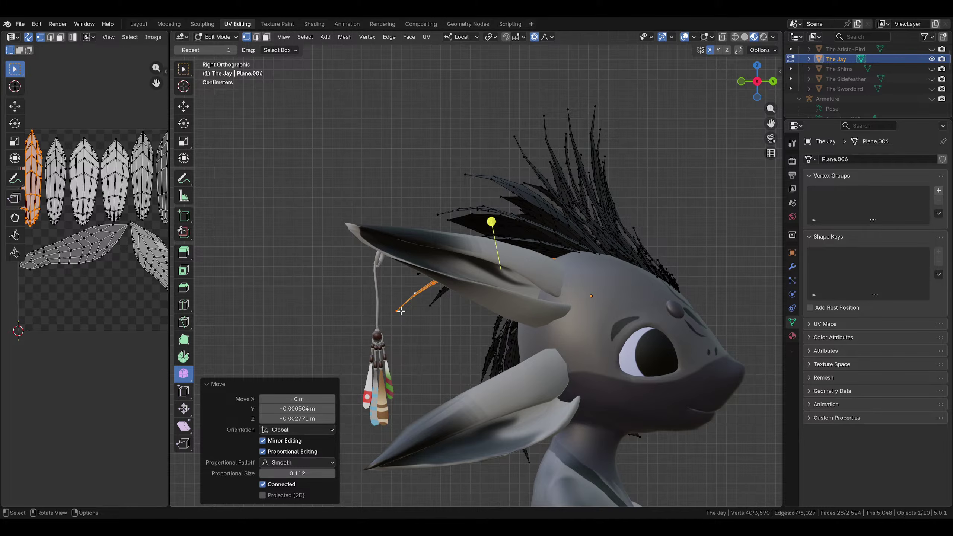
{"action": "middle_click_drag", "start_coordinate": [400, 311], "coordinate": [692, 150]}
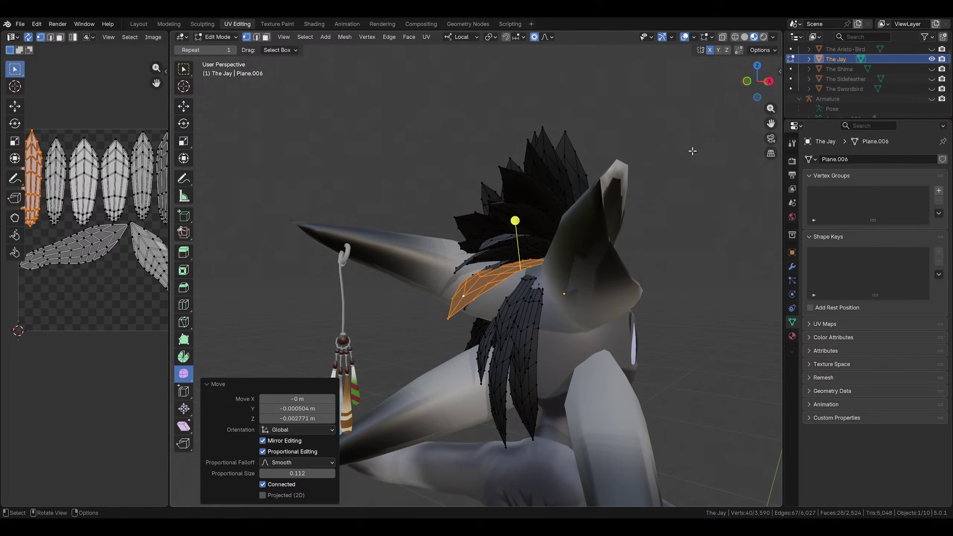
{"action": "left_click", "coordinate": [748, 82]}
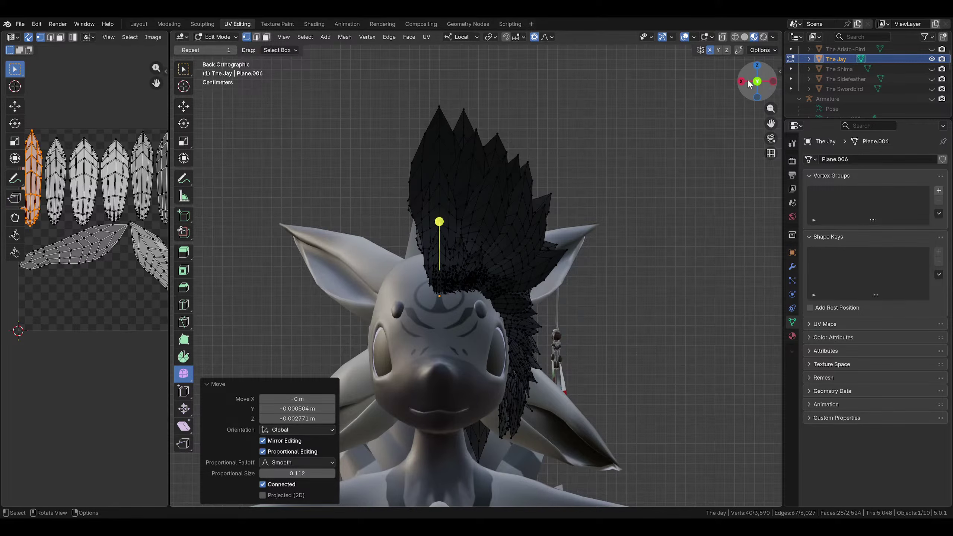
{"action": "left_click", "coordinate": [688, 157]}
{"action": "left_click", "coordinate": [741, 82]}
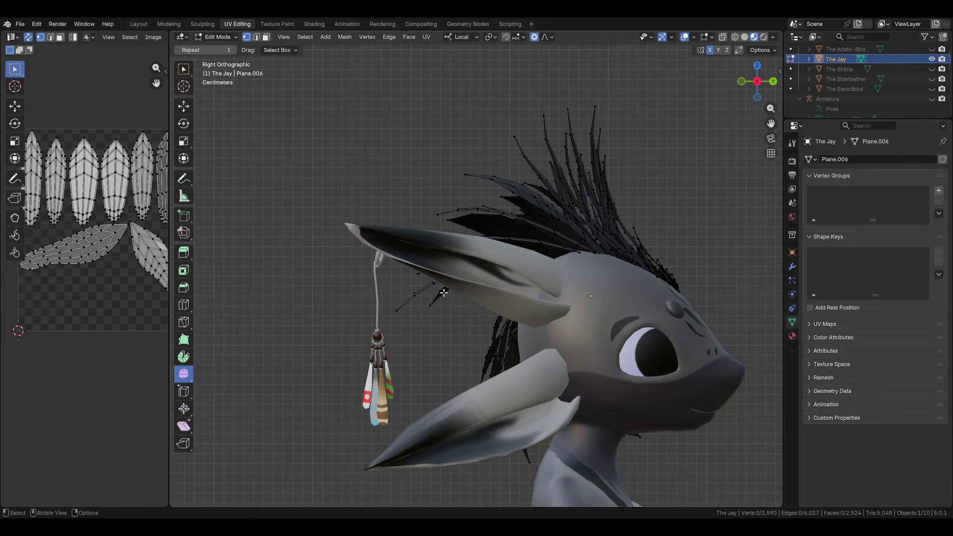
Select the whole feather lying over the back of the head between the ears and move it along Z
{"action": "middle_click_drag", "start_coordinate": [443, 293], "coordinate": [499, 300]}
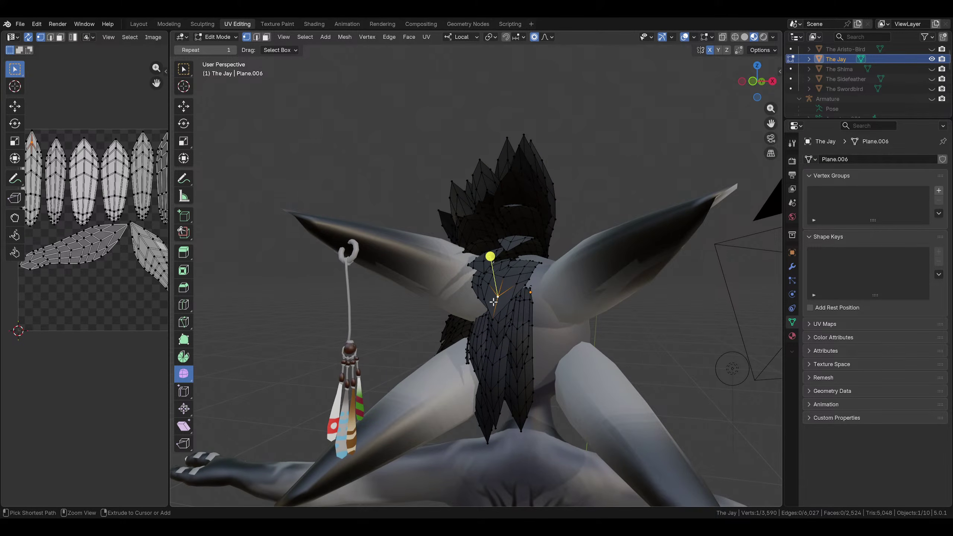
{"action": "key", "text": "ctrl+l"}
{"action": "mouse_move", "coordinate": [592, 316]}
{"action": "middle_mouse_down"}
{"action": "mouse_move", "coordinate": [631, 276]}
{"action": "mouse_move", "coordinate": [601, 279]}
{"action": "mouse_move", "coordinate": [596, 262]}
{"action": "middle_mouse_up"}
{"action": "key", "text": "g"}
{"action": "key", "text": "z"}
{"action": "left_click", "coordinate": [629, 272]}
Try to rotate and move the vertex at the base of the rear feather in the right side view
{"action": "left_click", "coordinate": [595, 263]}
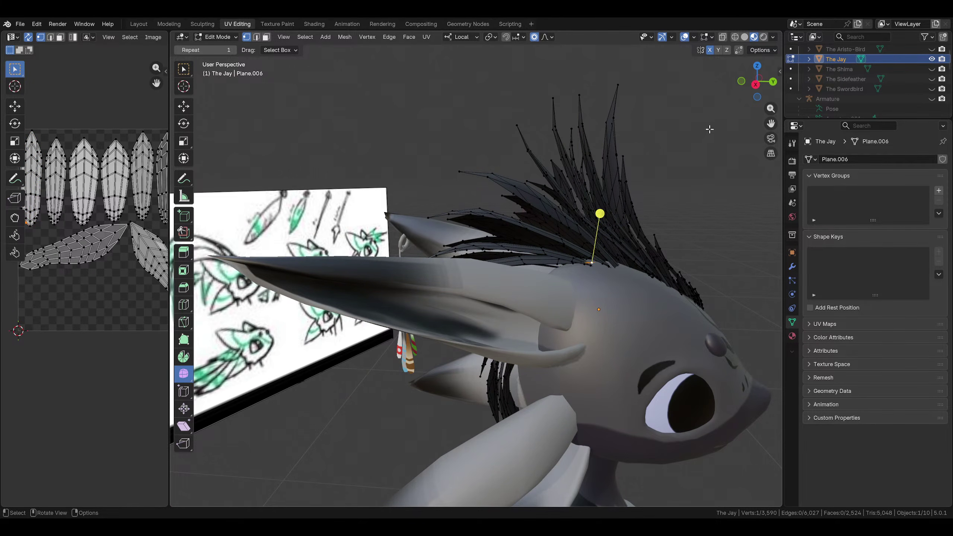
{"action": "scroll", "coordinate": [653, 195], "scroll_direction": "up", "scroll_amount": 2}
{"action": "middle_click_drag", "start_coordinate": [527, 240], "coordinate": [557, 248]}
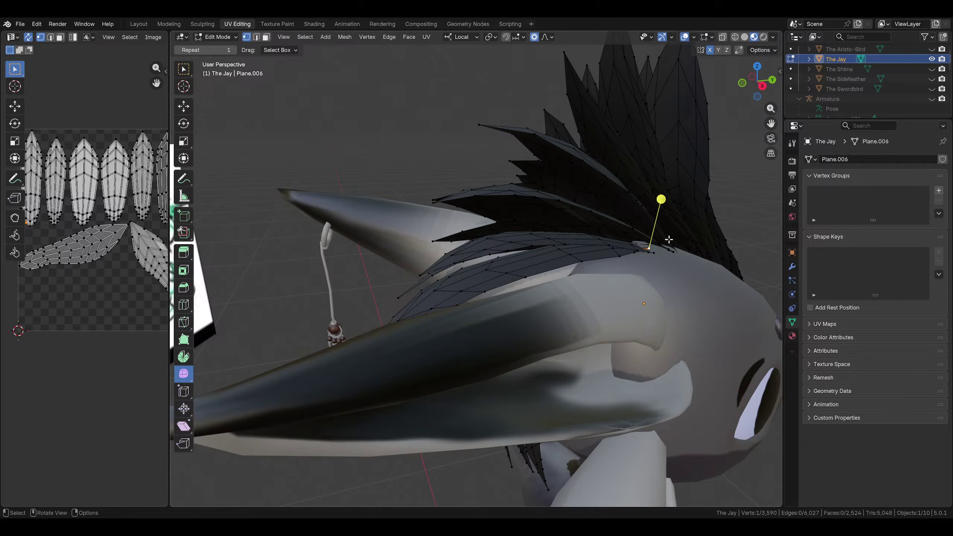
{"action": "mouse_move", "coordinate": [669, 238]}
{"action": "middle_mouse_down"}
{"action": "mouse_move", "coordinate": [650, 260]}
{"action": "mouse_move", "coordinate": [658, 270]}
{"action": "mouse_move", "coordinate": [655, 251]}
{"action": "middle_mouse_up"}
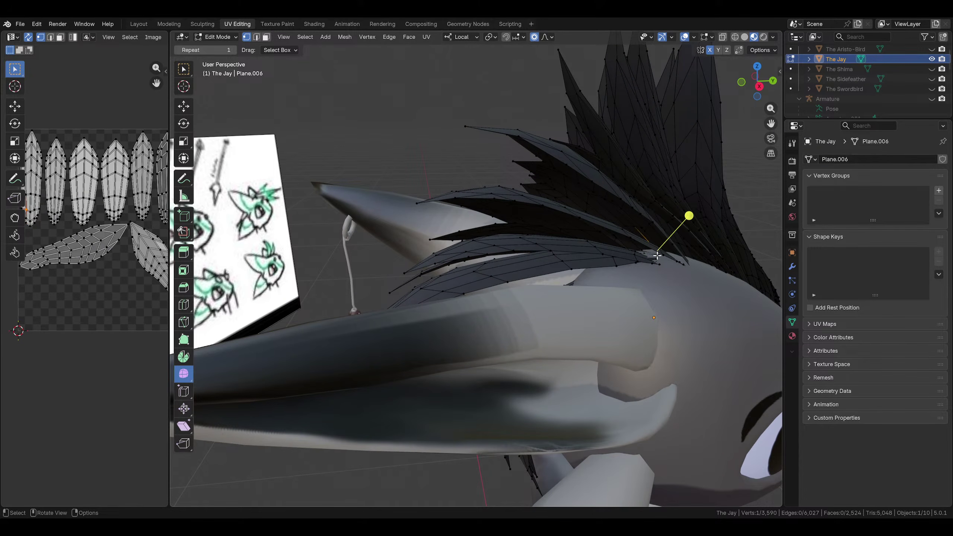
{"action": "mouse_move", "coordinate": [702, 149]}
{"action": "middle_mouse_down"}
{"action": "mouse_move", "coordinate": [675, 152]}
{"action": "mouse_move", "coordinate": [686, 153]}
{"action": "middle_mouse_up"}
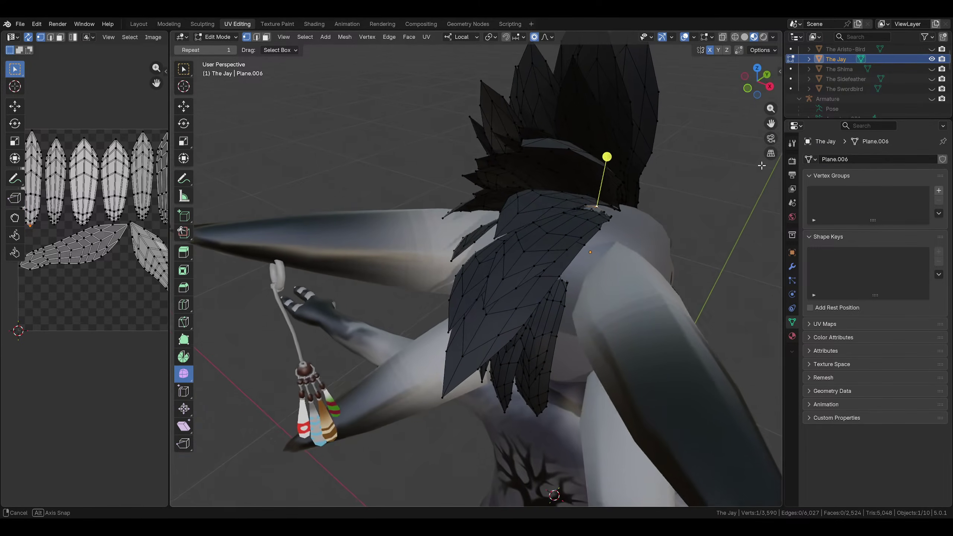
{"action": "left_click", "coordinate": [770, 76]}
{"action": "key", "text": "r"}
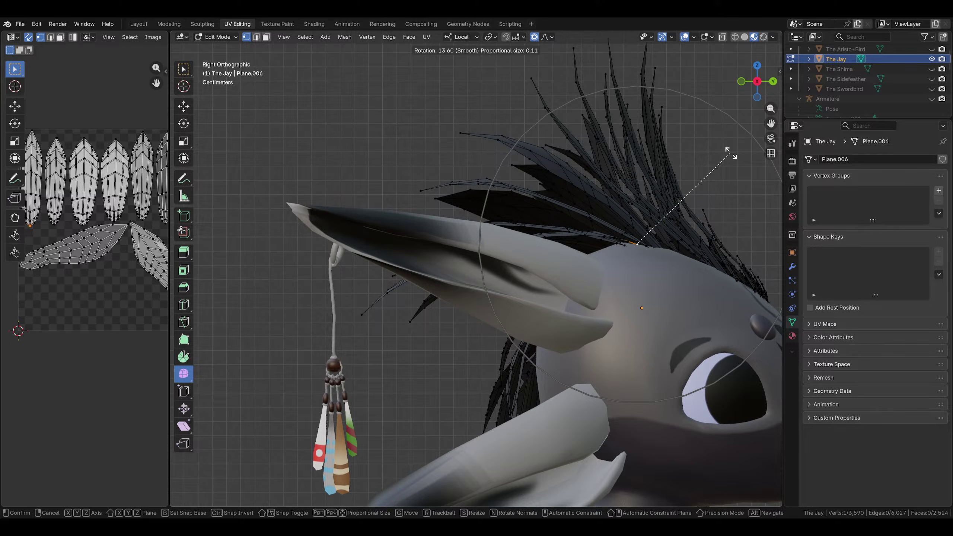
{"action": "left_click", "coordinate": [731, 159]}
{"action": "key", "text": "g"}
{"action": "right_click", "coordinate": [723, 166]}
{"action": "scroll", "coordinate": [722, 166], "scroll_direction": "down", "scroll_amount": 5}
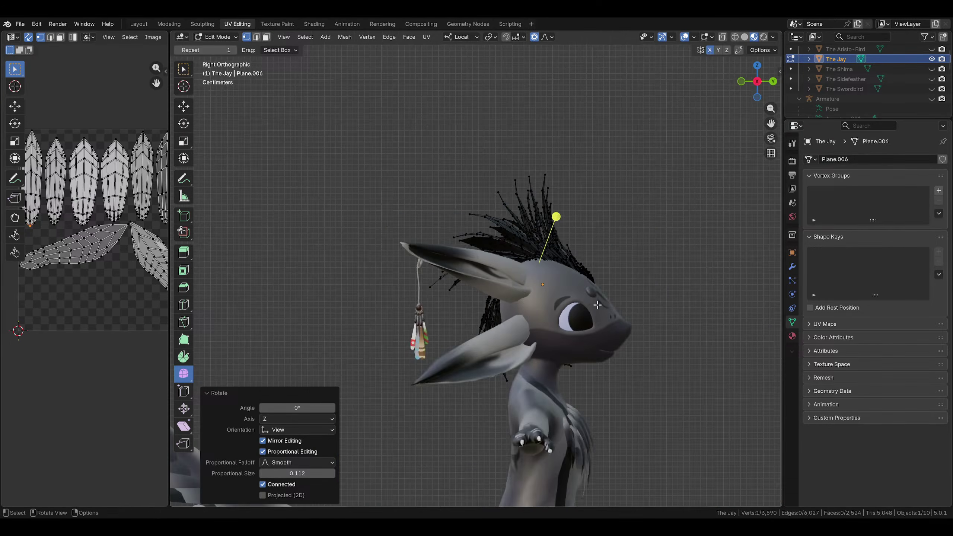
{"action": "middle_click_drag", "start_coordinate": [723, 165], "coordinate": [588, 264]}
{"action": "left_click", "coordinate": [680, 300]}
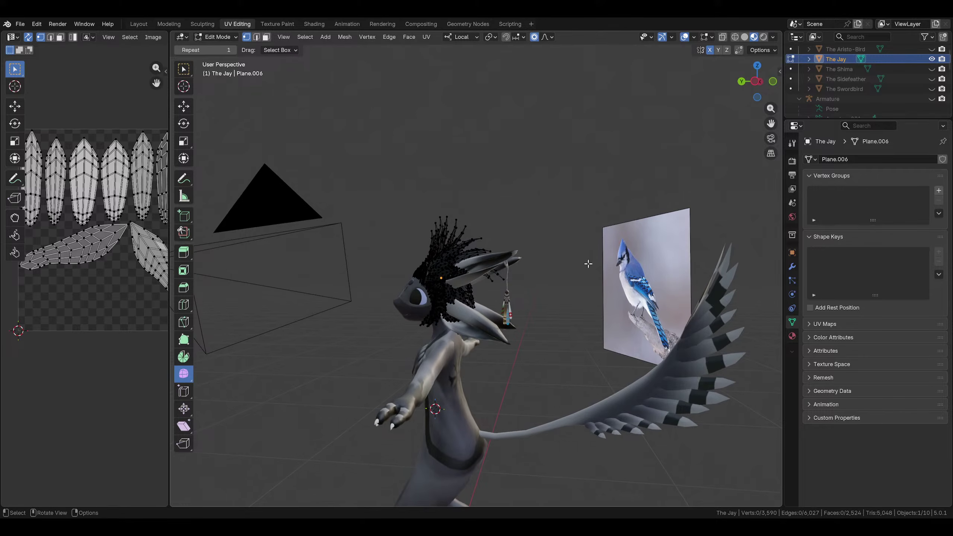
Select all the feathers stacked on the curved UV island below the row of straight feather islands
{"action": "middle_click_drag", "start_coordinate": [458, 345], "coordinate": [431, 211]}
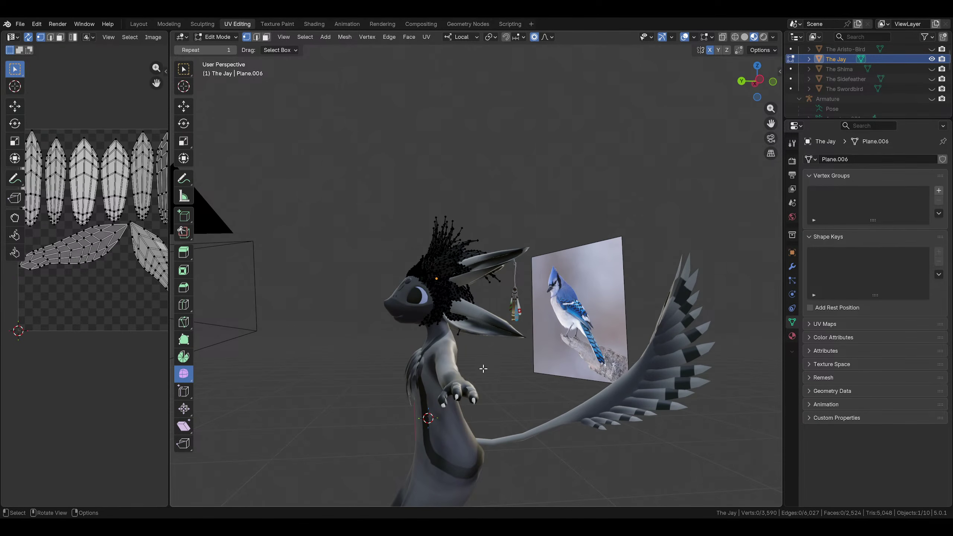
{"action": "middle_click_drag", "start_coordinate": [483, 369], "coordinate": [533, 332]}
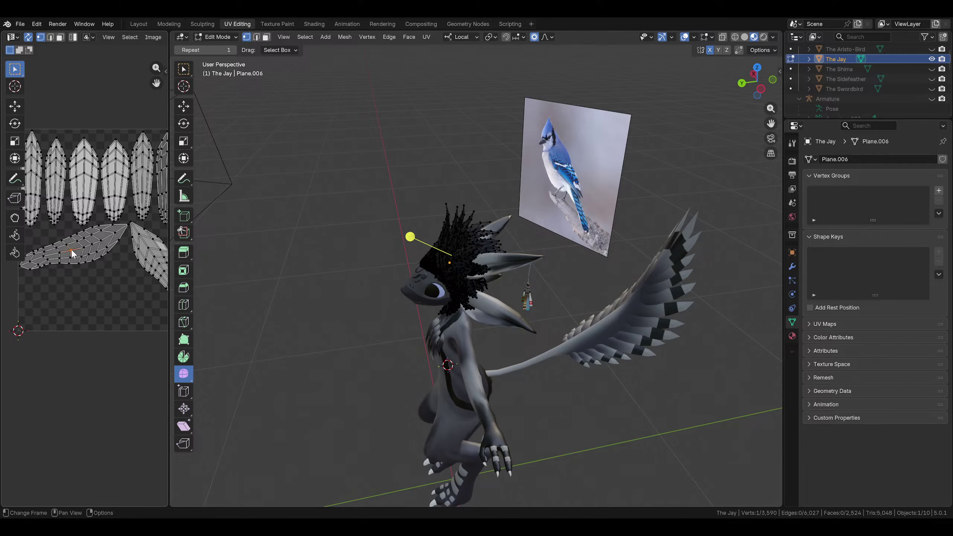
{"action": "middle_click_drag", "start_coordinate": [258, 267], "coordinate": [281, 273]}
{"action": "key", "text": "ctrl+l"}
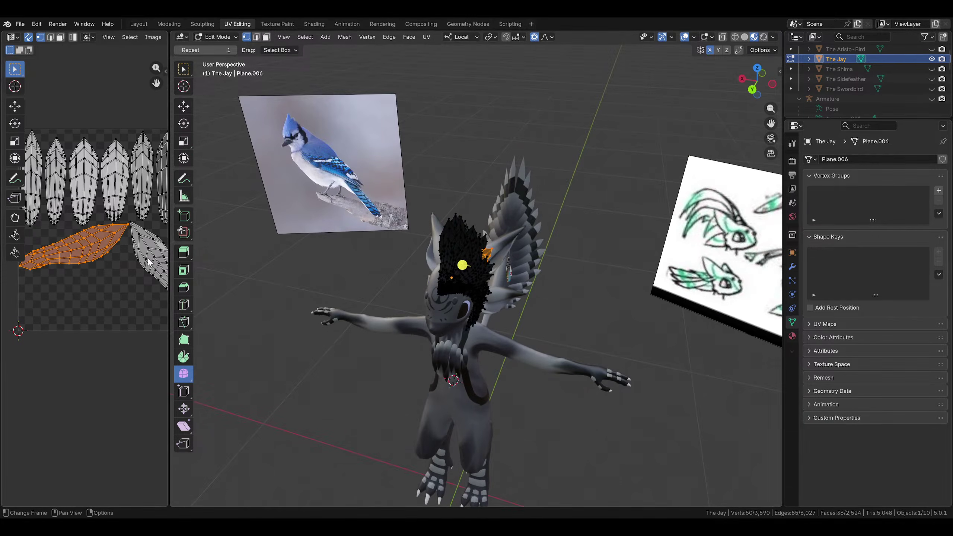
{"action": "scroll", "coordinate": [146, 259], "scroll_direction": "up", "scroll_amount": 2}
{"action": "scroll", "coordinate": [104, 258], "scroll_direction": "down", "scroll_amount": 2}
{"action": "middle_click_drag", "start_coordinate": [54, 282], "coordinate": [79, 287]}
{"action": "left_click_drag", "start_coordinate": [31, 281], "coordinate": [71, 248]}
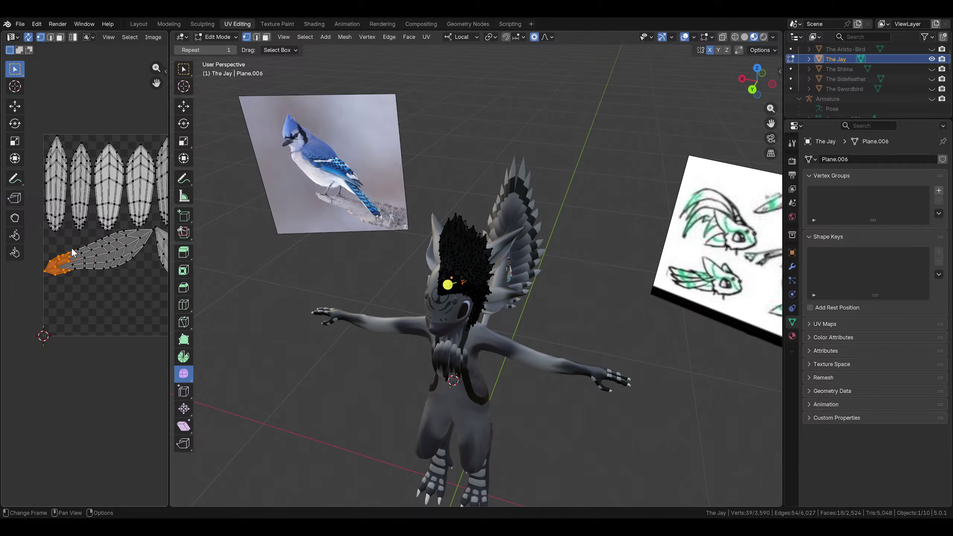
{"action": "key", "text": "ctrl+l"}
{"action": "scroll", "coordinate": [72, 248], "scroll_direction": "up", "scroll_amount": 3}
{"action": "middle_click_drag", "start_coordinate": [73, 247], "coordinate": [46, 272]}
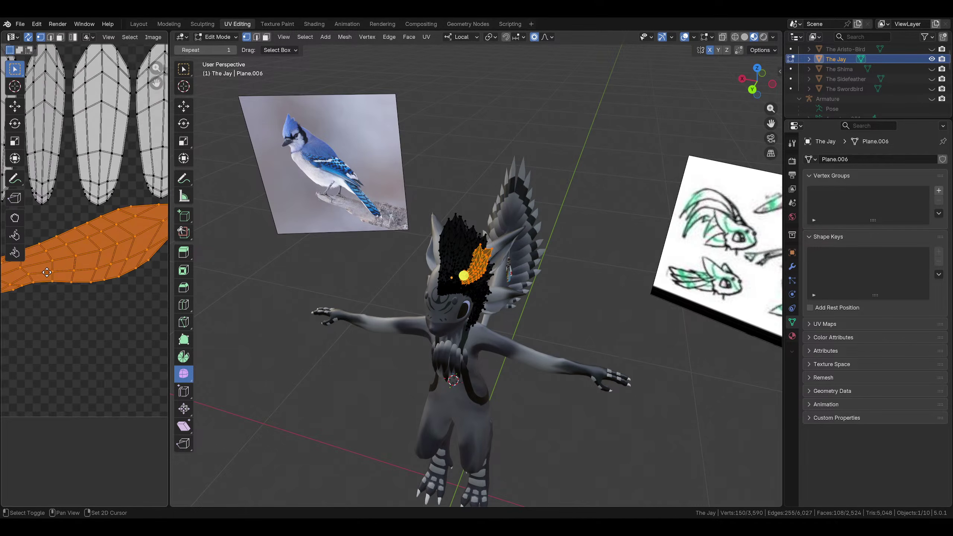
Scale the stacked curved feather UVs, rotate them and reposition them below the straight feather islands
{"action": "scroll", "coordinate": [102, 287], "scroll_direction": "down", "scroll_amount": 3}
{"action": "key", "text": "s"}
{"action": "left_click", "coordinate": [104, 288]}
{"action": "key", "text": "g"}
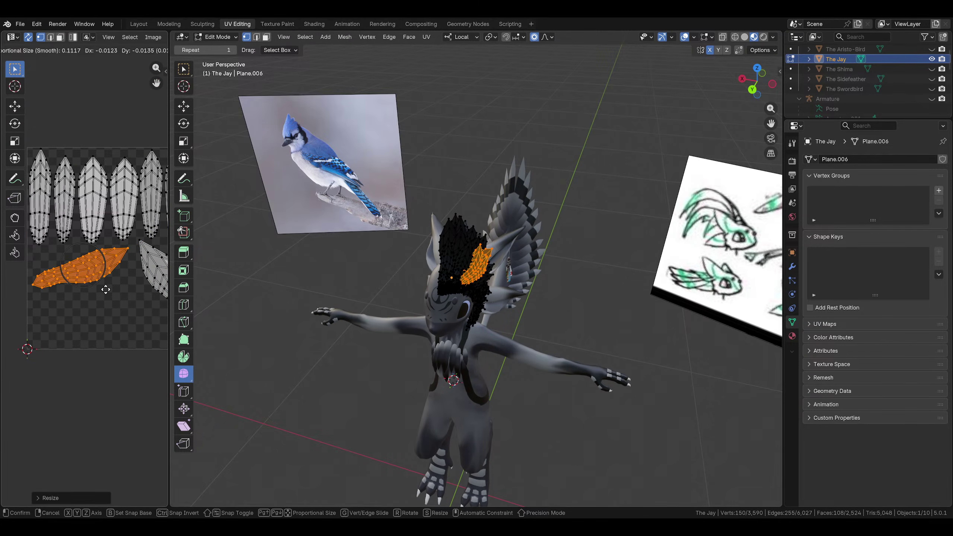
{"action": "left_click", "coordinate": [104, 292]}
{"action": "key", "text": "r"}
{"action": "left_click", "coordinate": [103, 296]}
{"action": "key", "text": "g"}
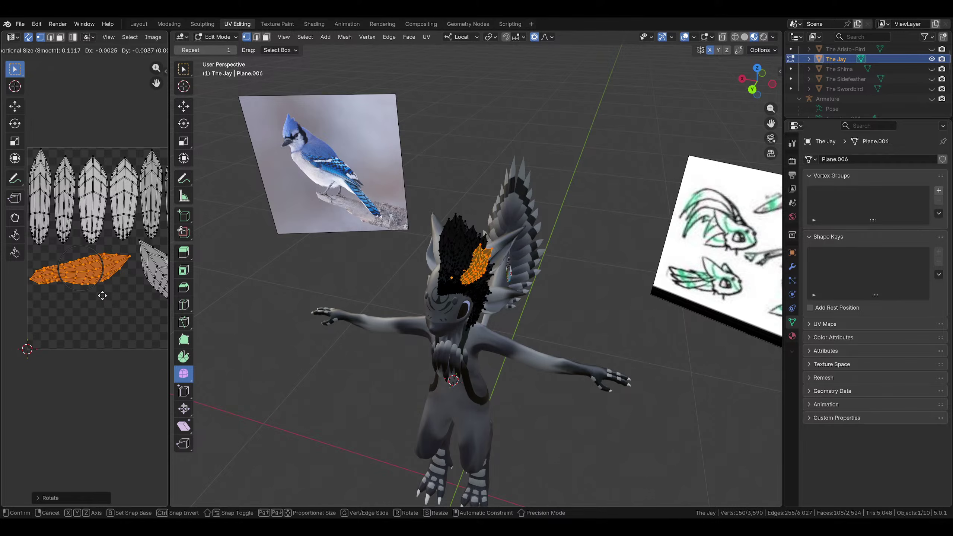
{"action": "left_click", "coordinate": [104, 300]}
Clear the UV selection and save the hairstyle file
{"action": "left_click", "coordinate": [129, 254]}
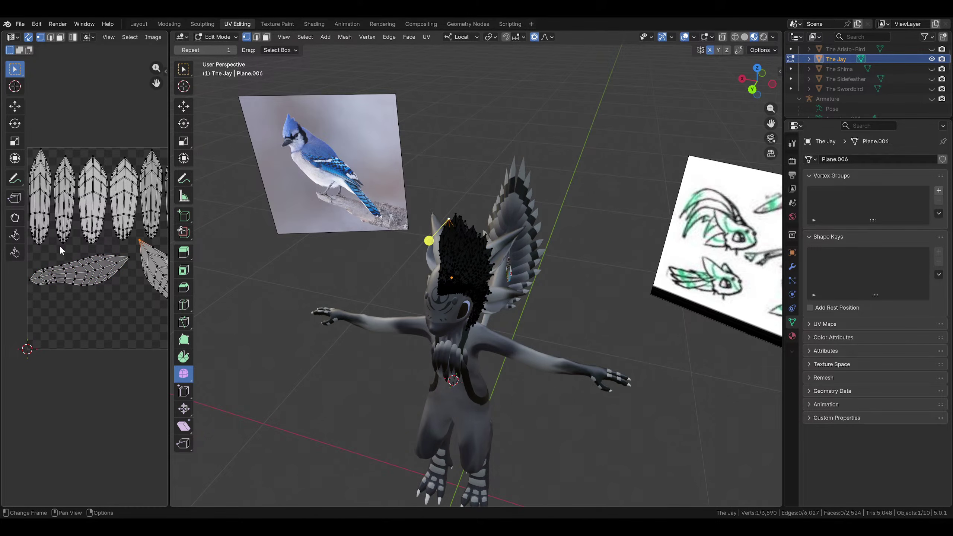
{"action": "left_click", "coordinate": [412, 225]}
{"action": "middle_click_drag", "start_coordinate": [411, 224], "coordinate": [379, 244]}
{"action": "scroll", "coordinate": [608, 272], "scroll_direction": "up", "scroll_amount": 3}
{"action": "middle_click_drag", "start_coordinate": [608, 272], "coordinate": [543, 236]}
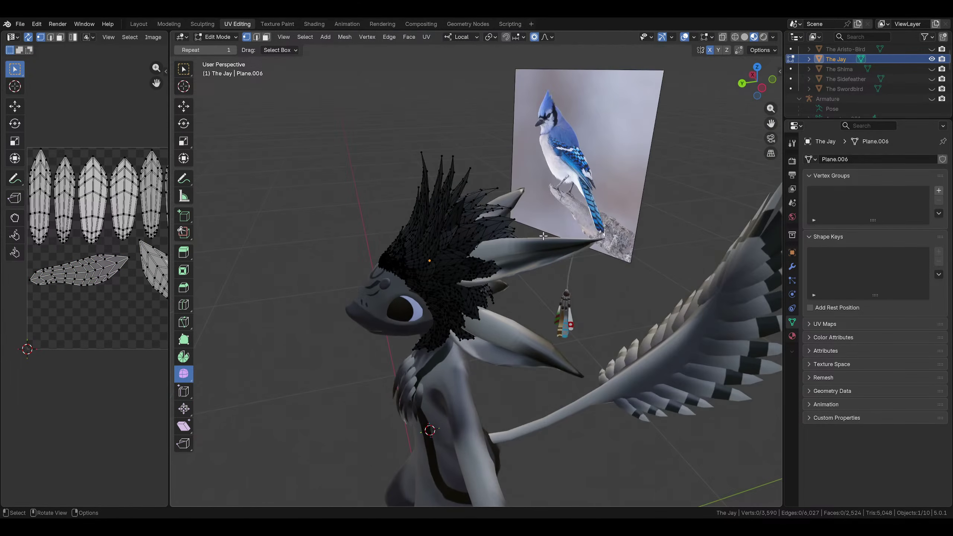
{"action": "key", "text": "ctrl+s"}
Select the whole curved feather at the side of the crest, duplicate it, place the copy above the ear, and deselect it
{"action": "middle_click_drag", "start_coordinate": [497, 202], "coordinate": [492, 185]}
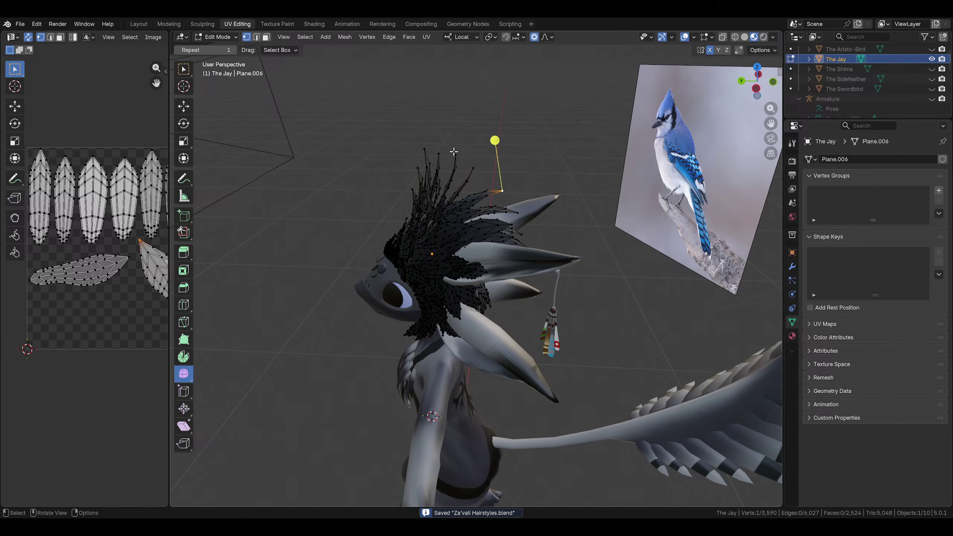
{"action": "left_click", "coordinate": [438, 156]}
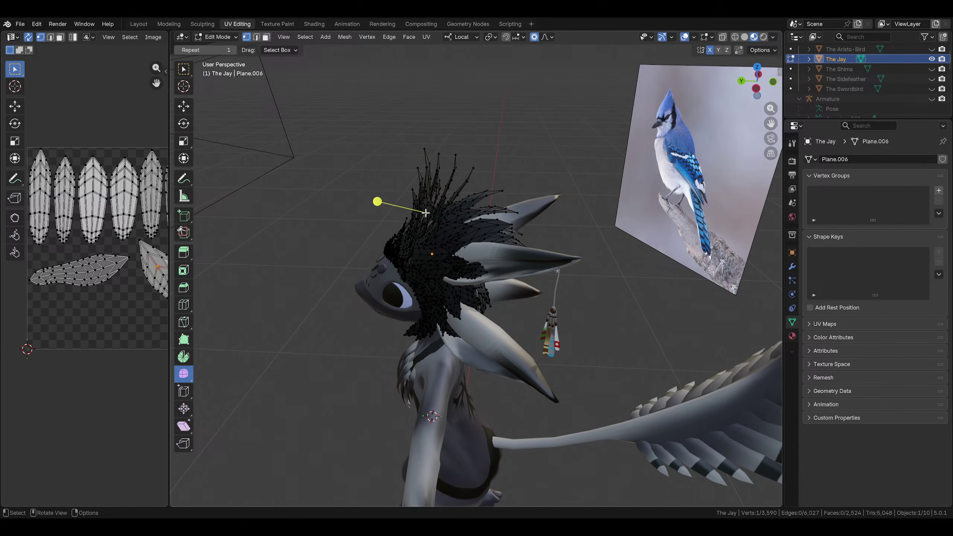
{"action": "middle_click_drag", "start_coordinate": [460, 204], "coordinate": [505, 228]}
{"action": "left_click", "coordinate": [505, 229]}
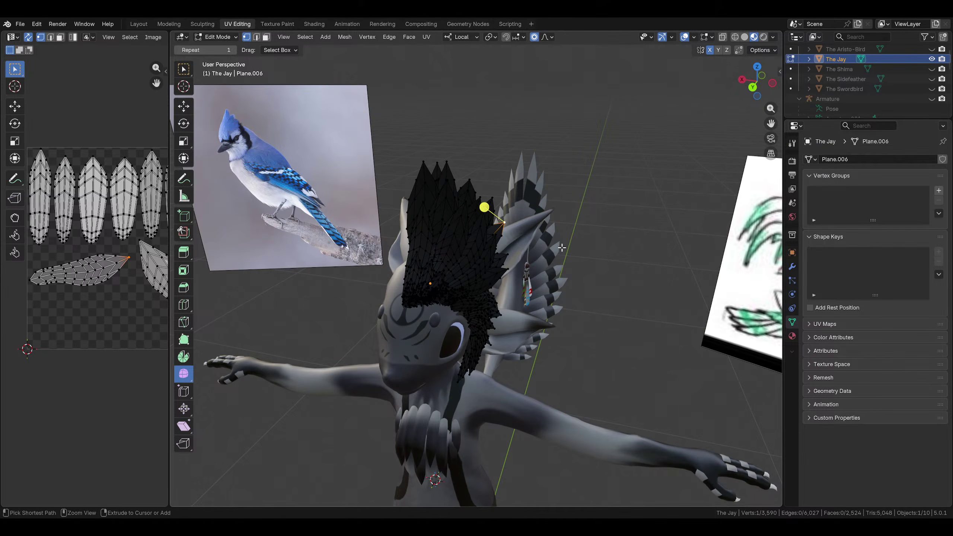
{"action": "key", "text": "ctrl+l"}
{"action": "key", "text": "shift+d"}
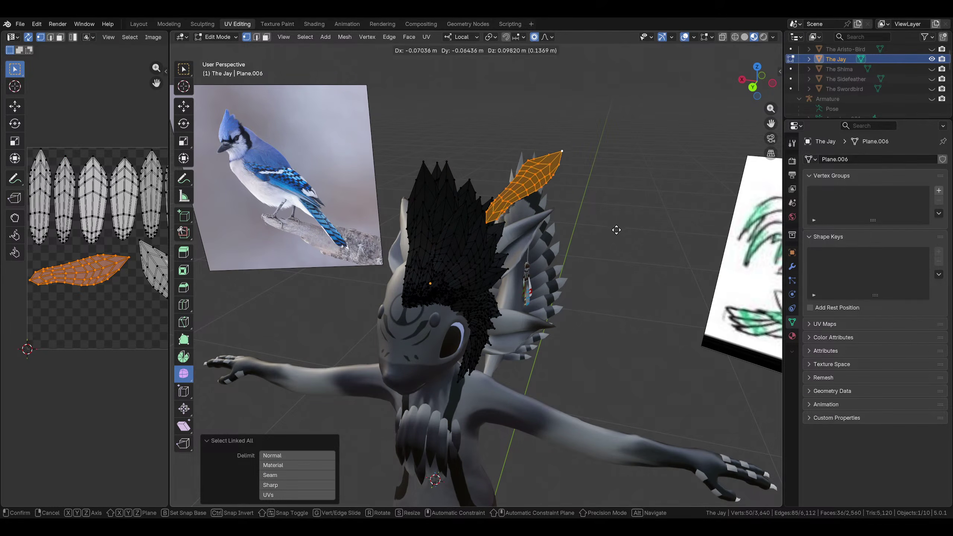
{"action": "left_click", "coordinate": [627, 219]}
{"action": "middle_click_drag", "start_coordinate": [602, 236], "coordinate": [538, 331], "text": "shift"}
{"action": "scroll", "coordinate": [538, 331], "scroll_direction": "up", "scroll_amount": 4}
{"action": "key", "text": "alt+a"}
{"action": "middle_click_drag", "start_coordinate": [400, 339], "coordinate": [435, 317]}
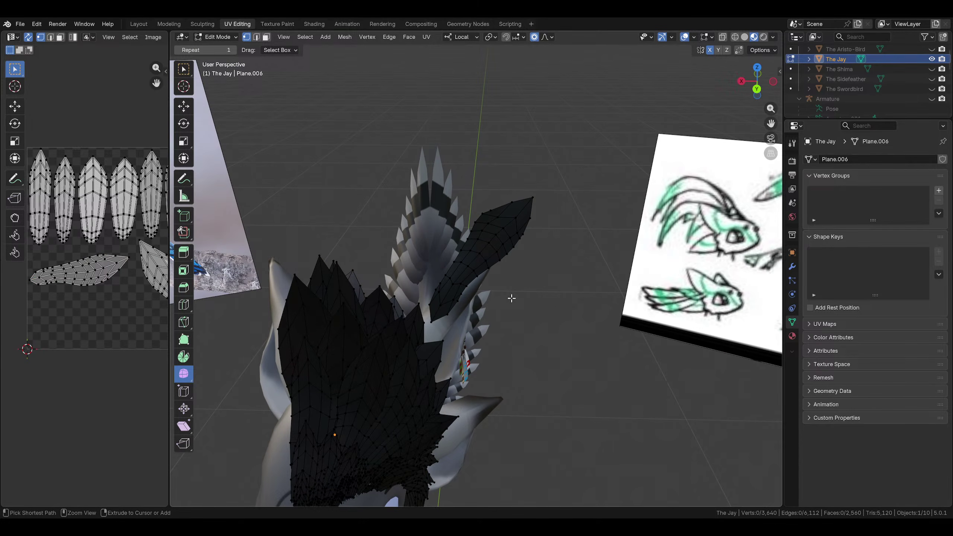
Undo the last feather copy, then duplicate the whole centre-line crest feather and raise the new copy about 0.165 m along Z
{"action": "key", "text": "ctrl+z"}
{"action": "key", "text": "ctrl+z"}
{"action": "key", "text": "alt+a"}
{"action": "middle_click_drag", "start_coordinate": [511, 299], "coordinate": [461, 294]}
{"action": "key", "text": "ctrl+l"}
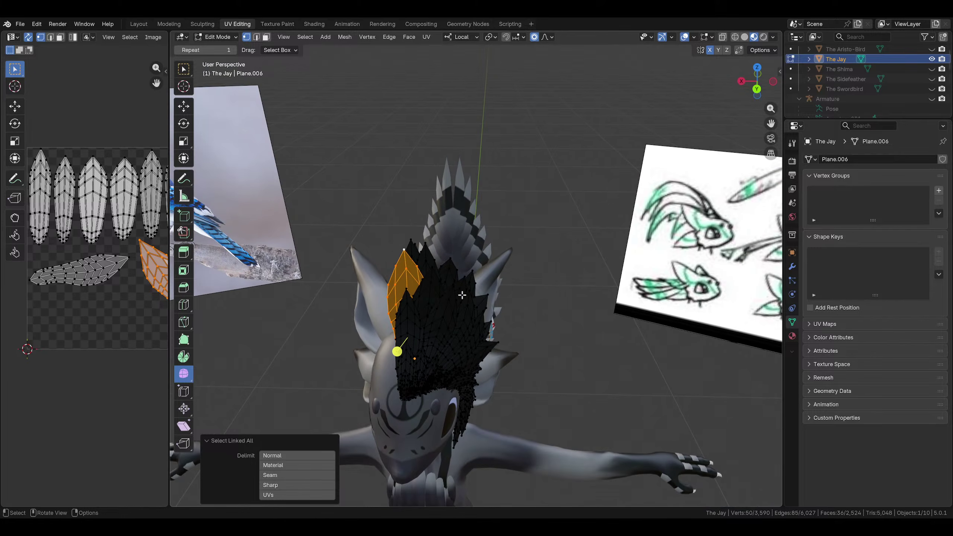
{"action": "key", "text": "shift+d"}
{"action": "key", "text": "z"}
{"action": "left_click", "coordinate": [478, 193]}
Rotate the duplicated feather 55° about its local X axis so it leans back over the head
{"action": "key", "text": "r"}
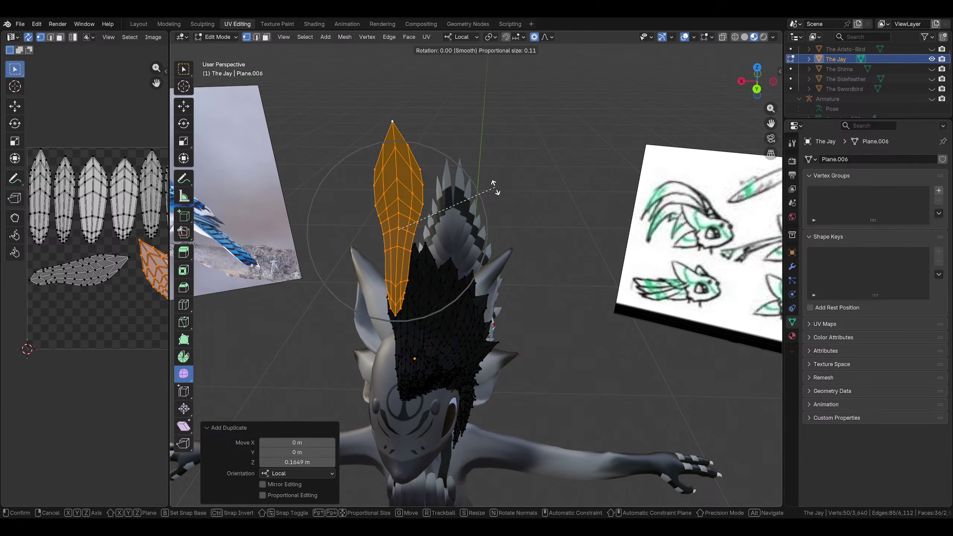
{"action": "key", "text": "x"}
{"action": "left_click", "coordinate": [506, 285]}
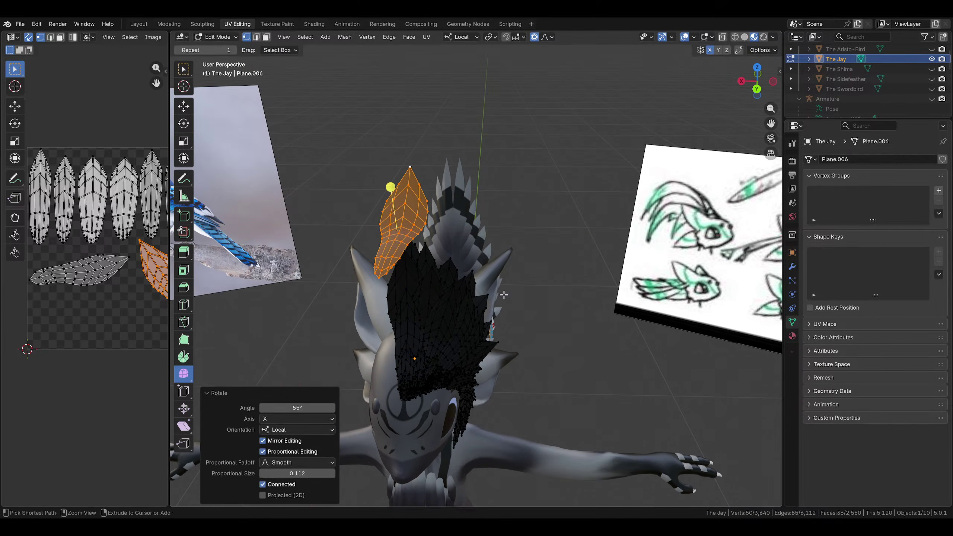
Bend the duplicated feather into an arch in side view, rotating its rear tip about 37° and another 6.65° with proportional editing
{"action": "middle_click_drag", "start_coordinate": [506, 285], "coordinate": [424, 186]}
{"action": "left_click", "coordinate": [438, 168]}
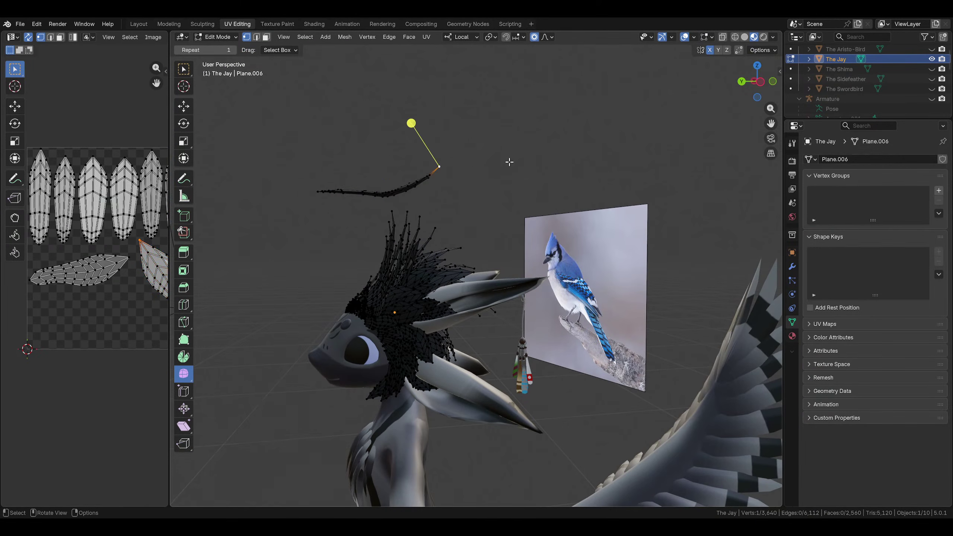
{"action": "left_click", "coordinate": [761, 89]}
{"action": "key", "text": "r"}
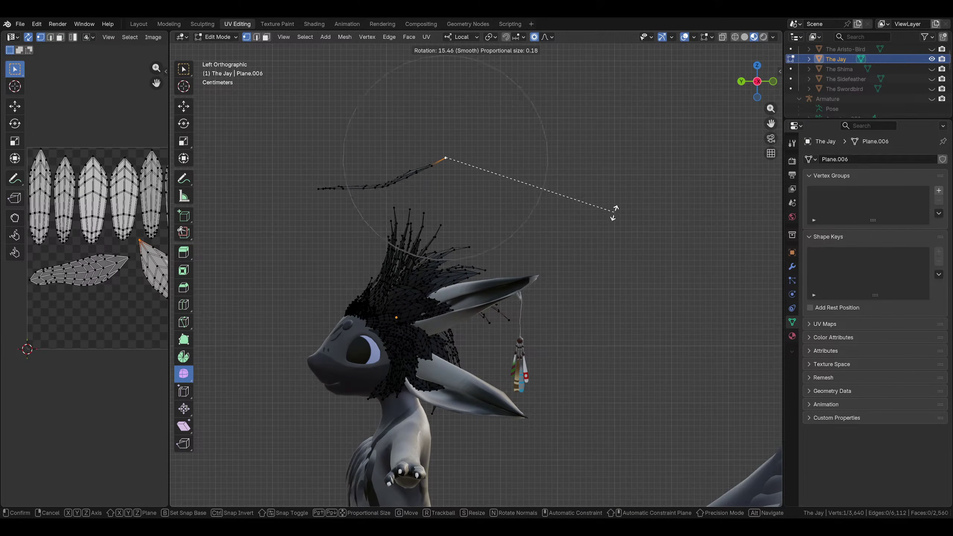
{"action": "scroll", "coordinate": [608, 226], "scroll_direction": "up", "scroll_amount": 3}
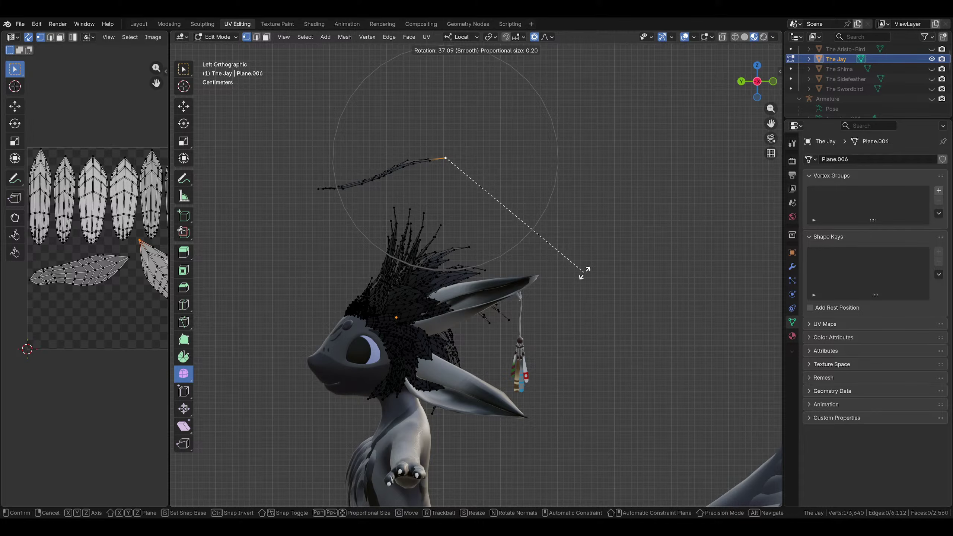
{"action": "scroll", "coordinate": [584, 273], "scroll_direction": "down", "scroll_amount": 1}
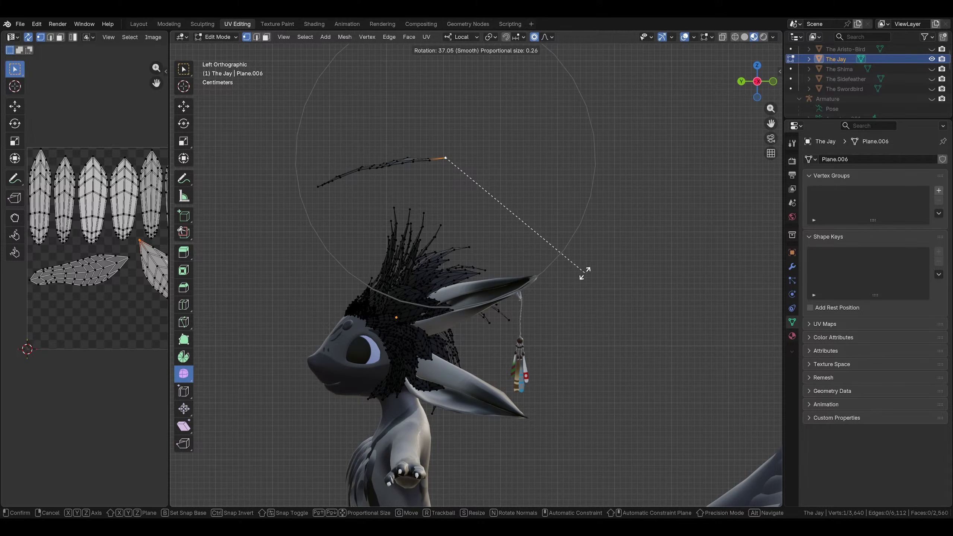
{"action": "left_click", "coordinate": [584, 273]}
{"action": "key", "text": "r"}
{"action": "scroll", "coordinate": [580, 210], "scroll_direction": "up", "scroll_amount": 4}
{"action": "left_click", "coordinate": [574, 211]}
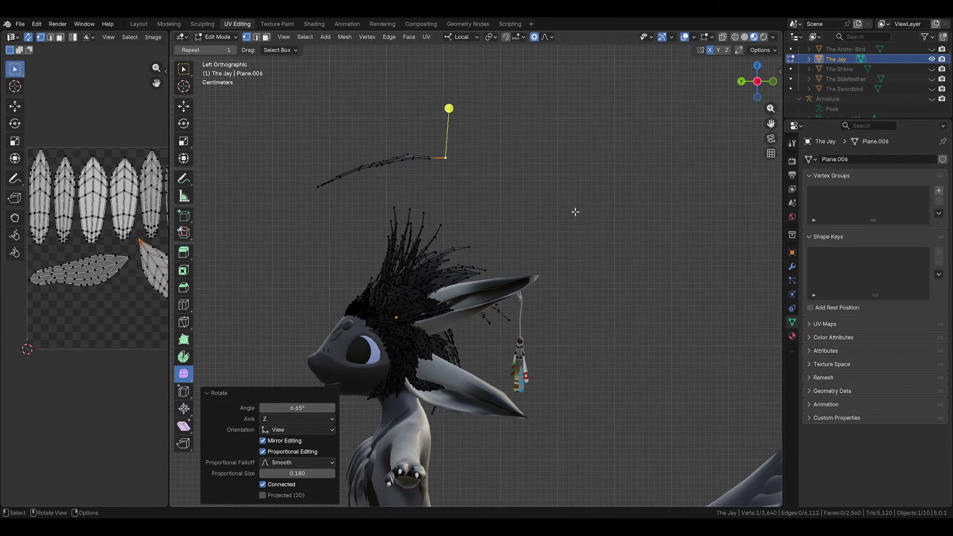
Smooth the bump midway along the arched feather by lowering a midrib vertex slightly along local Z, and clear the selection
{"action": "key", "text": "g"}
{"action": "key", "text": "z"}
{"action": "key", "text": "z"}
{"action": "scroll", "coordinate": [405, 161], "scroll_direction": "up", "scroll_amount": 7}
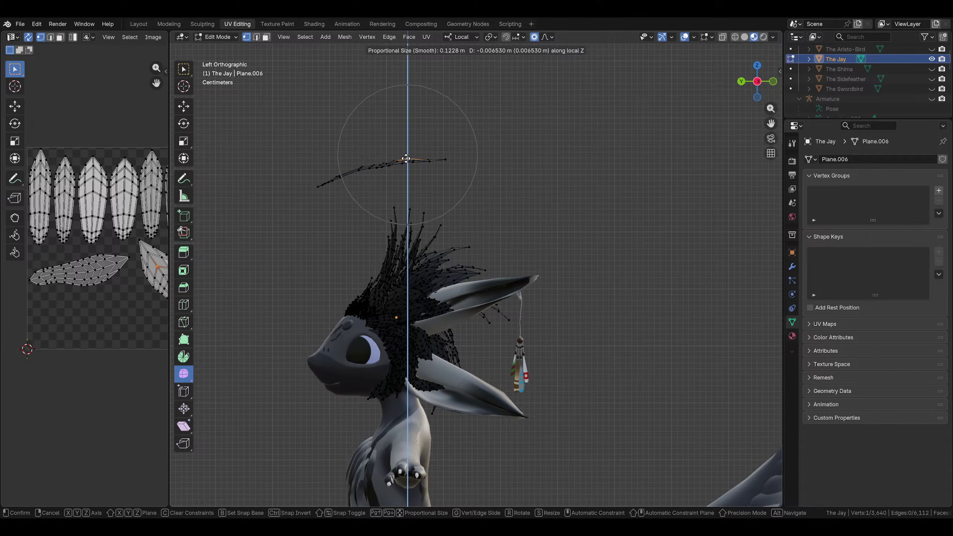
{"action": "left_click", "coordinate": [404, 158]}
{"action": "left_click", "coordinate": [459, 194]}
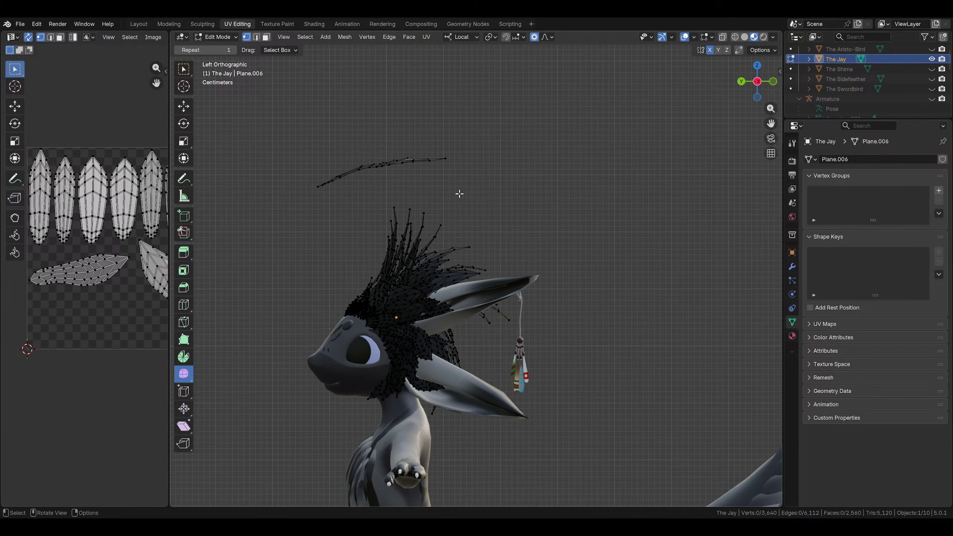
Stretch the feather's front base about 0.206 m forward along Y in top view with proportional editing
{"action": "middle_click_drag", "start_coordinate": [459, 194], "coordinate": [551, 270]}
{"action": "middle_click_drag", "start_coordinate": [441, 289], "coordinate": [424, 303]}
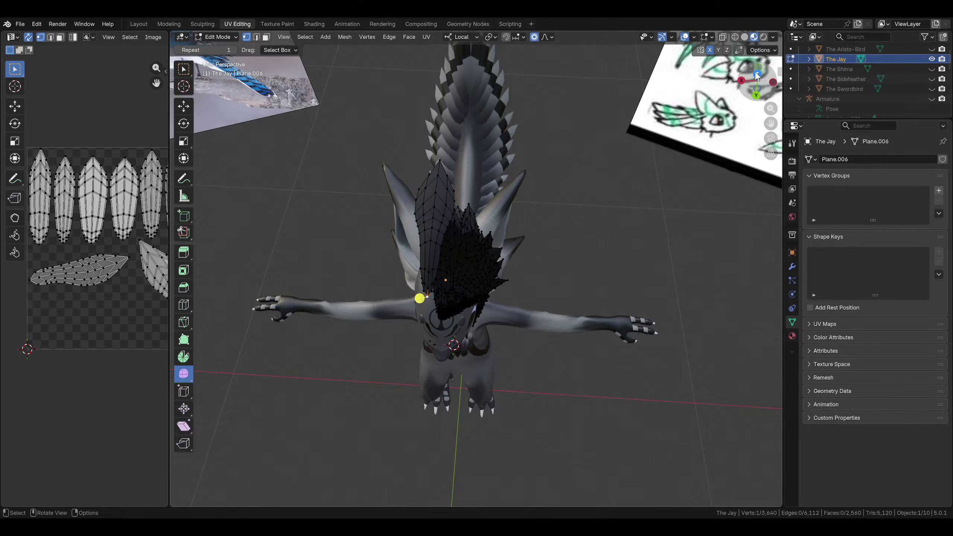
{"action": "left_click", "coordinate": [756, 75]}
{"action": "key", "text": "g"}
{"action": "key", "text": "z"}
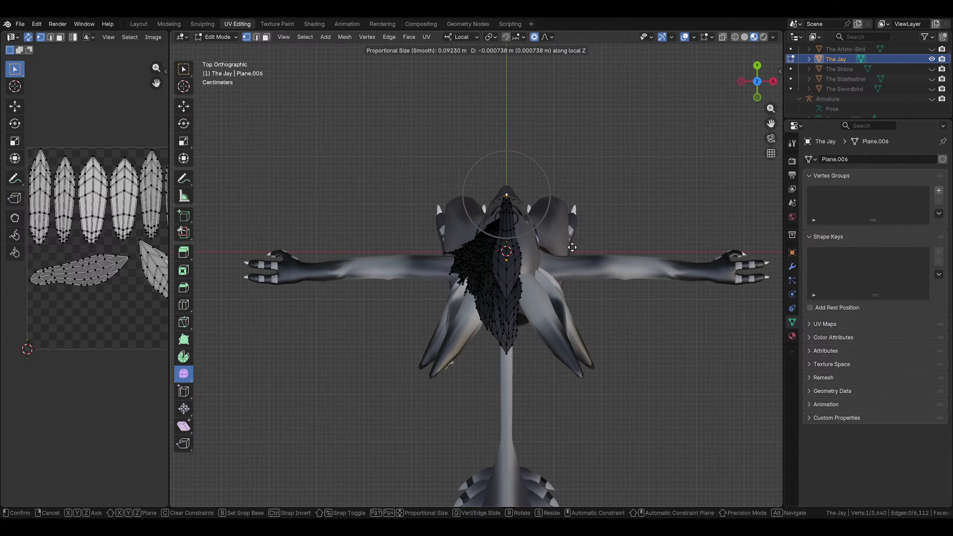
{"action": "key", "text": "y"}
{"action": "scroll", "coordinate": [570, 237], "scroll_direction": "down", "scroll_amount": 1}
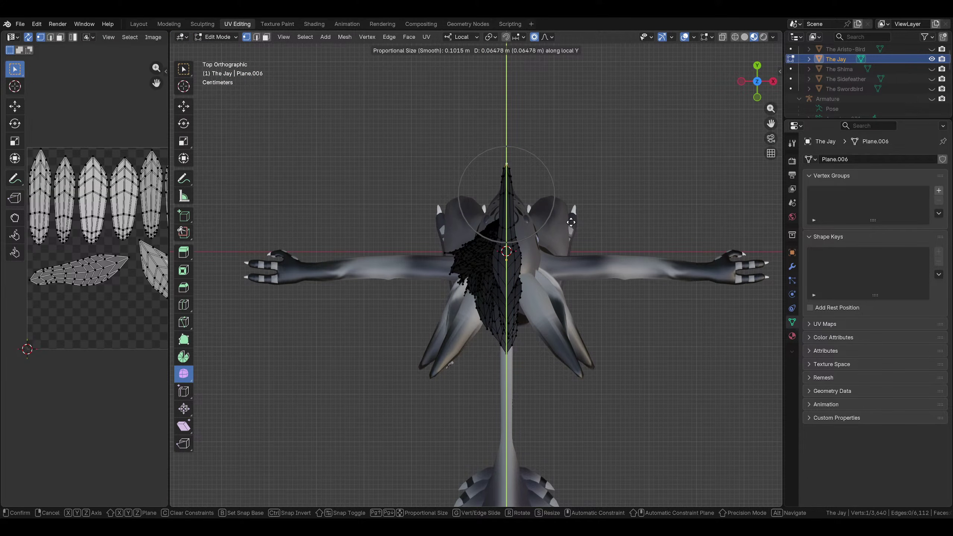
{"action": "left_click", "coordinate": [572, 159]}
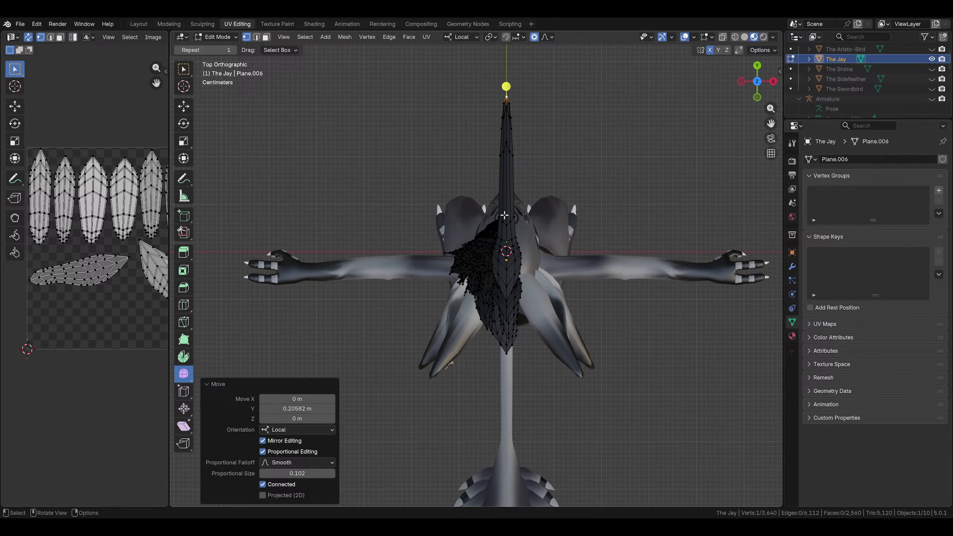
Narrow the feather's stretched shaft by selecting its edge vertices and scaling them to about 0.318 along X
{"action": "left_click", "coordinate": [503, 216], "text": "shift"}
{"action": "key", "text": "s"}
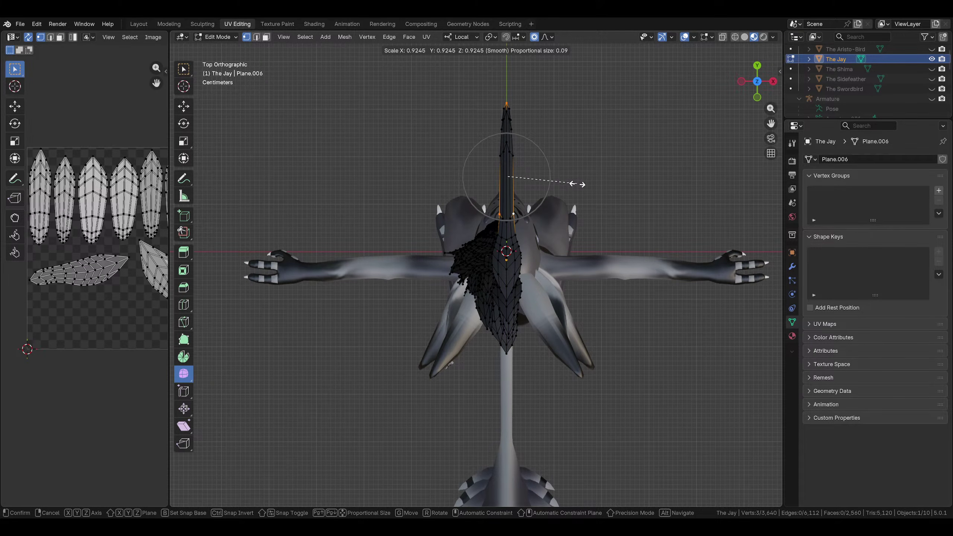
{"action": "left_click", "coordinate": [581, 182]}
{"action": "key", "text": "s"}
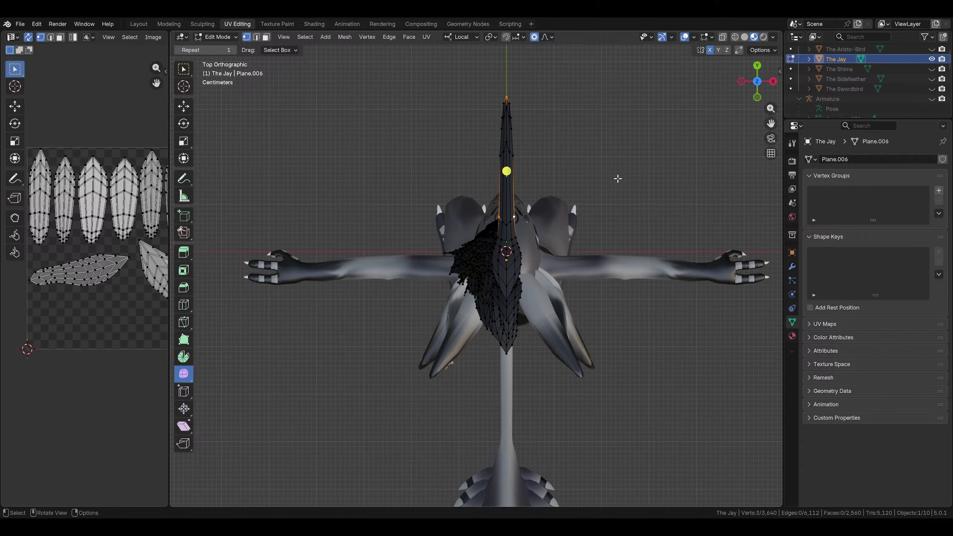
{"action": "key", "text": "x"}
{"action": "left_click", "coordinate": [507, 171]}
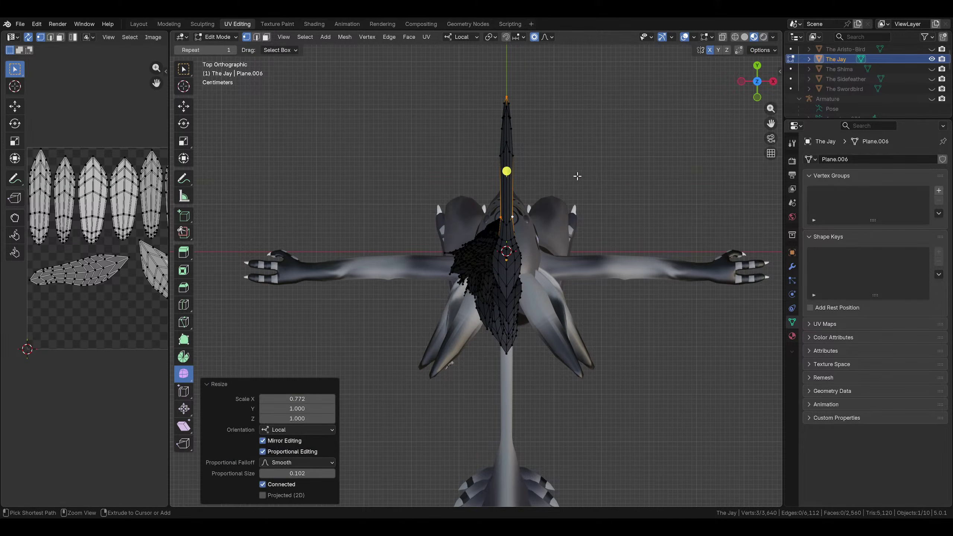
{"action": "key", "text": "shift+r"}
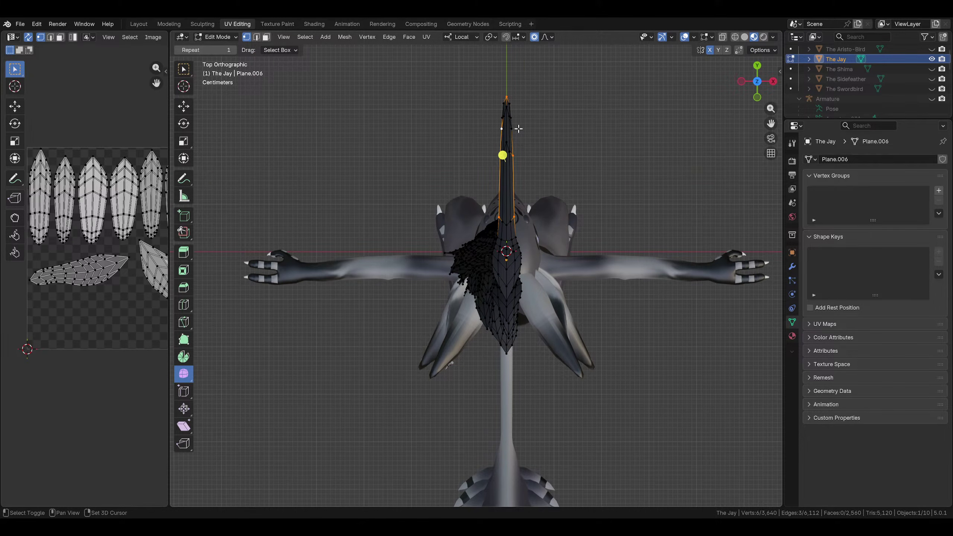
{"action": "key", "text": "s"}
{"action": "key", "text": "x"}
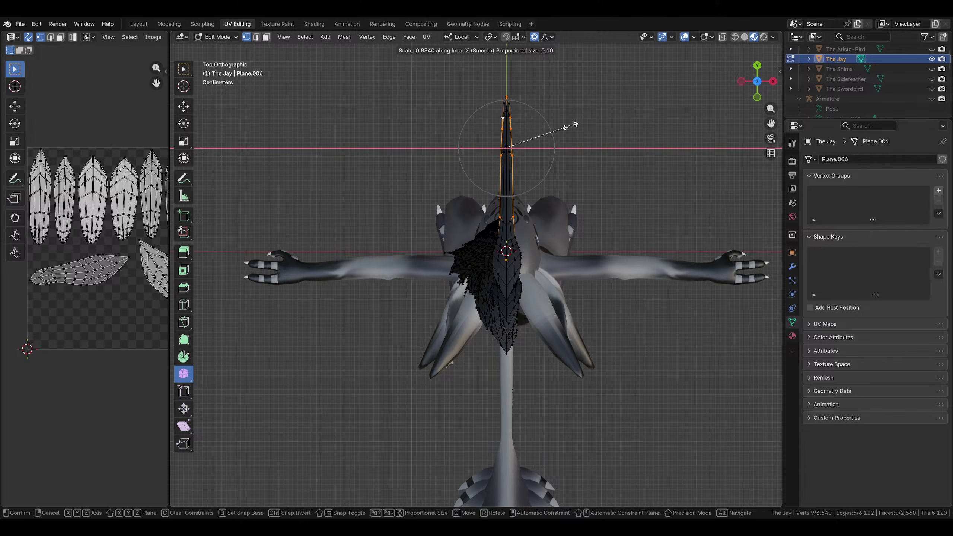
{"action": "left_click", "coordinate": [528, 135]}
Delete the single vertex at the rear tip of the duplicated feather
{"action": "middle_click_drag", "start_coordinate": [537, 164], "coordinate": [617, 330]}
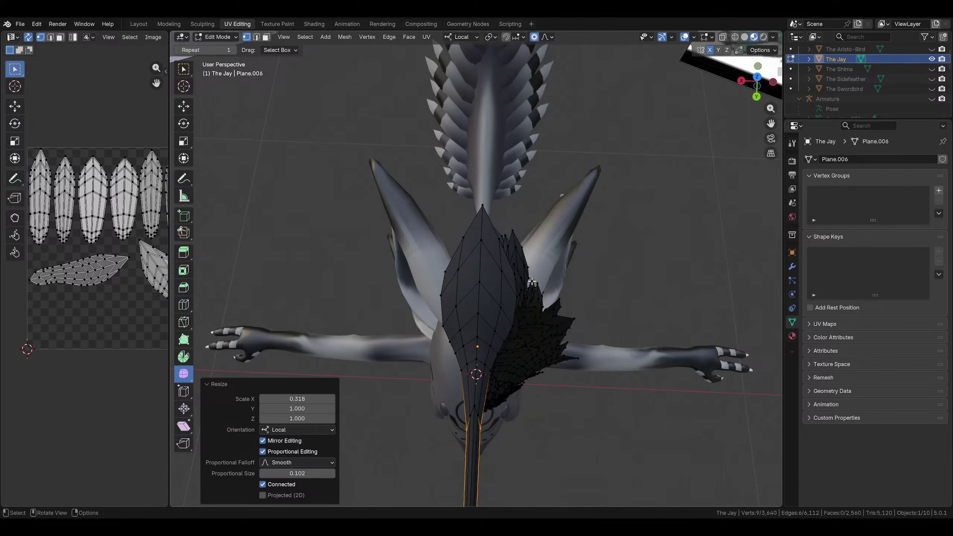
{"action": "left_click", "coordinate": [482, 205]}
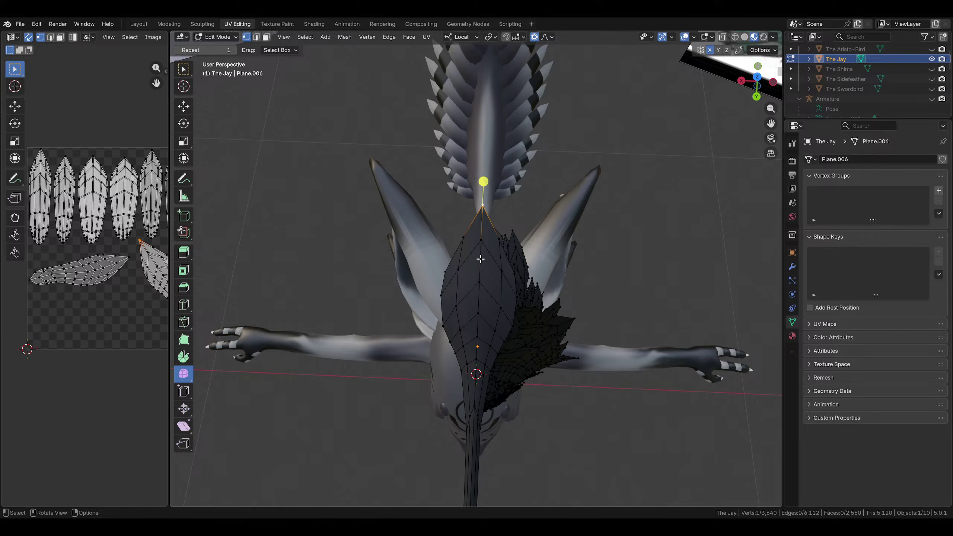
{"action": "key", "text": "x"}
{"action": "left_click", "coordinate": [512, 212]}
Try to widen the notched feather by moving one side-edge vertex outward, and undo the move
{"action": "middle_click_drag", "start_coordinate": [512, 211], "coordinate": [465, 272]}
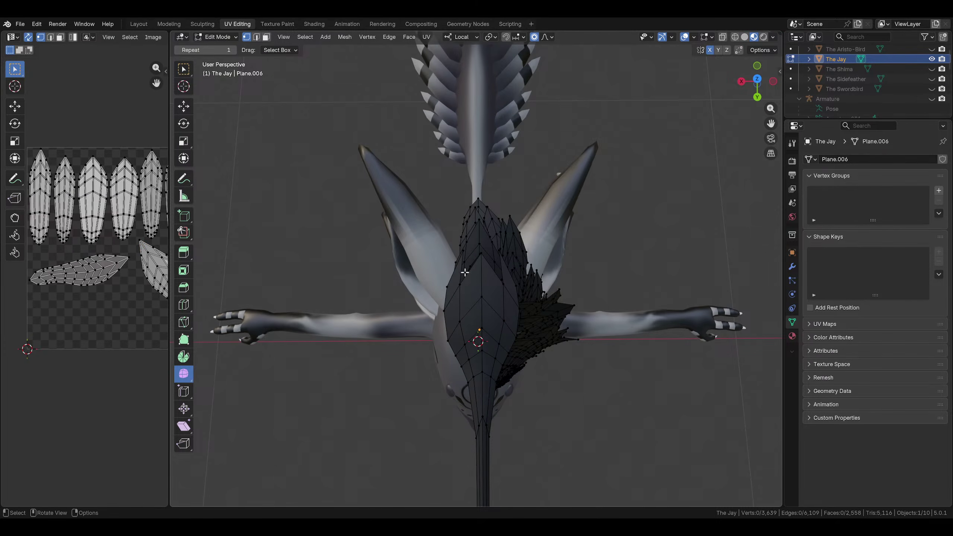
{"action": "key", "text": "g"}
{"action": "left_click", "coordinate": [448, 283]}
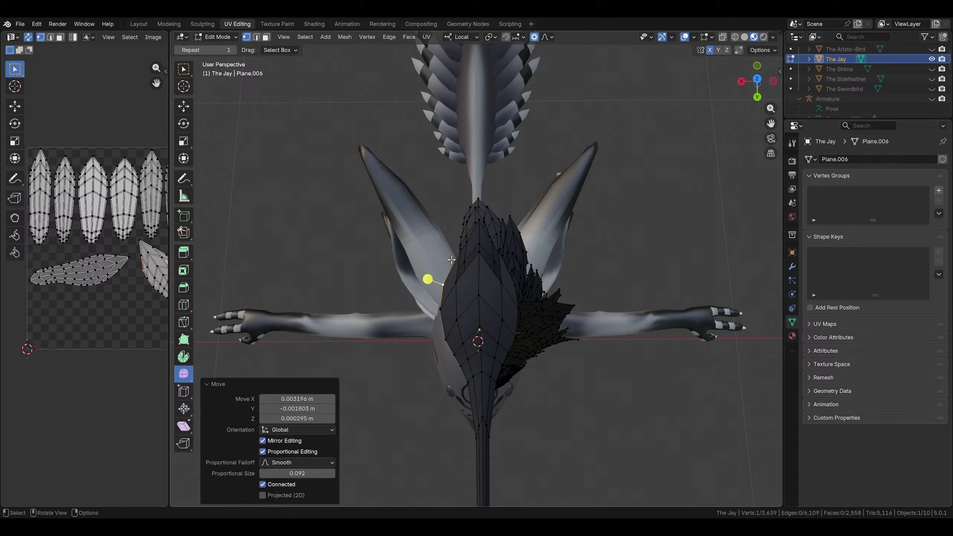
{"action": "key", "text": "ctrl+z"}
Select one half of the notched feather in back view with X-ray and face selection, and delete its faces
{"action": "middle_click_drag", "start_coordinate": [613, 247], "coordinate": [297, 60]}
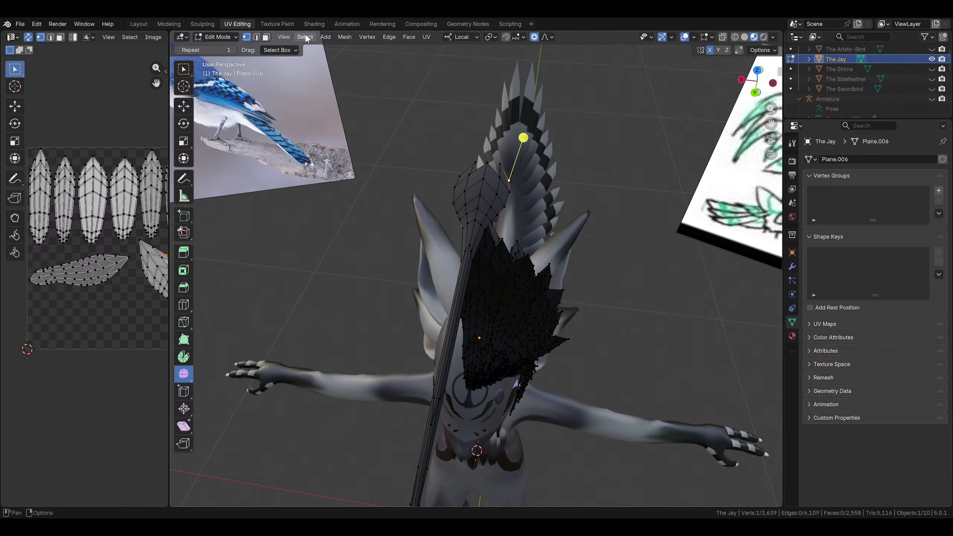
{"action": "left_click", "coordinate": [754, 92]}
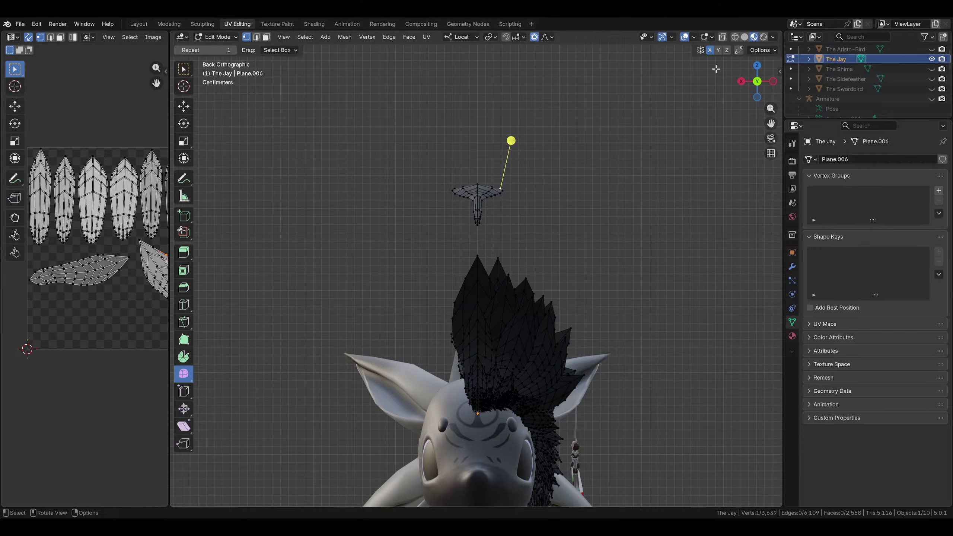
{"action": "left_click", "coordinate": [722, 36]}
{"action": "left_click", "coordinate": [267, 37]}
{"action": "left_click_drag", "start_coordinate": [410, 136], "coordinate": [476, 237]}
{"action": "scroll", "coordinate": [506, 221], "scroll_direction": "up", "scroll_amount": 7}
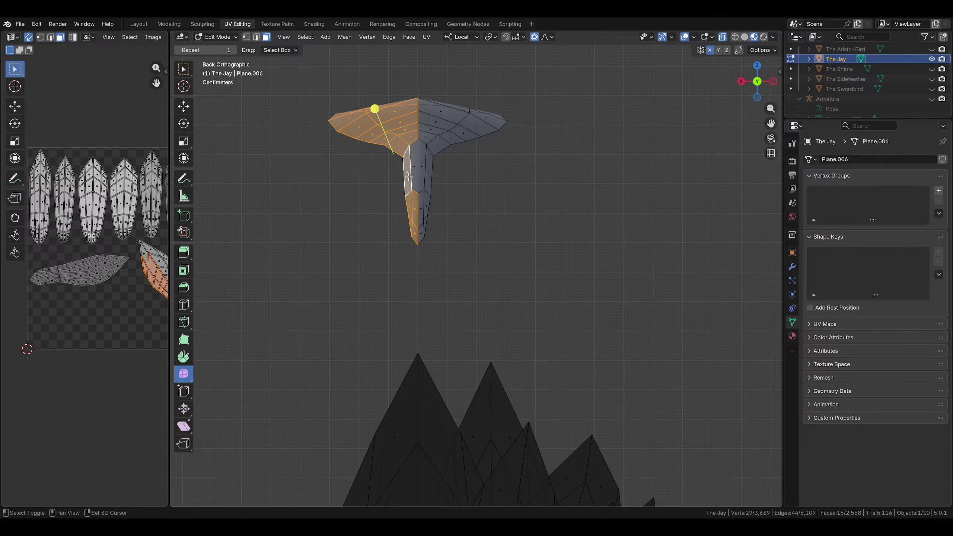
{"action": "key", "text": "x"}
{"action": "left_click", "coordinate": [503, 205]}
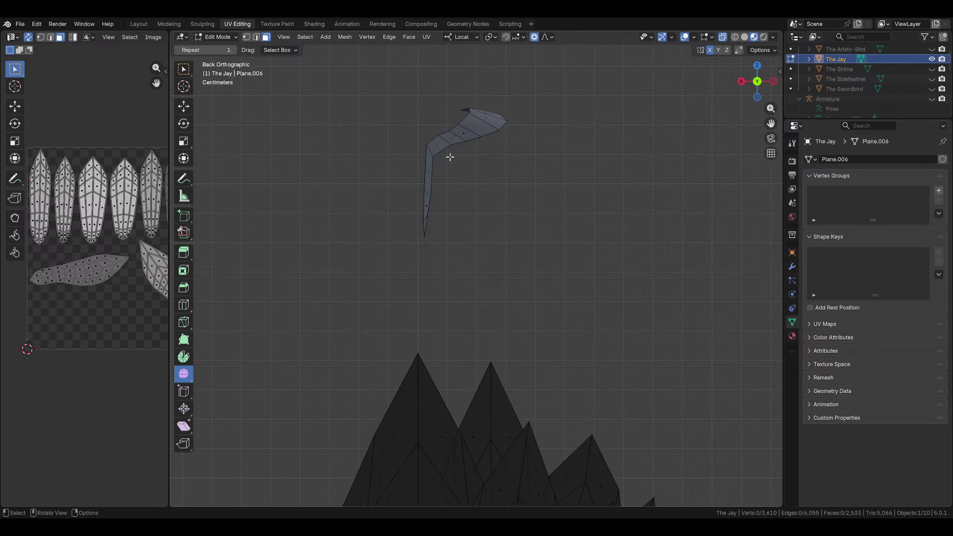
{"action": "scroll", "coordinate": [431, 142], "scroll_direction": "down", "scroll_amount": 2}
{"action": "key", "text": "ctrl+z"}
{"action": "scroll", "coordinate": [483, 189], "scroll_direction": "up", "scroll_amount": 2}
{"action": "key", "text": "x"}
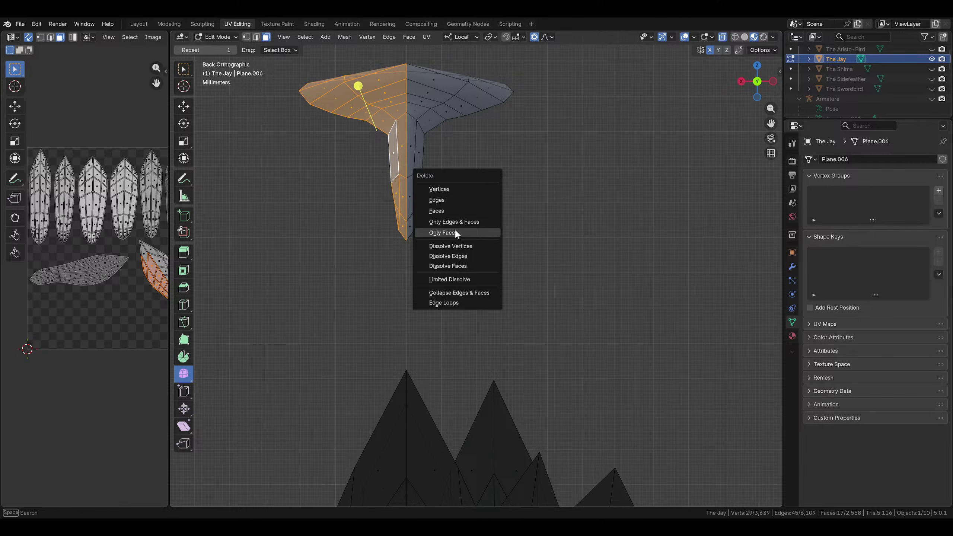
{"action": "left_click", "coordinate": [454, 210]}
Select the remaining half of the feather, symmetrize it to rebuild the missing side, and save the hairstyle file
{"action": "scroll", "coordinate": [461, 206], "scroll_direction": "down", "scroll_amount": 2}
{"action": "left_click_drag", "start_coordinate": [366, 265], "coordinate": [468, 202]}
{"action": "middle_click_drag", "start_coordinate": [535, 182], "coordinate": [499, 180]}
{"action": "right_click", "coordinate": [498, 180]}
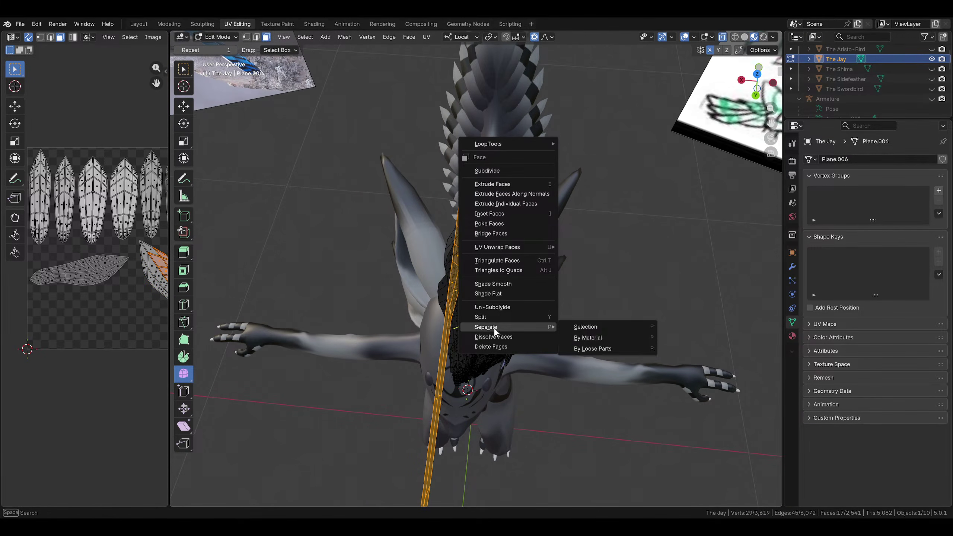
{"action": "left_click", "coordinate": [344, 36]}
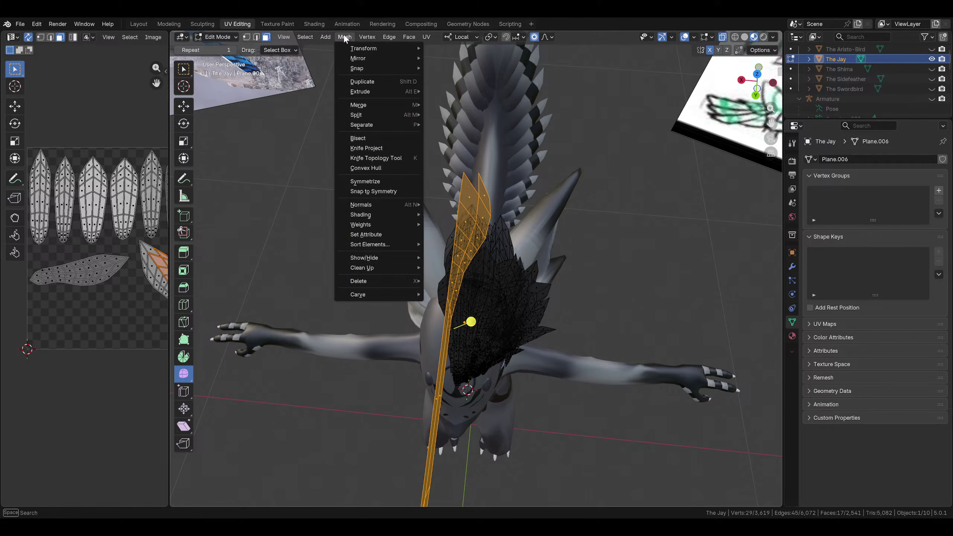
{"action": "left_click", "coordinate": [358, 181]}
{"action": "left_click", "coordinate": [580, 184]}
{"action": "middle_click_drag", "start_coordinate": [580, 183], "coordinate": [540, 212]}
{"action": "scroll", "coordinate": [460, 221], "scroll_direction": "up", "scroll_amount": 2}
{"action": "left_click", "coordinate": [485, 207]}
{"action": "key", "text": "ctrl+s"}
Try to move the pointed face beside the feather's notched tip, and undo the move
{"action": "key", "text": "g"}
{"action": "left_click", "coordinate": [561, 215]}
{"action": "key", "text": "ctrl+z"}
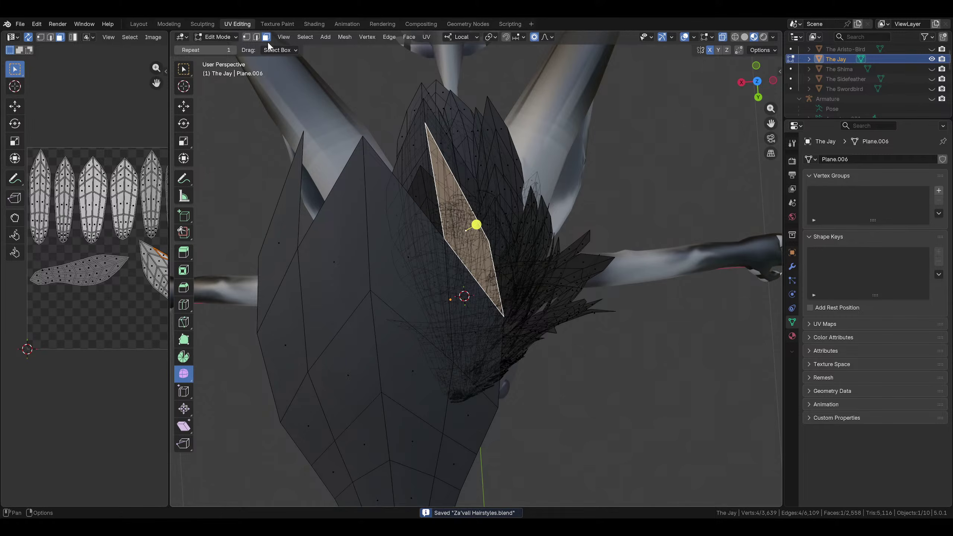
Turn off X-ray and spread the side points of the feather's split tip outward with vertex selection and proportional editing
{"action": "key", "text": "1"}
{"action": "left_click", "coordinate": [722, 37]}
{"action": "scroll", "coordinate": [465, 186], "scroll_direction": "down", "scroll_amount": 2}
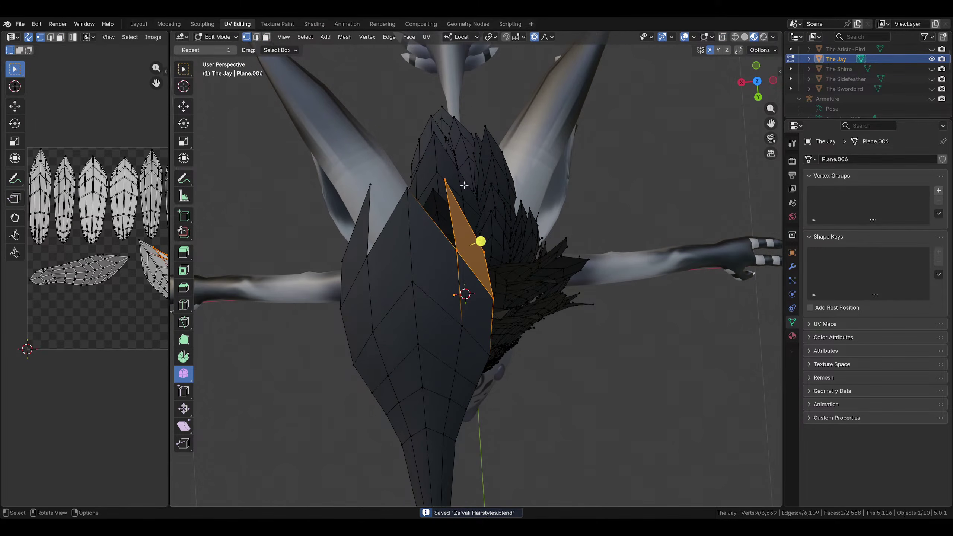
{"action": "left_click", "coordinate": [444, 183]}
{"action": "middle_click_drag", "start_coordinate": [518, 209], "coordinate": [505, 243], "text": "shift"}
{"action": "key", "text": "g"}
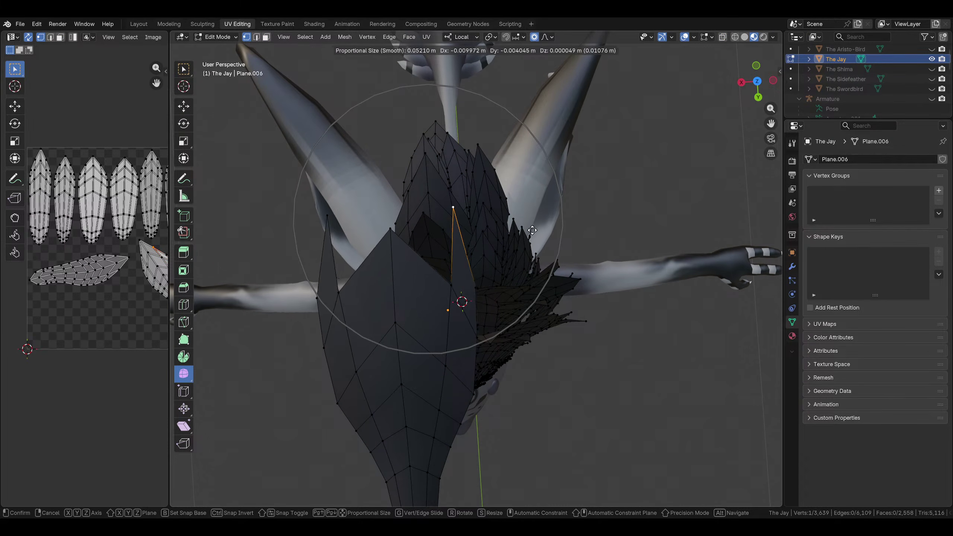
{"action": "left_click", "coordinate": [578, 226]}
Pull the centre vertex of the feather's split tip back along local Y into a deep notch, and reposition the inner side vertex
{"action": "left_click", "coordinate": [393, 232]}
{"action": "key", "text": "g"}
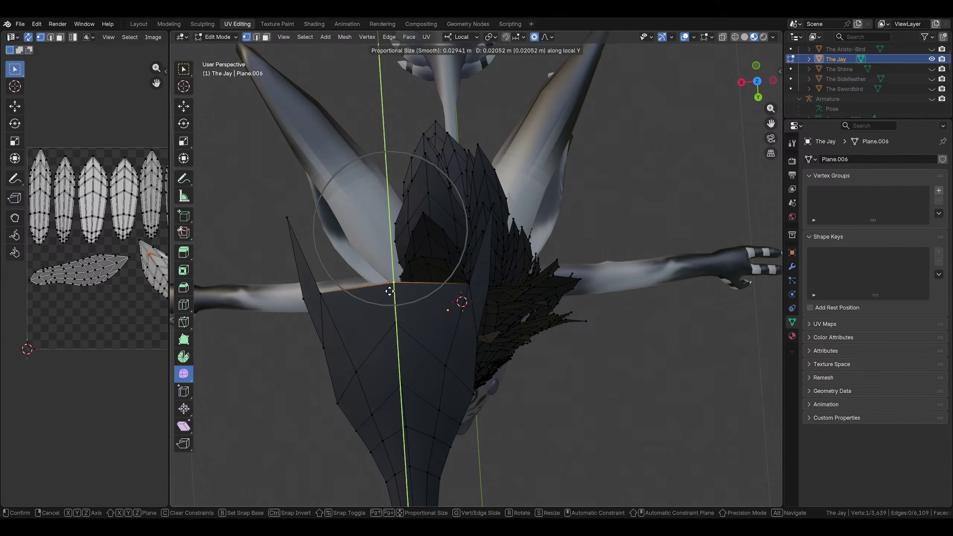
{"action": "left_click", "coordinate": [384, 302]}
{"action": "left_click", "coordinate": [321, 295]}
{"action": "key", "text": "g"}
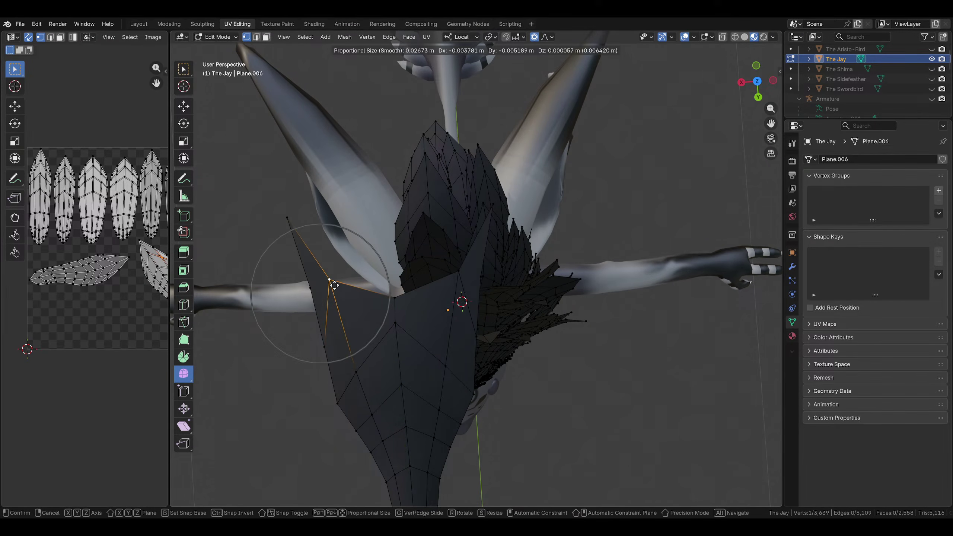
{"action": "left_click", "coordinate": [341, 274]}
Widen the outline of the feather's split tip by moving its outer point and side edge vertices with proportional editing
{"action": "scroll", "coordinate": [375, 272], "scroll_direction": "down", "scroll_amount": 3}
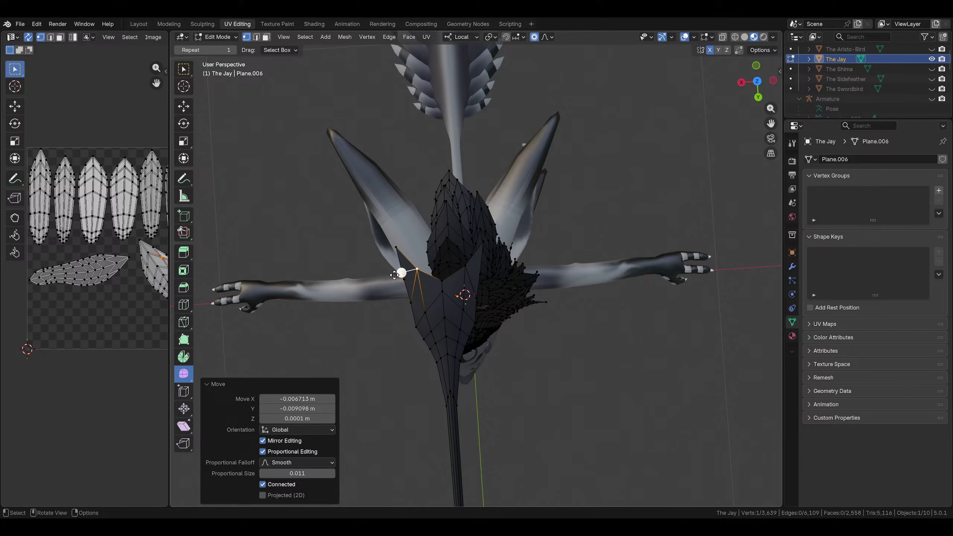
{"action": "left_click", "coordinate": [391, 286]}
{"action": "scroll", "coordinate": [399, 300], "scroll_direction": "up", "scroll_amount": 2}
{"action": "key", "text": "g"}
{"action": "scroll", "coordinate": [396, 307], "scroll_direction": "up", "scroll_amount": 1}
{"action": "left_click", "coordinate": [390, 312]}
{"action": "left_click", "coordinate": [367, 333]}
{"action": "key", "text": "g"}
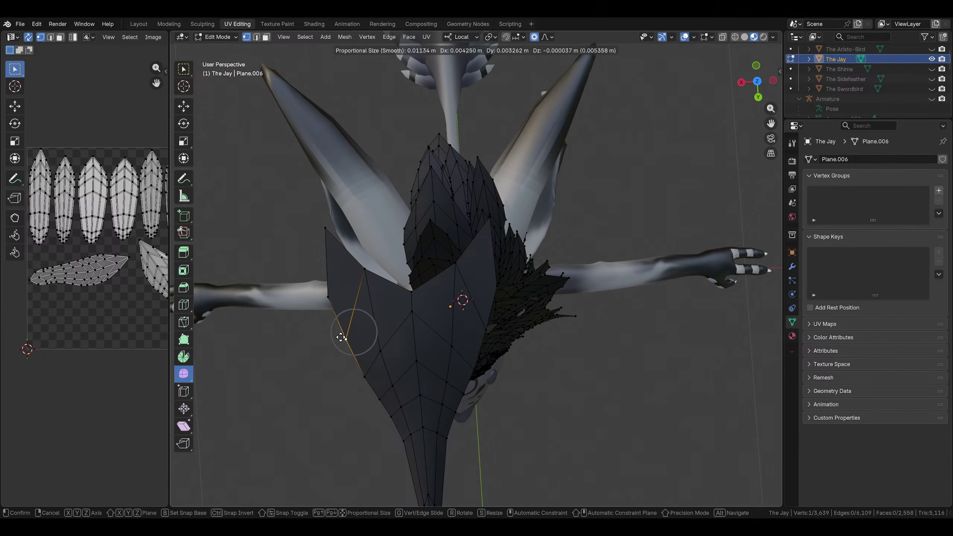
{"action": "left_click", "coordinate": [355, 345]}
{"action": "scroll", "coordinate": [465, 357], "scroll_direction": "down", "scroll_amount": 2}
Rotate the feather's tip about -14.5° in right view with smooth proportional editing so its upper part arches
{"action": "middle_click_drag", "start_coordinate": [498, 362], "coordinate": [408, 215]}
{"action": "left_click", "coordinate": [363, 243]}
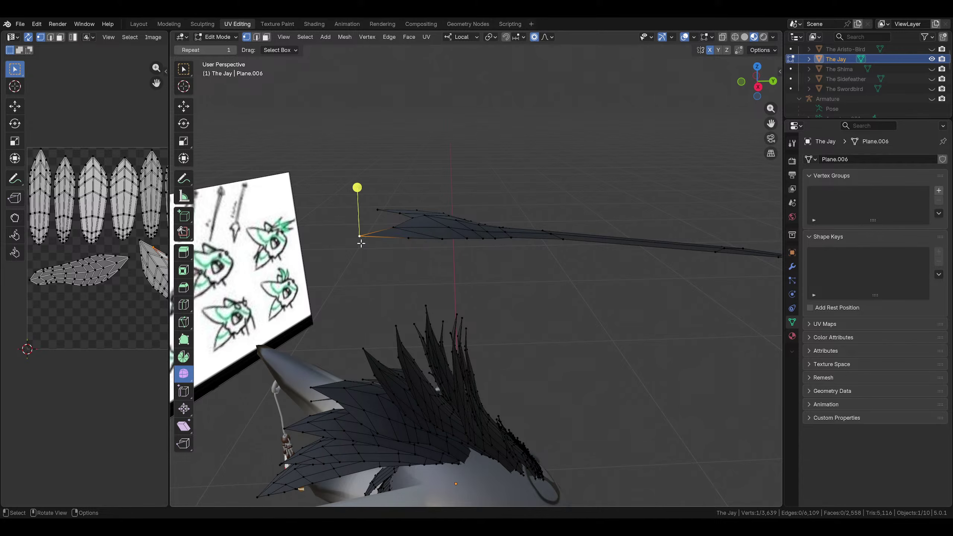
{"action": "left_click", "coordinate": [759, 84]}
{"action": "key", "text": "r"}
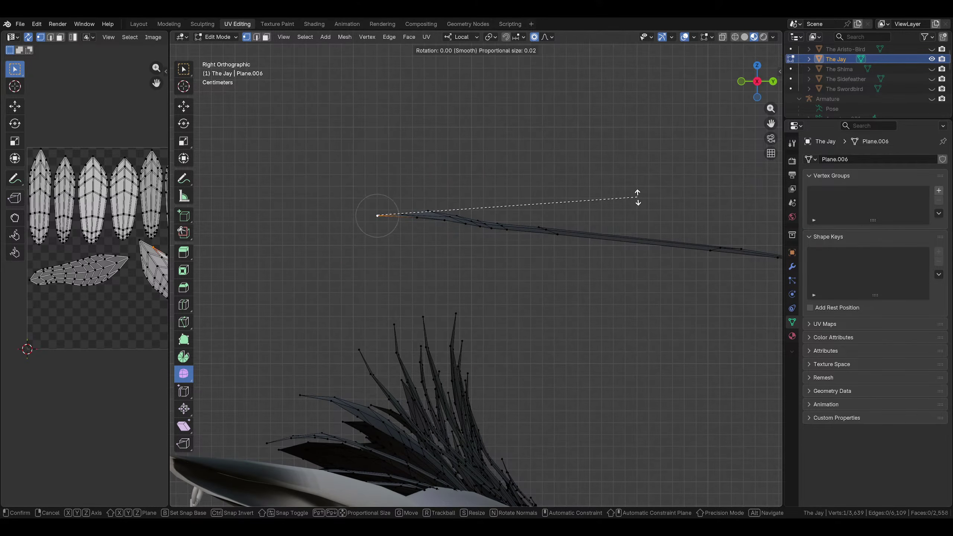
{"action": "scroll", "coordinate": [638, 194], "scroll_direction": "up", "scroll_amount": 13}
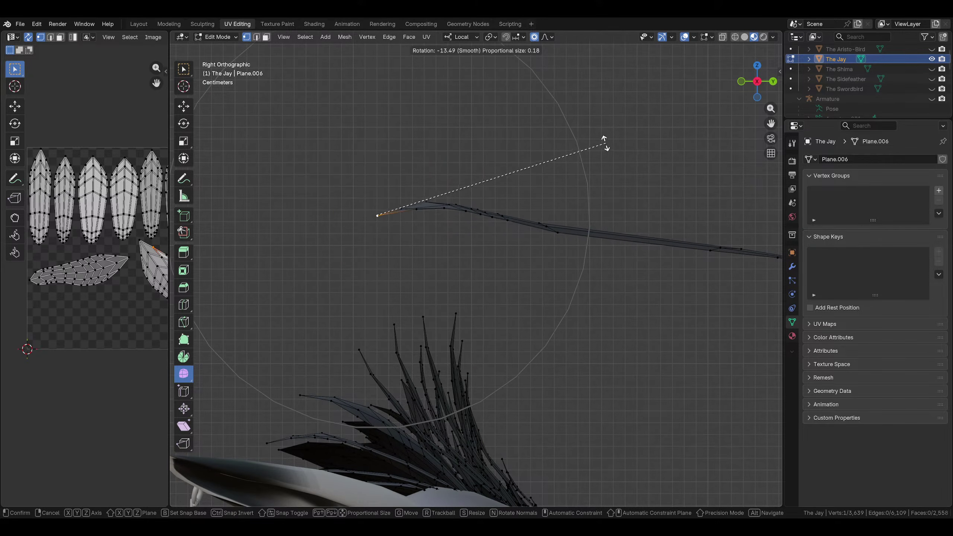
{"action": "left_click", "coordinate": [553, 156]}
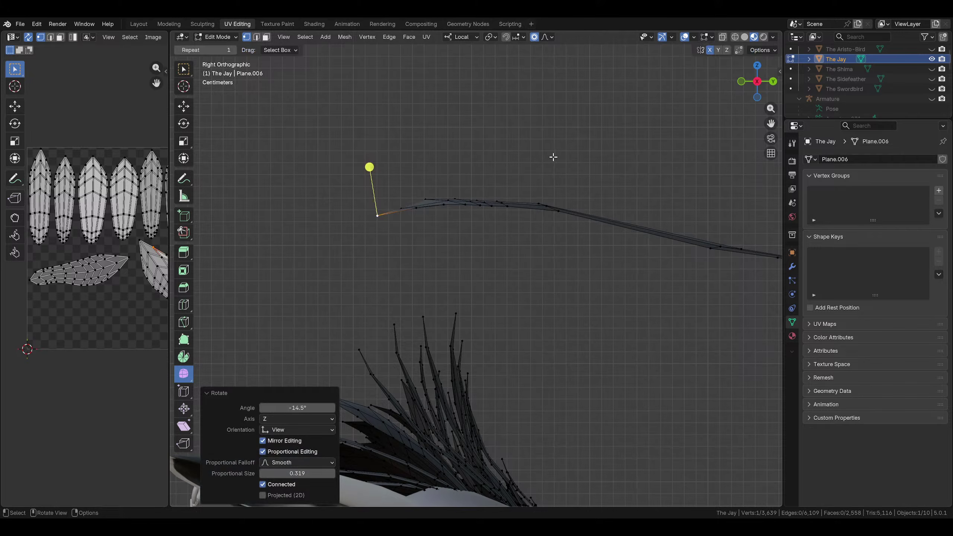
Add a loop cut with two cuts across the long segment of the feather's narrow stem
{"action": "middle_click_drag", "start_coordinate": [552, 155], "coordinate": [563, 263]}
{"action": "scroll", "coordinate": [607, 213], "scroll_direction": "up", "scroll_amount": 4}
{"action": "left_click", "coordinate": [555, 273]}
{"action": "middle_click_drag", "start_coordinate": [393, 249], "coordinate": [298, 257]}
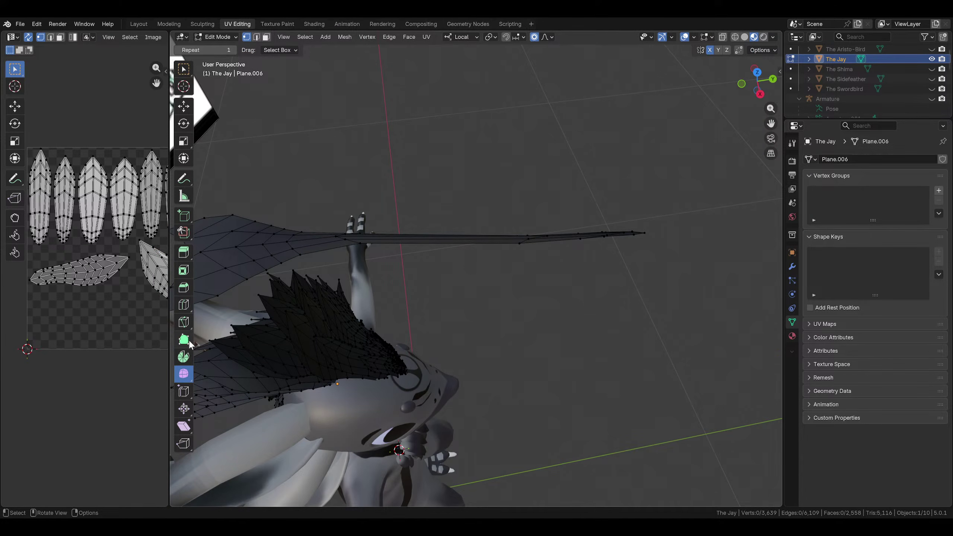
{"action": "left_click", "coordinate": [188, 311]}
{"action": "left_click", "coordinate": [430, 247]}
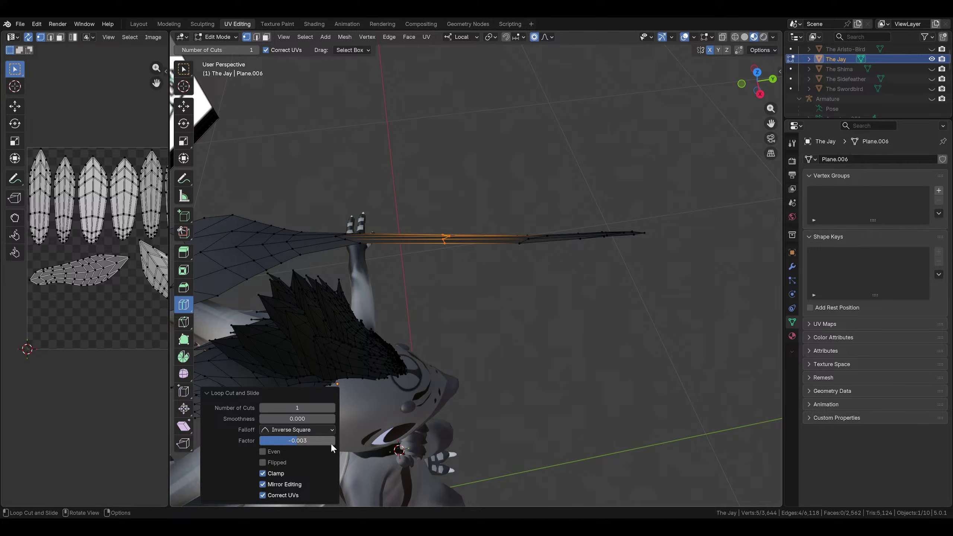
{"action": "middle_click_drag", "start_coordinate": [469, 305], "coordinate": [456, 319]}
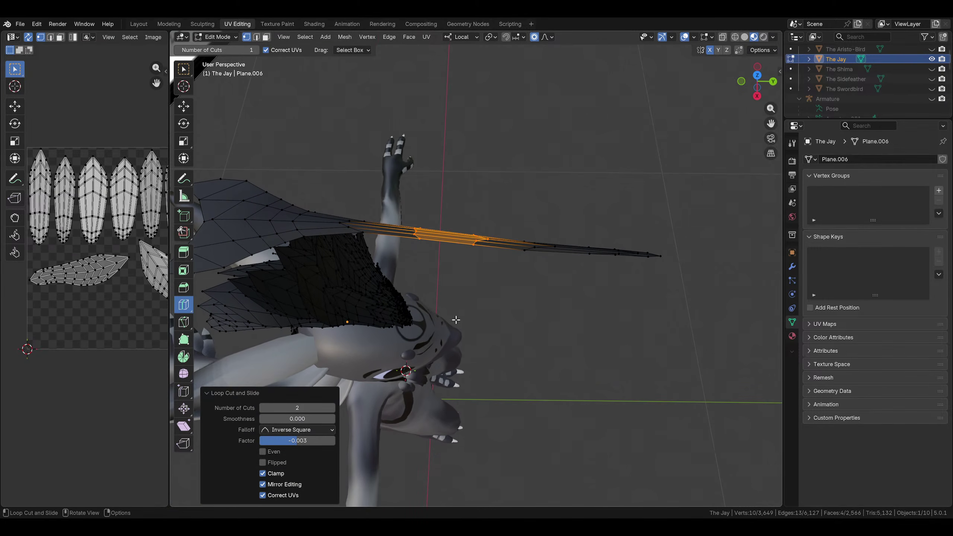
Select the feather's base end and rotate it about 12° in right view with proportional editing, then refine the stem's curve with another rotation
{"action": "left_click", "coordinate": [189, 70]}
{"action": "left_click", "coordinate": [605, 229]}
{"action": "middle_click_drag", "start_coordinate": [605, 234], "coordinate": [600, 181]}
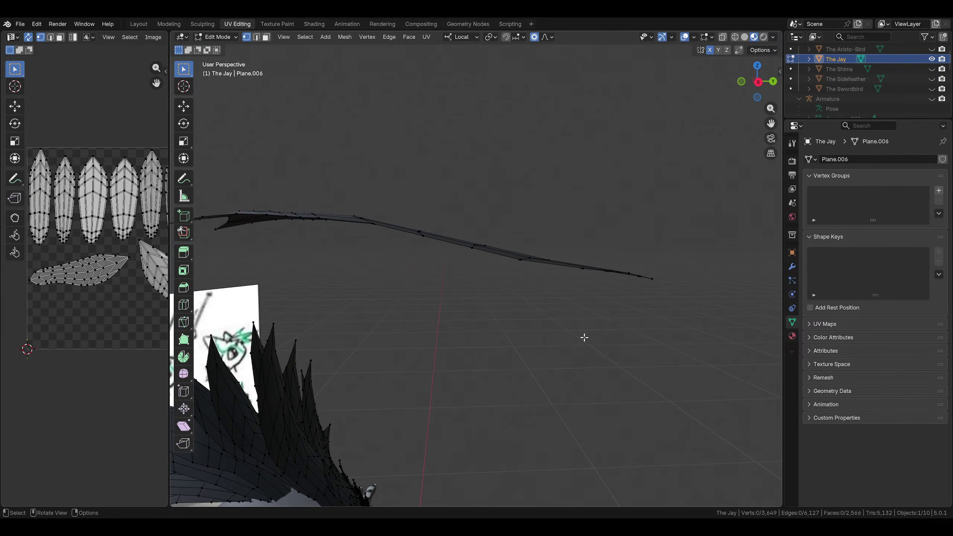
{"action": "left_click", "coordinate": [758, 82]}
{"action": "key", "text": "r"}
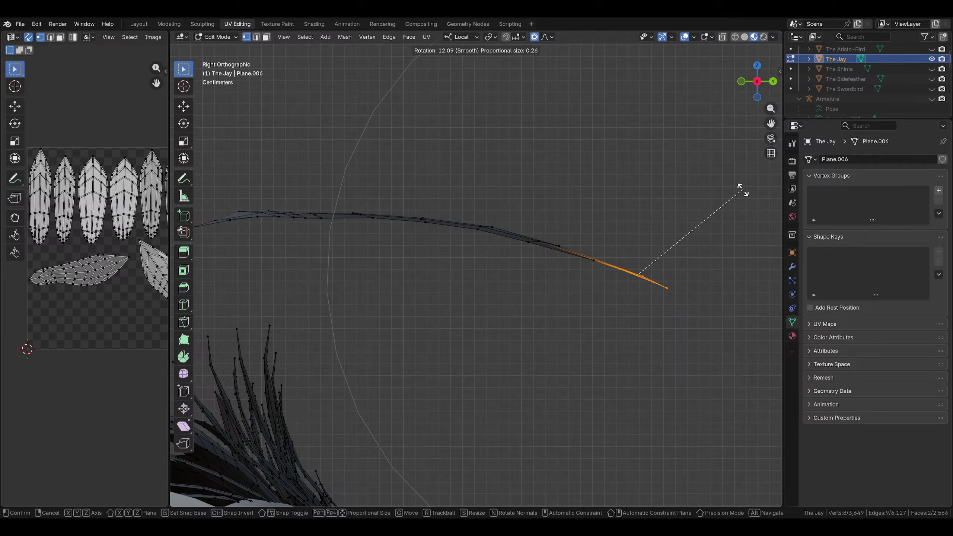
{"action": "left_click", "coordinate": [741, 190]}
{"action": "left_click", "coordinate": [700, 215]}
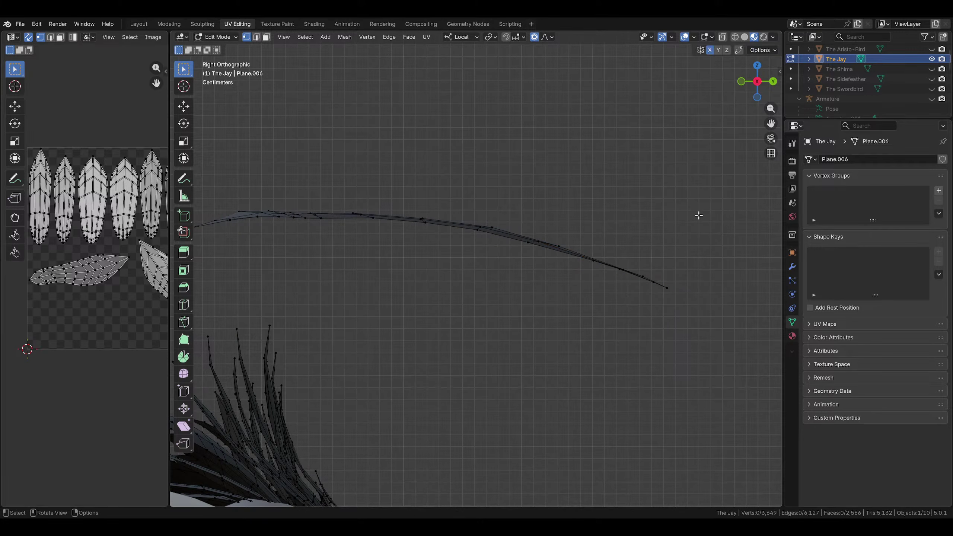
{"action": "key", "text": "r"}
{"action": "scroll", "coordinate": [723, 229], "scroll_direction": "down", "scroll_amount": 3}
{"action": "left_click", "coordinate": [726, 235]}
{"action": "left_click", "coordinate": [708, 243]}
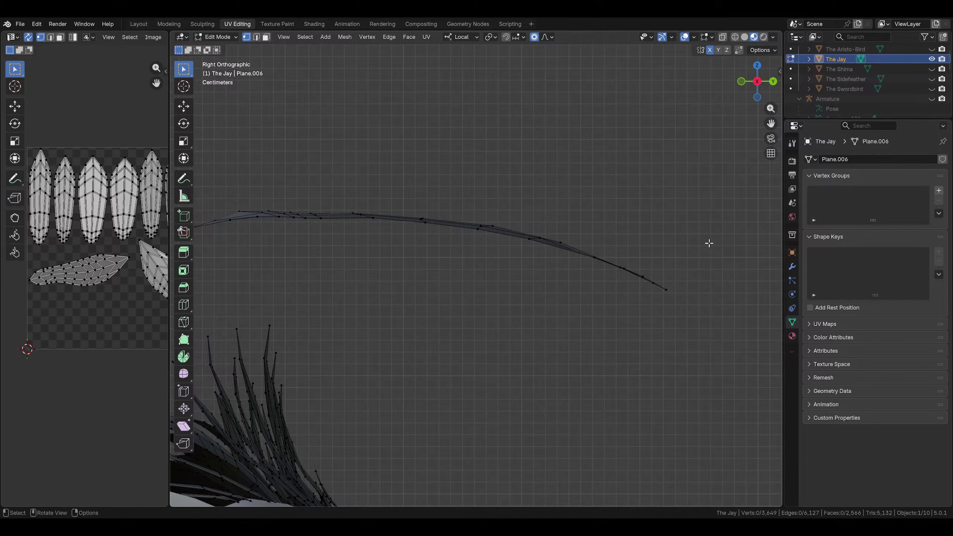
Select three vertices along the stem's centre line and even them out with the Smooth tool
{"action": "middle_click_drag", "start_coordinate": [708, 243], "coordinate": [513, 242]}
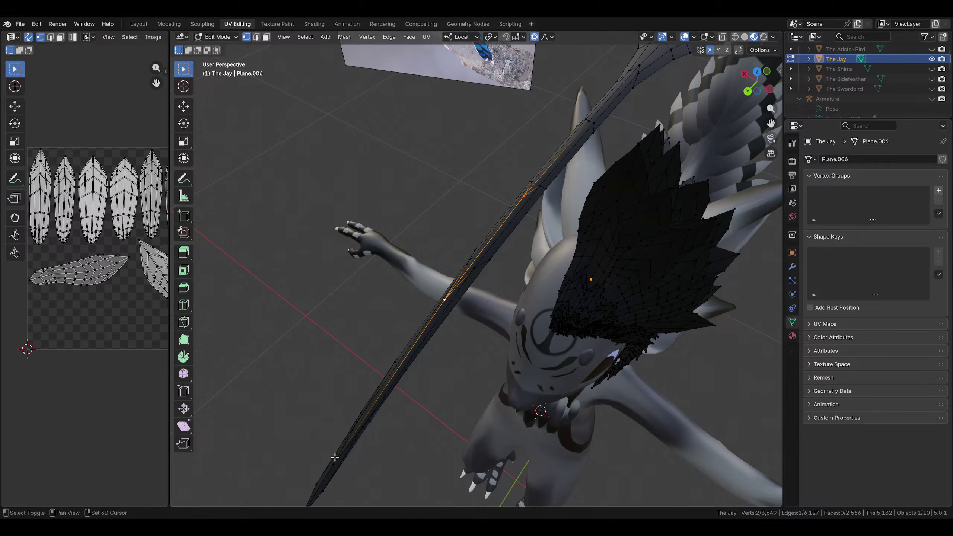
{"action": "left_click", "coordinate": [178, 373]}
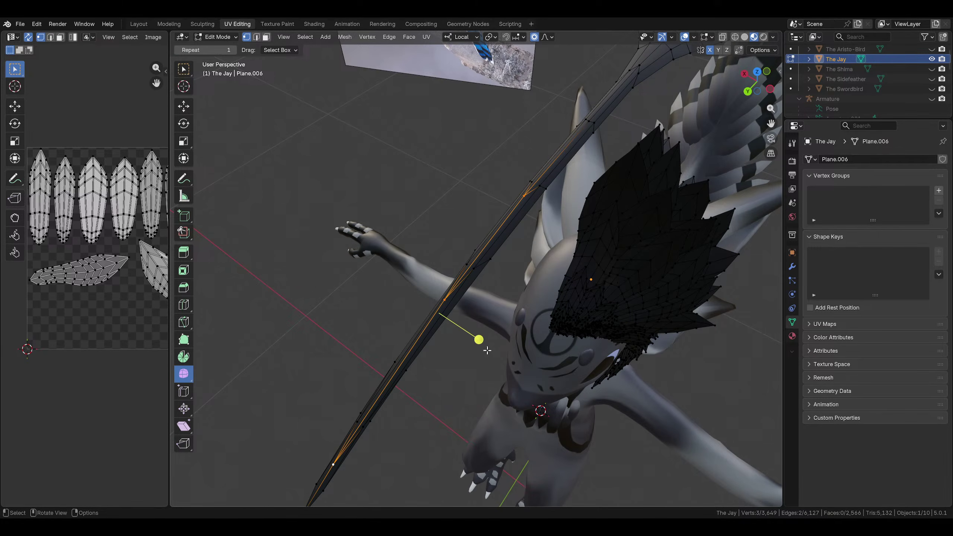
{"action": "left_click_drag", "start_coordinate": [479, 339], "coordinate": [511, 336]}
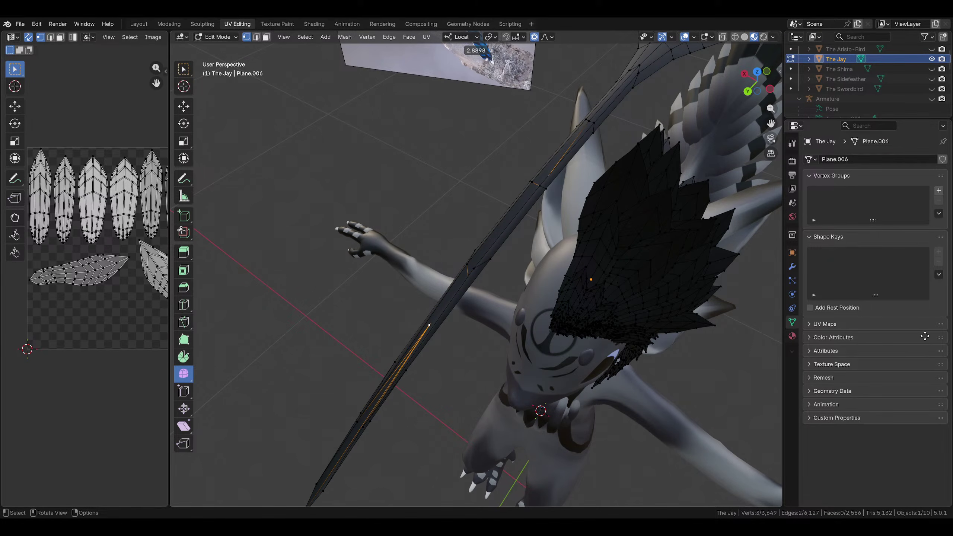
Nudge two vertices near the feather's tip in right view with a small proportional radius to refine its side profile
{"action": "middle_click_drag", "start_coordinate": [573, 312], "coordinate": [488, 352]}
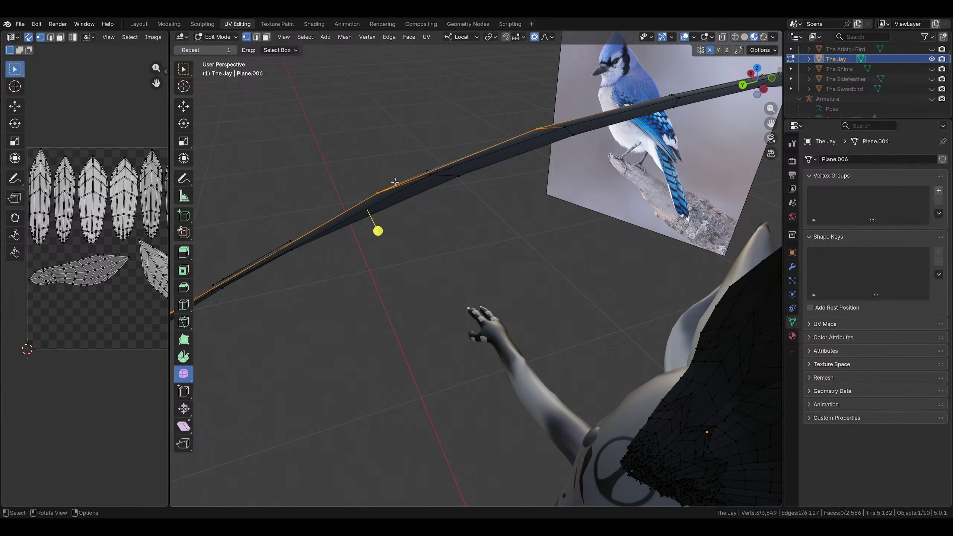
{"action": "scroll", "coordinate": [504, 238], "scroll_direction": "down", "scroll_amount": 3}
{"action": "left_click", "coordinate": [505, 239]}
{"action": "mouse_move", "coordinate": [514, 240]}
{"action": "middle_mouse_down"}
{"action": "mouse_move", "coordinate": [551, 249]}
{"action": "mouse_move", "coordinate": [637, 236]}
{"action": "mouse_move", "coordinate": [595, 237]}
{"action": "mouse_move", "coordinate": [519, 305]}
{"action": "mouse_move", "coordinate": [549, 334]}
{"action": "mouse_move", "coordinate": [517, 329]}
{"action": "mouse_move", "coordinate": [590, 332]}
{"action": "mouse_move", "coordinate": [517, 224]}
{"action": "mouse_move", "coordinate": [493, 279]}
{"action": "mouse_move", "coordinate": [562, 258]}
{"action": "mouse_move", "coordinate": [416, 255]}
{"action": "mouse_move", "coordinate": [431, 234]}
{"action": "mouse_move", "coordinate": [546, 234]}
{"action": "mouse_move", "coordinate": [510, 224]}
{"action": "mouse_move", "coordinate": [559, 188]}
{"action": "mouse_move", "coordinate": [557, 170]}
{"action": "mouse_move", "coordinate": [491, 195]}
{"action": "mouse_move", "coordinate": [533, 180]}
{"action": "mouse_move", "coordinate": [519, 178]}
{"action": "mouse_move", "coordinate": [496, 196]}
{"action": "middle_mouse_up"}
{"action": "left_click", "coordinate": [451, 239]}
{"action": "middle_click_drag", "start_coordinate": [461, 239], "coordinate": [562, 190]}
{"action": "left_click", "coordinate": [768, 87]}
{"action": "key", "text": "g"}
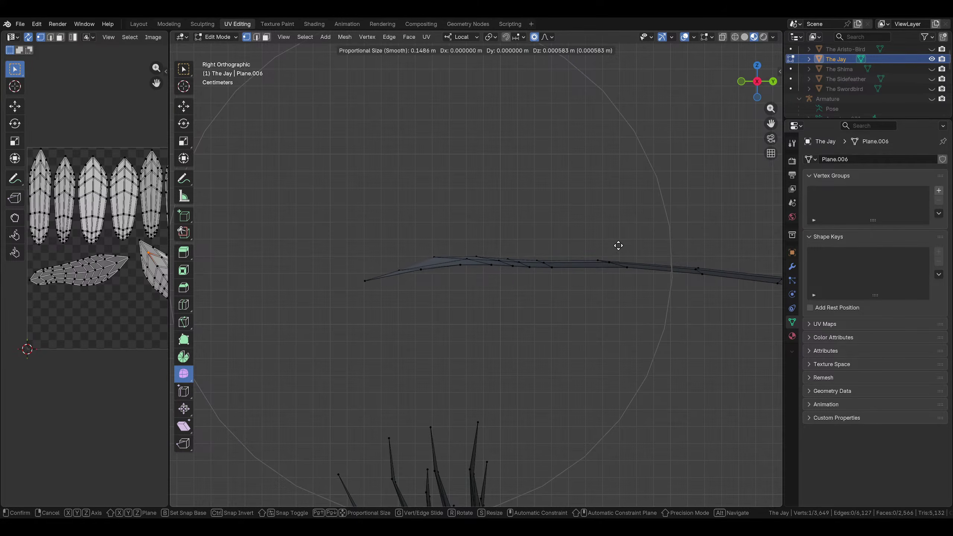
{"action": "scroll", "coordinate": [614, 246], "scroll_direction": "up", "scroll_amount": 10}
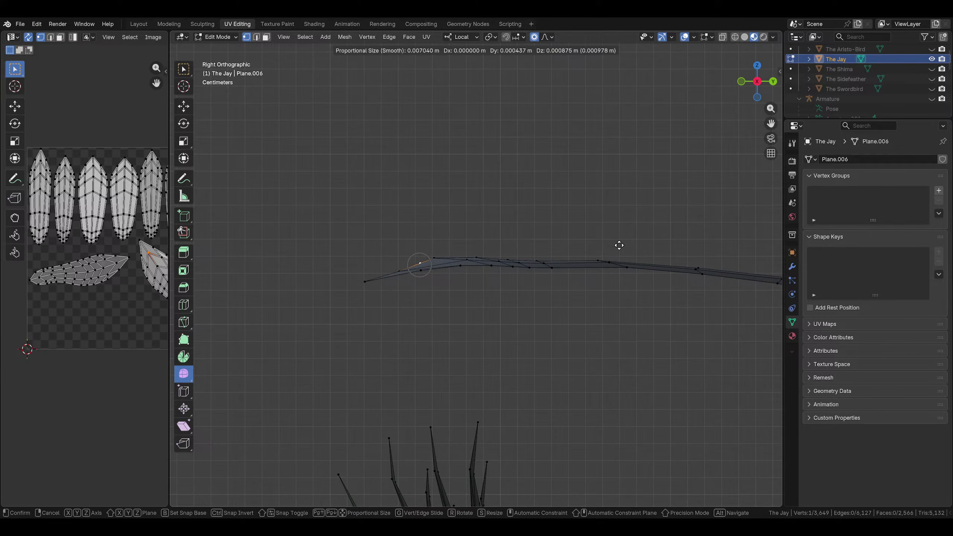
{"action": "left_click", "coordinate": [615, 243]}
{"action": "left_click", "coordinate": [394, 270]}
{"action": "key", "text": "g"}
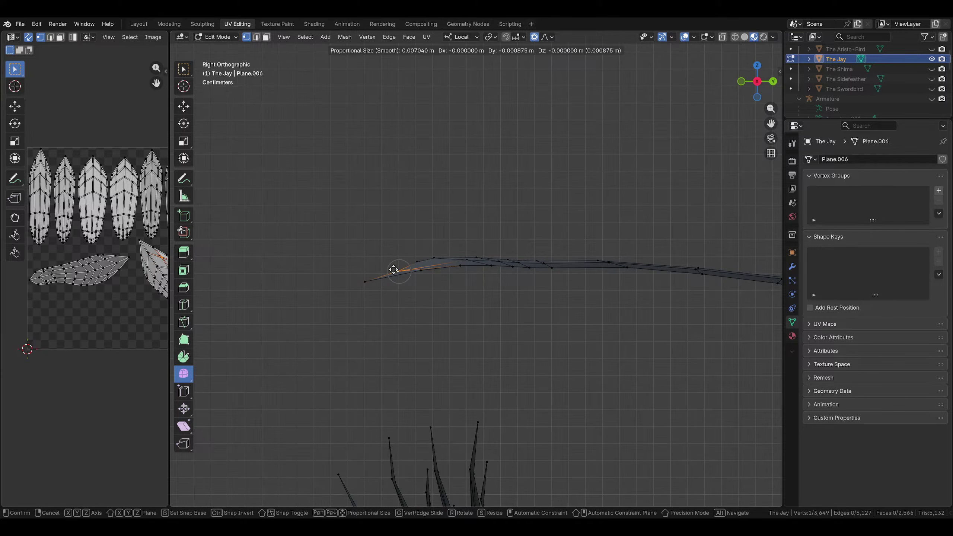
{"action": "left_click", "coordinate": [389, 267]}
{"action": "left_click", "coordinate": [431, 315]}
Lengthen the side point of the feather's split tip and adjust the outer edge vertex below it with proportional editing
{"action": "middle_click_drag", "start_coordinate": [432, 262], "coordinate": [397, 293]}
{"action": "scroll", "coordinate": [397, 262], "scroll_direction": "down", "scroll_amount": 8}
{"action": "middle_click_drag", "start_coordinate": [405, 210], "coordinate": [389, 263]}
{"action": "mouse_move", "coordinate": [507, 227]}
{"action": "middle_mouse_down"}
{"action": "mouse_move", "coordinate": [501, 216]}
{"action": "mouse_move", "coordinate": [503, 233]}
{"action": "middle_mouse_up"}
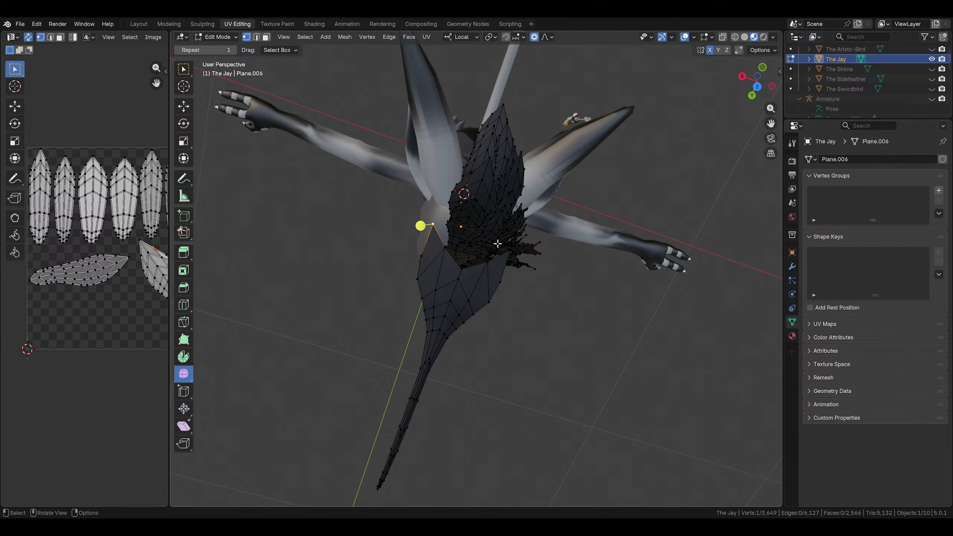
{"action": "key", "text": "g"}
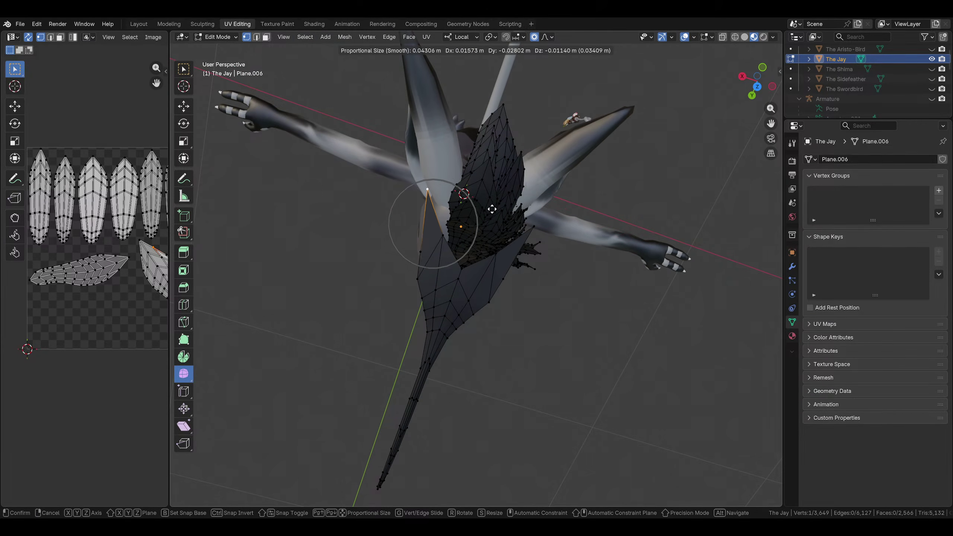
{"action": "left_click", "coordinate": [493, 198]}
{"action": "left_click", "coordinate": [423, 277]}
{"action": "key", "text": "g"}
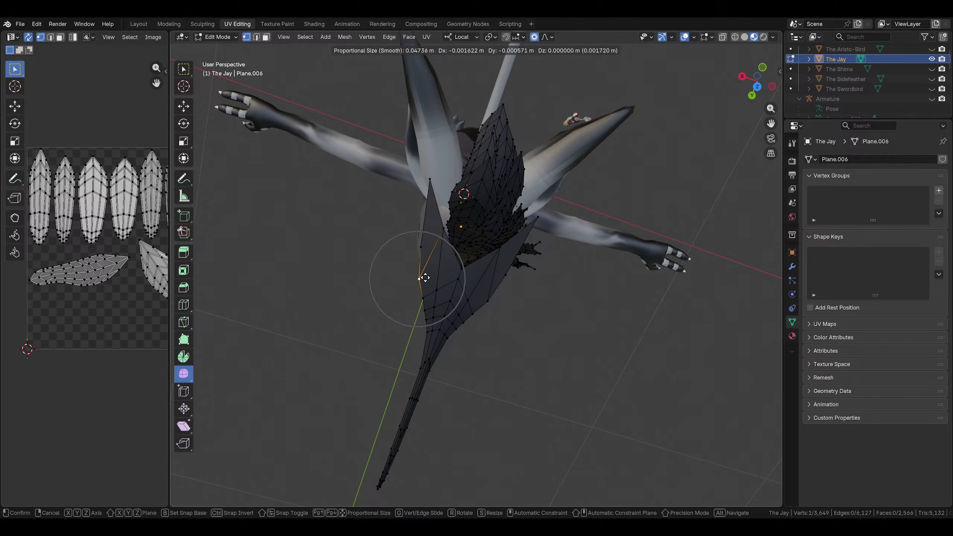
{"action": "scroll", "coordinate": [425, 277], "scroll_direction": "up", "scroll_amount": 4}
{"action": "left_click", "coordinate": [426, 279]}
Knife a new edge across one side point of the split tip, from its outer edge to its inner edge
{"action": "left_click", "coordinate": [532, 324]}
{"action": "scroll", "coordinate": [538, 327], "scroll_direction": "down", "scroll_amount": 3}
{"action": "middle_click_drag", "start_coordinate": [537, 327], "coordinate": [431, 287]}
{"action": "scroll", "coordinate": [431, 287], "scroll_direction": "up", "scroll_amount": 4}
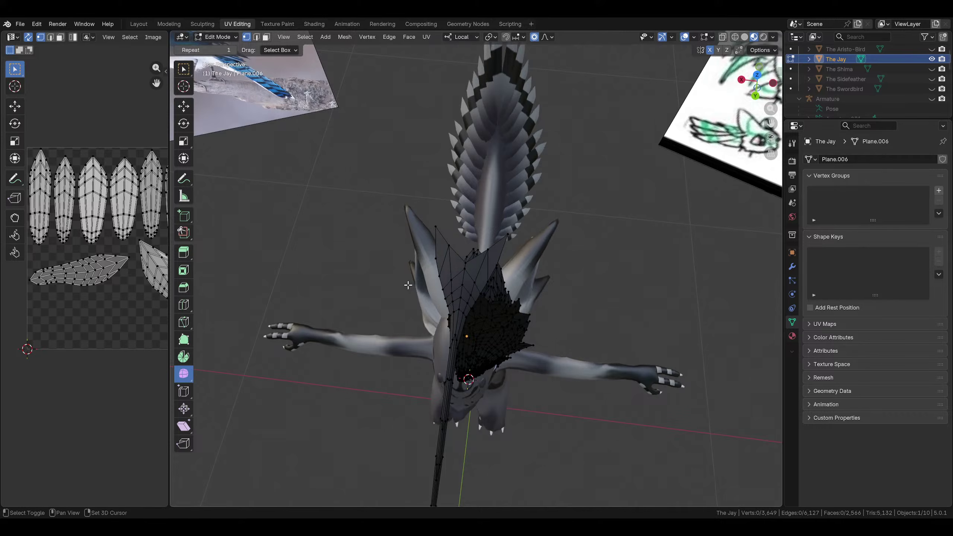
{"action": "left_click", "coordinate": [189, 321]}
{"action": "middle_click_drag", "start_coordinate": [366, 260], "coordinate": [390, 285]}
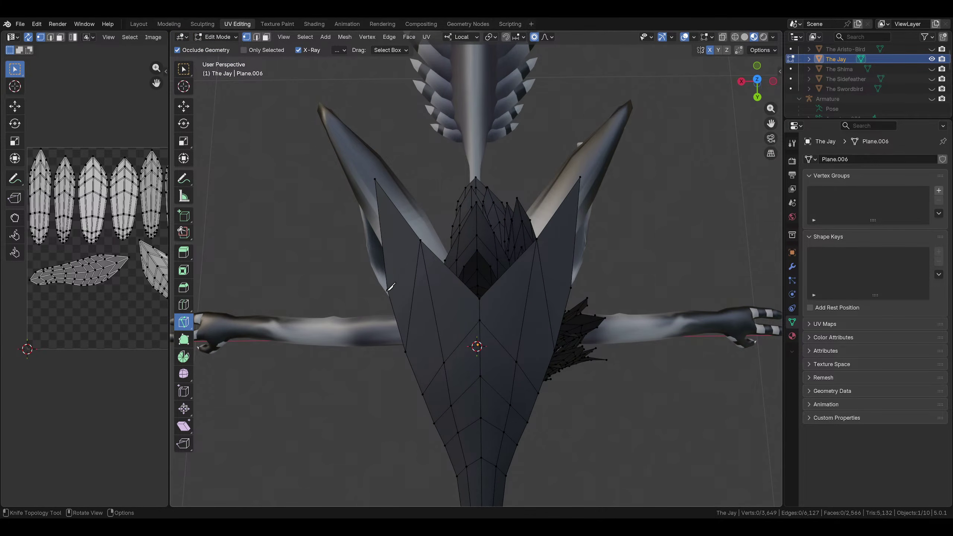
{"action": "left_click", "coordinate": [387, 289]}
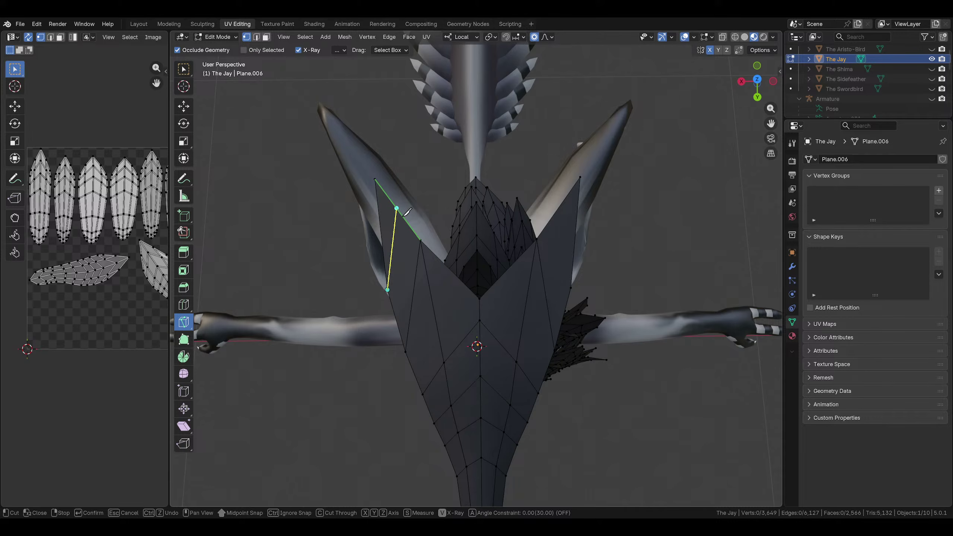
{"action": "left_click", "coordinate": [403, 215]}
{"action": "key", "text": "Return"}
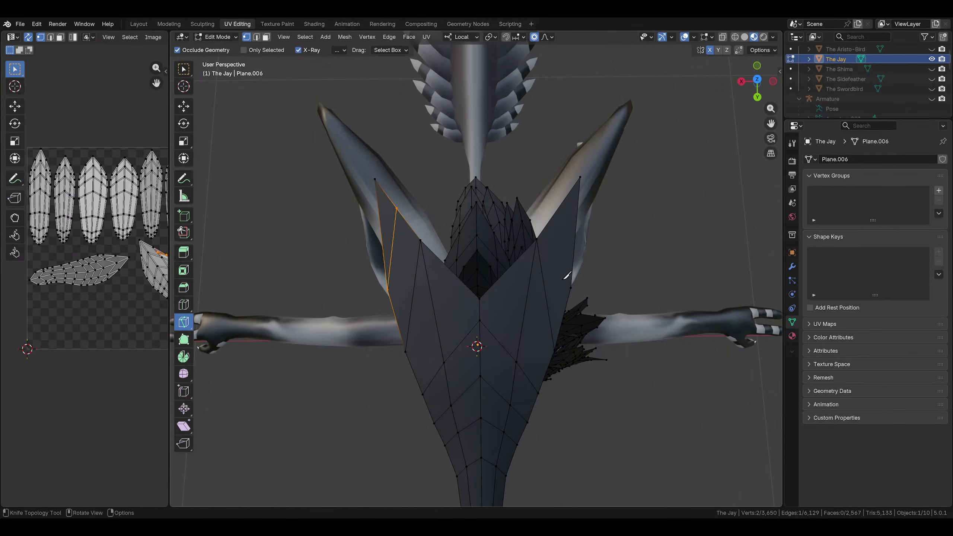
Knife-cut an edge across the forked feather's prong, from its lower outer-edge vertex to the inner edge below the tip
{"action": "left_click", "coordinate": [570, 288]}
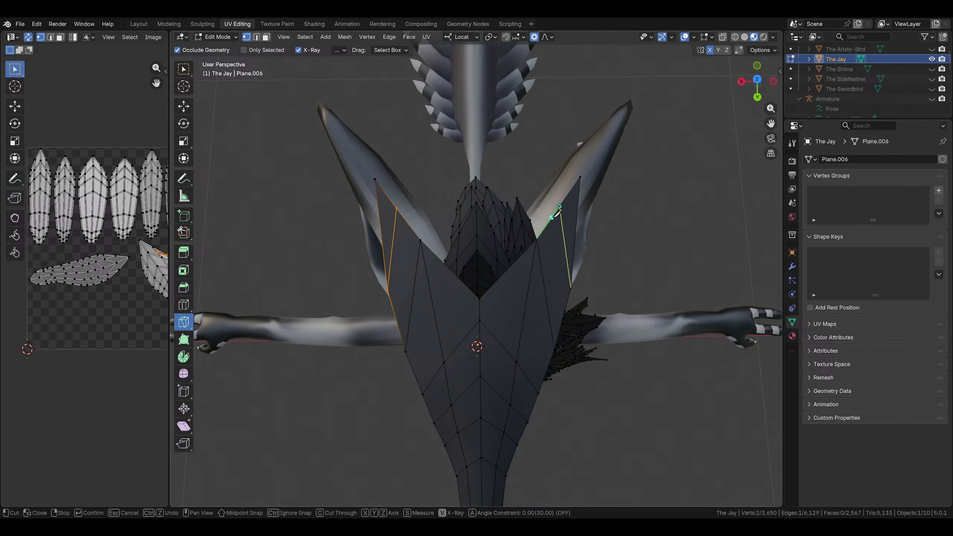
{"action": "left_click", "coordinate": [557, 213]}
{"action": "key", "text": "Return"}
{"action": "scroll", "coordinate": [379, 218], "scroll_direction": "up", "scroll_amount": 4}
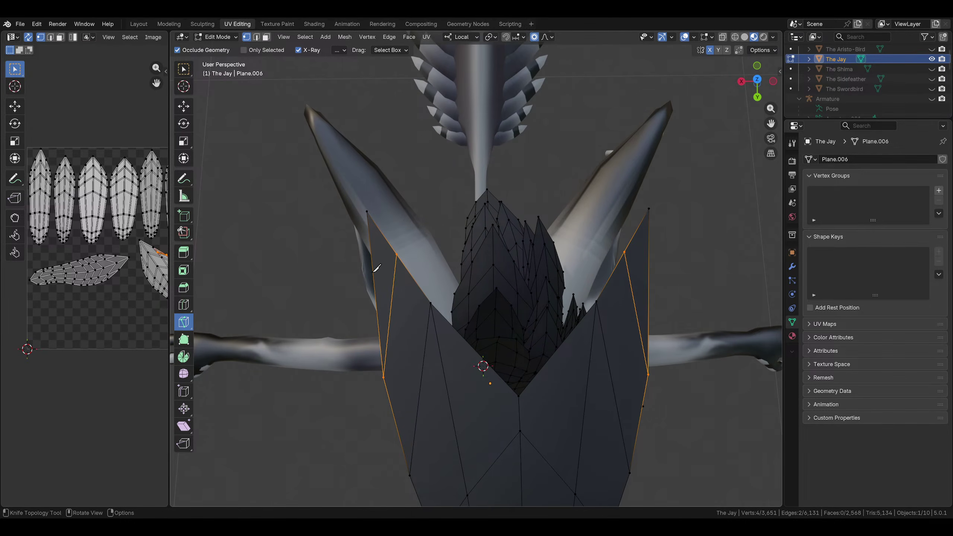
{"action": "scroll", "coordinate": [379, 266], "scroll_direction": "down", "scroll_amount": 5}
{"action": "scroll", "coordinate": [390, 257], "scroll_direction": "up", "scroll_amount": 4}
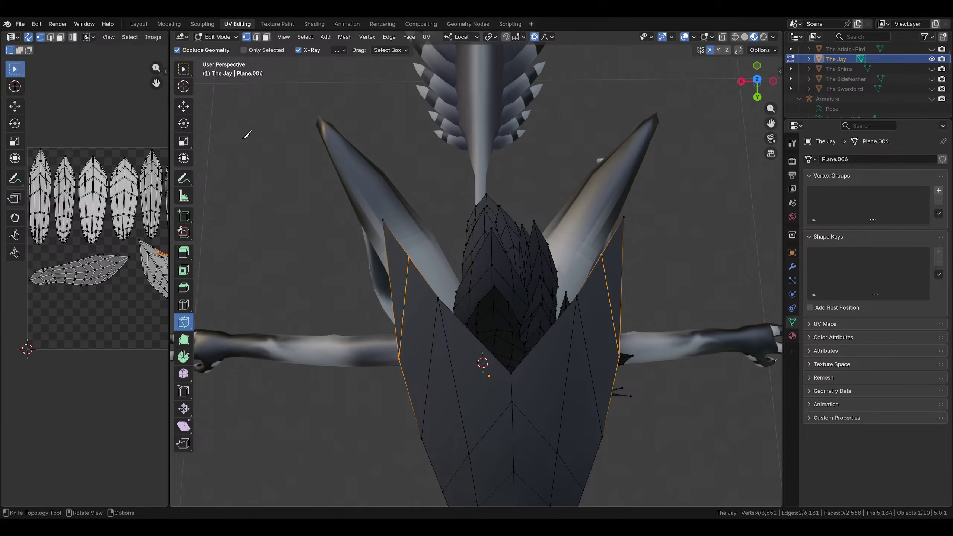
Select the outer edge beside the tip on both prongs of the forked feather and subdivide them
{"action": "left_click", "coordinate": [186, 75]}
{"action": "key", "text": "2"}
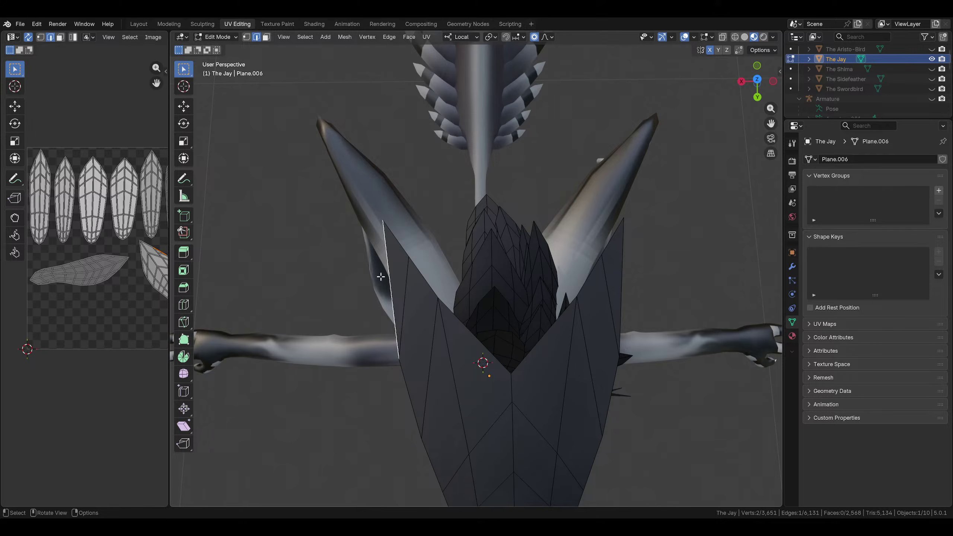
{"action": "left_click", "coordinate": [625, 271], "text": "shift"}
{"action": "right_click", "coordinate": [626, 271]}
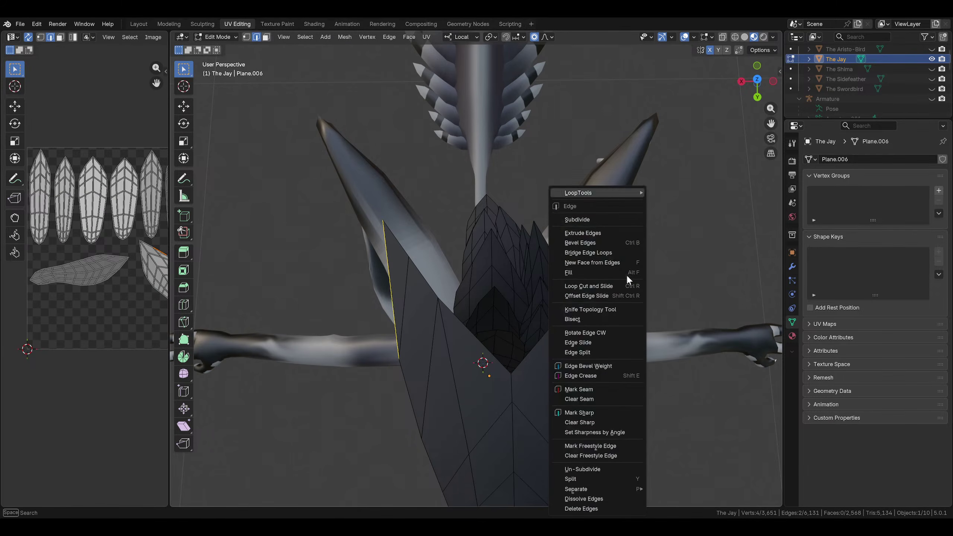
{"action": "left_click", "coordinate": [586, 215]}
{"action": "left_click", "coordinate": [714, 231]}
Pull the new outer-edge vertex up and outward into a wider prong corner, and nudge the old tip vertex upward
{"action": "left_click", "coordinate": [246, 37]}
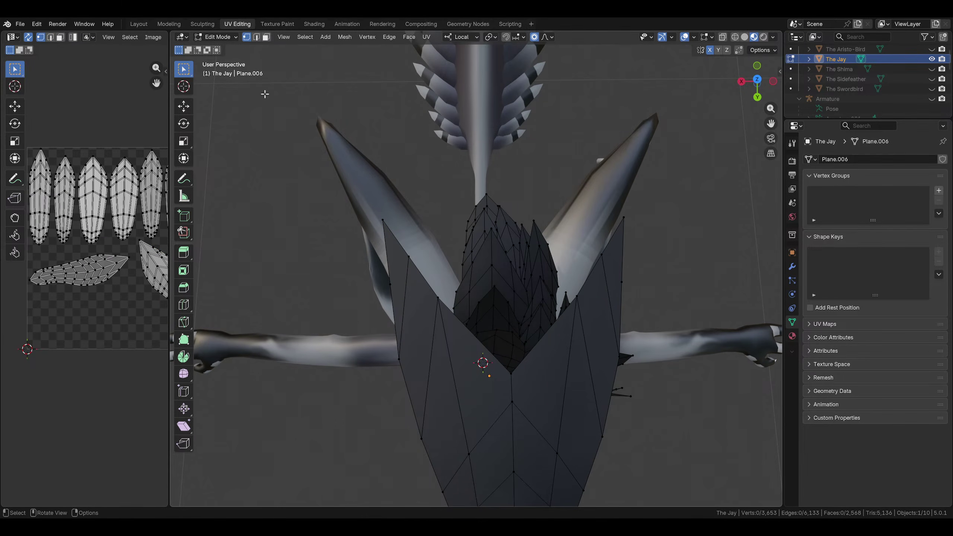
{"action": "left_click", "coordinate": [393, 280]}
{"action": "key", "text": "g"}
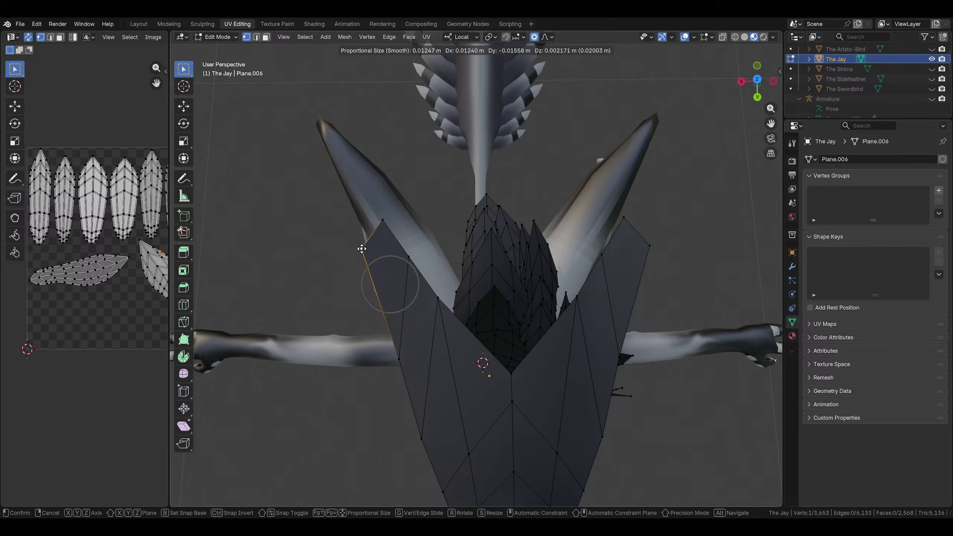
{"action": "left_click", "coordinate": [344, 202]}
{"action": "left_click", "coordinate": [383, 219]}
{"action": "key", "text": "g"}
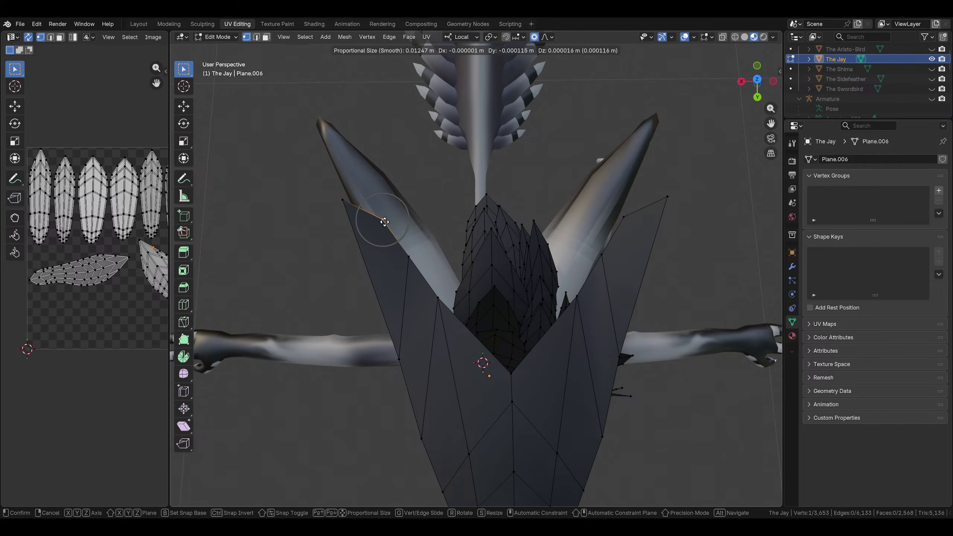
{"action": "left_click", "coordinate": [390, 214]}
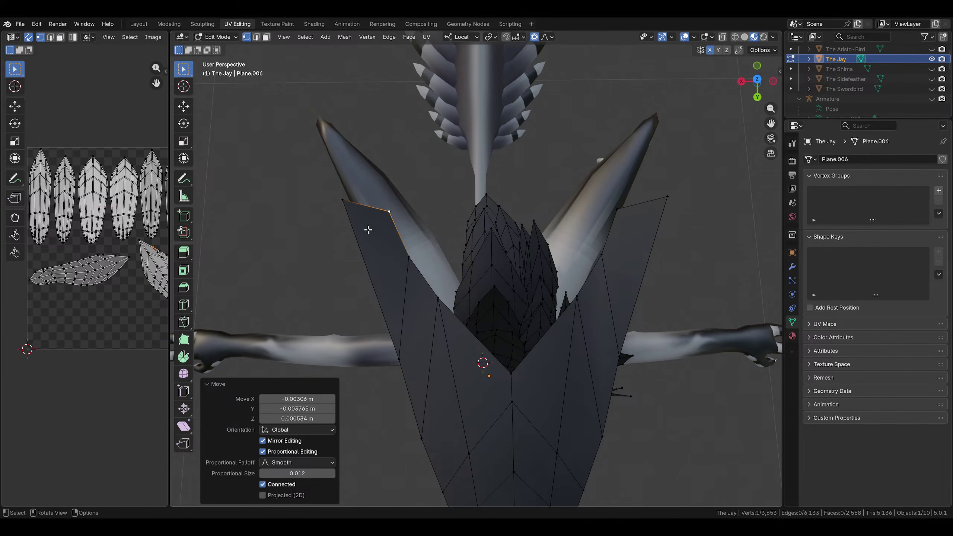
Move the prong's outer tip vertex upward from a tilted view so that the mirrored prongs end in points
{"action": "scroll", "coordinate": [391, 293], "scroll_direction": "down", "scroll_amount": 3}
{"action": "left_click", "coordinate": [607, 297]}
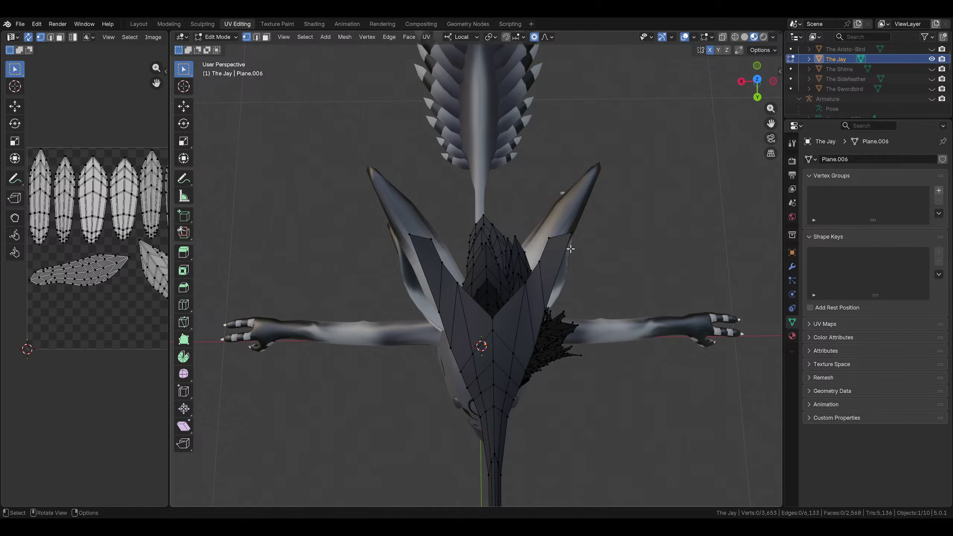
{"action": "middle_click_drag", "start_coordinate": [574, 234], "coordinate": [589, 272]}
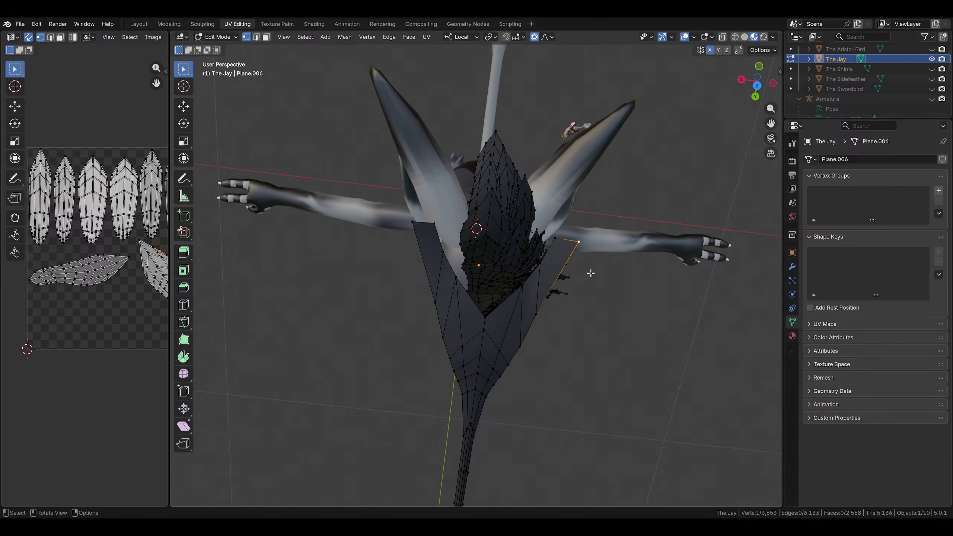
{"action": "key", "text": "g"}
{"action": "left_click", "coordinate": [607, 242]}
{"action": "left_click", "coordinate": [613, 327]}
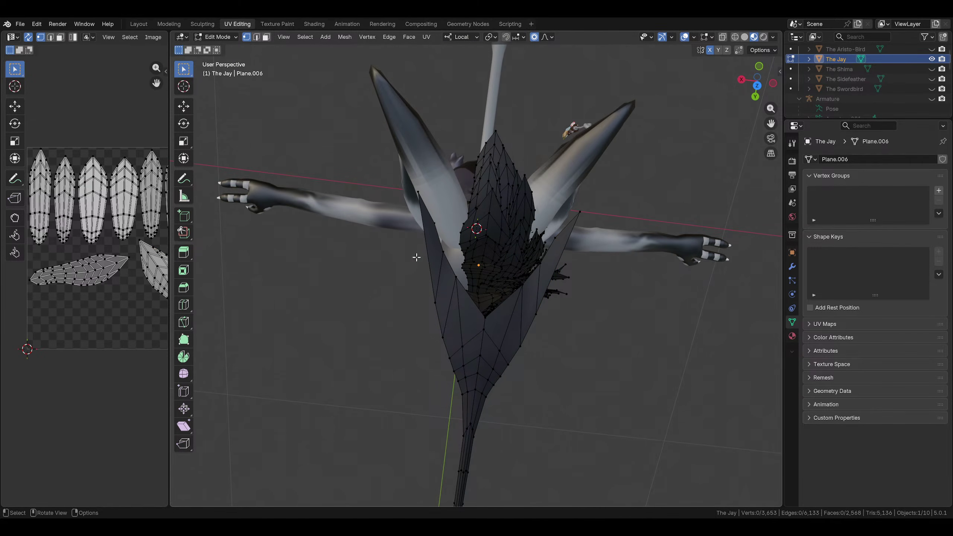
Adjust the vertices beside the prong tip to smooth the edge of the fork
{"action": "key", "text": "g"}
{"action": "left_click", "coordinate": [440, 244]}
{"action": "left_click", "coordinate": [442, 253]}
{"action": "key", "text": "g"}
{"action": "left_click", "coordinate": [446, 254]}
Rotate the selected prong vertex and its surroundings from a side view, using proportional editing with a size of about 0.08
{"action": "left_click", "coordinate": [611, 379]}
{"action": "scroll", "coordinate": [611, 379], "scroll_direction": "down", "scroll_amount": 2}
{"action": "middle_click_drag", "start_coordinate": [611, 378], "coordinate": [552, 283]}
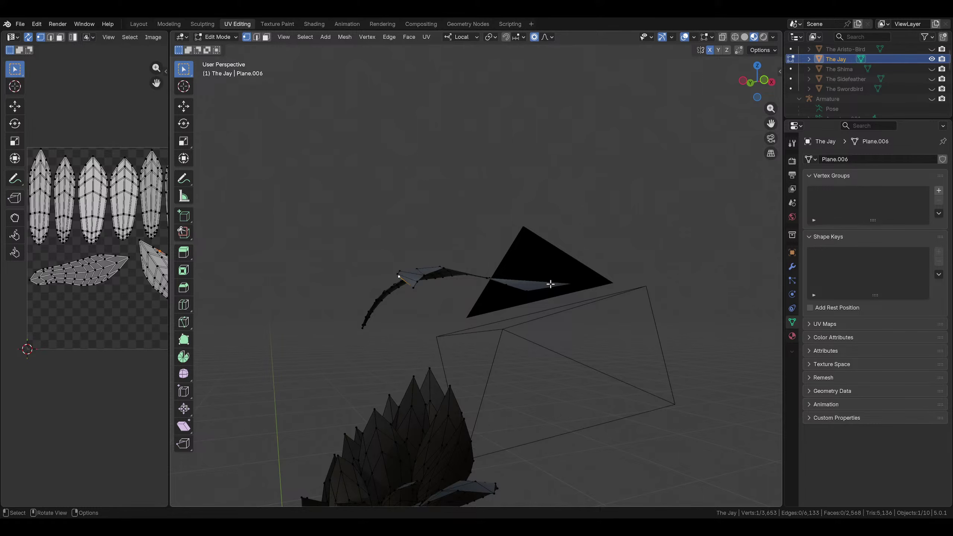
{"action": "key", "text": "r"}
{"action": "scroll", "coordinate": [400, 207], "scroll_direction": "down", "scroll_amount": 9}
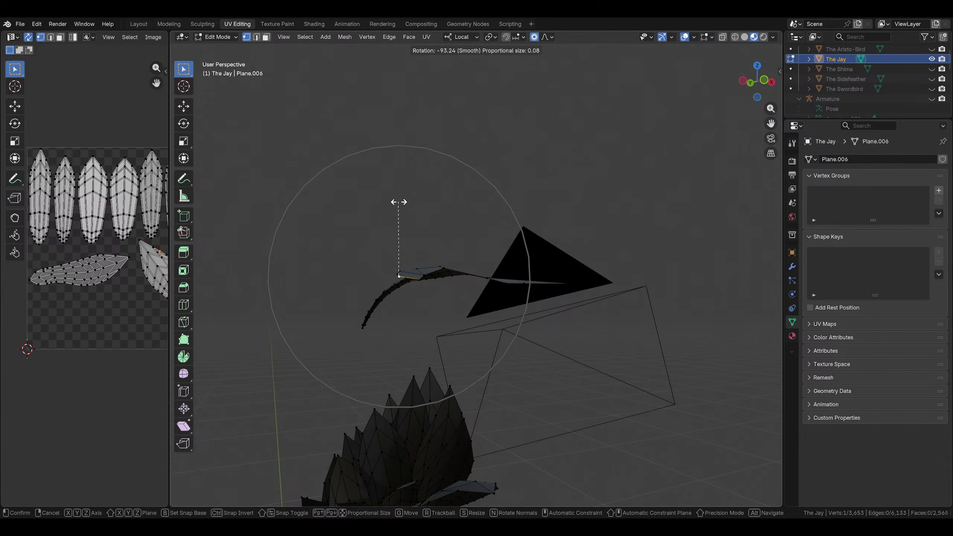
{"action": "left_click", "coordinate": [375, 205]}
Move the vertex next to the prong tip inward from the front view with a wider proportional editing radius
{"action": "middle_click_drag", "start_coordinate": [375, 205], "coordinate": [568, 278]}
{"action": "key", "text": "g"}
{"action": "scroll", "coordinate": [570, 279], "scroll_direction": "up", "scroll_amount": 10}
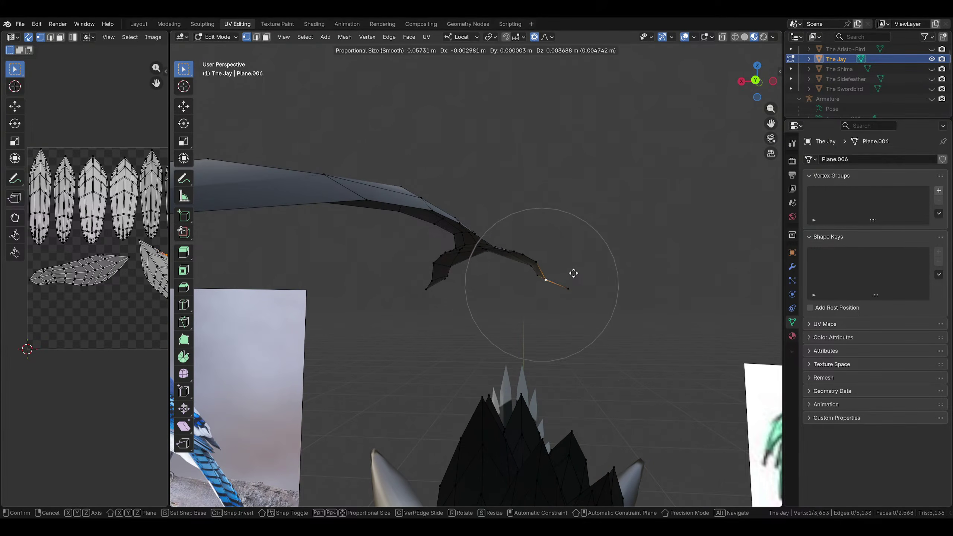
{"action": "left_click", "coordinate": [536, 277]}
Shift the short cross edge behind the prong tip to even out its outline, using a proportional size of about 0.029
{"action": "middle_click_drag", "start_coordinate": [557, 279], "coordinate": [553, 276]}
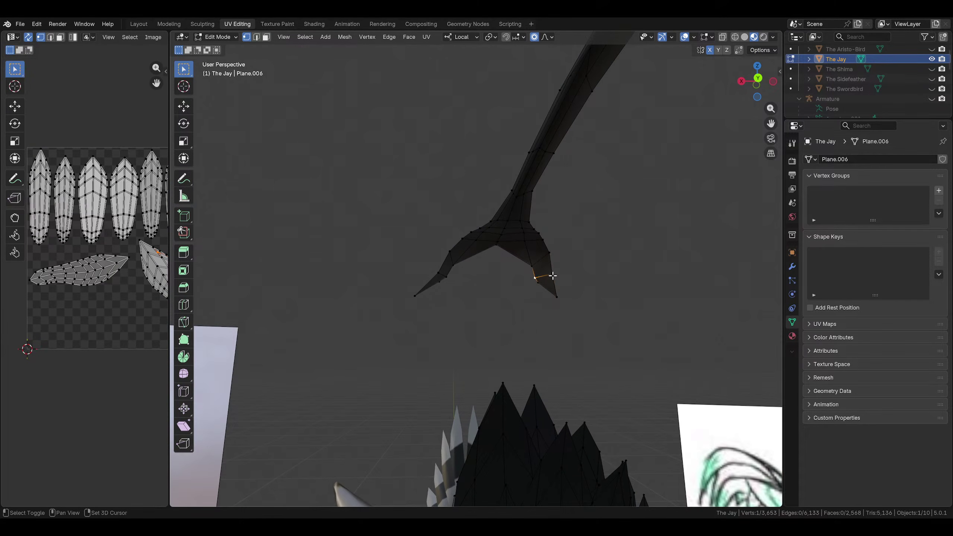
{"action": "key", "text": "g"}
{"action": "scroll", "coordinate": [553, 273], "scroll_direction": "up", "scroll_amount": 1}
{"action": "left_click", "coordinate": [549, 276]}
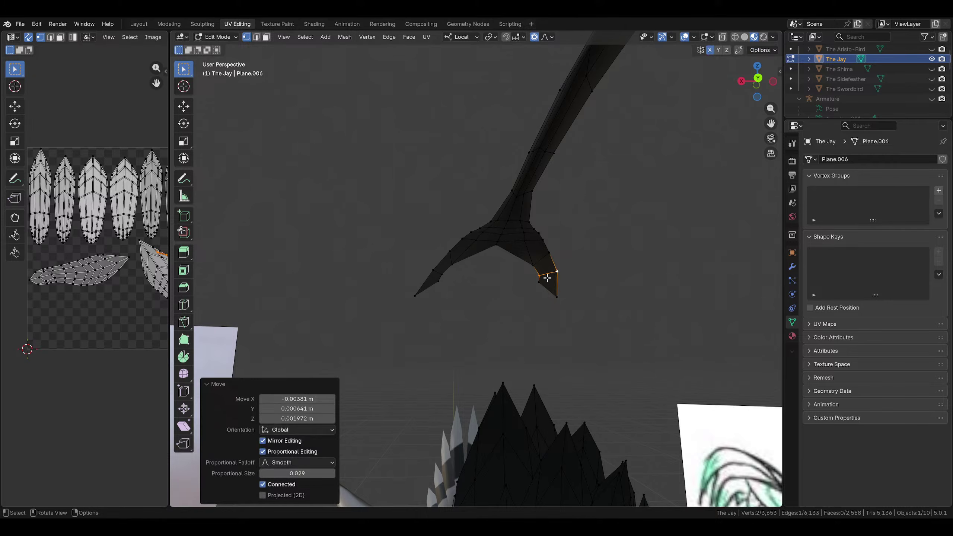
{"action": "key", "text": "g"}
{"action": "left_click", "coordinate": [550, 291]}
Rotate and reposition the prong tip with proportional editing, and save the file
{"action": "left_click", "coordinate": [576, 297]}
{"action": "middle_click_drag", "start_coordinate": [577, 298], "coordinate": [235, 145]}
{"action": "key", "text": "r"}
{"action": "left_click", "coordinate": [640, 291]}
{"action": "key", "text": "g"}
{"action": "left_click", "coordinate": [630, 313]}
{"action": "key", "text": "ctrl+s"}
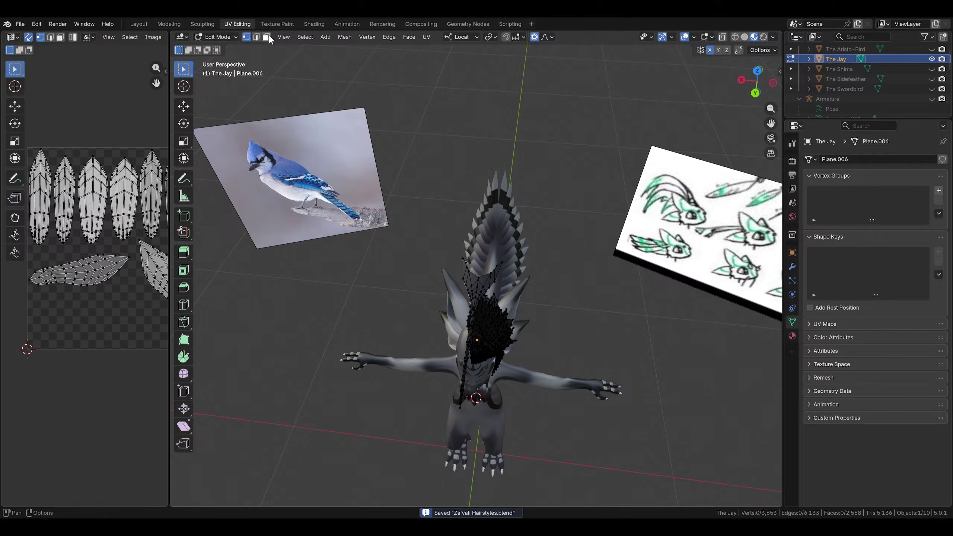
Select the entire linked forked feather and unwrap it with the Minimum Stretch method
{"action": "middle_click_drag", "start_coordinate": [361, 142], "coordinate": [451, 241]}
{"action": "key", "text": "ctrl+l"}
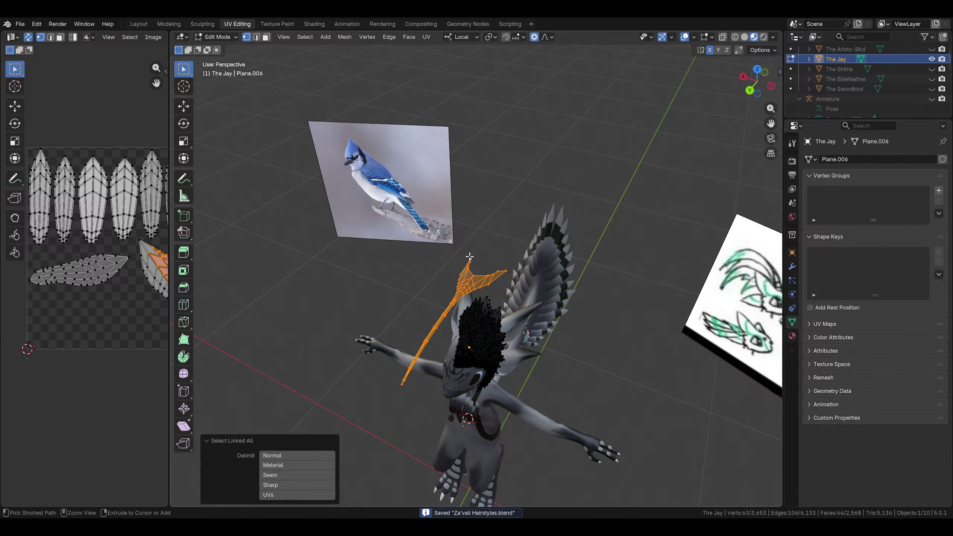
{"action": "left_click", "coordinate": [426, 37]}
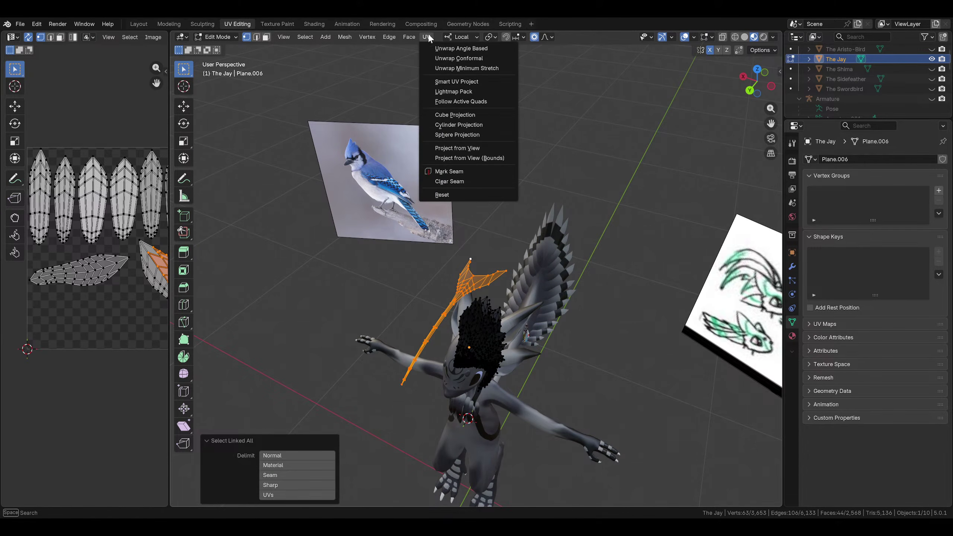
{"action": "left_click", "coordinate": [446, 70]}
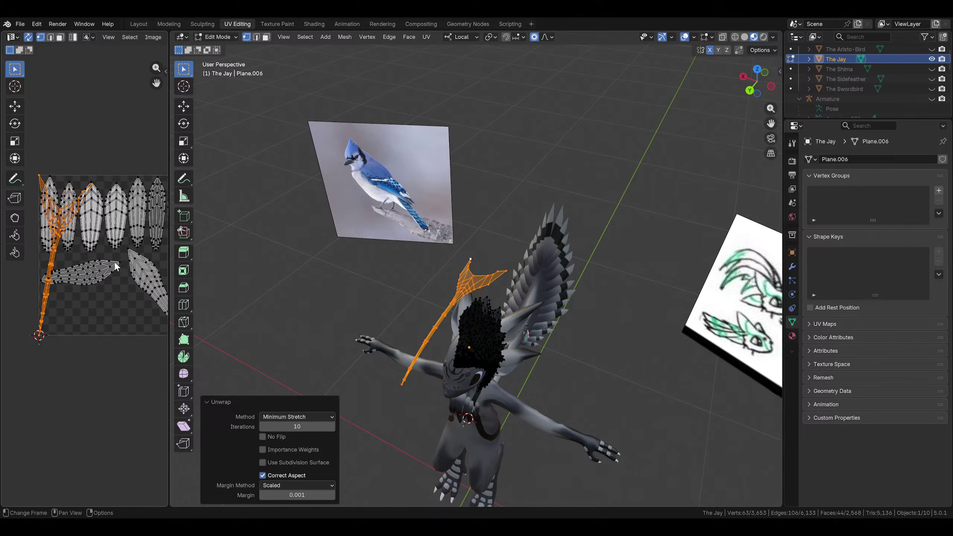
Shrink the forked feather's UV island, turn it sideways and place it in the gap beneath the row of upright feather islands
{"action": "key", "text": "s"}
{"action": "left_click", "coordinate": [84, 259]}
{"action": "key", "text": "r"}
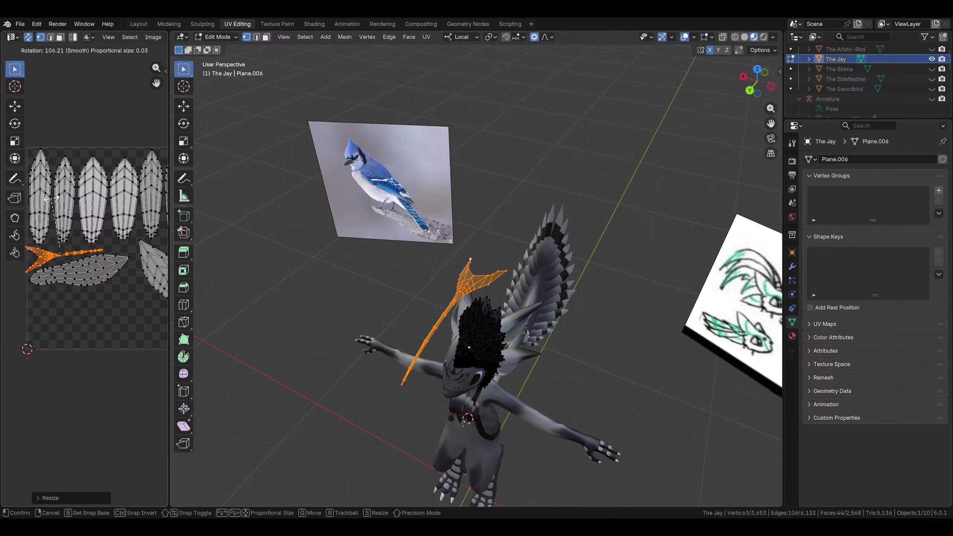
{"action": "left_click", "coordinate": [78, 213]}
{"action": "key", "text": "g"}
{"action": "left_click", "coordinate": [85, 211]}
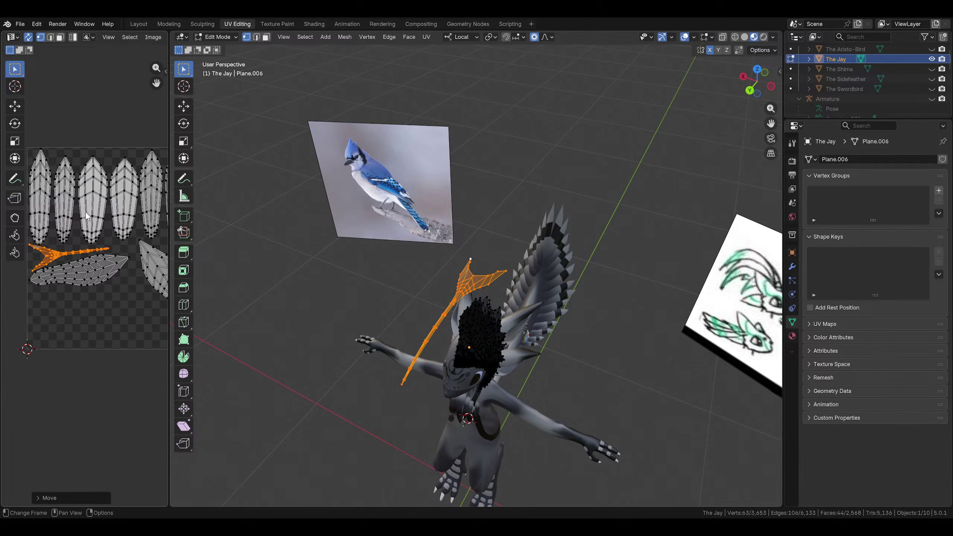
Try to stretch the forked feather's UV stem outward by moving its end vertex with proportional editing
{"action": "scroll", "coordinate": [104, 227], "scroll_direction": "up", "scroll_amount": 2}
{"action": "left_click", "coordinate": [112, 240]}
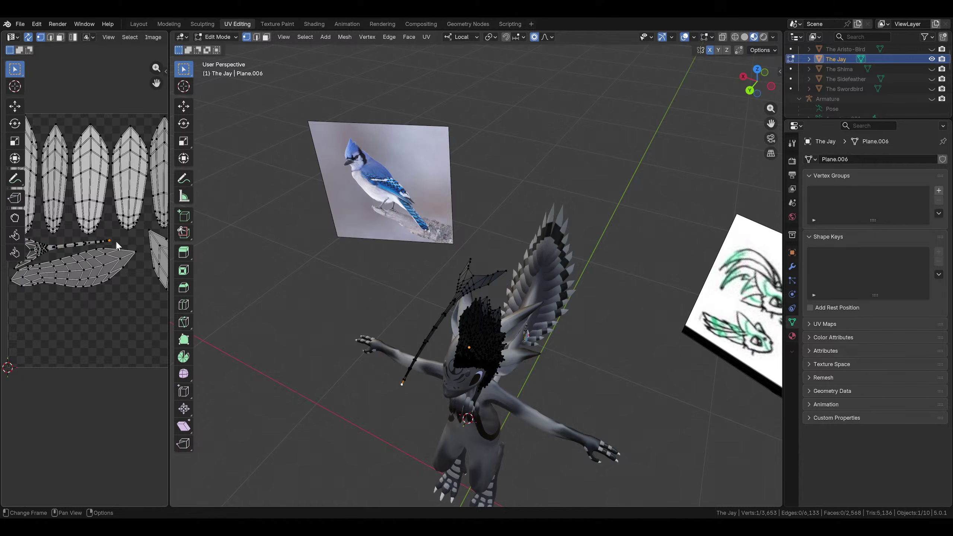
{"action": "key", "text": "g"}
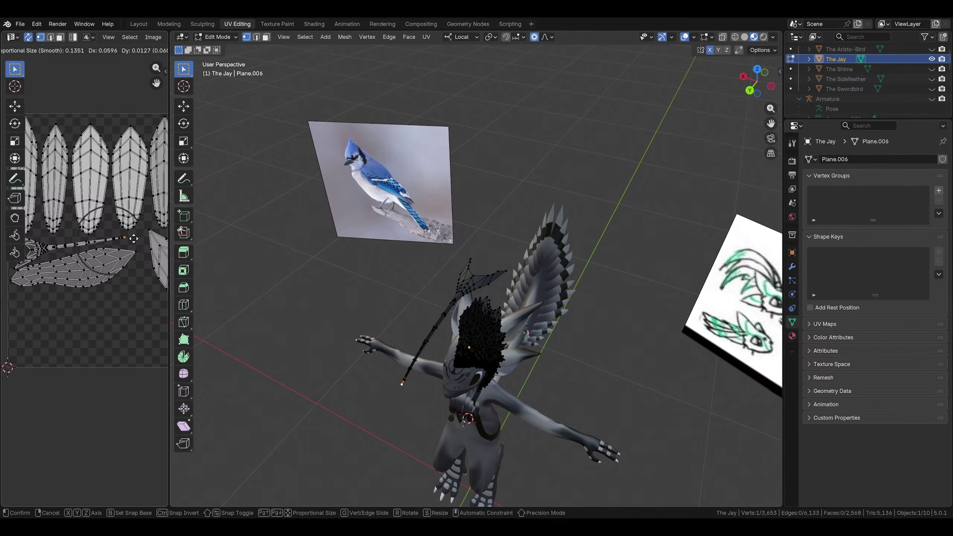
{"action": "left_click", "coordinate": [136, 238]}
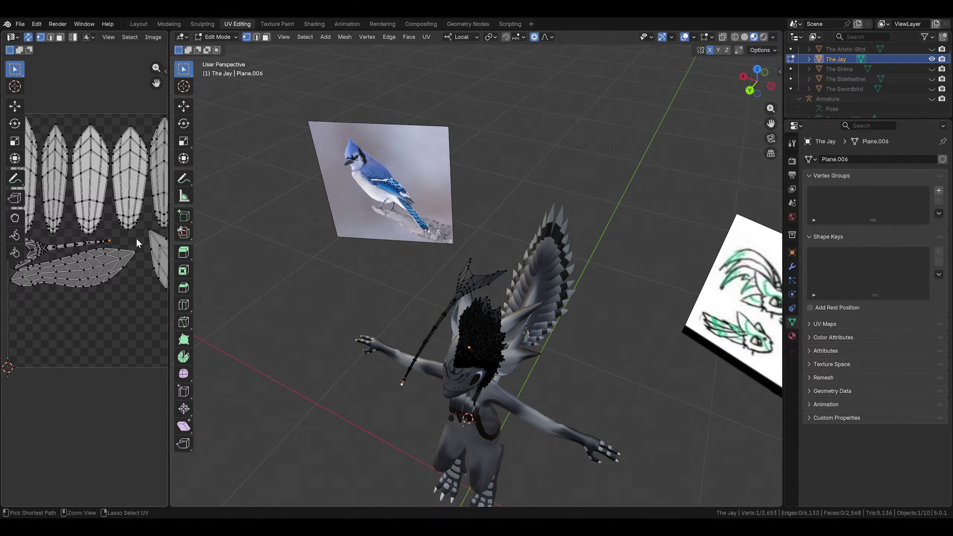
Select the forked feather's whole UV island and rotate it until the stem lies horizontally
{"action": "key", "text": "ctrl+l"}
{"action": "scroll", "coordinate": [126, 217], "scroll_direction": "down", "scroll_amount": 2}
{"action": "key", "text": "r"}
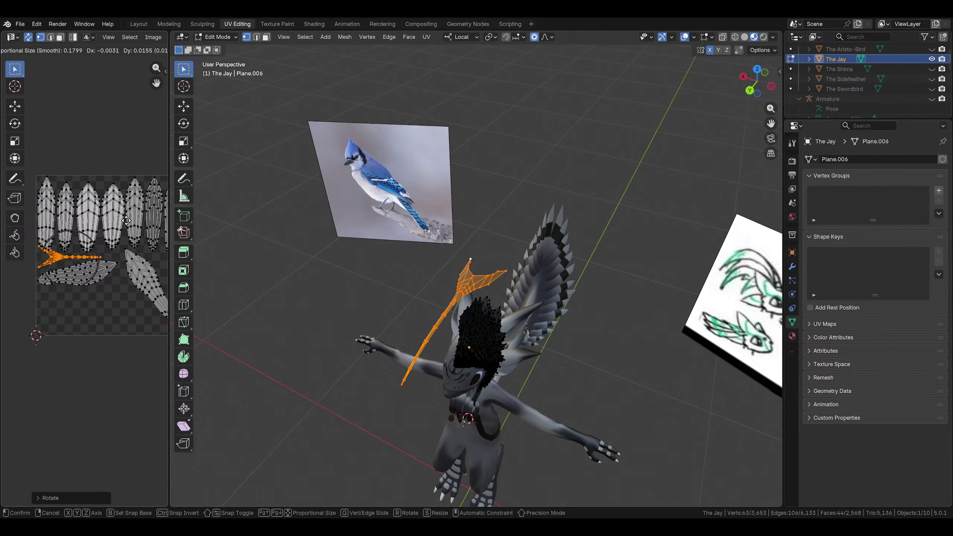
{"action": "right_click", "coordinate": [124, 225]}
Try to lengthen the levelled UV stem by moving its end vertex outward
{"action": "scroll", "coordinate": [117, 232], "scroll_direction": "up", "scroll_amount": 3}
{"action": "left_click", "coordinate": [83, 256]}
{"action": "key", "text": "g"}
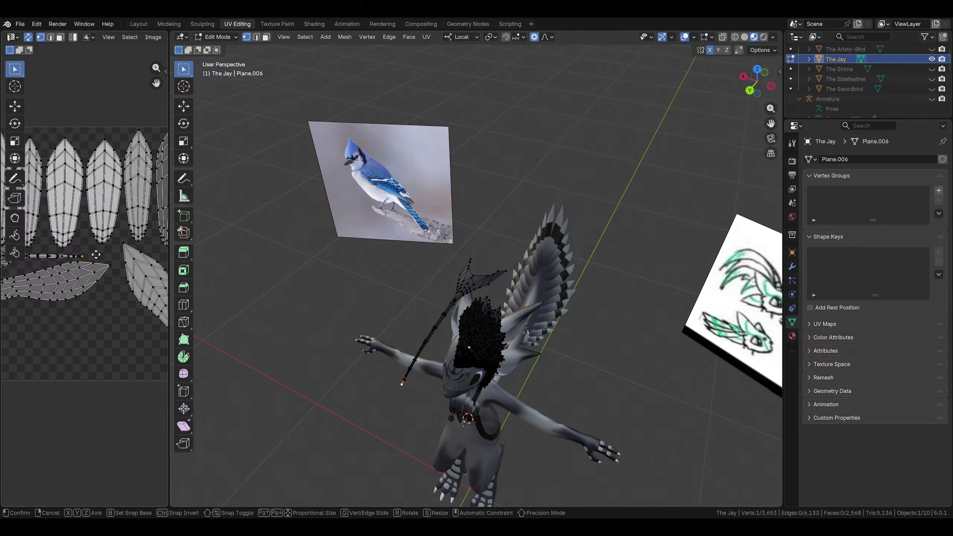
{"action": "left_click", "coordinate": [116, 255]}
{"action": "scroll", "coordinate": [97, 265], "scroll_direction": "down", "scroll_amount": 1}
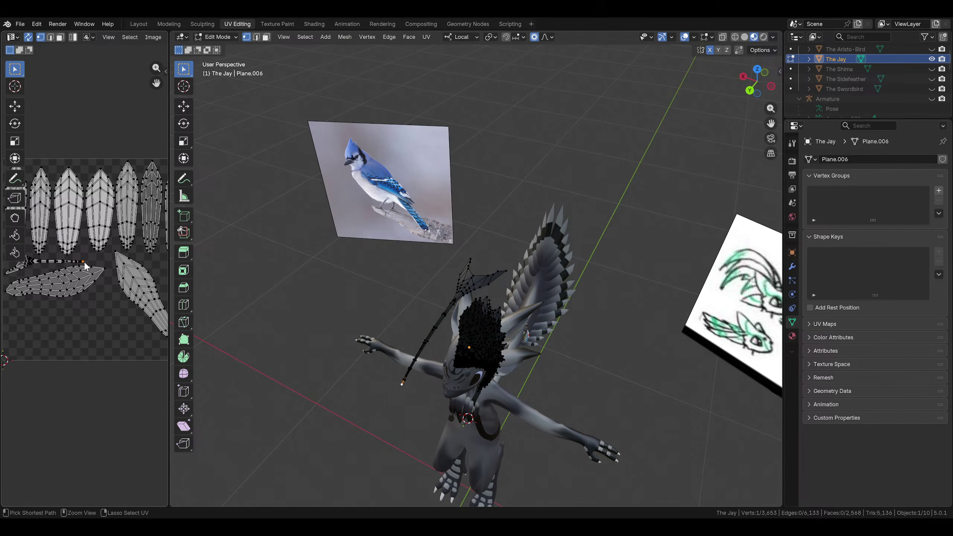
Reposition the forked feather's UV island so that it fits between the upright feather islands and the curved feather island below
{"action": "middle_click_drag", "start_coordinate": [86, 265], "coordinate": [118, 279]}
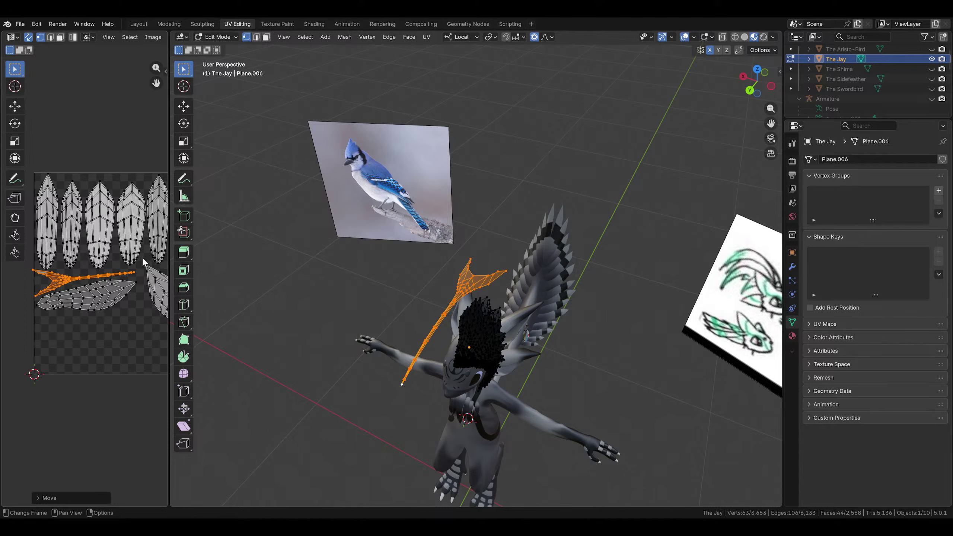
{"action": "key", "text": "g"}
{"action": "scroll", "coordinate": [127, 270], "scroll_direction": "up", "scroll_amount": 6}
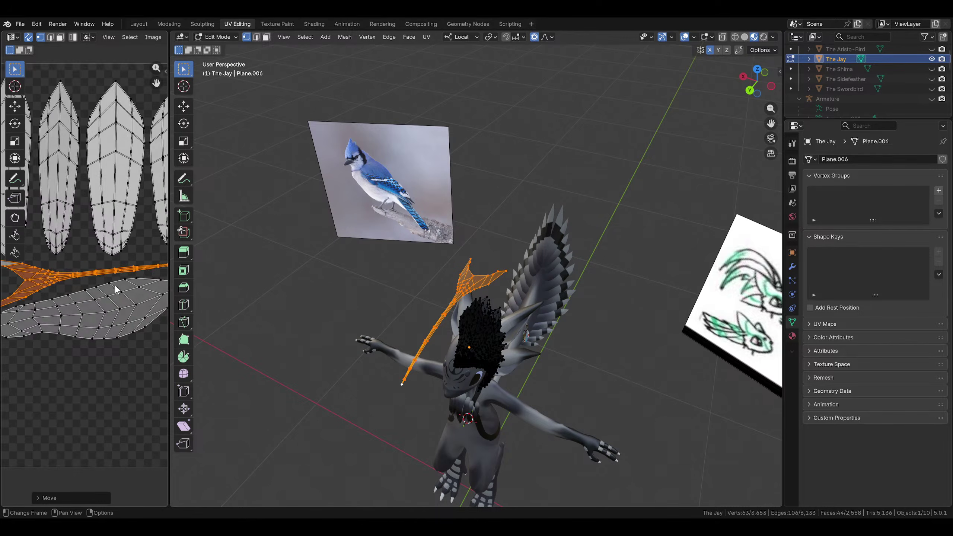
{"action": "middle_click_drag", "start_coordinate": [95, 305], "coordinate": [58, 313]}
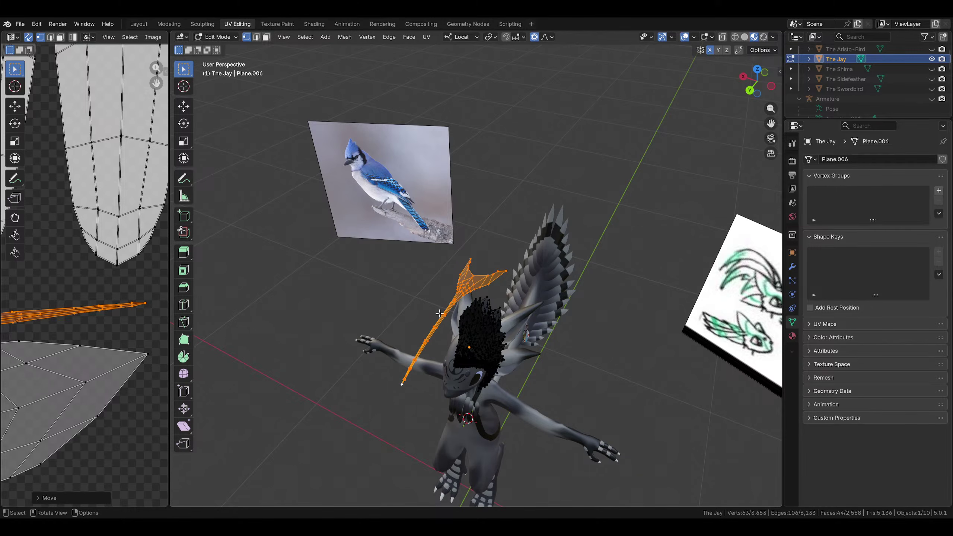
Extend the object selection to The Swordbird and examine the combined UV layout around the forked feather's island for overlaps
{"action": "scroll", "coordinate": [409, 361], "scroll_direction": "down", "scroll_amount": 2}
{"action": "scroll", "coordinate": [98, 348], "scroll_direction": "down", "scroll_amount": 6}
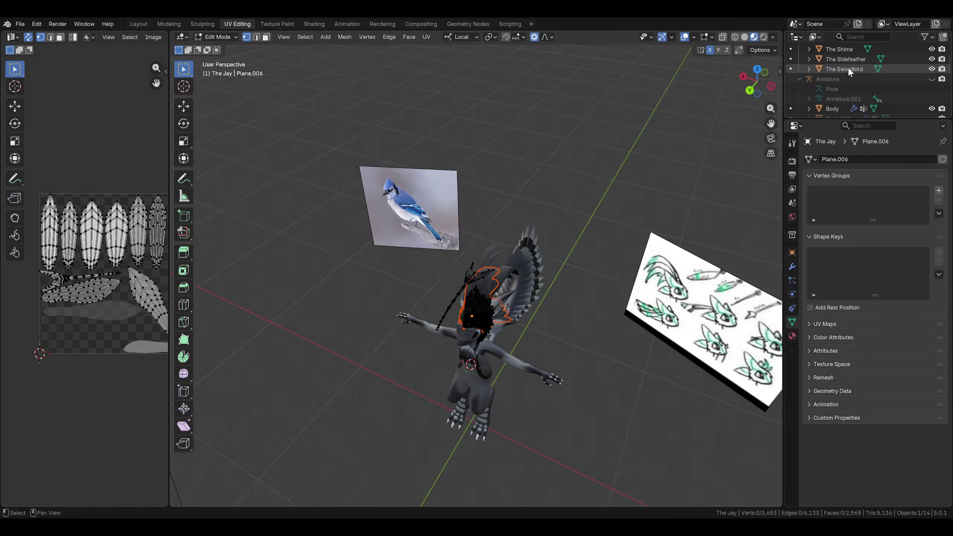
{"action": "left_click", "coordinate": [847, 69], "text": "shift"}
{"action": "middle_click_drag", "start_coordinate": [116, 287], "coordinate": [144, 301]}
{"action": "scroll", "coordinate": [89, 293], "scroll_direction": "up", "scroll_amount": 3}
{"action": "scroll", "coordinate": [82, 301], "scroll_direction": "down", "scroll_amount": 1}
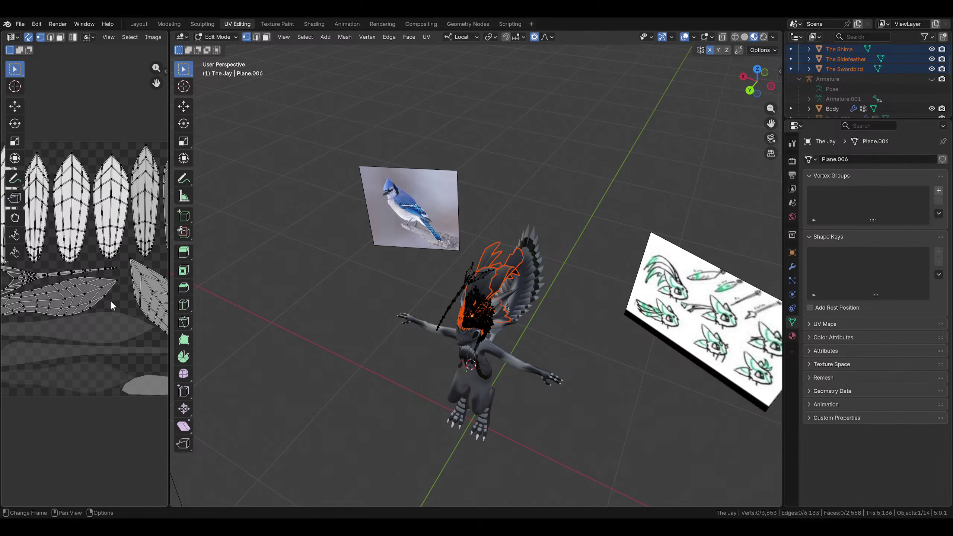
{"action": "middle_click_drag", "start_coordinate": [73, 302], "coordinate": [117, 302]}
{"action": "middle_click_drag", "start_coordinate": [55, 271], "coordinate": [35, 285]}
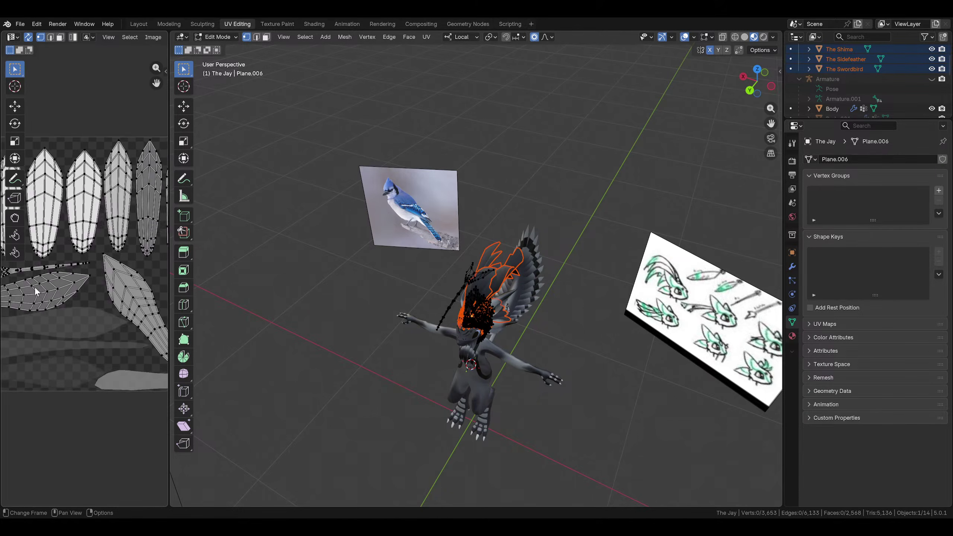
Hide the other four hairstyle objects so that only The Jay is displayed on the character
{"action": "scroll", "coordinate": [85, 302], "scroll_direction": "down", "scroll_amount": 2}
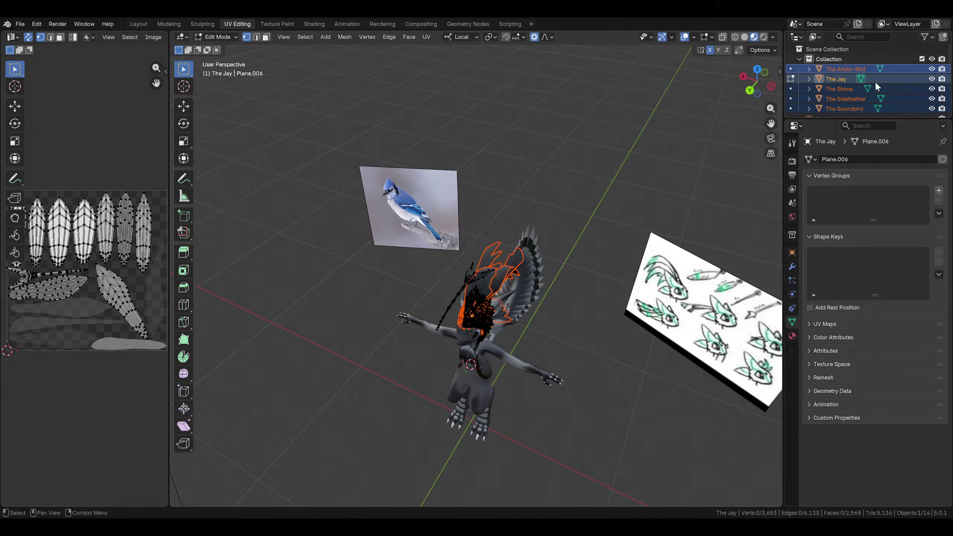
{"action": "left_click_drag", "start_coordinate": [931, 89], "coordinate": [931, 109]}
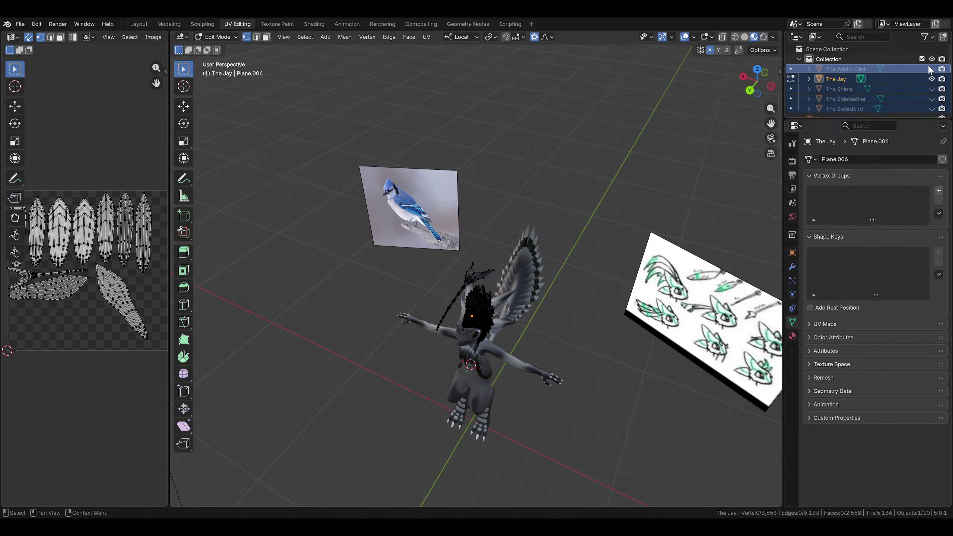
{"action": "scroll", "coordinate": [590, 219], "scroll_direction": "up", "scroll_amount": 4}
{"action": "mouse_move", "coordinate": [588, 224]}
{"action": "middle_mouse_down"}
{"action": "mouse_move", "coordinate": [598, 223]}
{"action": "mouse_move", "coordinate": [588, 222]}
{"action": "middle_mouse_up"}
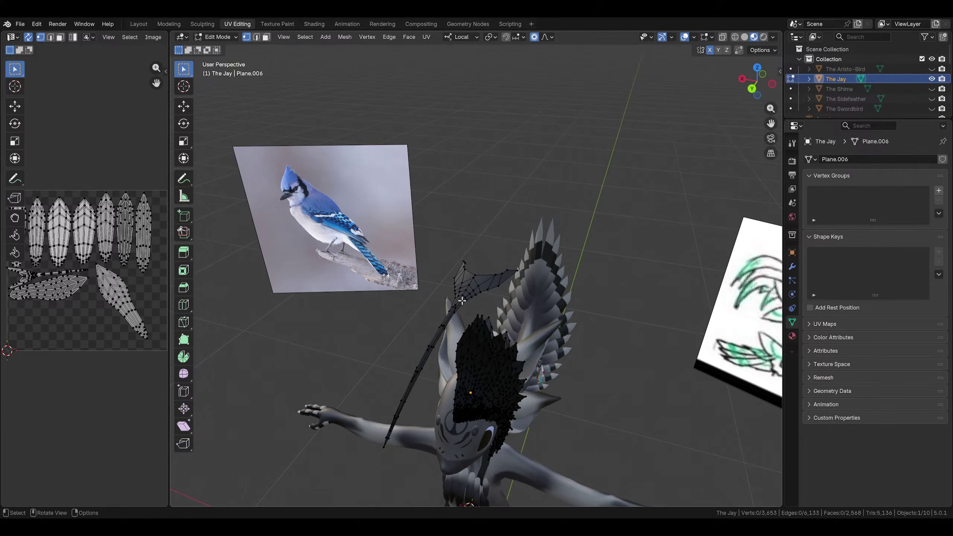
Select the whole forked feather, turn off X mirroring and move the feather above the head
{"action": "key", "text": "ctrl+l"}
{"action": "scroll", "coordinate": [479, 302], "scroll_direction": "down", "scroll_amount": 3}
{"action": "middle_click_drag", "start_coordinate": [479, 303], "coordinate": [490, 285]}
{"action": "key", "text": "g"}
{"action": "left_click", "coordinate": [528, 302]}
{"action": "key", "text": "ctrl+z"}
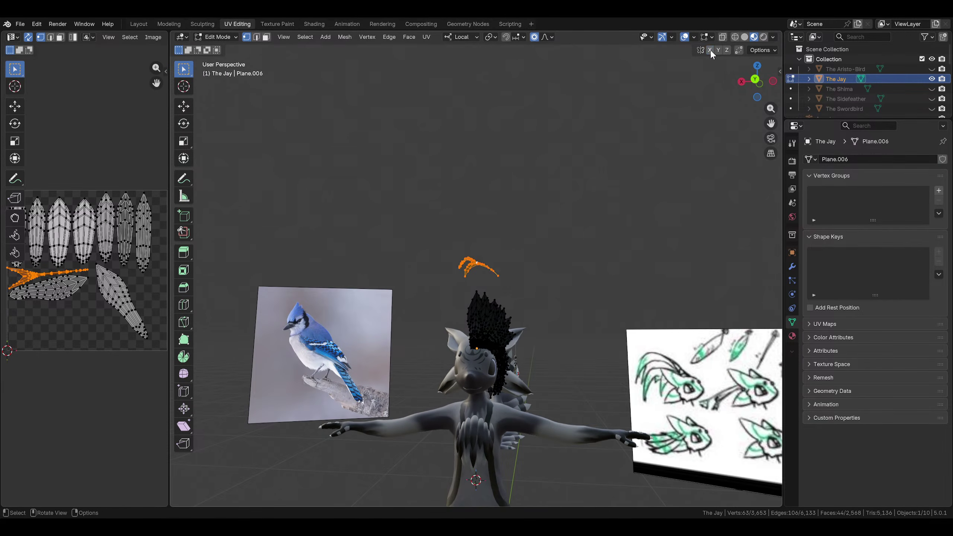
{"action": "key", "text": "g"}
{"action": "left_click", "coordinate": [558, 282]}
Rotate the forked feather above the crest so its fork points toward the back of the head
{"action": "scroll", "coordinate": [557, 283], "scroll_direction": "up", "scroll_amount": 4}
{"action": "middle_click_drag", "start_coordinate": [557, 283], "coordinate": [579, 302]}
{"action": "key", "text": "r"}
{"action": "left_click", "coordinate": [537, 272]}
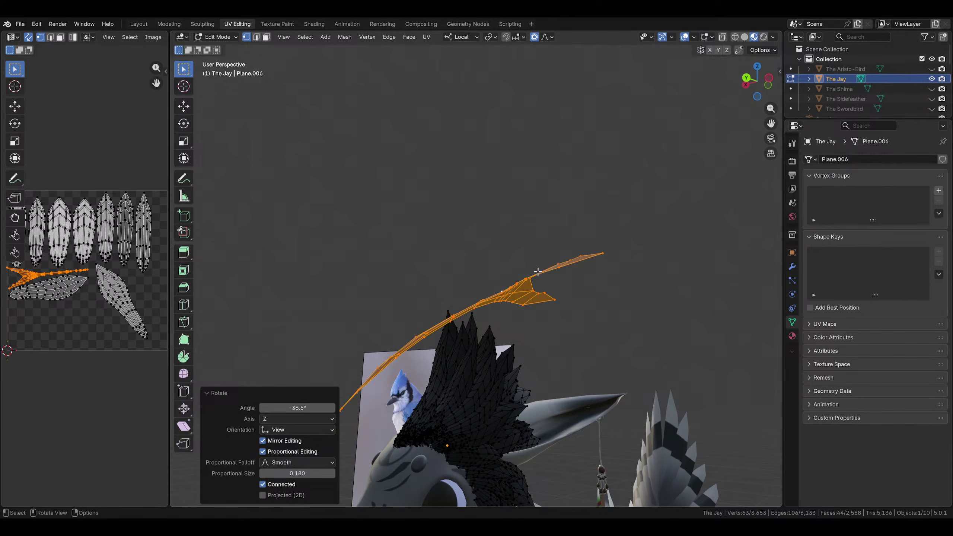
{"action": "middle_click_drag", "start_coordinate": [537, 271], "coordinate": [634, 287]}
{"action": "key", "text": "r"}
{"action": "left_click", "coordinate": [655, 357]}
{"action": "middle_click_drag", "start_coordinate": [655, 357], "coordinate": [520, 375]}
{"action": "key", "text": "g"}
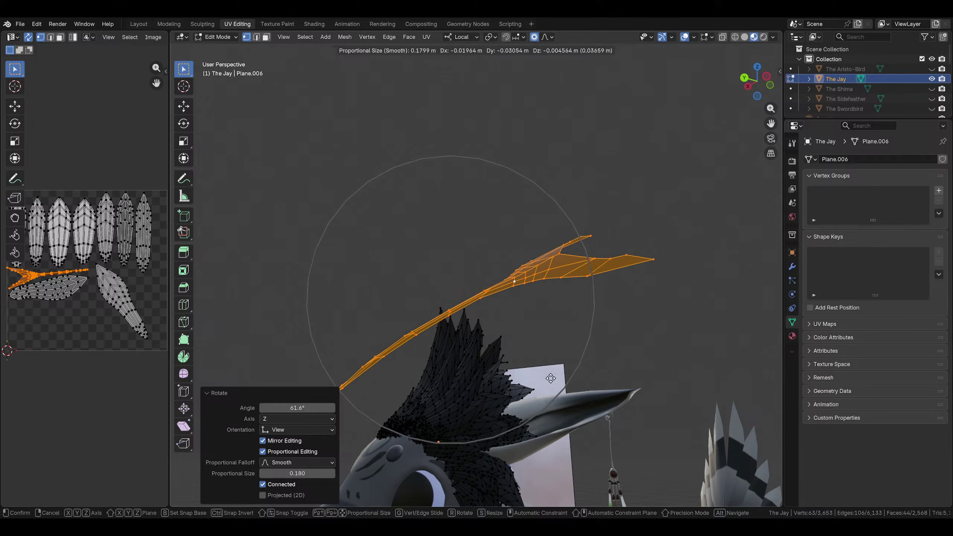
{"action": "left_click", "coordinate": [623, 383]}
Lower the forked feather behind the crest and tilt it downward
{"action": "middle_click_drag", "start_coordinate": [623, 383], "coordinate": [653, 279]}
{"action": "key", "text": "g"}
{"action": "left_click", "coordinate": [555, 438]}
{"action": "scroll", "coordinate": [522, 446], "scroll_direction": "down", "scroll_amount": 2}
{"action": "key", "text": "r"}
{"action": "left_click", "coordinate": [670, 370]}
{"action": "key", "text": "g"}
{"action": "left_click", "coordinate": [650, 364]}
Refine the forked feather's angle and position so its stem starts near the crest and the fork hangs down behind the upper ear
{"action": "scroll", "coordinate": [583, 352], "scroll_direction": "up", "scroll_amount": 3}
{"action": "key", "text": "g"}
{"action": "left_click", "coordinate": [616, 323]}
{"action": "key", "text": "r"}
{"action": "left_click", "coordinate": [655, 340]}
{"action": "key", "text": "g"}
{"action": "left_click", "coordinate": [596, 300]}
{"action": "middle_click_drag", "start_coordinate": [596, 300], "coordinate": [536, 239]}
{"action": "key", "text": "g"}
{"action": "left_click", "coordinate": [584, 345]}
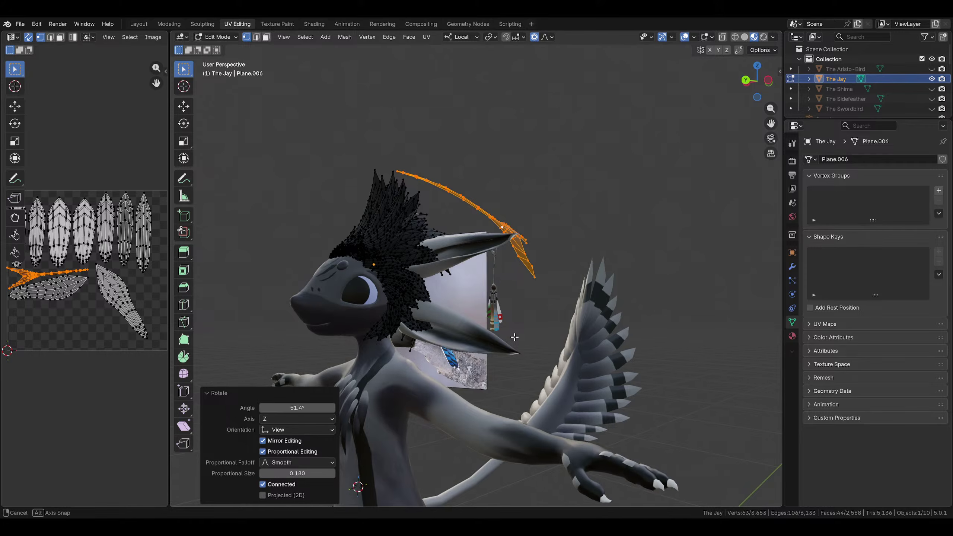
Move and rotate the forked feather so its stem starts low at the back of the head on the pendant's side
{"action": "key", "text": "g"}
{"action": "middle_click_drag", "start_coordinate": [514, 337], "coordinate": [570, 317]}
{"action": "left_click", "coordinate": [499, 378]}
{"action": "key", "text": "r"}
{"action": "left_click", "coordinate": [538, 312]}
{"action": "key", "text": "g"}
{"action": "left_click", "coordinate": [578, 328]}
{"action": "key", "text": "r"}
{"action": "left_click", "coordinate": [607, 350]}
{"action": "key", "text": "g"}
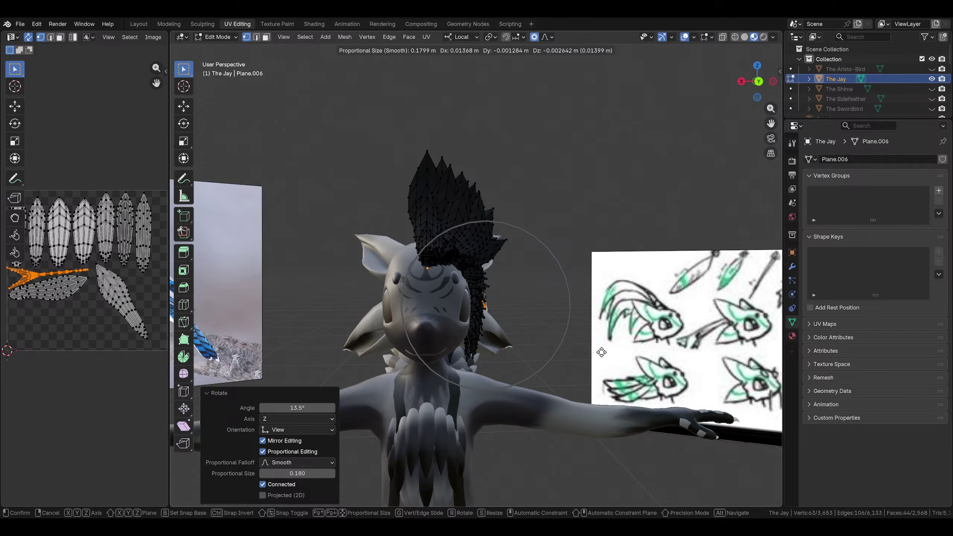
{"action": "left_click", "coordinate": [601, 352]}
Try to symmetrize the forked feather onto the other side of the head
{"action": "middle_click_drag", "start_coordinate": [601, 352], "coordinate": [498, 290]}
{"action": "scroll", "coordinate": [525, 296], "scroll_direction": "up", "scroll_amount": 5}
{"action": "left_click", "coordinate": [345, 37]}
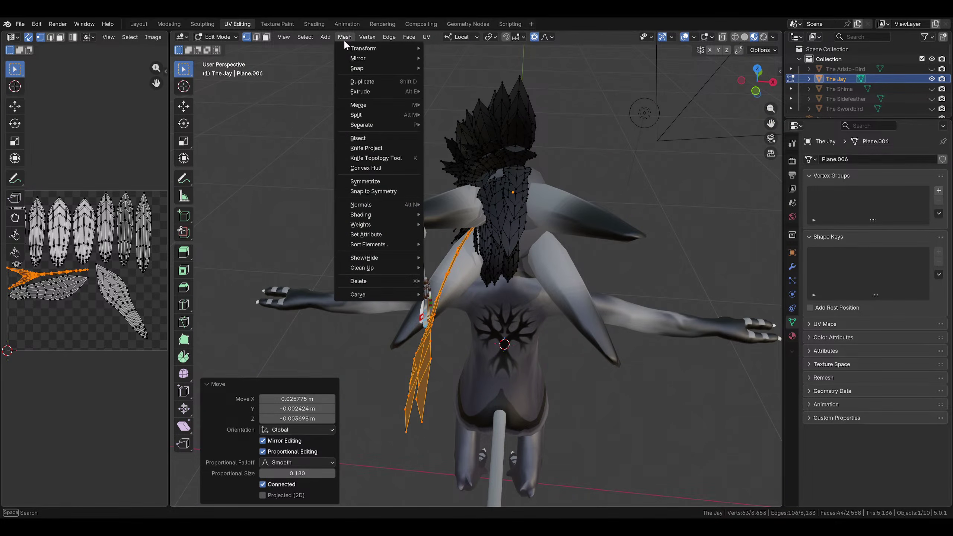
{"action": "left_click", "coordinate": [360, 183]}
{"action": "scroll", "coordinate": [405, 240], "scroll_direction": "down", "scroll_amount": 3}
{"action": "left_click", "coordinate": [413, 248]}
{"action": "middle_click_drag", "start_coordinate": [412, 248], "coordinate": [529, 387]}
{"action": "middle_click_drag", "start_coordinate": [570, 363], "coordinate": [661, 313]}
{"action": "mouse_move", "coordinate": [546, 345]}
{"action": "middle_mouse_down"}
{"action": "mouse_move", "coordinate": [567, 405]}
{"action": "mouse_move", "coordinate": [589, 432]}
{"action": "mouse_move", "coordinate": [402, 426]}
{"action": "mouse_move", "coordinate": [362, 403]}
{"action": "mouse_move", "coordinate": [520, 354]}
{"action": "mouse_move", "coordinate": [653, 376]}
{"action": "middle_mouse_up"}
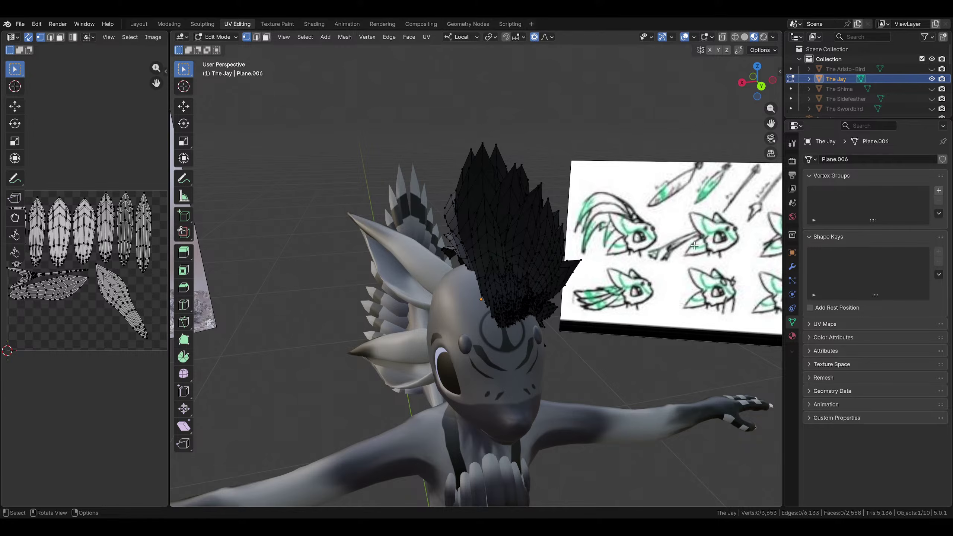
Rotate and shift the forked feather so its stem base tucks under the short feathers at the back of the head
{"action": "middle_click_drag", "start_coordinate": [694, 245], "coordinate": [474, 307]}
{"action": "key", "text": "r"}
{"action": "left_click", "coordinate": [512, 281]}
{"action": "left_click", "coordinate": [592, 260]}
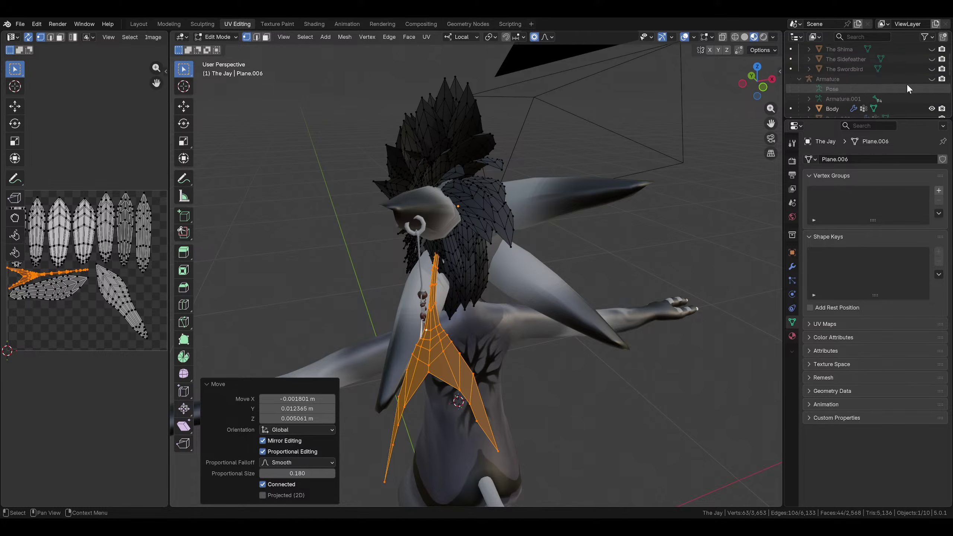
{"action": "middle_click_drag", "start_coordinate": [547, 243], "coordinate": [555, 247]}
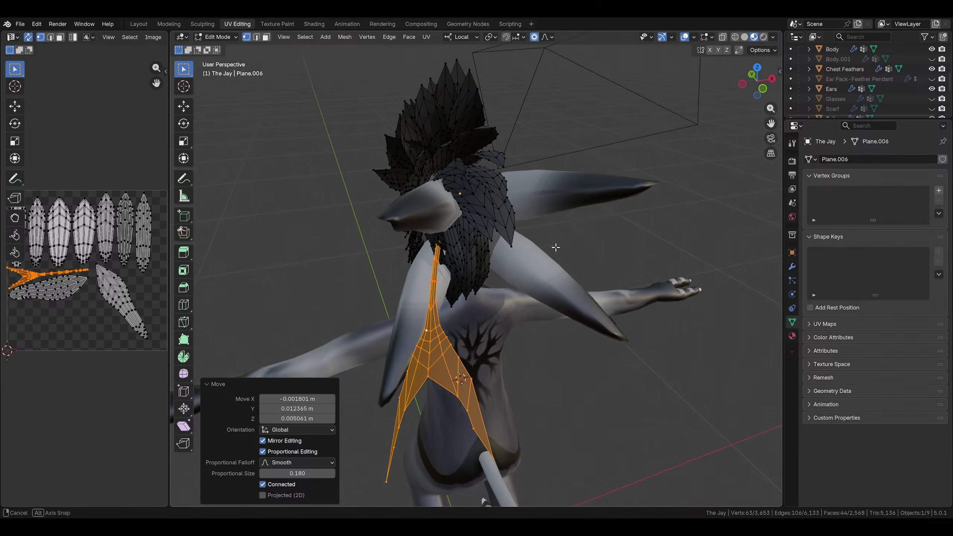
{"action": "middle_click_drag", "start_coordinate": [551, 328], "coordinate": [533, 262]}
{"action": "left_click", "coordinate": [591, 287]}
{"action": "key", "text": "g"}
{"action": "left_click", "coordinate": [585, 289]}
Swing the forked feather outward so it trails behind the lower ear on the pendant's side, and save the file
{"action": "scroll", "coordinate": [525, 285], "scroll_direction": "down", "scroll_amount": 3}
{"action": "middle_click_drag", "start_coordinate": [495, 300], "coordinate": [600, 419]}
{"action": "key", "text": "r"}
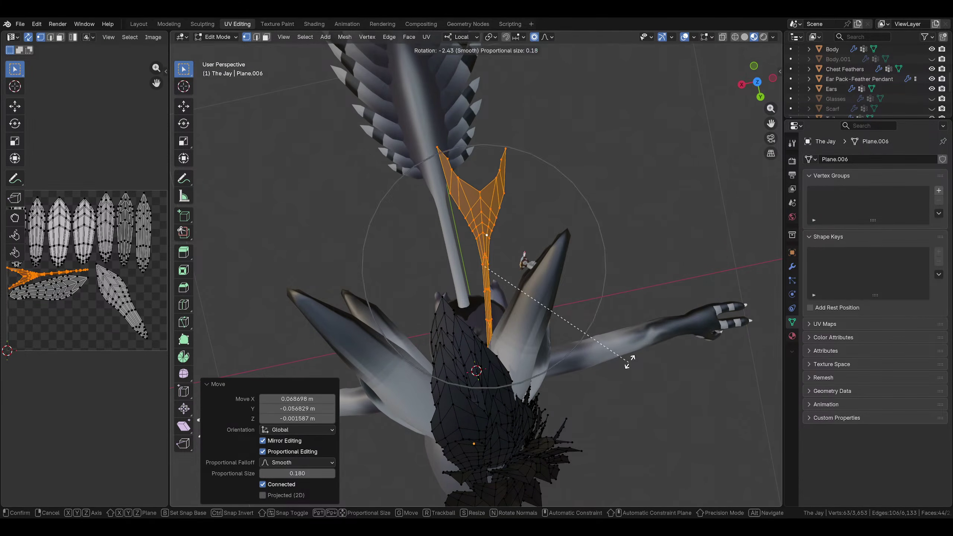
{"action": "left_click", "coordinate": [627, 357]}
{"action": "middle_click_drag", "start_coordinate": [627, 356], "coordinate": [606, 333]}
{"action": "left_click", "coordinate": [540, 295]}
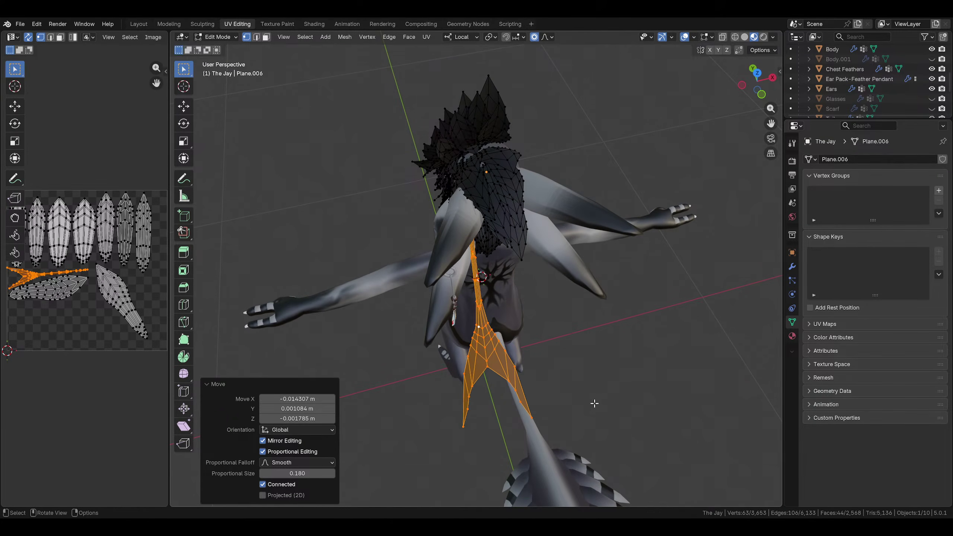
{"action": "middle_click_drag", "start_coordinate": [589, 413], "coordinate": [629, 332]}
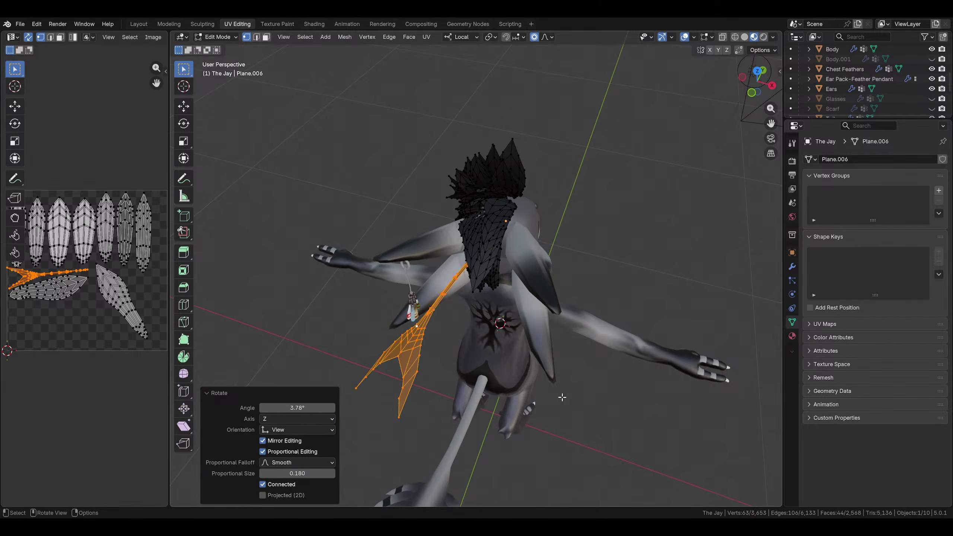
{"action": "left_click", "coordinate": [646, 263]}
{"action": "middle_click_drag", "start_coordinate": [646, 262], "coordinate": [526, 241]}
{"action": "key", "text": "ctrl+s"}
Select the short feather at the back of the head, rotate it about 27° in side view, and reposition and resize it
{"action": "left_click", "coordinate": [526, 241]}
{"action": "key", "text": "ctrl+l"}
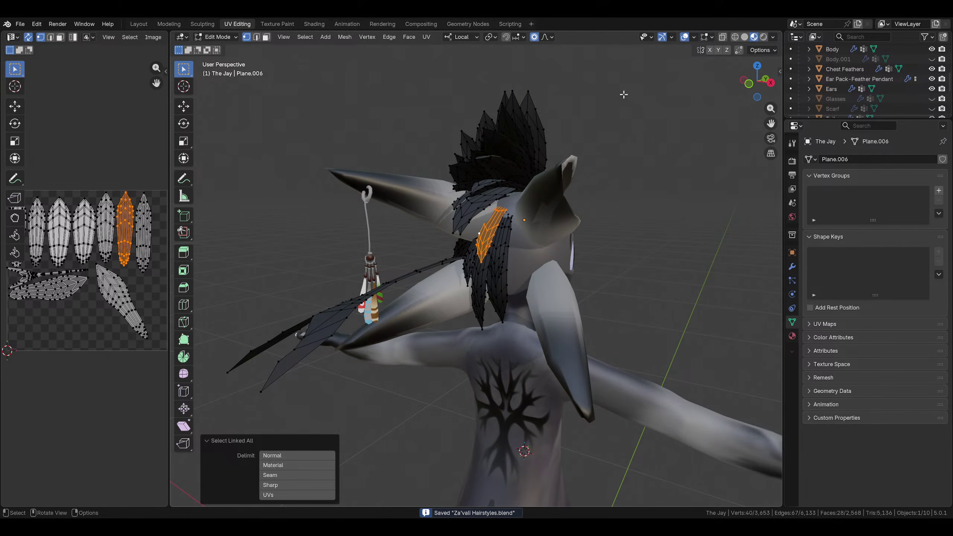
{"action": "left_click", "coordinate": [770, 82]}
{"action": "left_click", "coordinate": [665, 233]}
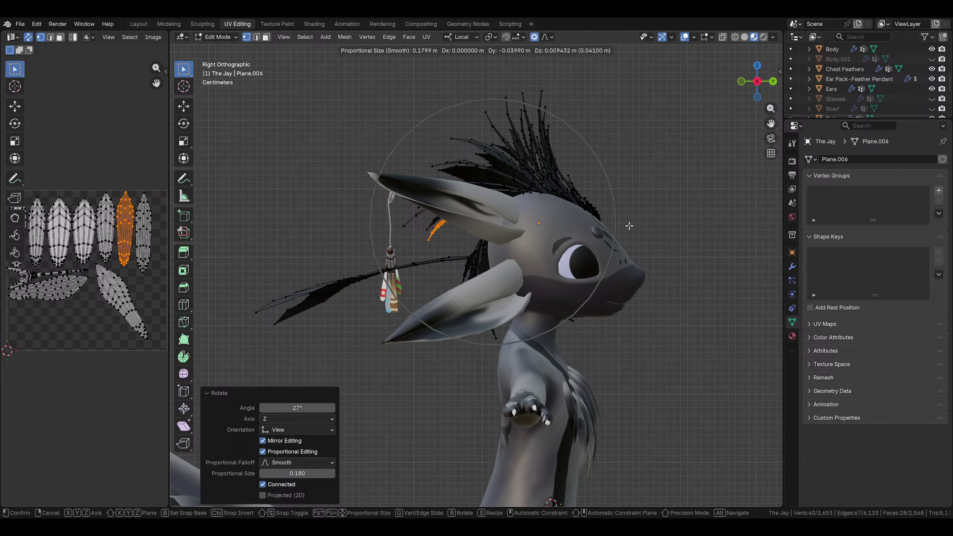
{"action": "key", "text": "g"}
{"action": "left_click", "coordinate": [604, 249]}
{"action": "middle_click_drag", "start_coordinate": [604, 249], "coordinate": [542, 246]}
{"action": "left_click", "coordinate": [660, 249]}
{"action": "key", "text": "s"}
Select the whole long feather on the back of the head and rotate and move it away from the head in side view
{"action": "left_click", "coordinate": [489, 238]}
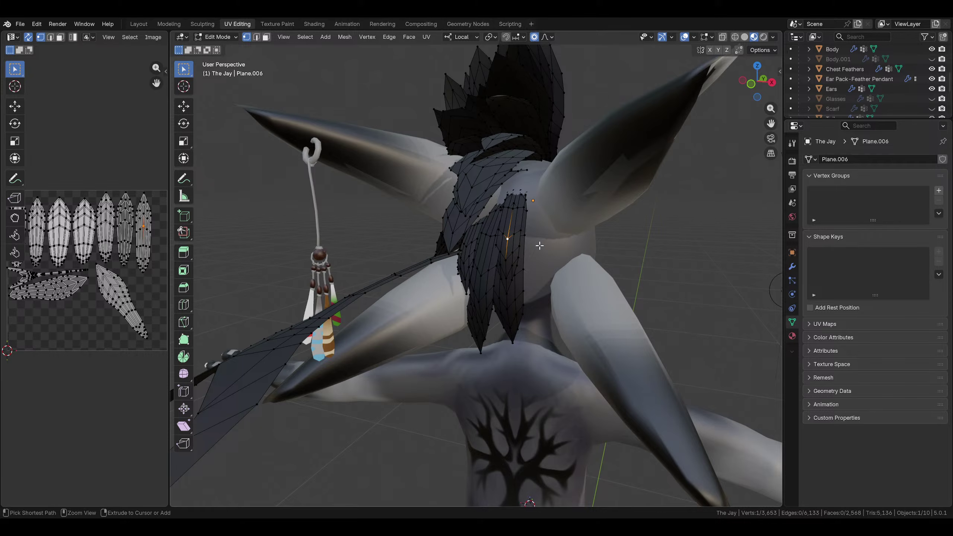
{"action": "key", "text": "ctrl+l"}
{"action": "left_click", "coordinate": [772, 83]}
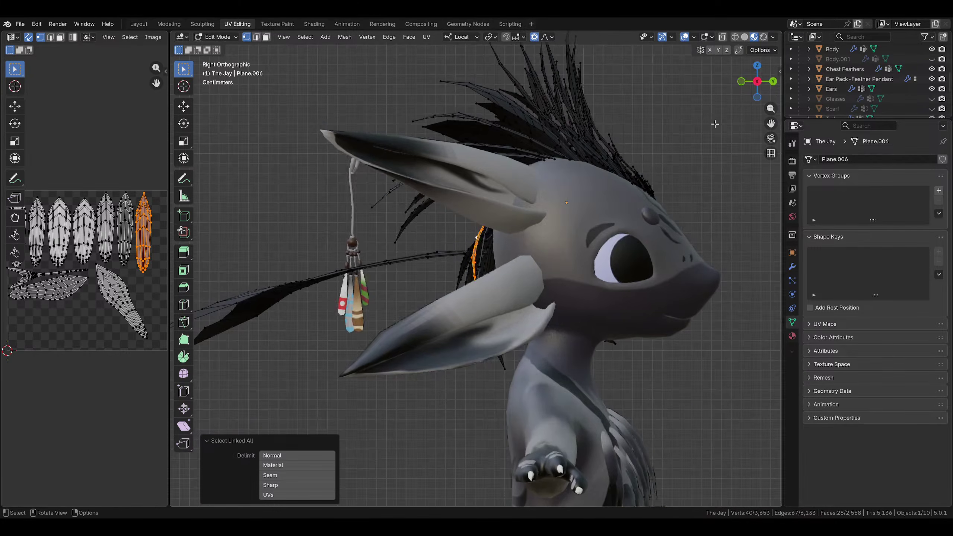
{"action": "left_click", "coordinate": [602, 180]}
{"action": "key", "text": "g"}
{"action": "left_click", "coordinate": [606, 186]}
{"action": "key", "text": "r"}
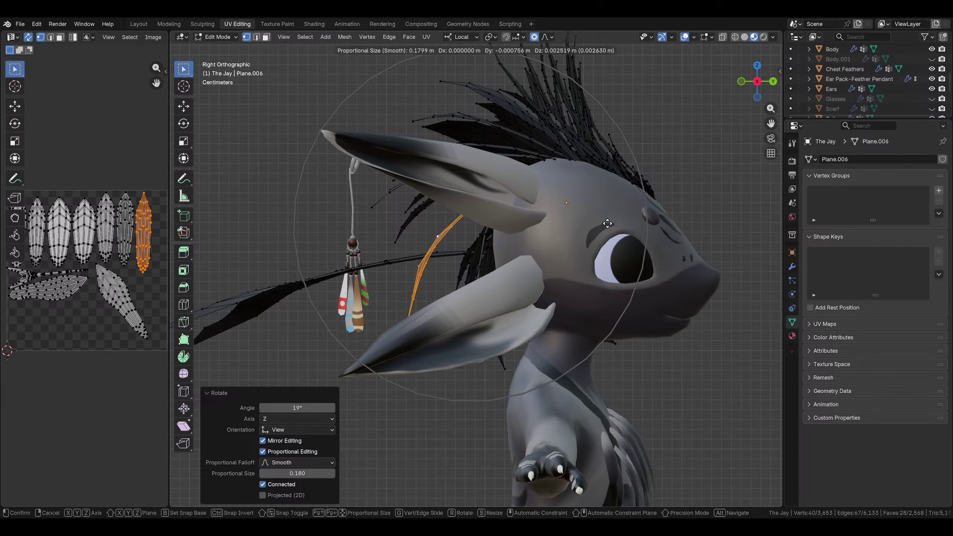
{"action": "key", "text": "r"}
{"action": "left_click", "coordinate": [604, 226]}
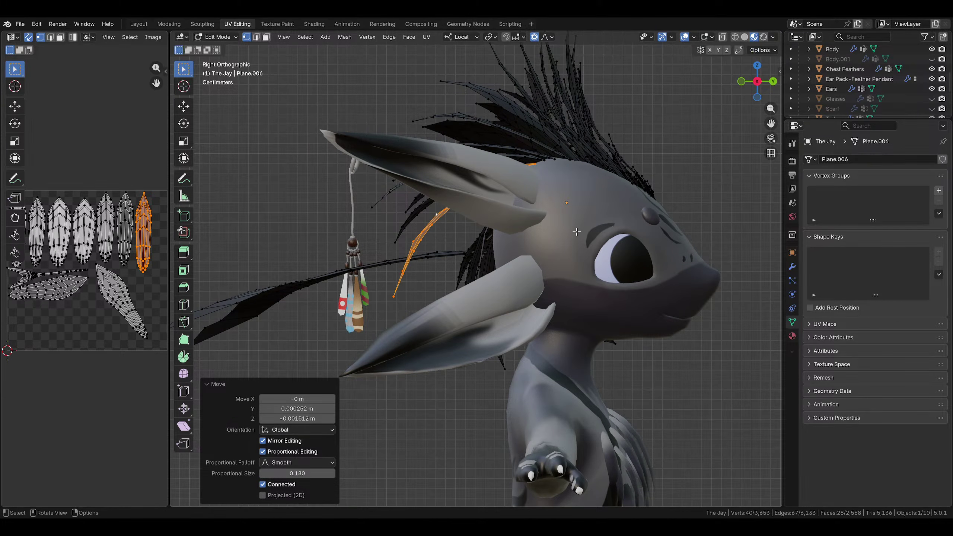
Bend the tip of the lifted long feather outward by rotating its end vertex about 31° and shifting it with proportional editing
{"action": "left_click", "coordinate": [395, 292]}
{"action": "key", "text": "r"}
{"action": "left_click", "coordinate": [478, 259]}
{"action": "key", "text": "g"}
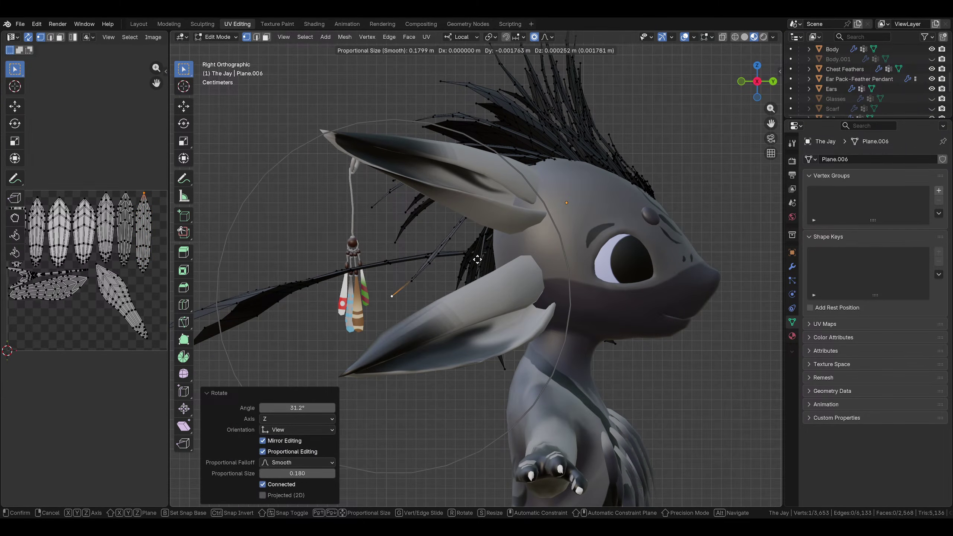
{"action": "left_click", "coordinate": [459, 241]}
{"action": "key", "text": "r"}
{"action": "left_click", "coordinate": [457, 241]}
Bend the tips of the two feathers above the long one outward using proportional rotation and movement
{"action": "left_click", "coordinate": [395, 243]}
{"action": "key", "text": "r"}
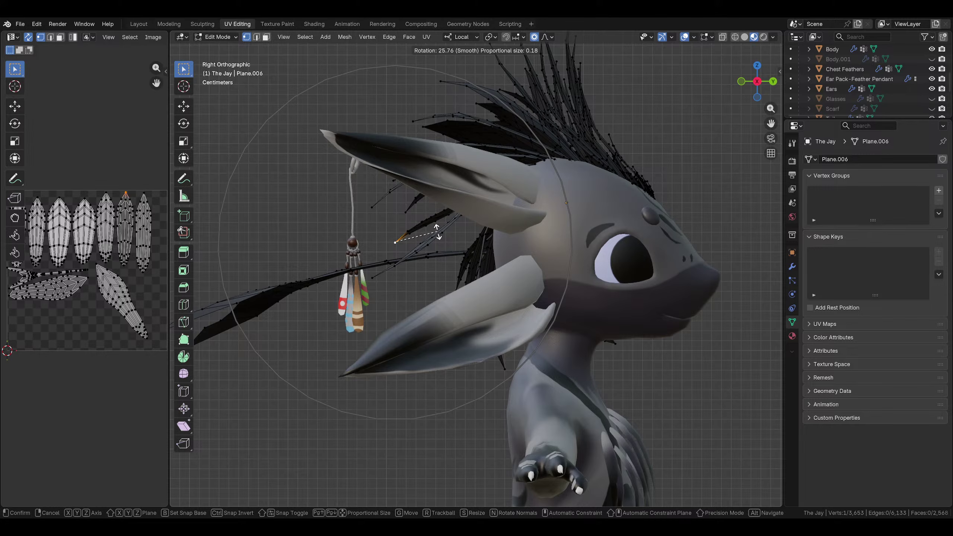
{"action": "left_click", "coordinate": [436, 235]}
{"action": "left_click", "coordinate": [430, 235]}
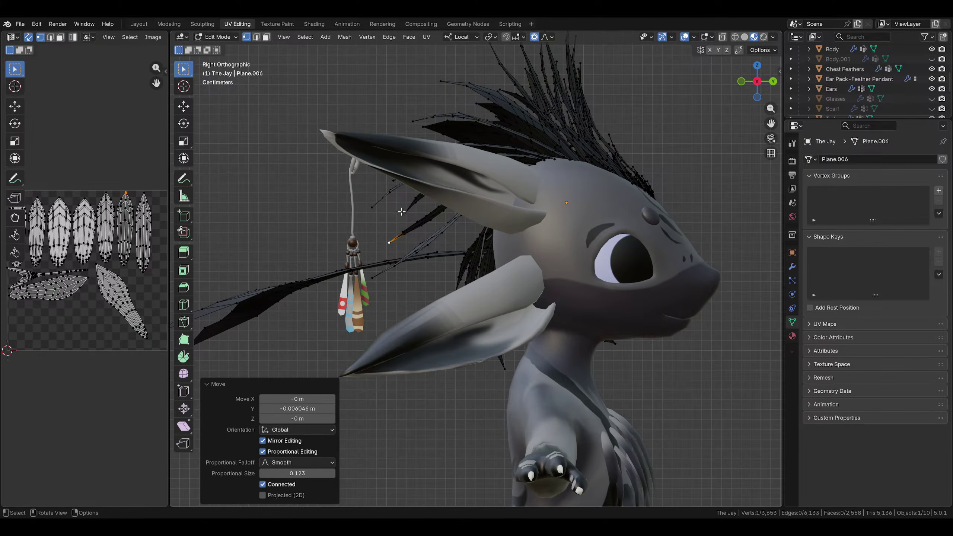
{"action": "left_click", "coordinate": [401, 211]}
{"action": "key", "text": "r"}
{"action": "left_click", "coordinate": [429, 210]}
{"action": "key", "text": "g"}
{"action": "left_click", "coordinate": [420, 207]}
Duplicate the lifted long feather about 0.022 m higher, rotate it, scale it to about 0.89, and fit it among the back feathers
{"action": "middle_click_drag", "start_coordinate": [445, 265], "coordinate": [463, 237]}
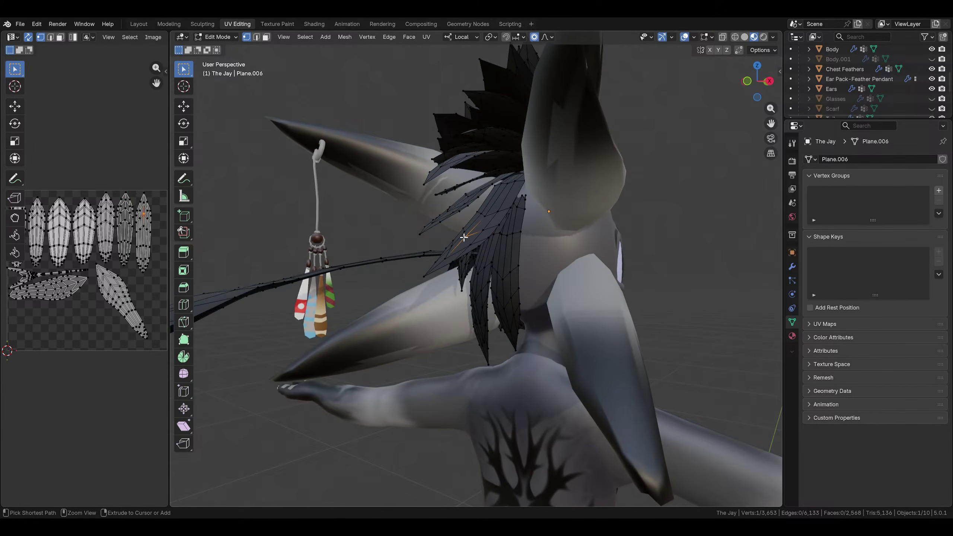
{"action": "key", "text": "ctrl+l"}
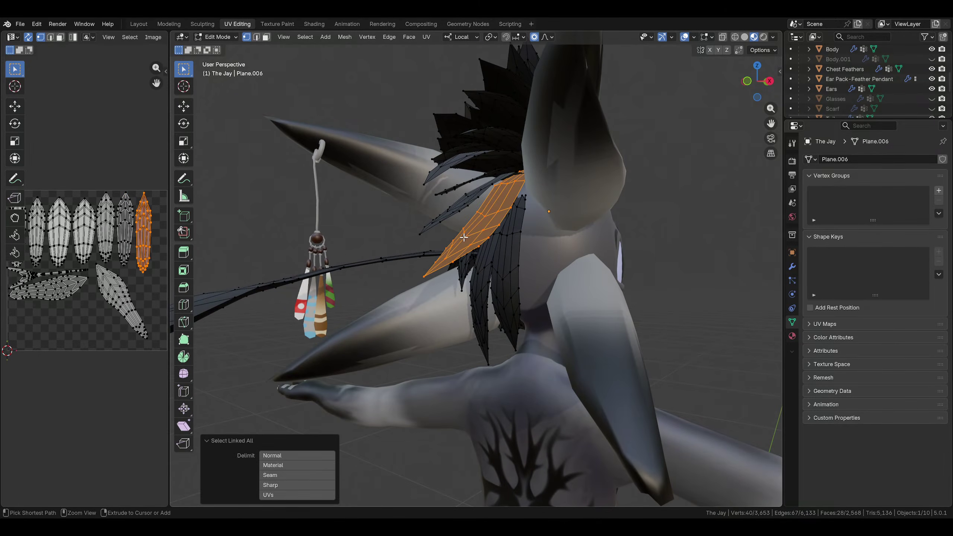
{"action": "left_click", "coordinate": [768, 82]}
{"action": "left_click", "coordinate": [650, 187]}
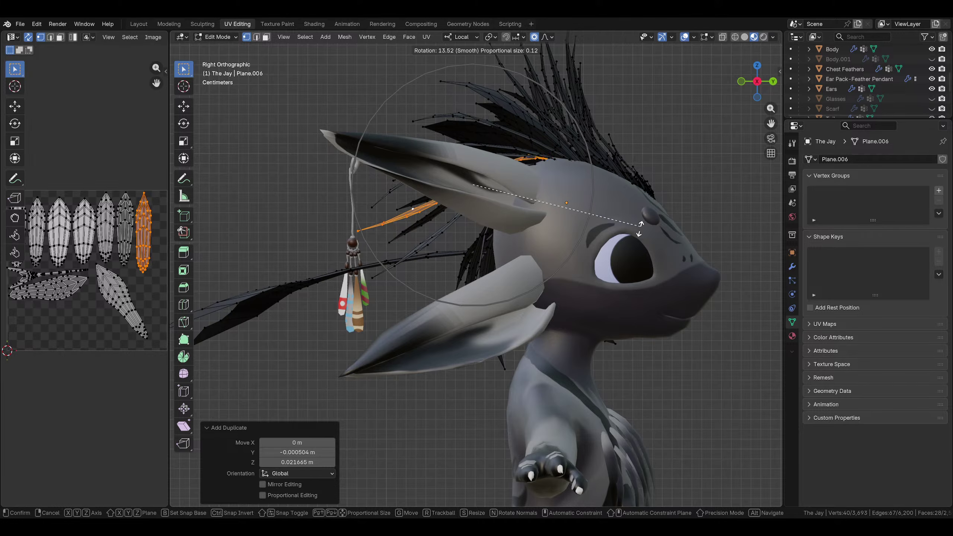
{"action": "left_click", "coordinate": [639, 230]}
{"action": "key", "text": "g"}
{"action": "left_click", "coordinate": [643, 231]}
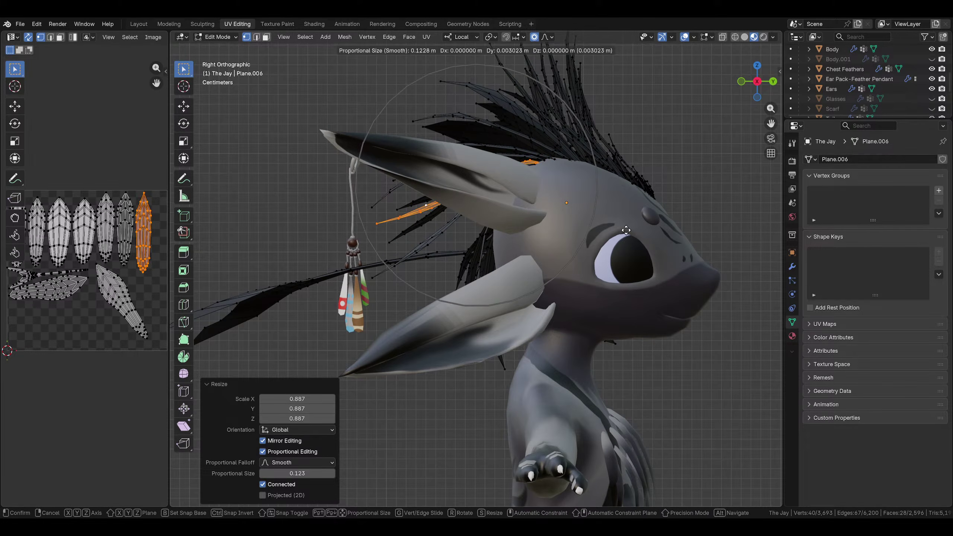
{"action": "middle_click_drag", "start_coordinate": [626, 230], "coordinate": [725, 224]}
{"action": "key", "text": "g"}
{"action": "middle_click_drag", "start_coordinate": [687, 217], "coordinate": [560, 261]}
{"action": "key", "text": "alt+a"}
{"action": "middle_click_drag", "start_coordinate": [522, 306], "coordinate": [560, 303]}
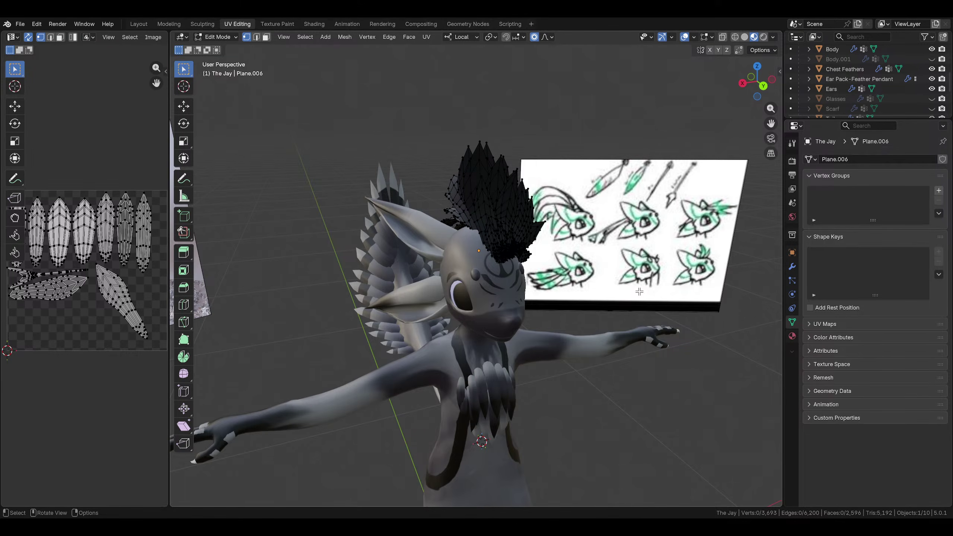
Select the feather behind the head near the forked feather's stem, tilt it outward, and enlarge it by about 1.53
{"action": "middle_click_drag", "start_coordinate": [648, 278], "coordinate": [355, 330]}
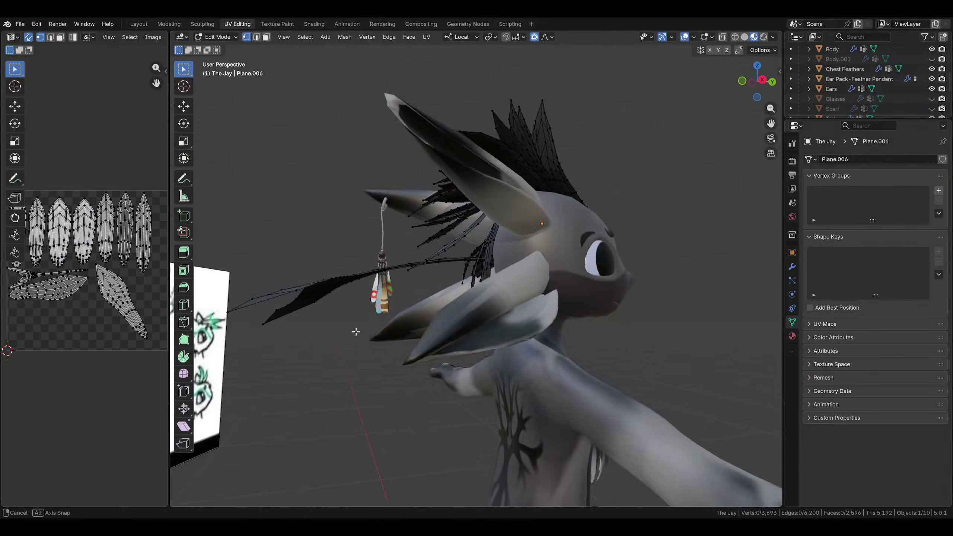
{"action": "scroll", "coordinate": [355, 330], "scroll_direction": "up", "scroll_amount": 4}
{"action": "middle_click_drag", "start_coordinate": [390, 223], "coordinate": [574, 281]}
{"action": "left_click", "coordinate": [470, 230]}
{"action": "key", "text": "ctrl+l"}
{"action": "key", "text": "r"}
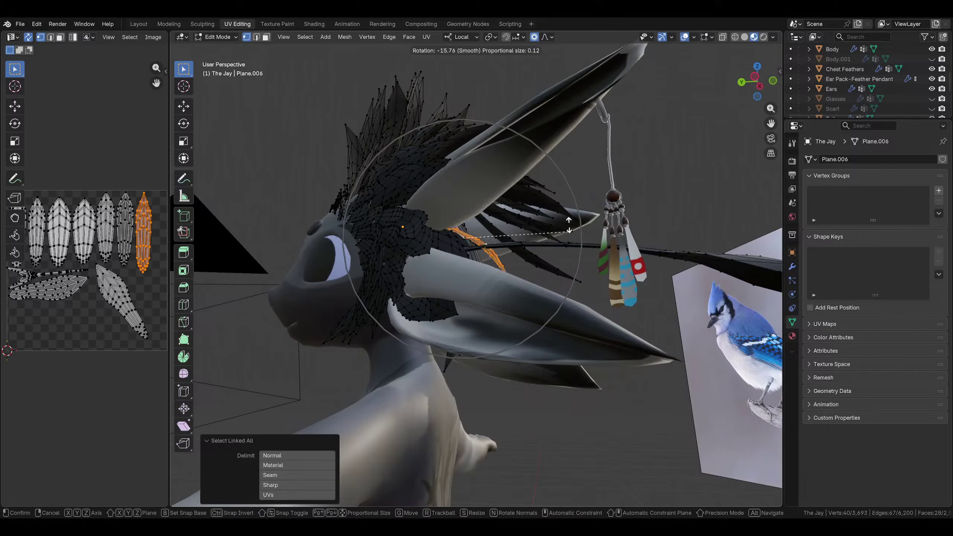
{"action": "left_click", "coordinate": [580, 193]}
{"action": "key", "text": "g"}
{"action": "left_click", "coordinate": [585, 204]}
{"action": "key", "text": "s"}
{"action": "left_click", "coordinate": [649, 231]}
{"action": "key", "text": "r"}
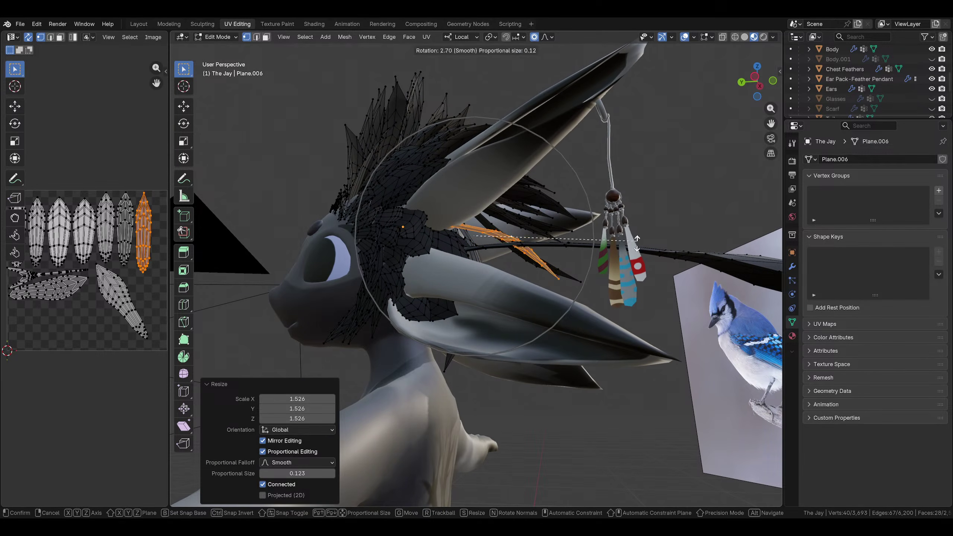
{"action": "left_click", "coordinate": [637, 240]}
Move and rotate the enlarged feather from behind so that it blends with the surrounding back feathers
{"action": "middle_click_drag", "start_coordinate": [637, 240], "coordinate": [502, 314]}
{"action": "key", "text": "g"}
{"action": "left_click", "coordinate": [468, 263]}
{"action": "key", "text": "r"}
{"action": "left_click", "coordinate": [617, 265]}
{"action": "key", "text": "r"}
{"action": "left_click", "coordinate": [533, 358]}
{"action": "key", "text": "g"}
{"action": "left_click", "coordinate": [546, 353]}
Select the whole inner feather hanging behind the head, rotate it in side view, and move it toward the neighbouring back feathers
{"action": "left_click", "coordinate": [513, 311]}
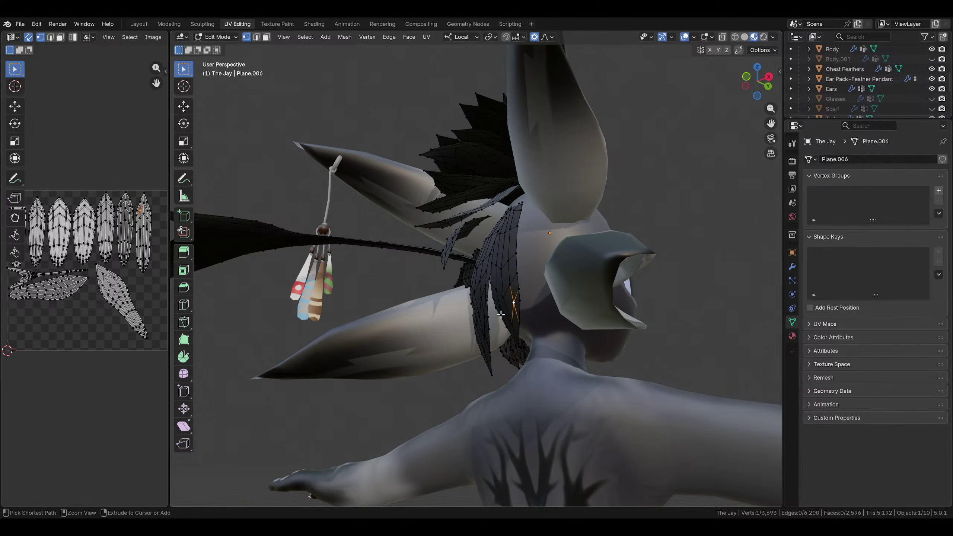
{"action": "key", "text": "ctrl+l"}
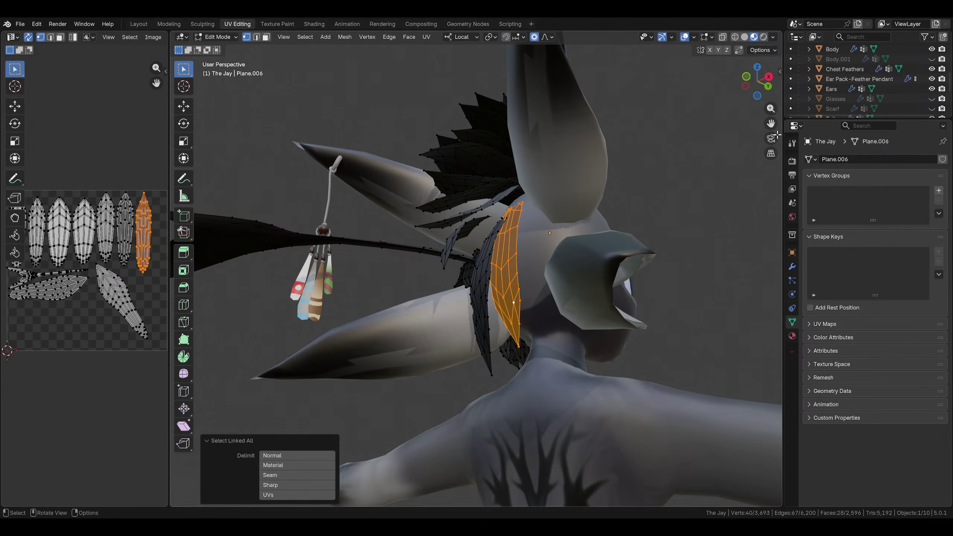
{"action": "left_click", "coordinate": [769, 78]}
{"action": "key", "text": "r"}
{"action": "left_click", "coordinate": [669, 248]}
{"action": "key", "text": "g"}
{"action": "left_click", "coordinate": [653, 230]}
Shift the hanging feather along its local Z and Y axes so that it sits among the back feathers
{"action": "mouse_move", "coordinate": [653, 231]}
{"action": "middle_mouse_down"}
{"action": "mouse_move", "coordinate": [687, 241]}
{"action": "mouse_move", "coordinate": [686, 226]}
{"action": "mouse_move", "coordinate": [724, 195]}
{"action": "mouse_move", "coordinate": [637, 224]}
{"action": "mouse_move", "coordinate": [698, 215]}
{"action": "mouse_move", "coordinate": [683, 236]}
{"action": "mouse_move", "coordinate": [637, 240]}
{"action": "middle_mouse_up"}
{"action": "key", "text": "g"}
{"action": "key", "text": "z"}
{"action": "left_click", "coordinate": [684, 217]}
{"action": "key", "text": "g"}
{"action": "key", "text": "y"}
{"action": "left_click", "coordinate": [684, 207]}
{"action": "key", "text": "g"}
{"action": "key", "text": "z"}
{"action": "left_click", "coordinate": [638, 226]}
Select the tip of the hanging back feather and bend it in right side view with proportional rotations, starting with about 41.2°
{"action": "left_click", "coordinate": [682, 236]}
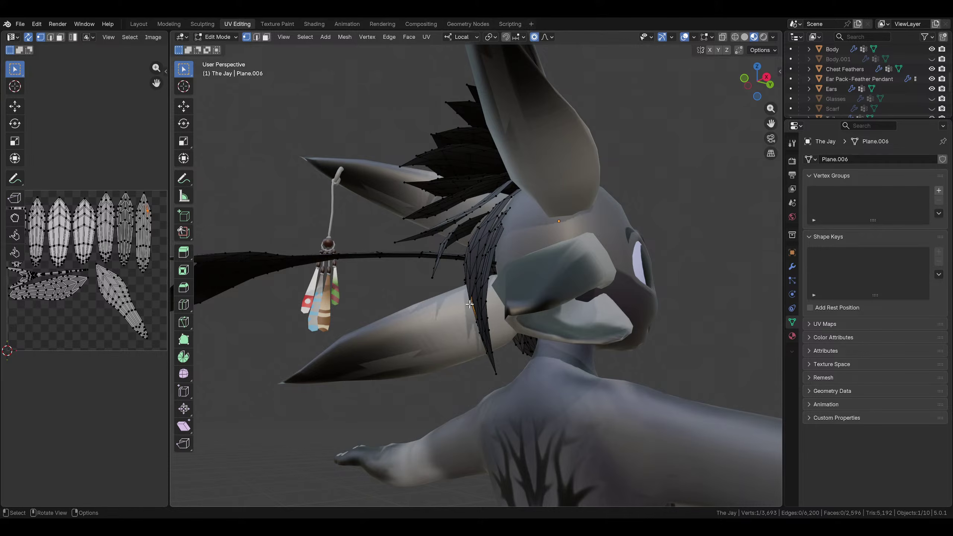
{"action": "middle_click_drag", "start_coordinate": [469, 304], "coordinate": [663, 110]}
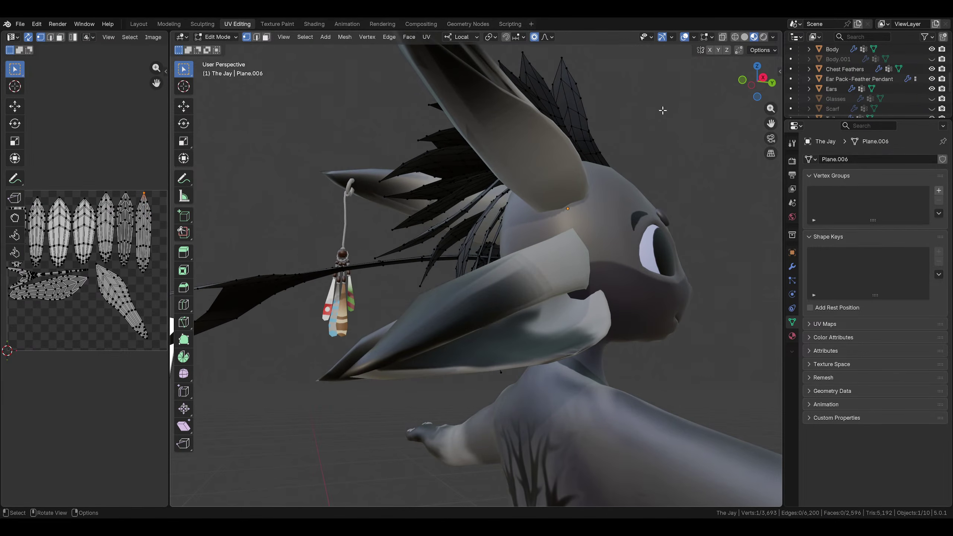
{"action": "left_click", "coordinate": [762, 78]}
{"action": "key", "text": "r"}
{"action": "left_click", "coordinate": [590, 315]}
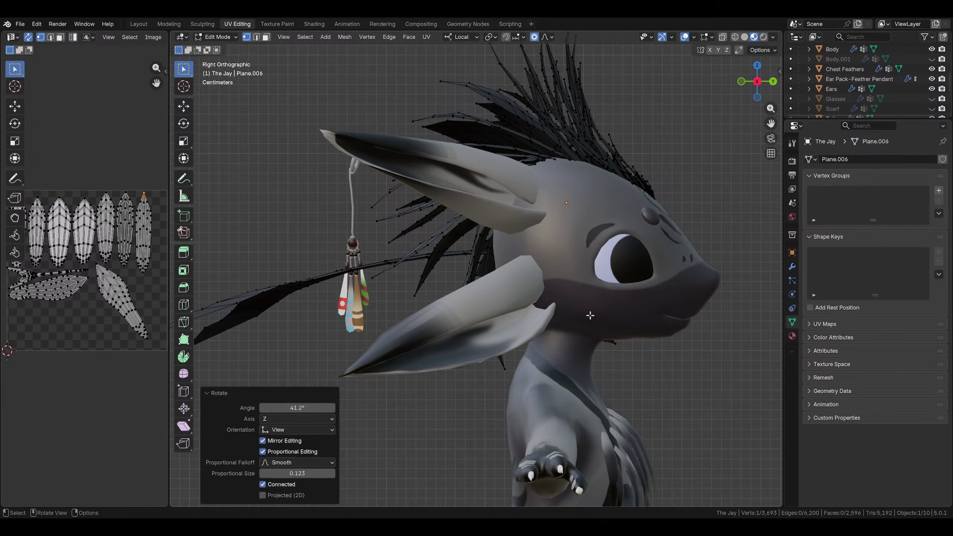
{"action": "key", "text": "r"}
{"action": "left_click", "coordinate": [565, 314]}
Bend a feather tip at the back of the head with proportional rotation and a small move, and save the file
{"action": "middle_click_drag", "start_coordinate": [564, 315], "coordinate": [645, 291]}
{"action": "left_click", "coordinate": [523, 265]}
{"action": "scroll", "coordinate": [502, 278], "scroll_direction": "up", "scroll_amount": 2}
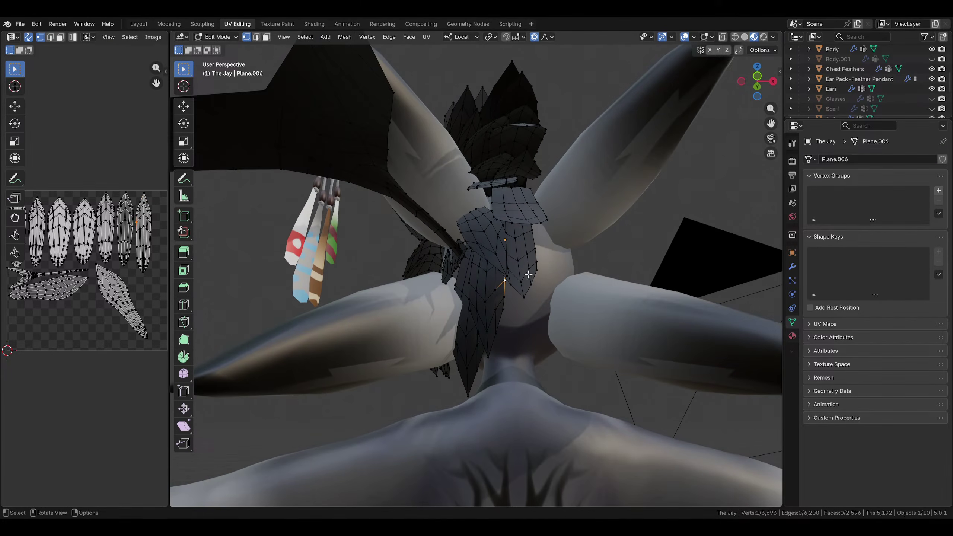
{"action": "left_click", "coordinate": [508, 275]}
{"action": "middle_click_drag", "start_coordinate": [507, 275], "coordinate": [525, 219]}
{"action": "key", "text": "r"}
{"action": "left_click", "coordinate": [609, 258]}
{"action": "key", "text": "g"}
{"action": "left_click", "coordinate": [616, 258]}
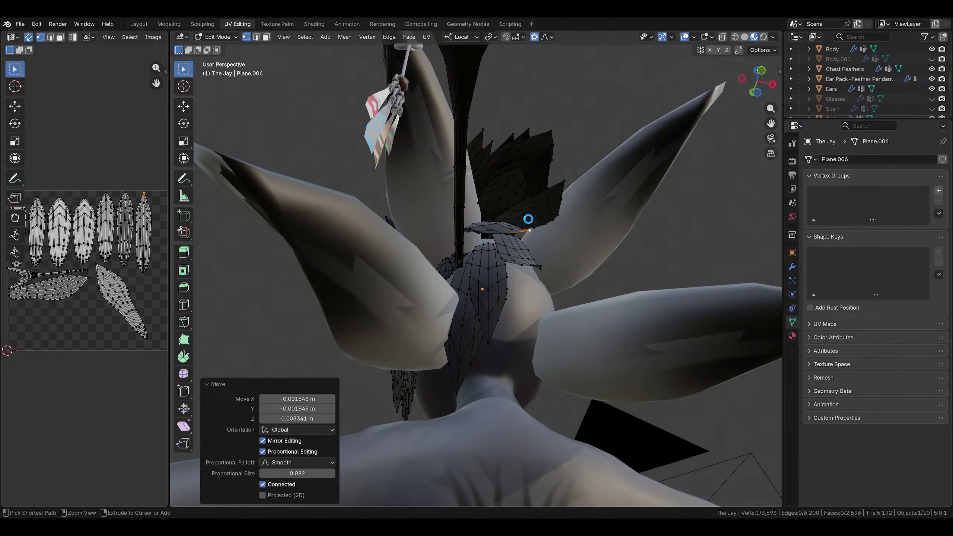
{"action": "key", "text": "ctrl+s"}
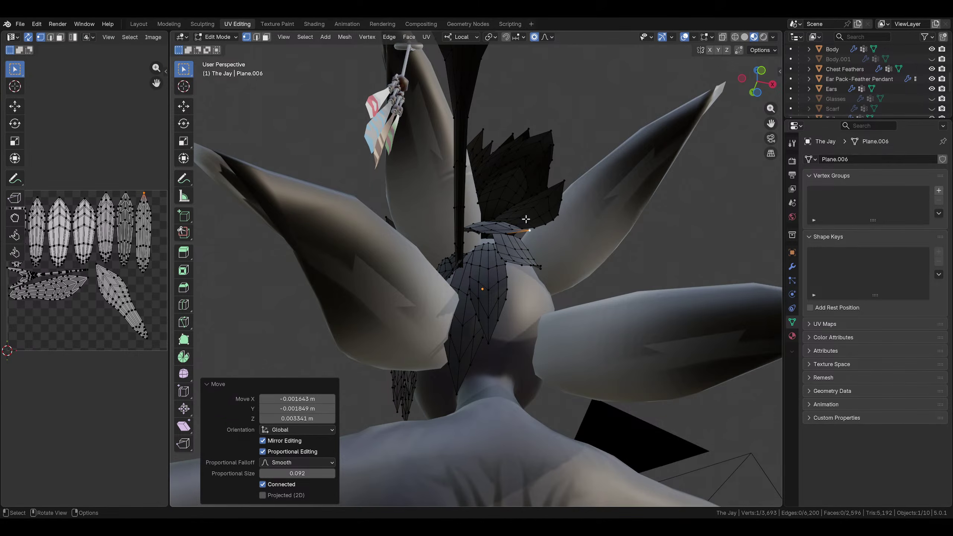
Rotate the feather tip at the back of the head once more and clear the selection
{"action": "middle_click_drag", "start_coordinate": [494, 277], "coordinate": [517, 321]}
{"action": "key", "text": "r"}
{"action": "left_click", "coordinate": [498, 251]}
{"action": "key", "text": "alt+a"}
{"action": "scroll", "coordinate": [517, 321], "scroll_direction": "up", "scroll_amount": 3}
{"action": "scroll", "coordinate": [455, 277], "scroll_direction": "up", "scroll_amount": 2}
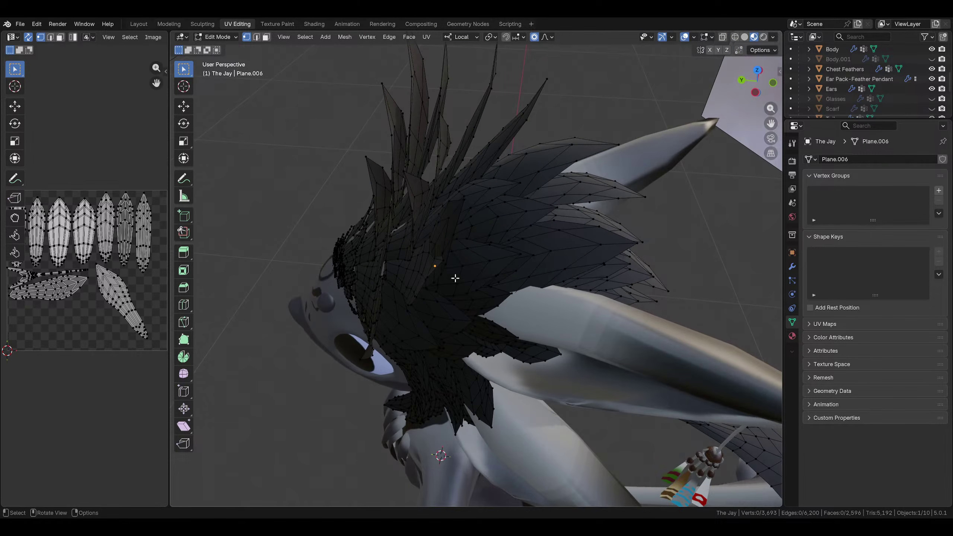
Select a vertex on the feather at the crest's side, then rotate and move it proportionally, ending with a 0.047 proportional size
{"action": "middle_click_drag", "start_coordinate": [442, 263], "coordinate": [428, 251]}
{"action": "left_click", "coordinate": [416, 242]}
{"action": "key", "text": "r"}
{"action": "scroll", "coordinate": [495, 219], "scroll_direction": "up", "scroll_amount": 2}
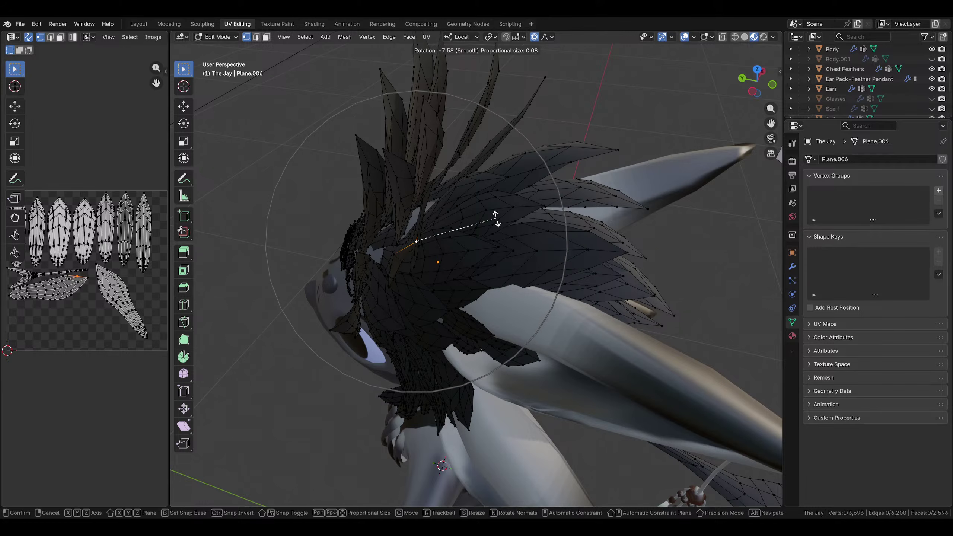
{"action": "left_click", "coordinate": [495, 219]}
{"action": "key", "text": "g"}
{"action": "scroll", "coordinate": [491, 216], "scroll_direction": "up", "scroll_amount": 5}
{"action": "left_click", "coordinate": [488, 212]}
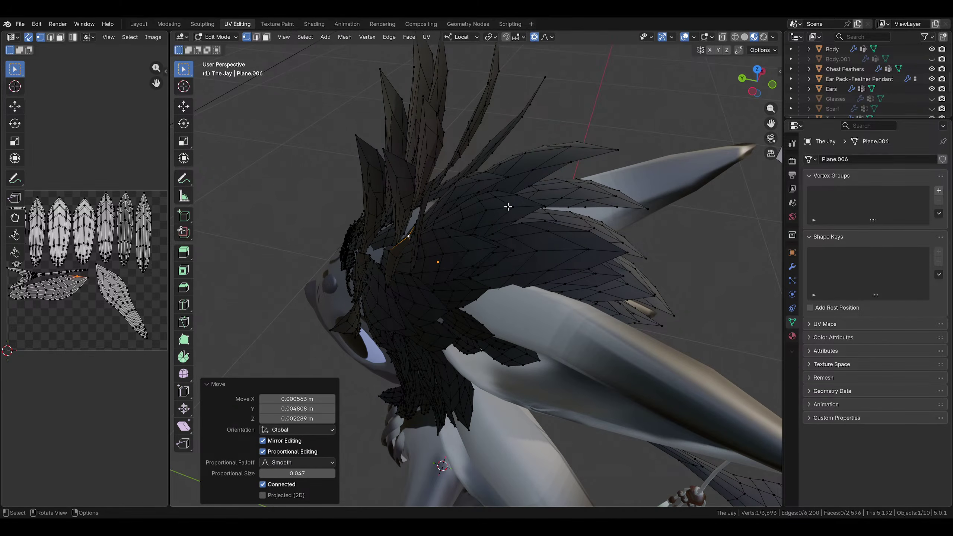
Nudge the crest feather's selected vertex by about 0.002 m using a proportional size of 0.024
{"action": "mouse_move", "coordinate": [507, 205]}
{"action": "middle_mouse_down"}
{"action": "mouse_move", "coordinate": [554, 184]}
{"action": "mouse_move", "coordinate": [436, 219]}
{"action": "mouse_move", "coordinate": [435, 292]}
{"action": "mouse_move", "coordinate": [421, 268]}
{"action": "mouse_move", "coordinate": [510, 283]}
{"action": "mouse_move", "coordinate": [557, 277]}
{"action": "mouse_move", "coordinate": [447, 304]}
{"action": "mouse_move", "coordinate": [407, 297]}
{"action": "middle_mouse_up"}
{"action": "key", "text": "g"}
{"action": "scroll", "coordinate": [431, 296], "scroll_direction": "up", "scroll_amount": 5}
{"action": "scroll", "coordinate": [430, 295], "scroll_direction": "up", "scroll_amount": 2}
{"action": "left_click", "coordinate": [440, 292]}
{"action": "scroll", "coordinate": [510, 283], "scroll_direction": "down", "scroll_amount": 5}
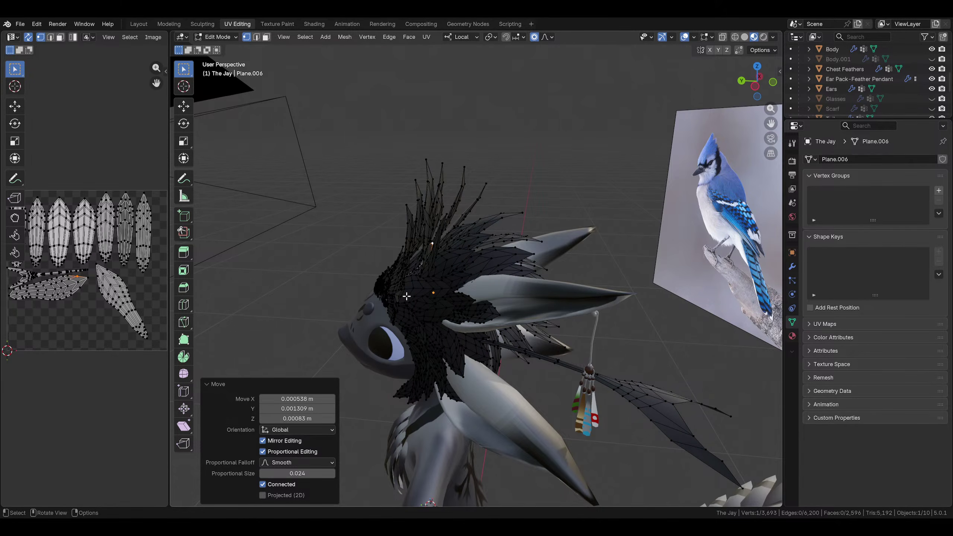
Bend the upper end of the rearmost upright crest feather by rotating it about -15.5° and moving it slightly
{"action": "scroll", "coordinate": [376, 248], "scroll_direction": "down", "scroll_amount": 2}
{"action": "middle_click_drag", "start_coordinate": [376, 249], "coordinate": [435, 193]}
{"action": "scroll", "coordinate": [398, 269], "scroll_direction": "up", "scroll_amount": 5}
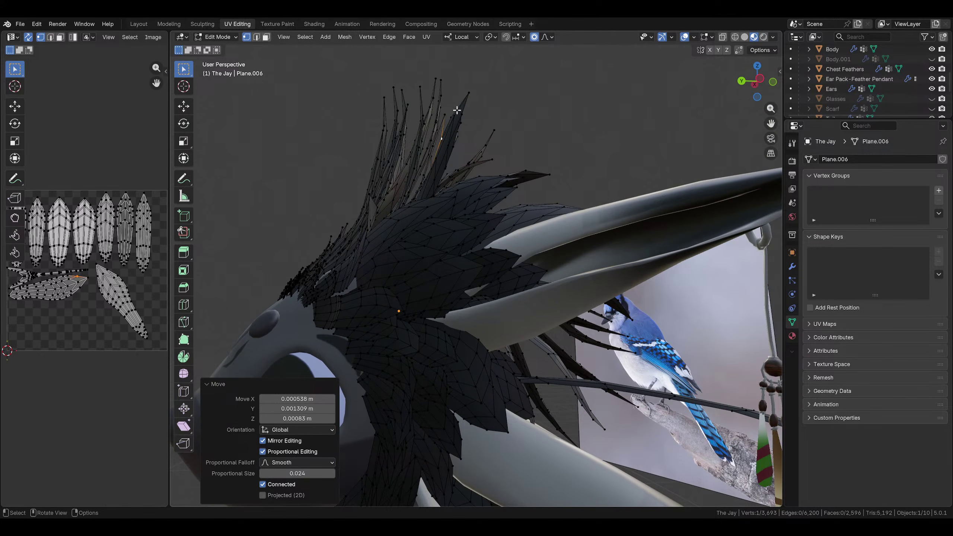
{"action": "middle_click_drag", "start_coordinate": [449, 115], "coordinate": [499, 130]}
{"action": "left_click", "coordinate": [465, 117]}
{"action": "key", "text": "r"}
{"action": "left_click", "coordinate": [524, 91]}
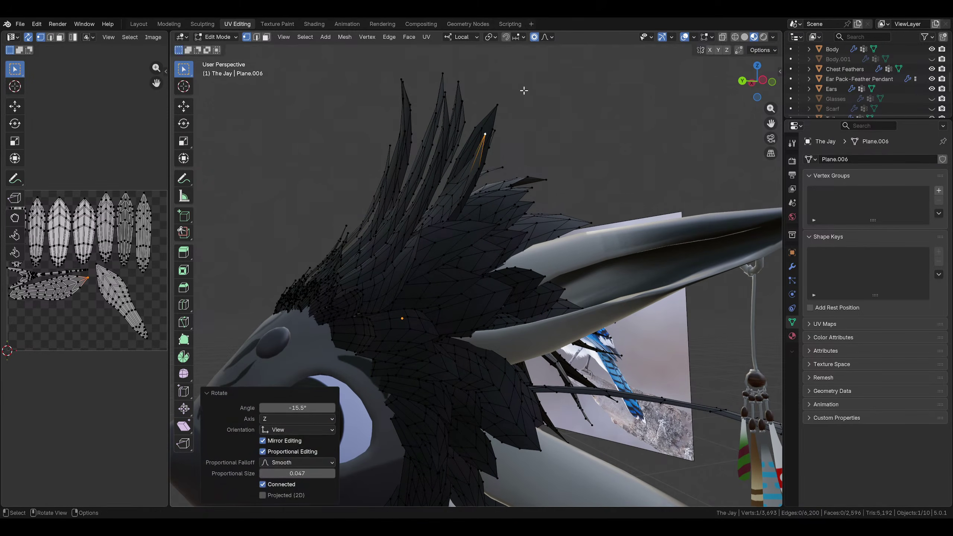
{"action": "key", "text": "g"}
{"action": "left_click", "coordinate": [516, 89]}
{"action": "key", "text": "g"}
{"action": "left_click", "coordinate": [514, 87]}
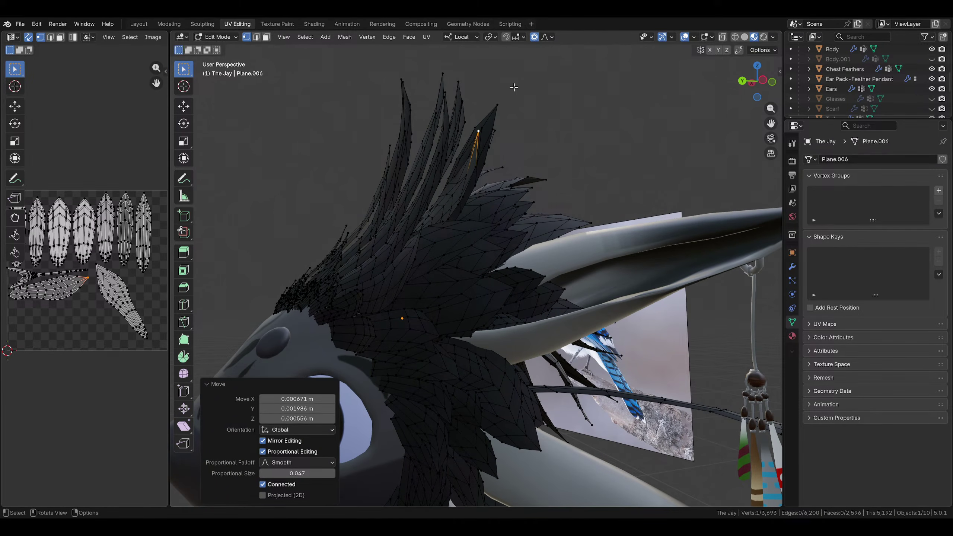
Select the whole curved feather behind the upright crest and enlarge it in left side view
{"action": "middle_click_drag", "start_coordinate": [514, 87], "coordinate": [559, 204]}
{"action": "left_click", "coordinate": [574, 201]}
{"action": "key", "text": "ctrl+l"}
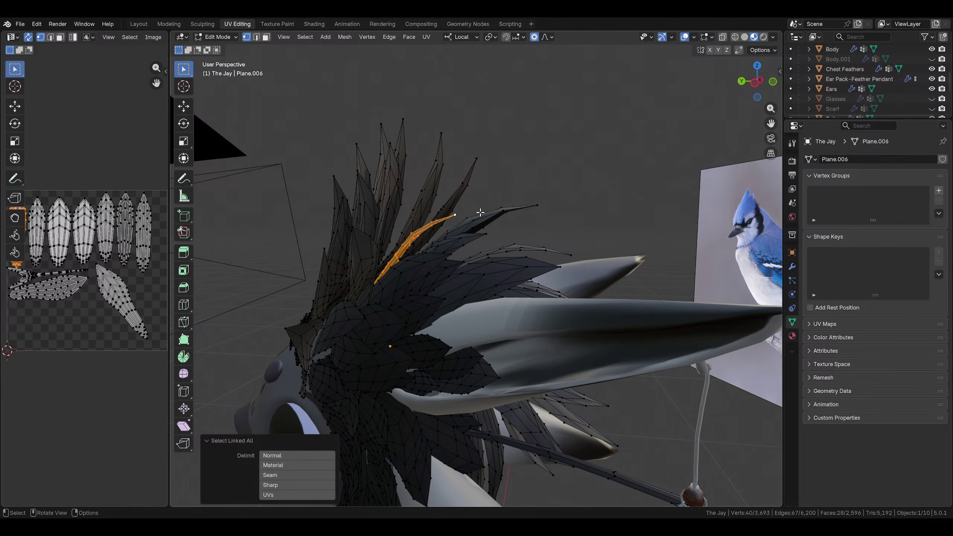
{"action": "left_click", "coordinate": [754, 87]}
{"action": "key", "text": "g"}
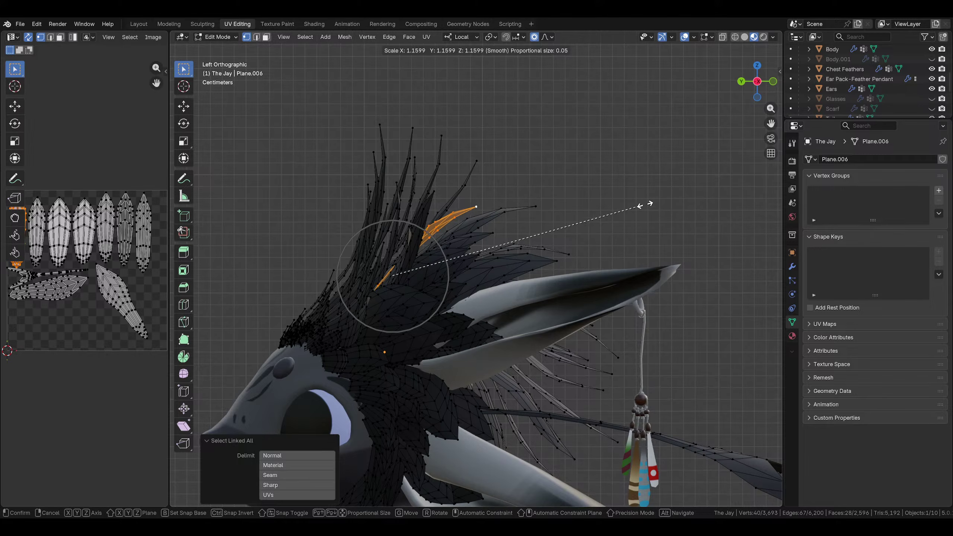
{"action": "left_click", "coordinate": [670, 197]}
{"action": "key", "text": "ctrl+z"}
{"action": "key", "text": "ctrl+z"}
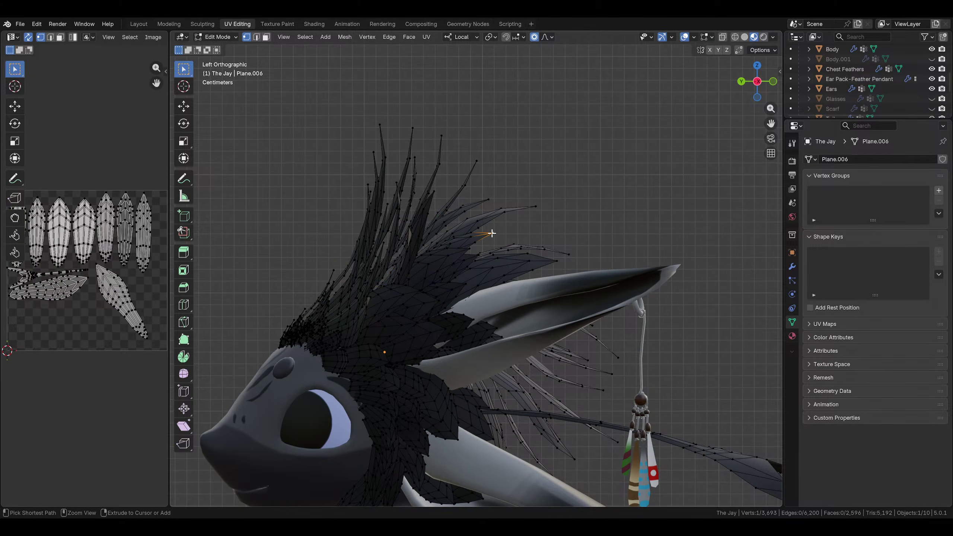
Enlarge the next two feathers down the back of the crest, scaling the first by 1.185 and shifting it slightly
{"action": "key", "text": "ctrl+l"}
{"action": "key", "text": "s"}
{"action": "left_click", "coordinate": [511, 235]}
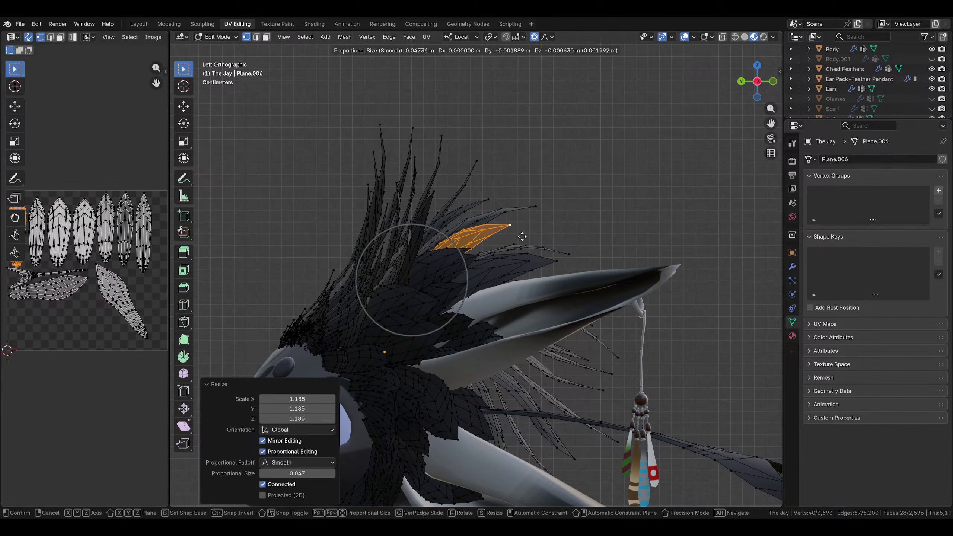
{"action": "left_click", "coordinate": [468, 252]}
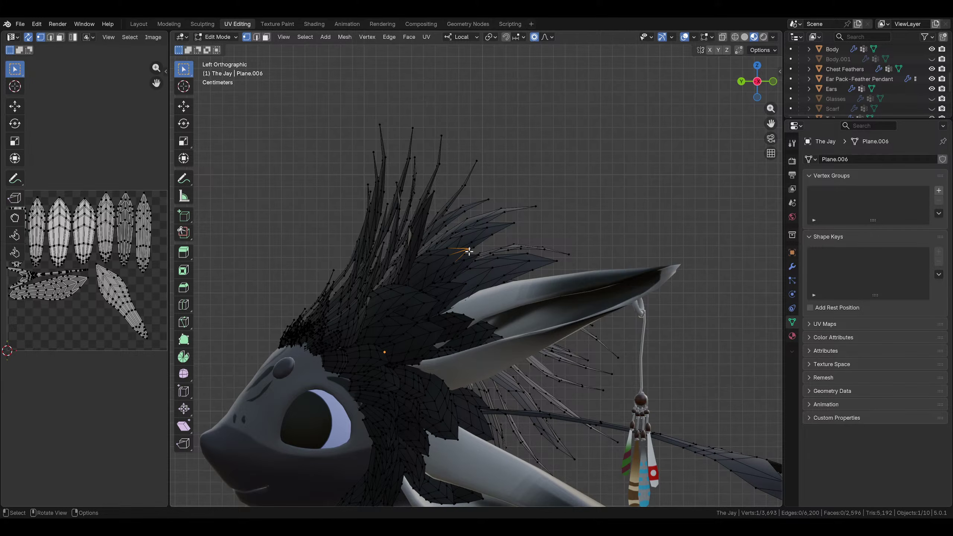
{"action": "key", "text": "ctrl+l"}
{"action": "key", "text": "s"}
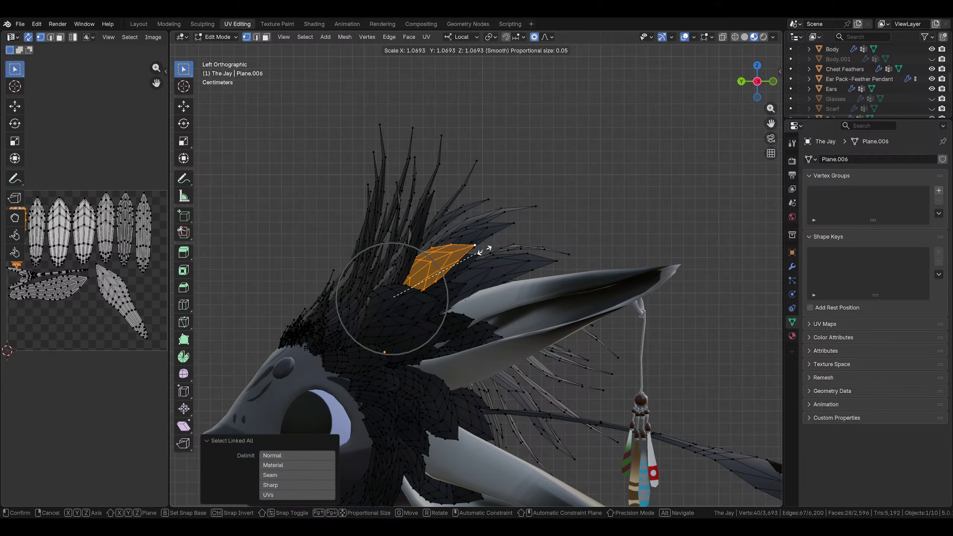
{"action": "left_click", "coordinate": [481, 249]}
Select the whole feather just above the upper ear's base and enlarge it in left side view
{"action": "mouse_move", "coordinate": [481, 250]}
{"action": "middle_mouse_down"}
{"action": "mouse_move", "coordinate": [376, 286]}
{"action": "mouse_move", "coordinate": [484, 240]}
{"action": "middle_mouse_up"}
{"action": "left_click", "coordinate": [486, 239]}
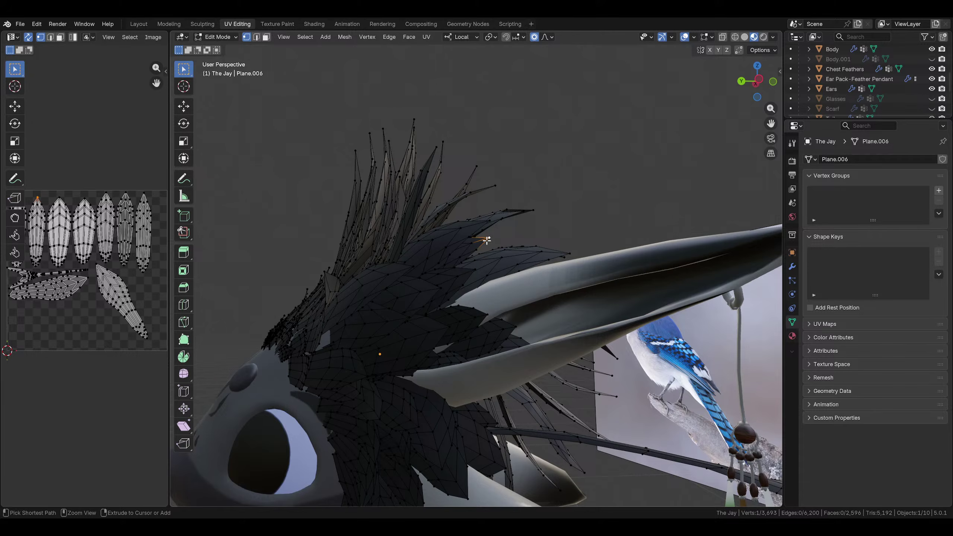
{"action": "key", "text": "ctrl+l"}
{"action": "left_click", "coordinate": [759, 78]}
{"action": "key", "text": "s"}
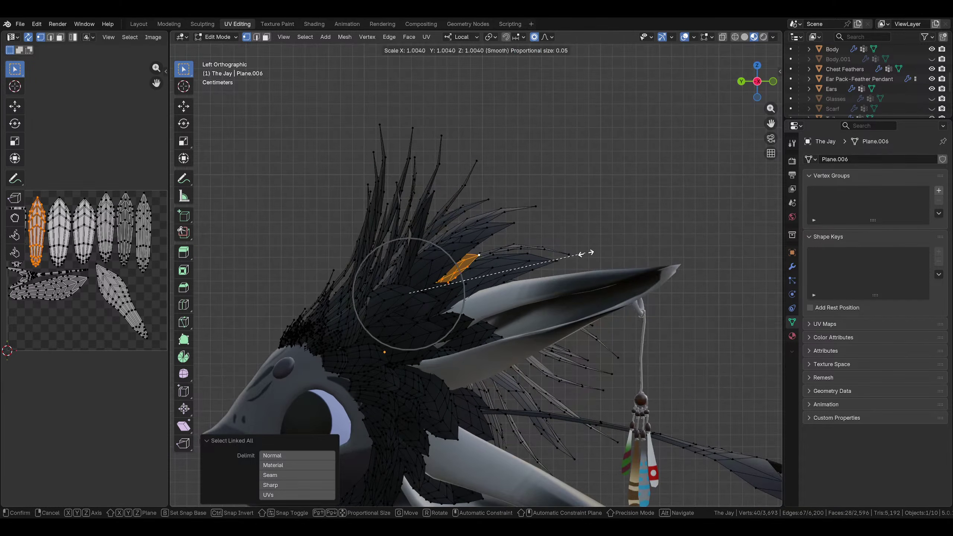
{"action": "left_click", "coordinate": [630, 250]}
Enlarge the adjacent feather above the upper ear slightly and raise it about 0.0047 m along its local Z axis
{"action": "left_click", "coordinate": [463, 284]}
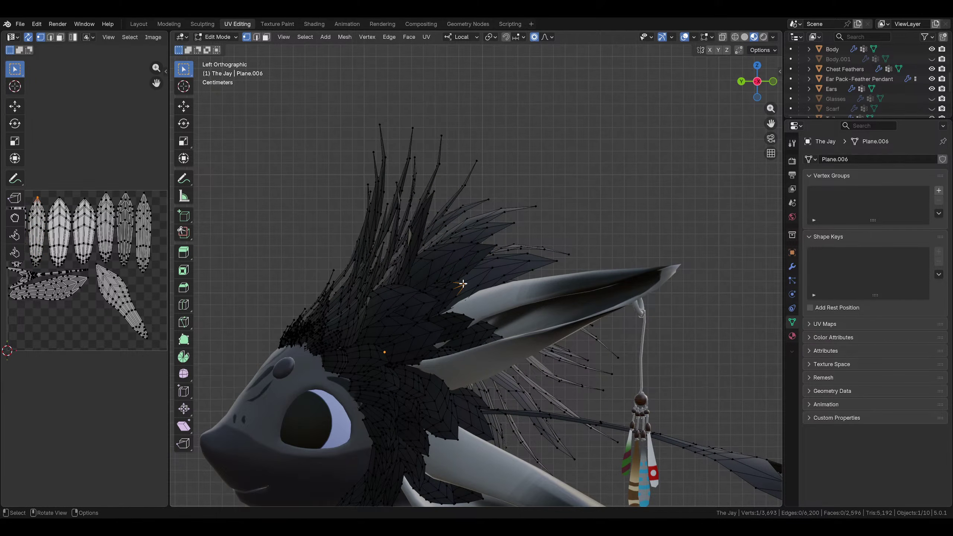
{"action": "key", "text": "ctrl+l"}
{"action": "middle_click_drag", "start_coordinate": [482, 274], "coordinate": [471, 222]}
{"action": "key", "text": "s"}
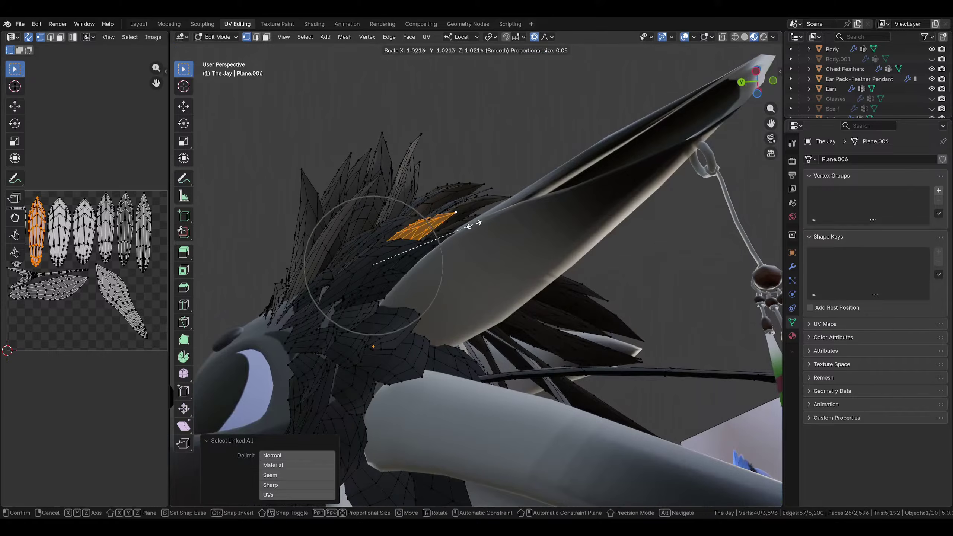
{"action": "left_click", "coordinate": [480, 224]}
{"action": "key", "text": "g"}
{"action": "key", "text": "z"}
{"action": "left_click", "coordinate": [479, 219]}
Deselect the feather and examine the overall hairstyle from several sides
{"action": "scroll", "coordinate": [479, 221], "scroll_direction": "down", "scroll_amount": 4}
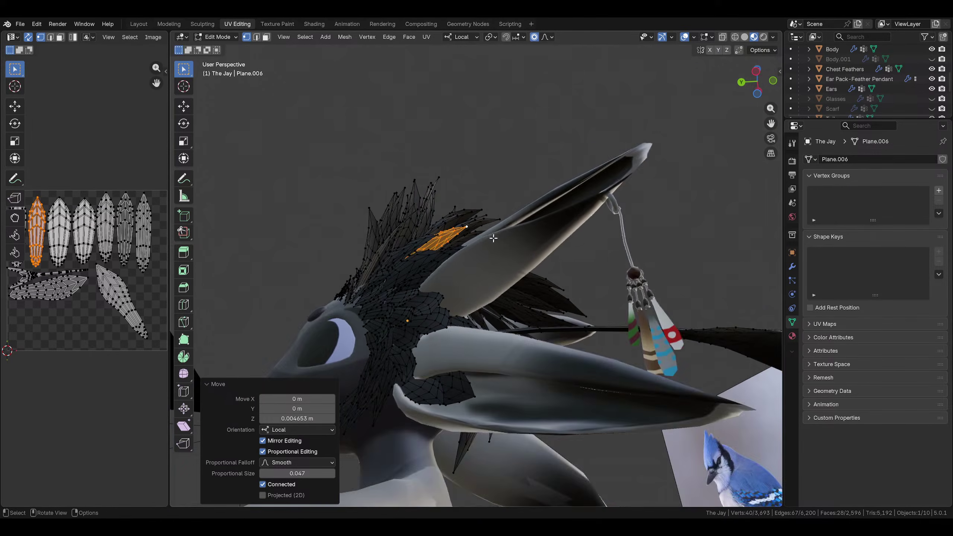
{"action": "middle_click_drag", "start_coordinate": [483, 240], "coordinate": [434, 312]}
{"action": "left_click", "coordinate": [602, 315]}
{"action": "scroll", "coordinate": [601, 315], "scroll_direction": "down", "scroll_amount": 5}
{"action": "middle_click_drag", "start_coordinate": [532, 284], "coordinate": [410, 224]}
{"action": "middle_click_drag", "start_coordinate": [432, 304], "coordinate": [340, 214]}
{"action": "middle_click_drag", "start_coordinate": [427, 251], "coordinate": [449, 237]}
{"action": "scroll", "coordinate": [427, 180], "scroll_direction": "up", "scroll_amount": 5}
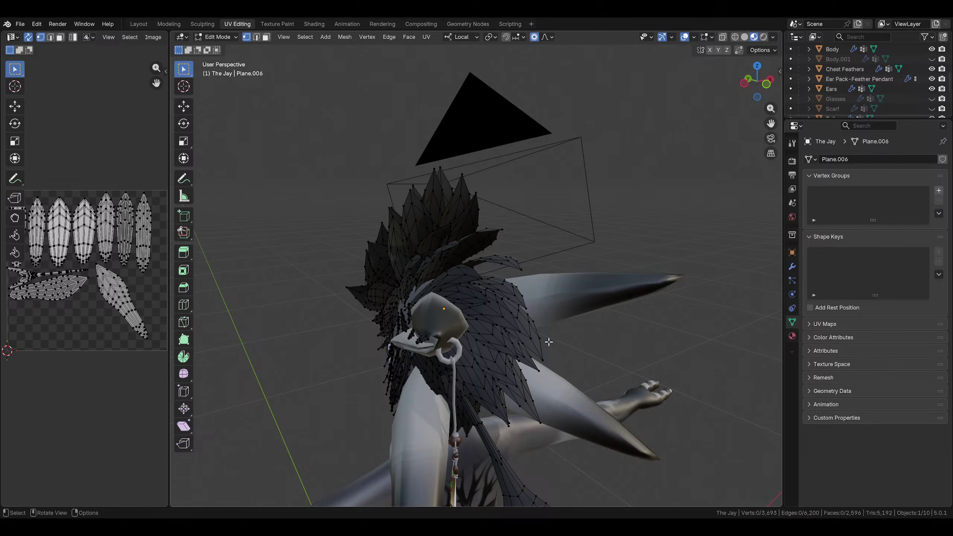
Bend a back feather's tip by rotating it about -22.6° and moving it about 0.016 m along X with proportional size 0.076
{"action": "middle_click_drag", "start_coordinate": [548, 341], "coordinate": [708, 350]}
{"action": "middle_click_drag", "start_coordinate": [648, 364], "coordinate": [641, 325]}
{"action": "middle_click_drag", "start_coordinate": [555, 429], "coordinate": [542, 392]}
{"action": "left_click", "coordinate": [460, 290]}
{"action": "key", "text": "r"}
{"action": "left_click", "coordinate": [555, 358]}
{"action": "key", "text": "g"}
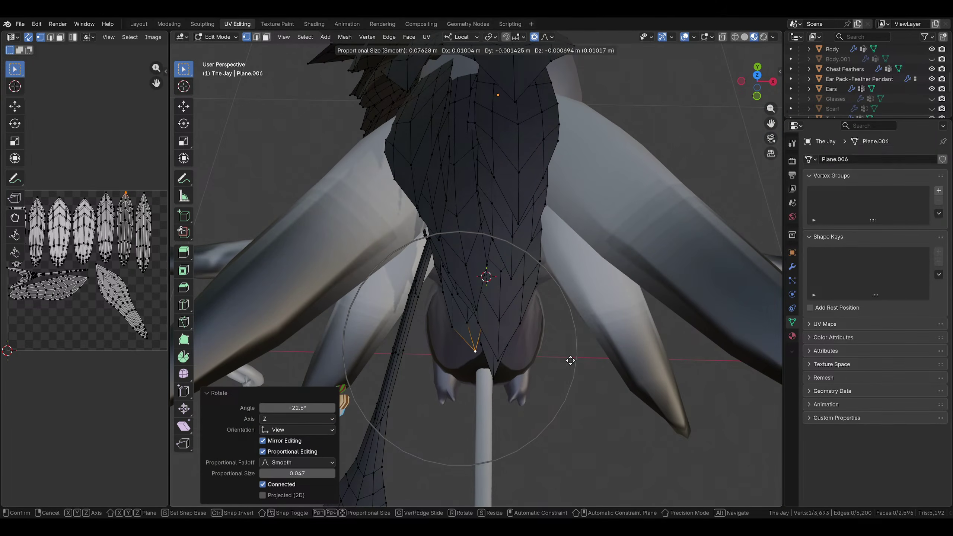
{"action": "middle_click_drag", "start_coordinate": [580, 360], "coordinate": [574, 262]}
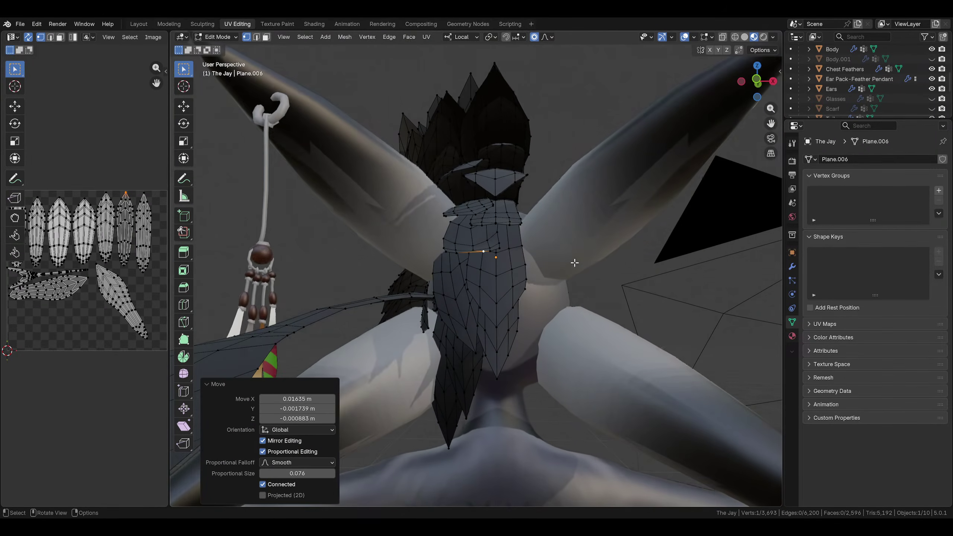
Rotate the tip of the feather hanging over the nape and move it about 0.017 m along X with proportional size 0.102
{"action": "left_click", "coordinate": [476, 353]}
{"action": "middle_click_drag", "start_coordinate": [467, 412], "coordinate": [530, 329]}
{"action": "key", "text": "r"}
{"action": "left_click", "coordinate": [524, 312]}
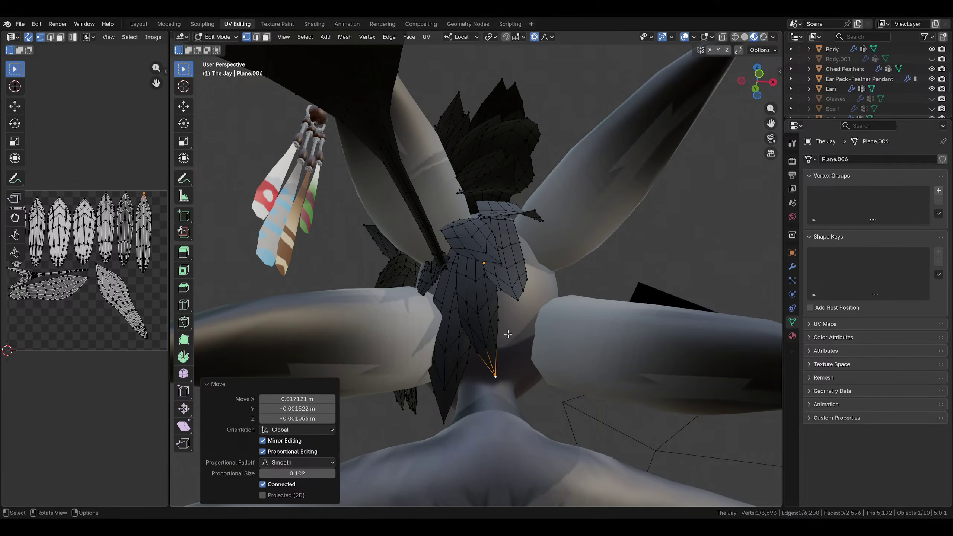
Select the whole nape feather, rotate it about 17.5° in right side view, and move it upward
{"action": "middle_click_drag", "start_coordinate": [508, 333], "coordinate": [612, 139]}
{"action": "key", "text": "ctrl+l"}
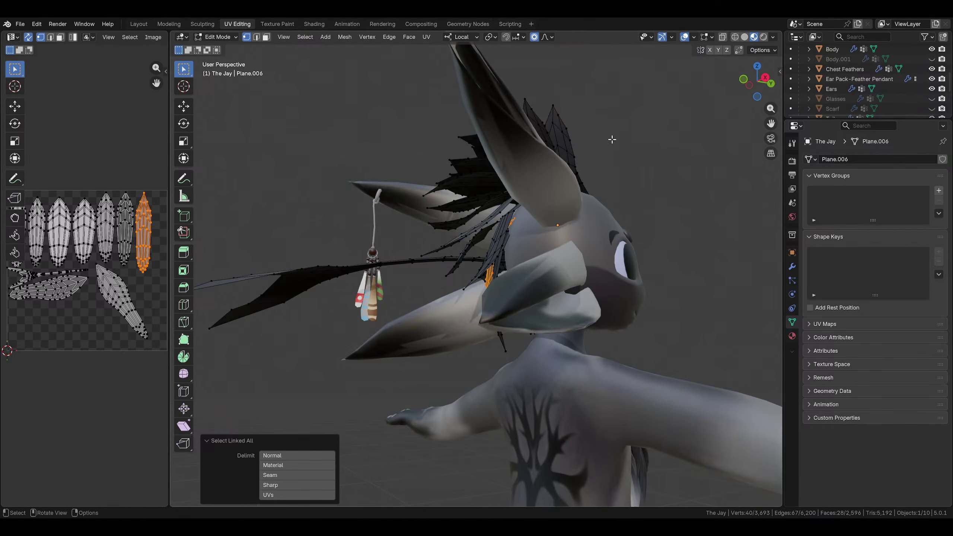
{"action": "key", "text": "KP_3"}
{"action": "left_click", "coordinate": [700, 188]}
{"action": "key", "text": "g"}
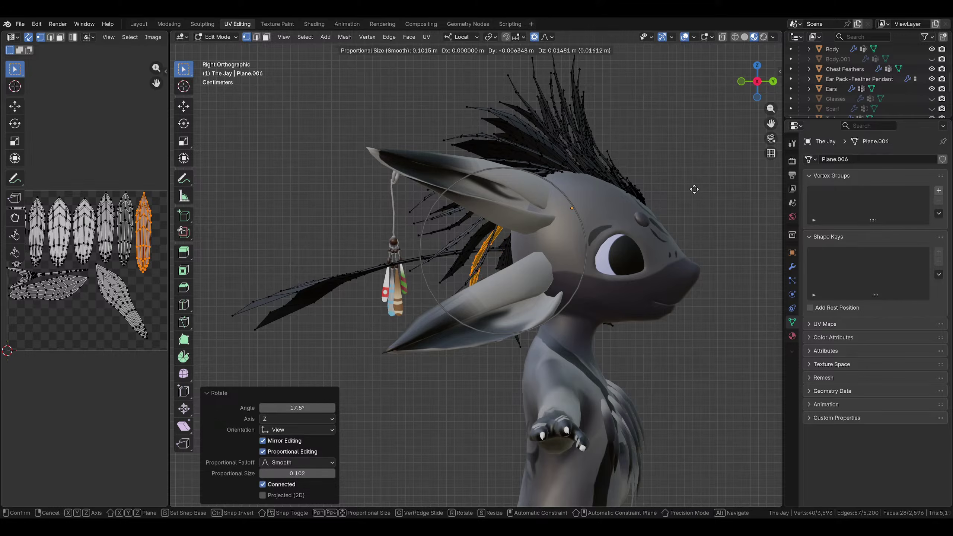
{"action": "middle_click_drag", "start_coordinate": [665, 212], "coordinate": [648, 228]}
Tilt the nape feather about 10.4° around its local X axis and lift it about 0.015 m among the back feathers
{"action": "key", "text": "g"}
{"action": "key", "text": "z"}
{"action": "key", "text": "z"}
{"action": "left_click", "coordinate": [747, 179]}
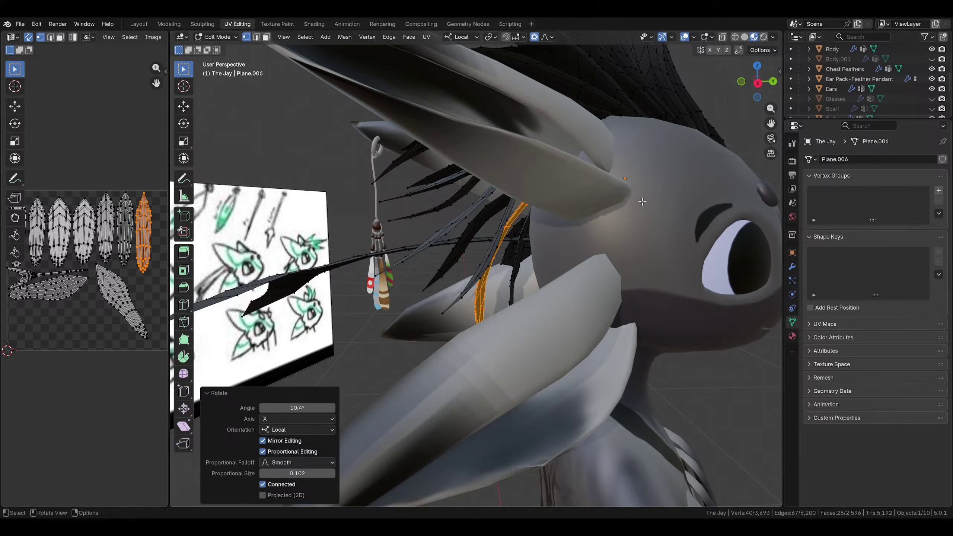
{"action": "middle_click_drag", "start_coordinate": [643, 196], "coordinate": [758, 147]}
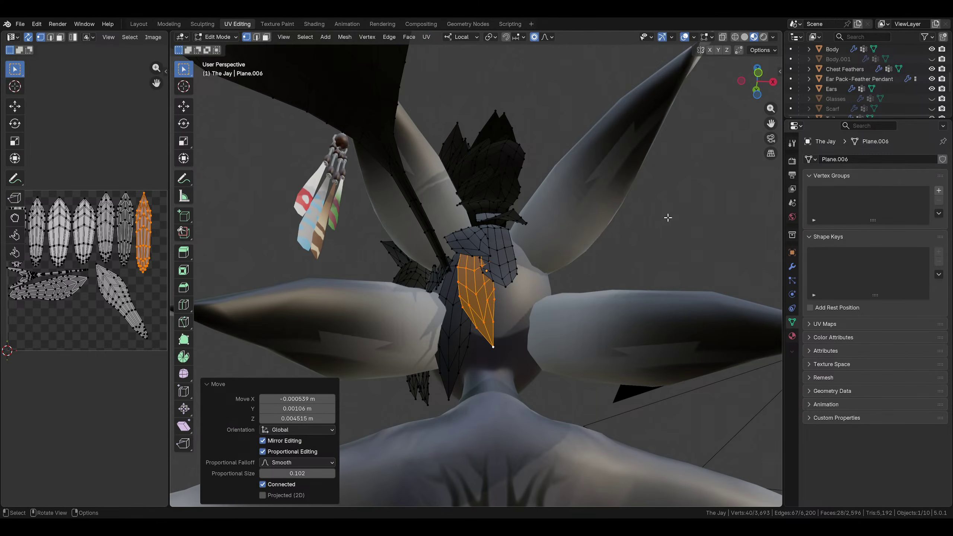
{"action": "key", "text": "g"}
{"action": "middle_click_drag", "start_coordinate": [667, 217], "coordinate": [615, 180]}
{"action": "middle_click_drag", "start_coordinate": [630, 223], "coordinate": [690, 258]}
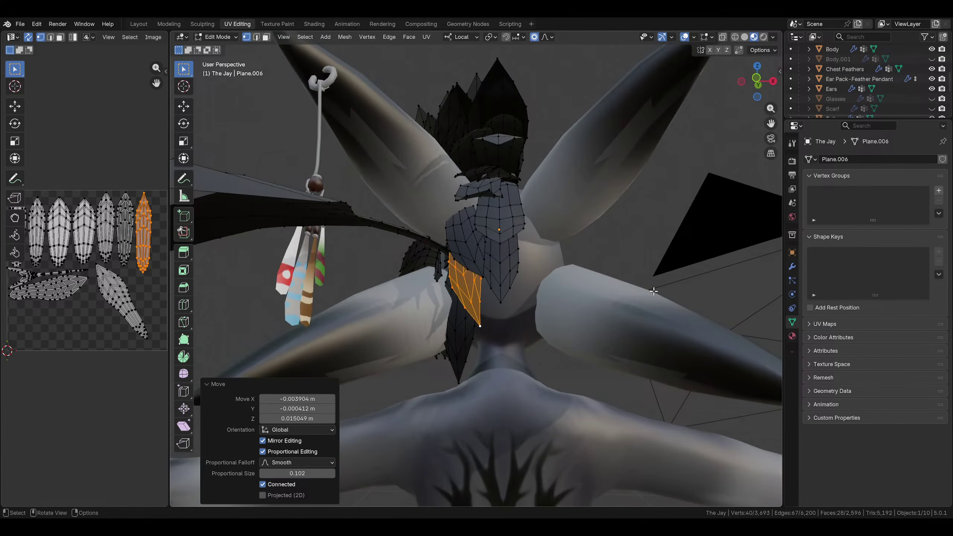
Rotate the whole nape feather about -19.3° in view orientation and move it about 0.019 m back along Y
{"action": "left_click", "coordinate": [638, 298]}
{"action": "middle_click_drag", "start_coordinate": [547, 320], "coordinate": [543, 294]}
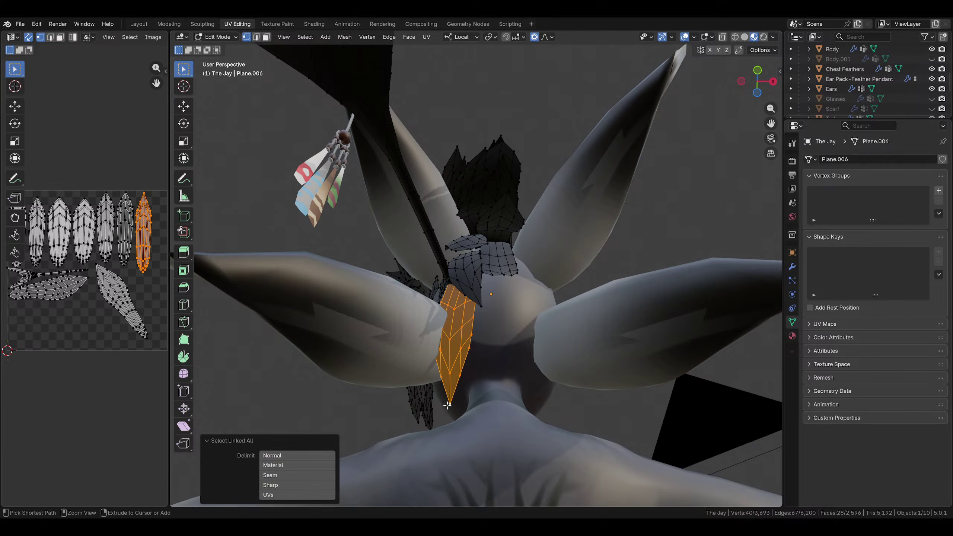
{"action": "middle_click_drag", "start_coordinate": [452, 403], "coordinate": [543, 345]}
{"action": "left_click", "coordinate": [573, 268]}
{"action": "key", "text": "g"}
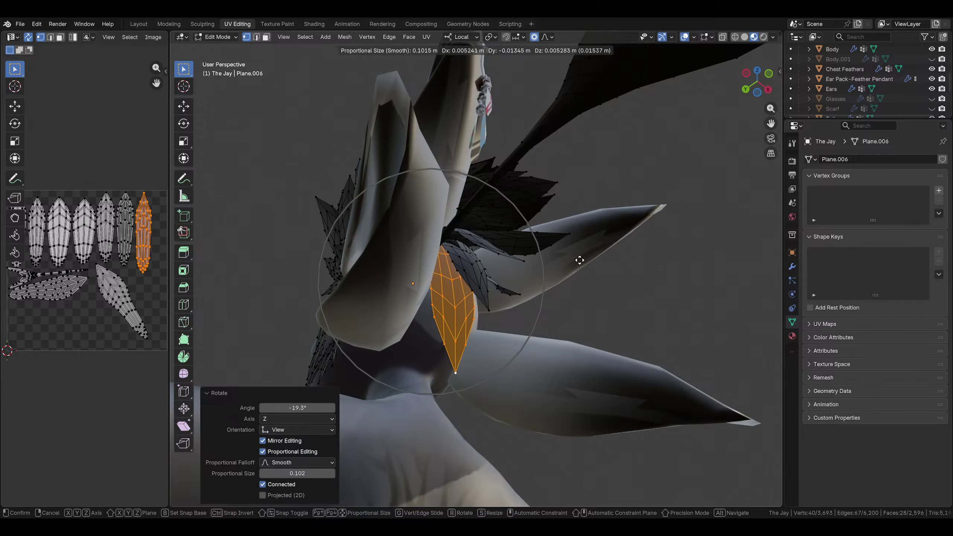
{"action": "middle_click_drag", "start_coordinate": [572, 262], "coordinate": [771, 109]}
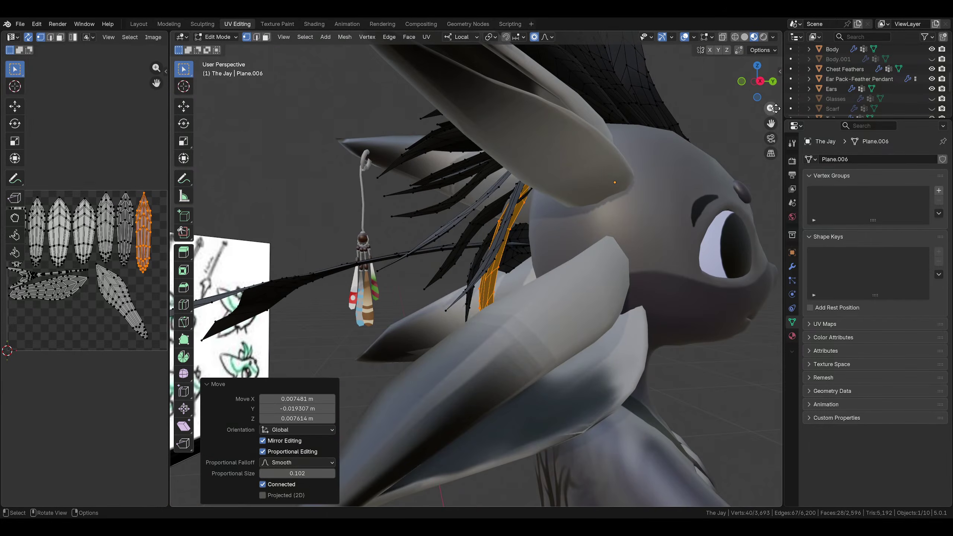
Rotate the nape feather from the right side view, then clear the selection
{"action": "left_click", "coordinate": [760, 85]}
{"action": "key", "text": "r"}
{"action": "left_click", "coordinate": [655, 218]}
{"action": "middle_click_drag", "start_coordinate": [655, 218], "coordinate": [645, 319]}
{"action": "scroll", "coordinate": [619, 300], "scroll_direction": "up", "scroll_amount": 5}
{"action": "scroll", "coordinate": [619, 300], "scroll_direction": "down", "scroll_amount": 8}
{"action": "left_click", "coordinate": [674, 322]}
Select the whole side feather that lies between the upper and lower ears, including all its linked vertices
{"action": "scroll", "coordinate": [645, 319], "scroll_direction": "up", "scroll_amount": 3}
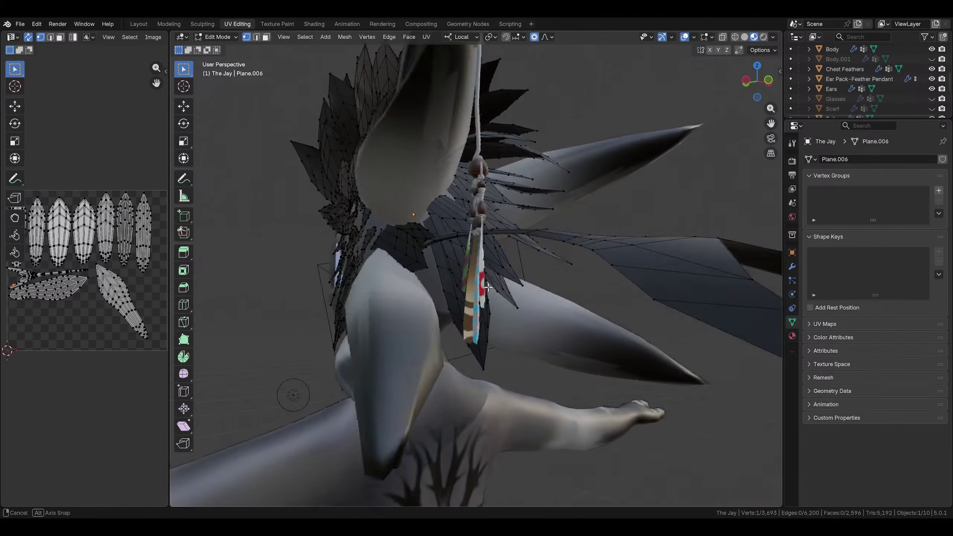
{"action": "middle_click_drag", "start_coordinate": [450, 285], "coordinate": [472, 281]}
{"action": "scroll", "coordinate": [473, 282], "scroll_direction": "up", "scroll_amount": 2}
{"action": "left_click", "coordinate": [401, 270]}
{"action": "middle_click_drag", "start_coordinate": [401, 270], "coordinate": [430, 275]}
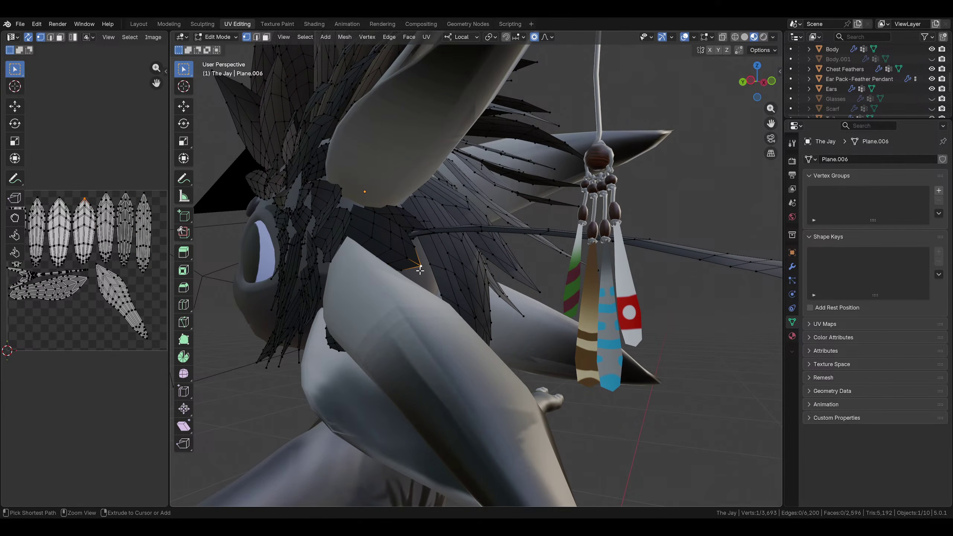
{"action": "scroll", "coordinate": [419, 268], "scroll_direction": "down", "scroll_amount": 6}
{"action": "scroll", "coordinate": [506, 243], "scroll_direction": "up", "scroll_amount": 3}
{"action": "middle_click_drag", "start_coordinate": [578, 251], "coordinate": [506, 245]}
{"action": "scroll", "coordinate": [490, 171], "scroll_direction": "down", "scroll_amount": 6}
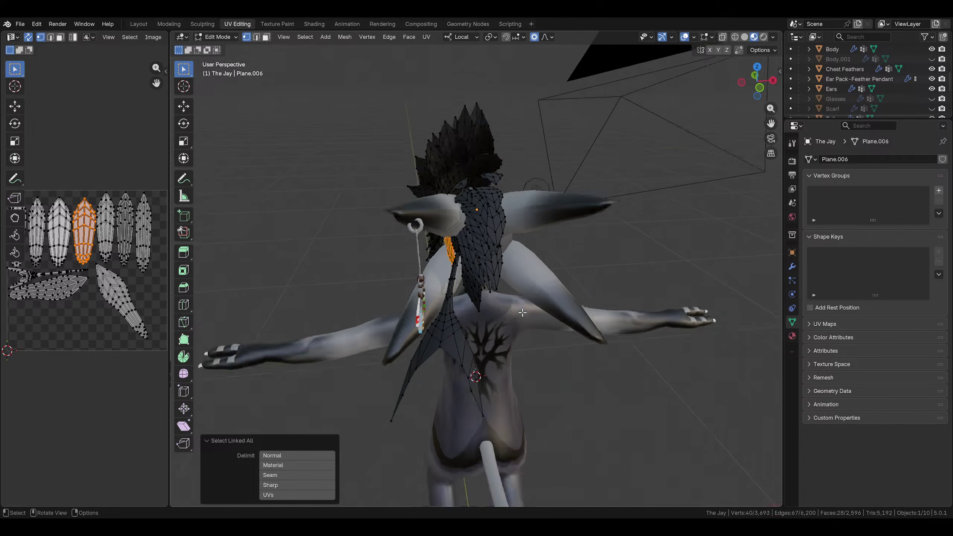
{"action": "mouse_move", "coordinate": [490, 171]}
{"action": "middle_mouse_down"}
{"action": "mouse_move", "coordinate": [514, 316]}
{"action": "mouse_move", "coordinate": [440, 308]}
{"action": "mouse_move", "coordinate": [599, 323]}
{"action": "mouse_move", "coordinate": [495, 293]}
{"action": "mouse_move", "coordinate": [469, 333]}
{"action": "mouse_move", "coordinate": [527, 336]}
{"action": "mouse_move", "coordinate": [679, 296]}
{"action": "mouse_move", "coordinate": [658, 330]}
{"action": "mouse_move", "coordinate": [515, 323]}
{"action": "middle_mouse_up"}
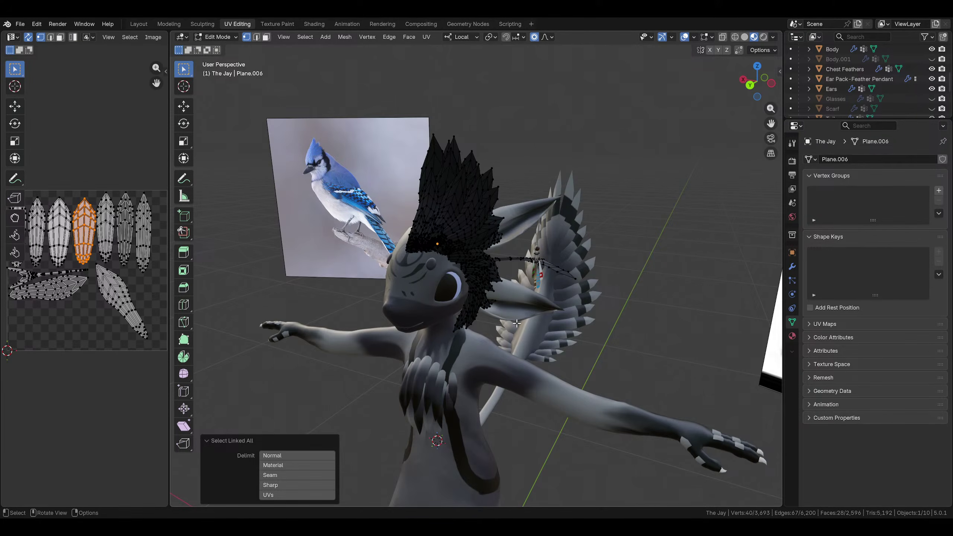
{"action": "middle_click_drag", "start_coordinate": [516, 323], "coordinate": [453, 395]}
Scale the side feather between the ears, rotate it from several angles, and move it against the head
{"action": "scroll", "coordinate": [524, 273], "scroll_direction": "up", "scroll_amount": 5}
{"action": "key", "text": "s"}
{"action": "left_click", "coordinate": [600, 347]}
{"action": "key", "text": "r"}
{"action": "left_click", "coordinate": [562, 385]}
{"action": "key", "text": "r"}
{"action": "left_click", "coordinate": [562, 300]}
{"action": "key", "text": "r"}
{"action": "left_click", "coordinate": [544, 389]}
{"action": "key", "text": "g"}
Narrow the side feather's base by scaling two opposite edge vertices to about 0.786 with proportional size 0.069
{"action": "middle_click_drag", "start_coordinate": [383, 277], "coordinate": [426, 252]}
{"action": "left_click", "coordinate": [420, 377], "text": "shift"}
{"action": "middle_click_drag", "start_coordinate": [420, 376], "coordinate": [546, 322]}
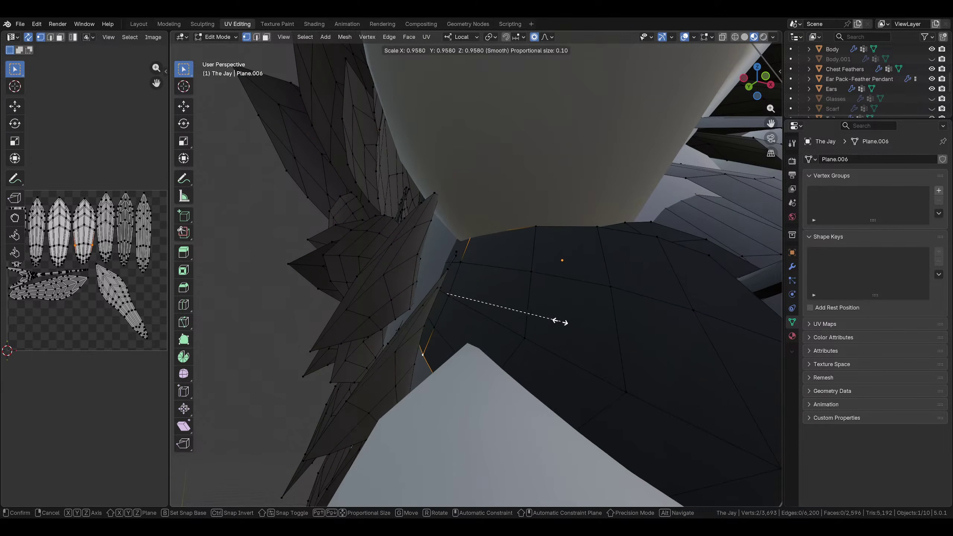
{"action": "left_click", "coordinate": [544, 319]}
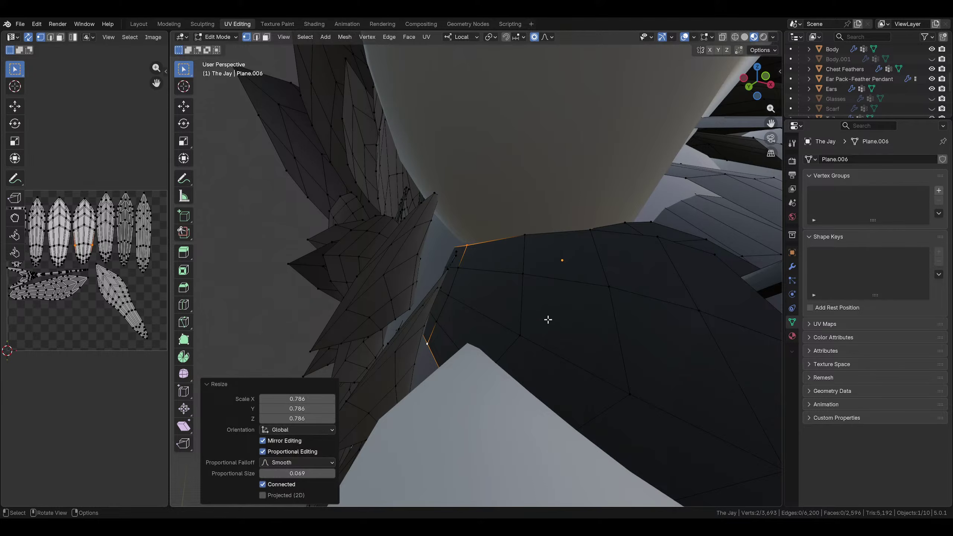
{"action": "middle_click_drag", "start_coordinate": [546, 319], "coordinate": [504, 269]}
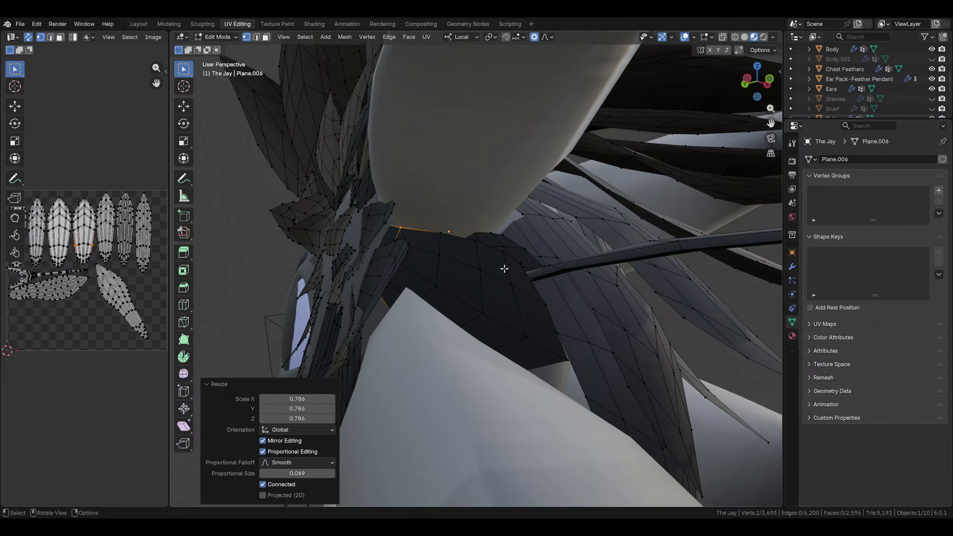
{"action": "middle_click_drag", "start_coordinate": [484, 331], "coordinate": [616, 331]}
{"action": "key", "text": "s"}
{"action": "left_click", "coordinate": [577, 316]}
Move the side feather's tip about 0.014 m, mostly backward along Y, with proportional size 0.043
{"action": "left_click", "coordinate": [568, 318]}
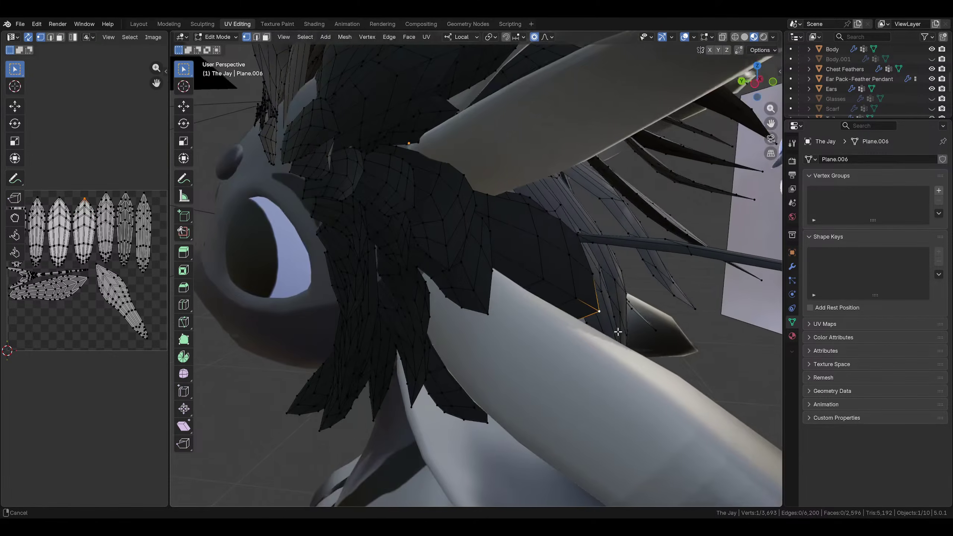
{"action": "scroll", "coordinate": [611, 334], "scroll_direction": "up", "scroll_amount": 1}
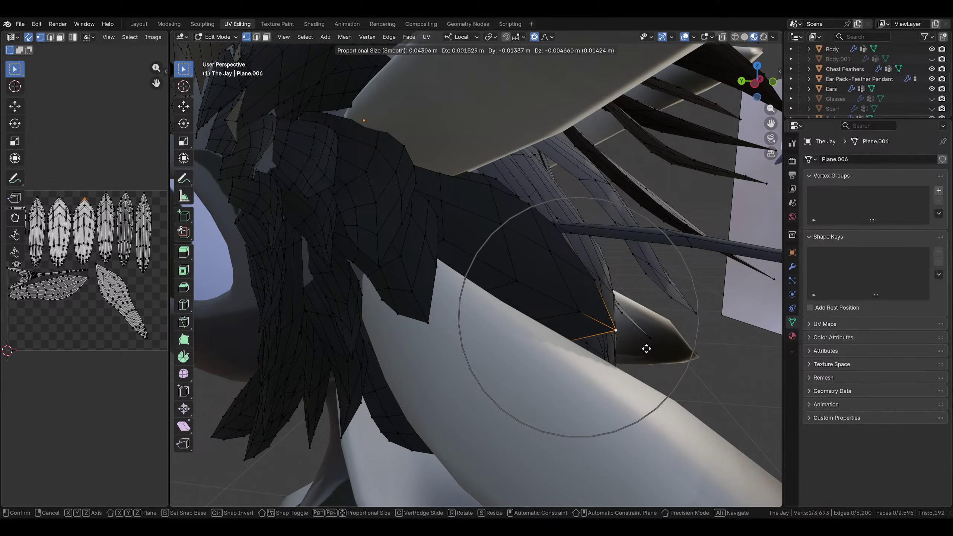
{"action": "left_click", "coordinate": [647, 349]}
{"action": "scroll", "coordinate": [655, 355], "scroll_direction": "down", "scroll_amount": 3}
{"action": "left_click", "coordinate": [656, 358]}
Rotate and move the side feather between the ears to fit it against the neighboring feathers
{"action": "middle_click_drag", "start_coordinate": [656, 358], "coordinate": [507, 244]}
{"action": "scroll", "coordinate": [615, 359], "scroll_direction": "down", "scroll_amount": 4}
{"action": "scroll", "coordinate": [517, 387], "scroll_direction": "up", "scroll_amount": 3}
{"action": "key", "text": "r"}
{"action": "left_click", "coordinate": [538, 380]}
{"action": "scroll", "coordinate": [540, 368], "scroll_direction": "down", "scroll_amount": 3}
{"action": "key", "text": "g"}
{"action": "left_click", "coordinate": [553, 363]}
Select the whole small feather tucked under the upper ear, then scale and rotate it
{"action": "scroll", "coordinate": [487, 225], "scroll_direction": "up", "scroll_amount": 4}
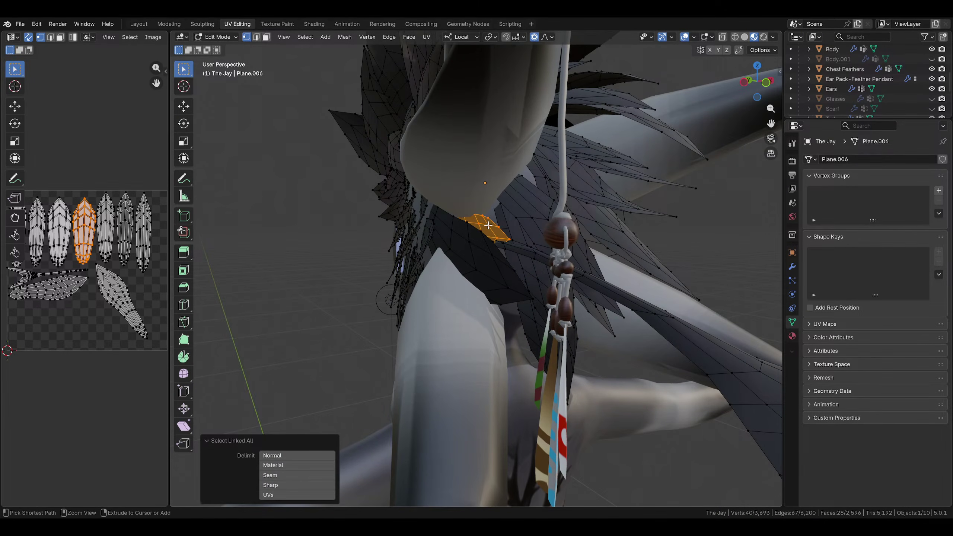
{"action": "scroll", "coordinate": [488, 225], "scroll_direction": "down", "scroll_amount": 2}
{"action": "key", "text": "s"}
{"action": "middle_click_drag", "start_coordinate": [488, 225], "coordinate": [487, 250]}
{"action": "left_click", "coordinate": [515, 225]}
{"action": "key", "text": "r"}
{"action": "middle_click_drag", "start_coordinate": [509, 306], "coordinate": [497, 287]}
{"action": "left_click", "coordinate": [538, 233]}
Adjust the small feather under the upper ear by moving it and rotating it again, then deselect it
{"action": "key", "text": "r"}
{"action": "key", "text": "g"}
{"action": "key", "text": "r"}
{"action": "left_click", "coordinate": [519, 313]}
{"action": "scroll", "coordinate": [525, 300], "scroll_direction": "down", "scroll_amount": 5}
{"action": "left_click", "coordinate": [567, 346]}
Bend the lowest nape feather's tip by rotating it about 17.4° and moving it slightly backward with proportional size 0.112
{"action": "middle_click_drag", "start_coordinate": [566, 346], "coordinate": [508, 344]}
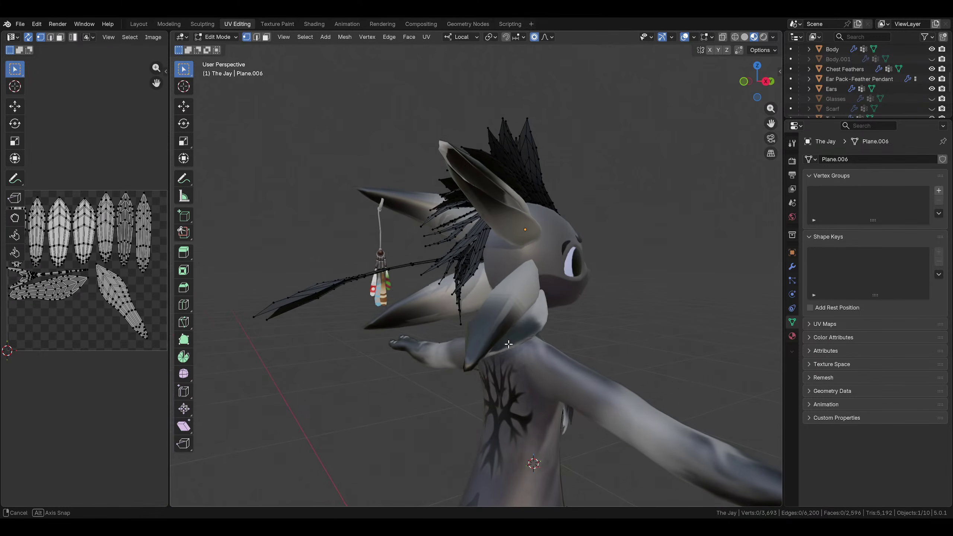
{"action": "left_click", "coordinate": [458, 322]}
{"action": "scroll", "coordinate": [458, 322], "scroll_direction": "up", "scroll_amount": 3}
{"action": "key", "text": "r"}
{"action": "left_click", "coordinate": [567, 336]}
{"action": "key", "text": "g"}
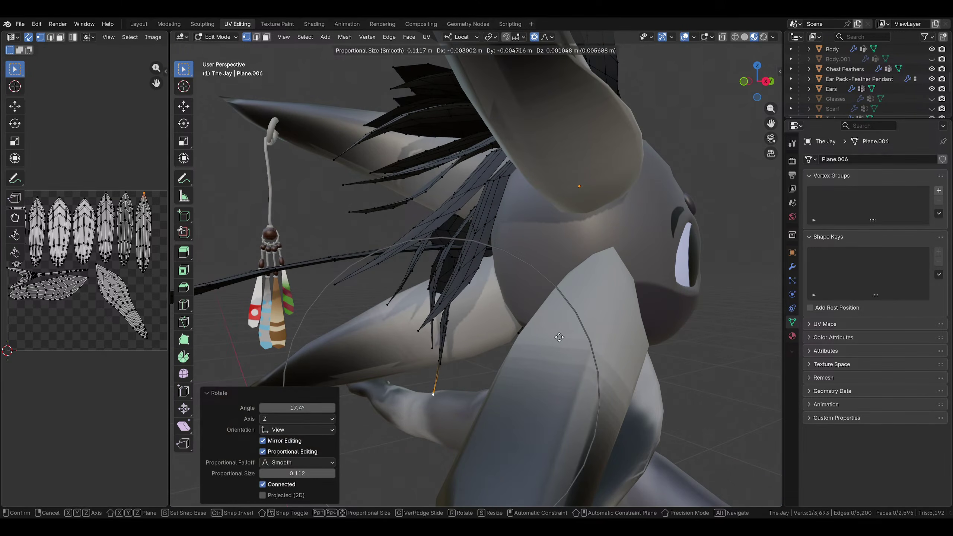
{"action": "left_click", "coordinate": [479, 327]}
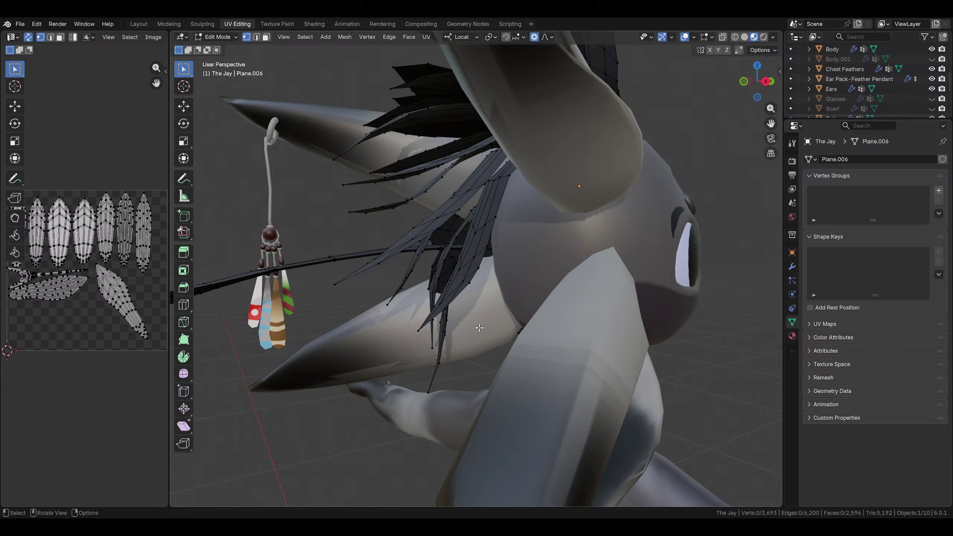
Move the neighboring nape feather's tip about 0.005 m outward and back with proportional size 0.076
{"action": "left_click", "coordinate": [506, 332]}
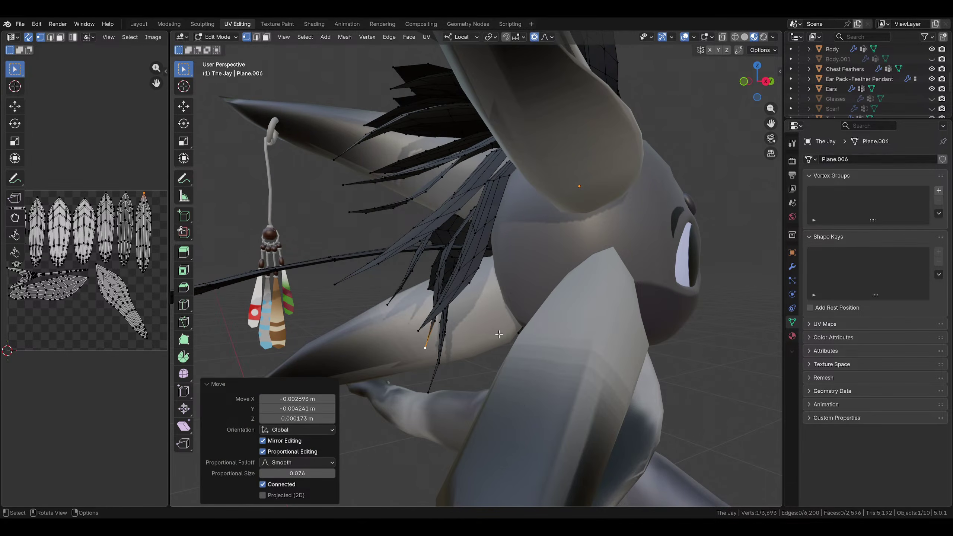
{"action": "left_click", "coordinate": [498, 333]}
{"action": "middle_click_drag", "start_coordinate": [499, 333], "coordinate": [513, 361]}
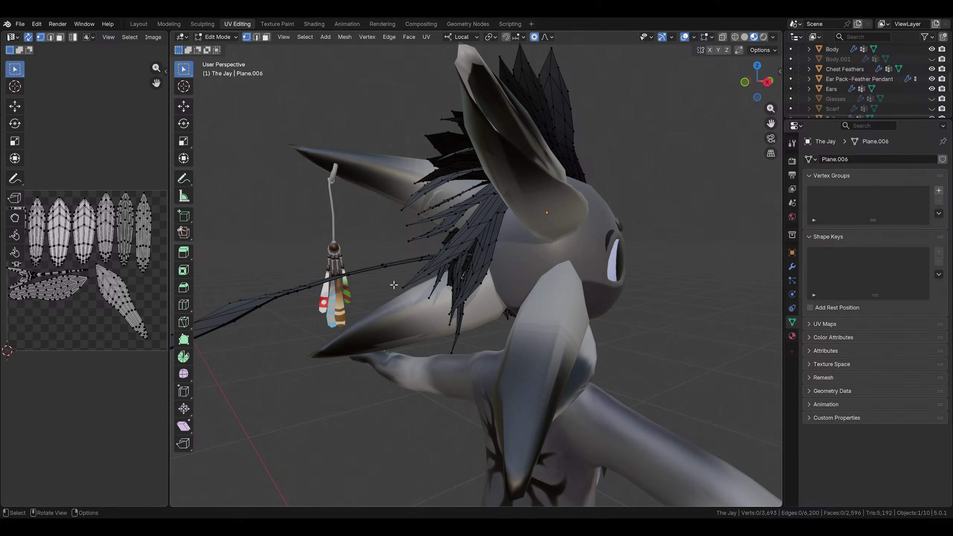
{"action": "middle_click_drag", "start_coordinate": [399, 276], "coordinate": [611, 233]}
{"action": "left_click", "coordinate": [427, 249]}
{"action": "left_click", "coordinate": [435, 241]}
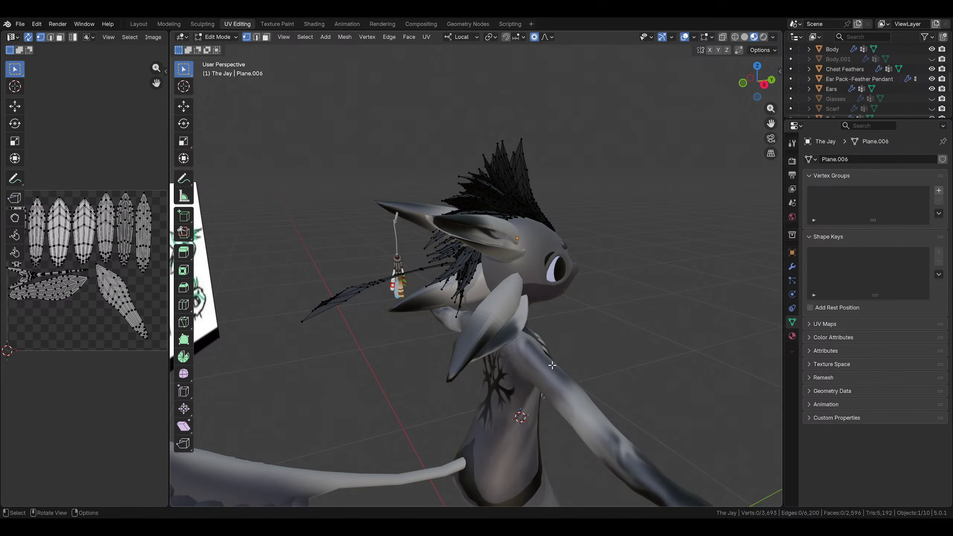
Check the hairstyle from the sides and front, then select a whole feather in the middle of the back
{"action": "middle_click_drag", "start_coordinate": [528, 281], "coordinate": [351, 288]}
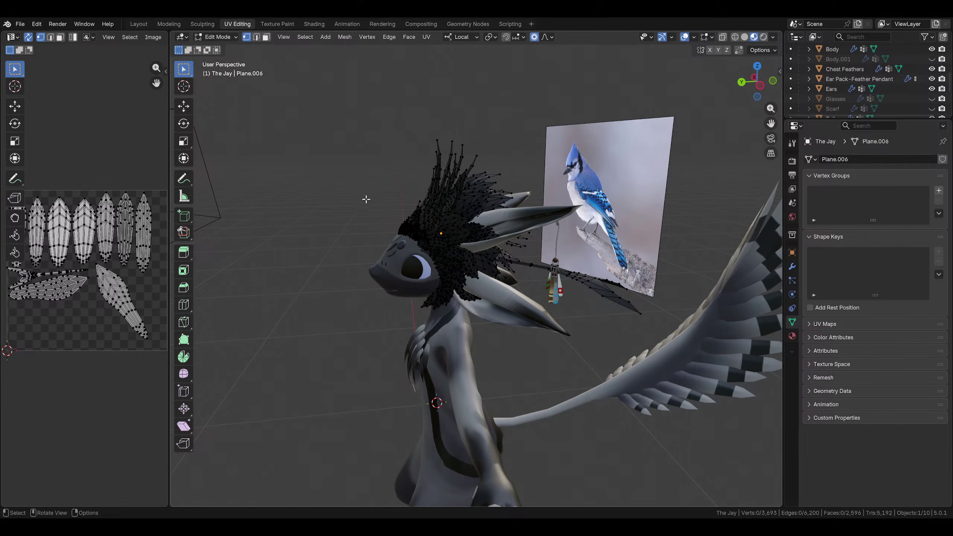
{"action": "middle_click_drag", "start_coordinate": [460, 154], "coordinate": [506, 191]}
{"action": "scroll", "coordinate": [838, 81], "scroll_direction": "up", "scroll_amount": 5}
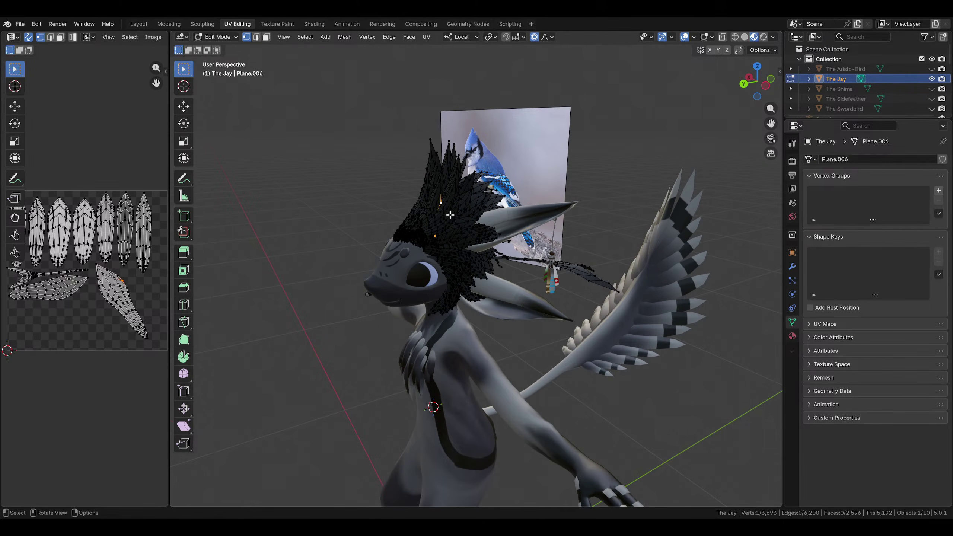
{"action": "middle_click_drag", "start_coordinate": [450, 215], "coordinate": [433, 228]}
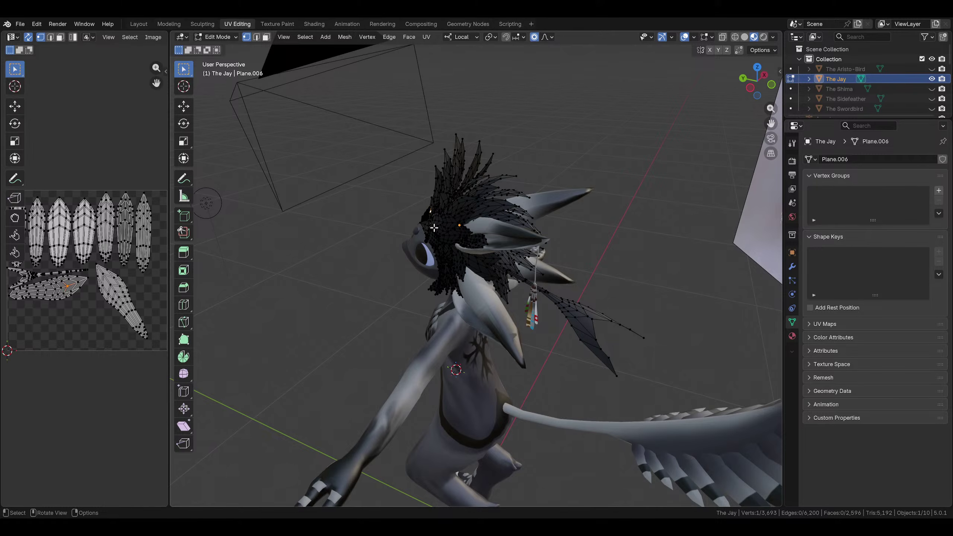
{"action": "middle_click_drag", "start_coordinate": [508, 236], "coordinate": [485, 237]}
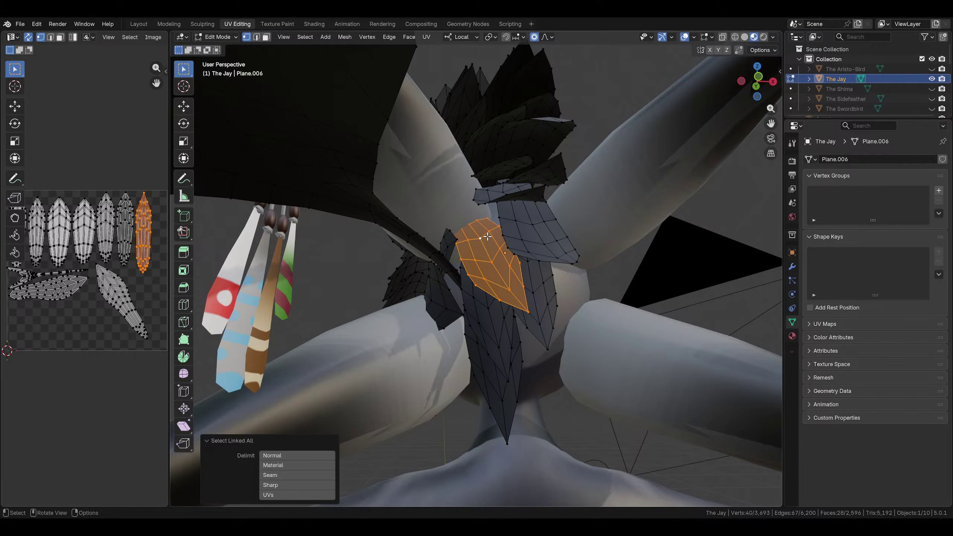
Duplicate the selected back feather and rotate the copy to fill in the back of the head
{"action": "middle_click_drag", "start_coordinate": [525, 206], "coordinate": [521, 333]}
{"action": "key", "text": "r"}
{"action": "left_click", "coordinate": [612, 208]}
{"action": "left_click", "coordinate": [521, 192]}
{"action": "scroll", "coordinate": [615, 262], "scroll_direction": "down", "scroll_amount": 6}
{"action": "scroll", "coordinate": [608, 306], "scroll_direction": "down", "scroll_amount": 3}
{"action": "left_click", "coordinate": [604, 311]}
{"action": "scroll", "coordinate": [525, 327], "scroll_direction": "down", "scroll_amount": 4}
{"action": "scroll", "coordinate": [525, 326], "scroll_direction": "up", "scroll_amount": 6}
{"action": "scroll", "coordinate": [525, 323], "scroll_direction": "up", "scroll_amount": 3}
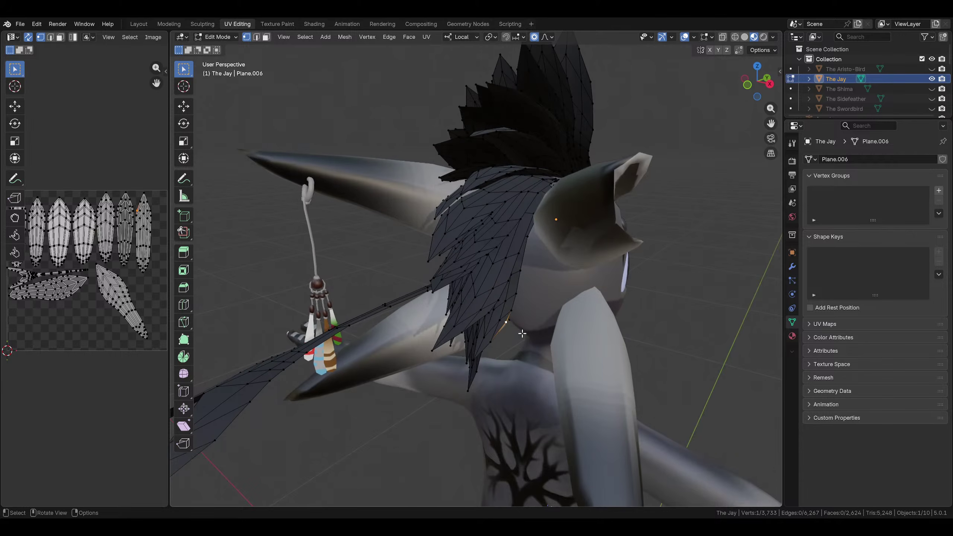
Duplicate another nape feather, shift it about 0.005 m back and 0.009 m along local Z, and rotate it into place
{"action": "left_click", "coordinate": [769, 83]}
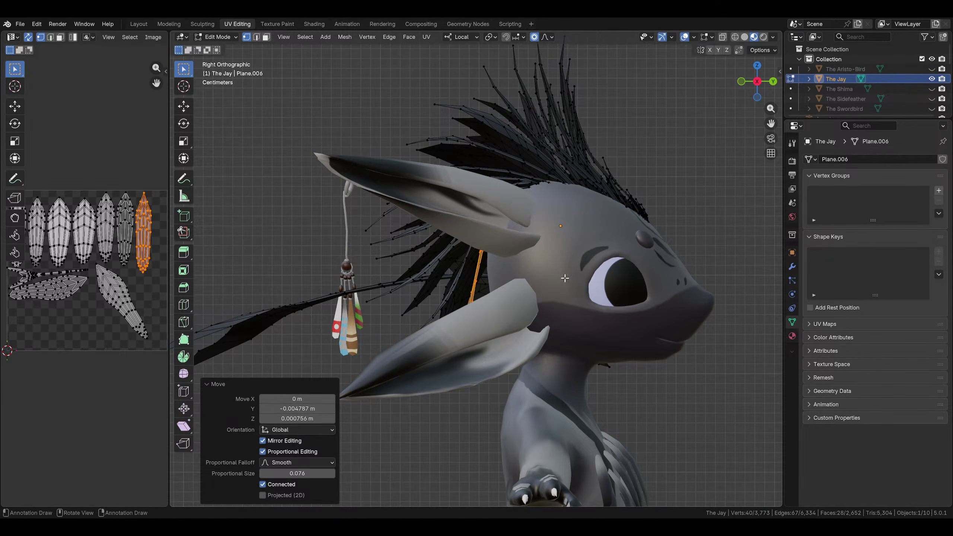
{"action": "left_click", "coordinate": [554, 289]}
{"action": "middle_click_drag", "start_coordinate": [554, 288], "coordinate": [556, 263]}
{"action": "left_click", "coordinate": [585, 266]}
{"action": "key", "text": "g"}
{"action": "left_click", "coordinate": [629, 201]}
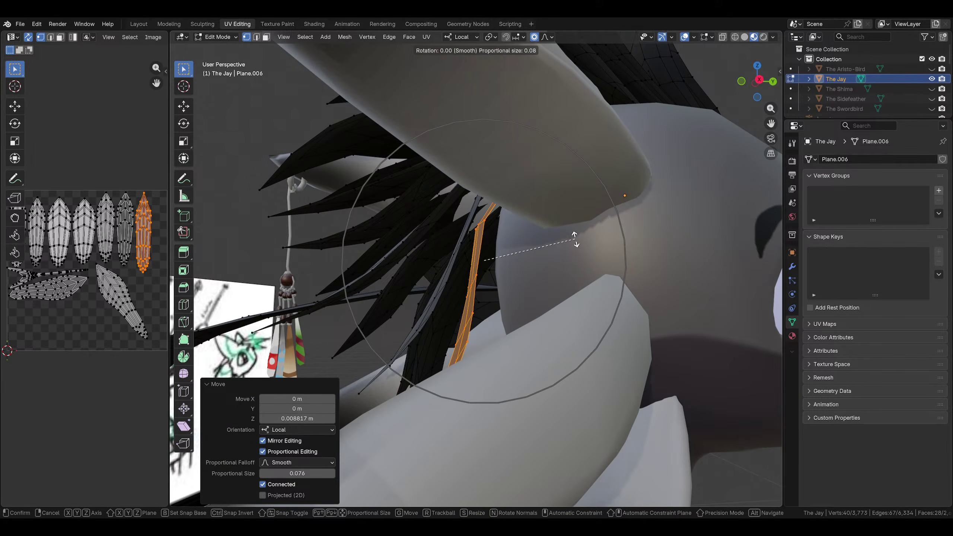
{"action": "scroll", "coordinate": [576, 247], "scroll_direction": "down", "scroll_amount": 5}
{"action": "left_click", "coordinate": [707, 394]}
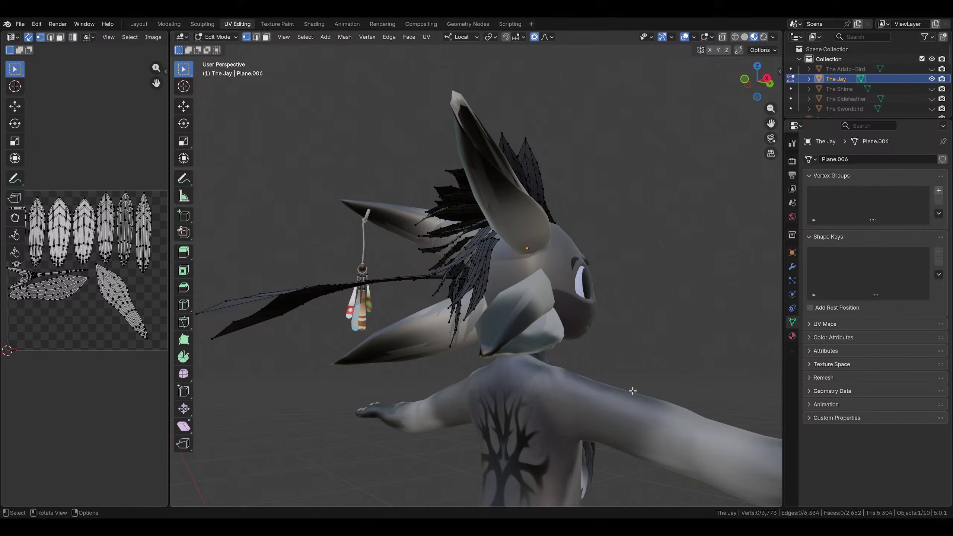
Select vertices on the feathers running along the head's centerline at the back
{"action": "middle_click_drag", "start_coordinate": [632, 392], "coordinate": [600, 398]}
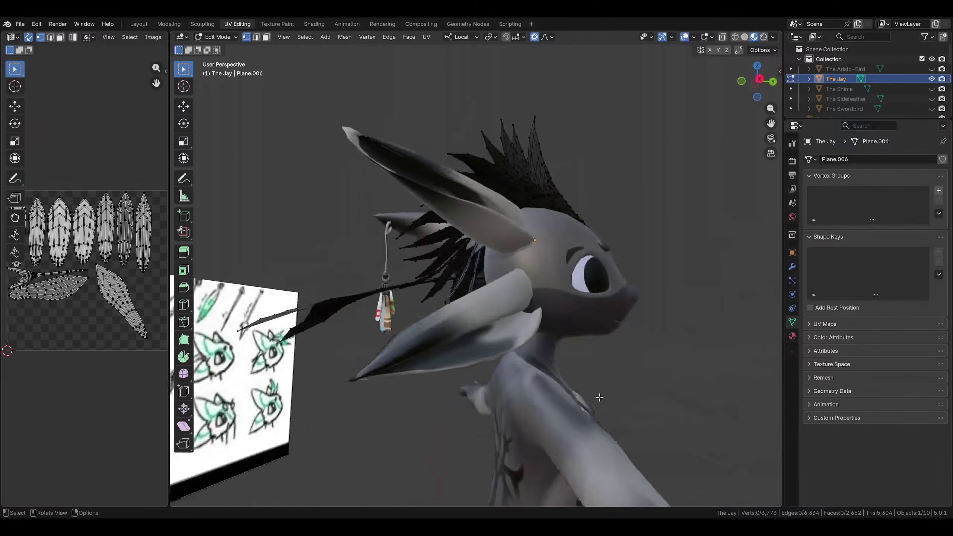
{"action": "scroll", "coordinate": [590, 216], "scroll_direction": "up", "scroll_amount": 4}
{"action": "middle_click_drag", "start_coordinate": [589, 216], "coordinate": [570, 383]}
{"action": "scroll", "coordinate": [495, 274], "scroll_direction": "up", "scroll_amount": 2}
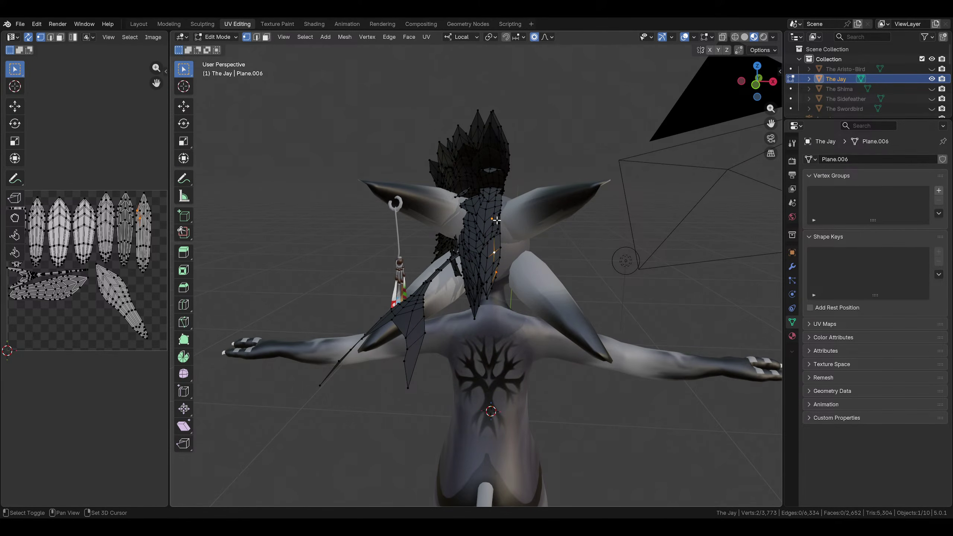
{"action": "middle_click_drag", "start_coordinate": [497, 201], "coordinate": [493, 265], "text": "shift"}
{"action": "left_click", "coordinate": [491, 273], "text": "shift"}
{"action": "left_click", "coordinate": [491, 269], "text": "shift"}
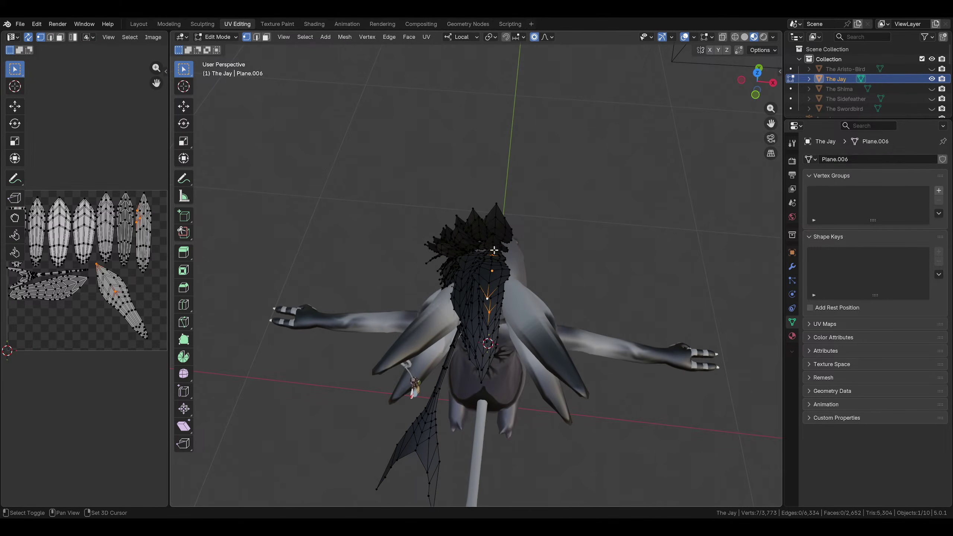
Add vertices of the front crest's centerline feathers and extend the selection to every linked centerline feather
{"action": "middle_click_drag", "start_coordinate": [499, 223], "coordinate": [443, 284]}
{"action": "scroll", "coordinate": [484, 240], "scroll_direction": "up", "scroll_amount": 4}
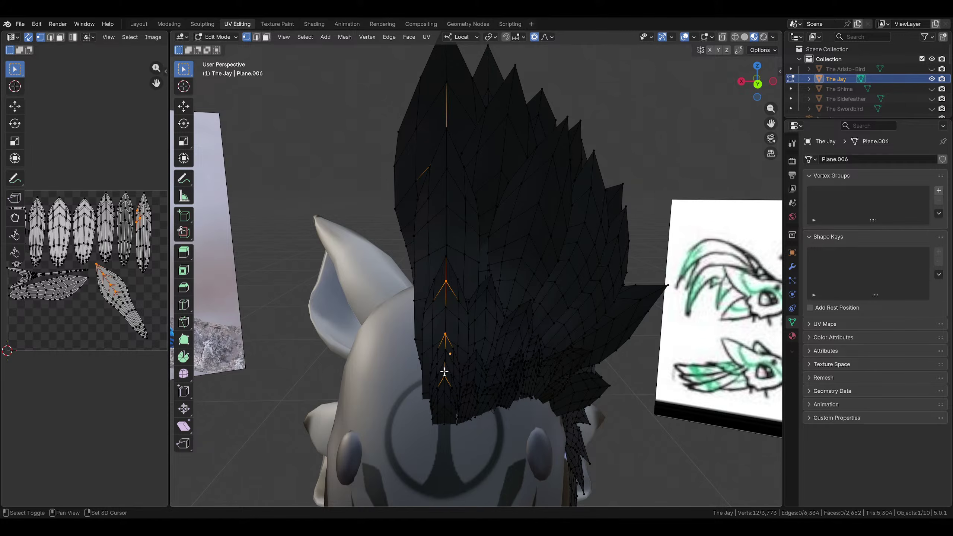
{"action": "middle_click_drag", "start_coordinate": [445, 390], "coordinate": [423, 385]}
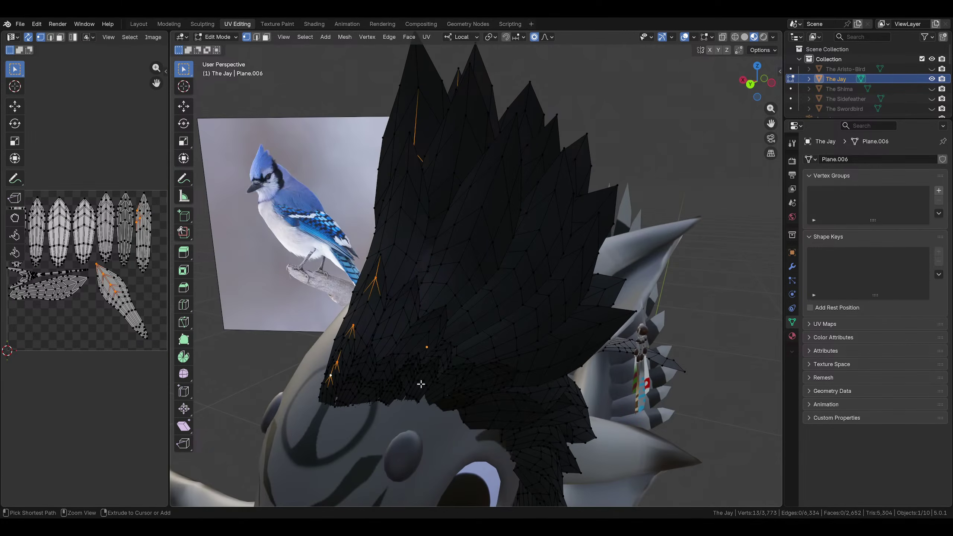
{"action": "key", "text": "ctrl+l"}
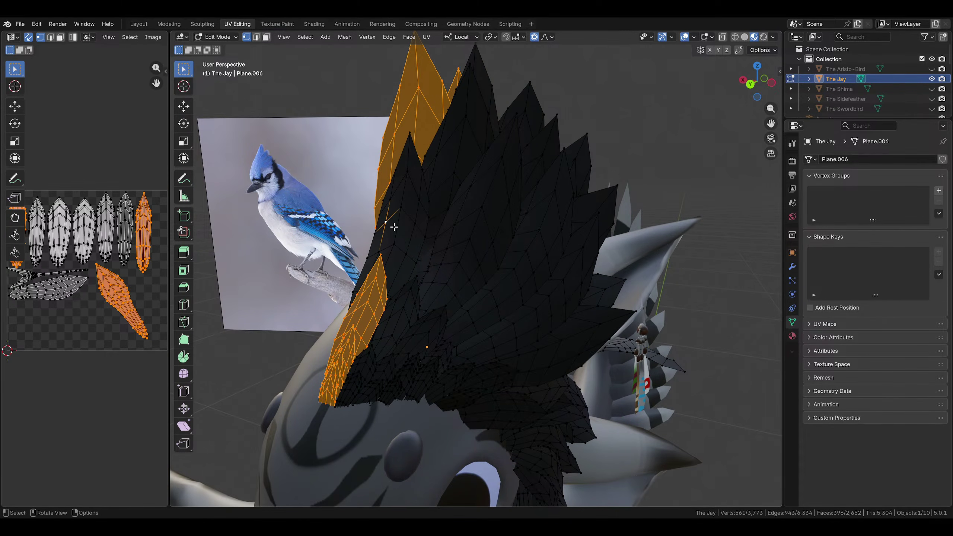
{"action": "key", "text": "ctrl+l"}
{"action": "middle_click_drag", "start_coordinate": [393, 226], "coordinate": [537, 398]}
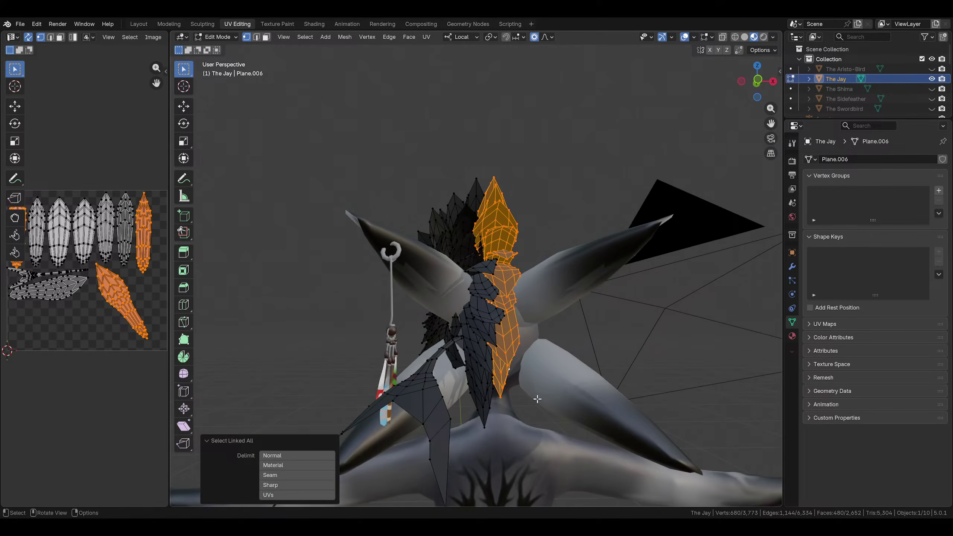
Invert the selection so that only the side feathers and the forked feather are selected
{"action": "key", "text": "ctrl+i"}
{"action": "scroll", "coordinate": [538, 399], "scroll_direction": "down", "scroll_amount": 2}
{"action": "scroll", "coordinate": [498, 357], "scroll_direction": "up", "scroll_amount": 3}
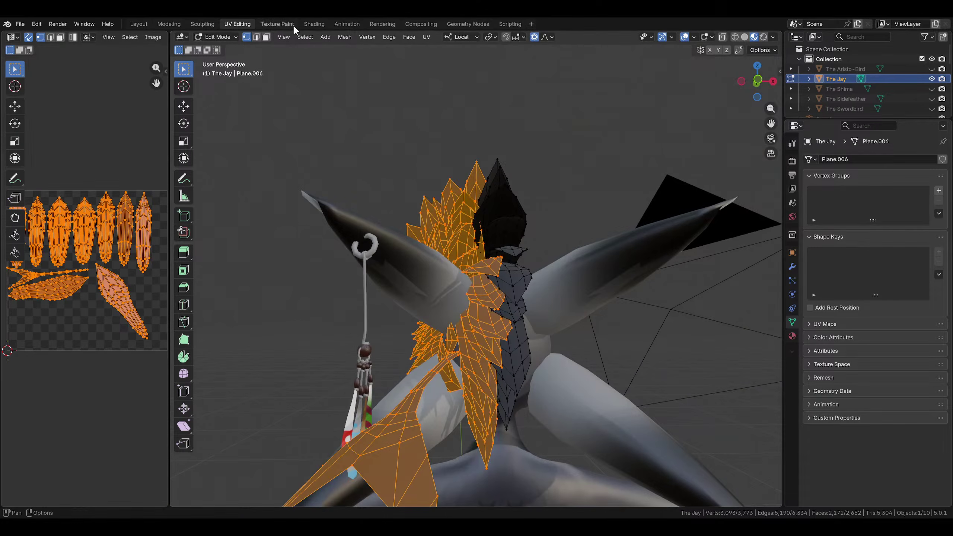
Symmetrize the selected side feathers from -X to +X, deselect everything and return to Object Mode
{"action": "left_click", "coordinate": [340, 35]}
{"action": "left_click", "coordinate": [372, 183]}
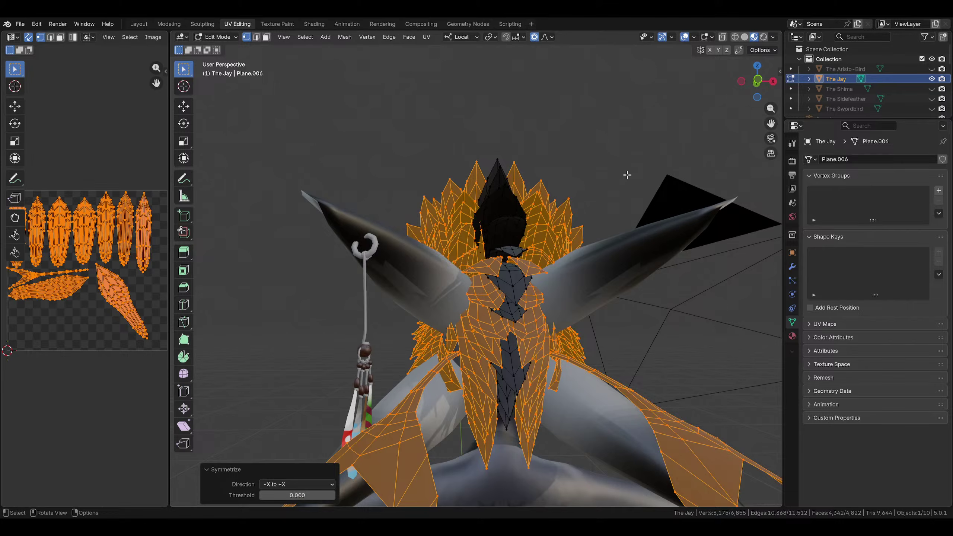
{"action": "key", "text": "alt+a"}
{"action": "mouse_move", "coordinate": [623, 174]}
{"action": "middle_mouse_down"}
{"action": "mouse_move", "coordinate": [557, 213]}
{"action": "mouse_move", "coordinate": [365, 264]}
{"action": "mouse_move", "coordinate": [405, 240]}
{"action": "mouse_move", "coordinate": [436, 202]}
{"action": "mouse_move", "coordinate": [570, 192]}
{"action": "mouse_move", "coordinate": [330, 217]}
{"action": "mouse_move", "coordinate": [347, 225]}
{"action": "mouse_move", "coordinate": [270, 245]}
{"action": "mouse_move", "coordinate": [383, 307]}
{"action": "mouse_move", "coordinate": [542, 255]}
{"action": "mouse_move", "coordinate": [549, 226]}
{"action": "mouse_move", "coordinate": [612, 223]}
{"action": "mouse_move", "coordinate": [271, 66]}
{"action": "middle_mouse_up"}
{"action": "left_click", "coordinate": [221, 48]}
{"action": "left_click", "coordinate": [825, 364]}
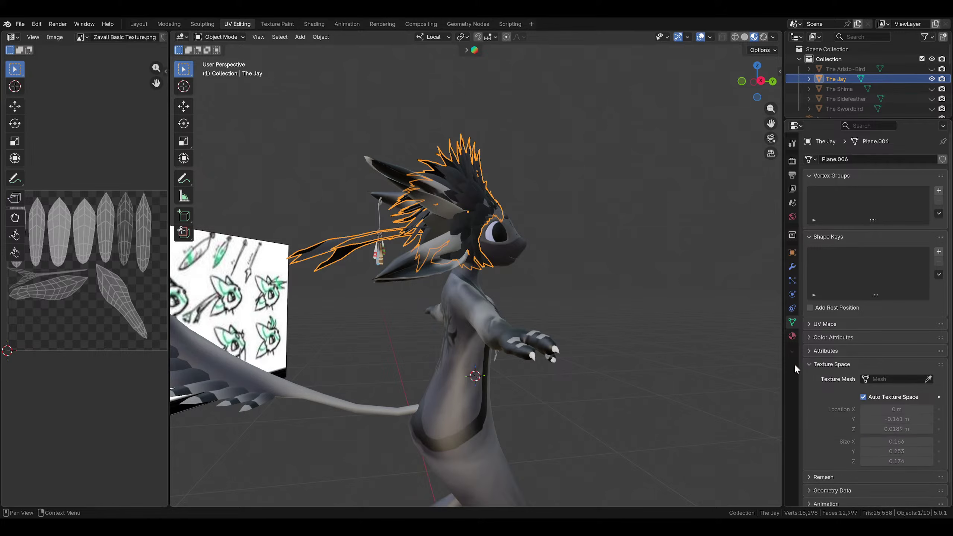
{"action": "left_click", "coordinate": [712, 358]}
{"action": "middle_click_drag", "start_coordinate": [712, 358], "coordinate": [748, 398]}
Edit the hairstyle mesh, duplicate a linked side feather above the eye and position the copy at the crest's front edge
{"action": "scroll", "coordinate": [623, 196], "scroll_direction": "up", "scroll_amount": 5}
{"action": "middle_click_drag", "start_coordinate": [624, 197], "coordinate": [441, 288]}
{"action": "left_click", "coordinate": [483, 244]}
{"action": "left_click", "coordinate": [233, 61]}
{"action": "scroll", "coordinate": [505, 220], "scroll_direction": "up", "scroll_amount": 3}
{"action": "key", "text": "ctrl+l"}
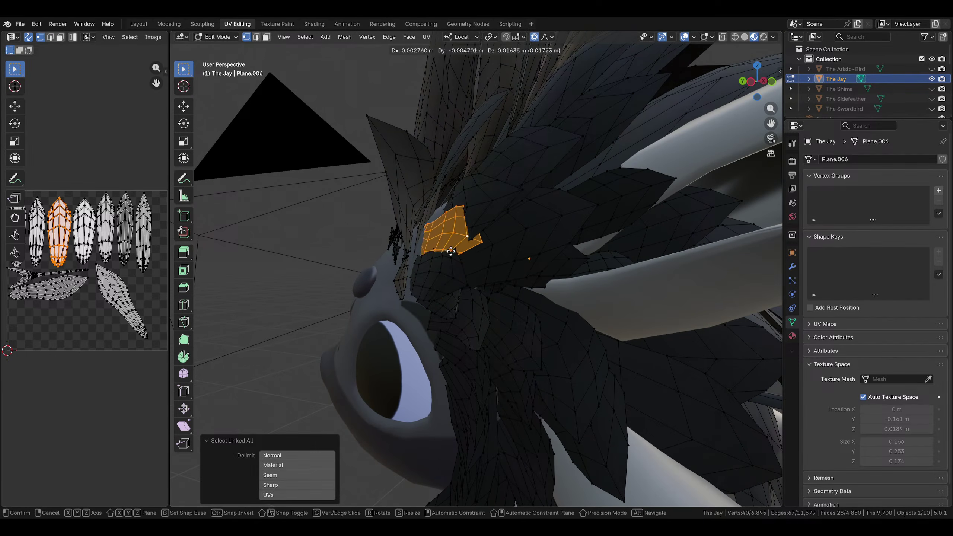
{"action": "left_click", "coordinate": [451, 251]}
{"action": "middle_click_drag", "start_coordinate": [451, 251], "coordinate": [492, 303]}
{"action": "left_click", "coordinate": [490, 343]}
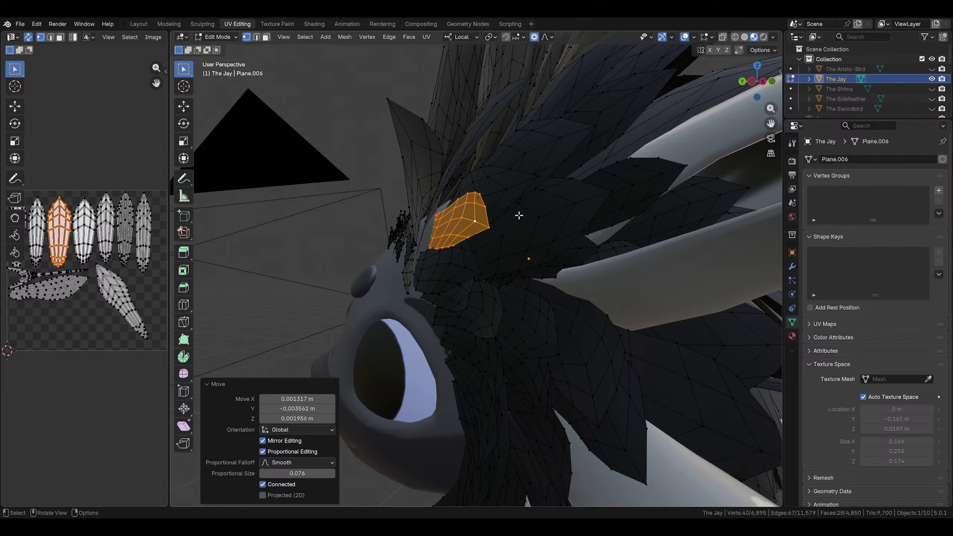
Adjust the tip vertex of the copied front feather with proportional editing so it follows the neighbouring crest feathers
{"action": "mouse_move", "coordinate": [518, 215]}
{"action": "middle_mouse_down"}
{"action": "mouse_move", "coordinate": [532, 191]}
{"action": "mouse_move", "coordinate": [522, 186]}
{"action": "mouse_move", "coordinate": [549, 151]}
{"action": "mouse_move", "coordinate": [521, 210]}
{"action": "mouse_move", "coordinate": [532, 203]}
{"action": "middle_mouse_up"}
{"action": "left_click", "coordinate": [521, 181]}
{"action": "key", "text": "g"}
{"action": "left_click", "coordinate": [518, 204]}
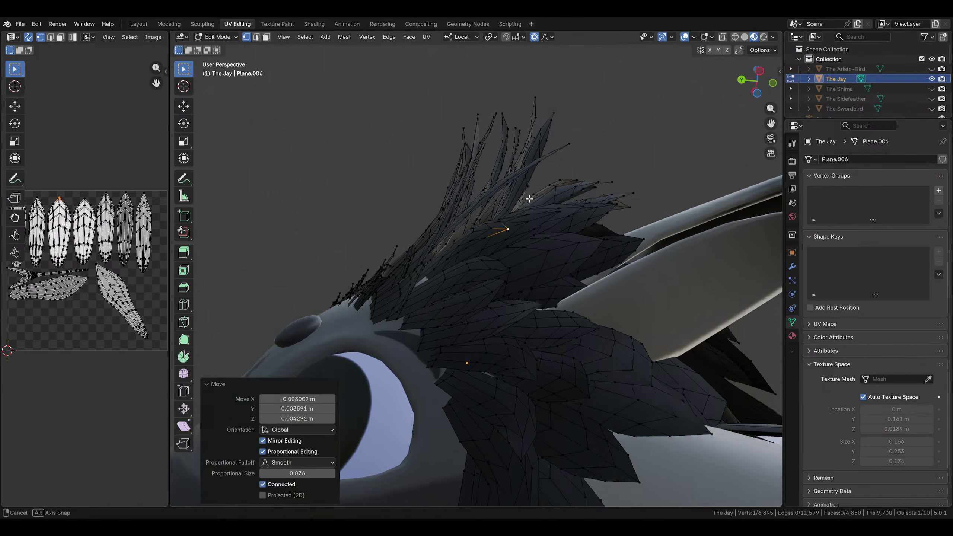
{"action": "key", "text": "r"}
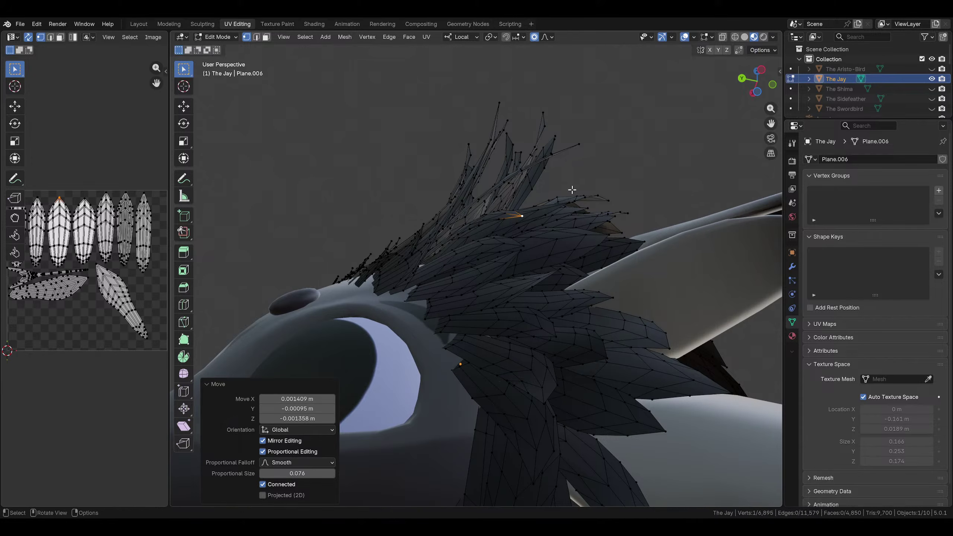
{"action": "left_click", "coordinate": [568, 210]}
Move a vertex near the base of the copied front feather about 0.003 m, using proportional editing
{"action": "middle_click_drag", "start_coordinate": [568, 210], "coordinate": [516, 263]}
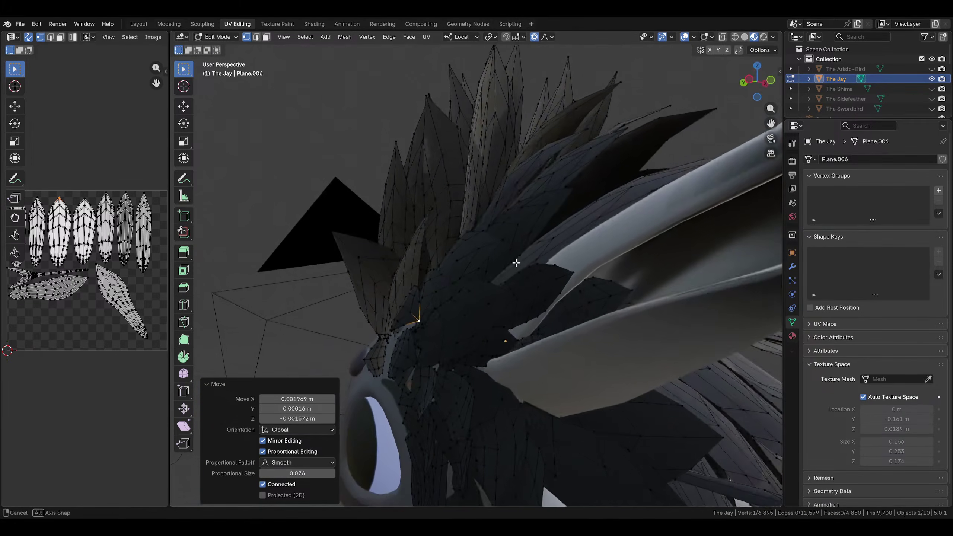
{"action": "middle_click_drag", "start_coordinate": [505, 229], "coordinate": [380, 330]}
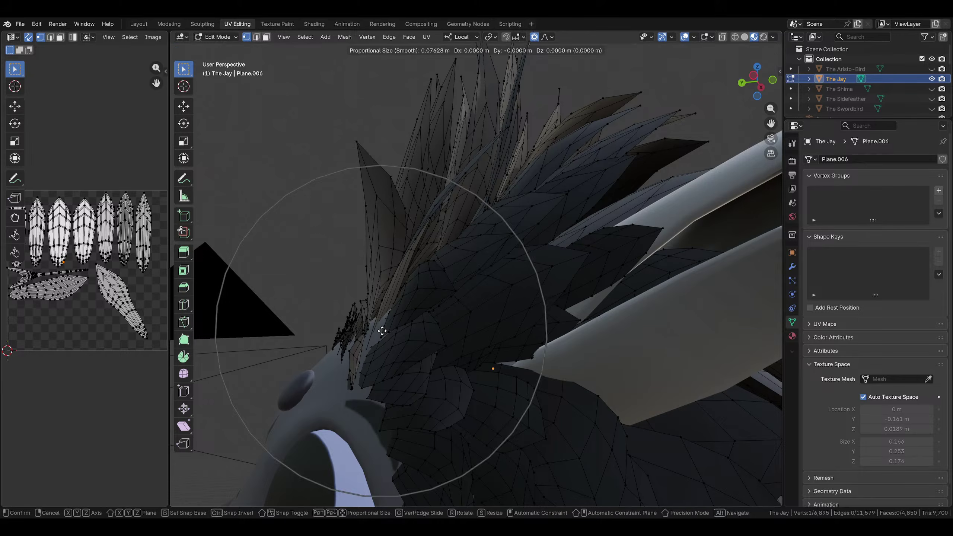
{"action": "left_click", "coordinate": [382, 330]}
{"action": "left_click", "coordinate": [381, 325]}
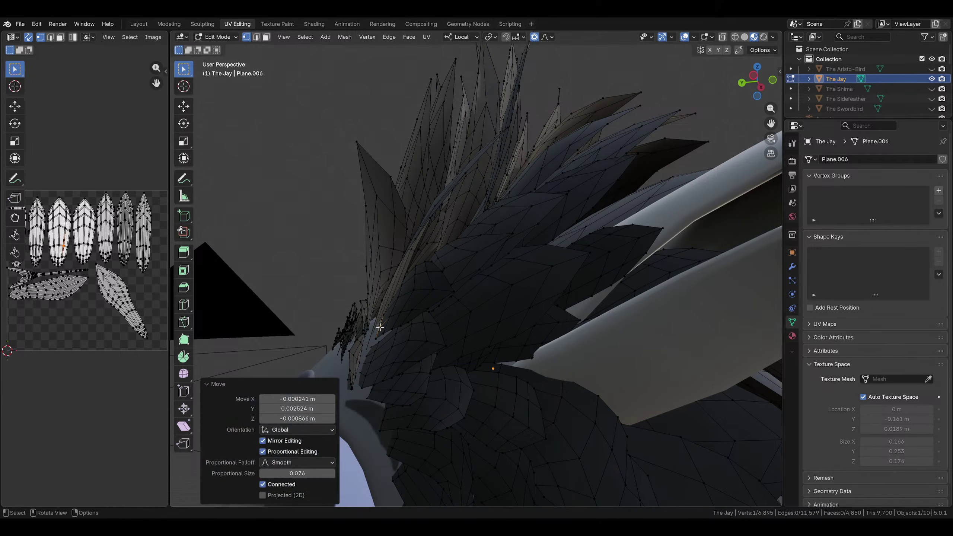
{"action": "middle_click_drag", "start_coordinate": [382, 325], "coordinate": [549, 258]}
Select the whole new front feather and symmetrize it from -X to +X
{"action": "scroll", "coordinate": [488, 293], "scroll_direction": "up", "scroll_amount": 5}
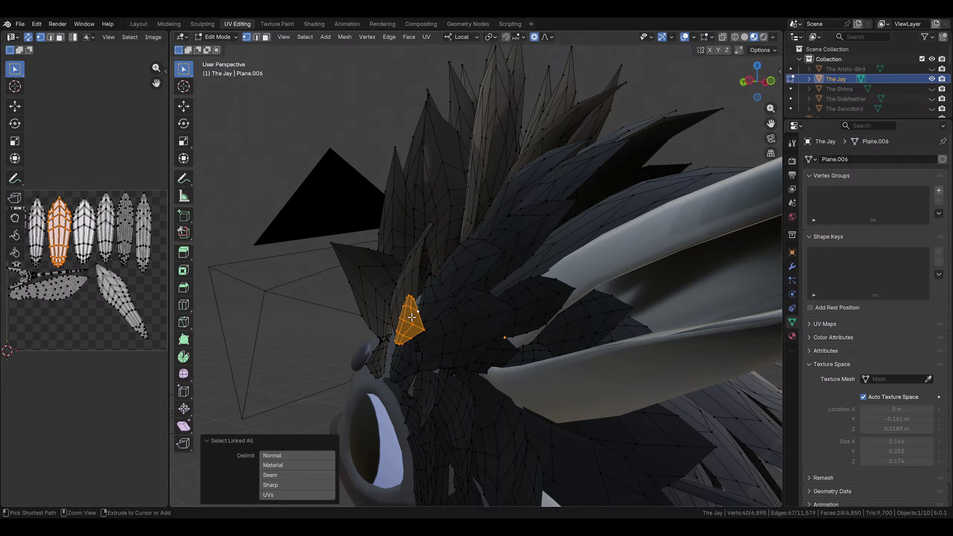
{"action": "left_click", "coordinate": [350, 88]}
{"action": "key", "text": "ctrl+z"}
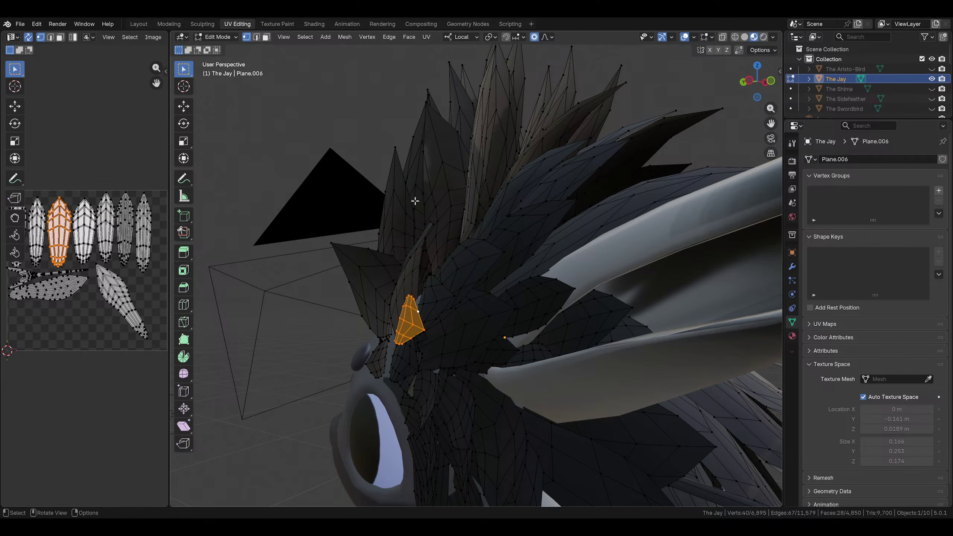
{"action": "left_click", "coordinate": [352, 37]}
{"action": "left_click", "coordinate": [366, 182]}
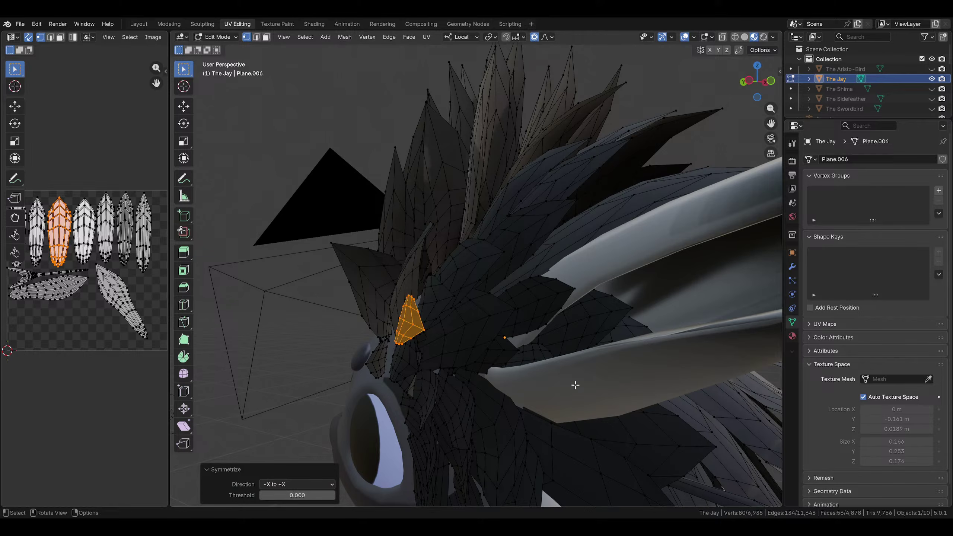
Duplicate a narrow feather into the gap behind the crest and rotate it about -9° in the view
{"action": "left_click", "coordinate": [602, 331]}
{"action": "middle_click_drag", "start_coordinate": [602, 330], "coordinate": [552, 277]}
{"action": "left_click", "coordinate": [501, 304]}
{"action": "left_click", "coordinate": [533, 265]}
{"action": "left_click", "coordinate": [530, 262]}
{"action": "key", "text": "r"}
{"action": "left_click", "coordinate": [513, 267]}
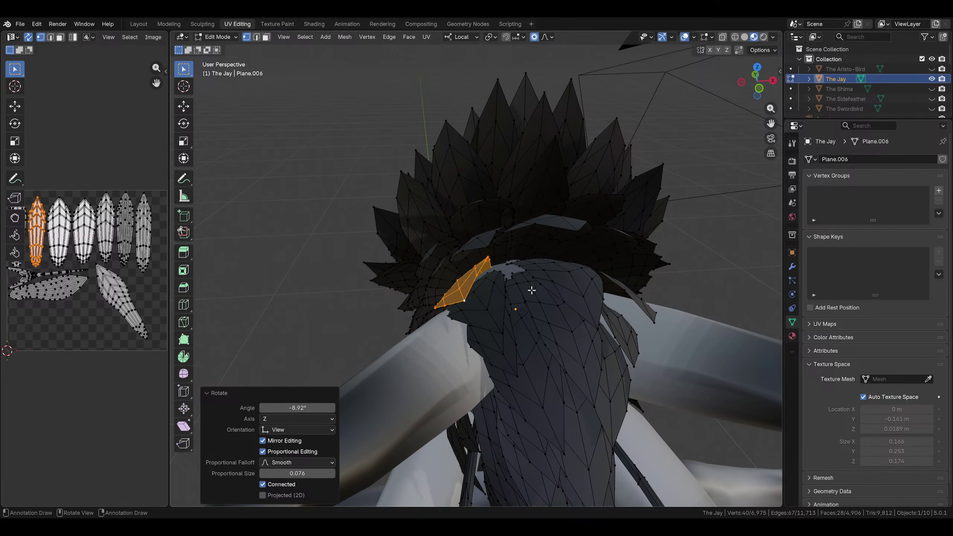
Duplicate the narrow feather again behind the crest and move its tip vertex with proportional editing
{"action": "left_click", "coordinate": [550, 293]}
{"action": "middle_click_drag", "start_coordinate": [550, 293], "coordinate": [655, 173]}
{"action": "left_click", "coordinate": [585, 189]}
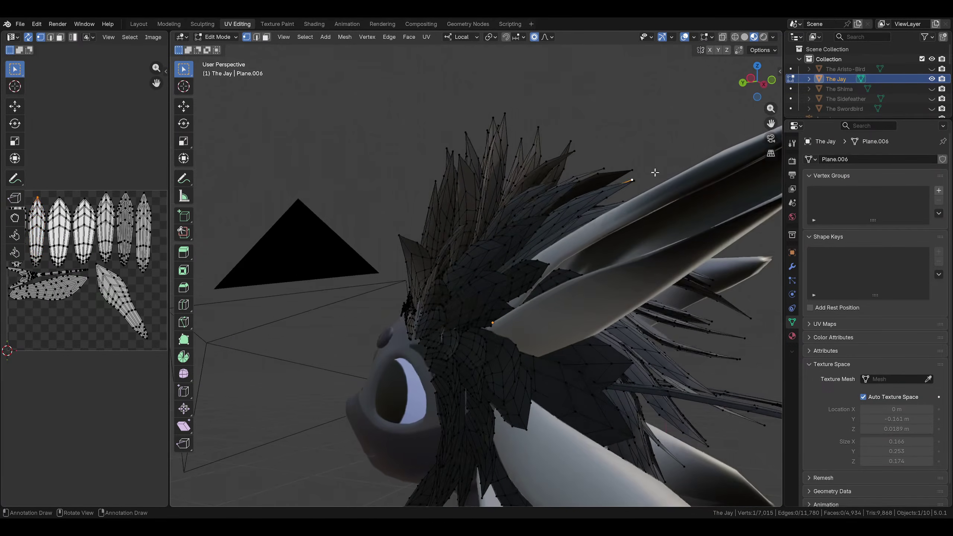
{"action": "left_click", "coordinate": [669, 195]}
{"action": "key", "text": "g"}
{"action": "left_click", "coordinate": [686, 207]}
Rotate the second narrow feather, finishing with a turn of about 14°, and move it about 0.003 m into place behind the crest
{"action": "middle_click_drag", "start_coordinate": [686, 207], "coordinate": [576, 217]}
{"action": "key", "text": "r"}
{"action": "left_click", "coordinate": [613, 192]}
{"action": "key", "text": "r"}
{"action": "left_click", "coordinate": [576, 270]}
{"action": "key", "text": "g"}
{"action": "right_click", "coordinate": [586, 184]}
{"action": "middle_click_drag", "start_coordinate": [586, 184], "coordinate": [542, 296]}
{"action": "key", "text": "g"}
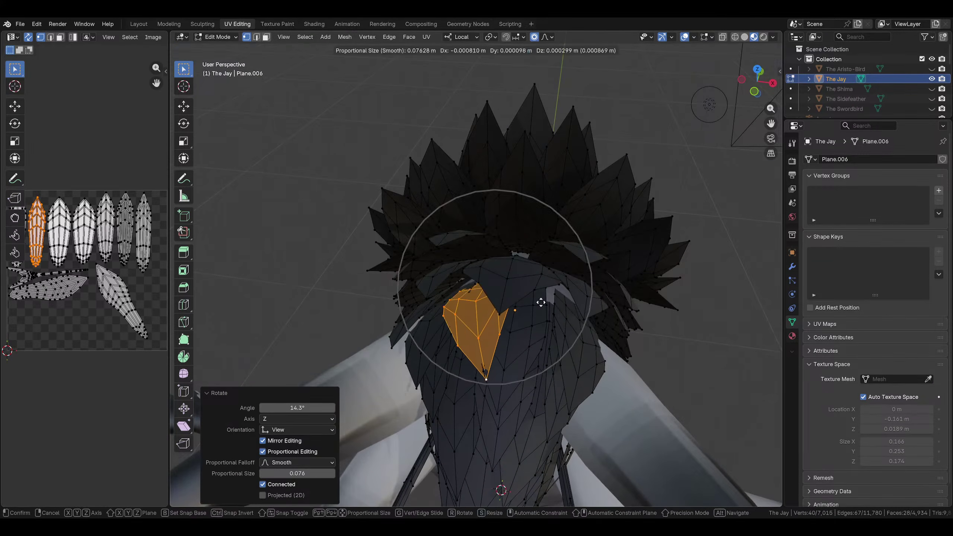
{"action": "left_click", "coordinate": [538, 290]}
{"action": "left_click", "coordinate": [537, 292]}
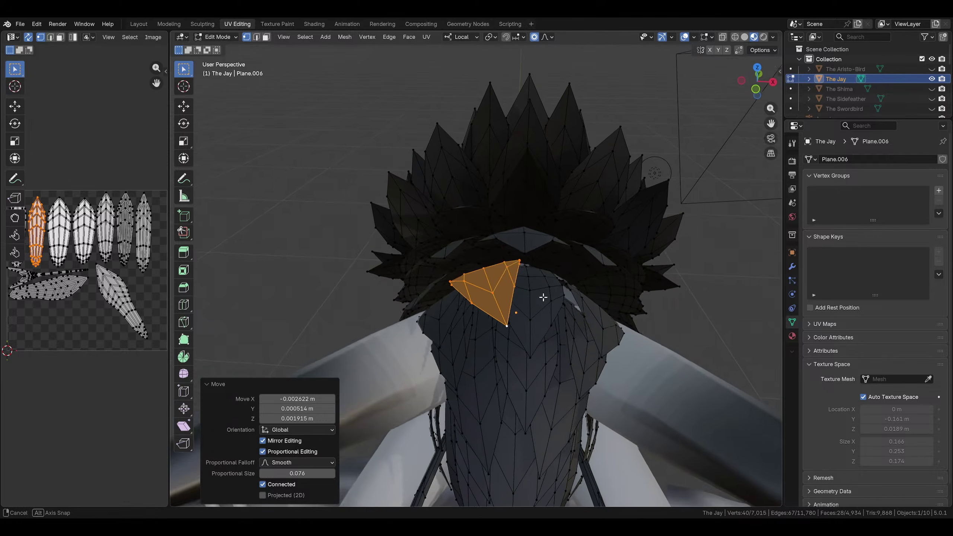
Select both new narrow feathers behind the crest and symmetrize them from -X to +X
{"action": "middle_click_drag", "start_coordinate": [540, 297], "coordinate": [443, 267]}
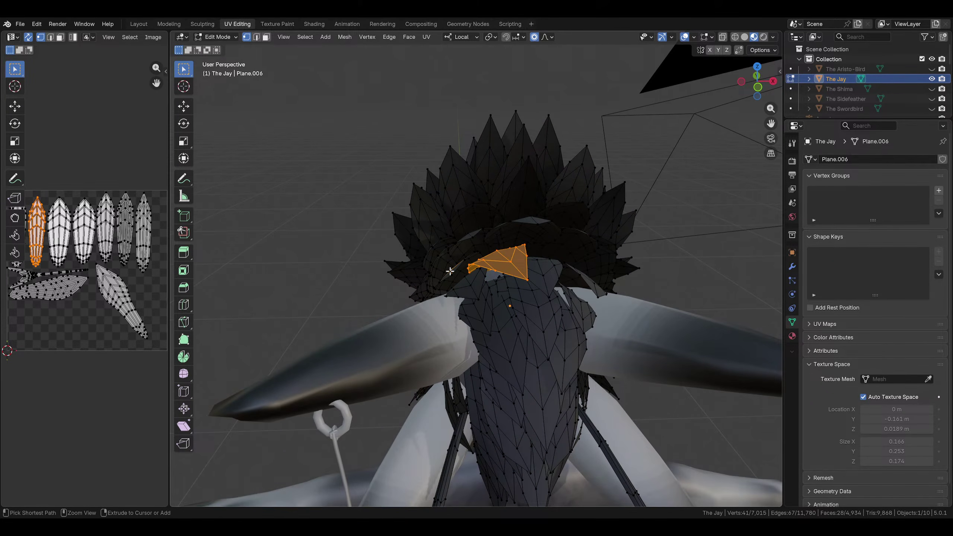
{"action": "left_click", "coordinate": [352, 37]}
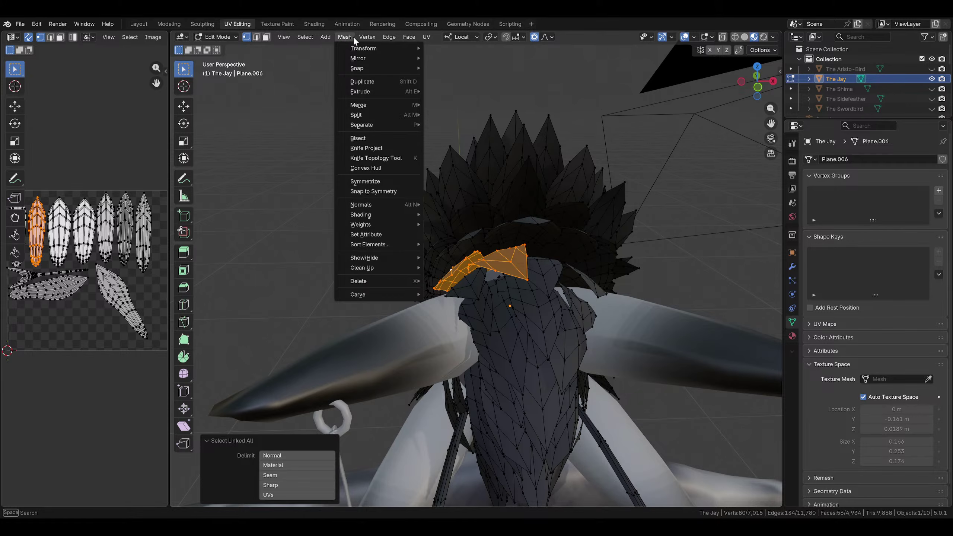
{"action": "left_click", "coordinate": [381, 181]}
Check the mirrored feathers behind the crest, deselect them, save the file and return to Object Mode
{"action": "scroll", "coordinate": [511, 286], "scroll_direction": "up", "scroll_amount": 5}
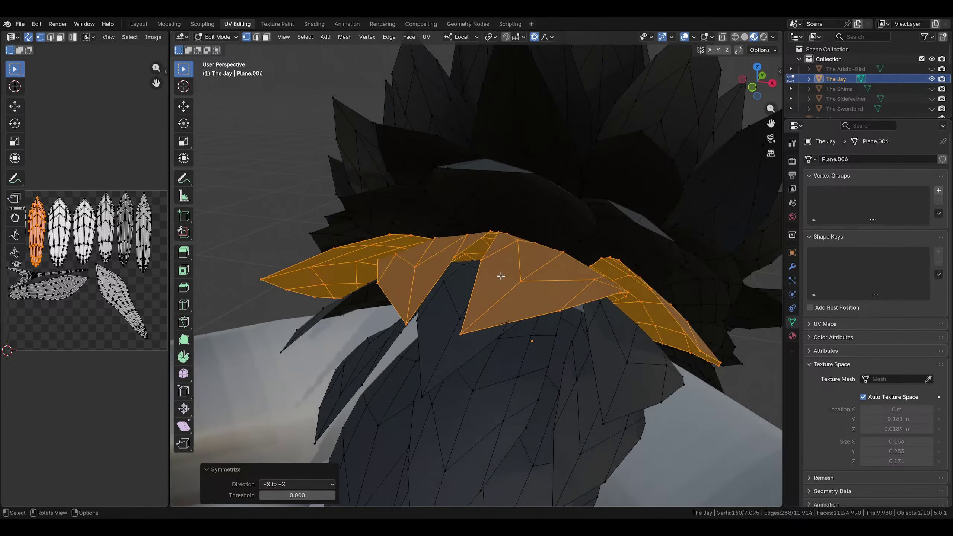
{"action": "scroll", "coordinate": [511, 286], "scroll_direction": "up", "scroll_amount": 3}
{"action": "mouse_move", "coordinate": [502, 283]}
{"action": "middle_mouse_down"}
{"action": "mouse_move", "coordinate": [519, 274]}
{"action": "mouse_move", "coordinate": [472, 272]}
{"action": "mouse_move", "coordinate": [355, 224]}
{"action": "mouse_move", "coordinate": [385, 217]}
{"action": "mouse_move", "coordinate": [454, 153]}
{"action": "mouse_move", "coordinate": [506, 196]}
{"action": "mouse_move", "coordinate": [505, 161]}
{"action": "mouse_move", "coordinate": [556, 315]}
{"action": "mouse_move", "coordinate": [468, 266]}
{"action": "mouse_move", "coordinate": [620, 334]}
{"action": "mouse_move", "coordinate": [502, 283]}
{"action": "mouse_move", "coordinate": [498, 270]}
{"action": "middle_mouse_up"}
{"action": "scroll", "coordinate": [493, 259], "scroll_direction": "down", "scroll_amount": 8}
{"action": "left_click", "coordinate": [668, 228]}
{"action": "scroll", "coordinate": [660, 240], "scroll_direction": "down", "scroll_amount": 5}
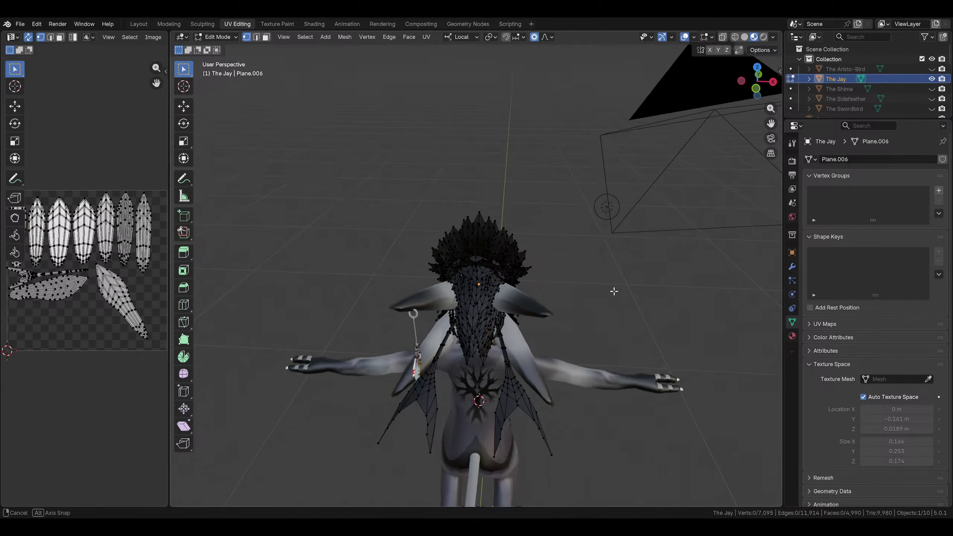
{"action": "middle_click_drag", "start_coordinate": [612, 292], "coordinate": [697, 284]}
{"action": "middle_click_drag", "start_coordinate": [582, 291], "coordinate": [462, 297]}
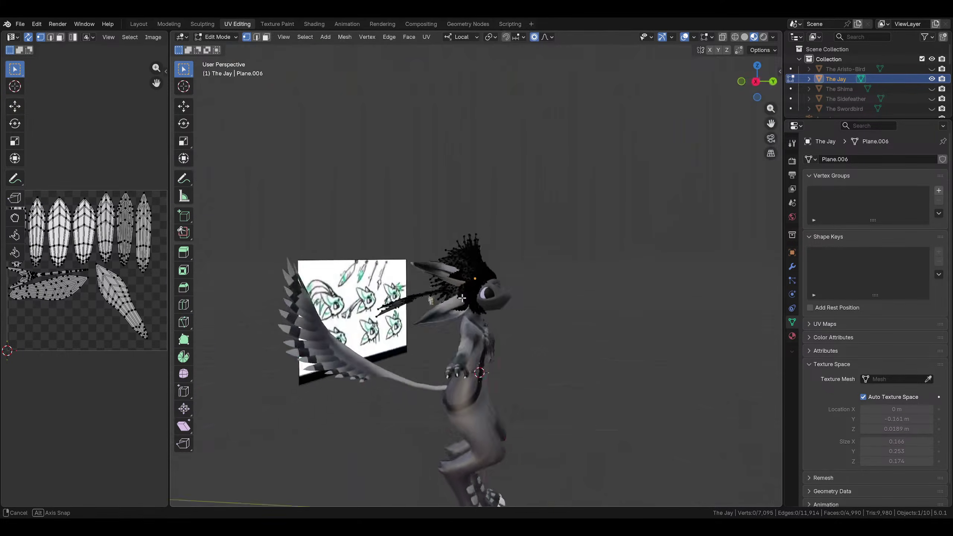
{"action": "left_click", "coordinate": [217, 37]}
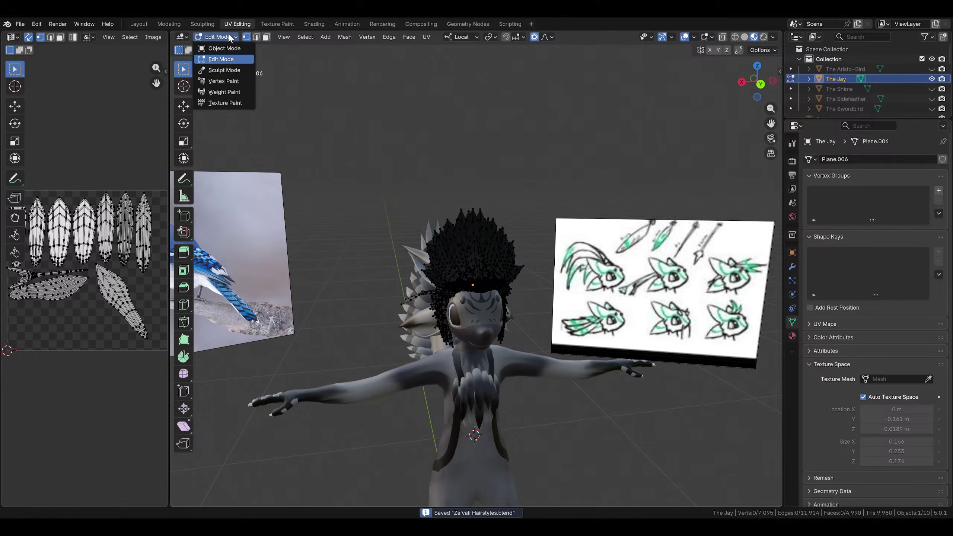
{"action": "left_click", "coordinate": [222, 60]}
Examine the complete Jay hairstyle from the front, side and above beside the blue jay photo and sketch references
{"action": "middle_click_drag", "start_coordinate": [350, 153], "coordinate": [429, 224]}
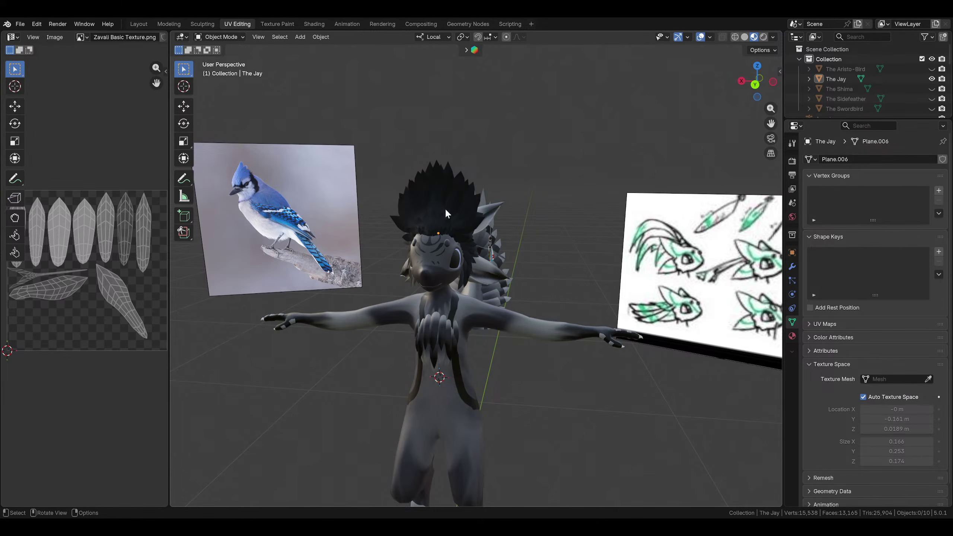
{"action": "middle_click_drag", "start_coordinate": [446, 213], "coordinate": [540, 282]}
{"action": "left_click", "coordinate": [529, 356]}
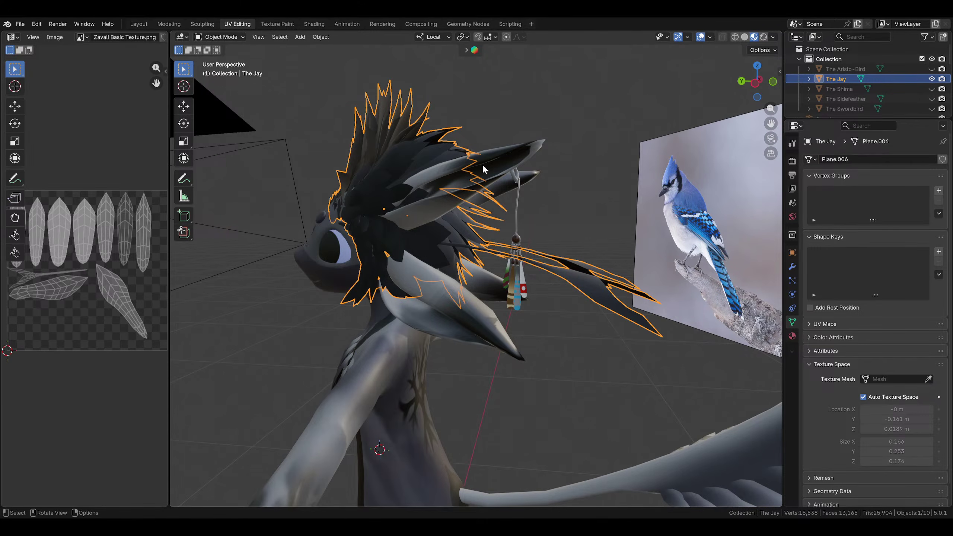
{"action": "scroll", "coordinate": [514, 360], "scroll_direction": "down", "scroll_amount": 5}
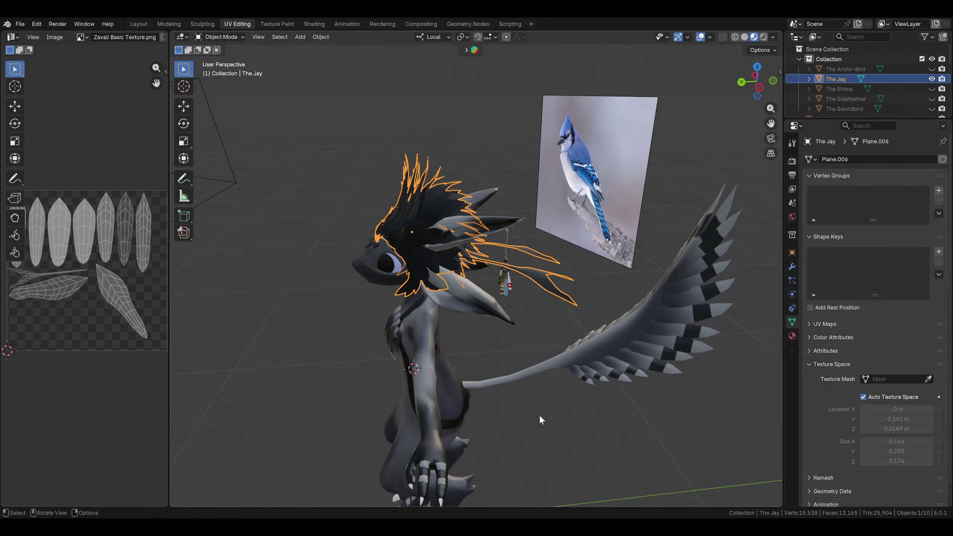
{"action": "left_click", "coordinate": [521, 398]}
{"action": "middle_click_drag", "start_coordinate": [521, 397], "coordinate": [512, 341]}
{"action": "left_click", "coordinate": [535, 288]}
{"action": "middle_click_drag", "start_coordinate": [535, 288], "coordinate": [474, 310]}
{"action": "scroll", "coordinate": [473, 310], "scroll_direction": "up", "scroll_amount": 2}
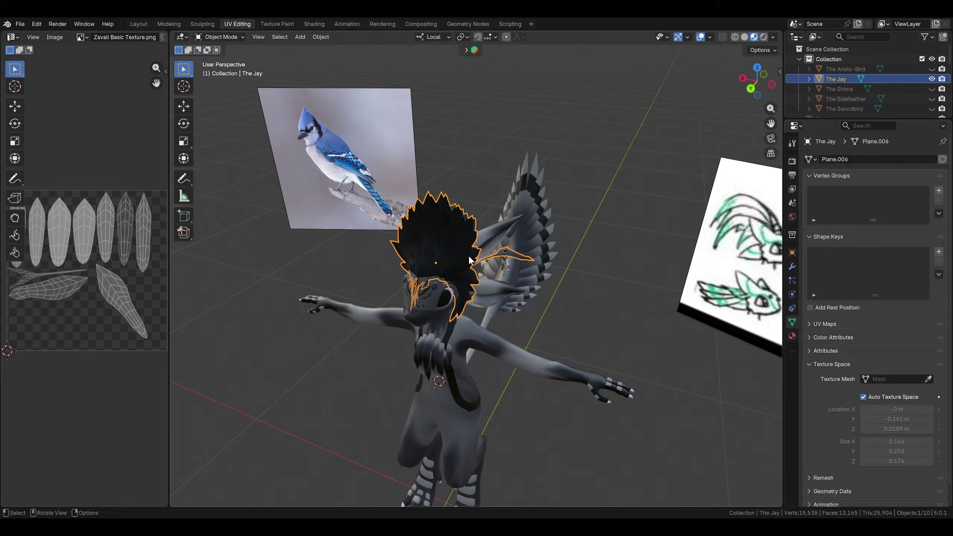
{"action": "middle_click_drag", "start_coordinate": [553, 235], "coordinate": [384, 471]}
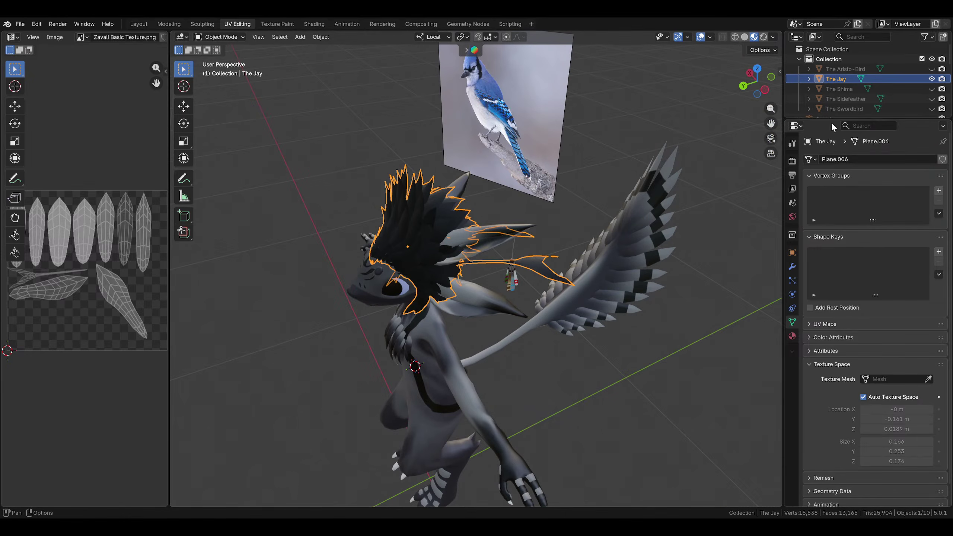
Compare The Jay with The Shima, The Sidefeather, The Swordbird and The Aristo-Bird by showing and hiding each hairstyle in turn
{"action": "left_click", "coordinate": [932, 88]}
{"action": "middle_click_drag", "start_coordinate": [713, 124], "coordinate": [573, 223]}
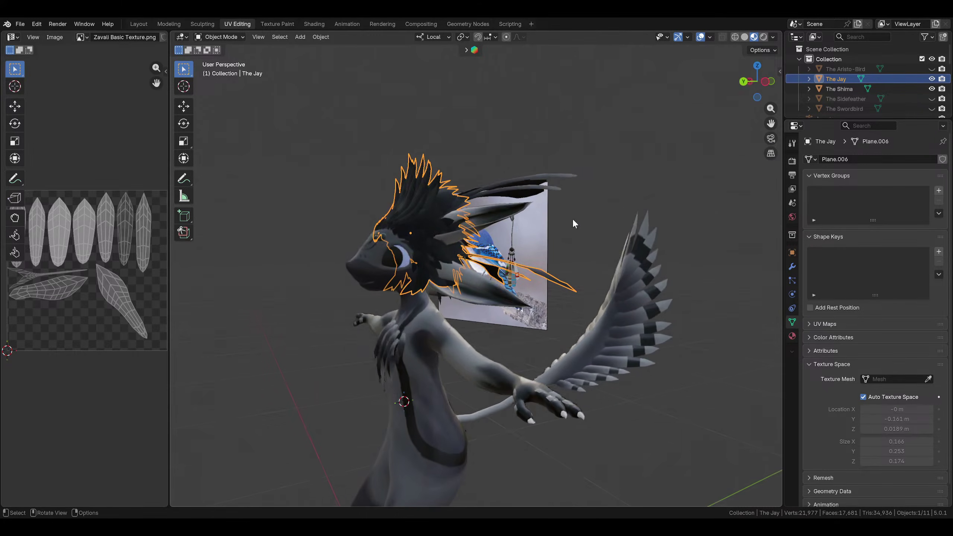
{"action": "left_click", "coordinate": [932, 89]}
{"action": "left_click", "coordinate": [932, 98]}
{"action": "middle_click_drag", "start_coordinate": [478, 214], "coordinate": [402, 217]}
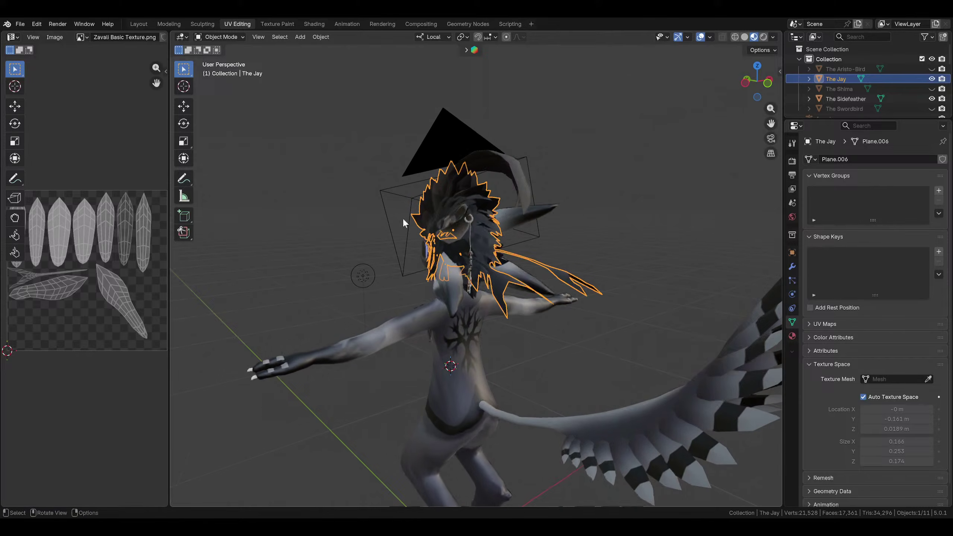
{"action": "left_click", "coordinate": [931, 98]}
{"action": "left_click", "coordinate": [931, 108]}
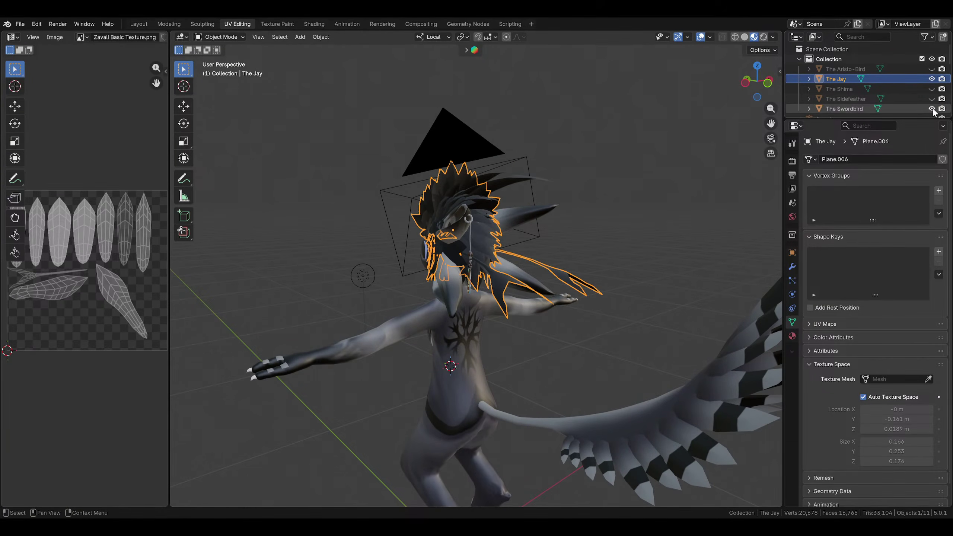
{"action": "middle_click_drag", "start_coordinate": [630, 187], "coordinate": [739, 159]}
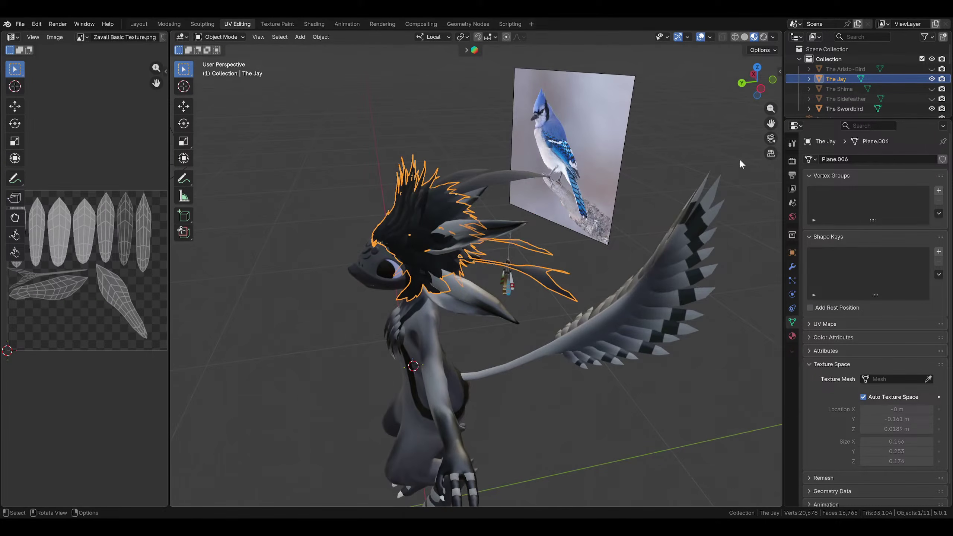
{"action": "left_click", "coordinate": [932, 108]}
{"action": "left_click", "coordinate": [932, 69]}
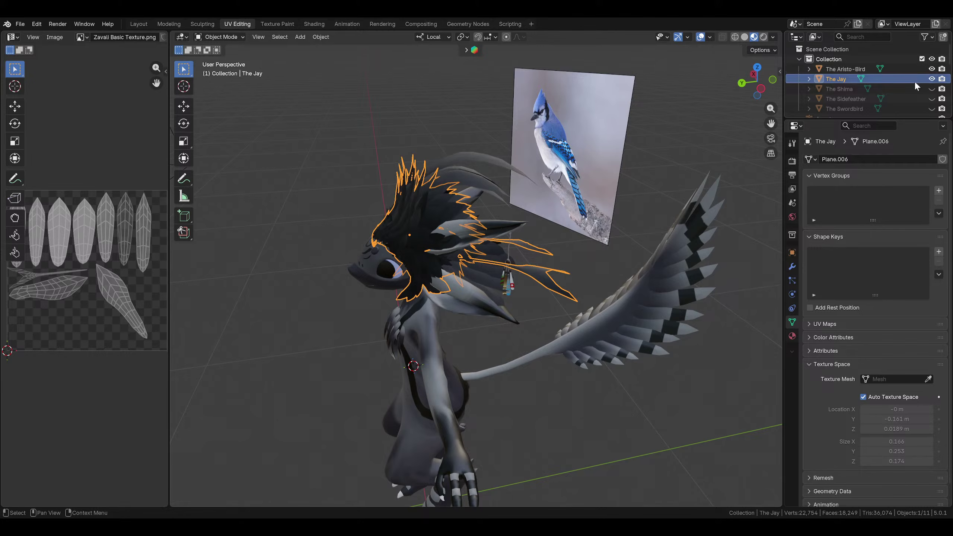
{"action": "middle_click_drag", "start_coordinate": [518, 210], "coordinate": [369, 223]}
{"action": "left_click", "coordinate": [932, 69]}
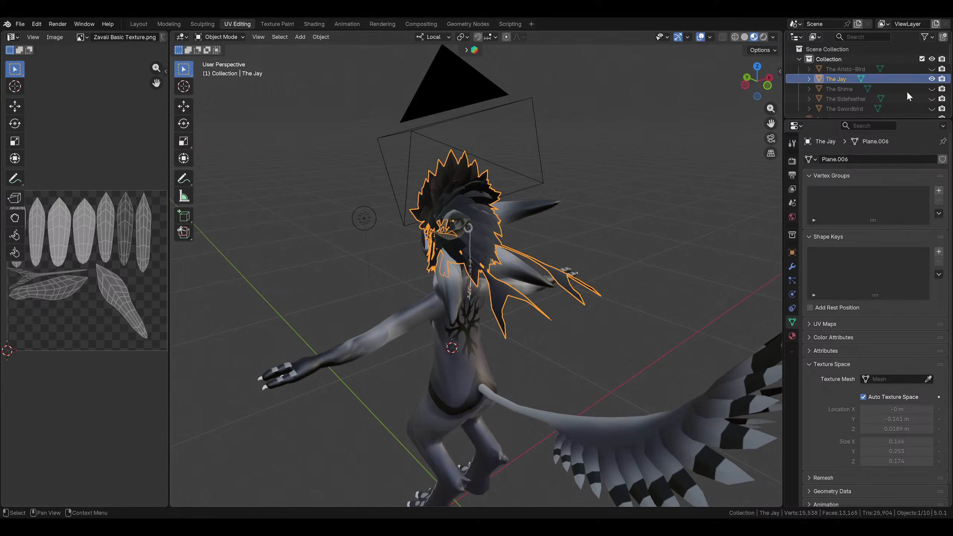
Deselect the hairstyle and view the whole character from the side and front next to the reference images
{"action": "middle_click_drag", "start_coordinate": [562, 232], "coordinate": [326, 285]}
{"action": "left_click", "coordinate": [640, 259]}
{"action": "scroll", "coordinate": [387, 278], "scroll_direction": "down", "scroll_amount": 4}
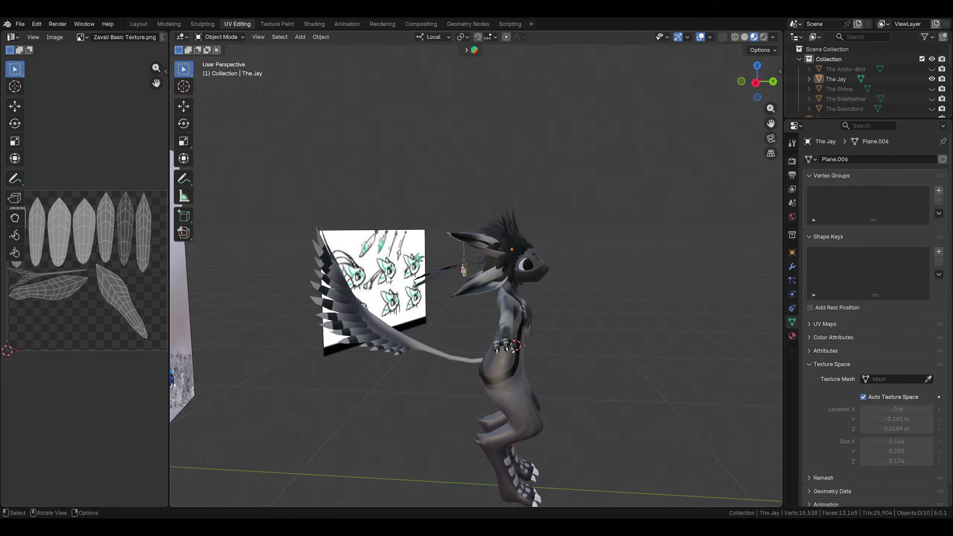
{"action": "middle_click_drag", "start_coordinate": [387, 280], "coordinate": [596, 320]}
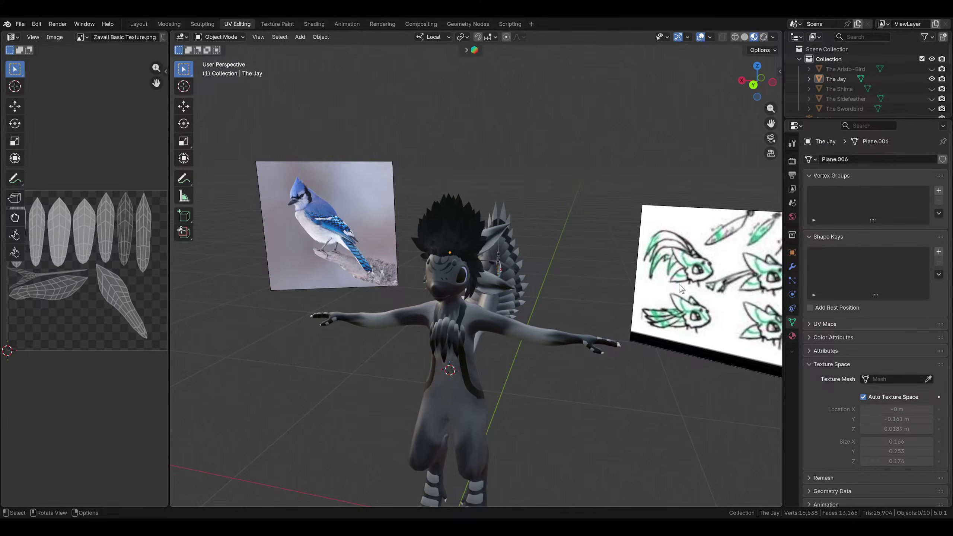
Select The Jay hairstyle and examine its raised crest and side feathers from both sides beside the blue jay photo
{"action": "middle_click_drag", "start_coordinate": [509, 368], "coordinate": [524, 344]}
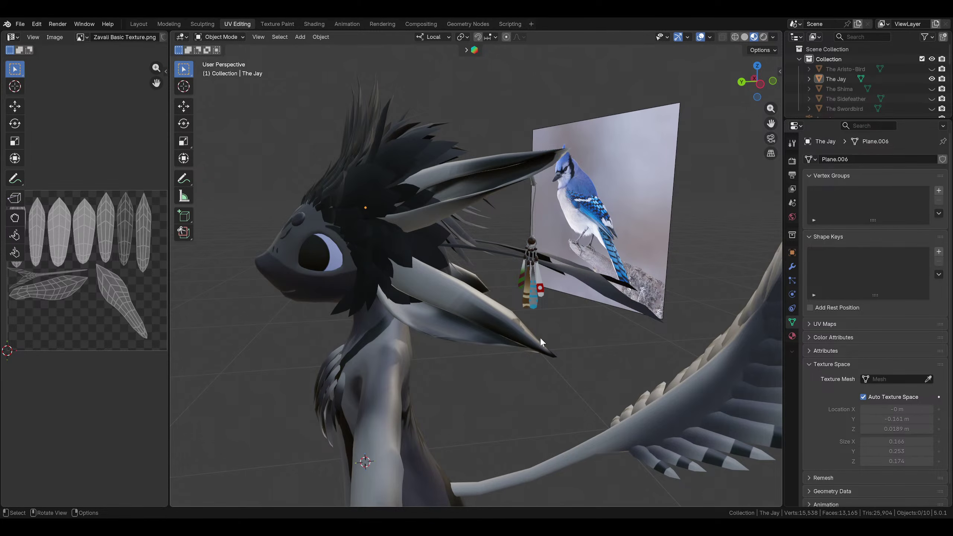
{"action": "scroll", "coordinate": [804, 288], "scroll_direction": "down", "scroll_amount": 1}
{"action": "middle_click_drag", "start_coordinate": [570, 330], "coordinate": [616, 392]}
{"action": "scroll", "coordinate": [525, 283], "scroll_direction": "up", "scroll_amount": 4}
{"action": "left_click", "coordinate": [561, 278]}
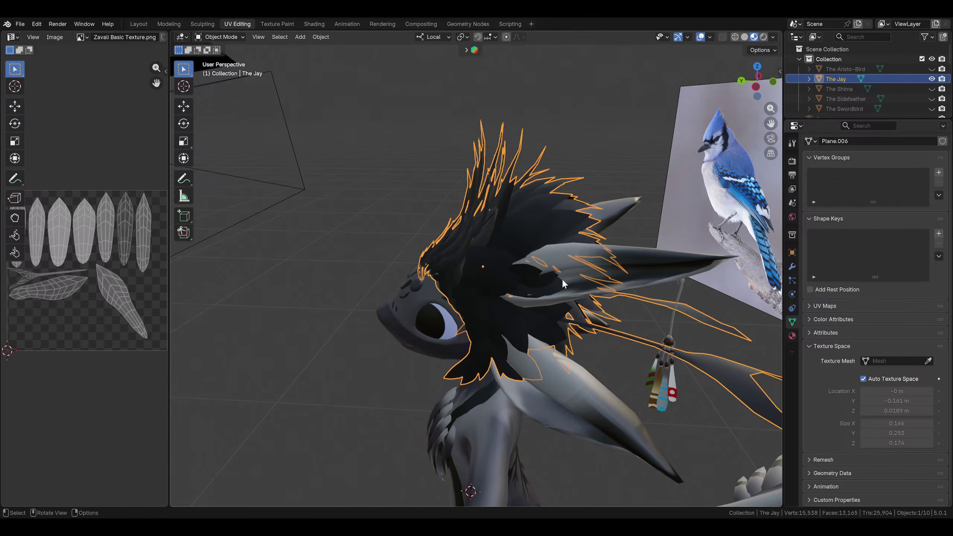
{"action": "middle_click_drag", "start_coordinate": [457, 265], "coordinate": [440, 318]}
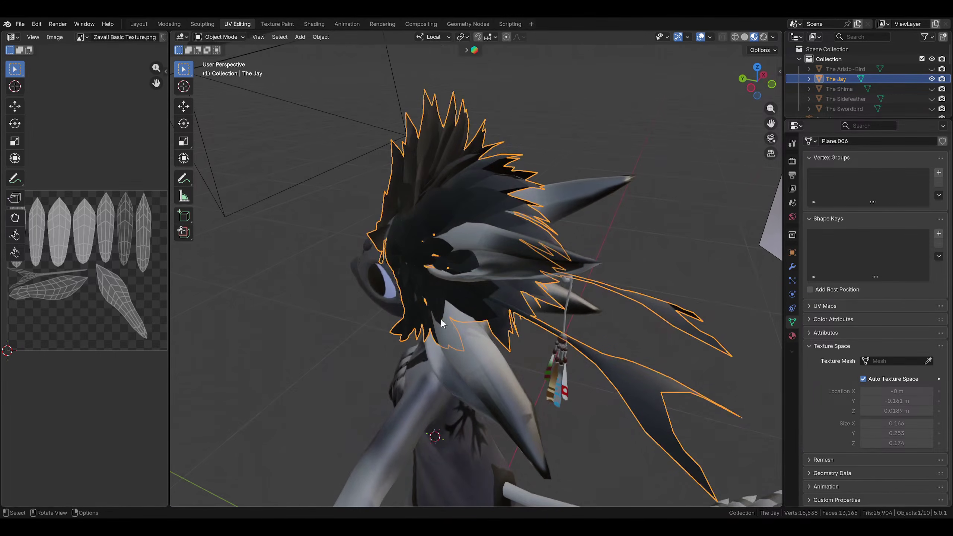
{"action": "mouse_move", "coordinate": [494, 268]}
{"action": "middle_mouse_down"}
{"action": "mouse_move", "coordinate": [530, 265]}
{"action": "mouse_move", "coordinate": [520, 242]}
{"action": "mouse_move", "coordinate": [577, 261]}
{"action": "mouse_move", "coordinate": [388, 275]}
{"action": "mouse_move", "coordinate": [406, 304]}
{"action": "mouse_move", "coordinate": [513, 295]}
{"action": "mouse_move", "coordinate": [525, 283]}
{"action": "mouse_move", "coordinate": [441, 281]}
{"action": "mouse_move", "coordinate": [433, 249]}
{"action": "mouse_move", "coordinate": [403, 240]}
{"action": "mouse_move", "coordinate": [328, 249]}
{"action": "mouse_move", "coordinate": [405, 250]}
{"action": "middle_mouse_up"}
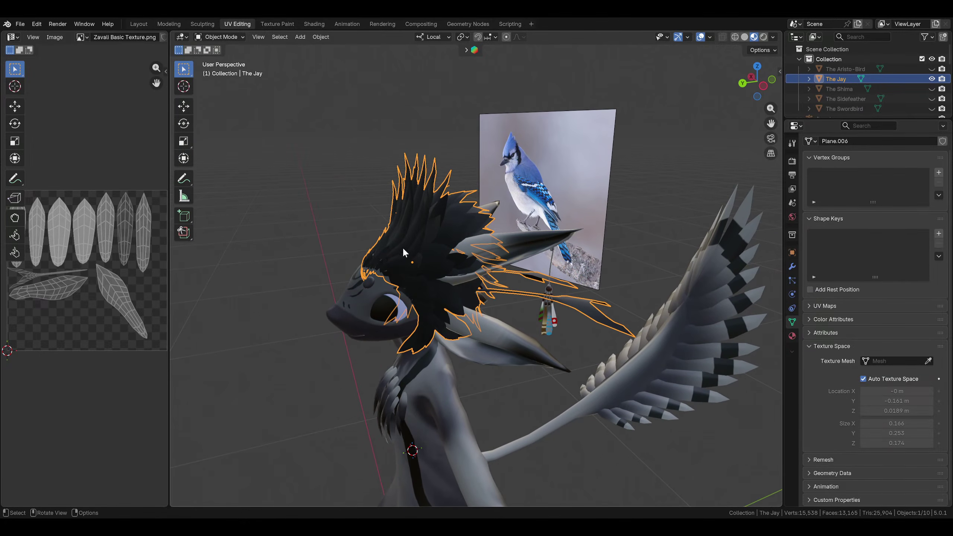
{"action": "left_click", "coordinate": [503, 125]}
{"action": "left_click", "coordinate": [408, 165]}
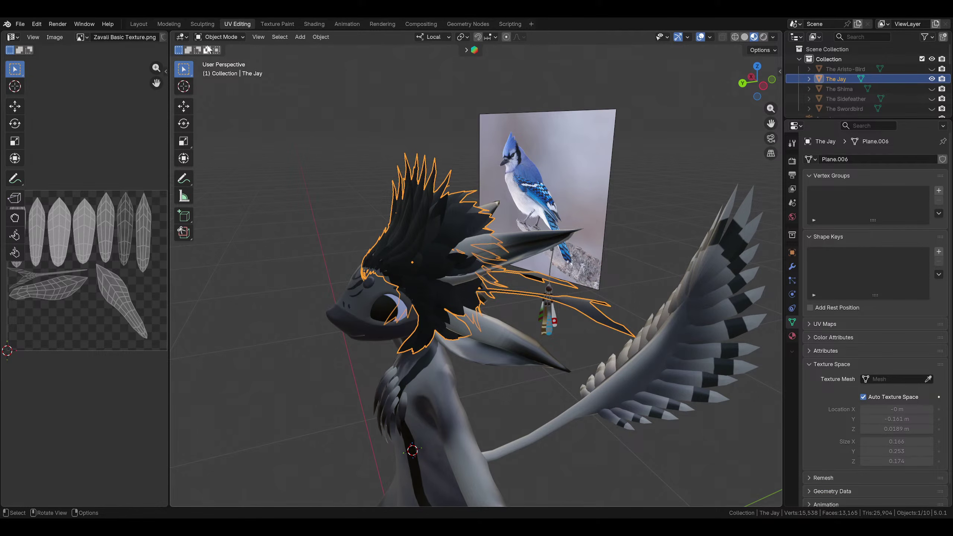
Enter Edit Mode on The Jay and select tip vertices of the first three front crest feathers on one side
{"action": "left_click", "coordinate": [215, 37]}
{"action": "left_click", "coordinate": [218, 51]}
{"action": "scroll", "coordinate": [434, 193], "scroll_direction": "up", "scroll_amount": 3}
{"action": "middle_click_drag", "start_coordinate": [375, 168], "coordinate": [379, 267]}
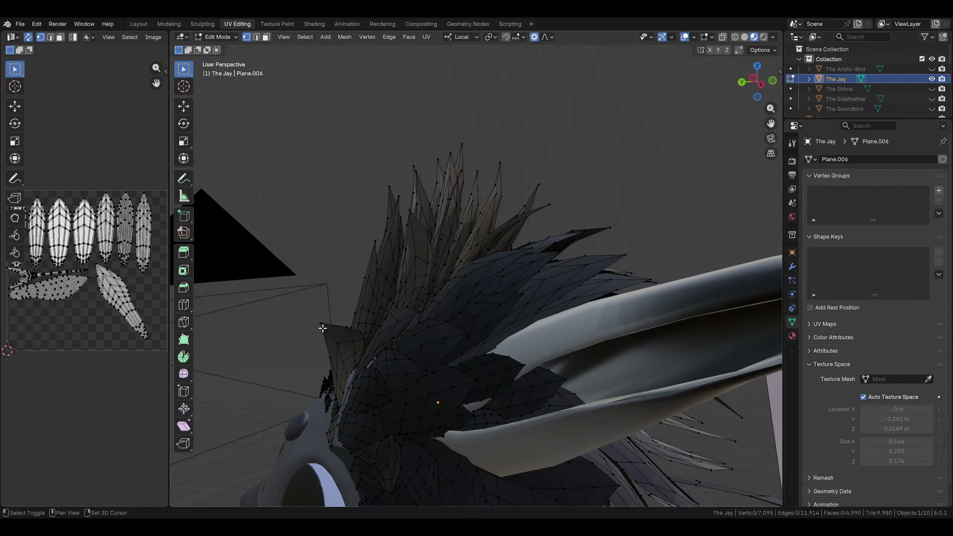
{"action": "middle_click_drag", "start_coordinate": [322, 328], "coordinate": [297, 340]}
{"action": "left_click", "coordinate": [294, 343]}
{"action": "left_click", "coordinate": [346, 263], "text": "shift"}
{"action": "left_click", "coordinate": [384, 243], "text": "shift"}
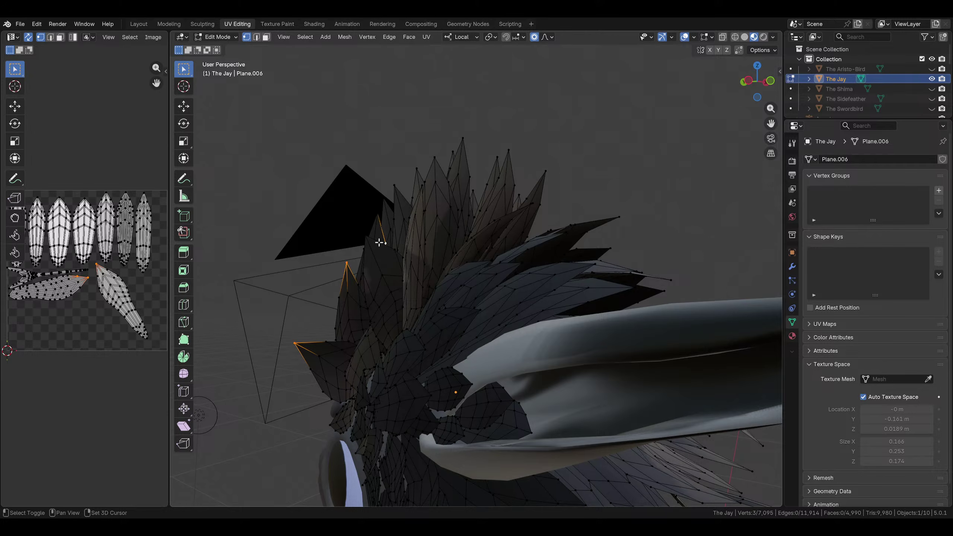
Add the tip vertices of the remaining front crest feathers on that side to the selection
{"action": "middle_click_drag", "start_coordinate": [379, 242], "coordinate": [387, 285]}
{"action": "left_click", "coordinate": [376, 270], "text": "shift"}
{"action": "left_click", "coordinate": [404, 235], "text": "shift"}
{"action": "left_click", "coordinate": [377, 205], "text": "shift"}
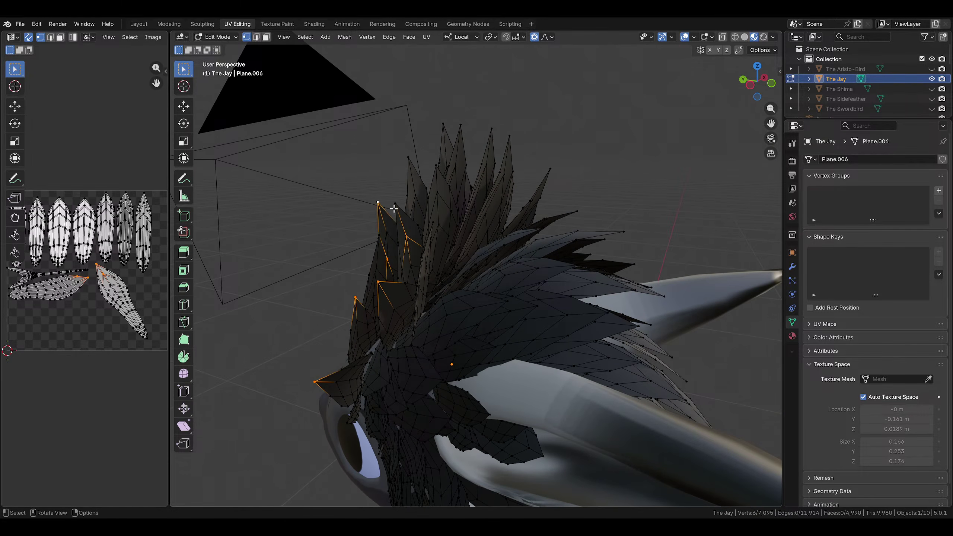
{"action": "left_click", "coordinate": [410, 185], "text": "shift"}
{"action": "middle_click_drag", "start_coordinate": [393, 209], "coordinate": [471, 302]}
{"action": "left_click", "coordinate": [458, 295], "text": "shift"}
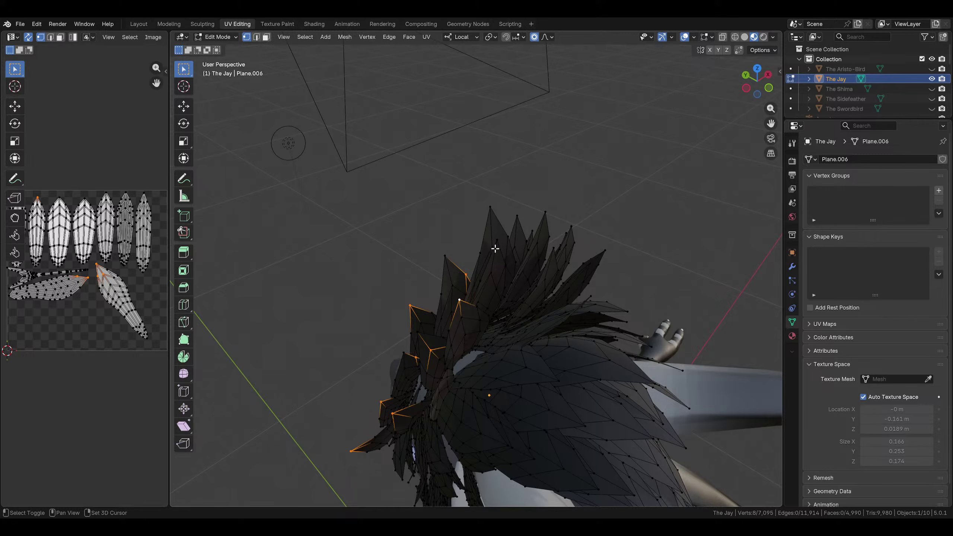
{"action": "middle_click_drag", "start_coordinate": [492, 234], "coordinate": [477, 300]}
{"action": "left_click", "coordinate": [435, 302], "text": "shift"}
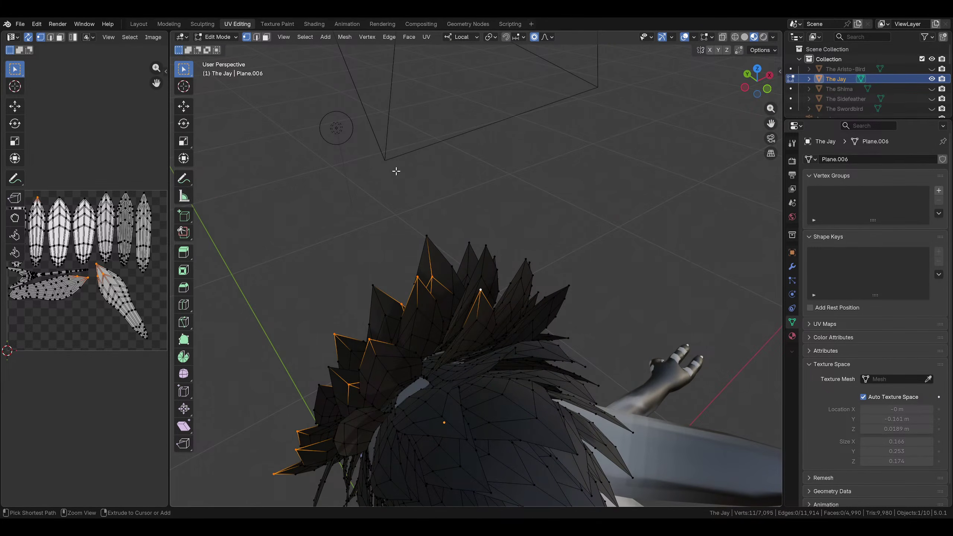
Expand the selection to the whole linked feathers and include the missed front crest feathers
{"action": "key", "text": "ctrl+l"}
{"action": "middle_click_drag", "start_coordinate": [396, 171], "coordinate": [639, 291]}
{"action": "middle_click_drag", "start_coordinate": [481, 284], "coordinate": [467, 240]}
{"action": "left_click", "coordinate": [503, 362], "text": "shift"}
{"action": "key", "text": "ctrl+l"}
{"action": "left_click", "coordinate": [487, 306], "text": "shift"}
{"action": "key", "text": "ctrl+l"}
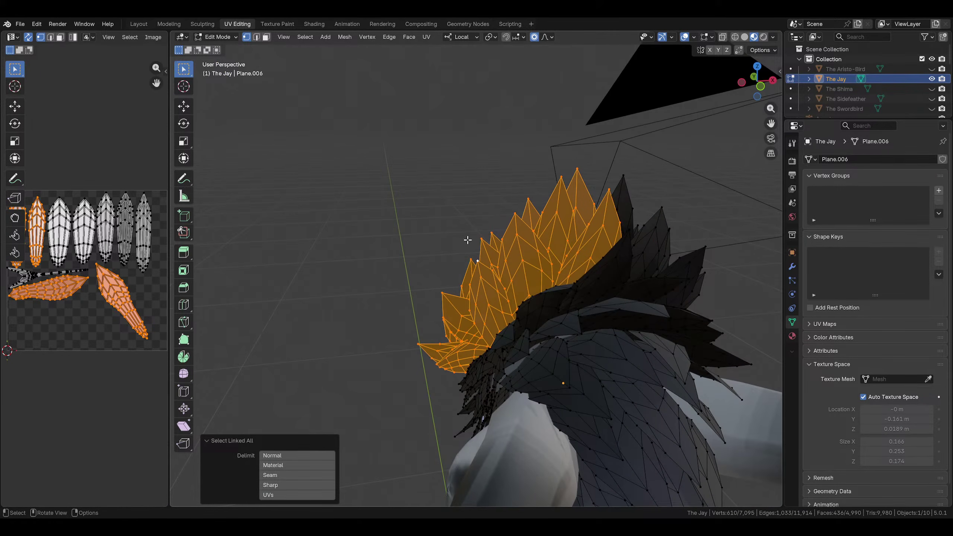
Extend the selection to the feathers mirrored across the X axis and add the missed feather with its linked geometry
{"action": "left_click", "coordinate": [304, 36]}
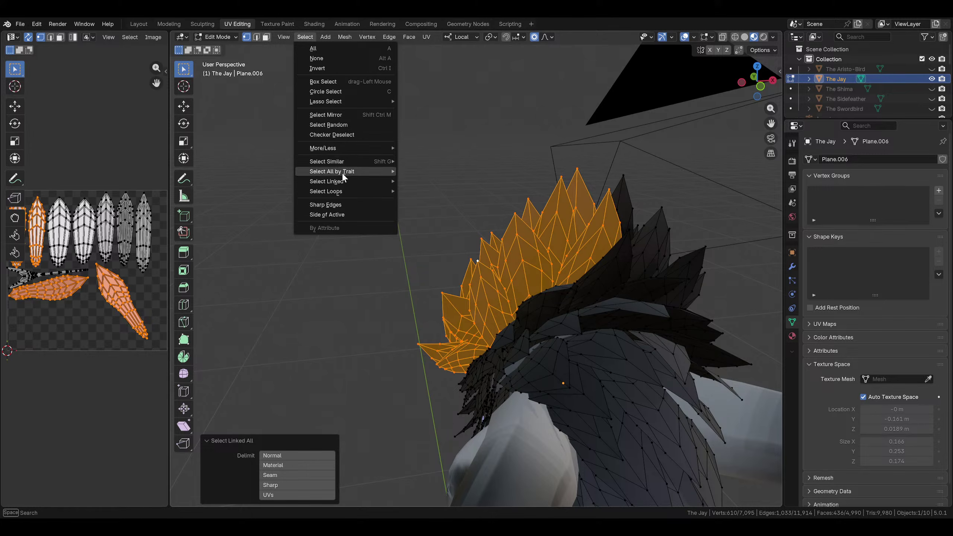
{"action": "left_click", "coordinate": [367, 114]}
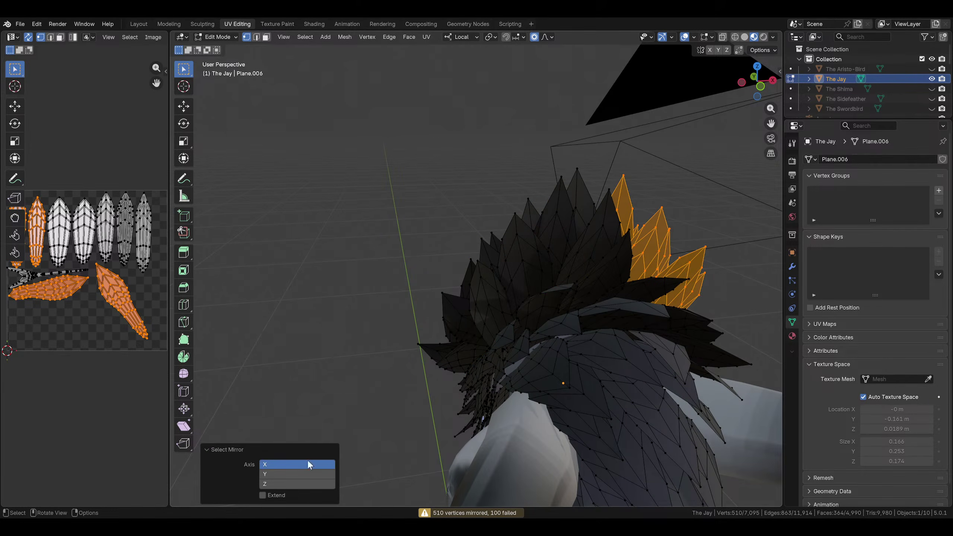
{"action": "left_click", "coordinate": [262, 495]}
{"action": "middle_click_drag", "start_coordinate": [312, 402], "coordinate": [410, 241]}
{"action": "left_click", "coordinate": [358, 242], "text": "shift"}
{"action": "key", "text": "ctrl+l"}
Separate the selected crest feathers into their own object, return to Object Mode and select the new object
{"action": "right_click", "coordinate": [411, 241]}
{"action": "mouse_move", "coordinate": [390, 452]}
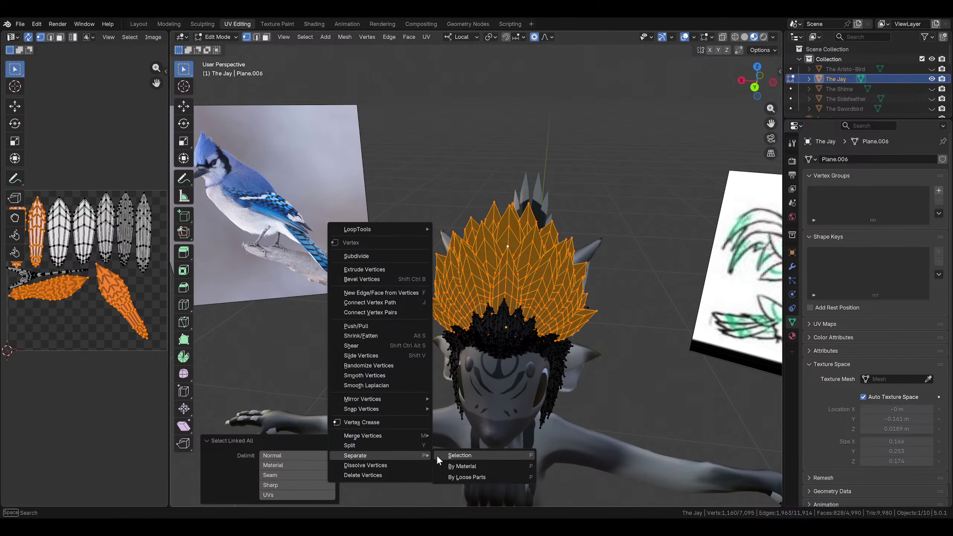
{"action": "left_click", "coordinate": [444, 455]}
{"action": "left_click", "coordinate": [227, 36]}
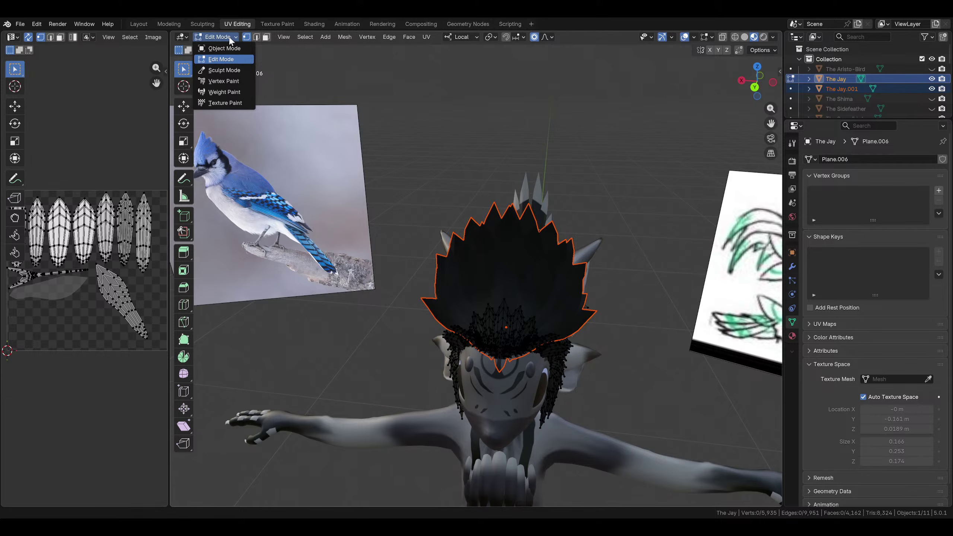
{"action": "left_click", "coordinate": [225, 47]}
{"action": "left_click", "coordinate": [504, 228]}
{"action": "middle_click_drag", "start_coordinate": [504, 230], "coordinate": [494, 231]}
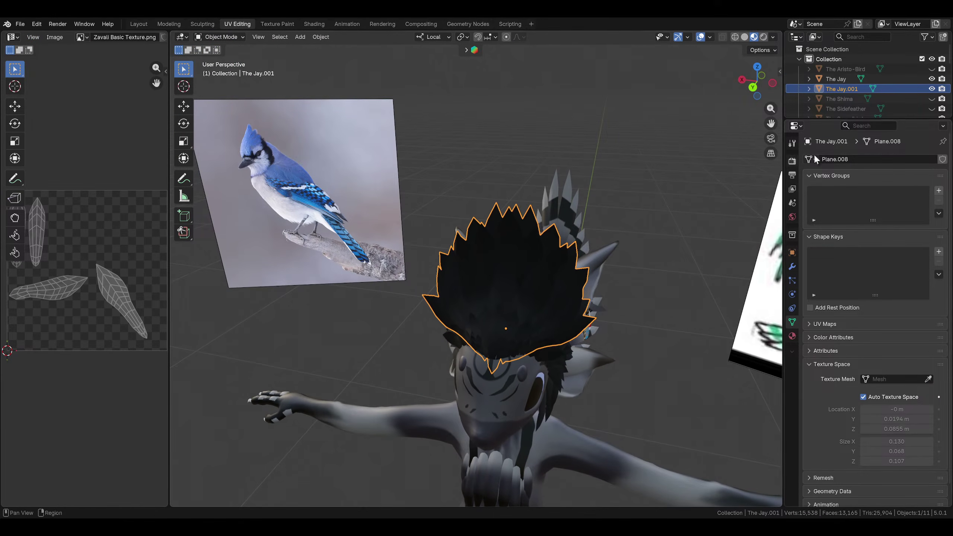
Rename the separated crest object as The Jay and then as The Hawk
{"action": "scroll", "coordinate": [847, 90], "scroll_direction": "down", "scroll_amount": 1}
{"action": "double_click", "coordinate": [852, 89]}
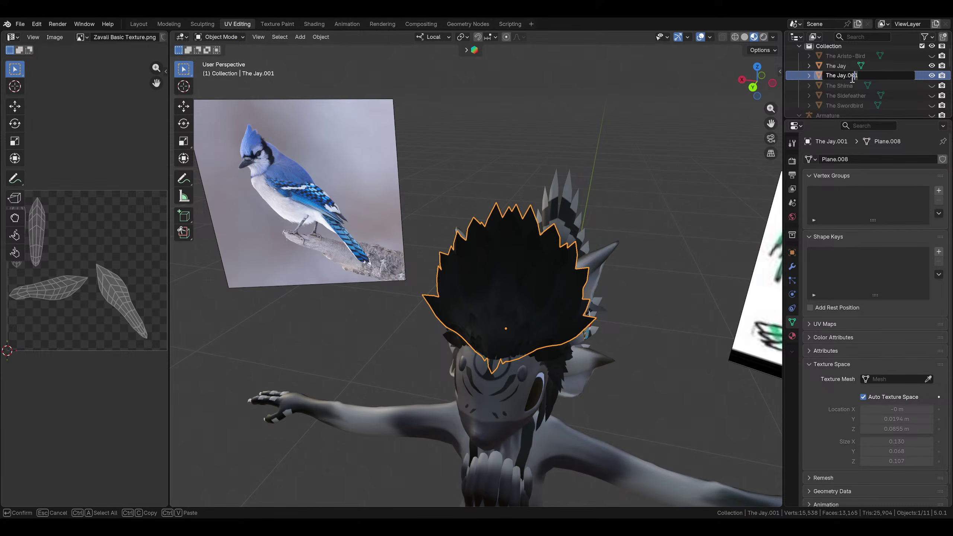
{"action": "key", "text": "BackSpace"}
{"action": "key", "text": "Return"}
{"action": "double_click", "coordinate": [848, 67]}
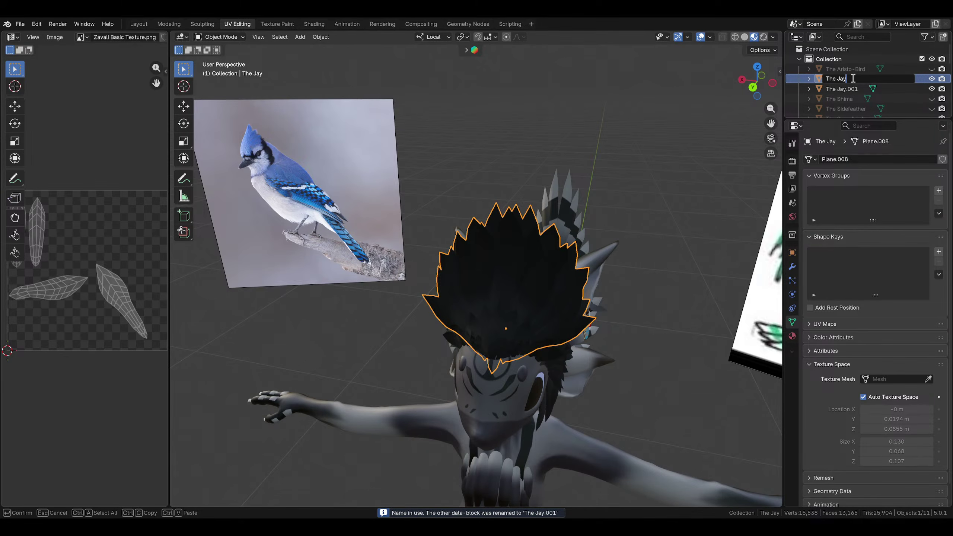
{"action": "key", "text": "BackSpace"}
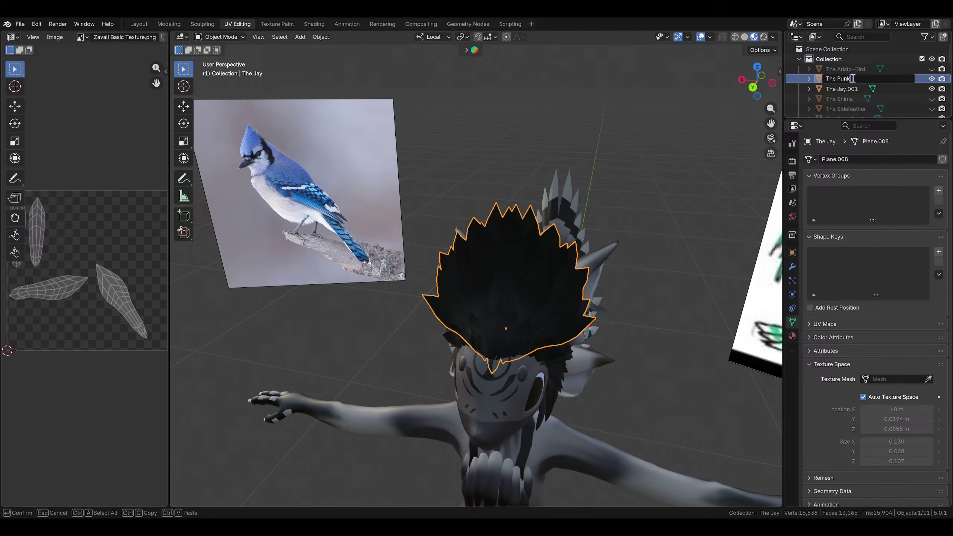
{"action": "type", "text": "k"}
{"action": "key", "text": "Return"}
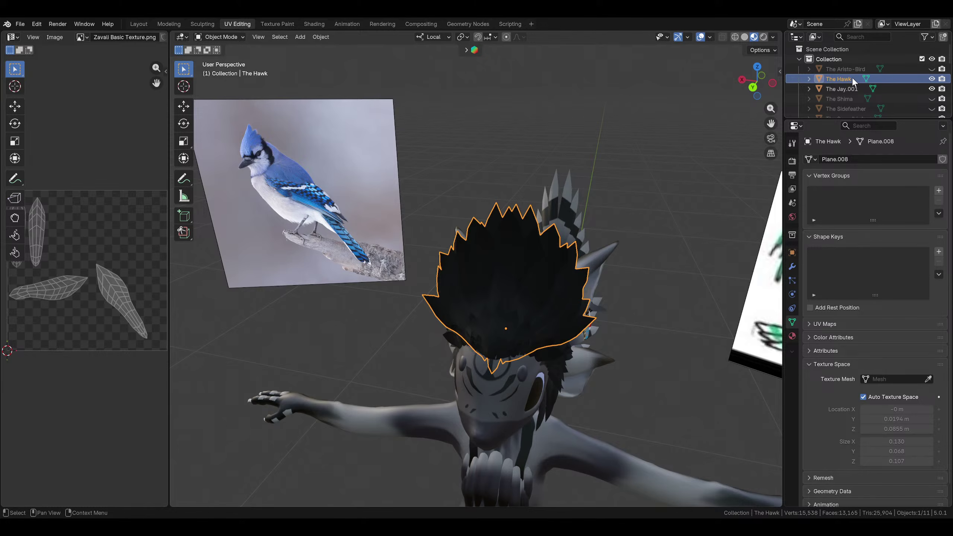
Rename the remaining hairstyle object as The Jay Plume
{"action": "scroll", "coordinate": [854, 96], "scroll_direction": "down", "scroll_amount": 1}
{"action": "double_click", "coordinate": [865, 76]}
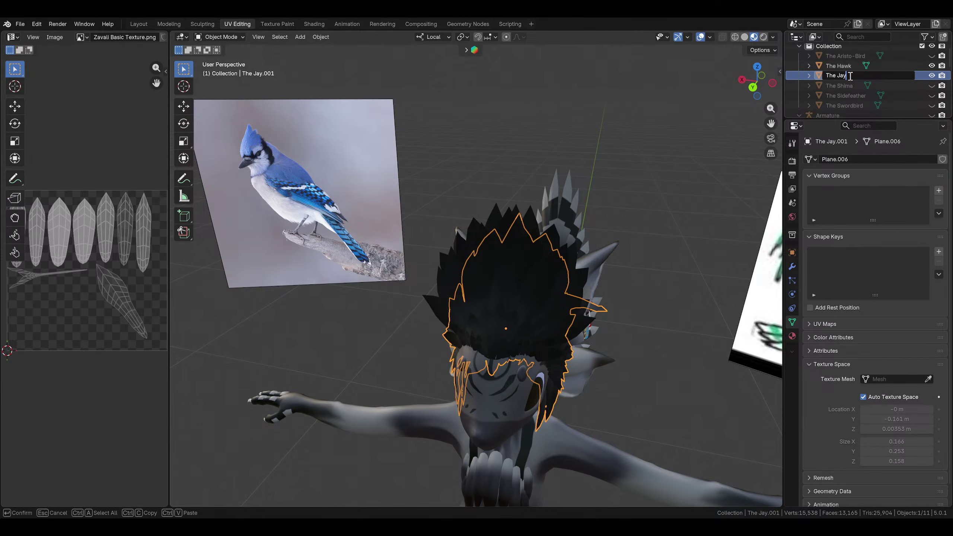
{"action": "key", "text": "Return"}
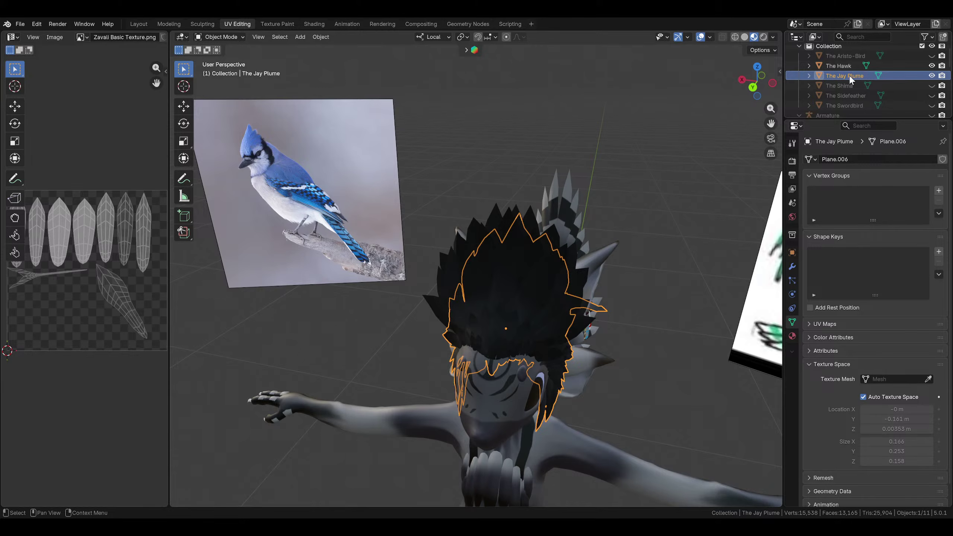
Check the remaining feathers by hiding and showing The Jay Plume, and rename that object as The Hawk
{"action": "middle_click_drag", "start_coordinate": [506, 256], "coordinate": [581, 262]}
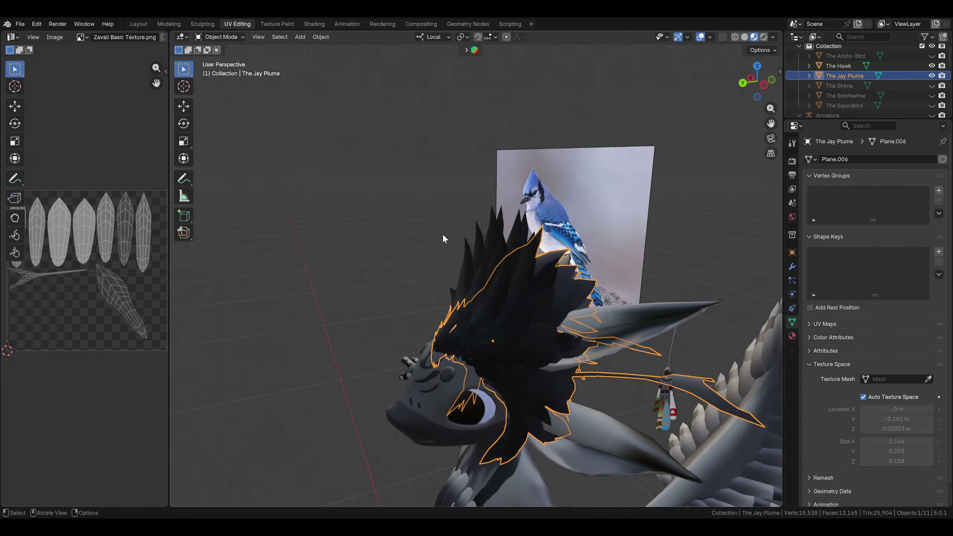
{"action": "left_click", "coordinate": [931, 75]}
{"action": "left_click", "coordinate": [931, 75]}
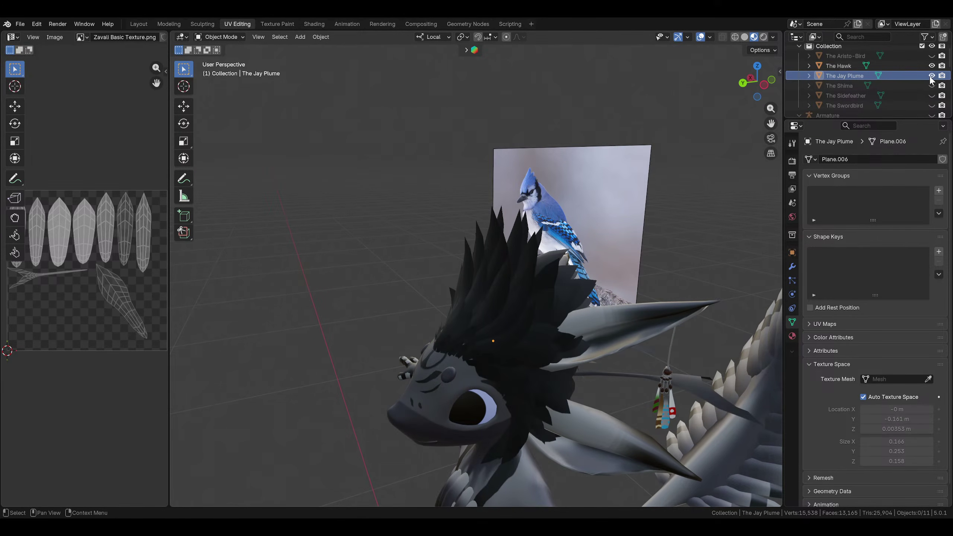
{"action": "left_click", "coordinate": [860, 75]}
{"action": "double_click", "coordinate": [860, 75]}
{"action": "type", "text": "The"}
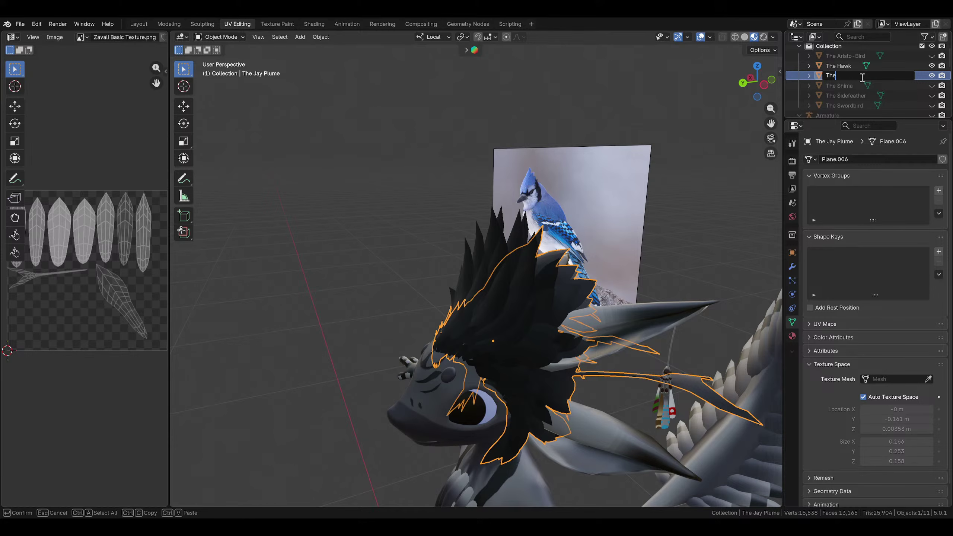
{"action": "type", "text": " Hawk"}
{"action": "key", "text": "Return"}
Rename the separated crest object as The Jay and remove the number suffix so the remaining hairstyle is The Hawk
{"action": "double_click", "coordinate": [852, 64]}
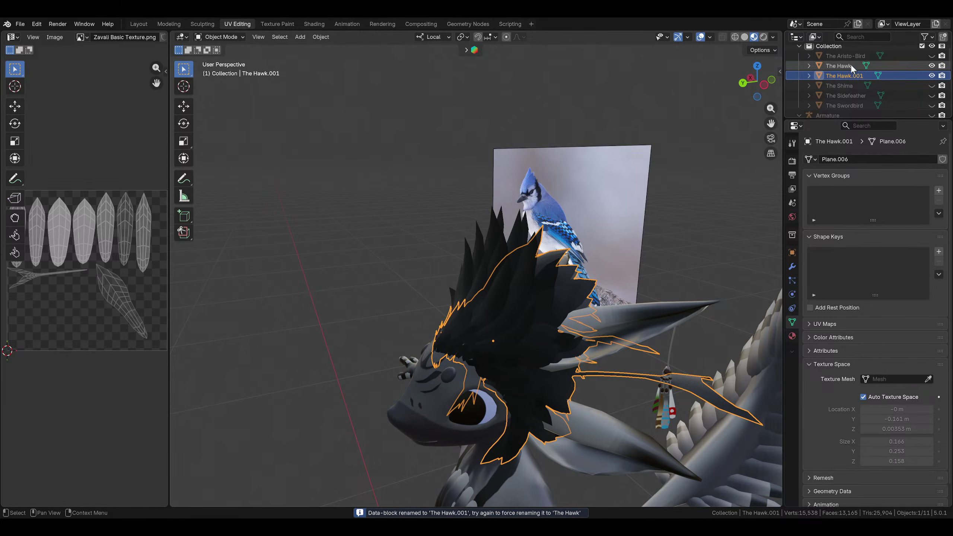
{"action": "scroll", "coordinate": [852, 62], "scroll_direction": "up", "scroll_amount": 1}
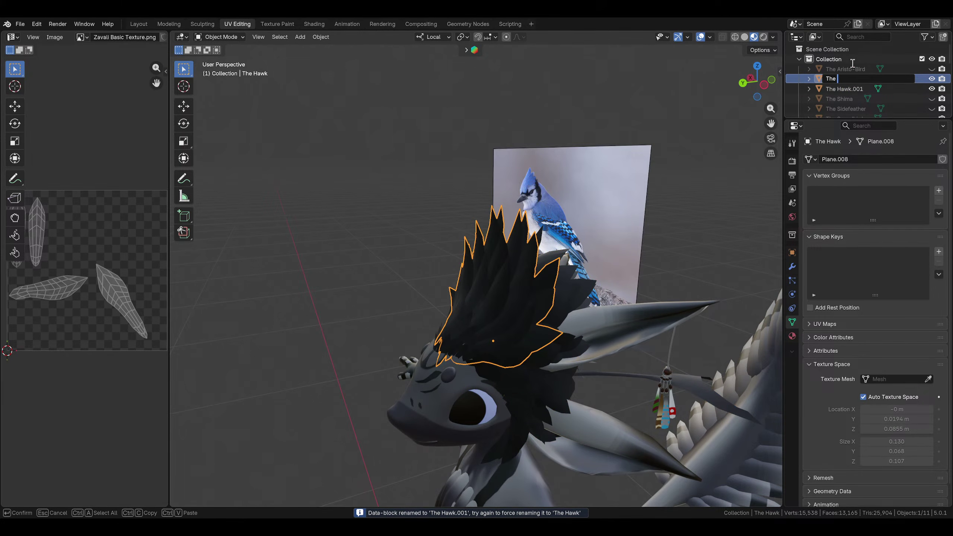
{"action": "key", "text": "Return"}
{"action": "double_click", "coordinate": [859, 79]}
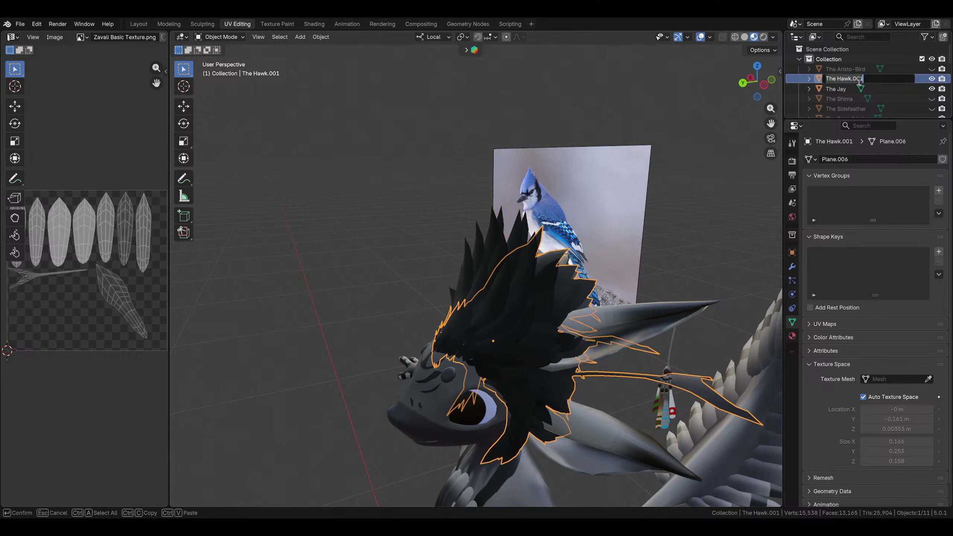
{"action": "key", "text": "BackSpace"}
{"action": "key", "text": "BackSpace"}
{"action": "key", "text": "Return"}
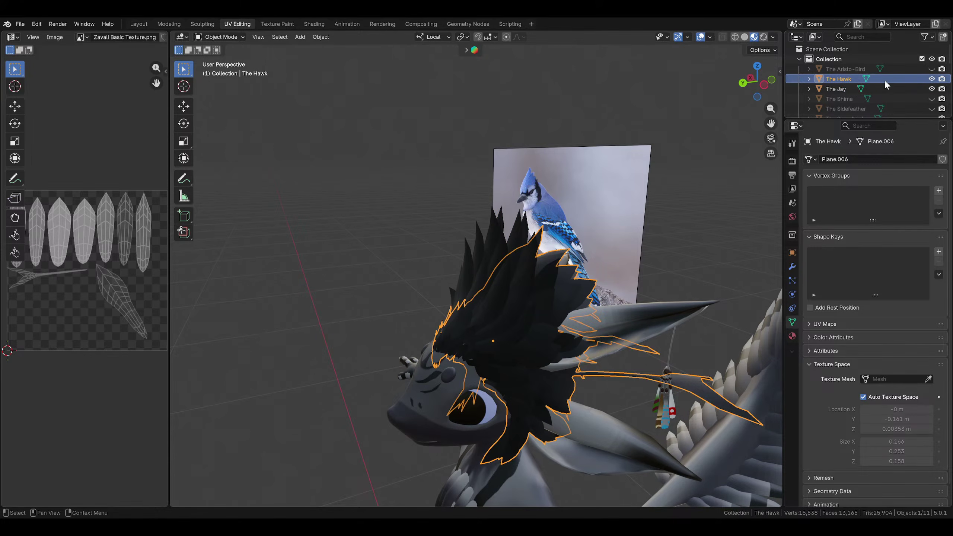
Hide The Jay crest and examine The Hawk alone from above and from the front
{"action": "left_click", "coordinate": [931, 88]}
{"action": "middle_click_drag", "start_coordinate": [731, 285], "coordinate": [537, 301]}
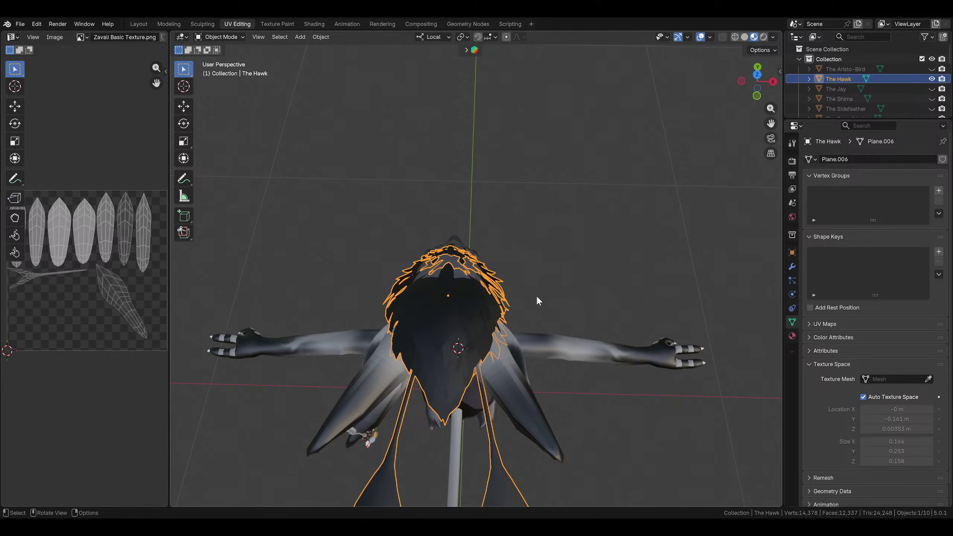
{"action": "mouse_move", "coordinate": [535, 295]}
{"action": "middle_mouse_down"}
{"action": "mouse_move", "coordinate": [410, 215]}
{"action": "mouse_move", "coordinate": [582, 203]}
{"action": "mouse_move", "coordinate": [599, 257]}
{"action": "mouse_move", "coordinate": [581, 212]}
{"action": "mouse_move", "coordinate": [523, 204]}
{"action": "mouse_move", "coordinate": [661, 216]}
{"action": "mouse_move", "coordinate": [635, 276]}
{"action": "mouse_move", "coordinate": [647, 322]}
{"action": "mouse_move", "coordinate": [544, 291]}
{"action": "mouse_move", "coordinate": [443, 330]}
{"action": "mouse_move", "coordinate": [563, 291]}
{"action": "mouse_move", "coordinate": [562, 265]}
{"action": "mouse_move", "coordinate": [431, 271]}
{"action": "mouse_move", "coordinate": [359, 292]}
{"action": "mouse_move", "coordinate": [414, 279]}
{"action": "mouse_move", "coordinate": [569, 187]}
{"action": "middle_mouse_up"}
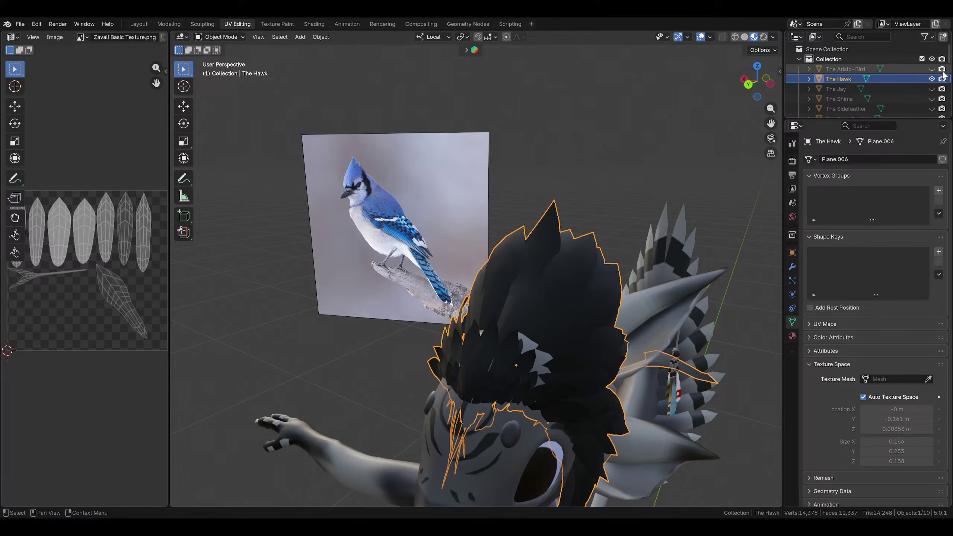
Check The Hawk by toggling its visibility, reselect it and look through the list of hairstyles
{"action": "left_click", "coordinate": [932, 79]}
{"action": "left_click", "coordinate": [931, 79]}
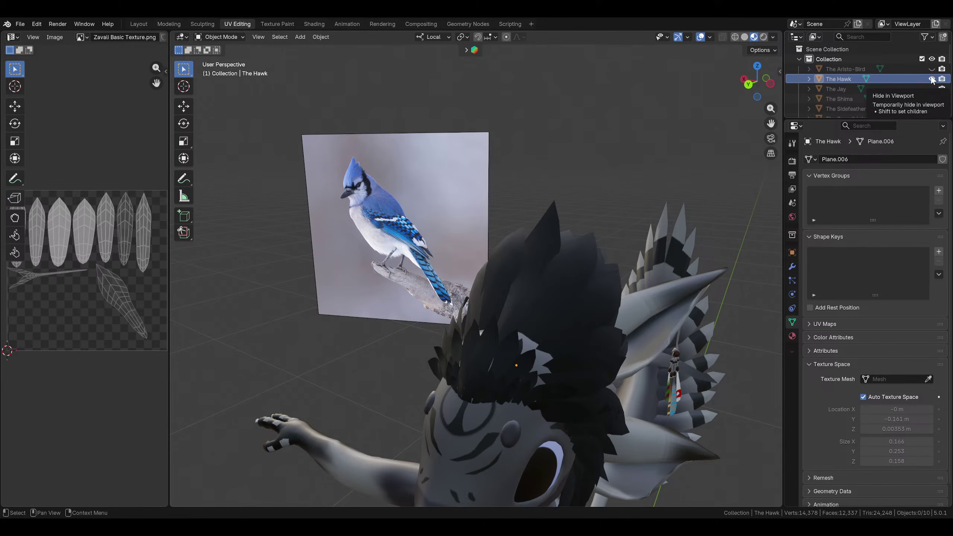
{"action": "left_click", "coordinate": [932, 78]}
{"action": "left_click", "coordinate": [932, 79]}
{"action": "scroll", "coordinate": [859, 74], "scroll_direction": "down", "scroll_amount": 2}
{"action": "scroll", "coordinate": [859, 70], "scroll_direction": "up", "scroll_amount": 2}
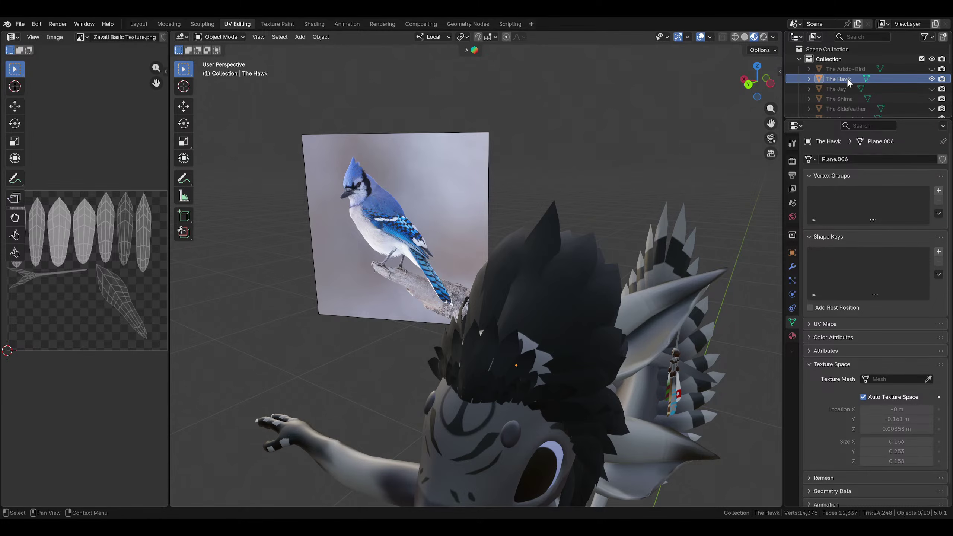
{"action": "mouse_move", "coordinate": [846, 77]}
{"action": "left_mouse_down"}
{"action": "mouse_move", "coordinate": [846, 106]}
{"action": "mouse_move", "coordinate": [849, 79]}
{"action": "left_mouse_up"}
{"action": "scroll", "coordinate": [850, 79], "scroll_direction": "down", "scroll_amount": 2}
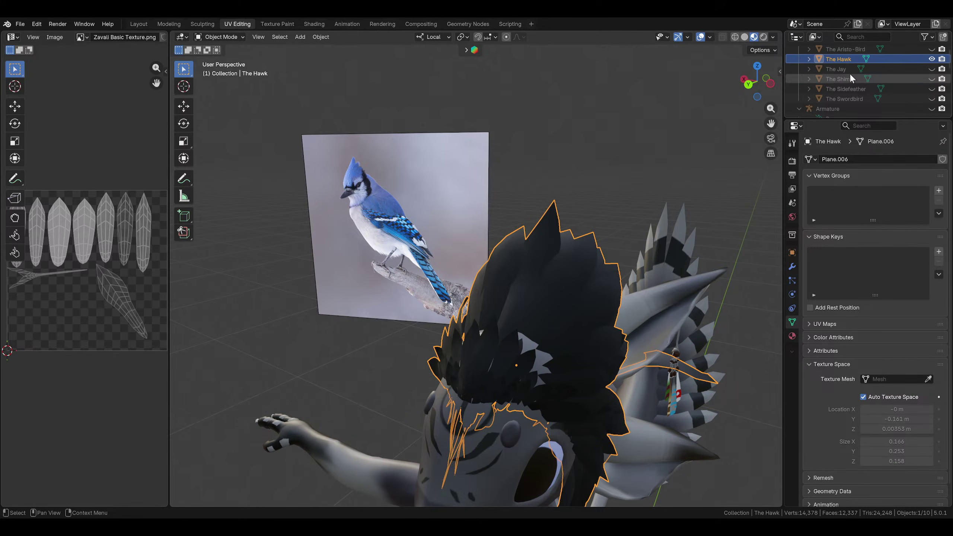
{"action": "scroll", "coordinate": [850, 78], "scroll_direction": "up", "scroll_amount": 2}
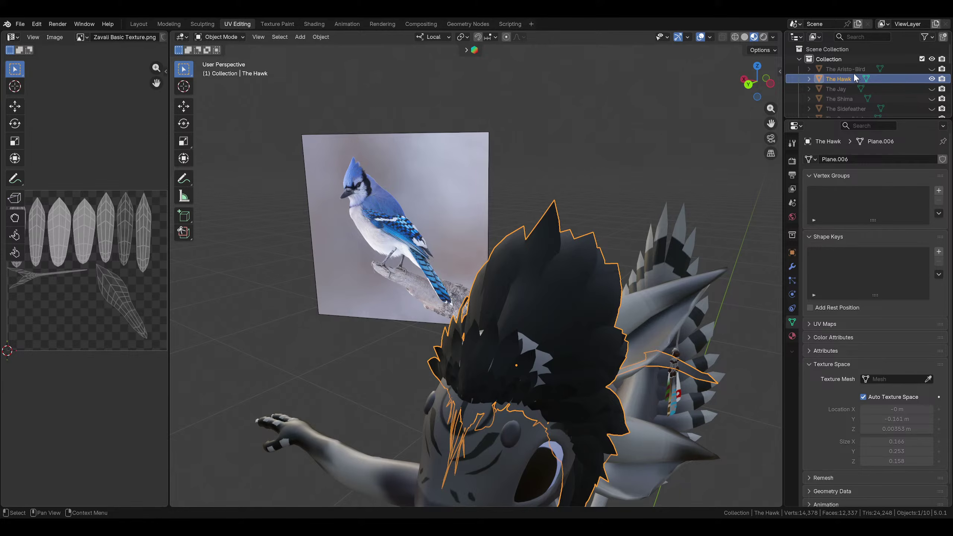
Compare the hairstyles by toggling The Hawk and The Aristo-Bird, and show The Jay together with The Hawk
{"action": "left_click", "coordinate": [932, 79]}
{"action": "left_click", "coordinate": [932, 79]}
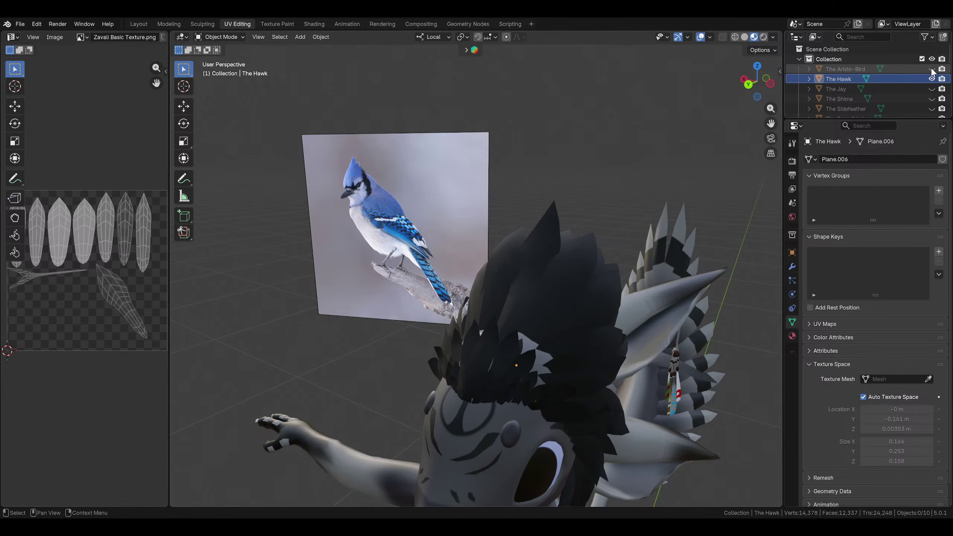
{"action": "left_click", "coordinate": [930, 69]}
{"action": "left_click", "coordinate": [929, 69]}
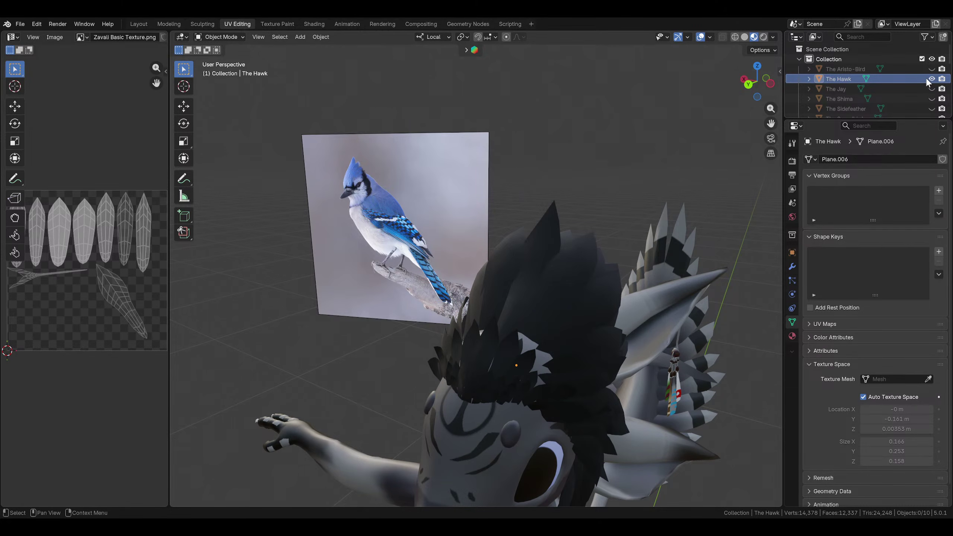
{"action": "left_click", "coordinate": [932, 89]}
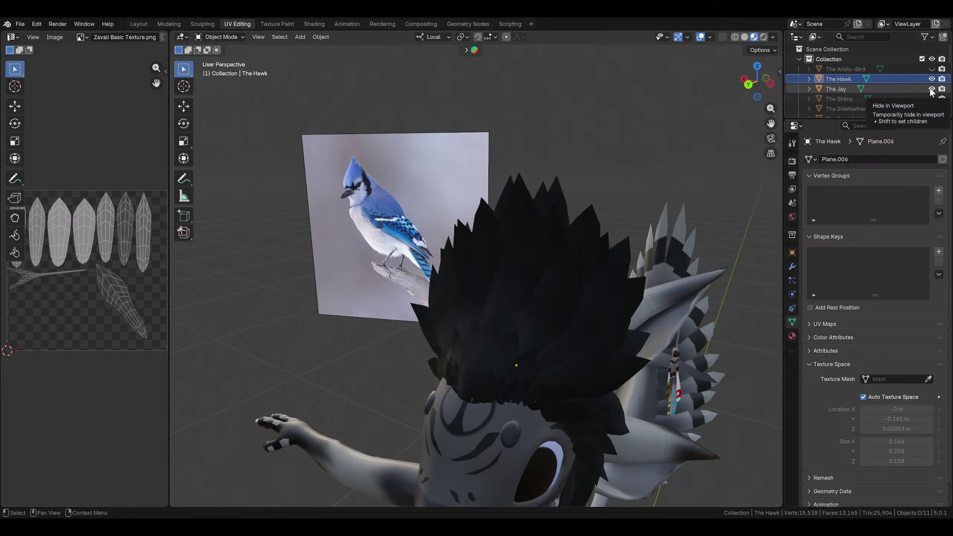
{"action": "left_click", "coordinate": [931, 89]}
{"action": "left_click", "coordinate": [931, 89]}
Rename The Jay object as The Jay Plume
{"action": "double_click", "coordinate": [856, 88]}
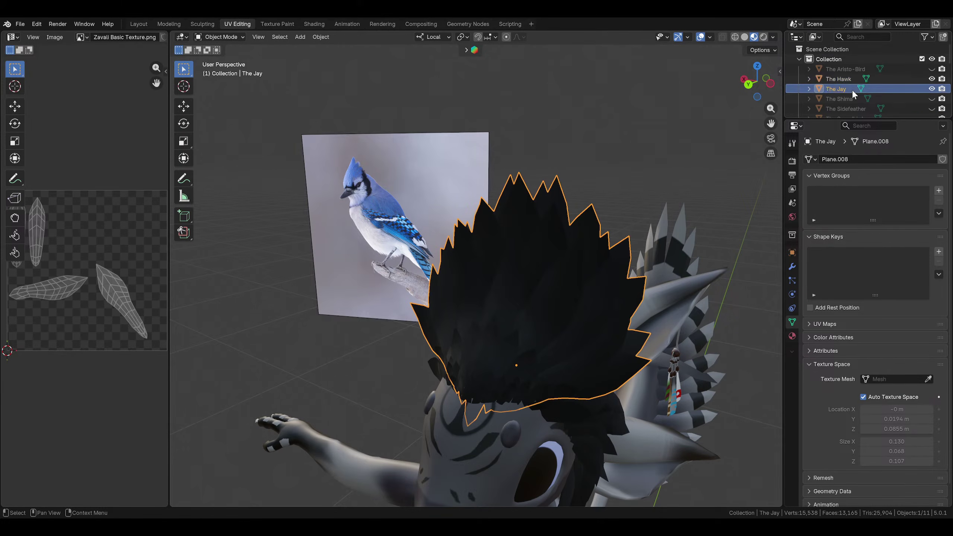
{"action": "scroll", "coordinate": [856, 85], "scroll_direction": "down", "scroll_amount": 1}
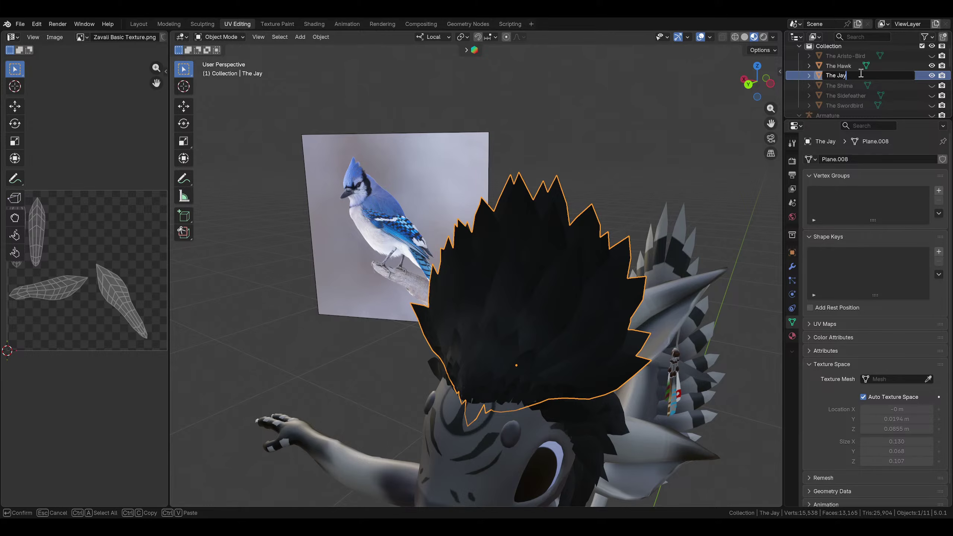
{"action": "type", "text": "Plume"}
{"action": "key", "text": "Return"}
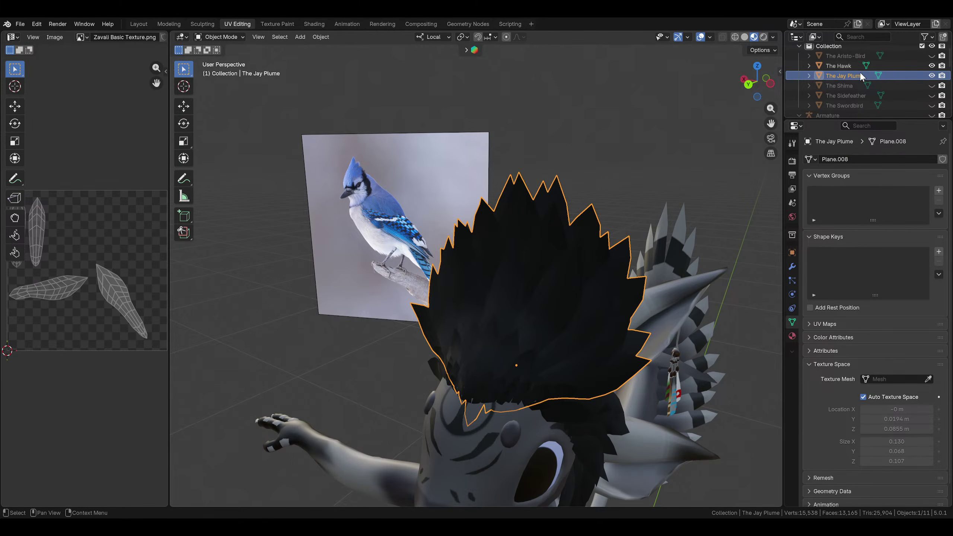
Hide The Hawk and open The Jay Plume's mesh for editing from a close view inside the head
{"action": "scroll", "coordinate": [860, 77], "scroll_direction": "up", "scroll_amount": 1}
{"action": "left_click", "coordinate": [838, 79]}
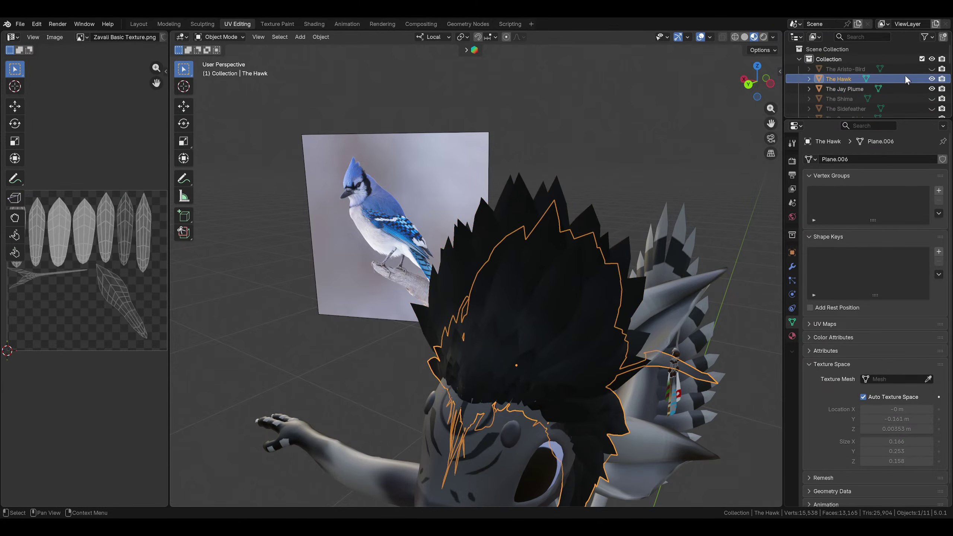
{"action": "left_click", "coordinate": [931, 79]}
{"action": "middle_click_drag", "start_coordinate": [394, 203], "coordinate": [546, 242]}
{"action": "left_click", "coordinate": [345, 189]}
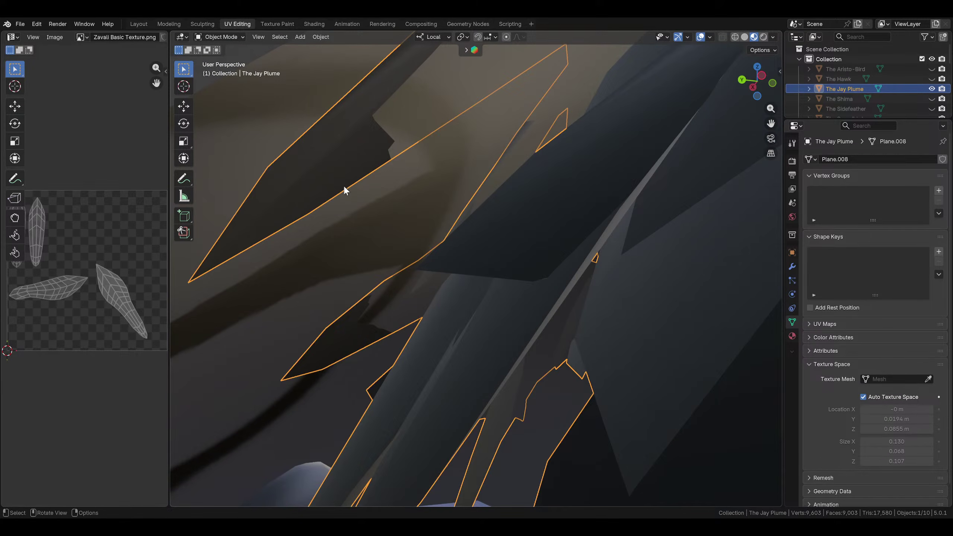
{"action": "left_click", "coordinate": [235, 37]}
{"action": "left_click", "coordinate": [220, 60]}
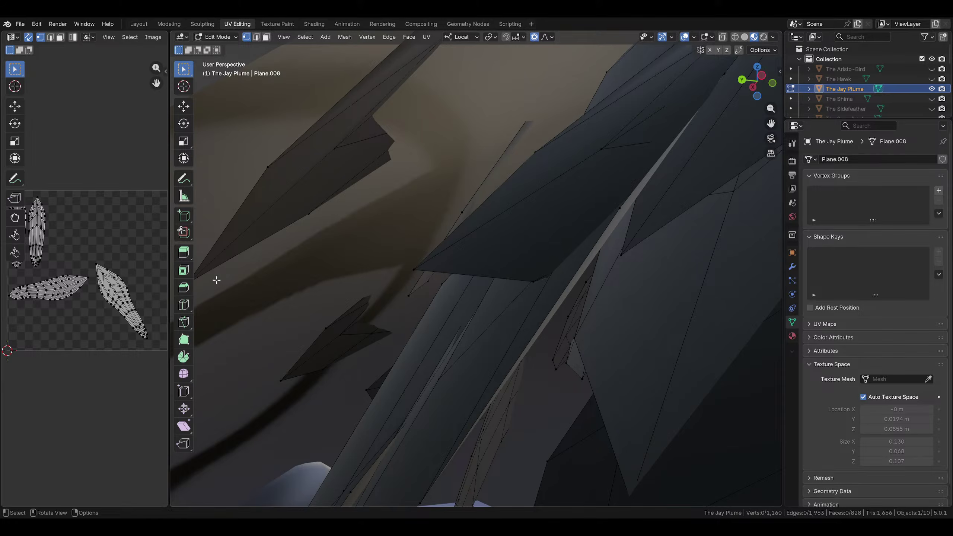
Try moving the lower end vertex of a front feather in The Jay Plume with proportional editing, and undo it
{"action": "middle_click_drag", "start_coordinate": [217, 280], "coordinate": [271, 271], "text": "shift"}
{"action": "left_click", "coordinate": [307, 271]}
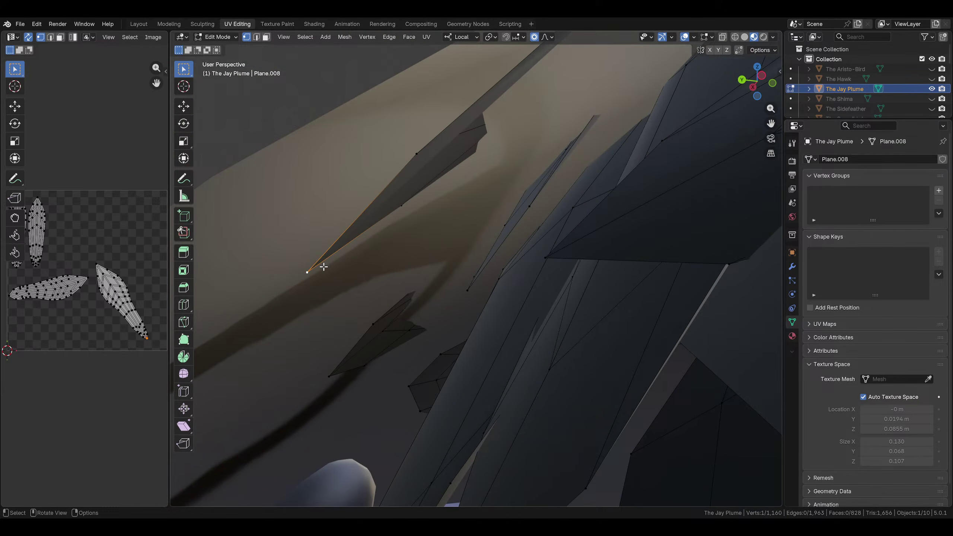
{"action": "key", "text": "g"}
{"action": "left_click", "coordinate": [380, 298]}
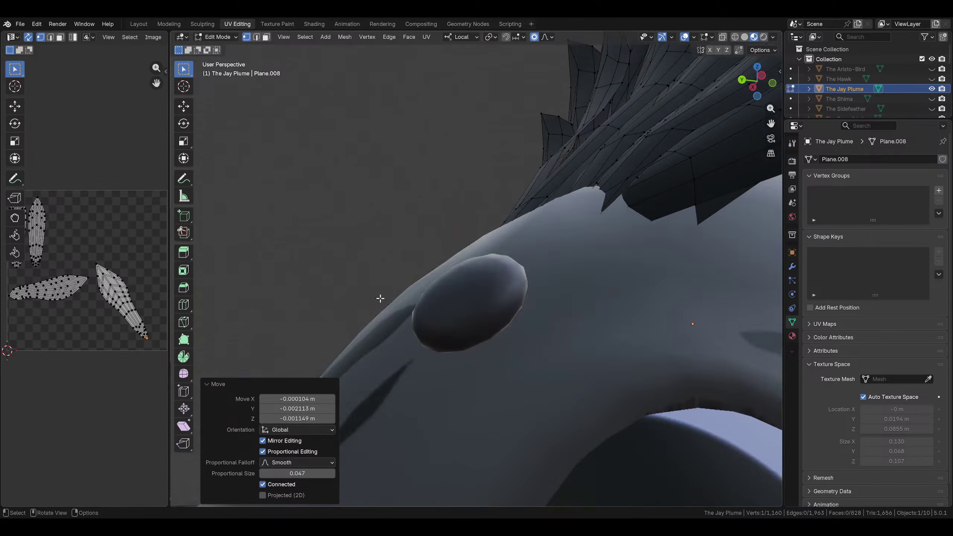
{"action": "middle_click_drag", "start_coordinate": [380, 299], "coordinate": [550, 350]}
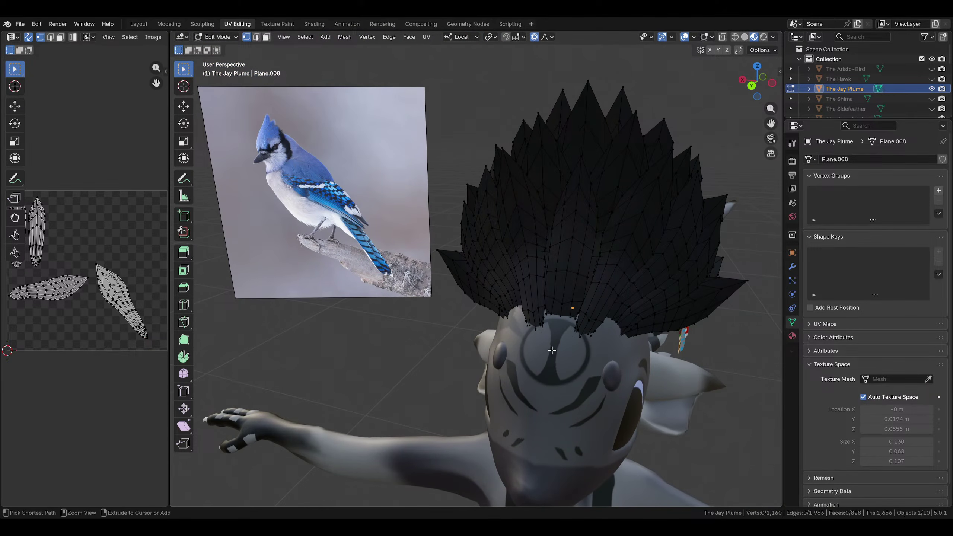
{"action": "key", "text": "ctrl+z"}
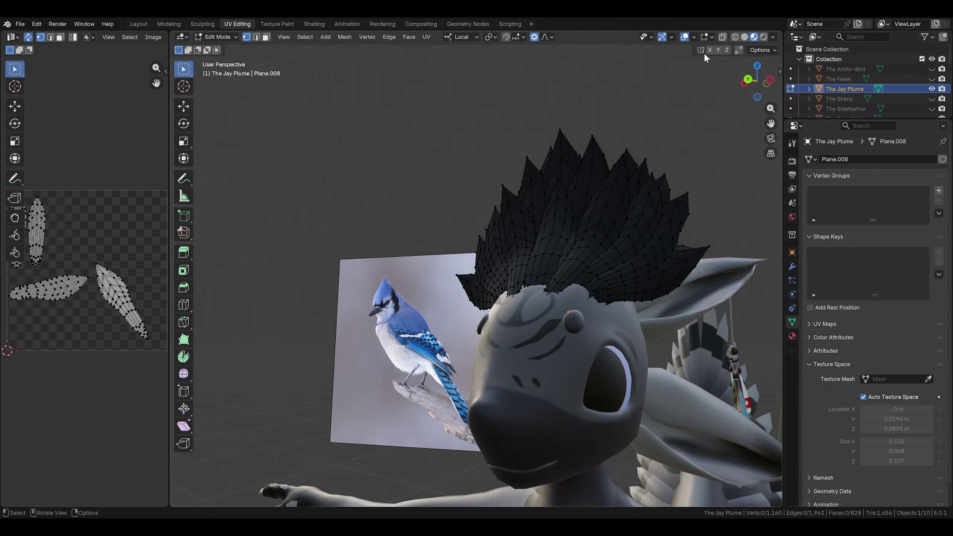
Turn on X mirroring and move the front feather's lower end vertex about -0.0005, -0.0062, -0.0020 m with proportional size 0.024
{"action": "left_click", "coordinate": [707, 51]}
{"action": "scroll", "coordinate": [515, 280], "scroll_direction": "up", "scroll_amount": 4}
{"action": "middle_click_drag", "start_coordinate": [559, 276], "coordinate": [522, 175]}
{"action": "left_click", "coordinate": [521, 174]}
{"action": "key", "text": "KP_Decimal"}
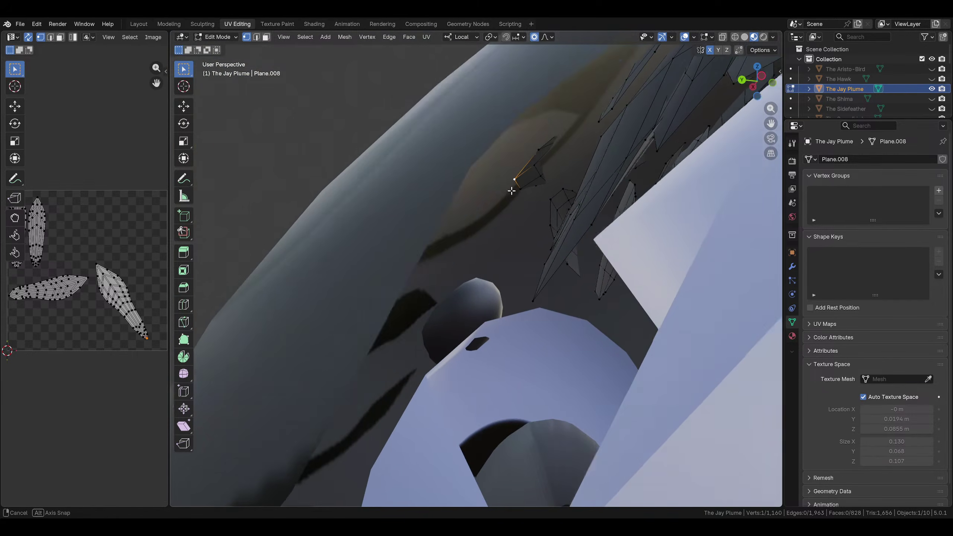
{"action": "key", "text": "g"}
{"action": "left_click", "coordinate": [525, 202]}
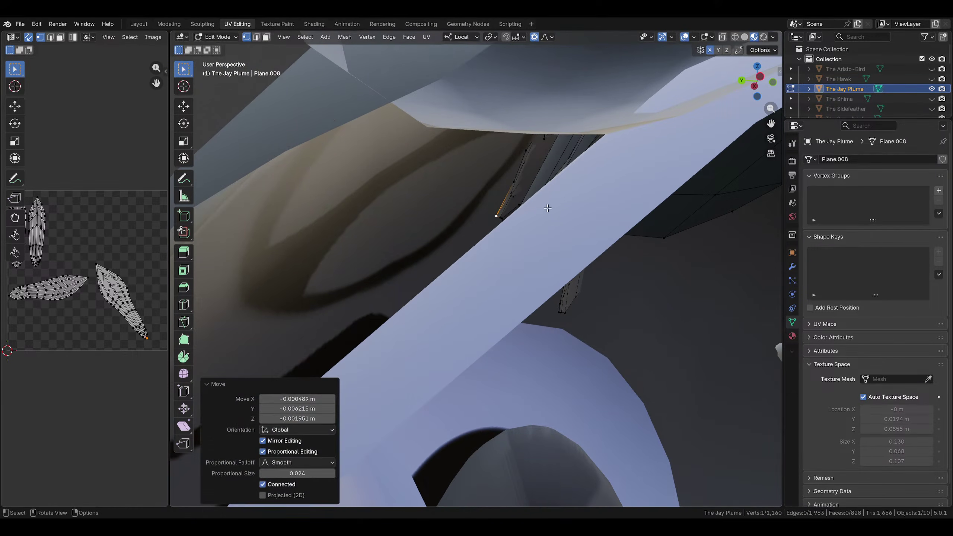
Save the file, return to Object Mode and select the blue jay reference image
{"action": "scroll", "coordinate": [563, 244], "scroll_direction": "down", "scroll_amount": 8}
{"action": "middle_click_drag", "start_coordinate": [545, 297], "coordinate": [508, 266]}
{"action": "key", "text": "ctrl+s"}
{"action": "left_click", "coordinate": [411, 194]}
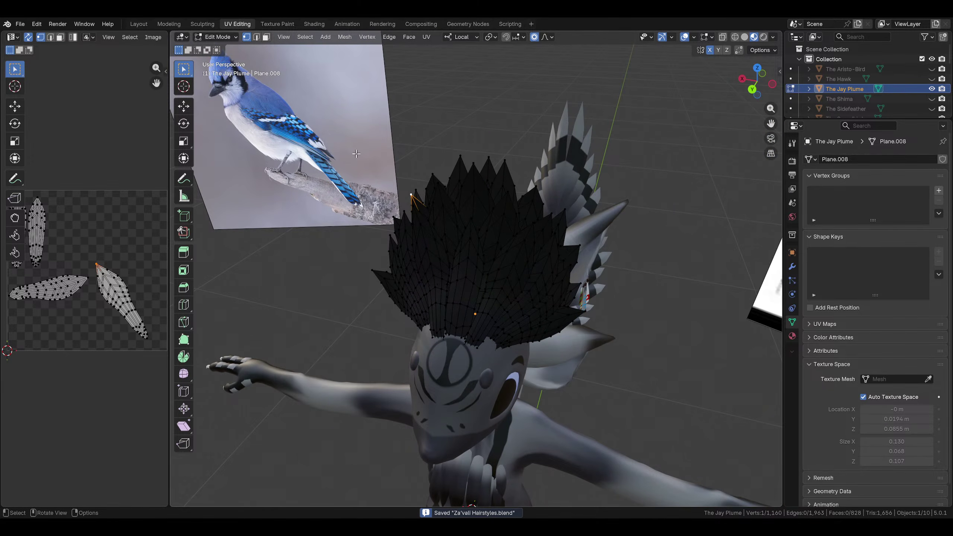
{"action": "left_click", "coordinate": [221, 37]}
{"action": "left_click", "coordinate": [222, 45]}
{"action": "left_click", "coordinate": [361, 137]}
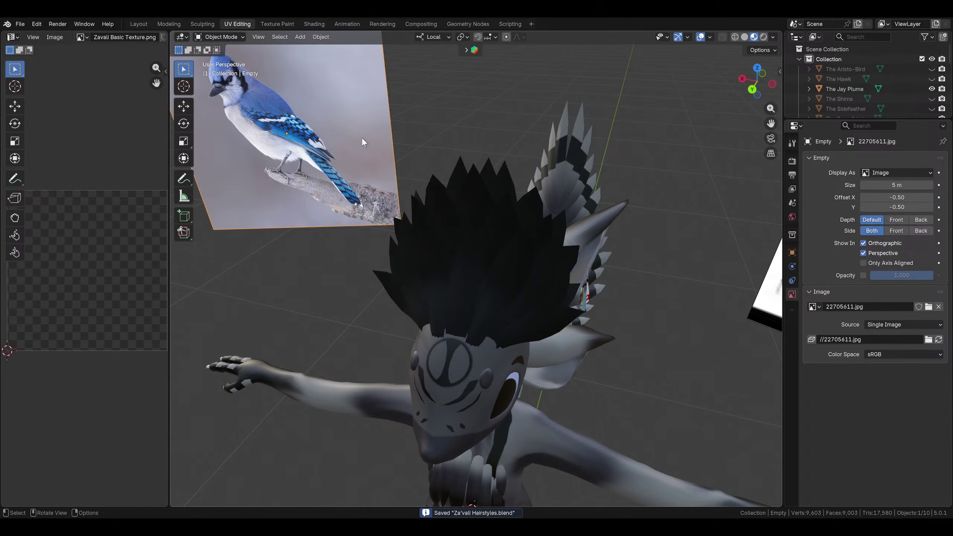
Compare The Jay Plume with and without The Hawk from the side, and leave The Hawk shown
{"action": "middle_click_drag", "start_coordinate": [362, 137], "coordinate": [540, 241]}
{"action": "left_click", "coordinate": [931, 79]}
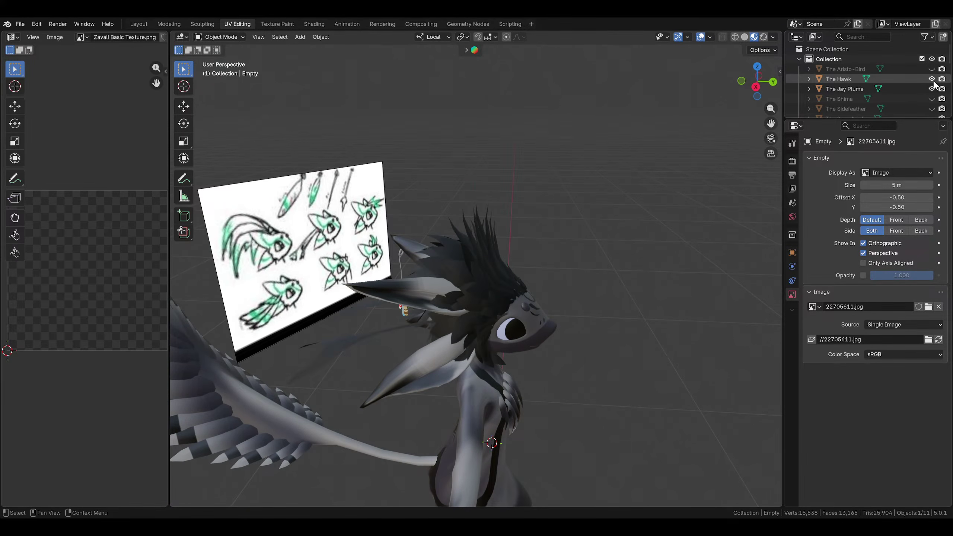
{"action": "left_click", "coordinate": [933, 81]}
{"action": "middle_click_drag", "start_coordinate": [487, 281], "coordinate": [505, 279]}
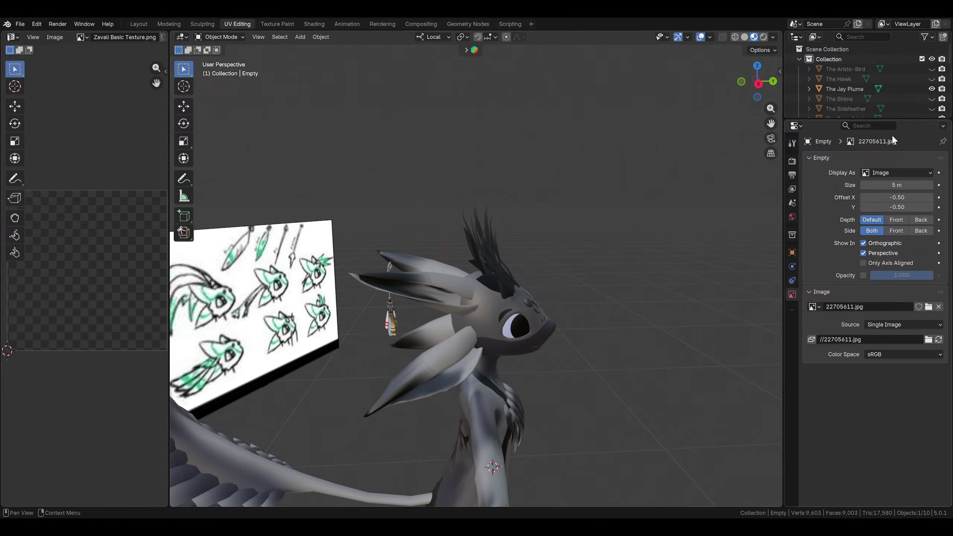
{"action": "left_click", "coordinate": [932, 80]}
Separate the two long trailing fin-shaped pieces of The Hawk into their own object and return to Object Mode
{"action": "middle_click_drag", "start_coordinate": [323, 339], "coordinate": [355, 331]}
{"action": "left_click", "coordinate": [355, 332]}
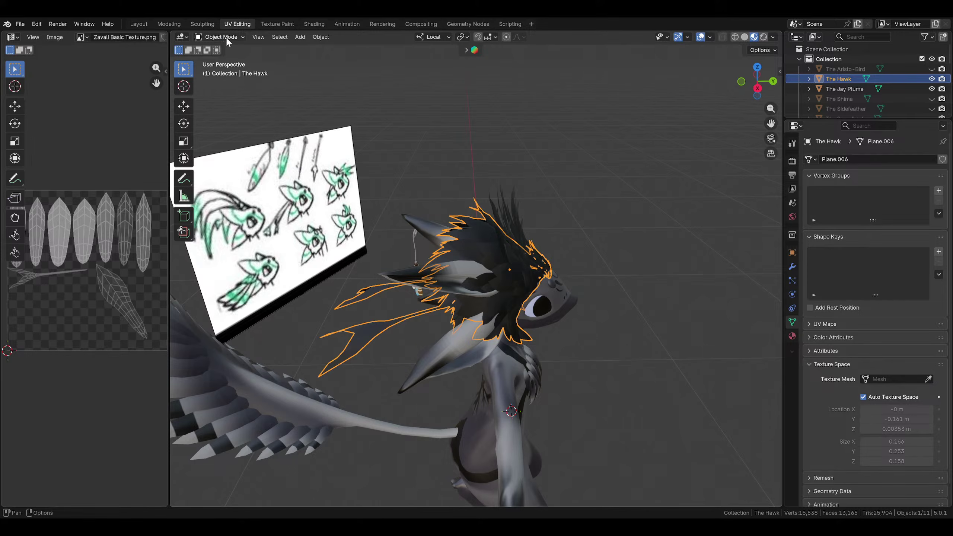
{"action": "left_click", "coordinate": [219, 37]}
{"action": "left_click", "coordinate": [216, 60]}
{"action": "middle_click_drag", "start_coordinate": [506, 233], "coordinate": [581, 354]}
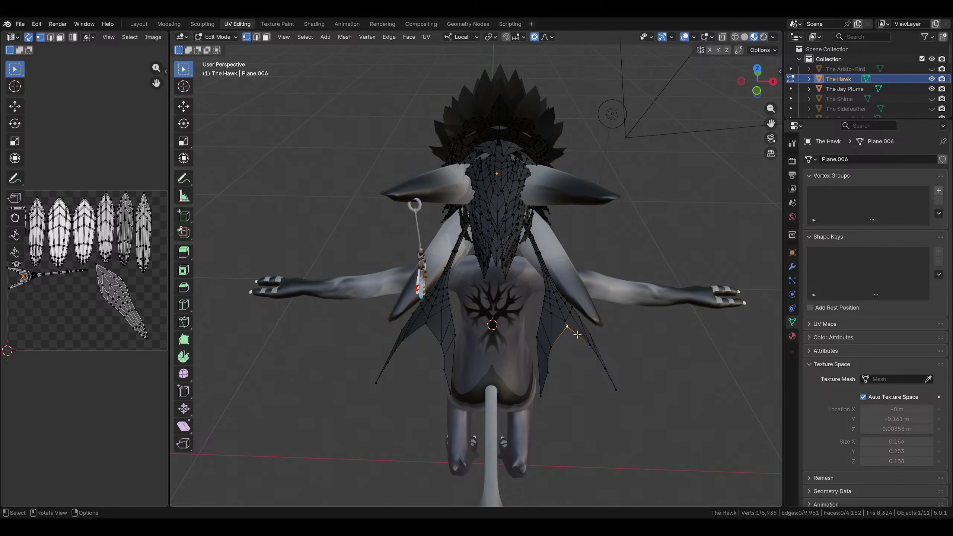
{"action": "left_click", "coordinate": [425, 322], "text": "shift"}
{"action": "key", "text": "ctrl+l"}
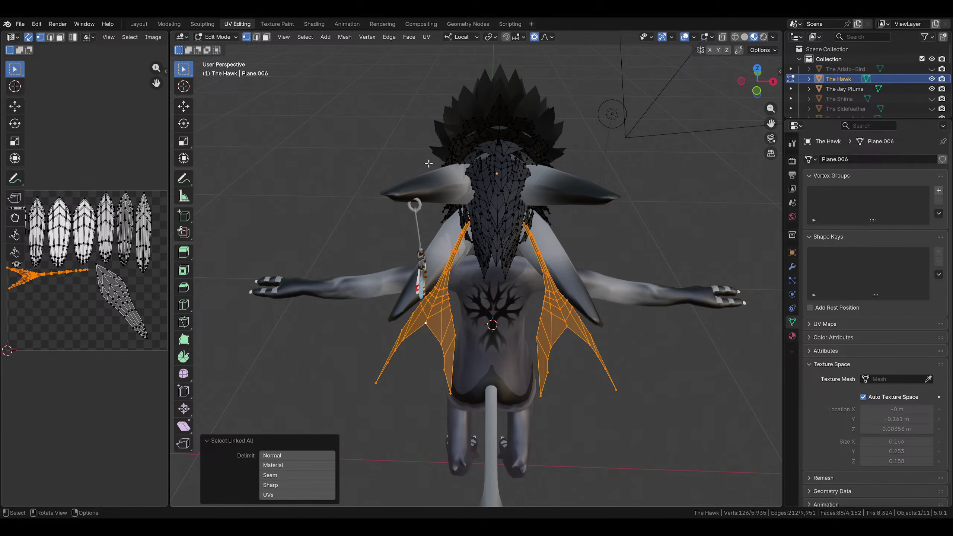
{"action": "right_click", "coordinate": [376, 192]}
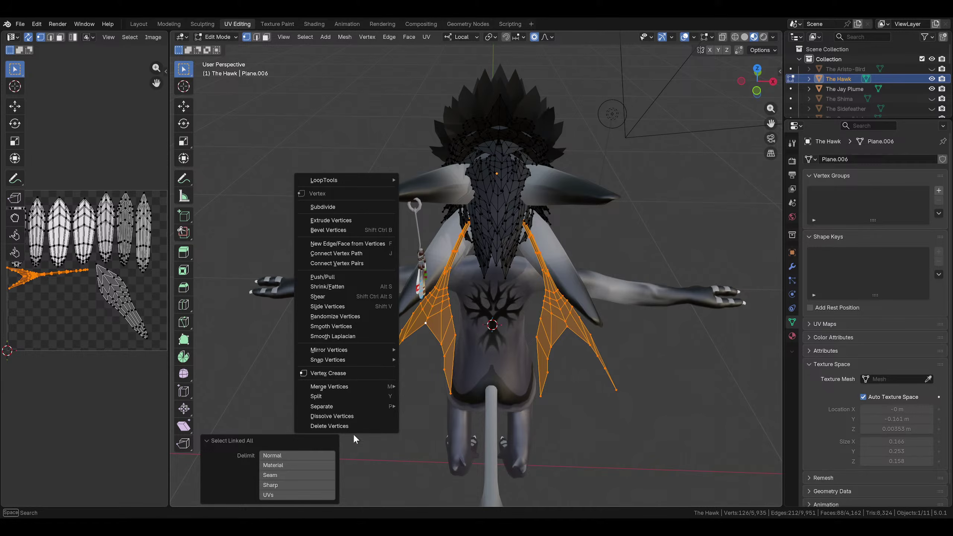
{"action": "mouse_move", "coordinate": [376, 407]}
{"action": "left_click", "coordinate": [419, 406]}
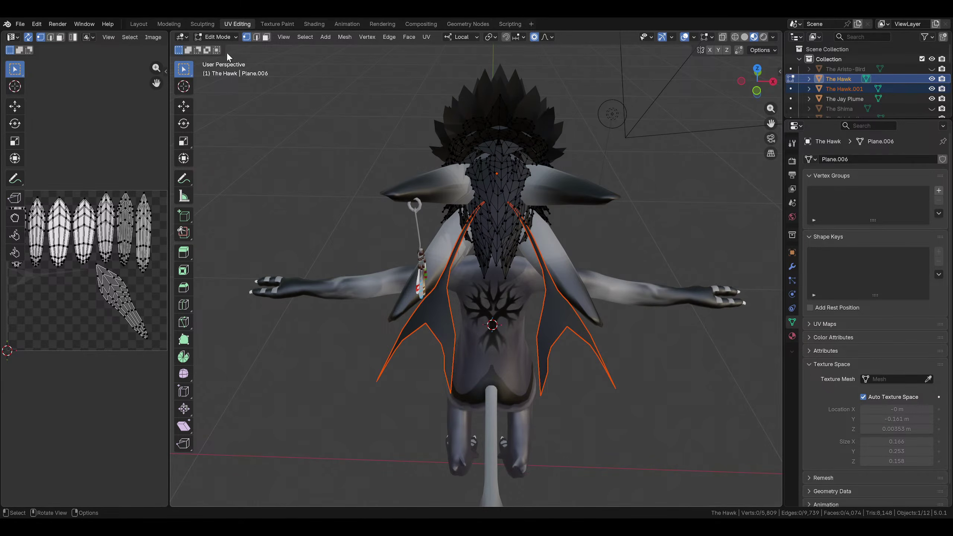
{"action": "left_click", "coordinate": [219, 37]}
{"action": "left_click", "coordinate": [223, 57]}
Rename the separated fin object as Plume Fin and The Jay Plume as Plume Jay
{"action": "left_click", "coordinate": [852, 88]}
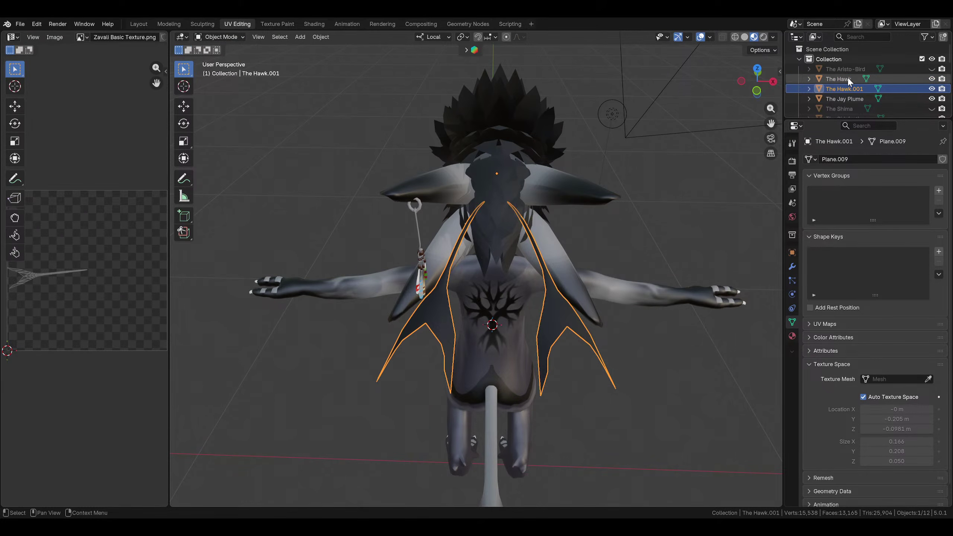
{"action": "left_click", "coordinate": [847, 79]}
{"action": "double_click", "coordinate": [861, 89]}
{"action": "left_click", "coordinate": [870, 75]}
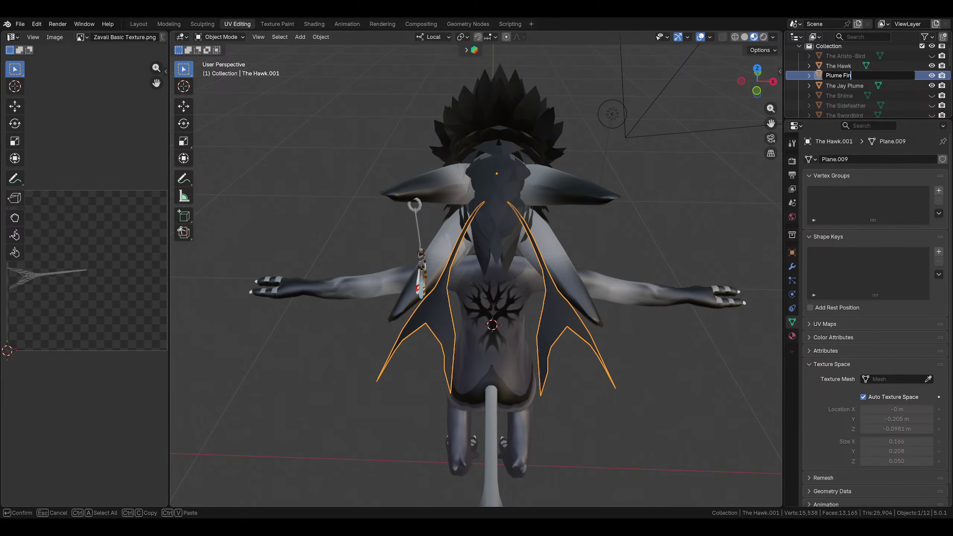
{"action": "scroll", "coordinate": [817, 73], "scroll_direction": "down", "scroll_amount": 1}
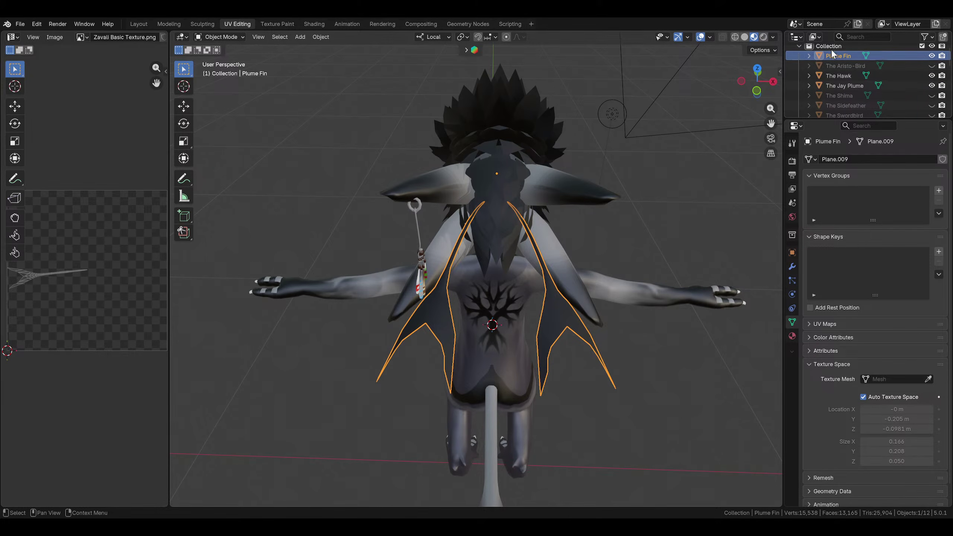
{"action": "double_click", "coordinate": [840, 75]}
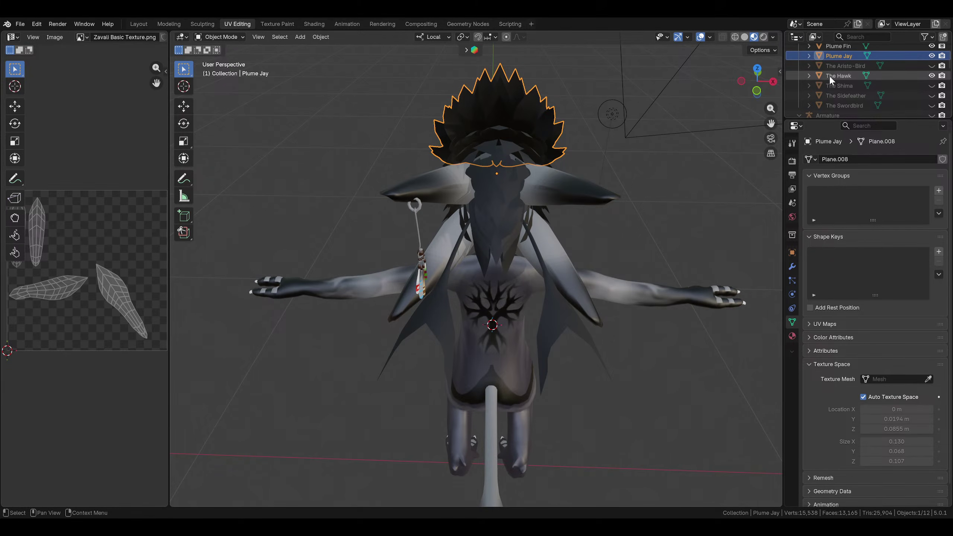
Look over the hairstyle from several sides, and hide Plume Fin and Plume Jay to leave only The Hawk
{"action": "left_click", "coordinate": [828, 76]}
{"action": "middle_click_drag", "start_coordinate": [507, 216], "coordinate": [560, 260]}
{"action": "scroll", "coordinate": [603, 223], "scroll_direction": "down", "scroll_amount": 3}
{"action": "scroll", "coordinate": [603, 222], "scroll_direction": "up", "scroll_amount": 2}
{"action": "left_click", "coordinate": [564, 269]}
{"action": "left_click", "coordinate": [575, 245]}
{"action": "left_click", "coordinate": [527, 268]}
{"action": "left_click", "coordinate": [526, 271]}
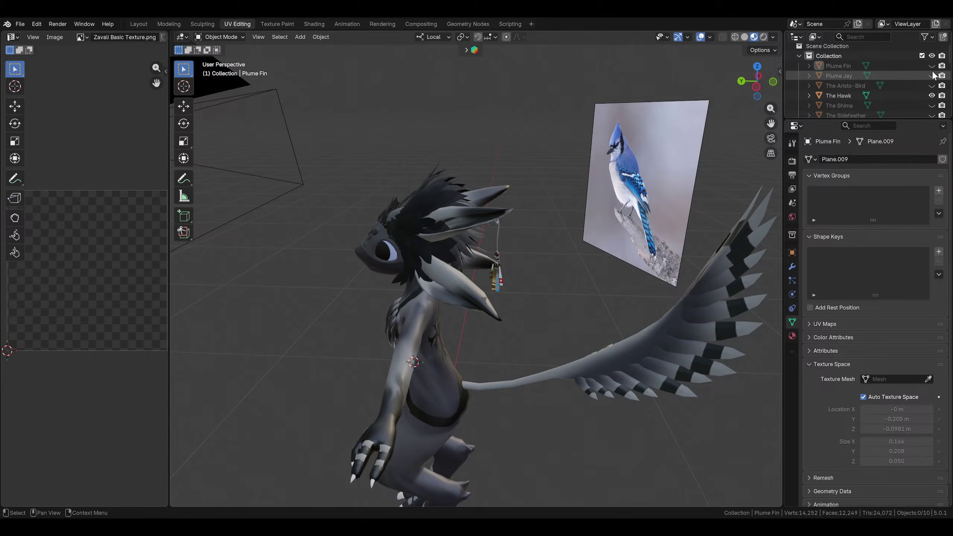
Open The Hawk's mesh for editing and select one entire large crown feather to check it
{"action": "left_click", "coordinate": [904, 96]}
{"action": "middle_click_drag", "start_coordinate": [506, 167], "coordinate": [520, 165]}
{"action": "key", "text": "KP_Decimal"}
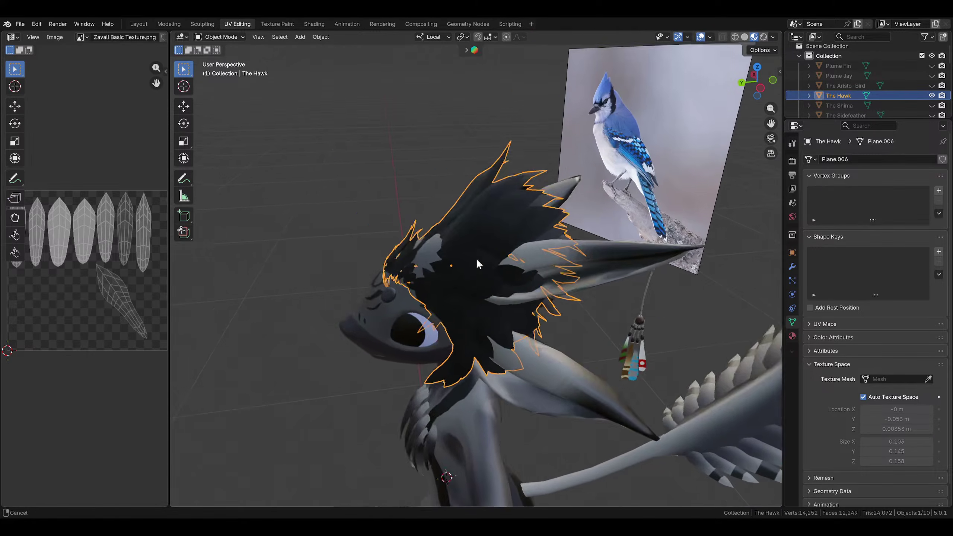
{"action": "scroll", "coordinate": [475, 258], "scroll_direction": "up", "scroll_amount": 4}
{"action": "middle_click_drag", "start_coordinate": [476, 258], "coordinate": [450, 203]}
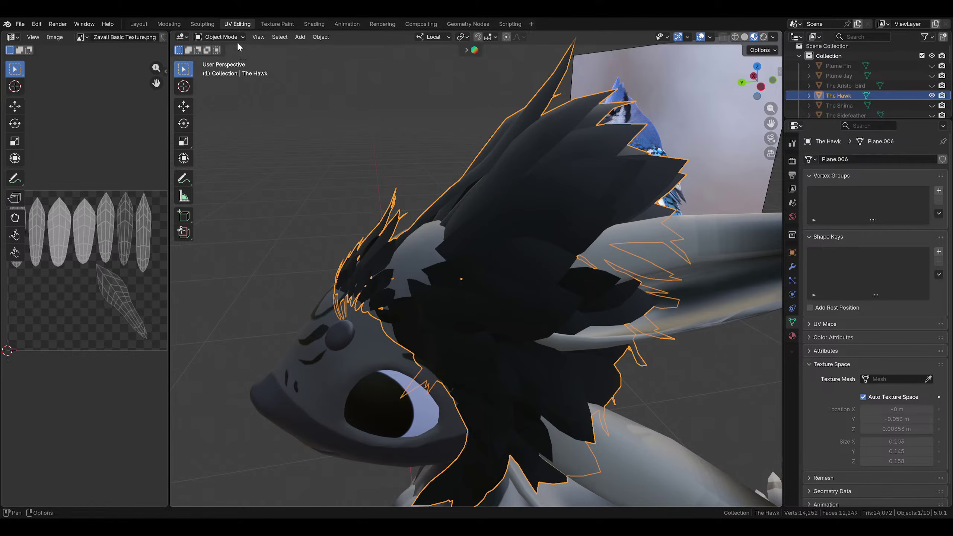
{"action": "left_click", "coordinate": [221, 59]}
{"action": "middle_click_drag", "start_coordinate": [479, 117], "coordinate": [590, 273]}
{"action": "key", "text": "ctrl+l"}
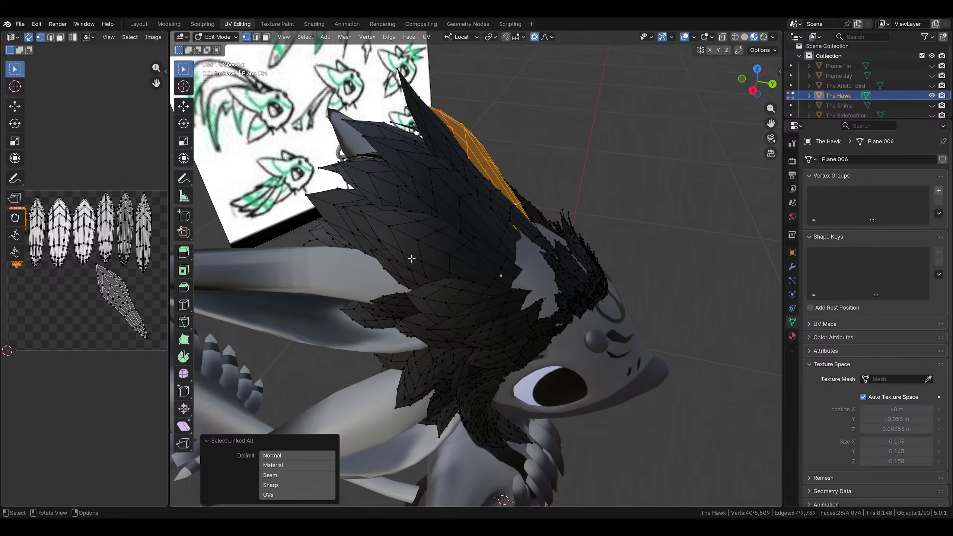
{"action": "left_click", "coordinate": [413, 259]}
Move and rotate the tip of the outer crown feather inward toward the middle of the crest, using proportional editing
{"action": "mouse_move", "coordinate": [413, 259]}
{"action": "middle_mouse_down"}
{"action": "mouse_move", "coordinate": [510, 270]}
{"action": "mouse_move", "coordinate": [519, 276]}
{"action": "mouse_move", "coordinate": [493, 282]}
{"action": "mouse_move", "coordinate": [501, 292]}
{"action": "mouse_move", "coordinate": [525, 274]}
{"action": "mouse_move", "coordinate": [453, 253]}
{"action": "mouse_move", "coordinate": [534, 255]}
{"action": "mouse_move", "coordinate": [478, 240]}
{"action": "mouse_move", "coordinate": [458, 190]}
{"action": "middle_mouse_up"}
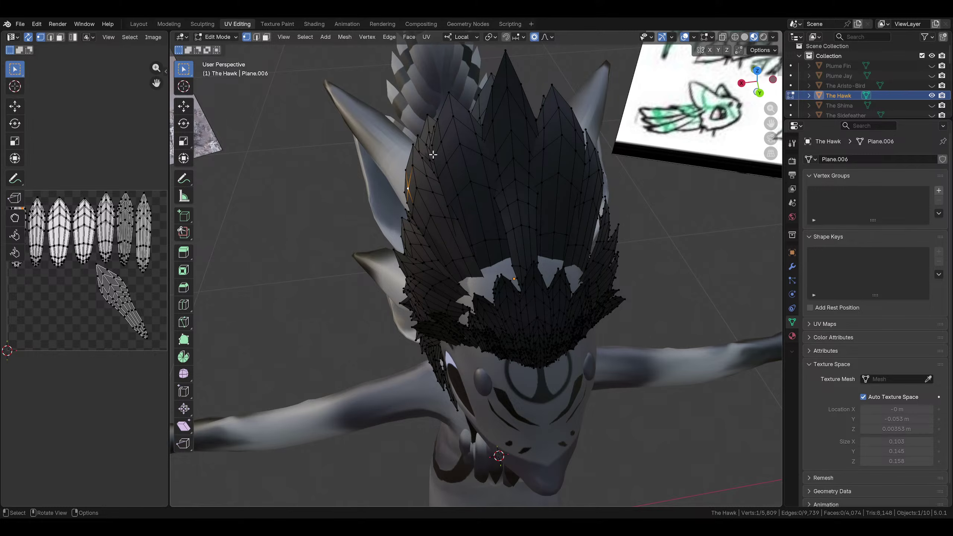
{"action": "middle_click_drag", "start_coordinate": [417, 144], "coordinate": [493, 158]}
{"action": "left_click", "coordinate": [495, 157]}
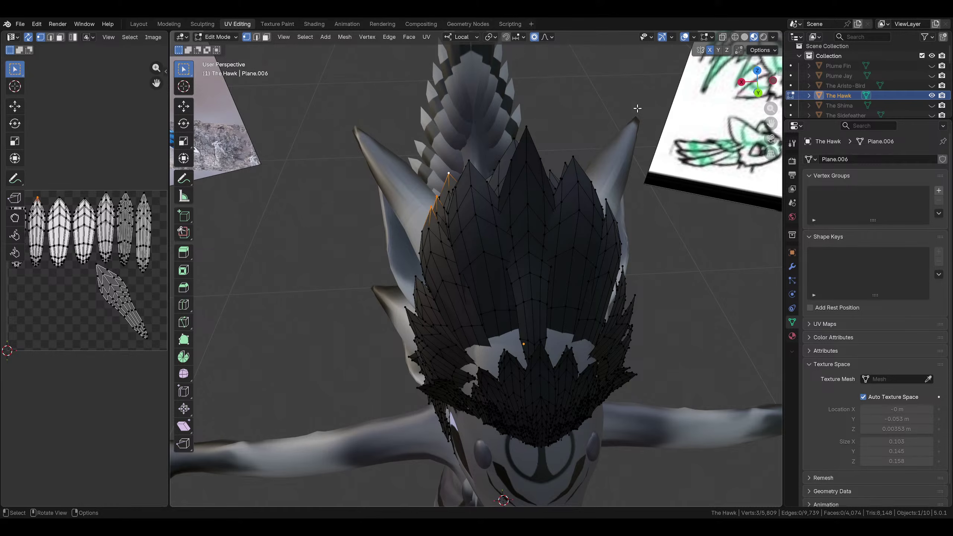
{"action": "key", "text": "g"}
{"action": "left_click", "coordinate": [644, 112]}
{"action": "key", "text": "r"}
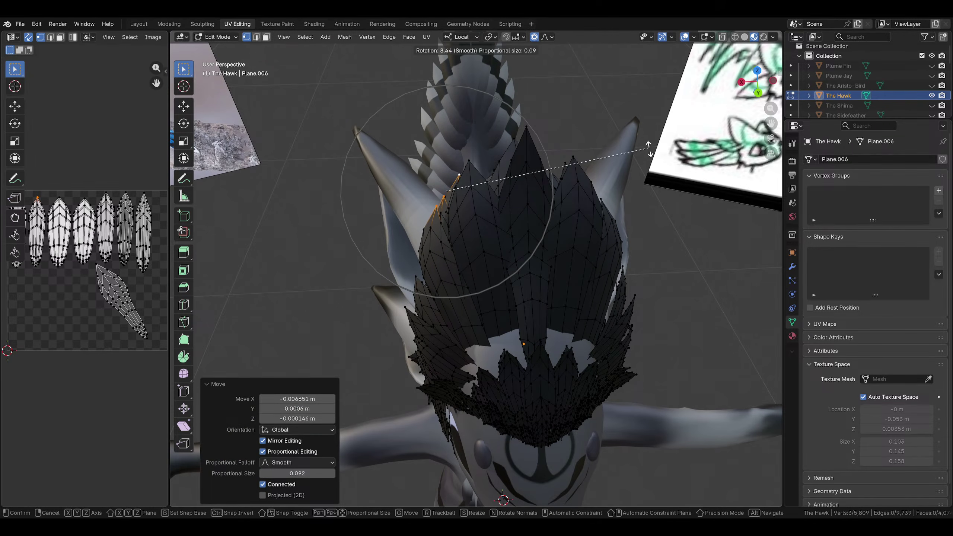
{"action": "left_click", "coordinate": [648, 153]}
{"action": "key", "text": "g"}
{"action": "left_click", "coordinate": [658, 152]}
Select two tip vertices of the outer crown feather from another angle, and rotate and move them to refine its bend
{"action": "middle_click_drag", "start_coordinate": [657, 152], "coordinate": [525, 245]}
{"action": "left_click", "coordinate": [451, 167]}
{"action": "left_click", "coordinate": [437, 168], "text": "shift"}
{"action": "key", "text": "r"}
{"action": "left_click", "coordinate": [499, 176]}
{"action": "key", "text": "g"}
{"action": "left_click", "coordinate": [520, 169]}
{"action": "key", "text": "r"}
{"action": "left_click", "coordinate": [558, 193]}
Rotate and shift a side feather's vertex seen from behind so that the feather sits closer to the crest
{"action": "left_click", "coordinate": [496, 240]}
{"action": "key", "text": "g"}
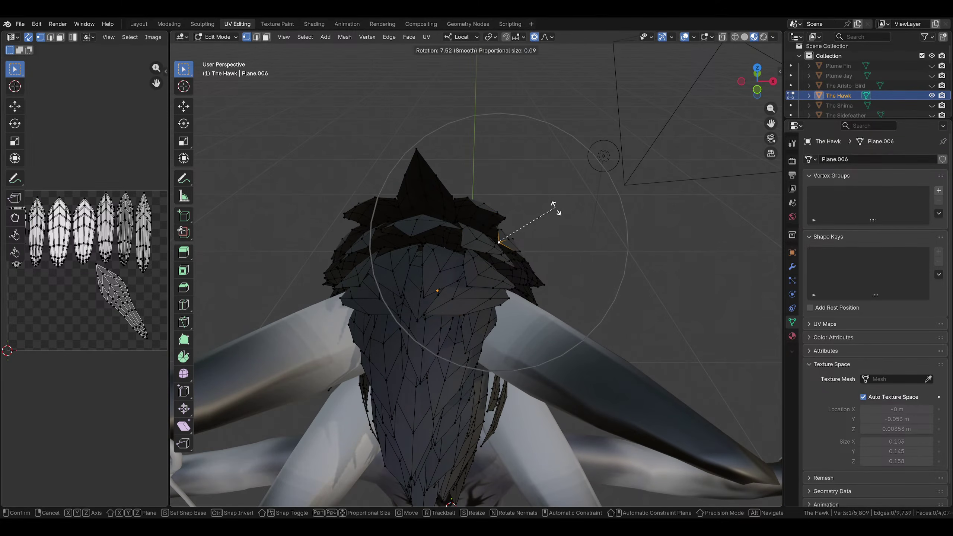
{"action": "left_click", "coordinate": [557, 217]}
{"action": "middle_click_drag", "start_coordinate": [542, 260], "coordinate": [614, 237]}
{"action": "key", "text": "g"}
{"action": "left_click", "coordinate": [574, 306]}
Select one entire large crown feather beside the crest's centre and place a duplicate in front of it
{"action": "scroll", "coordinate": [522, 279], "scroll_direction": "up", "scroll_amount": 5}
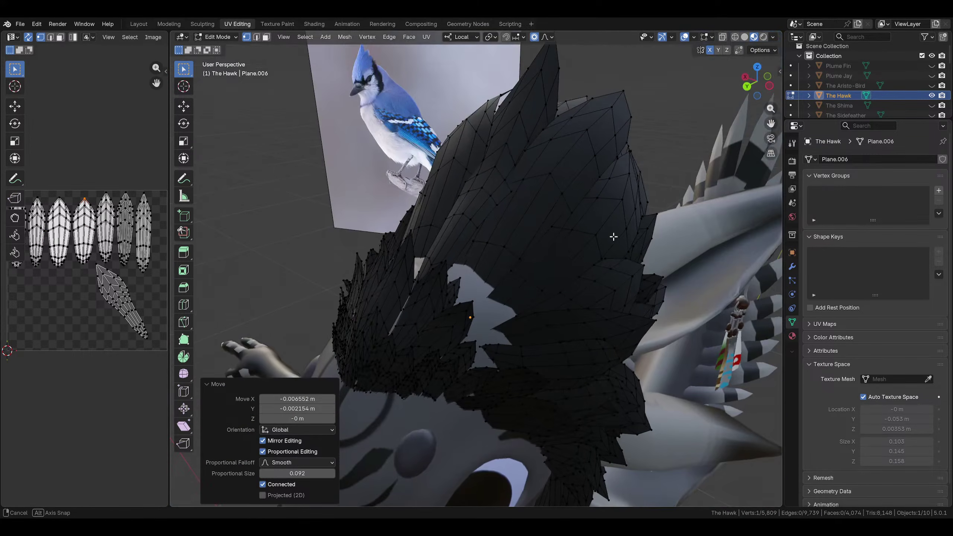
{"action": "left_click", "coordinate": [475, 238]}
{"action": "middle_click_drag", "start_coordinate": [473, 227], "coordinate": [492, 248]}
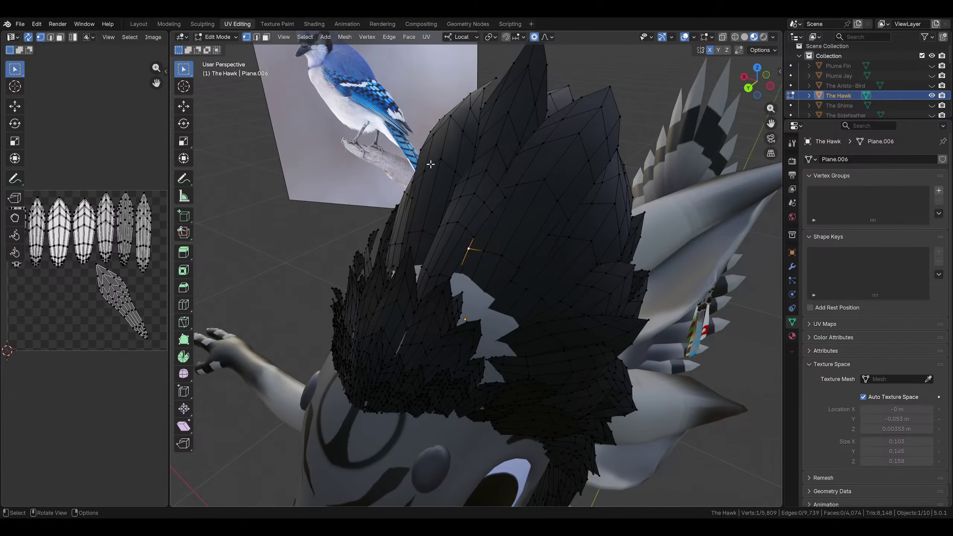
{"action": "key", "text": "ctrl+l"}
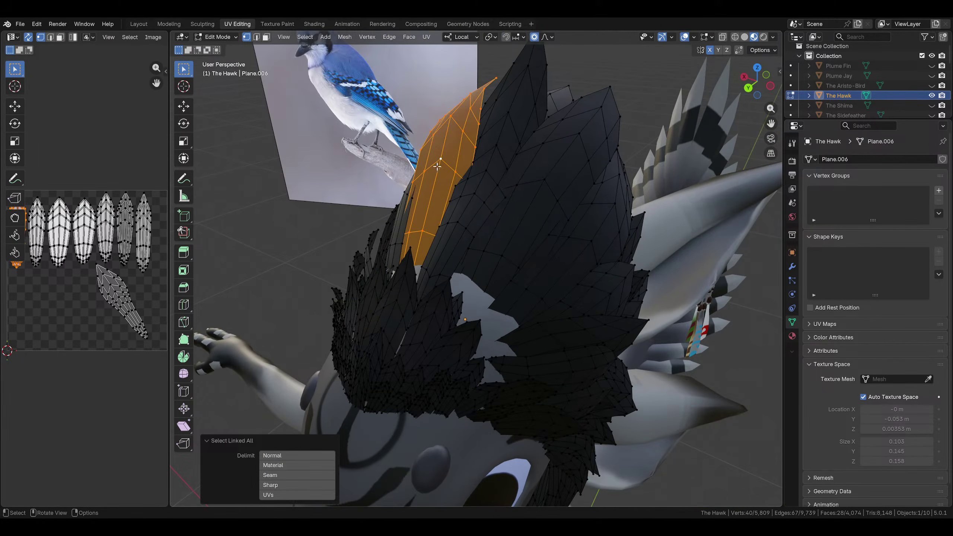
{"action": "middle_click_drag", "start_coordinate": [437, 166], "coordinate": [549, 251]}
{"action": "left_click", "coordinate": [613, 212]}
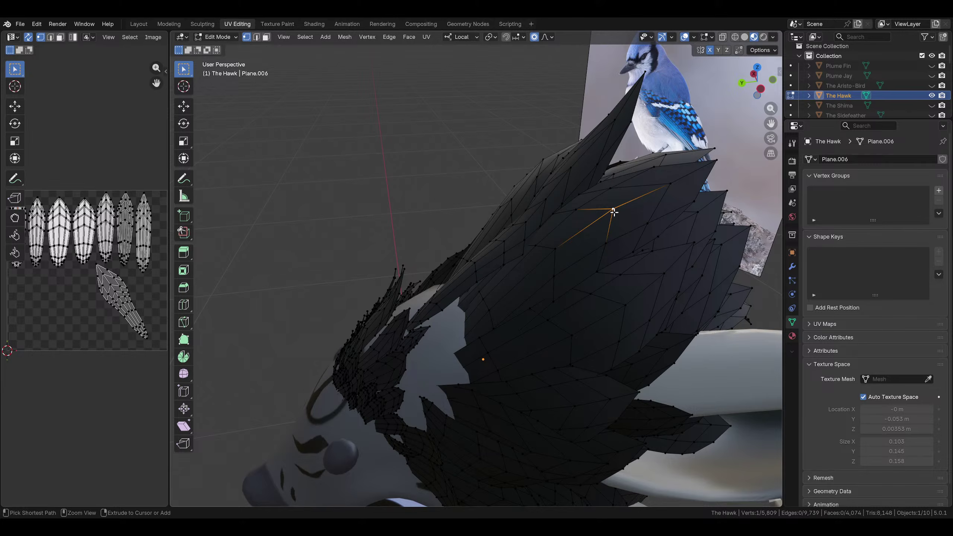
{"action": "key", "text": "ctrl+l"}
{"action": "middle_click_drag", "start_coordinate": [614, 212], "coordinate": [571, 233]}
{"action": "key", "text": "g"}
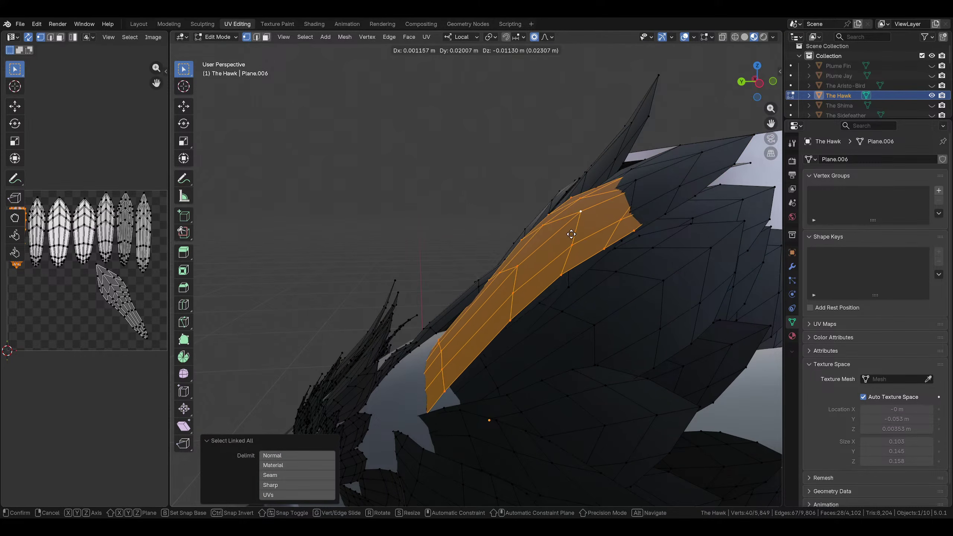
{"action": "left_click", "coordinate": [571, 235]}
Scale down the duplicated crown feather and rotate and move it to lie along the curve of the upper head
{"action": "key", "text": "s"}
{"action": "left_click", "coordinate": [597, 265]}
{"action": "key", "text": "r"}
{"action": "left_click", "coordinate": [579, 267]}
{"action": "key", "text": "g"}
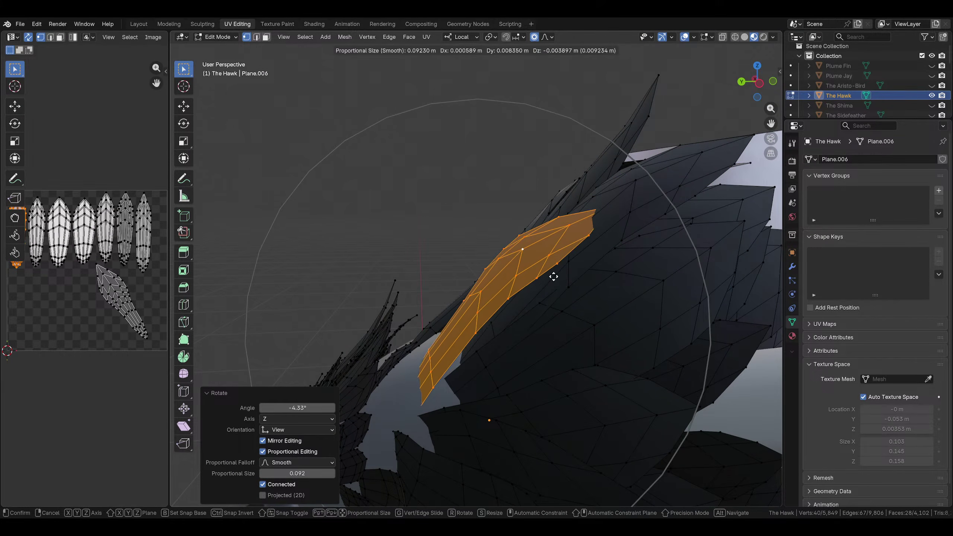
{"action": "left_click", "coordinate": [558, 275]}
{"action": "key", "text": "r"}
{"action": "left_click", "coordinate": [569, 245]}
{"action": "key", "text": "g"}
{"action": "left_click", "coordinate": [562, 263]}
{"action": "middle_click_drag", "start_coordinate": [562, 264], "coordinate": [666, 254]}
{"action": "key", "text": "r"}
{"action": "left_click", "coordinate": [603, 273]}
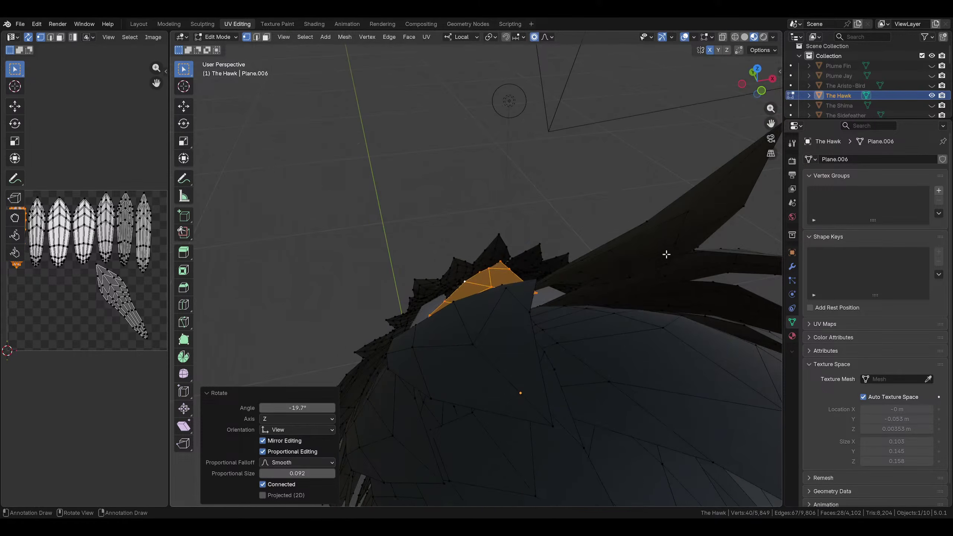
{"action": "key", "text": "r"}
{"action": "left_click", "coordinate": [609, 184]}
Duplicate the new feather lower on the side of the head, scale the copy by 1.143 and rotate it into line
{"action": "middle_click_drag", "start_coordinate": [608, 183], "coordinate": [551, 296]}
{"action": "key", "text": "s"}
{"action": "left_click", "coordinate": [497, 333]}
{"action": "key", "text": "s"}
{"action": "left_click", "coordinate": [579, 286]}
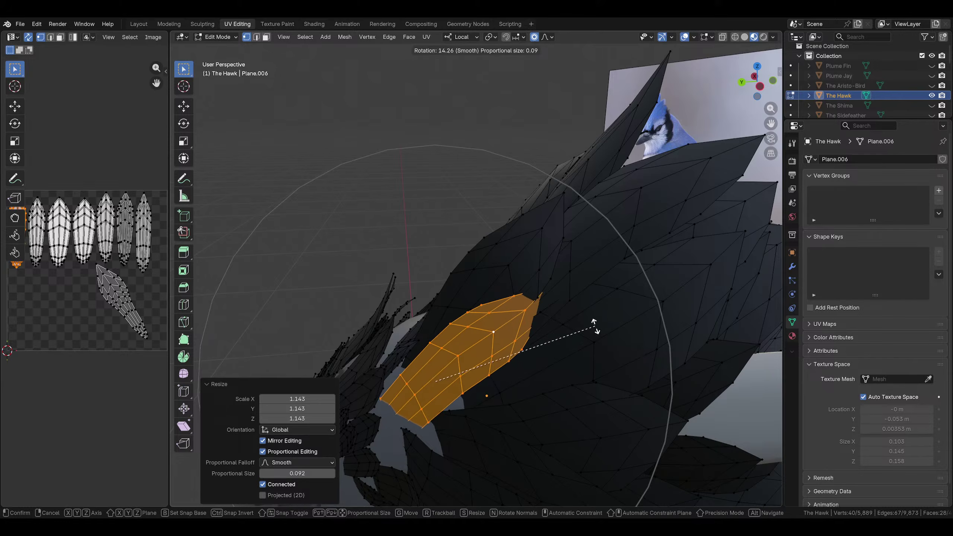
{"action": "left_click", "coordinate": [595, 329]}
{"action": "middle_click_drag", "start_coordinate": [595, 329], "coordinate": [566, 344]}
{"action": "key", "text": "r"}
{"action": "left_click", "coordinate": [688, 324]}
Duplicate one small whole feather from the brow cluster over the bare gap behind it and rotate the copy
{"action": "middle_click_drag", "start_coordinate": [567, 344], "coordinate": [510, 294], "text": "shift"}
{"action": "left_click", "coordinate": [442, 273]}
{"action": "middle_click_drag", "start_coordinate": [443, 273], "coordinate": [467, 287]}
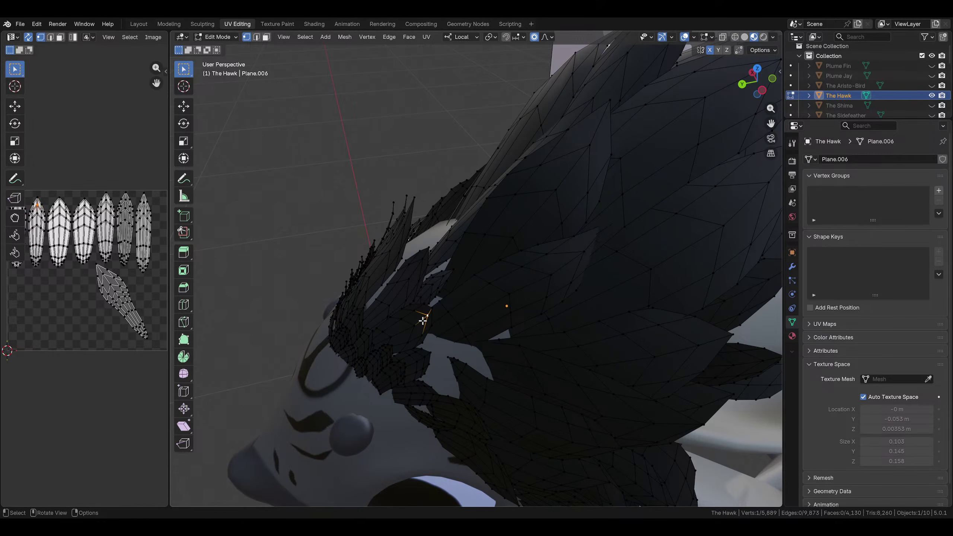
{"action": "key", "text": "ctrl+l"}
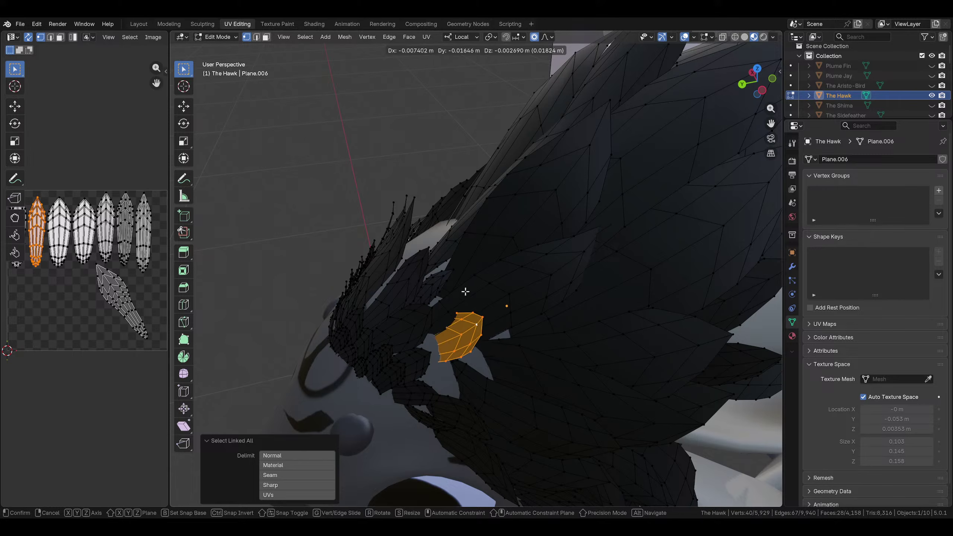
{"action": "left_click", "coordinate": [465, 292]}
{"action": "middle_click_drag", "start_coordinate": [466, 292], "coordinate": [528, 350]}
{"action": "key", "text": "r"}
{"action": "left_click", "coordinate": [491, 292]}
Reposition and rescale the duplicated small feather to help cover the bare gap behind the brow
{"action": "middle_click_drag", "start_coordinate": [491, 291], "coordinate": [599, 283]}
{"action": "key", "text": "g"}
{"action": "left_click", "coordinate": [495, 300]}
{"action": "key", "text": "s"}
{"action": "left_click", "coordinate": [566, 243]}
{"action": "key", "text": "s"}
{"action": "left_click", "coordinate": [615, 280]}
Duplicate one of the new front crown feathers, scale the copy to 0.892 and move it over the bare patch near the centre
{"action": "middle_click_drag", "start_coordinate": [446, 291], "coordinate": [524, 344]}
{"action": "left_click", "coordinate": [485, 250]}
{"action": "middle_click_drag", "start_coordinate": [486, 250], "coordinate": [465, 275]}
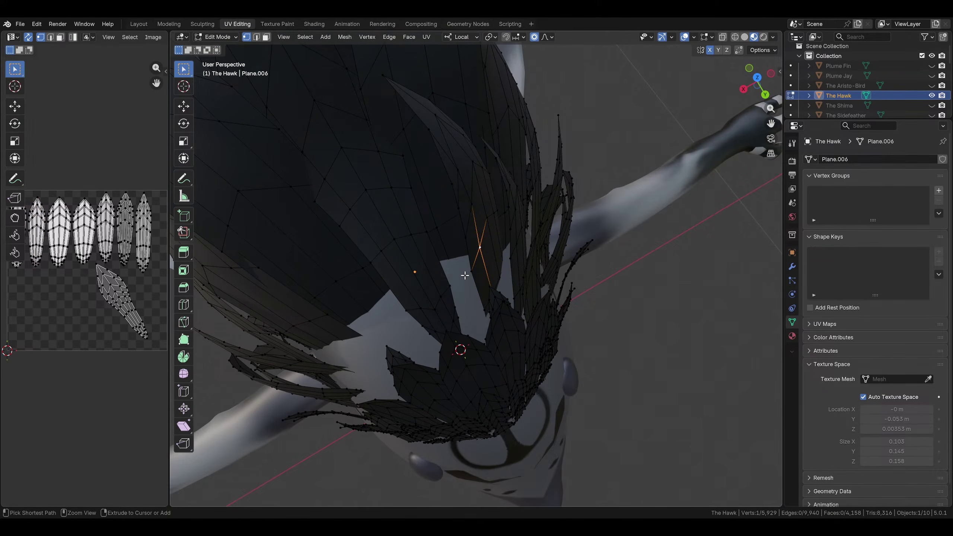
{"action": "key", "text": "ctrl+l"}
{"action": "key", "text": "shift+d"}
{"action": "left_click", "coordinate": [464, 201]}
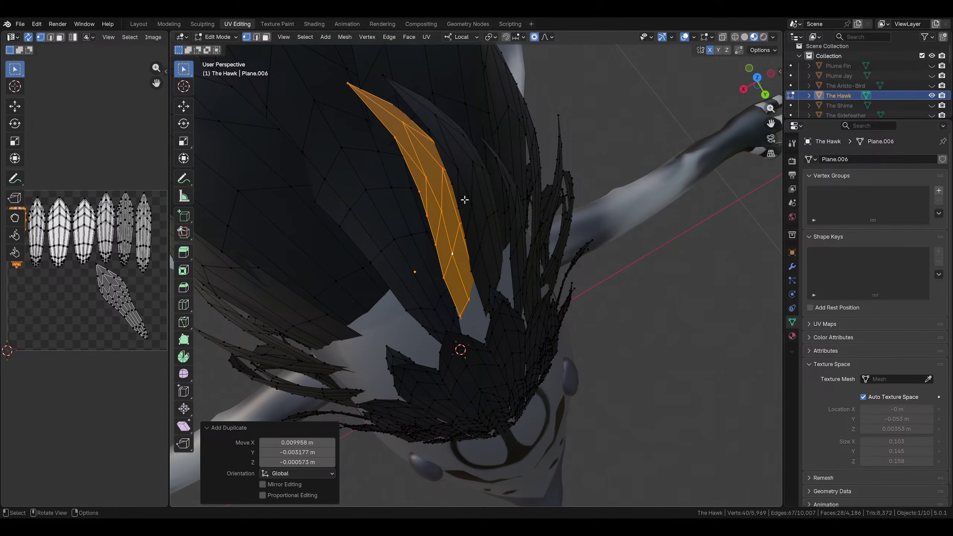
{"action": "key", "text": "s"}
{"action": "middle_click_drag", "start_coordinate": [464, 200], "coordinate": [385, 240]}
{"action": "left_click", "coordinate": [515, 170]}
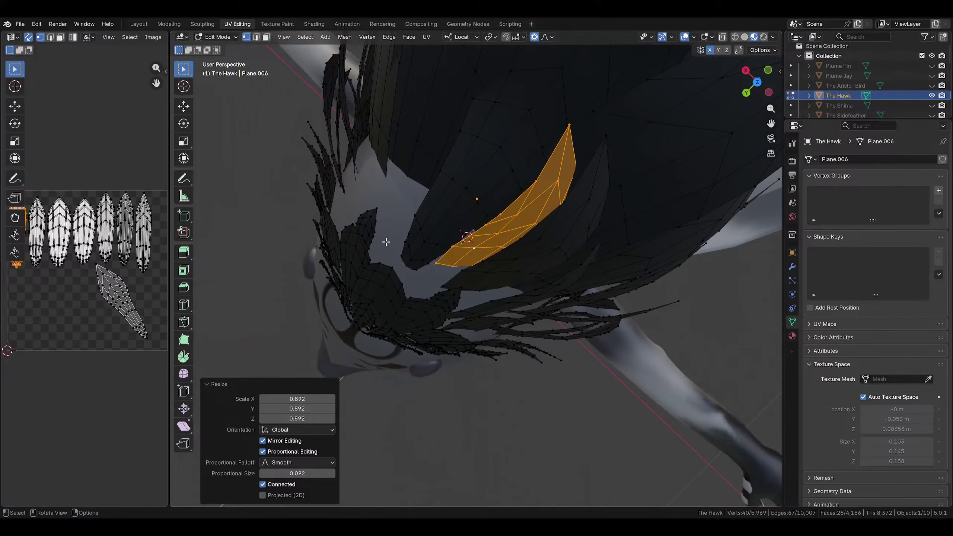
{"action": "key", "text": "g"}
{"action": "left_click", "coordinate": [352, 262]}
Duplicate the large central crown feather in the left view, rotate the copy by -11° and move it onto the crest's front
{"action": "middle_click_drag", "start_coordinate": [559, 183], "coordinate": [448, 196]}
{"action": "left_click", "coordinate": [465, 181]}
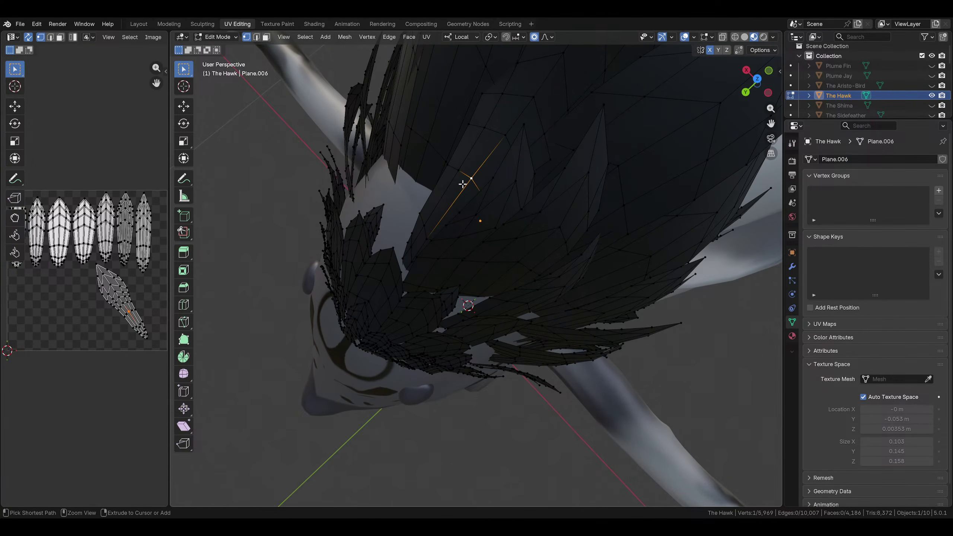
{"action": "key", "text": "ctrl+l"}
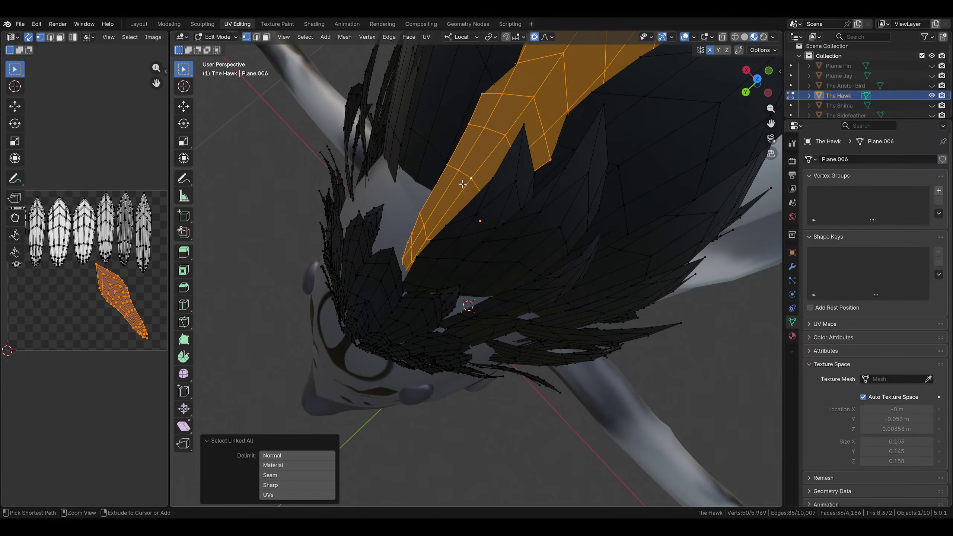
{"action": "left_click", "coordinate": [768, 91]}
{"action": "key", "text": "shift+d"}
{"action": "left_click", "coordinate": [588, 181]}
{"action": "key", "text": "r"}
{"action": "left_click", "coordinate": [631, 125]}
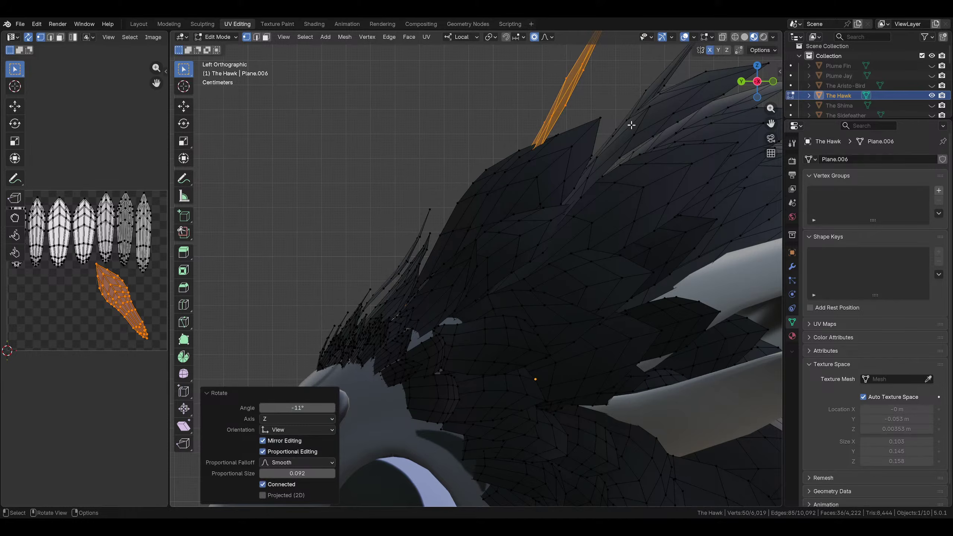
{"action": "key", "text": "g"}
{"action": "left_click", "coordinate": [566, 174]}
Select the four newly added side feathers as whole pieces, symmetrize them to the other side of the head and clear the selection
{"action": "middle_click_drag", "start_coordinate": [566, 174], "coordinate": [584, 160]}
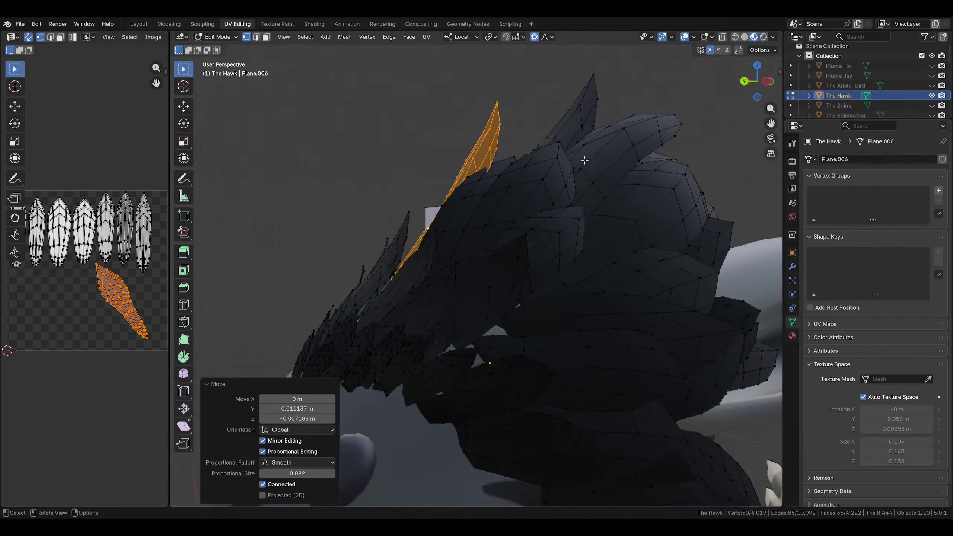
{"action": "left_click", "coordinate": [491, 103]}
{"action": "middle_click_drag", "start_coordinate": [492, 103], "coordinate": [423, 282]}
{"action": "scroll", "coordinate": [453, 228], "scroll_direction": "up", "scroll_amount": 3}
{"action": "left_click", "coordinate": [491, 184], "text": "shift"}
{"action": "scroll", "coordinate": [484, 223], "scroll_direction": "up", "scroll_amount": 2}
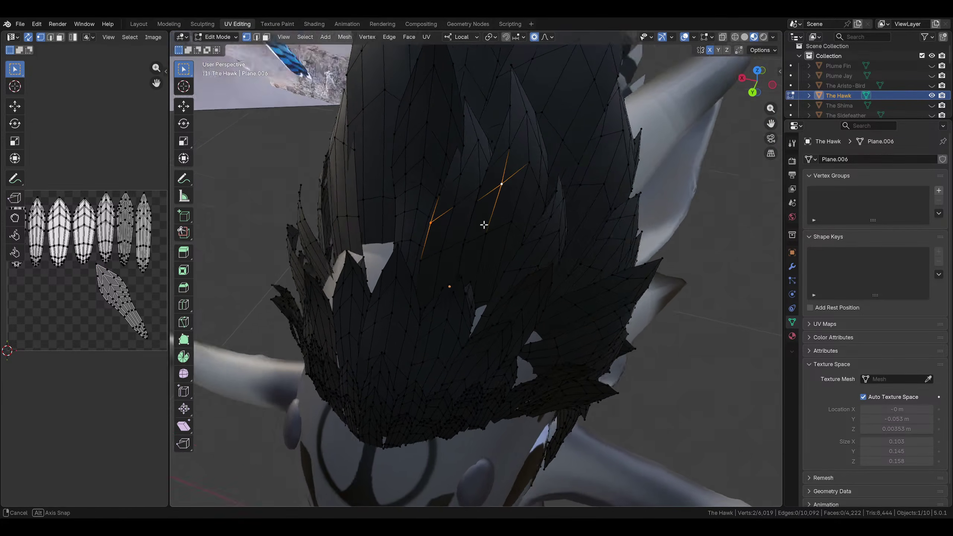
{"action": "middle_click_drag", "start_coordinate": [546, 237], "coordinate": [513, 266]}
{"action": "left_click", "coordinate": [466, 262], "text": "shift"}
{"action": "left_click", "coordinate": [454, 276], "text": "shift"}
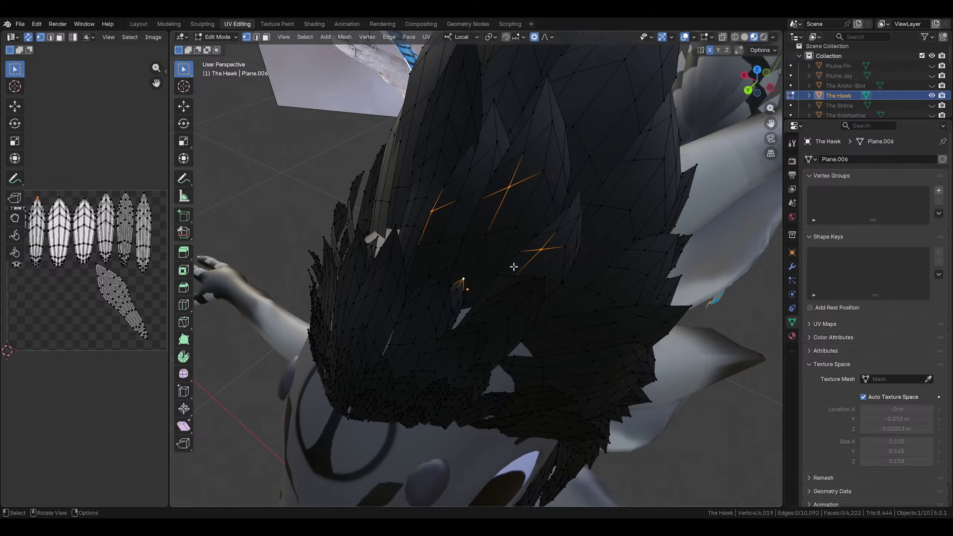
{"action": "key", "text": "ctrl+l"}
{"action": "middle_click_drag", "start_coordinate": [550, 248], "coordinate": [513, 187]}
{"action": "left_click", "coordinate": [552, 252], "text": "shift"}
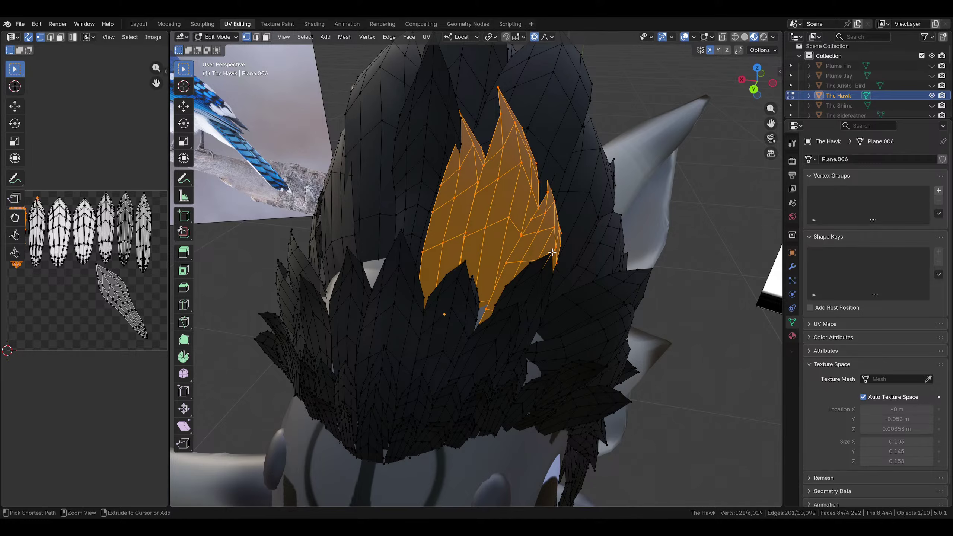
{"action": "key", "text": "ctrl+l"}
{"action": "left_click", "coordinate": [345, 37]}
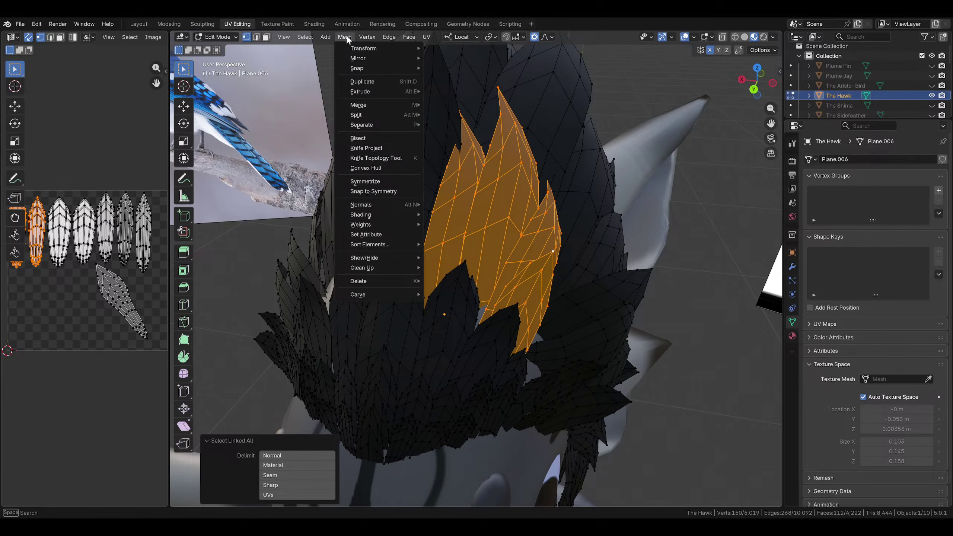
{"action": "left_click", "coordinate": [367, 182]}
{"action": "middle_click_drag", "start_coordinate": [413, 195], "coordinate": [561, 282]}
{"action": "key", "text": "alt+a"}
Move middle vertices of the large central crest feather in the left view to reshape its curve with proportional editing
{"action": "scroll", "coordinate": [561, 282], "scroll_direction": "up", "scroll_amount": 5}
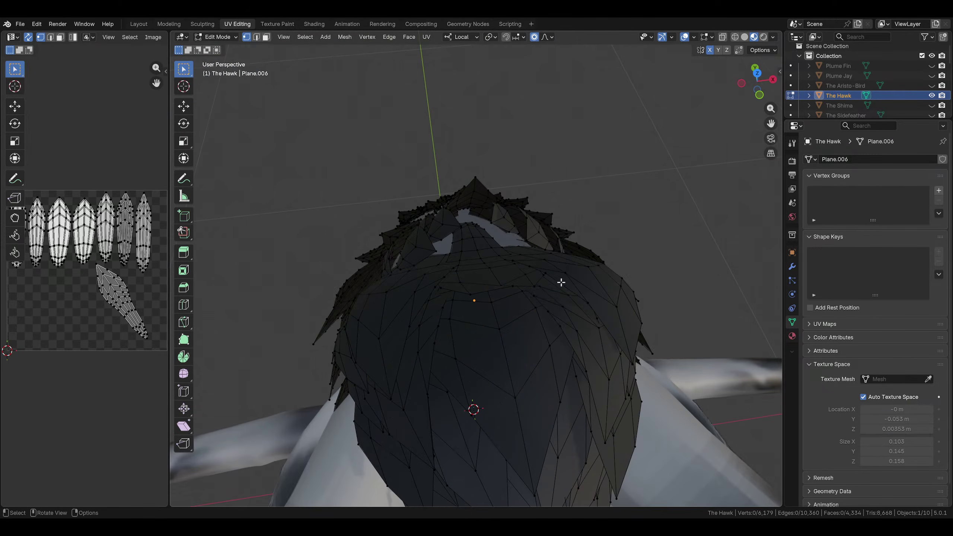
{"action": "left_click", "coordinate": [473, 233]}
{"action": "middle_click_drag", "start_coordinate": [473, 233], "coordinate": [723, 90]}
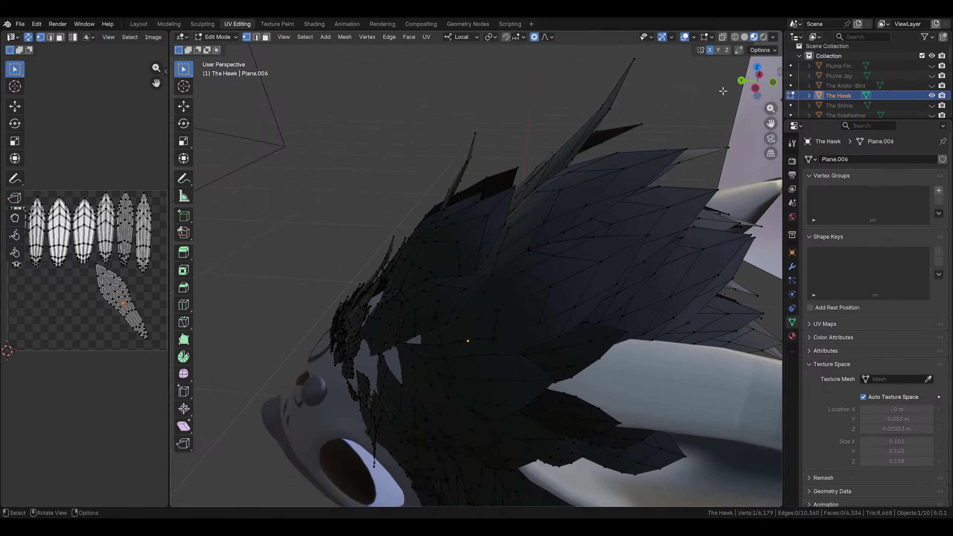
{"action": "left_click", "coordinate": [755, 88]}
{"action": "key", "text": "g"}
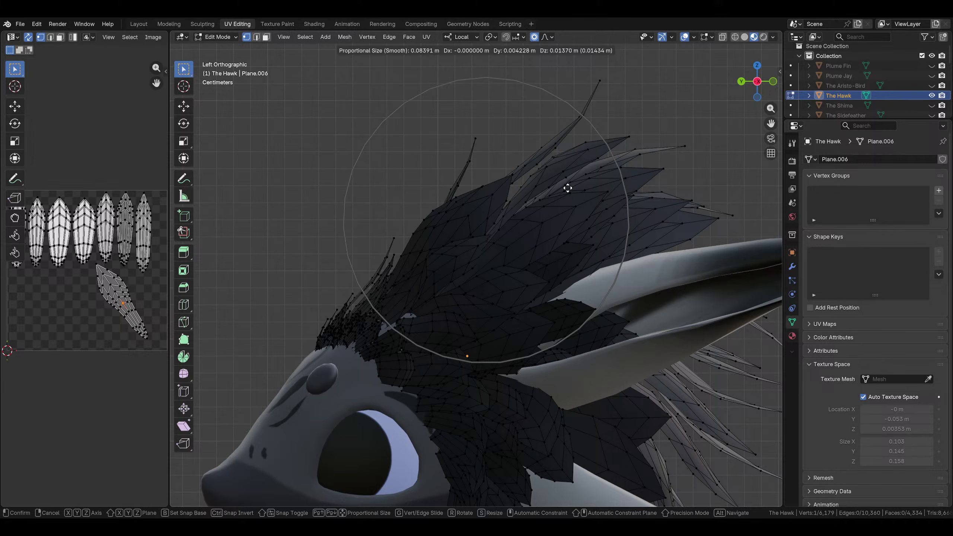
{"action": "scroll", "coordinate": [574, 172], "scroll_direction": "up", "scroll_amount": 1}
{"action": "left_click", "coordinate": [580, 158]}
{"action": "left_click", "coordinate": [553, 145]}
{"action": "key", "text": "g"}
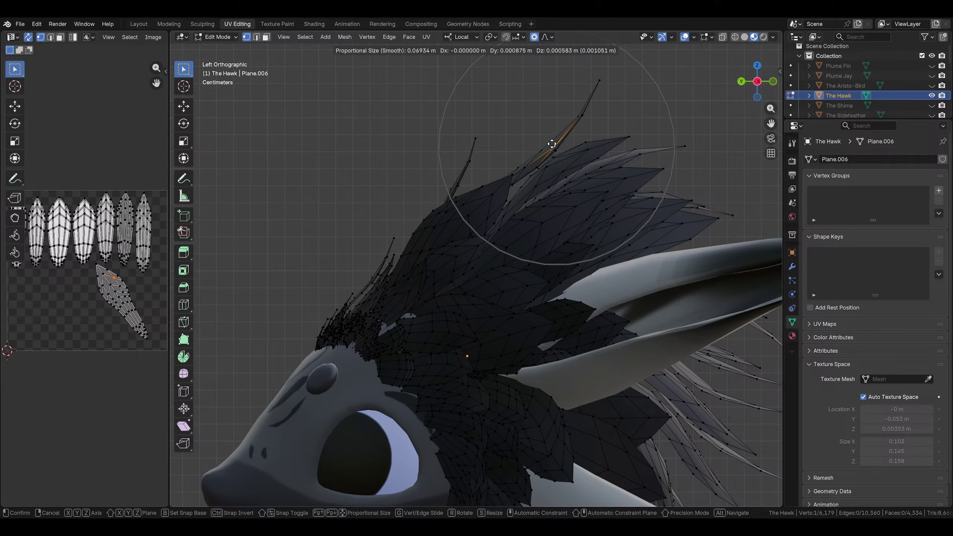
{"action": "left_click", "coordinate": [546, 140]}
Lower the tip of the large central crest feather and adjust its angle with rotations of 38.9° and -32.1°
{"action": "left_click", "coordinate": [598, 80]}
{"action": "key", "text": "r"}
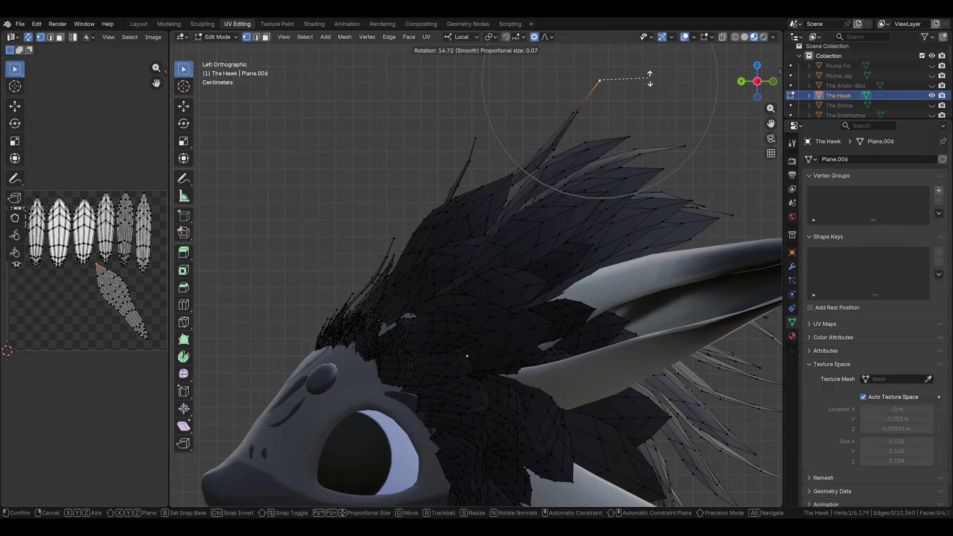
{"action": "left_click", "coordinate": [655, 104]}
{"action": "key", "text": "g"}
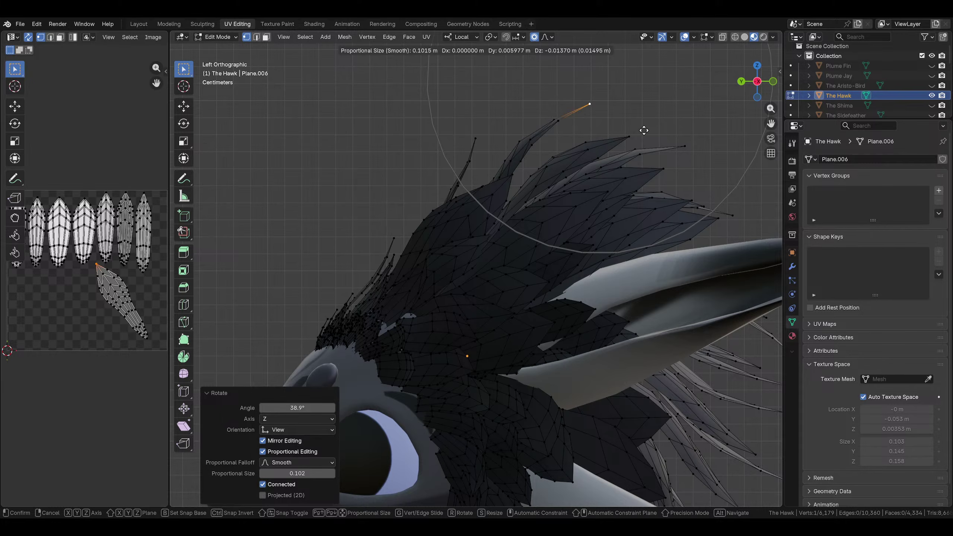
{"action": "left_click", "coordinate": [638, 126]}
{"action": "key", "text": "r"}
{"action": "left_click", "coordinate": [622, 90]}
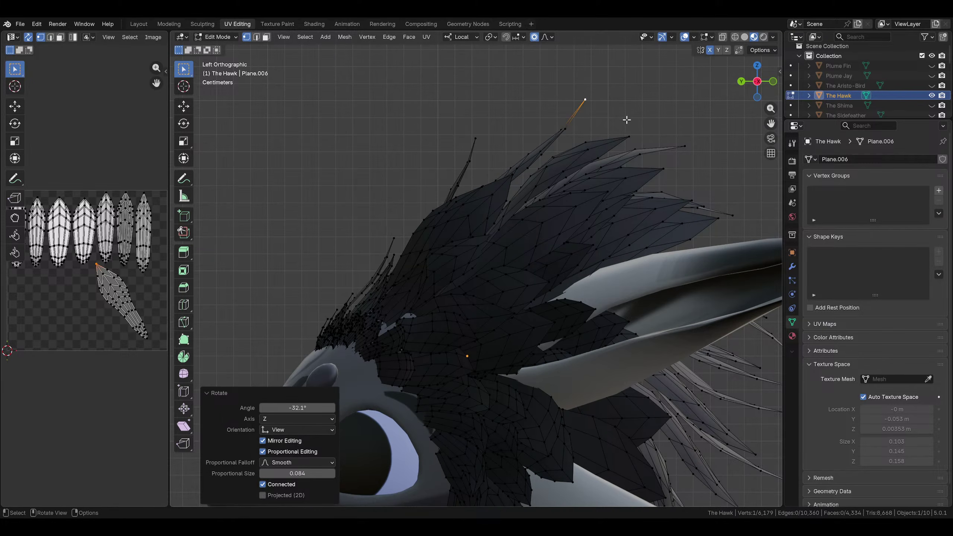
Select one small whole feather beside the gap above the brow, scale it by 1.715 and rotate it over the bare patch
{"action": "mouse_move", "coordinate": [578, 105]}
{"action": "middle_mouse_down"}
{"action": "mouse_move", "coordinate": [687, 145]}
{"action": "mouse_move", "coordinate": [610, 207]}
{"action": "mouse_move", "coordinate": [524, 229]}
{"action": "mouse_move", "coordinate": [537, 234]}
{"action": "mouse_move", "coordinate": [404, 330]}
{"action": "mouse_move", "coordinate": [467, 278]}
{"action": "mouse_move", "coordinate": [606, 229]}
{"action": "mouse_move", "coordinate": [646, 229]}
{"action": "mouse_move", "coordinate": [570, 270]}
{"action": "mouse_move", "coordinate": [731, 143]}
{"action": "mouse_move", "coordinate": [773, 129]}
{"action": "middle_mouse_up"}
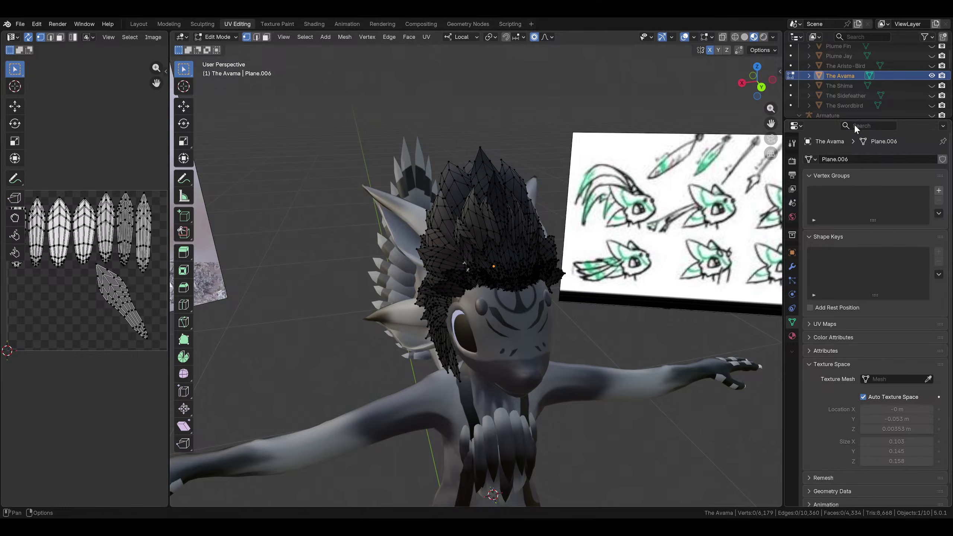
{"action": "middle_click_drag", "start_coordinate": [676, 327], "coordinate": [506, 294]}
{"action": "left_click", "coordinate": [561, 283]}
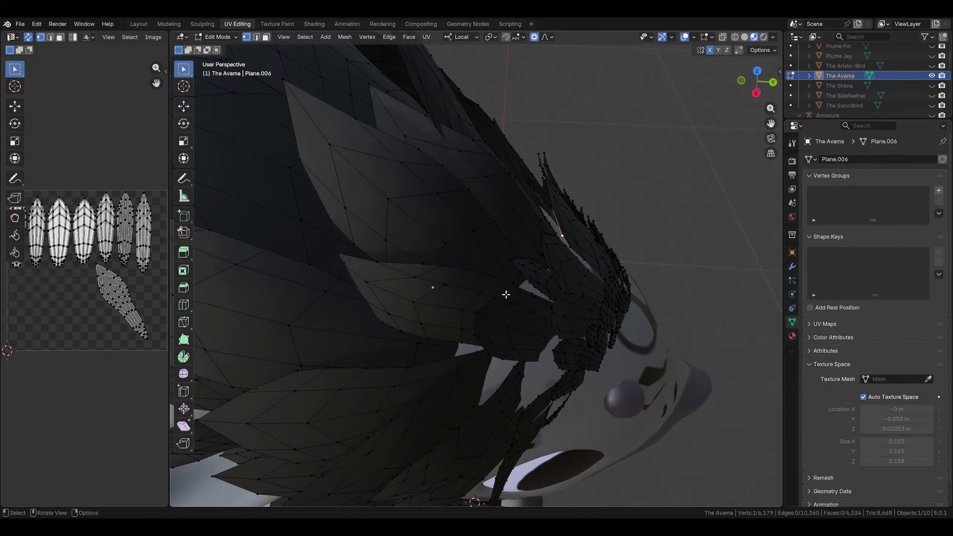
{"action": "key", "text": "ctrl+l"}
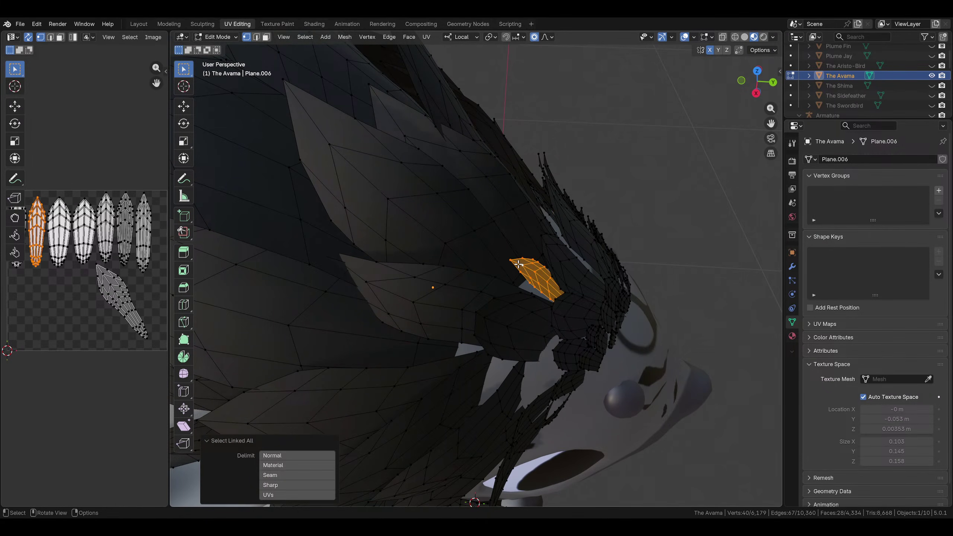
{"action": "key", "text": "s"}
{"action": "left_click", "coordinate": [662, 246]}
{"action": "key", "text": "r"}
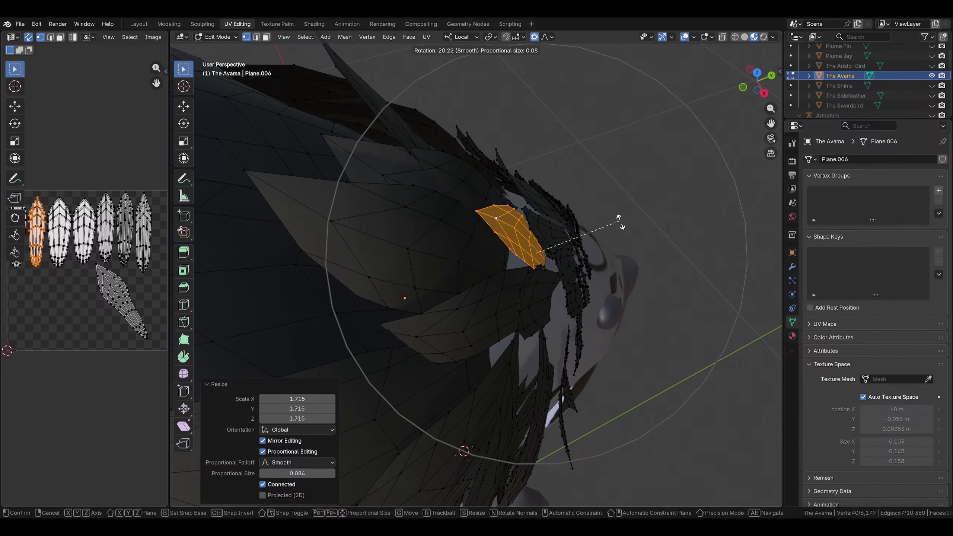
{"action": "left_click", "coordinate": [610, 225]}
{"action": "middle_click_drag", "start_coordinate": [610, 226], "coordinate": [632, 227]}
{"action": "key", "text": "r"}
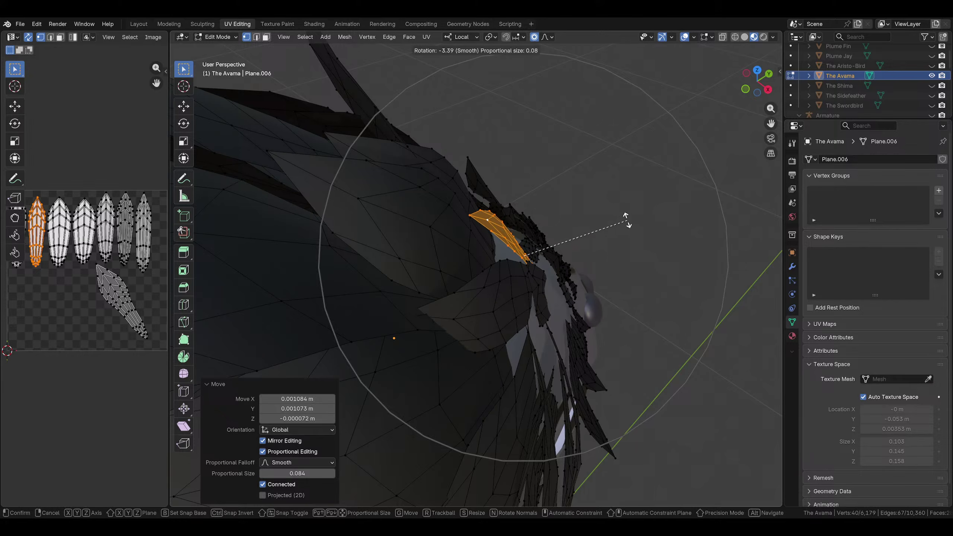
{"action": "left_click", "coordinate": [608, 220]}
Select the adjacent small front feather as a whole piece, move it toward the bare side of the forehead and resize it
{"action": "left_click", "coordinate": [525, 246]}
{"action": "key", "text": "ctrl+l"}
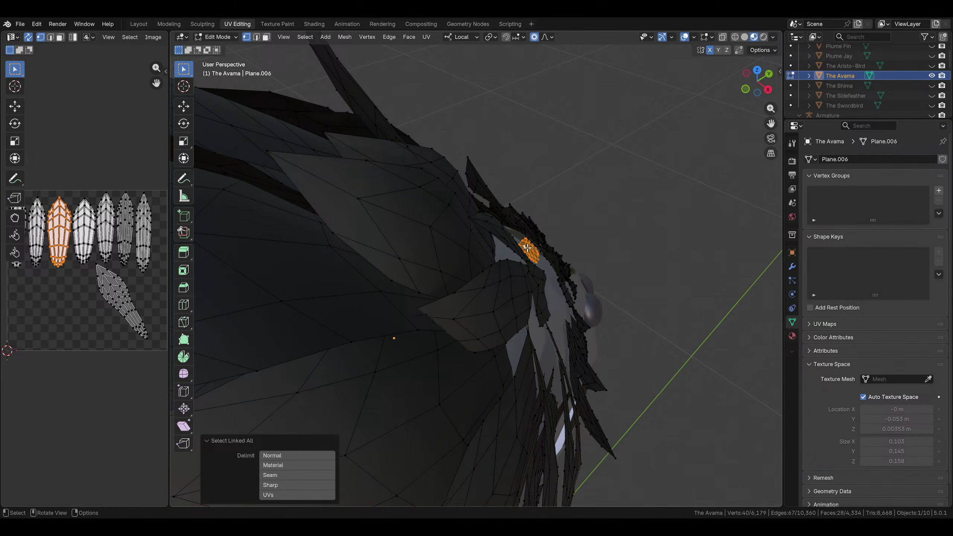
{"action": "middle_click_drag", "start_coordinate": [533, 247], "coordinate": [554, 279]}
{"action": "key", "text": "g"}
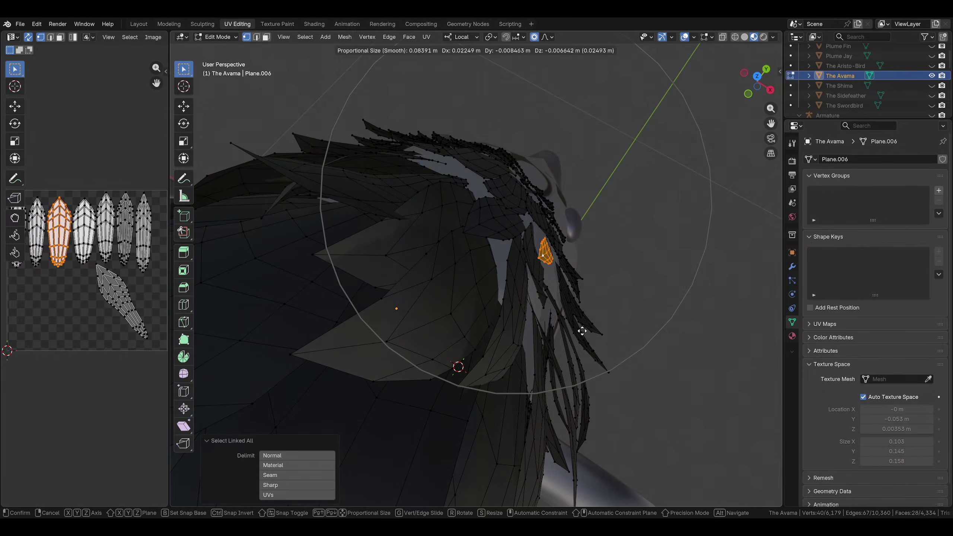
{"action": "left_click", "coordinate": [582, 330]}
{"action": "key", "text": "s"}
{"action": "middle_click_drag", "start_coordinate": [589, 239], "coordinate": [467, 328]}
{"action": "key", "text": "g"}
{"action": "left_click", "coordinate": [442, 314]}
Rotate the relocated front feather to follow the head's surface, then adjust its size and final position
{"action": "key", "text": "r"}
{"action": "left_click", "coordinate": [446, 296]}
{"action": "key", "text": "r"}
{"action": "left_click", "coordinate": [561, 216]}
{"action": "key", "text": "s"}
{"action": "left_click", "coordinate": [627, 323]}
{"action": "key", "text": "g"}
{"action": "left_click", "coordinate": [565, 330]}
Return The Avama to Object Mode, save the file and clear the selection to check the hairstyle on the character
{"action": "scroll", "coordinate": [572, 298], "scroll_direction": "down", "scroll_amount": 5}
{"action": "left_click", "coordinate": [602, 303]}
{"action": "scroll", "coordinate": [559, 315], "scroll_direction": "up", "scroll_amount": 3}
{"action": "left_click", "coordinate": [221, 37]}
{"action": "left_click", "coordinate": [223, 51]}
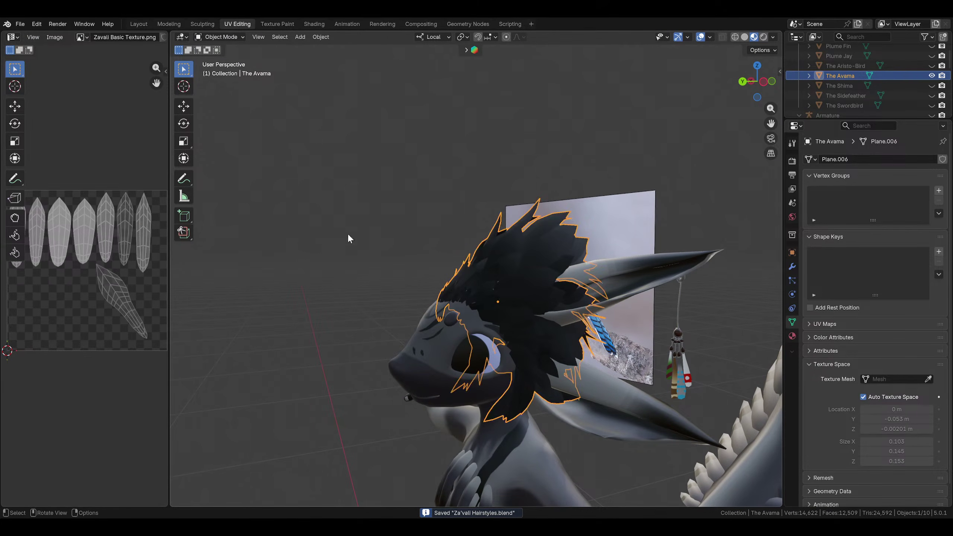
{"action": "left_click", "coordinate": [347, 232]}
{"action": "middle_click_drag", "start_coordinate": [347, 232], "coordinate": [397, 241]}
{"action": "scroll", "coordinate": [471, 299], "scroll_direction": "down", "scroll_amount": 2}
{"action": "scroll", "coordinate": [426, 231], "scroll_direction": "up", "scroll_amount": 2}
{"action": "middle_click_drag", "start_coordinate": [421, 301], "coordinate": [523, 332]}
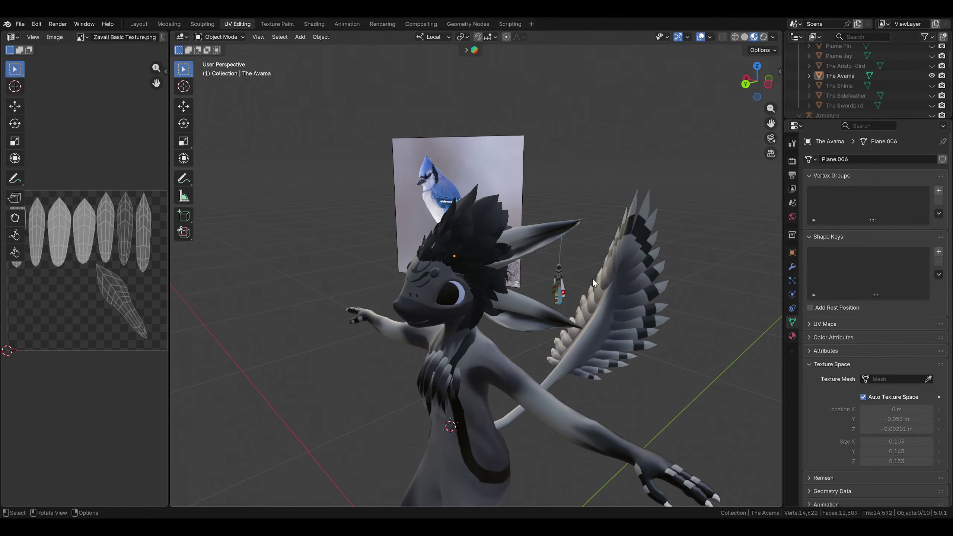
Hide The Avama, show The Aristo-Bird and select it with the view centred on it
{"action": "left_click", "coordinate": [931, 76]}
{"action": "left_click", "coordinate": [930, 76]}
{"action": "scroll", "coordinate": [931, 78], "scroll_direction": "up", "scroll_amount": 2}
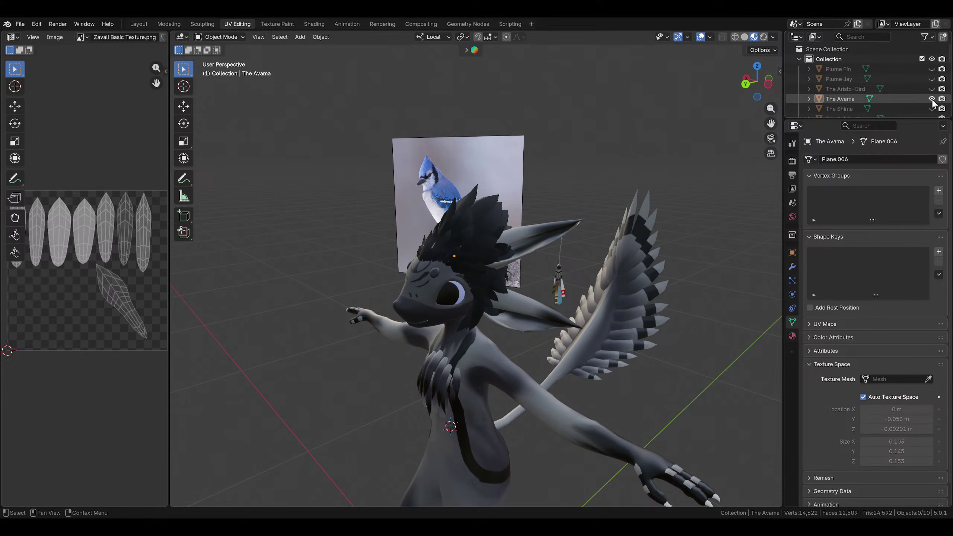
{"action": "left_click", "coordinate": [931, 99]}
{"action": "left_click", "coordinate": [932, 89]}
{"action": "left_click", "coordinate": [932, 89]}
{"action": "left_click", "coordinate": [932, 89]}
{"action": "left_click", "coordinate": [901, 89]}
{"action": "key", "text": "KP_Decimal"}
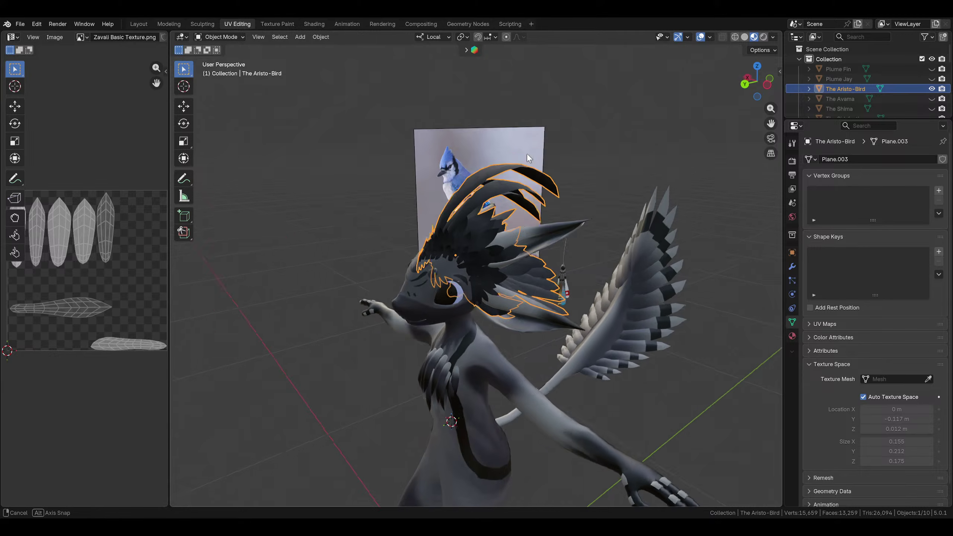
In Edit Mode, select the long curved crest feathers of The Aristo-Bird as whole pieces and separate them into their own object
{"action": "left_click", "coordinate": [220, 37]}
{"action": "left_click", "coordinate": [216, 59]}
{"action": "middle_click_drag", "start_coordinate": [375, 180], "coordinate": [432, 185]}
{"action": "left_click_drag", "start_coordinate": [433, 112], "coordinate": [559, 220]}
{"action": "middle_click_drag", "start_coordinate": [558, 220], "coordinate": [519, 203]}
{"action": "key", "text": "ctrl+l"}
{"action": "right_click", "coordinate": [450, 429]}
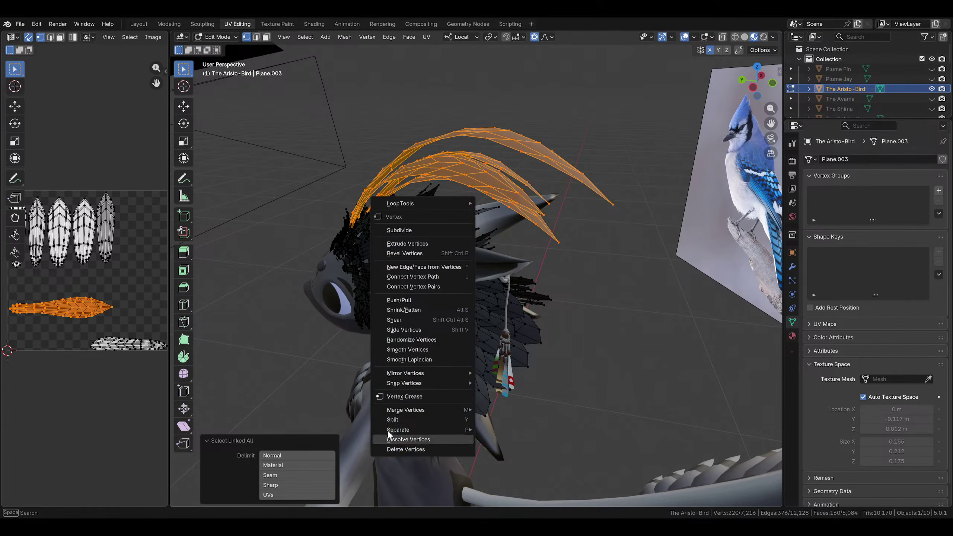
{"action": "mouse_move", "coordinate": [451, 431]}
{"action": "left_click", "coordinate": [503, 429]}
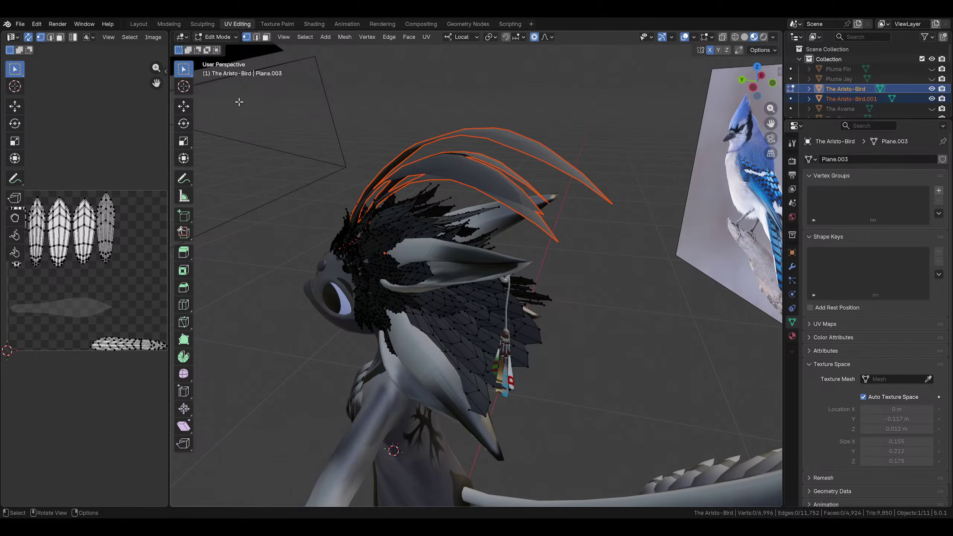
Return to Object Mode, select the separated crest feathers and rename that object as Plume Elegant
{"action": "left_click", "coordinate": [223, 38]}
{"action": "left_click", "coordinate": [223, 50]}
{"action": "left_click", "coordinate": [494, 185]}
{"action": "middle_click_drag", "start_coordinate": [494, 184], "coordinate": [525, 195]}
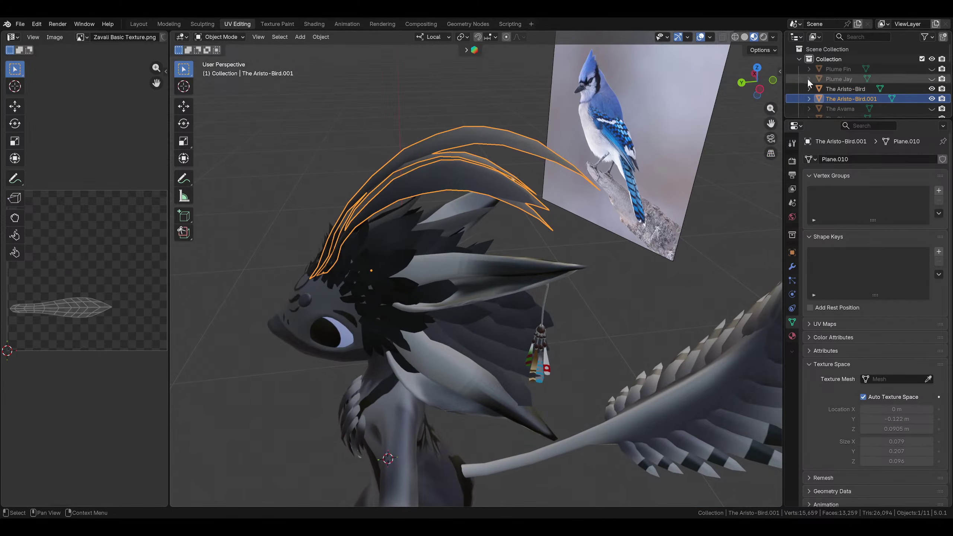
{"action": "double_click", "coordinate": [850, 98]}
{"action": "scroll", "coordinate": [852, 96], "scroll_direction": "down", "scroll_amount": 2}
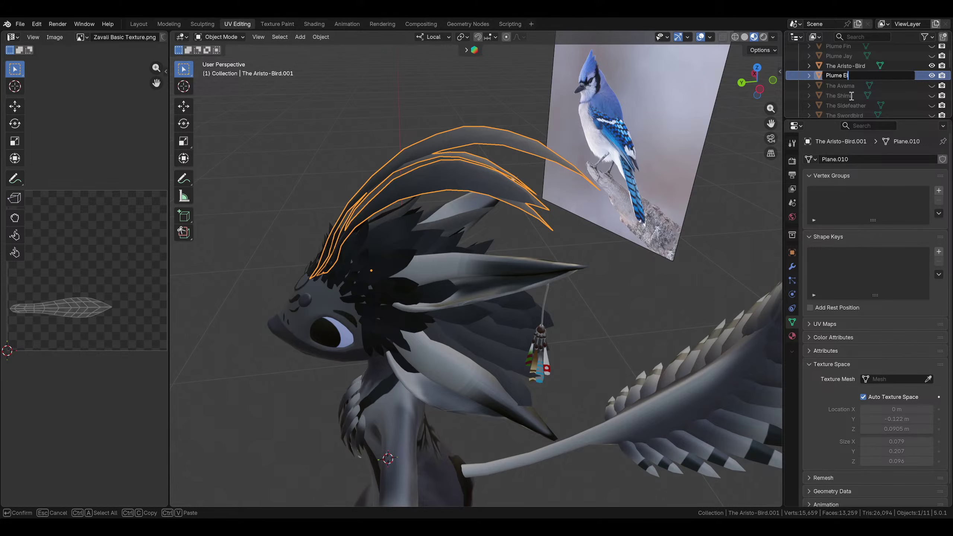
{"action": "key", "text": "Return"}
Select The Aristo-Bird and enter Edit Mode on its mesh
{"action": "middle_click_drag", "start_coordinate": [742, 173], "coordinate": [487, 297]}
{"action": "scroll", "coordinate": [844, 70], "scroll_direction": "up", "scroll_amount": 2}
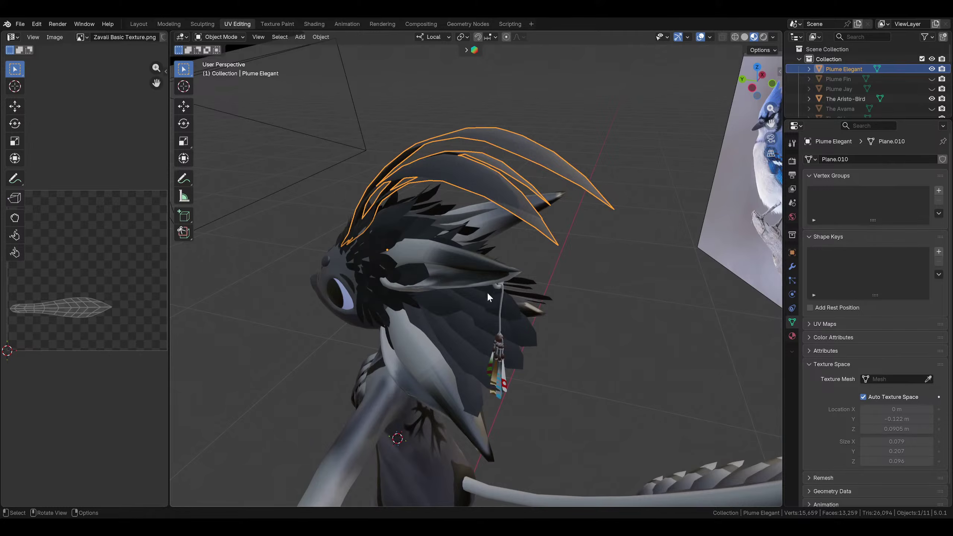
{"action": "left_click", "coordinate": [487, 296]}
{"action": "scroll", "coordinate": [455, 314], "scroll_direction": "up", "scroll_amount": 4}
{"action": "left_click", "coordinate": [219, 36]}
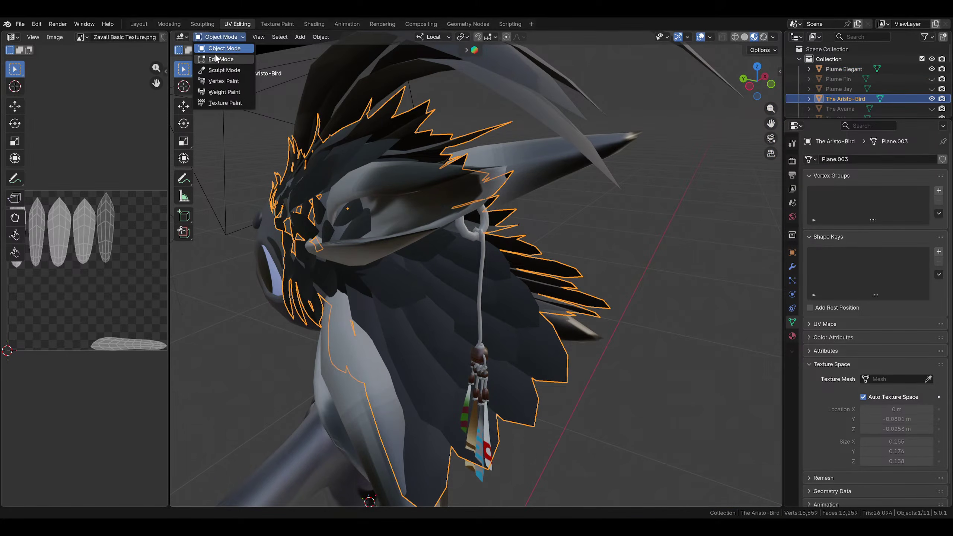
{"action": "left_click", "coordinate": [220, 59]}
Select the long rear feathers on one side of the head as whole pieces and save the file
{"action": "middle_click_drag", "start_coordinate": [413, 225], "coordinate": [578, 393]}
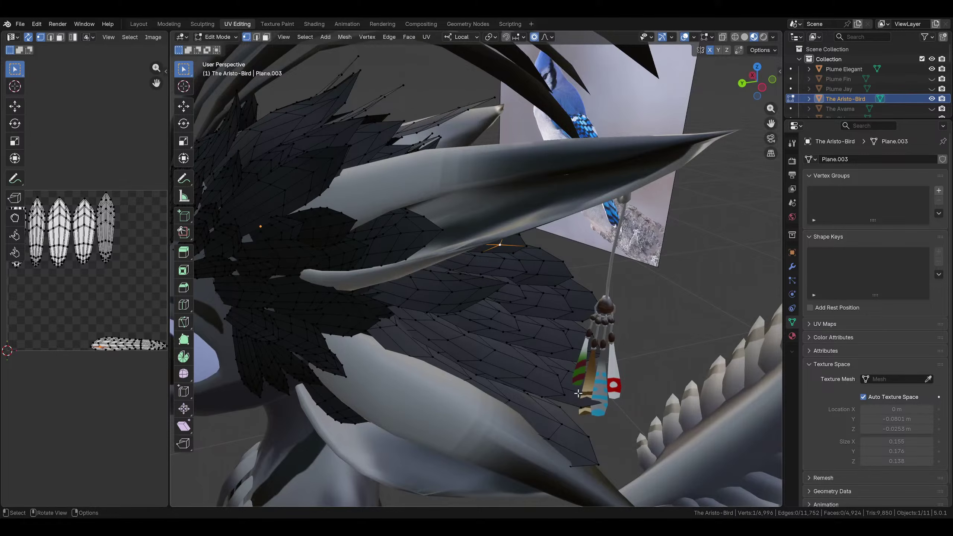
{"action": "left_click_drag", "start_coordinate": [636, 416], "coordinate": [466, 298]}
{"action": "middle_click_drag", "start_coordinate": [525, 331], "coordinate": [472, 317]}
{"action": "left_click_drag", "start_coordinate": [465, 269], "coordinate": [512, 312]}
{"action": "middle_click_drag", "start_coordinate": [512, 312], "coordinate": [465, 315]}
{"action": "middle_click_drag", "start_coordinate": [468, 241], "coordinate": [487, 238]}
{"action": "key", "text": "ctrl+l"}
{"action": "key", "text": "ctrl+q"}
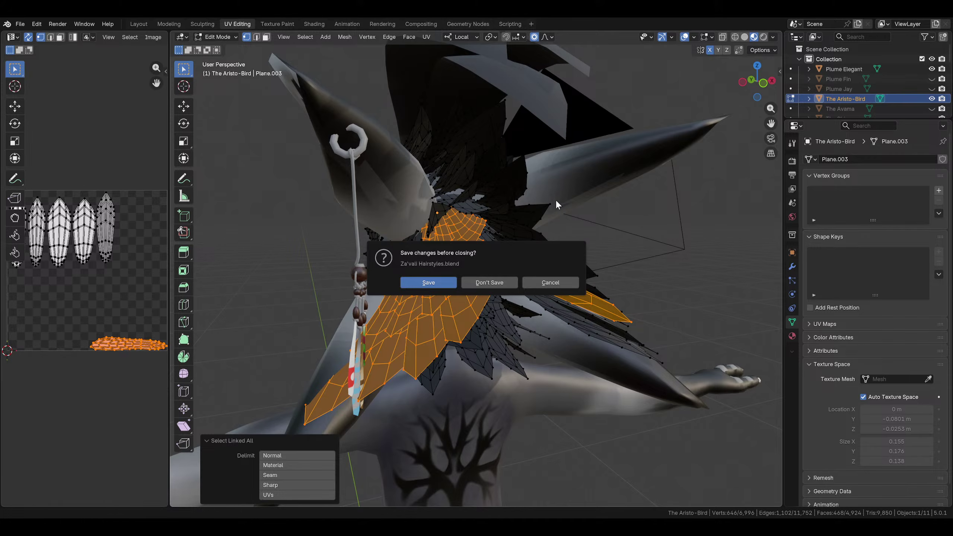
{"action": "key", "text": "Escape"}
{"action": "key", "text": "ctrl+z"}
{"action": "middle_click_drag", "start_coordinate": [488, 239], "coordinate": [429, 198]}
{"action": "key", "text": "ctrl+l"}
{"action": "key", "text": "ctrl+s"}
Extend the selection to the mirrored rear feathers across the X axis and separate both sides into their own object
{"action": "left_click", "coordinate": [306, 37]}
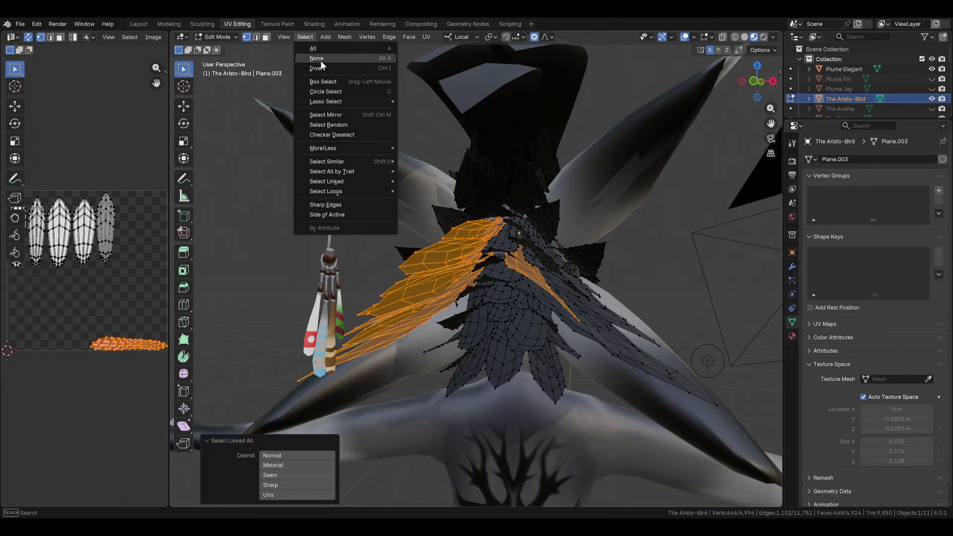
{"action": "left_click", "coordinate": [330, 113]}
{"action": "middle_click_drag", "start_coordinate": [331, 111], "coordinate": [536, 223]}
{"action": "right_click", "coordinate": [532, 257]}
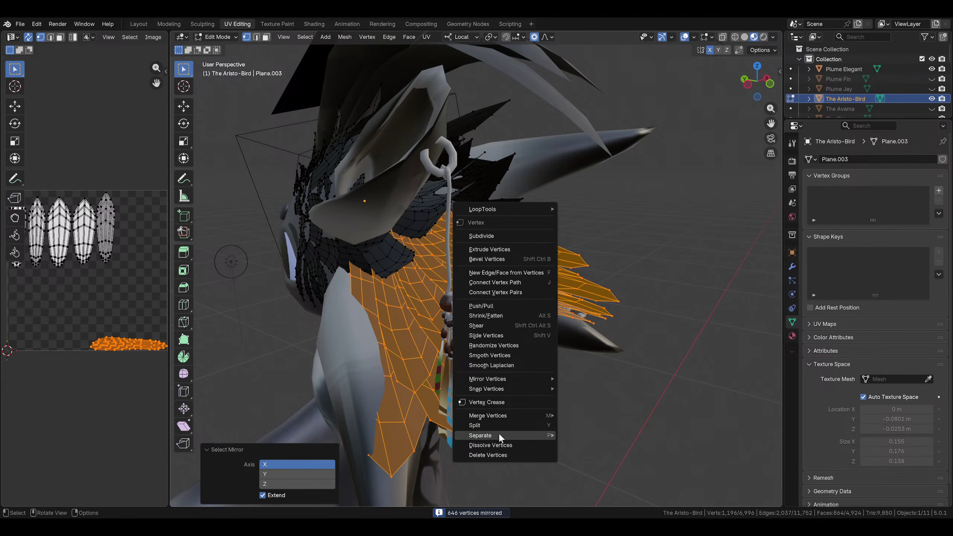
{"action": "mouse_move", "coordinate": [498, 434]}
{"action": "left_click", "coordinate": [571, 435]}
Return to Object Mode, select the separated rear feathers and rename that object as Plume Aristo-Bird
{"action": "middle_click_drag", "start_coordinate": [572, 435], "coordinate": [581, 259]}
{"action": "left_click", "coordinate": [222, 37]}
{"action": "left_click", "coordinate": [227, 47]}
{"action": "left_click", "coordinate": [428, 296]}
{"action": "double_click", "coordinate": [856, 108]}
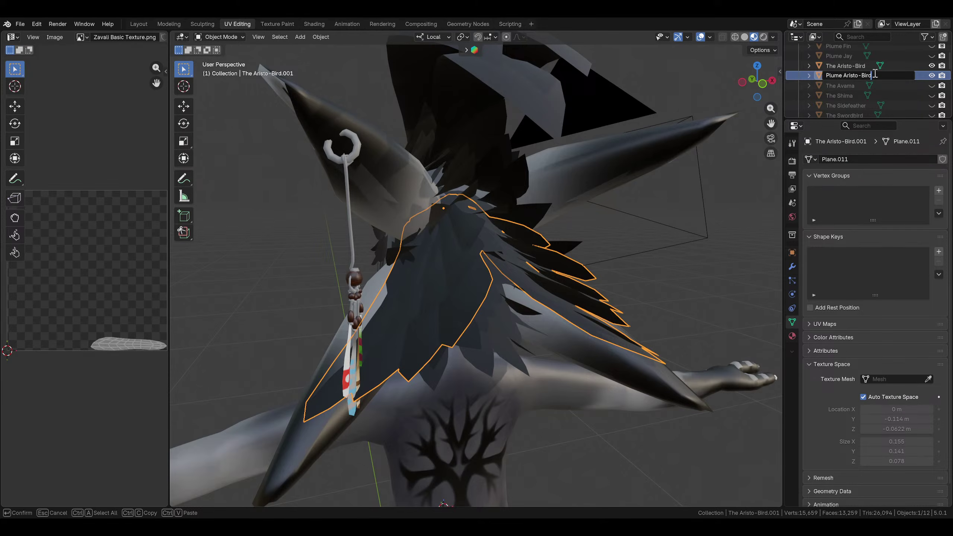
{"action": "type", "text": "Plume Aristo-Bird"}
{"action": "key", "text": "Return"}
Hide Plume Elegant and Plume Aristo-Bird so that only The Aristo-Bird base hairstyle is shown
{"action": "middle_click_drag", "start_coordinate": [671, 183], "coordinate": [732, 162]}
{"action": "left_click", "coordinate": [931, 76]}
{"action": "scroll", "coordinate": [929, 79], "scroll_direction": "up", "scroll_amount": 3}
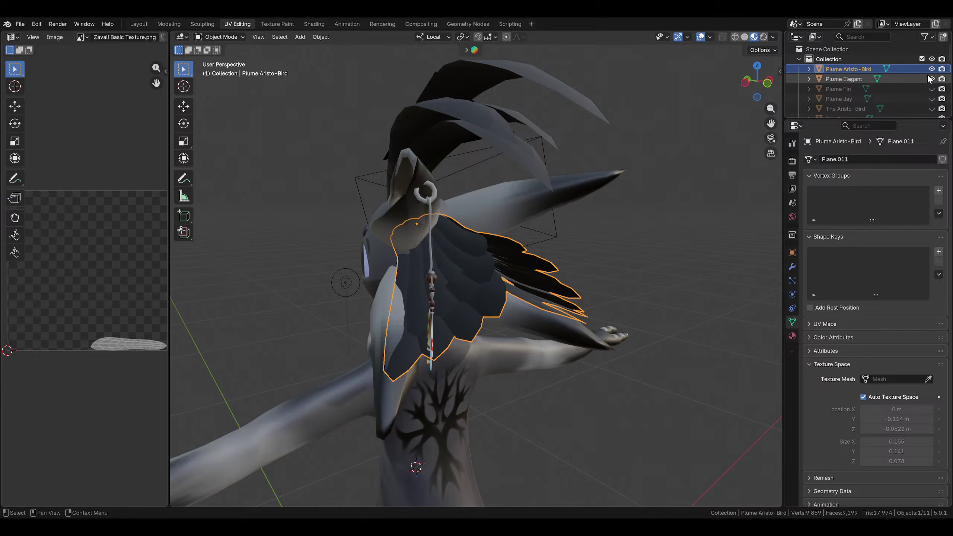
{"action": "left_click", "coordinate": [932, 79]}
{"action": "middle_click_drag", "start_coordinate": [549, 222], "coordinate": [568, 232]}
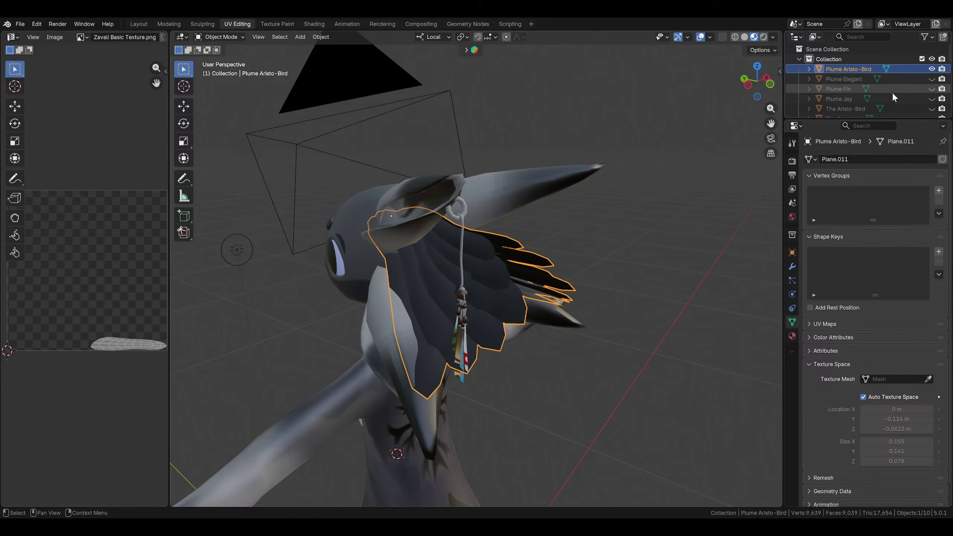
{"action": "left_click", "coordinate": [930, 69]}
{"action": "scroll", "coordinate": [919, 81], "scroll_direction": "down", "scroll_amount": 4}
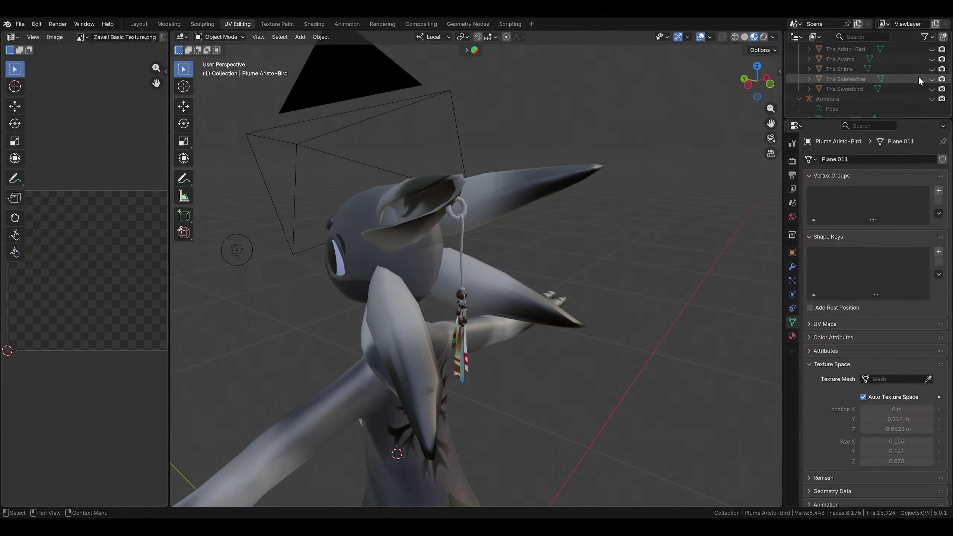
{"action": "scroll", "coordinate": [925, 81], "scroll_direction": "up", "scroll_amount": 2}
{"action": "left_click", "coordinate": [931, 69]}
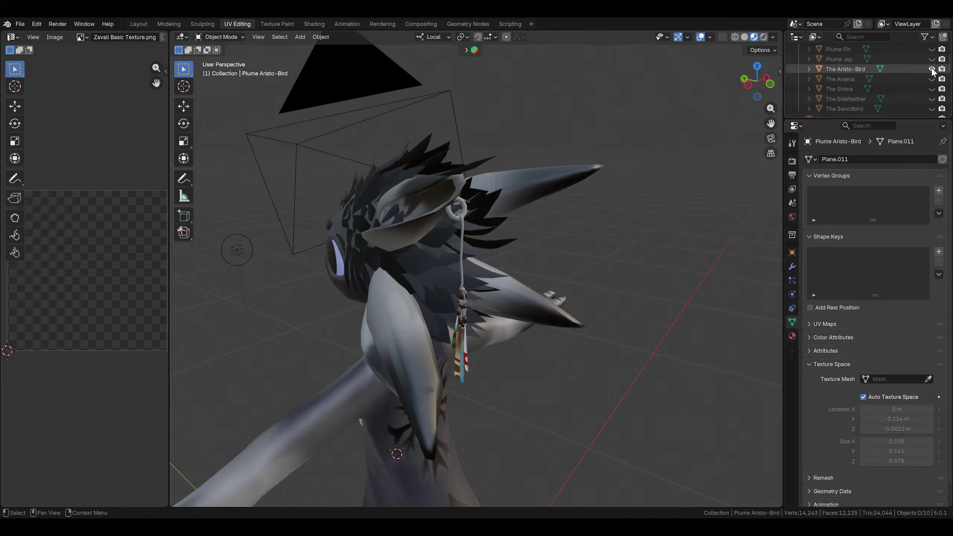
Select the Aristo-Bird base hairstyle and rename it as The Dr
{"action": "middle_click_drag", "start_coordinate": [694, 195], "coordinate": [556, 253]}
{"action": "left_click", "coordinate": [555, 254]}
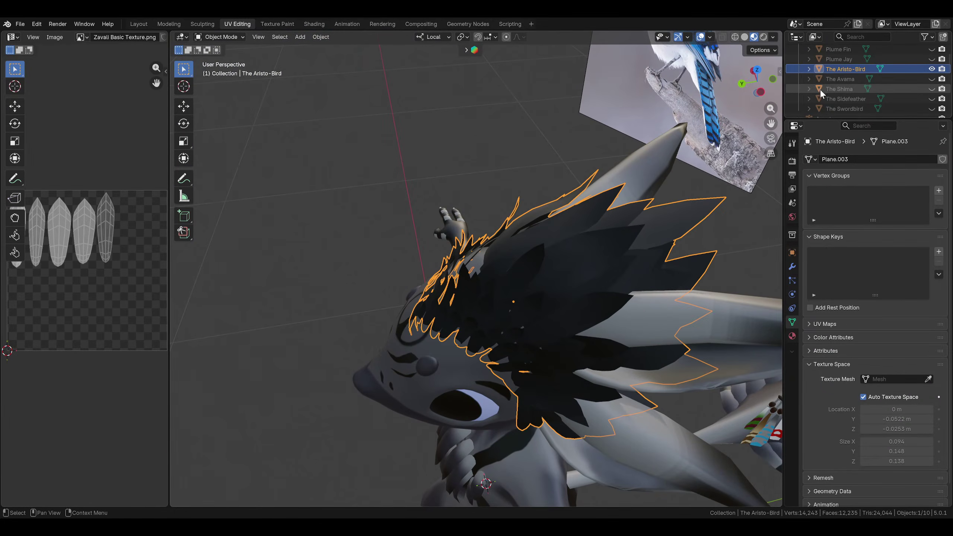
{"action": "double_click", "coordinate": [845, 67]}
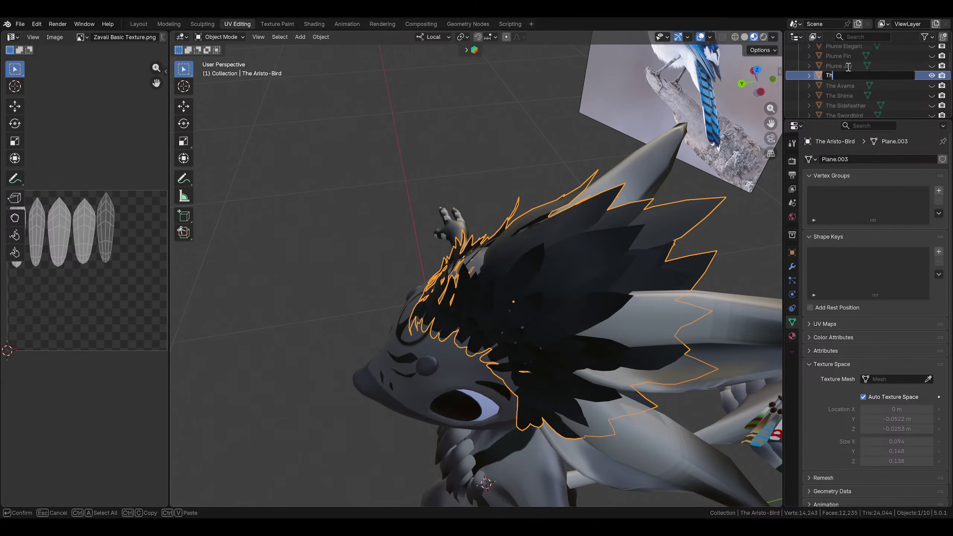
{"action": "key", "text": "Return"}
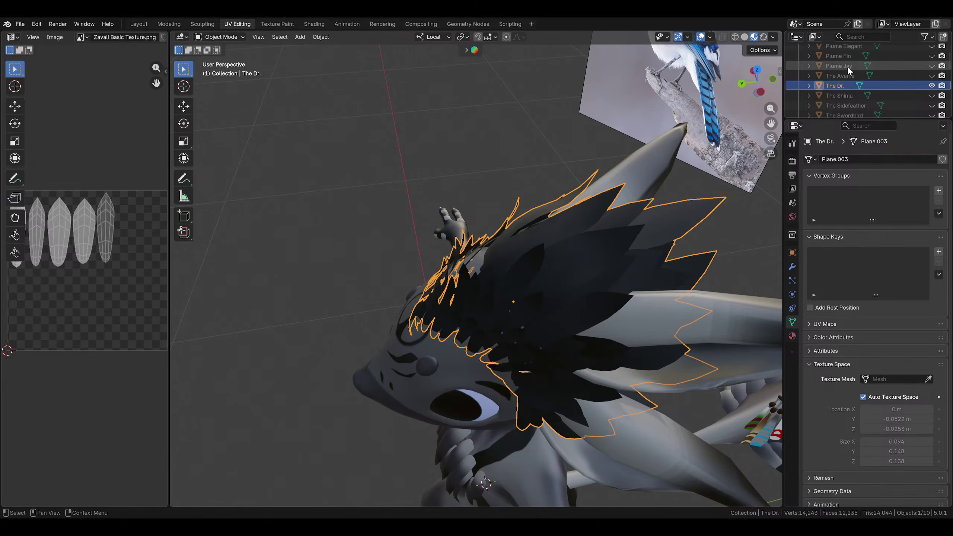
Rename the selected base hairstyle as The Doc
{"action": "middle_click_drag", "start_coordinate": [565, 132], "coordinate": [515, 244]}
{"action": "double_click", "coordinate": [835, 87]}
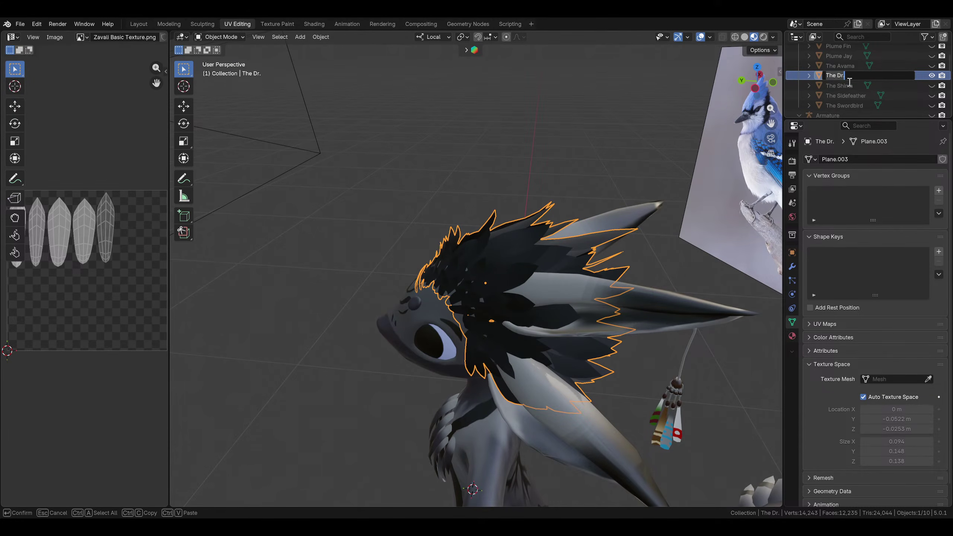
{"action": "key", "text": "Return"}
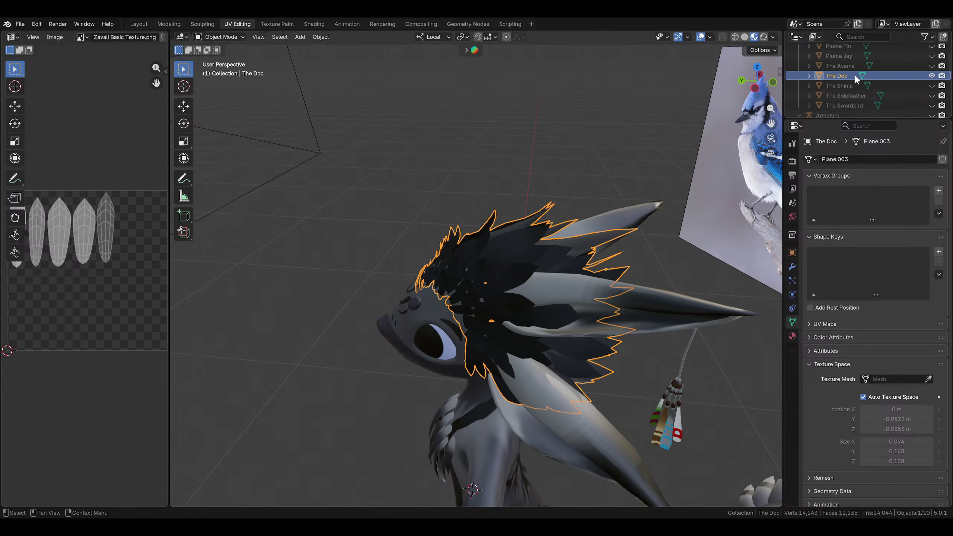
Enter Edit Mode on The Doc and select two whole feathers at the upper edge of the back of the head
{"action": "middle_click_drag", "start_coordinate": [406, 174], "coordinate": [525, 239]}
{"action": "scroll", "coordinate": [526, 238], "scroll_direction": "up", "scroll_amount": 6}
{"action": "middle_click_drag", "start_coordinate": [526, 238], "coordinate": [466, 294]}
{"action": "left_click", "coordinate": [220, 37]}
{"action": "left_click", "coordinate": [221, 59]}
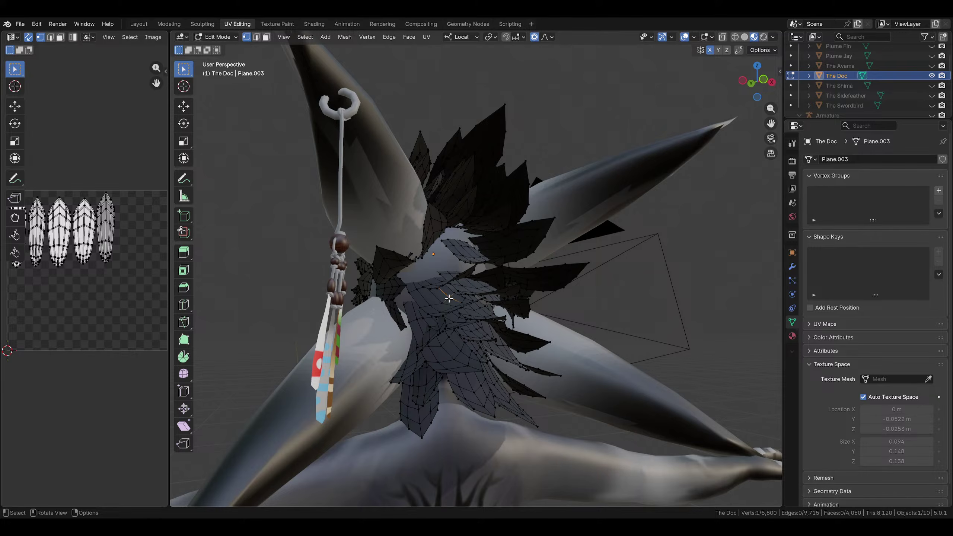
{"action": "scroll", "coordinate": [448, 298], "scroll_direction": "up", "scroll_amount": 2}
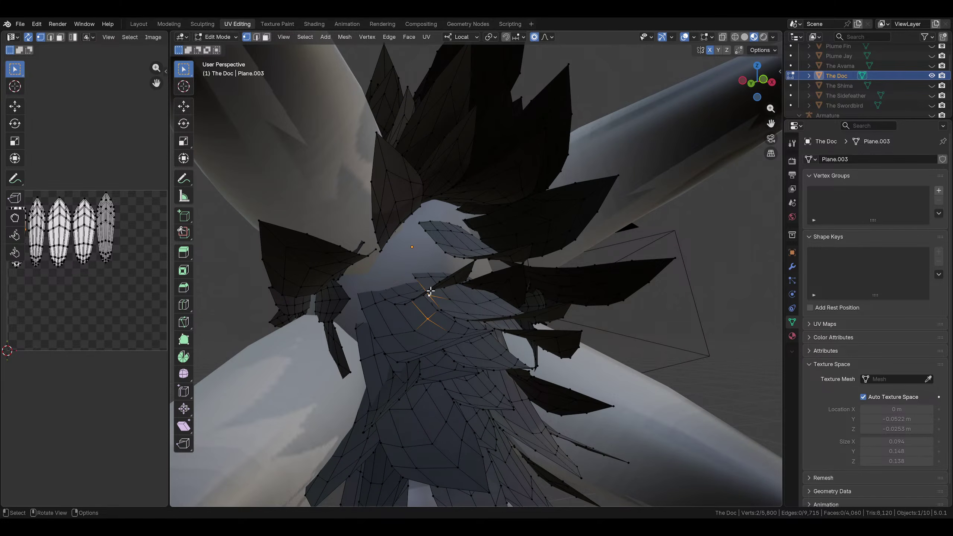
{"action": "key", "text": "ctrl+l"}
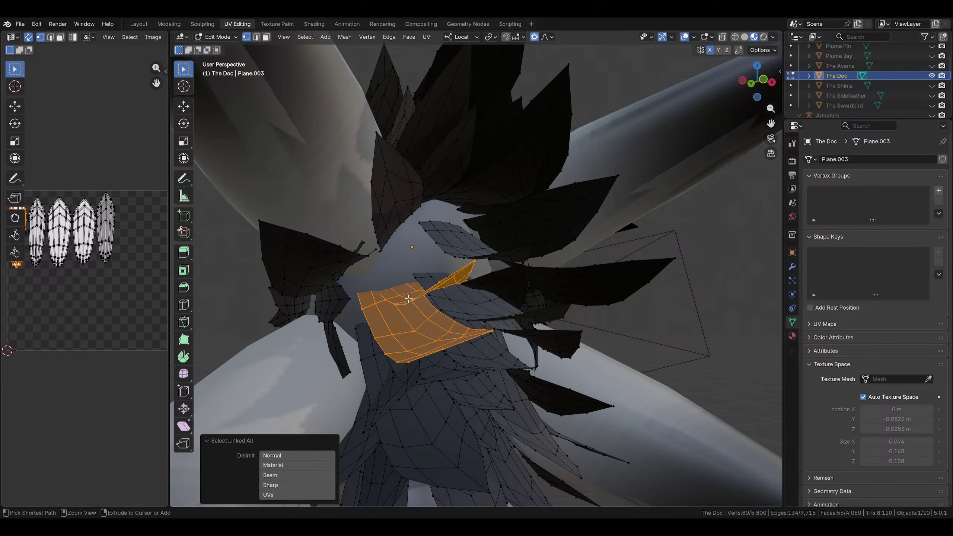
Duplicate the two selected feathers, move the copies along Z and rotate them toward the bare back of the head, finishing with -19.8°
{"action": "key", "text": "shift+d"}
{"action": "key", "text": "z"}
{"action": "left_click", "coordinate": [420, 306]}
{"action": "middle_click_drag", "start_coordinate": [420, 306], "coordinate": [439, 307]}
{"action": "key", "text": "r"}
{"action": "left_click", "coordinate": [540, 308]}
{"action": "middle_click_drag", "start_coordinate": [540, 308], "coordinate": [499, 274]}
{"action": "key", "text": "r"}
{"action": "left_click", "coordinate": [461, 244]}
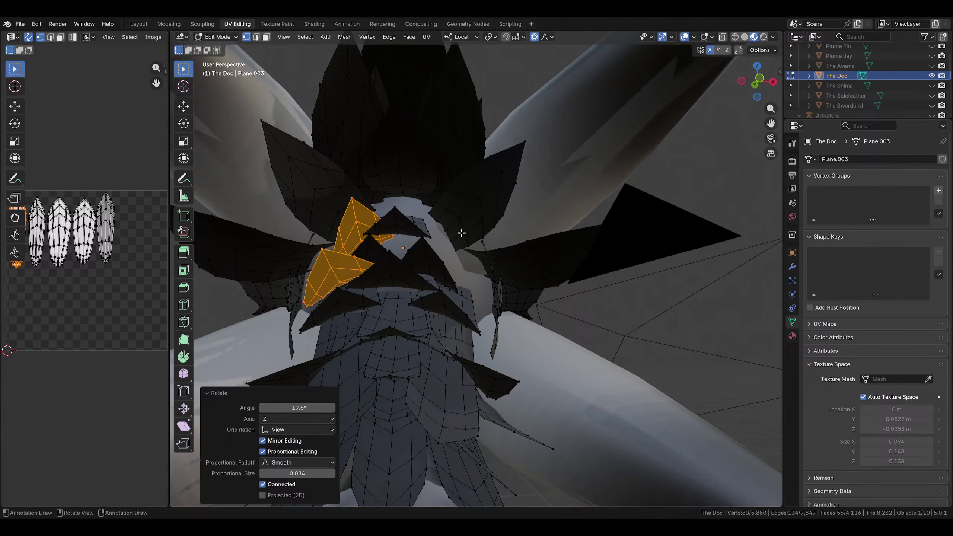
Move and rotate the two copied feathers to lie against the bare back of the head
{"action": "key", "text": "g"}
{"action": "left_click", "coordinate": [449, 248]}
{"action": "middle_click_drag", "start_coordinate": [449, 247], "coordinate": [580, 266]}
{"action": "key", "text": "r"}
{"action": "left_click", "coordinate": [425, 265]}
Select only the lower of the two copied feathers, then rotate and move it to overlap the neighbouring feathers on the back of the head
{"action": "left_click", "coordinate": [373, 384]}
{"action": "key", "text": "ctrl+l"}
{"action": "key", "text": "r"}
{"action": "left_click", "coordinate": [615, 199]}
{"action": "key", "text": "g"}
{"action": "left_click", "coordinate": [602, 204]}
{"action": "key", "text": "r"}
{"action": "left_click", "coordinate": [546, 414]}
{"action": "middle_click_drag", "start_coordinate": [546, 414], "coordinate": [524, 285]}
{"action": "key", "text": "g"}
{"action": "left_click", "coordinate": [506, 288]}
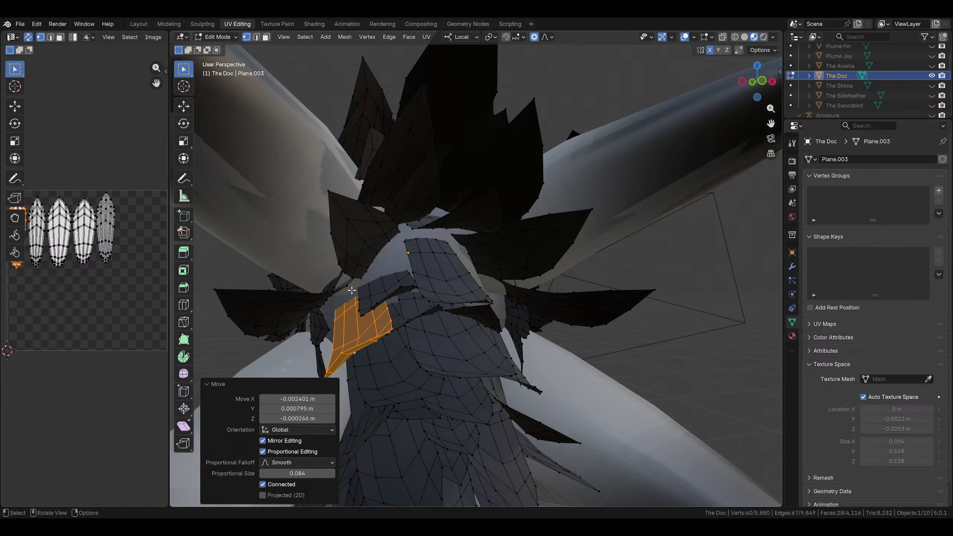
Select the whole upper copied feather beside the centre feather and rotate it to follow the curve of the head
{"action": "left_click", "coordinate": [387, 288]}
{"action": "key", "text": "ctrl+l"}
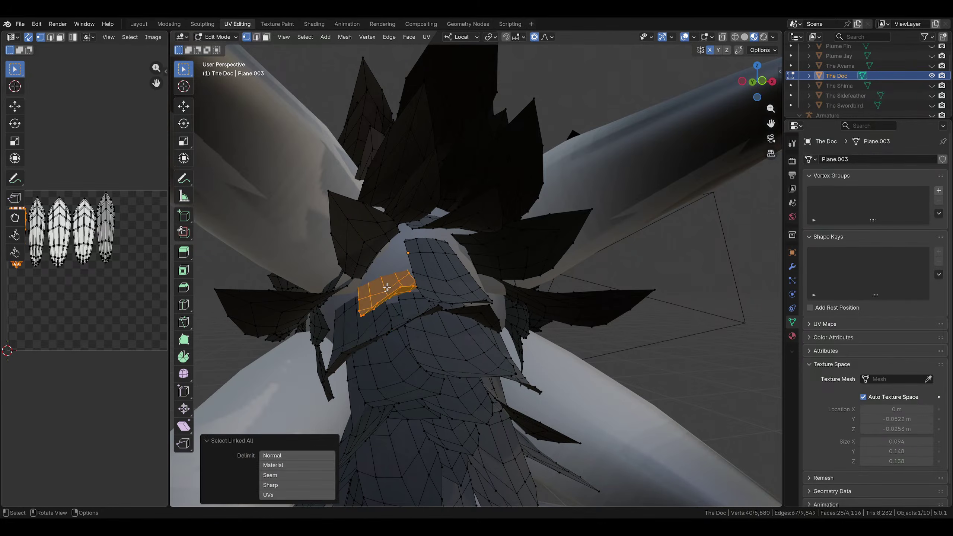
{"action": "key", "text": "r"}
{"action": "left_click", "coordinate": [413, 285]}
Duplicate the centre feather on the back of the head and rotate the copy 6.28° in the right side view
{"action": "middle_click_drag", "start_coordinate": [413, 285], "coordinate": [640, 127]}
{"action": "left_click", "coordinate": [395, 264]}
{"action": "key", "text": "ctrl+l"}
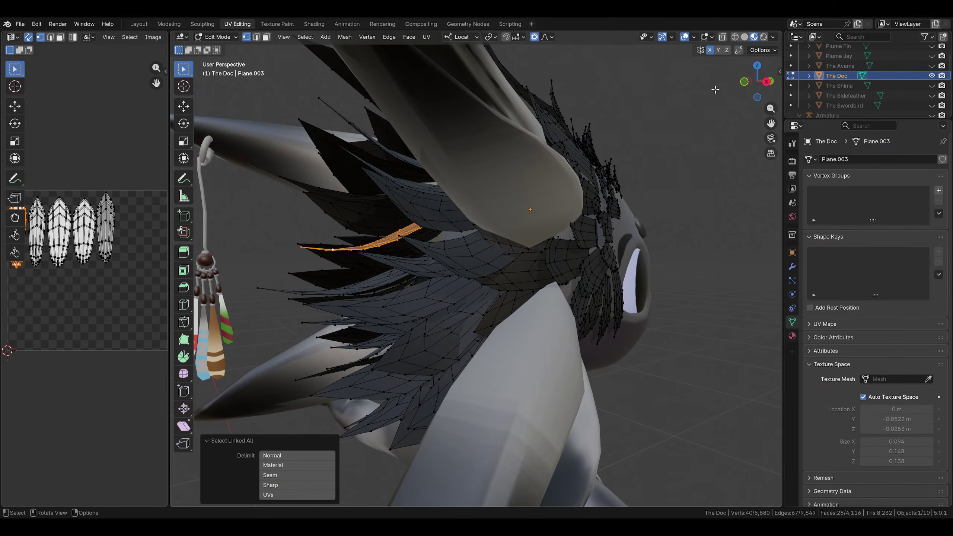
{"action": "left_click", "coordinate": [765, 82]}
{"action": "key", "text": "r"}
{"action": "left_click", "coordinate": [611, 211]}
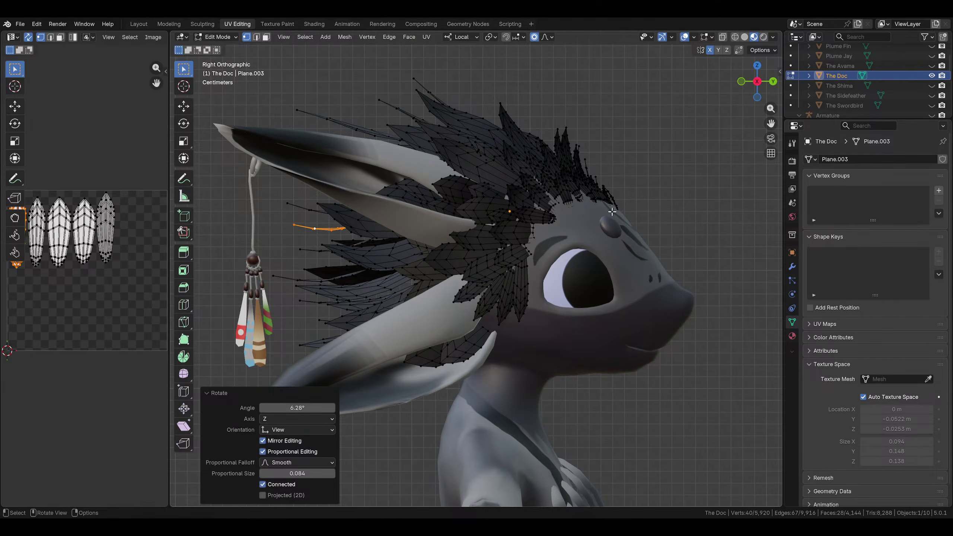
Scale the duplicated centre feather and move it along Y toward the back of the head
{"action": "middle_click_drag", "start_coordinate": [611, 211], "coordinate": [487, 240]}
{"action": "key", "text": "s"}
{"action": "left_click", "coordinate": [528, 250]}
{"action": "key", "text": "g"}
{"action": "key", "text": "y"}
{"action": "left_click", "coordinate": [529, 250]}
{"action": "key", "text": "g"}
{"action": "key", "text": "y"}
{"action": "left_click", "coordinate": [559, 264]}
Select a vertex on each of the two new side feathers and raise both feathers along Z with proportional editing
{"action": "left_click", "coordinate": [487, 241]}
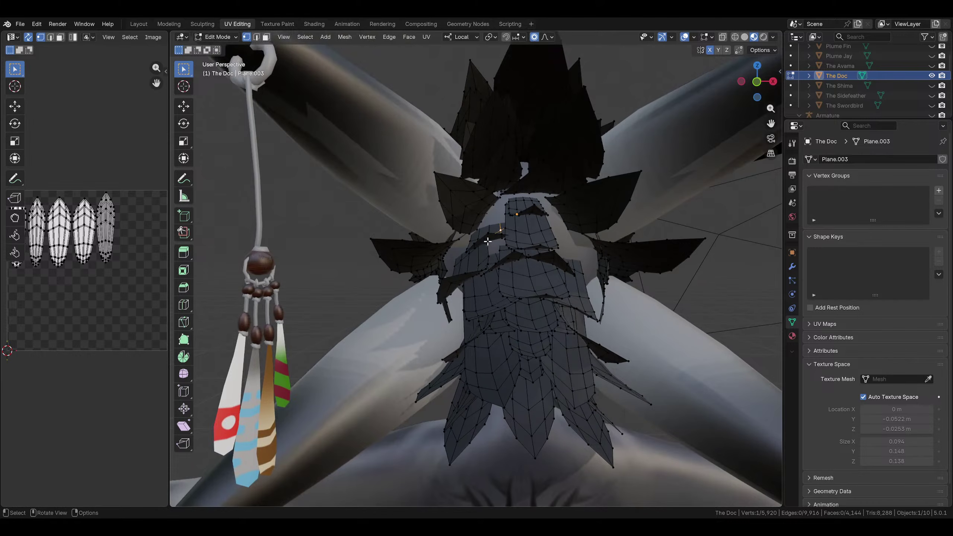
{"action": "middle_click_drag", "start_coordinate": [455, 279], "coordinate": [508, 238]}
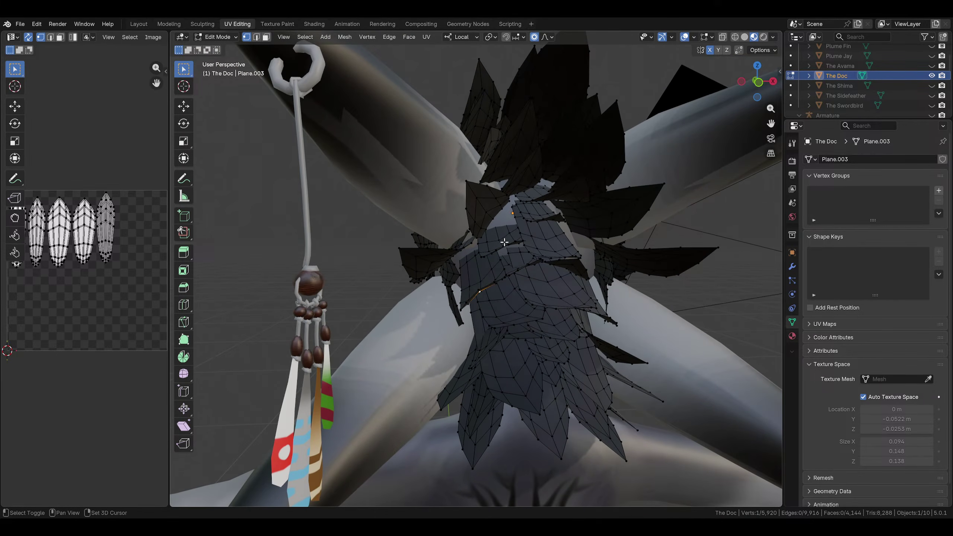
{"action": "left_click", "coordinate": [503, 242], "text": "shift"}
{"action": "key", "text": "g"}
{"action": "key", "text": "z"}
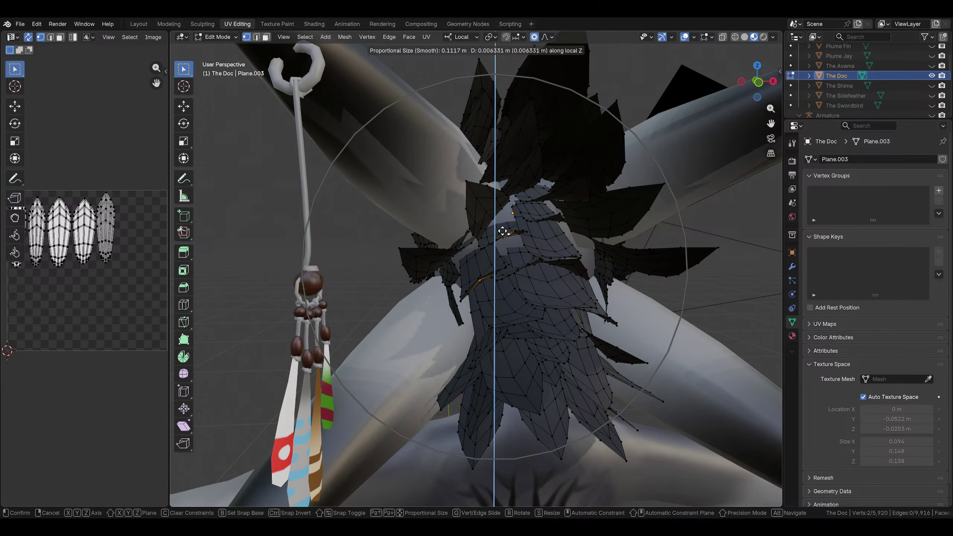
{"action": "left_click", "coordinate": [502, 231]}
Select both new side feathers completely and symmetrize them from -X to +X
{"action": "middle_click_drag", "start_coordinate": [502, 231], "coordinate": [466, 226]}
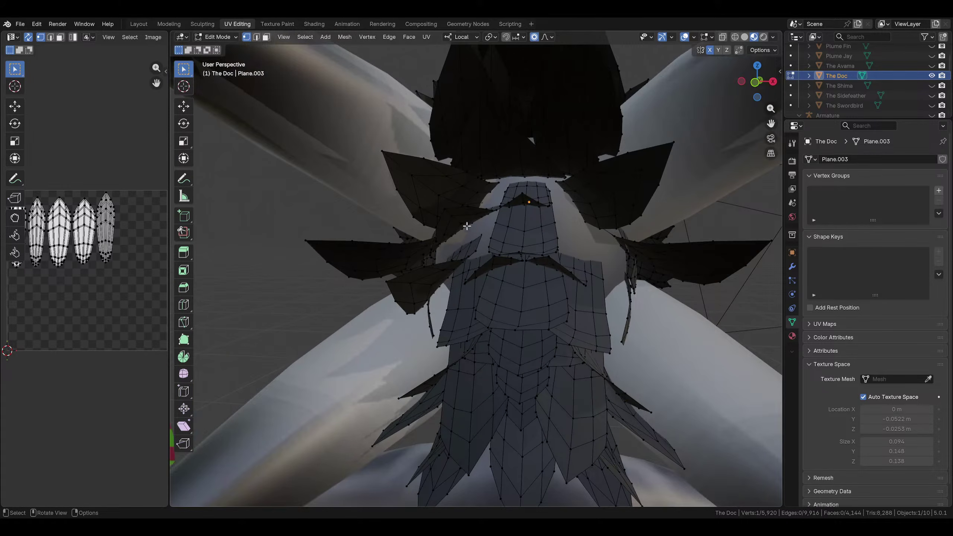
{"action": "key", "text": "ctrl+l"}
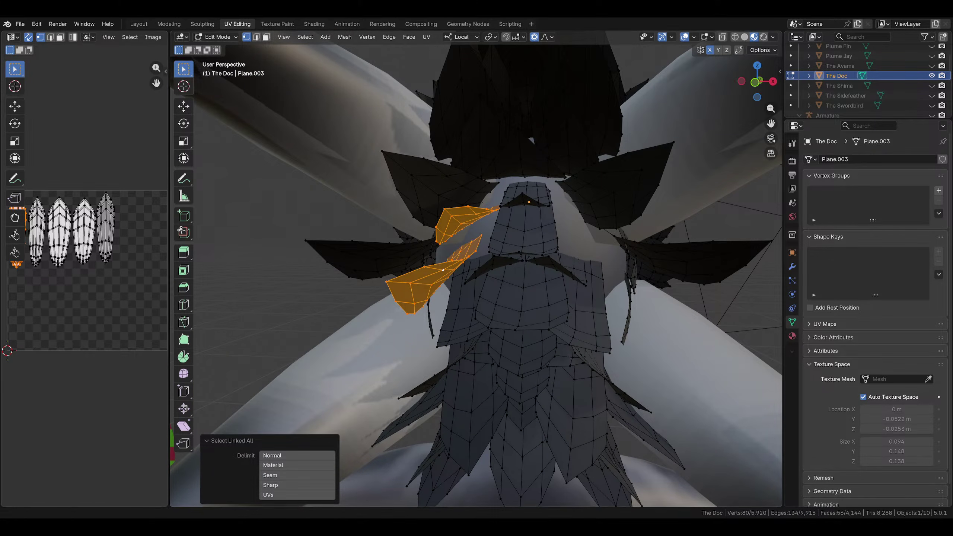
{"action": "left_click", "coordinate": [344, 37]}
{"action": "left_click", "coordinate": [370, 178]}
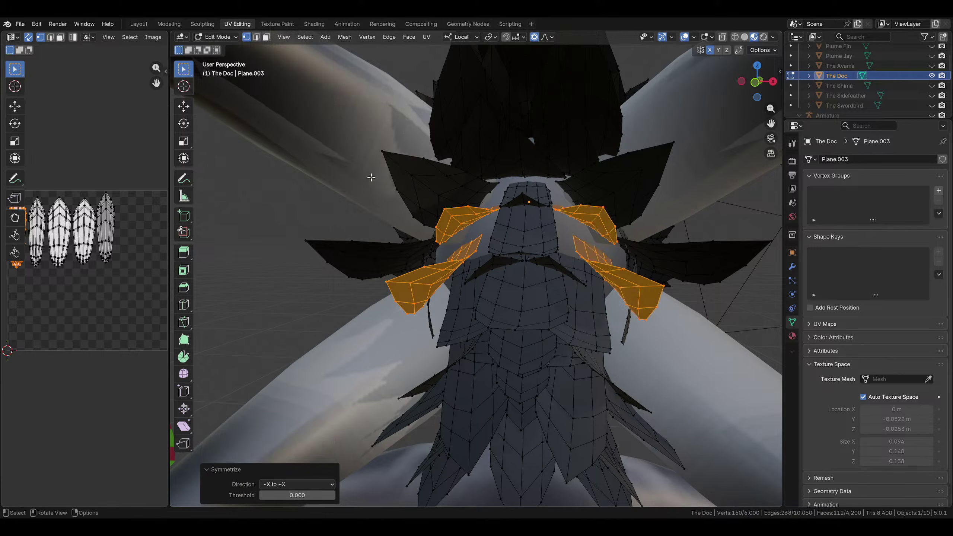
Try to duplicate two whole feathers on the back of the head and shift the copies up along Z
{"action": "scroll", "coordinate": [370, 178], "scroll_direction": "down", "scroll_amount": 4}
{"action": "left_click", "coordinate": [619, 267]}
{"action": "middle_click_drag", "start_coordinate": [620, 267], "coordinate": [619, 273]}
{"action": "middle_click_drag", "start_coordinate": [621, 258], "coordinate": [591, 267]}
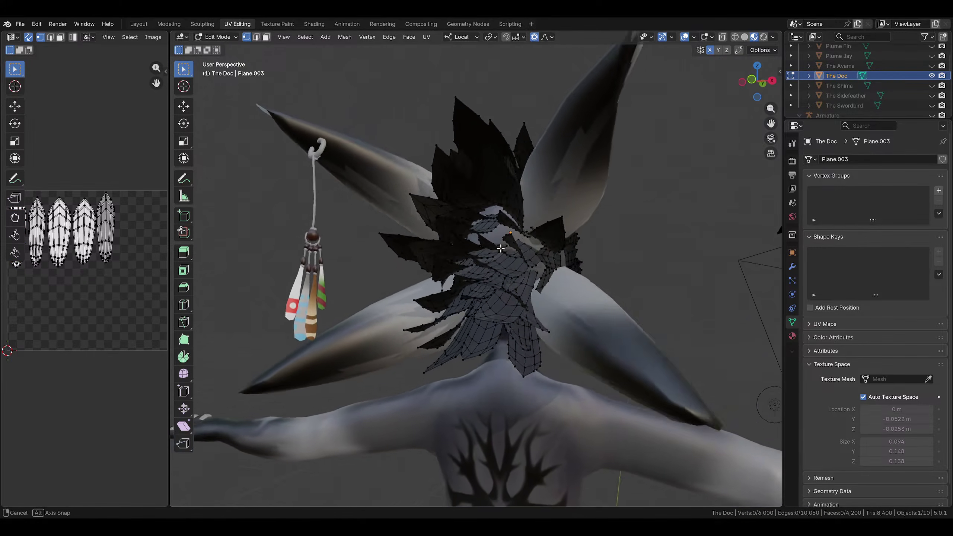
{"action": "scroll", "coordinate": [495, 254], "scroll_direction": "up", "scroll_amount": 5}
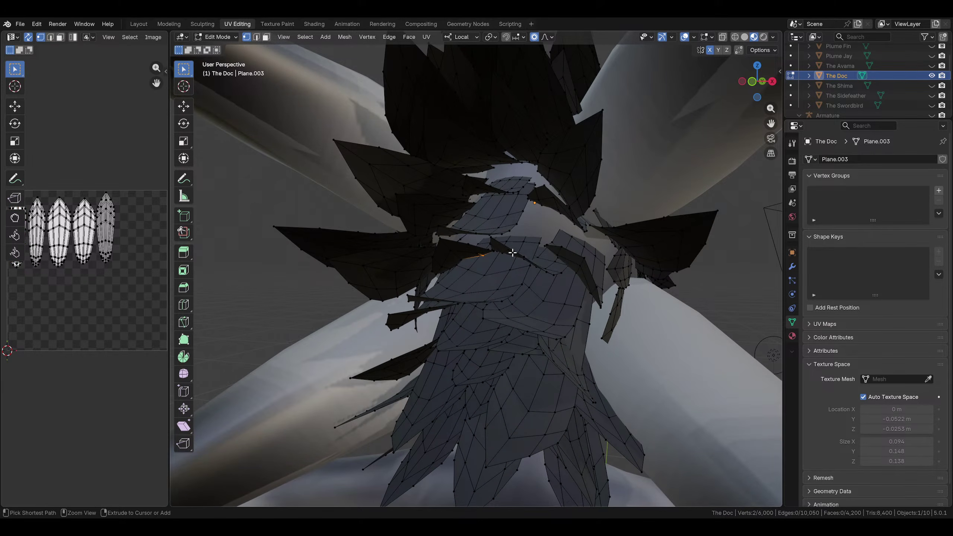
{"action": "key", "text": "ctrl+l"}
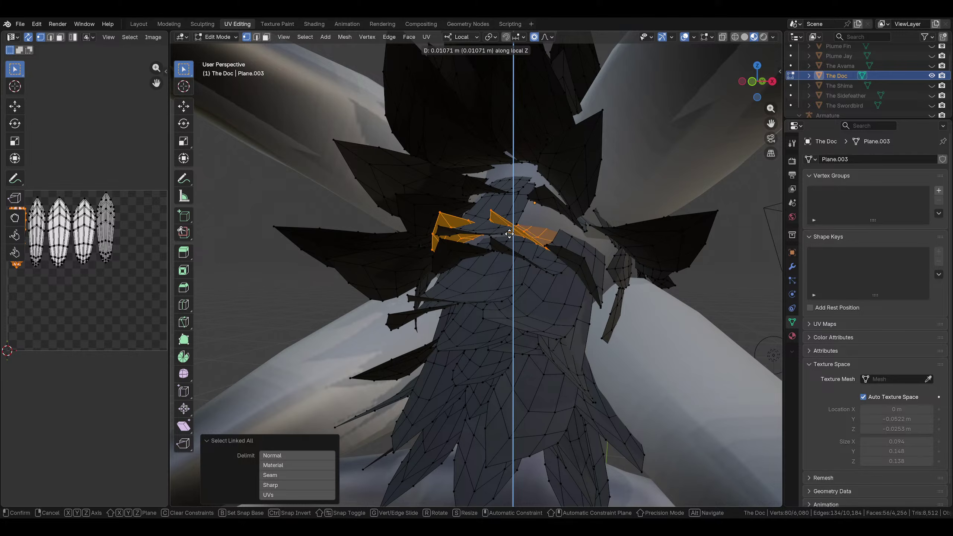
{"action": "left_click", "coordinate": [510, 230]}
{"action": "middle_click_drag", "start_coordinate": [511, 230], "coordinate": [560, 236]}
{"action": "key", "text": "ctrl+z"}
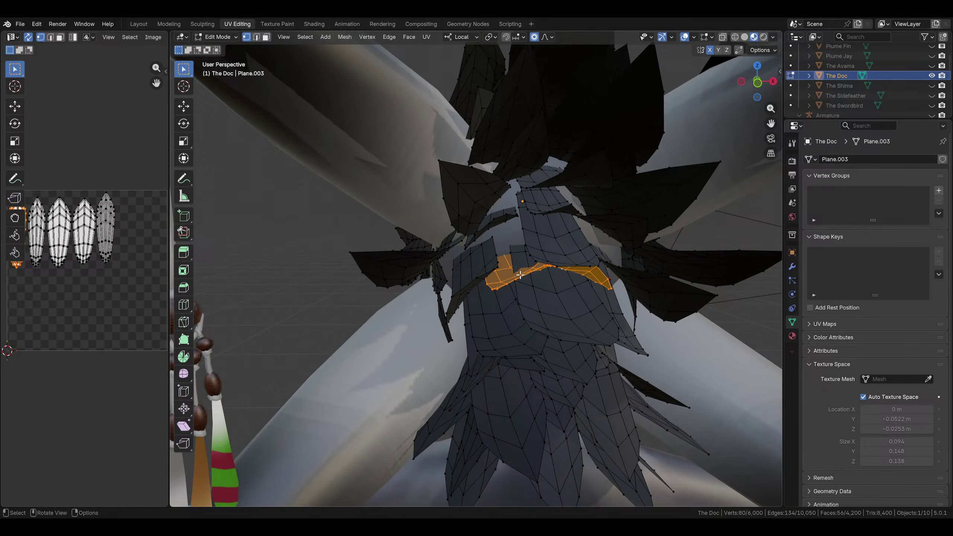
Duplicate a single whole feather into the gap beside the centre feather, then move and rotate the copy to fit
{"action": "key", "text": "ctrl+l"}
{"action": "key", "text": "shift+d"}
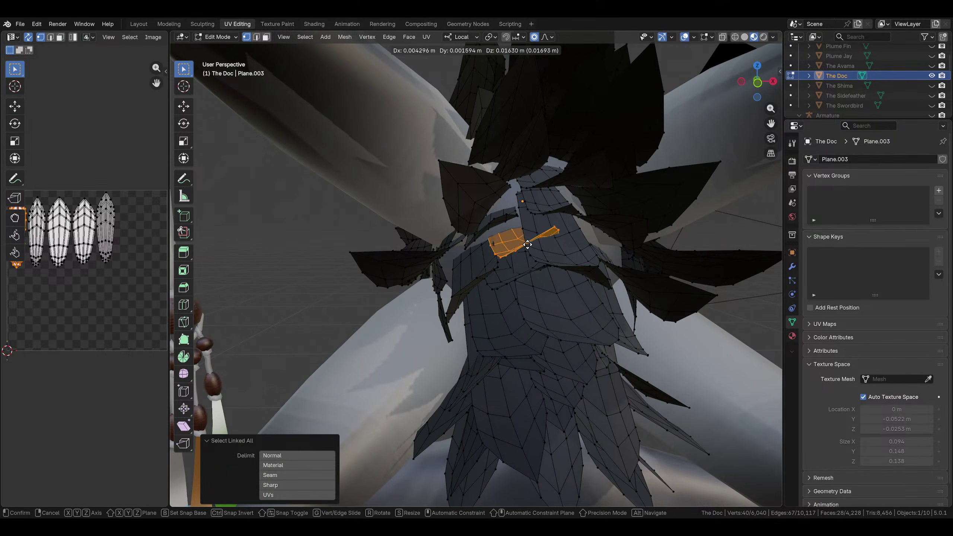
{"action": "left_click", "coordinate": [527, 244]}
{"action": "middle_click_drag", "start_coordinate": [527, 245], "coordinate": [615, 232]}
{"action": "key", "text": "r"}
{"action": "left_click", "coordinate": [680, 279]}
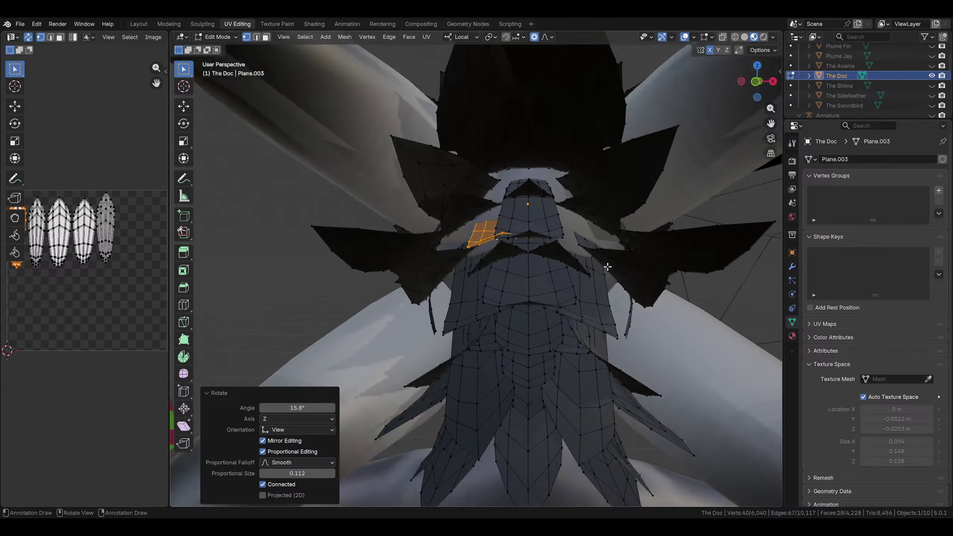
{"action": "key", "text": "r"}
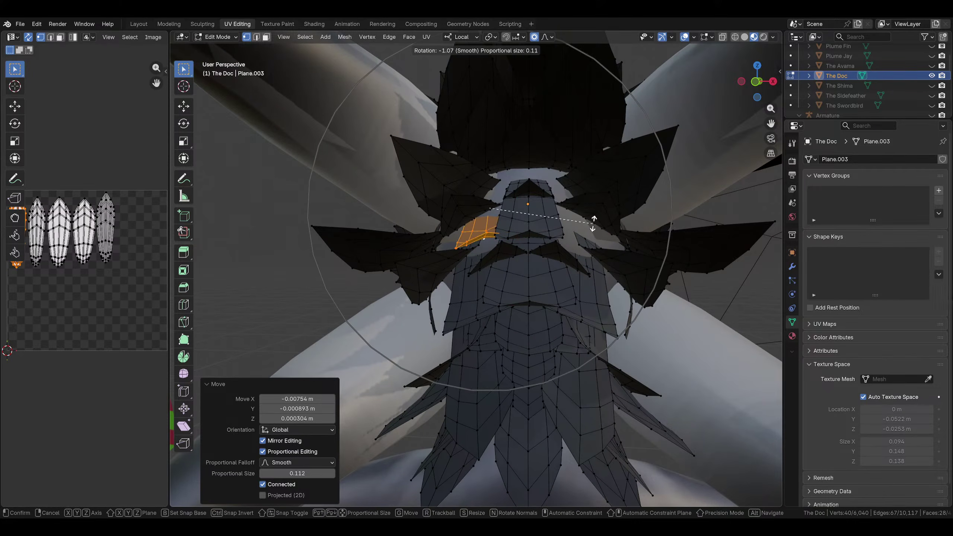
{"action": "left_click", "coordinate": [596, 220]}
Raise the vertex at the middle of the lower centre feather along Z with proportional editing
{"action": "left_click", "coordinate": [529, 232]}
{"action": "key", "text": "g"}
{"action": "key", "text": "z"}
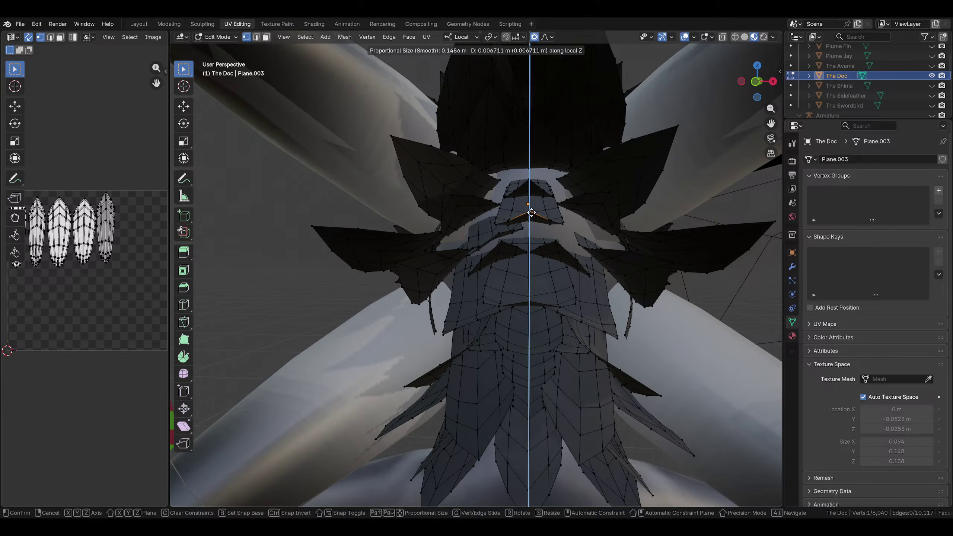
{"action": "left_click", "coordinate": [531, 212]}
Rotate the new side feather 14.9° and symmetrize the whole feather to the other side of the head
{"action": "mouse_move", "coordinate": [531, 212]}
{"action": "middle_mouse_down"}
{"action": "mouse_move", "coordinate": [438, 228]}
{"action": "mouse_move", "coordinate": [489, 213]}
{"action": "mouse_move", "coordinate": [491, 180]}
{"action": "mouse_move", "coordinate": [513, 229]}
{"action": "mouse_move", "coordinate": [523, 211]}
{"action": "middle_mouse_up"}
{"action": "left_click", "coordinate": [513, 229]}
{"action": "key", "text": "r"}
{"action": "left_click", "coordinate": [532, 210]}
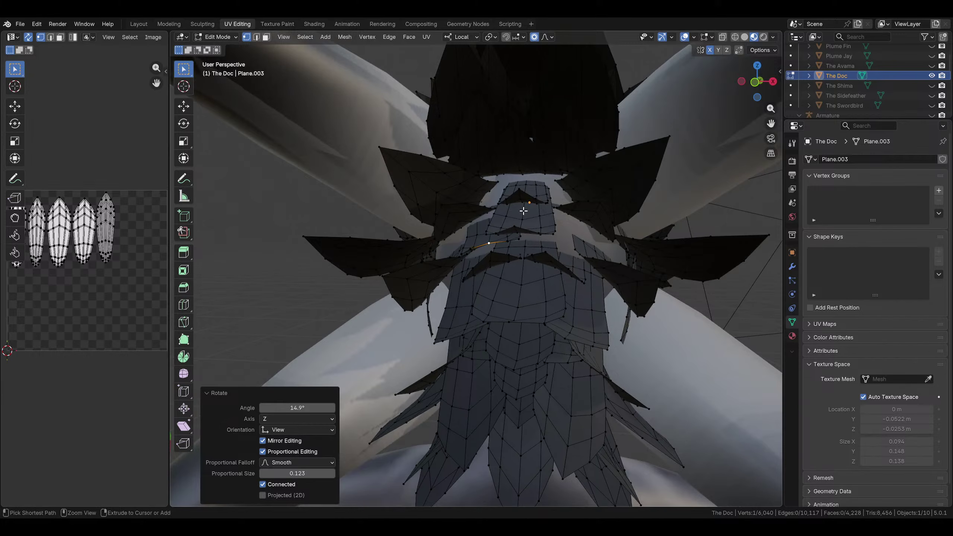
{"action": "key", "text": "ctrl+l"}
{"action": "left_click", "coordinate": [344, 37]}
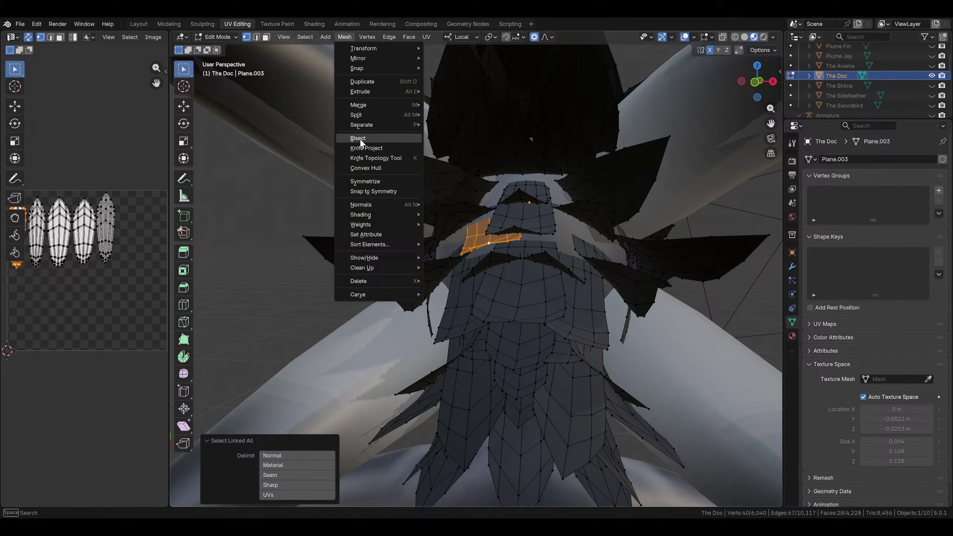
{"action": "left_click", "coordinate": [362, 181]}
Select one whole long feather on the crown of the head
{"action": "left_click", "coordinate": [484, 255]}
{"action": "middle_click_drag", "start_coordinate": [485, 255], "coordinate": [497, 299]}
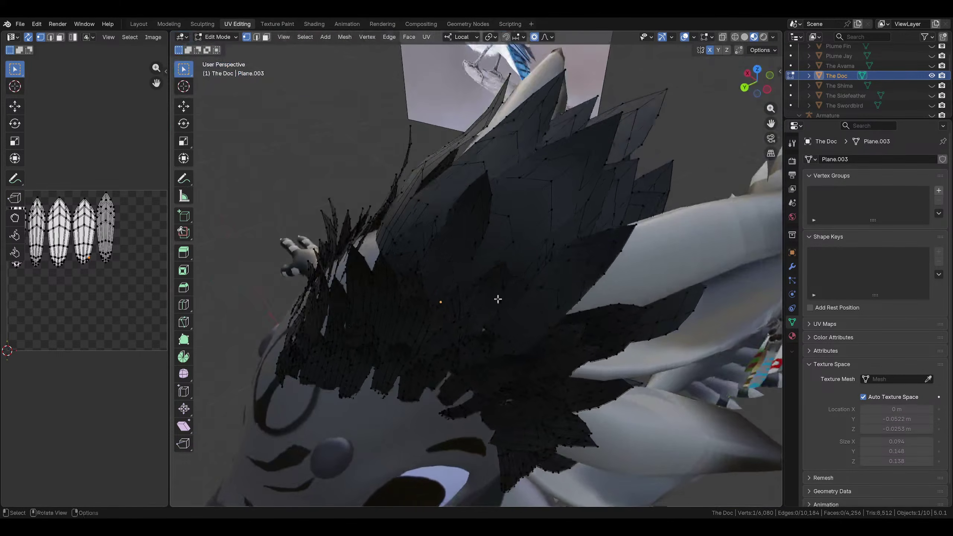
{"action": "key", "text": "ctrl+l"}
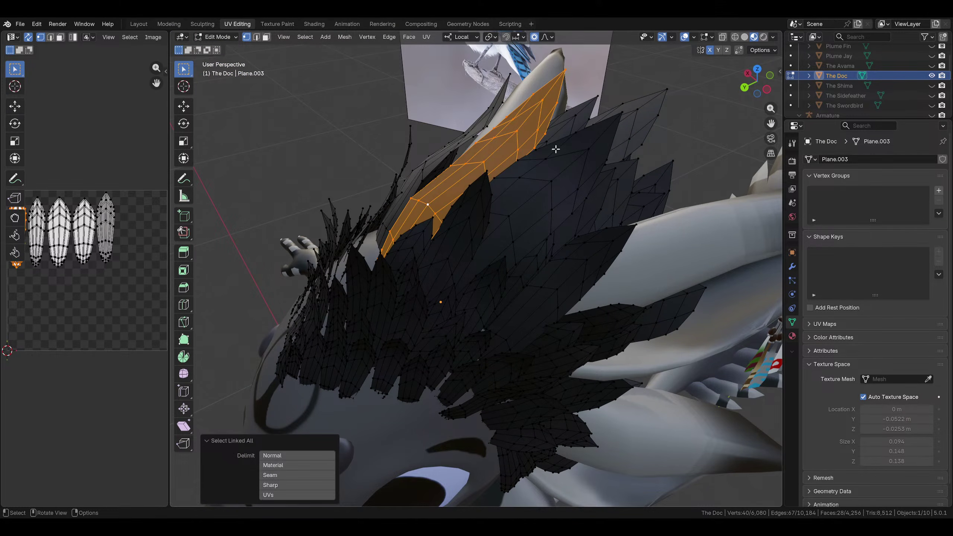
Duplicate the selected crest feather in the left side view, then move, rotate and scale down the copy over the crest
{"action": "left_click", "coordinate": [768, 89]}
{"action": "key", "text": "shift+d"}
{"action": "left_click", "coordinate": [513, 199]}
{"action": "key", "text": "r"}
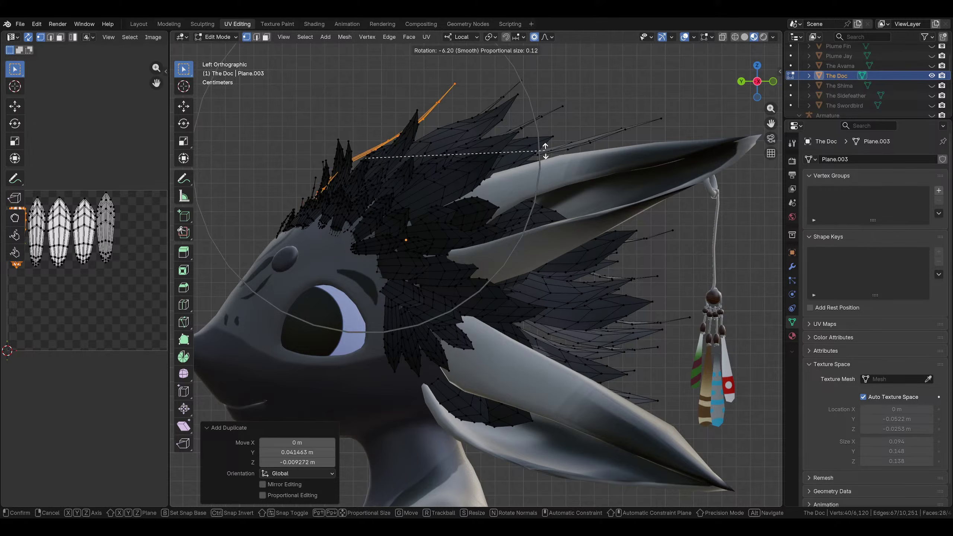
{"action": "left_click", "coordinate": [535, 150]}
{"action": "key", "text": "s"}
{"action": "left_click", "coordinate": [484, 164]}
Shift an edge vertex near the duplicated feather's base along local Y with proportional size about 0.036
{"action": "middle_click_drag", "start_coordinate": [485, 164], "coordinate": [523, 289]}
{"action": "key", "text": "KP_Decimal"}
{"action": "middle_click_drag", "start_coordinate": [427, 299], "coordinate": [409, 297]}
{"action": "left_click", "coordinate": [391, 294]}
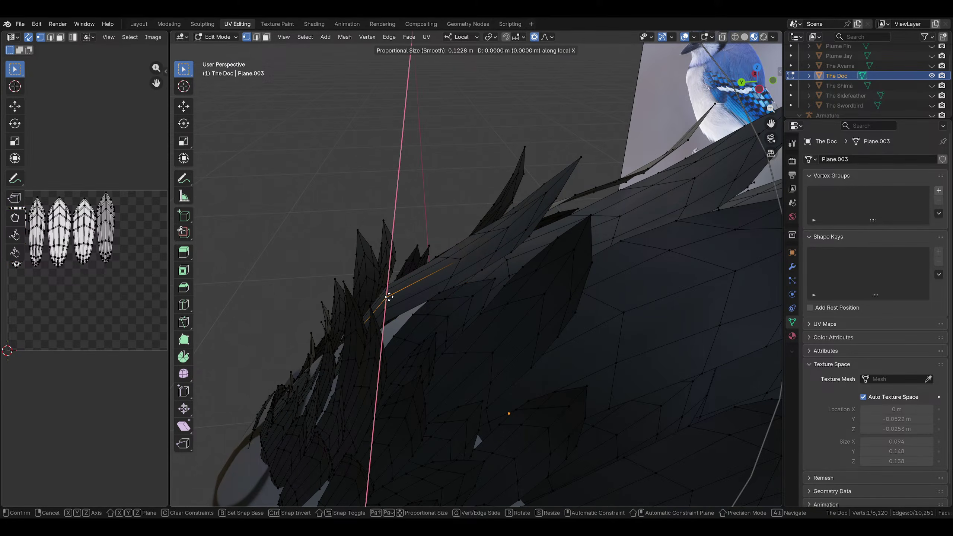
{"action": "left_click", "coordinate": [400, 296]}
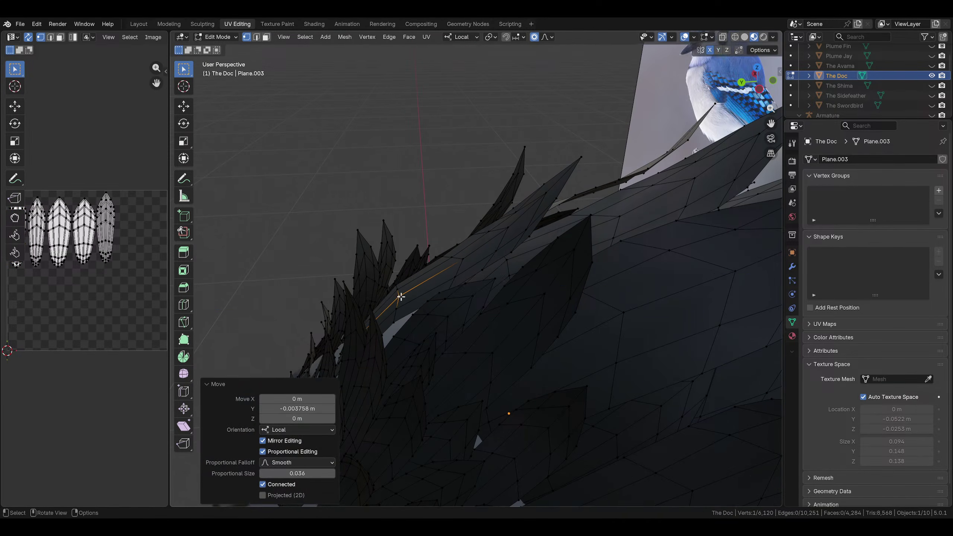
Nudge the edge vertices beside the gap at the feather's base, reducing the proportional size to about 0.02
{"action": "middle_click_drag", "start_coordinate": [399, 296], "coordinate": [426, 335]}
{"action": "left_click", "coordinate": [438, 325]}
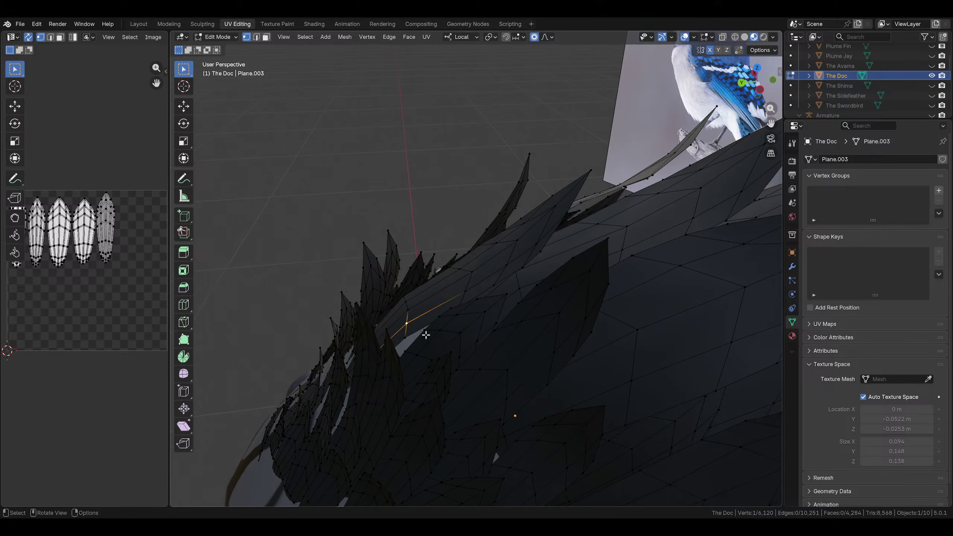
{"action": "key", "text": "g"}
{"action": "left_click", "coordinate": [407, 334]}
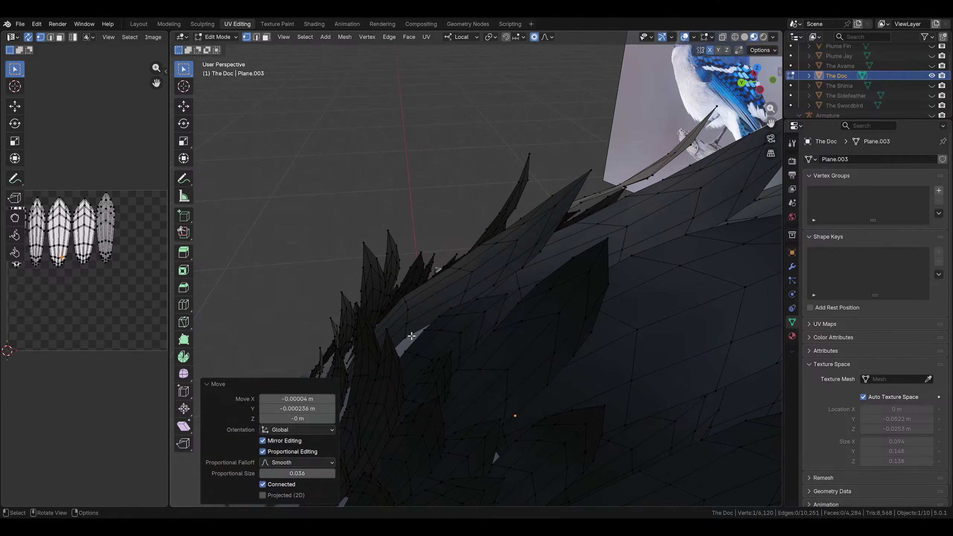
{"action": "left_click", "coordinate": [406, 336]}
{"action": "key", "text": "g"}
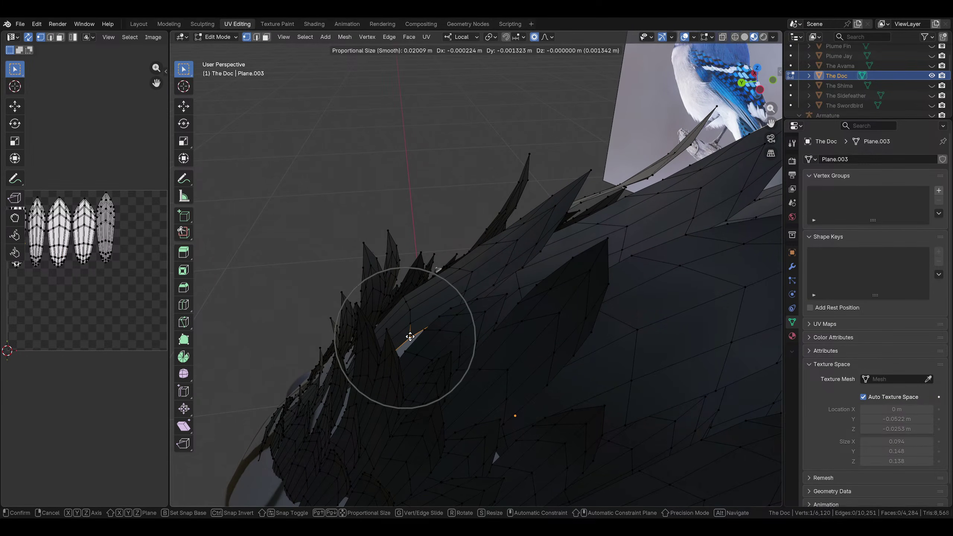
{"action": "left_click", "coordinate": [410, 337]}
Move two edge vertices at the feather's base together along local Y with proportional size about 0.015
{"action": "left_click", "coordinate": [405, 338]}
{"action": "key", "text": "g"}
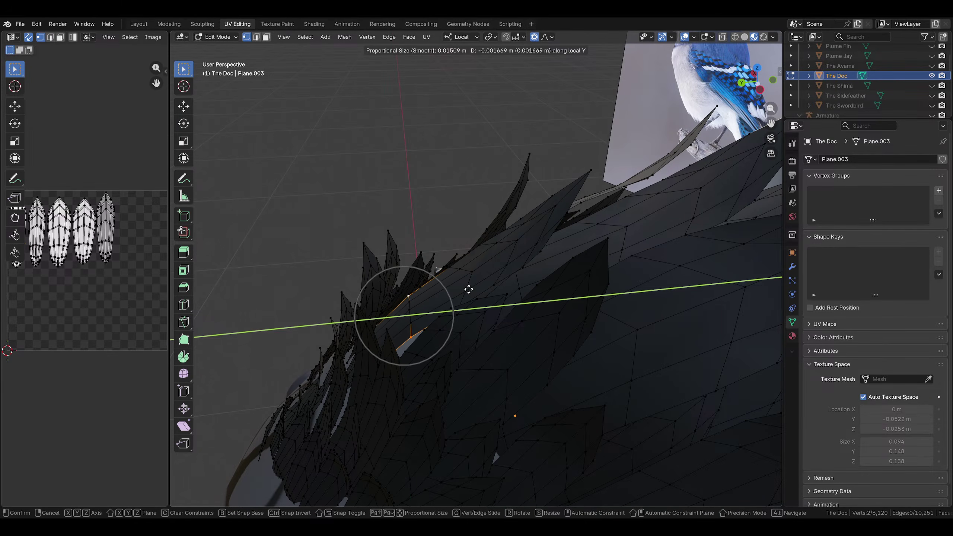
{"action": "left_click", "coordinate": [472, 288]}
Duplicate the small linked feather beside the central crest feather, then move and rotate the copy over the central feather's edge
{"action": "middle_click_drag", "start_coordinate": [472, 289], "coordinate": [488, 278]}
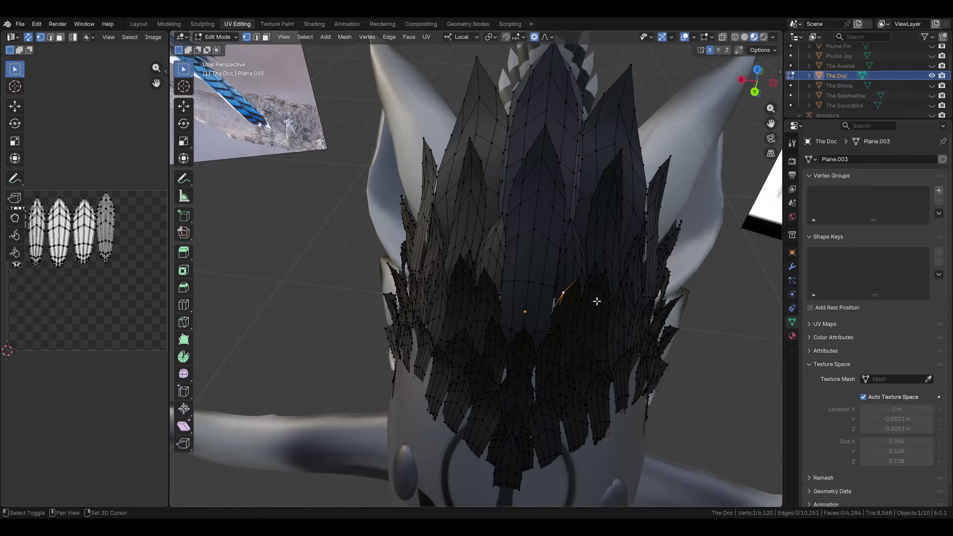
{"action": "middle_click_drag", "start_coordinate": [597, 301], "coordinate": [531, 344]}
{"action": "key", "text": "ctrl+l"}
{"action": "key", "text": "g"}
{"action": "left_click", "coordinate": [506, 303]}
{"action": "key", "text": "r"}
{"action": "left_click", "coordinate": [557, 285]}
{"action": "key", "text": "g"}
{"action": "left_click", "coordinate": [546, 358]}
Reposition the duplicated feather from several angles so it sits against the crest beside the central feather
{"action": "left_click", "coordinate": [555, 352]}
{"action": "scroll", "coordinate": [563, 345], "scroll_direction": "up", "scroll_amount": 3}
{"action": "key", "text": "g"}
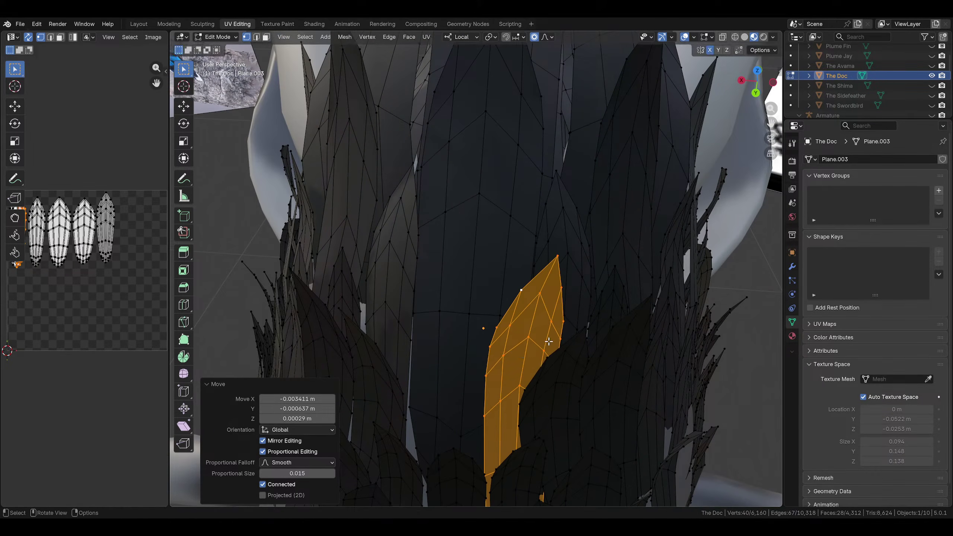
{"action": "left_click", "coordinate": [566, 305]}
{"action": "middle_click_drag", "start_coordinate": [566, 304], "coordinate": [506, 238]}
{"action": "key", "text": "g"}
{"action": "left_click", "coordinate": [664, 329]}
{"action": "left_click", "coordinate": [674, 308]}
{"action": "key", "text": "g"}
{"action": "left_click", "coordinate": [605, 386]}
Bend the duplicated feather's tip in the left side view by rotating it about -8.62° and moving it with proportional editing
{"action": "left_click", "coordinate": [497, 230]}
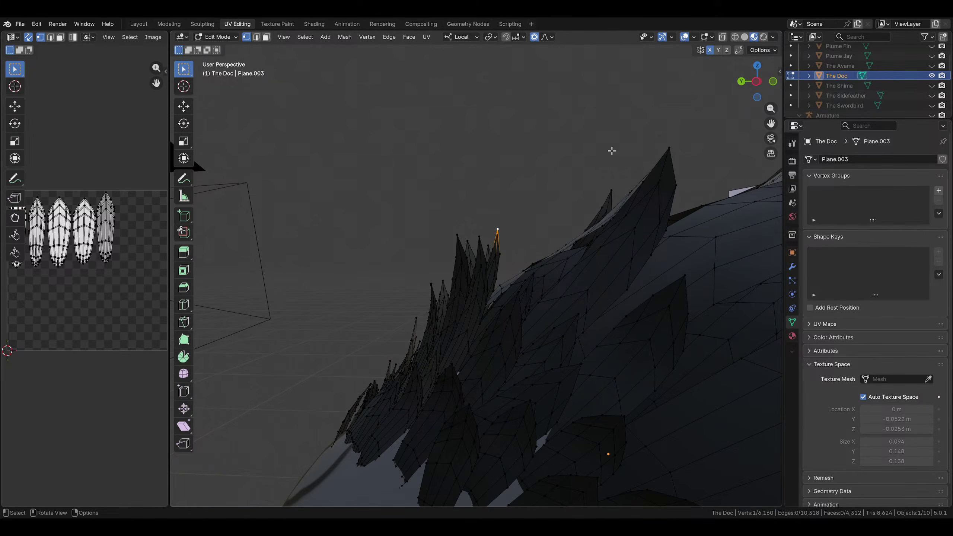
{"action": "left_click", "coordinate": [755, 83]}
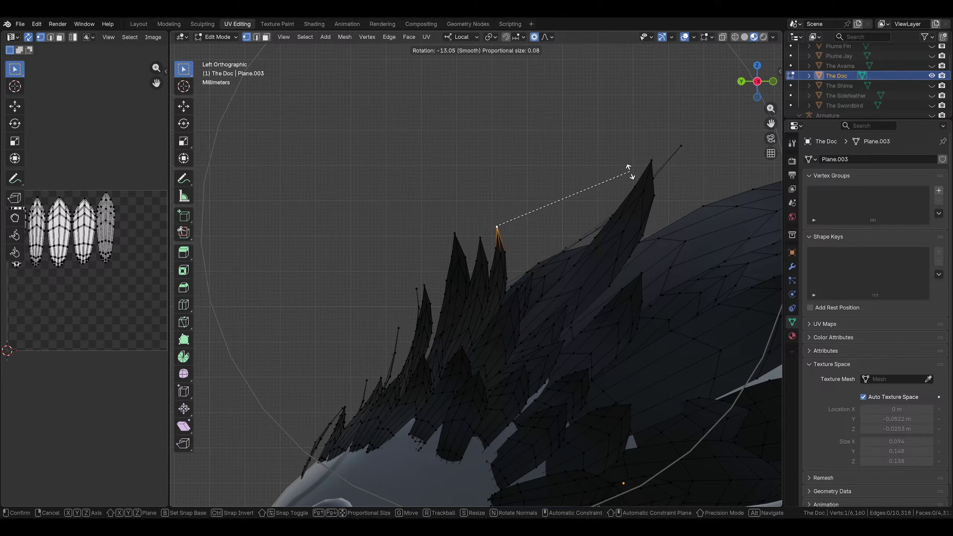
{"action": "left_click", "coordinate": [641, 179]}
{"action": "key", "text": "g"}
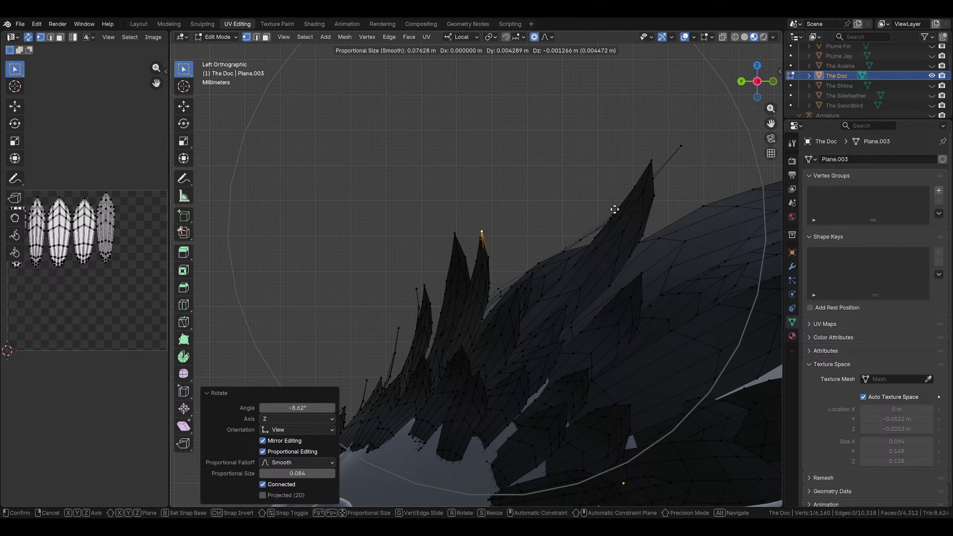
{"action": "scroll", "coordinate": [614, 212], "scroll_direction": "up", "scroll_amount": 2}
{"action": "left_click", "coordinate": [606, 228]}
Rotate and move the same feather tip from an angled view above the crest
{"action": "middle_click_drag", "start_coordinate": [606, 228], "coordinate": [709, 349]}
{"action": "key", "text": "r"}
{"action": "left_click", "coordinate": [591, 260]}
{"action": "key", "text": "g"}
{"action": "left_click", "coordinate": [600, 263]}
Select the whole linked feather, then rotate and shift it alongside the central feather
{"action": "key", "text": "ctrl+l"}
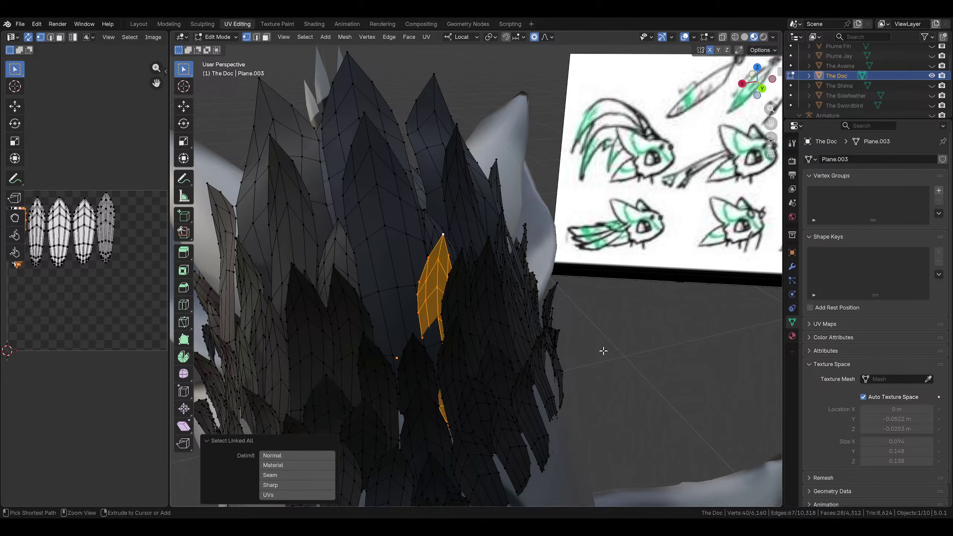
{"action": "middle_click_drag", "start_coordinate": [593, 348], "coordinate": [559, 329]}
{"action": "key", "text": "r"}
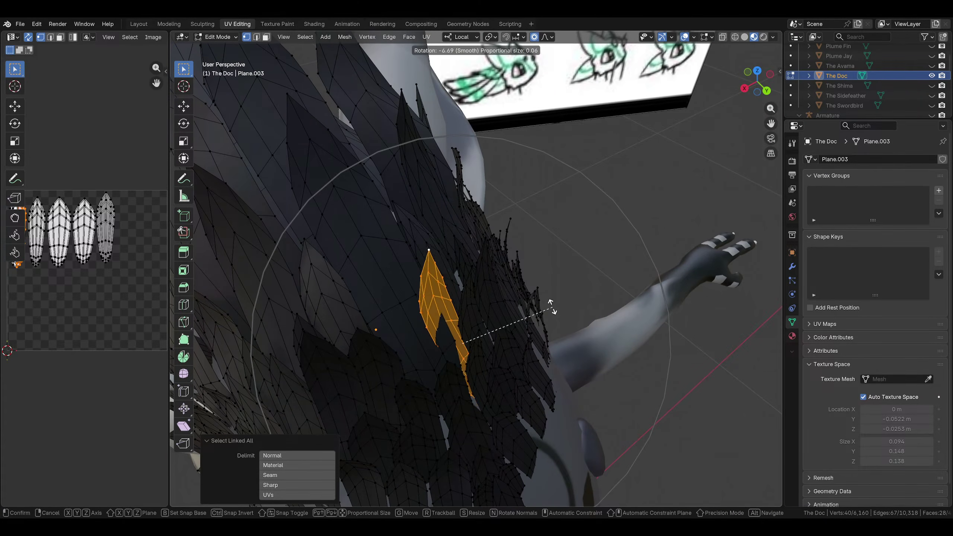
{"action": "left_click", "coordinate": [564, 321]}
{"action": "key", "text": "g"}
{"action": "left_click", "coordinate": [549, 332]}
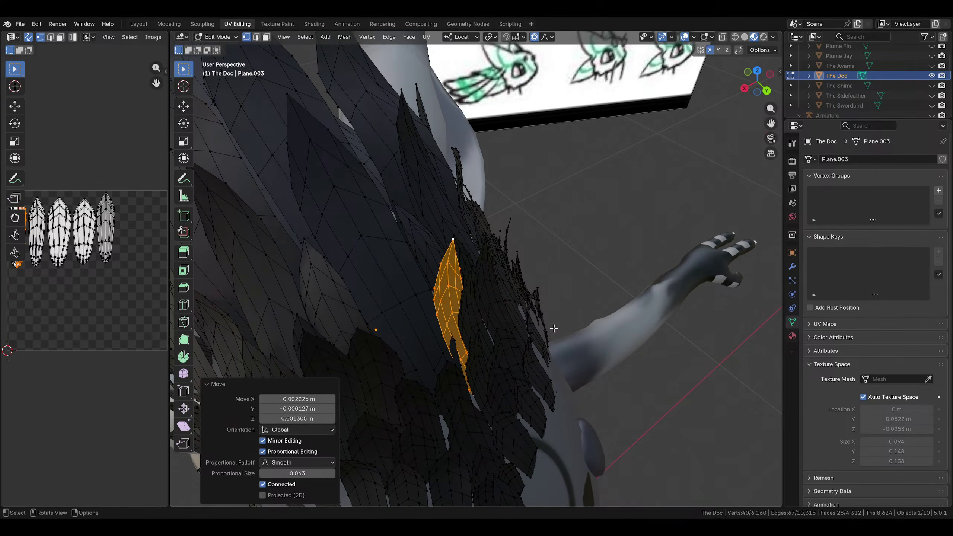
Refine the whole feather's rotation and position from side angles to seat its base among the neighbouring crest feathers
{"action": "mouse_move", "coordinate": [549, 332]}
{"action": "middle_mouse_down"}
{"action": "mouse_move", "coordinate": [610, 354]}
{"action": "mouse_move", "coordinate": [592, 296]}
{"action": "mouse_move", "coordinate": [619, 330]}
{"action": "mouse_move", "coordinate": [658, 341]}
{"action": "mouse_move", "coordinate": [661, 324]}
{"action": "mouse_move", "coordinate": [590, 329]}
{"action": "mouse_move", "coordinate": [657, 340]}
{"action": "mouse_move", "coordinate": [666, 332]}
{"action": "mouse_move", "coordinate": [665, 292]}
{"action": "mouse_move", "coordinate": [443, 254]}
{"action": "middle_mouse_up"}
{"action": "key", "text": "r"}
{"action": "left_click", "coordinate": [606, 347]}
{"action": "key", "text": "g"}
{"action": "left_click", "coordinate": [600, 325]}
{"action": "key", "text": "g"}
{"action": "left_click", "coordinate": [582, 332]}
{"action": "left_click", "coordinate": [615, 326]}
{"action": "key", "text": "r"}
{"action": "left_click", "coordinate": [665, 293]}
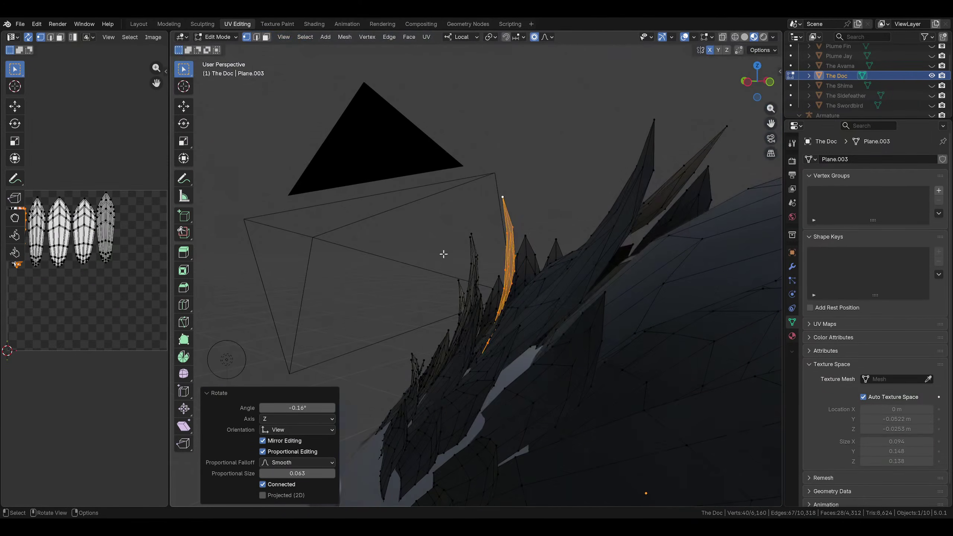
{"action": "key", "text": "g"}
{"action": "left_click", "coordinate": [556, 268]}
Symmetrize the placed feather to the other side of the head
{"action": "middle_click_drag", "start_coordinate": [557, 267], "coordinate": [404, 144]}
{"action": "left_click", "coordinate": [341, 39]}
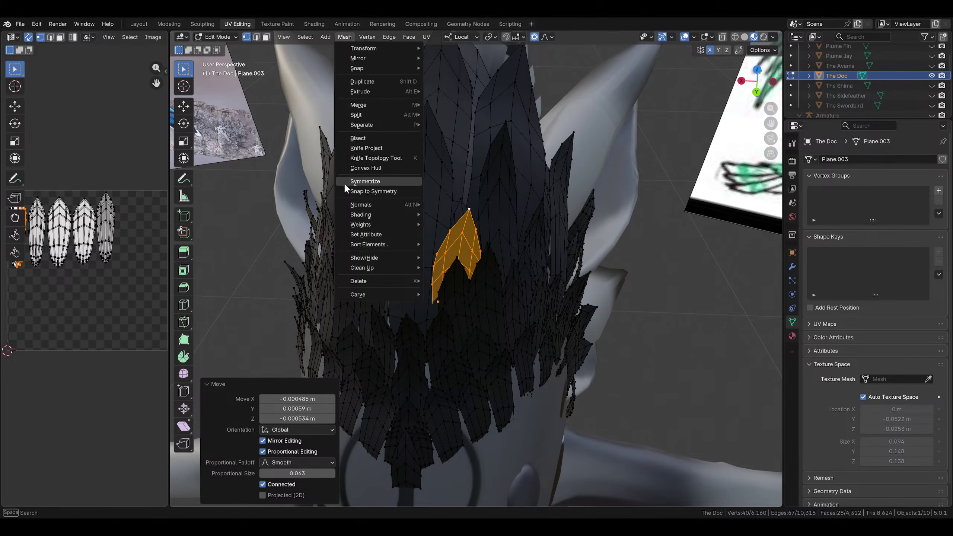
{"action": "left_click", "coordinate": [344, 182]}
{"action": "scroll", "coordinate": [562, 259], "scroll_direction": "down", "scroll_amount": 3}
{"action": "left_click", "coordinate": [642, 292]}
{"action": "scroll", "coordinate": [642, 292], "scroll_direction": "up", "scroll_amount": 2}
Duplicate the linked center feather, rotate the copy about -17.8° in the left side view and lower it onto the front crest
{"action": "middle_click_drag", "start_coordinate": [642, 292], "coordinate": [473, 244]}
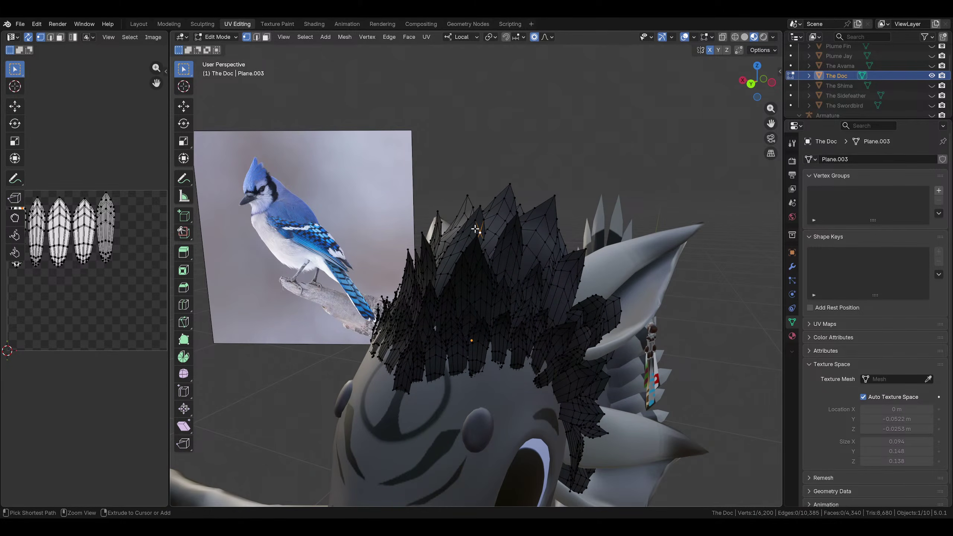
{"action": "key", "text": "ctrl+l"}
{"action": "key", "text": "ctrl+KP_1"}
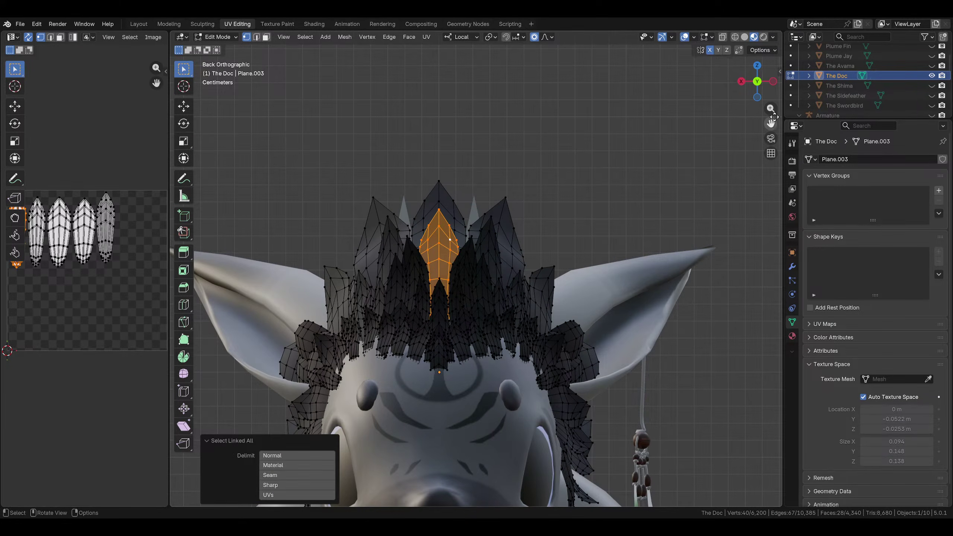
{"action": "left_click", "coordinate": [771, 81]}
{"action": "key", "text": "r"}
{"action": "left_click", "coordinate": [590, 174]}
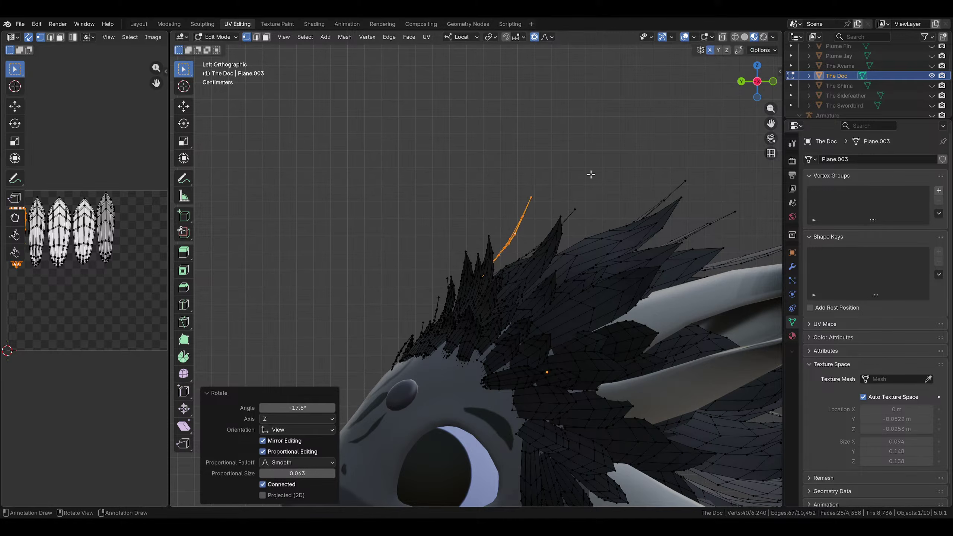
{"action": "left_click", "coordinate": [555, 228]}
Move the duplicated center feather about 0.009 m along local Y
{"action": "middle_click_drag", "start_coordinate": [554, 228], "coordinate": [614, 327]}
{"action": "key", "text": "g"}
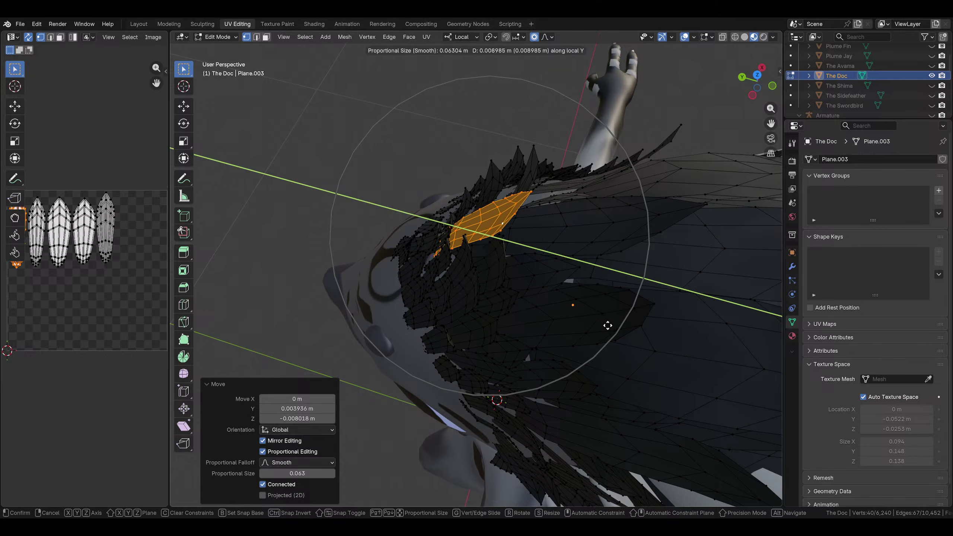
{"action": "left_click", "coordinate": [610, 326]}
{"action": "middle_click_drag", "start_coordinate": [610, 326], "coordinate": [615, 251]}
Bend the center feather's tip by rotating it about -11.3° in the left side view and moving it slightly with proportional editing
{"action": "left_click", "coordinate": [510, 198]}
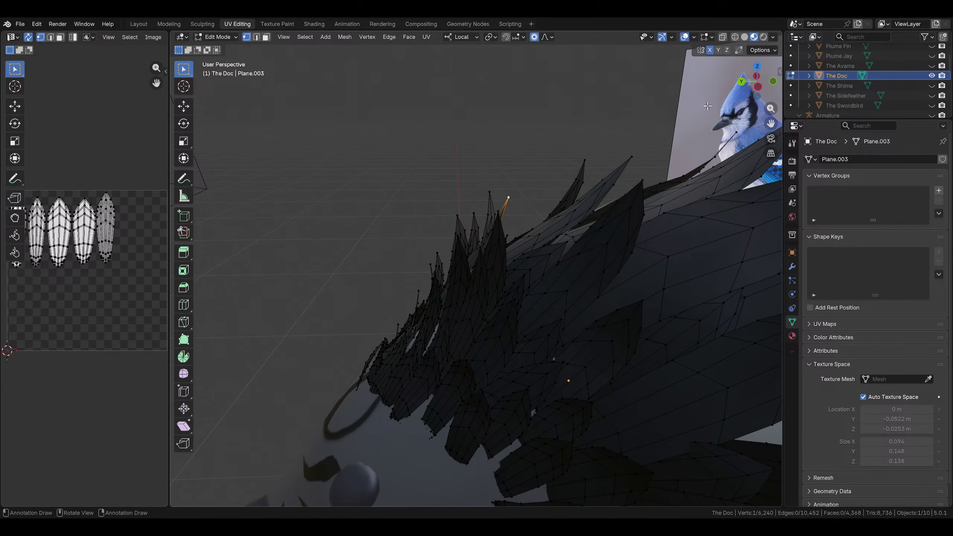
{"action": "left_click", "coordinate": [768, 86]}
{"action": "key", "text": "g"}
{"action": "left_click", "coordinate": [640, 153]}
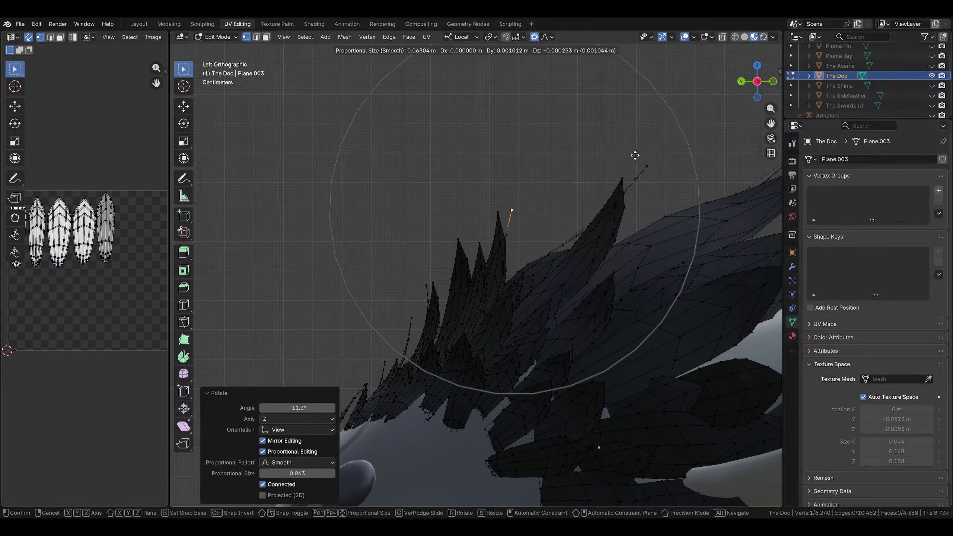
{"action": "left_click", "coordinate": [536, 215]}
Rotate a front crest feather's tip about 17.1° in the left side view and move it toward the back of the head
{"action": "middle_click_drag", "start_coordinate": [535, 214], "coordinate": [465, 250]}
{"action": "left_click", "coordinate": [465, 249]}
{"action": "middle_click_drag", "start_coordinate": [642, 168], "coordinate": [635, 168]}
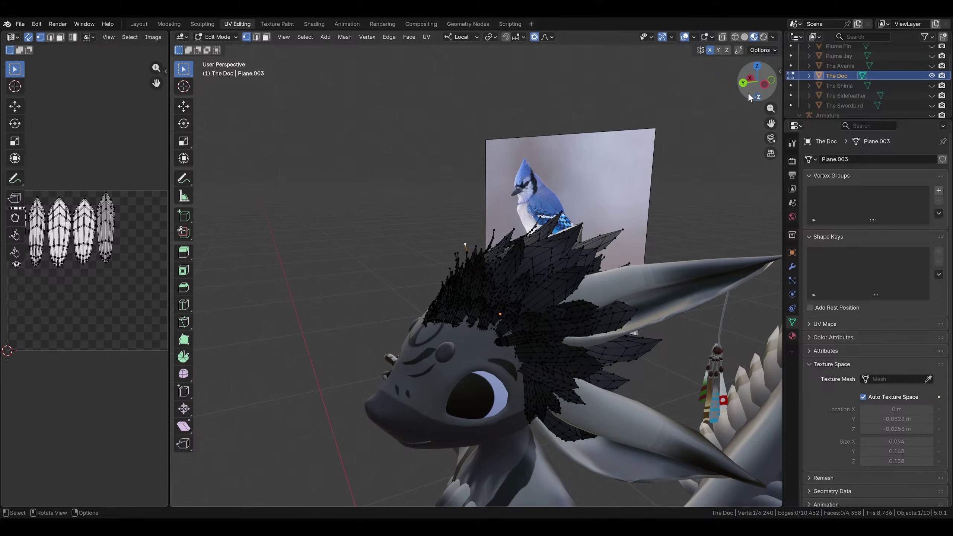
{"action": "left_click", "coordinate": [763, 84]}
{"action": "left_click", "coordinate": [681, 192]}
{"action": "key", "text": "r"}
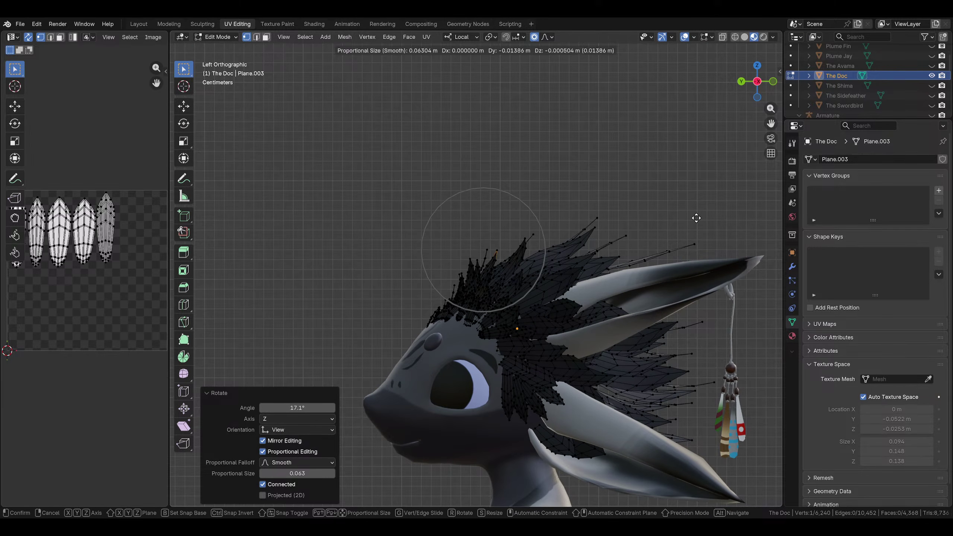
{"action": "left_click", "coordinate": [701, 221]}
Rotate the adjacent front feather's tip about 6.94° and shift it slightly backward
{"action": "left_click", "coordinate": [466, 257]}
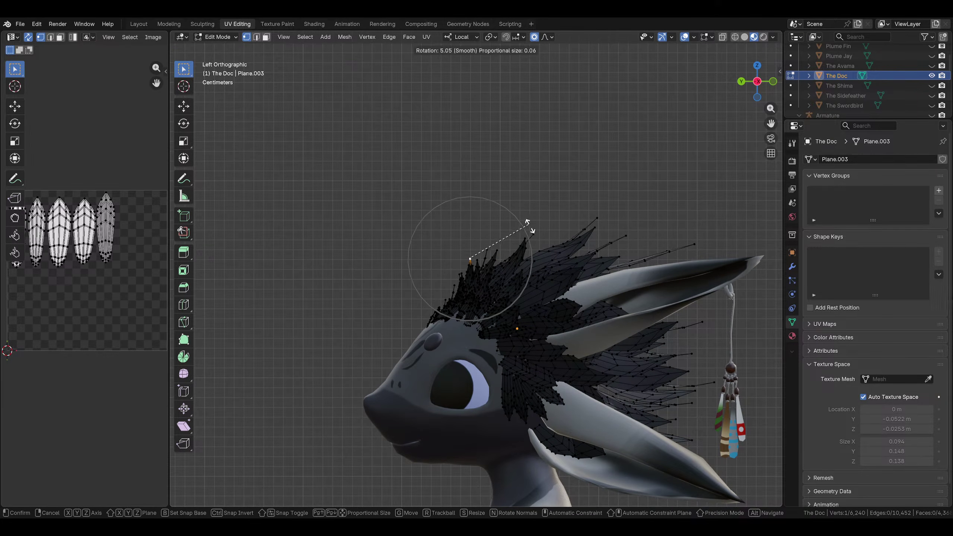
{"action": "left_click", "coordinate": [535, 240]}
{"action": "left_click", "coordinate": [540, 239]}
{"action": "key", "text": "r"}
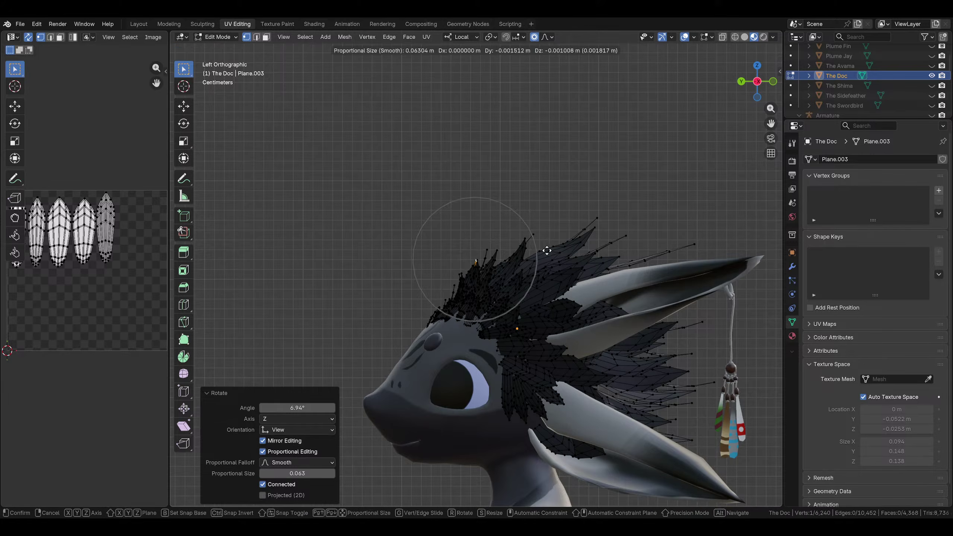
{"action": "left_click", "coordinate": [547, 251]}
Rotate the tip of the feather just behind the front tuft and move it about 0.006 m backward in side view
{"action": "middle_click_drag", "start_coordinate": [547, 251], "coordinate": [490, 235]}
{"action": "scroll", "coordinate": [637, 279], "scroll_direction": "up", "scroll_amount": 4}
{"action": "key", "text": "g"}
{"action": "left_click", "coordinate": [555, 274]}
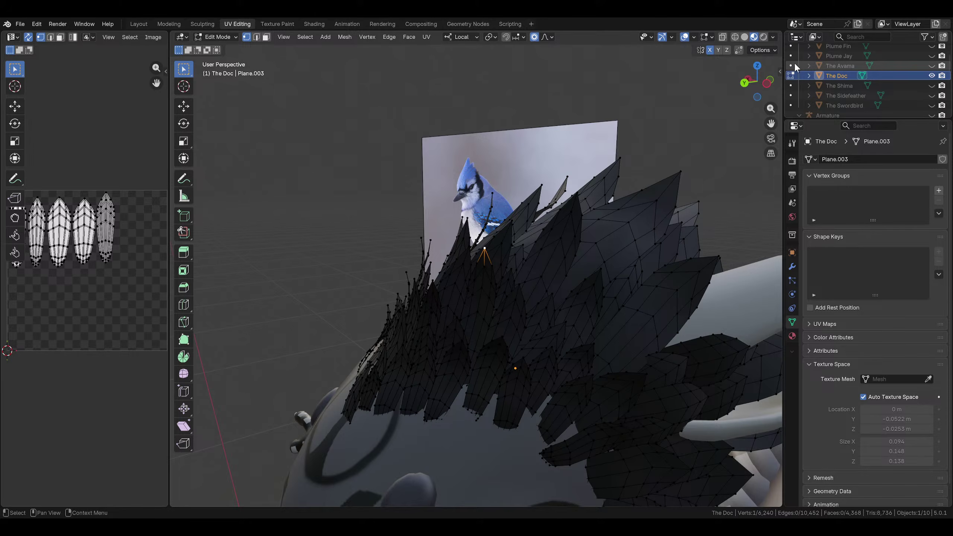
{"action": "left_click", "coordinate": [768, 85]}
{"action": "key", "text": "r"}
{"action": "left_click", "coordinate": [666, 208]}
{"action": "key", "text": "g"}
{"action": "left_click", "coordinate": [684, 212]}
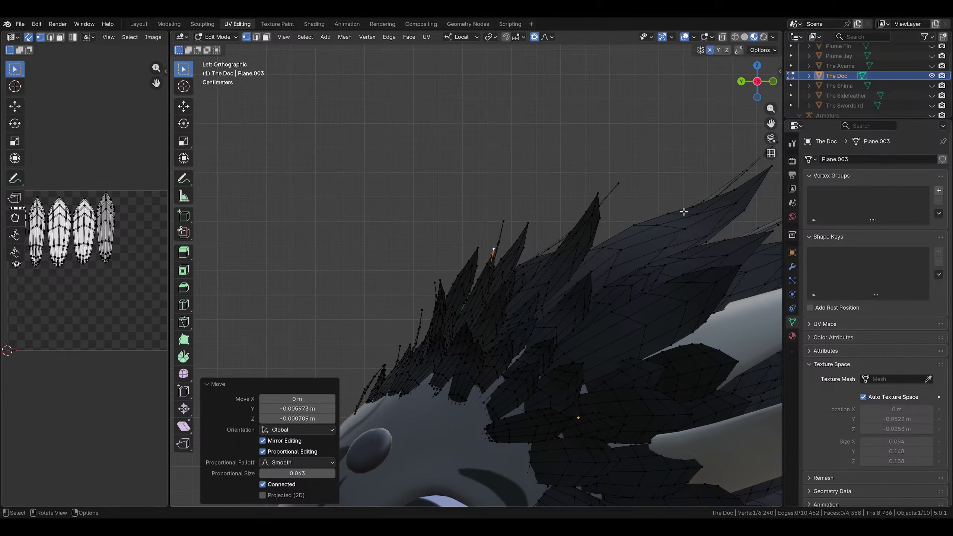
Pull the next forward feather's tip backward, then rotate and move the tallest front feather's tip to lean with the crest
{"action": "left_click", "coordinate": [700, 247]}
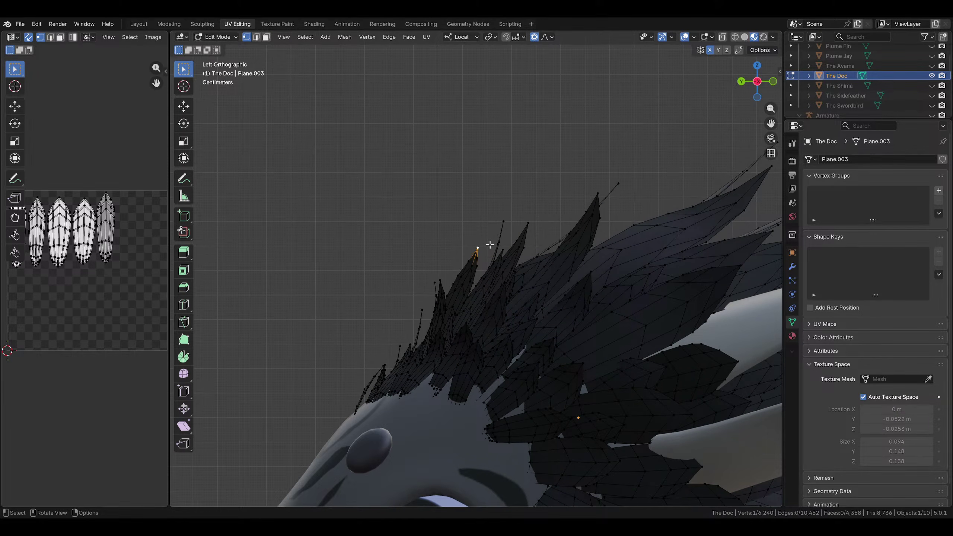
{"action": "key", "text": "g"}
{"action": "left_click", "coordinate": [521, 241]}
{"action": "left_click", "coordinate": [506, 223]}
{"action": "key", "text": "r"}
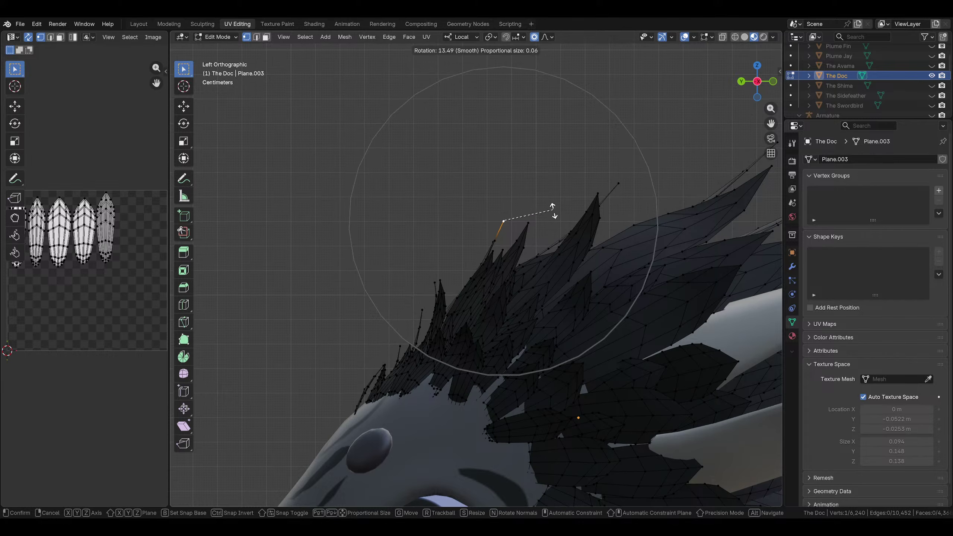
{"action": "left_click", "coordinate": [555, 211]}
{"action": "key", "text": "g"}
{"action": "left_click", "coordinate": [561, 222]}
Fine-tune the tallest front feather's tip with a rotation of about 5.05° and a small backward shift
{"action": "middle_click_drag", "start_coordinate": [555, 225], "coordinate": [744, 98]}
{"action": "left_click", "coordinate": [774, 82]}
{"action": "key", "text": "r"}
{"action": "left_click", "coordinate": [608, 177]}
{"action": "key", "text": "g"}
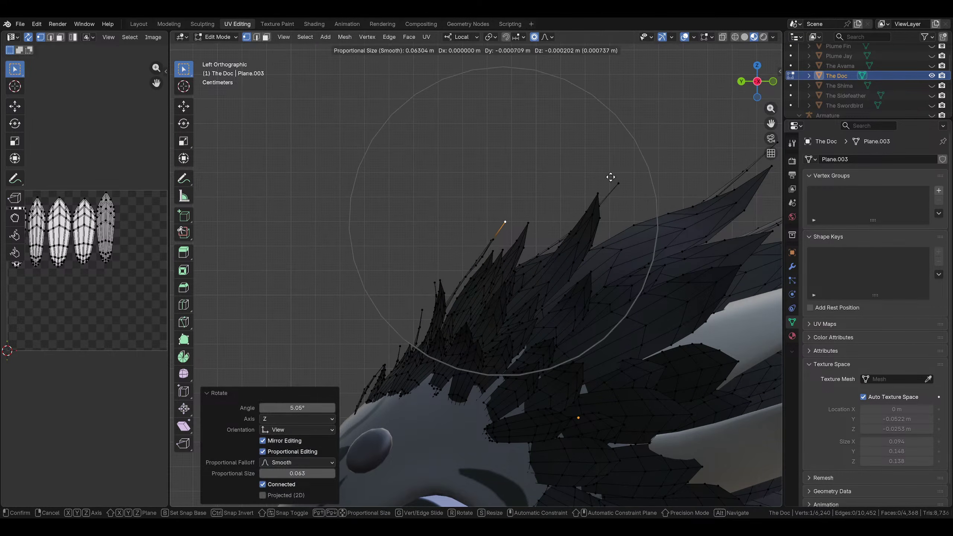
{"action": "left_click", "coordinate": [621, 178]}
Rotate the tip of a short feather near the forehead about 8.93° in side view and move it backward
{"action": "middle_click_drag", "start_coordinate": [617, 177], "coordinate": [454, 281]}
{"action": "scroll", "coordinate": [667, 142], "scroll_direction": "up", "scroll_amount": 2}
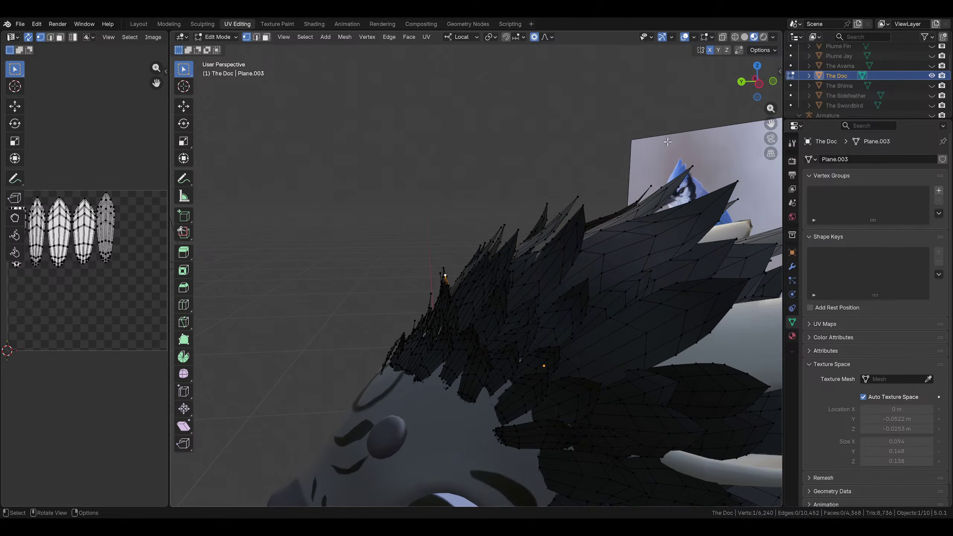
{"action": "left_click", "coordinate": [761, 89]}
{"action": "key", "text": "g"}
{"action": "left_click", "coordinate": [538, 249]}
{"action": "key", "text": "g"}
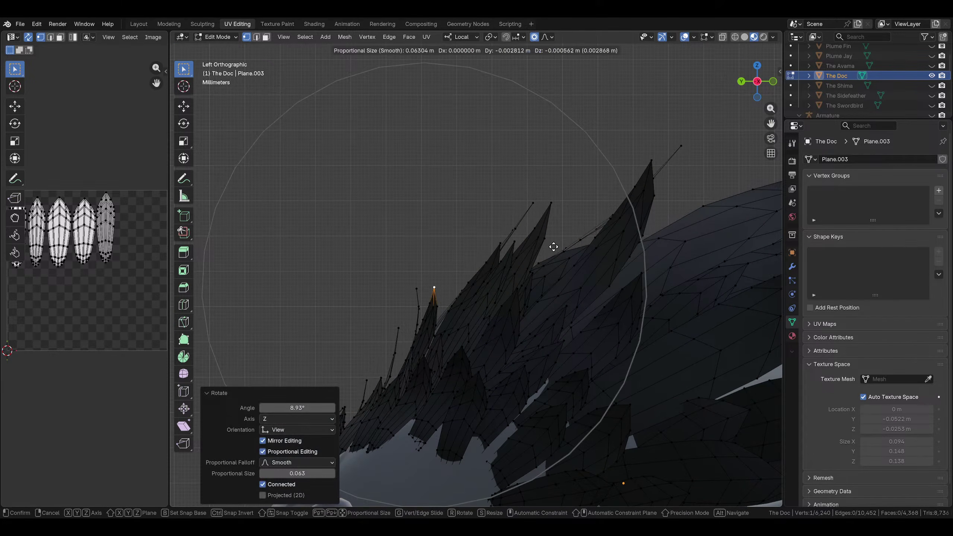
{"action": "left_click", "coordinate": [553, 249]}
Rotate the next short forehead feather's tip 13.1° in side view and move it about 0.003 m backward
{"action": "key", "text": "g"}
{"action": "left_click", "coordinate": [458, 270]}
{"action": "key", "text": "g"}
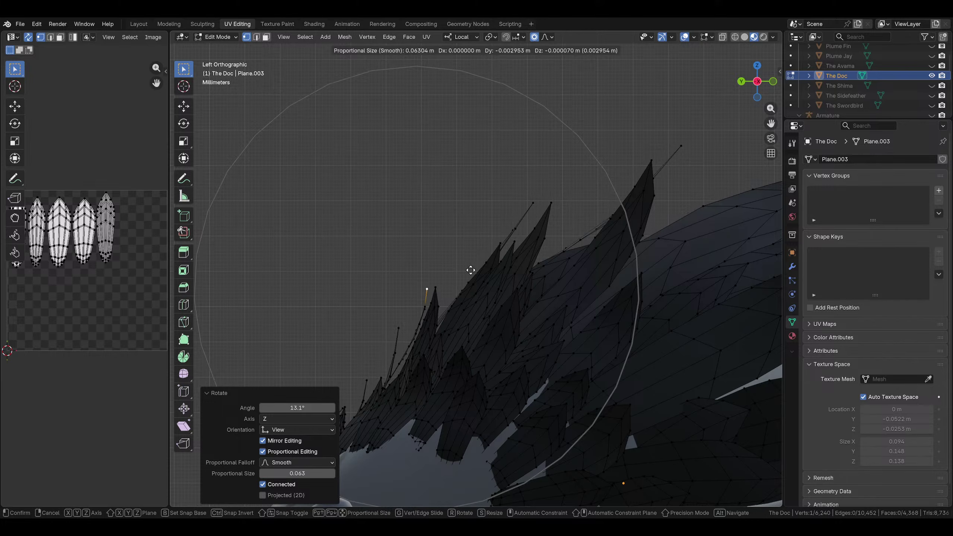
{"action": "left_click", "coordinate": [466, 273]}
{"action": "left_click", "coordinate": [466, 273]}
Save the file and return to Object Mode
{"action": "mouse_move", "coordinate": [466, 273]}
{"action": "middle_mouse_down"}
{"action": "mouse_move", "coordinate": [538, 266]}
{"action": "mouse_move", "coordinate": [560, 274]}
{"action": "mouse_move", "coordinate": [469, 338]}
{"action": "mouse_move", "coordinate": [479, 346]}
{"action": "mouse_move", "coordinate": [403, 334]}
{"action": "mouse_move", "coordinate": [654, 324]}
{"action": "mouse_move", "coordinate": [727, 332]}
{"action": "mouse_move", "coordinate": [499, 345]}
{"action": "mouse_move", "coordinate": [283, 94]}
{"action": "middle_mouse_up"}
{"action": "scroll", "coordinate": [499, 345], "scroll_direction": "up", "scroll_amount": 4}
{"action": "key", "text": "ctrl+s"}
{"action": "left_click", "coordinate": [224, 48]}
{"action": "mouse_move", "coordinate": [270, 130]}
{"action": "middle_mouse_down"}
{"action": "mouse_move", "coordinate": [429, 249]}
{"action": "mouse_move", "coordinate": [672, 285]}
{"action": "mouse_move", "coordinate": [619, 315]}
{"action": "mouse_move", "coordinate": [594, 349]}
{"action": "mouse_move", "coordinate": [591, 382]}
{"action": "mouse_move", "coordinate": [445, 353]}
{"action": "mouse_move", "coordinate": [372, 315]}
{"action": "mouse_move", "coordinate": [457, 331]}
{"action": "mouse_move", "coordinate": [431, 342]}
{"action": "middle_mouse_up"}
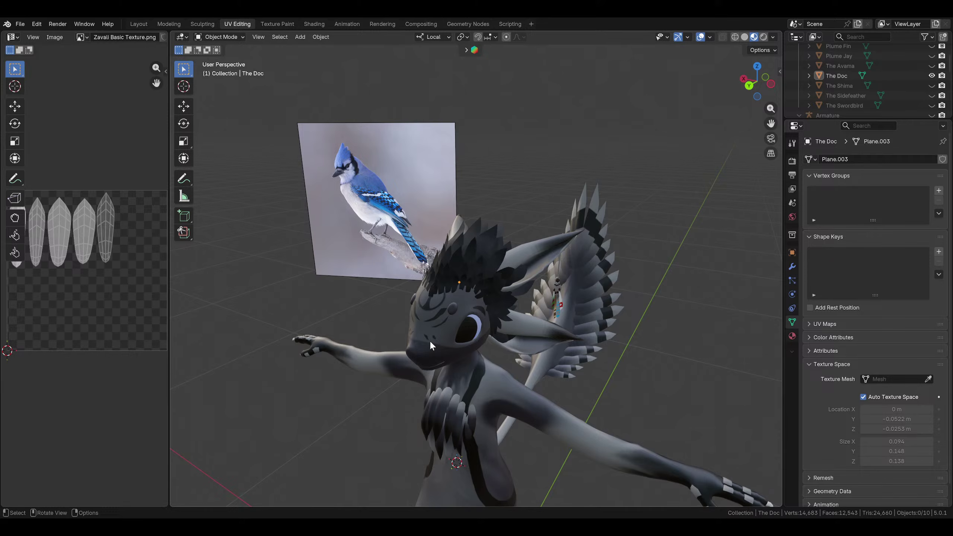
{"action": "scroll", "coordinate": [501, 184], "scroll_direction": "up", "scroll_amount": 4}
{"action": "middle_click_drag", "start_coordinate": [500, 185], "coordinate": [557, 259]}
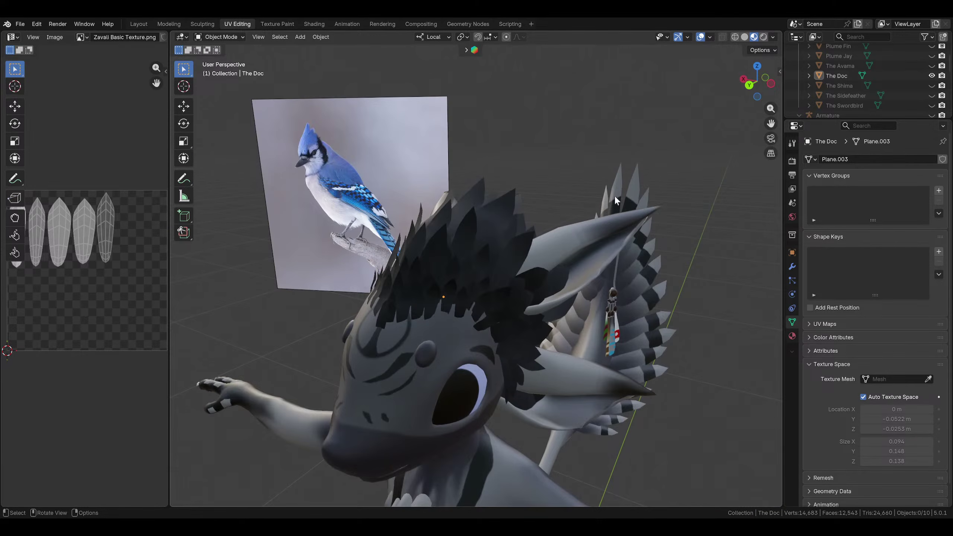
{"action": "scroll", "coordinate": [842, 98], "scroll_direction": "up", "scroll_amount": 1}
{"action": "middle_click_drag", "start_coordinate": [504, 328], "coordinate": [600, 226]}
Preview Plume Elegant, Plume Aristo-Bird and Plume Jay on the head by showing and hiding each one
{"action": "left_click", "coordinate": [837, 82]}
{"action": "scroll", "coordinate": [843, 88], "scroll_direction": "up", "scroll_amount": 2}
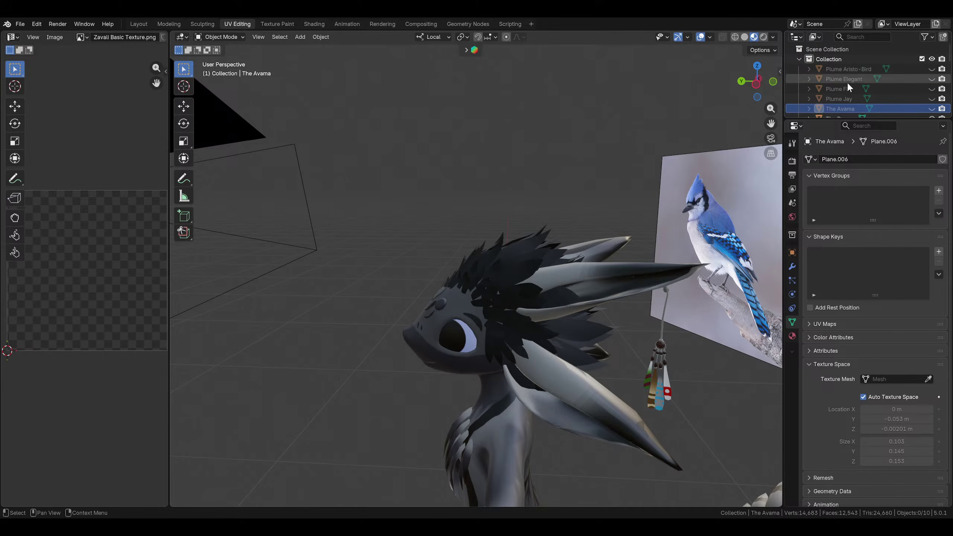
{"action": "left_click", "coordinate": [932, 79]}
{"action": "left_click", "coordinate": [932, 79]}
{"action": "left_click", "coordinate": [931, 68]}
{"action": "left_click", "coordinate": [931, 69]}
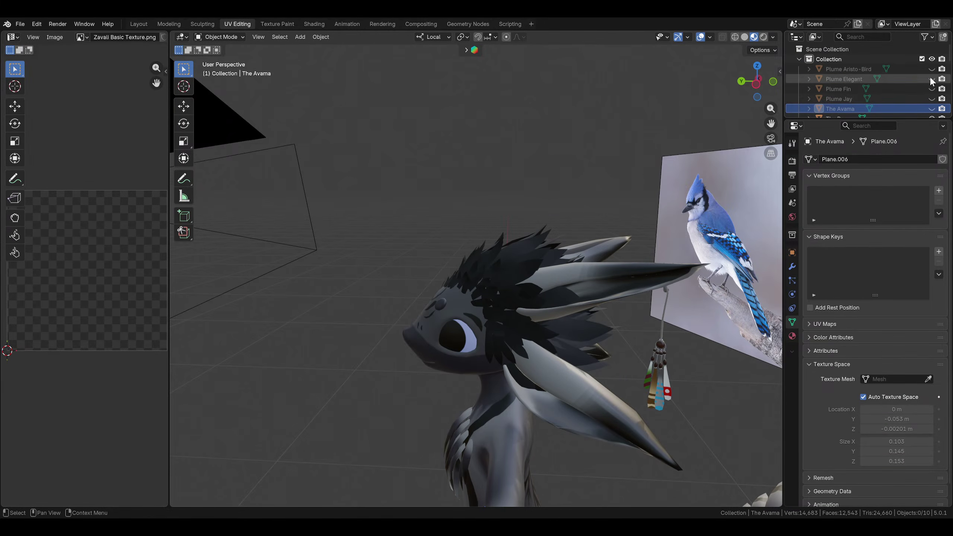
{"action": "left_click", "coordinate": [931, 98]}
{"action": "middle_click_drag", "start_coordinate": [647, 229], "coordinate": [460, 256]}
{"action": "left_click", "coordinate": [931, 98]}
{"action": "scroll", "coordinate": [918, 100], "scroll_direction": "down", "scroll_amount": 3}
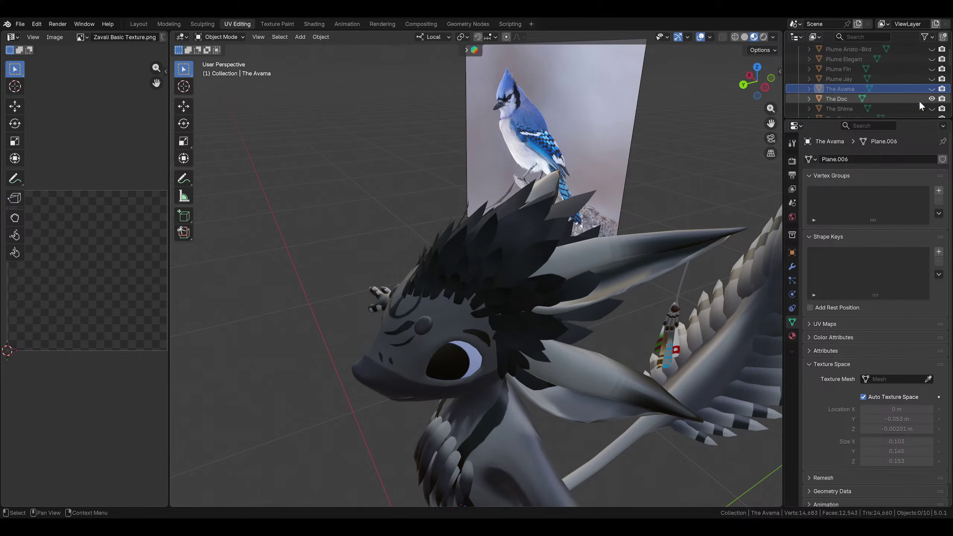
Hide The Doc and show The Shima hairstyle
{"action": "left_click", "coordinate": [932, 79]}
{"action": "left_click", "coordinate": [932, 80]}
{"action": "left_click", "coordinate": [932, 80]}
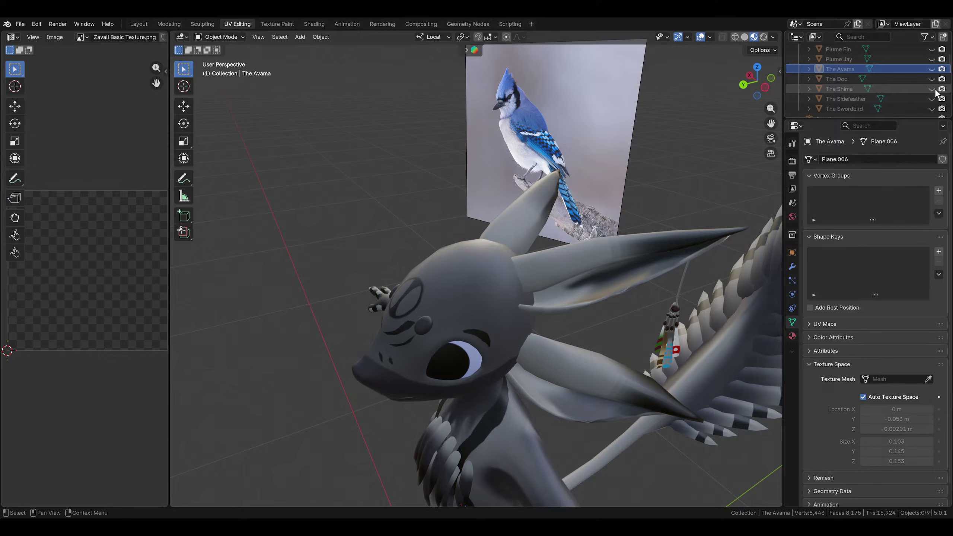
{"action": "left_click", "coordinate": [931, 89]}
{"action": "mouse_move", "coordinate": [665, 228]}
{"action": "middle_mouse_down"}
{"action": "mouse_move", "coordinate": [637, 220]}
{"action": "mouse_move", "coordinate": [565, 242]}
{"action": "mouse_move", "coordinate": [509, 236]}
{"action": "mouse_move", "coordinate": [619, 265]}
{"action": "mouse_move", "coordinate": [543, 308]}
{"action": "mouse_move", "coordinate": [501, 317]}
{"action": "mouse_move", "coordinate": [610, 292]}
{"action": "mouse_move", "coordinate": [607, 323]}
{"action": "mouse_move", "coordinate": [481, 321]}
{"action": "mouse_move", "coordinate": [475, 349]}
{"action": "mouse_move", "coordinate": [521, 360]}
{"action": "mouse_move", "coordinate": [440, 279]}
{"action": "mouse_move", "coordinate": [472, 257]}
{"action": "mouse_move", "coordinate": [398, 154]}
{"action": "mouse_move", "coordinate": [517, 224]}
{"action": "mouse_move", "coordinate": [393, 131]}
{"action": "middle_mouse_up"}
Open The Shima in Edit Mode and select all its long trailing feathers including their linked geometry, saving the file
{"action": "left_click", "coordinate": [440, 279]}
{"action": "key", "text": "ctrl+s"}
{"action": "left_click", "coordinate": [219, 36]}
{"action": "left_click", "coordinate": [237, 55]}
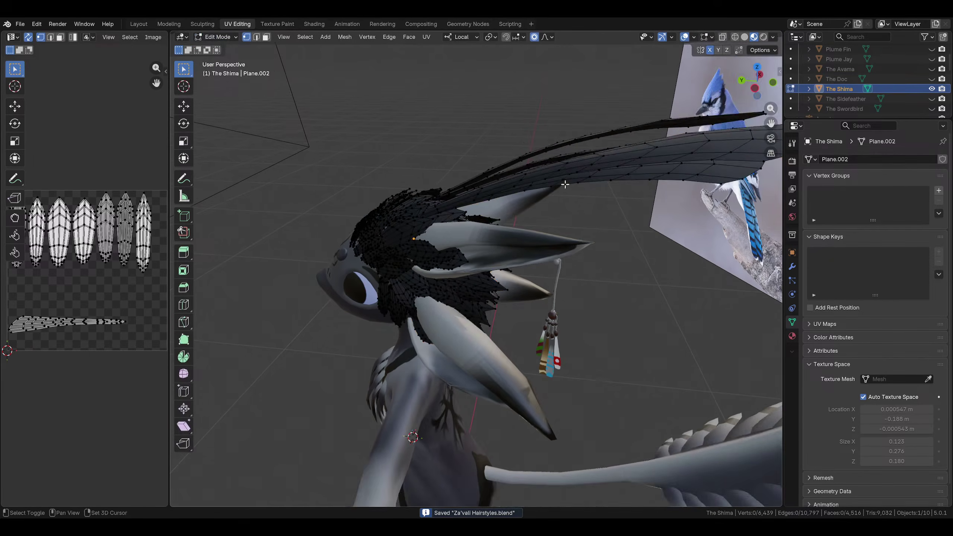
{"action": "middle_click_drag", "start_coordinate": [487, 195], "coordinate": [518, 177]}
{"action": "middle_click_drag", "start_coordinate": [553, 210], "coordinate": [564, 214]}
{"action": "left_click_drag", "start_coordinate": [544, 195], "coordinate": [589, 256]}
{"action": "key", "text": "ctrl+l"}
{"action": "scroll", "coordinate": [399, 164], "scroll_direction": "down", "scroll_amount": 3}
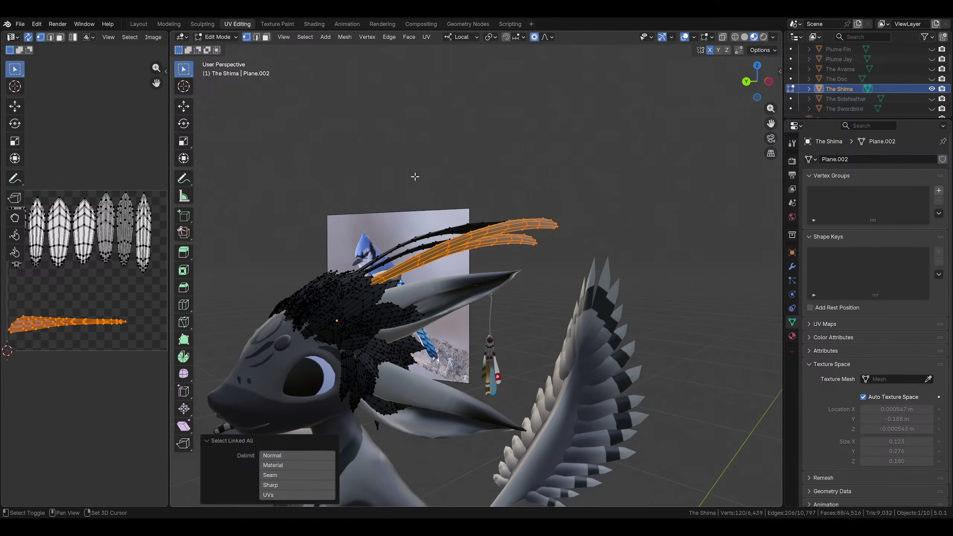
{"action": "left_click_drag", "start_coordinate": [414, 176], "coordinate": [501, 242], "text": "shift"}
{"action": "middle_click_drag", "start_coordinate": [545, 265], "coordinate": [456, 255]}
{"action": "key", "text": "ctrl+l"}
{"action": "key", "text": "ctrl+s"}
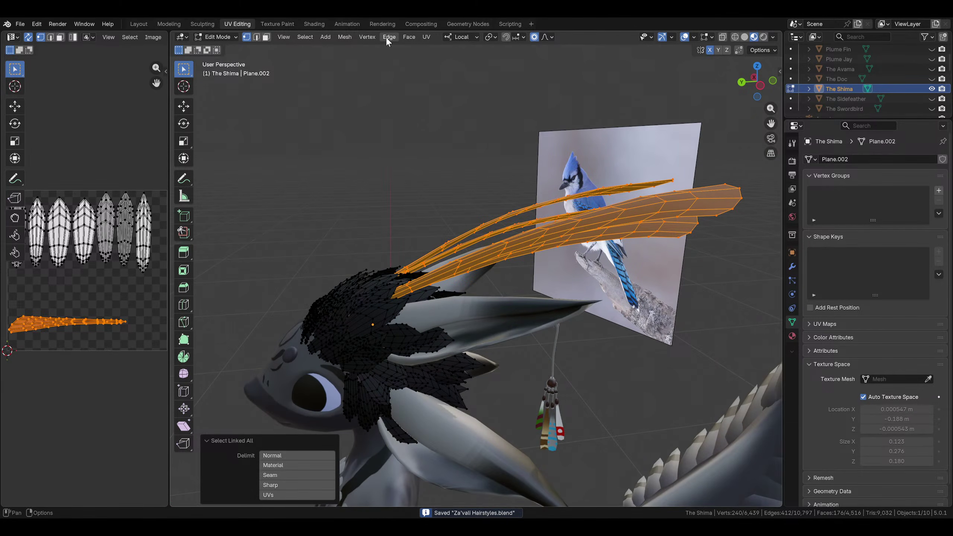
Separate the selected long feathers into their own object and return to Object Mode
{"action": "right_click", "coordinate": [348, 157]}
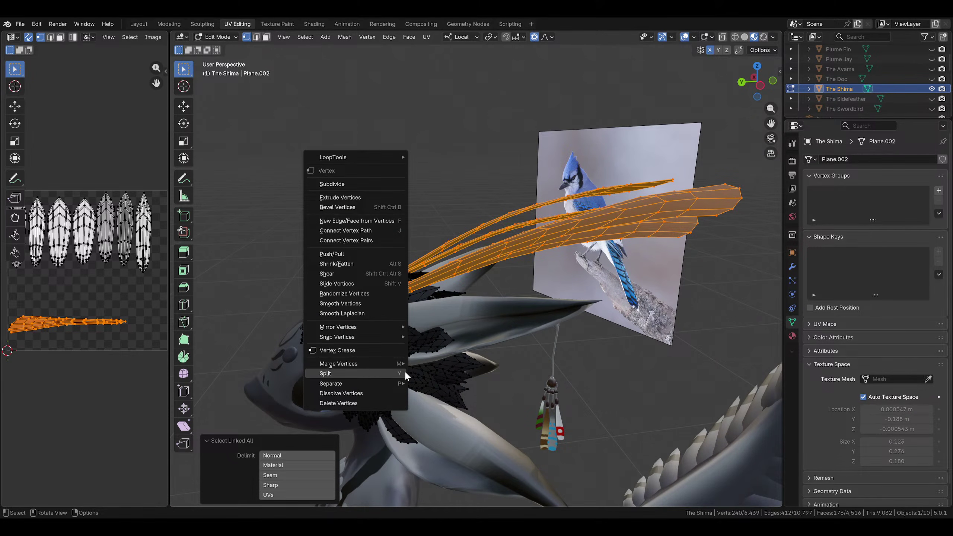
{"action": "mouse_move", "coordinate": [403, 384]}
{"action": "left_click", "coordinate": [436, 384]}
{"action": "left_click", "coordinate": [218, 37]}
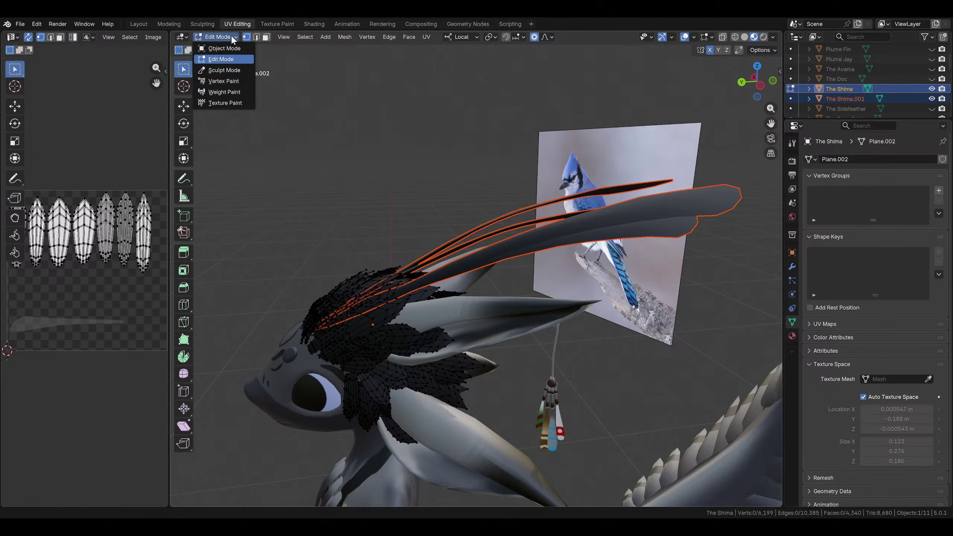
{"action": "left_click", "coordinate": [222, 53]}
{"action": "middle_click_drag", "start_coordinate": [397, 183], "coordinate": [575, 261]}
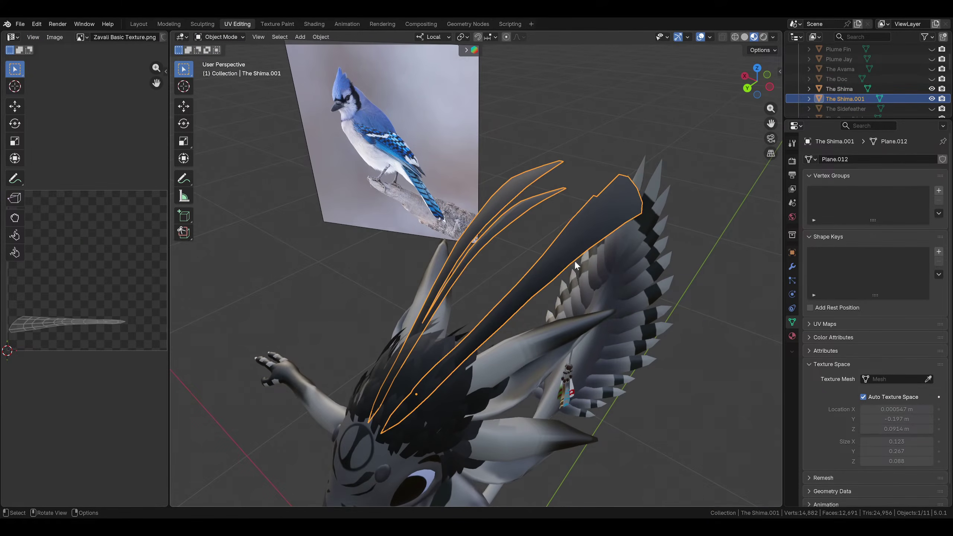
Rename the separated object The Shima.001 as Plume Longfeather
{"action": "left_click", "coordinate": [860, 99]}
{"action": "double_click", "coordinate": [861, 98]}
{"action": "scroll", "coordinate": [867, 96], "scroll_direction": "down", "scroll_amount": 2}
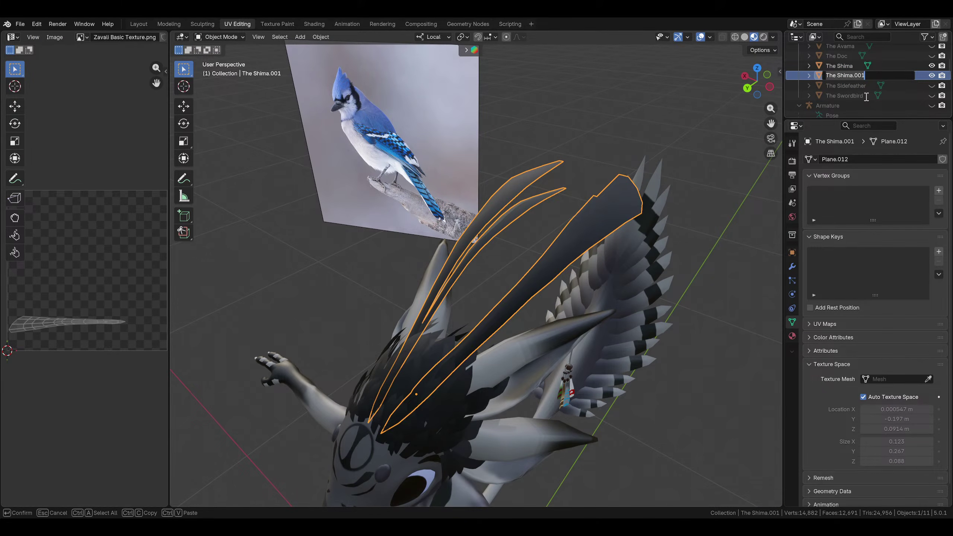
{"action": "key", "text": "ctrl+a"}
{"action": "type", "text": "Plu"}
{"action": "type", "text": "im"}
{"action": "key", "text": "BackSpace"}
{"action": "key", "text": "BackSpace"}
{"action": "type", "text": "me"}
{"action": "key", "text": "Return"}
Deselect Plume Longfeather and hide it, leaving The Shima shown on the head
{"action": "scroll", "coordinate": [694, 233], "scroll_direction": "down", "scroll_amount": 5}
{"action": "middle_click_drag", "start_coordinate": [662, 288], "coordinate": [661, 222]}
{"action": "left_click", "coordinate": [668, 353]}
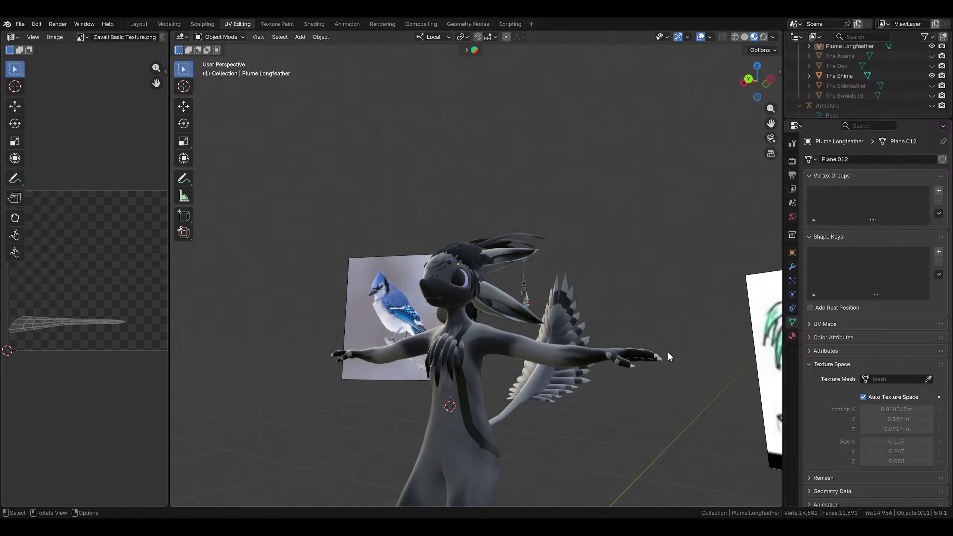
{"action": "middle_click_drag", "start_coordinate": [668, 353], "coordinate": [630, 375]}
{"action": "scroll", "coordinate": [564, 275], "scroll_direction": "up", "scroll_amount": 3}
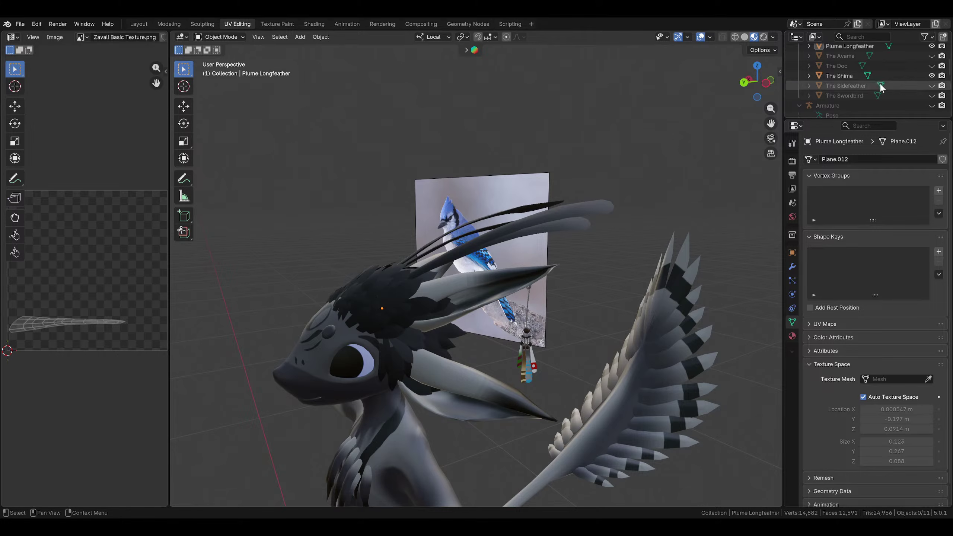
{"action": "left_click", "coordinate": [931, 46]}
{"action": "mouse_move", "coordinate": [525, 357]}
{"action": "middle_mouse_down"}
{"action": "mouse_move", "coordinate": [392, 383]}
{"action": "mouse_move", "coordinate": [330, 329]}
{"action": "mouse_move", "coordinate": [512, 264]}
{"action": "mouse_move", "coordinate": [455, 250]}
{"action": "mouse_move", "coordinate": [485, 231]}
{"action": "mouse_move", "coordinate": [522, 270]}
{"action": "mouse_move", "coordinate": [501, 310]}
{"action": "mouse_move", "coordinate": [408, 285]}
{"action": "mouse_move", "coordinate": [452, 246]}
{"action": "mouse_move", "coordinate": [597, 304]}
{"action": "mouse_move", "coordinate": [496, 335]}
{"action": "mouse_move", "coordinate": [629, 334]}
{"action": "mouse_move", "coordinate": [497, 309]}
{"action": "mouse_move", "coordinate": [412, 308]}
{"action": "mouse_move", "coordinate": [430, 332]}
{"action": "mouse_move", "coordinate": [564, 285]}
{"action": "mouse_move", "coordinate": [478, 286]}
{"action": "mouse_move", "coordinate": [558, 263]}
{"action": "mouse_move", "coordinate": [484, 289]}
{"action": "mouse_move", "coordinate": [590, 298]}
{"action": "mouse_move", "coordinate": [556, 328]}
{"action": "mouse_move", "coordinate": [445, 342]}
{"action": "mouse_move", "coordinate": [460, 274]}
{"action": "mouse_move", "coordinate": [538, 284]}
{"action": "mouse_move", "coordinate": [437, 325]}
{"action": "mouse_move", "coordinate": [496, 308]}
{"action": "mouse_move", "coordinate": [581, 320]}
{"action": "mouse_move", "coordinate": [544, 334]}
{"action": "mouse_move", "coordinate": [495, 307]}
{"action": "middle_mouse_up"}
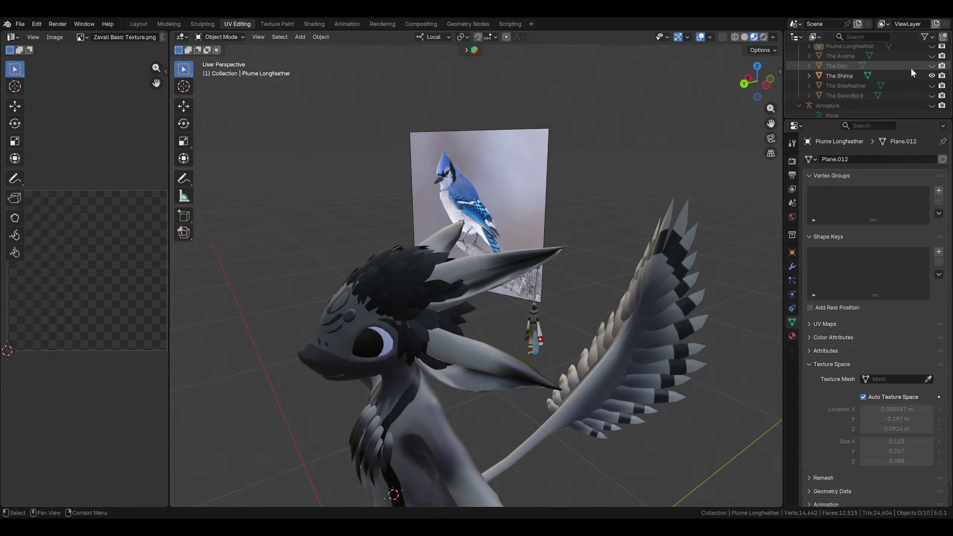
Compare The Doc and The Shima hairstyles on the head by toggling their visibility
{"action": "left_click", "coordinate": [930, 65]}
{"action": "middle_click_drag", "start_coordinate": [712, 158], "coordinate": [709, 135]}
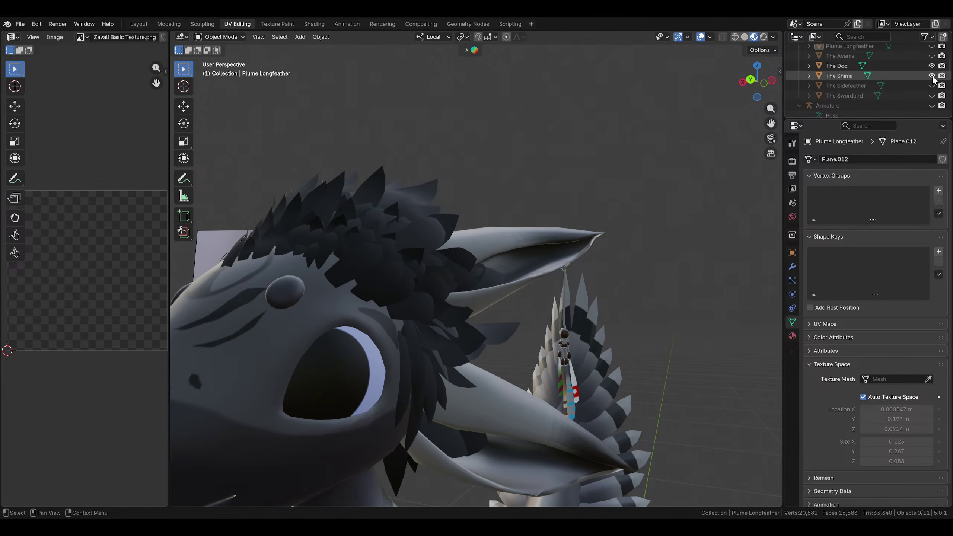
{"action": "left_click", "coordinate": [931, 75]}
{"action": "left_click", "coordinate": [931, 75]}
{"action": "left_click", "coordinate": [932, 76]}
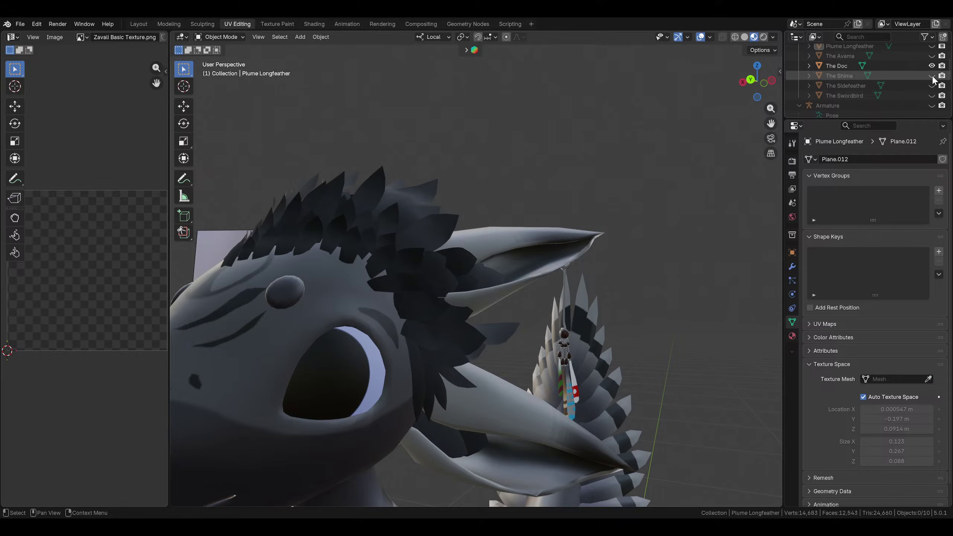
{"action": "middle_click_drag", "start_coordinate": [412, 277], "coordinate": [353, 285]}
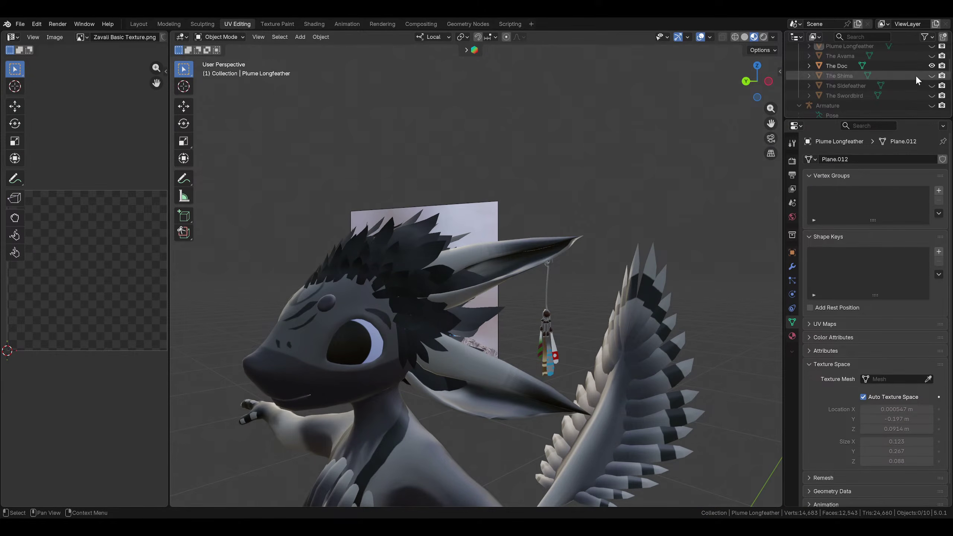
{"action": "left_click", "coordinate": [931, 76]}
{"action": "left_click", "coordinate": [931, 65]}
{"action": "middle_click_drag", "start_coordinate": [657, 207], "coordinate": [662, 240]}
{"action": "scroll", "coordinate": [897, 83], "scroll_direction": "up", "scroll_amount": 5}
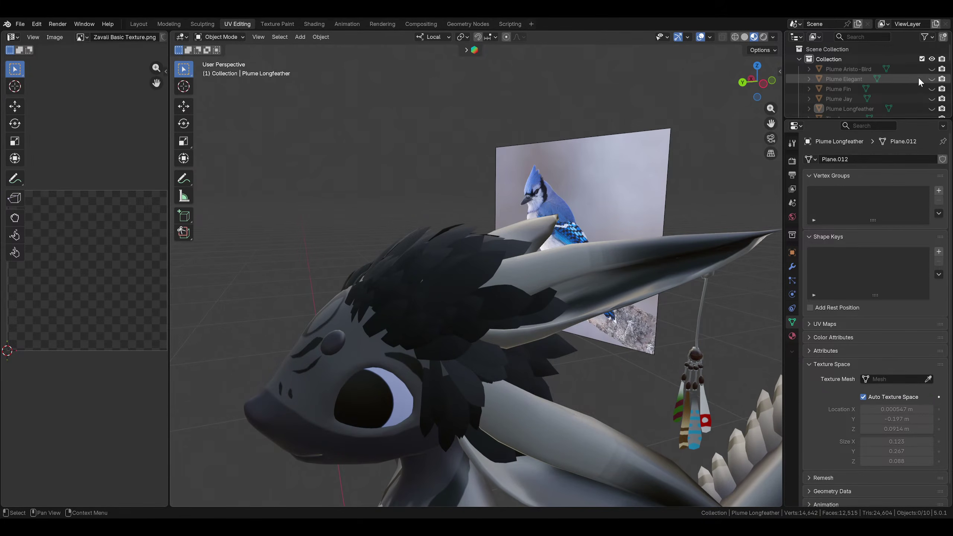
Preview Plume Longfeather together with The Shima, and hide both
{"action": "scroll", "coordinate": [917, 82], "scroll_direction": "down", "scroll_amount": 2}
{"action": "left_click", "coordinate": [931, 88]}
{"action": "middle_click_drag", "start_coordinate": [413, 244], "coordinate": [637, 222]}
{"action": "left_click", "coordinate": [931, 89]}
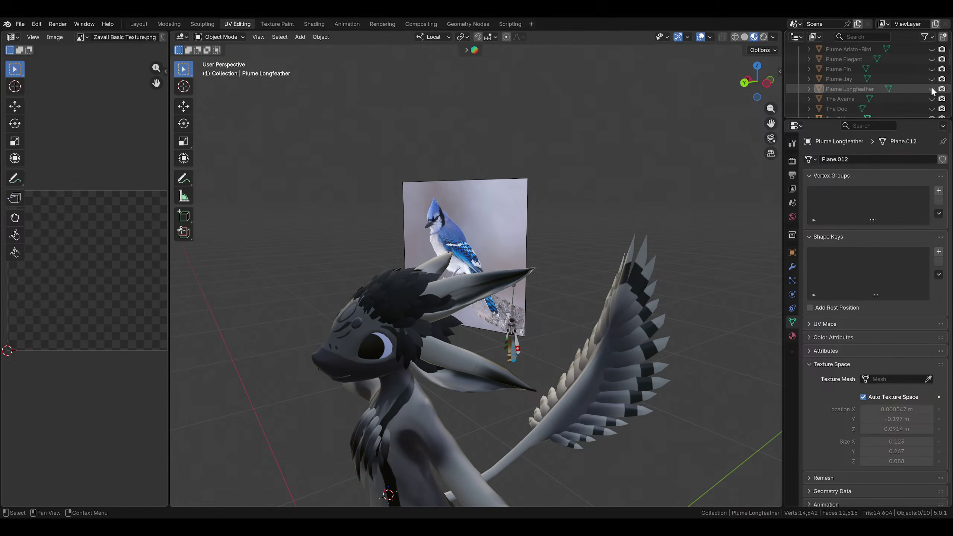
{"action": "scroll", "coordinate": [923, 88], "scroll_direction": "down", "scroll_amount": 4}
{"action": "left_click", "coordinate": [931, 79]}
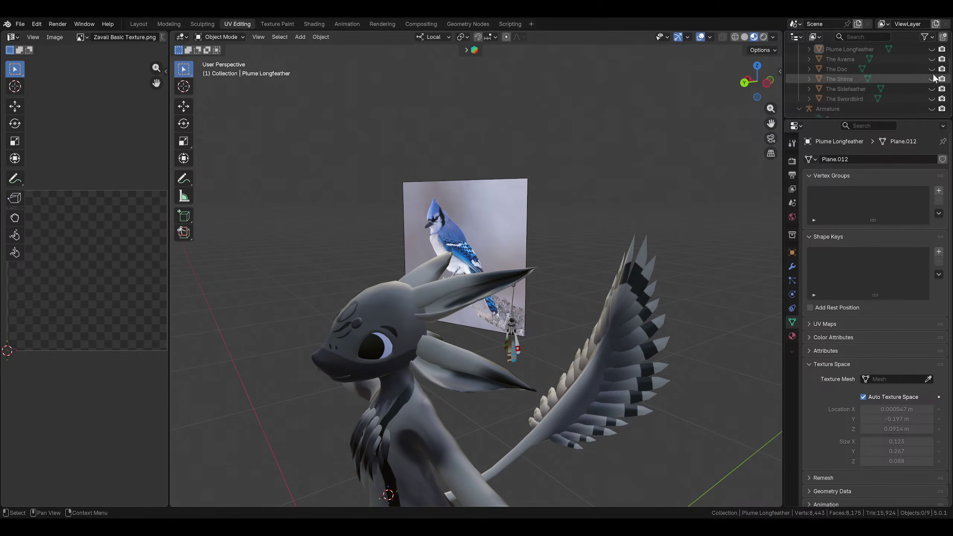
Preview The Avama, The Doc and The Shima one at a time on the bare head
{"action": "left_click", "coordinate": [931, 59]}
{"action": "middle_click_drag", "start_coordinate": [641, 229], "coordinate": [645, 278]}
{"action": "left_click", "coordinate": [931, 59]}
{"action": "left_click", "coordinate": [931, 70]}
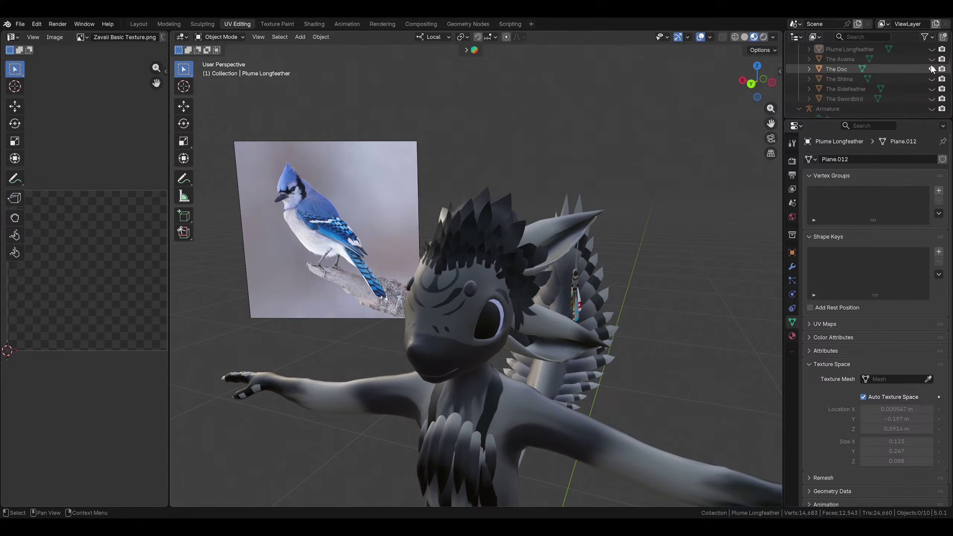
{"action": "left_click", "coordinate": [932, 70]}
{"action": "left_click", "coordinate": [931, 79]}
{"action": "left_click", "coordinate": [931, 78]}
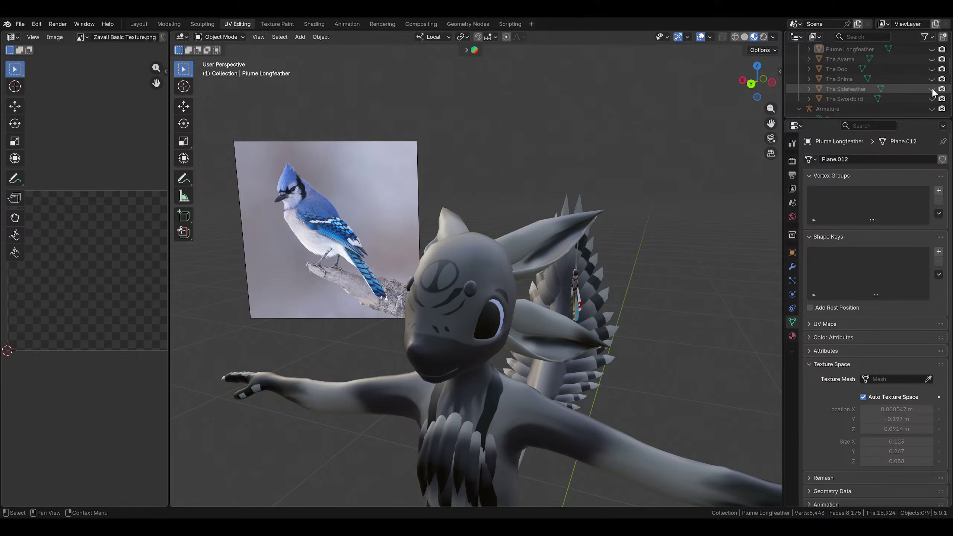
Show The Sidefeather hairstyle and open it in Edit Mode
{"action": "left_click", "coordinate": [931, 88]}
{"action": "middle_click_drag", "start_coordinate": [498, 270], "coordinate": [418, 178]}
{"action": "left_click", "coordinate": [527, 180]}
{"action": "middle_click_drag", "start_coordinate": [476, 174], "coordinate": [464, 137]}
{"action": "left_click", "coordinate": [503, 177]}
{"action": "left_click", "coordinate": [223, 37]}
{"action": "left_click", "coordinate": [228, 59]}
Select the large curved side feather with its linked geometry, separate it into its own object and return to Object Mode
{"action": "left_click_drag", "start_coordinate": [421, 109], "coordinate": [469, 149]}
{"action": "middle_click_drag", "start_coordinate": [470, 149], "coordinate": [483, 155]}
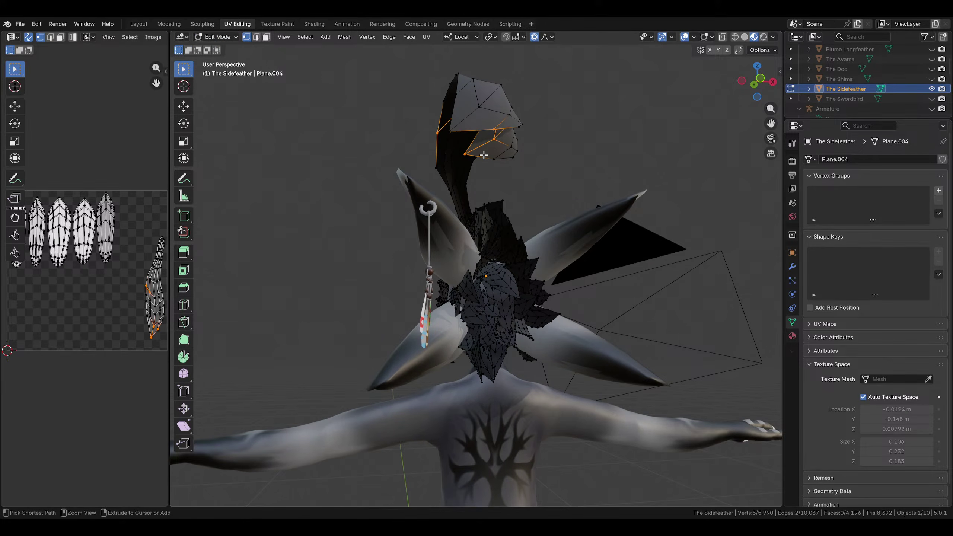
{"action": "key", "text": "ctrl+l"}
{"action": "right_click", "coordinate": [483, 154]}
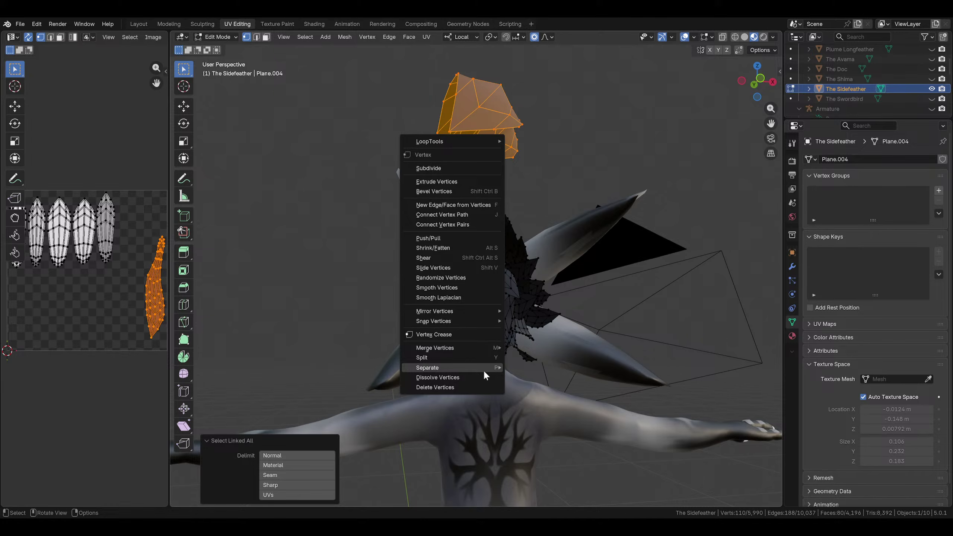
{"action": "left_click", "coordinate": [523, 367]}
{"action": "left_click", "coordinate": [221, 37]}
{"action": "left_click", "coordinate": [226, 50]}
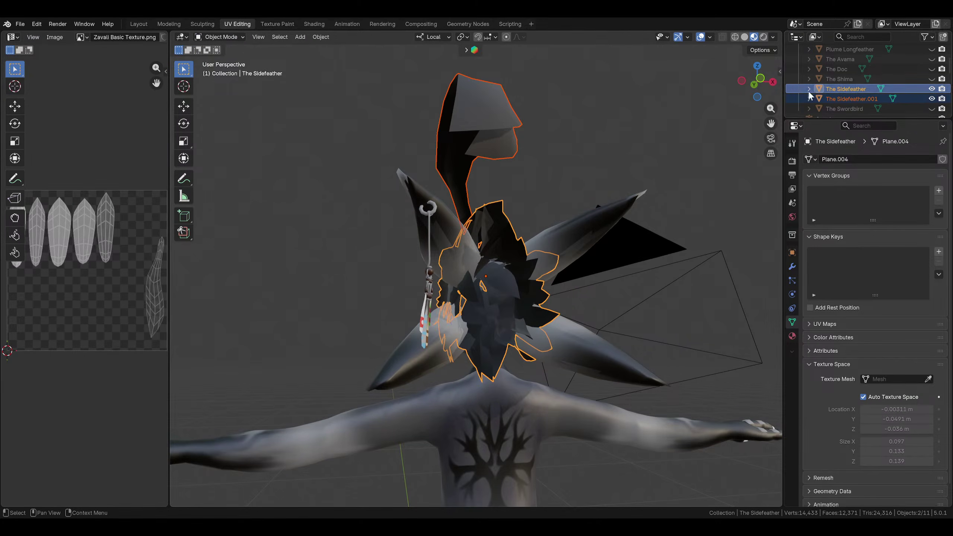
Rename the separated object The Sidefeather.001 as Plume Sidefeather
{"action": "double_click", "coordinate": [847, 99]}
{"action": "scroll", "coordinate": [861, 100], "scroll_direction": "down", "scroll_amount": 2}
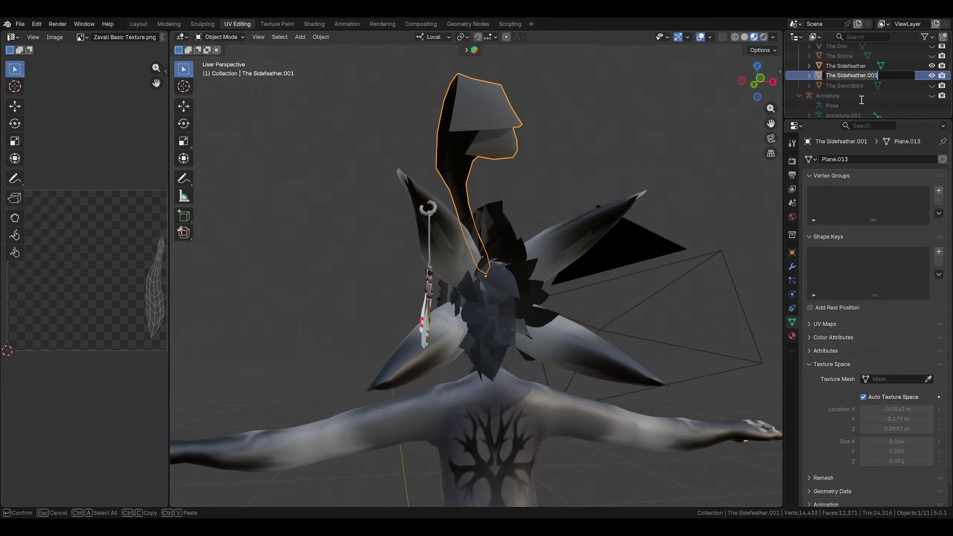
{"action": "type", "text": "Plumne"}
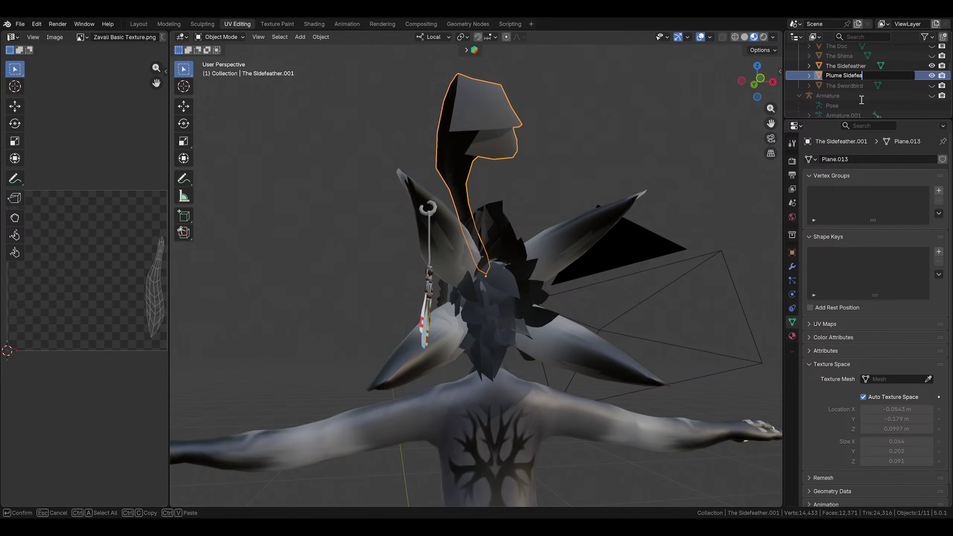
{"action": "key", "text": "Return"}
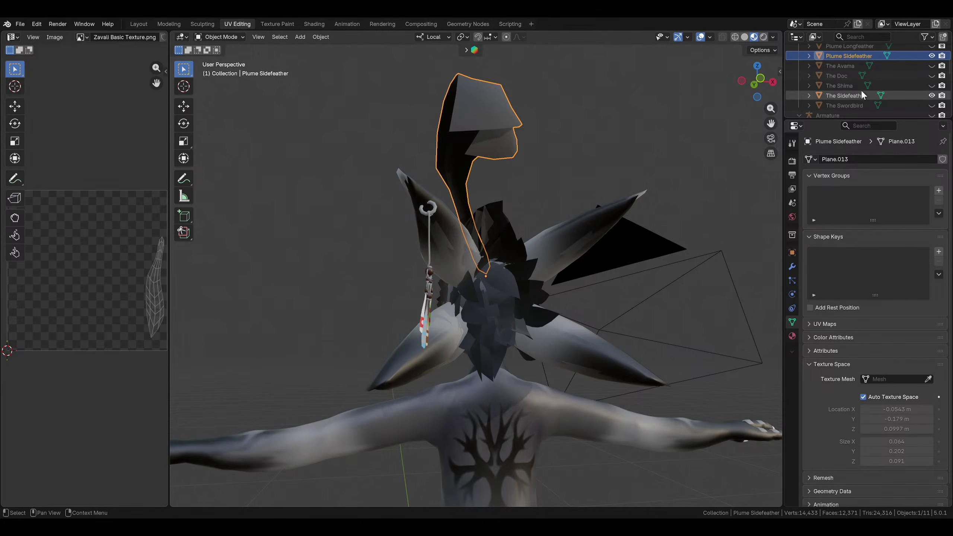
Examine Plume Sidefeather's placement on the head from above, the side and the front
{"action": "middle_click_drag", "start_coordinate": [638, 172], "coordinate": [641, 334]}
{"action": "left_click", "coordinate": [574, 322]}
{"action": "left_click", "coordinate": [488, 177]}
{"action": "middle_click_drag", "start_coordinate": [488, 177], "coordinate": [603, 317]}
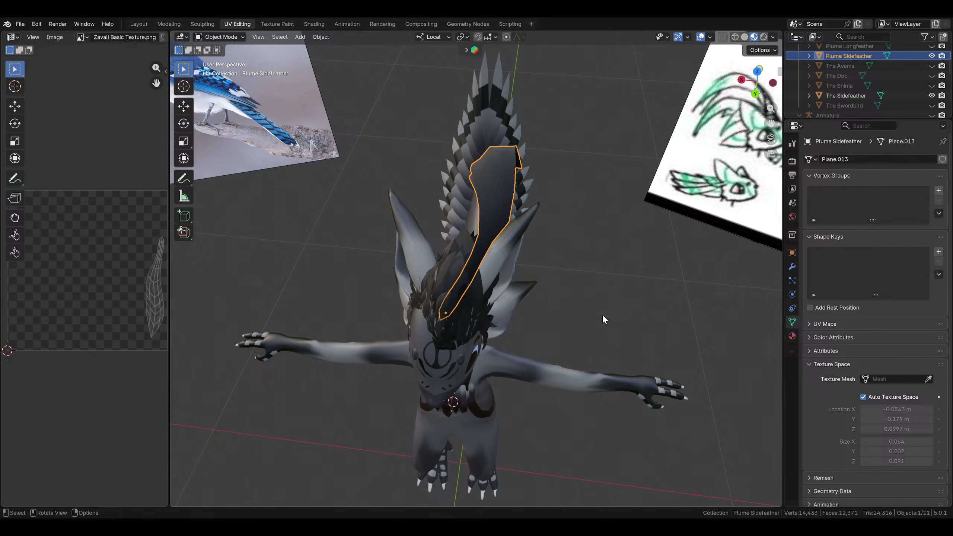
{"action": "middle_click_drag", "start_coordinate": [602, 316], "coordinate": [589, 259]}
{"action": "mouse_move", "coordinate": [617, 248]}
{"action": "middle_mouse_down"}
{"action": "mouse_move", "coordinate": [566, 269]}
{"action": "mouse_move", "coordinate": [640, 249]}
{"action": "mouse_move", "coordinate": [561, 257]}
{"action": "mouse_move", "coordinate": [522, 292]}
{"action": "mouse_move", "coordinate": [569, 325]}
{"action": "mouse_move", "coordinate": [579, 260]}
{"action": "mouse_move", "coordinate": [548, 302]}
{"action": "mouse_move", "coordinate": [580, 270]}
{"action": "mouse_move", "coordinate": [564, 288]}
{"action": "mouse_move", "coordinate": [561, 279]}
{"action": "mouse_move", "coordinate": [546, 291]}
{"action": "middle_mouse_up"}
{"action": "scroll", "coordinate": [581, 260], "scroll_direction": "up", "scroll_amount": 4}
{"action": "mouse_move", "coordinate": [621, 306]}
{"action": "middle_mouse_down"}
{"action": "mouse_move", "coordinate": [612, 314]}
{"action": "mouse_move", "coordinate": [640, 294]}
{"action": "mouse_move", "coordinate": [614, 316]}
{"action": "mouse_move", "coordinate": [625, 299]}
{"action": "mouse_move", "coordinate": [648, 308]}
{"action": "mouse_move", "coordinate": [627, 305]}
{"action": "mouse_move", "coordinate": [634, 325]}
{"action": "mouse_move", "coordinate": [611, 329]}
{"action": "mouse_move", "coordinate": [602, 358]}
{"action": "mouse_move", "coordinate": [630, 342]}
{"action": "mouse_move", "coordinate": [609, 331]}
{"action": "mouse_move", "coordinate": [631, 298]}
{"action": "mouse_move", "coordinate": [706, 295]}
{"action": "middle_mouse_up"}
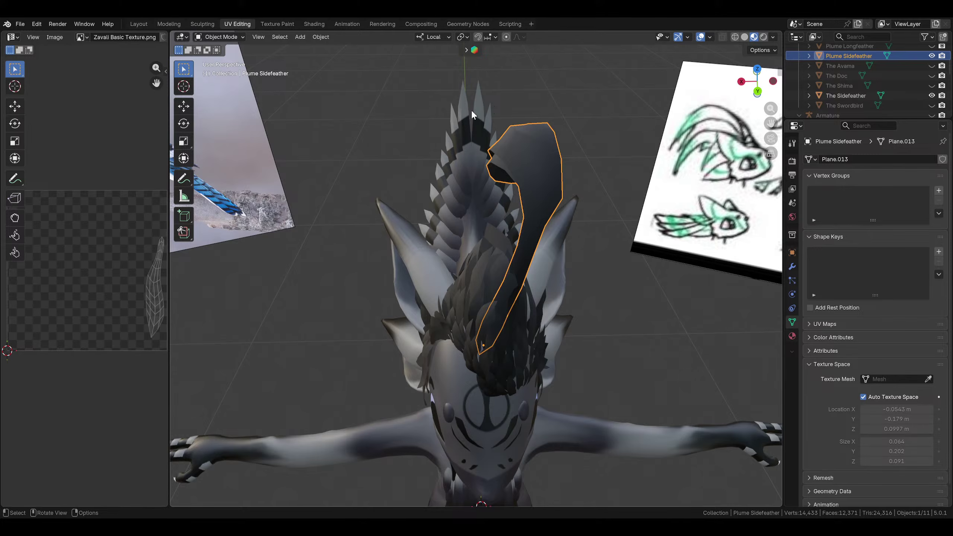
Compare The Sidefeather hairstyle with and without Plume Sidefeather by hiding and showing the plume
{"action": "mouse_move", "coordinate": [471, 110]}
{"action": "middle_mouse_down"}
{"action": "mouse_move", "coordinate": [646, 243]}
{"action": "mouse_move", "coordinate": [630, 296]}
{"action": "mouse_move", "coordinate": [588, 306]}
{"action": "mouse_move", "coordinate": [636, 296]}
{"action": "mouse_move", "coordinate": [562, 300]}
{"action": "mouse_move", "coordinate": [611, 239]}
{"action": "mouse_move", "coordinate": [606, 255]}
{"action": "mouse_move", "coordinate": [580, 241]}
{"action": "mouse_move", "coordinate": [393, 281]}
{"action": "mouse_move", "coordinate": [356, 341]}
{"action": "mouse_move", "coordinate": [372, 368]}
{"action": "mouse_move", "coordinate": [645, 315]}
{"action": "mouse_move", "coordinate": [616, 336]}
{"action": "mouse_move", "coordinate": [591, 392]}
{"action": "mouse_move", "coordinate": [652, 280]}
{"action": "mouse_move", "coordinate": [581, 274]}
{"action": "mouse_move", "coordinate": [623, 308]}
{"action": "mouse_move", "coordinate": [695, 313]}
{"action": "mouse_move", "coordinate": [588, 363]}
{"action": "mouse_move", "coordinate": [589, 225]}
{"action": "mouse_move", "coordinate": [520, 356]}
{"action": "middle_mouse_up"}
{"action": "left_click", "coordinate": [932, 56]}
{"action": "middle_click_drag", "start_coordinate": [520, 357], "coordinate": [497, 359]}
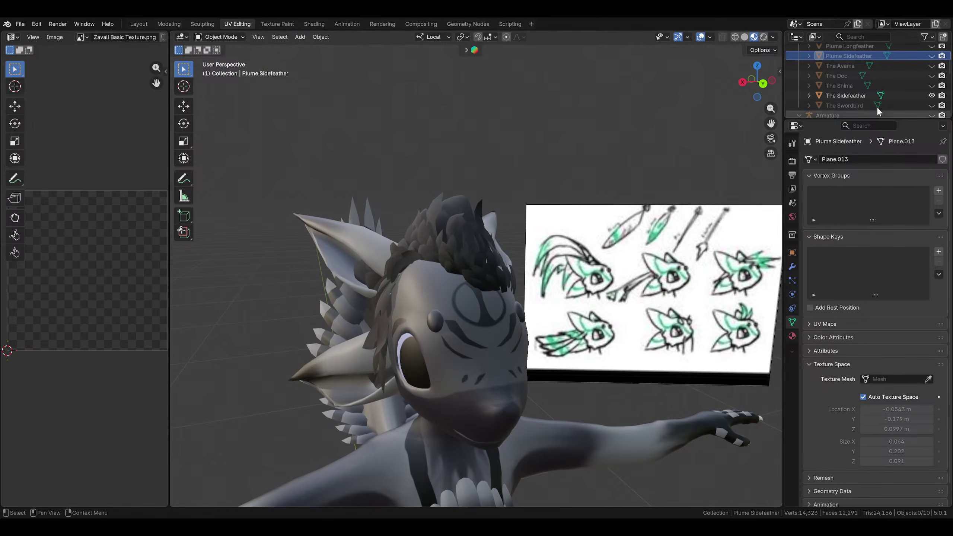
{"action": "left_click", "coordinate": [932, 56]}
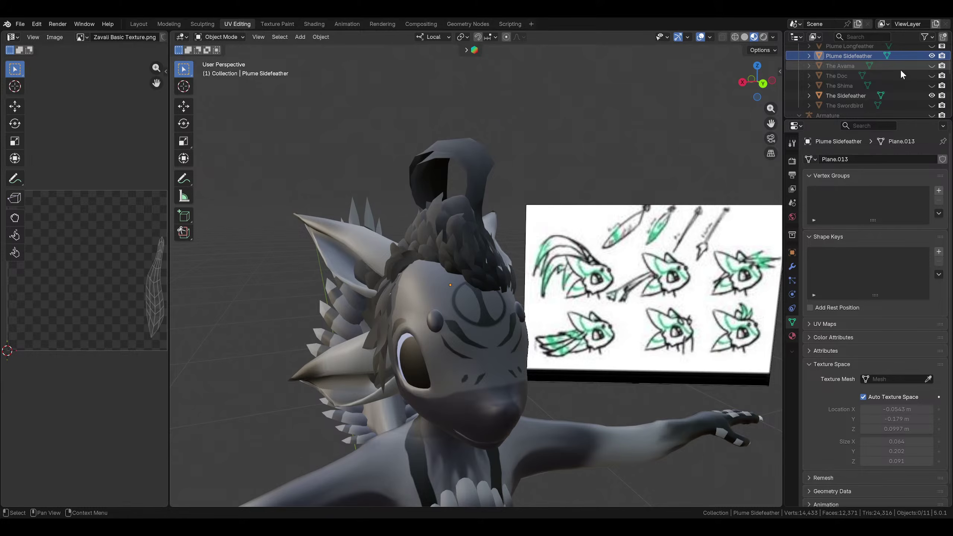
Hide Plume Sidefeather and rename The Sidefeather hairstyle object as The Parted
{"action": "left_click", "coordinate": [932, 56]}
{"action": "left_click", "coordinate": [861, 96]}
{"action": "scroll", "coordinate": [861, 97], "scroll_direction": "down", "scroll_amount": 2}
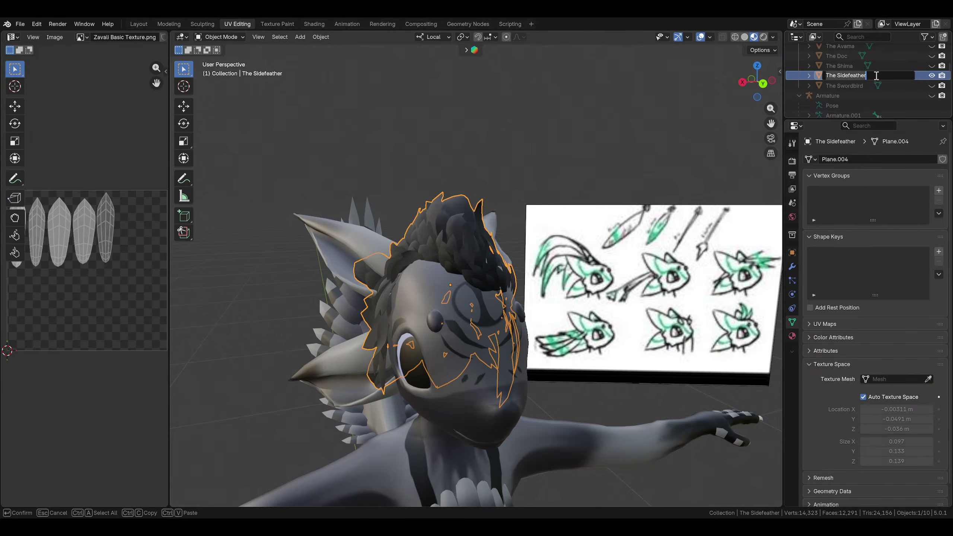
{"action": "double_click", "coordinate": [874, 76]}
{"action": "key", "text": "Return"}
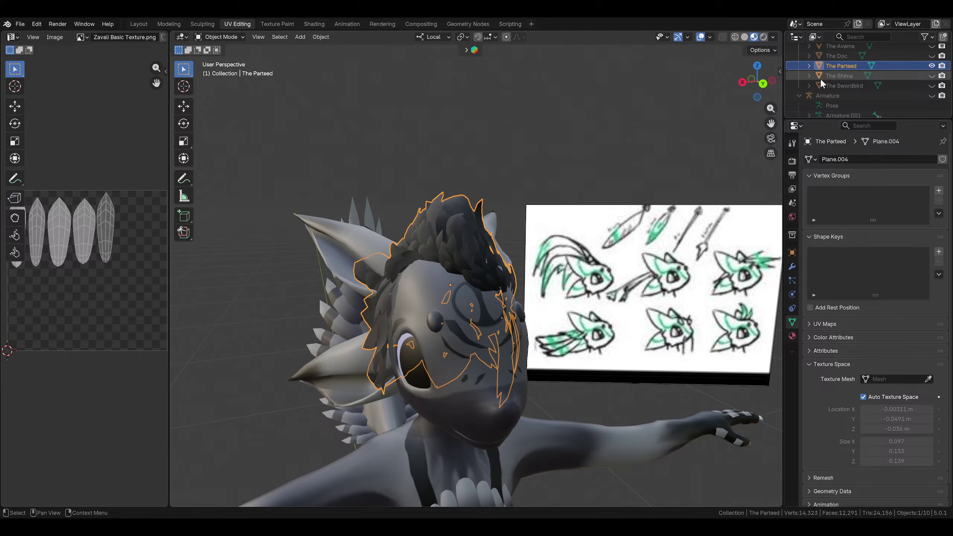
{"action": "scroll", "coordinate": [857, 67], "scroll_direction": "up", "scroll_amount": 1}
{"action": "double_click", "coordinate": [853, 72]}
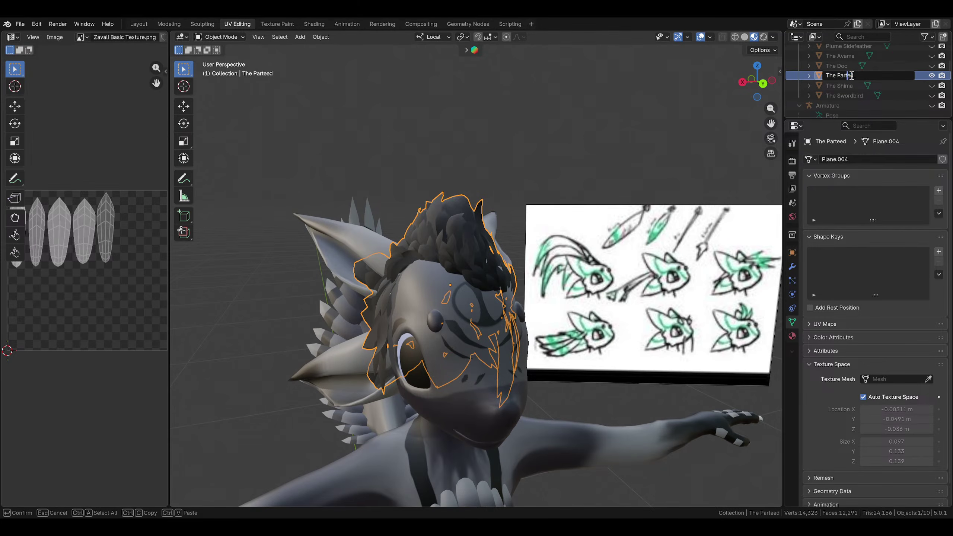
{"action": "key", "text": "Return"}
{"action": "scroll", "coordinate": [539, 202], "scroll_direction": "down", "scroll_amount": 3}
Hide The Parted, preview The Shima hairstyle on the head and show The Swordbird in its place
{"action": "left_click", "coordinate": [533, 202]}
{"action": "mouse_move", "coordinate": [533, 201]}
{"action": "middle_mouse_down"}
{"action": "mouse_move", "coordinate": [484, 220]}
{"action": "mouse_move", "coordinate": [496, 287]}
{"action": "mouse_move", "coordinate": [489, 282]}
{"action": "mouse_move", "coordinate": [531, 214]}
{"action": "mouse_move", "coordinate": [621, 170]}
{"action": "mouse_move", "coordinate": [538, 223]}
{"action": "mouse_move", "coordinate": [417, 216]}
{"action": "mouse_move", "coordinate": [482, 202]}
{"action": "mouse_move", "coordinate": [619, 213]}
{"action": "mouse_move", "coordinate": [620, 251]}
{"action": "mouse_move", "coordinate": [557, 315]}
{"action": "mouse_move", "coordinate": [578, 334]}
{"action": "mouse_move", "coordinate": [531, 343]}
{"action": "mouse_move", "coordinate": [337, 309]}
{"action": "mouse_move", "coordinate": [317, 290]}
{"action": "mouse_move", "coordinate": [349, 258]}
{"action": "mouse_move", "coordinate": [377, 272]}
{"action": "mouse_move", "coordinate": [378, 286]}
{"action": "mouse_move", "coordinate": [352, 296]}
{"action": "mouse_move", "coordinate": [366, 311]}
{"action": "mouse_move", "coordinate": [418, 275]}
{"action": "mouse_move", "coordinate": [346, 292]}
{"action": "mouse_move", "coordinate": [483, 291]}
{"action": "mouse_move", "coordinate": [406, 270]}
{"action": "mouse_move", "coordinate": [407, 281]}
{"action": "mouse_move", "coordinate": [467, 258]}
{"action": "mouse_move", "coordinate": [418, 268]}
{"action": "mouse_move", "coordinate": [448, 253]}
{"action": "mouse_move", "coordinate": [480, 257]}
{"action": "middle_mouse_up"}
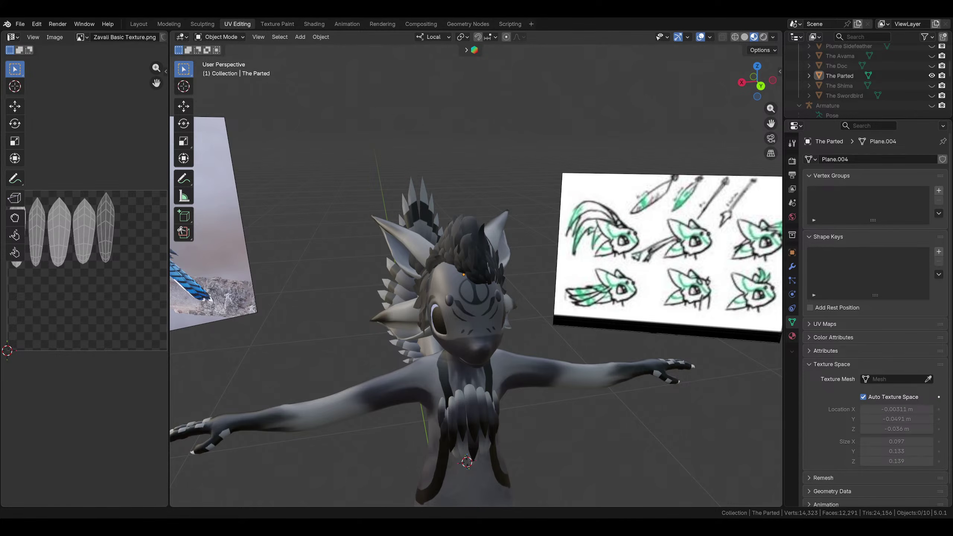
{"action": "mouse_move", "coordinate": [468, 310]}
{"action": "middle_mouse_down"}
{"action": "mouse_move", "coordinate": [577, 331]}
{"action": "mouse_move", "coordinate": [545, 349]}
{"action": "mouse_move", "coordinate": [529, 273]}
{"action": "middle_mouse_up"}
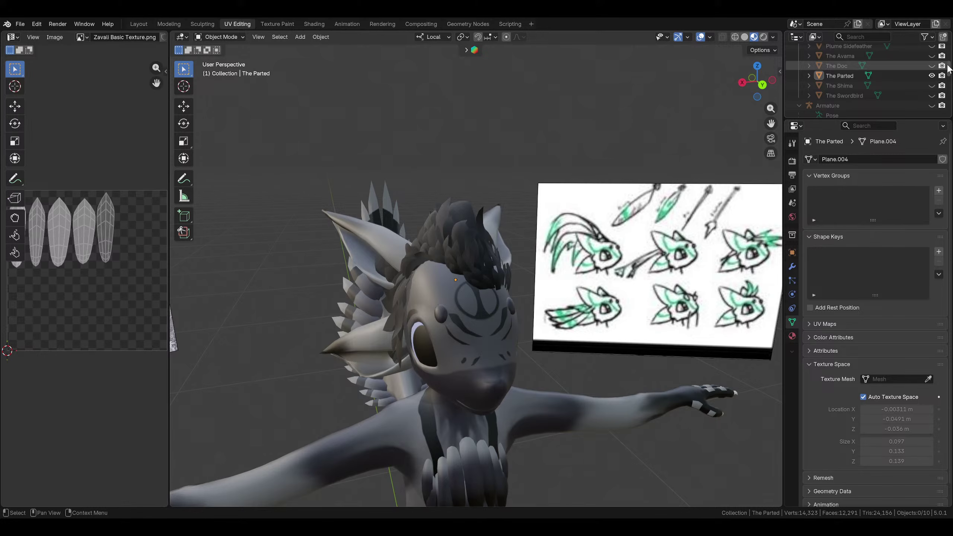
{"action": "middle_click_drag", "start_coordinate": [669, 202], "coordinate": [633, 207]}
{"action": "left_click", "coordinate": [931, 76]}
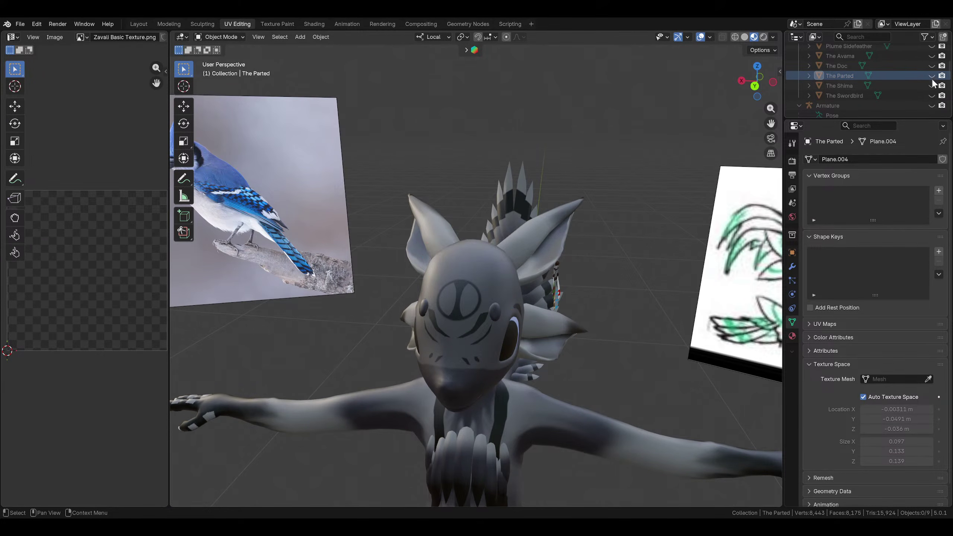
{"action": "left_click", "coordinate": [931, 86]}
{"action": "middle_click_drag", "start_coordinate": [375, 312], "coordinate": [563, 243]}
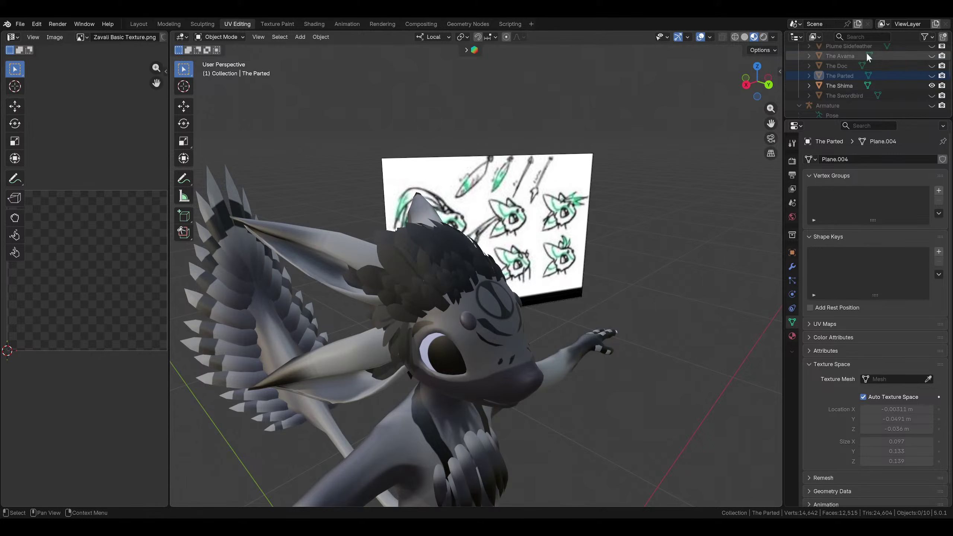
{"action": "left_click", "coordinate": [931, 86]}
{"action": "left_click", "coordinate": [931, 95]}
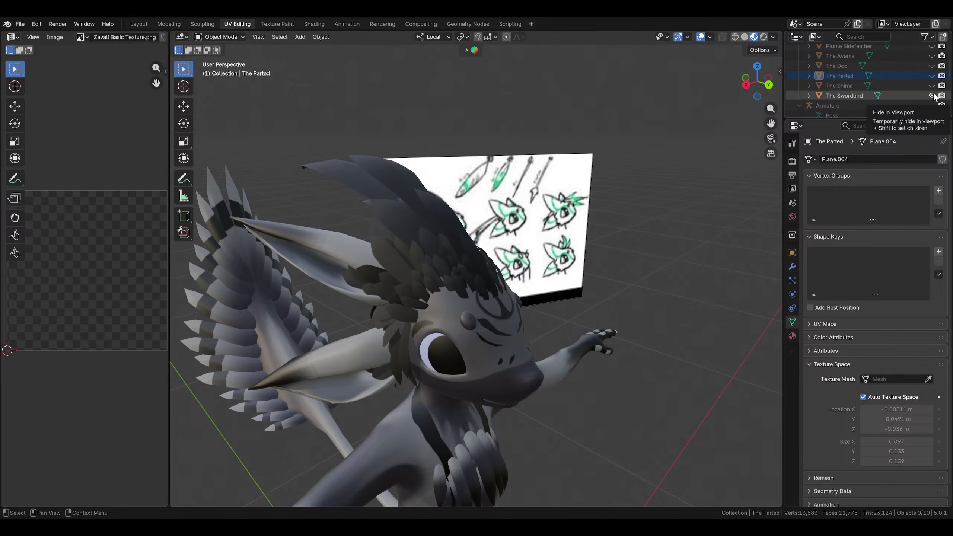
Select The Swordbird hairstyle and switch it to Edit Mode
{"action": "middle_click_drag", "start_coordinate": [619, 246], "coordinate": [427, 202]}
{"action": "left_click", "coordinate": [505, 247]}
{"action": "scroll", "coordinate": [428, 203], "scroll_direction": "up", "scroll_amount": 3}
{"action": "scroll", "coordinate": [428, 207], "scroll_direction": "down", "scroll_amount": 5}
{"action": "middle_click_drag", "start_coordinate": [461, 257], "coordinate": [369, 240]}
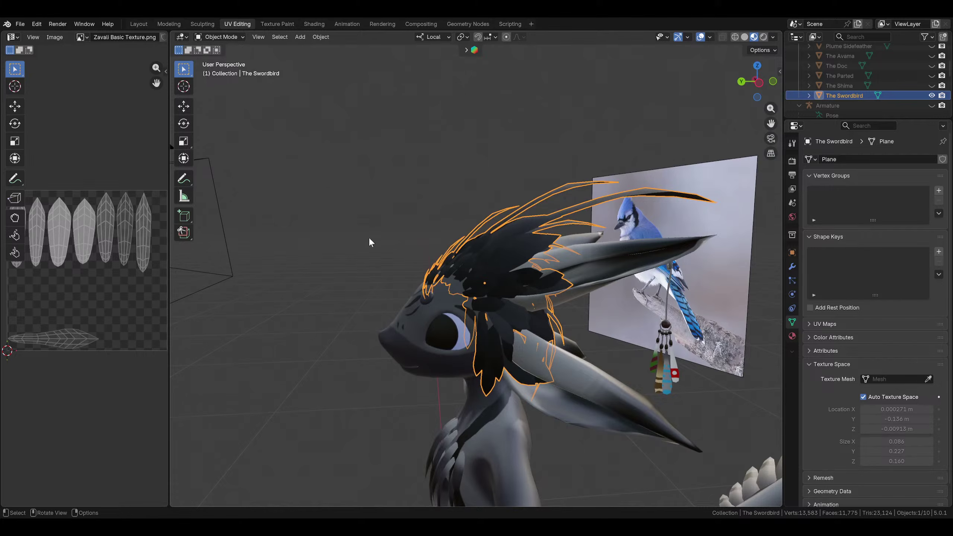
{"action": "left_click", "coordinate": [226, 37]}
{"action": "left_click", "coordinate": [218, 58]}
Try to separate only the longest crest feathers of The Swordbird into their own object and return to Object Mode
{"action": "middle_click_drag", "start_coordinate": [431, 210], "coordinate": [503, 211]}
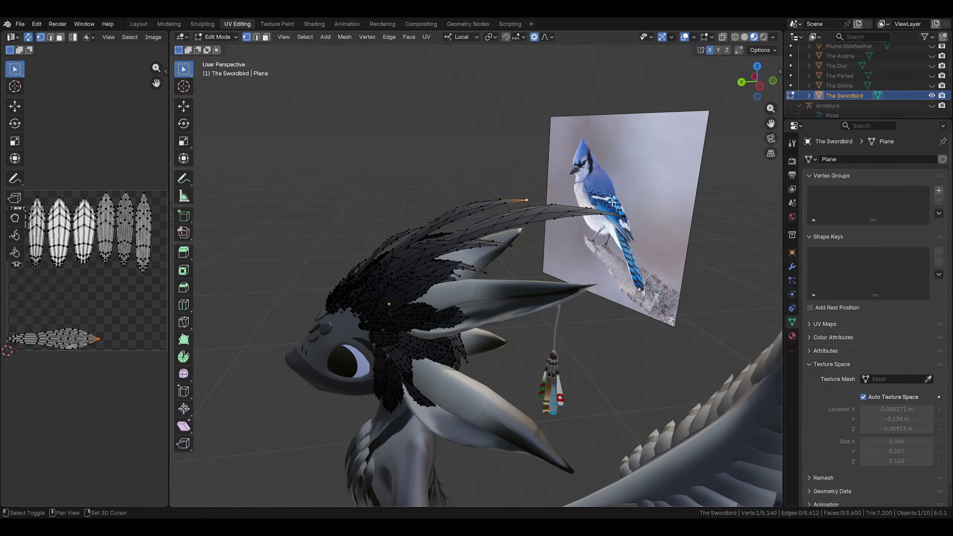
{"action": "middle_click_drag", "start_coordinate": [621, 218], "coordinate": [531, 260]}
{"action": "key", "text": "ctrl+l"}
{"action": "right_click", "coordinate": [531, 259]}
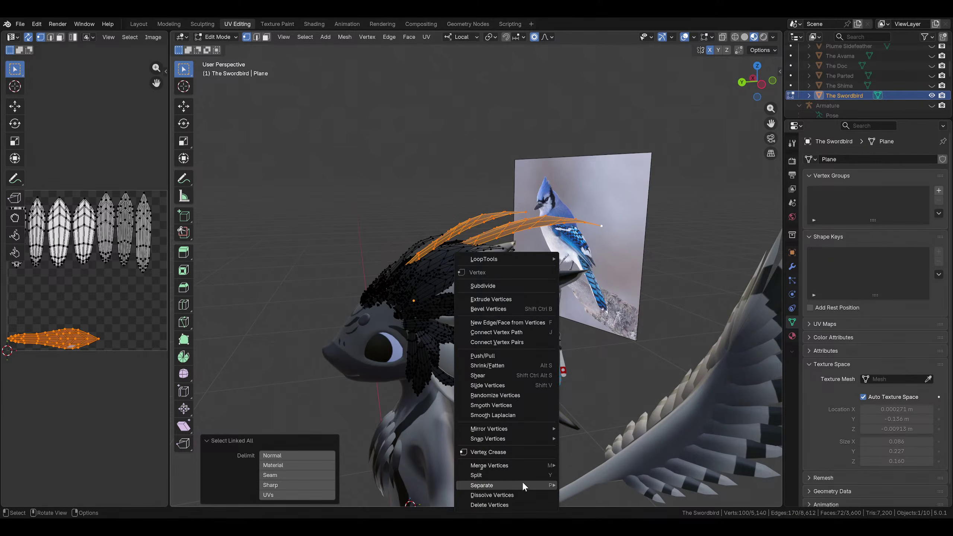
{"action": "mouse_move", "coordinate": [521, 484]}
{"action": "left_click", "coordinate": [586, 463]}
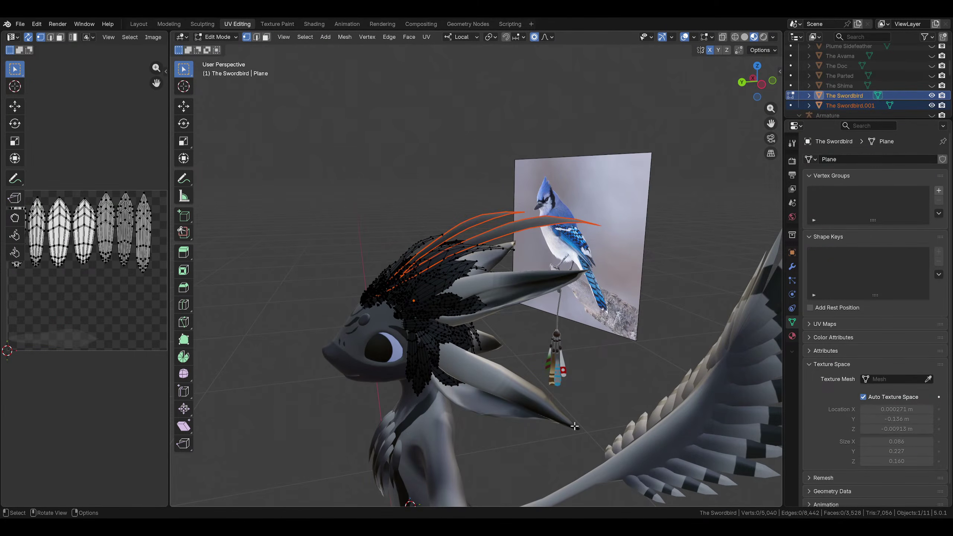
{"action": "left_click", "coordinate": [222, 41]}
{"action": "left_click", "coordinate": [220, 52]}
Undo the separation of the long crest feathers and go back to editing The Swordbird mesh
{"action": "left_click", "coordinate": [536, 225]}
{"action": "middle_click_drag", "start_coordinate": [536, 225], "coordinate": [507, 228]}
{"action": "left_click", "coordinate": [509, 228], "text": "shift"}
{"action": "key", "text": "Tab"}
{"action": "key", "text": "ctrl+l"}
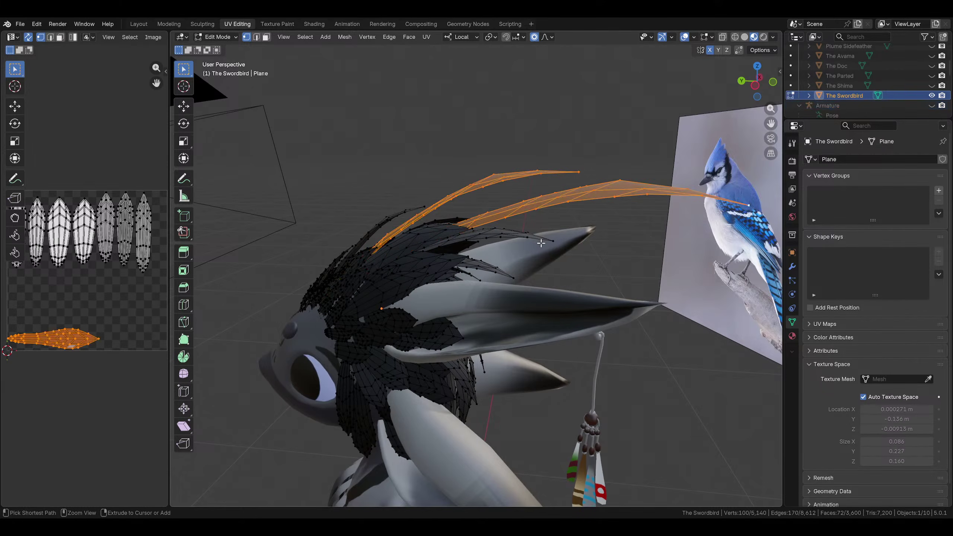
{"action": "left_click", "coordinate": [544, 238]}
{"action": "key", "text": "ctrl+l"}
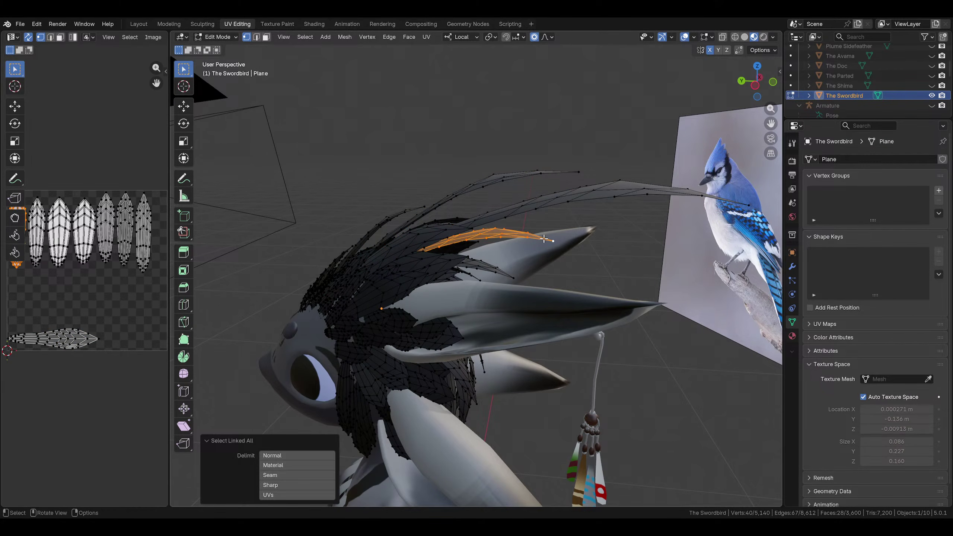
{"action": "middle_click_drag", "start_coordinate": [550, 239], "coordinate": [454, 268]}
{"action": "left_click", "coordinate": [419, 212]}
{"action": "key", "text": "ctrl+l"}
{"action": "left_click", "coordinate": [459, 254]}
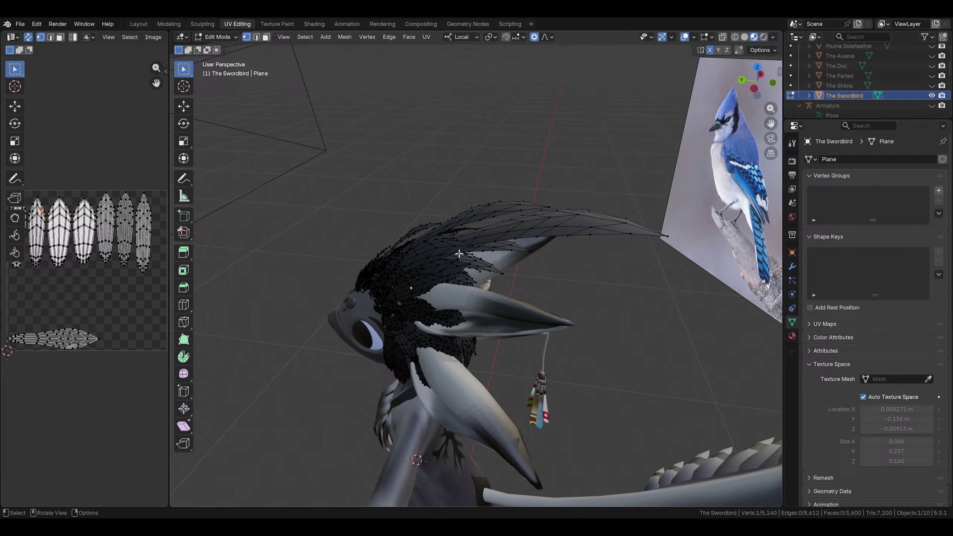
{"action": "key", "text": "ctrl+l"}
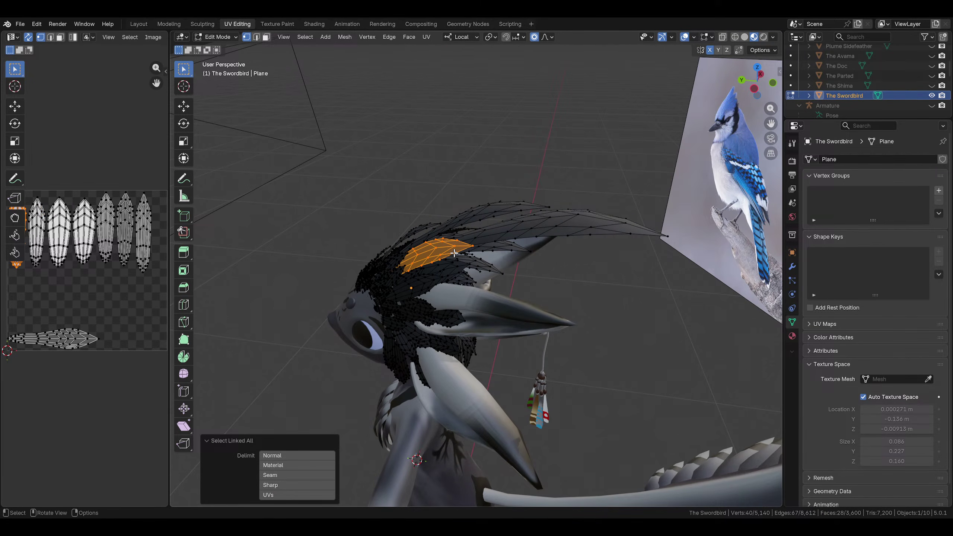
Select the long crest feathers and the slim feather below them with linked geometry, separate them into their own object and return to Object Mode
{"action": "left_click", "coordinate": [624, 213]}
{"action": "middle_click_drag", "start_coordinate": [511, 204], "coordinate": [542, 202]}
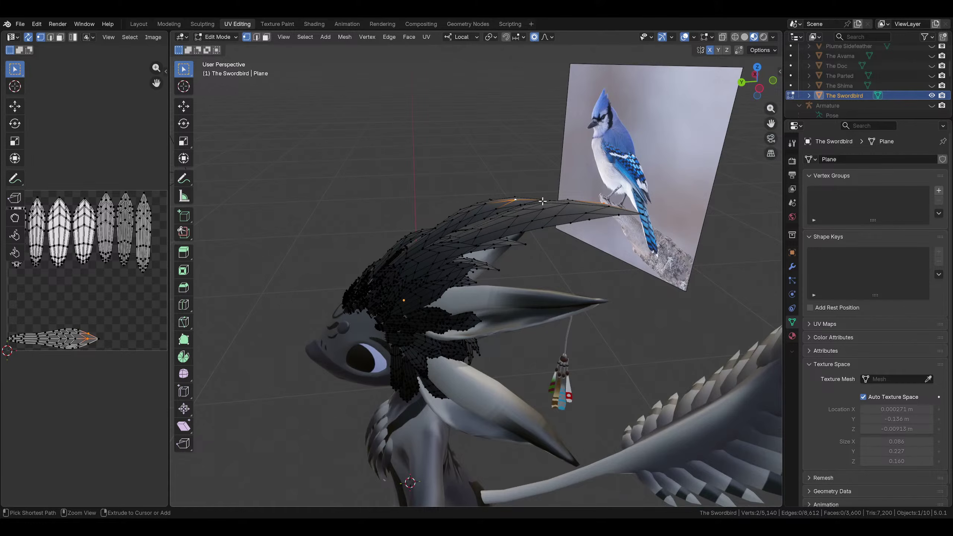
{"action": "key", "text": "ctrl+l"}
{"action": "right_click", "coordinate": [542, 201]}
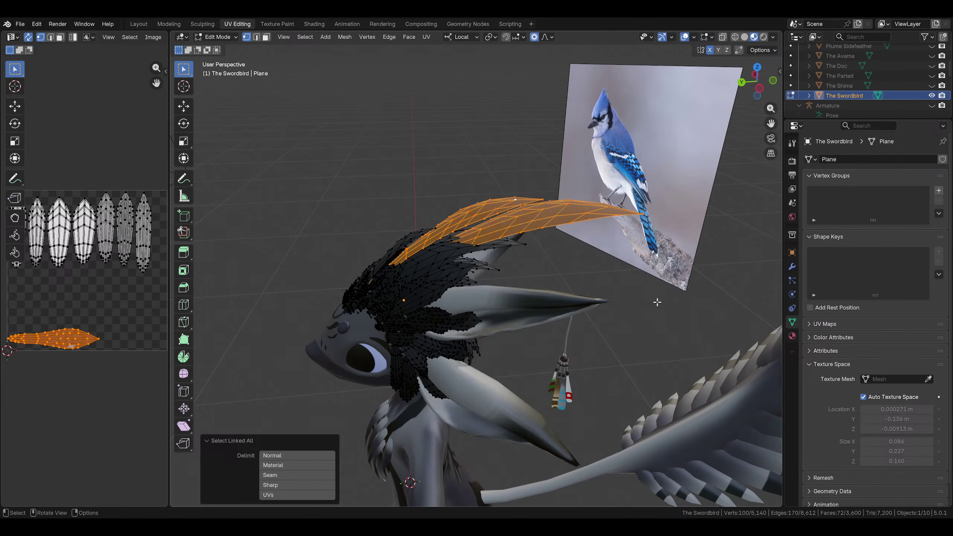
{"action": "middle_click_drag", "start_coordinate": [657, 302], "coordinate": [584, 249]}
{"action": "left_click", "coordinate": [570, 235], "text": "shift"}
{"action": "key", "text": "ctrl+l"}
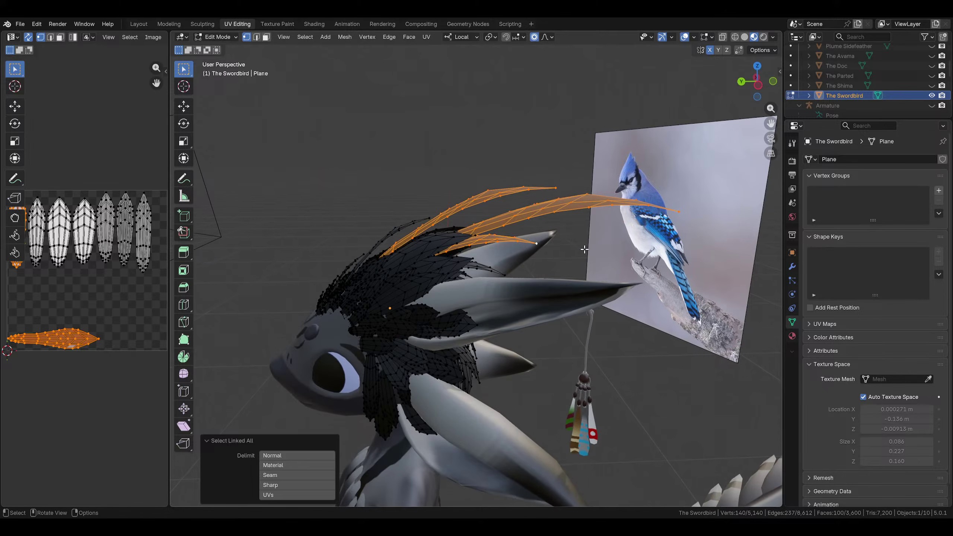
{"action": "right_click", "coordinate": [346, 207]}
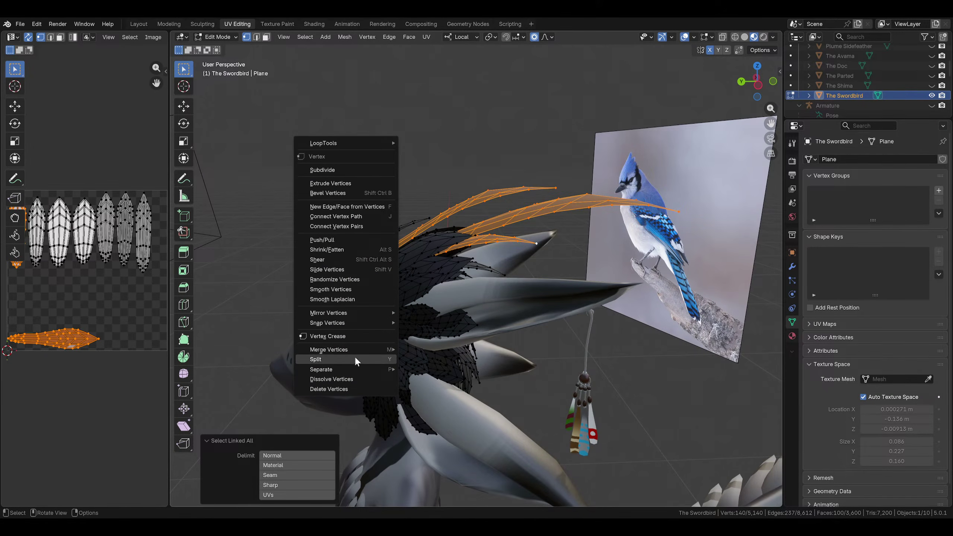
{"action": "left_click", "coordinate": [419, 370]}
{"action": "middle_click_drag", "start_coordinate": [419, 369], "coordinate": [266, 118]}
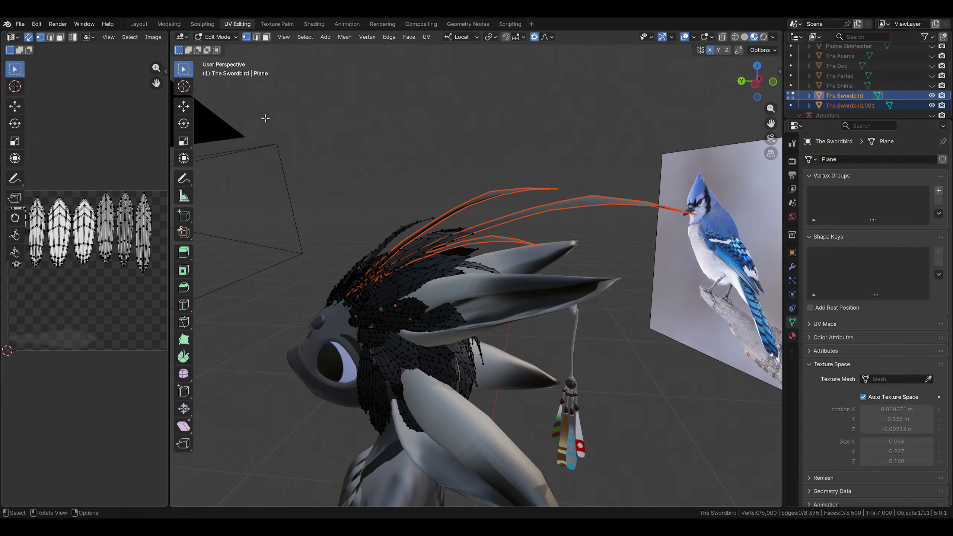
{"action": "left_click", "coordinate": [217, 36]}
{"action": "left_click", "coordinate": [217, 47]}
Rename the separated object The Swordbird.001 as Plume Sword
{"action": "left_click", "coordinate": [545, 211]}
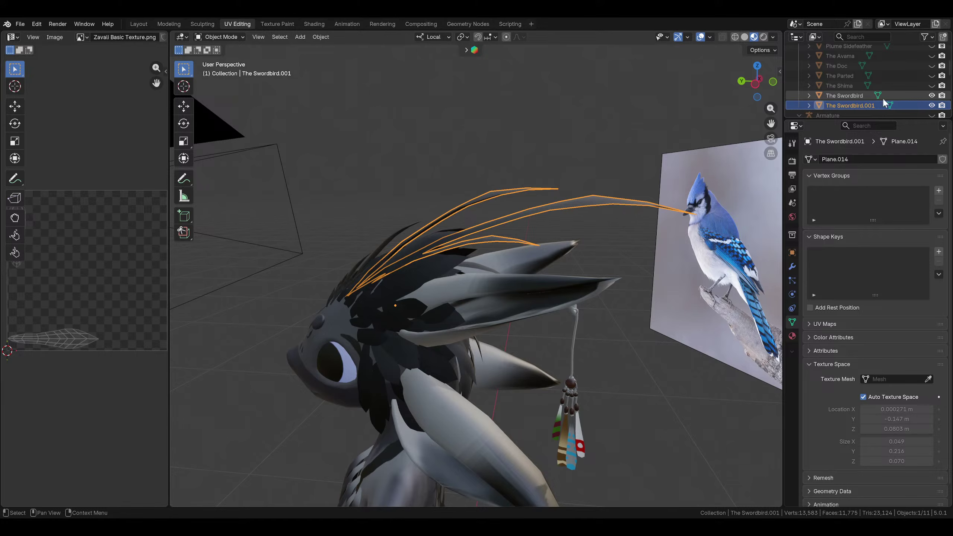
{"action": "double_click", "coordinate": [868, 105]}
{"action": "scroll", "coordinate": [873, 97], "scroll_direction": "down", "scroll_amount": 3}
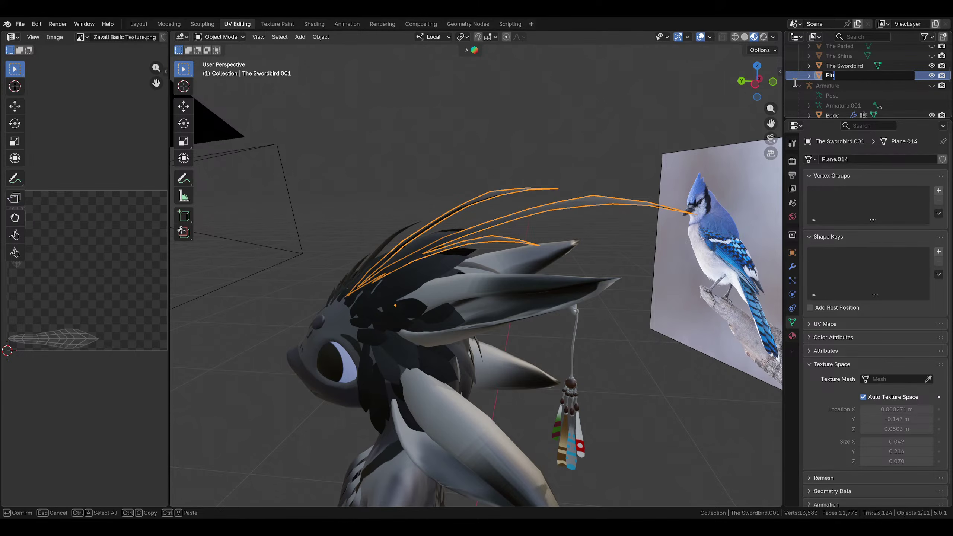
{"action": "key", "text": "Return"}
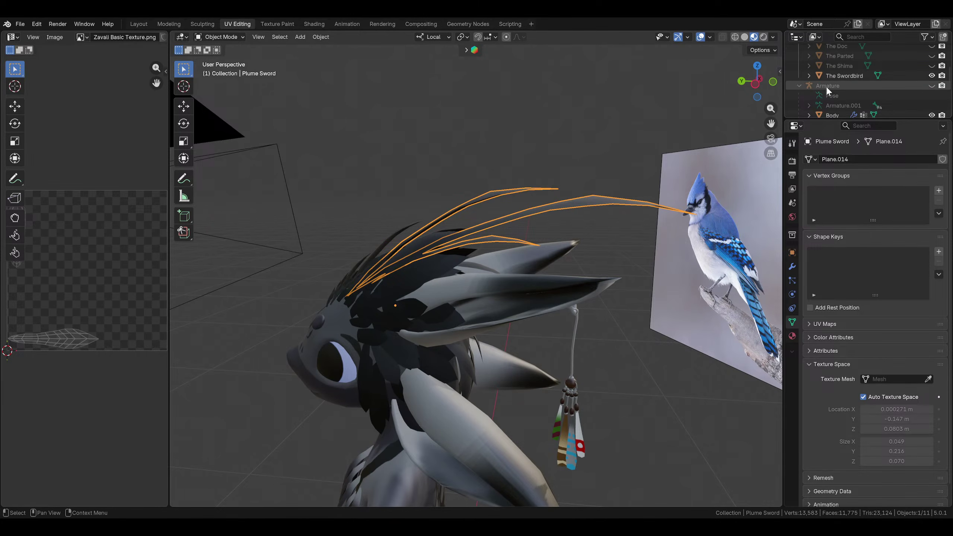
Hide Plume Sword so that only the remaining feathers of The Swordbird are shown on the head
{"action": "left_click", "coordinate": [847, 76]}
{"action": "scroll", "coordinate": [853, 67], "scroll_direction": "up", "scroll_amount": 5}
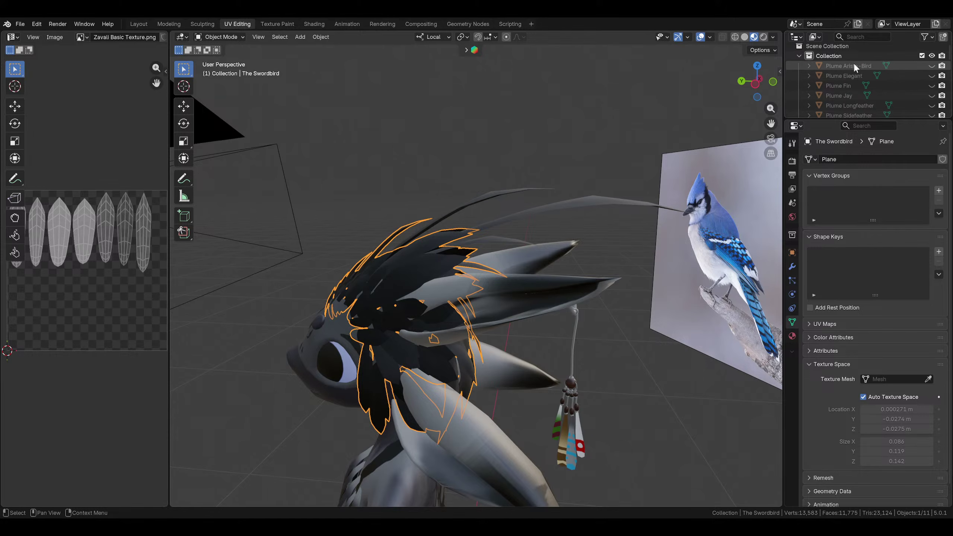
{"action": "scroll", "coordinate": [911, 76], "scroll_direction": "down", "scroll_amount": 2}
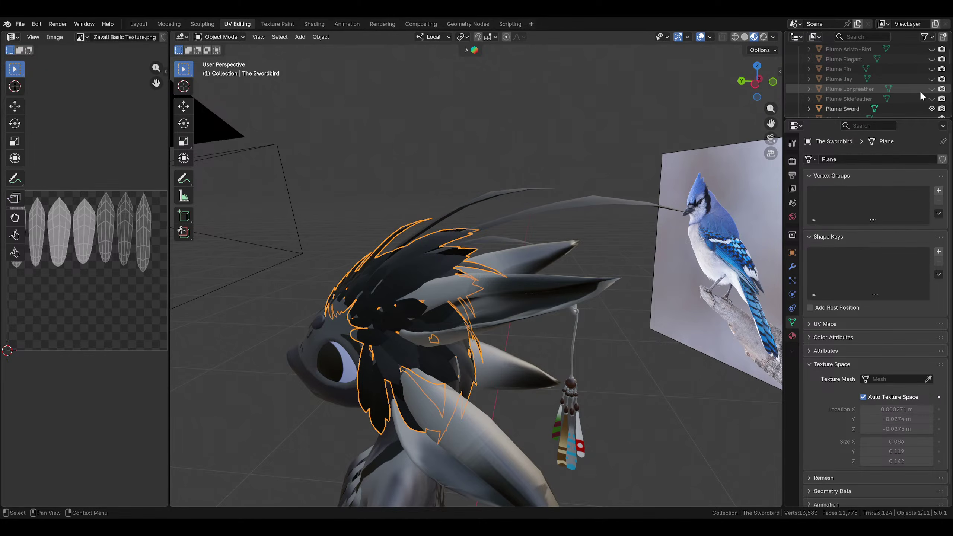
{"action": "left_click", "coordinate": [931, 108]}
{"action": "scroll", "coordinate": [907, 108], "scroll_direction": "down", "scroll_amount": 4}
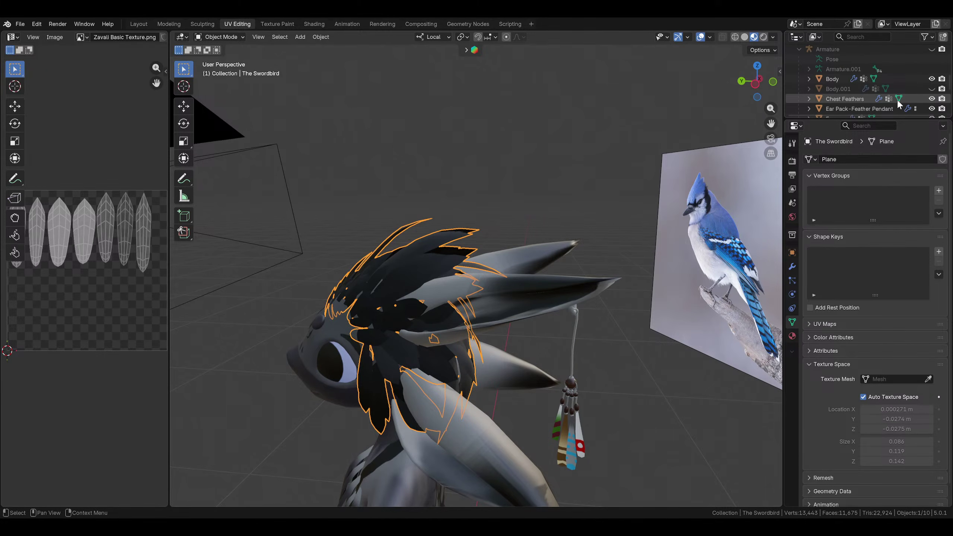
{"action": "scroll", "coordinate": [889, 97], "scroll_direction": "up", "scroll_amount": 6}
{"action": "left_click", "coordinate": [494, 176]}
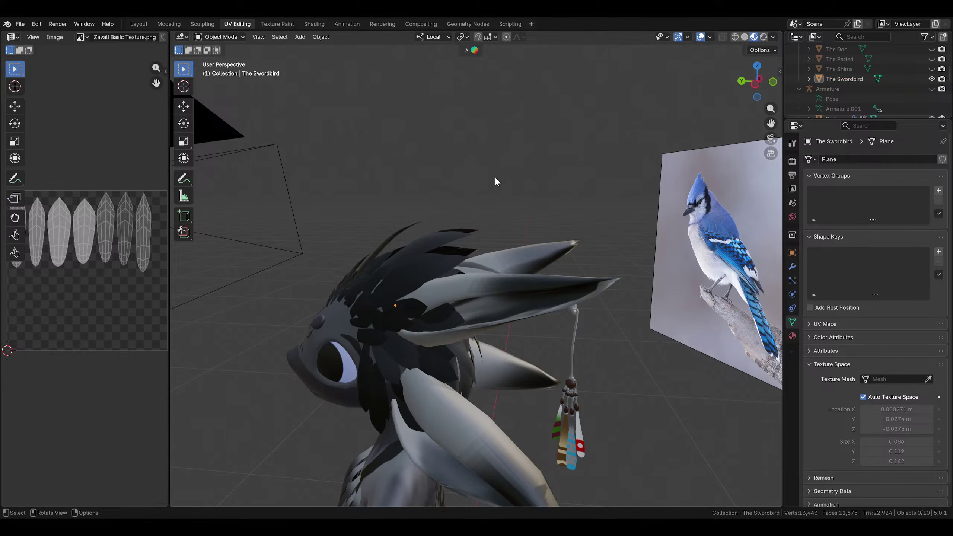
Open The Swordbird in Edit Mode and select the whole broad feather at the back of the head beside the ear
{"action": "middle_click_drag", "start_coordinate": [494, 176], "coordinate": [442, 211]}
{"action": "scroll", "coordinate": [470, 261], "scroll_direction": "up", "scroll_amount": 1}
{"action": "left_click", "coordinate": [474, 271]}
{"action": "scroll", "coordinate": [443, 262], "scroll_direction": "up", "scroll_amount": 2}
{"action": "mouse_move", "coordinate": [474, 272]}
{"action": "middle_mouse_down"}
{"action": "mouse_move", "coordinate": [442, 263]}
{"action": "mouse_move", "coordinate": [488, 278]}
{"action": "middle_mouse_up"}
{"action": "left_click", "coordinate": [224, 59]}
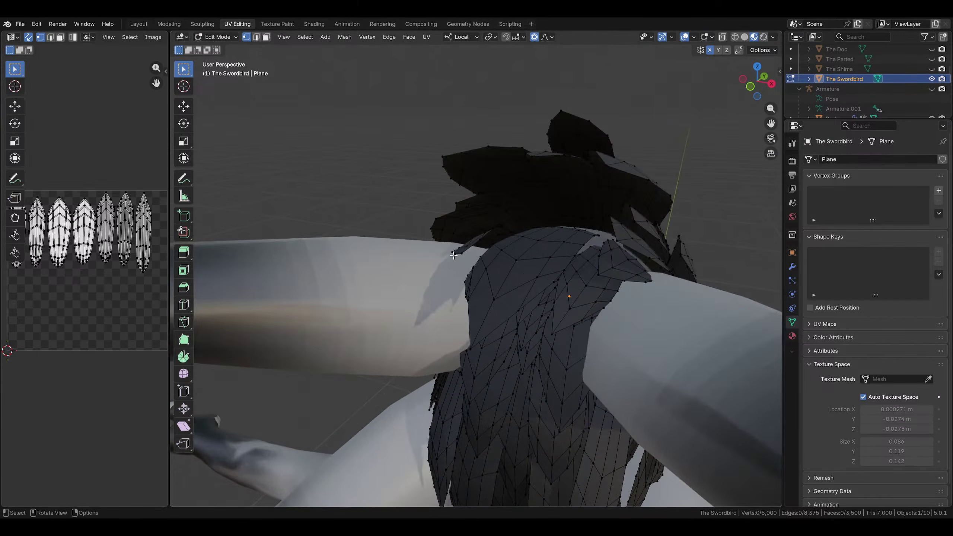
{"action": "scroll", "coordinate": [517, 289], "scroll_direction": "up", "scroll_amount": 2}
{"action": "left_click", "coordinate": [531, 287]}
{"action": "key", "text": "ctrl+l"}
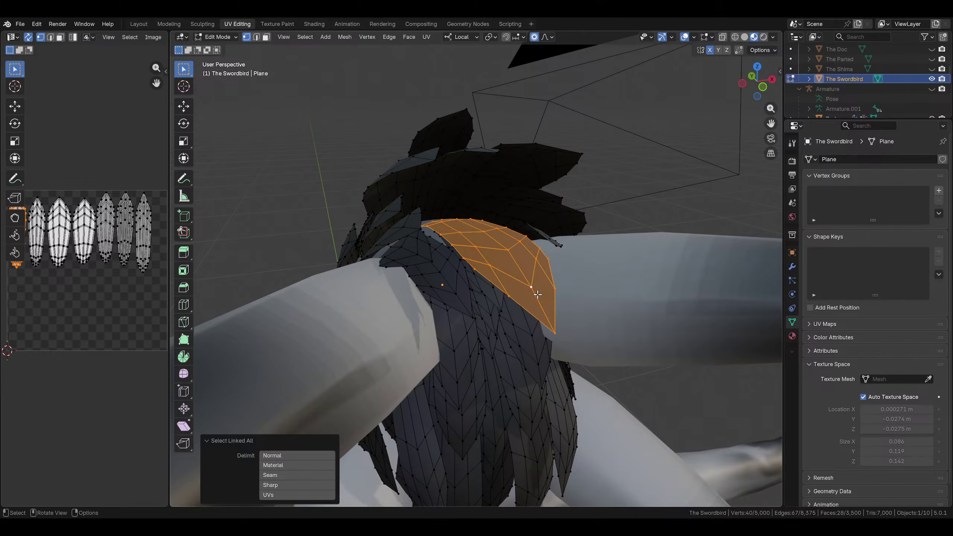
Duplicate the selected feather in the side view, then rotate and move the copy to the rear of the crest above the ear
{"action": "left_click", "coordinate": [742, 86]}
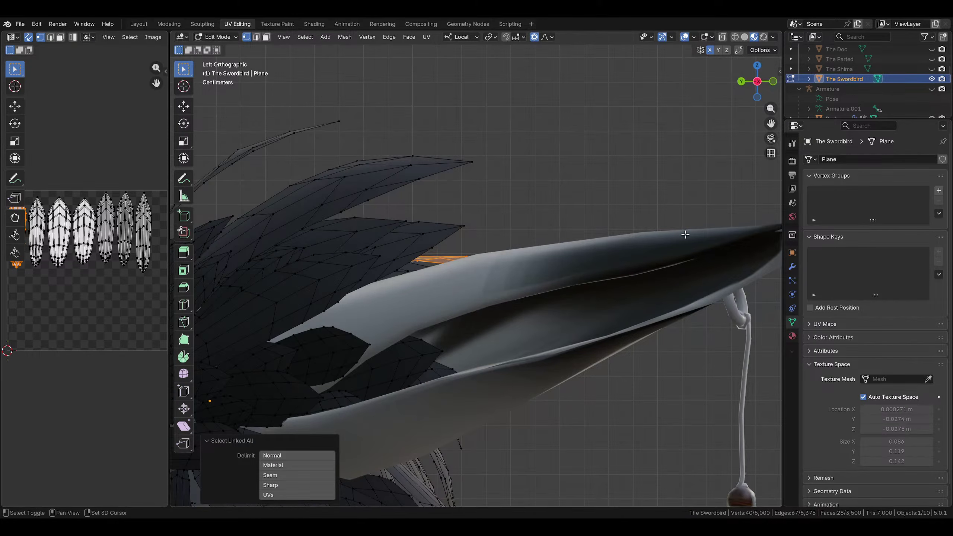
{"action": "key", "text": "shift+d"}
{"action": "left_click", "coordinate": [676, 200]}
{"action": "key", "text": "r"}
{"action": "left_click", "coordinate": [642, 138]}
{"action": "key", "text": "g"}
{"action": "left_click", "coordinate": [606, 153]}
{"action": "middle_click_drag", "start_coordinate": [606, 153], "coordinate": [757, 100]}
{"action": "left_click", "coordinate": [753, 85]}
{"action": "key", "text": "g"}
{"action": "left_click", "coordinate": [647, 194]}
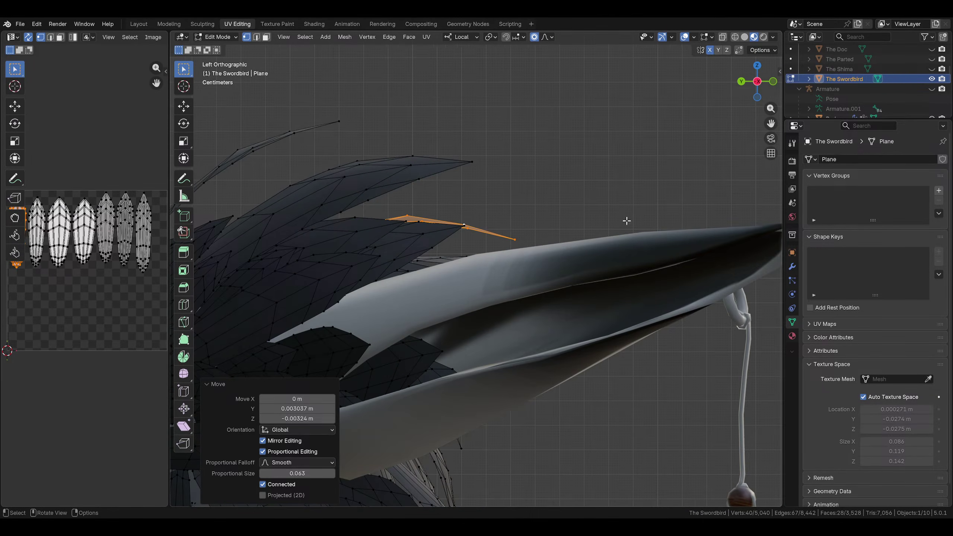
{"action": "left_click", "coordinate": [627, 221]}
Return The Swordbird to Object Mode and save the Za'vali Hairstyles.blend file
{"action": "scroll", "coordinate": [600, 233], "scroll_direction": "down", "scroll_amount": 3}
{"action": "middle_click_drag", "start_coordinate": [427, 285], "coordinate": [465, 278]}
{"action": "scroll", "coordinate": [498, 293], "scroll_direction": "down", "scroll_amount": 2}
{"action": "scroll", "coordinate": [585, 285], "scroll_direction": "up", "scroll_amount": 4}
{"action": "left_click", "coordinate": [230, 38]}
{"action": "left_click", "coordinate": [232, 50]}
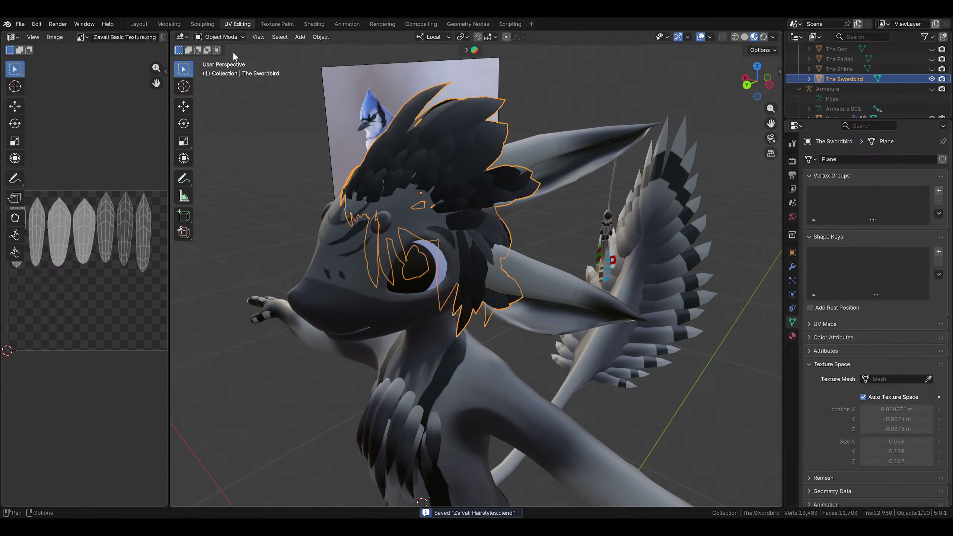
Deselect The Swordbird hairstyle and hide it in the viewport
{"action": "left_click", "coordinate": [288, 152]}
{"action": "middle_click_drag", "start_coordinate": [288, 152], "coordinate": [444, 240], "text": "shift"}
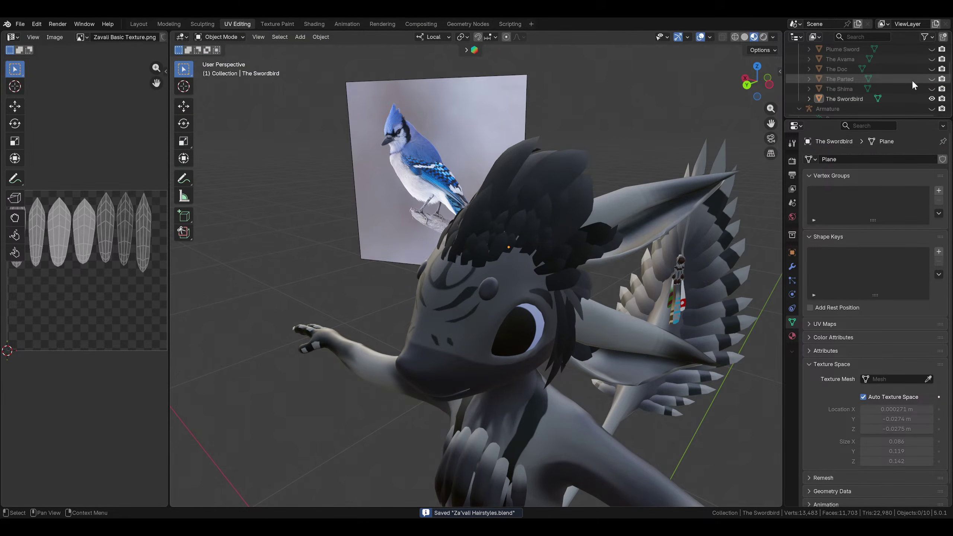
{"action": "left_click", "coordinate": [932, 99]}
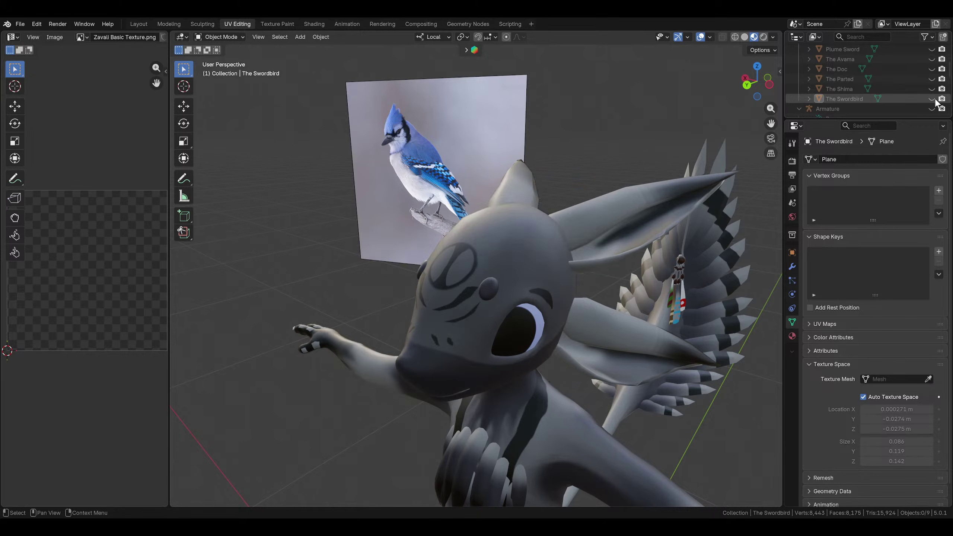
Show The Avama and The Swordbird in turn to compare the hairstyles on the head, leaving both hidden
{"action": "left_click", "coordinate": [932, 99]}
{"action": "left_click", "coordinate": [932, 99]}
{"action": "left_click", "coordinate": [932, 99]}
{"action": "left_click", "coordinate": [932, 99]}
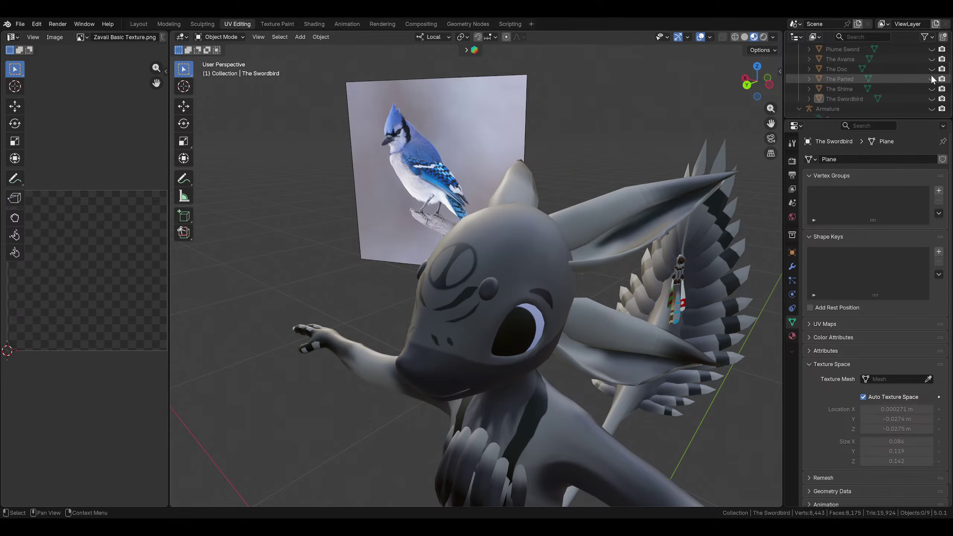
{"action": "left_click", "coordinate": [932, 60]}
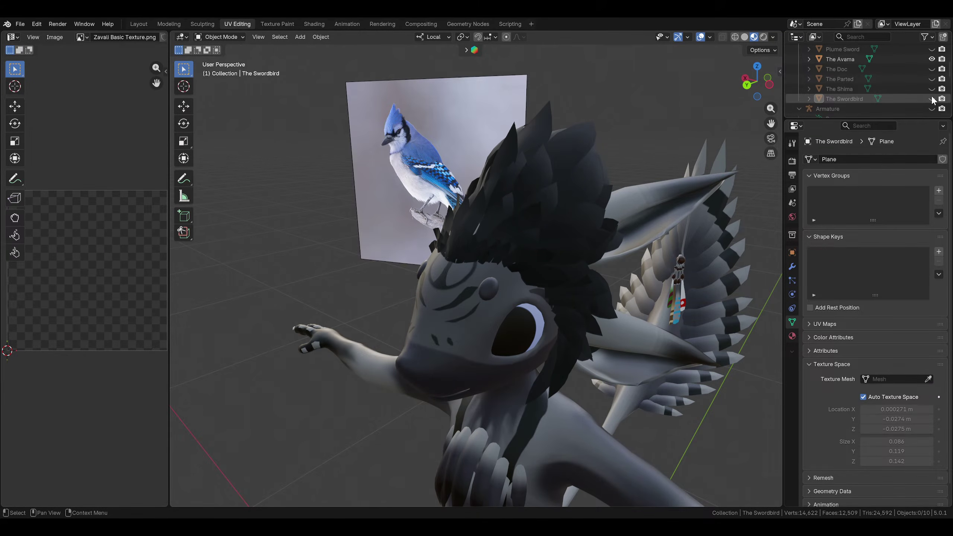
{"action": "left_click", "coordinate": [931, 98]}
{"action": "left_click", "coordinate": [932, 59]}
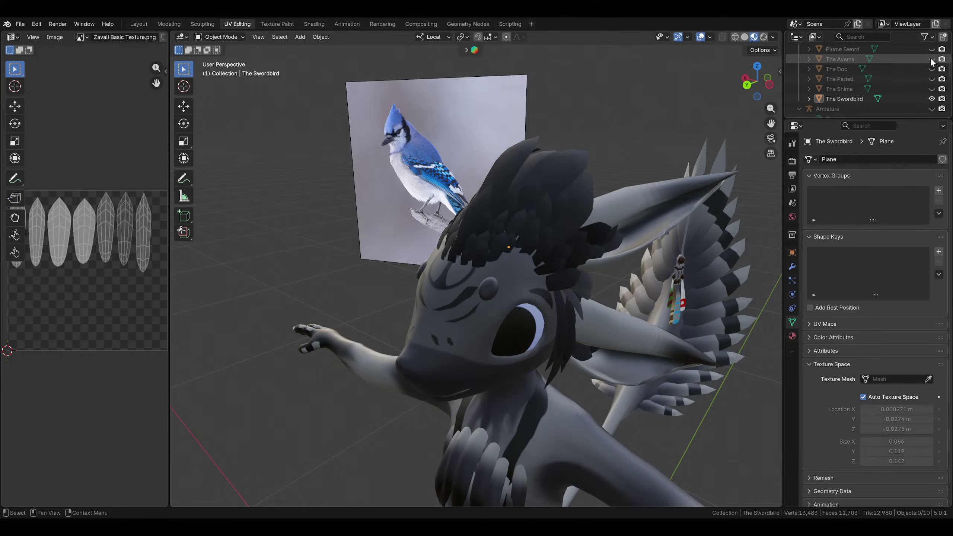
{"action": "left_click", "coordinate": [932, 59]}
{"action": "left_click", "coordinate": [932, 59]}
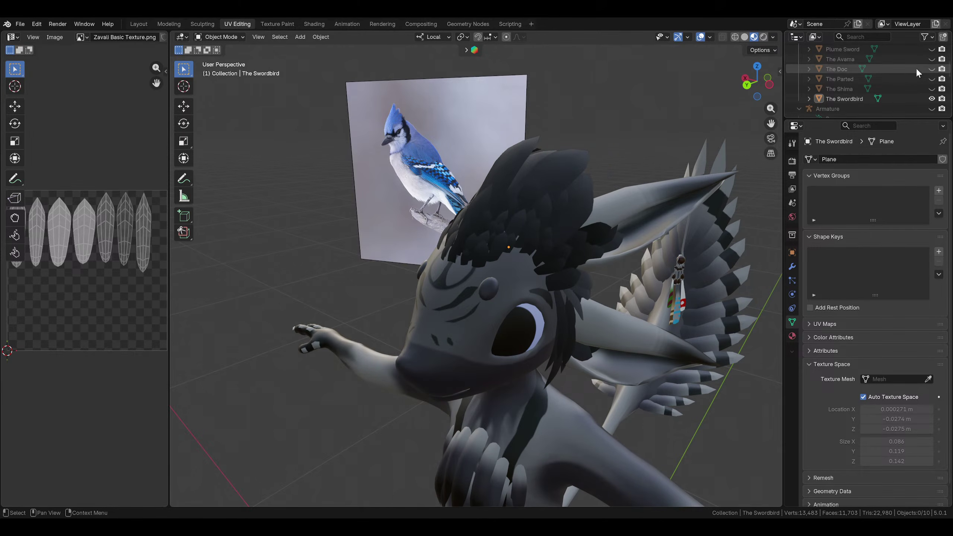
{"action": "middle_click_drag", "start_coordinate": [552, 226], "coordinate": [696, 265]}
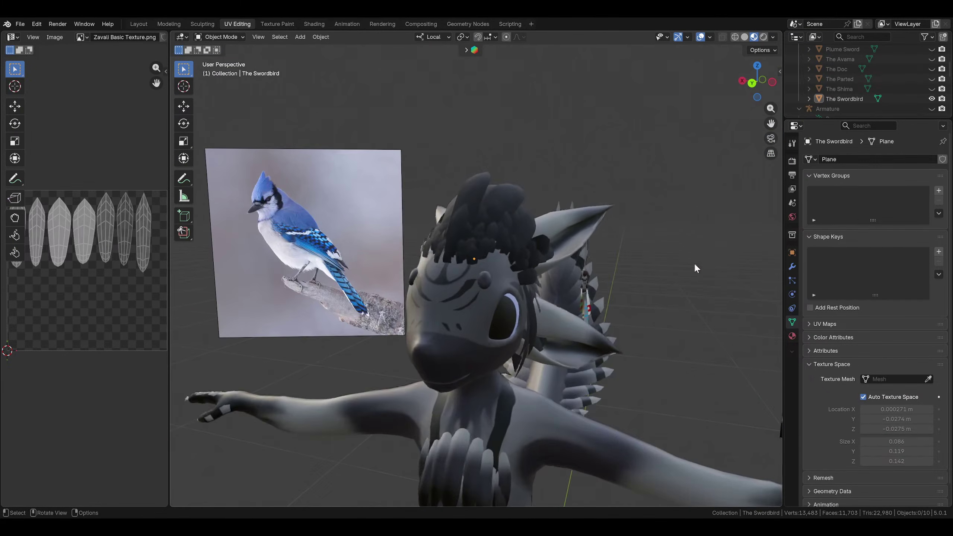
{"action": "left_click", "coordinate": [932, 99]}
Go through the Plume objects in the outliner one by one, from Plume Sword up to Plume Aristo-Bird
{"action": "middle_click_drag", "start_coordinate": [457, 292], "coordinate": [615, 286]}
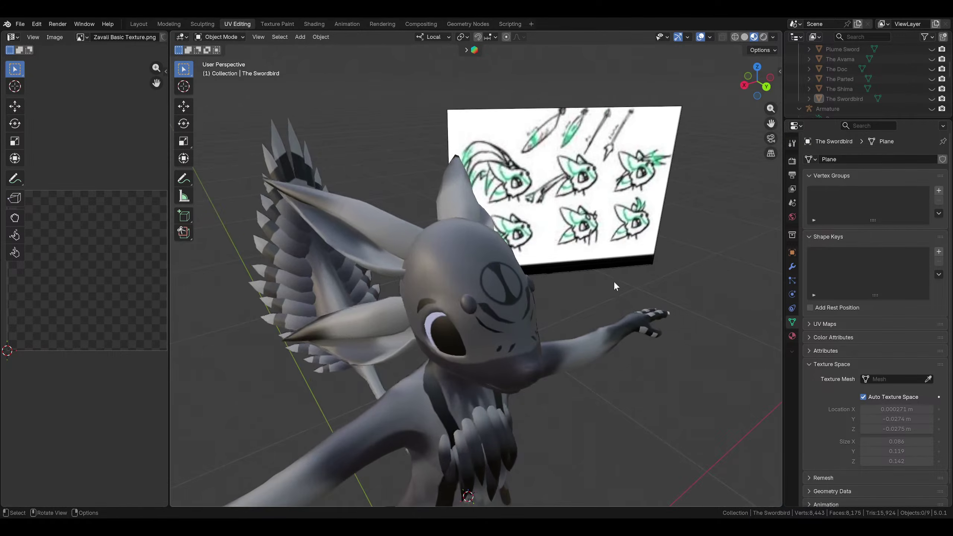
{"action": "middle_click_drag", "start_coordinate": [712, 180], "coordinate": [587, 198]}
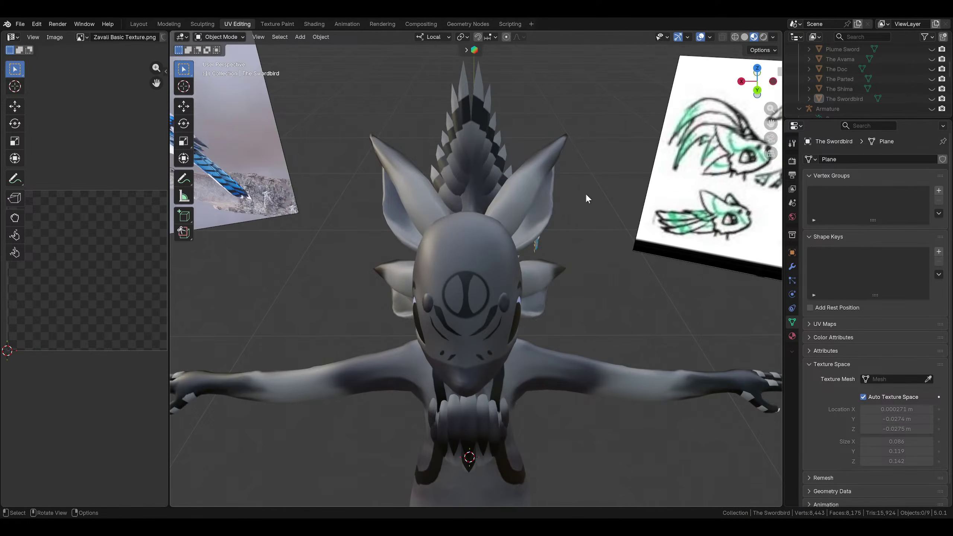
{"action": "scroll", "coordinate": [844, 85], "scroll_direction": "down", "scroll_amount": 2}
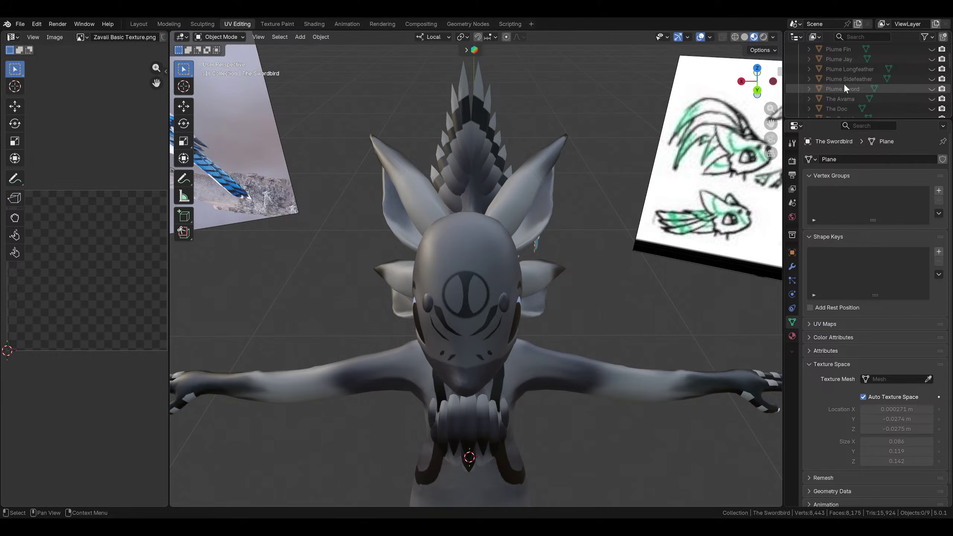
{"action": "left_click", "coordinate": [844, 85]}
{"action": "left_click", "coordinate": [840, 78]}
{"action": "left_click", "coordinate": [841, 69]}
{"action": "left_click", "coordinate": [841, 60]}
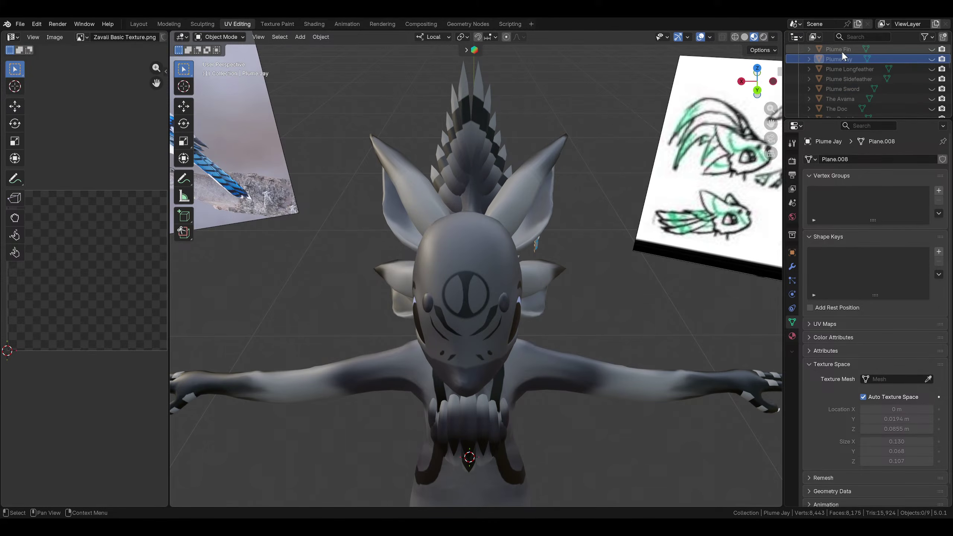
{"action": "scroll", "coordinate": [841, 51], "scroll_direction": "up", "scroll_amount": 1}
{"action": "left_click", "coordinate": [843, 60]}
{"action": "scroll", "coordinate": [844, 61], "scroll_direction": "up", "scroll_amount": 1}
{"action": "left_click", "coordinate": [844, 66]}
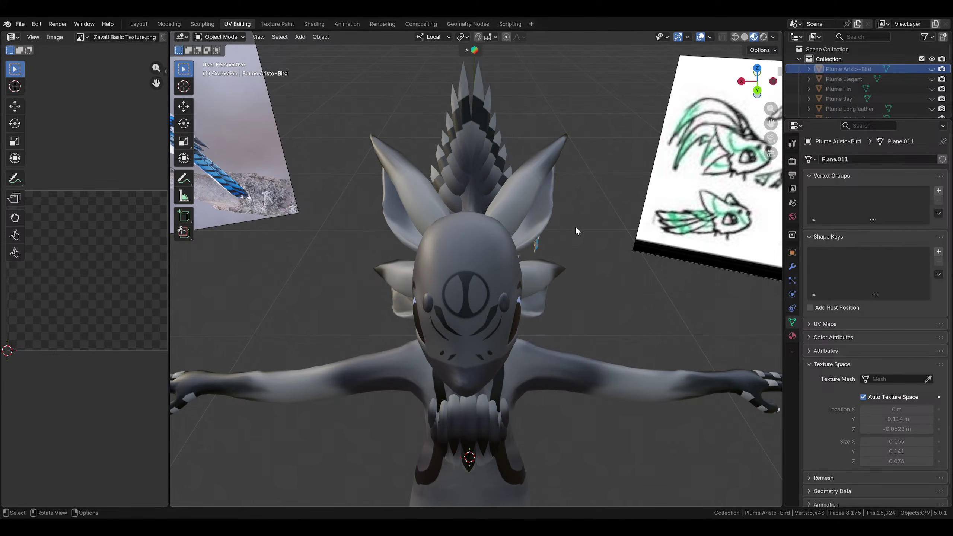
Unhide all Plume objects from Plume Aristo-Bird to Plume Sword and examine them together on the head
{"action": "middle_click_drag", "start_coordinate": [575, 225], "coordinate": [503, 254]}
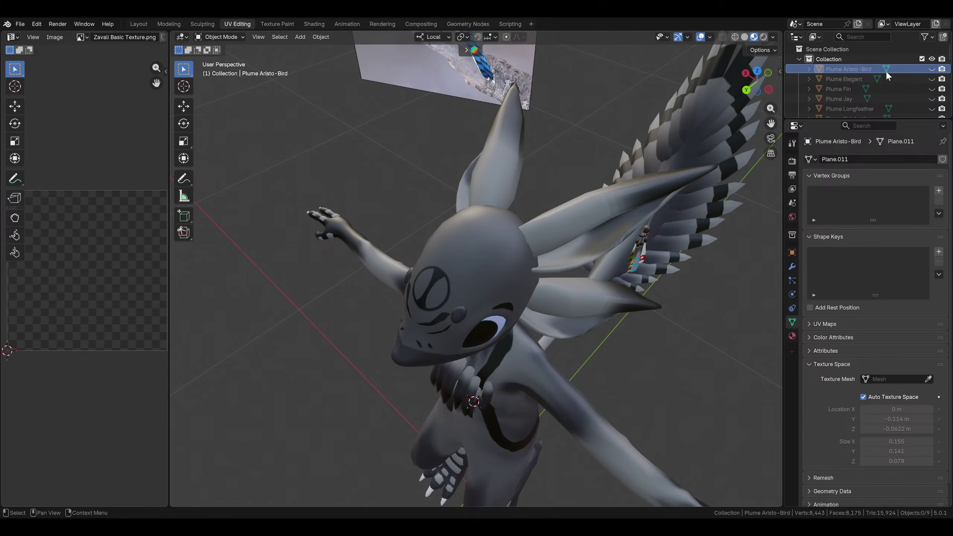
{"action": "left_click", "coordinate": [932, 70]}
{"action": "left_click", "coordinate": [932, 79]}
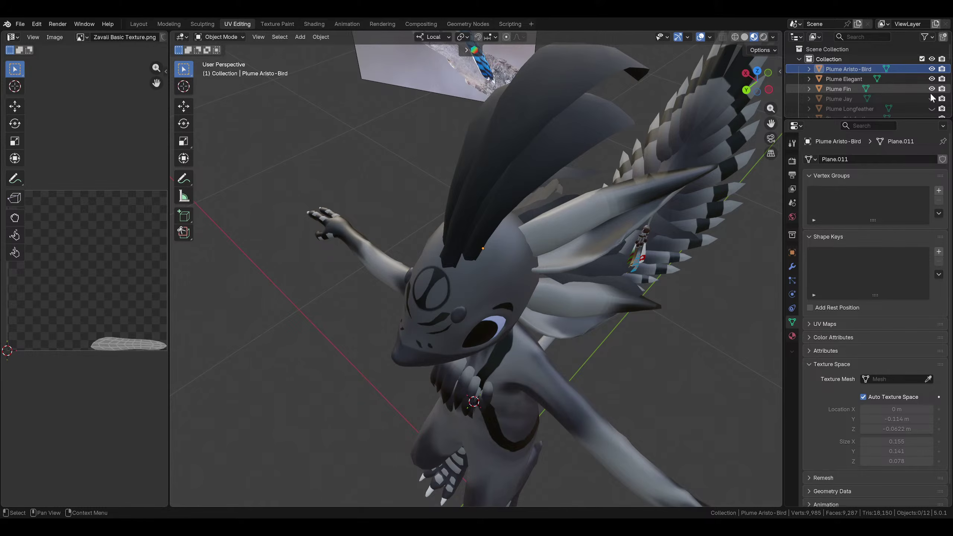
{"action": "left_click", "coordinate": [931, 89]}
{"action": "left_click", "coordinate": [931, 99]}
{"action": "left_click", "coordinate": [931, 109]}
{"action": "scroll", "coordinate": [932, 101], "scroll_direction": "down", "scroll_amount": 2}
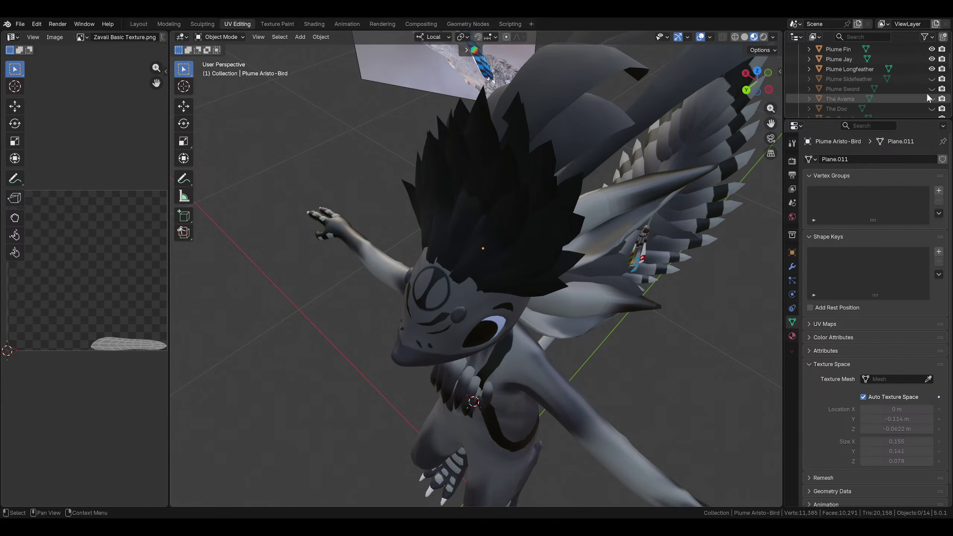
{"action": "left_click", "coordinate": [931, 79]}
{"action": "left_click", "coordinate": [931, 88]}
{"action": "middle_click_drag", "start_coordinate": [682, 191], "coordinate": [411, 368]}
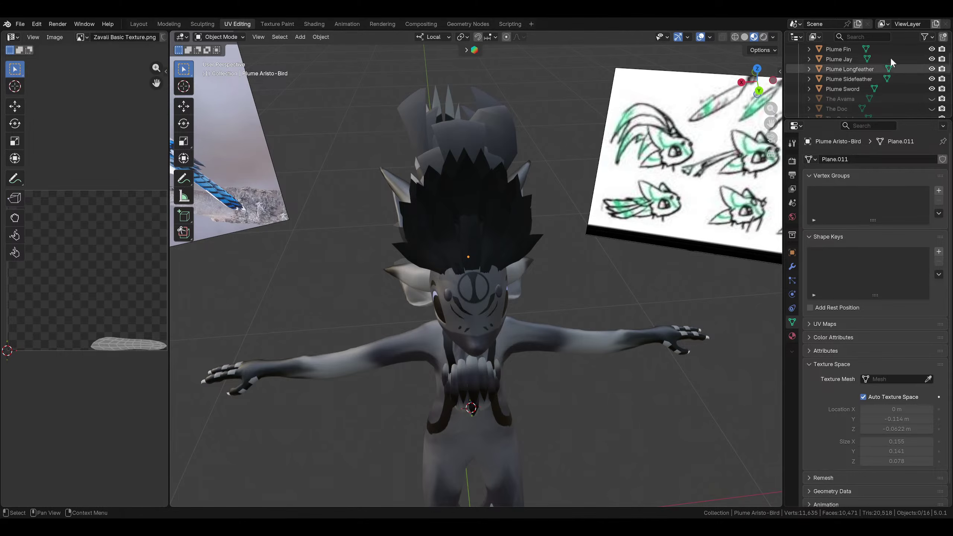
Hide all Plume objects from Plume Sword back to Plume Aristo-Bird, leaving the head bare
{"action": "left_click", "coordinate": [931, 89]}
{"action": "left_click", "coordinate": [932, 80]}
{"action": "left_click", "coordinate": [931, 70]}
{"action": "left_click", "coordinate": [932, 60]}
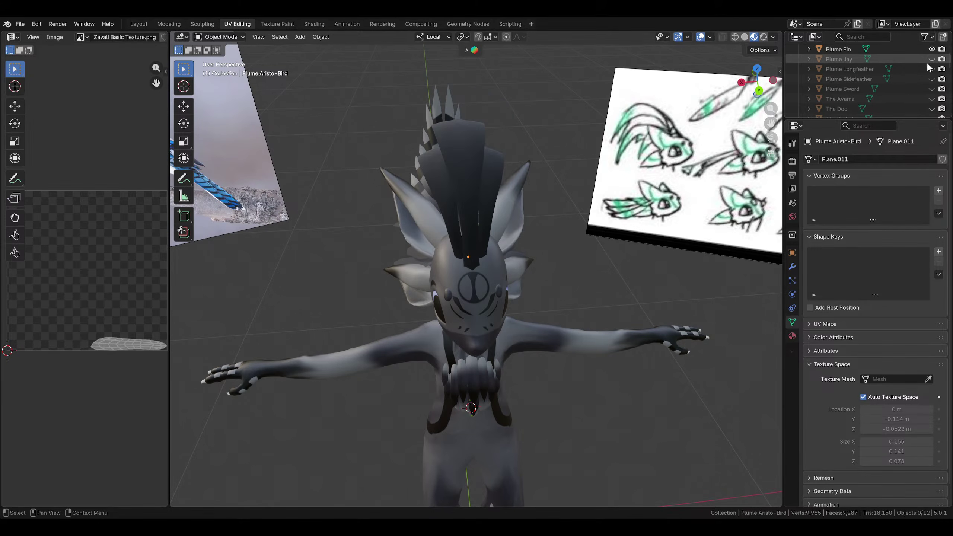
{"action": "scroll", "coordinate": [931, 61], "scroll_direction": "up", "scroll_amount": 2}
{"action": "left_click", "coordinate": [931, 80]}
{"action": "left_click", "coordinate": [932, 89]}
{"action": "left_click", "coordinate": [931, 70]}
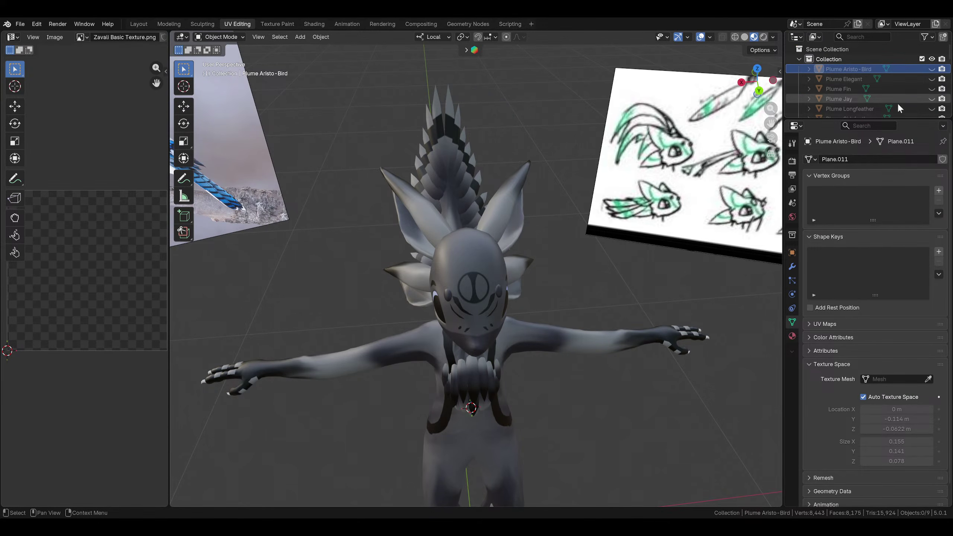
Preview The Swordbird on its own, then The Shima and The Parted together, hiding each after viewing
{"action": "scroll", "coordinate": [890, 101], "scroll_direction": "down", "scroll_amount": 6}
{"action": "scroll", "coordinate": [895, 94], "scroll_direction": "down", "scroll_amount": 8}
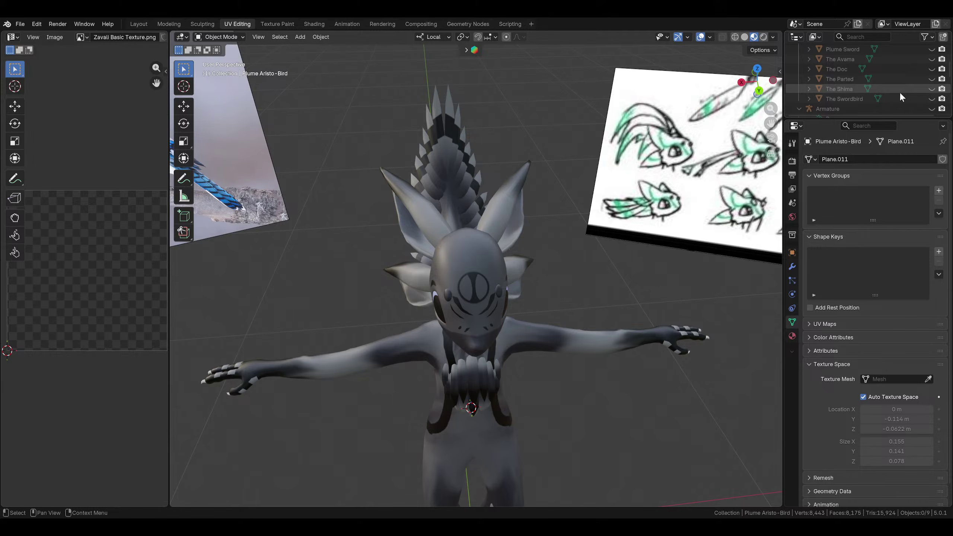
{"action": "left_click", "coordinate": [931, 98]}
{"action": "middle_click_drag", "start_coordinate": [728, 184], "coordinate": [656, 148]}
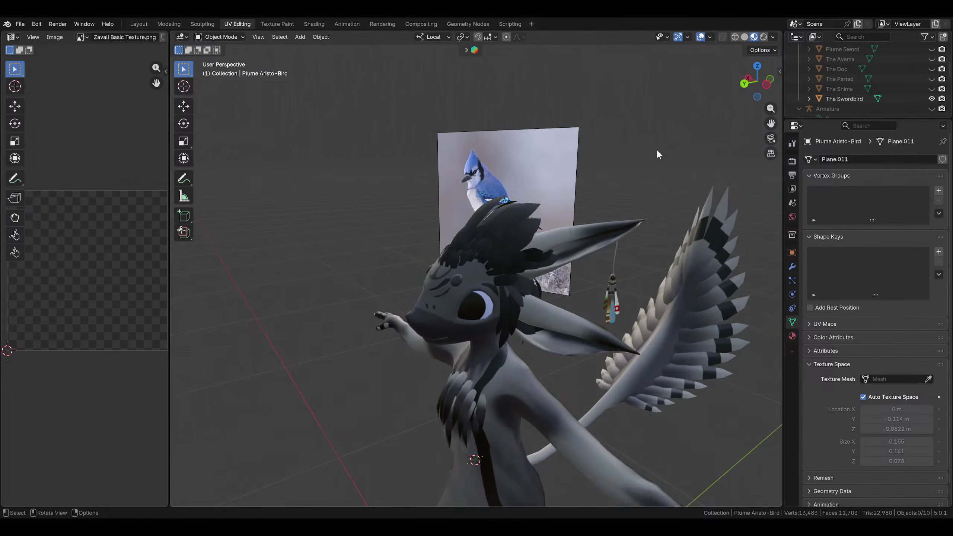
{"action": "left_click", "coordinate": [931, 99]}
{"action": "left_click", "coordinate": [932, 89]}
{"action": "left_click", "coordinate": [931, 79]}
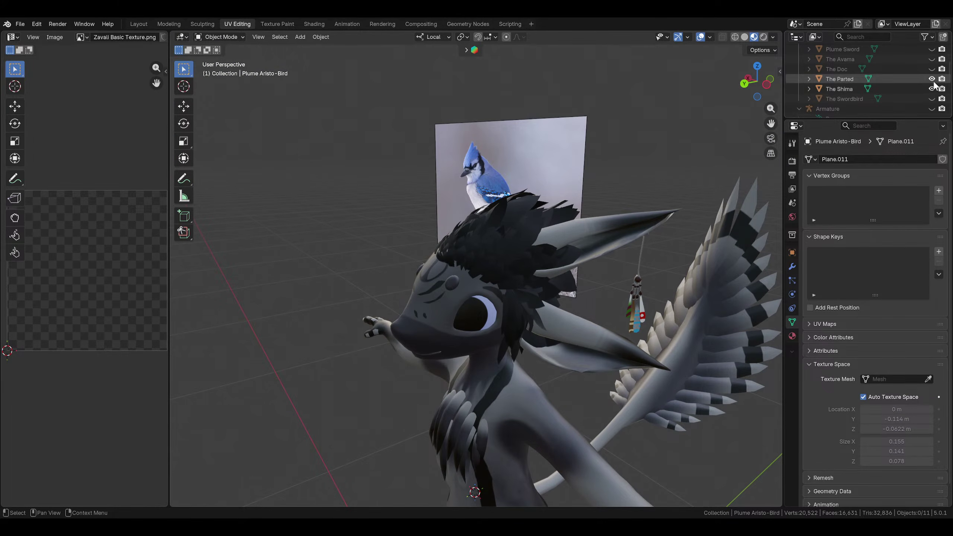
{"action": "left_click", "coordinate": [931, 79]}
{"action": "left_click", "coordinate": [931, 89]}
Show The Doc and examine it from behind, then swap it for The Shima and examine that hairstyle
{"action": "left_click", "coordinate": [931, 69]}
{"action": "mouse_move", "coordinate": [587, 253]}
{"action": "middle_mouse_down"}
{"action": "mouse_move", "coordinate": [436, 238]}
{"action": "mouse_move", "coordinate": [584, 234]}
{"action": "mouse_move", "coordinate": [580, 278]}
{"action": "mouse_move", "coordinate": [646, 285]}
{"action": "mouse_move", "coordinate": [615, 307]}
{"action": "mouse_move", "coordinate": [412, 299]}
{"action": "mouse_move", "coordinate": [432, 277]}
{"action": "mouse_move", "coordinate": [587, 293]}
{"action": "mouse_move", "coordinate": [423, 281]}
{"action": "mouse_move", "coordinate": [384, 268]}
{"action": "mouse_move", "coordinate": [480, 280]}
{"action": "mouse_move", "coordinate": [487, 259]}
{"action": "mouse_move", "coordinate": [589, 279]}
{"action": "mouse_move", "coordinate": [587, 293]}
{"action": "mouse_move", "coordinate": [572, 290]}
{"action": "mouse_move", "coordinate": [680, 292]}
{"action": "mouse_move", "coordinate": [583, 300]}
{"action": "mouse_move", "coordinate": [497, 282]}
{"action": "mouse_move", "coordinate": [570, 269]}
{"action": "mouse_move", "coordinate": [642, 288]}
{"action": "middle_mouse_up"}
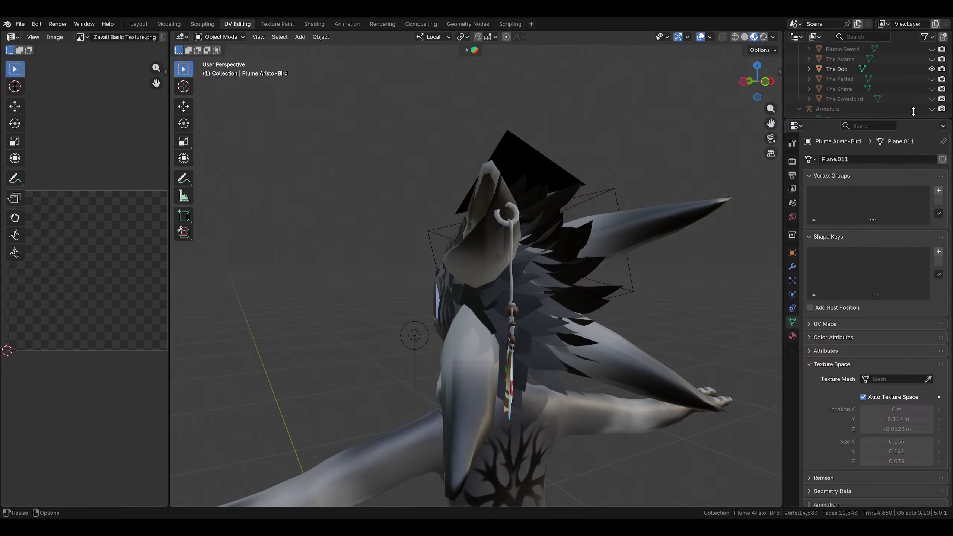
{"action": "left_click", "coordinate": [932, 89]}
{"action": "mouse_move", "coordinate": [671, 209]}
{"action": "middle_mouse_down"}
{"action": "mouse_move", "coordinate": [719, 206]}
{"action": "mouse_move", "coordinate": [635, 222]}
{"action": "mouse_move", "coordinate": [660, 218]}
{"action": "middle_mouse_up"}
{"action": "left_click", "coordinate": [932, 69]}
{"action": "middle_click_drag", "start_coordinate": [778, 162], "coordinate": [688, 195]}
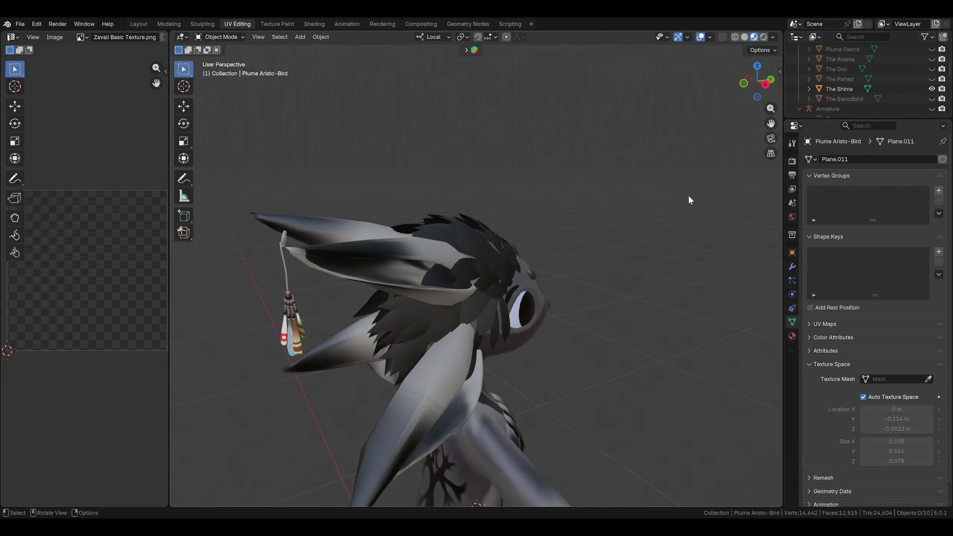
Hide The Shima and show The Doc, checking the hairstyle from the side and the front
{"action": "left_click", "coordinate": [931, 89]}
{"action": "left_click", "coordinate": [932, 69]}
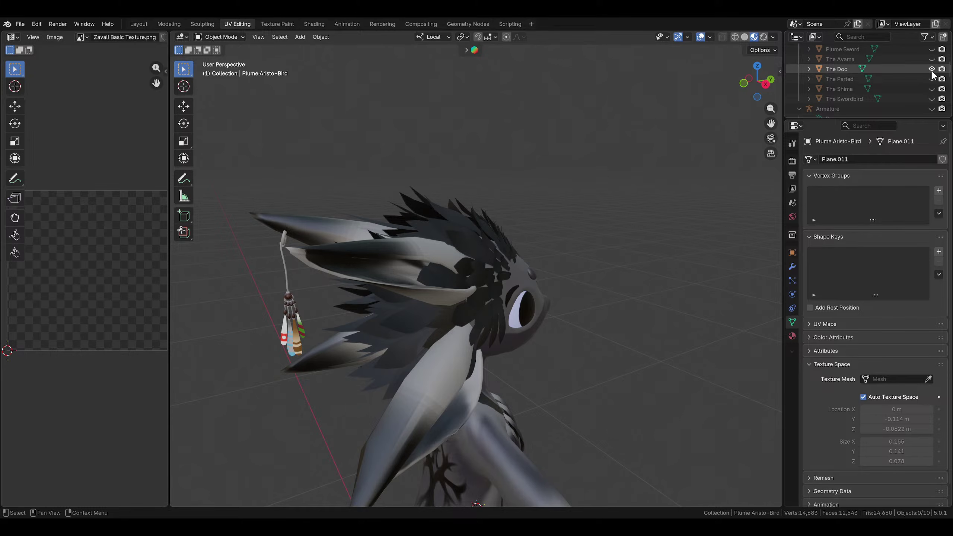
{"action": "mouse_move", "coordinate": [731, 176]}
{"action": "middle_mouse_down"}
{"action": "mouse_move", "coordinate": [430, 260]}
{"action": "mouse_move", "coordinate": [527, 248]}
{"action": "middle_mouse_up"}
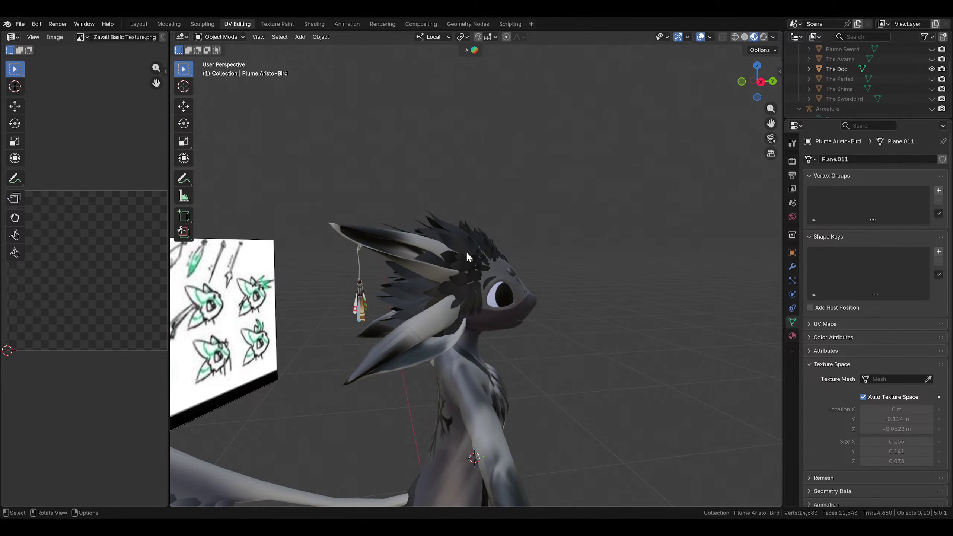
{"action": "mouse_move", "coordinate": [466, 250]}
{"action": "middle_mouse_down"}
{"action": "mouse_move", "coordinate": [493, 238]}
{"action": "mouse_move", "coordinate": [439, 239]}
{"action": "mouse_move", "coordinate": [396, 271]}
{"action": "mouse_move", "coordinate": [587, 282]}
{"action": "mouse_move", "coordinate": [581, 265]}
{"action": "mouse_move", "coordinate": [589, 256]}
{"action": "middle_mouse_up"}
{"action": "scroll", "coordinate": [855, 88], "scroll_direction": "up", "scroll_amount": 2}
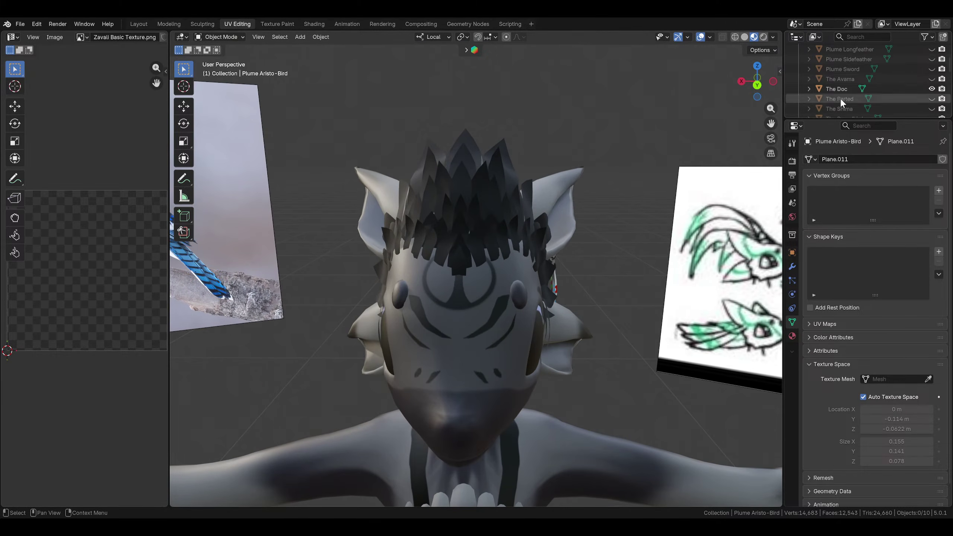
{"action": "middle_click_drag", "start_coordinate": [731, 188], "coordinate": [587, 283]}
Select The Doc hairstyle and save the Za'vali Hairstyles.blend file
{"action": "left_click", "coordinate": [485, 184]}
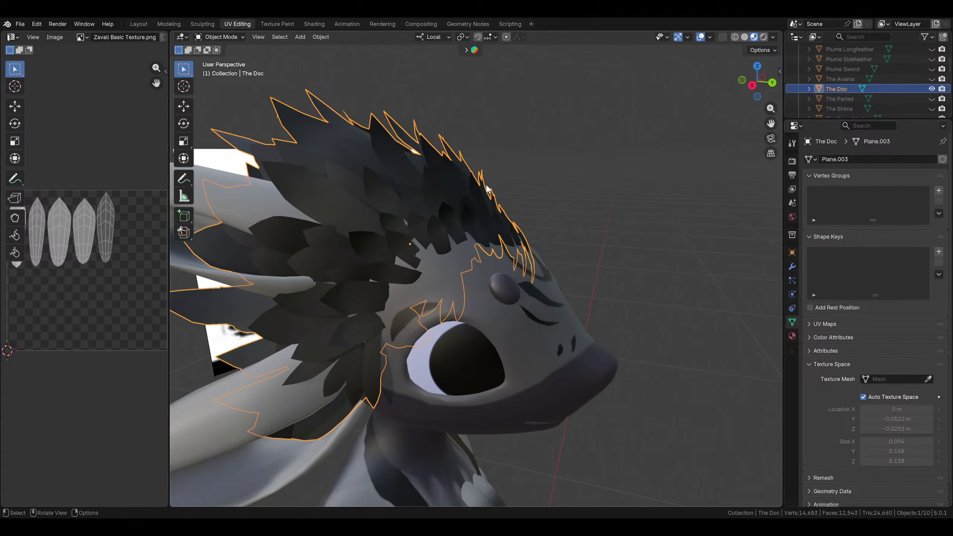
{"action": "middle_click_drag", "start_coordinate": [486, 183], "coordinate": [440, 196]}
{"action": "key", "text": "ctrl+s"}
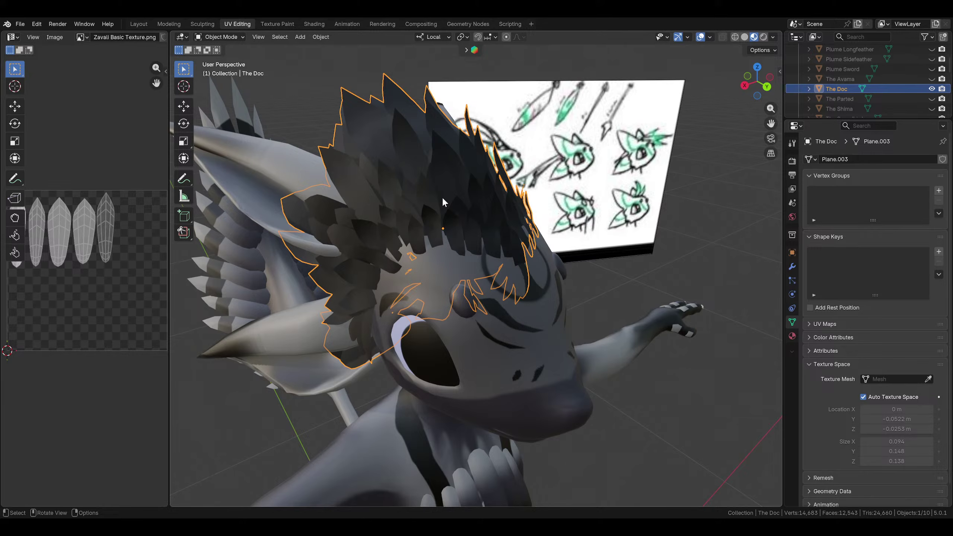
Switch to the Layout workspace, deselect The Doc and widen the 3D viewport
{"action": "scroll", "coordinate": [446, 200], "scroll_direction": "down", "scroll_amount": 5}
{"action": "left_click", "coordinate": [139, 24]}
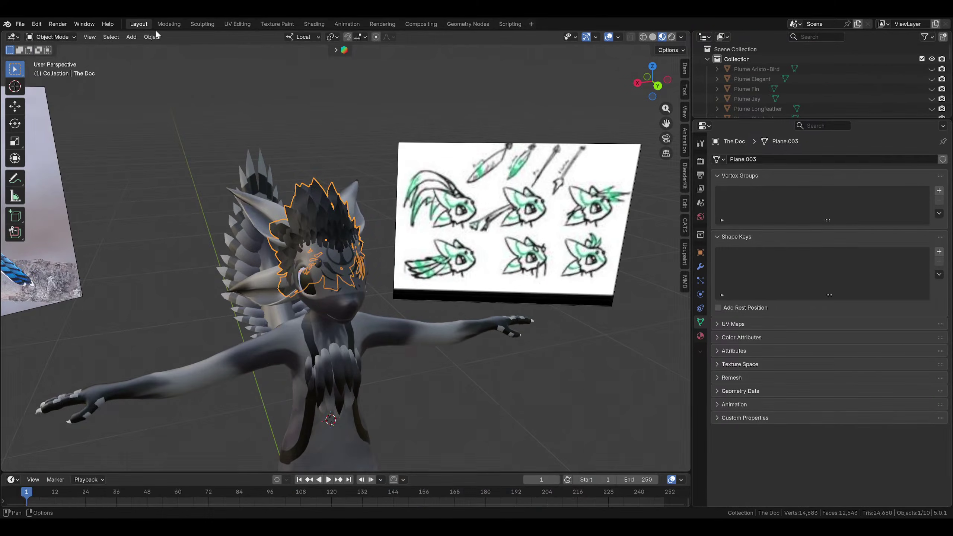
{"action": "left_click", "coordinate": [571, 385]}
{"action": "middle_click_drag", "start_coordinate": [571, 384], "coordinate": [503, 386]}
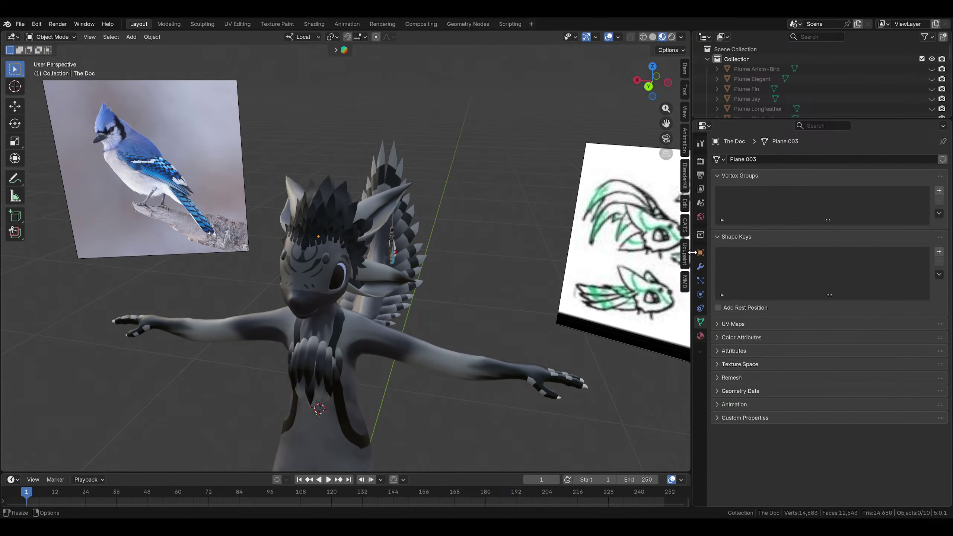
{"action": "left_click_drag", "start_coordinate": [692, 252], "coordinate": [849, 252]}
Check The Doc hairstyle from the side and the front, then save the Za'vali Hairstyles.blend file
{"action": "mouse_move", "coordinate": [442, 274]}
{"action": "middle_mouse_down"}
{"action": "mouse_move", "coordinate": [561, 265]}
{"action": "mouse_move", "coordinate": [474, 290]}
{"action": "mouse_move", "coordinate": [331, 293]}
{"action": "mouse_move", "coordinate": [280, 278]}
{"action": "mouse_move", "coordinate": [314, 282]}
{"action": "mouse_move", "coordinate": [514, 248]}
{"action": "mouse_move", "coordinate": [529, 249]}
{"action": "mouse_move", "coordinate": [513, 274]}
{"action": "mouse_move", "coordinate": [573, 292]}
{"action": "mouse_move", "coordinate": [639, 271]}
{"action": "mouse_move", "coordinate": [657, 251]}
{"action": "mouse_move", "coordinate": [605, 235]}
{"action": "mouse_move", "coordinate": [542, 243]}
{"action": "mouse_move", "coordinate": [583, 299]}
{"action": "mouse_move", "coordinate": [546, 297]}
{"action": "middle_mouse_up"}
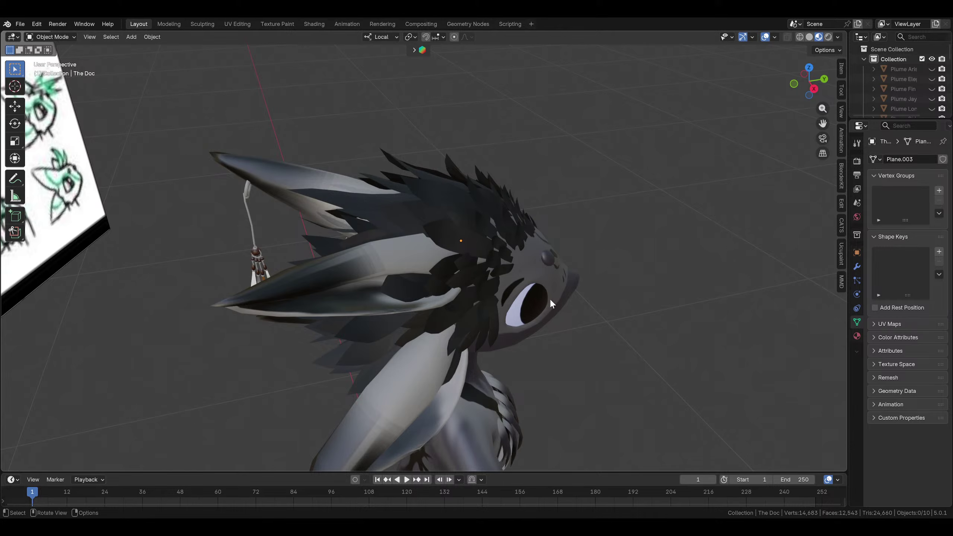
{"action": "middle_click_drag", "start_coordinate": [549, 298], "coordinate": [437, 158]}
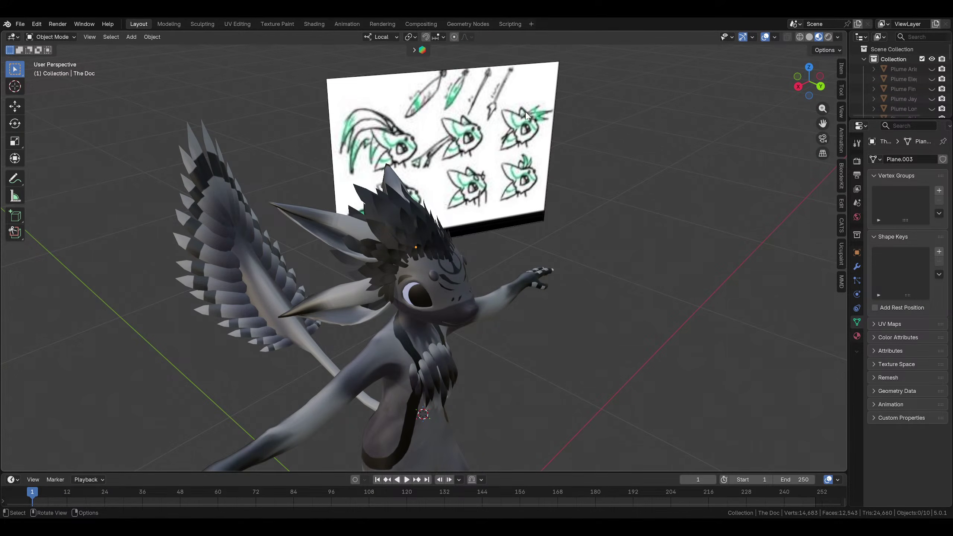
{"action": "middle_click_drag", "start_coordinate": [528, 118], "coordinate": [337, 274]}
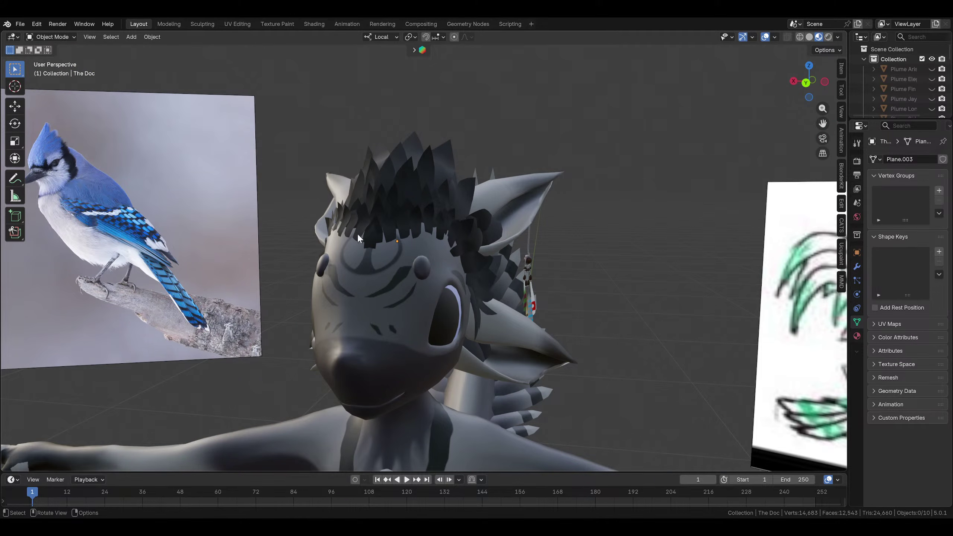
{"action": "middle_click_drag", "start_coordinate": [262, 308], "coordinate": [235, 243]}
{"action": "key", "text": "ctrl+s"}
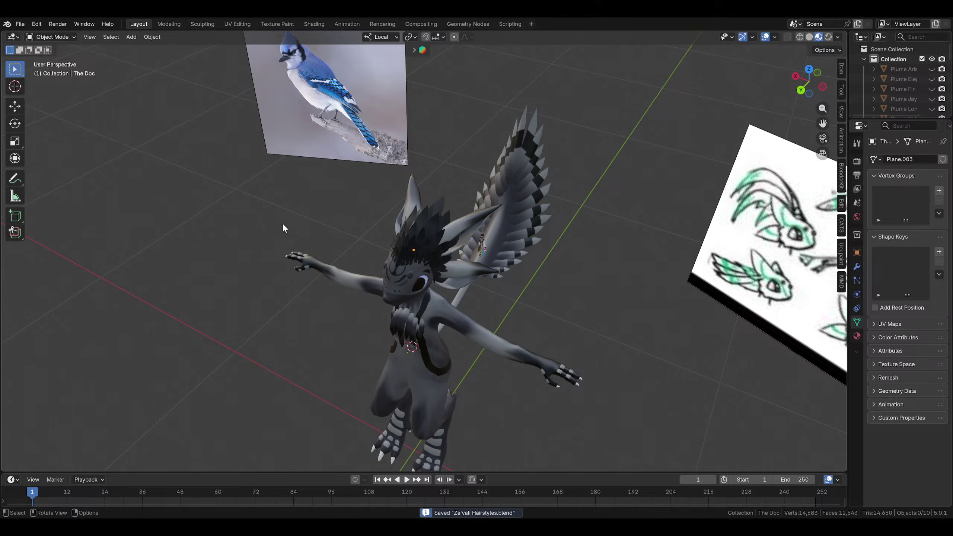
Try to import an FBX (.fbx) file into the scene
{"action": "middle_click_drag", "start_coordinate": [282, 222], "coordinate": [289, 194]}
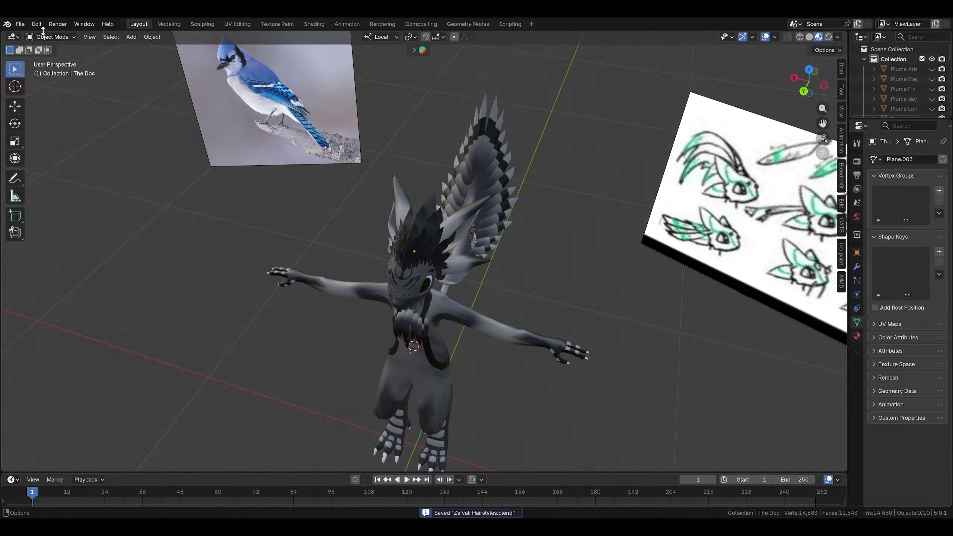
{"action": "left_click", "coordinate": [23, 24]}
{"action": "left_click", "coordinate": [19, 24]}
{"action": "left_click", "coordinate": [20, 24]}
{"action": "mouse_move", "coordinate": [50, 165]}
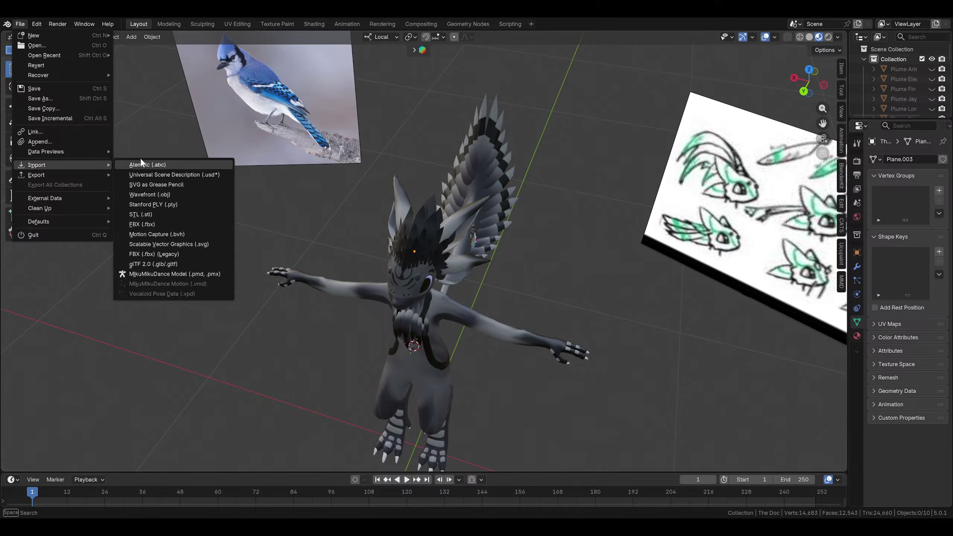
{"action": "left_click", "coordinate": [152, 224]}
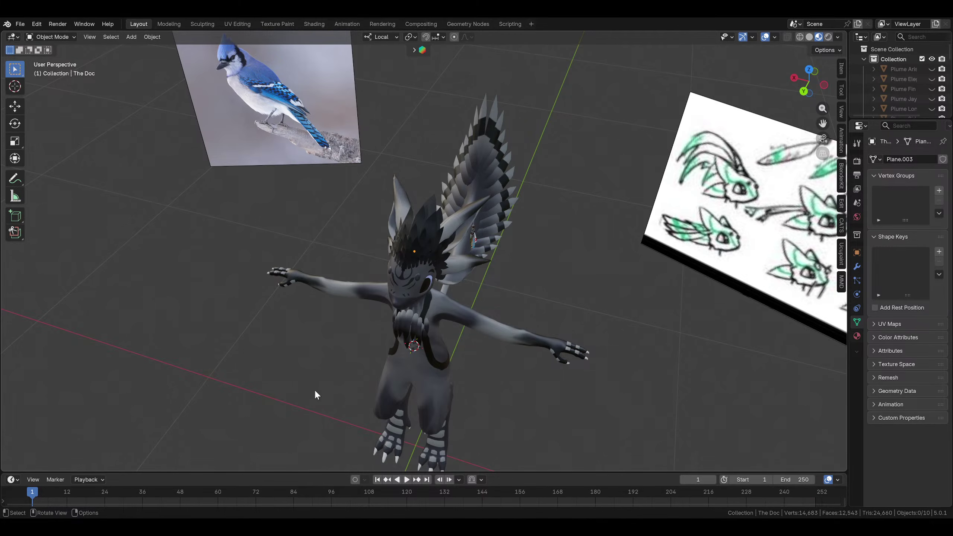
Inspect the imported armature character around the creature's head and arms, keeping the scene in Object Mode
{"action": "left_click", "coordinate": [431, 203]}
{"action": "middle_click_drag", "start_coordinate": [431, 203], "coordinate": [348, 240]}
{"action": "scroll", "coordinate": [462, 275], "scroll_direction": "up", "scroll_amount": 4}
{"action": "scroll", "coordinate": [349, 240], "scroll_direction": "up", "scroll_amount": 2}
{"action": "scroll", "coordinate": [345, 251], "scroll_direction": "down", "scroll_amount": 8}
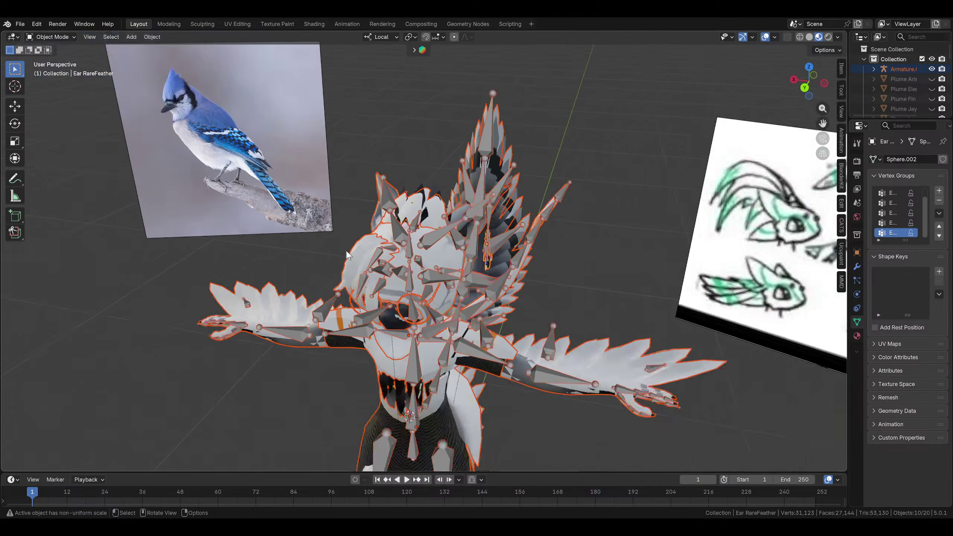
{"action": "key", "text": "g"}
{"action": "left_click", "coordinate": [435, 332]}
{"action": "middle_click_drag", "start_coordinate": [435, 335], "coordinate": [115, 54], "text": "ctrl"}
{"action": "left_click", "coordinate": [75, 37]}
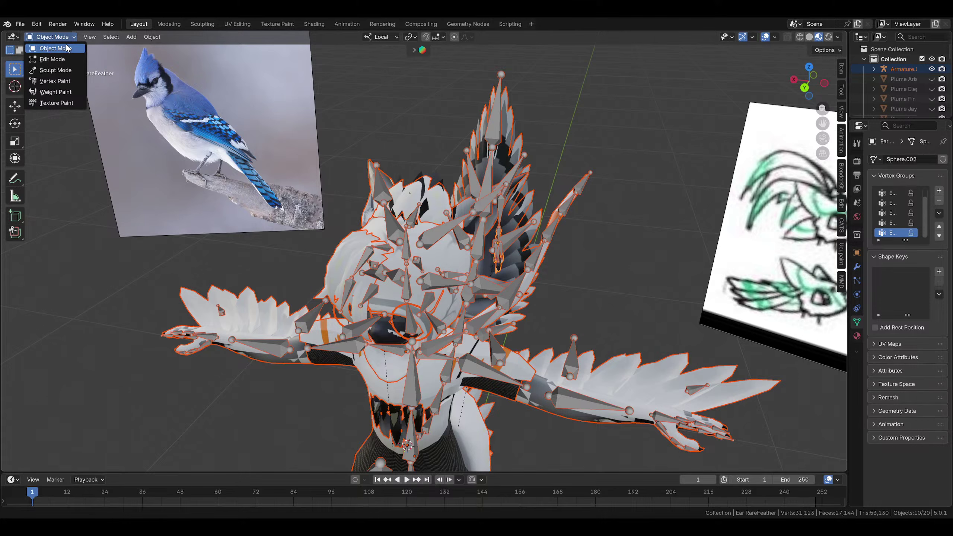
{"action": "left_click", "coordinate": [68, 48]}
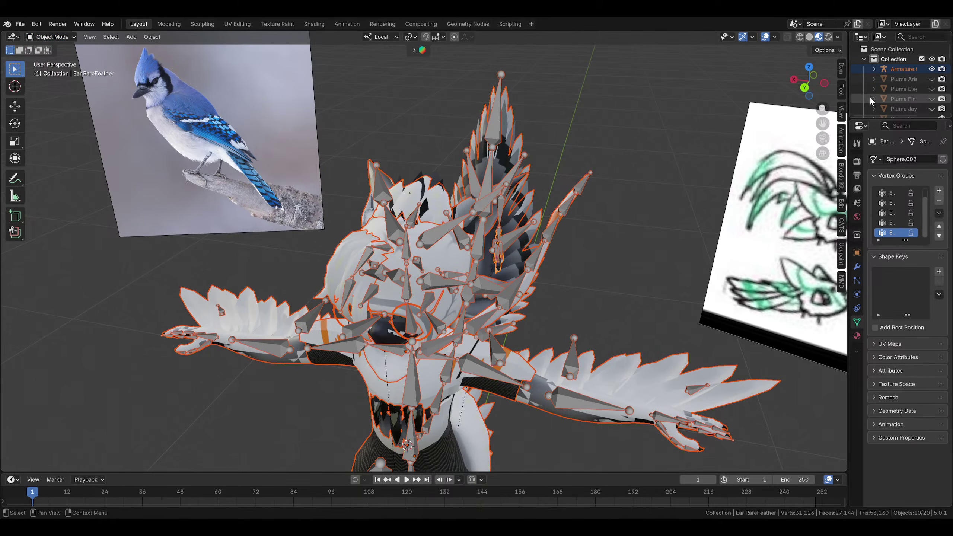
Delete every mesh under Armature.001 except Body.002: Armour, Chest Feathers.001, Ear RareFeather, Ears.001, Glasses.001, Headdress, Scarf.001 and Tail.001
{"action": "left_click_drag", "start_coordinate": [848, 113], "coordinate": [704, 187]}
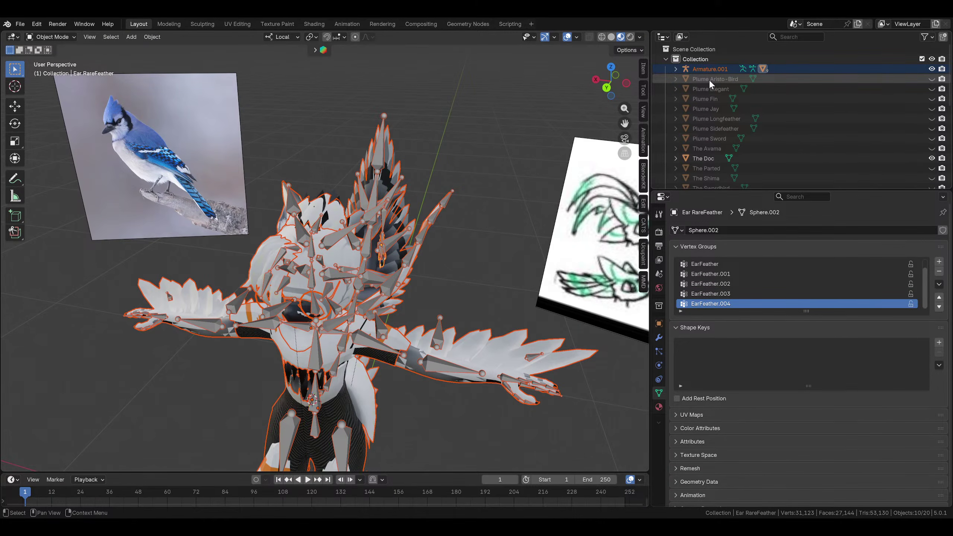
{"action": "left_click", "coordinate": [675, 70]}
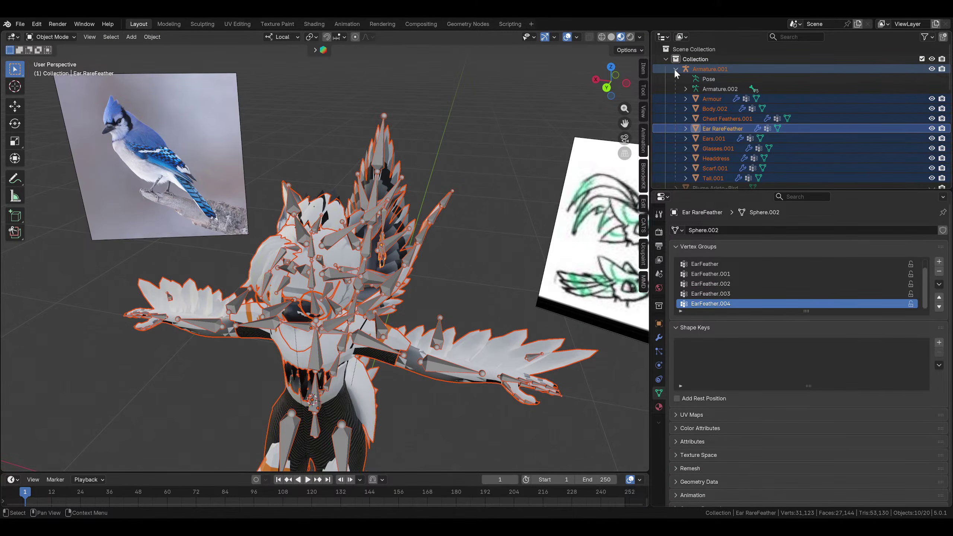
{"action": "scroll", "coordinate": [684, 94], "scroll_direction": "down", "scroll_amount": 1}
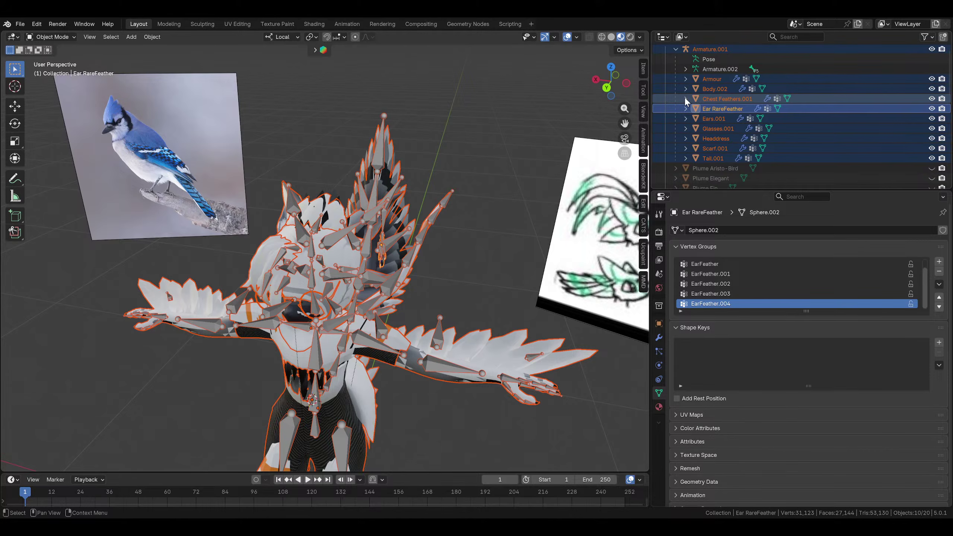
{"action": "left_click", "coordinate": [718, 158]}
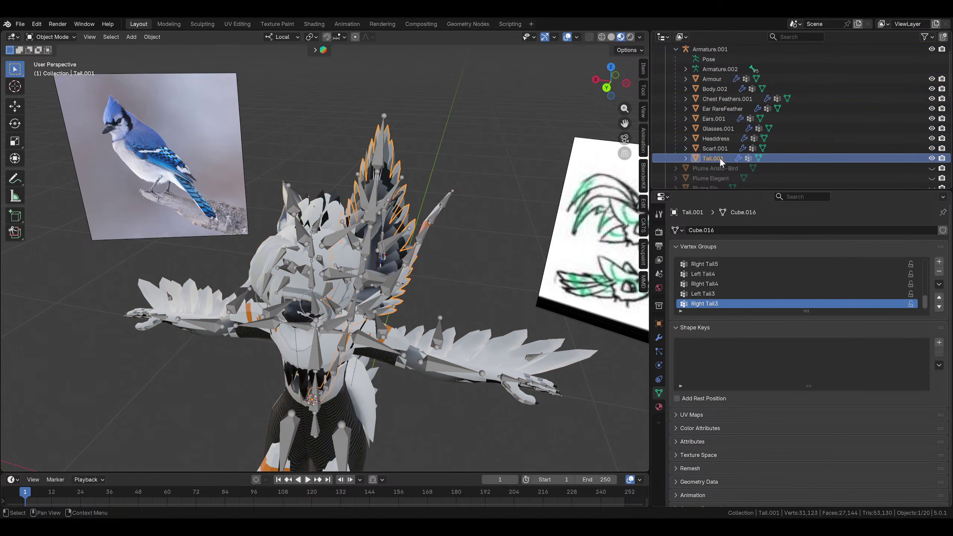
{"action": "left_click", "coordinate": [716, 118], "text": "shift"}
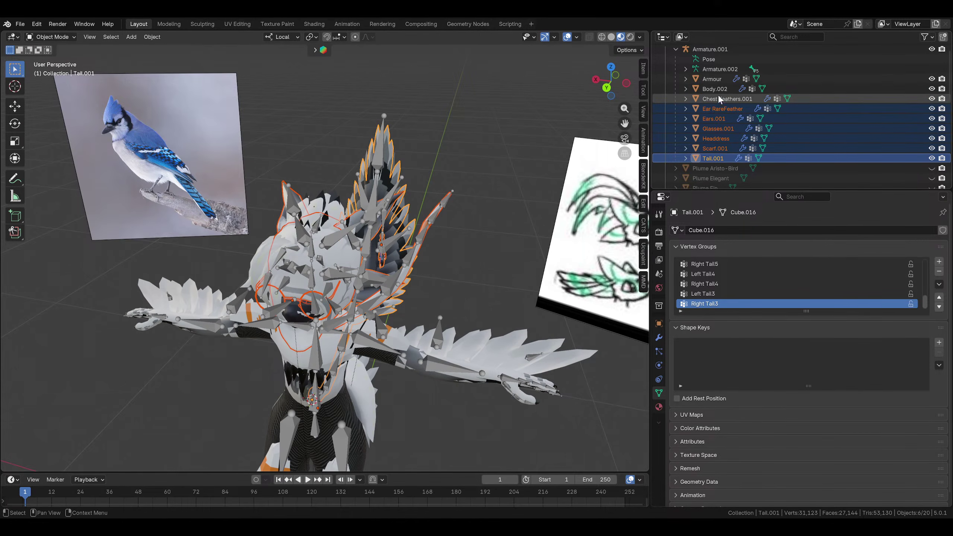
{"action": "left_click", "coordinate": [719, 94], "text": "shift"}
{"action": "left_click", "coordinate": [718, 79], "text": "ctrl"}
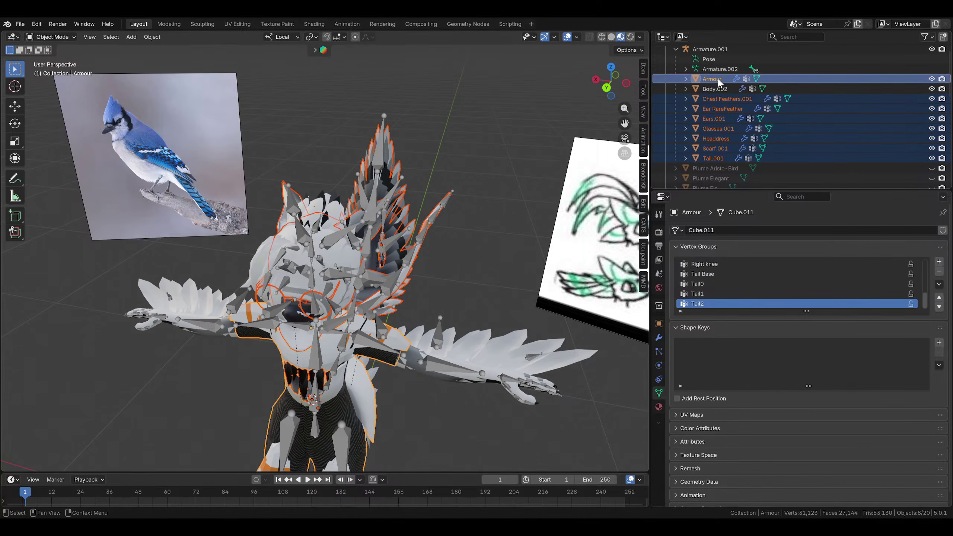
{"action": "key", "text": "x"}
Open the Body.002 mesh in Edit Mode with a close view of the head
{"action": "left_click", "coordinate": [717, 80]}
{"action": "middle_click_drag", "start_coordinate": [498, 210], "coordinate": [474, 210]}
{"action": "scroll", "coordinate": [474, 210], "scroll_direction": "up", "scroll_amount": 2}
{"action": "left_click", "coordinate": [64, 41]}
{"action": "left_click", "coordinate": [49, 59]}
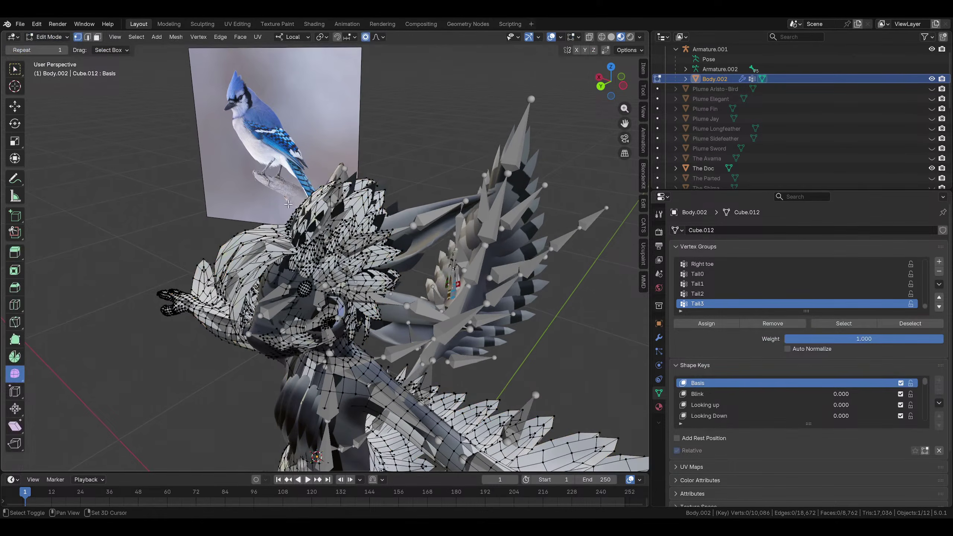
Select all the side-swept hair feathers on Body.002's head, including their linked geometry
{"action": "middle_click_drag", "start_coordinate": [375, 210], "coordinate": [374, 151]}
{"action": "left_click_drag", "start_coordinate": [374, 151], "coordinate": [468, 376]}
{"action": "middle_click_drag", "start_coordinate": [468, 376], "coordinate": [308, 196]}
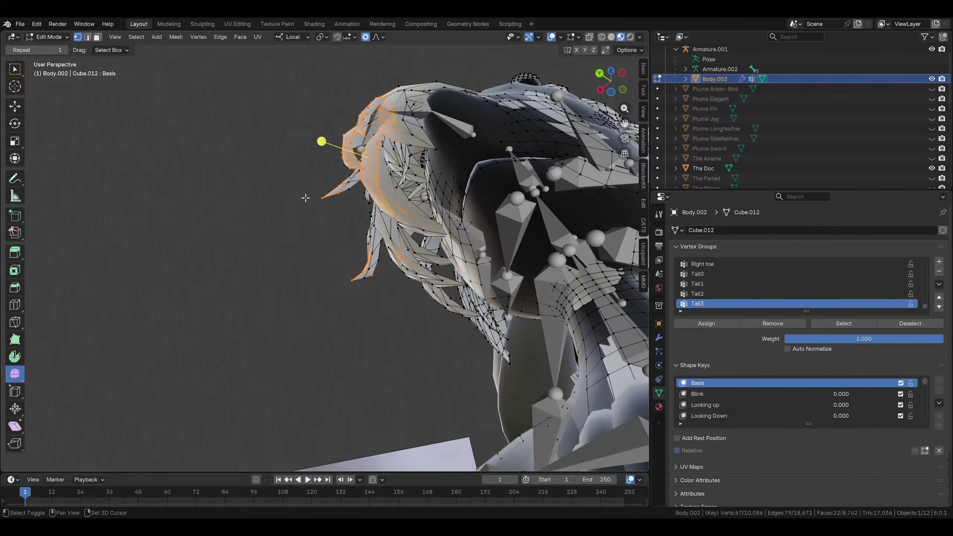
{"action": "left_click_drag", "start_coordinate": [319, 203], "coordinate": [425, 313]}
{"action": "middle_click_drag", "start_coordinate": [425, 313], "coordinate": [442, 267]}
{"action": "key", "text": "ctrl+l"}
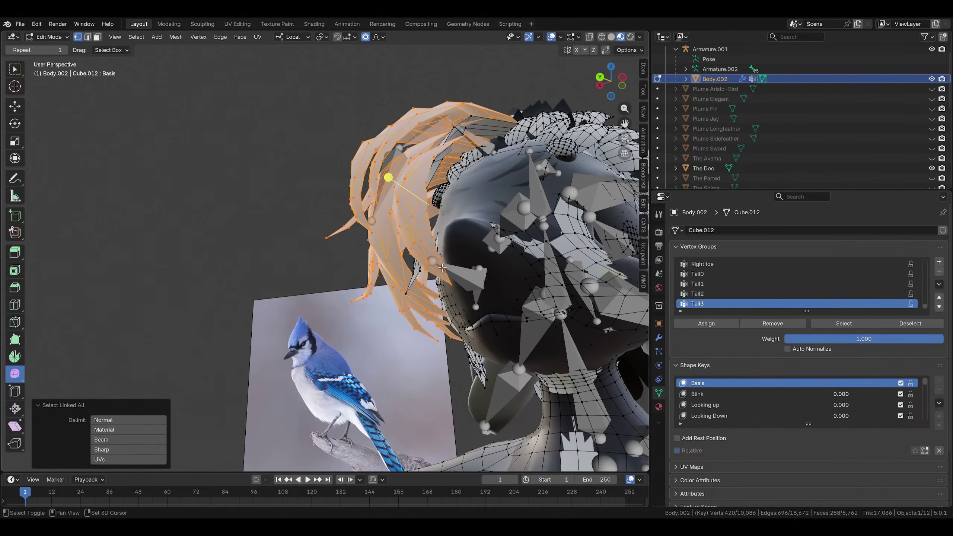
{"action": "left_click", "coordinate": [405, 297], "text": "shift"}
{"action": "key", "text": "ctrl+l"}
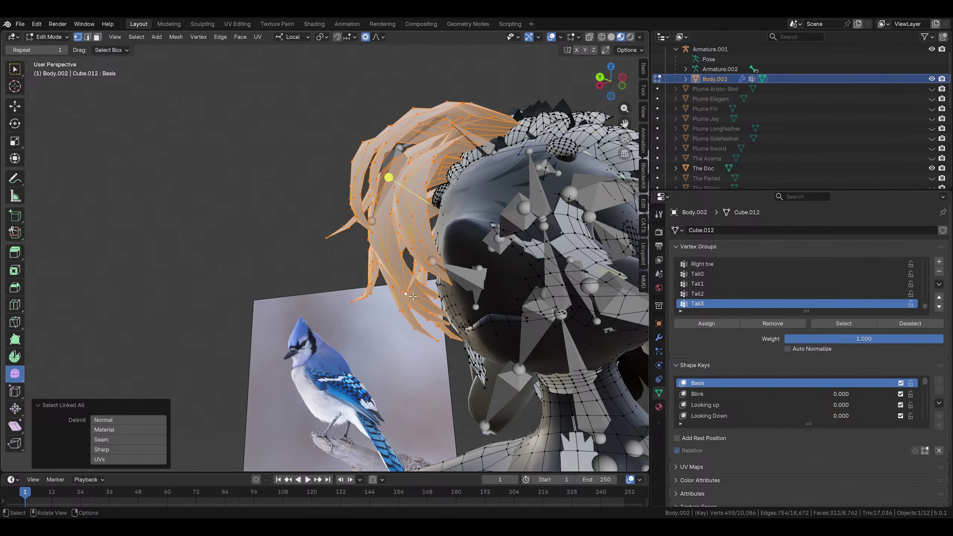
Try moving the selected hair feathers away from the head and undo each move
{"action": "middle_click_drag", "start_coordinate": [412, 296], "coordinate": [431, 285]}
{"action": "key", "text": "g"}
{"action": "left_click", "coordinate": [283, 264]}
{"action": "key", "text": "ctrl+z"}
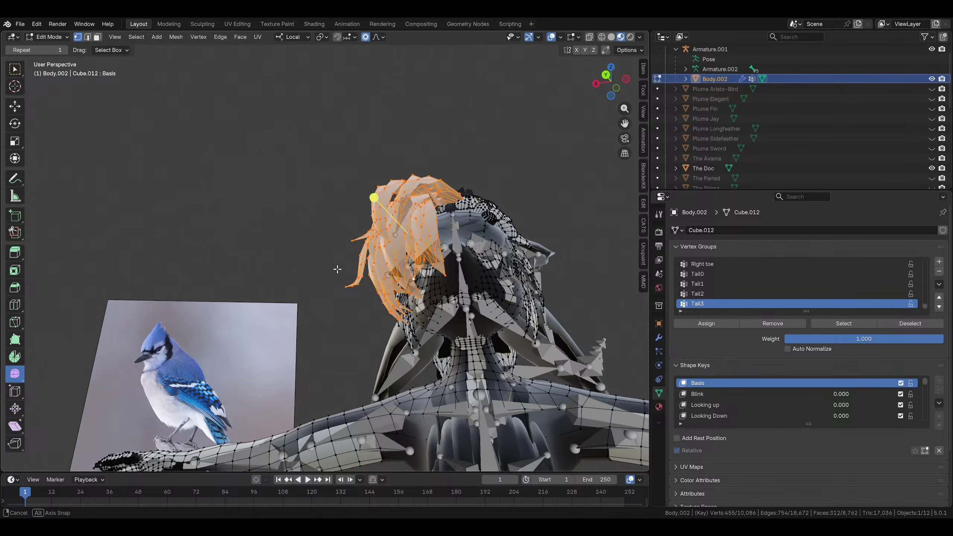
{"action": "middle_click_drag", "start_coordinate": [337, 269], "coordinate": [243, 242]}
{"action": "key", "text": "g"}
{"action": "left_click", "coordinate": [360, 263]}
{"action": "key", "text": "ctrl+z"}
Separate the selected hair feathers from Body.002 into their own object and rename it Side Fold
{"action": "right_click", "coordinate": [244, 242]}
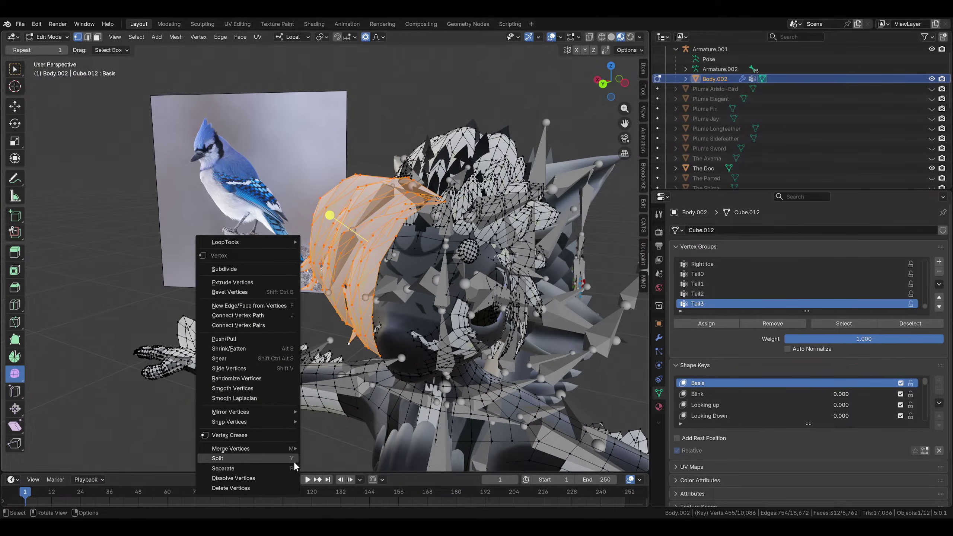
{"action": "left_click", "coordinate": [317, 470]}
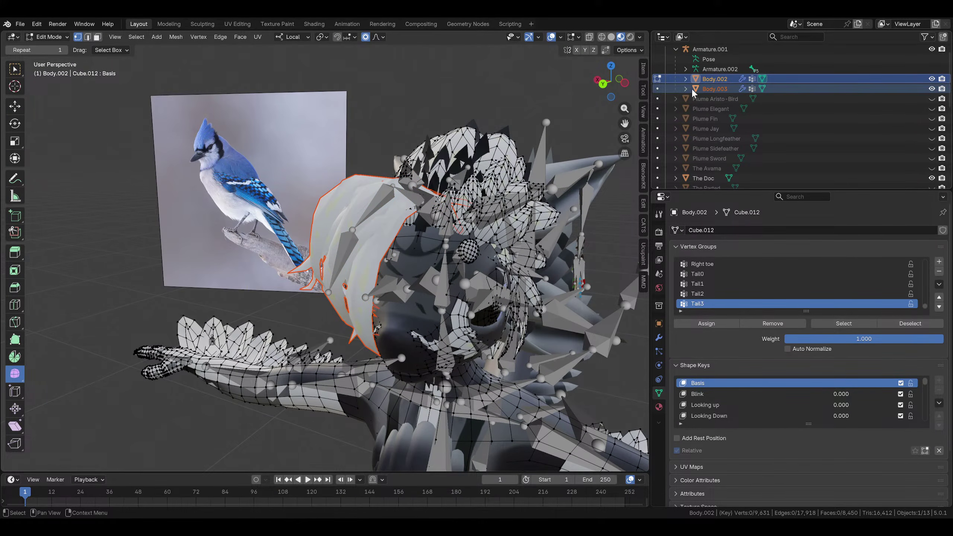
{"action": "scroll", "coordinate": [708, 87], "scroll_direction": "up", "scroll_amount": 2}
{"action": "left_click", "coordinate": [720, 108]}
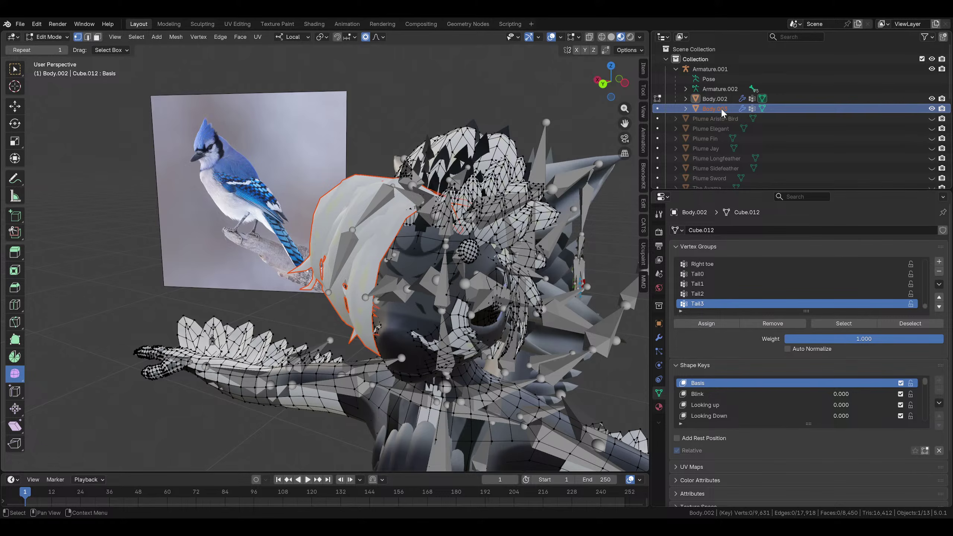
{"action": "double_click", "coordinate": [720, 108]}
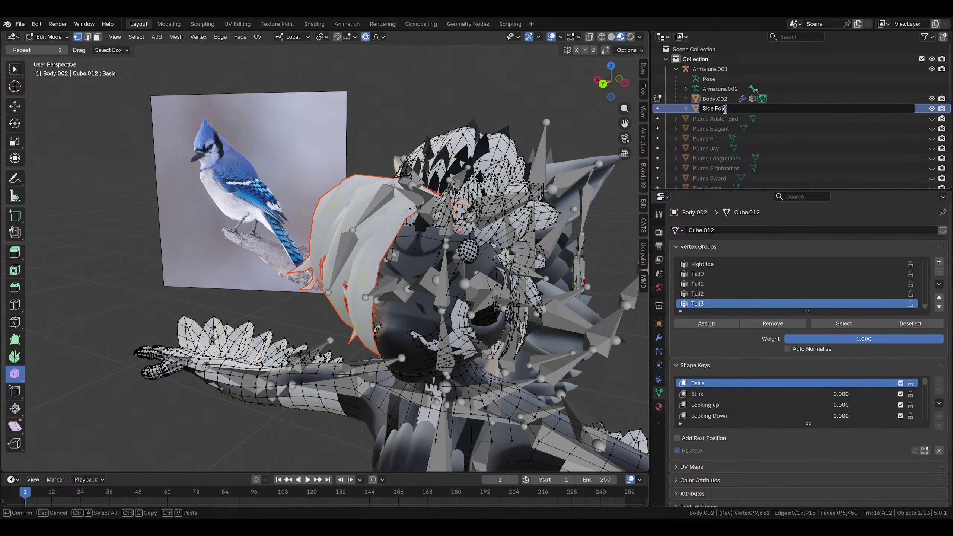
{"action": "type", "text": "Side Fold"}
{"action": "key", "text": "Return"}
Delete the remaining Body.002 object
{"action": "left_click", "coordinate": [723, 99]}
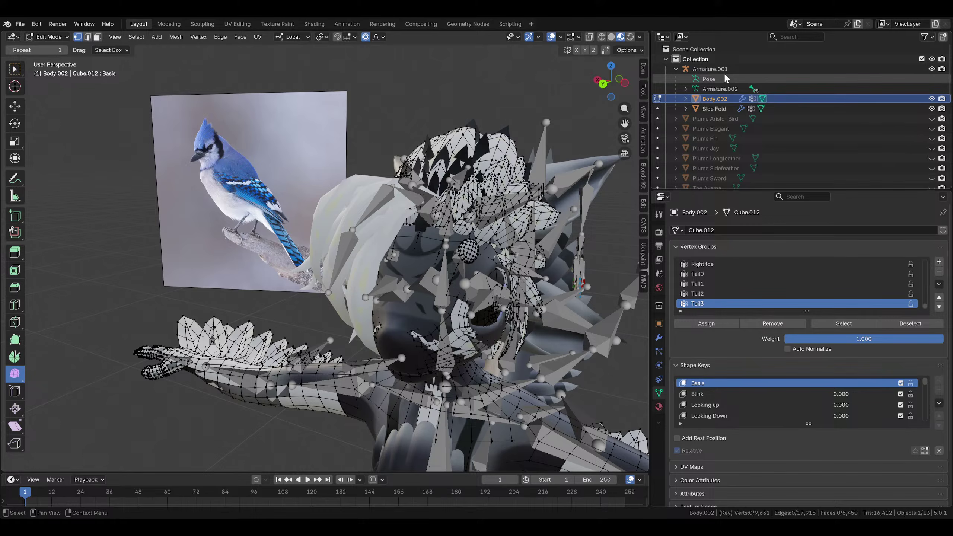
{"action": "key", "text": "x"}
Try to take Side Fold out of the Armature.001 hierarchy and delete the armature
{"action": "left_click_drag", "start_coordinate": [716, 97], "coordinate": [681, 130]}
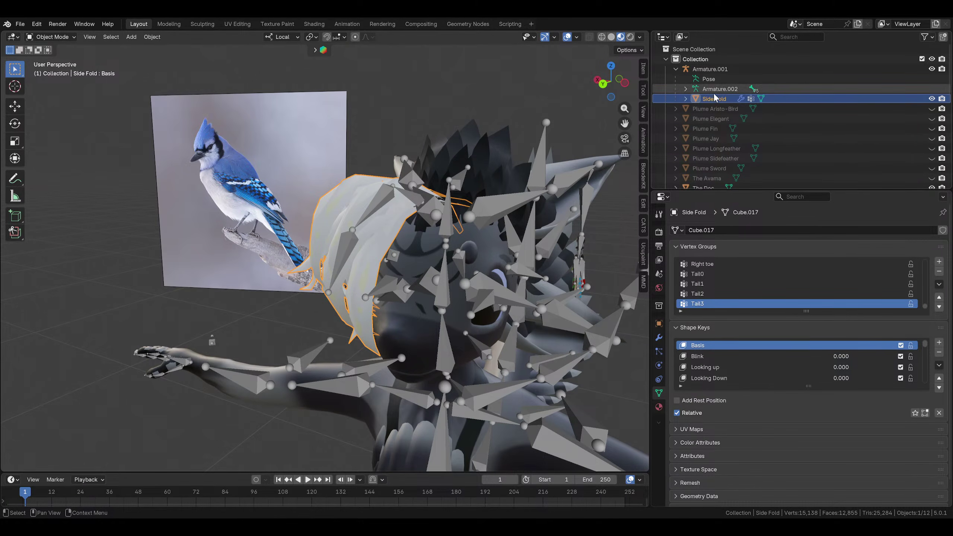
{"action": "right_click", "coordinate": [715, 98]}
{"action": "left_click", "coordinate": [688, 174]}
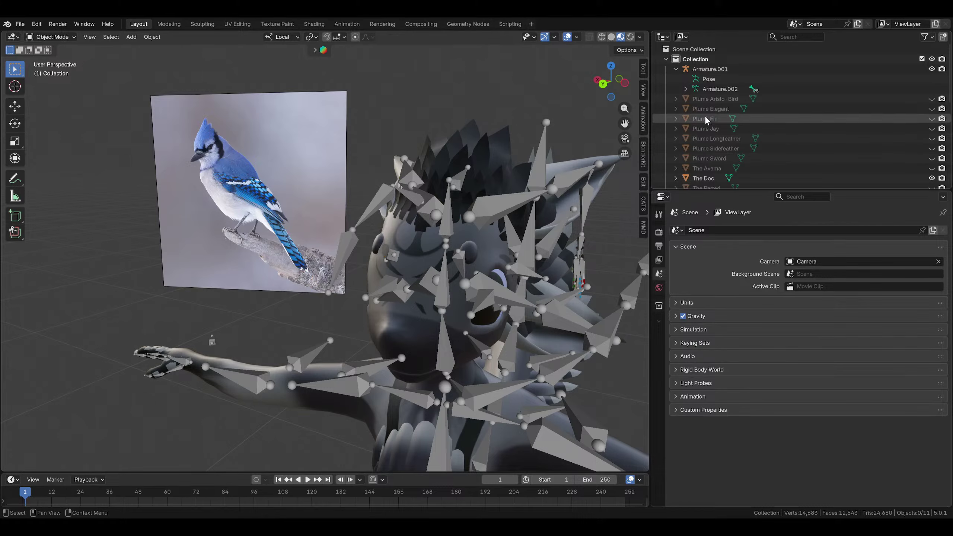
{"action": "left_click", "coordinate": [714, 66]}
{"action": "key", "text": "Delete"}
Look through the scene's object list for Side Fold and undo the last deletions
{"action": "scroll", "coordinate": [713, 86], "scroll_direction": "down", "scroll_amount": 4}
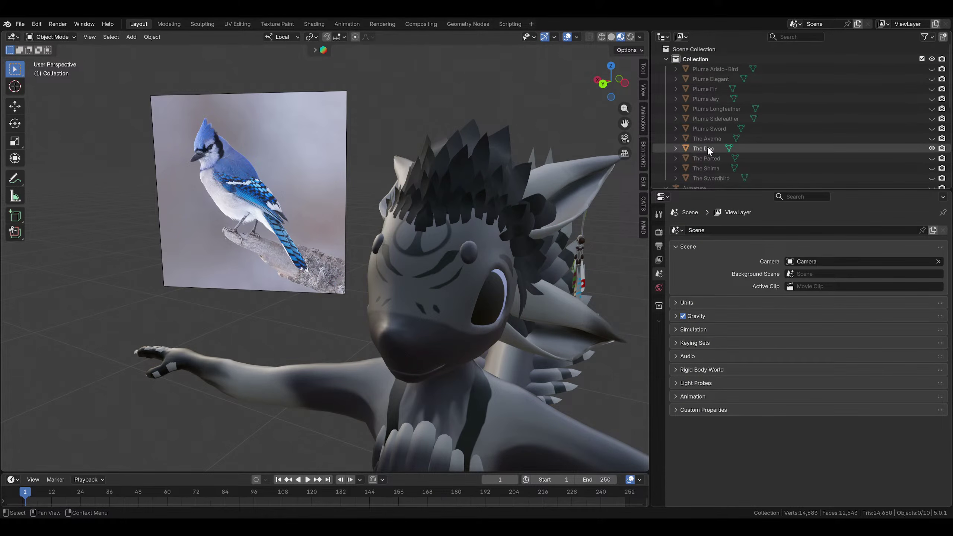
{"action": "scroll", "coordinate": [705, 117], "scroll_direction": "down", "scroll_amount": 5}
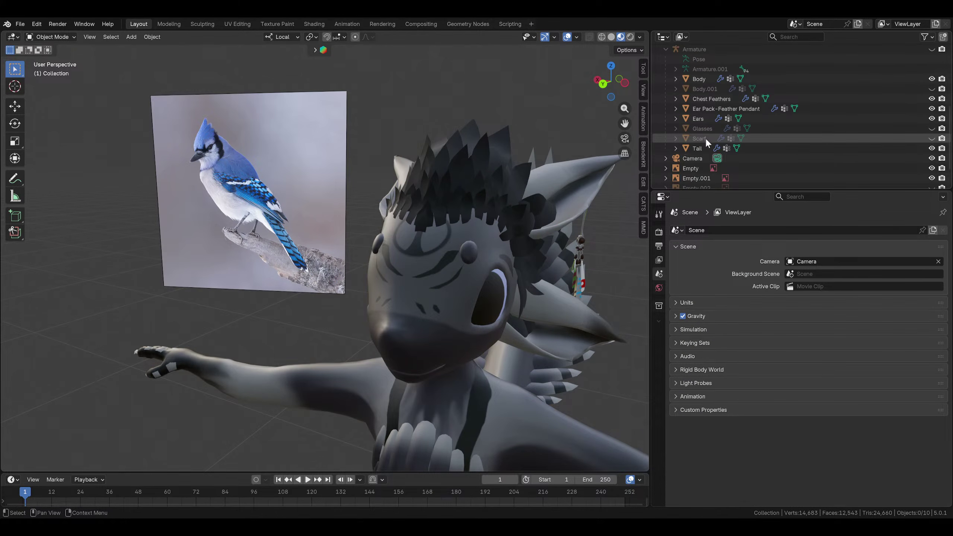
{"action": "scroll", "coordinate": [698, 155], "scroll_direction": "up", "scroll_amount": 10}
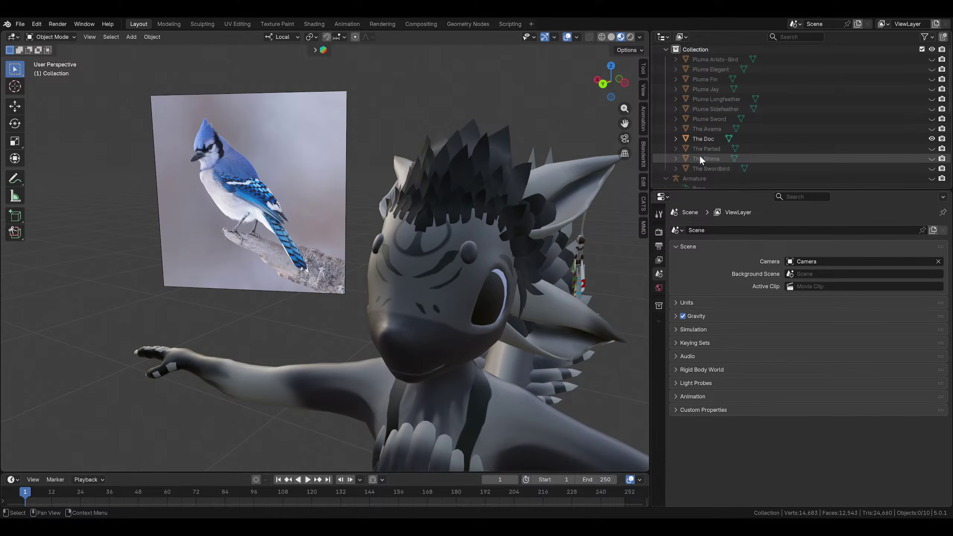
{"action": "scroll", "coordinate": [518, 249], "scroll_direction": "down", "scroll_amount": 3}
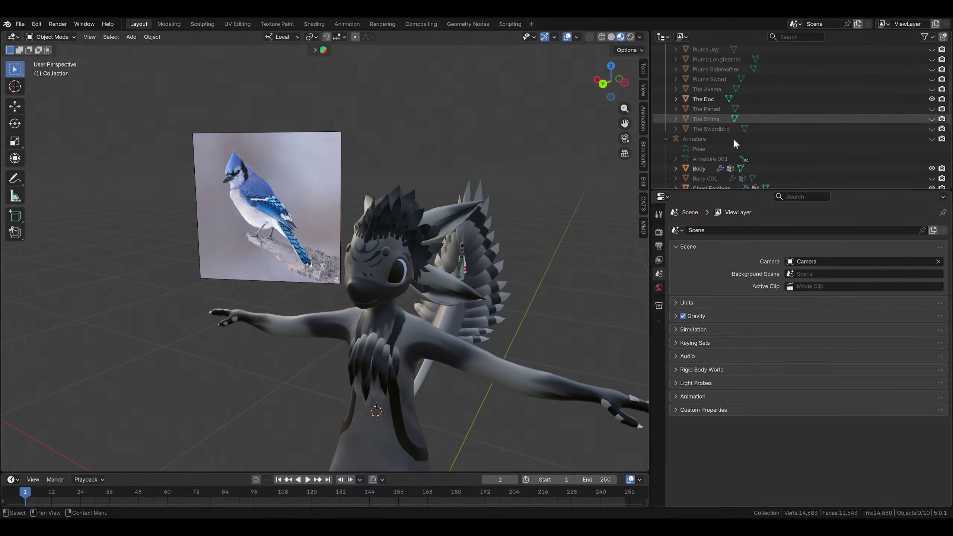
{"action": "scroll", "coordinate": [733, 139], "scroll_direction": "up", "scroll_amount": 1}
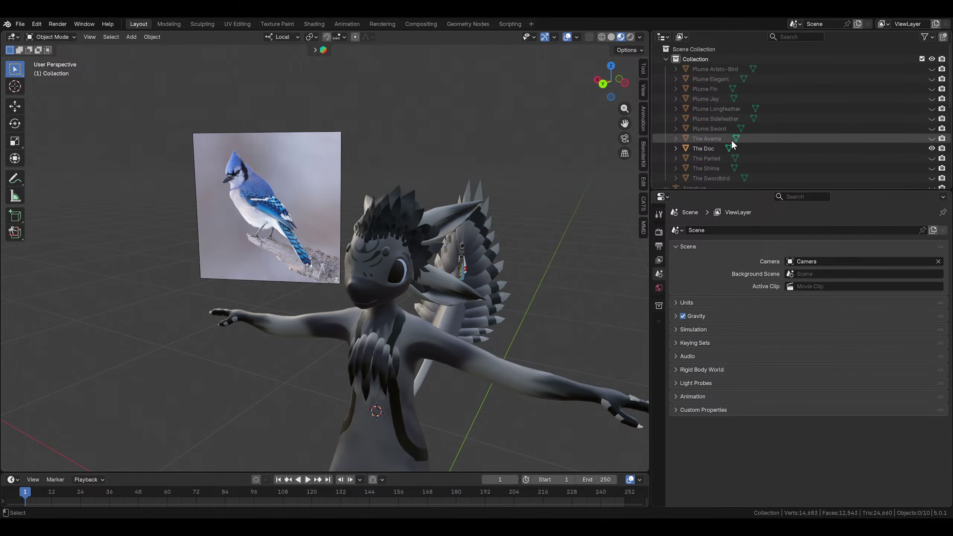
{"action": "key", "text": "ctrl+z"}
{"action": "key", "text": "ctrl+z"}
{"action": "key", "text": "ctrl+z"}
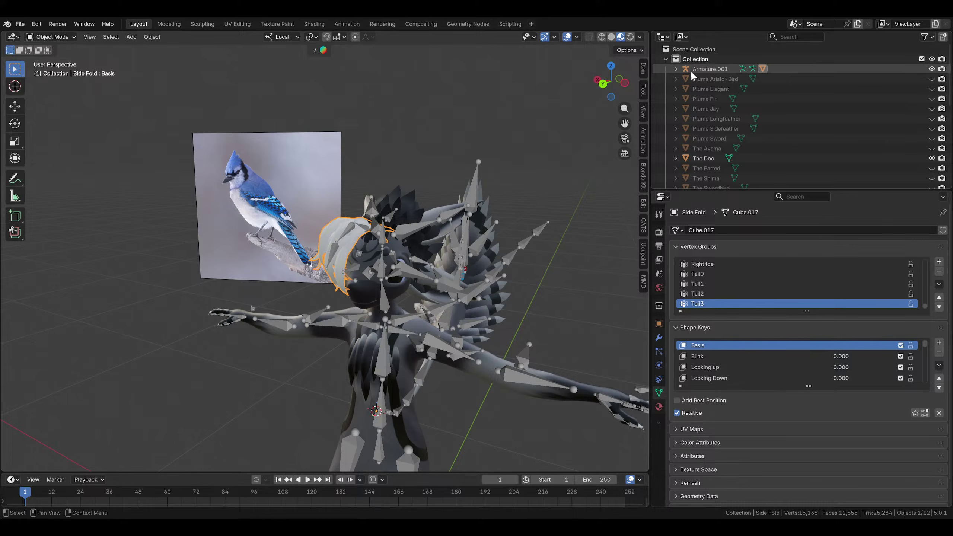
Unparent Side Fold from Armature.001 with Clear and Keep Transformation
{"action": "left_click", "coordinate": [675, 69]}
{"action": "scroll", "coordinate": [217, 120], "scroll_direction": "up", "scroll_amount": 1}
{"action": "left_click", "coordinate": [217, 119]}
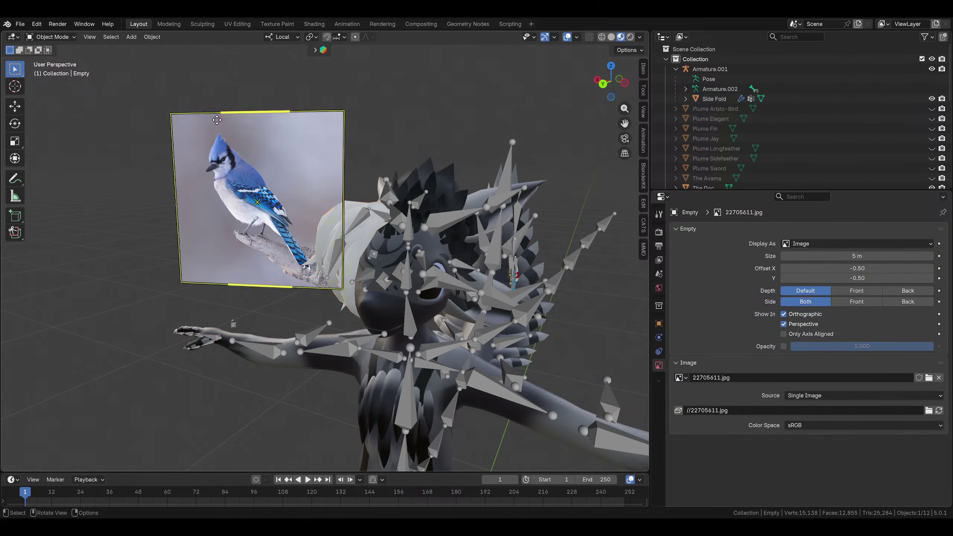
{"action": "left_click", "coordinate": [329, 227]}
{"action": "right_click", "coordinate": [331, 198]}
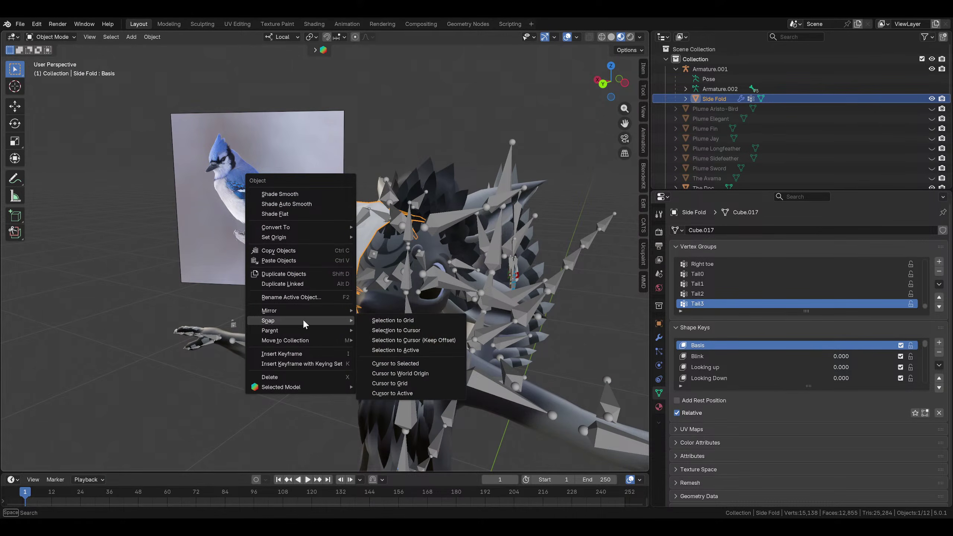
{"action": "mouse_move", "coordinate": [305, 330]}
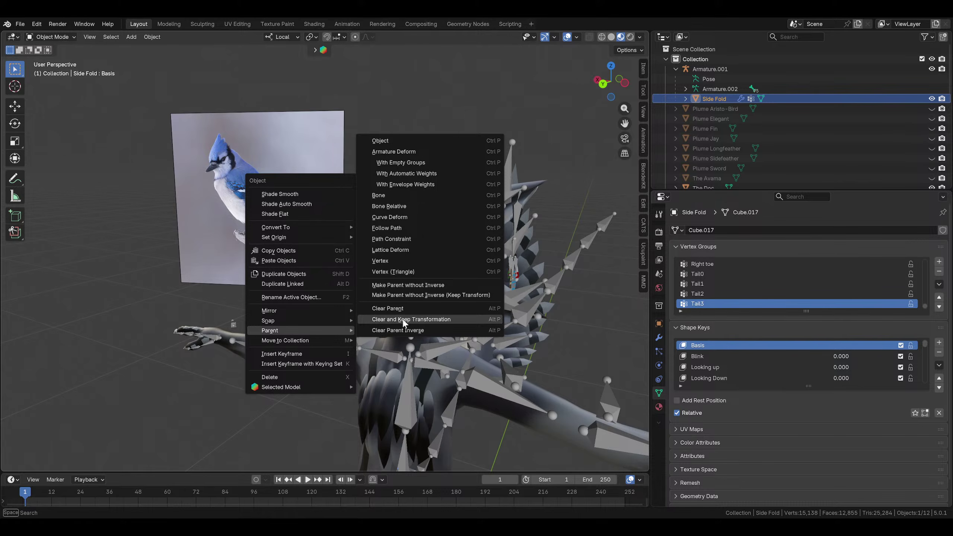
{"action": "left_click", "coordinate": [403, 320]}
Delete Armature.001 from the scene
{"action": "scroll", "coordinate": [563, 187], "scroll_direction": "up", "scroll_amount": 1}
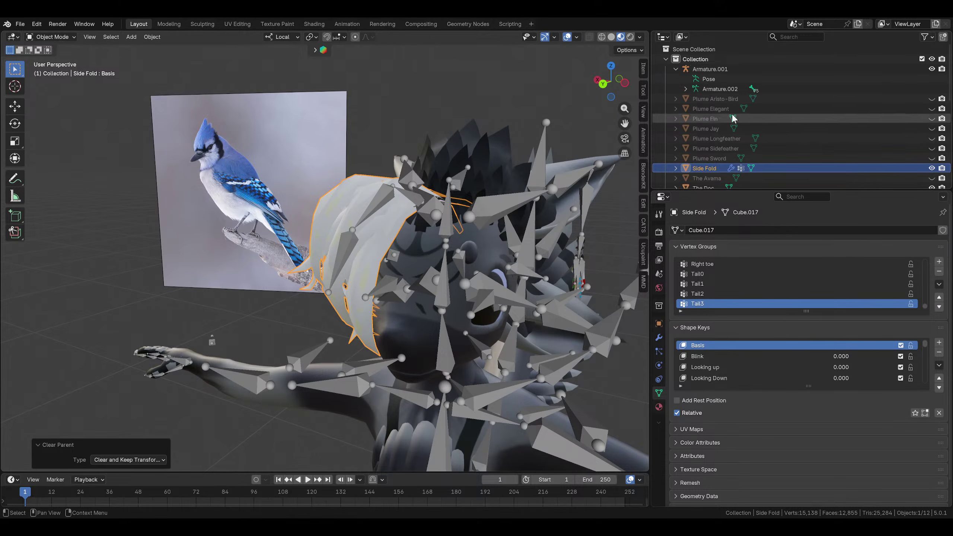
{"action": "left_click", "coordinate": [705, 71]}
{"action": "key", "text": "x"}
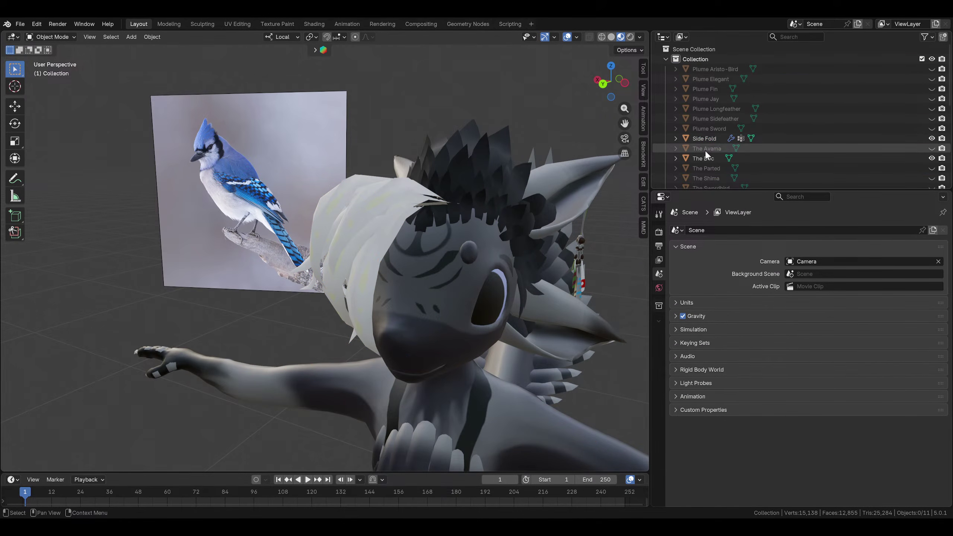
Select Side Fold and examine its feathers up close against The Doc hairstyle
{"action": "middle_click_drag", "start_coordinate": [532, 240], "coordinate": [290, 244]}
{"action": "left_click", "coordinate": [346, 240]}
{"action": "scroll", "coordinate": [349, 240], "scroll_direction": "up", "scroll_amount": 3}
{"action": "middle_click_drag", "start_coordinate": [349, 240], "coordinate": [384, 209]}
{"action": "middle_click_drag", "start_coordinate": [330, 222], "coordinate": [363, 225]}
{"action": "scroll", "coordinate": [362, 225], "scroll_direction": "up", "scroll_amount": 4}
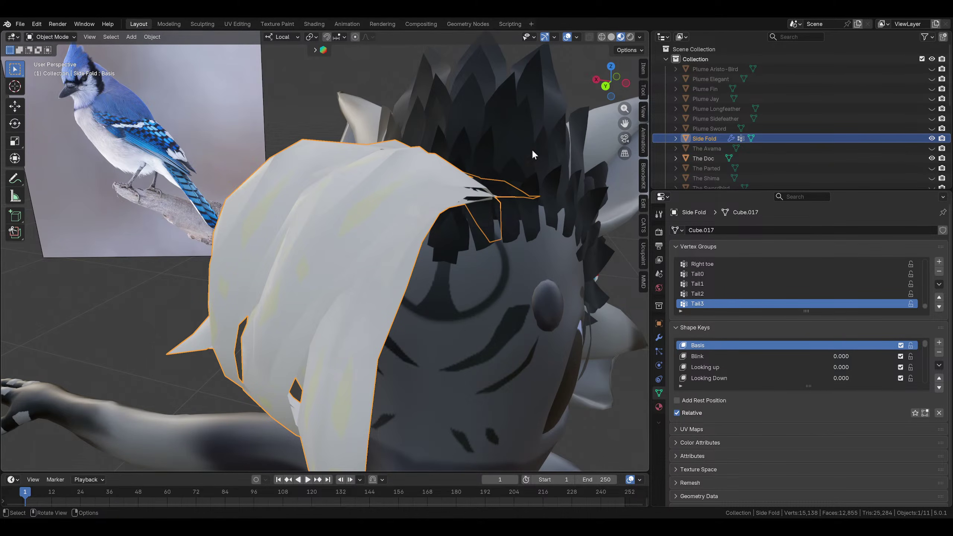
Replace Side Fold's Texture material with the existing Head Feather Styles material
{"action": "left_click", "coordinate": [723, 97]}
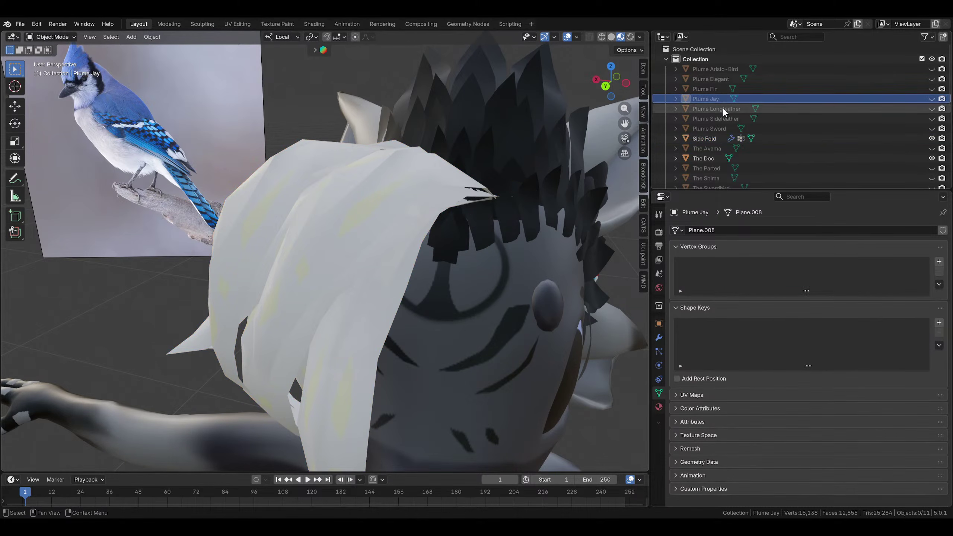
{"action": "left_click", "coordinate": [656, 409]}
{"action": "left_click", "coordinate": [711, 140]}
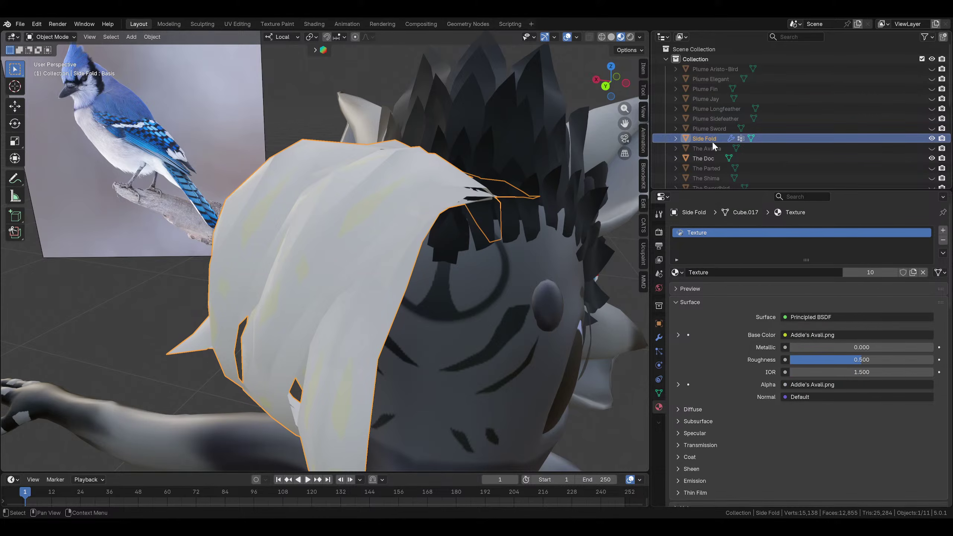
{"action": "left_click", "coordinate": [676, 272]}
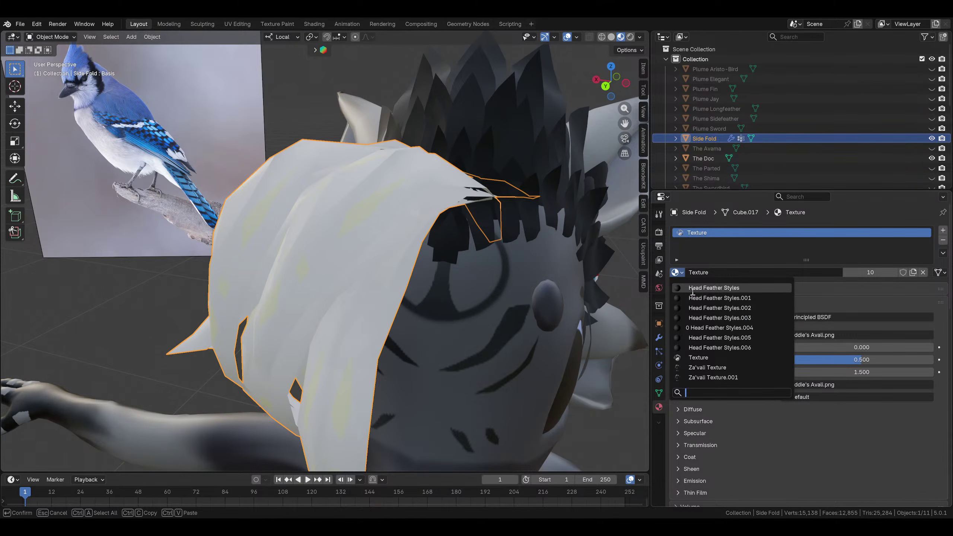
{"action": "left_click", "coordinate": [691, 292]}
{"action": "scroll", "coordinate": [499, 218], "scroll_direction": "down", "scroll_amount": 2}
{"action": "middle_click_drag", "start_coordinate": [515, 222], "coordinate": [471, 191]}
{"action": "scroll", "coordinate": [472, 190], "scroll_direction": "up", "scroll_amount": 2}
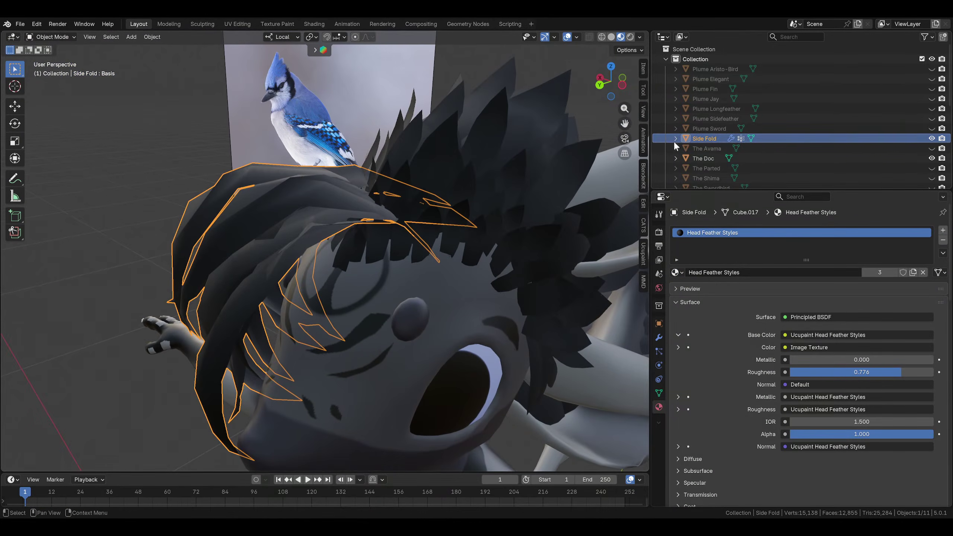
Assign the shared Head Feather Styles material to Plume Sidefeather and Plume Longfeather
{"action": "left_click", "coordinate": [698, 128]}
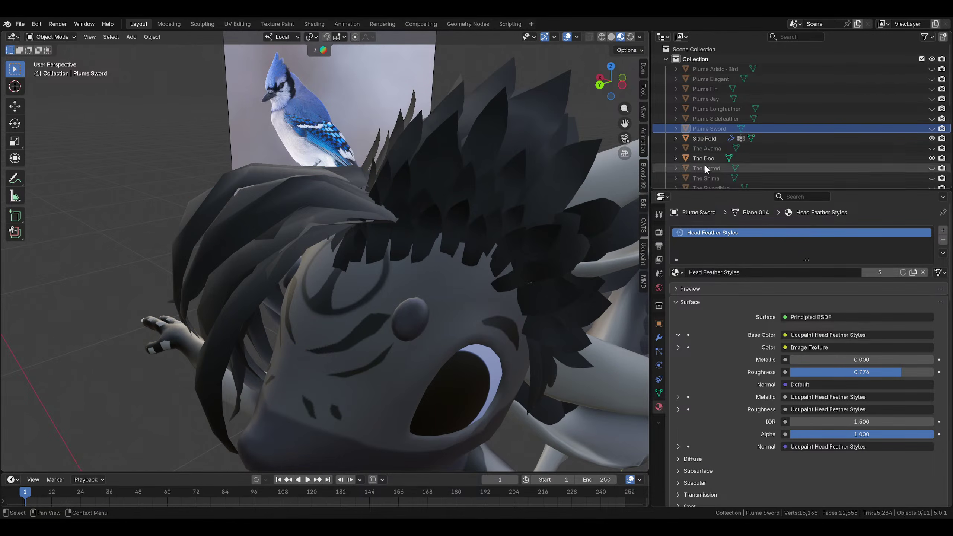
{"action": "left_click", "coordinate": [714, 119]}
{"action": "left_click", "coordinate": [676, 272]}
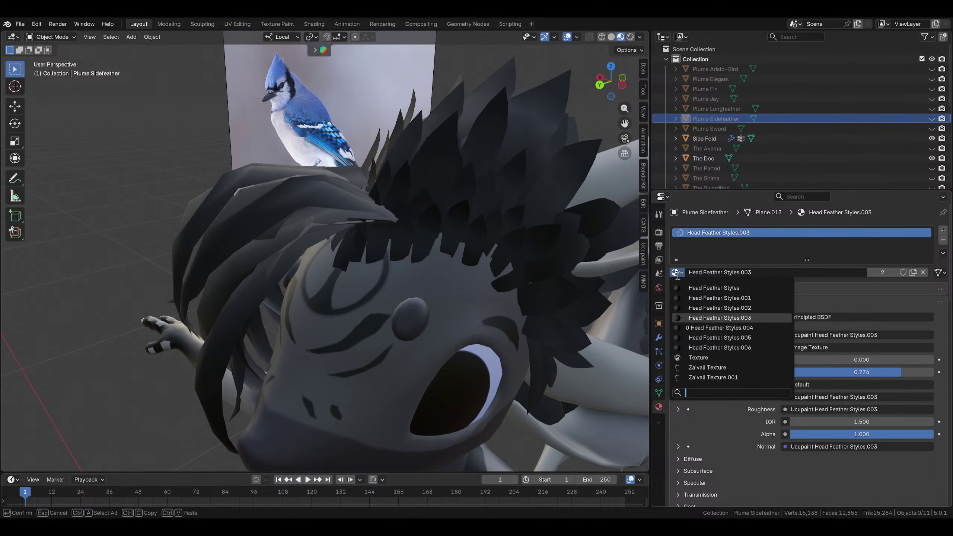
{"action": "left_click", "coordinate": [710, 108]}
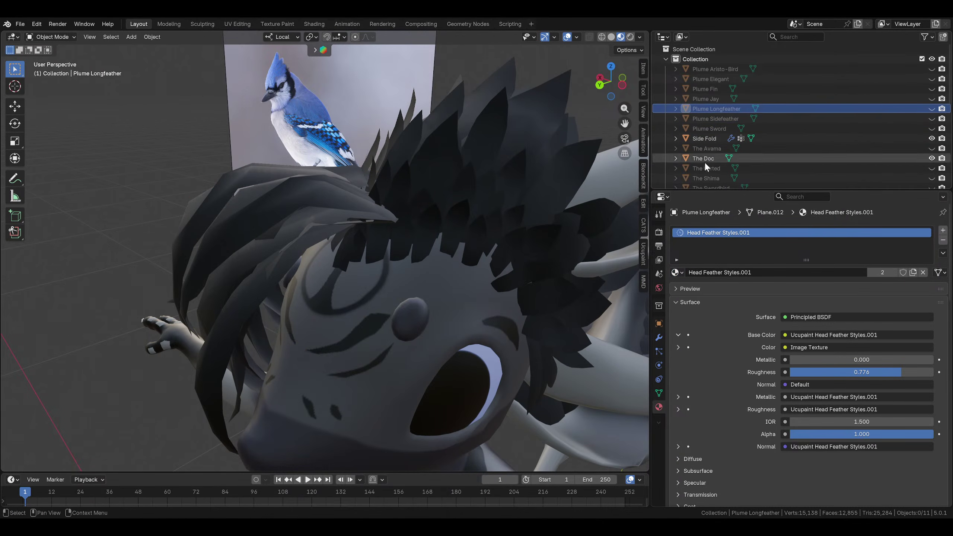
{"action": "left_click", "coordinate": [676, 272]}
{"action": "left_click", "coordinate": [705, 285]}
Switch the material of Plume Jay and Plume Fin to Head Feather Styles
{"action": "left_click", "coordinate": [683, 98]}
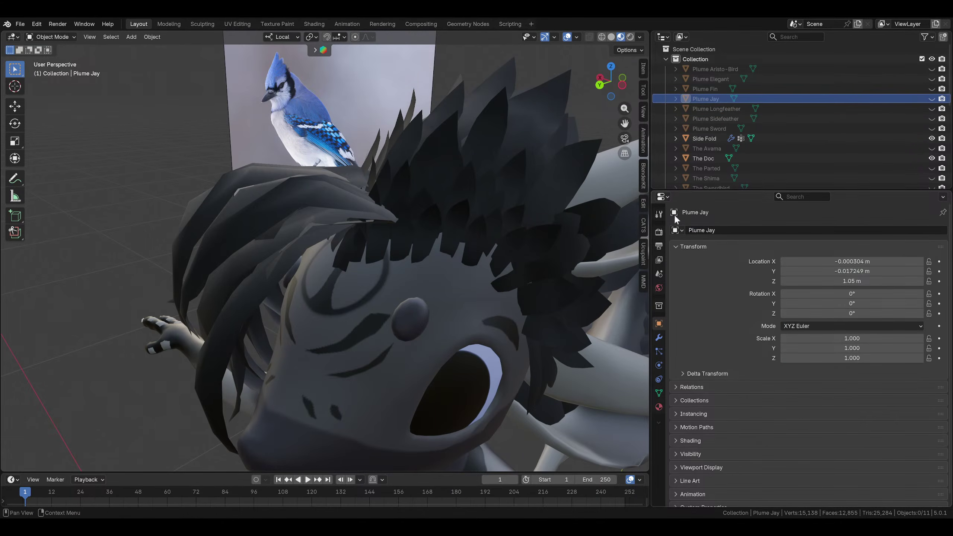
{"action": "left_click", "coordinate": [658, 406]}
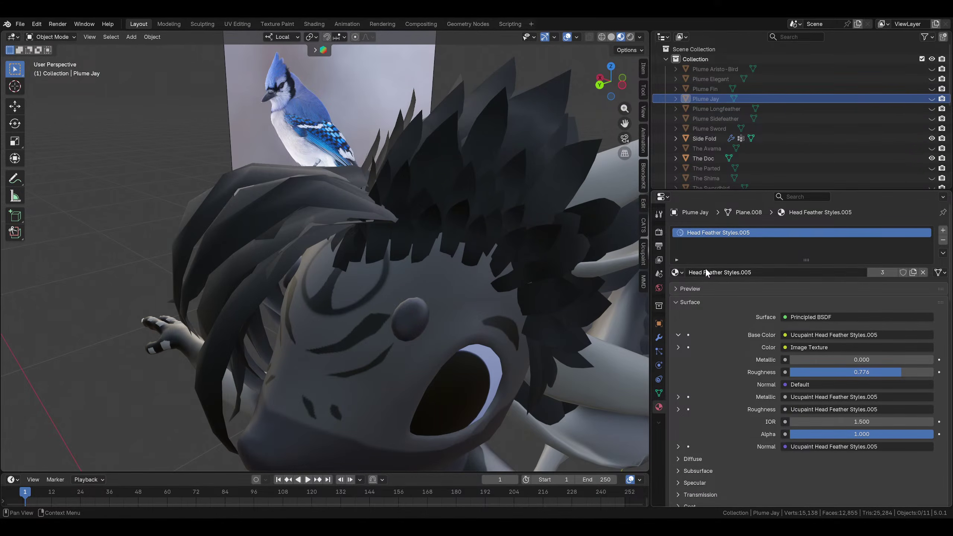
{"action": "left_click", "coordinate": [676, 272]}
{"action": "left_click", "coordinate": [705, 288]}
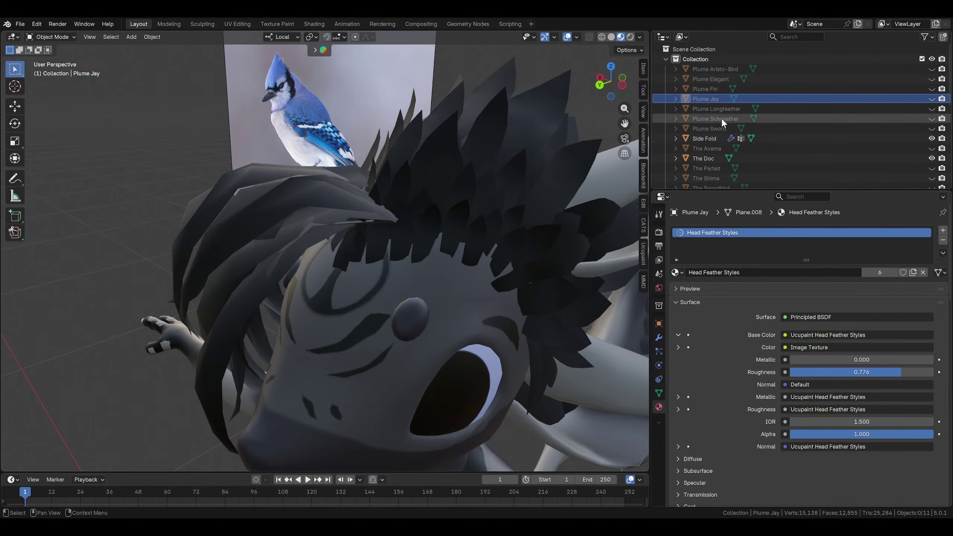
{"action": "left_click", "coordinate": [706, 88]}
{"action": "left_click", "coordinate": [676, 272]}
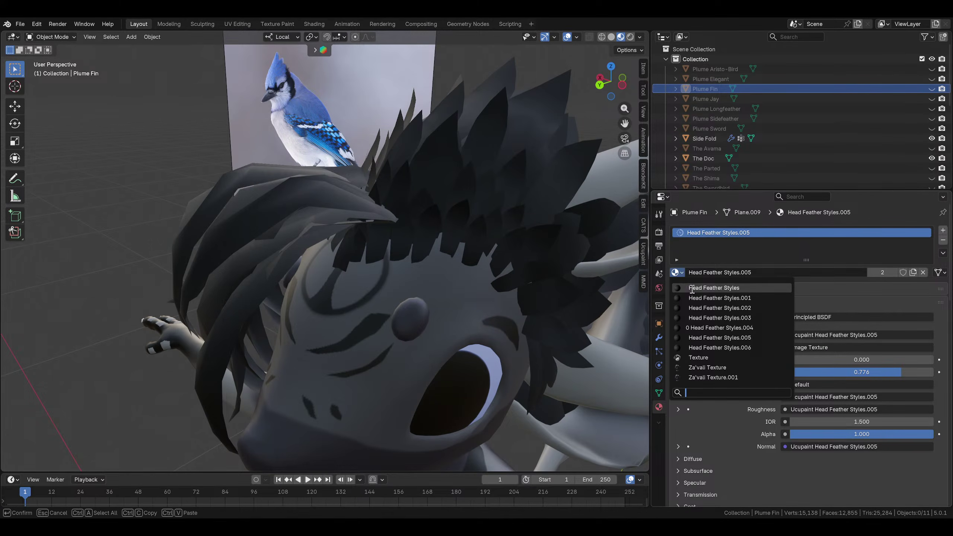
{"action": "left_click", "coordinate": [697, 286]}
Switch the material of Plume Elegant and Plume Aristo-Bird to Head Feather Styles
{"action": "left_click", "coordinate": [694, 80]}
{"action": "left_click", "coordinate": [676, 272]}
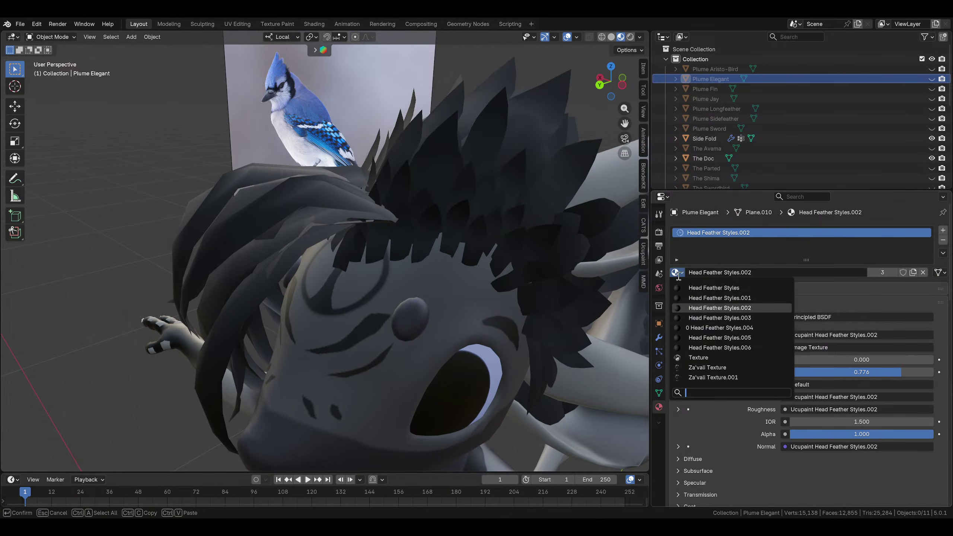
{"action": "left_click", "coordinate": [693, 287]}
{"action": "left_click", "coordinate": [705, 69]}
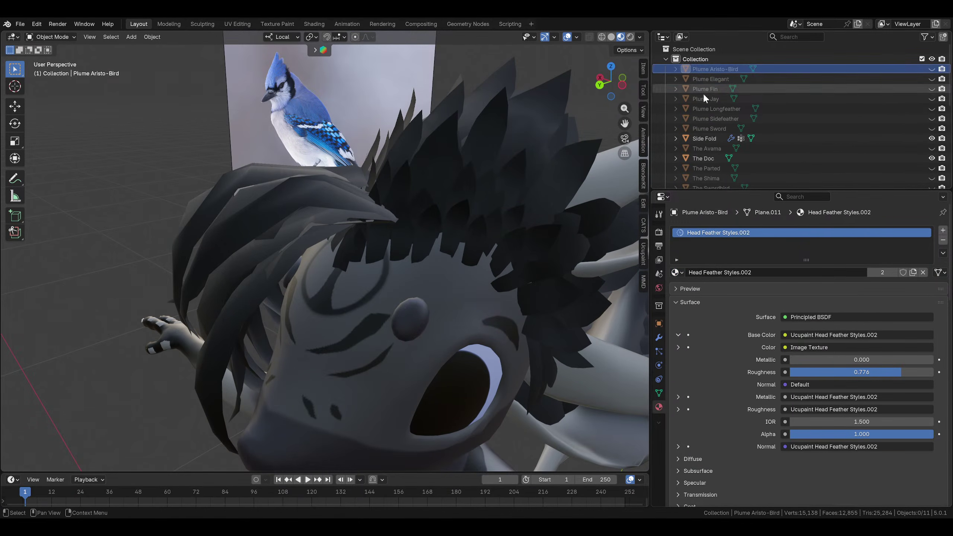
{"action": "left_click", "coordinate": [677, 272]}
{"action": "left_click", "coordinate": [698, 287]}
Assign the Head Feather Styles material to The Avama and The Doc hairstyles
{"action": "left_click", "coordinate": [704, 147]}
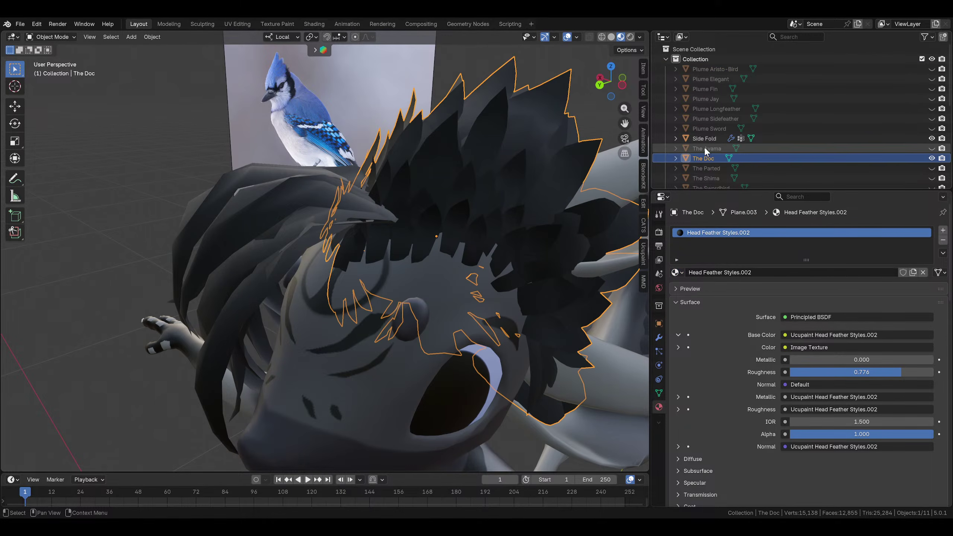
{"action": "left_click", "coordinate": [676, 272]}
{"action": "left_click", "coordinate": [692, 286]}
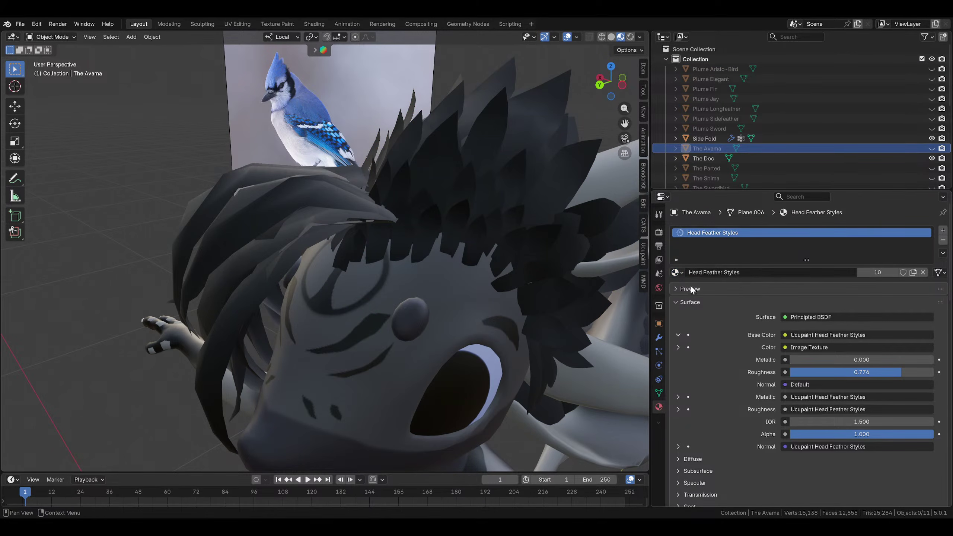
{"action": "left_click", "coordinate": [704, 159]}
{"action": "left_click", "coordinate": [676, 272]}
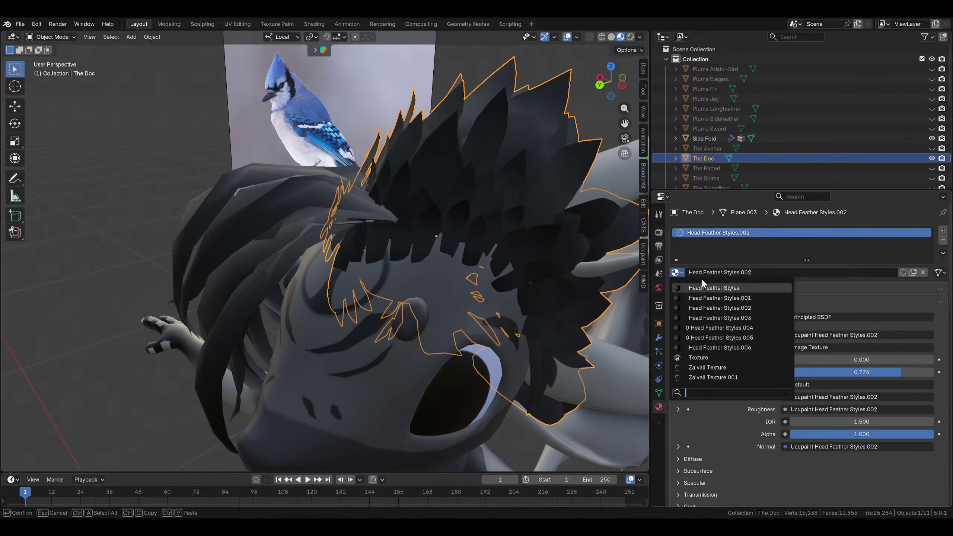
{"action": "left_click", "coordinate": [698, 285]}
Assign the Head Feather Styles material to The Parted and The Shima hairstyles
{"action": "left_click", "coordinate": [696, 170]}
{"action": "left_click", "coordinate": [676, 273]}
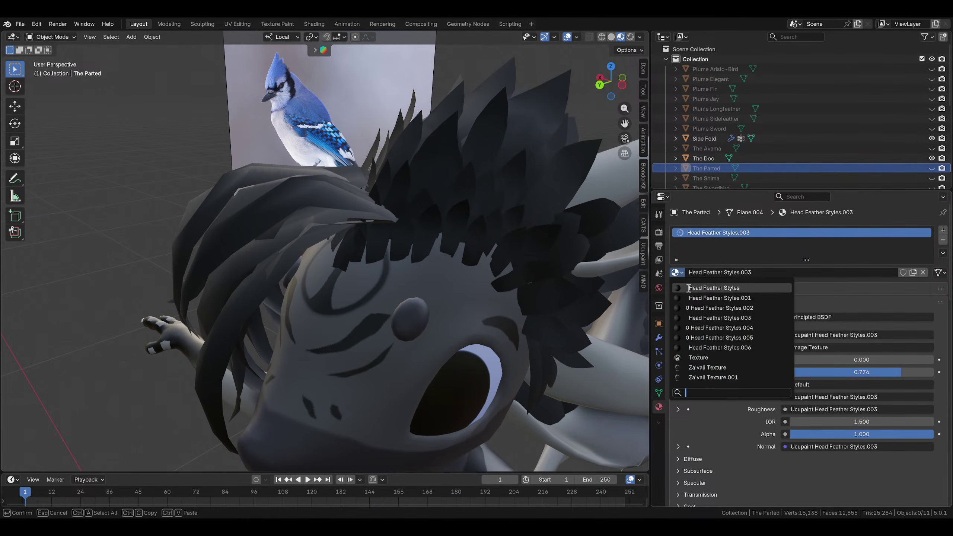
{"action": "left_click", "coordinate": [697, 284]}
{"action": "left_click", "coordinate": [695, 178]}
{"action": "left_click", "coordinate": [676, 273]}
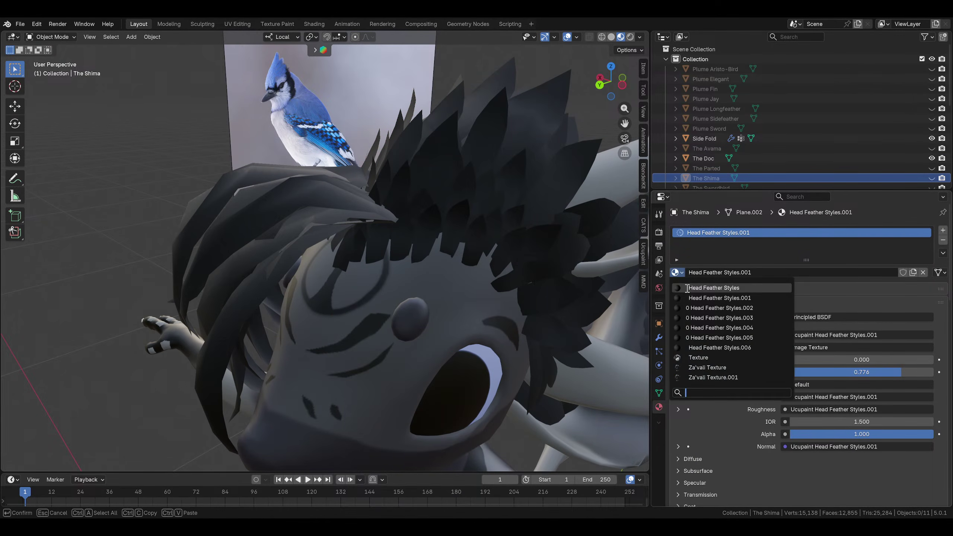
{"action": "left_click", "coordinate": [698, 284]}
Check the materials assigned to The Swordbird, the other hairstyles and the Plume objects
{"action": "scroll", "coordinate": [694, 177], "scroll_direction": "down", "scroll_amount": 2}
{"action": "left_click", "coordinate": [705, 148]}
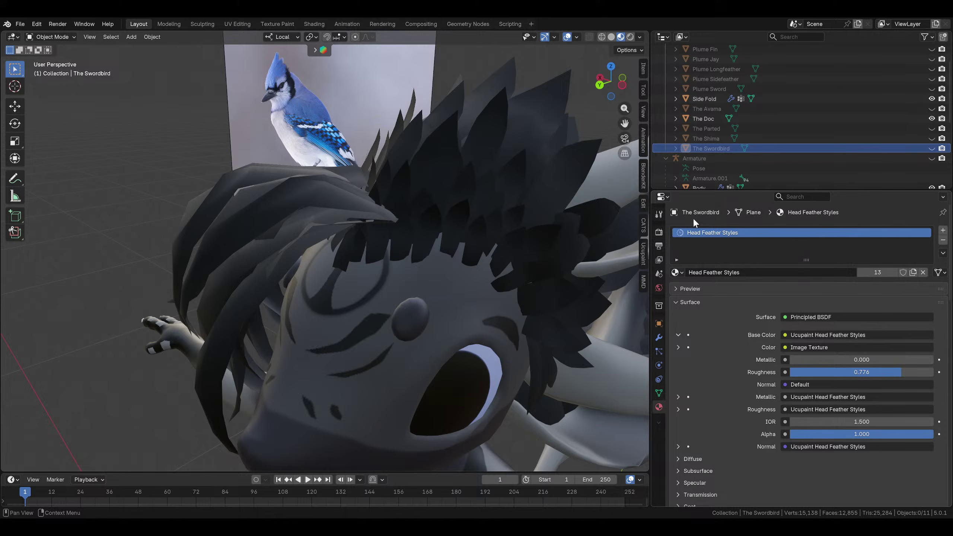
{"action": "left_click", "coordinate": [700, 135]}
{"action": "left_click", "coordinate": [705, 110]}
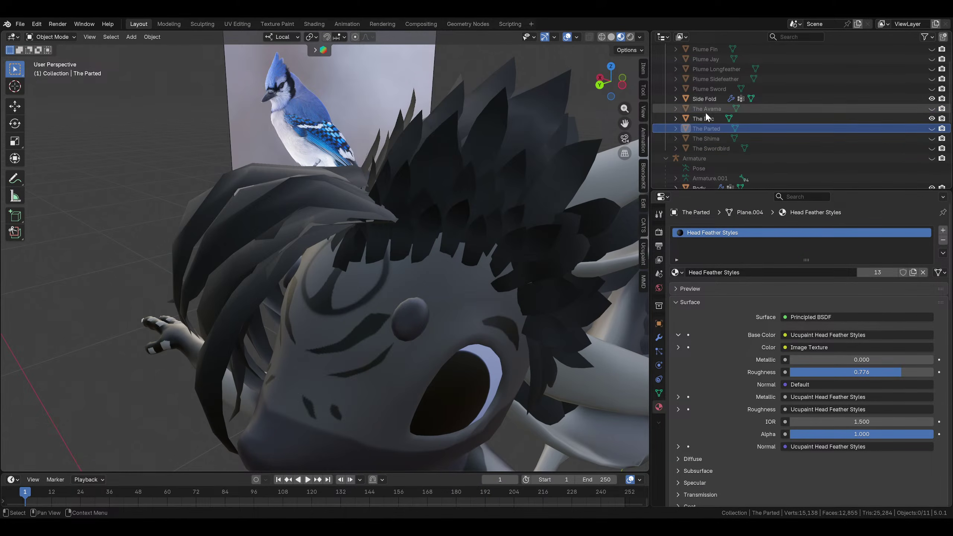
{"action": "left_click", "coordinate": [705, 99]}
{"action": "scroll", "coordinate": [704, 99], "scroll_direction": "up", "scroll_amount": 2}
{"action": "left_click", "coordinate": [704, 98]}
{"action": "left_click", "coordinate": [706, 127]}
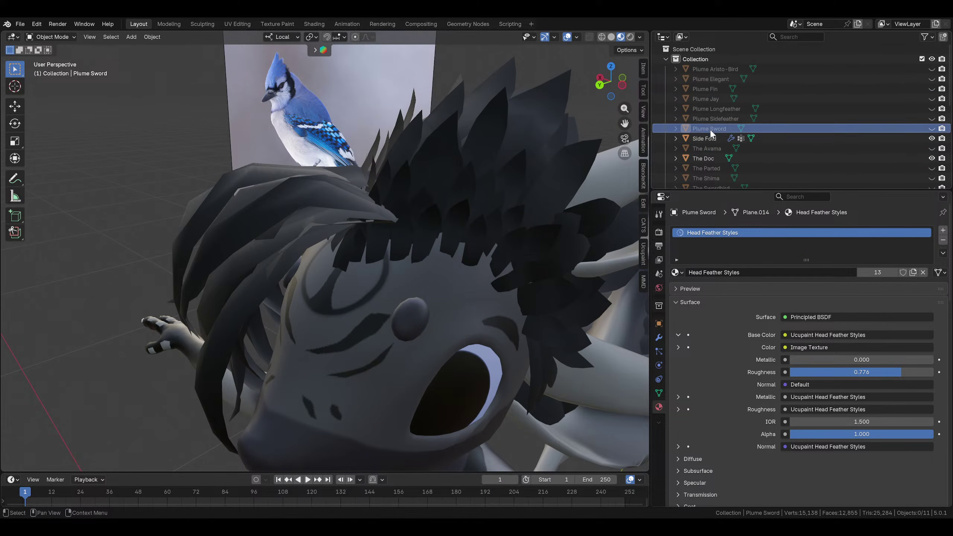
{"action": "scroll", "coordinate": [711, 129], "scroll_direction": "down", "scroll_amount": 2}
Select all of Side Fold's UVs in the UV Editing workspace and show The Doc's feather UVs alongside as a reference
{"action": "left_click", "coordinate": [715, 99]}
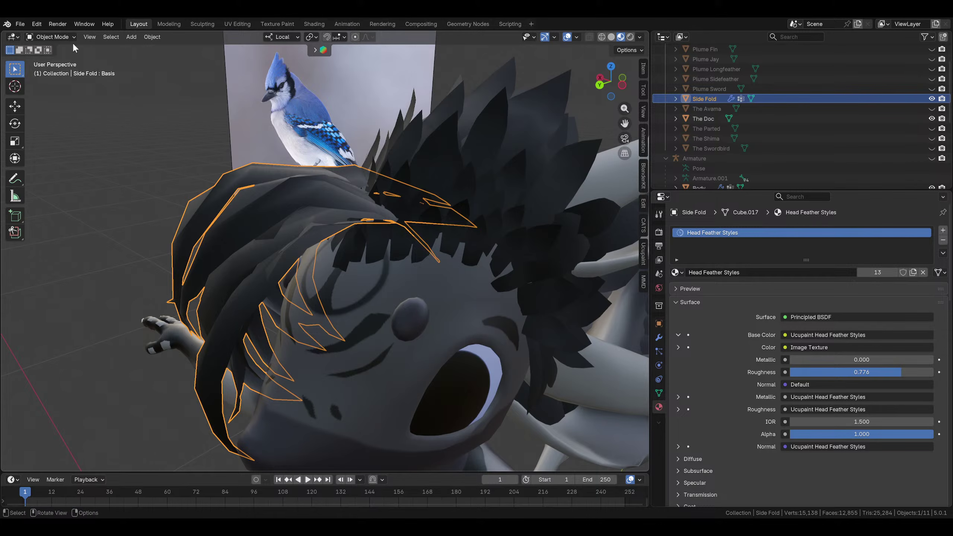
{"action": "left_click", "coordinate": [57, 37]}
{"action": "left_click", "coordinate": [52, 59]}
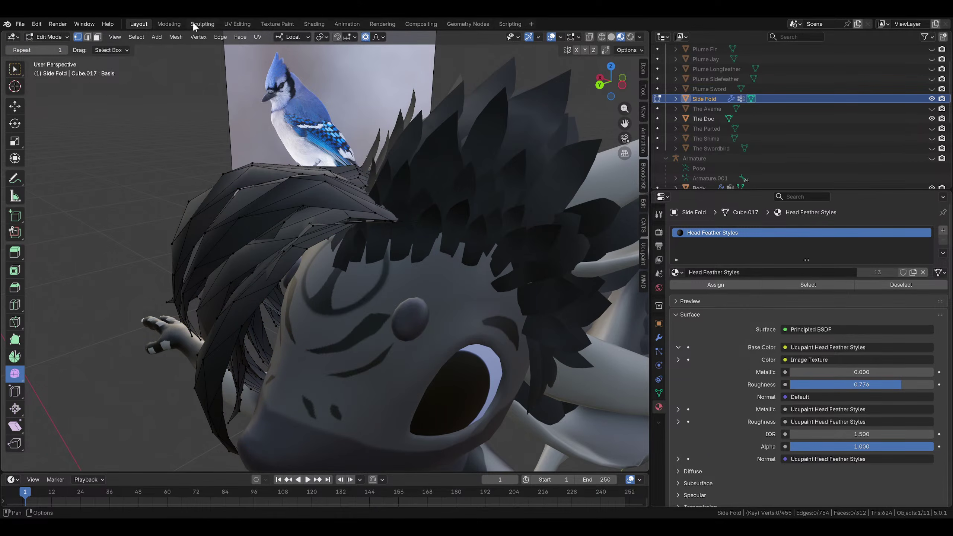
{"action": "left_click", "coordinate": [227, 24]}
{"action": "scroll", "coordinate": [109, 244], "scroll_direction": "up", "scroll_amount": 2}
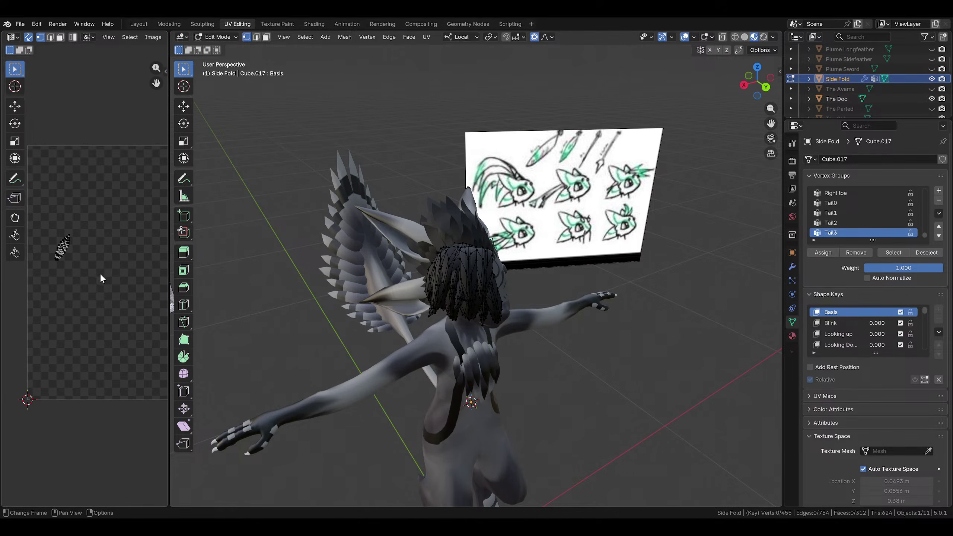
{"action": "left_click_drag", "start_coordinate": [86, 271], "coordinate": [42, 217]}
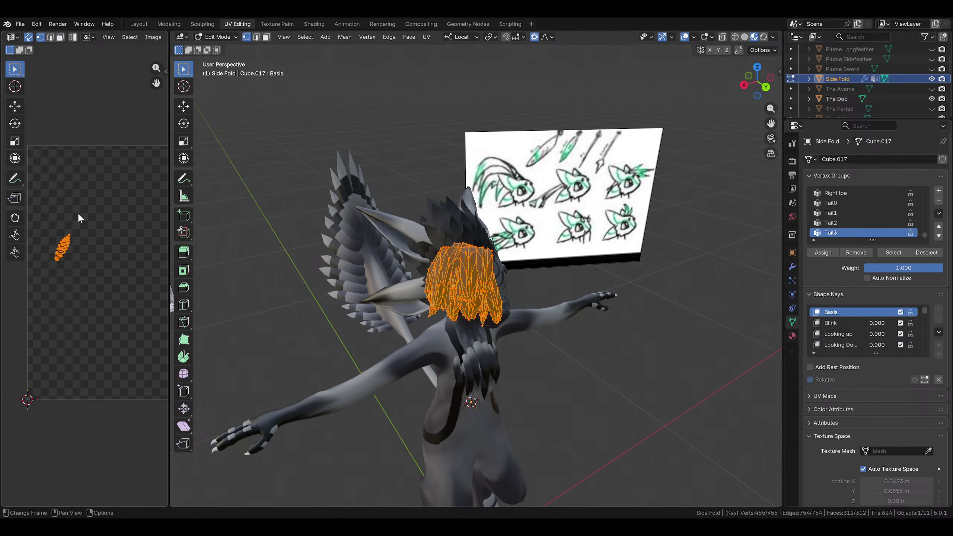
{"action": "left_click", "coordinate": [830, 96], "text": "ctrl"}
{"action": "scroll", "coordinate": [114, 239], "scroll_direction": "down", "scroll_amount": 2}
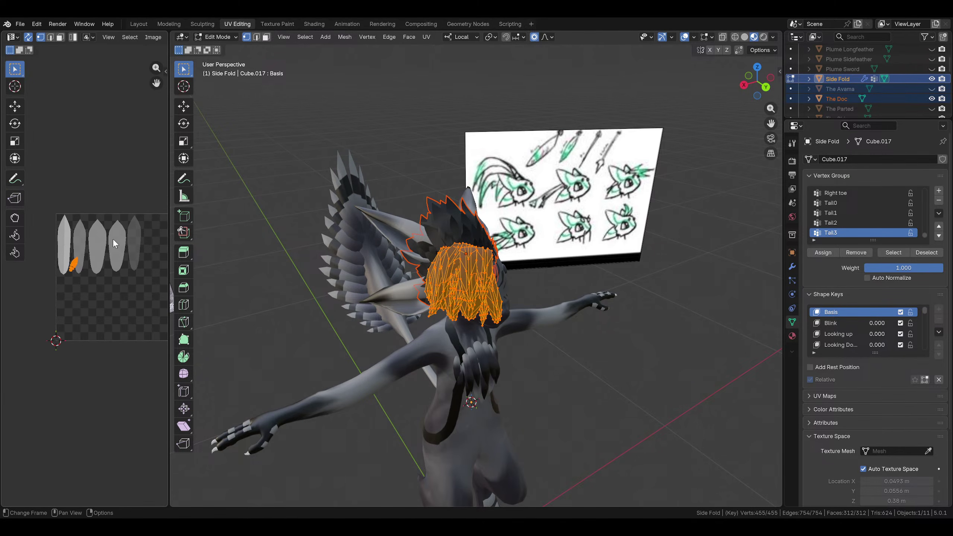
Rotate Side Fold's UV island upright and enlarge it towards the size of The Doc's feather islands
{"action": "key", "text": "r"}
{"action": "left_click", "coordinate": [105, 250]}
{"action": "scroll", "coordinate": [104, 253], "scroll_direction": "up", "scroll_amount": 2}
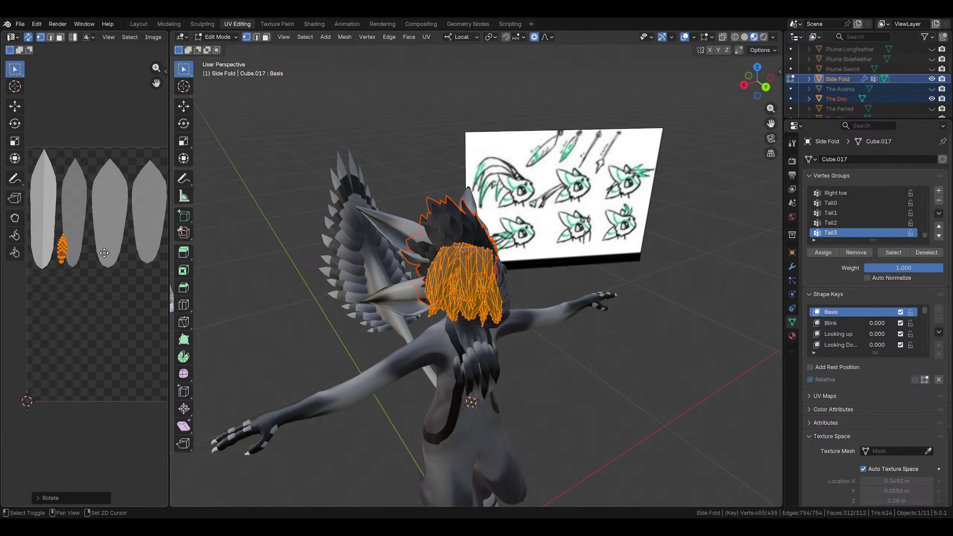
{"action": "scroll", "coordinate": [97, 291], "scroll_direction": "up", "scroll_amount": 3}
{"action": "key", "text": "s"}
{"action": "left_click", "coordinate": [132, 283]}
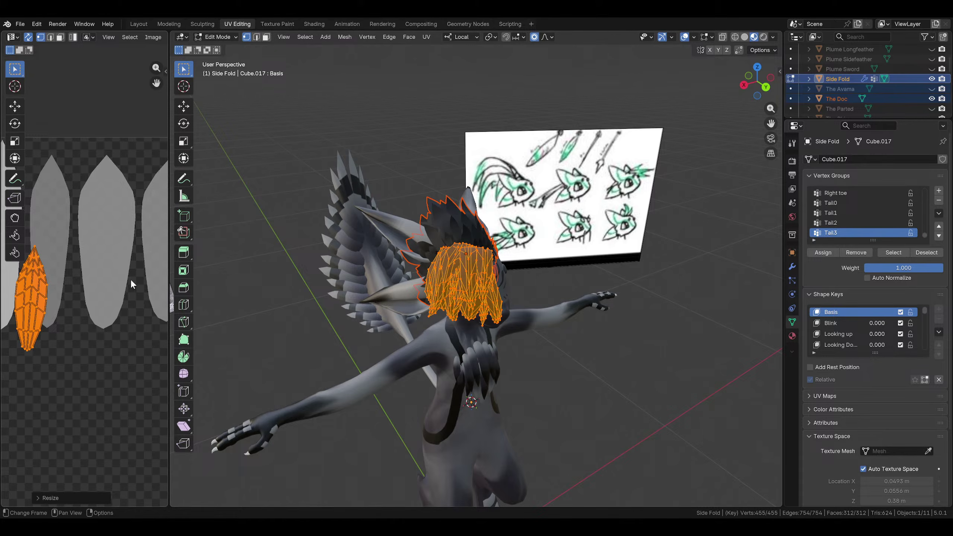
Move Side Fold's UV island onto The Doc's third feather island from the left
{"action": "key", "text": "g"}
{"action": "right_click", "coordinate": [110, 287]}
{"action": "scroll", "coordinate": [110, 287], "scroll_direction": "down", "scroll_amount": 2}
{"action": "key", "text": "g"}
{"action": "left_click", "coordinate": [125, 295]}
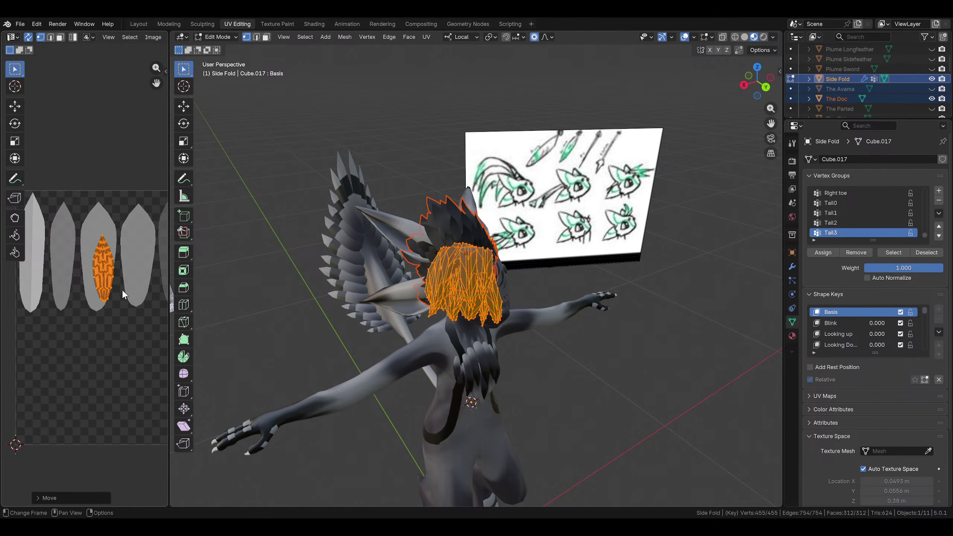
Straighten and enlarge Side Fold's UV island and align it over The Doc's third feather island from the left
{"action": "key", "text": "r"}
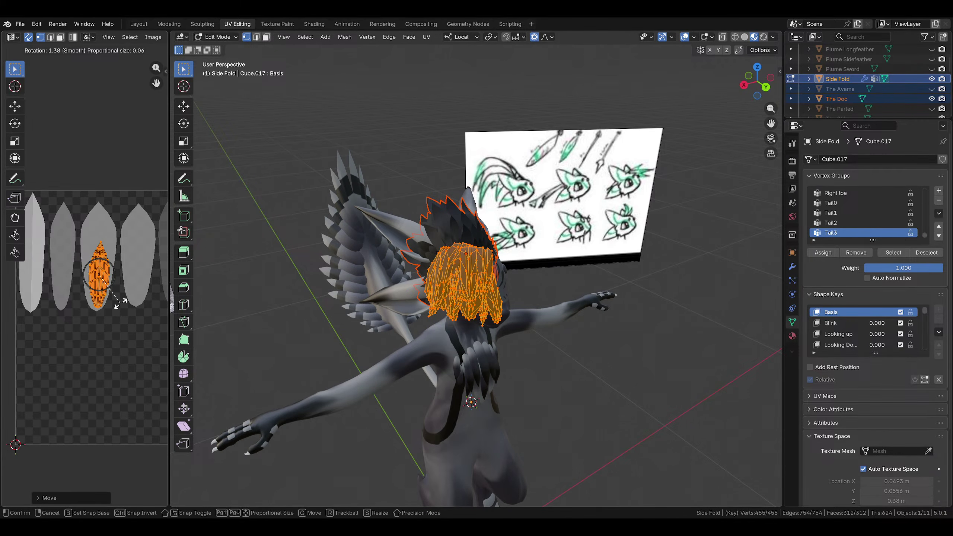
{"action": "left_click", "coordinate": [131, 295]}
{"action": "key", "text": "s"}
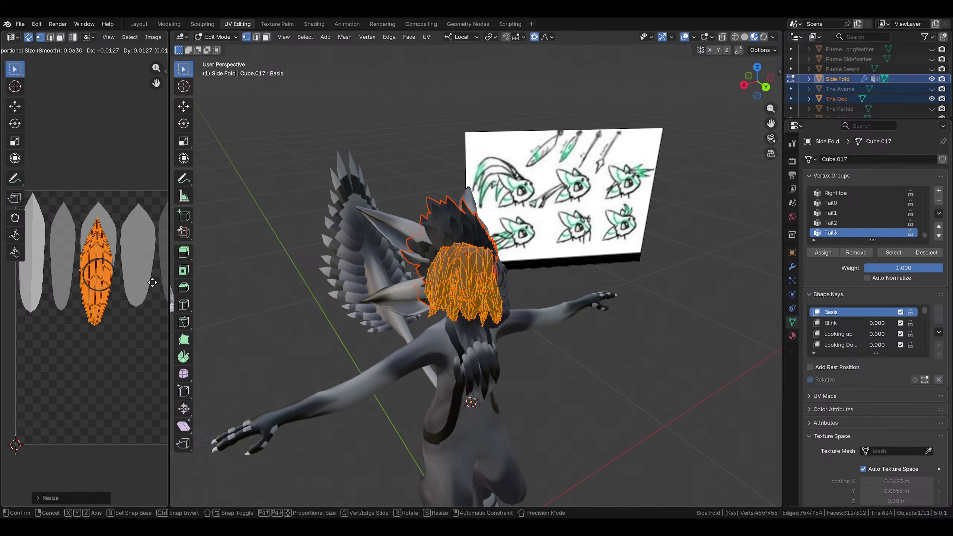
{"action": "key", "text": "g"}
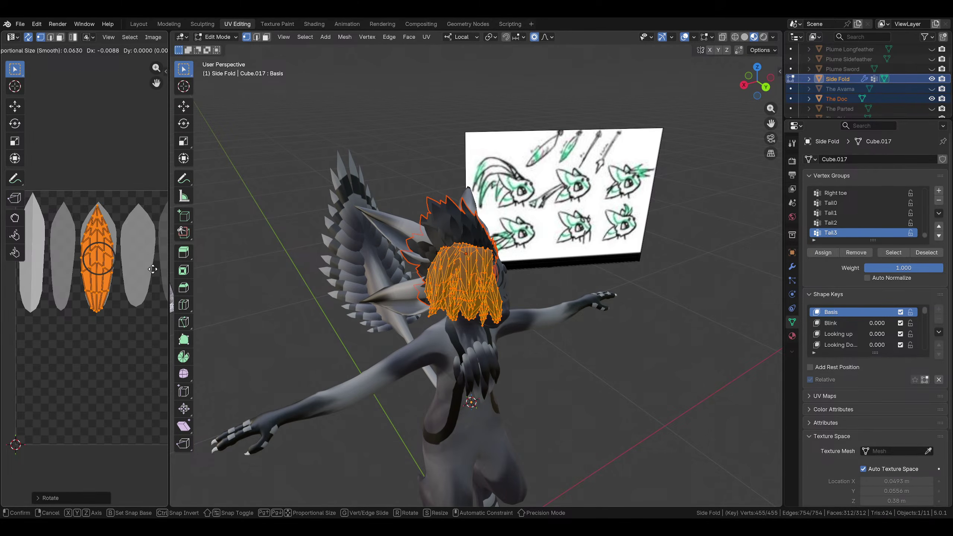
{"action": "left_click", "coordinate": [153, 268]}
{"action": "key", "text": "r"}
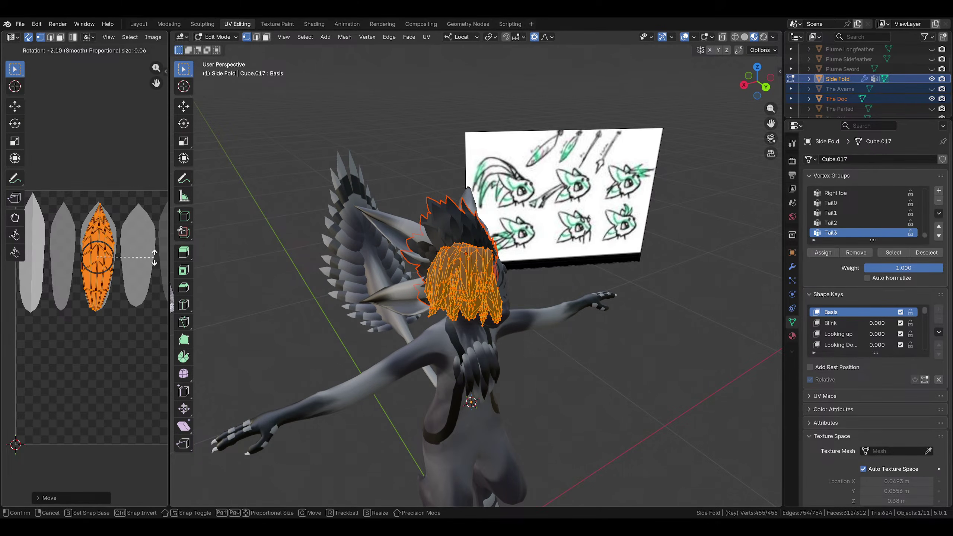
{"action": "left_click", "coordinate": [148, 220]}
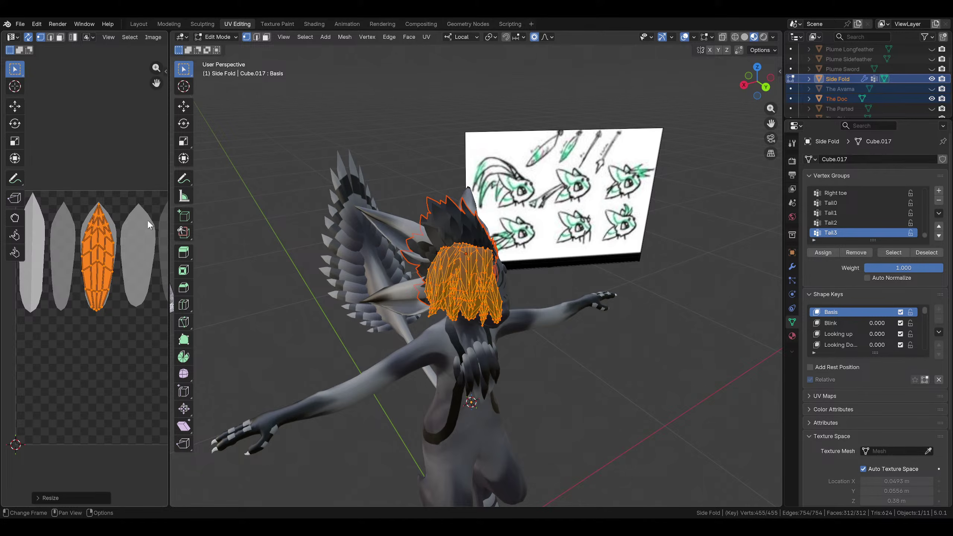
{"action": "key", "text": "g"}
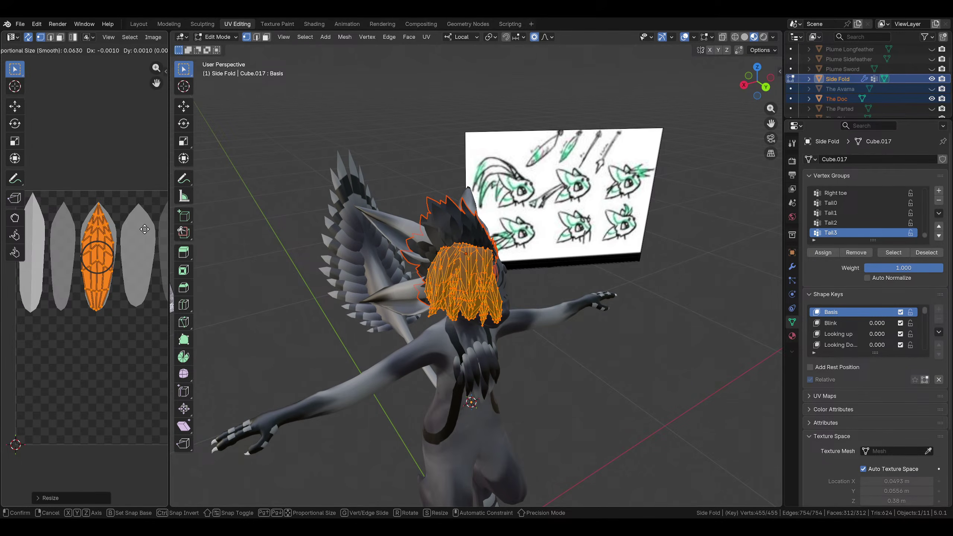
{"action": "left_click", "coordinate": [145, 225]}
Widen Side Fold's UV island along X towards the width of The Doc's feather island
{"action": "scroll", "coordinate": [144, 228], "scroll_direction": "up", "scroll_amount": 2}
{"action": "key", "text": "s"}
{"action": "key", "text": "x"}
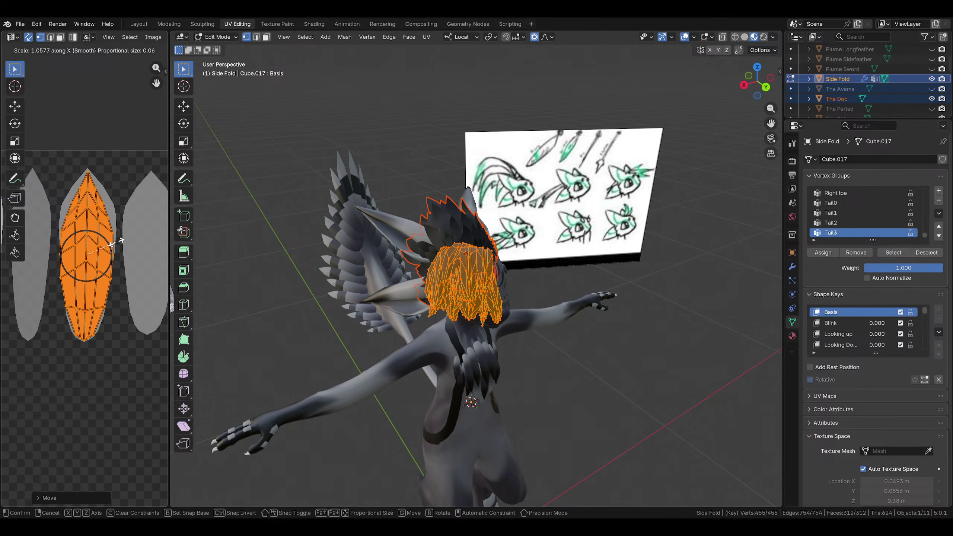
{"action": "left_click", "coordinate": [102, 243]}
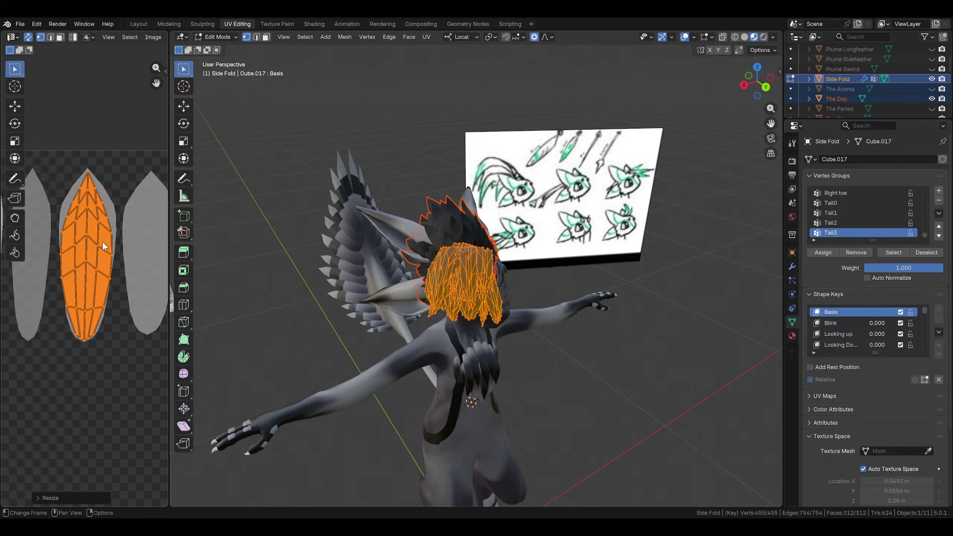
Spread the pair of outer UV vertices just below the feather's tip outwards to the reference outline with proportional scaling
{"action": "scroll", "coordinate": [100, 255], "scroll_direction": "up", "scroll_amount": 4}
{"action": "middle_click_drag", "start_coordinate": [96, 269], "coordinate": [103, 296]}
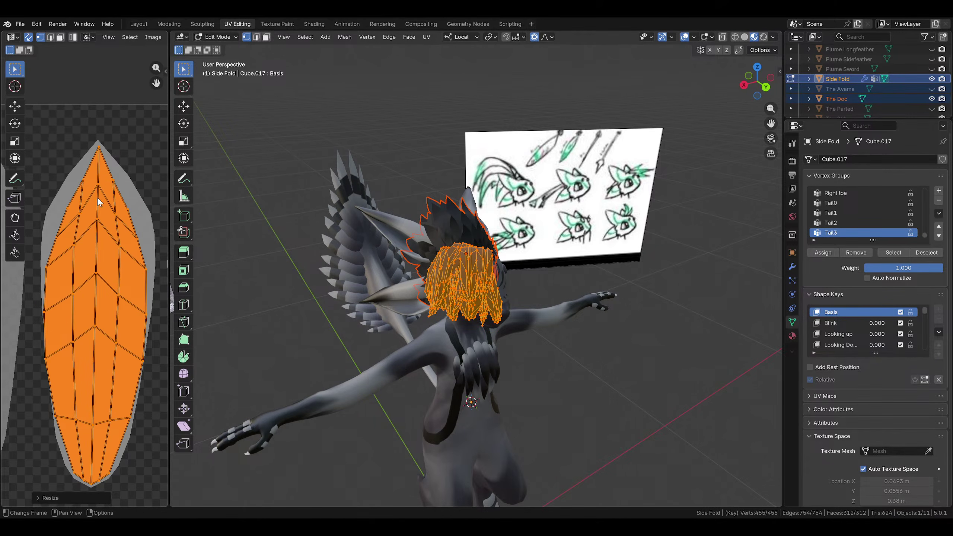
{"action": "left_click", "coordinate": [114, 182]}
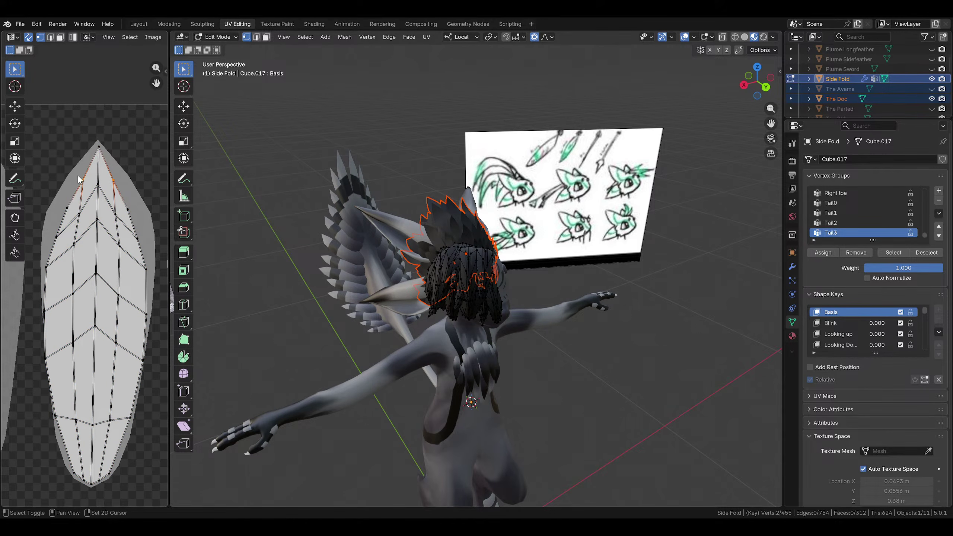
{"action": "key", "text": "s"}
{"action": "left_click", "coordinate": [149, 187]}
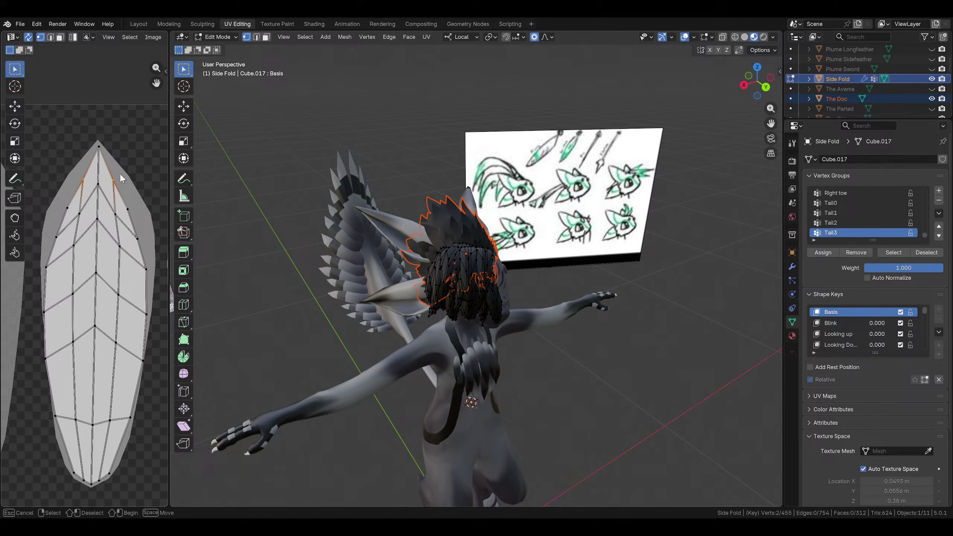
{"action": "key", "text": "s"}
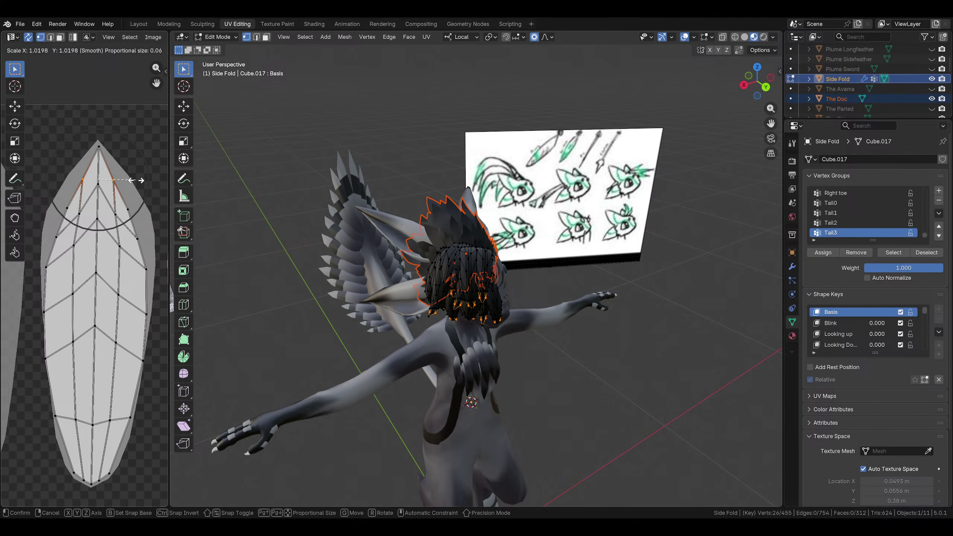
{"action": "scroll", "coordinate": [150, 178], "scroll_direction": "up", "scroll_amount": 2}
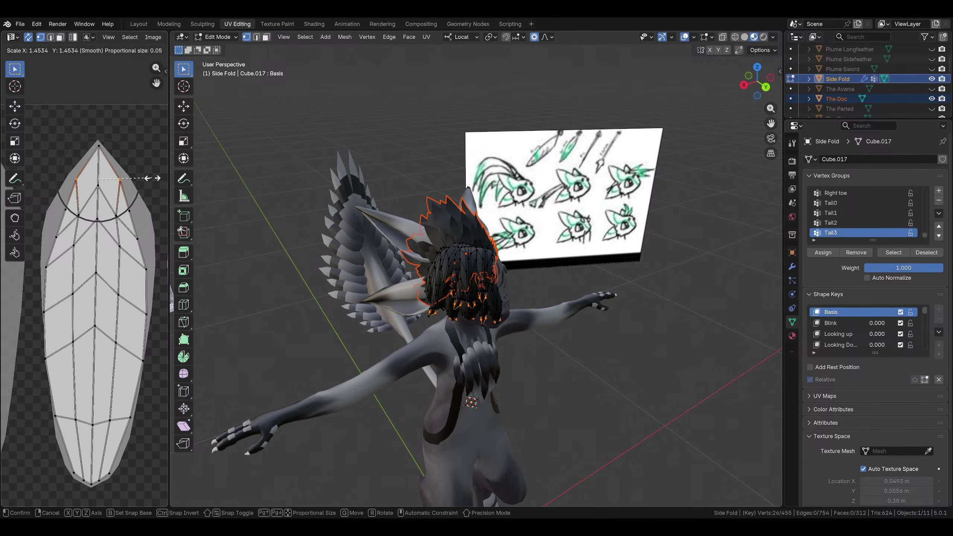
{"action": "scroll", "coordinate": [150, 179], "scroll_direction": "down", "scroll_amount": 1}
{"action": "scroll", "coordinate": [156, 181], "scroll_direction": "down", "scroll_amount": 1}
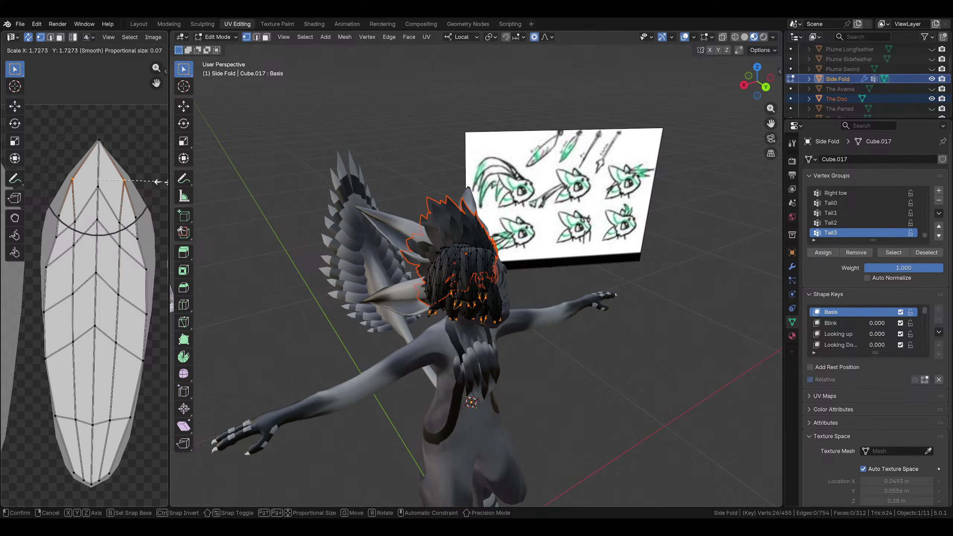
{"action": "left_click", "coordinate": [163, 186]}
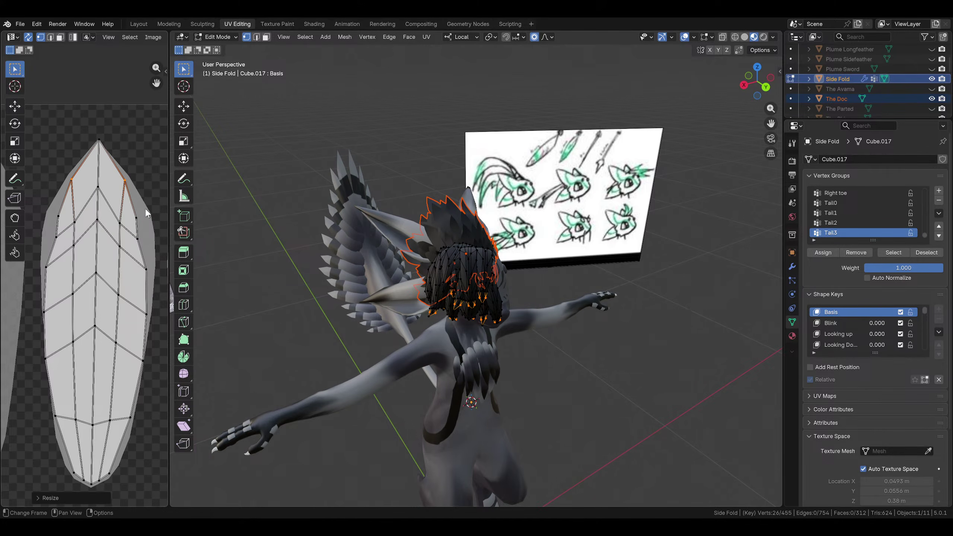
Spread the next two pairs of outer UV vertices below the tip outwards to the widest part of the reference outline
{"action": "left_click", "coordinate": [134, 245]}
{"action": "left_click", "coordinate": [57, 222], "text": "alt+shift"}
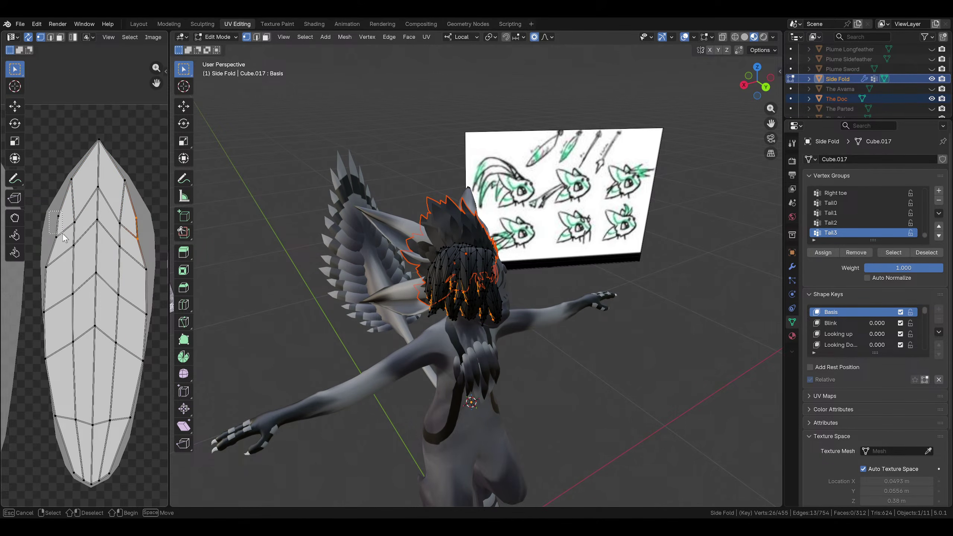
{"action": "key", "text": "s"}
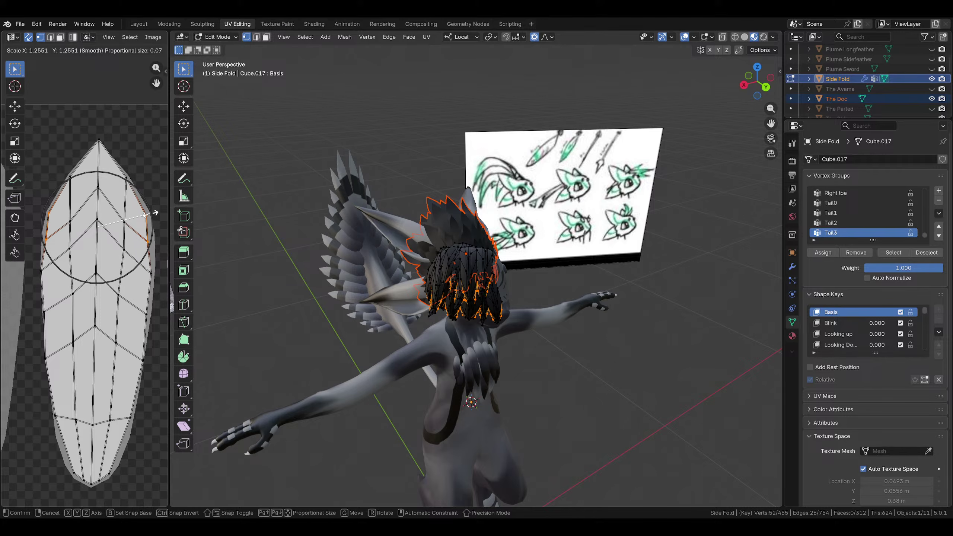
{"action": "scroll", "coordinate": [150, 213], "scroll_direction": "up", "scroll_amount": 2}
{"action": "scroll", "coordinate": [148, 215], "scroll_direction": "down", "scroll_amount": 2}
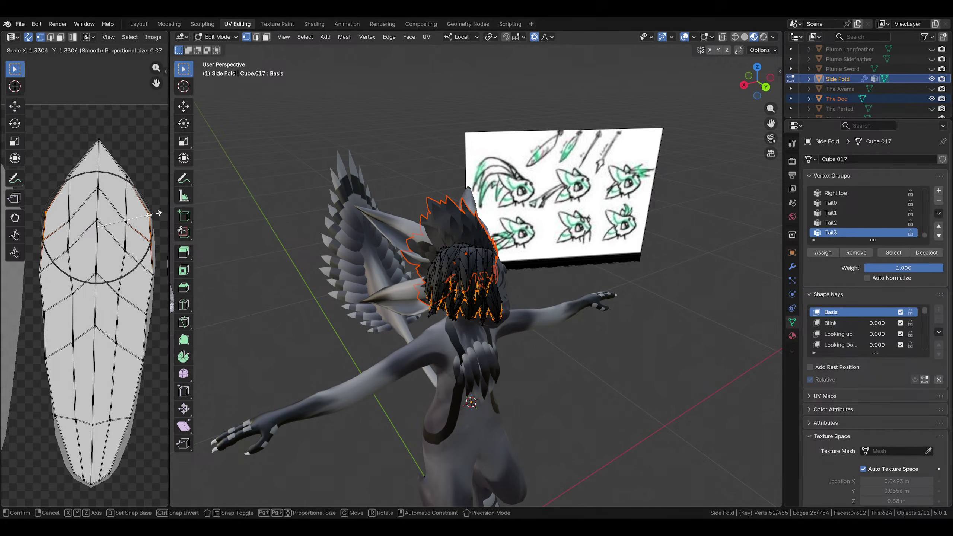
{"action": "left_click", "coordinate": [139, 257]}
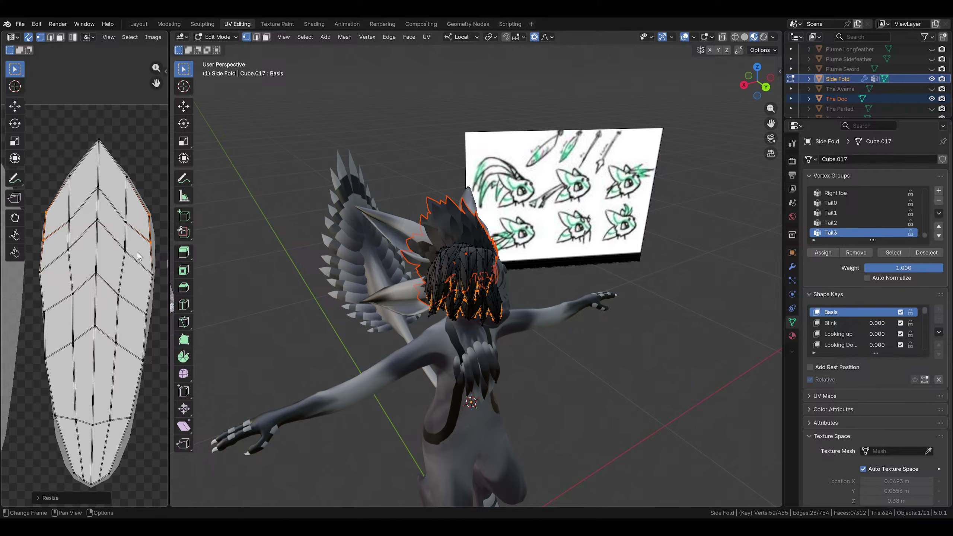
Scale the third pair of outer UV vertices below the tip slightly outwards to meet the reference outline
{"action": "left_click", "coordinate": [146, 244]}
{"action": "left_click", "coordinate": [43, 238]}
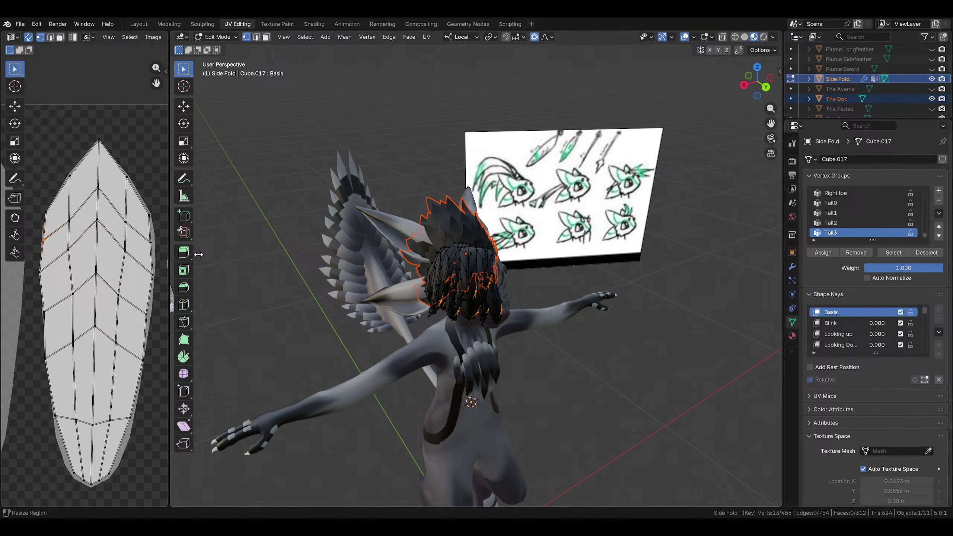
{"action": "left_click", "coordinate": [150, 241], "text": "shift"}
{"action": "key", "text": "s"}
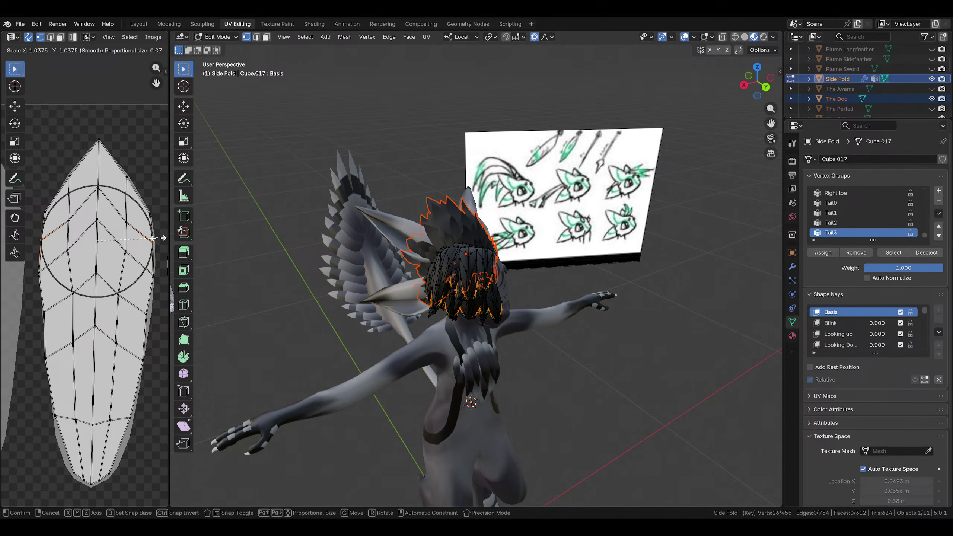
{"action": "left_click", "coordinate": [159, 238]}
{"action": "key", "text": "g"}
{"action": "right_click", "coordinate": [158, 238]}
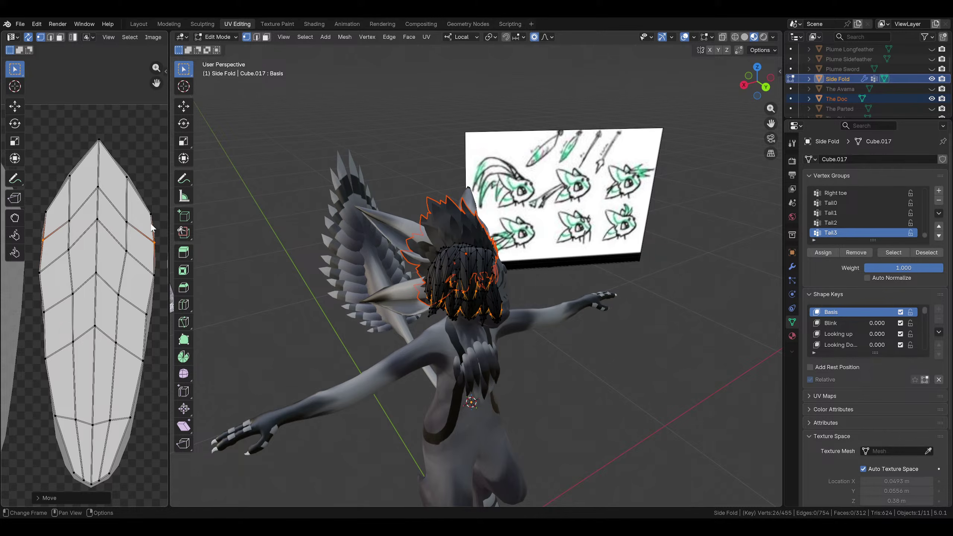
Spread the pair of outer UV vertices nearest the feather's tip slightly further apart
{"action": "left_click", "coordinate": [146, 175]}
{"action": "left_click", "coordinate": [70, 176]}
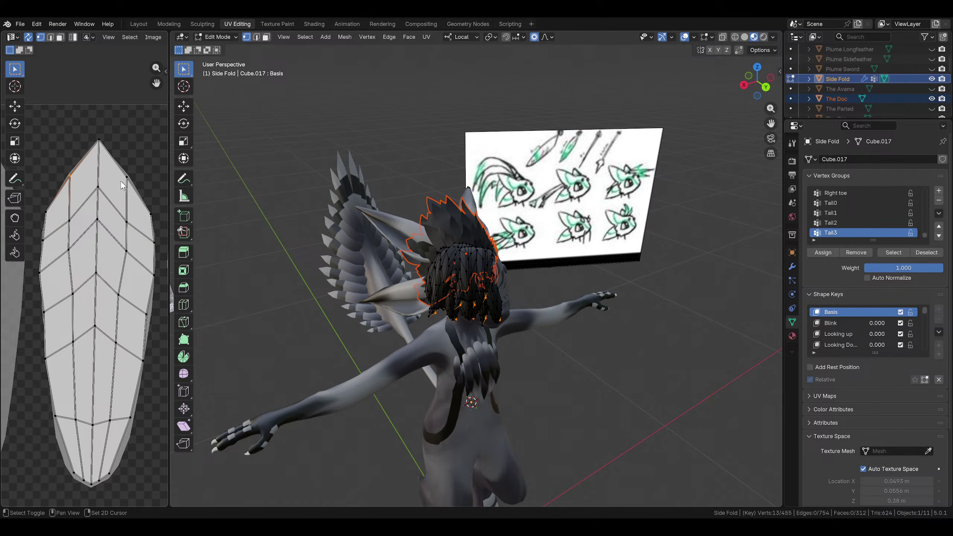
{"action": "key", "text": "s"}
{"action": "left_click", "coordinate": [144, 174]}
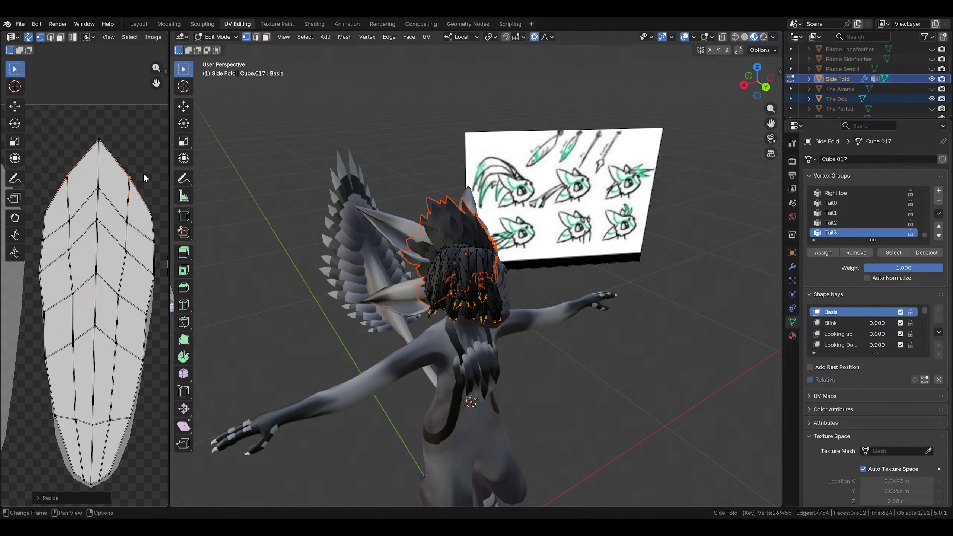
Move the outer UV vertex midway down the feather's right edge outwards onto the reference outline
{"action": "middle_click_drag", "start_coordinate": [139, 178], "coordinate": [145, 132]}
{"action": "scroll", "coordinate": [129, 154], "scroll_direction": "down", "scroll_amount": 1}
{"action": "middle_click_drag", "start_coordinate": [127, 255], "coordinate": [120, 233]}
{"action": "scroll", "coordinate": [120, 233], "scroll_direction": "up", "scroll_amount": 1}
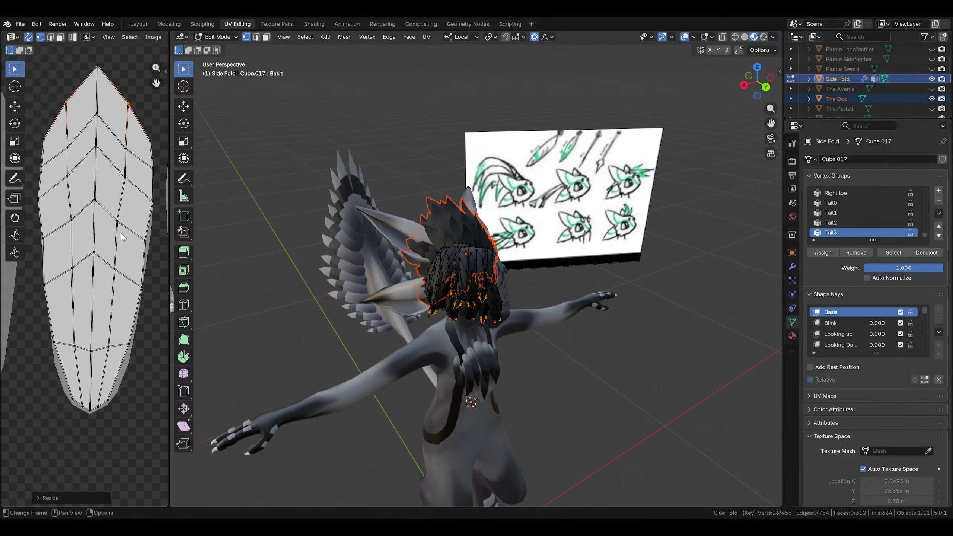
{"action": "left_click_drag", "start_coordinate": [147, 237], "coordinate": [149, 234]}
{"action": "key", "text": "s"}
{"action": "left_click", "coordinate": [148, 239]}
{"action": "key", "text": "g"}
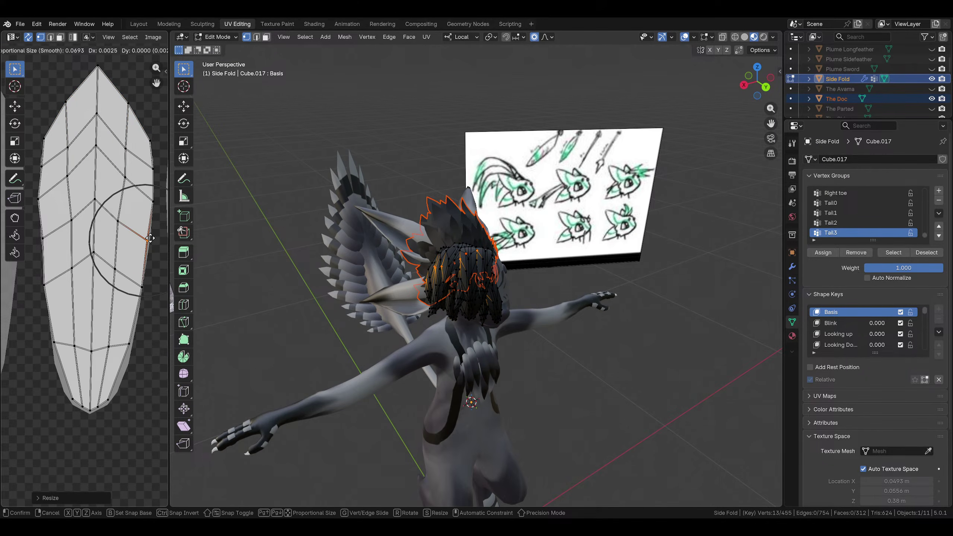
{"action": "left_click", "coordinate": [150, 237]}
Adjust the four outer UV vertices from mid-height up the feather's left edge to follow the reference outline
{"action": "left_click", "coordinate": [43, 239]}
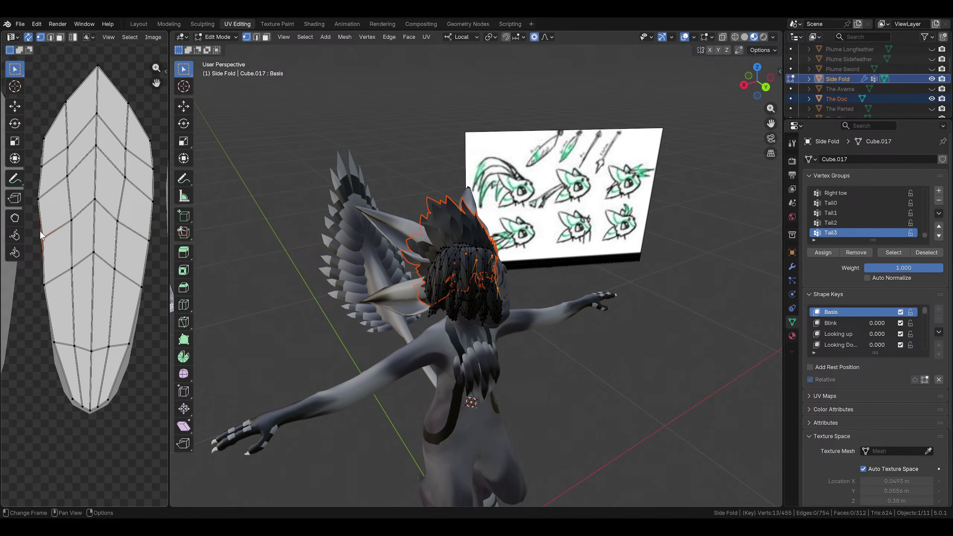
{"action": "key", "text": "g"}
{"action": "left_click", "coordinate": [41, 236]}
{"action": "left_click", "coordinate": [46, 196]}
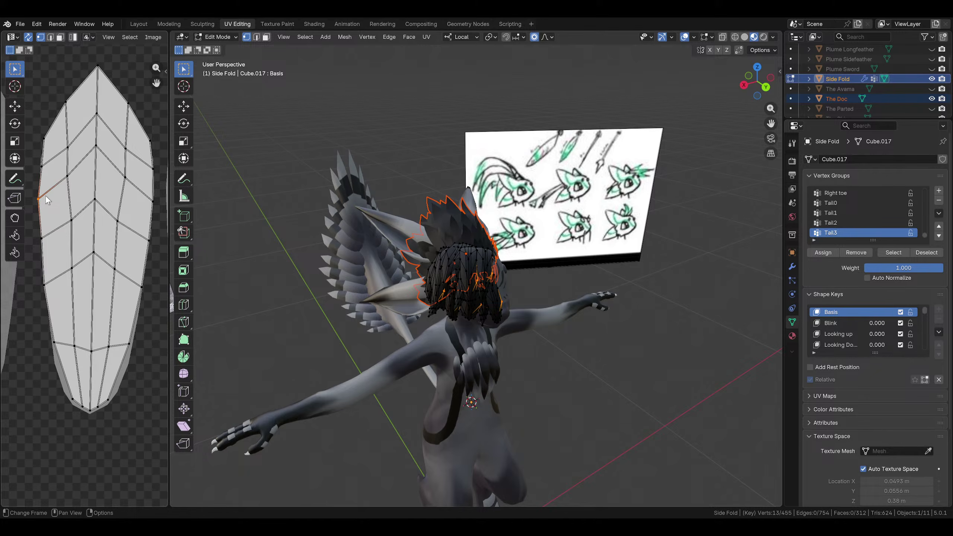
{"action": "key", "text": "g"}
{"action": "left_click", "coordinate": [46, 174]}
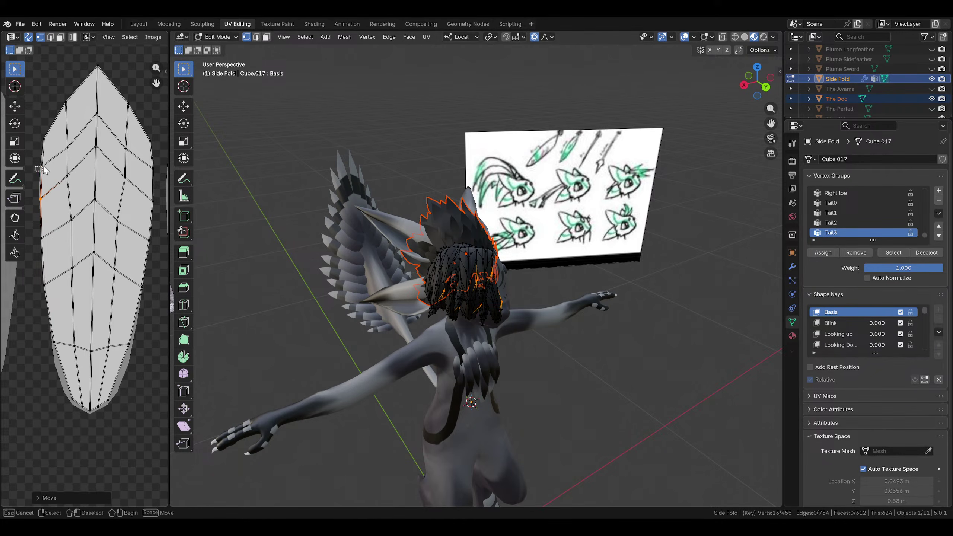
{"action": "left_click", "coordinate": [42, 168]}
{"action": "key", "text": "g"}
{"action": "left_click", "coordinate": [46, 167]}
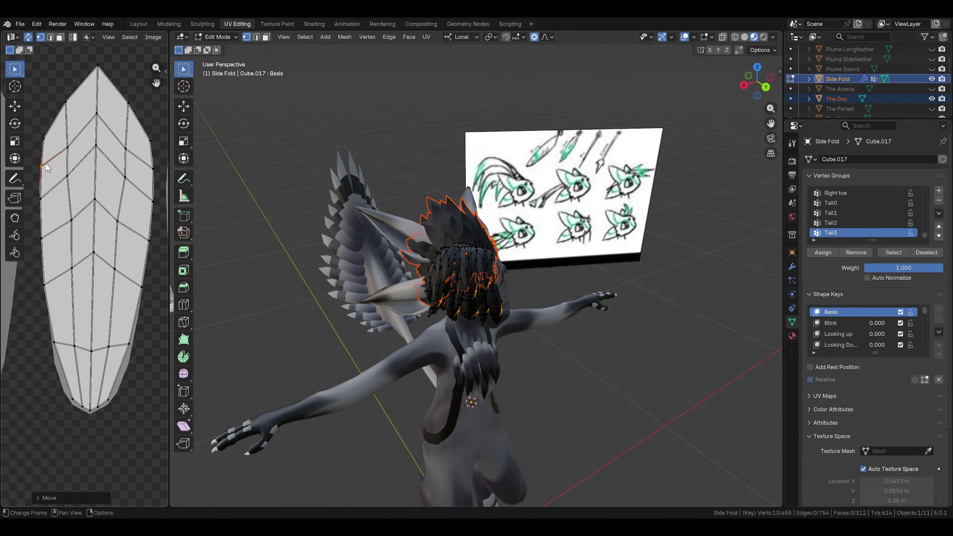
{"action": "left_click", "coordinate": [43, 139]}
{"action": "key", "text": "g"}
{"action": "left_click", "coordinate": [48, 134]}
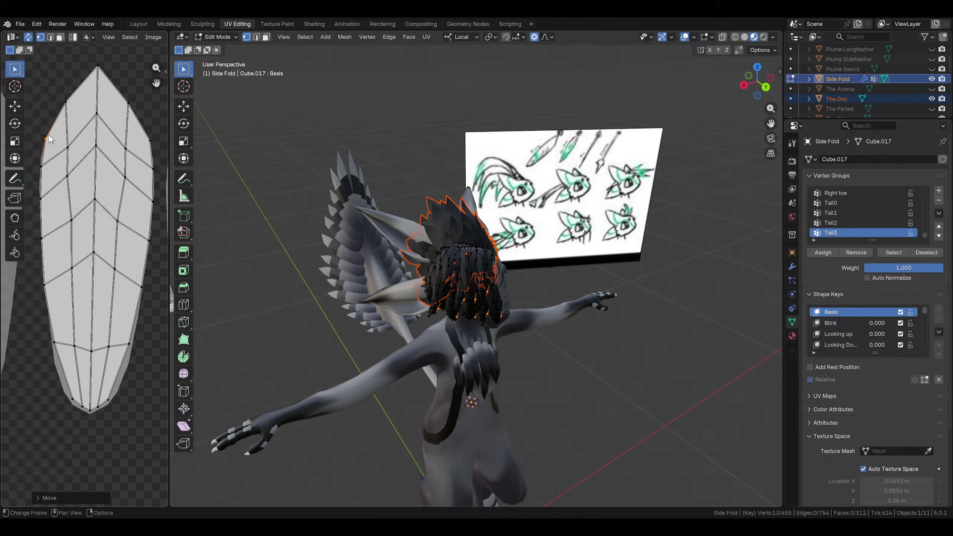
Try to move the outer UV vertex low on the feather's left edge, and undo that move
{"action": "middle_click_drag", "start_coordinate": [154, 200], "coordinate": [155, 159]}
{"action": "left_click", "coordinate": [55, 304]}
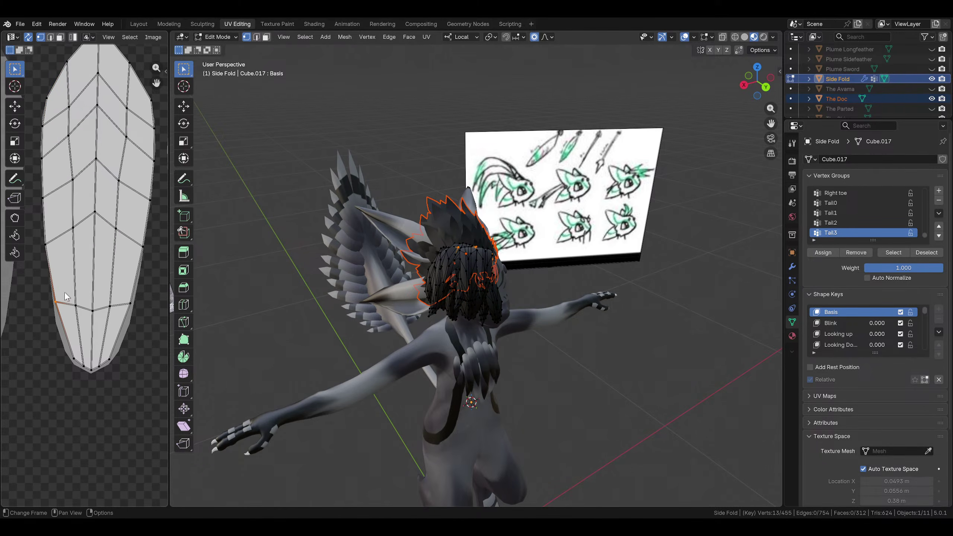
{"action": "key", "text": "g"}
{"action": "left_click", "coordinate": [66, 305]}
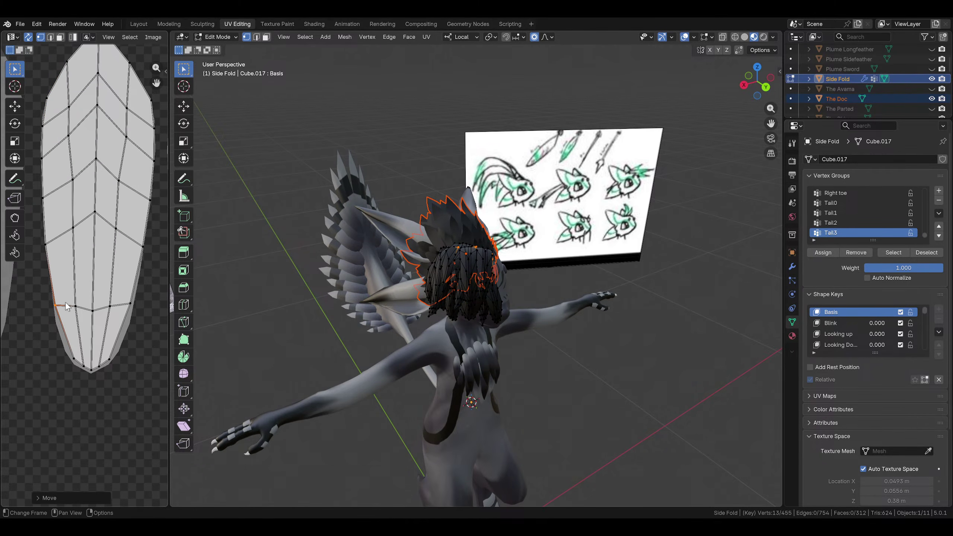
{"action": "key", "text": "ctrl+z"}
Move Side Fold's lowest crosswise row of UV vertices down towards the feather's tip and fit its width to the reference outline
{"action": "left_click_drag", "start_coordinate": [44, 316], "coordinate": [147, 287]}
{"action": "key", "text": "g"}
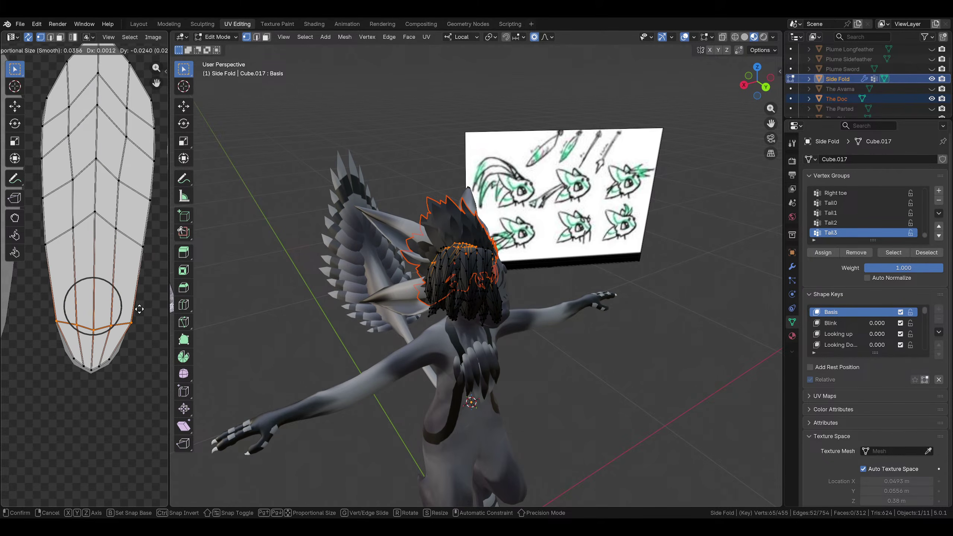
{"action": "left_click", "coordinate": [139, 307]}
{"action": "key", "text": "s"}
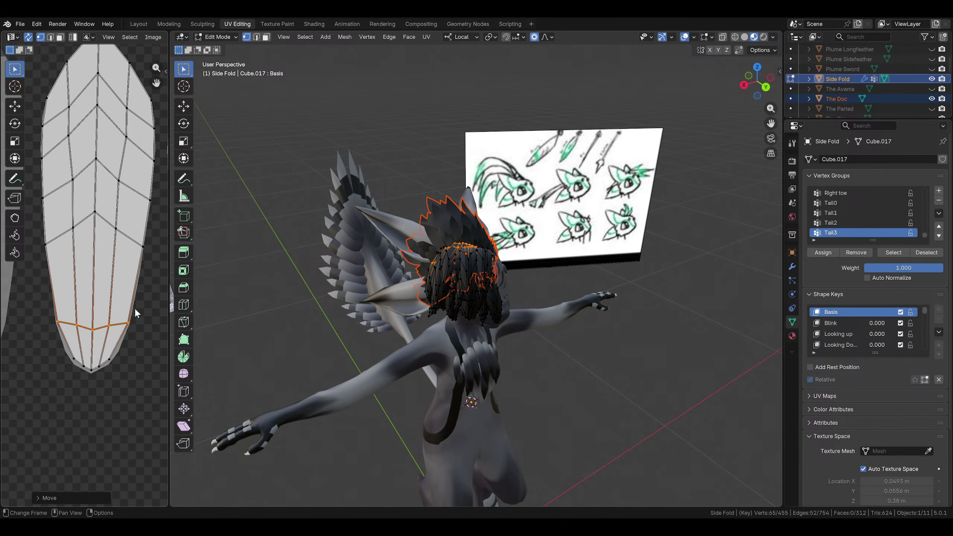
{"action": "left_click", "coordinate": [137, 307]}
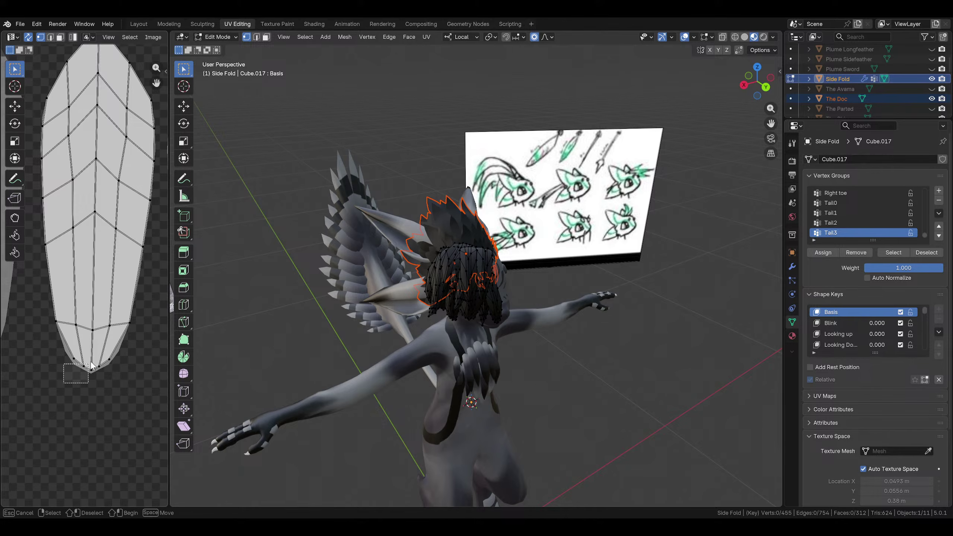
Enlarge the UV vertices around the feather's tip by about 1.28, then spread the outer pair onto the reference outline
{"action": "left_click_drag", "start_coordinate": [63, 383], "coordinate": [124, 341]}
{"action": "key", "text": "s"}
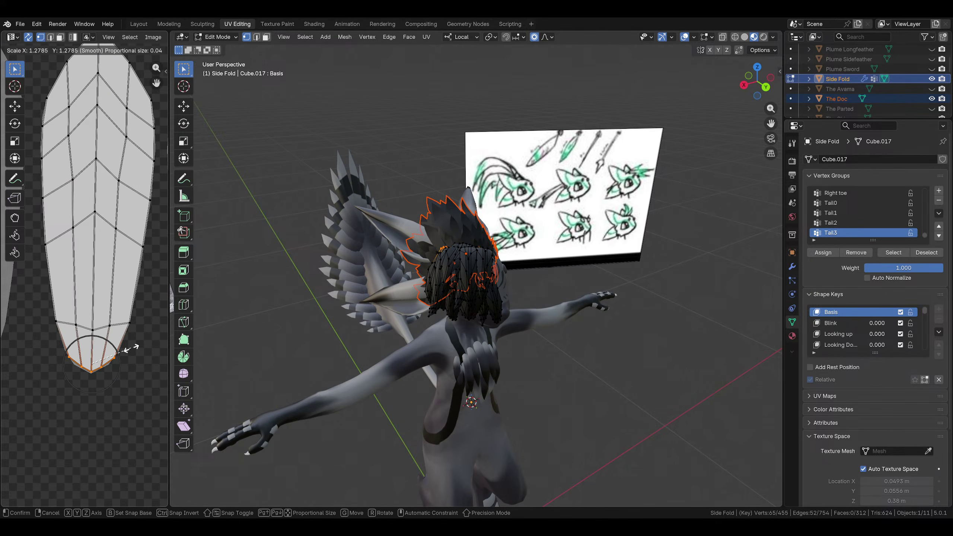
{"action": "left_click", "coordinate": [131, 348]}
{"action": "left_click", "coordinate": [114, 358]}
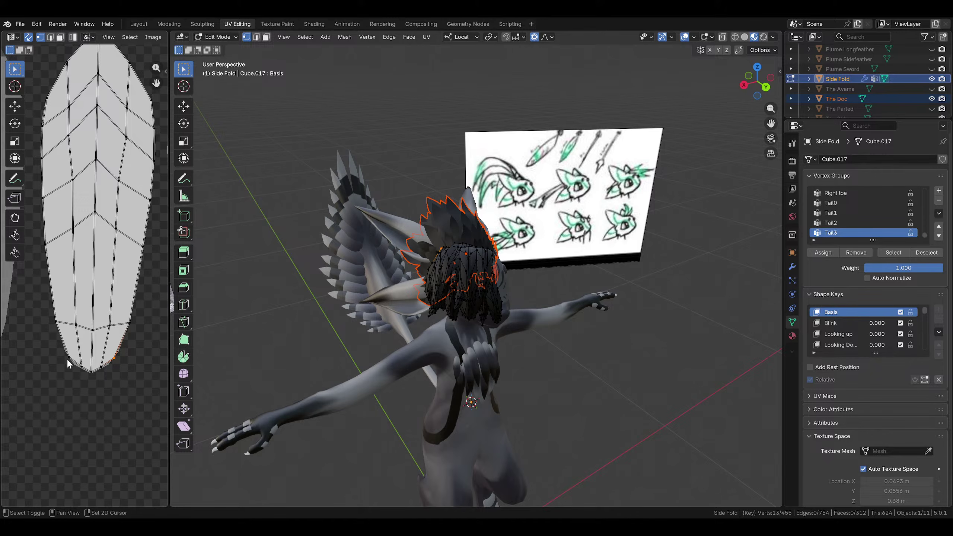
{"action": "key", "text": "s"}
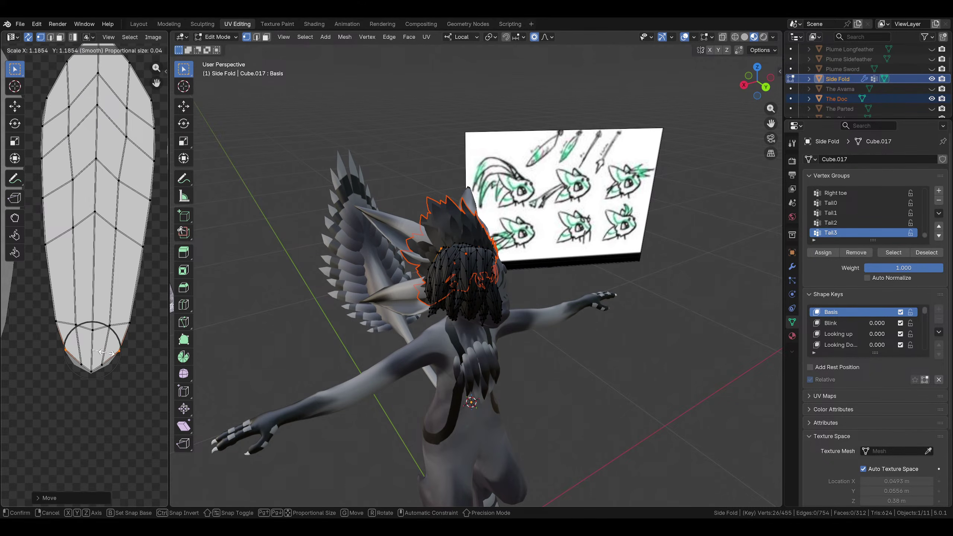
{"action": "left_click", "coordinate": [102, 352]}
{"action": "key", "text": "g"}
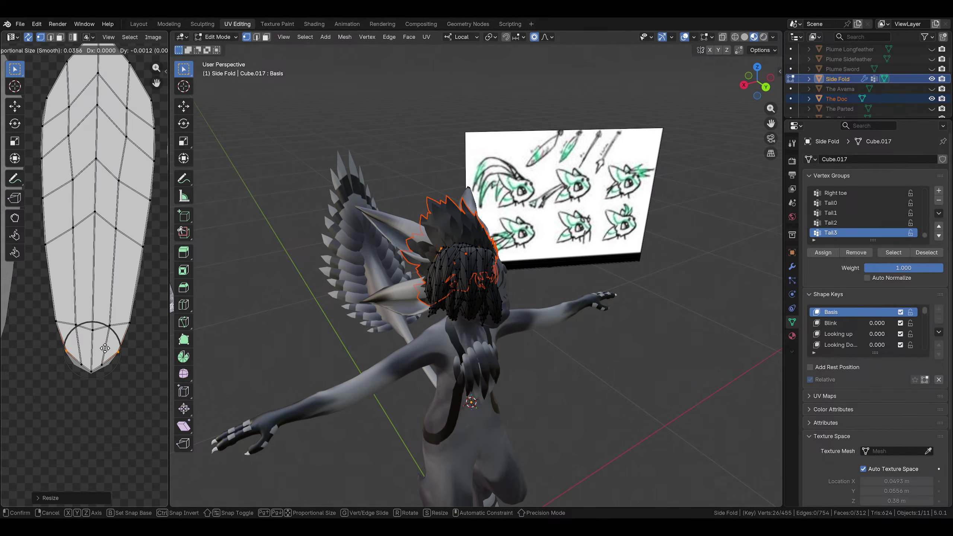
{"action": "left_click", "coordinate": [104, 346]}
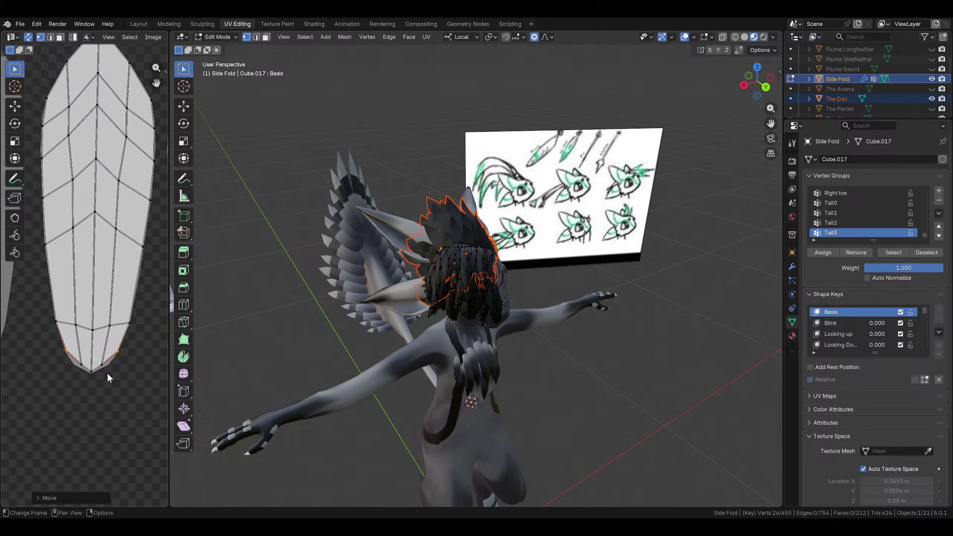
Scale the inner pair of UV vertices beside the tip apart by about 1.6 to reach the reference outline
{"action": "left_click_drag", "start_coordinate": [107, 373], "coordinate": [89, 359]}
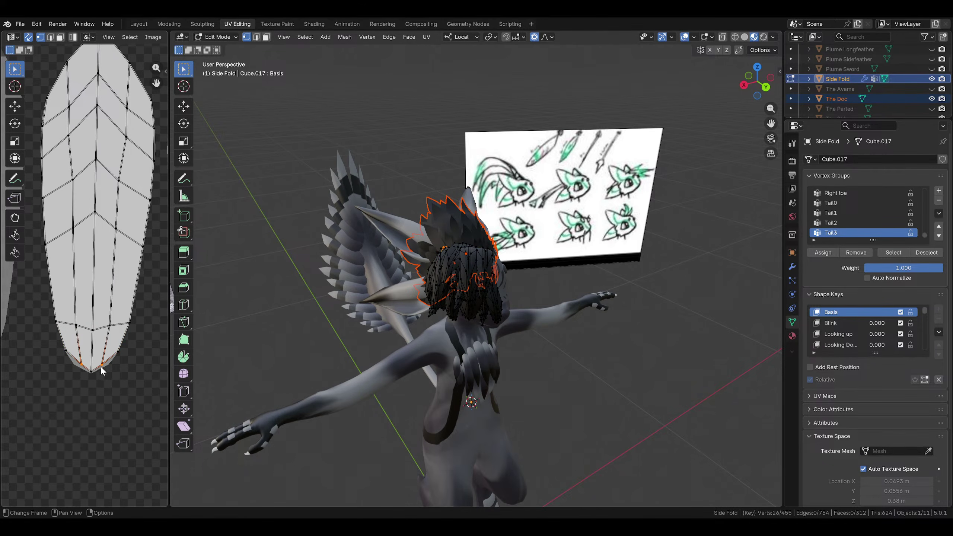
{"action": "key", "text": "s"}
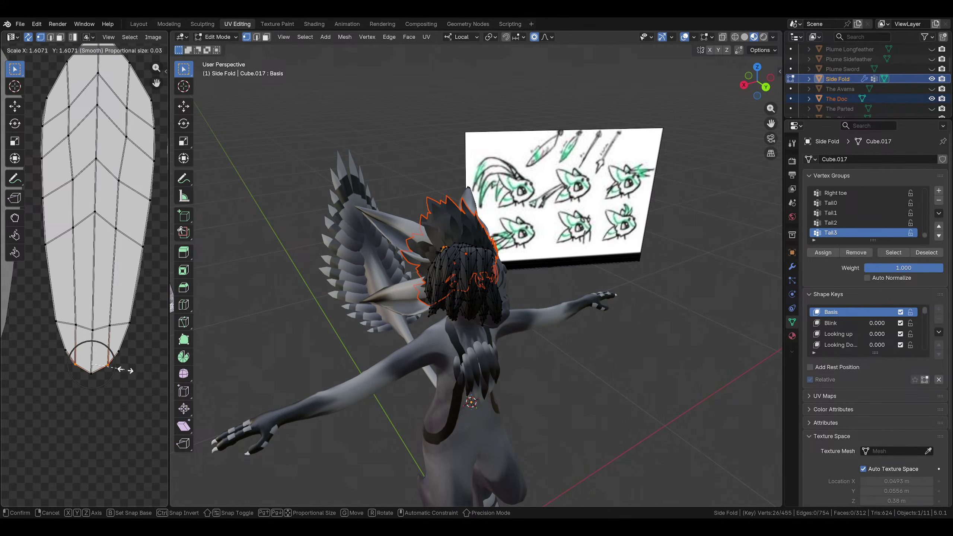
{"action": "left_click", "coordinate": [127, 368]}
{"action": "left_click", "coordinate": [124, 369]}
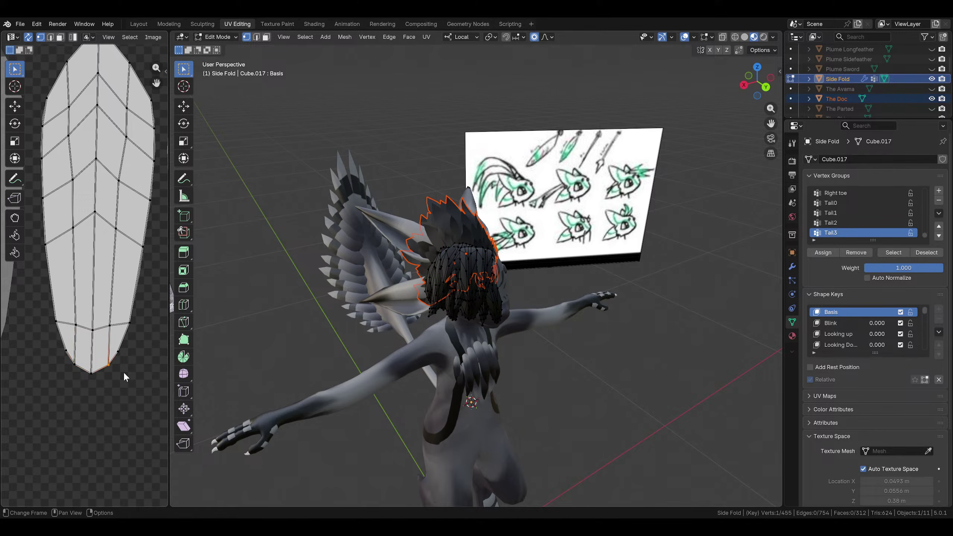
Check the whole feather island and the hairstyle on the model, and save the Za'vali Hairstyles.blend file
{"action": "scroll", "coordinate": [128, 358], "scroll_direction": "down", "scroll_amount": 1}
{"action": "middle_click_drag", "start_coordinate": [128, 357], "coordinate": [110, 363]}
{"action": "scroll", "coordinate": [110, 364], "scroll_direction": "down", "scroll_amount": 1}
{"action": "mouse_move", "coordinate": [122, 308]}
{"action": "middle_mouse_down"}
{"action": "mouse_move", "coordinate": [114, 322]}
{"action": "mouse_move", "coordinate": [111, 301]}
{"action": "middle_mouse_up"}
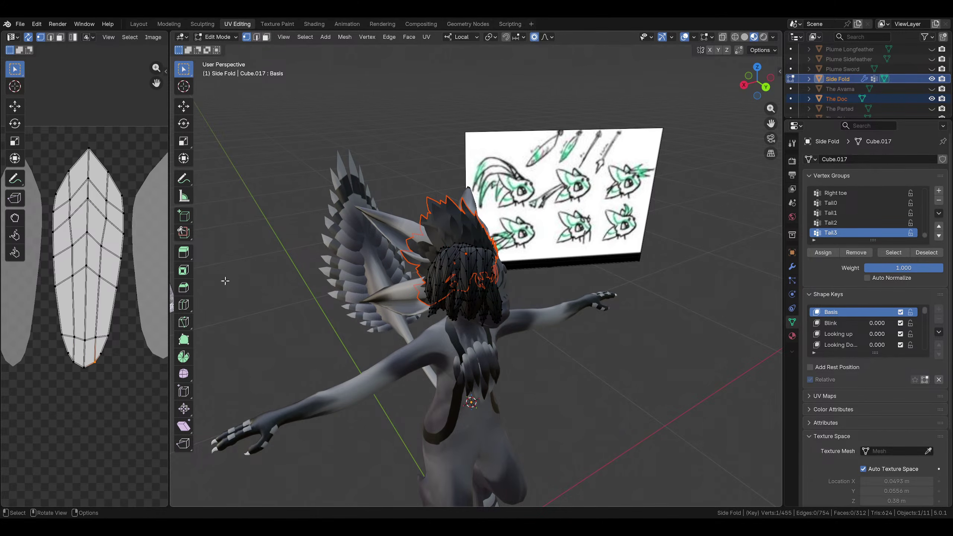
{"action": "middle_click_drag", "start_coordinate": [320, 292], "coordinate": [299, 320]}
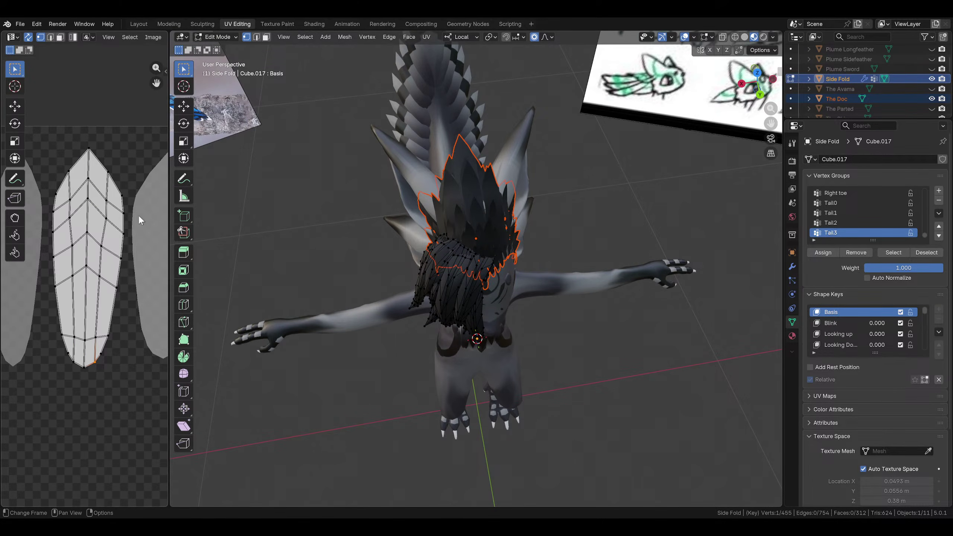
{"action": "middle_click_drag", "start_coordinate": [277, 190], "coordinate": [247, 60]}
{"action": "key", "text": "ctrl+s"}
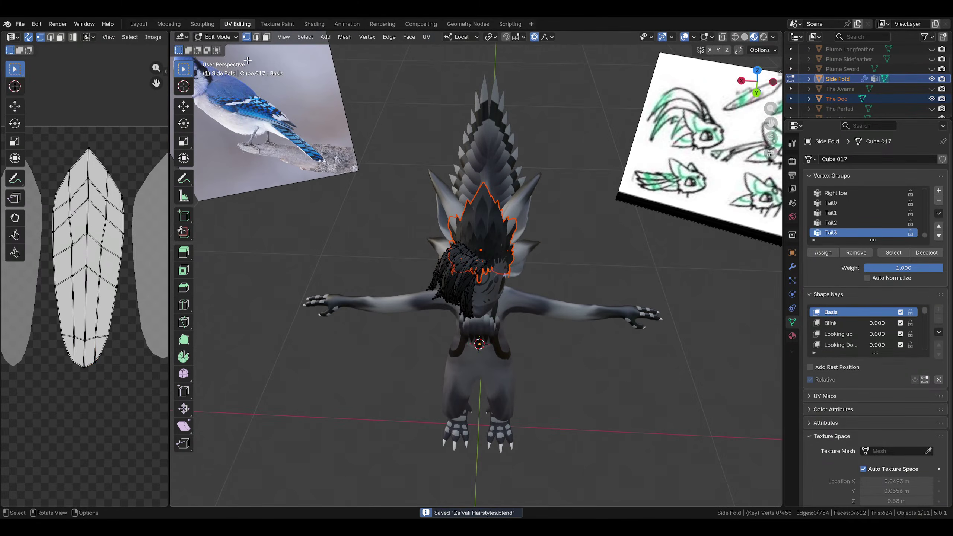
Examine Side Fold's surface in Object Mode and its mesh edges in Edit Mode from several angles
{"action": "left_click", "coordinate": [216, 40]}
{"action": "left_click", "coordinate": [225, 51]}
{"action": "middle_click_drag", "start_coordinate": [556, 316], "coordinate": [366, 134]}
{"action": "left_click", "coordinate": [588, 211]}
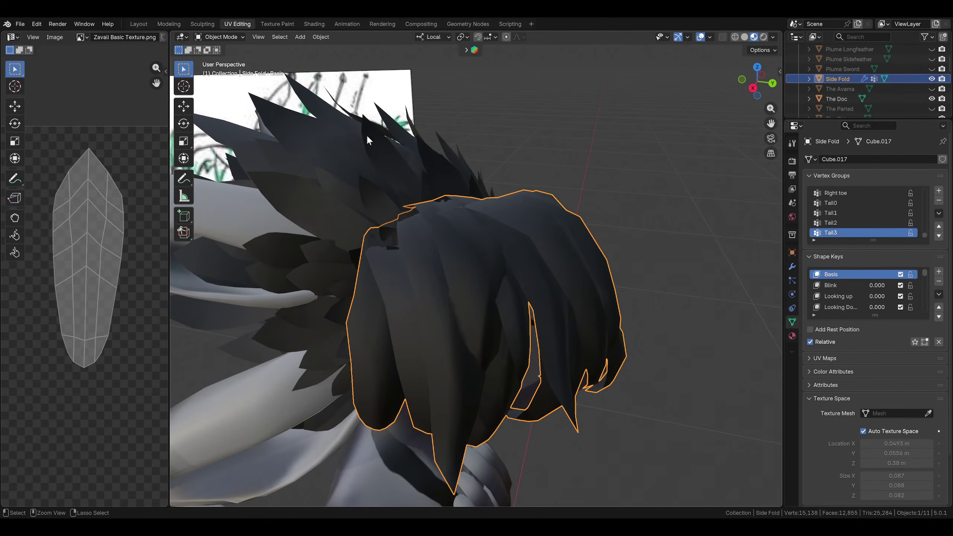
{"action": "left_click", "coordinate": [238, 40]}
{"action": "left_click", "coordinate": [225, 55]}
{"action": "mouse_move", "coordinate": [544, 210]}
{"action": "middle_mouse_down"}
{"action": "mouse_move", "coordinate": [613, 205]}
{"action": "mouse_move", "coordinate": [501, 195]}
{"action": "mouse_move", "coordinate": [493, 245]}
{"action": "mouse_move", "coordinate": [572, 247]}
{"action": "mouse_move", "coordinate": [590, 213]}
{"action": "middle_mouse_up"}
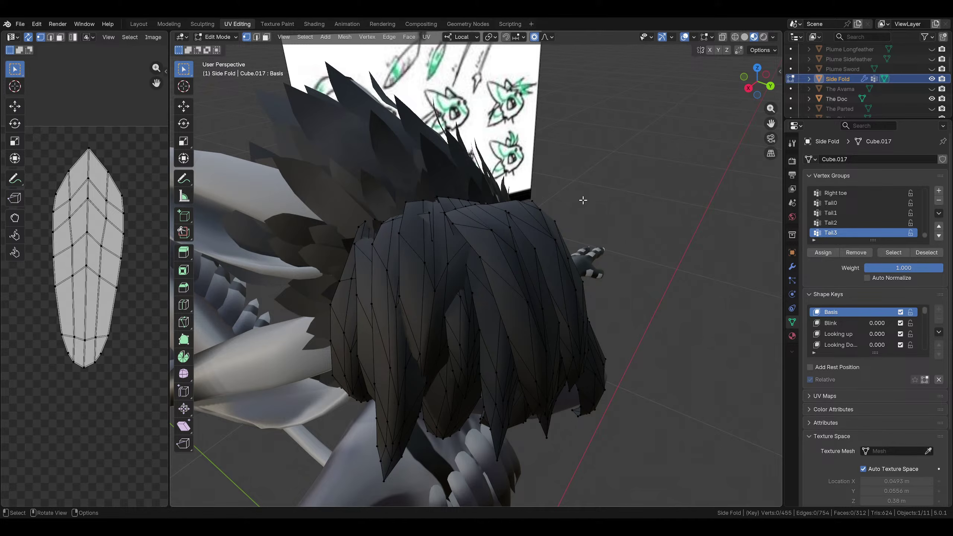
{"action": "middle_click_drag", "start_coordinate": [638, 239], "coordinate": [476, 213]}
{"action": "left_click", "coordinate": [398, 217]}
{"action": "middle_click_drag", "start_coordinate": [397, 217], "coordinate": [377, 265]}
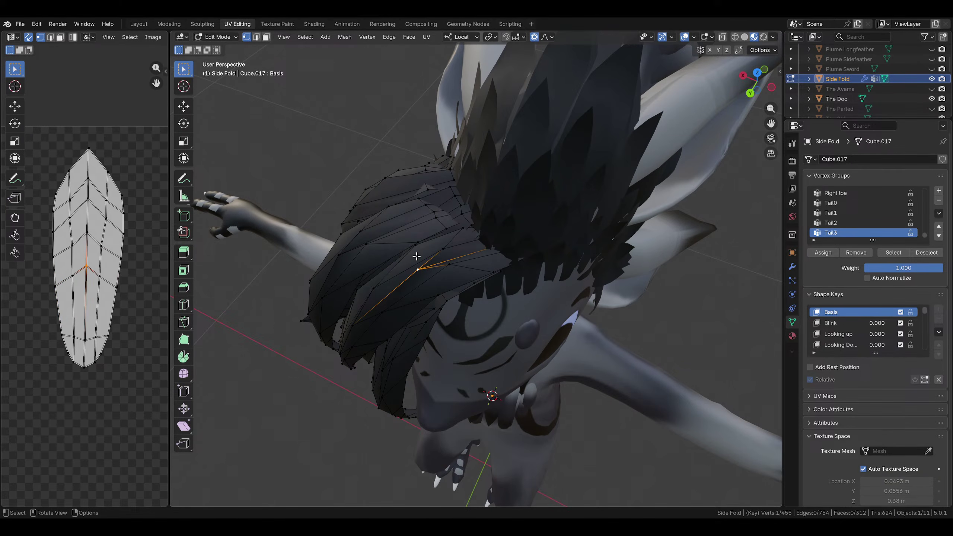
{"action": "middle_click_drag", "start_coordinate": [376, 317], "coordinate": [471, 243]}
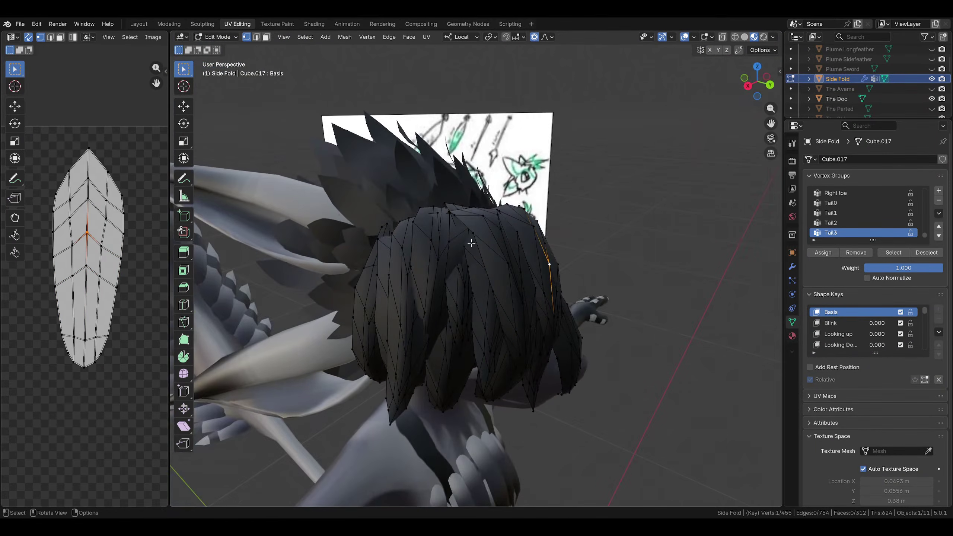
Examine The Doc's feather mesh in Edit Mode to compare its edge density with Side Fold's
{"action": "left_click", "coordinate": [215, 37]}
{"action": "left_click", "coordinate": [221, 56]}
{"action": "left_click", "coordinate": [435, 191]}
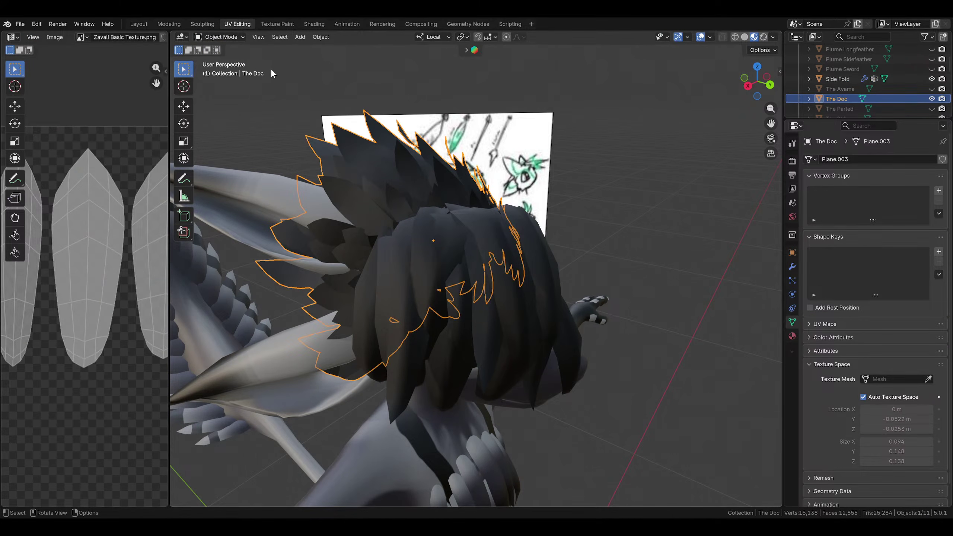
{"action": "left_click", "coordinate": [229, 37]}
{"action": "left_click", "coordinate": [225, 59]}
{"action": "middle_click_drag", "start_coordinate": [465, 184], "coordinate": [544, 217]}
{"action": "left_click", "coordinate": [330, 250]}
{"action": "middle_click_drag", "start_coordinate": [330, 249], "coordinate": [454, 242]}
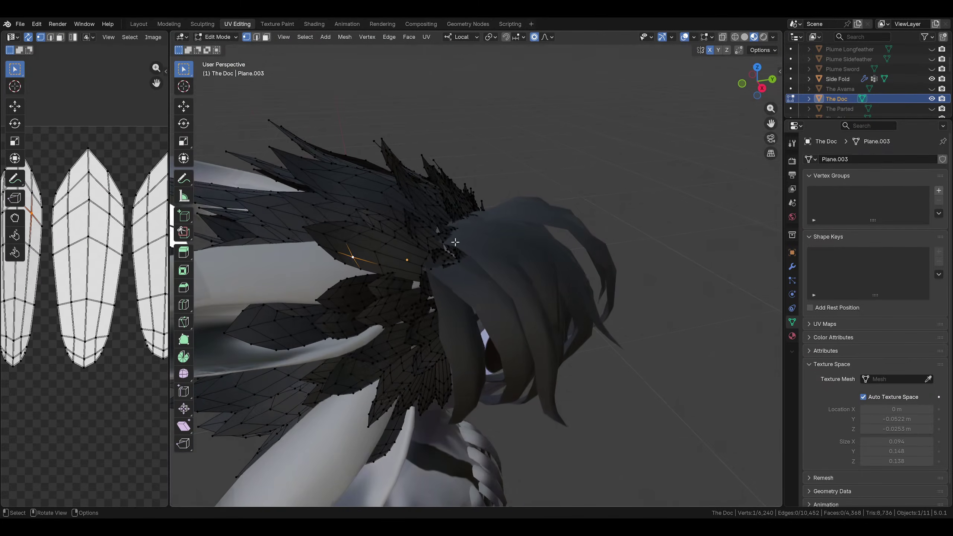
Compare Side Fold and The Doc in Object Mode by selecting each hairstyle in turn
{"action": "left_click", "coordinate": [220, 37]}
{"action": "left_click", "coordinate": [221, 47]}
{"action": "left_click", "coordinate": [507, 258]}
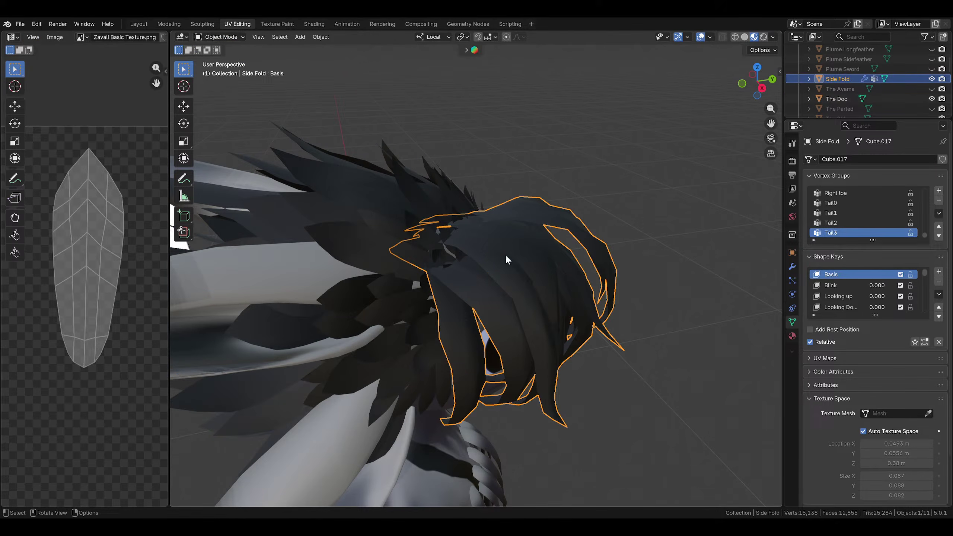
{"action": "left_click", "coordinate": [399, 238]}
{"action": "left_click", "coordinate": [493, 259]}
{"action": "left_click", "coordinate": [413, 242]}
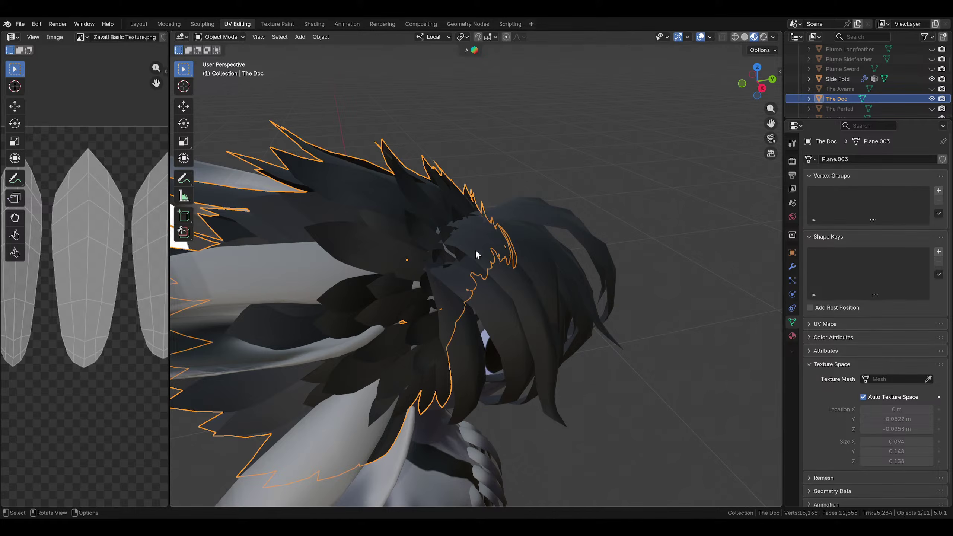
{"action": "left_click", "coordinate": [496, 271]}
{"action": "middle_click_drag", "start_coordinate": [496, 276], "coordinate": [365, 229]}
{"action": "left_click", "coordinate": [464, 283]}
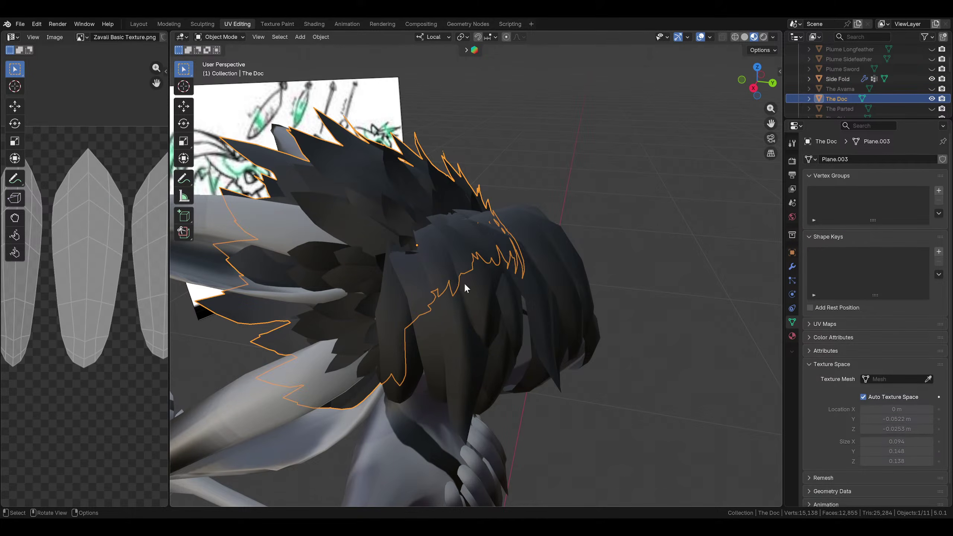
{"action": "left_click", "coordinate": [476, 280]}
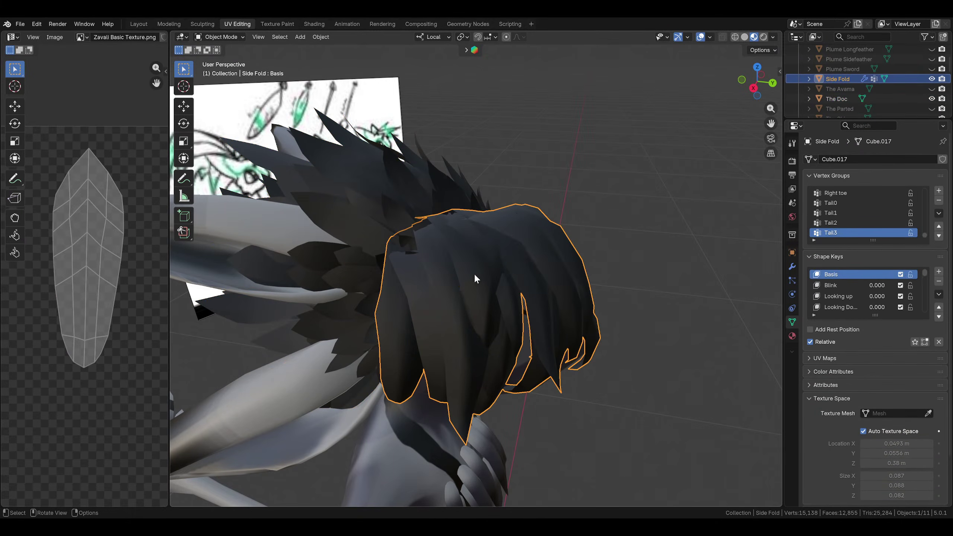
Add single-cut edge loops across Side Fold's rear feathers in Edit Mode with Loop Cut, keeping Correct UVs on
{"action": "left_click", "coordinate": [219, 37]}
{"action": "left_click", "coordinate": [229, 54]}
{"action": "middle_click_drag", "start_coordinate": [485, 312], "coordinate": [271, 252]}
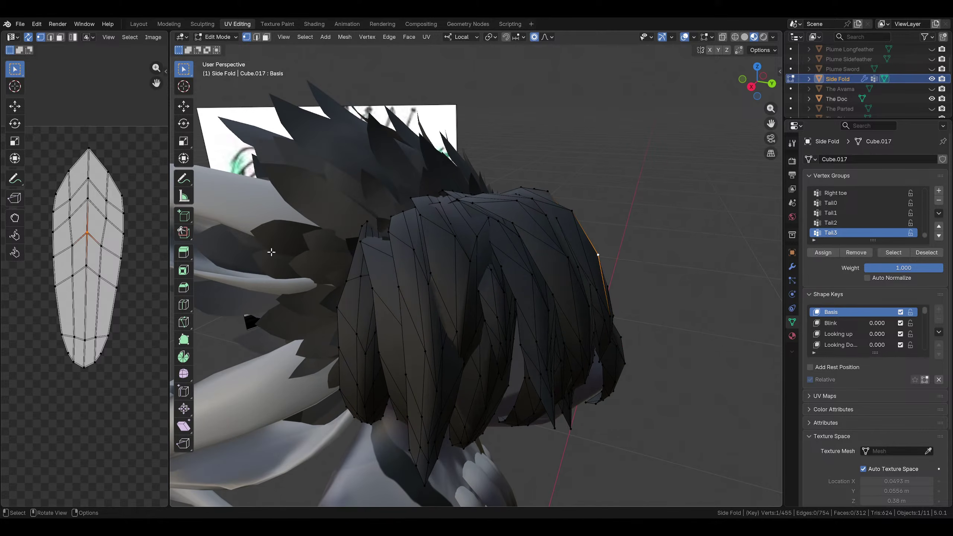
{"action": "left_click", "coordinate": [184, 321]}
{"action": "middle_click_drag", "start_coordinate": [285, 308], "coordinate": [426, 296]}
{"action": "left_click", "coordinate": [184, 304]}
{"action": "middle_click_drag", "start_coordinate": [445, 256], "coordinate": [451, 258]}
{"action": "left_click", "coordinate": [429, 279]}
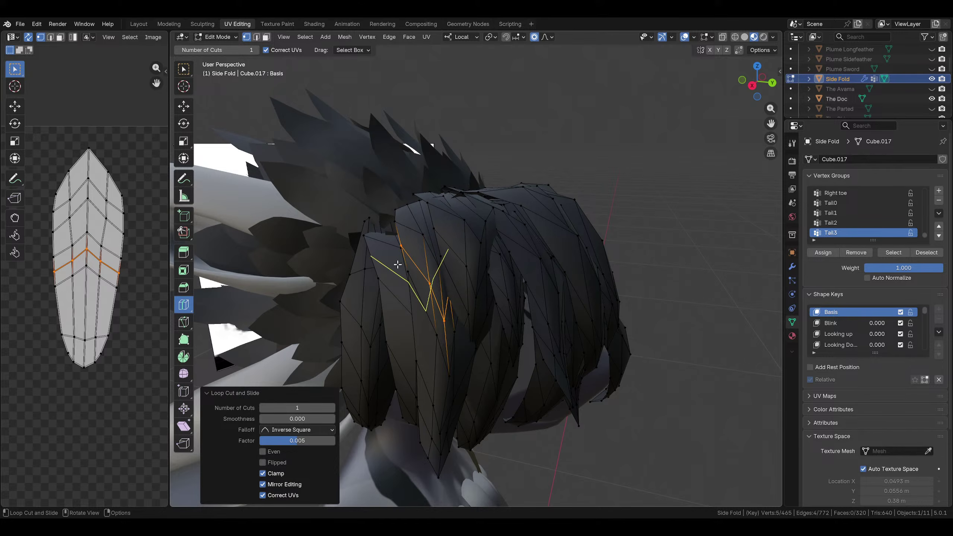
Continue adding single loop cuts across Side Fold's remaining feathers, working round the side towards the forehead
{"action": "middle_click_drag", "start_coordinate": [365, 283], "coordinate": [478, 284]}
{"action": "left_click", "coordinate": [407, 292]}
{"action": "middle_click_drag", "start_coordinate": [438, 260], "coordinate": [441, 262]}
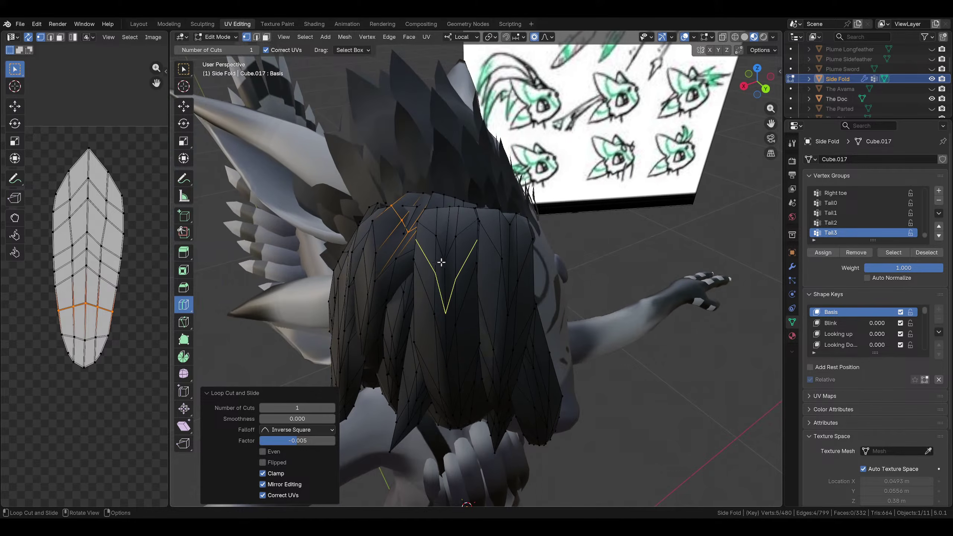
{"action": "middle_click_drag", "start_coordinate": [439, 230], "coordinate": [448, 251]}
{"action": "left_click", "coordinate": [447, 273]}
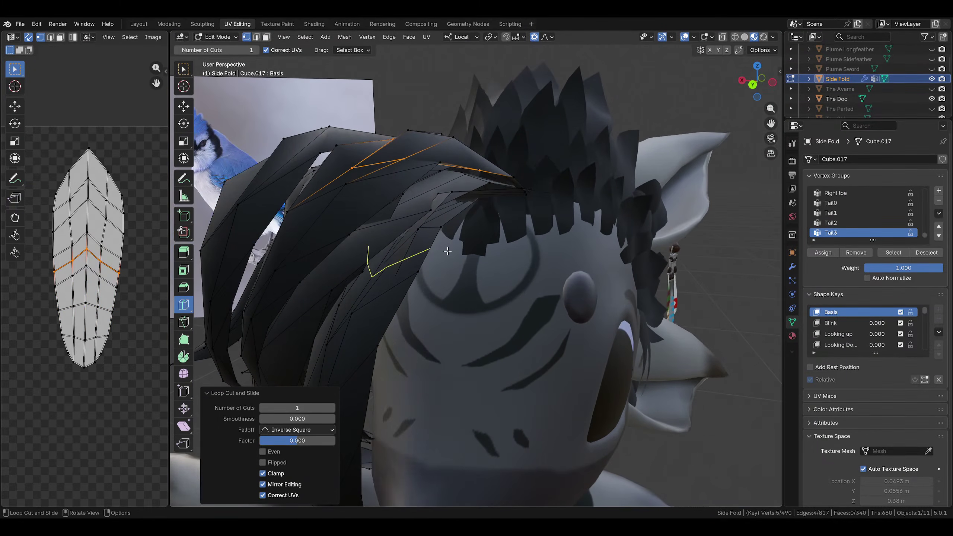
{"action": "left_click", "coordinate": [427, 204]}
{"action": "left_click", "coordinate": [418, 251]}
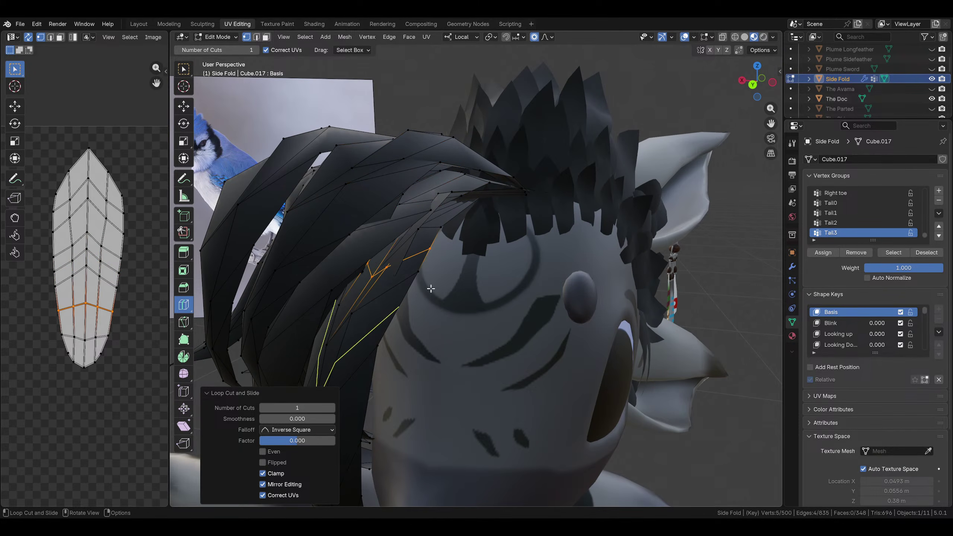
Save the Za'vali Hairstyles.blend file and review the denser Side Fold hairstyle in Object Mode
{"action": "middle_click_drag", "start_coordinate": [418, 251], "coordinate": [484, 329]}
{"action": "scroll", "coordinate": [553, 285], "scroll_direction": "down", "scroll_amount": 5}
{"action": "key", "text": "ctrl+s"}
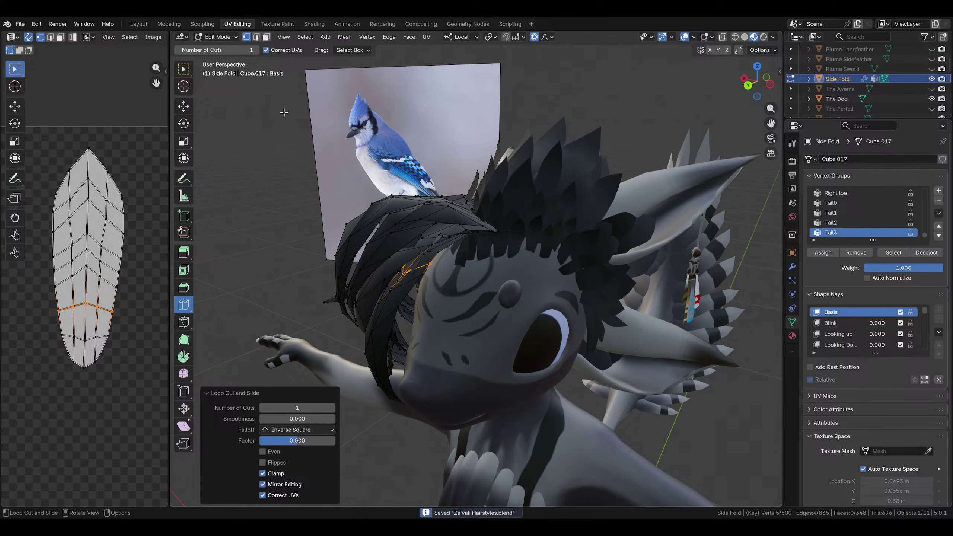
{"action": "key", "text": "Tab"}
{"action": "middle_click_drag", "start_coordinate": [394, 150], "coordinate": [455, 182]}
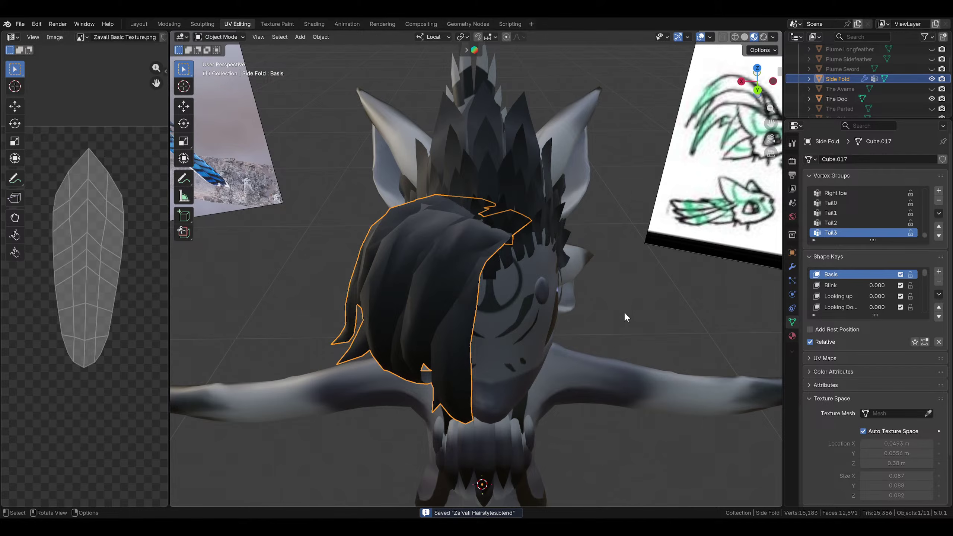
{"action": "middle_click_drag", "start_coordinate": [624, 316], "coordinate": [320, 134]}
Select all of Side Fold's geometry in Edit Mode, smooth its vertices with the Smooth tool, and clear the selection
{"action": "left_click", "coordinate": [235, 36]}
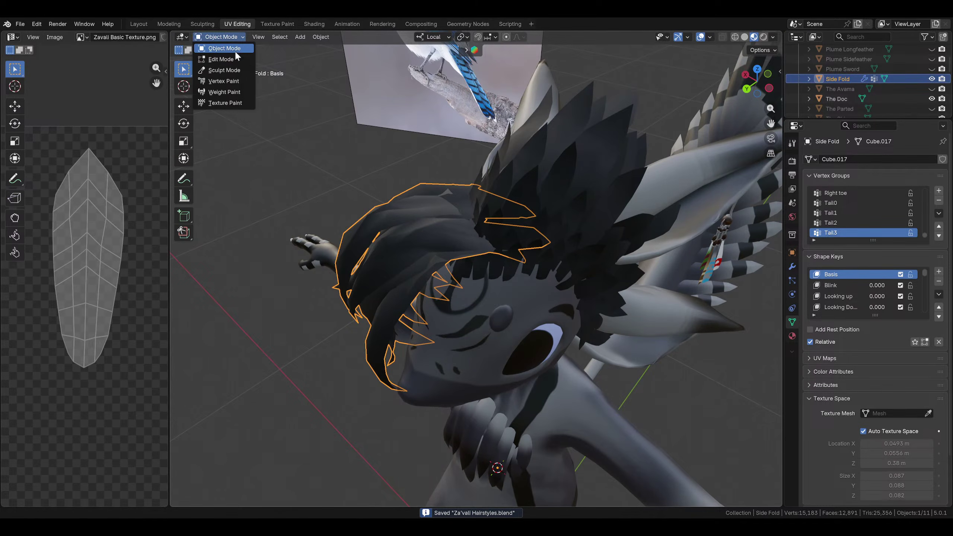
{"action": "left_click", "coordinate": [237, 57]}
{"action": "left_click", "coordinate": [304, 37]}
{"action": "left_click", "coordinate": [313, 48]}
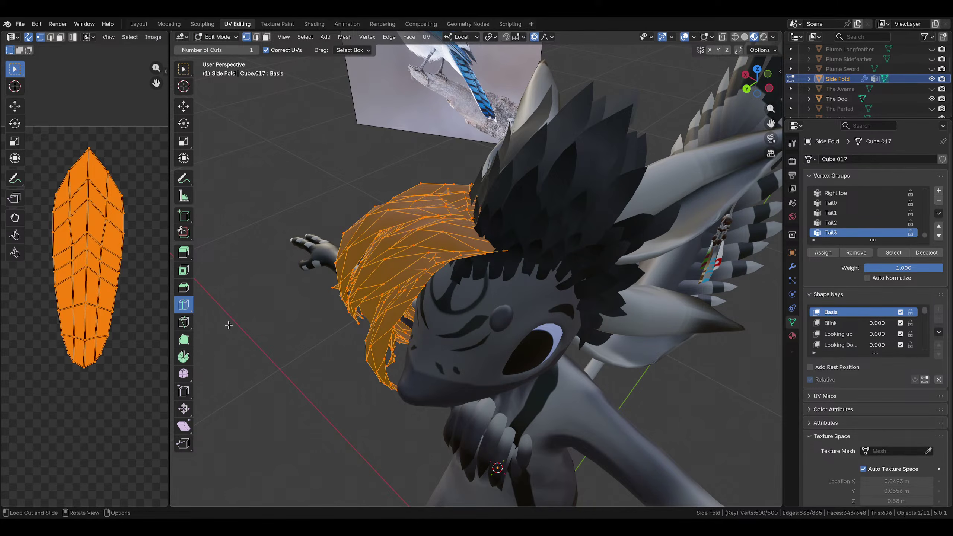
{"action": "left_click", "coordinate": [186, 375]}
{"action": "left_click_drag", "start_coordinate": [373, 238], "coordinate": [450, 244]}
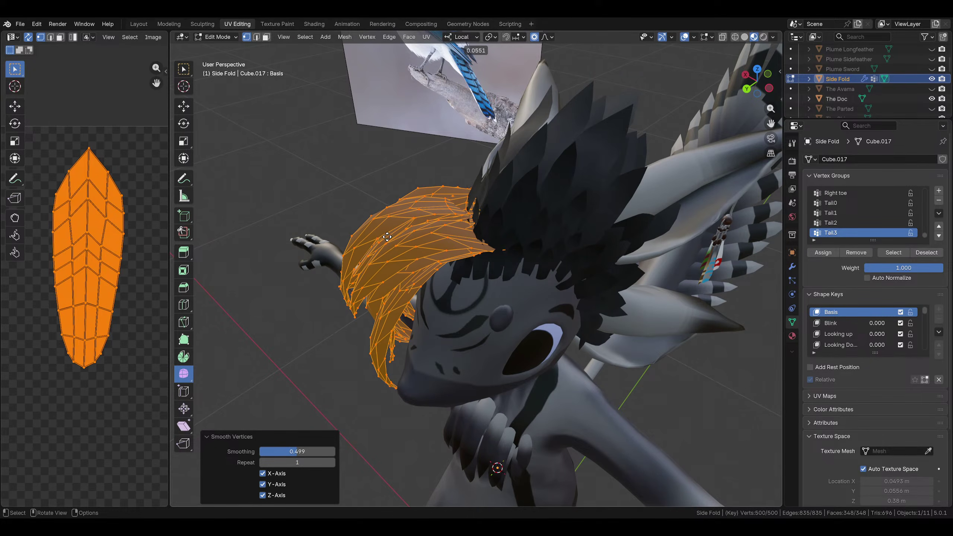
{"action": "key", "text": "alt+a"}
{"action": "middle_click_drag", "start_coordinate": [351, 177], "coordinate": [534, 128]}
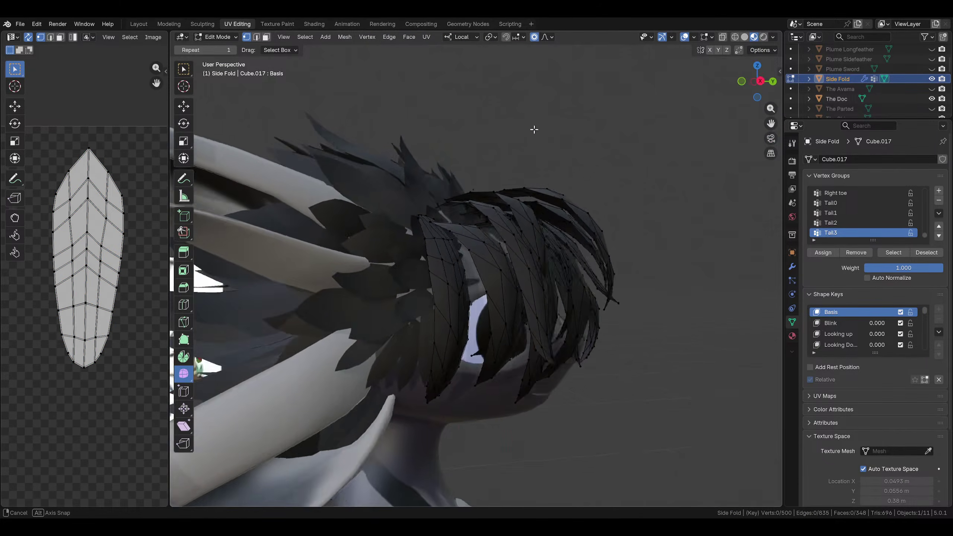
Raise two midline vertices at the top of a Side Fold feather along local Z with proportional editing
{"action": "scroll", "coordinate": [457, 207], "scroll_direction": "up", "scroll_amount": 3}
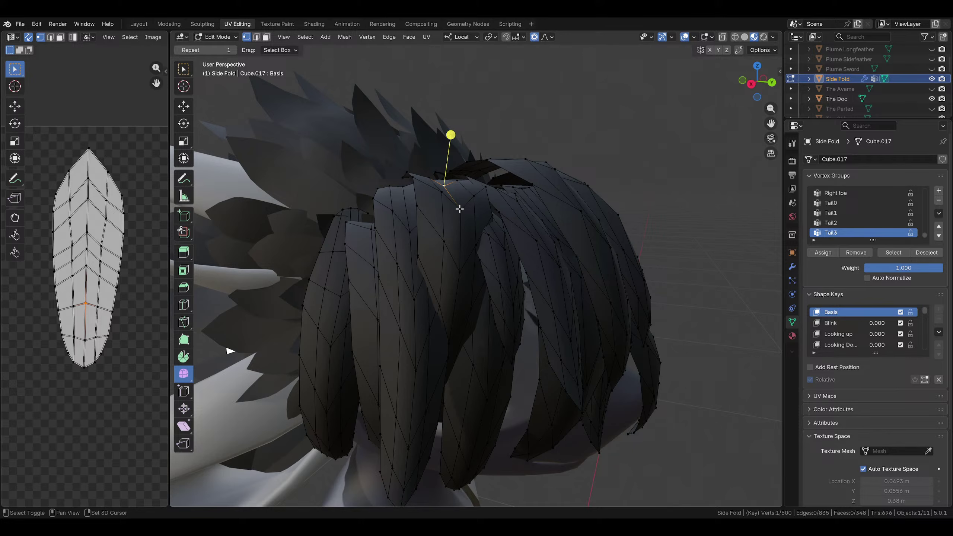
{"action": "left_click", "coordinate": [459, 209], "text": "shift"}
{"action": "key", "text": "g"}
{"action": "key", "text": "z"}
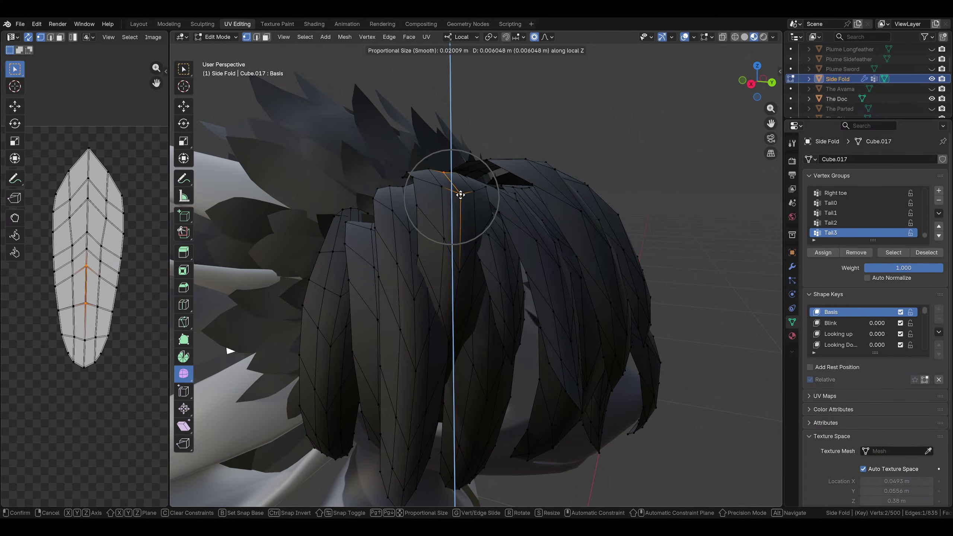
{"action": "left_click", "coordinate": [460, 193]}
{"action": "middle_click_drag", "start_coordinate": [460, 193], "coordinate": [416, 238]}
Adjust a crest vertex on the neighbouring feather with proportional editing, drop the extra move, and save the file
{"action": "left_click", "coordinate": [565, 192]}
{"action": "key", "text": "g"}
{"action": "scroll", "coordinate": [604, 193], "scroll_direction": "up", "scroll_amount": 1}
{"action": "left_click", "coordinate": [600, 192]}
{"action": "key", "text": "g"}
{"action": "right_click", "coordinate": [600, 190]}
{"action": "key", "text": "ctrl+s"}
Move crest vertices on the next front feathers with proportional editing to round out their bends
{"action": "scroll", "coordinate": [434, 193], "scroll_direction": "up", "scroll_amount": 4}
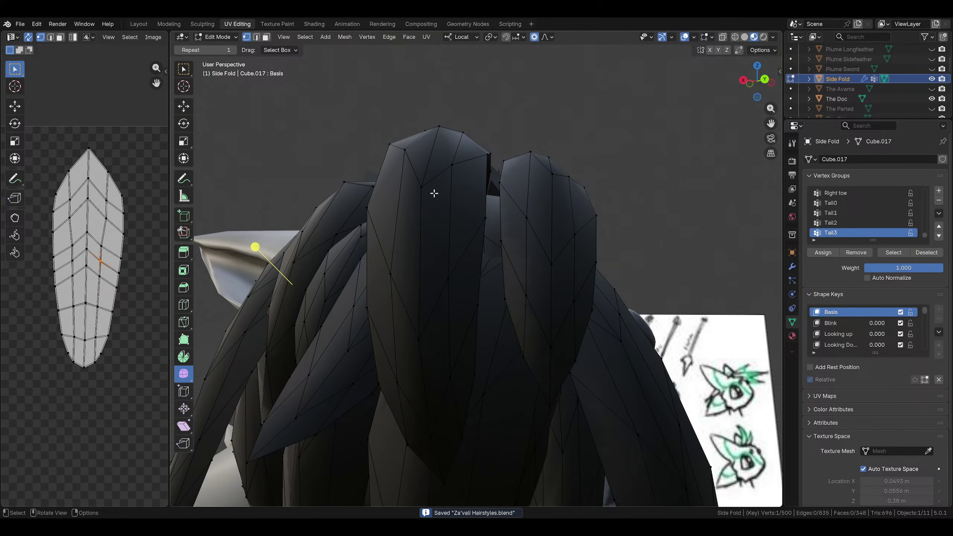
{"action": "middle_click_drag", "start_coordinate": [425, 193], "coordinate": [431, 273]}
{"action": "middle_click_drag", "start_coordinate": [431, 274], "coordinate": [393, 228]}
{"action": "key", "text": "g"}
{"action": "left_click", "coordinate": [420, 194]}
{"action": "middle_click_drag", "start_coordinate": [421, 194], "coordinate": [476, 259]}
{"action": "key", "text": "g"}
{"action": "left_click", "coordinate": [469, 227]}
Continue pulling vertices outward along the upper bend of the forehead feather for a smoother arch
{"action": "middle_click_drag", "start_coordinate": [482, 211], "coordinate": [507, 212]}
{"action": "key", "text": "g"}
{"action": "left_click", "coordinate": [540, 209]}
{"action": "key", "text": "g"}
{"action": "left_click", "coordinate": [568, 211]}
{"action": "key", "text": "g"}
{"action": "left_click", "coordinate": [594, 203]}
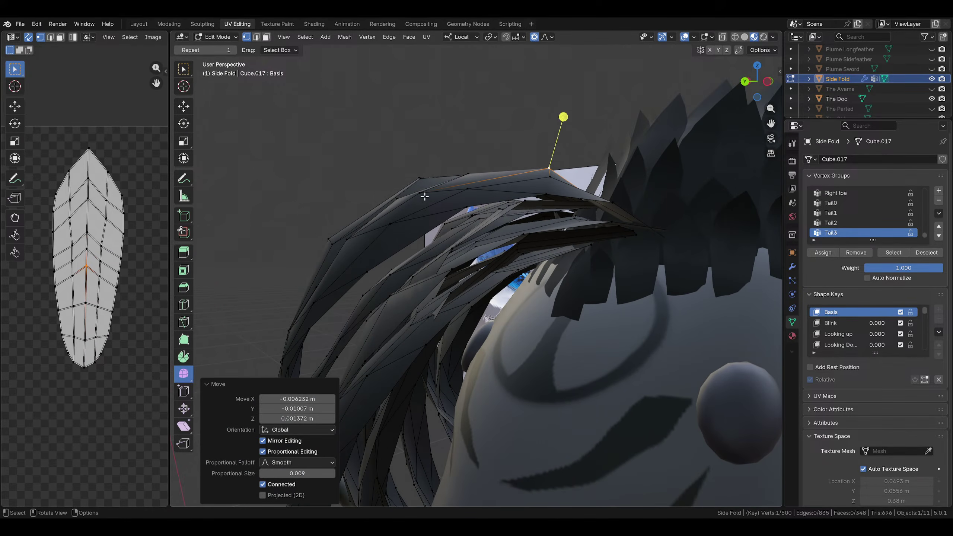
Lift the midline vertices on the front of the feather's arch outward with proportional editing
{"action": "middle_click_drag", "start_coordinate": [424, 196], "coordinate": [444, 198]}
{"action": "key", "text": "g"}
{"action": "left_click", "coordinate": [448, 200]}
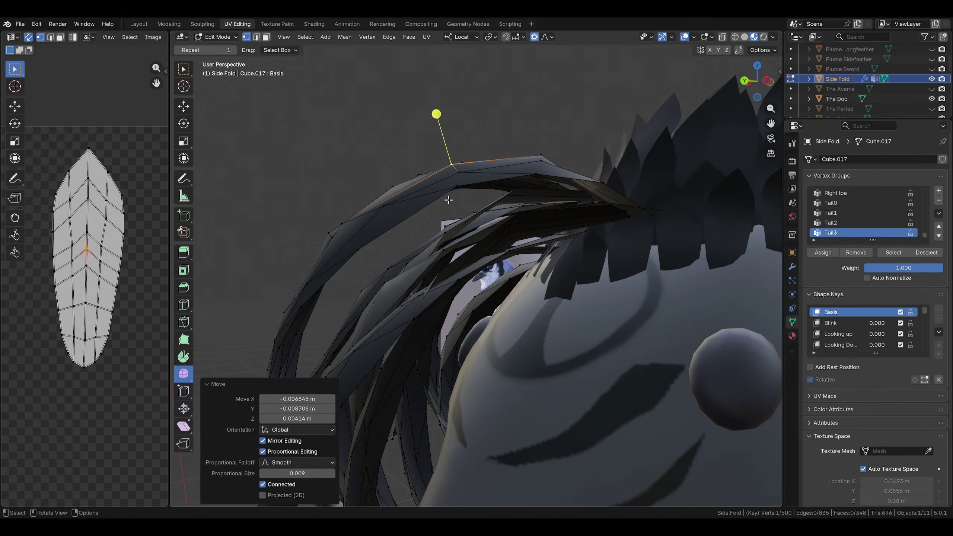
{"action": "left_click", "coordinate": [341, 221]}
{"action": "key", "text": "g"}
{"action": "left_click", "coordinate": [382, 190]}
Pull the midline vertices nearer the feather's hanging tip outward with proportional editing to round its lower curve
{"action": "middle_click_drag", "start_coordinate": [382, 191], "coordinate": [406, 226]}
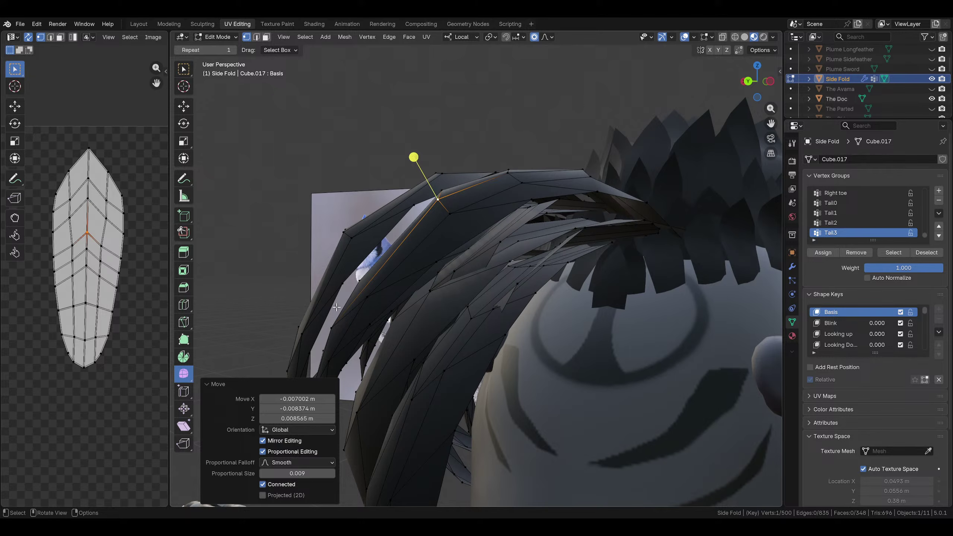
{"action": "left_click", "coordinate": [332, 326]}
{"action": "key", "text": "g"}
{"action": "middle_click_drag", "start_coordinate": [332, 325], "coordinate": [368, 312]}
{"action": "left_click", "coordinate": [361, 259]}
{"action": "left_click", "coordinate": [370, 315]}
{"action": "key", "text": "g"}
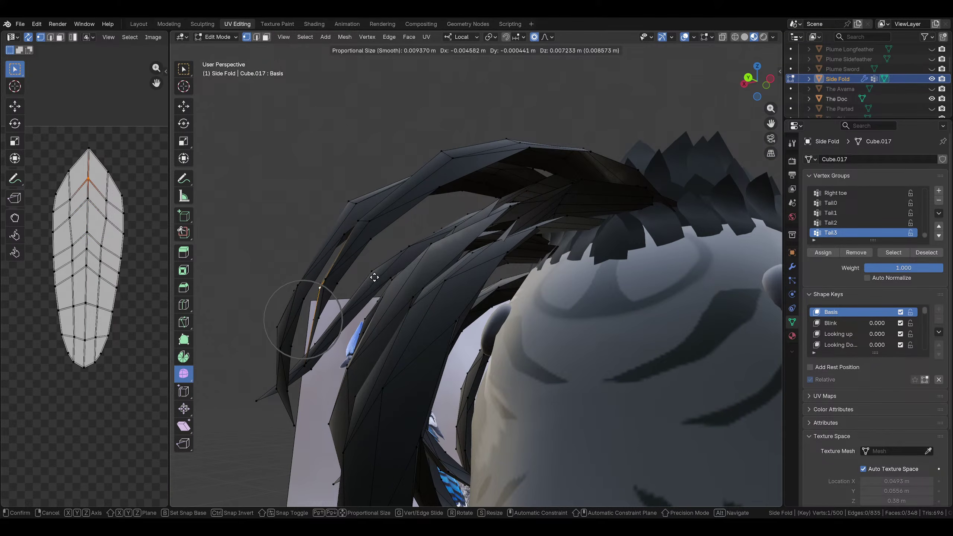
{"action": "left_click", "coordinate": [372, 270]}
Clear the vertex selection, save the file, and review the reshaped Side Fold from several sides
{"action": "middle_click_drag", "start_coordinate": [372, 270], "coordinate": [652, 353]}
{"action": "key", "text": "alt+a"}
{"action": "key", "text": "ctrl+s"}
{"action": "middle_click_drag", "start_coordinate": [634, 414], "coordinate": [517, 421]}
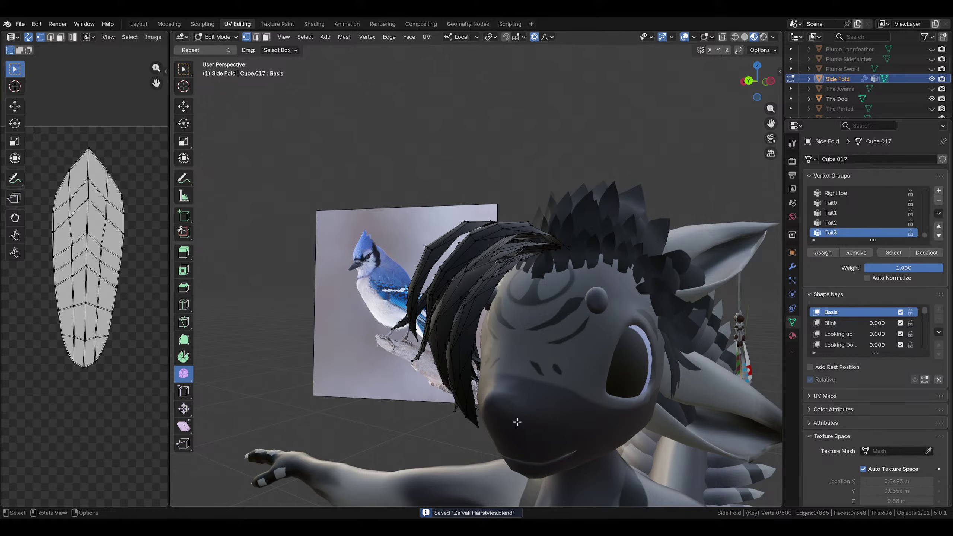
{"action": "middle_click_drag", "start_coordinate": [477, 444], "coordinate": [443, 266]}
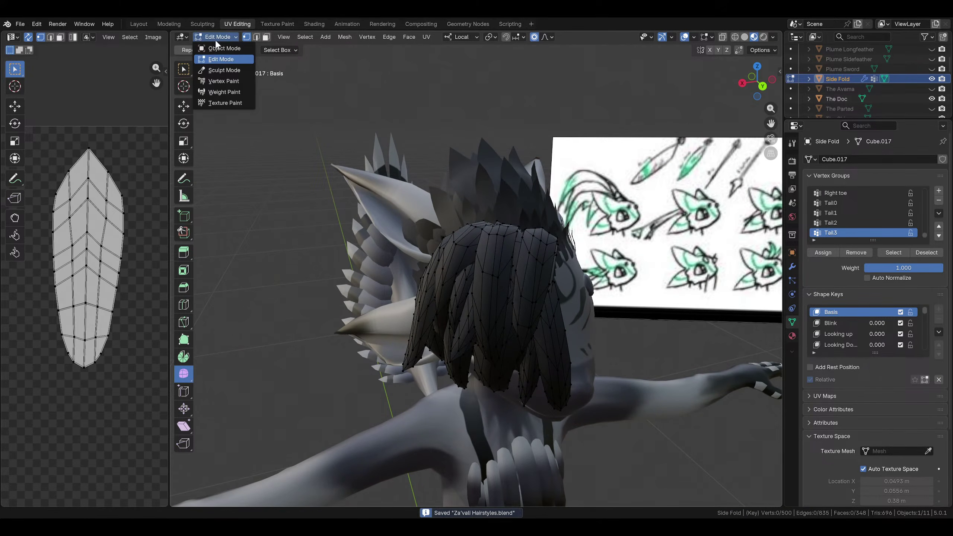
Select Side Fold in Object Mode and reposition it on the head in top and perspective views
{"action": "left_click", "coordinate": [222, 48]}
{"action": "middle_click_drag", "start_coordinate": [291, 327], "coordinate": [668, 177]}
{"action": "left_click", "coordinate": [433, 265]}
{"action": "scroll", "coordinate": [500, 218], "scroll_direction": "up", "scroll_amount": 3}
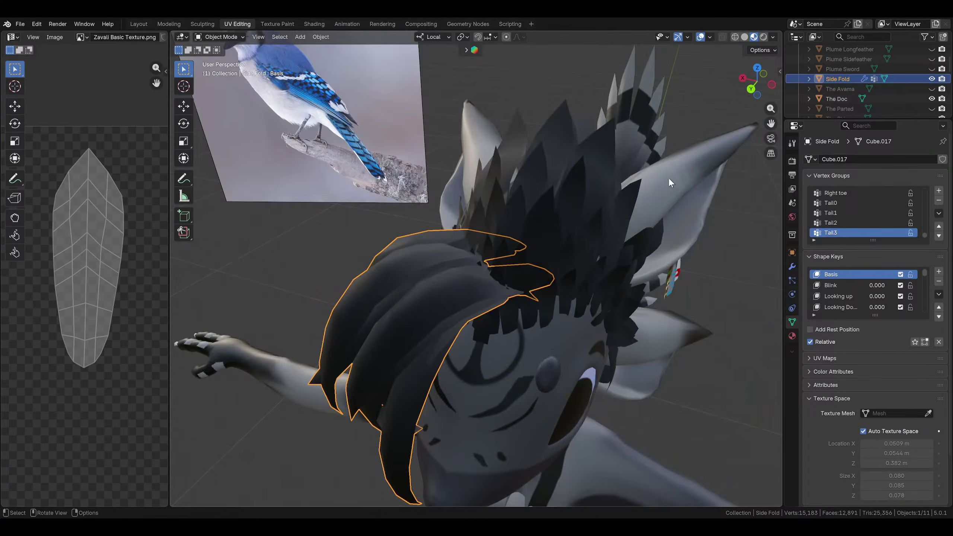
{"action": "left_click", "coordinate": [757, 69]}
{"action": "key", "text": "g"}
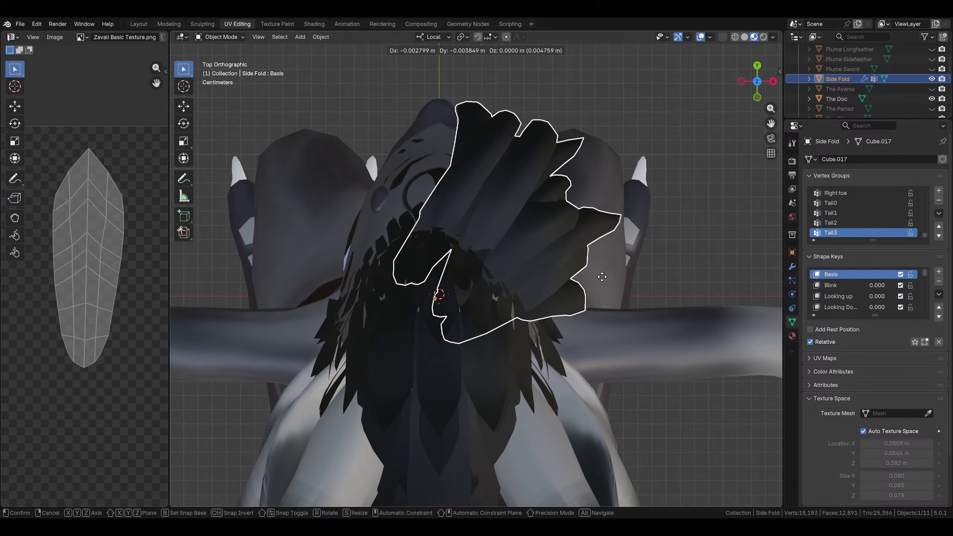
{"action": "left_click", "coordinate": [597, 282]}
{"action": "middle_click_drag", "start_coordinate": [597, 283], "coordinate": [574, 291]}
{"action": "key", "text": "g"}
{"action": "left_click", "coordinate": [582, 322]}
{"action": "key", "text": "g"}
{"action": "left_click", "coordinate": [587, 313]}
{"action": "key", "text": "ctrl+z"}
Move the root vertices of the rear Side Fold feathers in Edit Mode with proportional editing, and save the file
{"action": "left_click", "coordinate": [216, 60]}
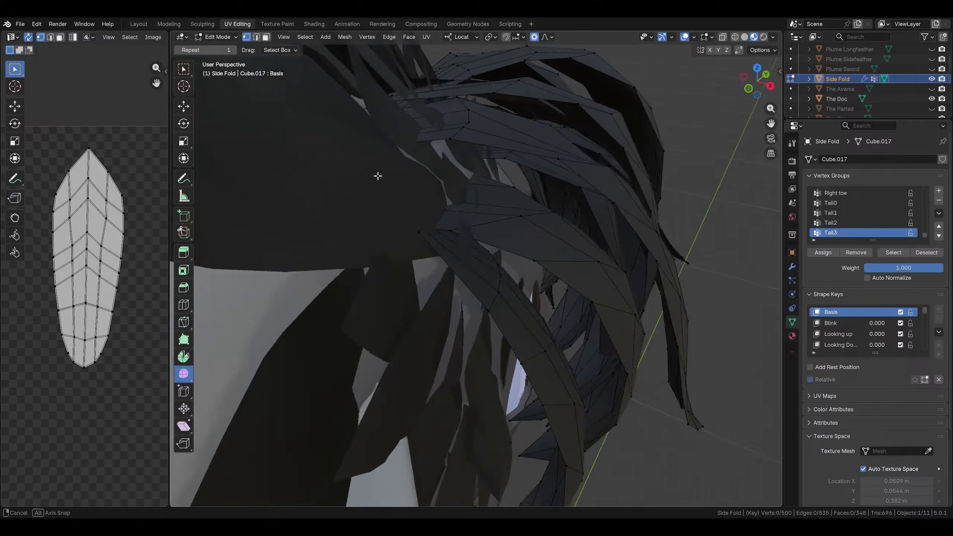
{"action": "middle_click_drag", "start_coordinate": [378, 174], "coordinate": [535, 159]}
{"action": "key", "text": "g"}
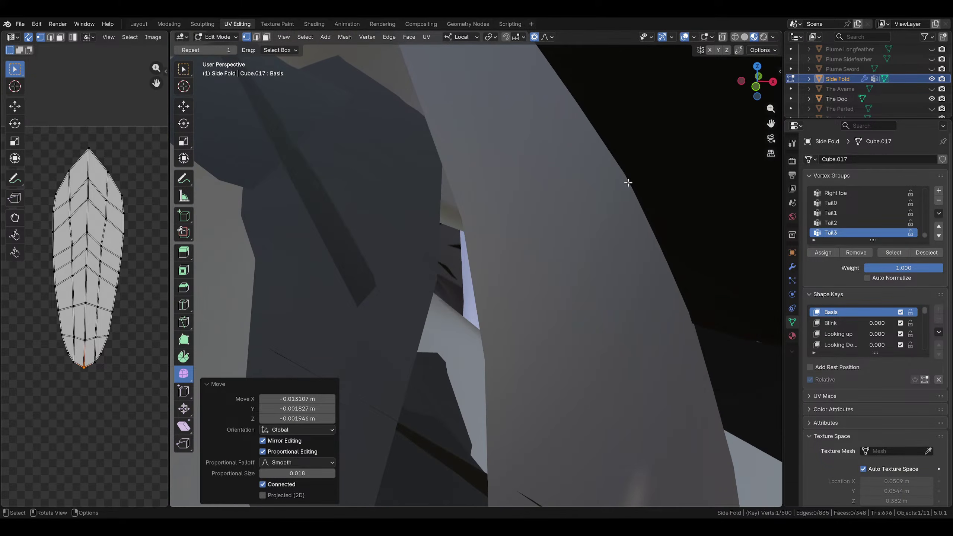
{"action": "middle_click_drag", "start_coordinate": [627, 183], "coordinate": [383, 268]}
{"action": "left_click", "coordinate": [621, 205]}
{"action": "key", "text": "ctrl+s"}
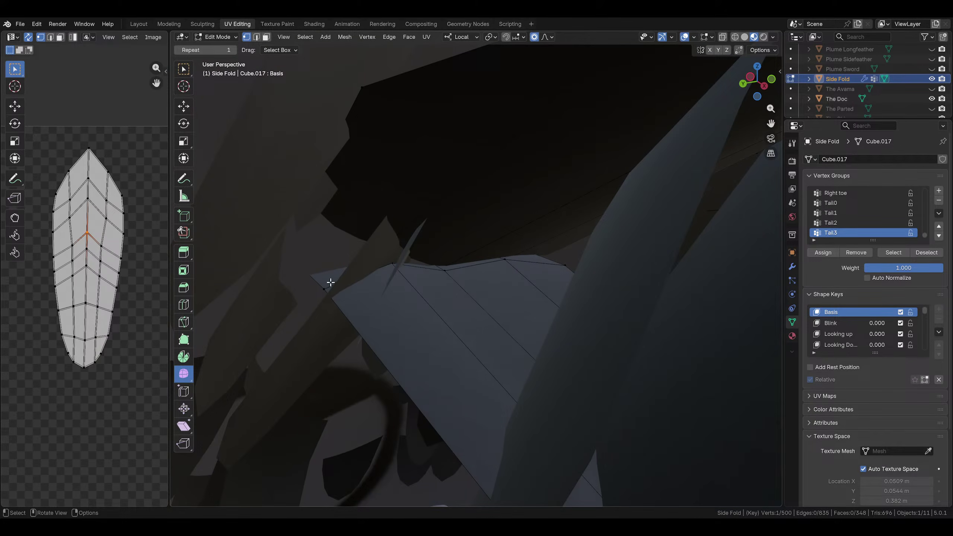
Select the vertex row across a feather's root, reposition it among the head feathers with proportional editing, and clear the selection
{"action": "middle_click_drag", "start_coordinate": [530, 261], "coordinate": [600, 304]}
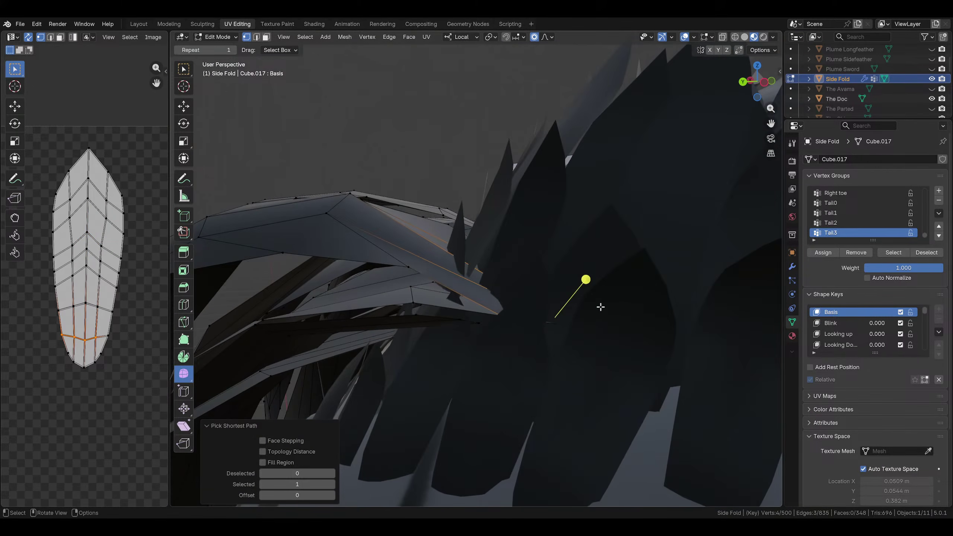
{"action": "key", "text": "g"}
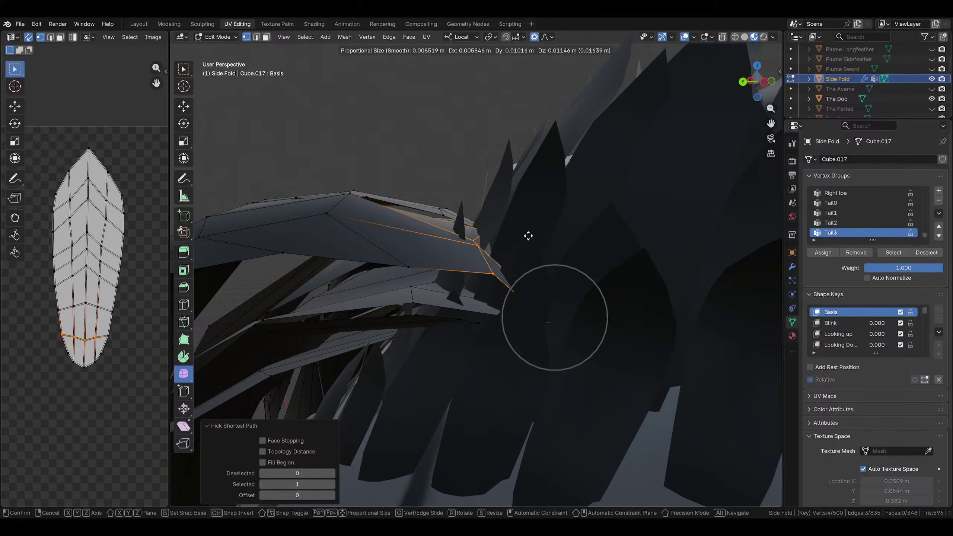
{"action": "left_click", "coordinate": [528, 236]}
{"action": "middle_click_drag", "start_coordinate": [505, 205], "coordinate": [639, 190]}
{"action": "key", "text": "g"}
{"action": "left_click", "coordinate": [496, 216]}
{"action": "left_click", "coordinate": [671, 312]}
Even out the upper vertices of the front feather's bend using a smaller proportional editing radius
{"action": "scroll", "coordinate": [497, 287], "scroll_direction": "up", "scroll_amount": 5}
{"action": "scroll", "coordinate": [510, 174], "scroll_direction": "up", "scroll_amount": 2}
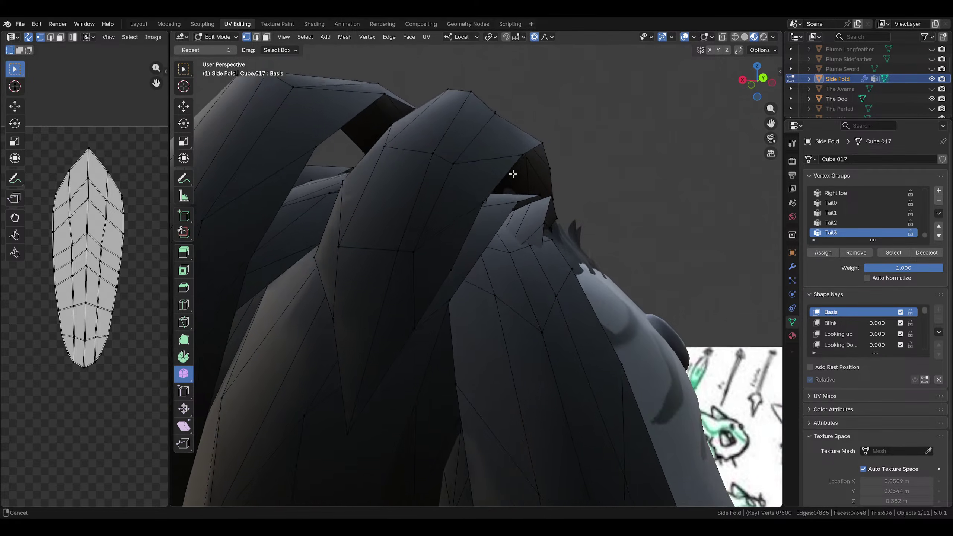
{"action": "scroll", "coordinate": [527, 162], "scroll_direction": "up", "scroll_amount": 2}
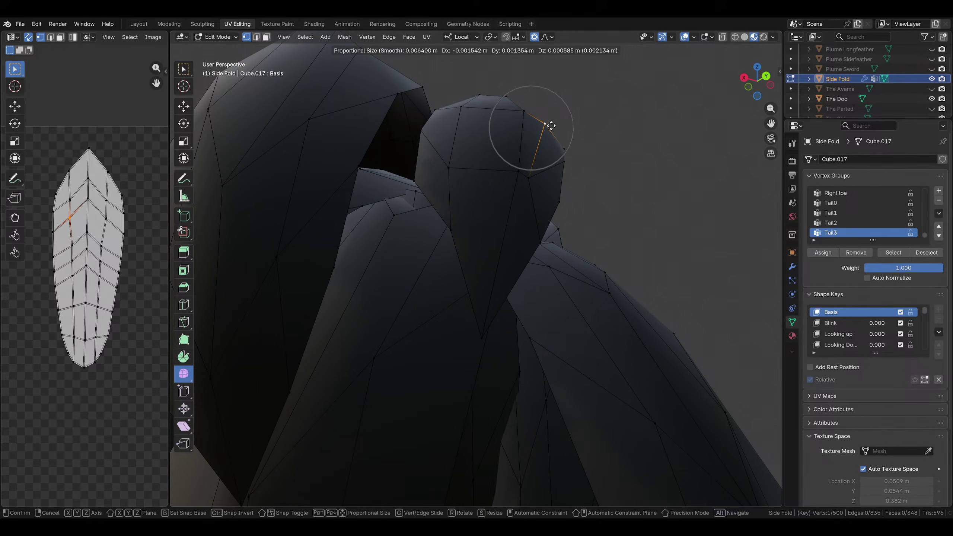
{"action": "scroll", "coordinate": [552, 127], "scroll_direction": "up", "scroll_amount": 4}
{"action": "left_click", "coordinate": [554, 126]}
{"action": "left_click", "coordinate": [530, 178]}
{"action": "key", "text": "g"}
{"action": "left_click", "coordinate": [549, 173]}
{"action": "left_click", "coordinate": [516, 168]}
{"action": "key", "text": "g"}
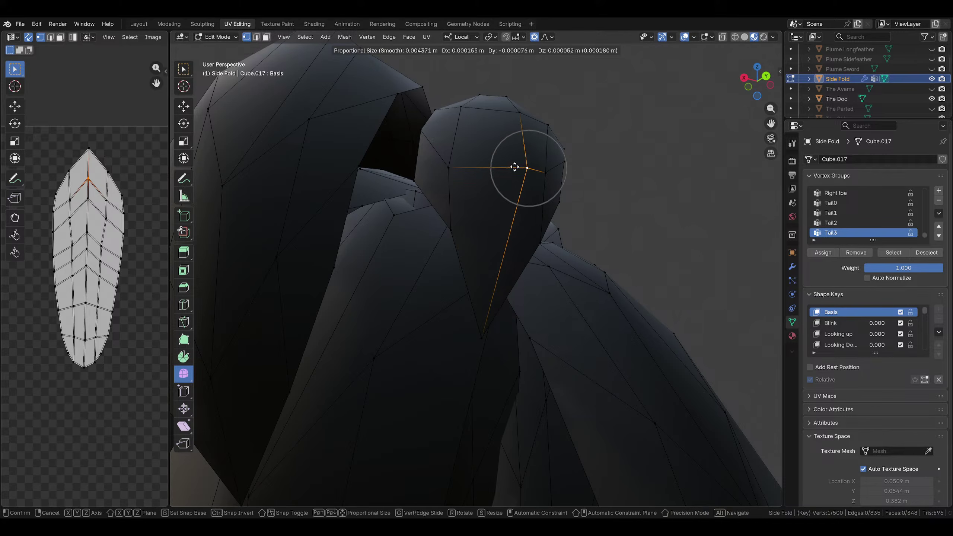
{"action": "left_click", "coordinate": [513, 165]}
Fine-tune the outer edge vertex and its neighbour on the same front feather with small proportional moves
{"action": "left_click", "coordinate": [556, 164]}
{"action": "key", "text": "g"}
{"action": "left_click", "coordinate": [551, 169]}
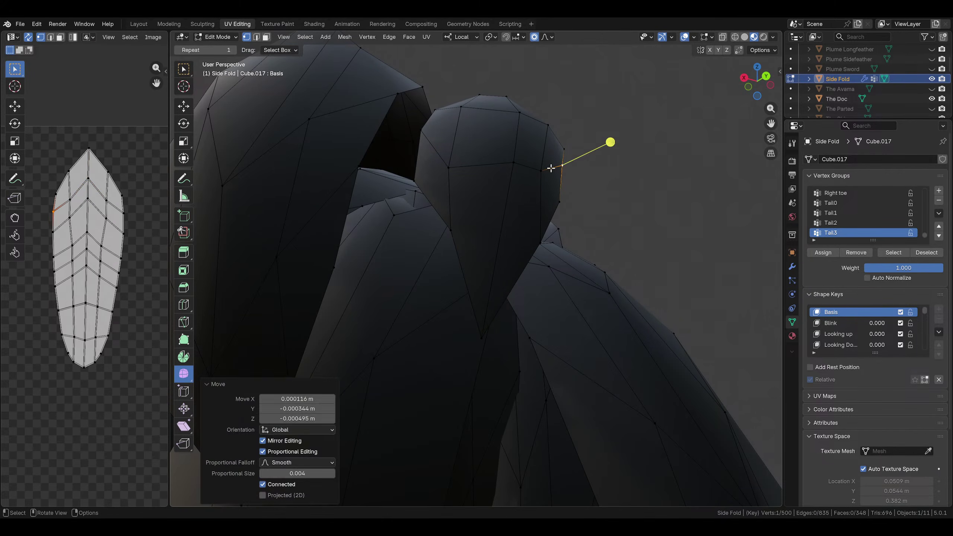
{"action": "left_click", "coordinate": [541, 171]}
{"action": "key", "text": "g"}
{"action": "left_click", "coordinate": [540, 172]}
Raise the side vertex at the front feather's crest in small proportional moves, clear the selection, and save the file
{"action": "middle_click_drag", "start_coordinate": [541, 172], "coordinate": [499, 205]}
{"action": "left_click", "coordinate": [498, 205]}
{"action": "key", "text": "g"}
{"action": "left_click", "coordinate": [520, 161]}
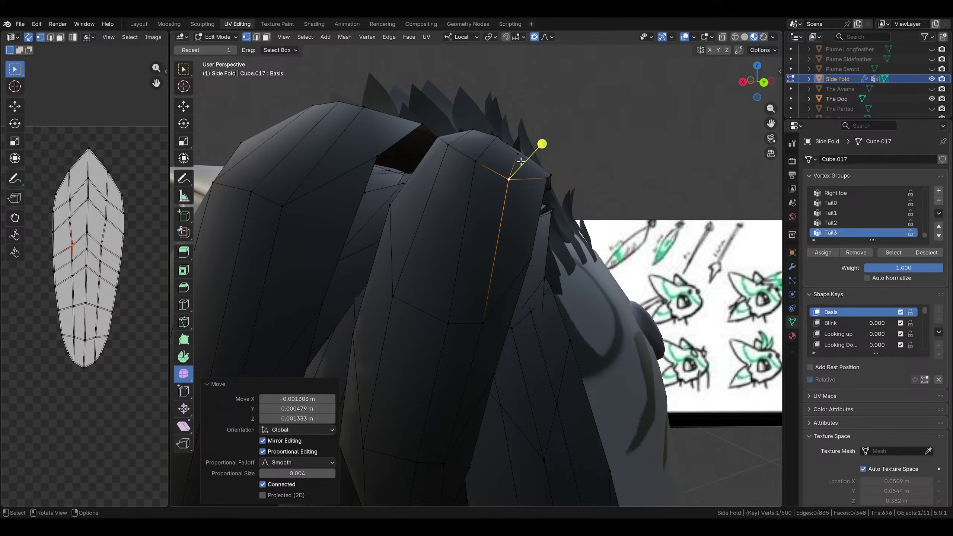
{"action": "key", "text": "g"}
{"action": "left_click", "coordinate": [520, 155]}
{"action": "key", "text": "g"}
{"action": "left_click", "coordinate": [513, 170]}
{"action": "key", "text": "g"}
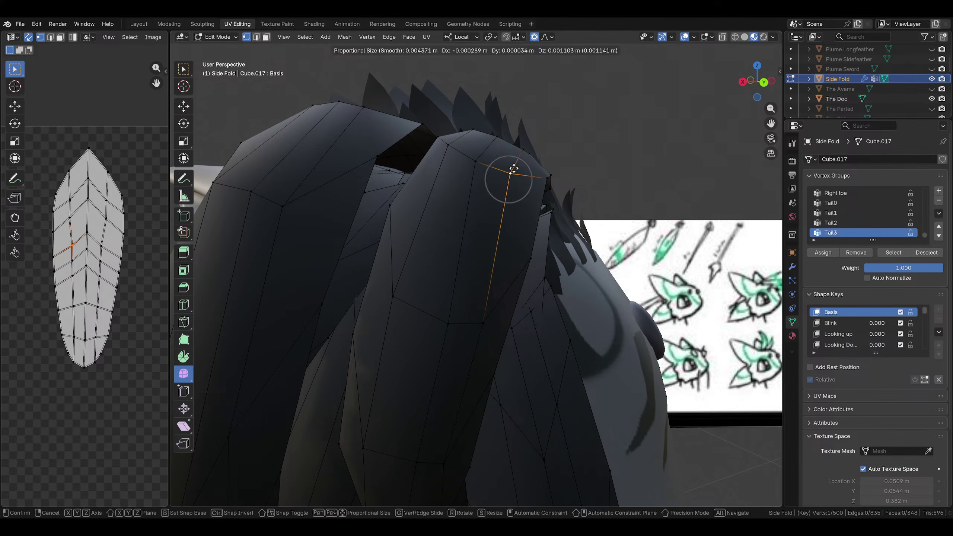
{"action": "left_click", "coordinate": [514, 168]}
{"action": "middle_click_drag", "start_coordinate": [513, 168], "coordinate": [521, 181]}
{"action": "left_click", "coordinate": [551, 206]}
{"action": "scroll", "coordinate": [552, 207], "scroll_direction": "down", "scroll_amount": 5}
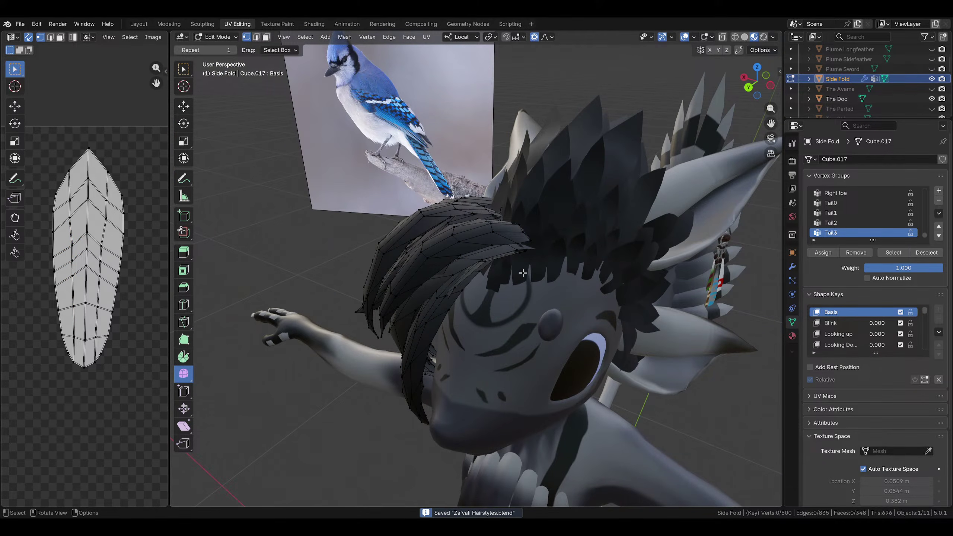
Save Za'vali Hairstyles.blend again and review the finished hairstyle in Object Mode
{"action": "middle_click_drag", "start_coordinate": [523, 273], "coordinate": [547, 278]}
{"action": "scroll", "coordinate": [607, 255], "scroll_direction": "down", "scroll_amount": 3}
{"action": "key", "text": "ctrl+s"}
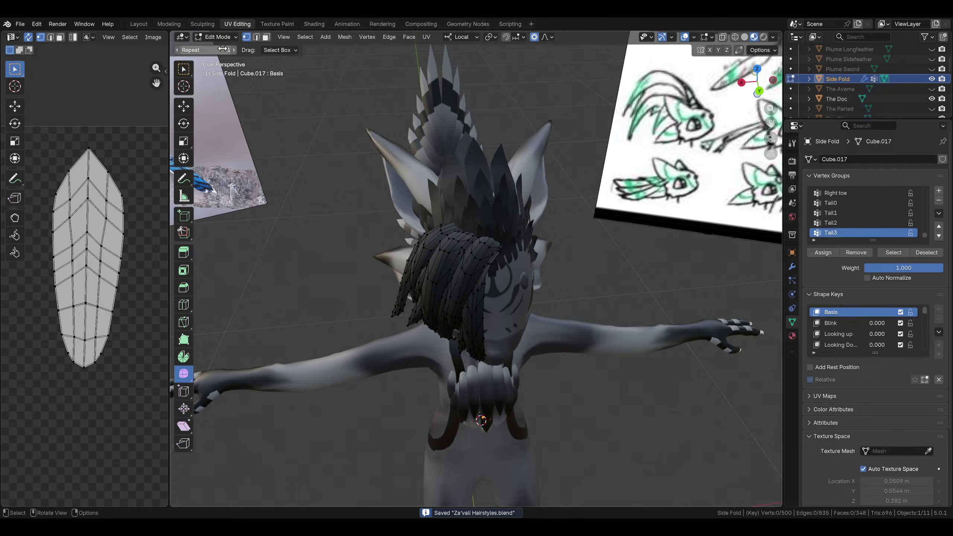
{"action": "left_click", "coordinate": [223, 48]}
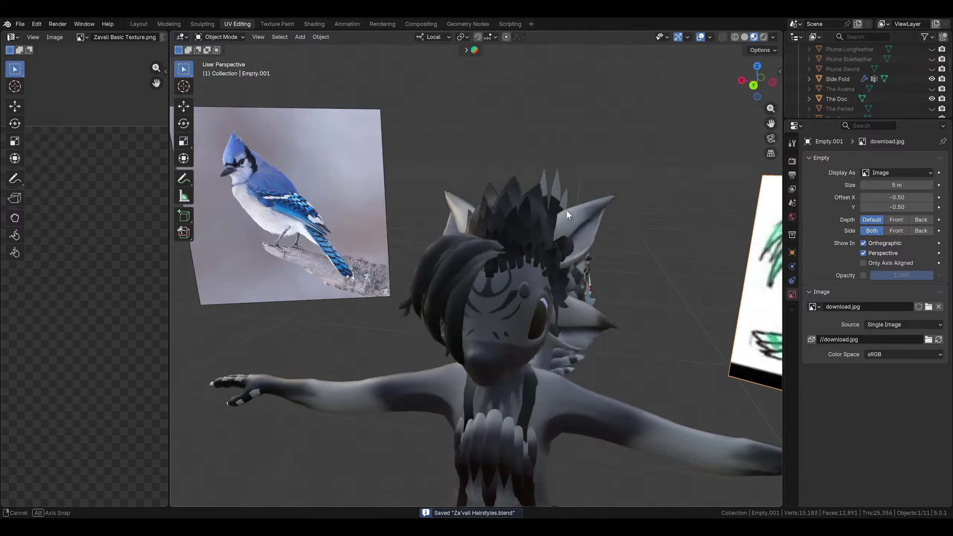
{"action": "middle_click_drag", "start_coordinate": [565, 210], "coordinate": [571, 310]}
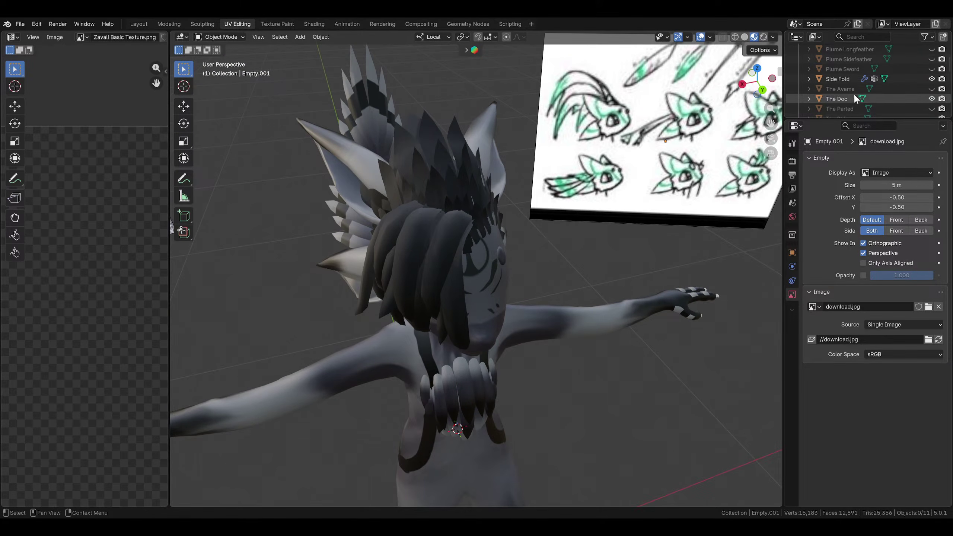
Rename the Side Fold object as Front Side Fold
{"action": "left_click", "coordinate": [841, 79]}
{"action": "scroll", "coordinate": [849, 78], "scroll_direction": "up", "scroll_amount": 2}
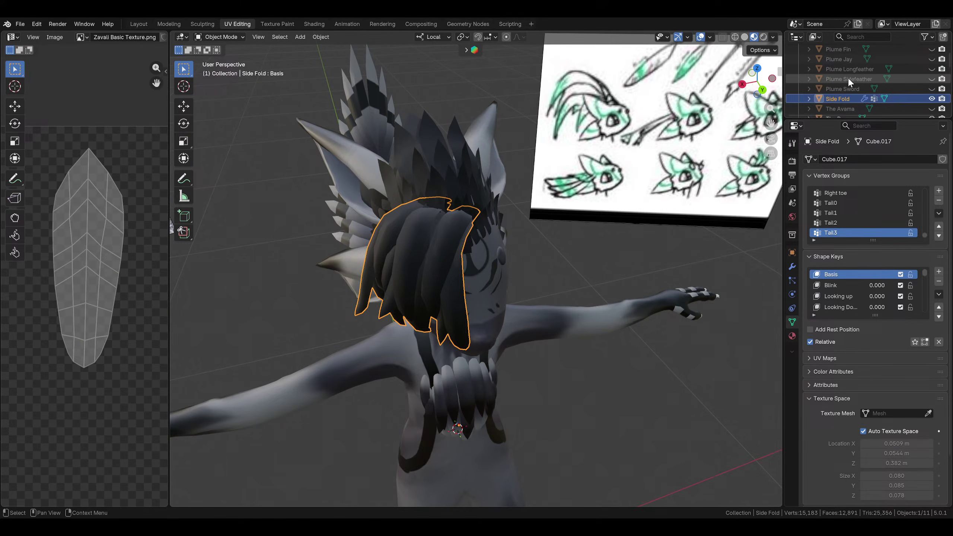
{"action": "scroll", "coordinate": [847, 77], "scroll_direction": "down", "scroll_amount": 2}
{"action": "key", "text": "F2"}
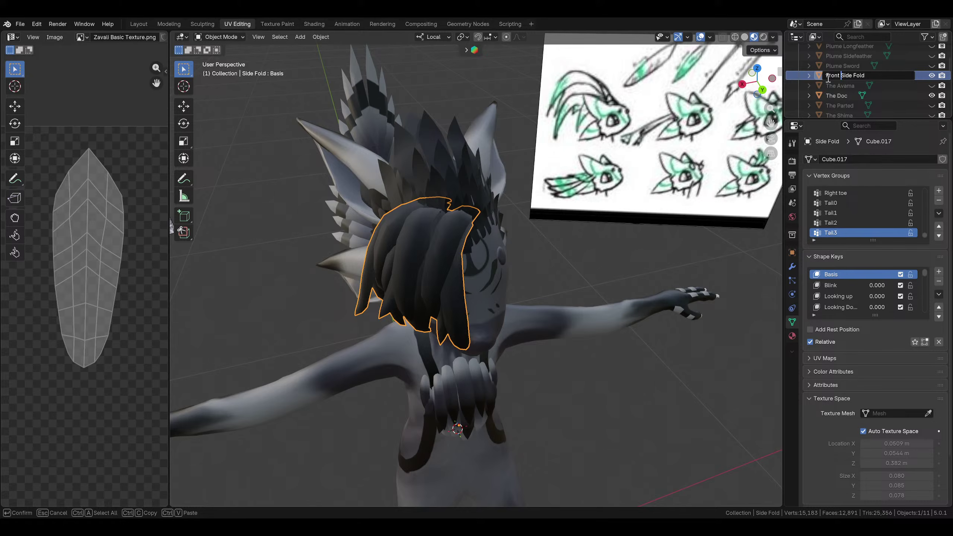
{"action": "scroll", "coordinate": [828, 71], "scroll_direction": "up", "scroll_amount": 6}
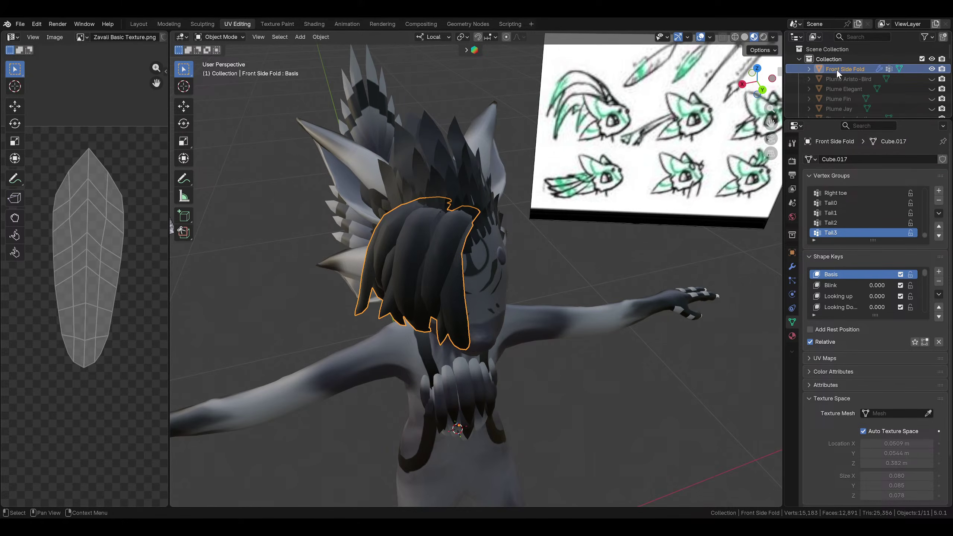
Review Front Side Fold on the creature and hide it in the viewport
{"action": "middle_click_drag", "start_coordinate": [606, 245], "coordinate": [503, 251]}
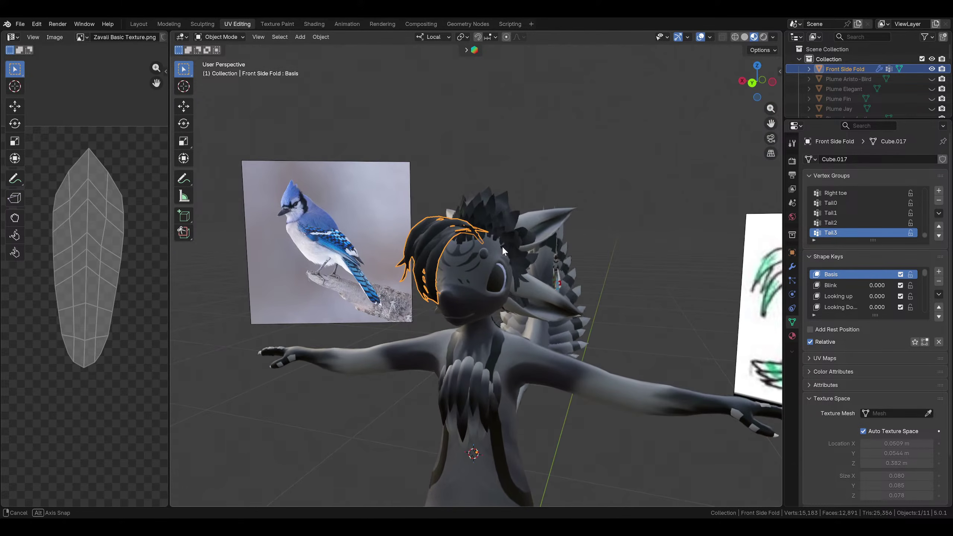
{"action": "left_click", "coordinate": [931, 69]}
{"action": "middle_click_drag", "start_coordinate": [584, 274], "coordinate": [576, 318]}
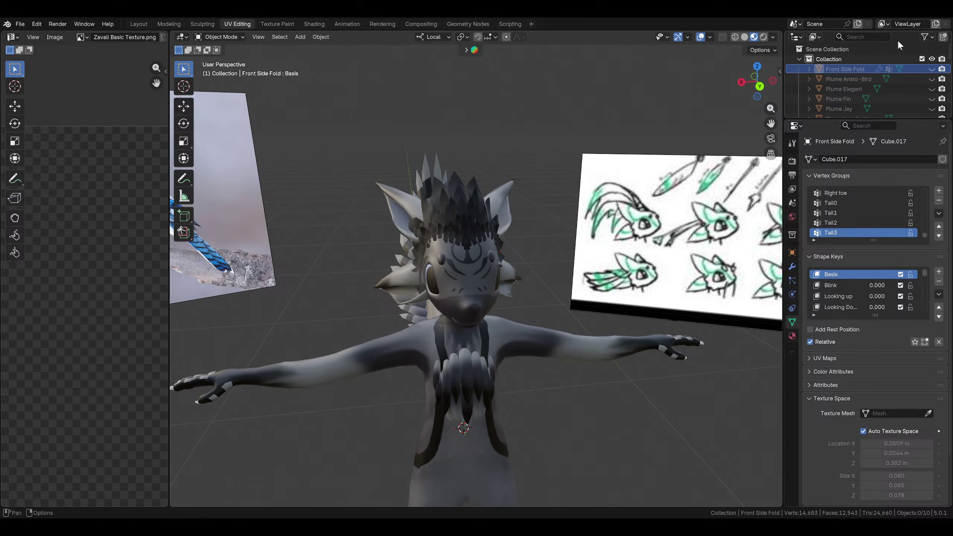
Show The Avama hairstyle in the viewport to preview it on the creature, and hide it again
{"action": "scroll", "coordinate": [842, 94], "scroll_direction": "down", "scroll_amount": 2}
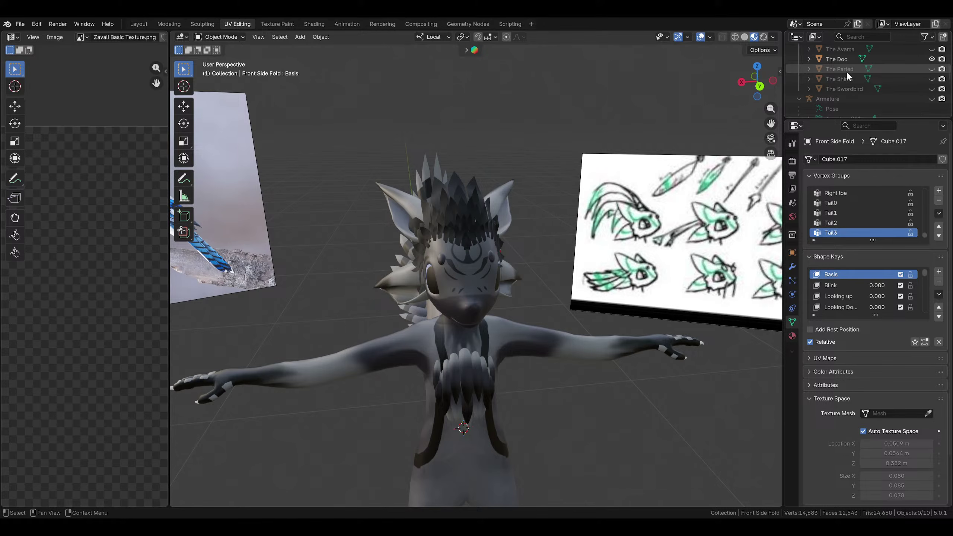
{"action": "scroll", "coordinate": [843, 77], "scroll_direction": "up", "scroll_amount": 2}
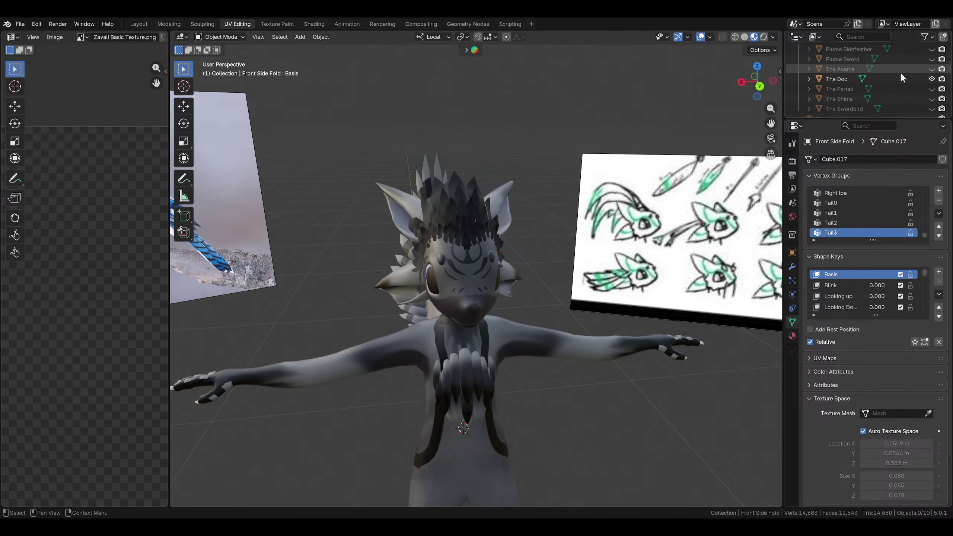
{"action": "left_click", "coordinate": [932, 70]}
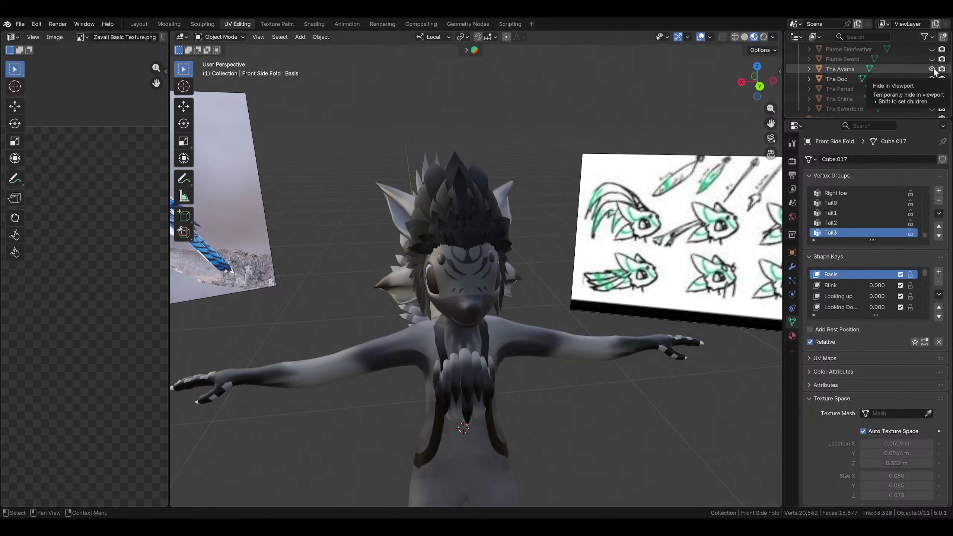
{"action": "left_click", "coordinate": [932, 70]}
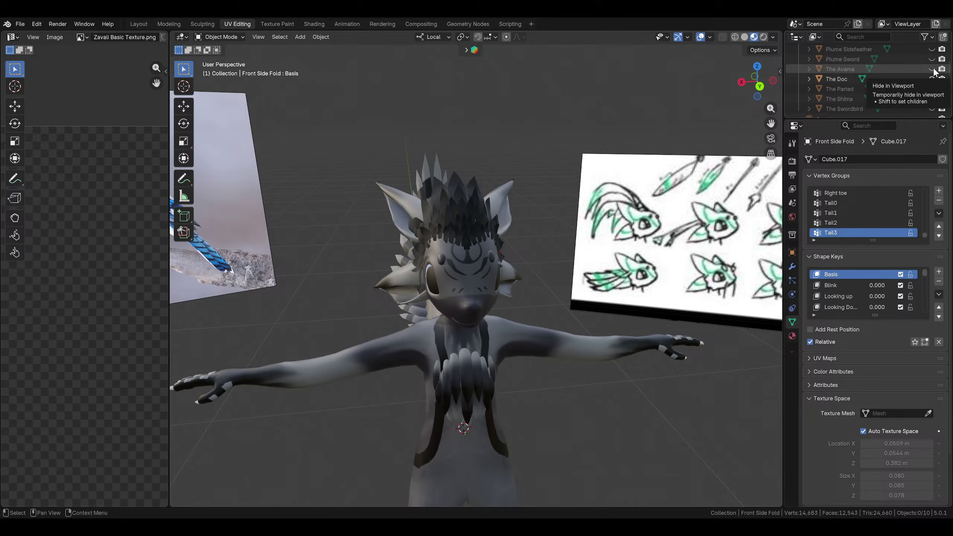
Preview The Avama and Plume Jay hairstyles on the creature in turn, hiding each again after viewing
{"action": "left_click", "coordinate": [932, 70]}
{"action": "left_click", "coordinate": [932, 70]}
{"action": "mouse_move", "coordinate": [656, 169]}
{"action": "middle_mouse_down"}
{"action": "mouse_move", "coordinate": [589, 162]}
{"action": "mouse_move", "coordinate": [580, 131]}
{"action": "mouse_move", "coordinate": [635, 151]}
{"action": "mouse_move", "coordinate": [640, 184]}
{"action": "mouse_move", "coordinate": [666, 165]}
{"action": "middle_mouse_up"}
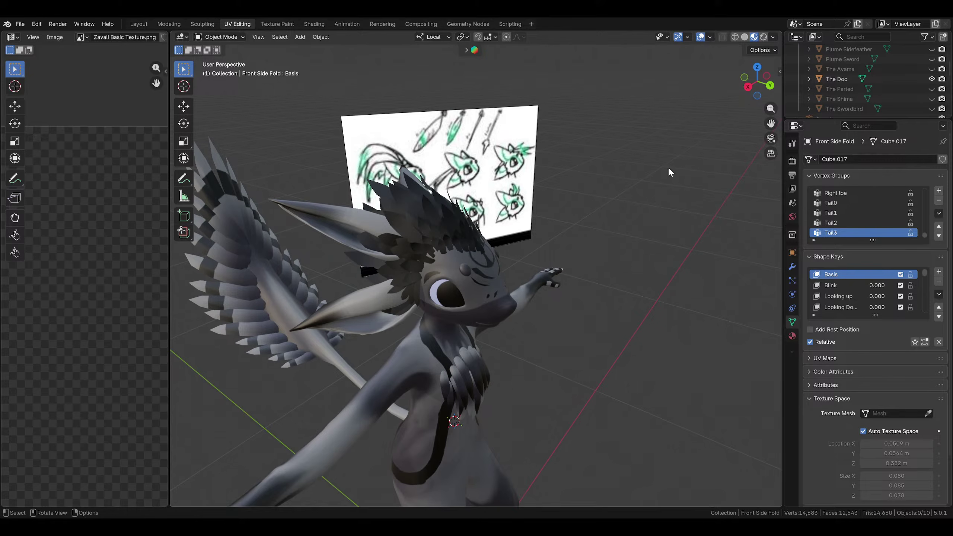
{"action": "scroll", "coordinate": [842, 76], "scroll_direction": "up", "scroll_amount": 5}
{"action": "scroll", "coordinate": [885, 80], "scroll_direction": "down", "scroll_amount": 4}
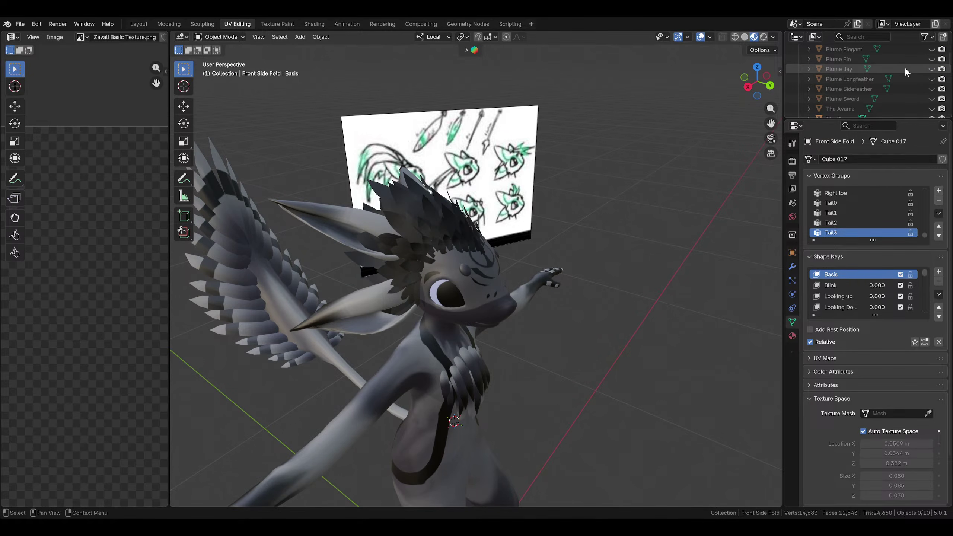
{"action": "left_click", "coordinate": [931, 69]}
{"action": "mouse_move", "coordinate": [501, 238]}
{"action": "middle_mouse_down"}
{"action": "mouse_move", "coordinate": [561, 213]}
{"action": "mouse_move", "coordinate": [517, 215]}
{"action": "mouse_move", "coordinate": [532, 210]}
{"action": "middle_mouse_up"}
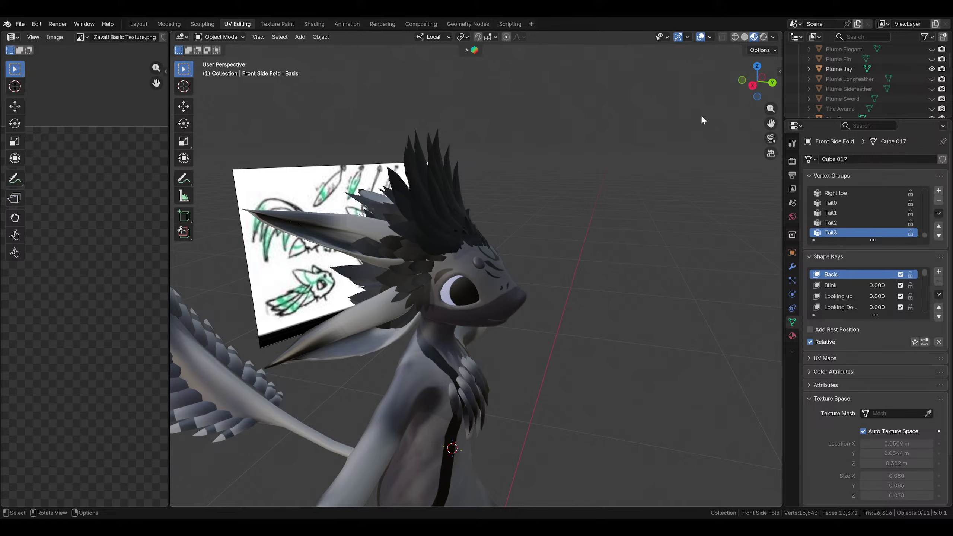
{"action": "left_click", "coordinate": [931, 69]}
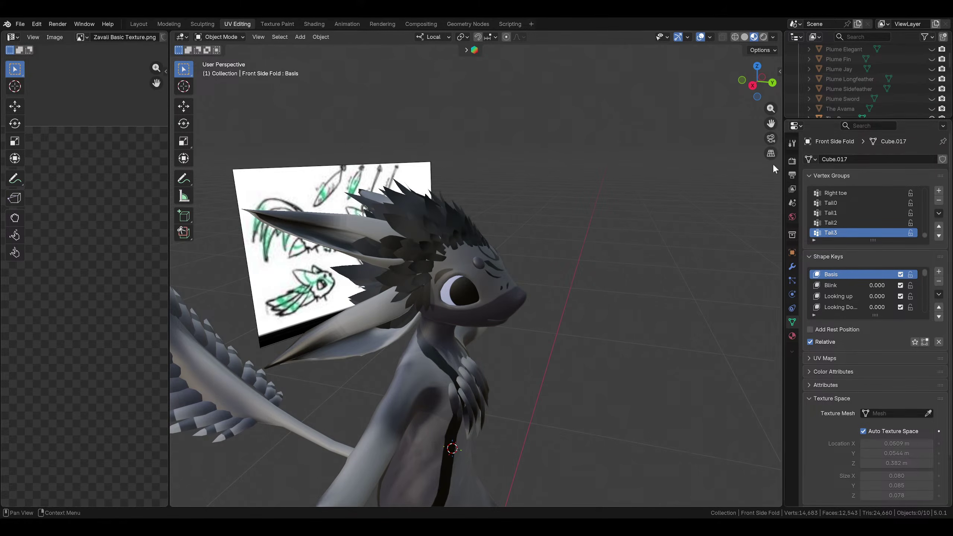
Review The Doc hairstyle on the creature from the front and side, and save Za'vali Hairstyles.blend
{"action": "middle_click_drag", "start_coordinate": [442, 248], "coordinate": [603, 247]}
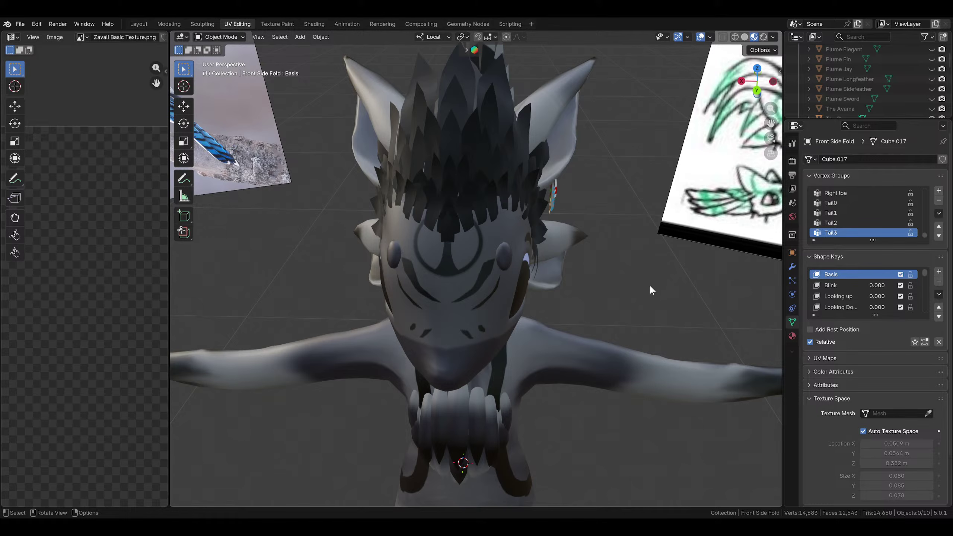
{"action": "middle_click_drag", "start_coordinate": [649, 287], "coordinate": [521, 323]}
{"action": "middle_click_drag", "start_coordinate": [466, 281], "coordinate": [524, 293]}
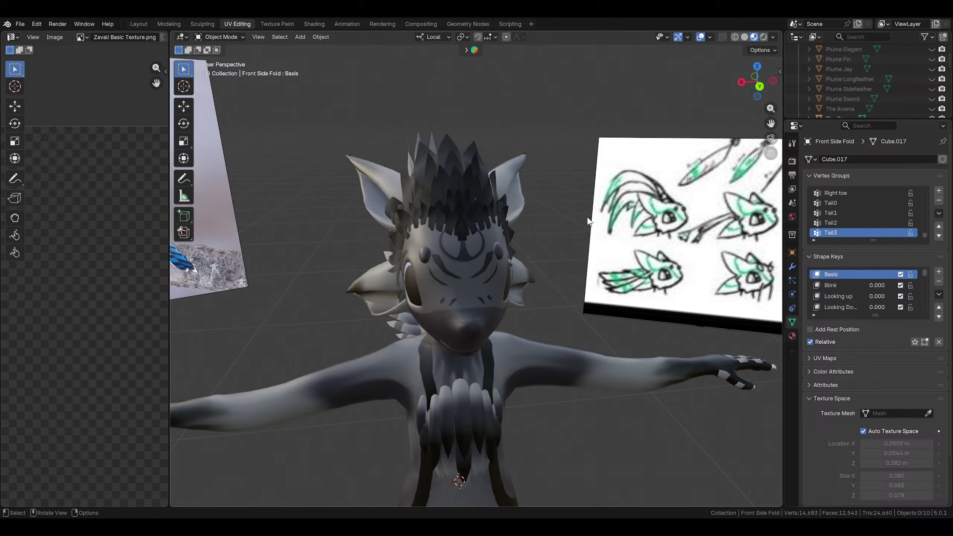
{"action": "scroll", "coordinate": [518, 286], "scroll_direction": "down", "scroll_amount": 4}
{"action": "scroll", "coordinate": [495, 280], "scroll_direction": "up", "scroll_amount": 3}
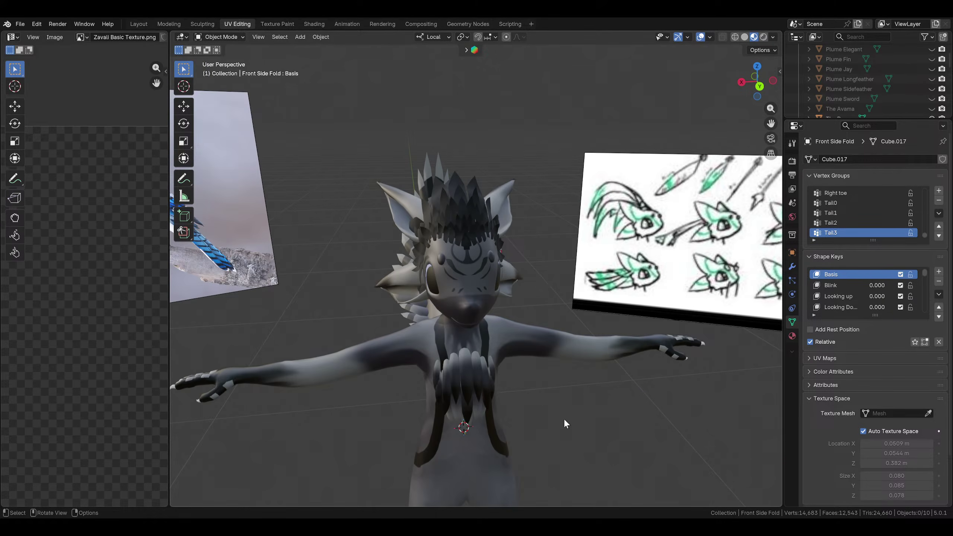
{"action": "middle_click_drag", "start_coordinate": [563, 418], "coordinate": [447, 168]}
{"action": "key", "text": "ctrl+s"}
{"action": "scroll", "coordinate": [477, 224], "scroll_direction": "up", "scroll_amount": 3}
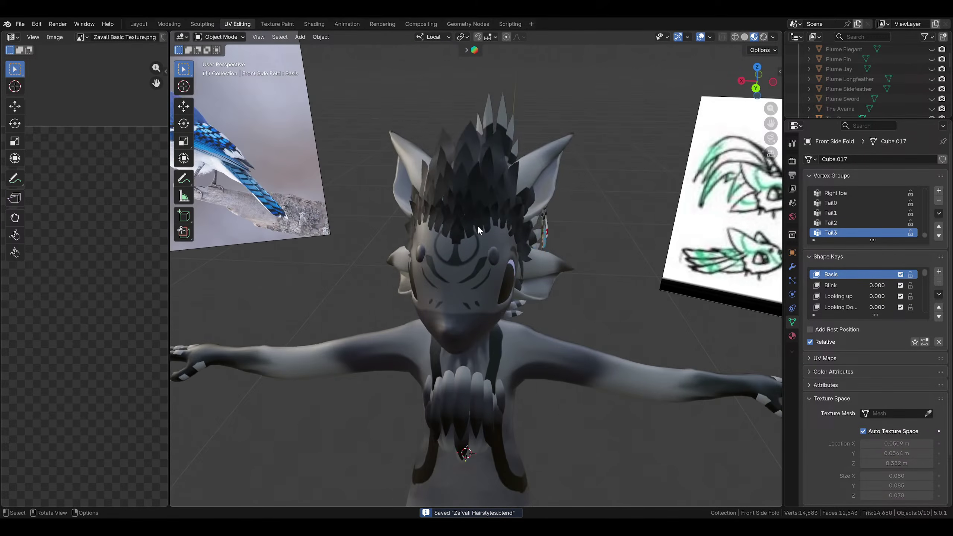
{"action": "middle_click_drag", "start_coordinate": [477, 225], "coordinate": [542, 315]}
{"action": "scroll", "coordinate": [919, 76], "scroll_direction": "up", "scroll_amount": 2}
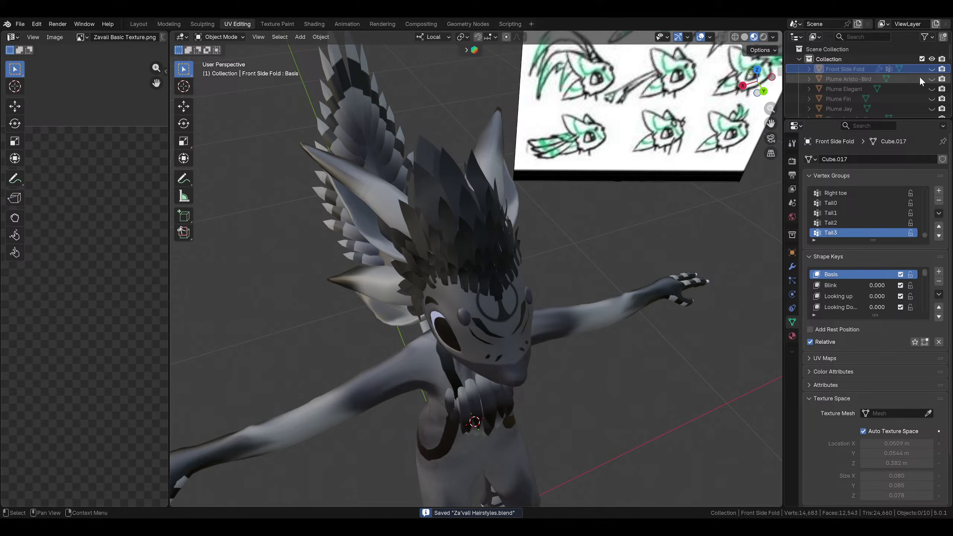
Go through the hairstyle objects The Avama, The Doc, The Parted, The Shima and The Swordbird, ending with The Swordbird selected
{"action": "scroll", "coordinate": [918, 76], "scroll_direction": "down", "scroll_amount": 5}
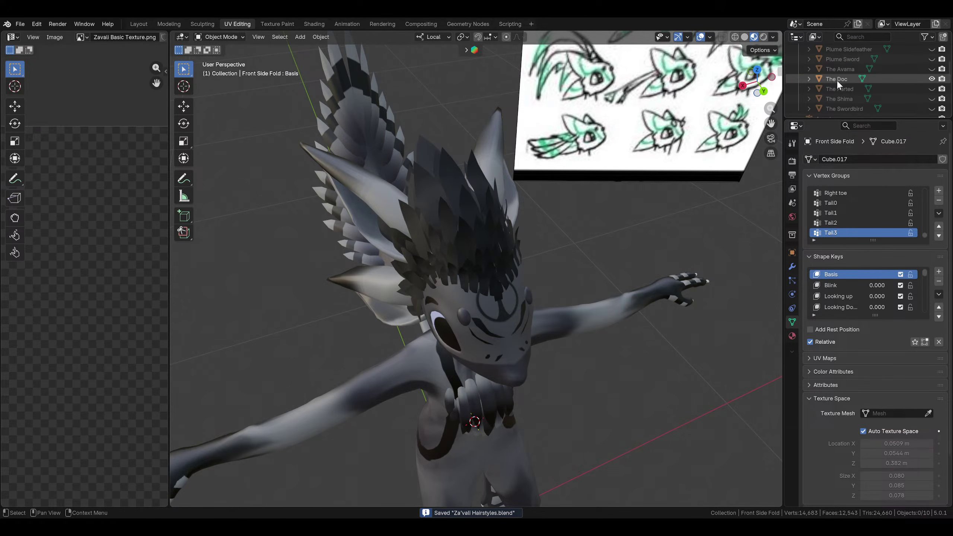
{"action": "scroll", "coordinate": [837, 90], "scroll_direction": "down", "scroll_amount": 2}
{"action": "scroll", "coordinate": [838, 94], "scroll_direction": "up", "scroll_amount": 1}
{"action": "left_click", "coordinate": [836, 86]}
{"action": "scroll", "coordinate": [836, 86], "scroll_direction": "up", "scroll_amount": 1}
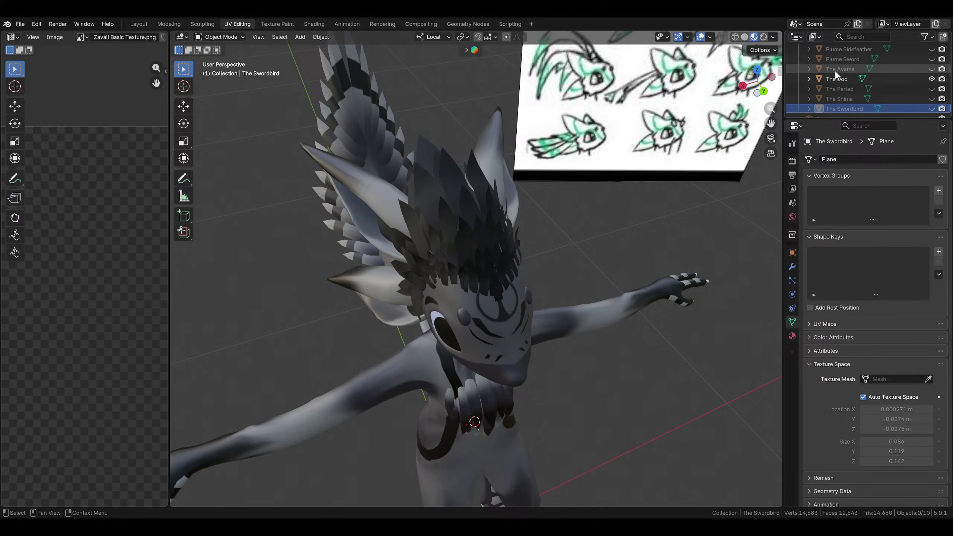
{"action": "left_click", "coordinate": [836, 71]}
{"action": "left_click", "coordinate": [832, 80]}
{"action": "left_click", "coordinate": [834, 86]}
{"action": "left_click", "coordinate": [837, 98]}
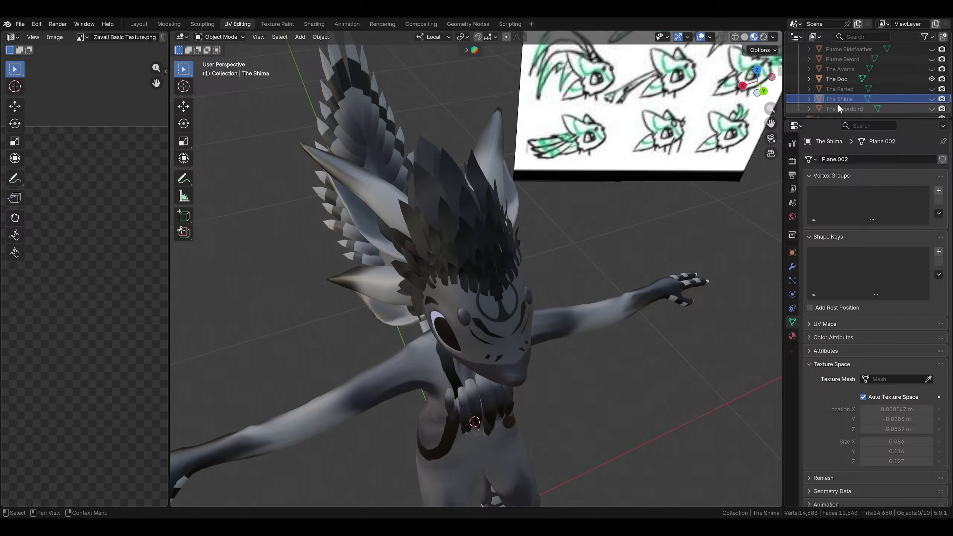
{"action": "left_click", "coordinate": [838, 106]}
{"action": "middle_click_drag", "start_coordinate": [624, 199], "coordinate": [601, 237]}
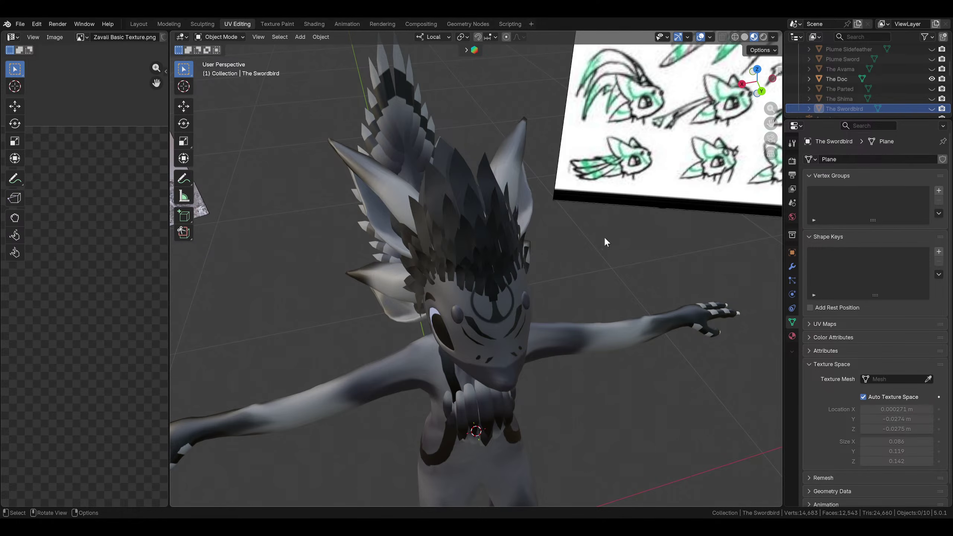
{"action": "scroll", "coordinate": [571, 298], "scroll_direction": "down", "scroll_amount": 5}
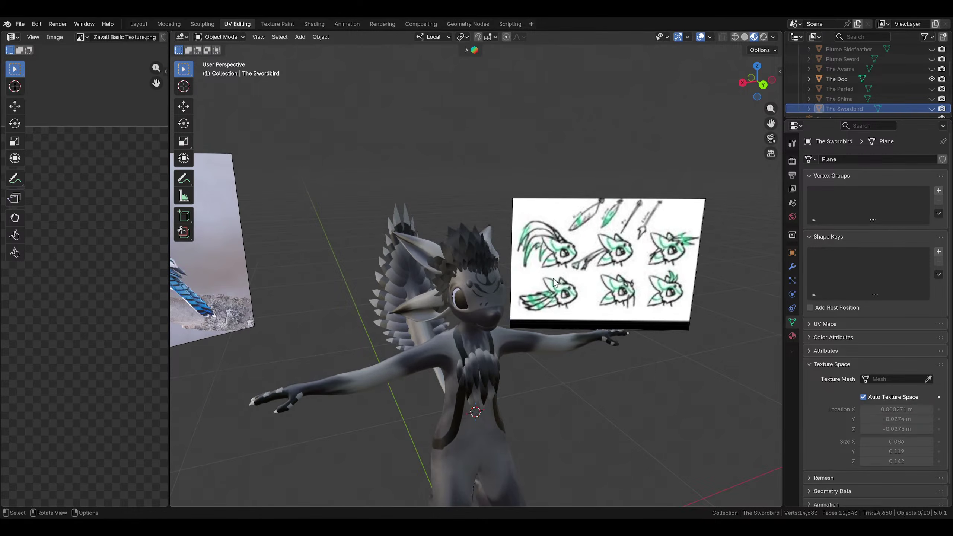
Save Za'vali Hairstyles.blend, hide The Doc to view the bare head, show it again and save once more
{"action": "key", "text": "ctrl+s"}
{"action": "left_click", "coordinate": [931, 79]}
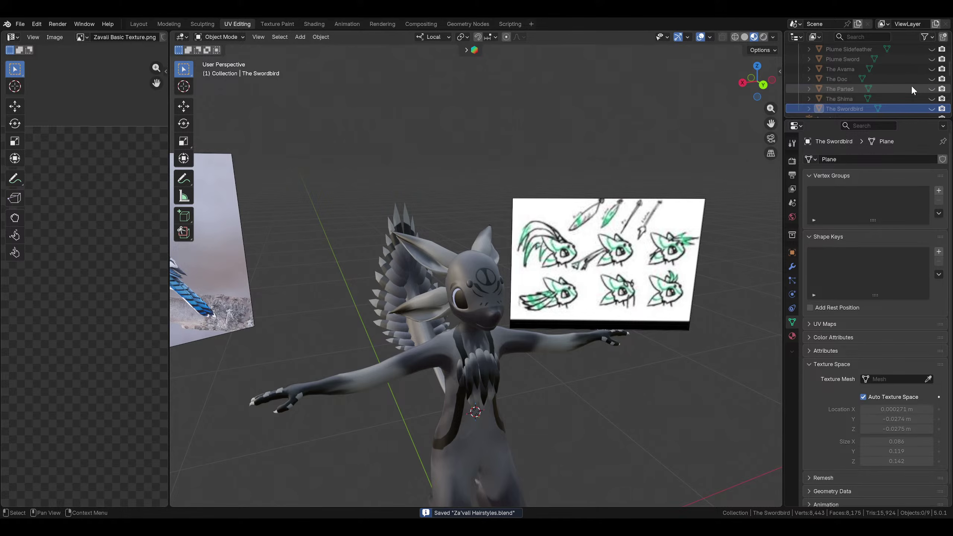
{"action": "scroll", "coordinate": [912, 86], "scroll_direction": "up", "scroll_amount": 6}
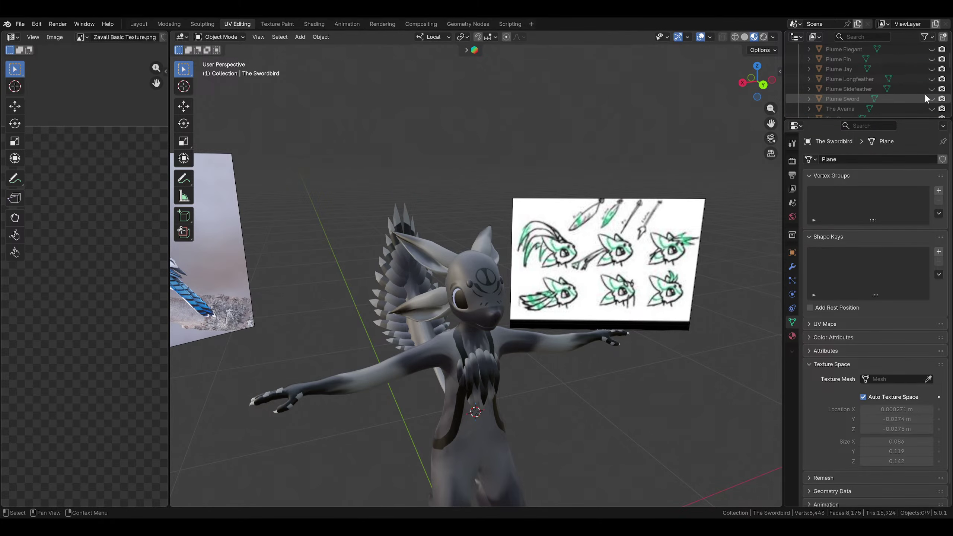
{"action": "scroll", "coordinate": [926, 93], "scroll_direction": "down", "scroll_amount": 4}
{"action": "scroll", "coordinate": [930, 84], "scroll_direction": "down", "scroll_amount": 4}
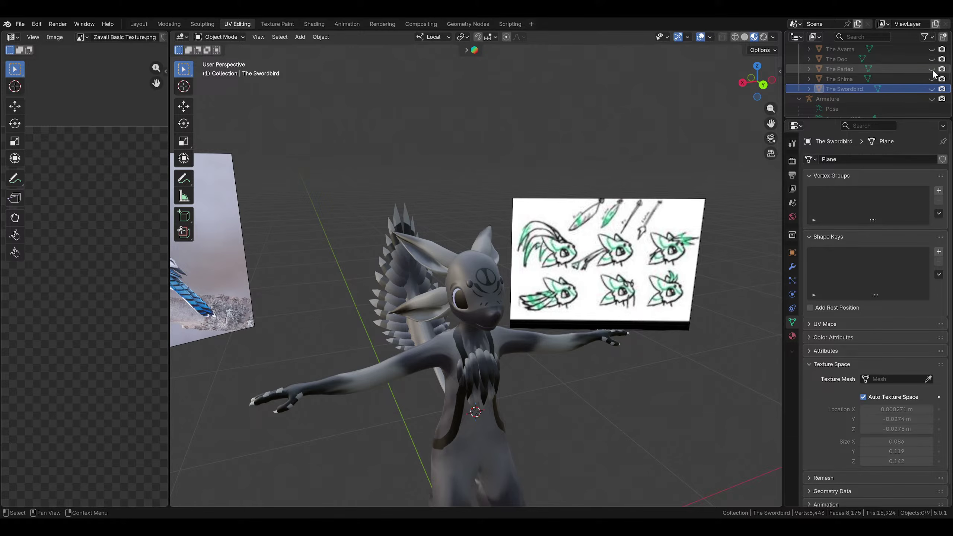
{"action": "left_click", "coordinate": [932, 59]}
{"action": "middle_click_drag", "start_coordinate": [687, 215], "coordinate": [597, 178]}
{"action": "key", "text": "ctrl+s"}
Delete the blue bird reference image 22705611.jpg from the scene
{"action": "left_click", "coordinate": [335, 167]}
{"action": "middle_click_drag", "start_coordinate": [335, 168], "coordinate": [648, 256]}
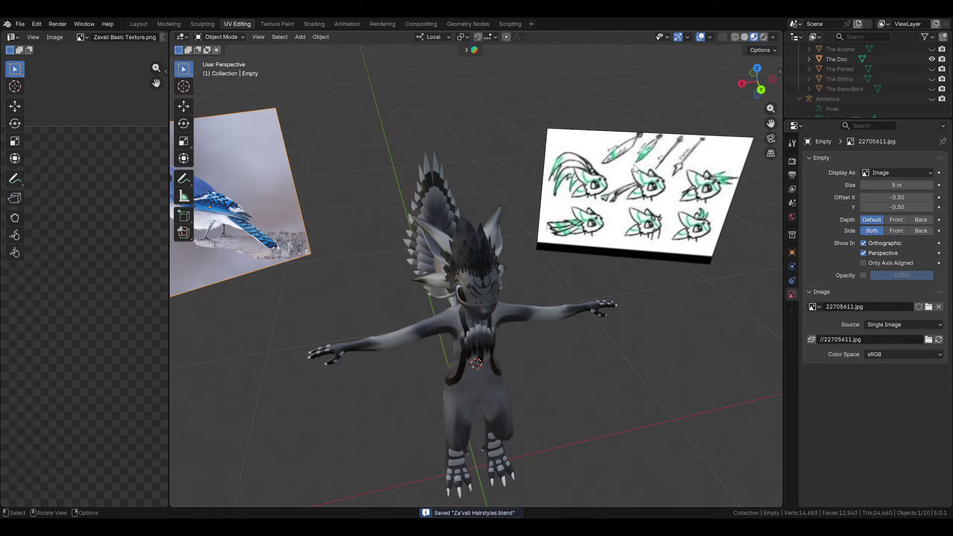
{"action": "key", "text": "Delete"}
Move the hairstyle sketch reference image download.jpg about 2.24 m along X to the creature's opposite side
{"action": "middle_click_drag", "start_coordinate": [586, 231], "coordinate": [606, 221]}
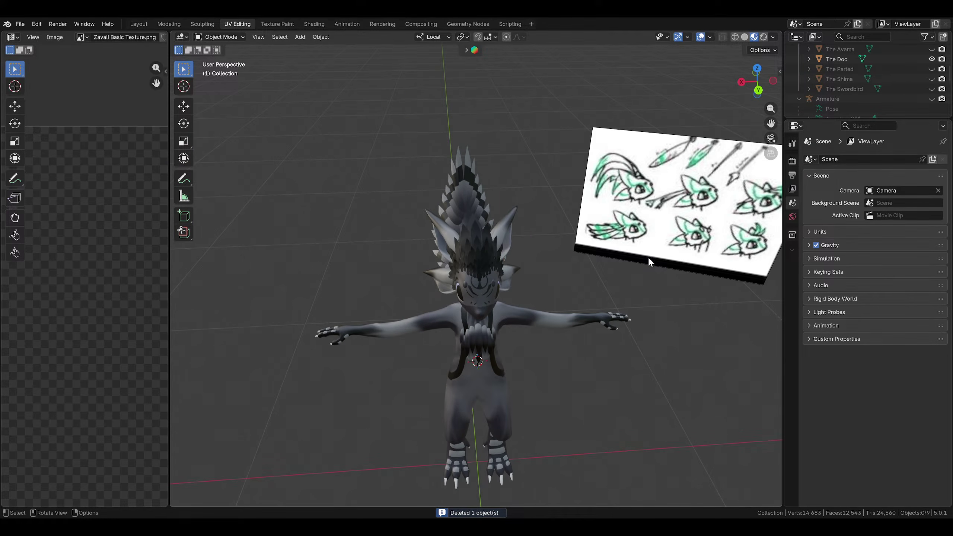
{"action": "left_click", "coordinate": [647, 256]}
{"action": "key", "text": "g"}
{"action": "left_click", "coordinate": [202, 239]}
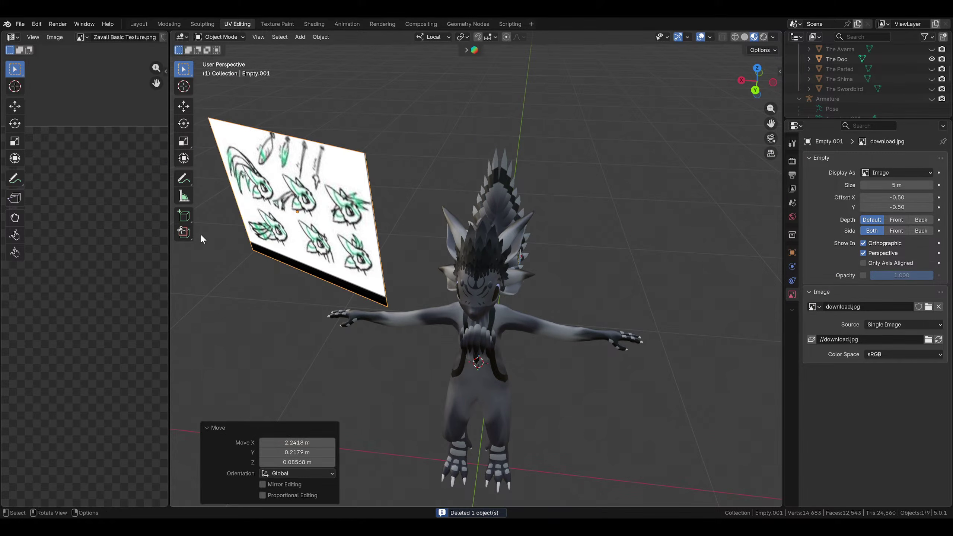
Rotate the hairstyle sketch reference image about 44.2° around its local Y axis
{"action": "key", "text": "r"}
{"action": "key", "text": "x"}
{"action": "key", "text": "x"}
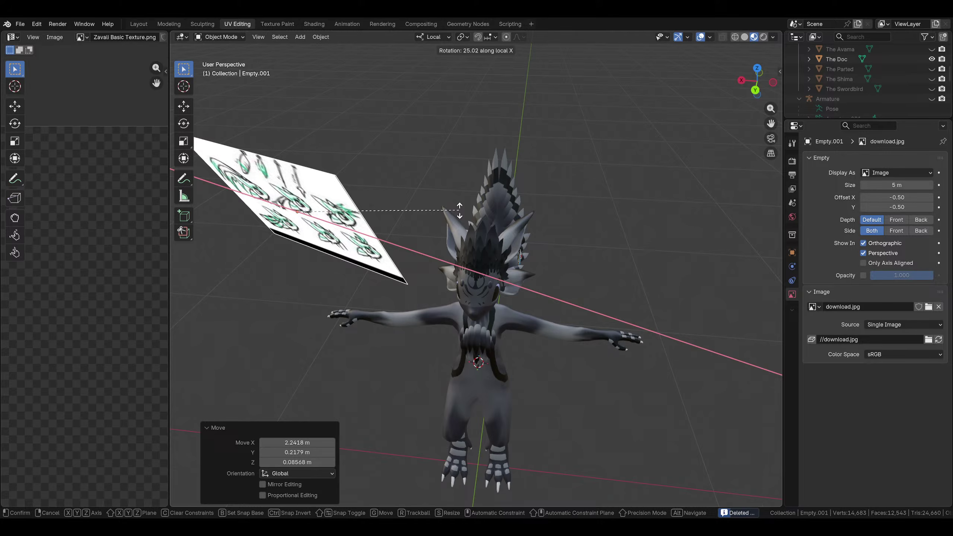
{"action": "key", "text": "y"}
{"action": "key", "text": "y"}
{"action": "middle_click_drag", "start_coordinate": [458, 191], "coordinate": [472, 189], "text": "alt"}
{"action": "left_click", "coordinate": [483, 188]}
Fine-tune the sketch reference image's position beside the creature, deselect it and save the file
{"action": "middle_click_drag", "start_coordinate": [482, 329], "coordinate": [483, 280]}
{"action": "key", "text": "g"}
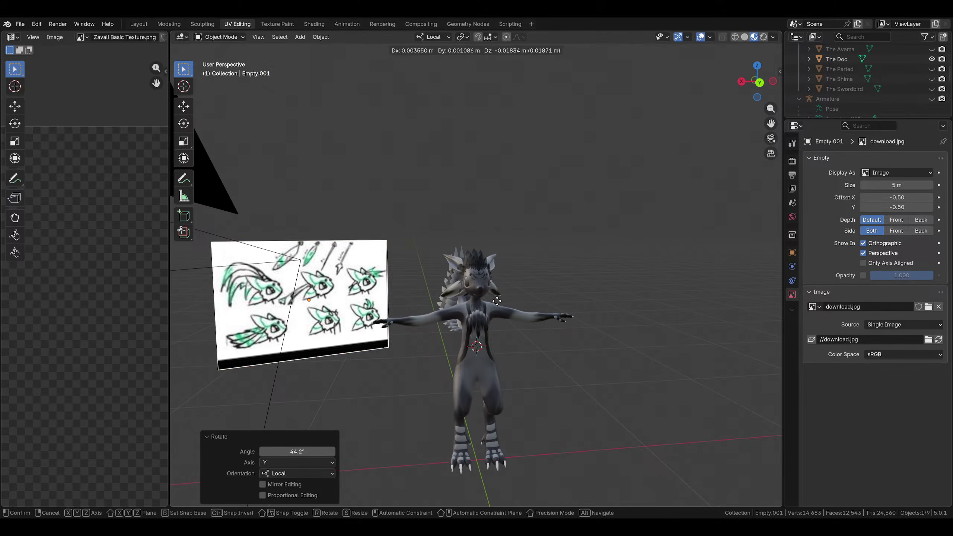
{"action": "left_click", "coordinate": [484, 291]}
{"action": "left_click_drag", "start_coordinate": [613, 292], "coordinate": [634, 288]}
{"action": "middle_click_drag", "start_coordinate": [634, 288], "coordinate": [561, 302]}
{"action": "scroll", "coordinate": [561, 301], "scroll_direction": "up", "scroll_amount": 3}
{"action": "key", "text": "ctrl+s"}
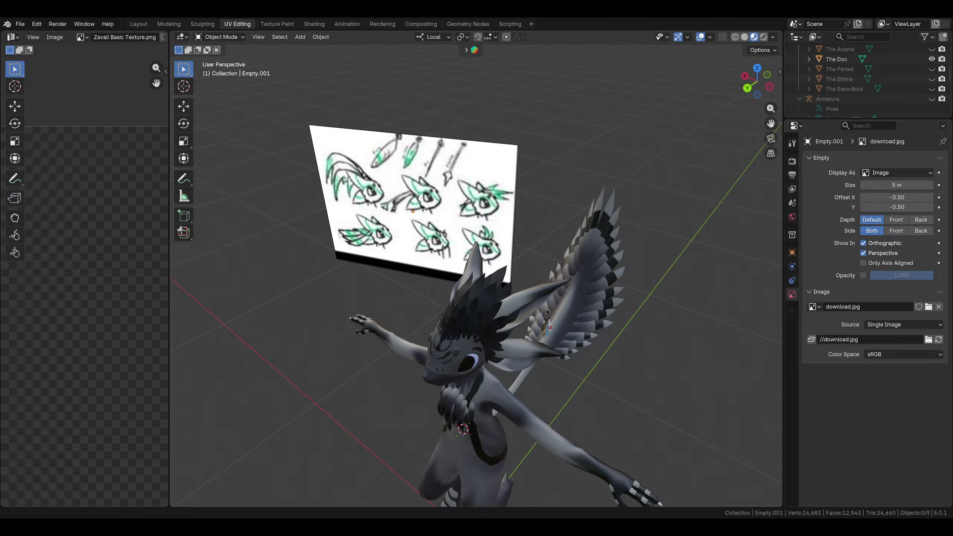
{"action": "middle_click_drag", "start_coordinate": [526, 318], "coordinate": [565, 215]}
{"action": "scroll", "coordinate": [544, 317], "scroll_direction": "up", "scroll_amount": 5}
{"action": "scroll", "coordinate": [561, 205], "scroll_direction": "up", "scroll_amount": 4}
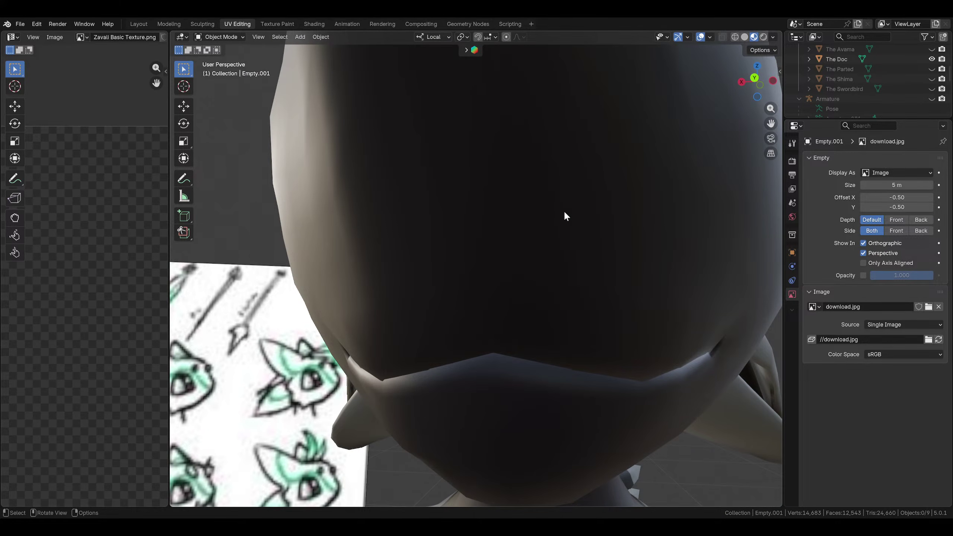